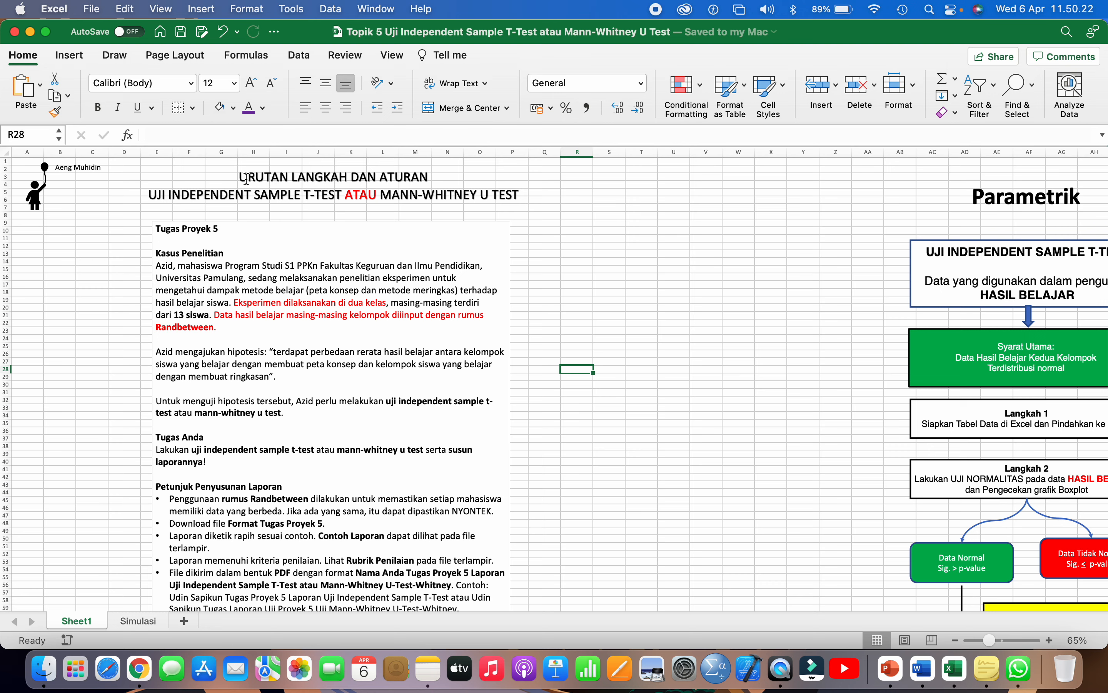
- Delete the URUTAN LANGKAH DAN ATURAN line from the title and nudge the box lower
{"action": "left_click_drag", "start_coordinate": [240, 178], "coordinate": [430, 173]}
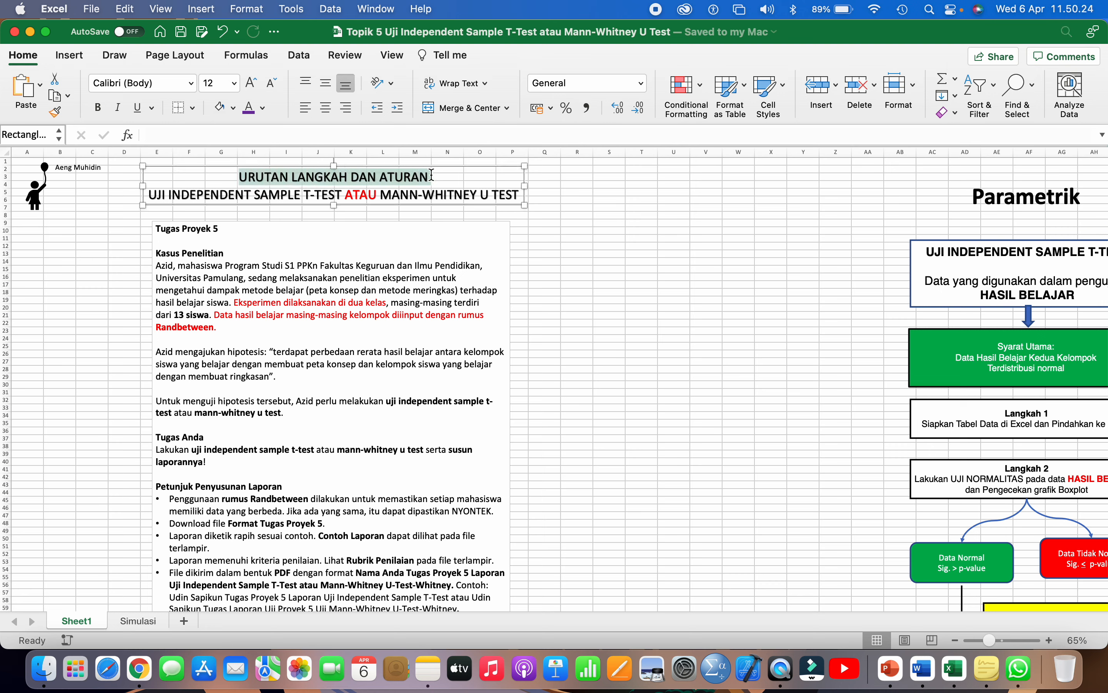
{"action": "key", "text": "BackSpace"}
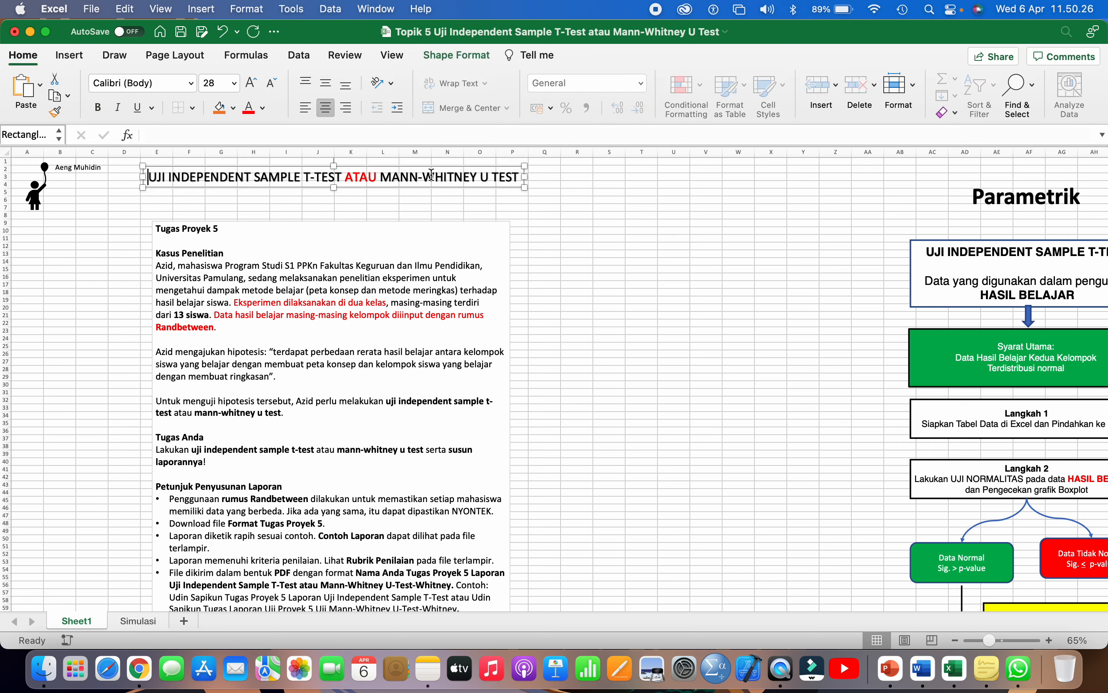
{"action": "left_click_drag", "start_coordinate": [413, 185], "coordinate": [412, 190]}
- Review phrases in the Tugas Proyek 5 text box and title, then open Downloads in Finder
{"action": "left_click", "coordinate": [231, 222]}
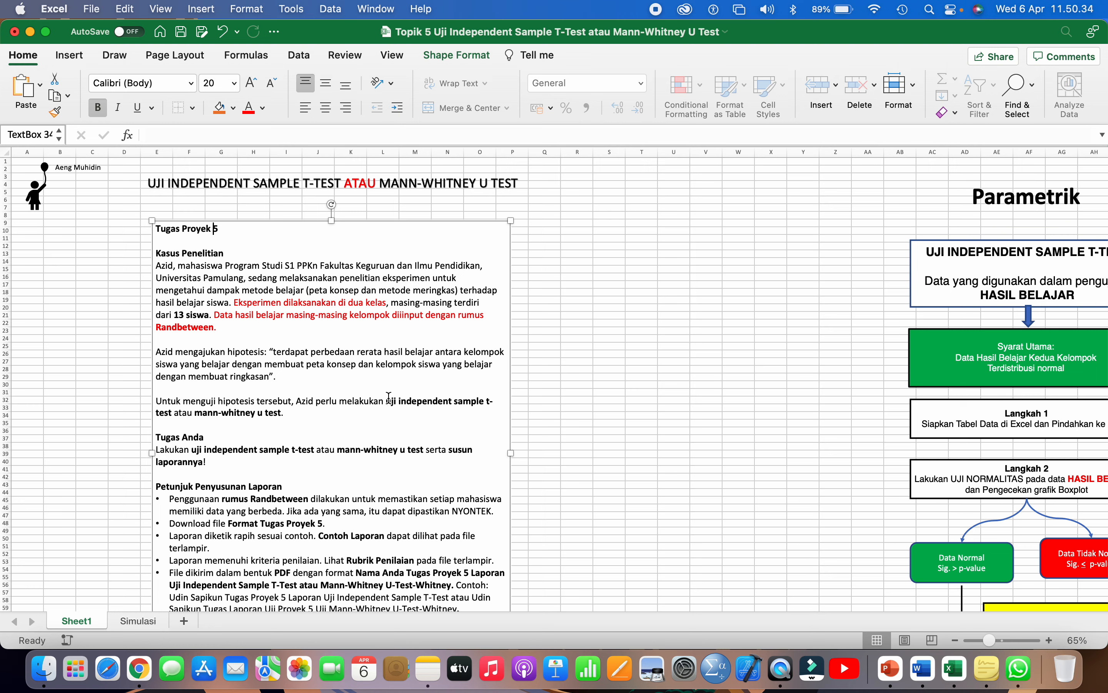
{"action": "left_click_drag", "start_coordinate": [386, 401], "coordinate": [454, 401]}
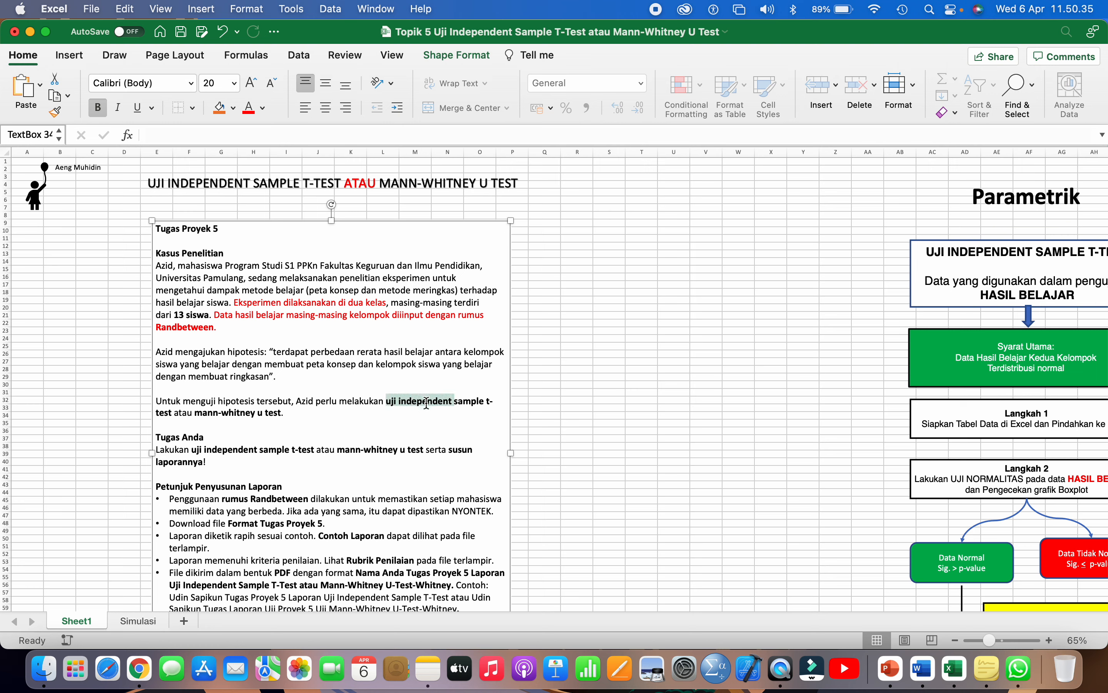
{"action": "left_click", "coordinate": [248, 409]}
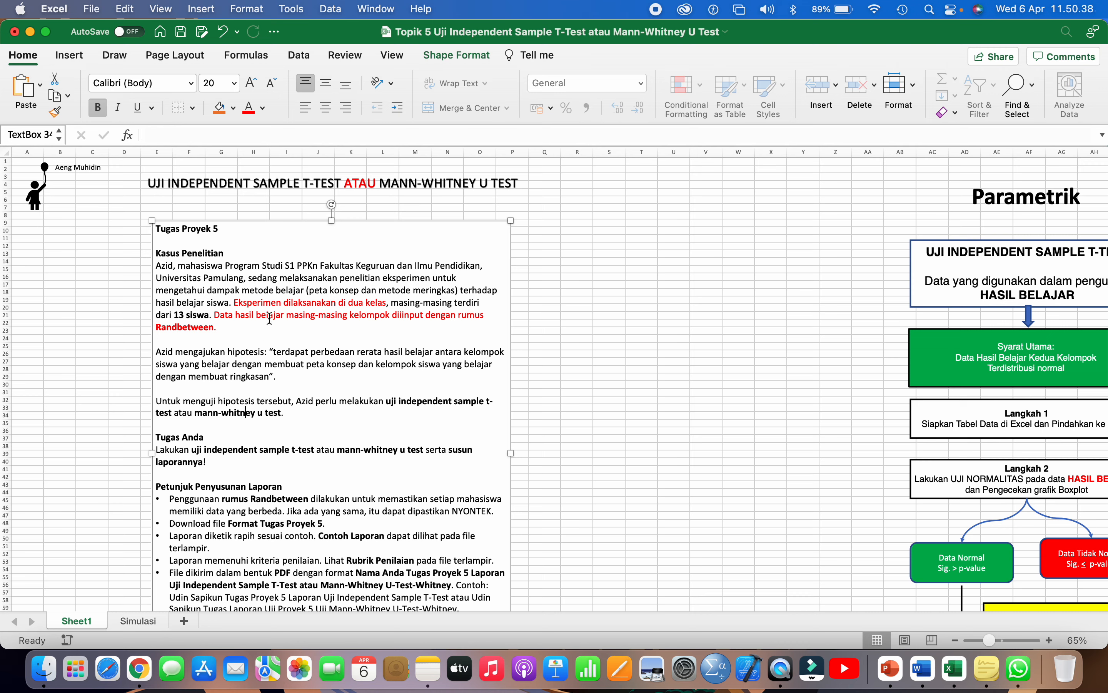
{"action": "left_click", "coordinate": [212, 268]}
{"action": "left_click", "coordinate": [225, 182]}
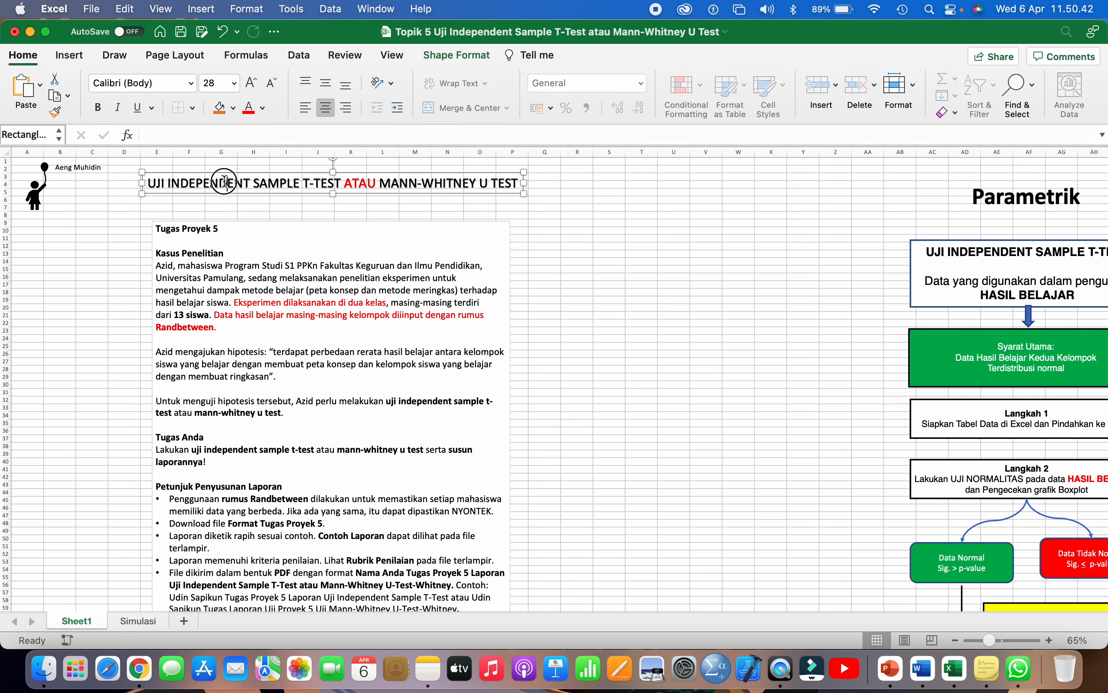
{"action": "left_click_drag", "start_coordinate": [225, 182], "coordinate": [297, 181]}
{"action": "left_click", "coordinate": [352, 182]}
{"action": "left_click", "coordinate": [242, 229]}
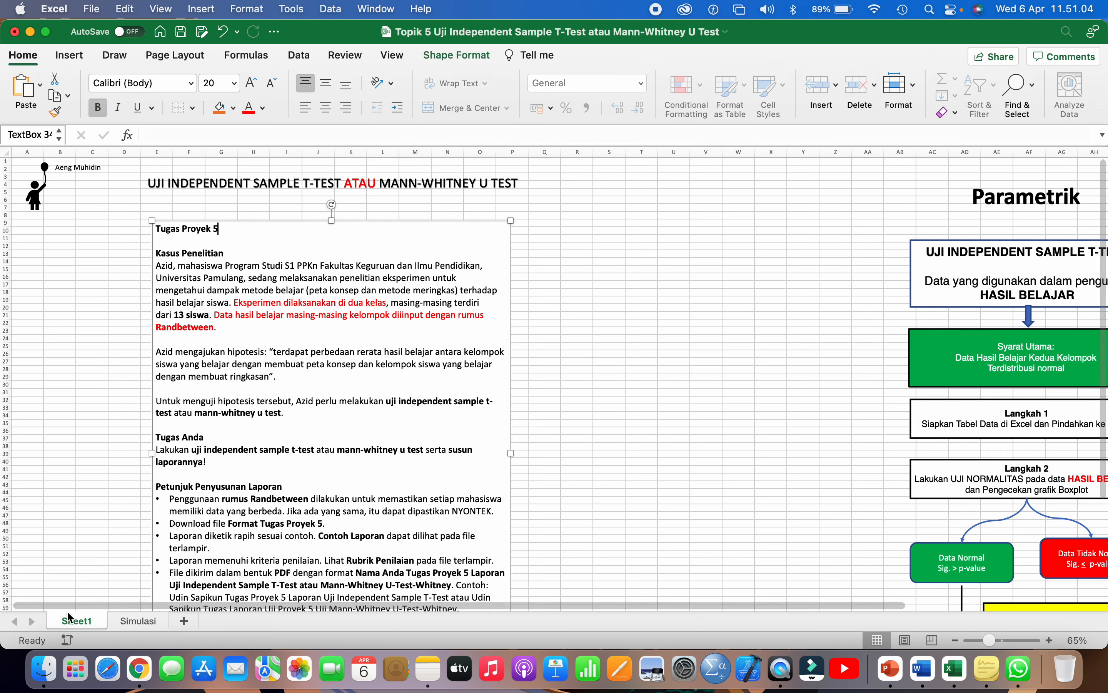
{"action": "left_click", "coordinate": [48, 674]}
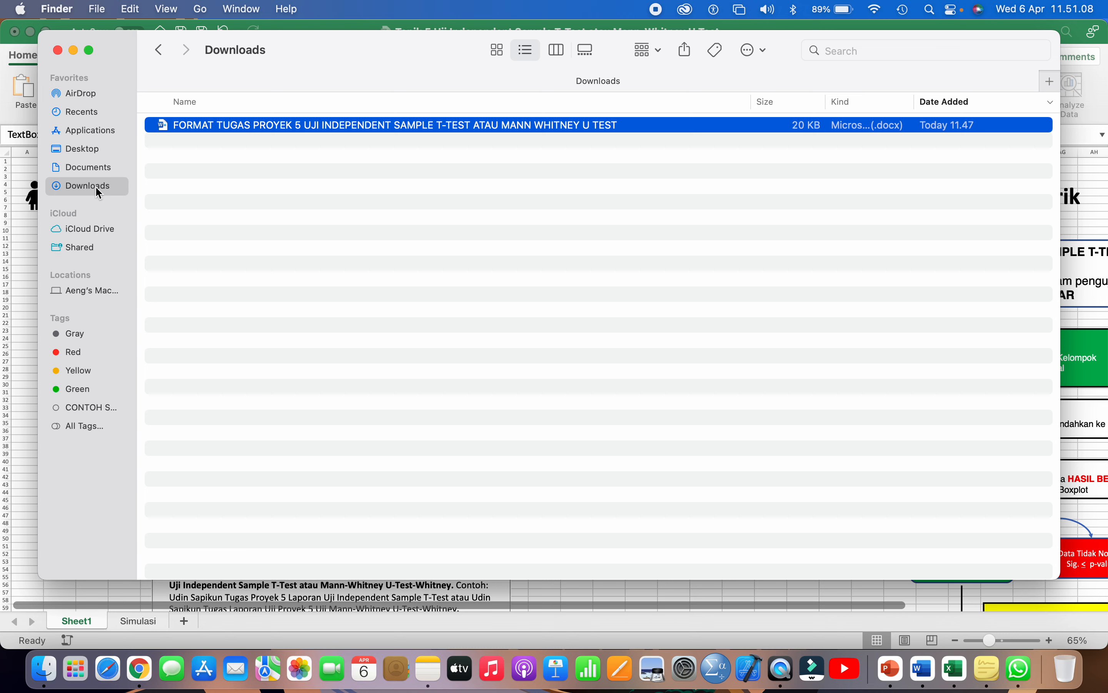
- Copy the downloaded FORMAT TUGAS PROYEK 5 file and open Documents > STATISTIKA PENDIDIKAN MODUL 1 > Topik 5
{"action": "right_click", "coordinate": [208, 128]}
{"action": "left_click", "coordinate": [230, 313]}
{"action": "left_click", "coordinate": [101, 167]}
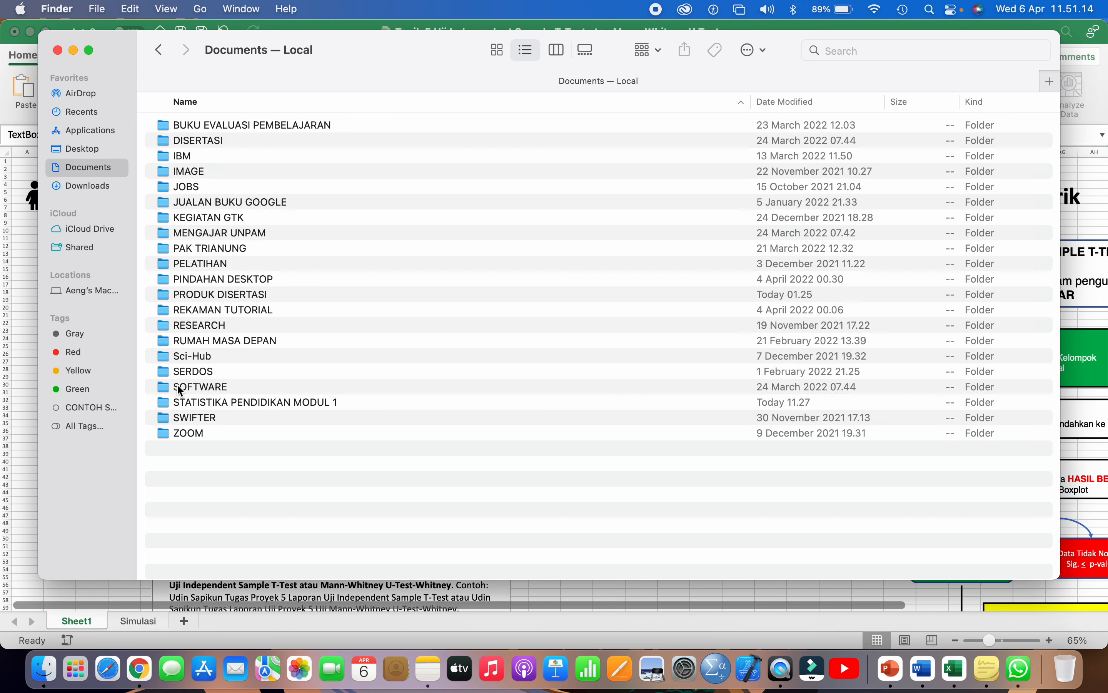
{"action": "left_click", "coordinate": [190, 402]}
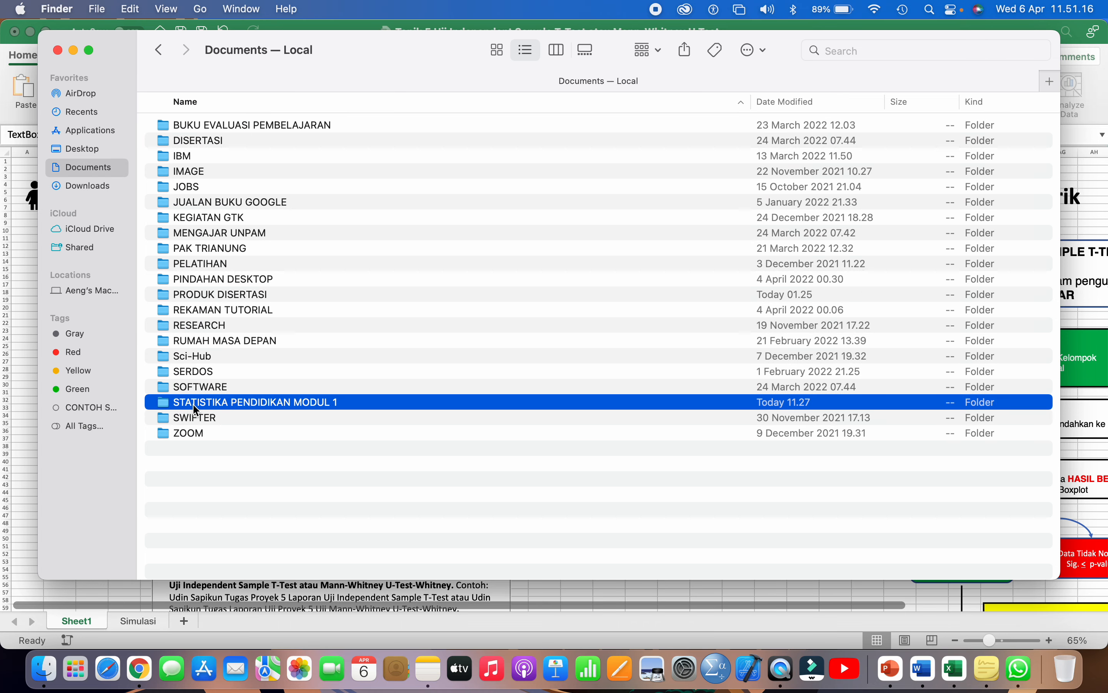
{"action": "double_click", "coordinate": [195, 402]}
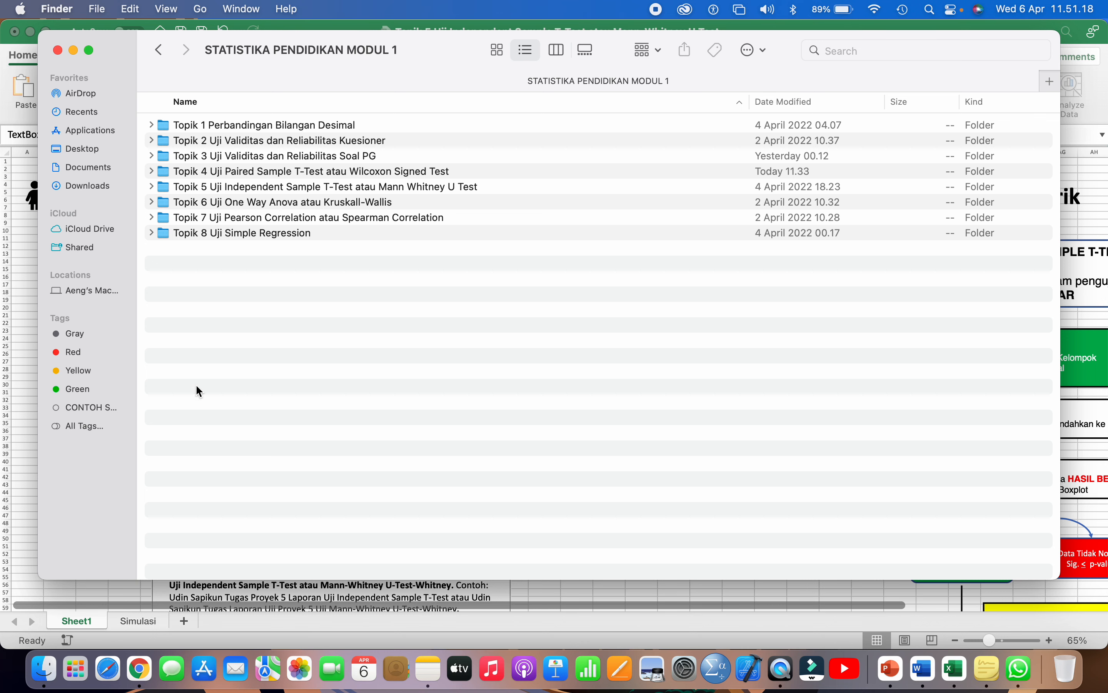
{"action": "left_click", "coordinate": [244, 189]}
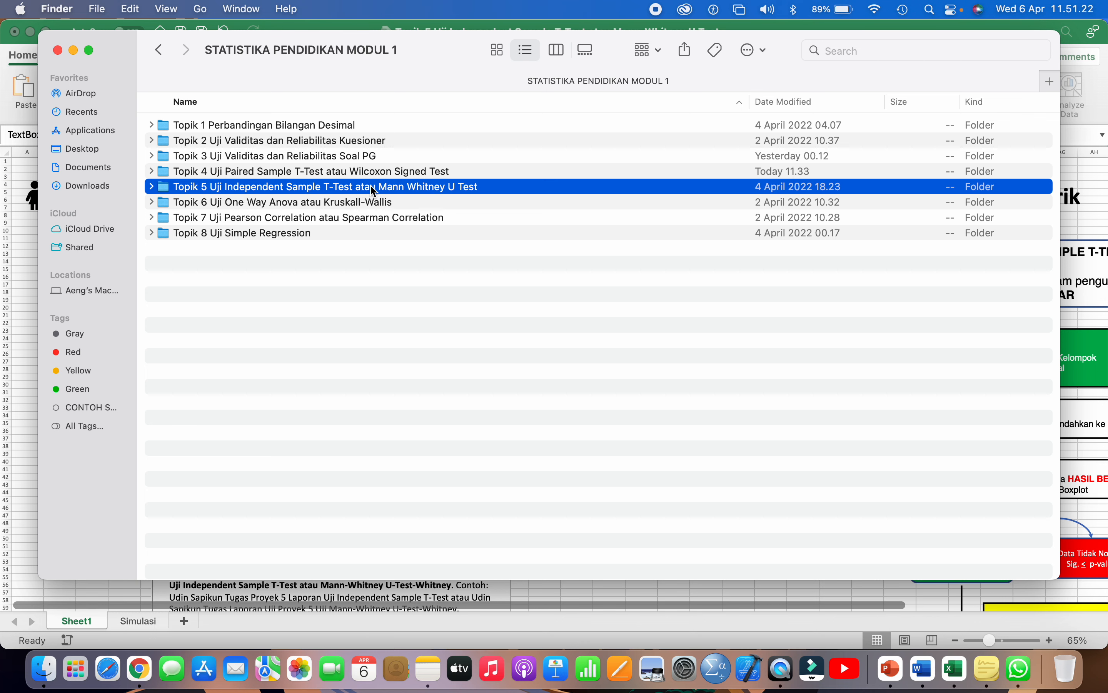
{"action": "double_click", "coordinate": [232, 188]}
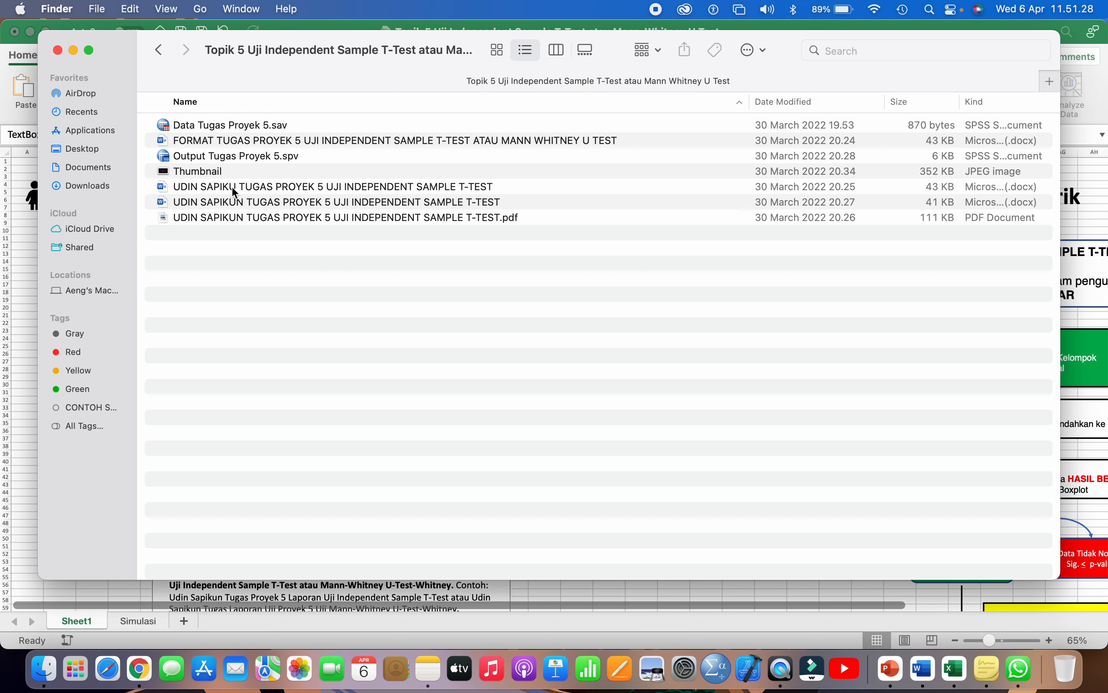
- Trash the seven old files, paste in the format document and open it in Word
{"action": "left_click_drag", "start_coordinate": [376, 294], "coordinate": [178, 116]}
{"action": "right_click", "coordinate": [183, 131]}
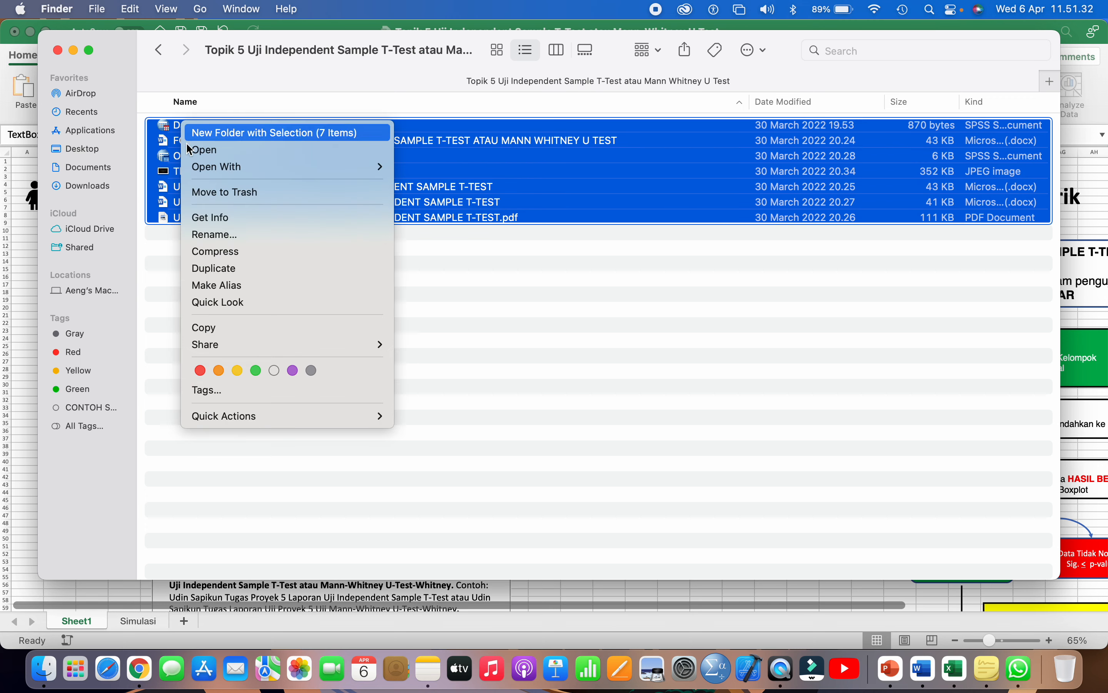
{"action": "left_click", "coordinate": [224, 191]}
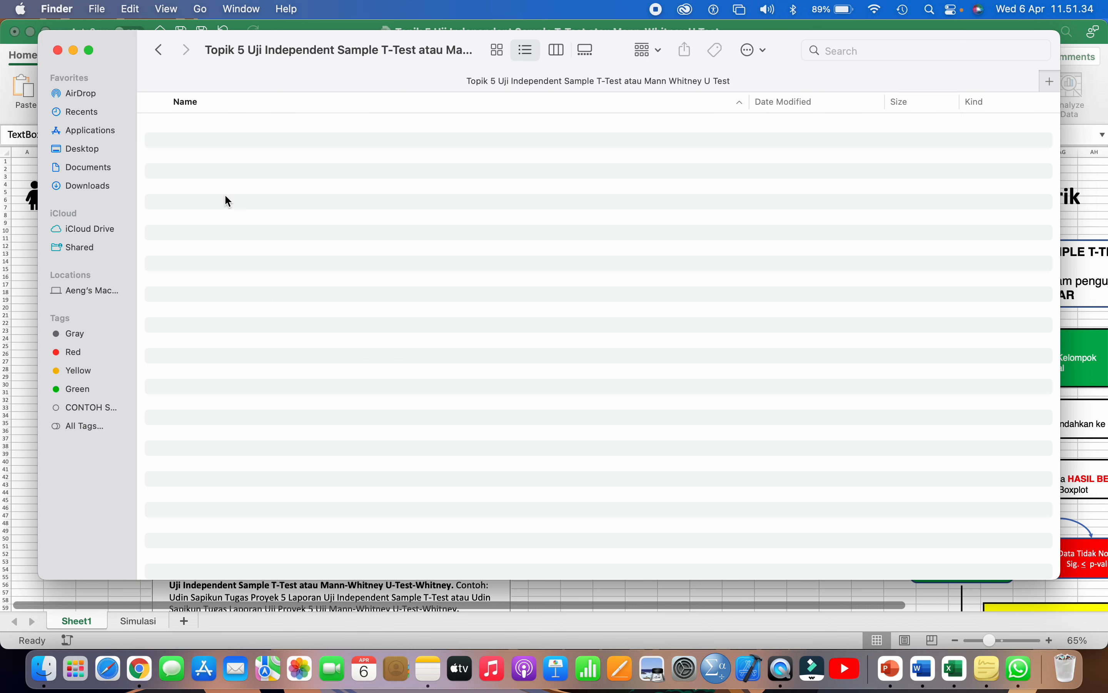
{"action": "key", "text": "super+v"}
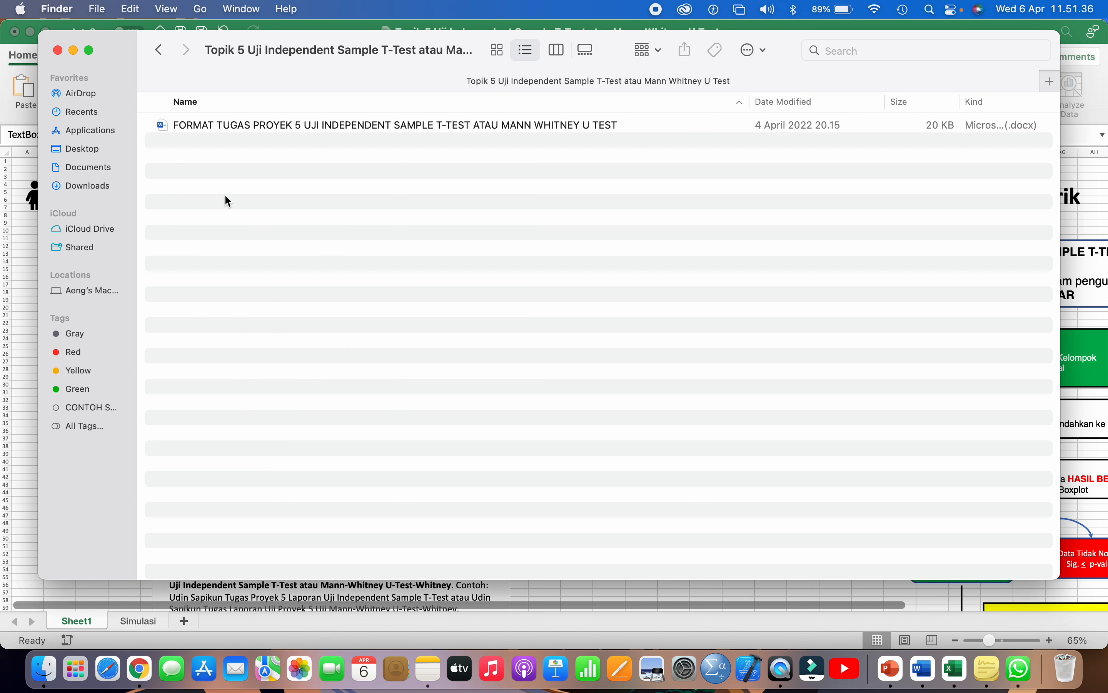
{"action": "left_click", "coordinate": [261, 128]}
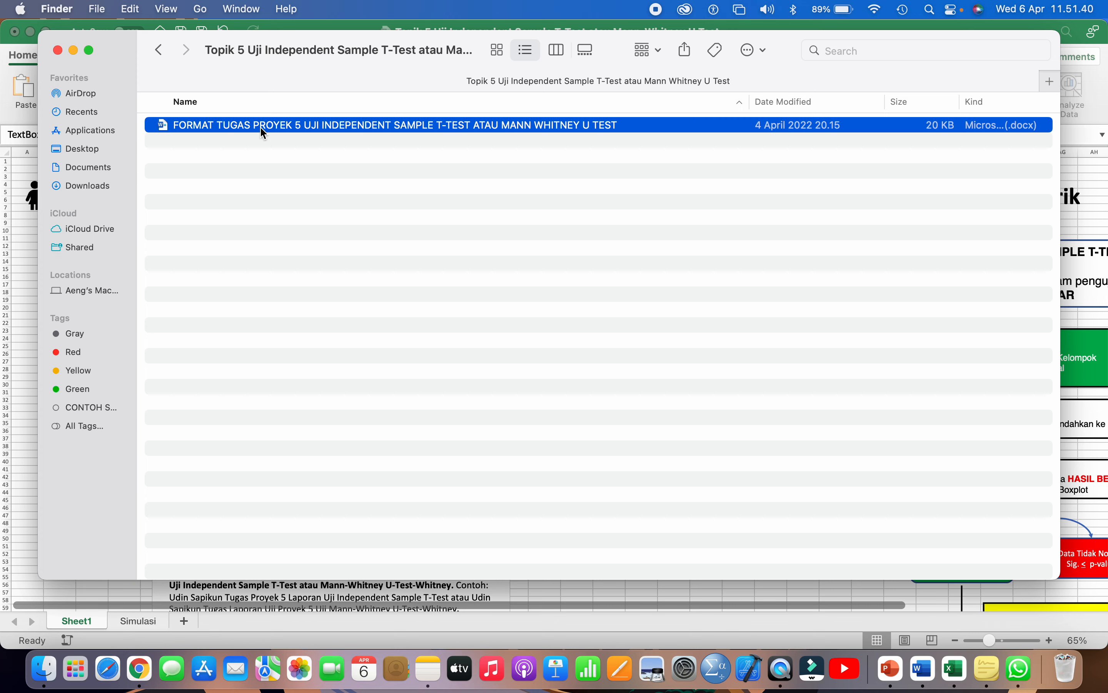
{"action": "double_click", "coordinate": [261, 127]}
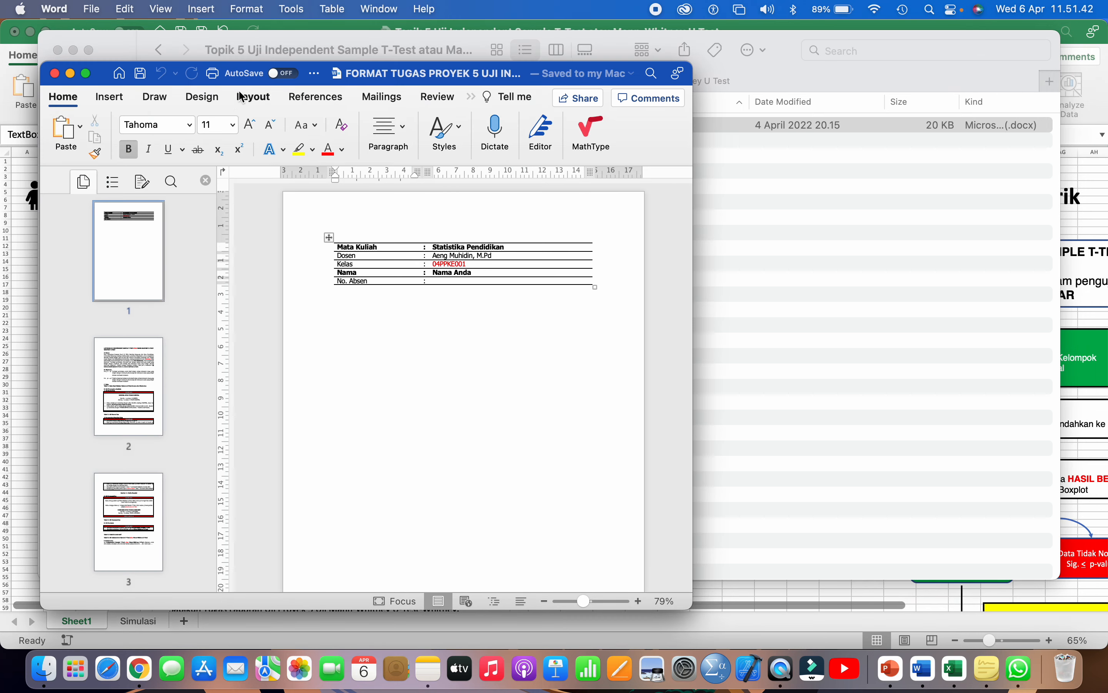
- Bring the Word document forward and replace the Nama Anda placeholder with the student's name
{"action": "left_click", "coordinate": [211, 48]}
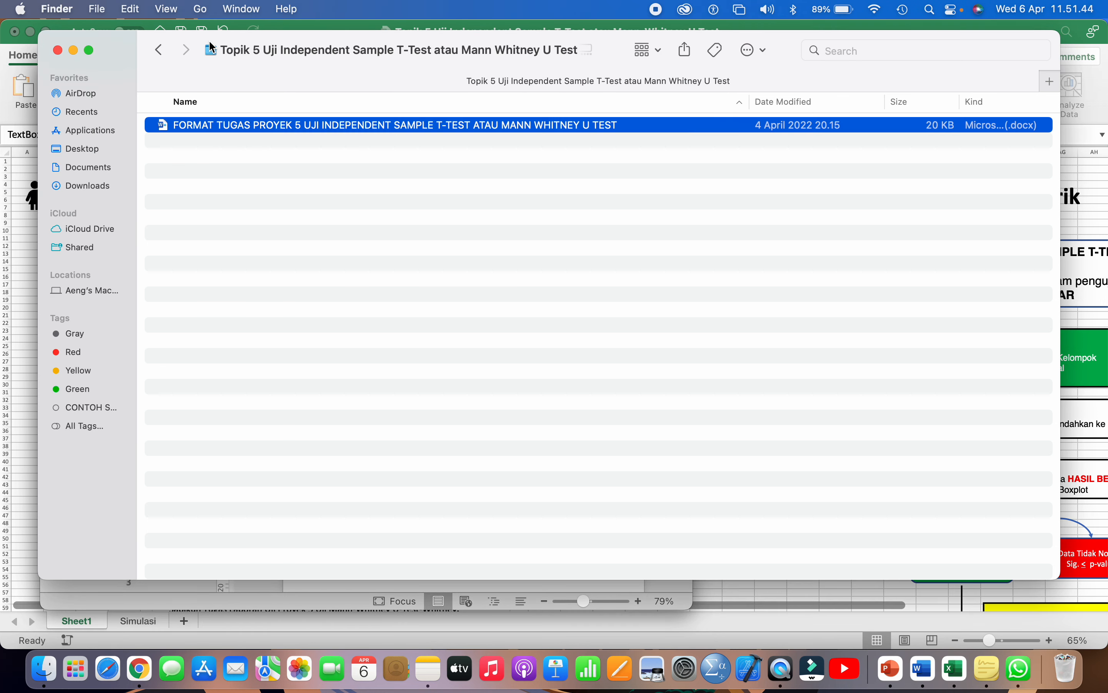
{"action": "left_click", "coordinate": [926, 682]}
{"action": "scroll", "coordinate": [577, 419], "scroll_direction": "down", "scroll_amount": 2}
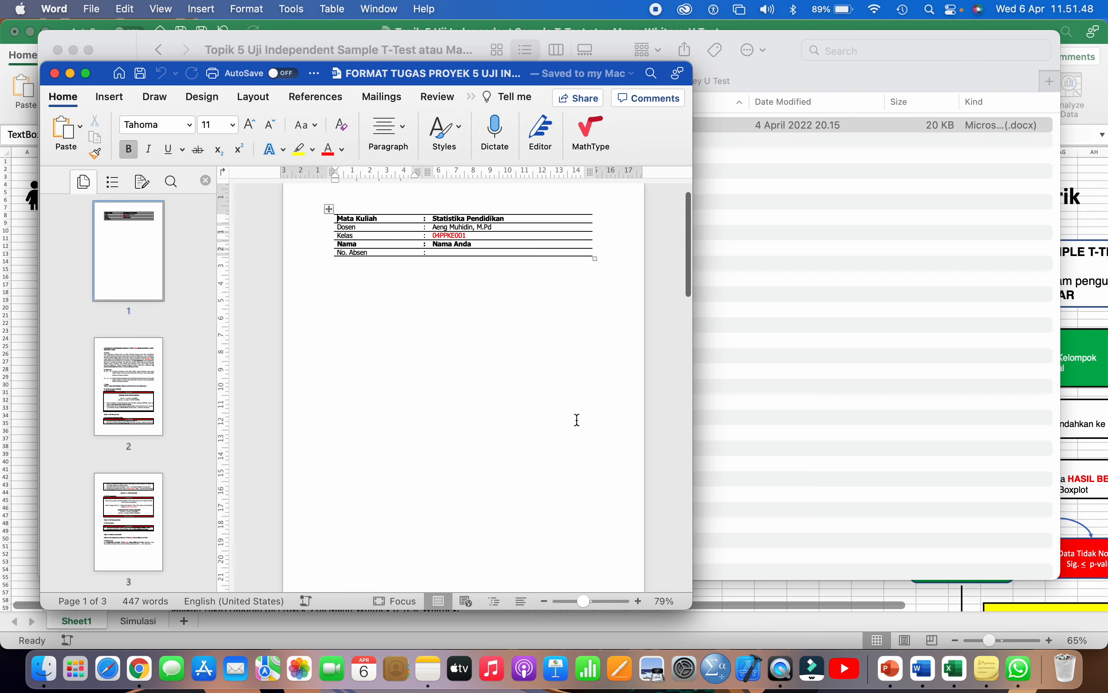
{"action": "scroll", "coordinate": [577, 420], "scroll_direction": "up", "scroll_amount": 3}
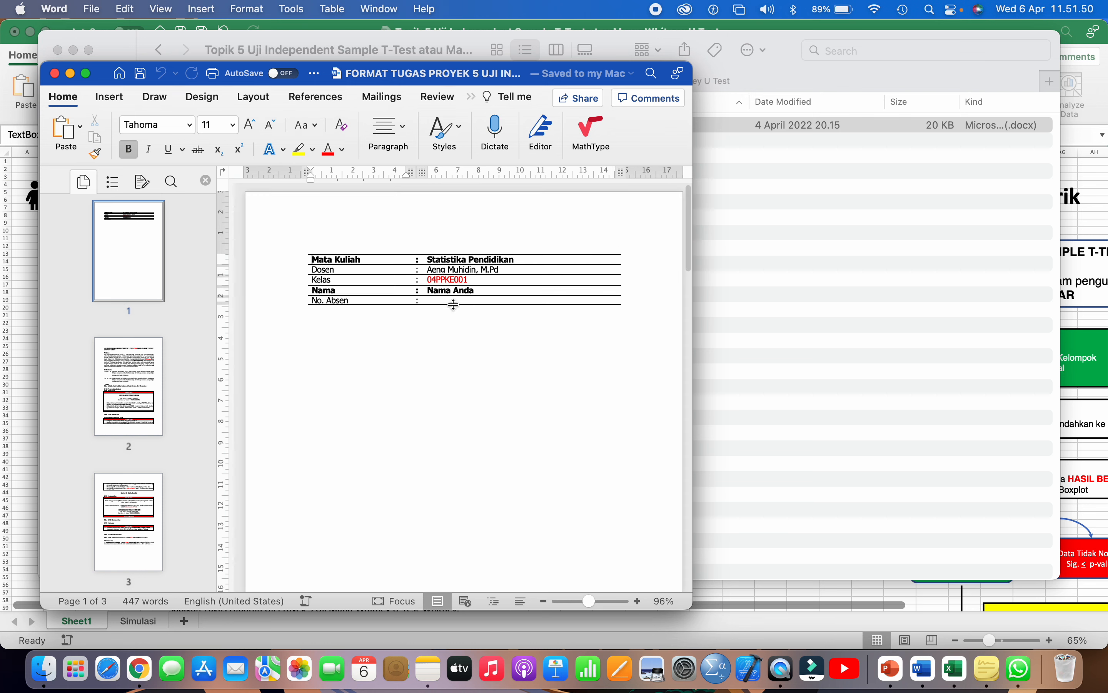
{"action": "left_click_drag", "start_coordinate": [487, 279], "coordinate": [424, 280]}
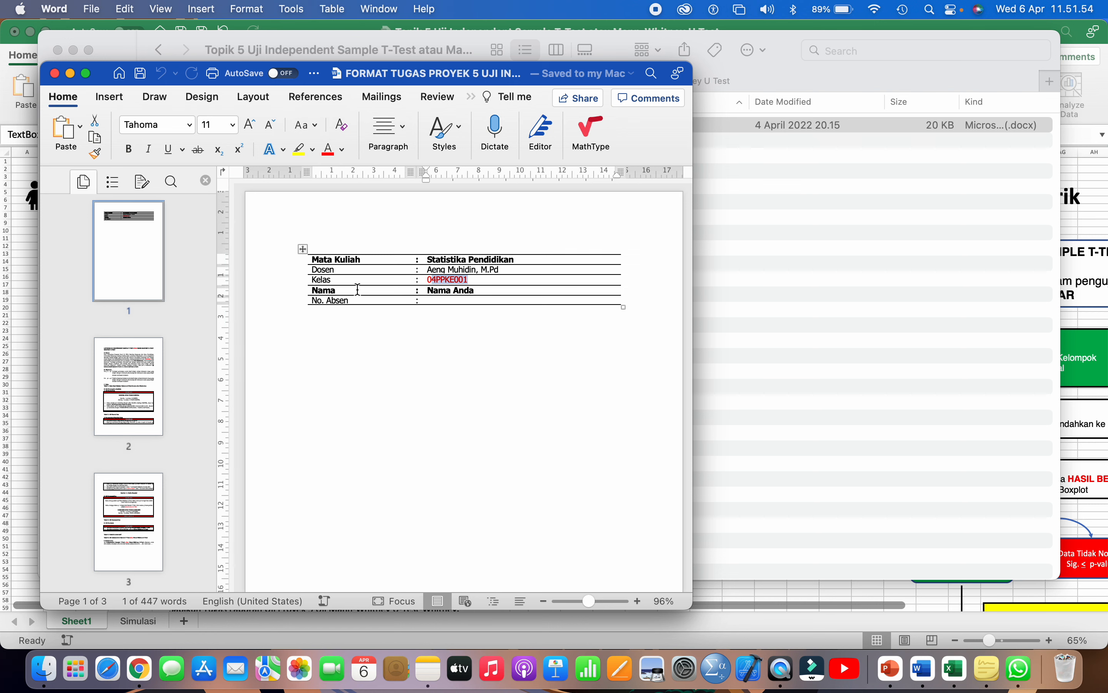
{"action": "left_click", "coordinate": [476, 290]}
{"action": "left_click_drag", "start_coordinate": [477, 291], "coordinate": [429, 291]}
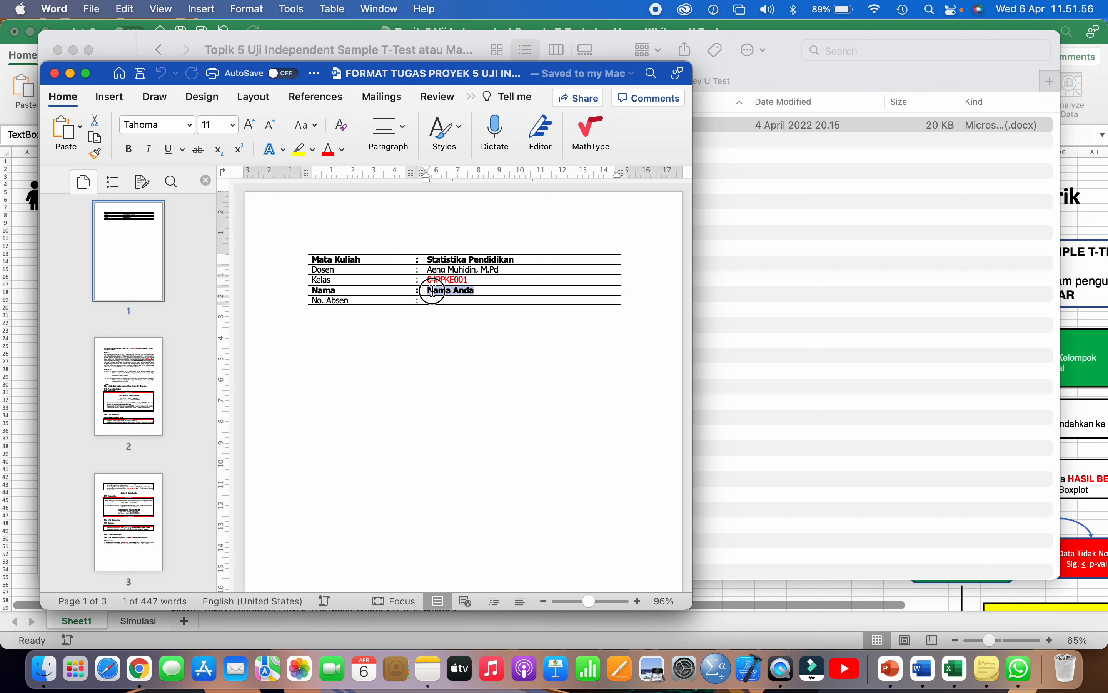
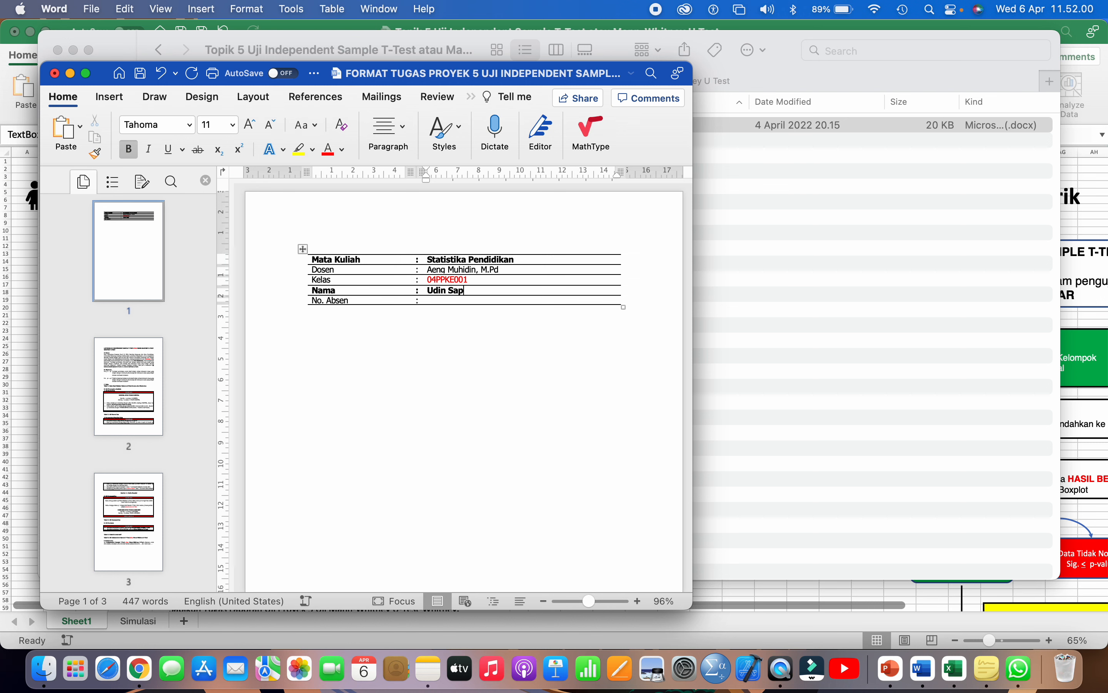
- Enter attendance number 31 in the No. Absen cell and go to page 2
{"action": "left_click", "coordinate": [428, 300]}
{"action": "type", "text": "31"}
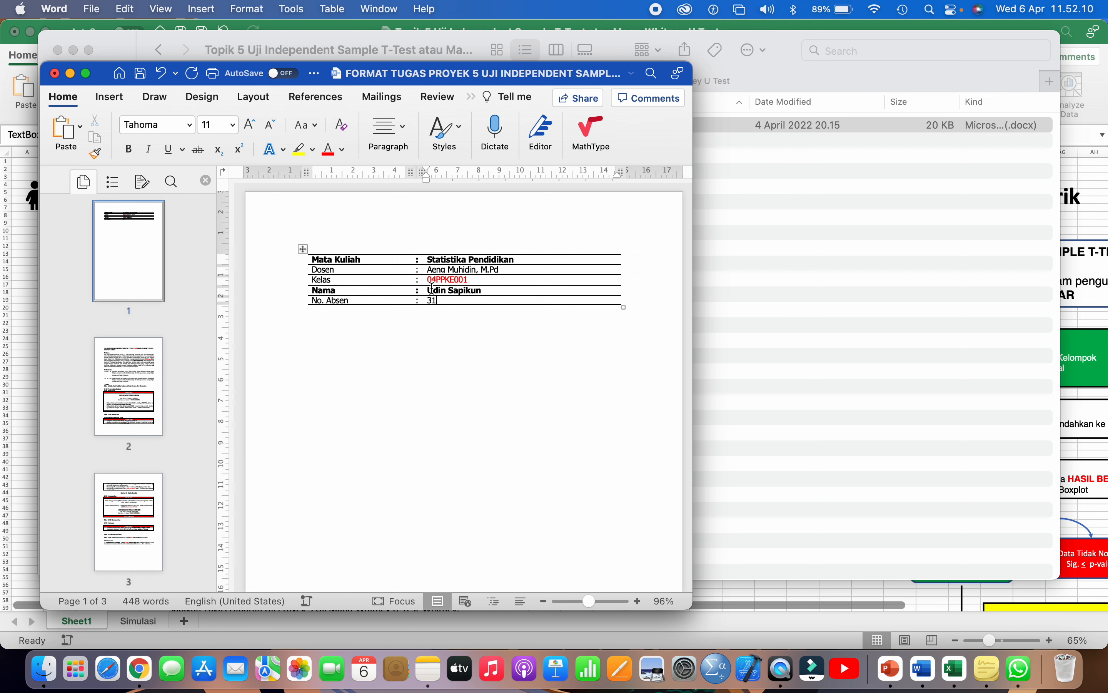
{"action": "left_click_drag", "start_coordinate": [443, 301], "coordinate": [427, 302]}
{"action": "left_click_drag", "start_coordinate": [427, 302], "coordinate": [428, 302]}
{"action": "left_click", "coordinate": [160, 397]}
{"action": "scroll", "coordinate": [357, 346], "scroll_direction": "up", "scroll_amount": 1}
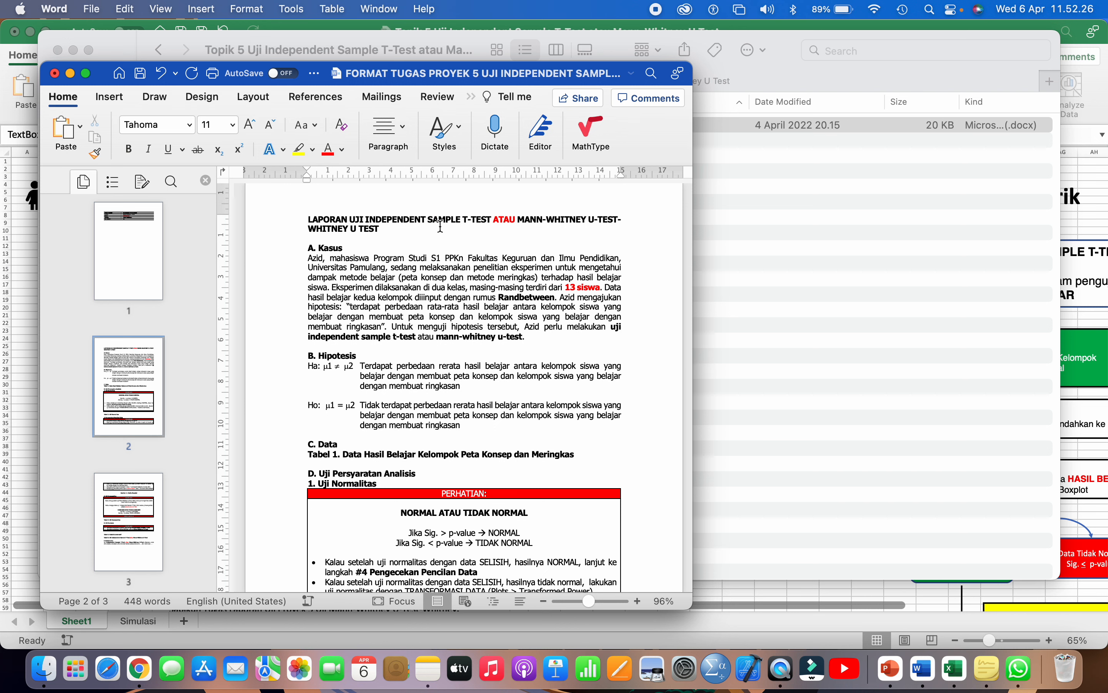
- Delete the duplicated WHITNEY U TEST words from the second title line
{"action": "left_click_drag", "start_coordinate": [381, 228], "coordinate": [318, 226]}
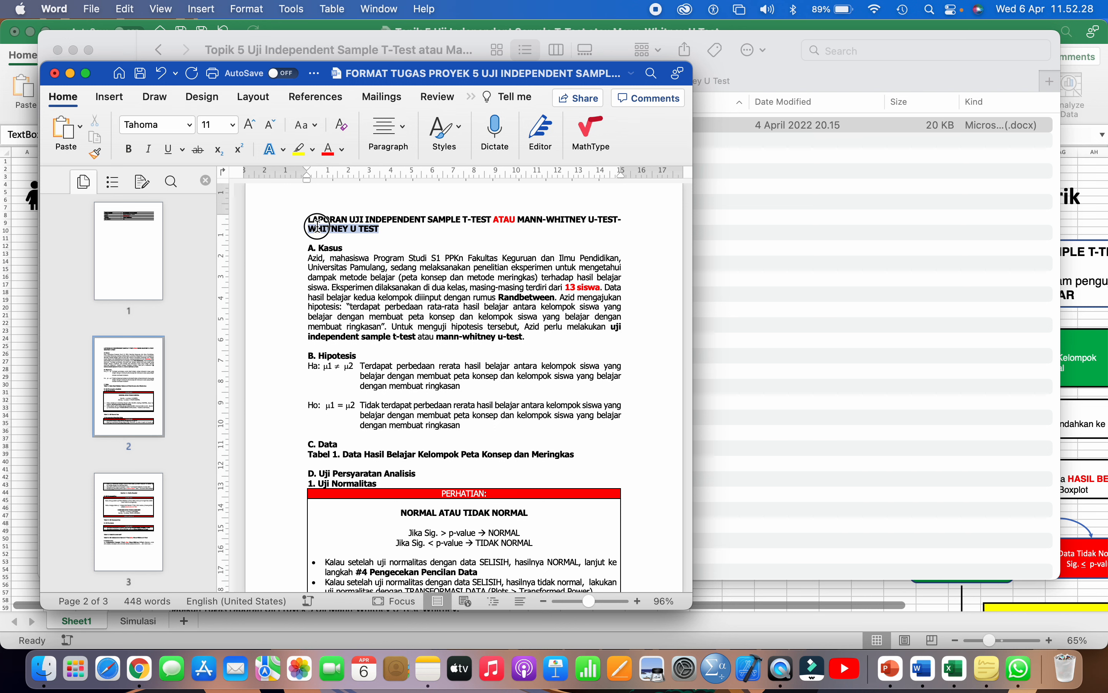
{"action": "key", "text": "BackSpace"}
{"action": "key", "text": "BackSpace"}
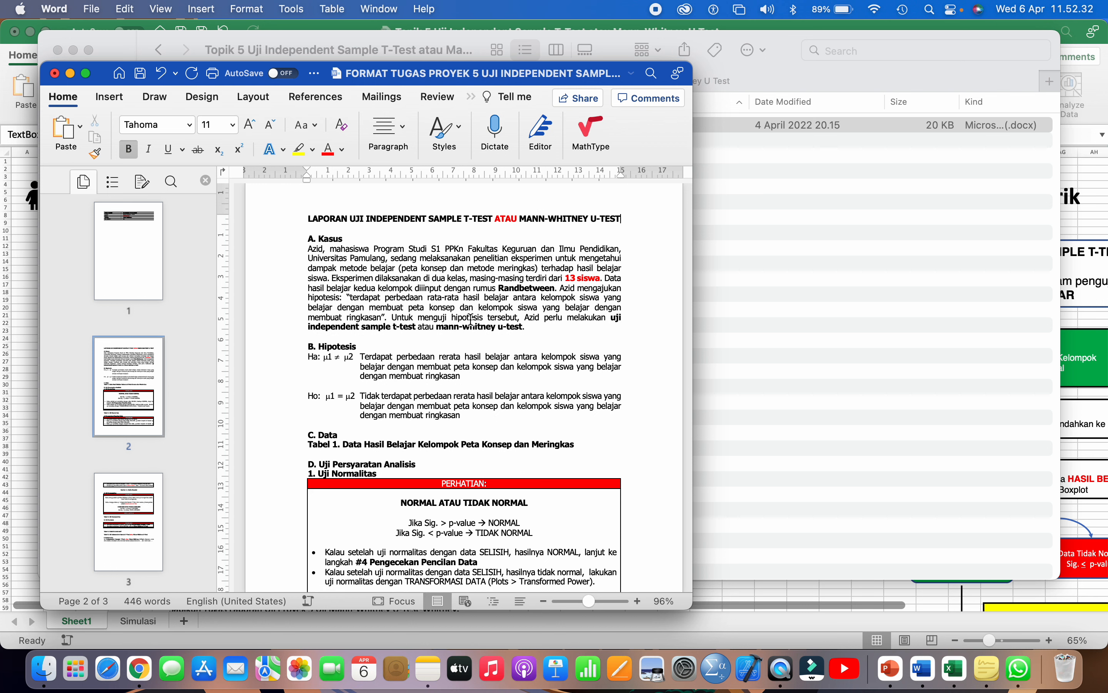
{"action": "scroll", "coordinate": [471, 319], "scroll_direction": "down", "scroll_amount": 1}
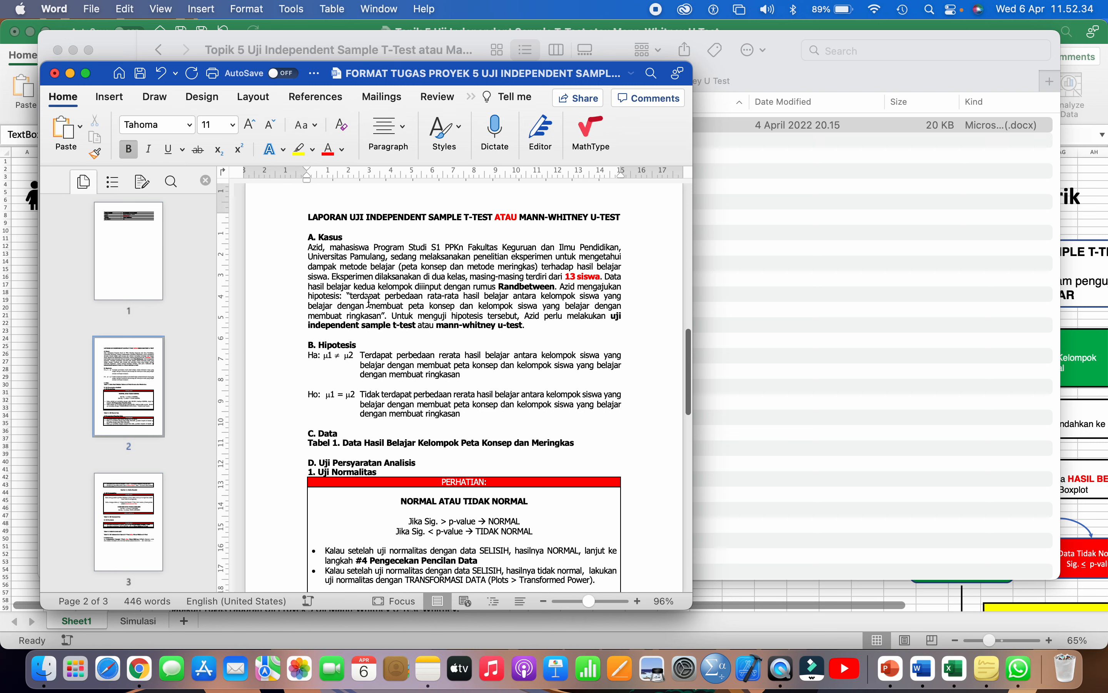
- Look over the Kasus paragraph, then switch back to the Excel workbook
{"action": "left_click_drag", "start_coordinate": [311, 248], "coordinate": [523, 324]}
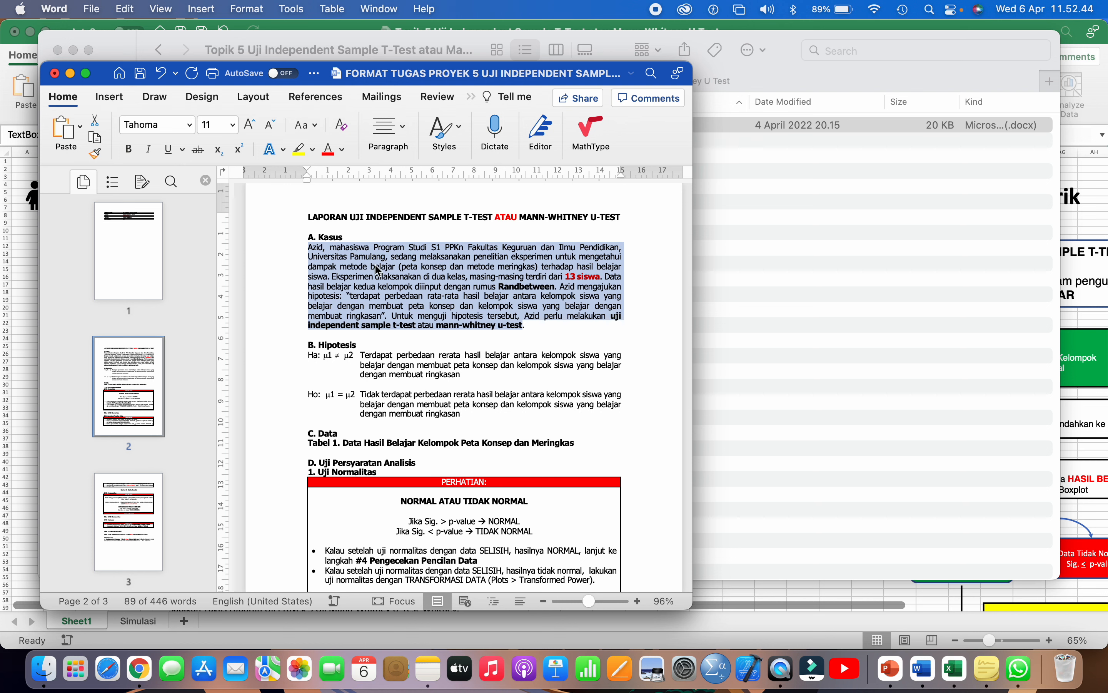
{"action": "left_click", "coordinate": [310, 248]}
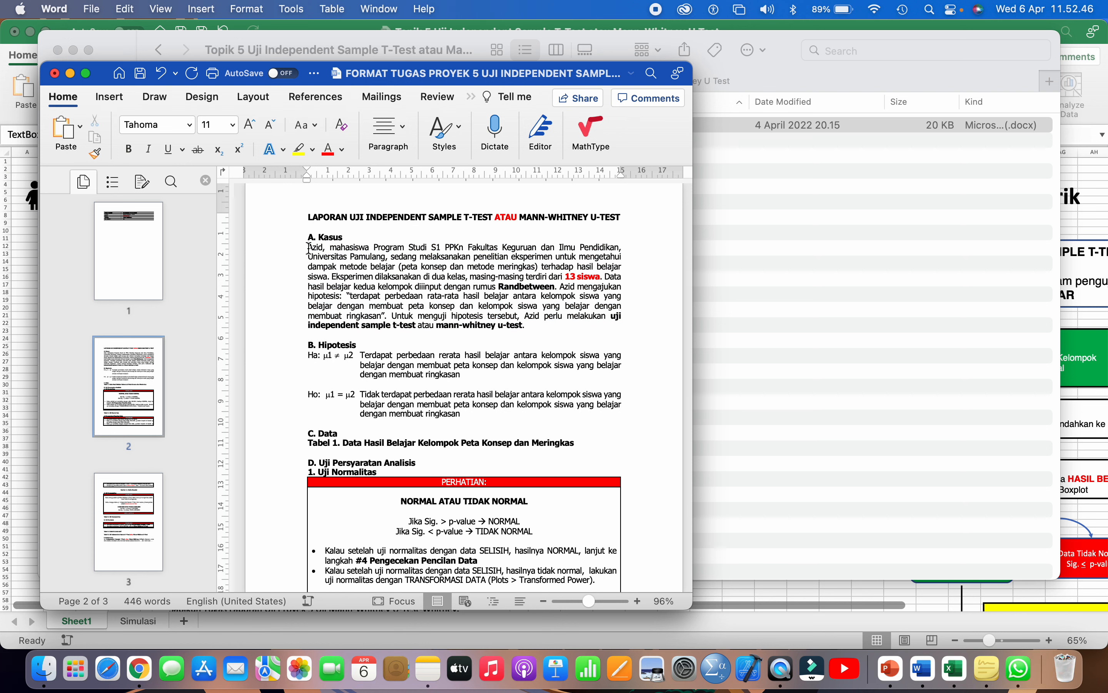
{"action": "left_click_drag", "start_coordinate": [309, 247], "coordinate": [529, 323]}
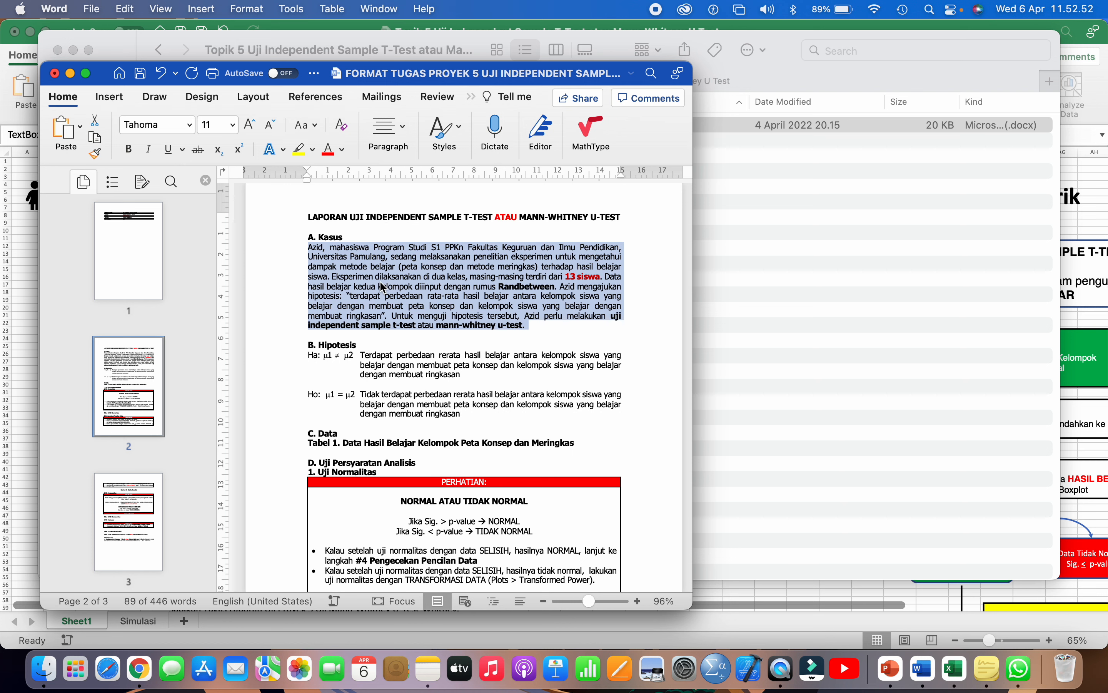
{"action": "left_click", "coordinate": [349, 261]}
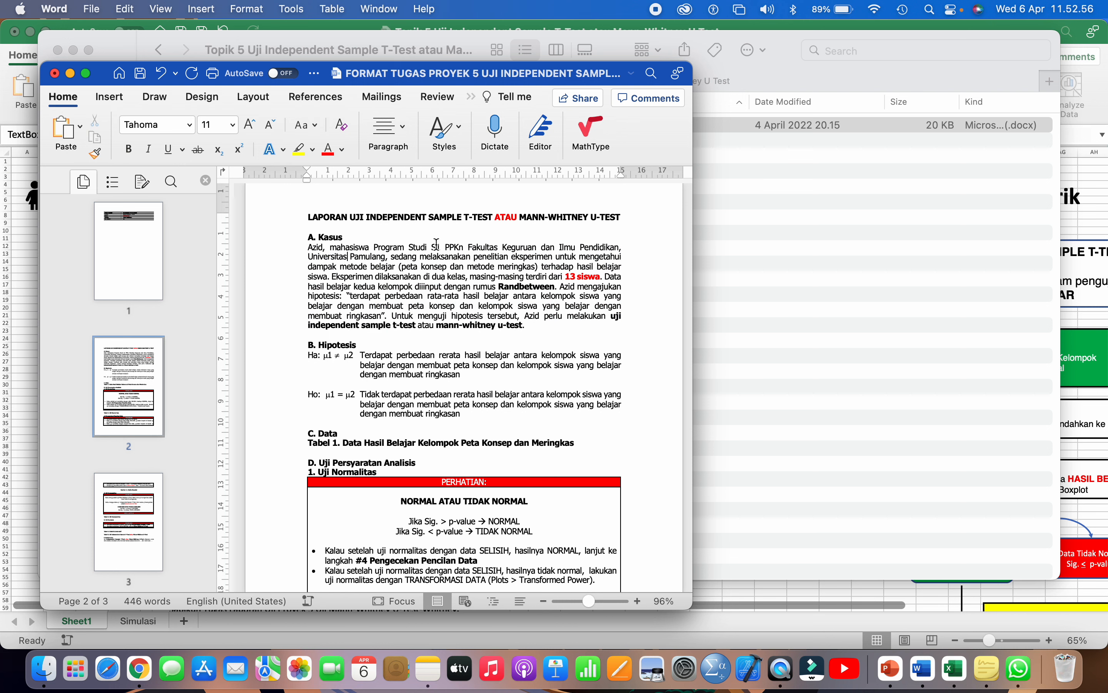
{"action": "left_click", "coordinate": [1089, 254]}
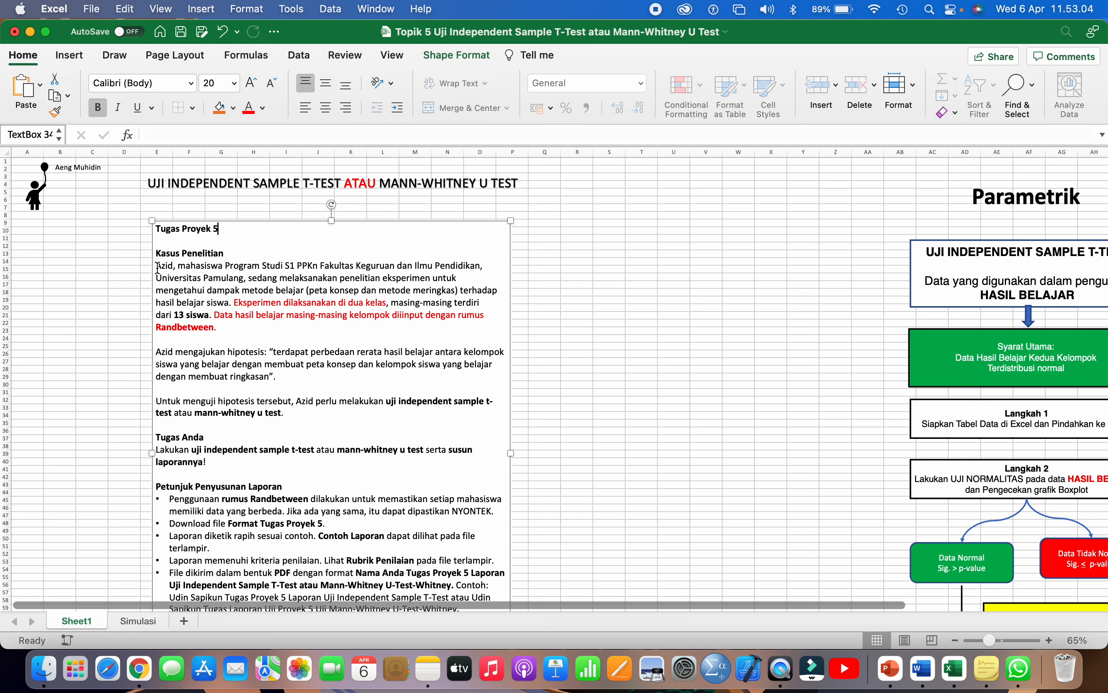
- Review the Kasus Penelitian paragraph, highlighting dampak metode belajar, metode meringkas and the experiment phrase
{"action": "left_click_drag", "start_coordinate": [157, 267], "coordinate": [224, 326]}
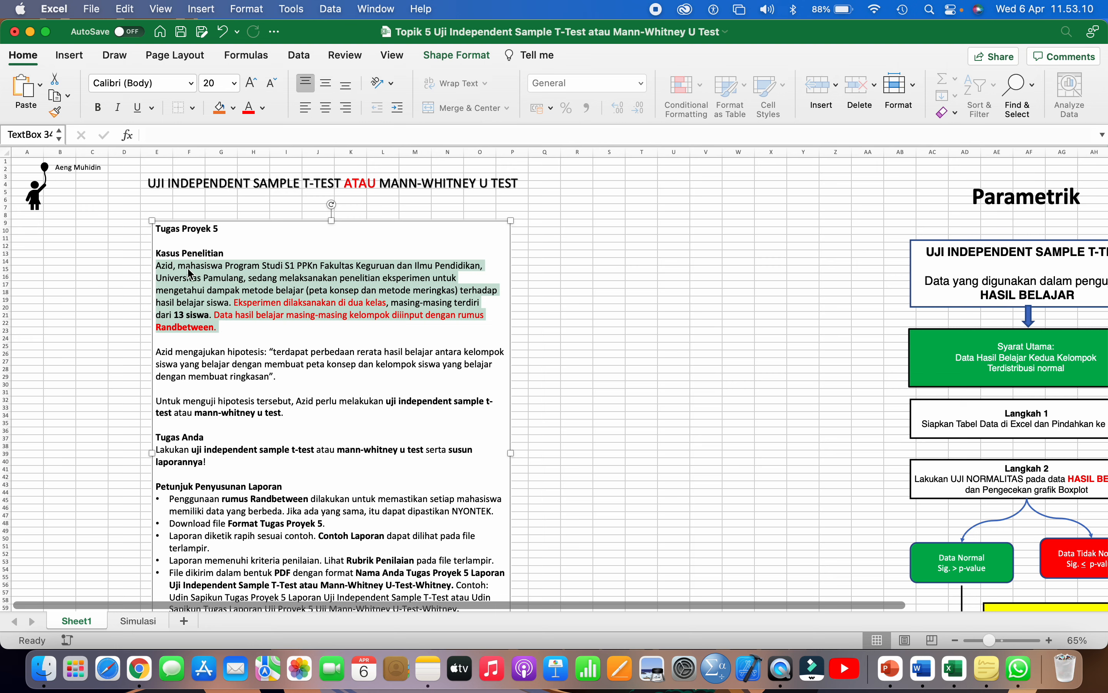
{"action": "left_click", "coordinate": [181, 266]}
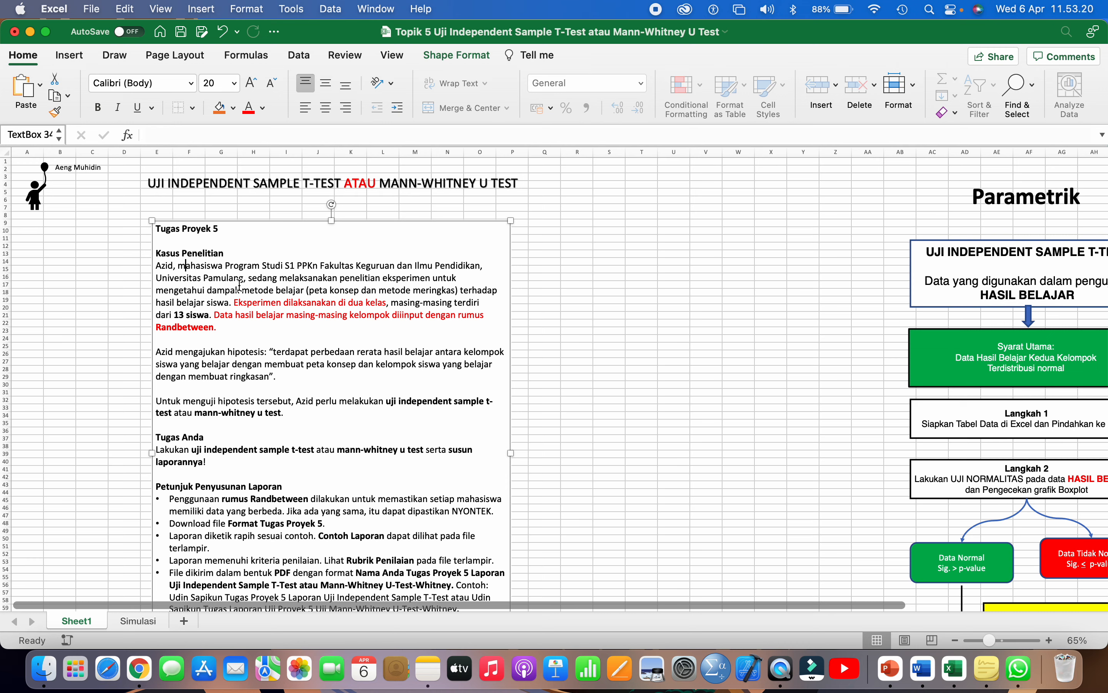
{"action": "left_click", "coordinate": [210, 290]}
{"action": "left_click_drag", "start_coordinate": [221, 291], "coordinate": [301, 290]}
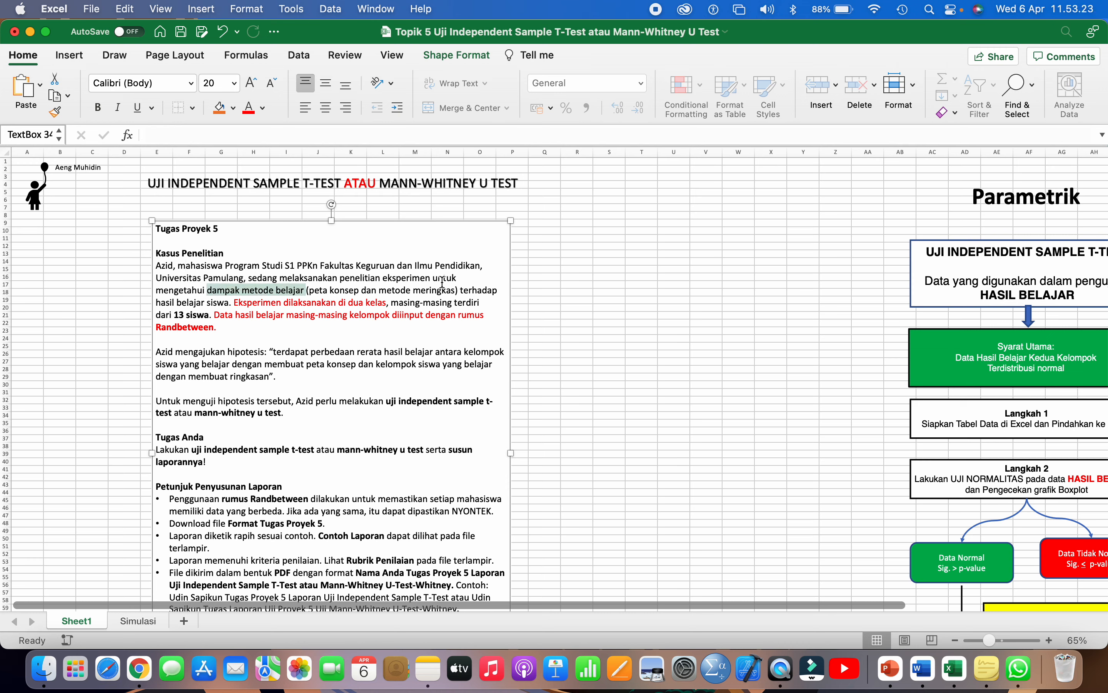
{"action": "left_click", "coordinate": [172, 303]}
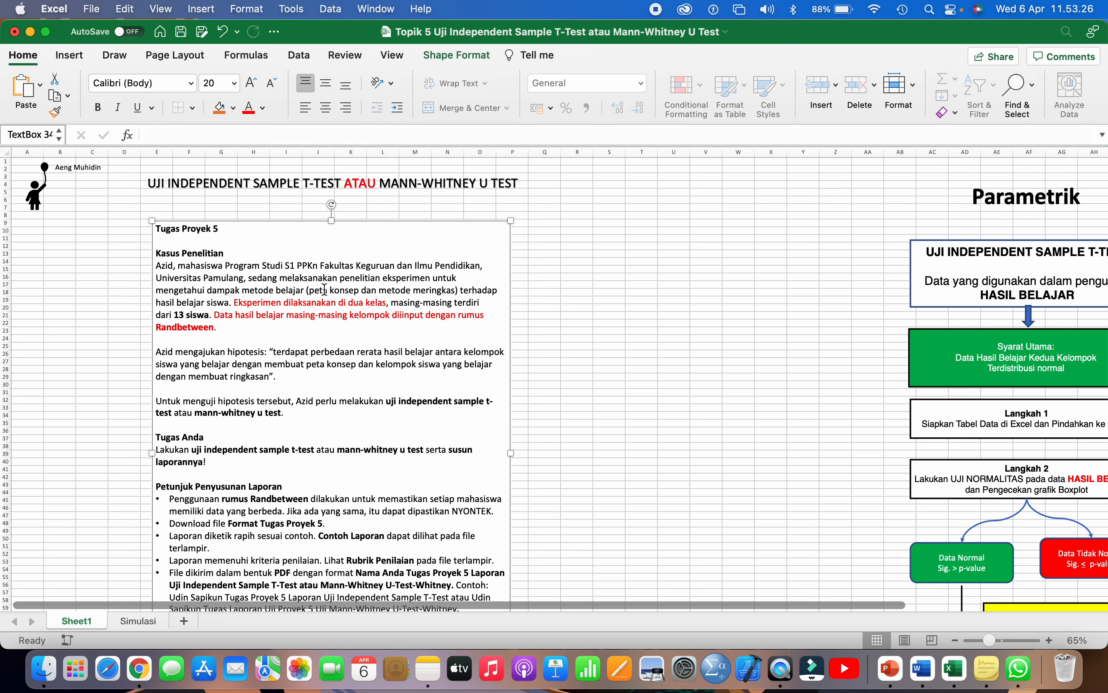
{"action": "left_click_drag", "start_coordinate": [311, 288], "coordinate": [440, 289]}
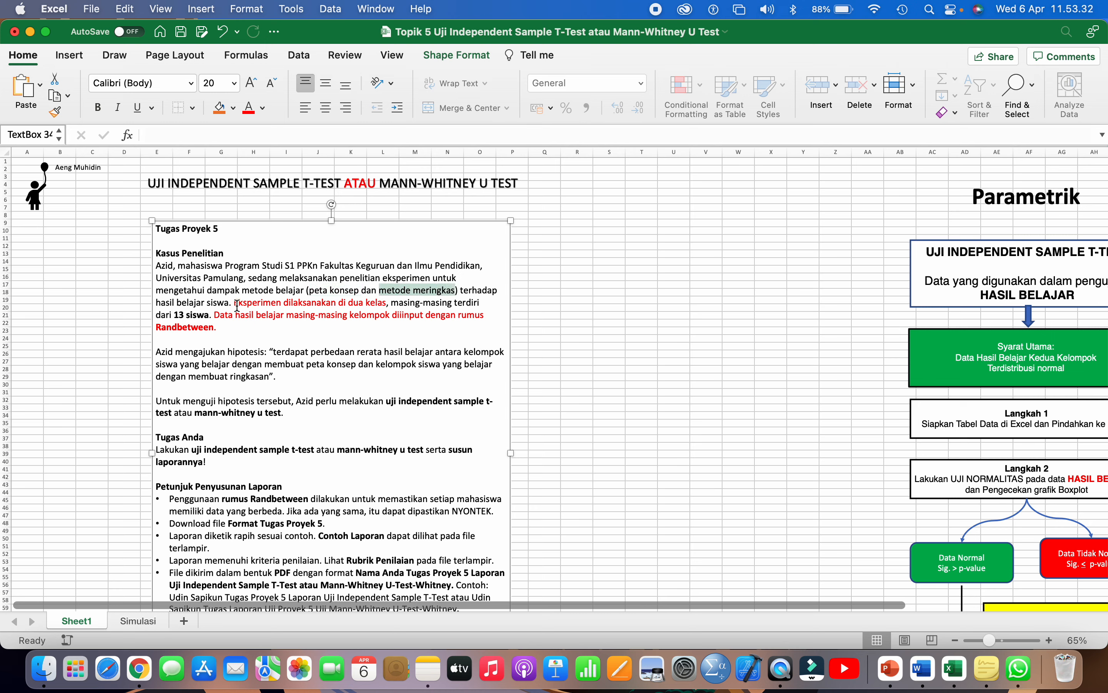
{"action": "left_click_drag", "start_coordinate": [234, 303], "coordinate": [376, 304]}
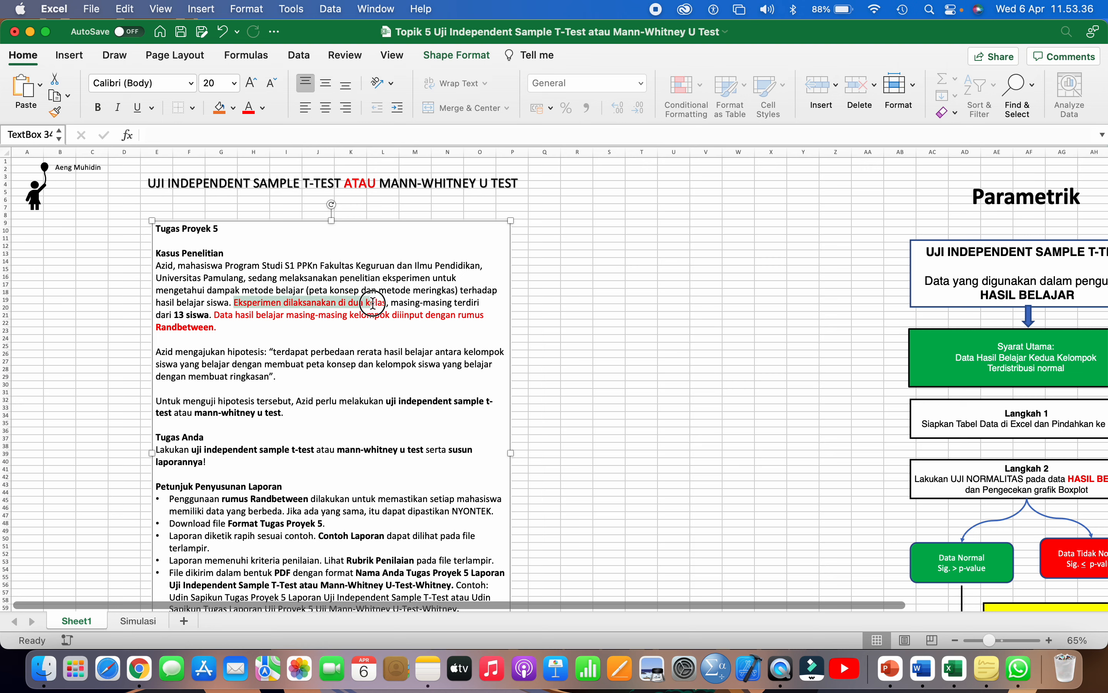
{"action": "left_click", "coordinate": [348, 303]}
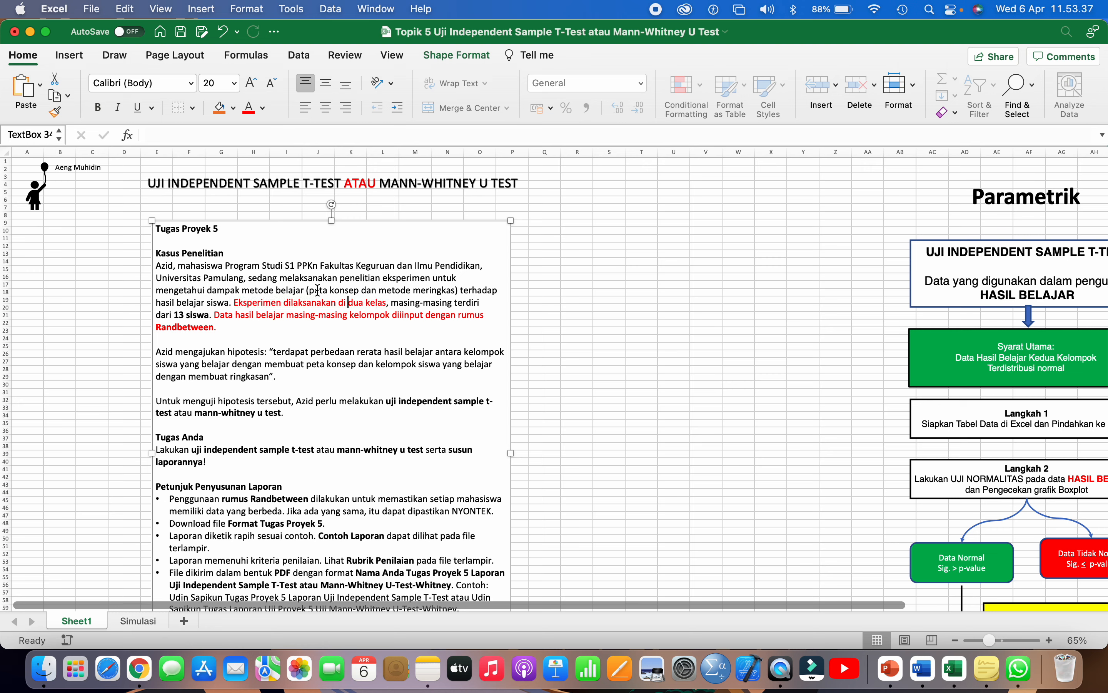
- Review the peta konsep, 13-student class size and red Randbetween sentences
{"action": "left_click_drag", "start_coordinate": [379, 290], "coordinate": [446, 290]}
{"action": "left_click_drag", "start_coordinate": [393, 303], "coordinate": [196, 314]}
{"action": "left_click", "coordinate": [344, 298]}
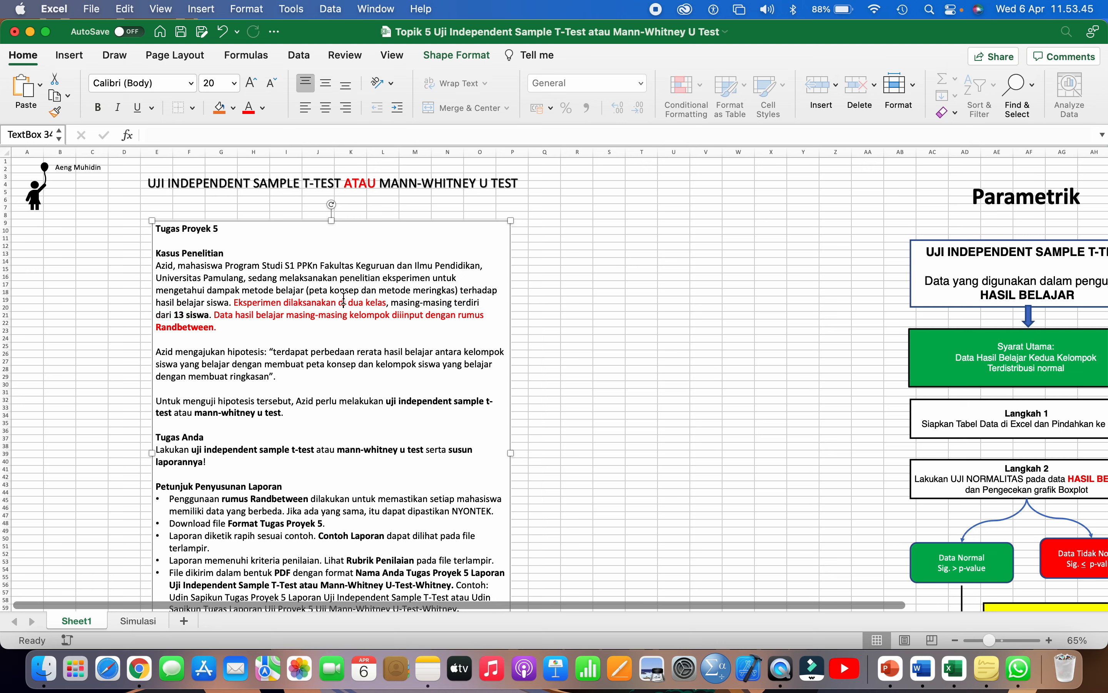
{"action": "left_click", "coordinate": [183, 324]}
{"action": "left_click_drag", "start_coordinate": [216, 315], "coordinate": [430, 325]}
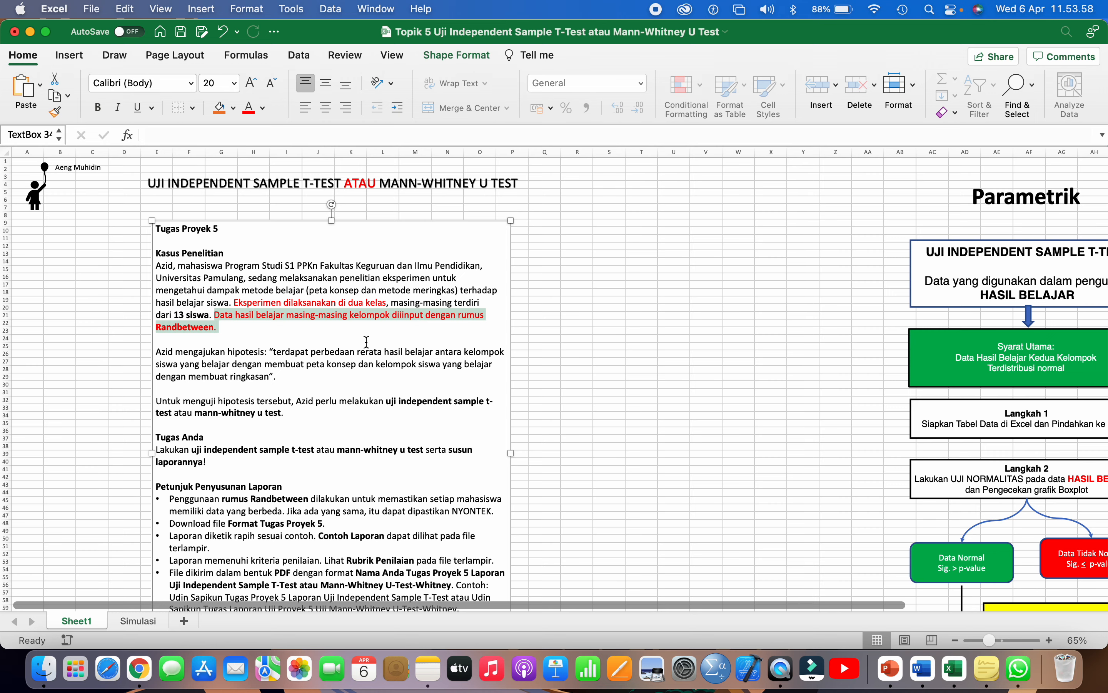
{"action": "scroll", "coordinate": [366, 342], "scroll_direction": "down", "scroll_amount": 1}
{"action": "left_click", "coordinate": [240, 397]}
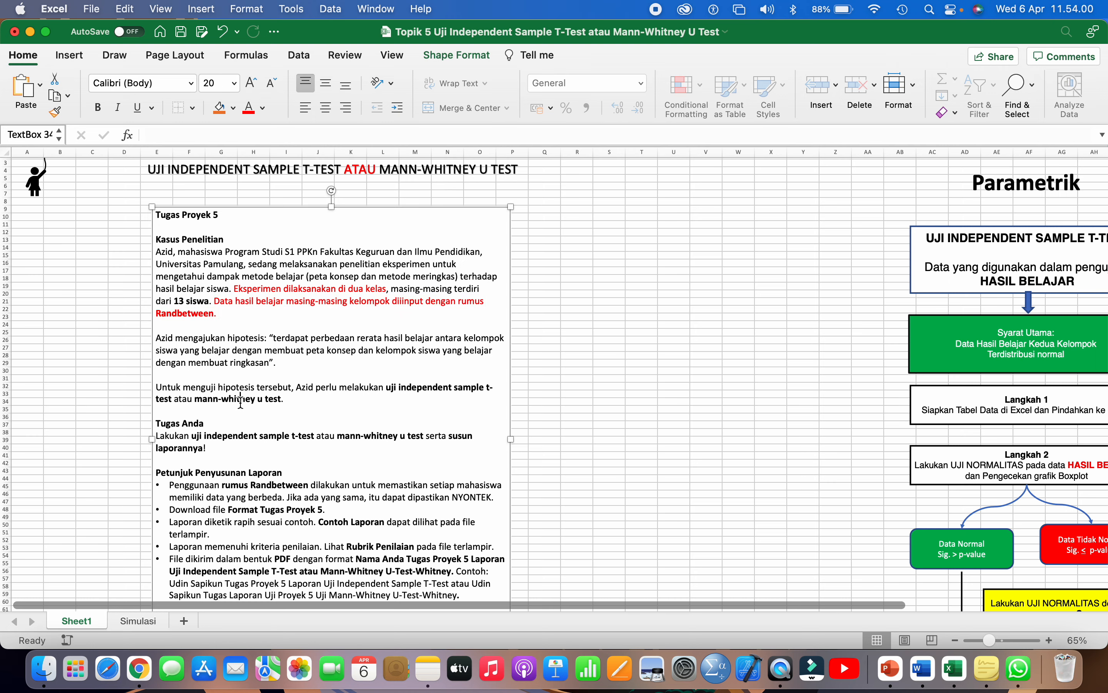
{"action": "scroll", "coordinate": [241, 397], "scroll_direction": "down", "scroll_amount": 6}
- Color the first two Petunjuk Penyusunan Laporan bullets red and return to the sheet
{"action": "left_click_drag", "start_coordinate": [169, 393], "coordinate": [326, 416]}
{"action": "left_click", "coordinate": [249, 108]}
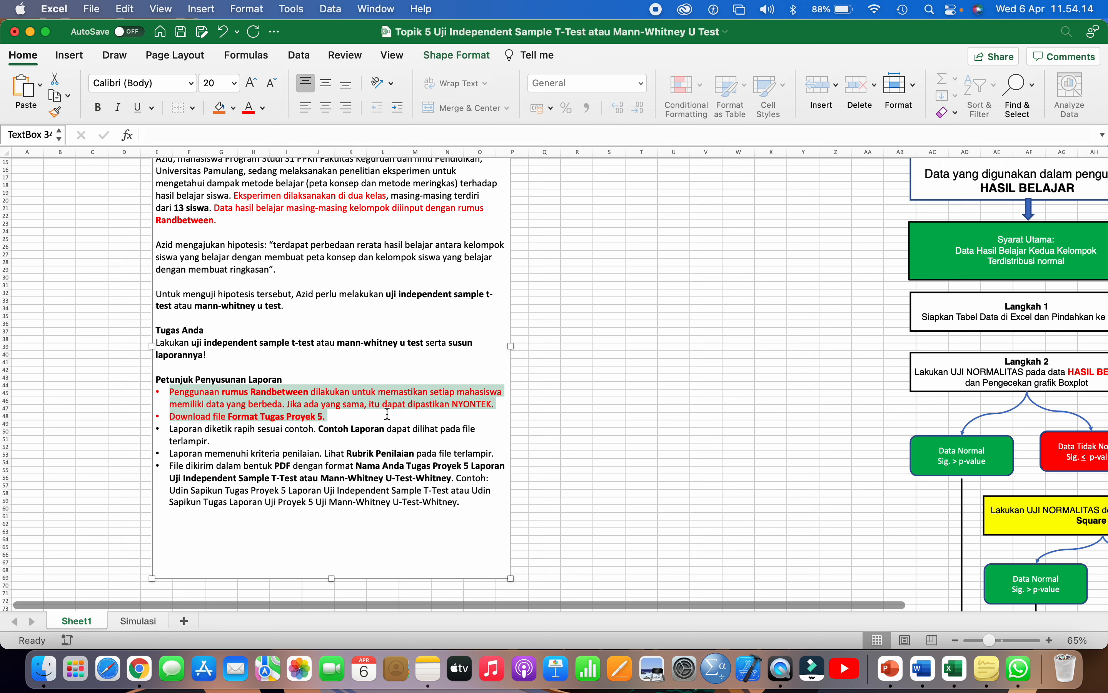
{"action": "scroll", "coordinate": [387, 414], "scroll_direction": "up", "scroll_amount": 2}
{"action": "left_click", "coordinate": [553, 318]}
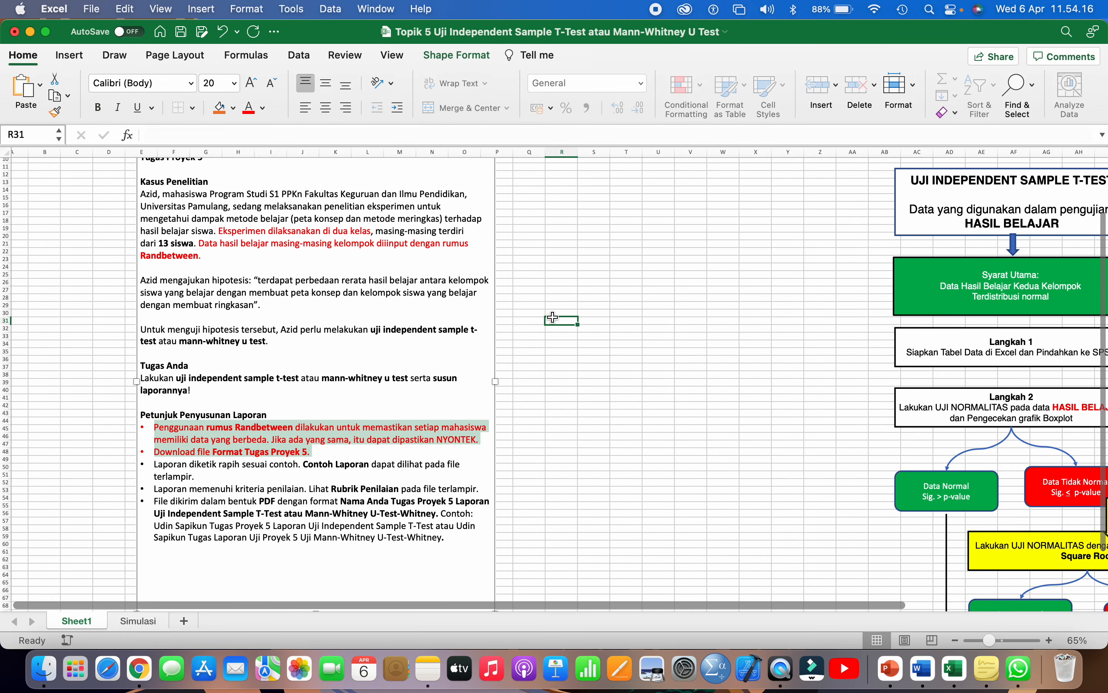
{"action": "scroll", "coordinate": [552, 317], "scroll_direction": "up", "scroll_amount": 3}
{"action": "scroll", "coordinate": [552, 317], "scroll_direction": "up", "scroll_amount": 1}
{"action": "scroll", "coordinate": [552, 318], "scroll_direction": "right", "scroll_amount": 3}
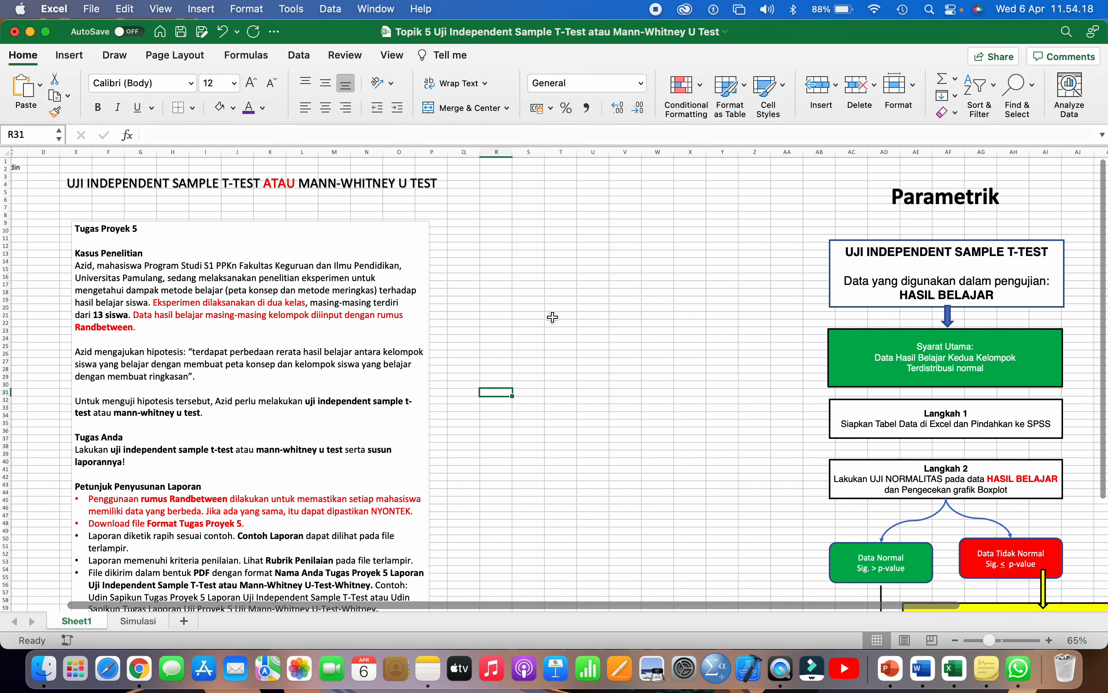
{"action": "scroll", "coordinate": [552, 318], "scroll_direction": "right", "scroll_amount": 3}
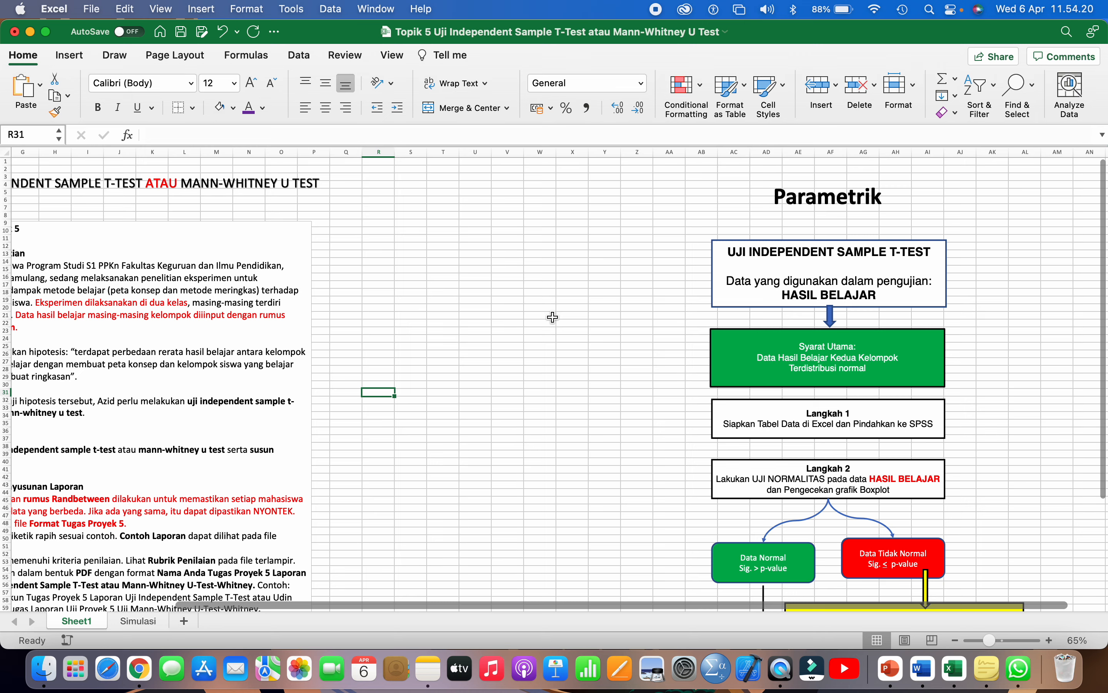
{"action": "scroll", "coordinate": [552, 318], "scroll_direction": "left", "scroll_amount": 5}
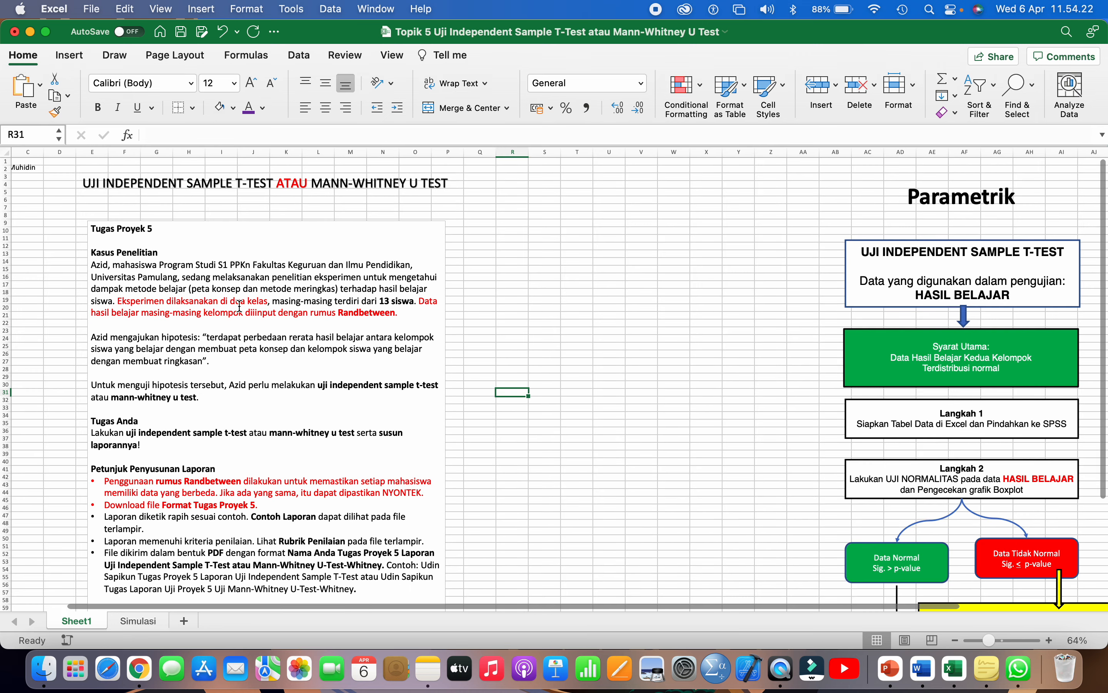
{"action": "left_click", "coordinate": [194, 280]}
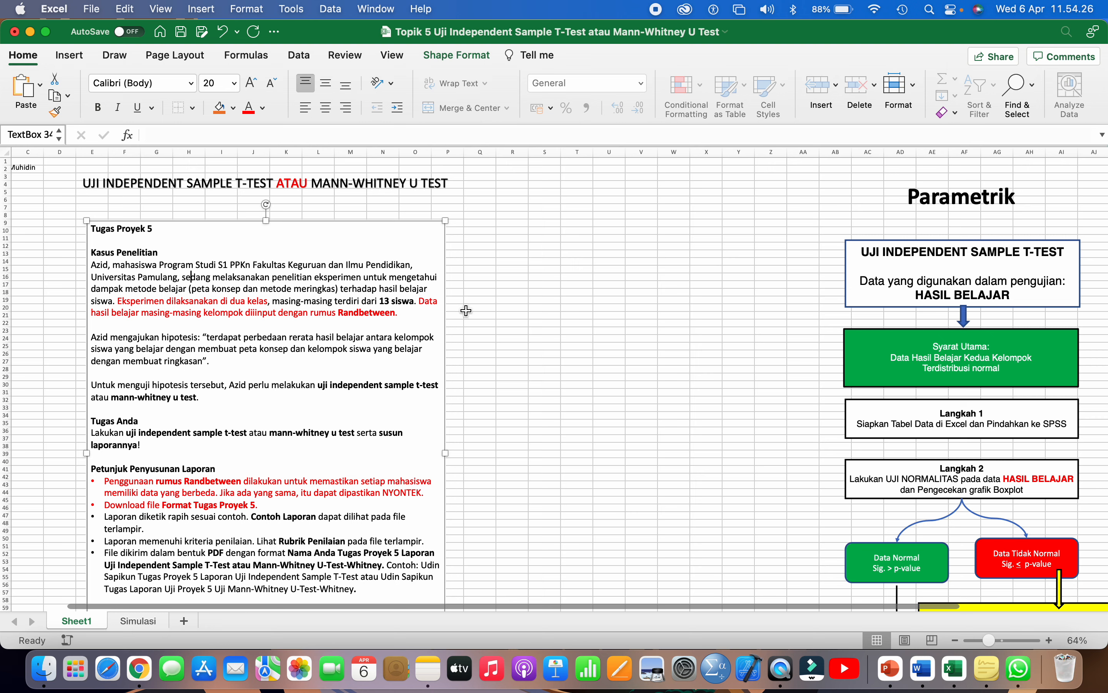
{"action": "left_click", "coordinate": [491, 261]}
- Enter the label Siswa with the count 13 beside it in row 14
{"action": "left_click", "coordinate": [513, 261]}
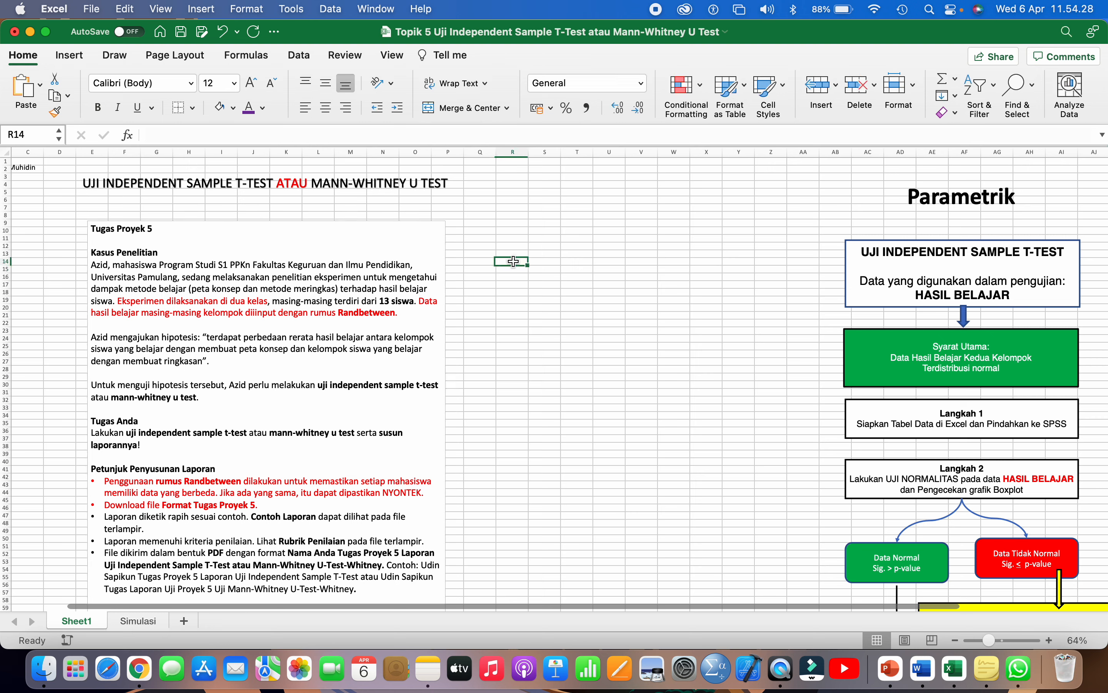
{"action": "type", "text": "Siswa"}
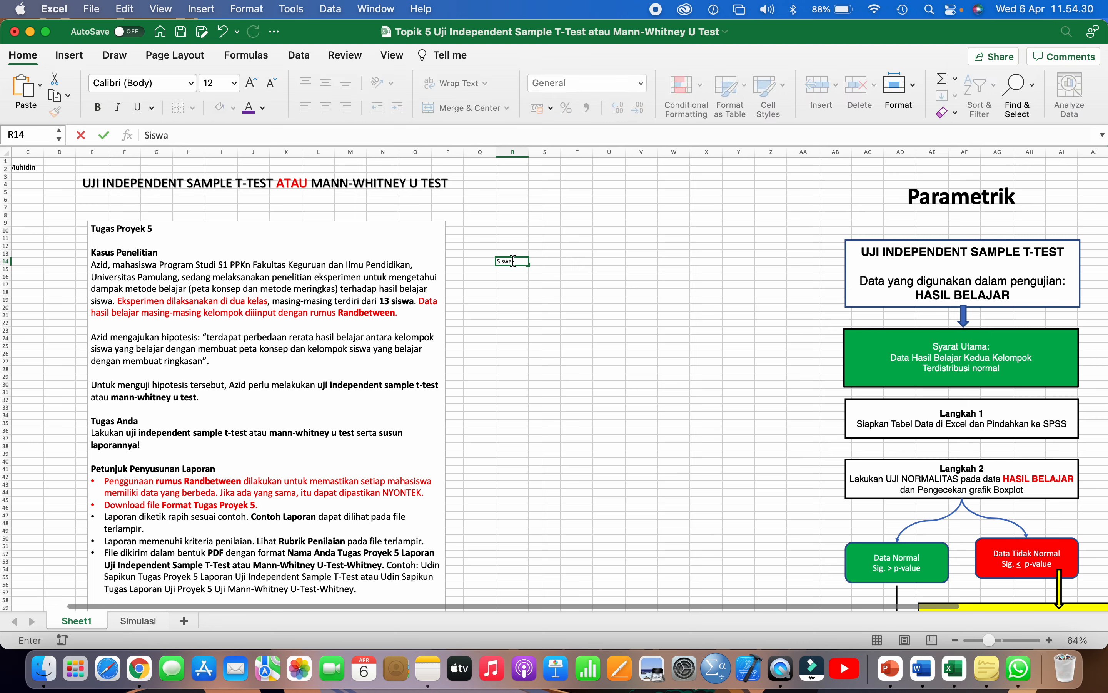
{"action": "key", "text": "Tab"}
{"action": "type", "text": "13"}
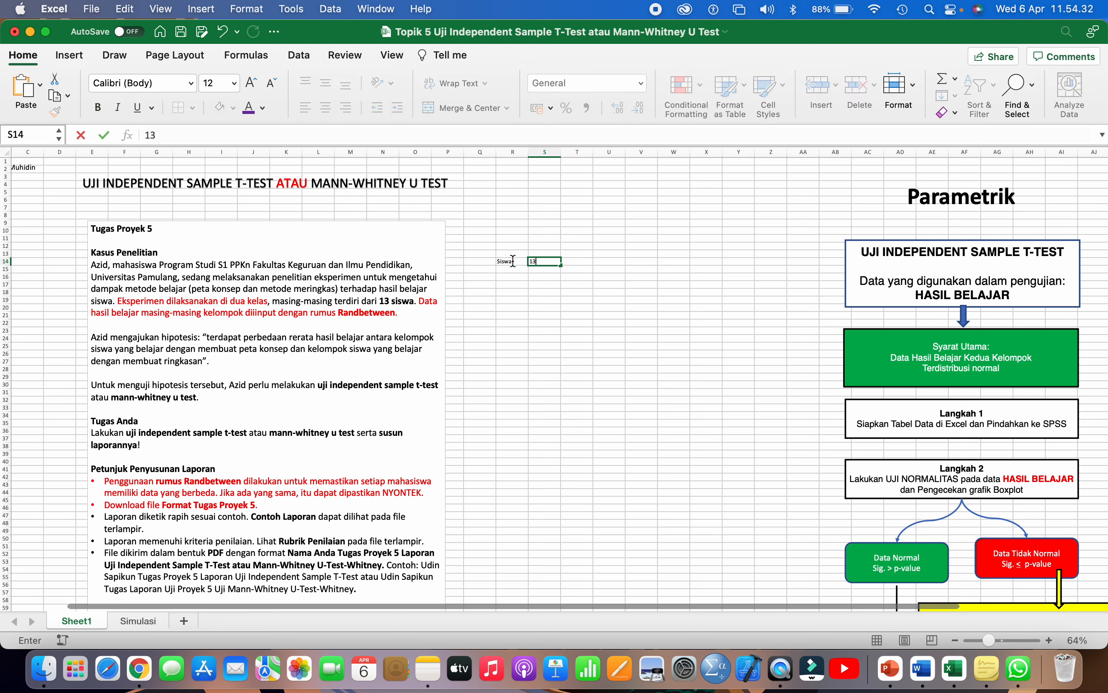
{"action": "left_click", "coordinate": [512, 260]}
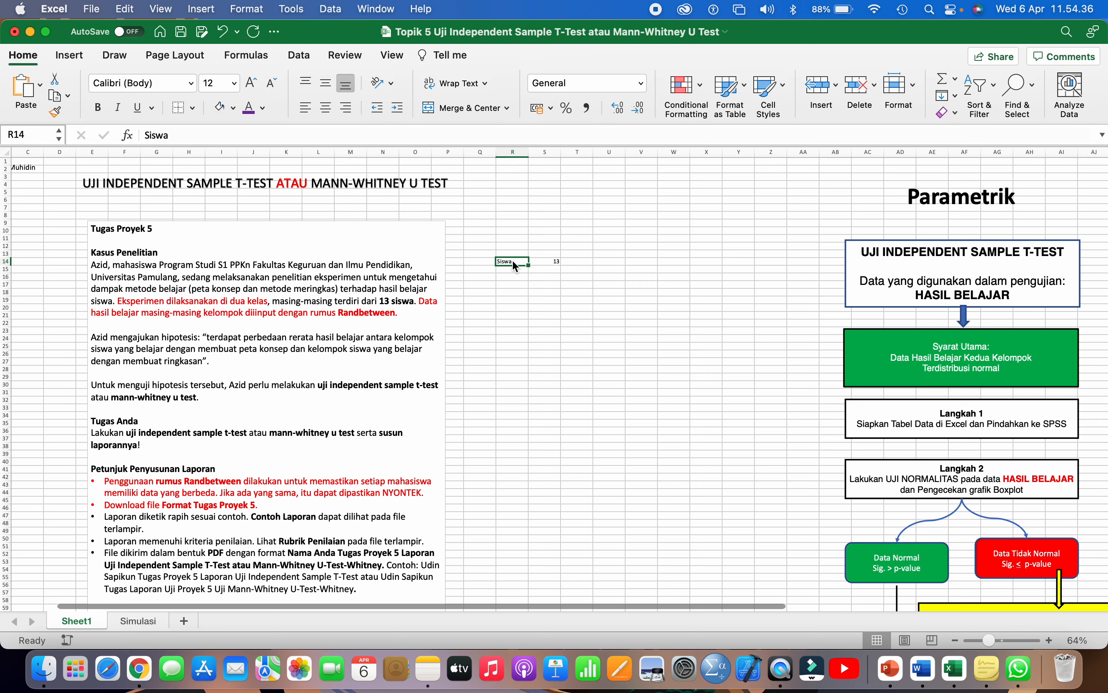
{"action": "key", "text": "Right"}
{"action": "key", "text": "Down"}
{"action": "key", "text": "Left"}
- Type the headers Siswa, Hasil Belajar and Ordinal HB across R17:T17
{"action": "scroll", "coordinate": [552, 310], "scroll_direction": "right", "scroll_amount": 5}
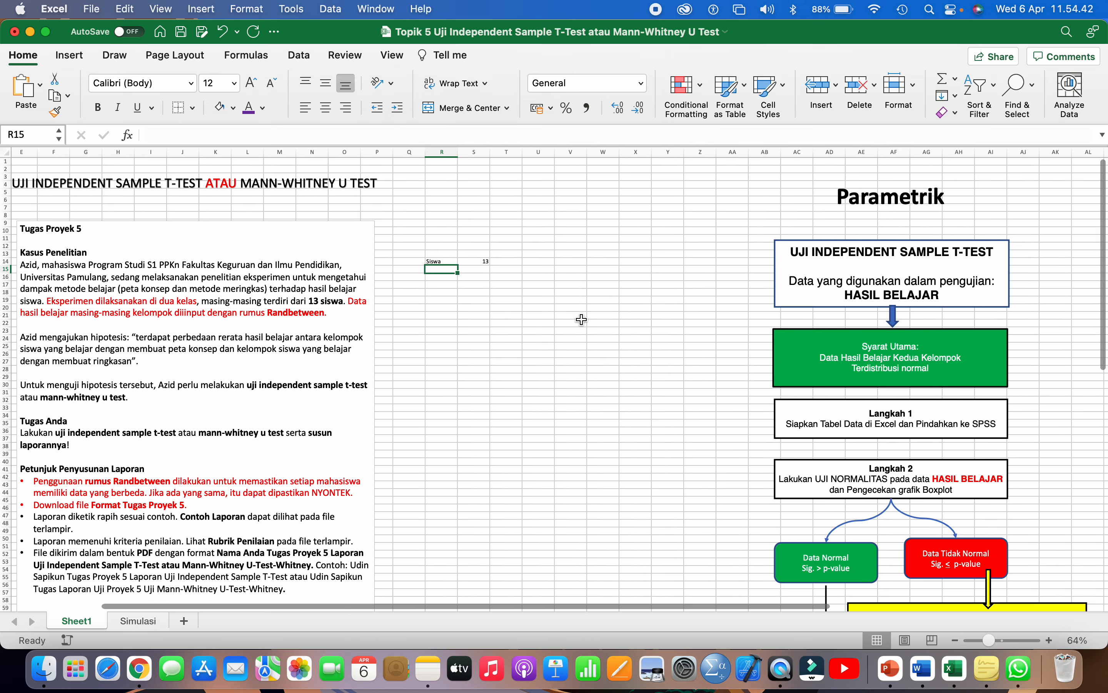
{"action": "scroll", "coordinate": [581, 319], "scroll_direction": "up", "scroll_amount": 2}
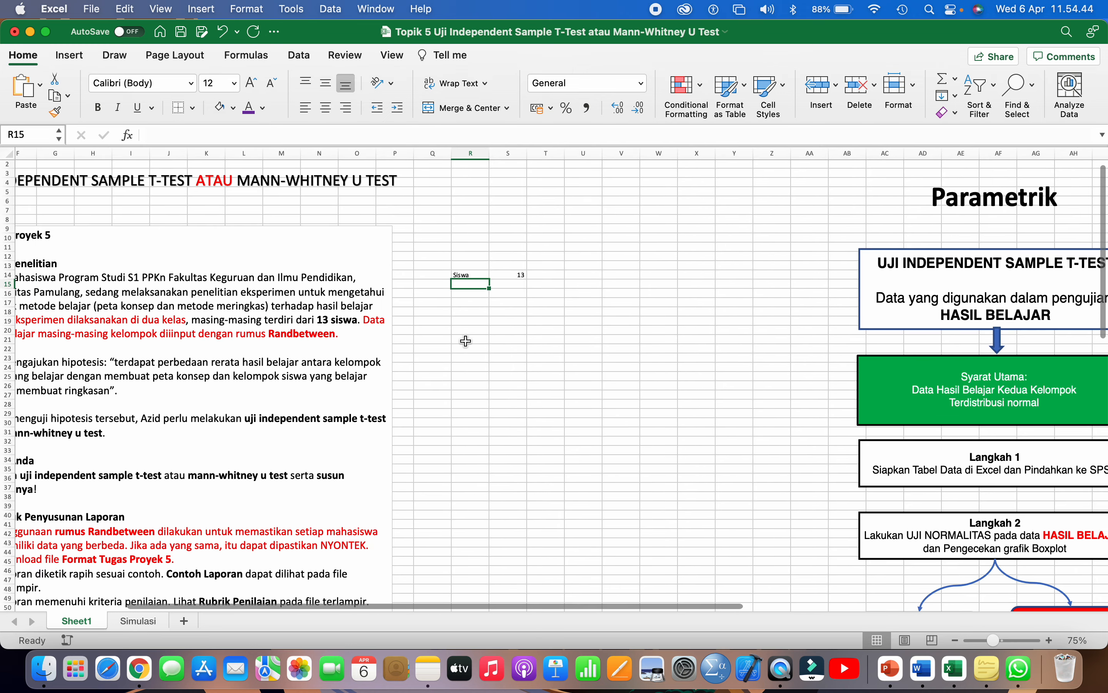
{"action": "scroll", "coordinate": [465, 341], "scroll_direction": "right", "scroll_amount": 3}
{"action": "left_click", "coordinate": [417, 302]}
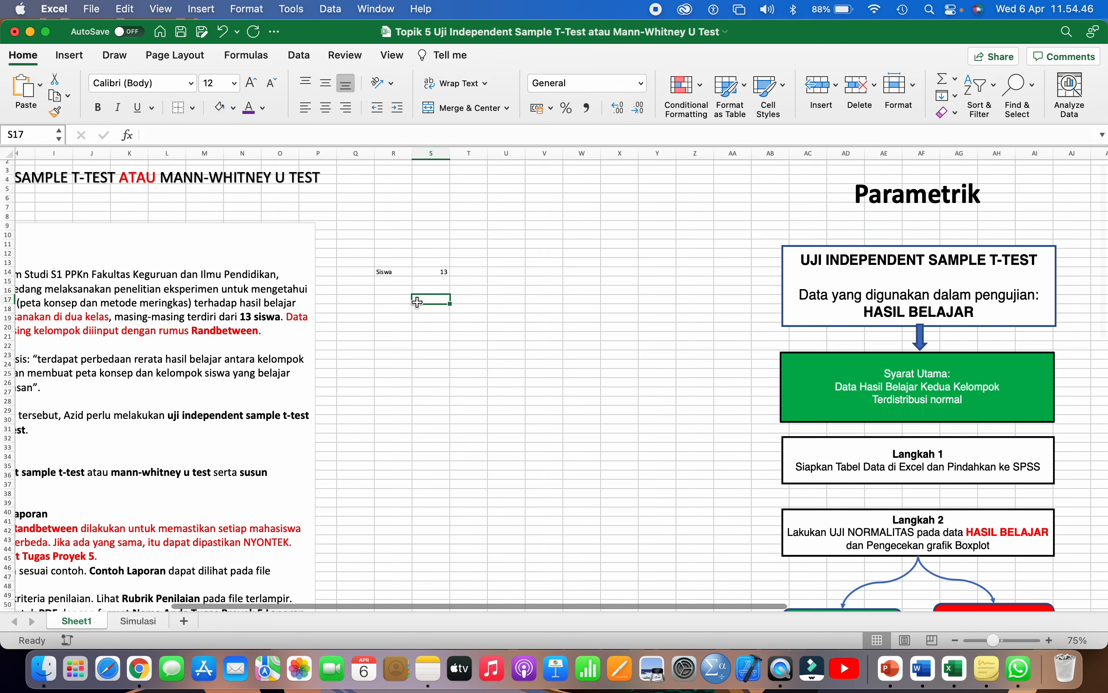
{"action": "scroll", "coordinate": [417, 302], "scroll_direction": "right", "scroll_amount": 1}
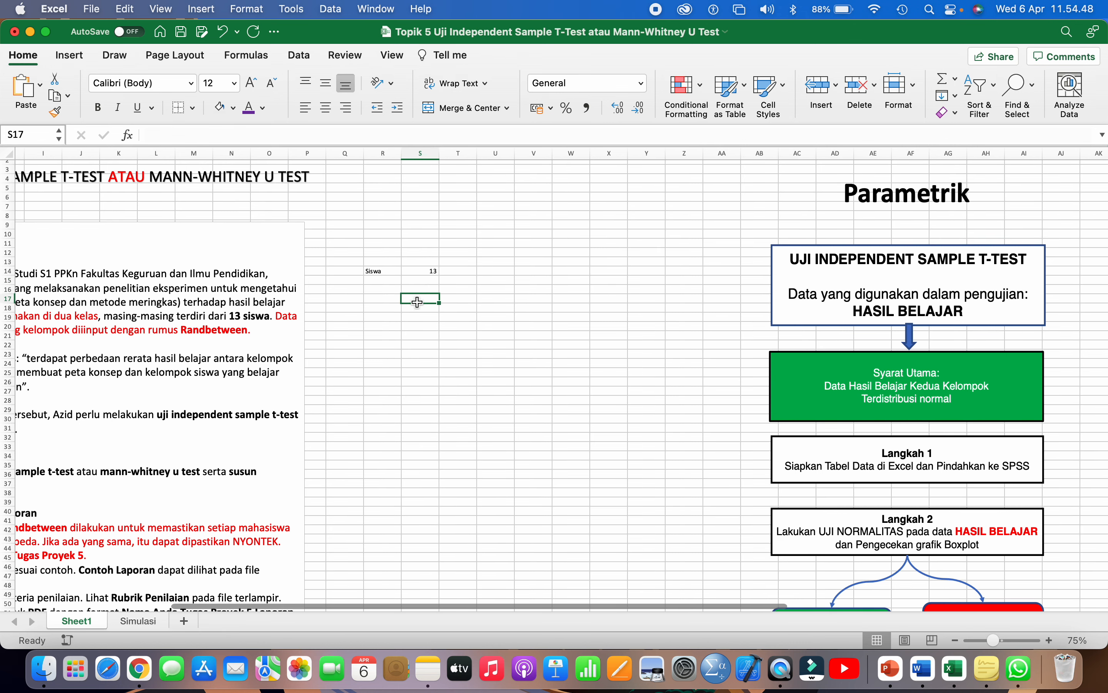
{"action": "scroll", "coordinate": [413, 302], "scroll_direction": "right", "scroll_amount": 1}
{"action": "left_click", "coordinate": [388, 301]}
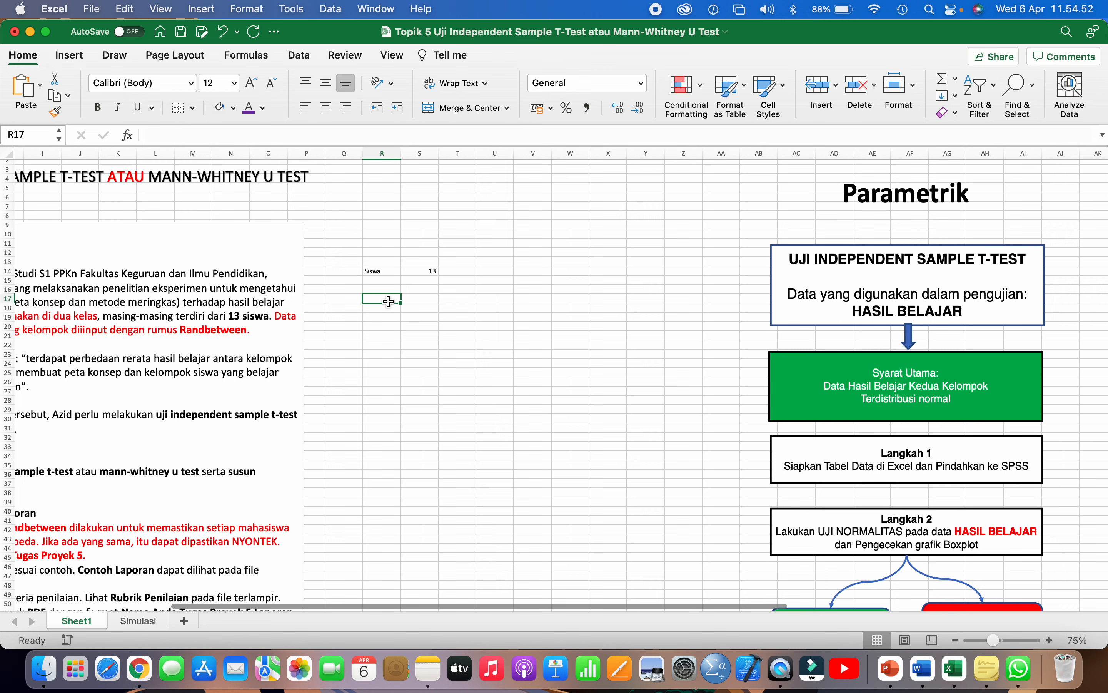
{"action": "type", "text": "Sisw"}
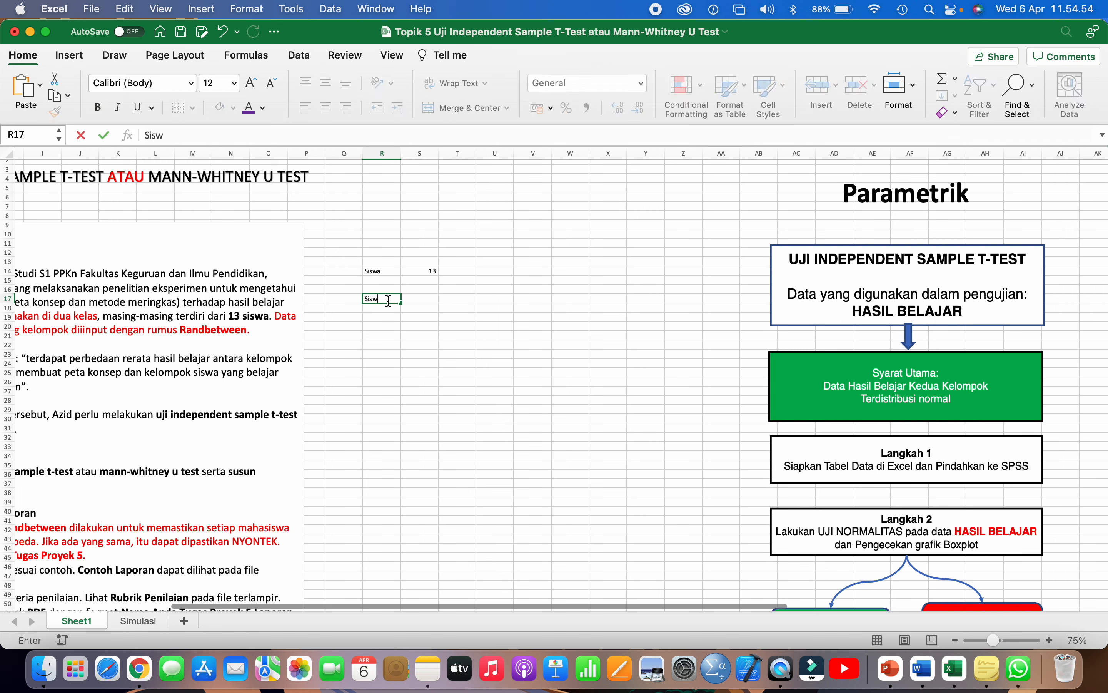
{"action": "type", "text": "a"}
{"action": "key", "text": "Tab"}
{"action": "type", "text": "H"}
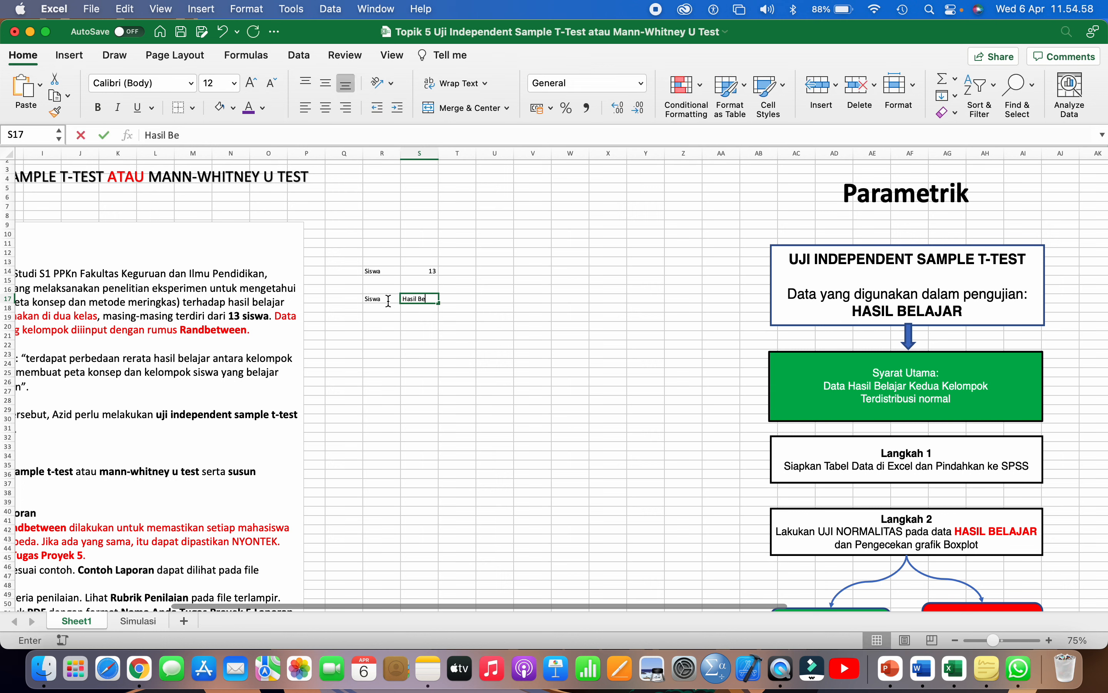
{"action": "key", "text": "Tab"}
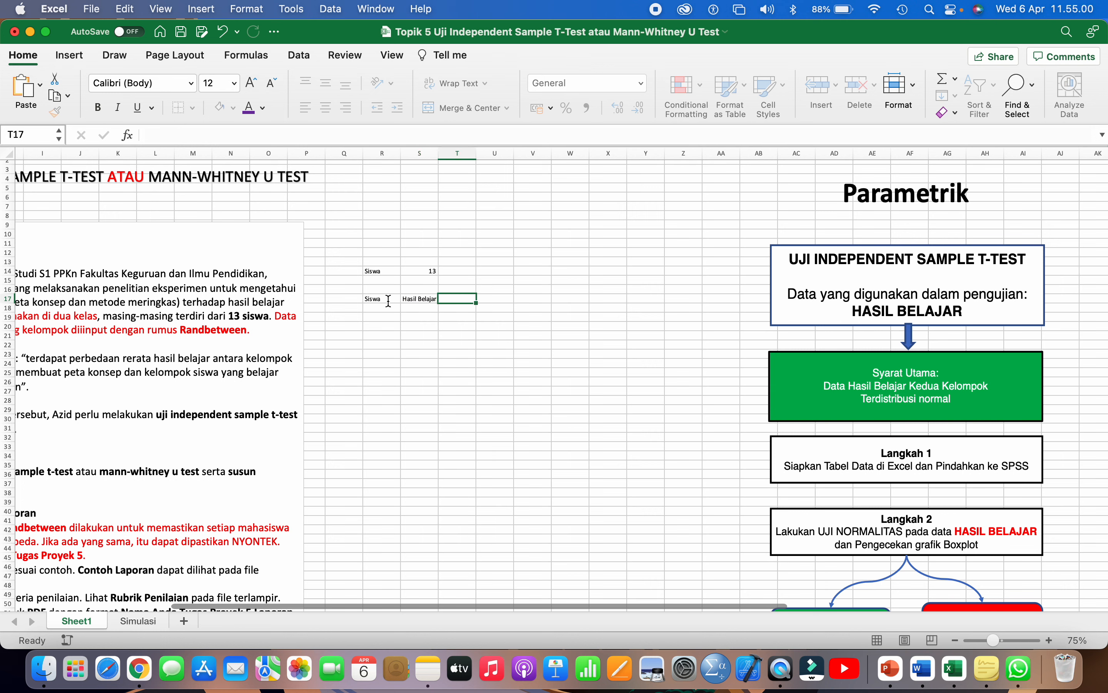
{"action": "type", "text": "Ordina"}
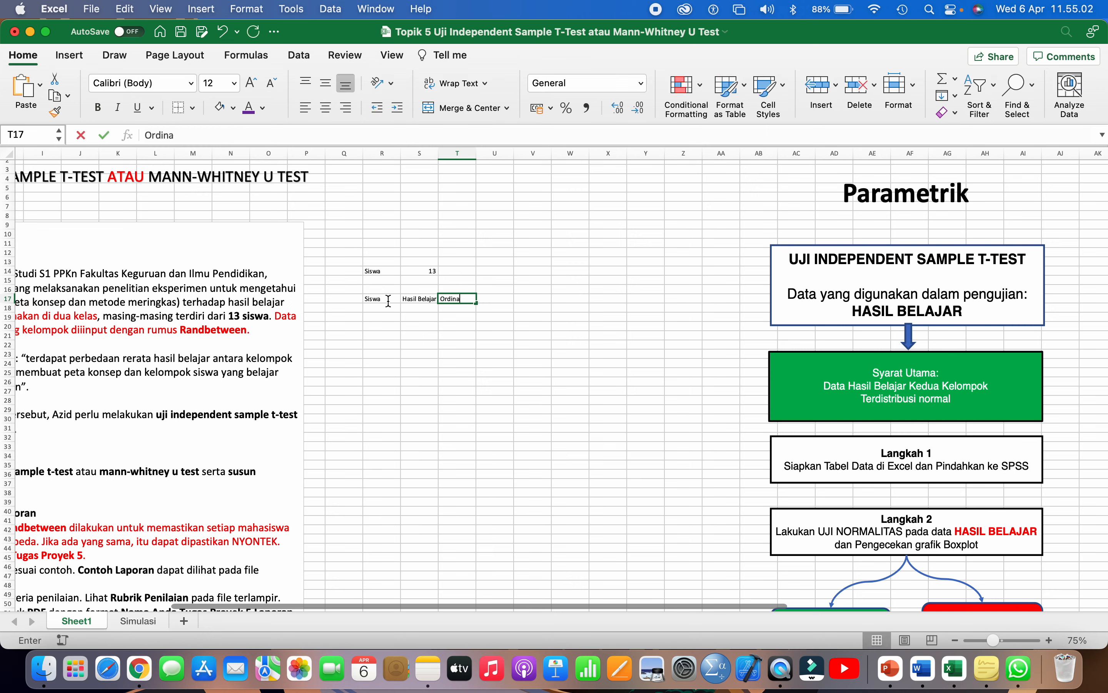
{"action": "type", "text": "l HB"}
{"action": "key", "text": "Return"}
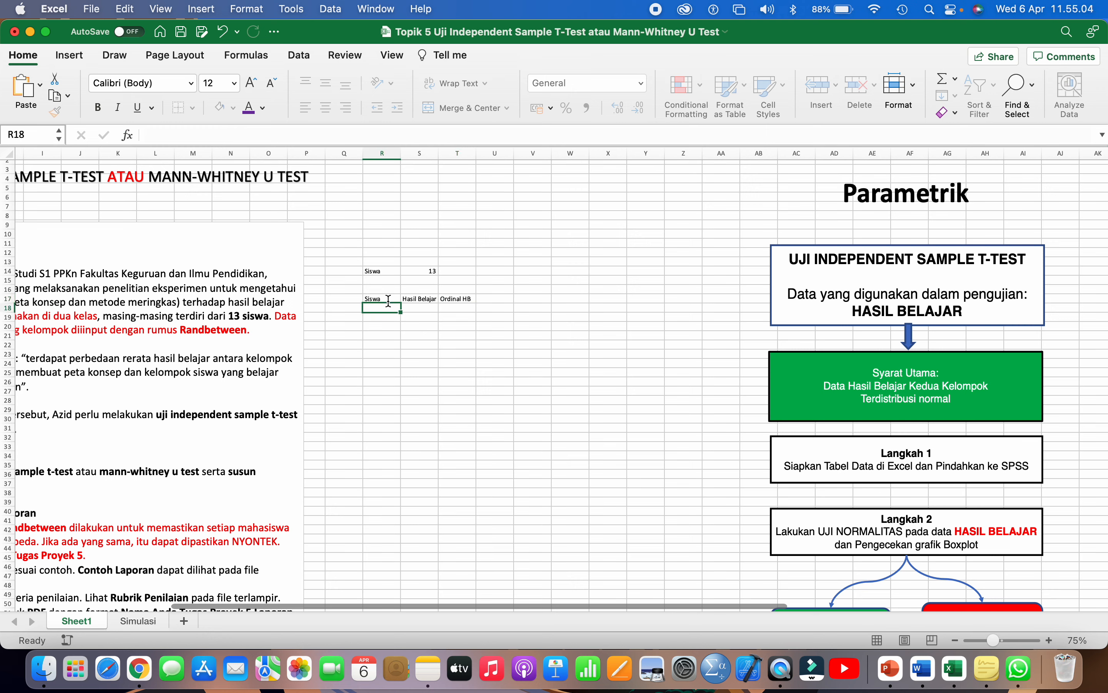
- Widen the column so the headers fit and check the three header cells
{"action": "left_click_drag", "start_coordinate": [438, 156], "coordinate": [503, 158]}
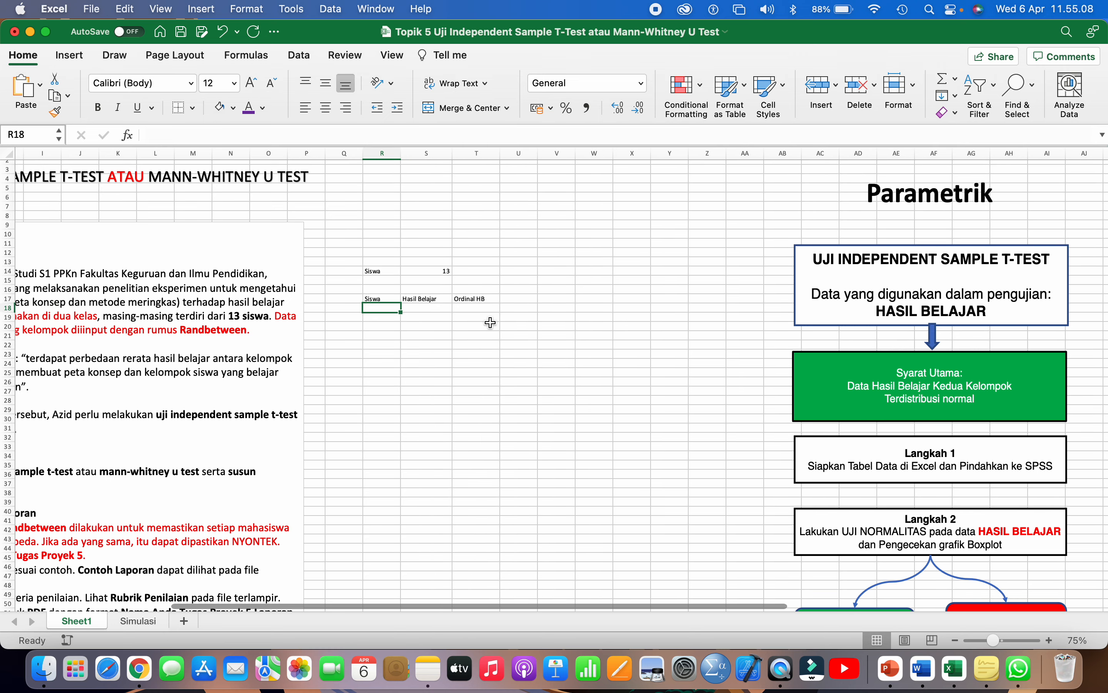
{"action": "scroll", "coordinate": [490, 322], "scroll_direction": "up", "scroll_amount": 5}
{"action": "scroll", "coordinate": [492, 321], "scroll_direction": "up", "scroll_amount": 5}
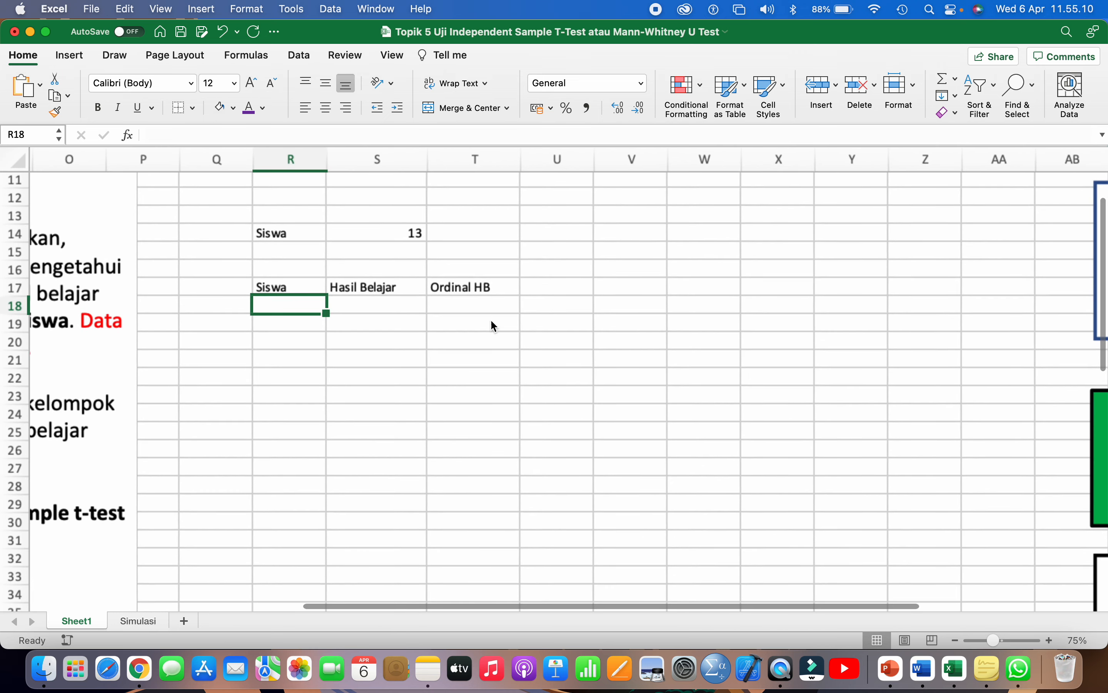
{"action": "scroll", "coordinate": [494, 326], "scroll_direction": "right", "scroll_amount": 2}
{"action": "scroll", "coordinate": [494, 326], "scroll_direction": "up", "scroll_amount": 1}
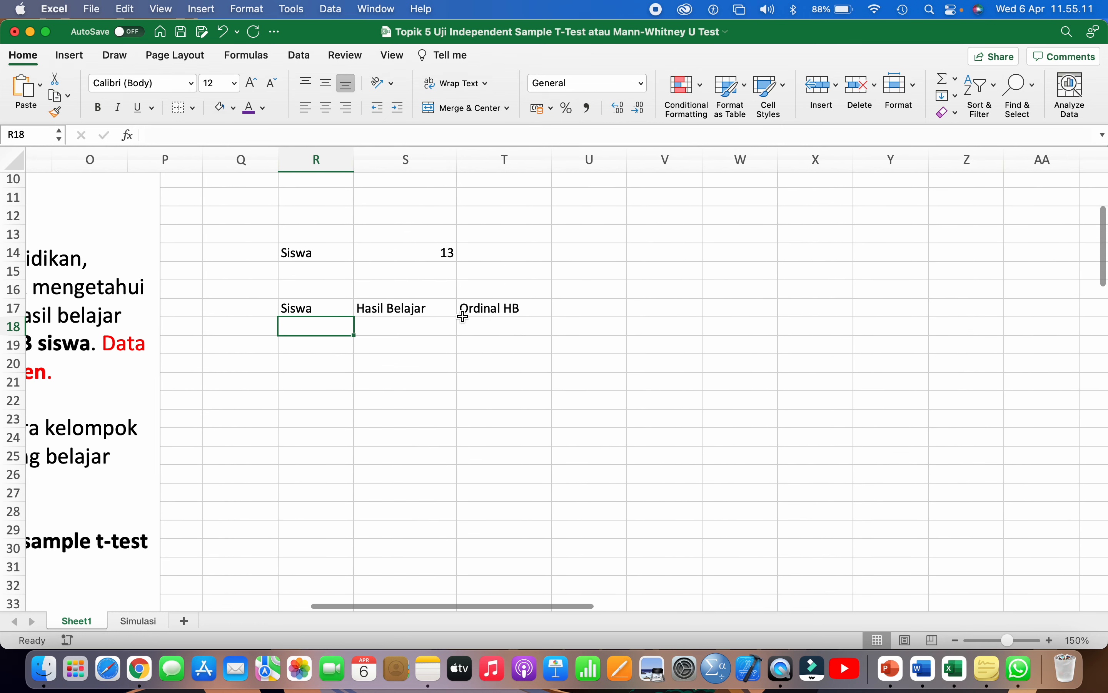
{"action": "left_click", "coordinate": [287, 307]}
{"action": "left_click", "coordinate": [407, 305]}
{"action": "left_click", "coordinate": [507, 308]}
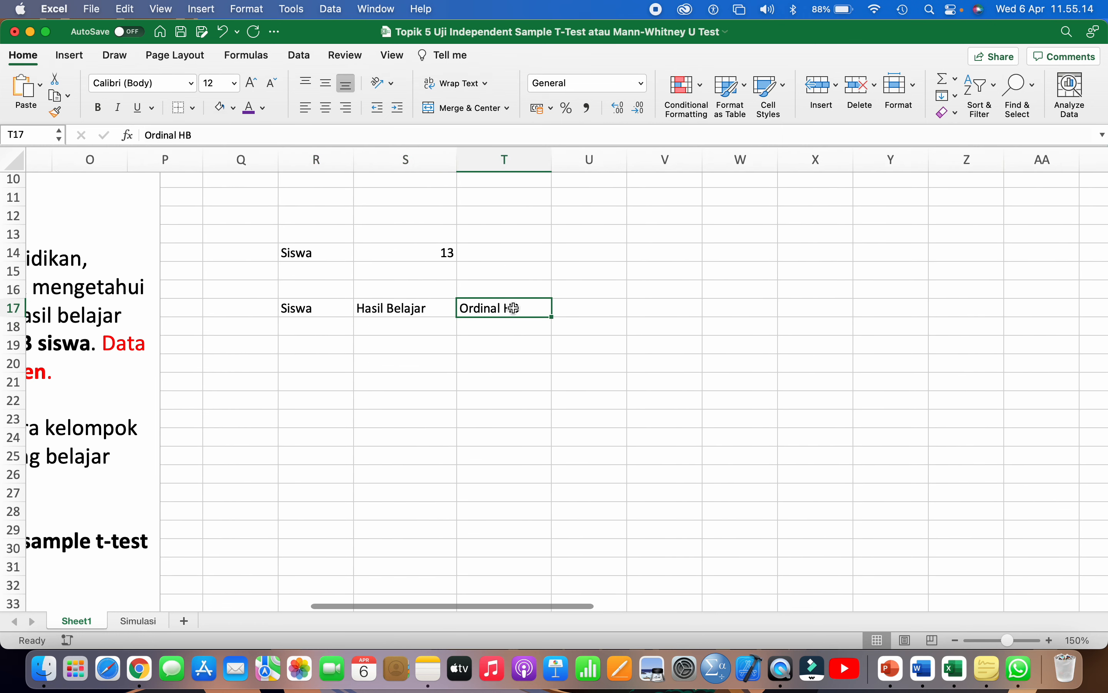
{"action": "scroll", "coordinate": [522, 306], "scroll_direction": "right", "scroll_amount": 2}
{"action": "scroll", "coordinate": [522, 306], "scroll_direction": "down", "scroll_amount": 1}
- Add the headers Kelompok and Metode in U17:V17
{"action": "left_click", "coordinate": [529, 302]}
{"action": "type", "text": "Kelo"}
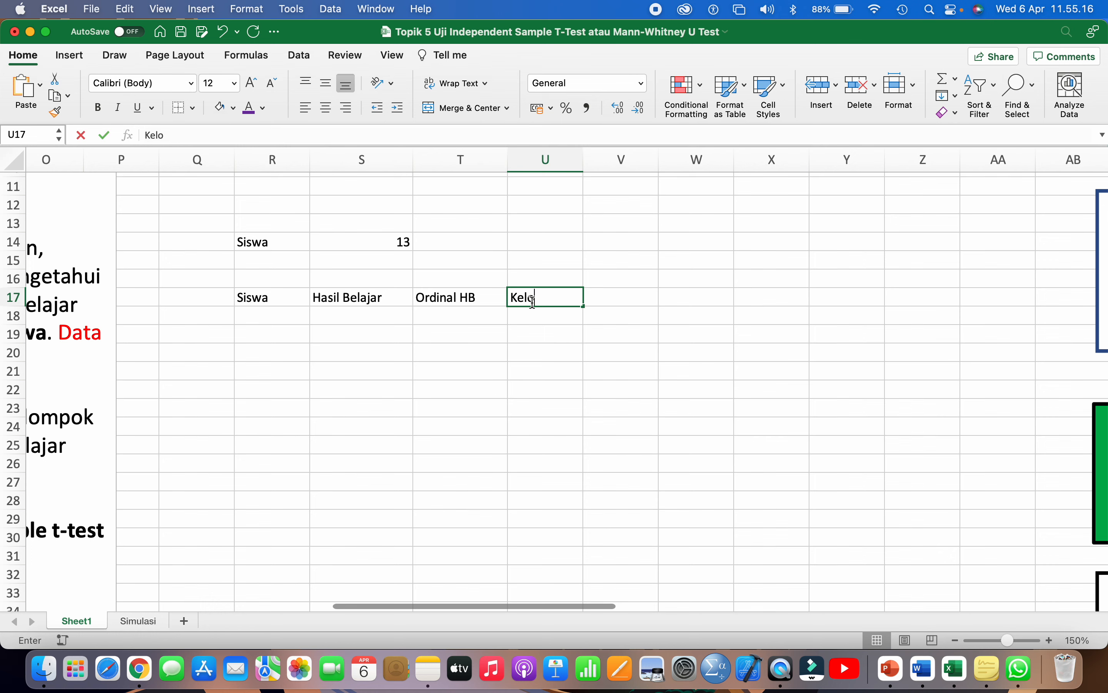
{"action": "type", "text": "mpok"}
{"action": "key", "text": "Tab"}
{"action": "type", "text": "Met"}
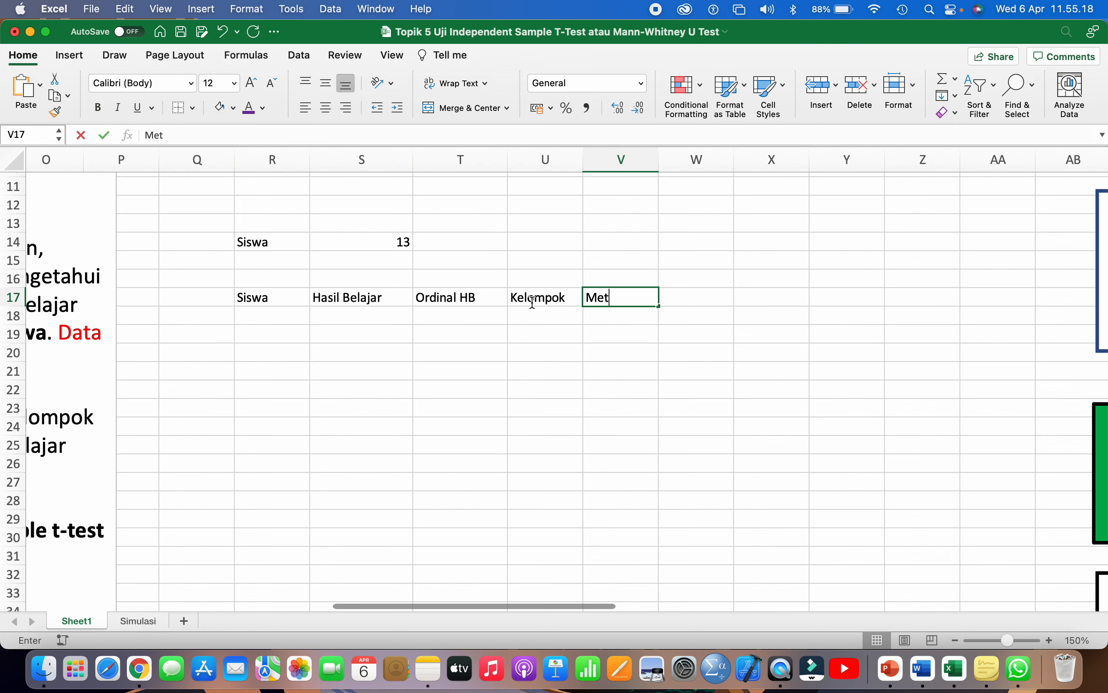
{"action": "type", "text": "ode"}
{"action": "left_click", "coordinate": [544, 352]}
- Enter group number 1 under Kelompok in U18
{"action": "scroll", "coordinate": [551, 354], "scroll_direction": "down", "scroll_amount": 1}
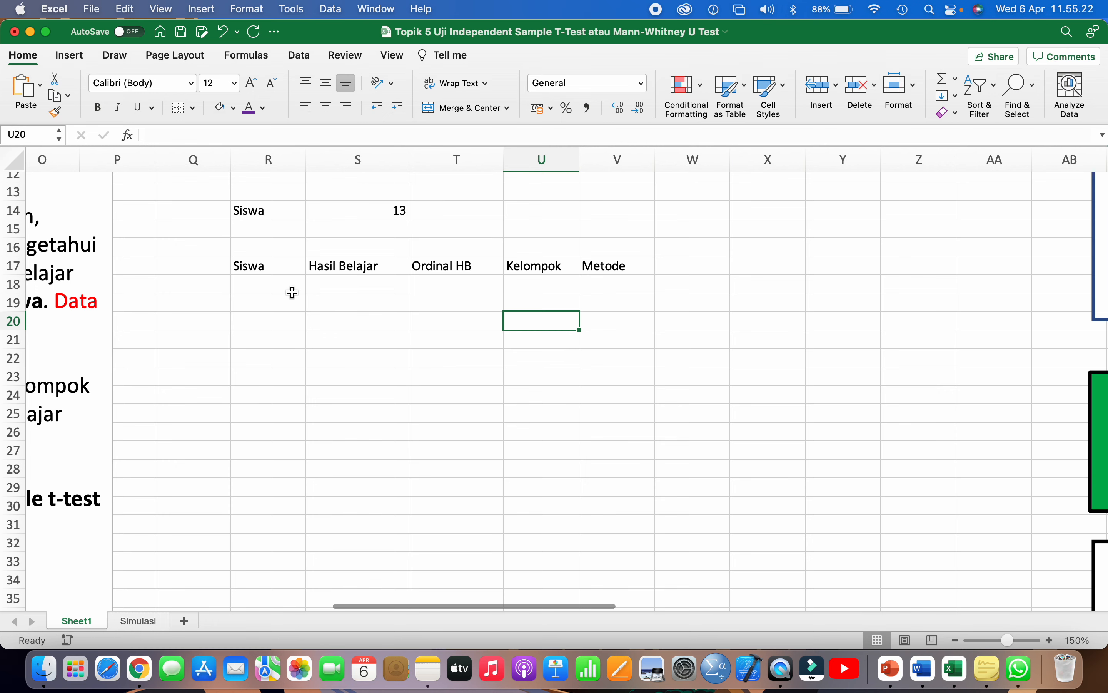
{"action": "left_click", "coordinate": [281, 286]}
{"action": "left_click", "coordinate": [566, 285]}
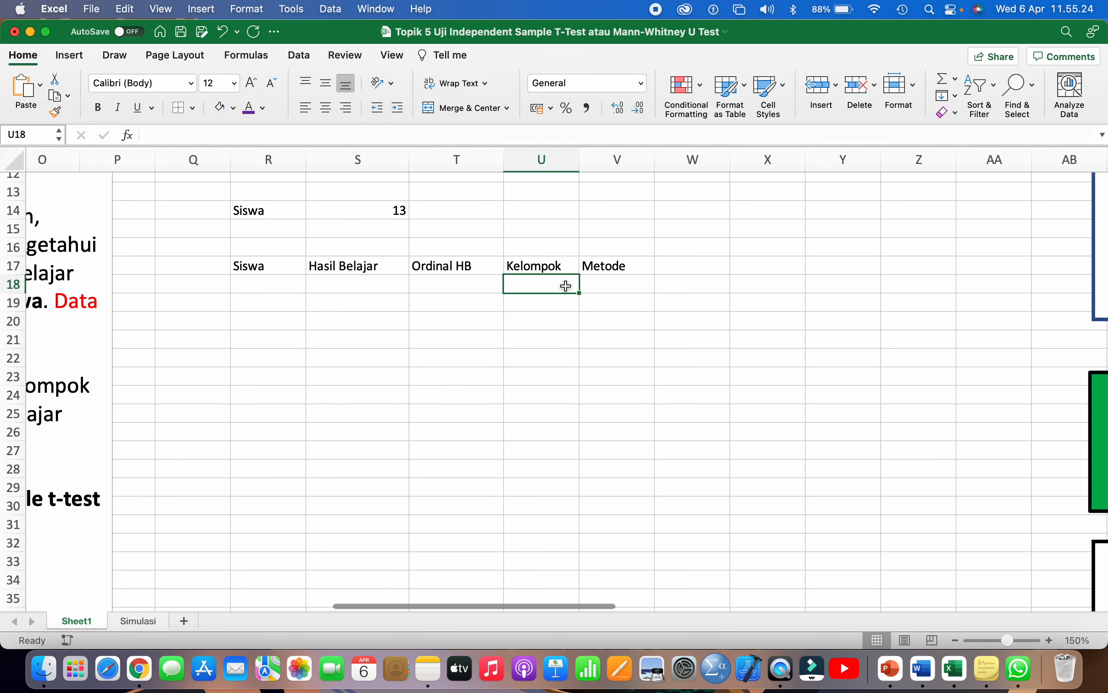
{"action": "scroll", "coordinate": [566, 286], "scroll_direction": "left", "scroll_amount": 2}
{"action": "scroll", "coordinate": [566, 286], "scroll_direction": "left", "scroll_amount": 2}
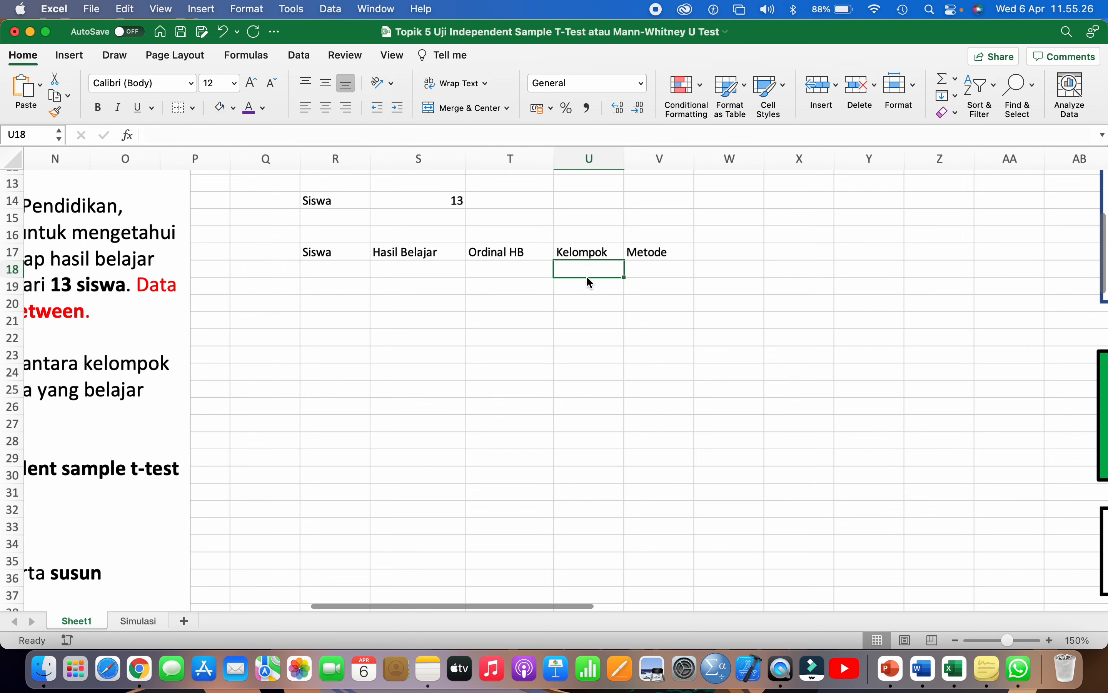
{"action": "scroll", "coordinate": [586, 280], "scroll_direction": "down", "scroll_amount": 1}
{"action": "type", "text": "1"}
{"action": "left_click", "coordinate": [375, 280]}
- Number the first group's students 1–13 down the Siswa column from R18
{"action": "left_click", "coordinate": [346, 285]}
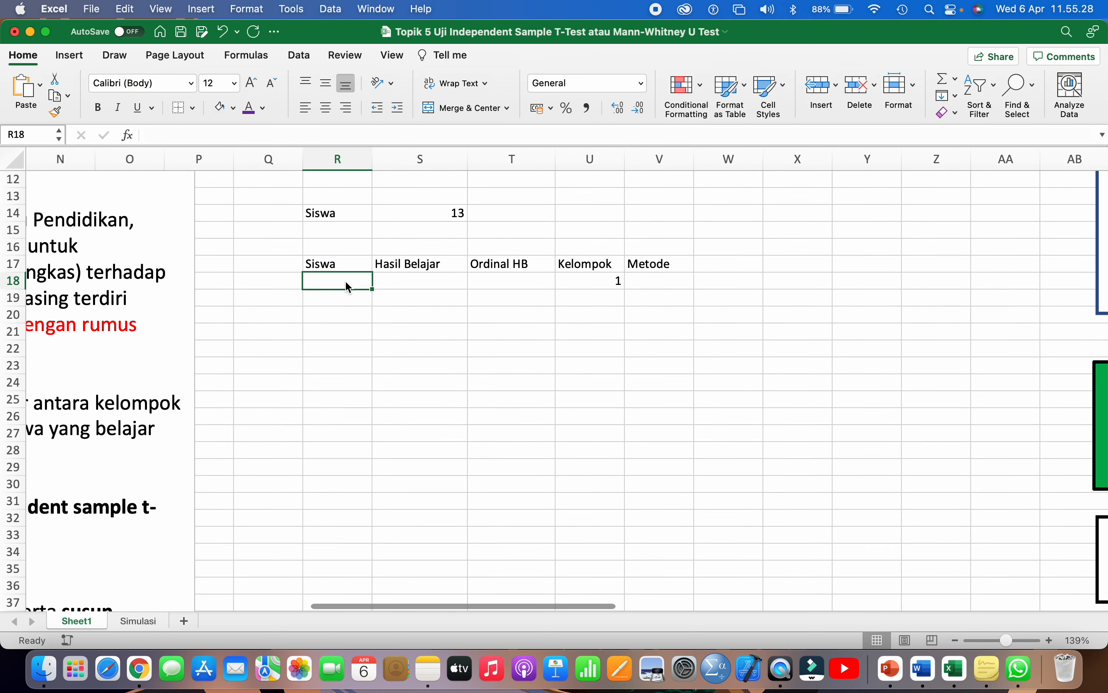
{"action": "type", "text": "1"}
{"action": "left_click", "coordinate": [343, 305]}
{"action": "type", "text": "2"}
{"action": "left_click", "coordinate": [337, 331]}
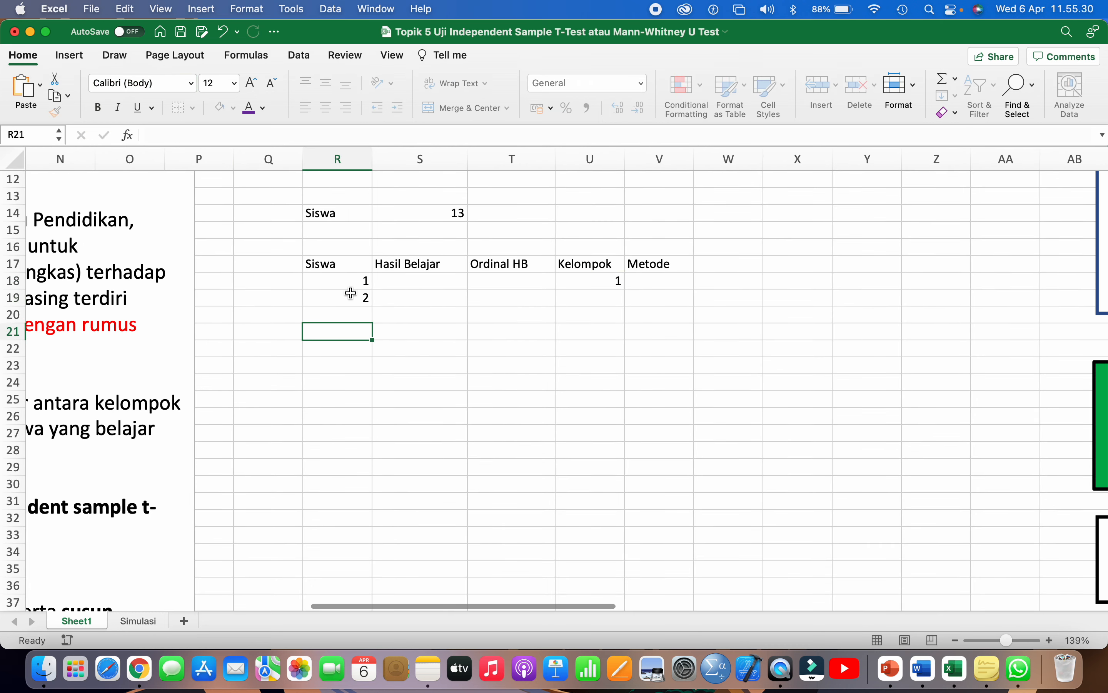
{"action": "left_click_drag", "start_coordinate": [361, 280], "coordinate": [371, 499]}
- Fill group number 1 down the Kelompok column for the first 13 students
{"action": "left_click", "coordinate": [580, 483]}
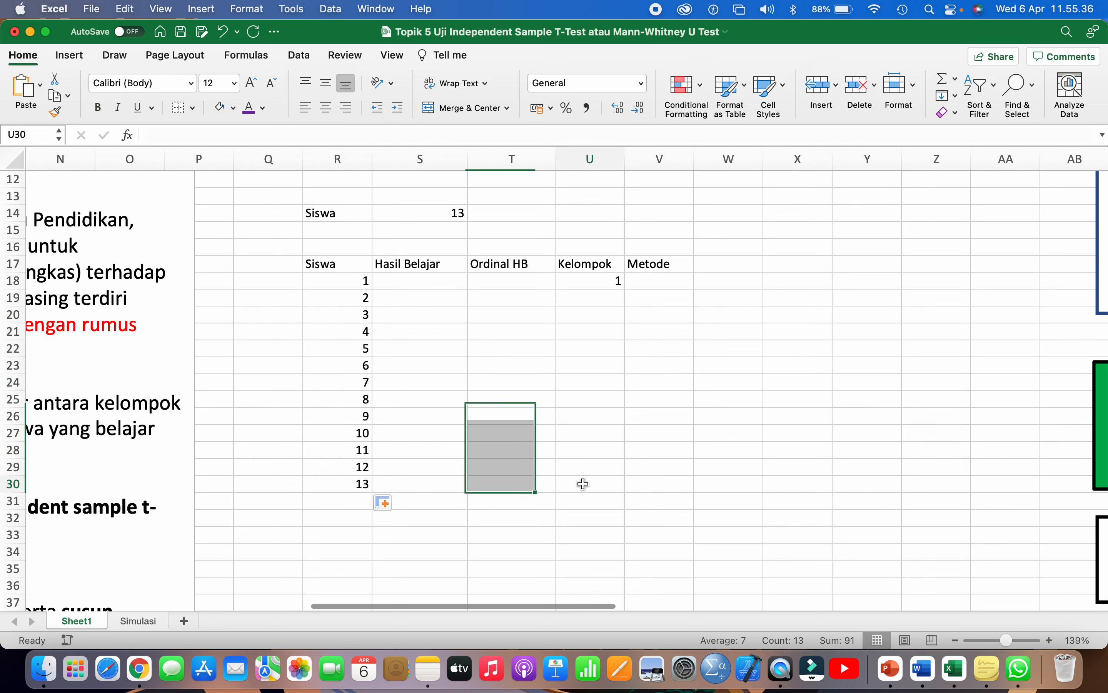
{"action": "left_click", "coordinate": [615, 282]}
{"action": "key", "text": "super+c"}
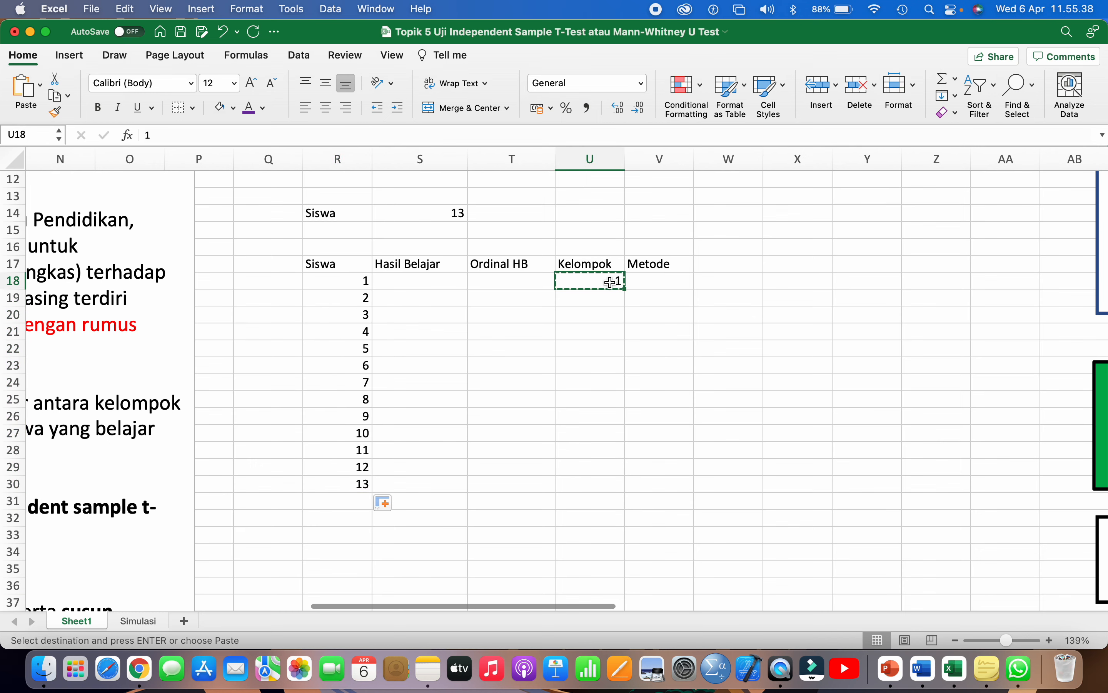
{"action": "left_click_drag", "start_coordinate": [623, 291], "coordinate": [623, 498]}
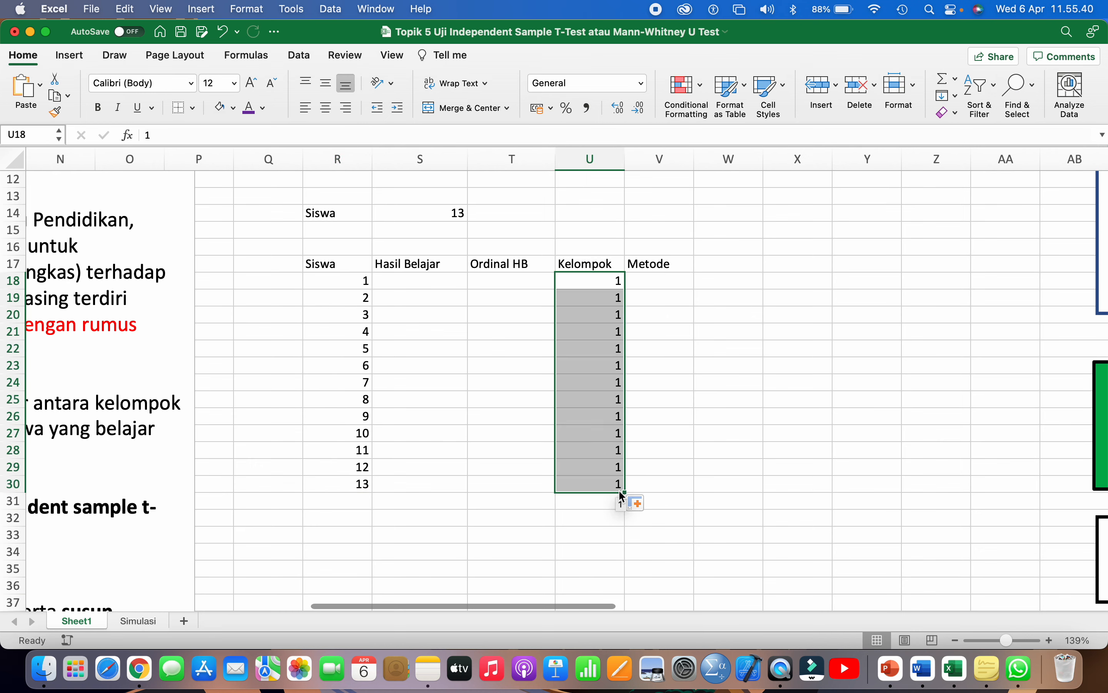
- Extend the Siswa numbering from 14 through 26 down rows 31–43
{"action": "scroll", "coordinate": [623, 497], "scroll_direction": "down", "scroll_amount": 2}
{"action": "left_click", "coordinate": [375, 414]}
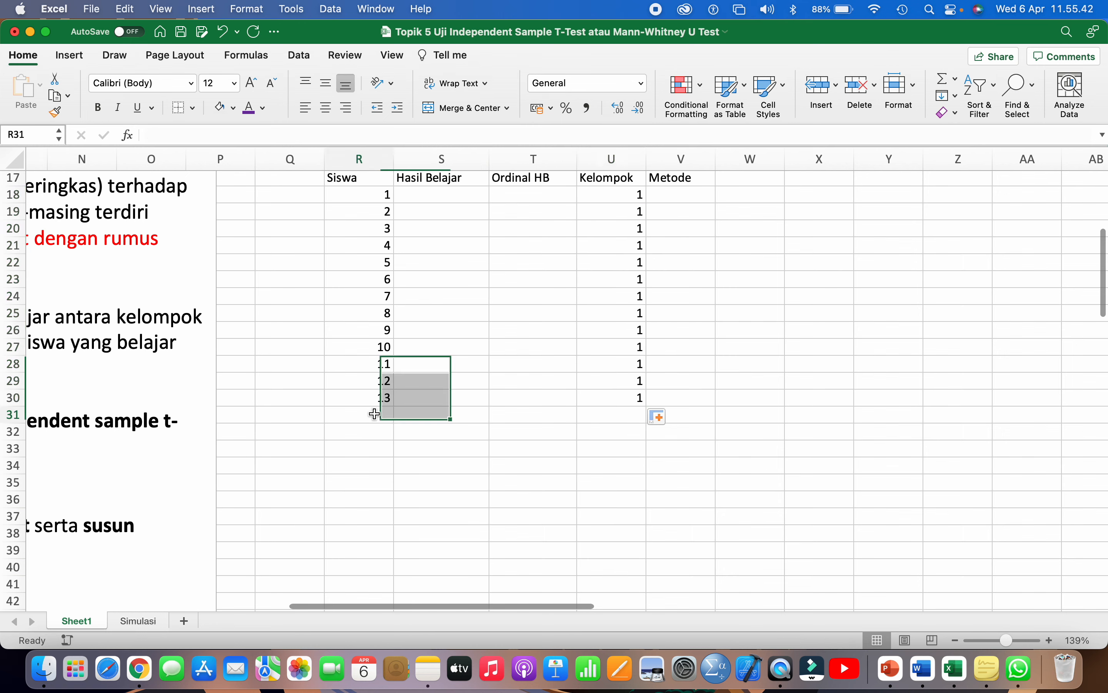
{"action": "type", "text": "14"}
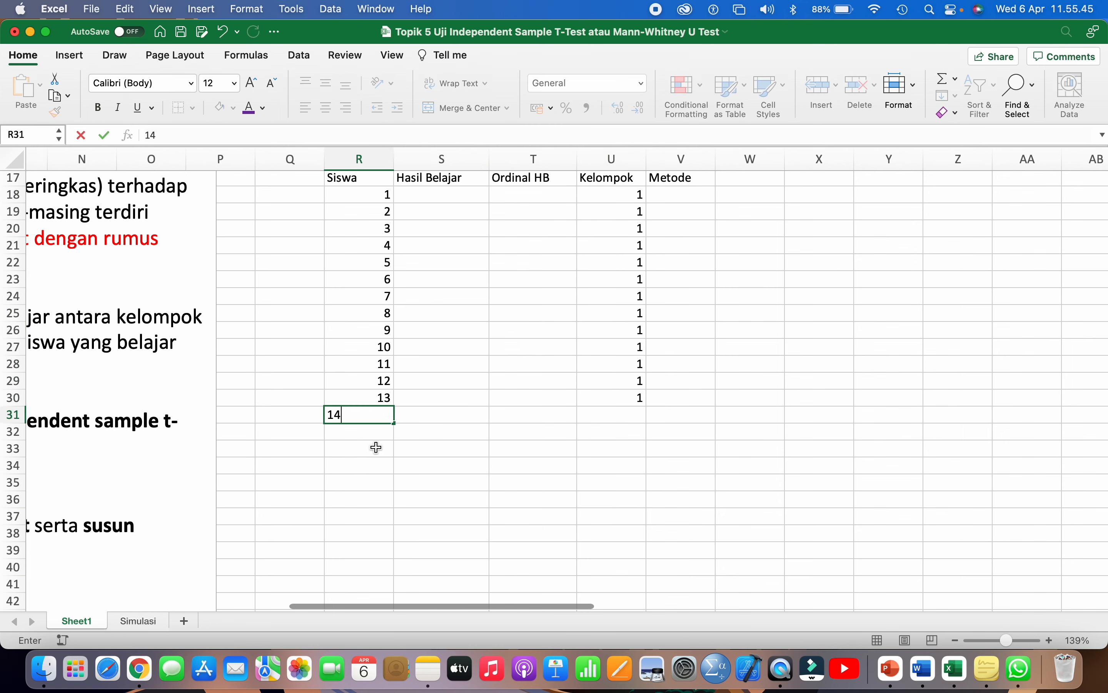
{"action": "left_click", "coordinate": [377, 447]}
{"action": "scroll", "coordinate": [376, 449], "scroll_direction": "down", "scroll_amount": 3}
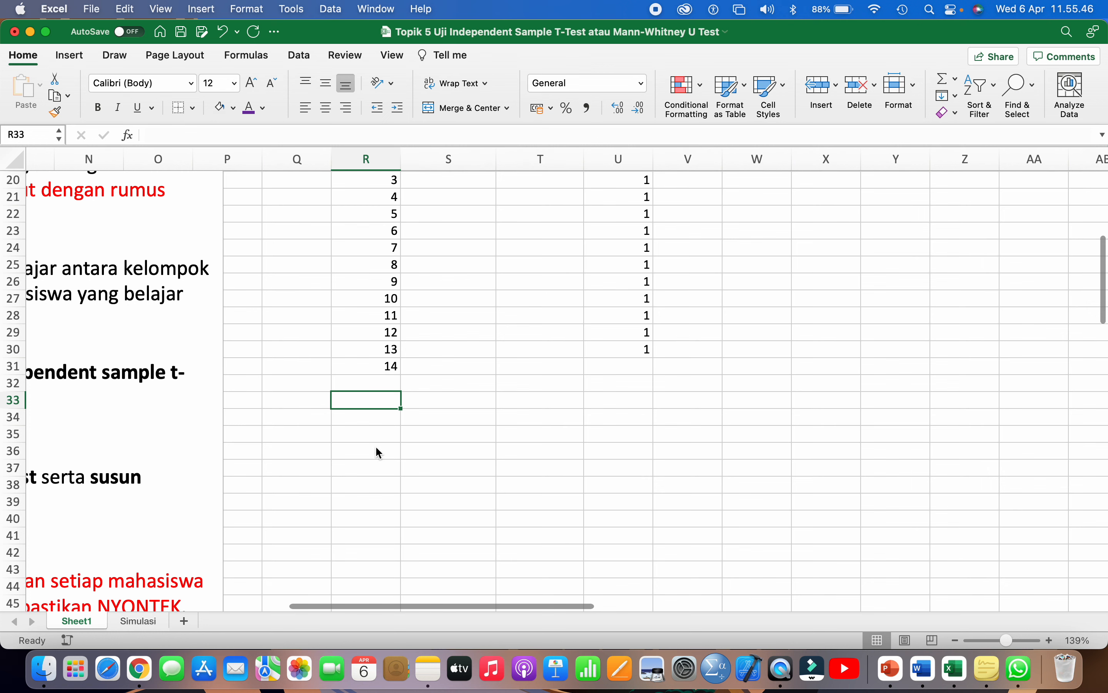
{"action": "left_click", "coordinate": [385, 373]}
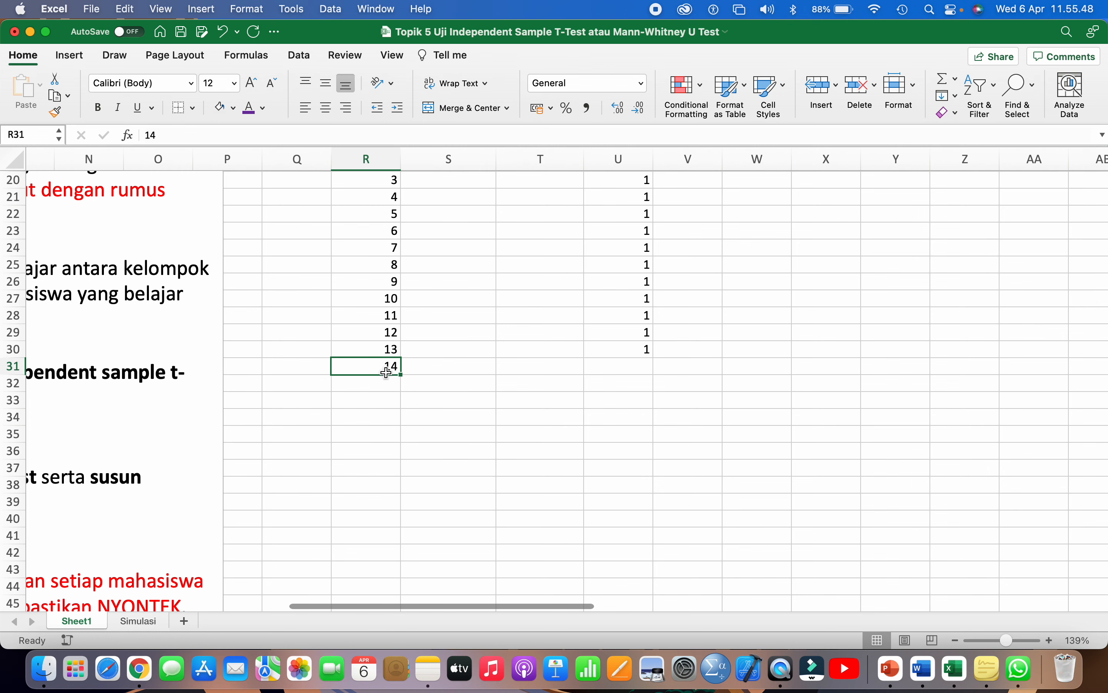
{"action": "scroll", "coordinate": [386, 373], "scroll_direction": "down", "scroll_amount": 2}
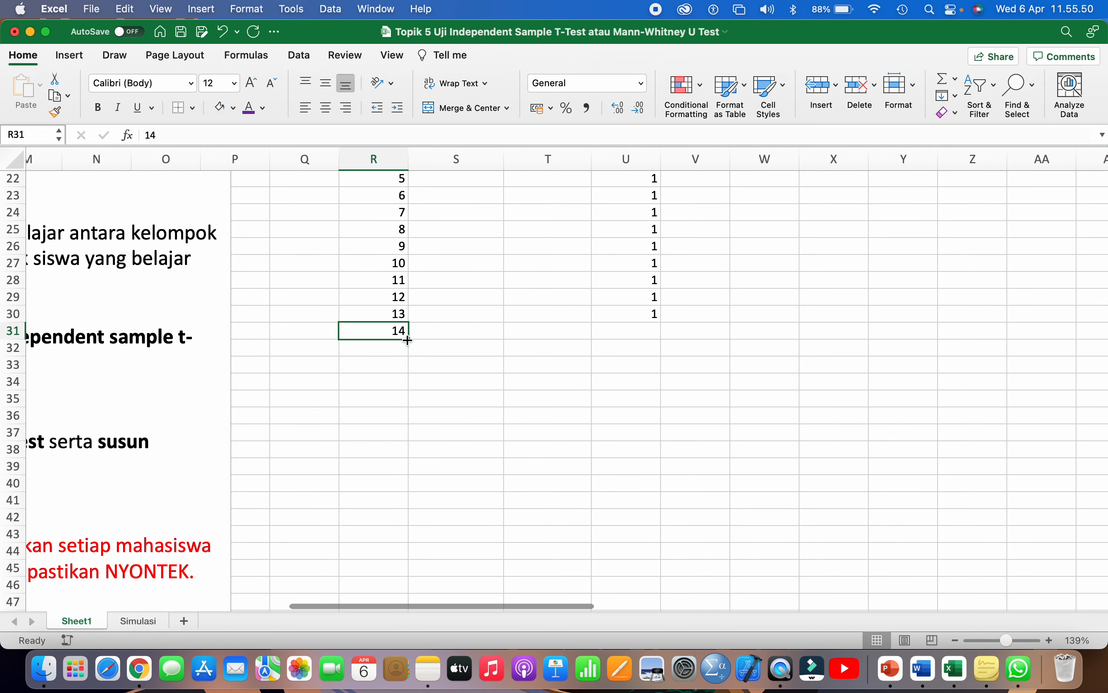
{"action": "left_click_drag", "start_coordinate": [409, 339], "coordinate": [410, 518]}
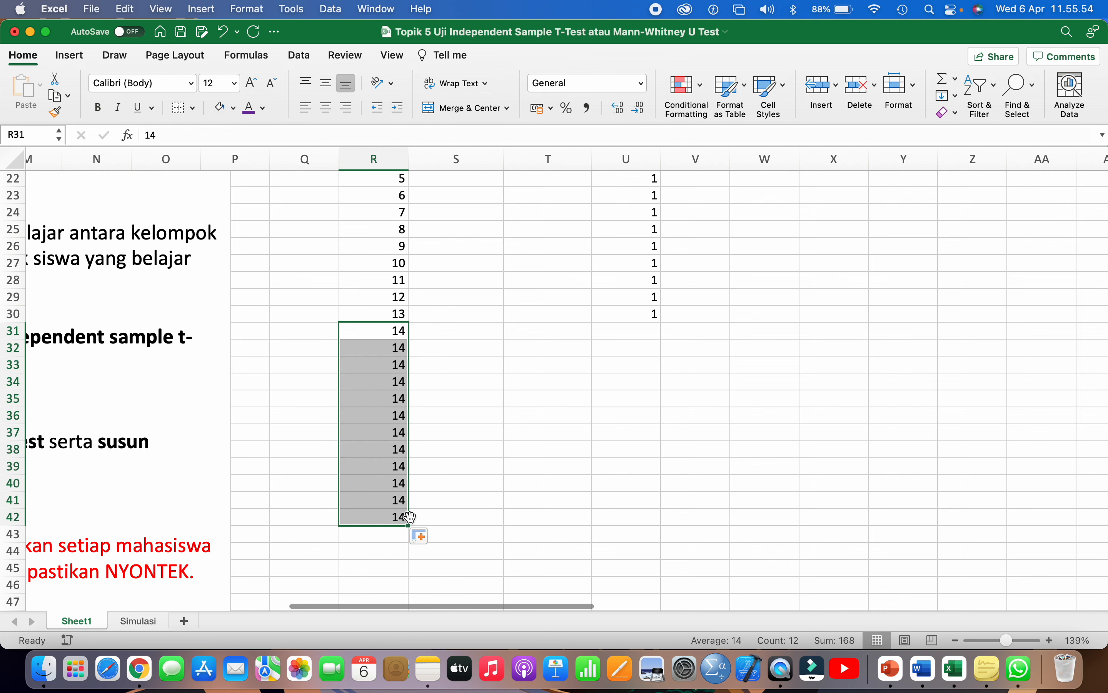
{"action": "key", "text": "super+z"}
{"action": "left_click", "coordinate": [399, 313]}
{"action": "left_click_drag", "start_coordinate": [398, 313], "coordinate": [405, 517]}
{"action": "scroll", "coordinate": [406, 517], "scroll_direction": "down", "scroll_amount": 3}
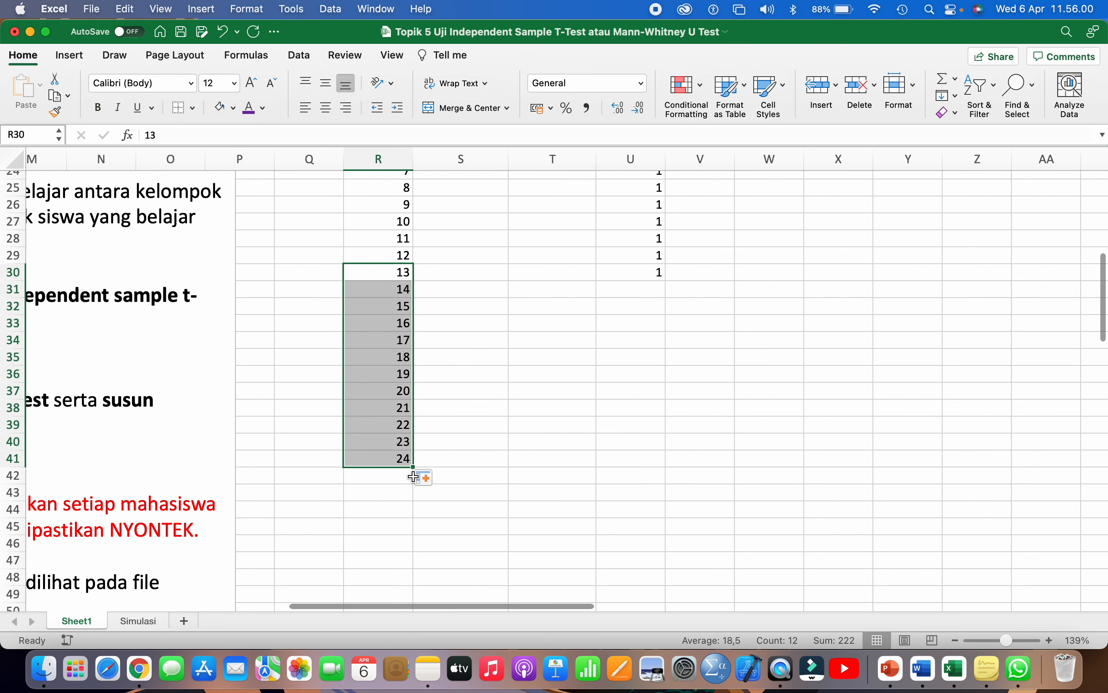
{"action": "left_click_drag", "start_coordinate": [415, 466], "coordinate": [412, 503]}
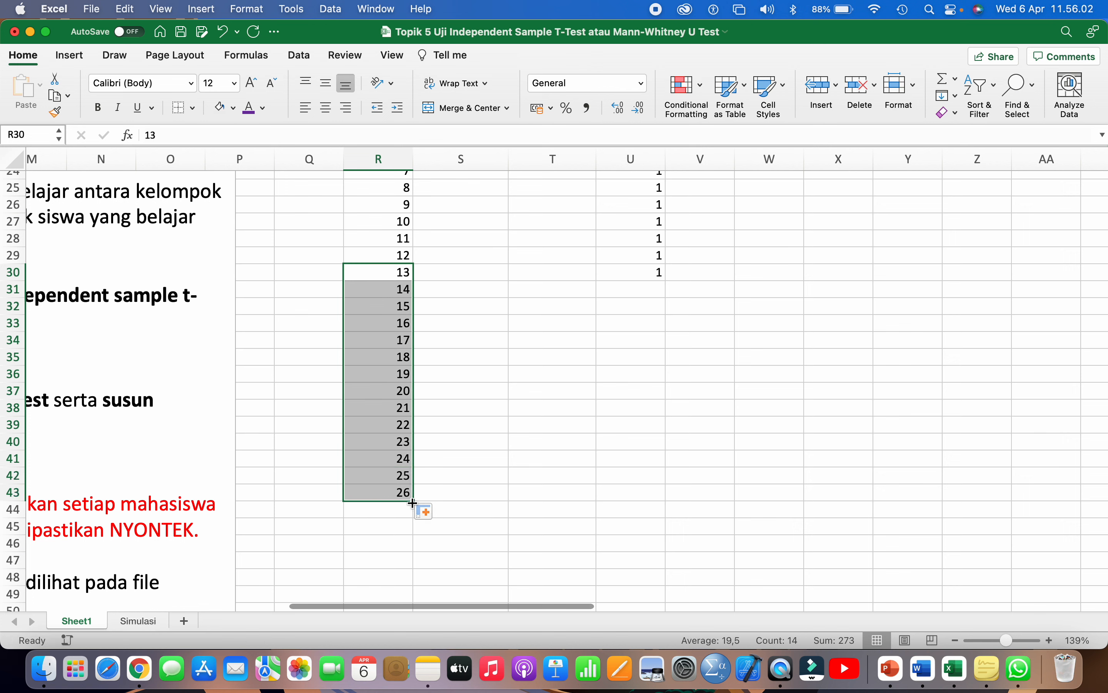
- Enter group 2 in U31:U32 and fill it down to U43
{"action": "left_click", "coordinate": [641, 291]}
{"action": "type", "text": "2"}
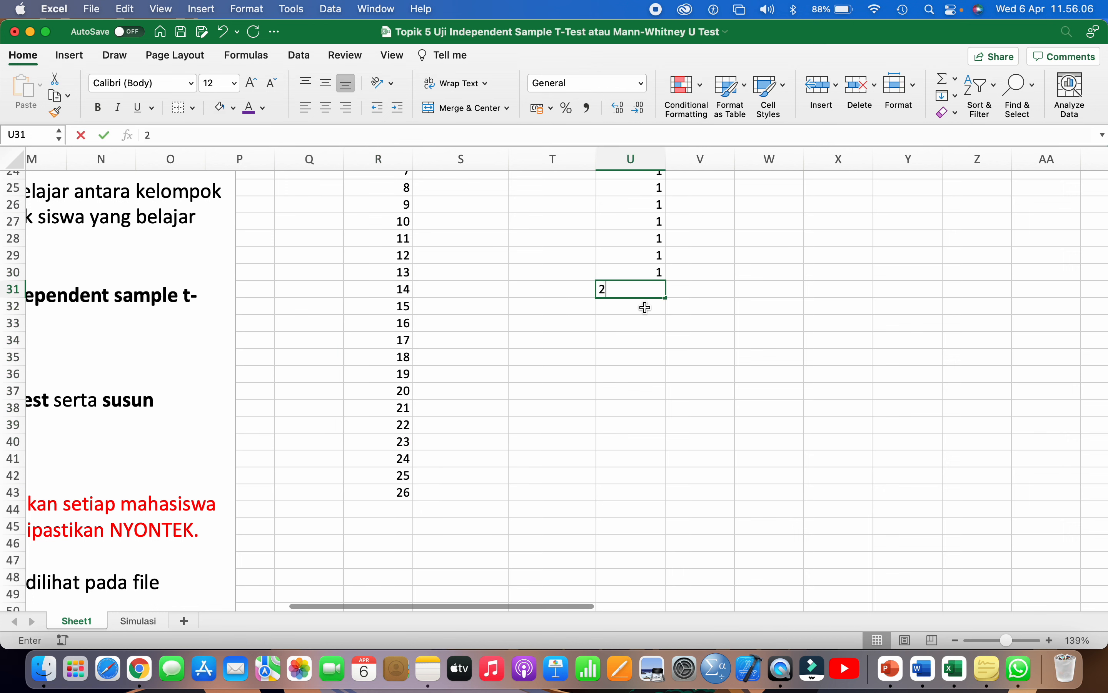
{"action": "key", "text": "Return"}
{"action": "type", "text": "2"}
{"action": "key", "text": "Return"}
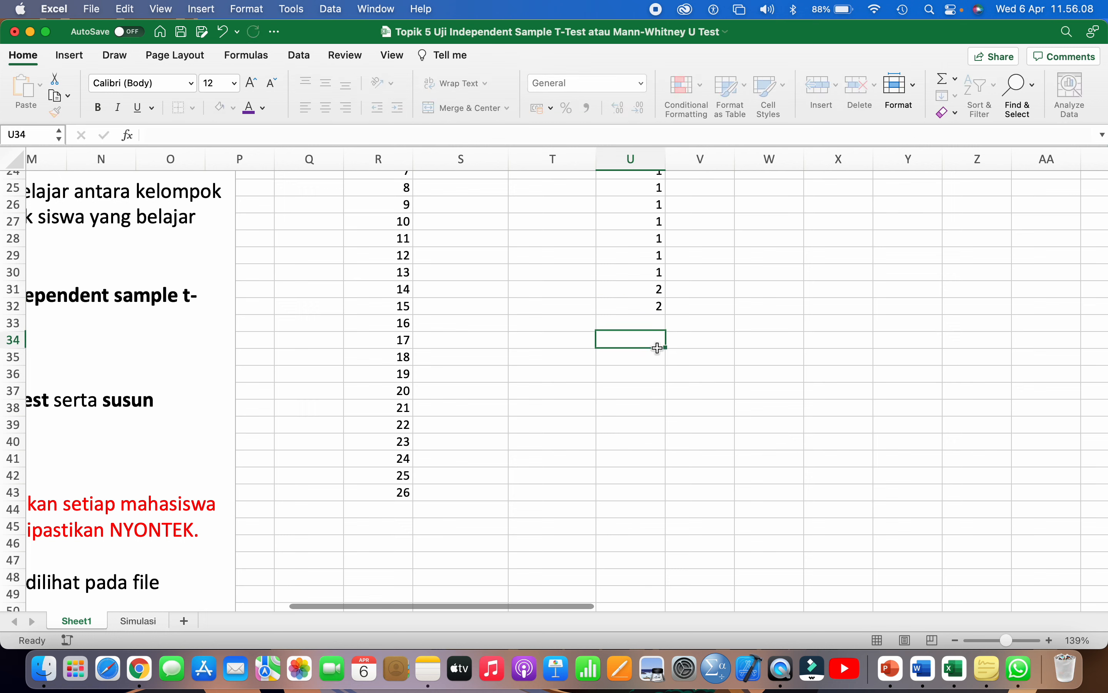
{"action": "left_click_drag", "start_coordinate": [658, 290], "coordinate": [660, 505]}
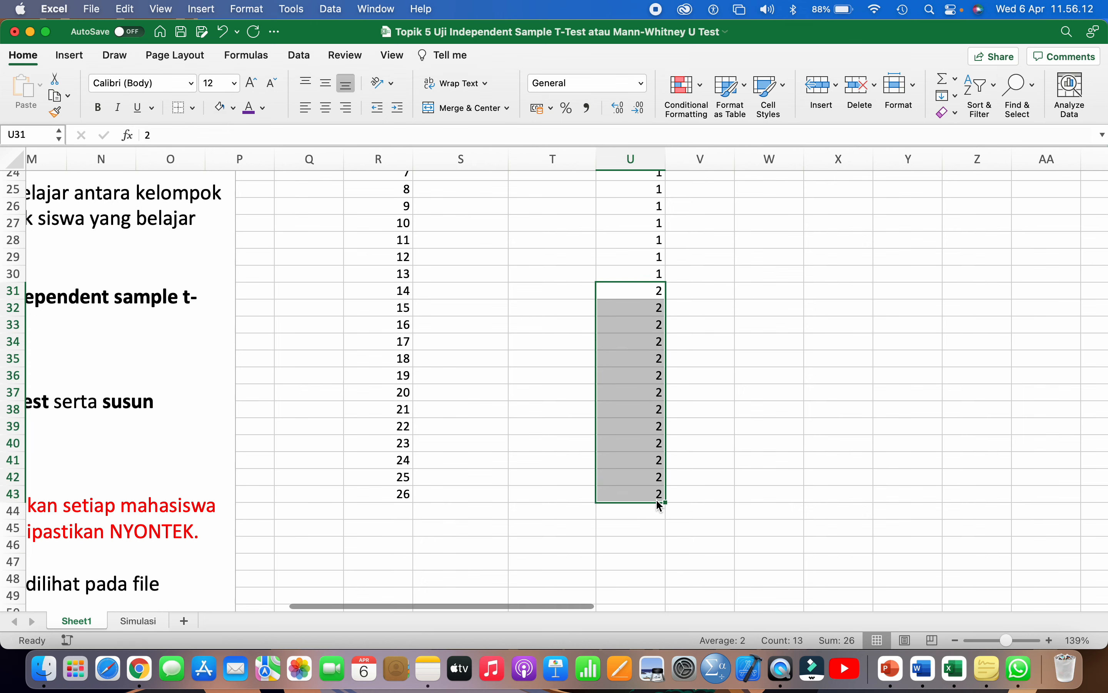
- Restart the Siswa numbers at 1 in R31 and fill 1–13 down to row 43
{"action": "scroll", "coordinate": [383, 322], "scroll_direction": "up", "scroll_amount": 1}
{"action": "left_click", "coordinate": [401, 298]}
{"action": "type", "text": "1"}
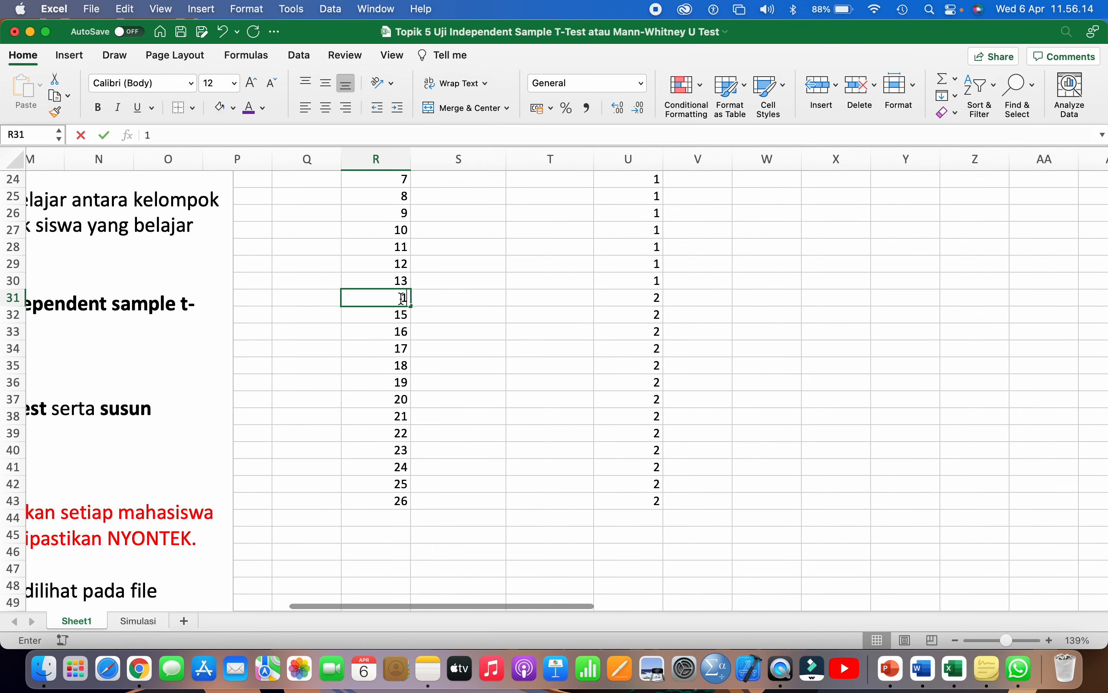
{"action": "key", "text": "Return"}
{"action": "type", "text": "2"}
{"action": "left_click", "coordinate": [428, 347]}
{"action": "left_click_drag", "start_coordinate": [410, 298], "coordinate": [404, 505]}
- Select the second group's block of rows to check the numbering and groups
{"action": "scroll", "coordinate": [491, 419], "scroll_direction": "up", "scroll_amount": 1}
{"action": "scroll", "coordinate": [456, 381], "scroll_direction": "down", "scroll_amount": 1}
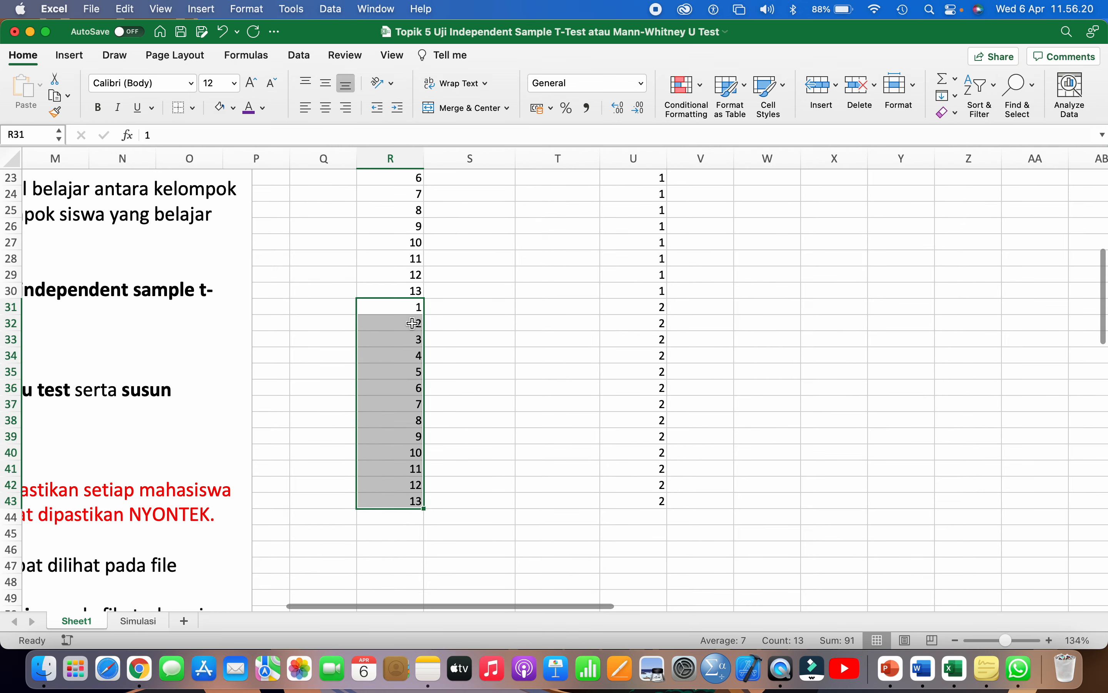
{"action": "left_click_drag", "start_coordinate": [406, 308], "coordinate": [656, 506]}
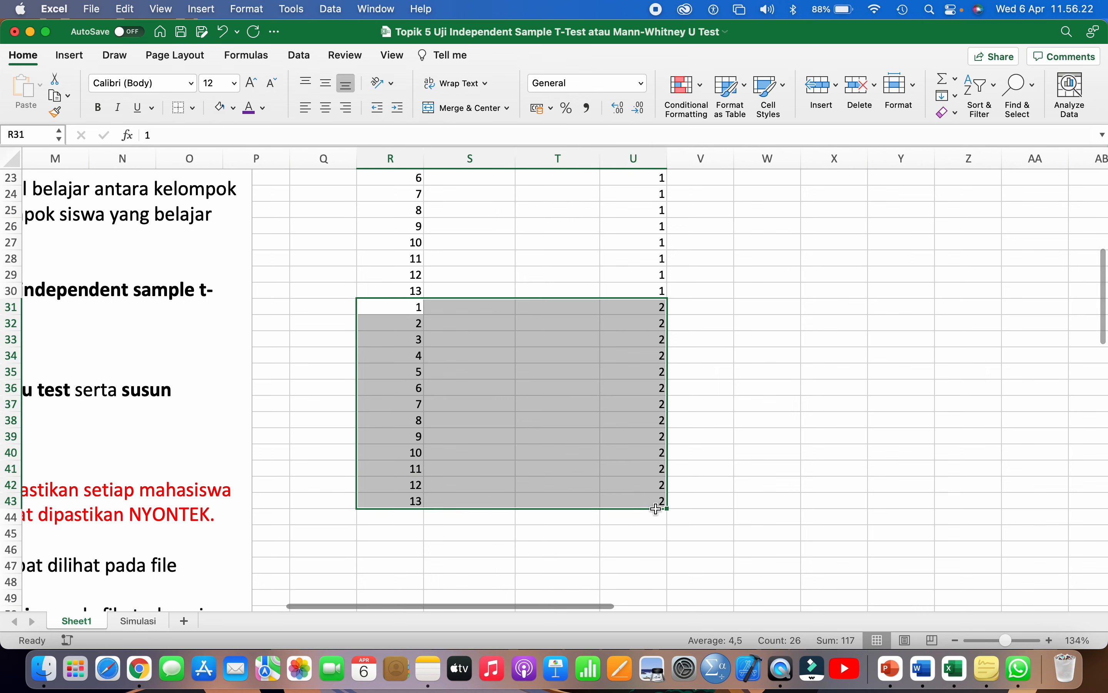
{"action": "scroll", "coordinate": [656, 506], "scroll_direction": "up", "scroll_amount": 5}
{"action": "left_click_drag", "start_coordinate": [403, 203], "coordinate": [658, 396]}
{"action": "scroll", "coordinate": [660, 397], "scroll_direction": "left", "scroll_amount": 3}
{"action": "scroll", "coordinate": [660, 396], "scroll_direction": "left", "scroll_amount": 1}
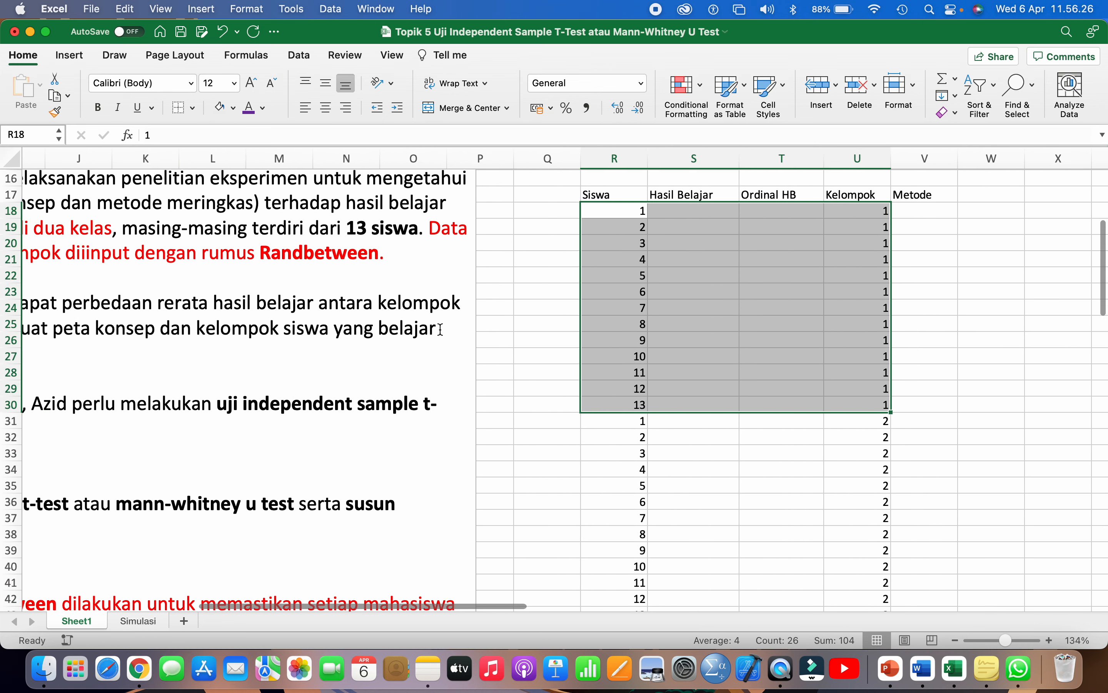
{"action": "scroll", "coordinate": [440, 329], "scroll_direction": "right", "scroll_amount": 3}
{"action": "scroll", "coordinate": [440, 329], "scroll_direction": "down", "scroll_amount": 2}
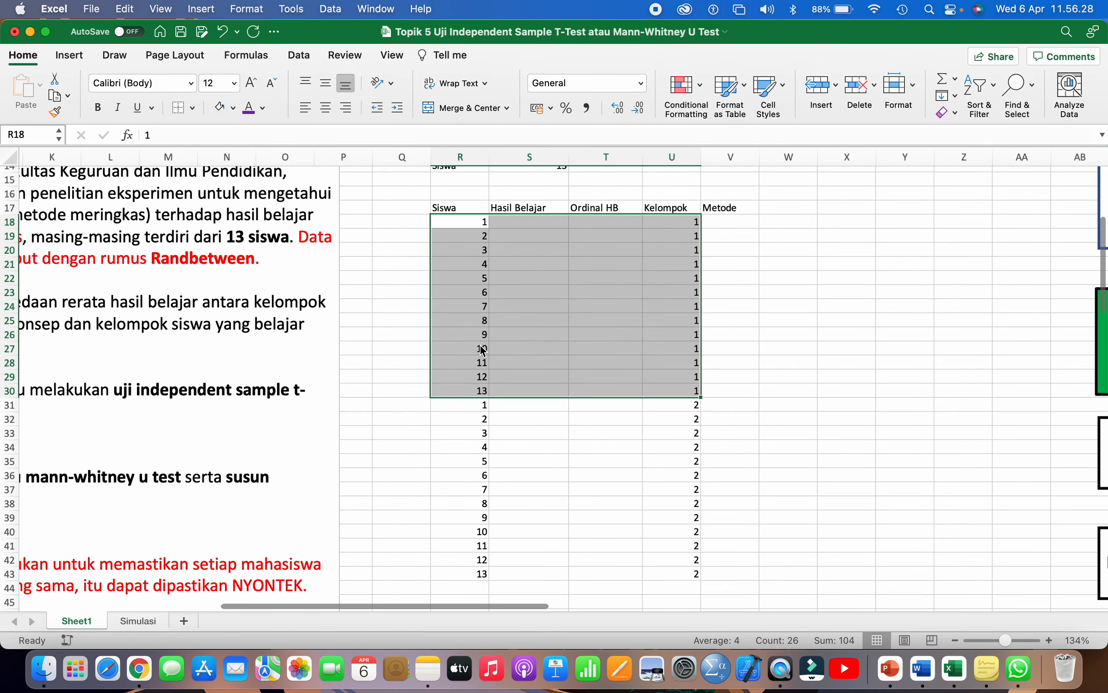
{"action": "scroll", "coordinate": [484, 351], "scroll_direction": "down", "scroll_amount": 3}
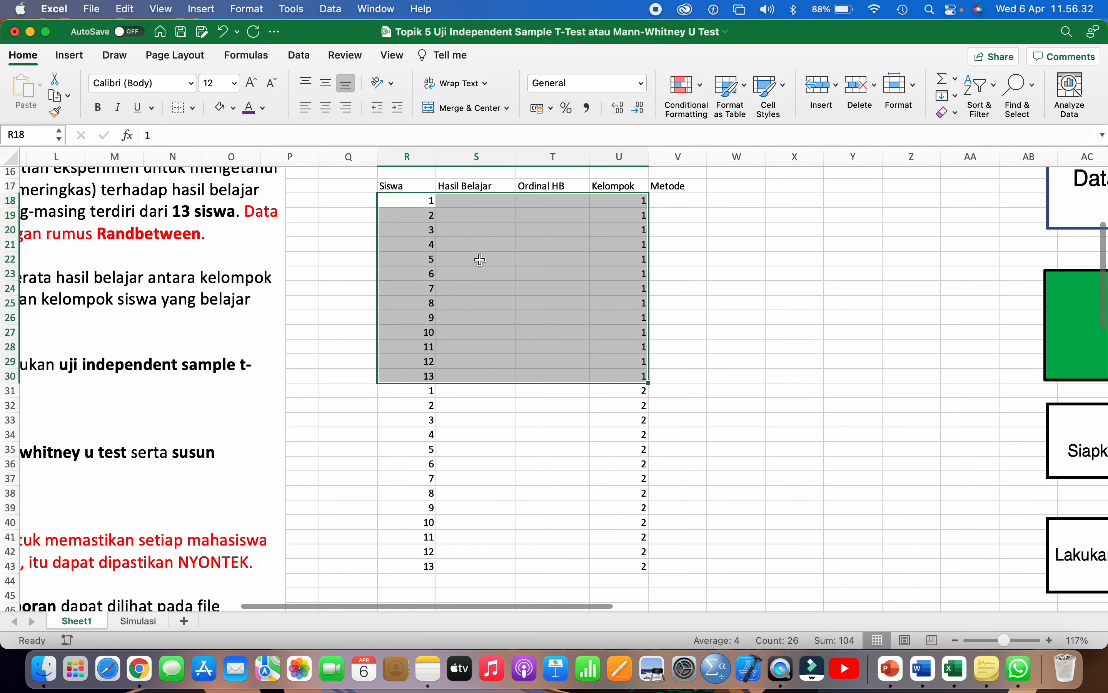
{"action": "scroll", "coordinate": [481, 254], "scroll_direction": "up", "scroll_amount": 3}
- Enter =RANDBETWEEN(70;85) in S18 and fill it down to S30
{"action": "left_click", "coordinate": [476, 227]}
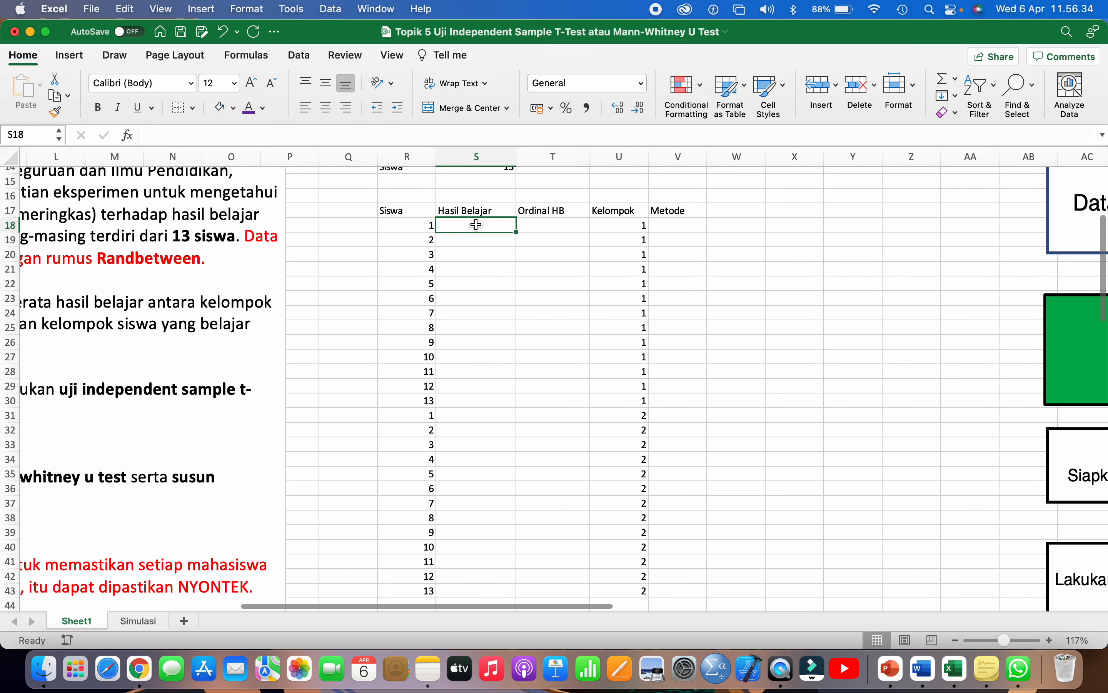
{"action": "scroll", "coordinate": [477, 225], "scroll_direction": "up", "scroll_amount": 2}
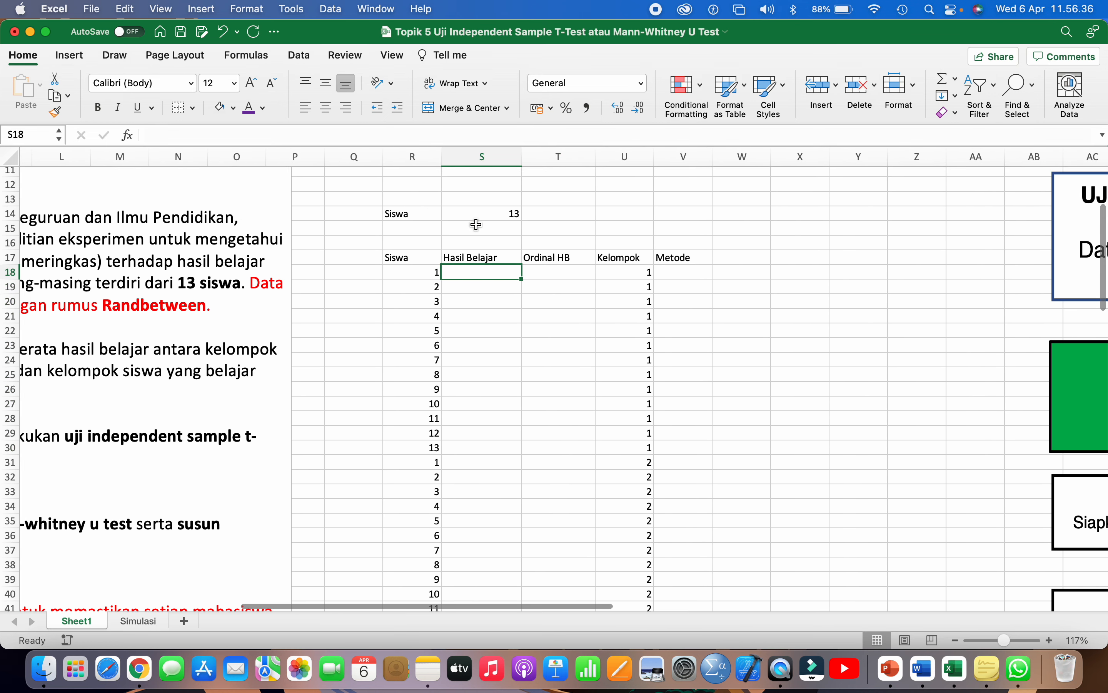
{"action": "type", "text": "=rand"}
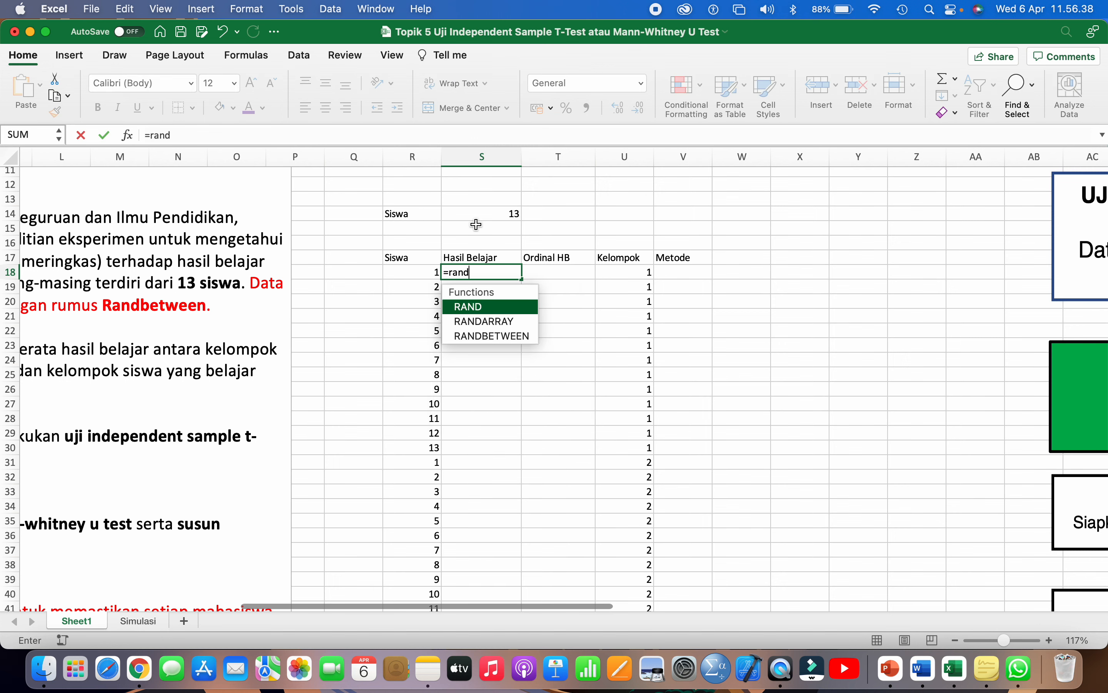
{"action": "double_click", "coordinate": [506, 337]}
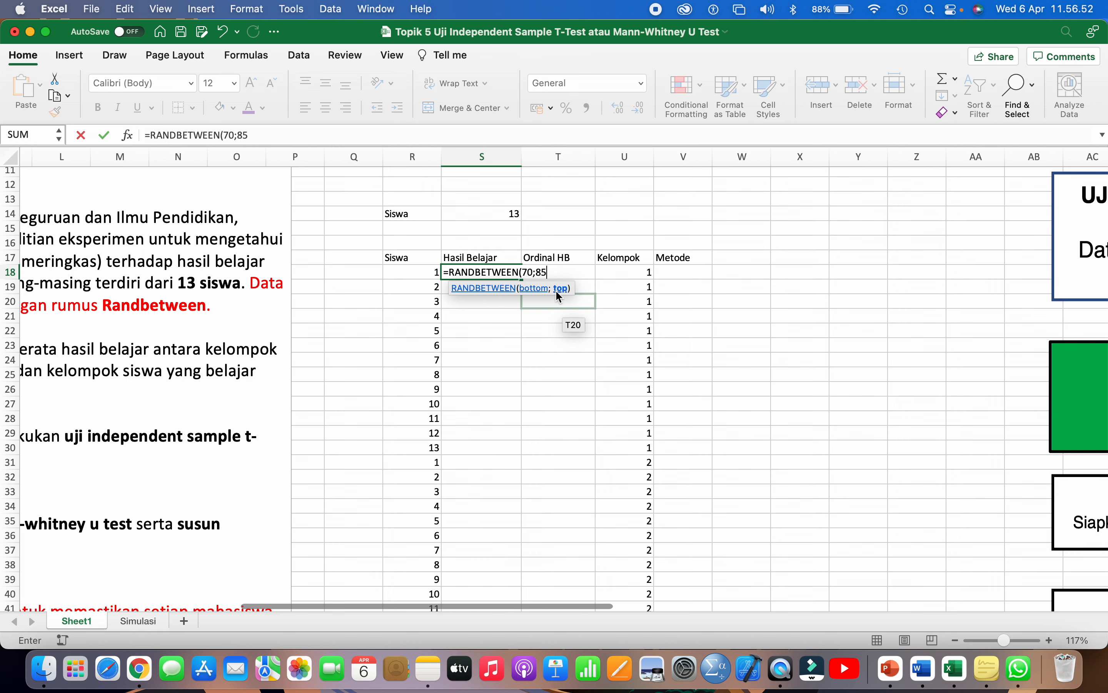
{"action": "type", "text": ")"}
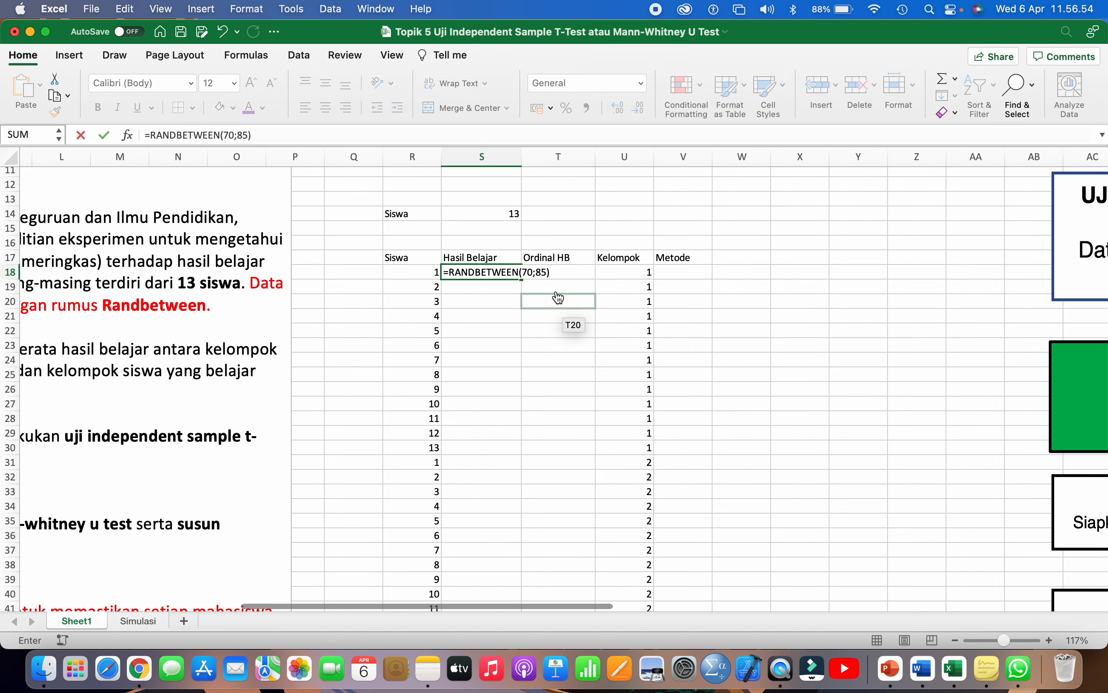
{"action": "key", "text": "Return"}
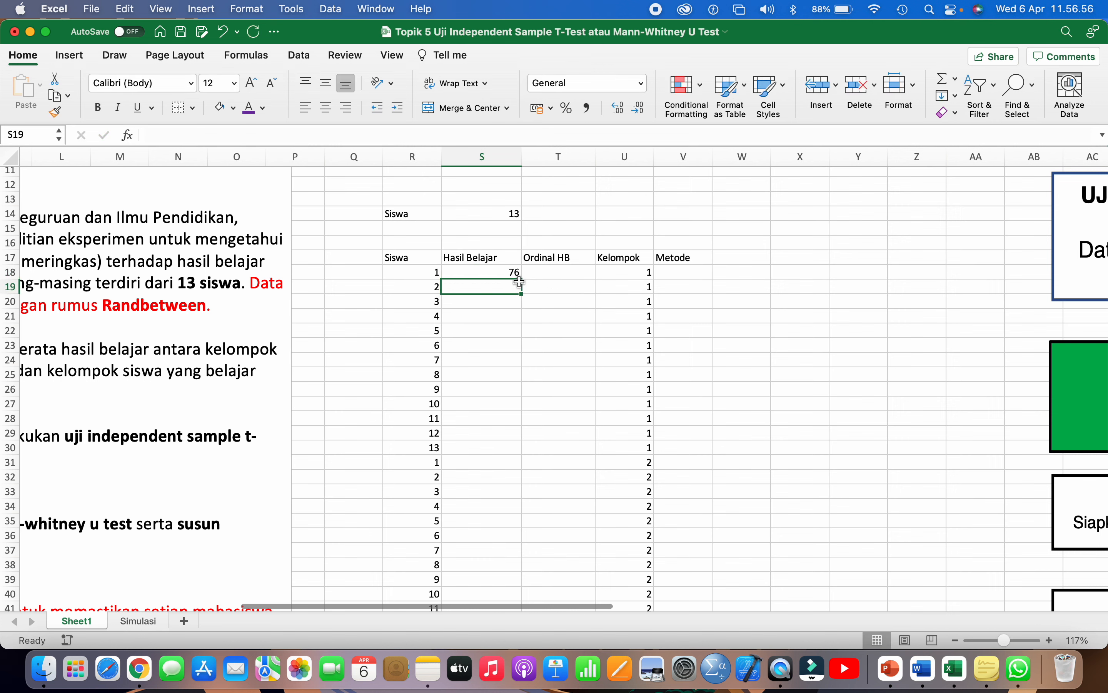
{"action": "left_click", "coordinate": [510, 274]}
{"action": "double_click", "coordinate": [510, 274]}
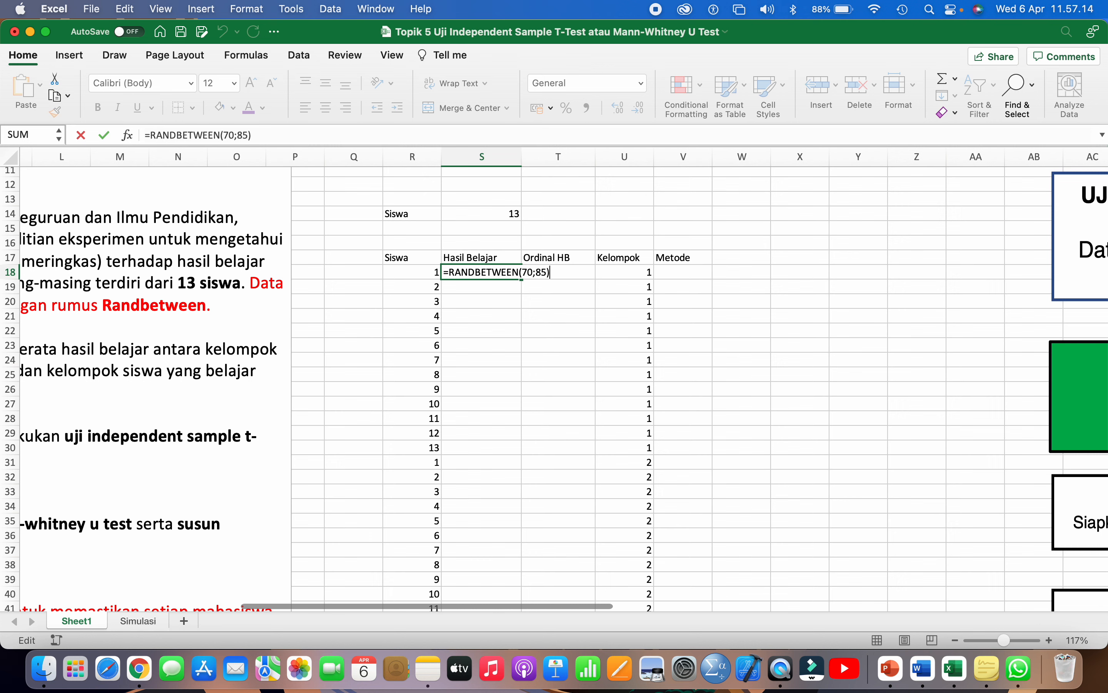
{"action": "key", "text": "Return"}
{"action": "left_click", "coordinate": [507, 272]}
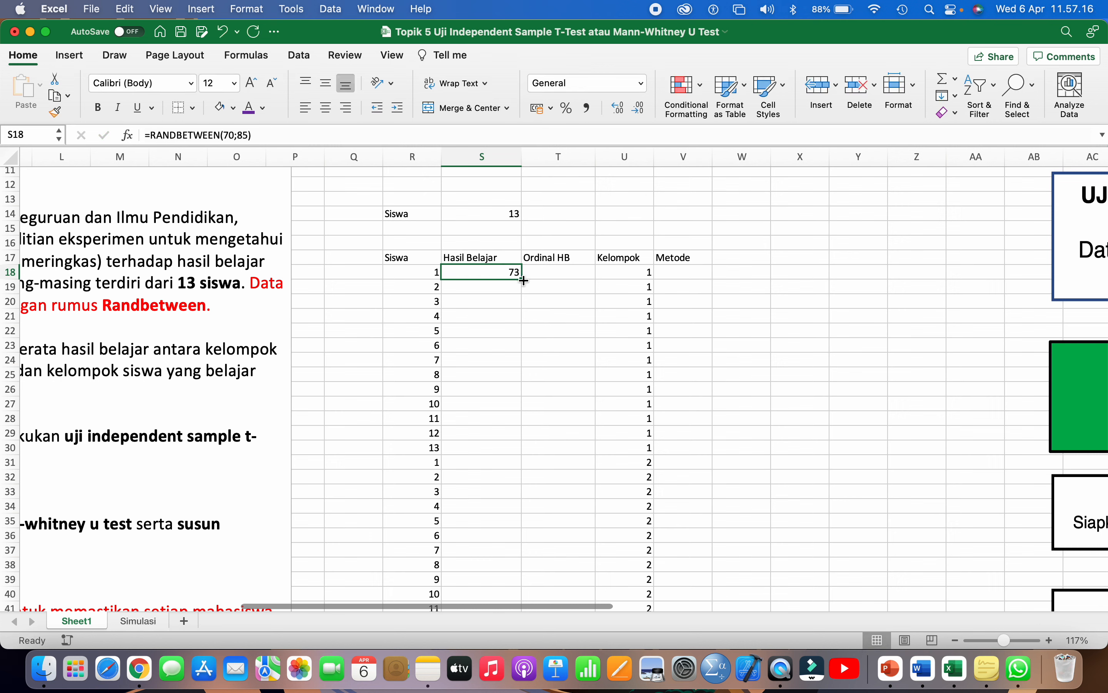
{"action": "left_click_drag", "start_coordinate": [524, 281], "coordinate": [493, 452]}
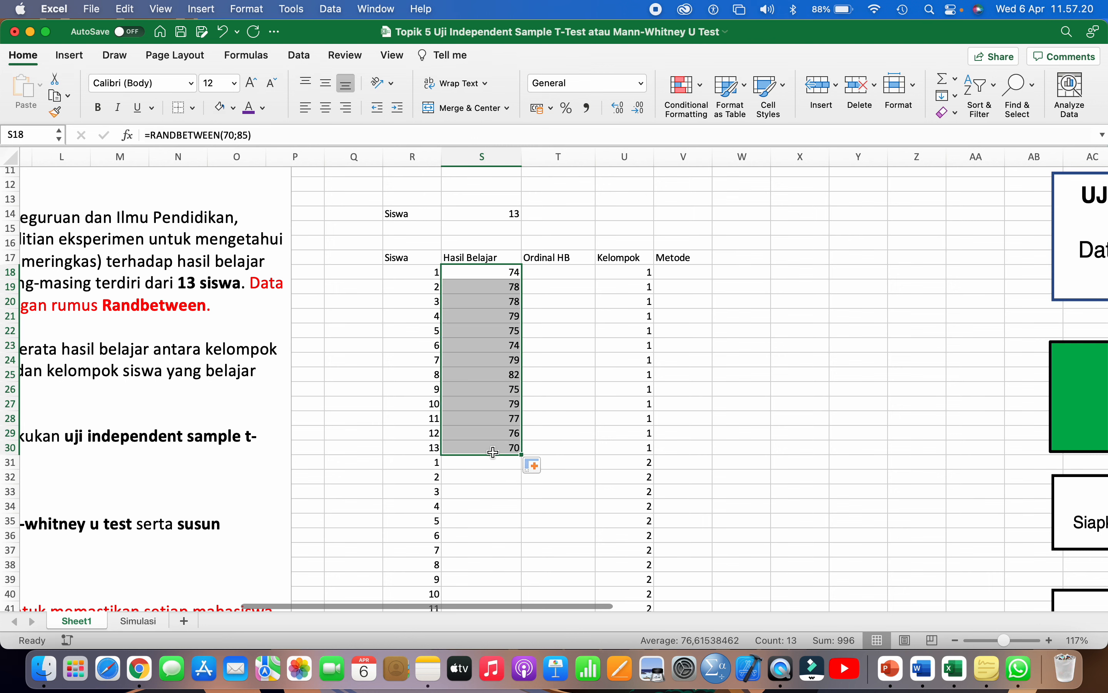
{"action": "scroll", "coordinate": [493, 452], "scroll_direction": "down", "scroll_amount": 2}
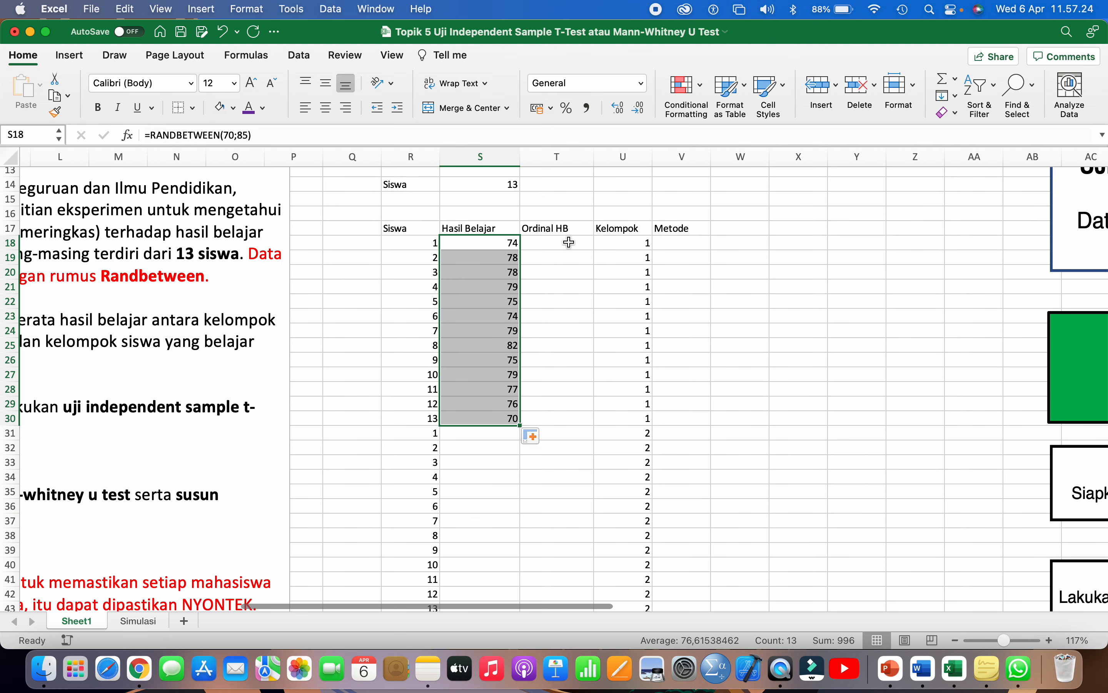
- Enter =RANK(S18;$S$18:$S$30) in T18 and copy it down to T30
{"action": "left_click", "coordinate": [569, 242]}
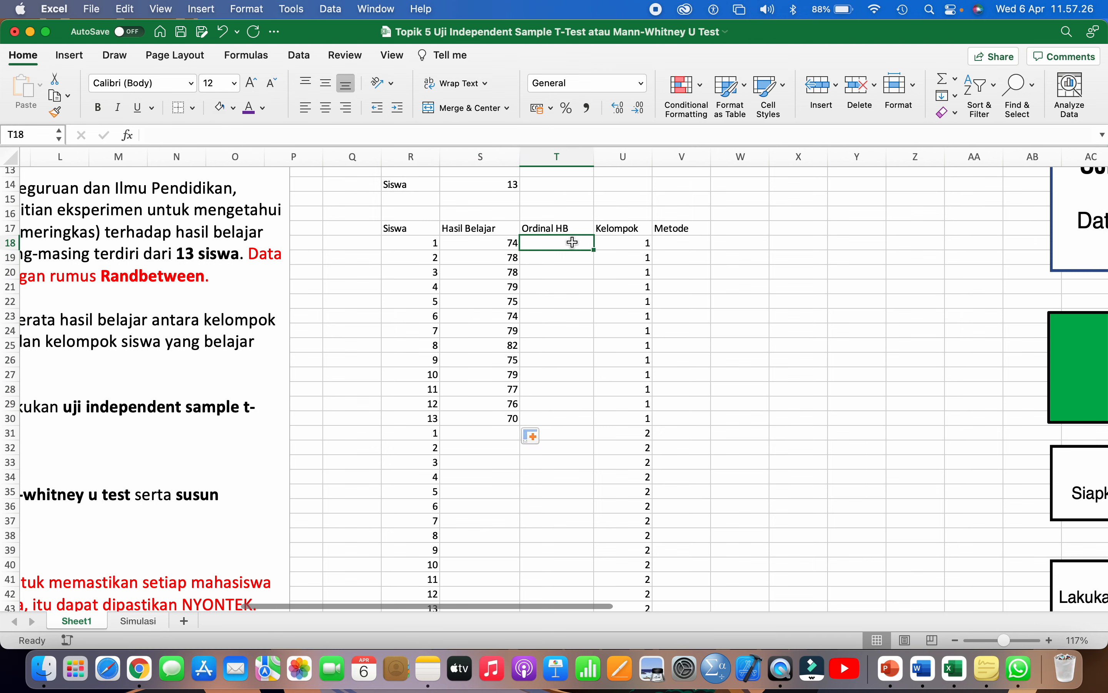
{"action": "type", "text": "=RANK"}
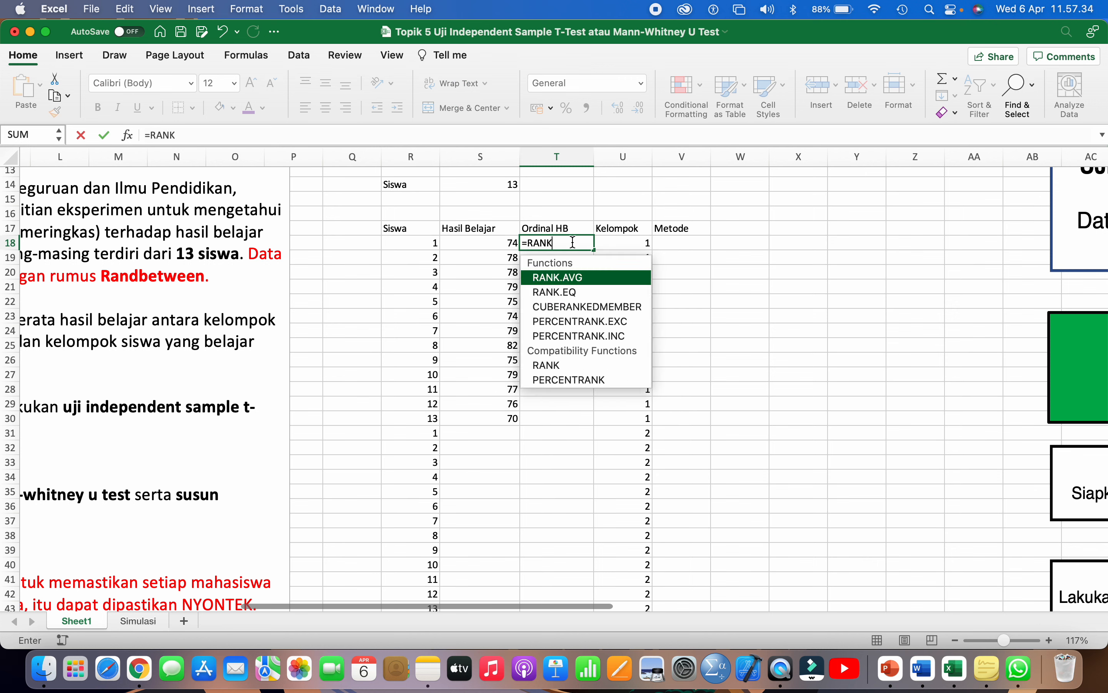
{"action": "type", "text": "("}
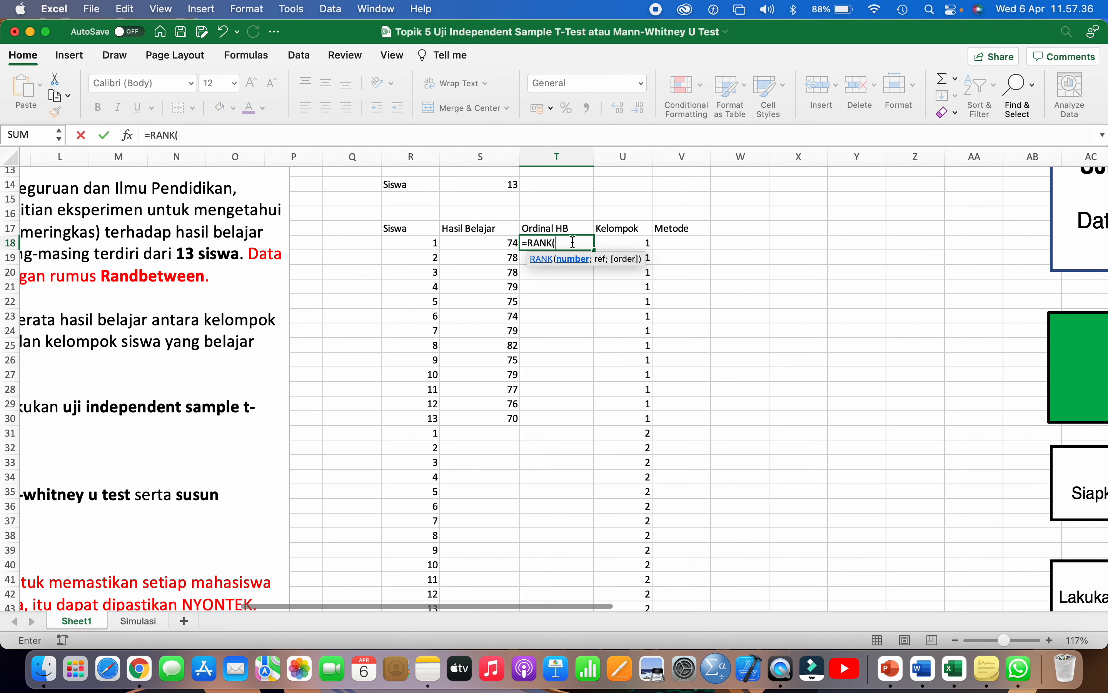
{"action": "left_click", "coordinate": [504, 246]}
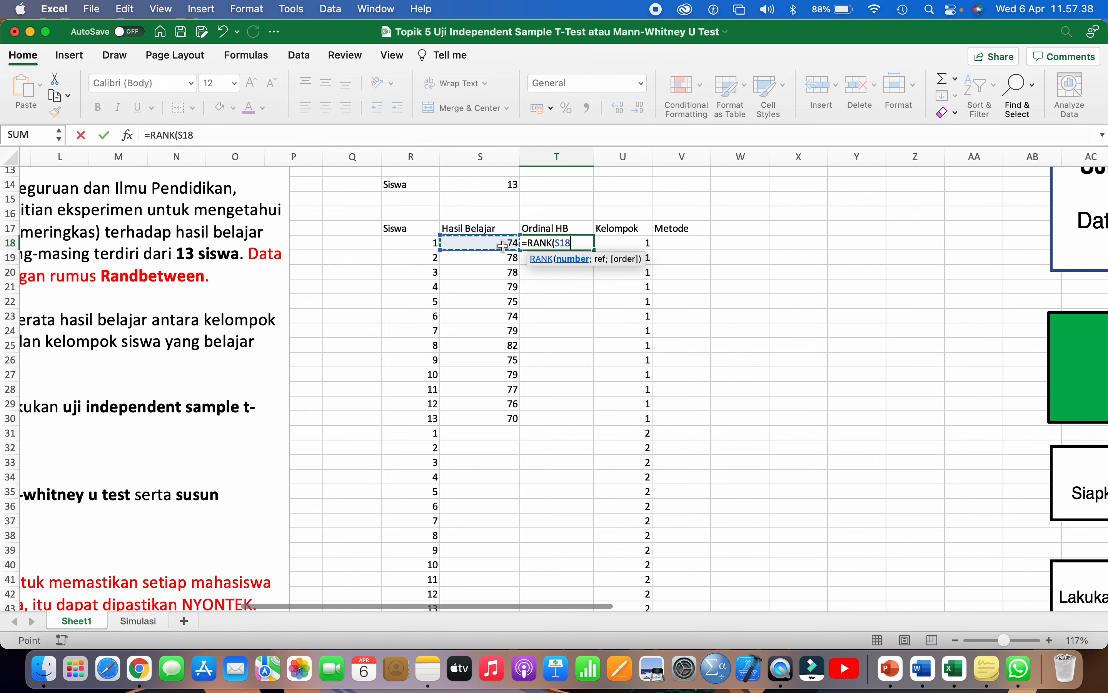
{"action": "type", "text": ";"}
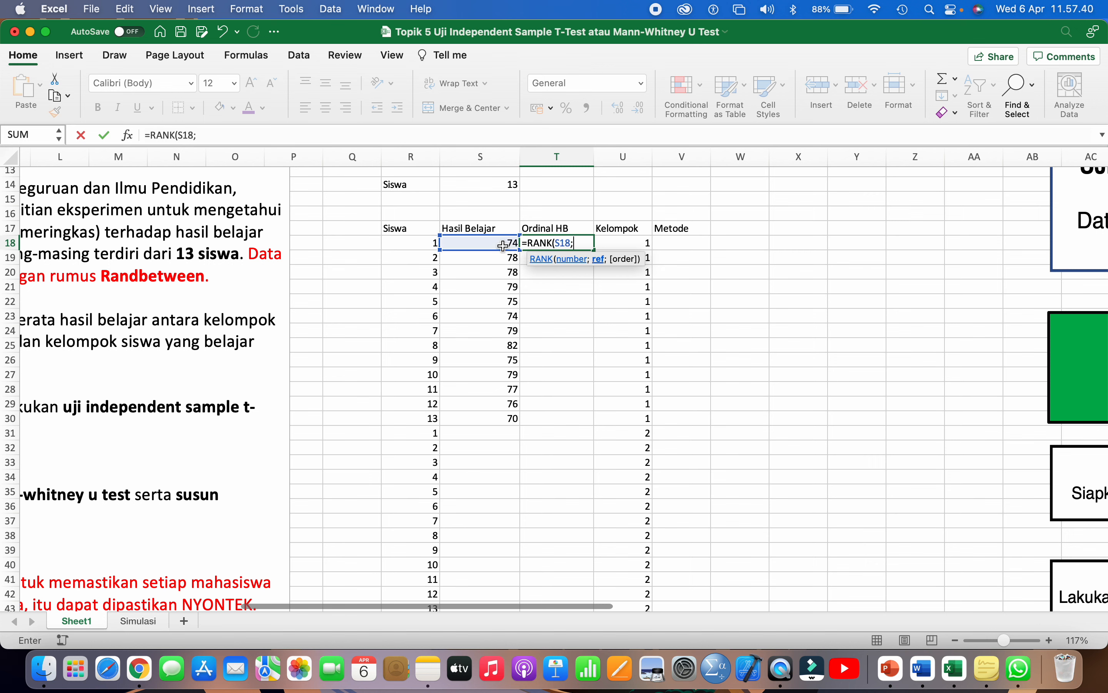
{"action": "left_click_drag", "start_coordinate": [498, 242], "coordinate": [511, 419]}
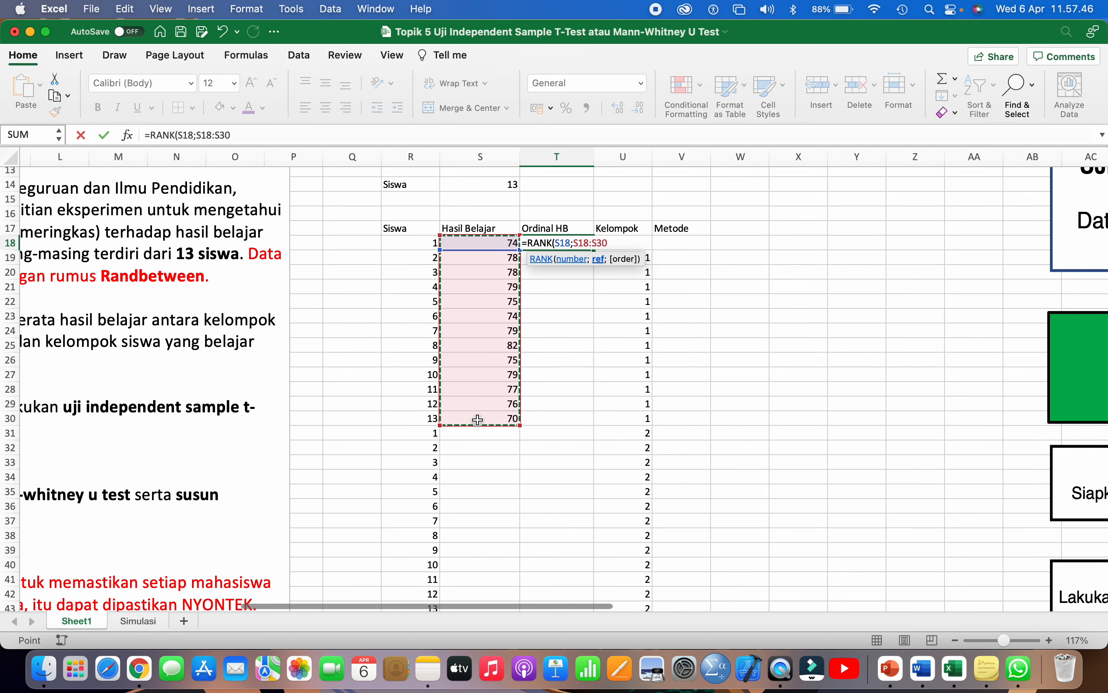
{"action": "type", "text": ")"}
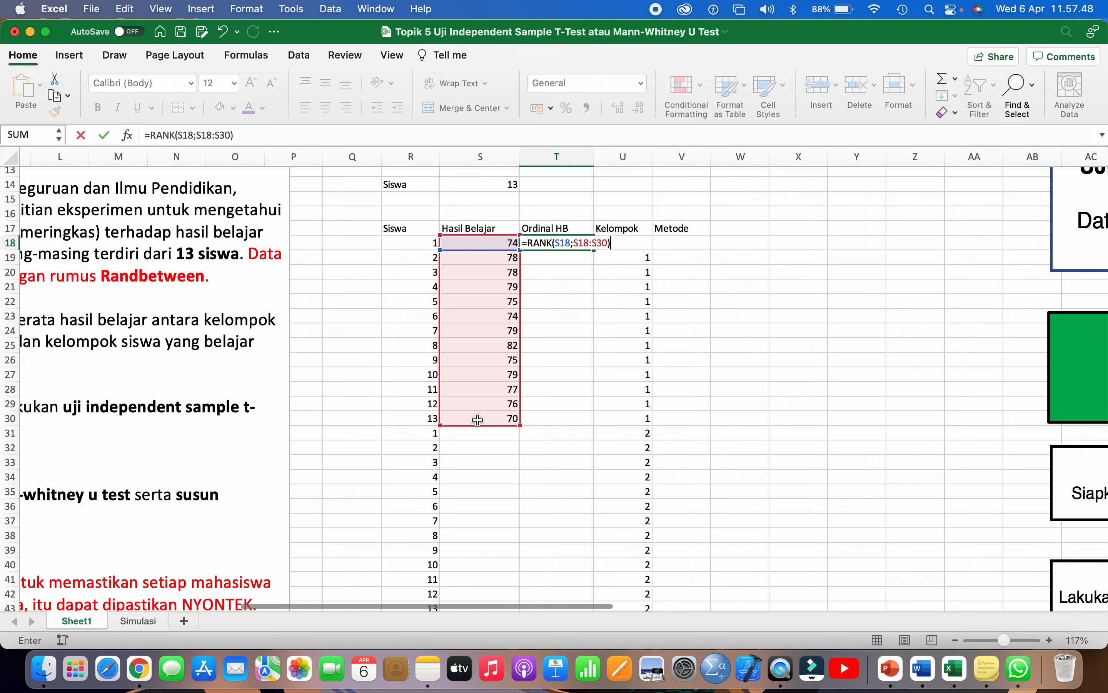
{"action": "left_click", "coordinate": [573, 243]}
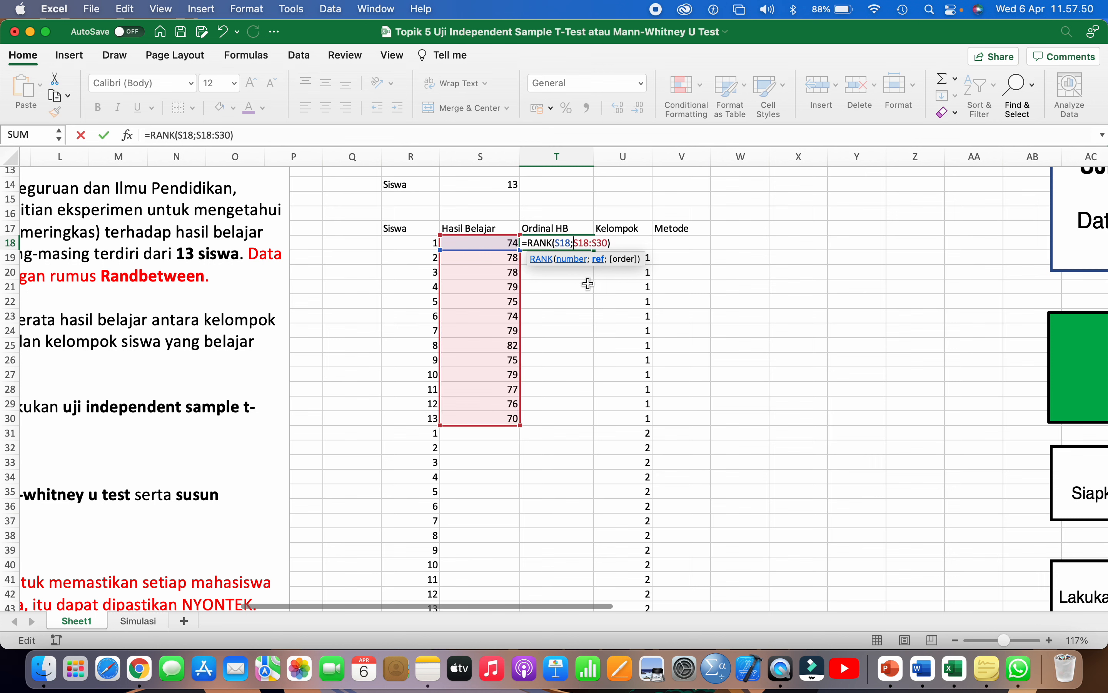
{"action": "type", "text": "$S$"}
{"action": "type", "text": "$S$"}
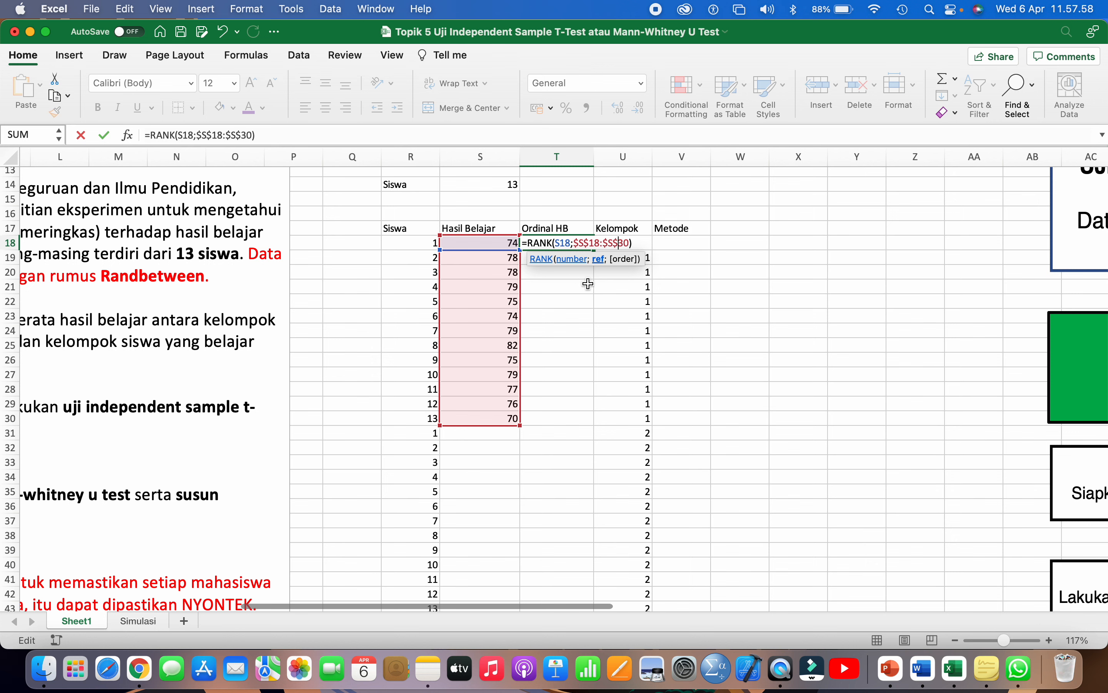
{"action": "left_click", "coordinate": [579, 243]}
{"action": "key", "text": "Return"}
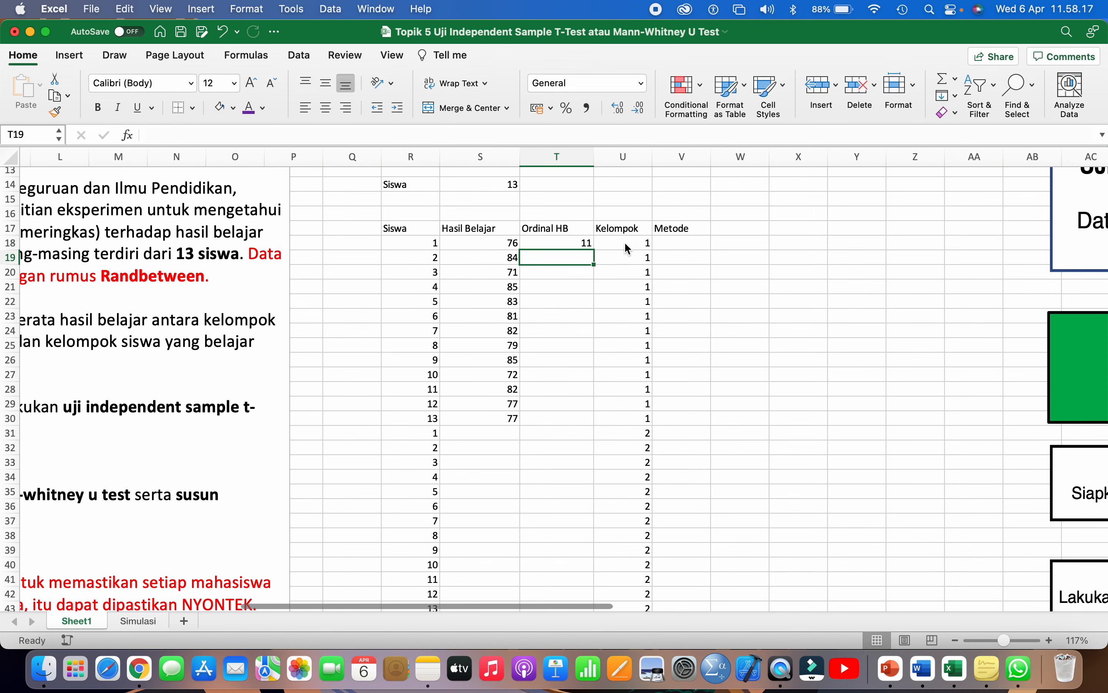
{"action": "left_click", "coordinate": [586, 246]}
{"action": "left_click_drag", "start_coordinate": [593, 250], "coordinate": [578, 418]}
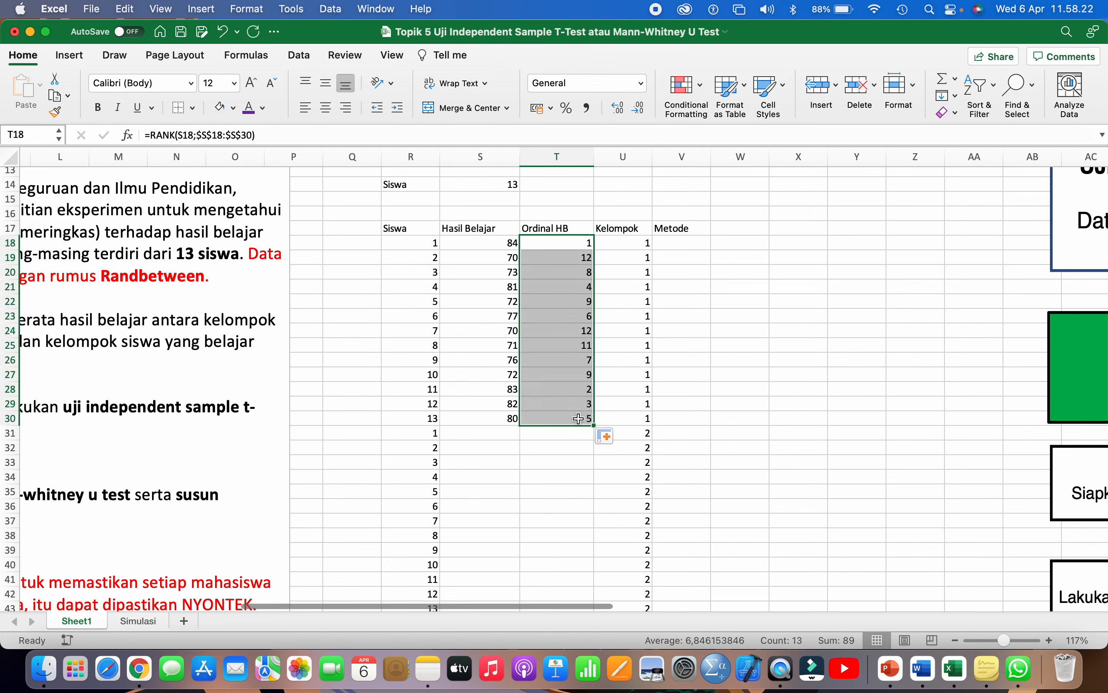
{"action": "scroll", "coordinate": [578, 419], "scroll_direction": "down", "scroll_amount": 3}
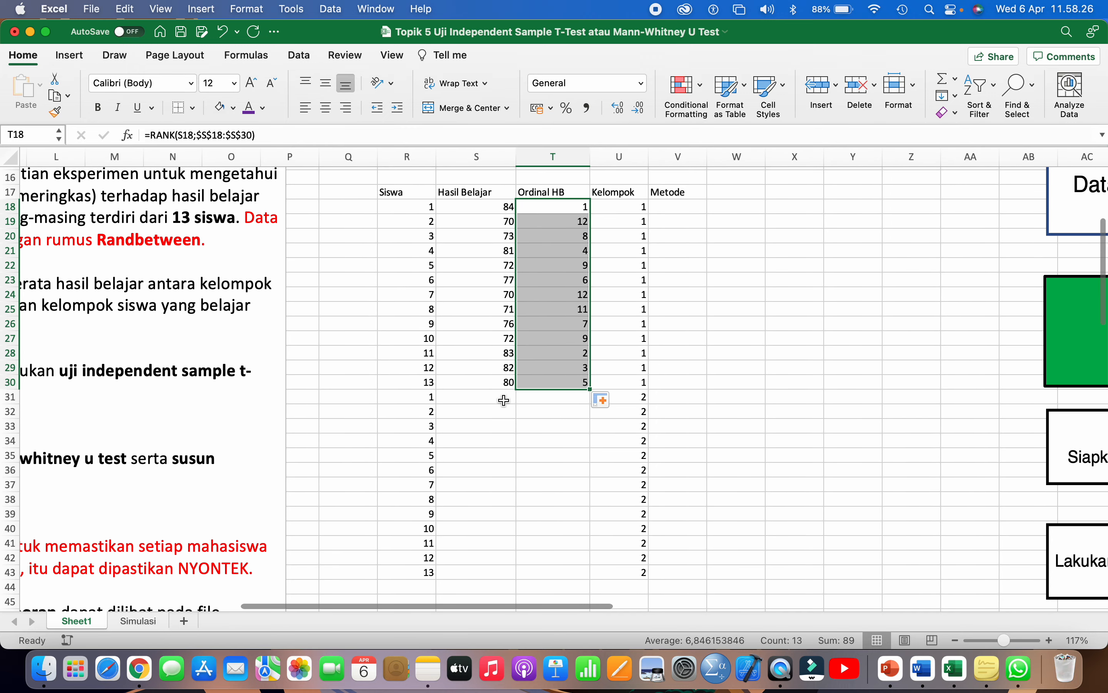
- Enter =RANDBETWEEN(80;100) in S31, correcting the mistyped RANK function
{"action": "left_click", "coordinate": [503, 394]}
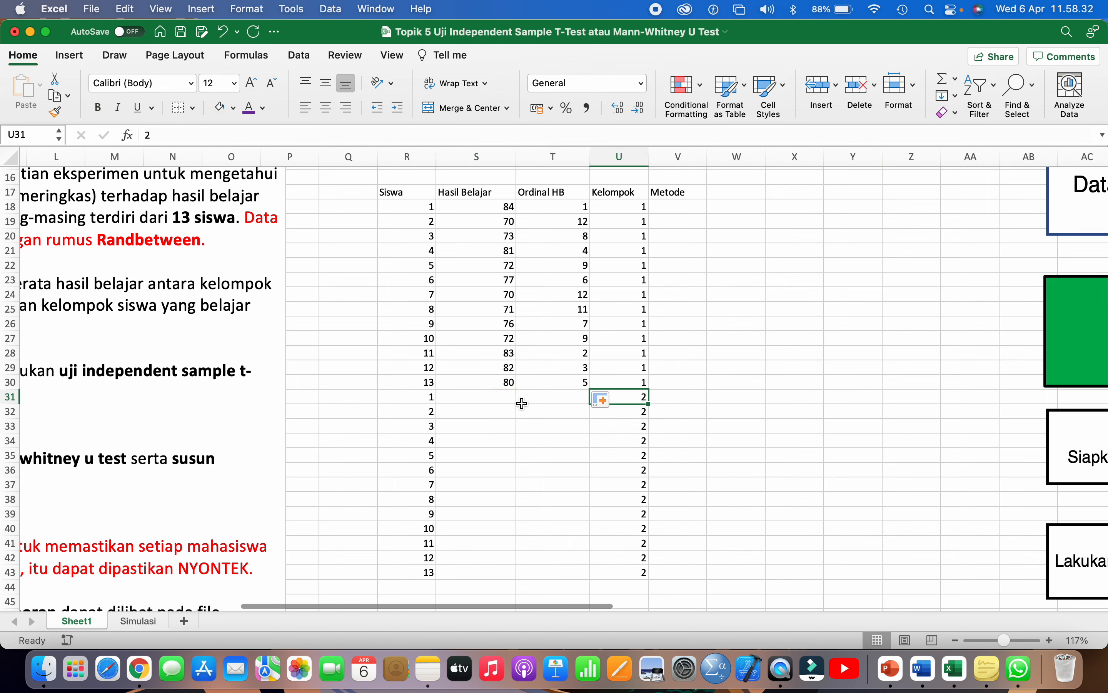
{"action": "type", "text": "=RANK("}
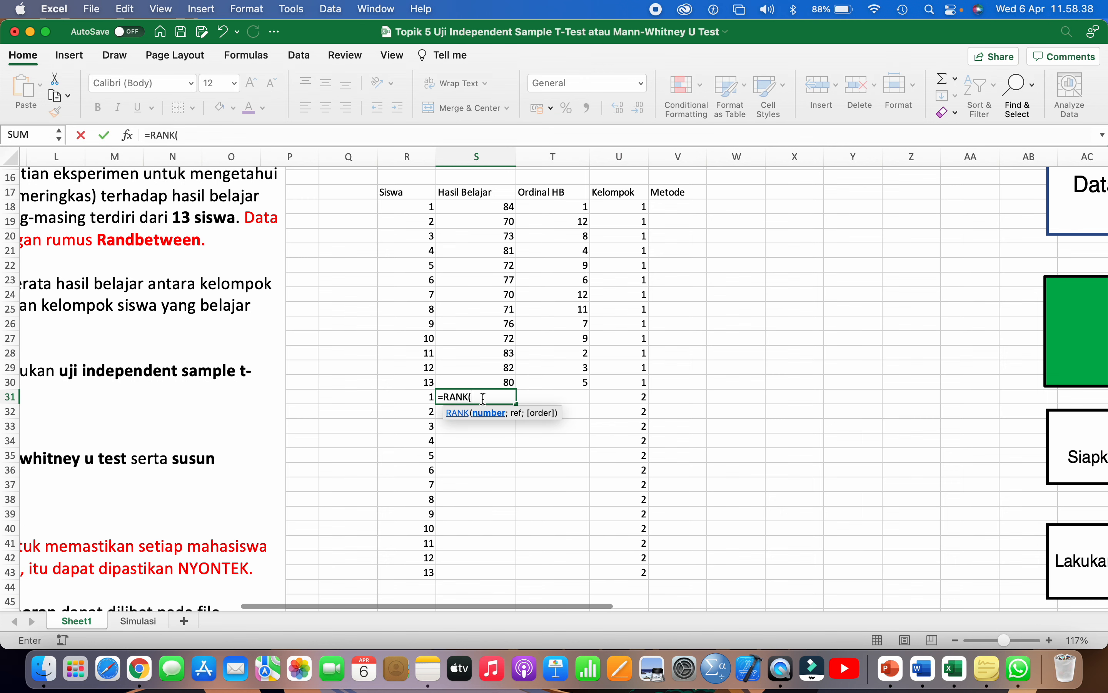
{"action": "type", "text": "80;"}
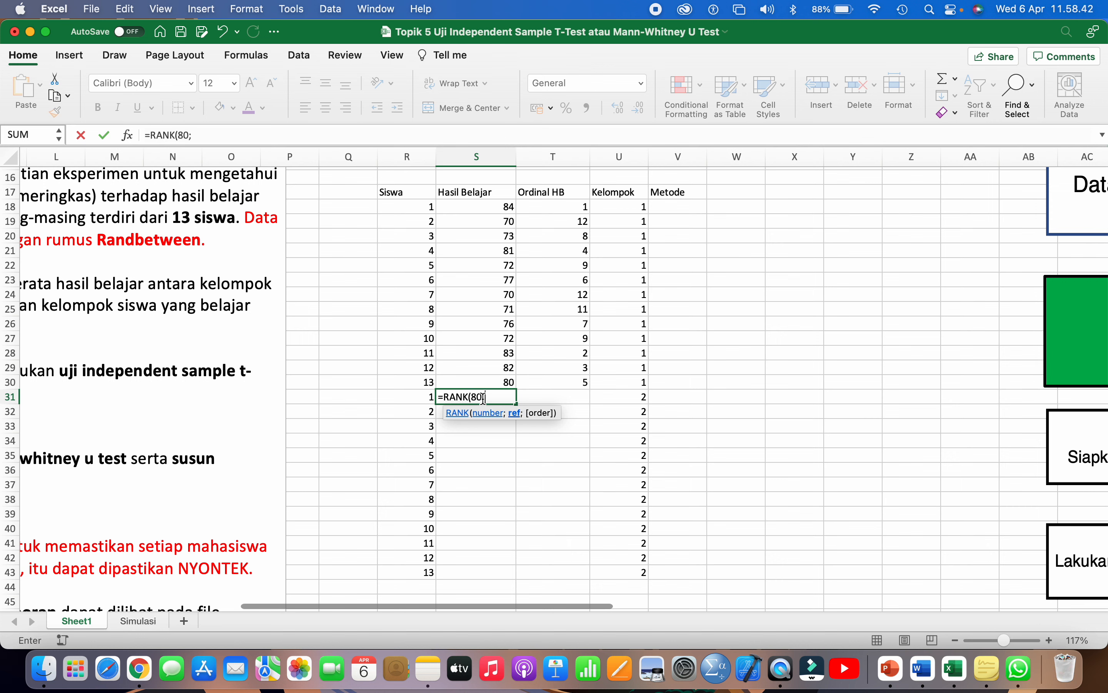
{"action": "type", "text": "100)"}
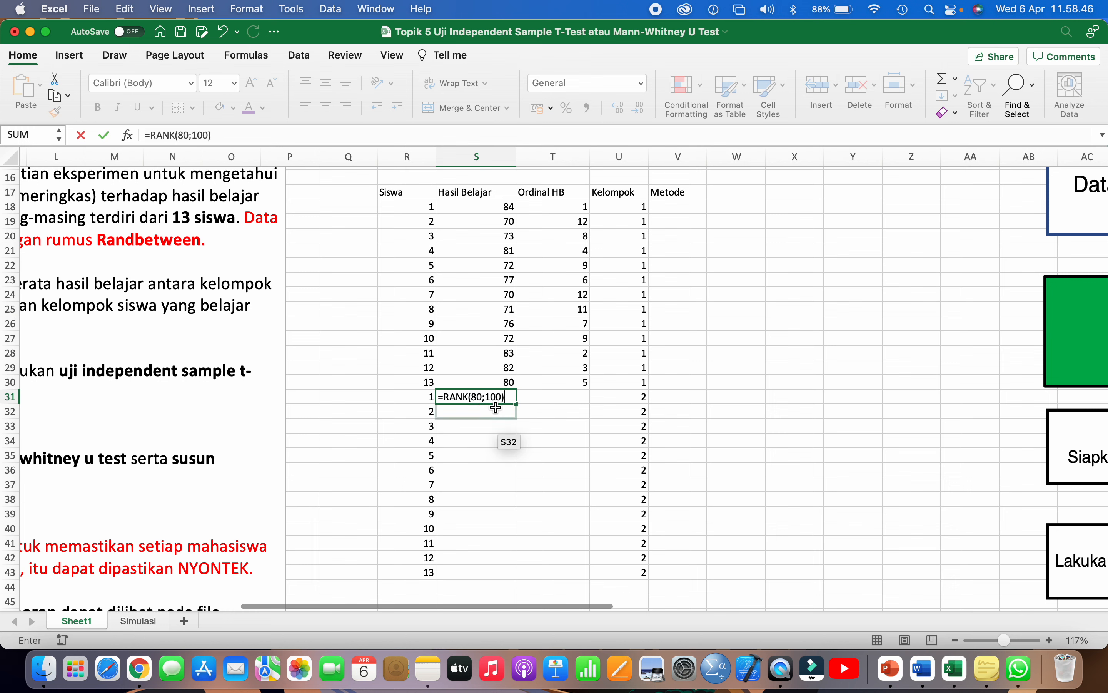
{"action": "key", "text": "Return"}
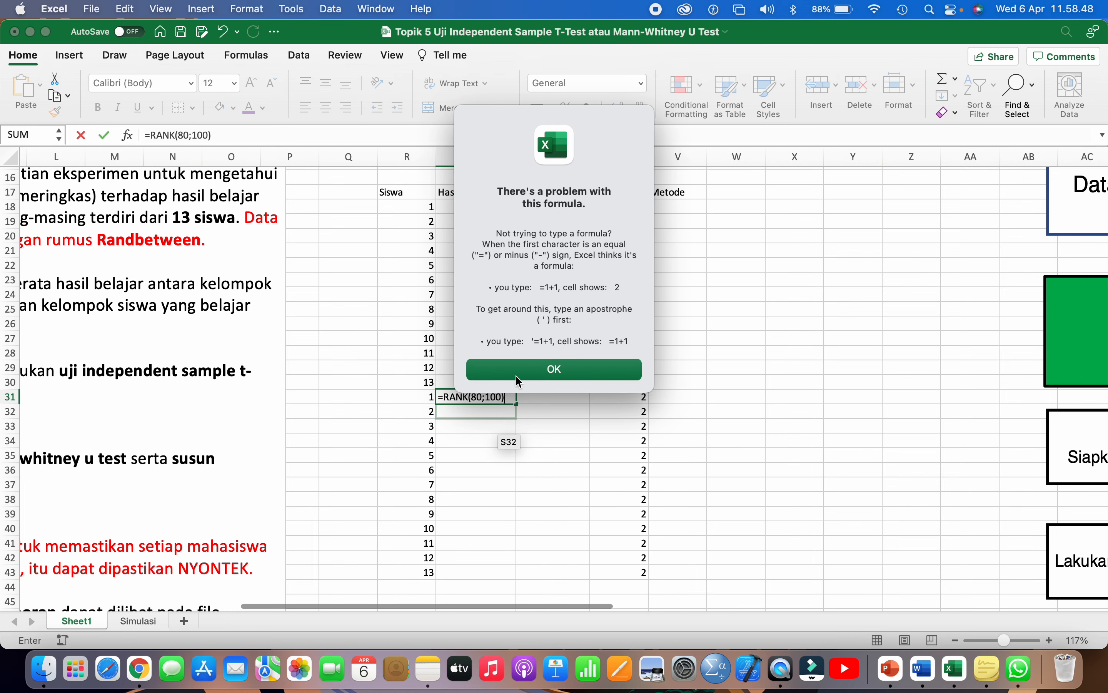
{"action": "left_click", "coordinate": [521, 375]}
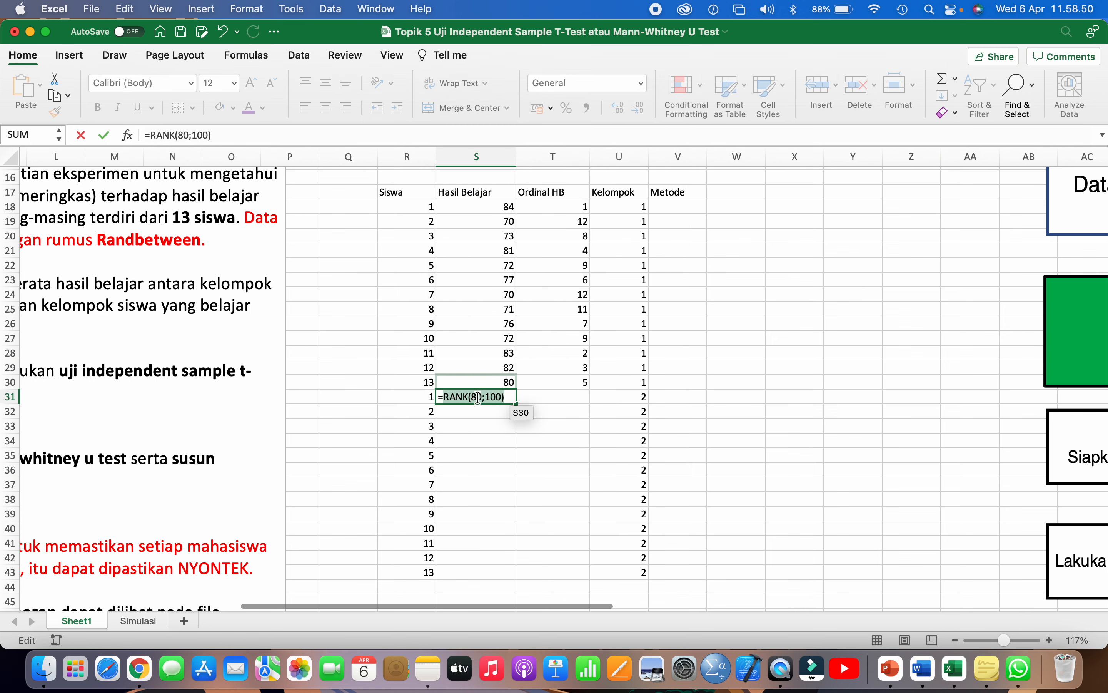
{"action": "key", "text": "BackSpace"}
{"action": "key", "text": "BackSpace"}
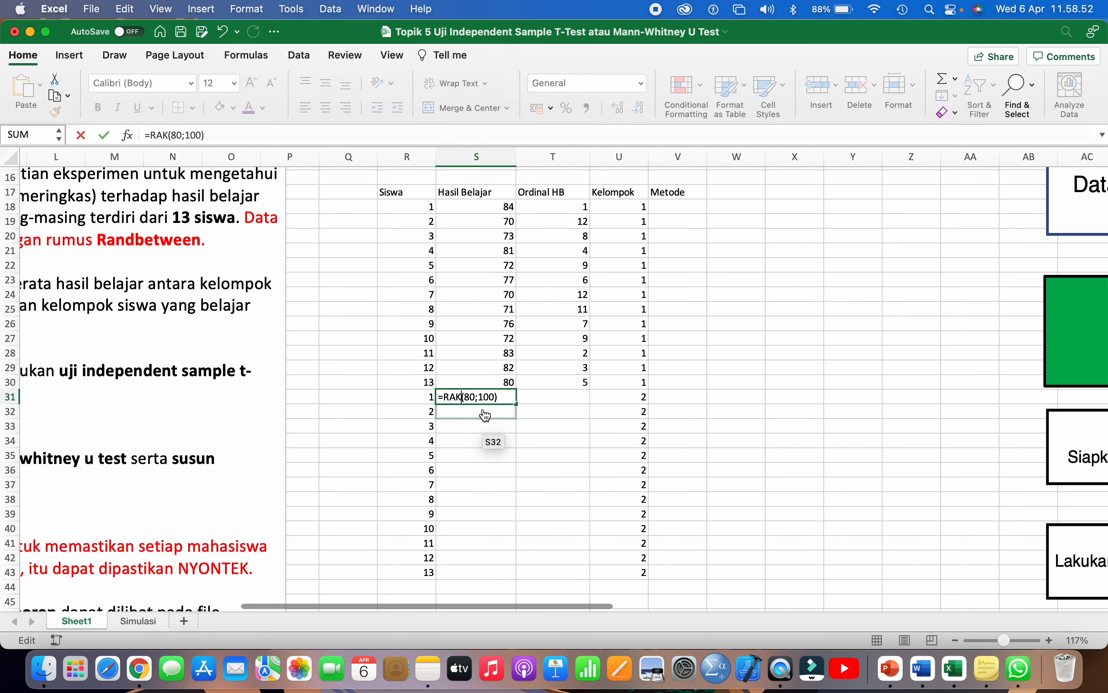
{"action": "type", "text": "ND"}
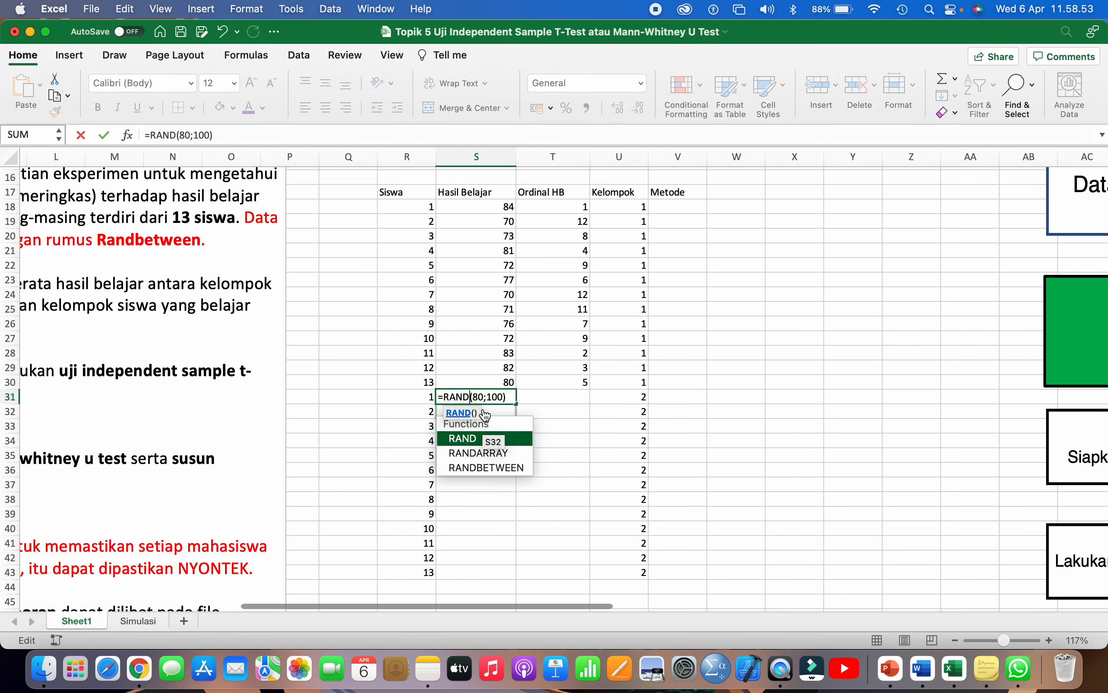
{"action": "double_click", "coordinate": [494, 468]}
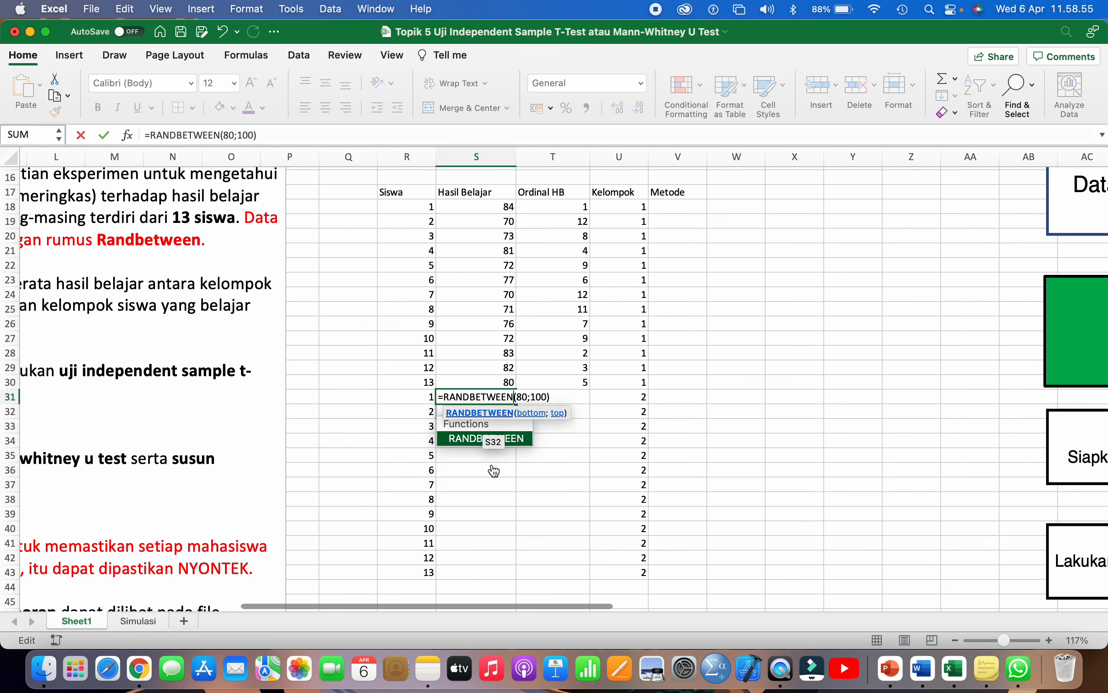
{"action": "left_click", "coordinate": [557, 393]}
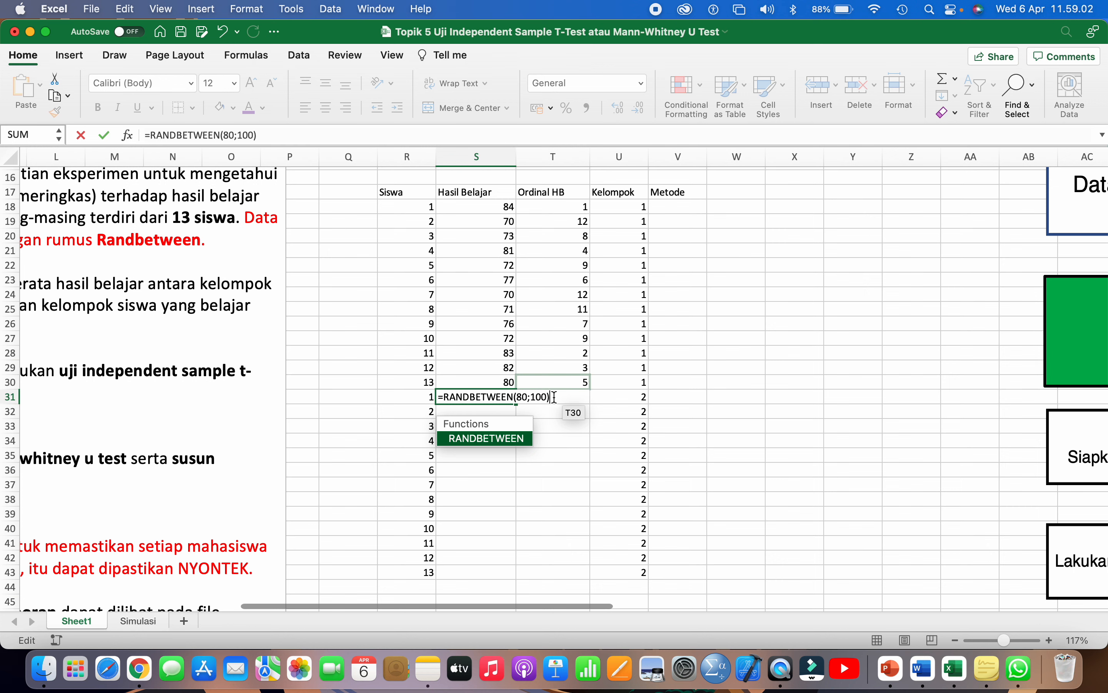
{"action": "key", "text": "Return"}
- Fill the S31 random-score formula down to S43
{"action": "left_click", "coordinate": [506, 397]}
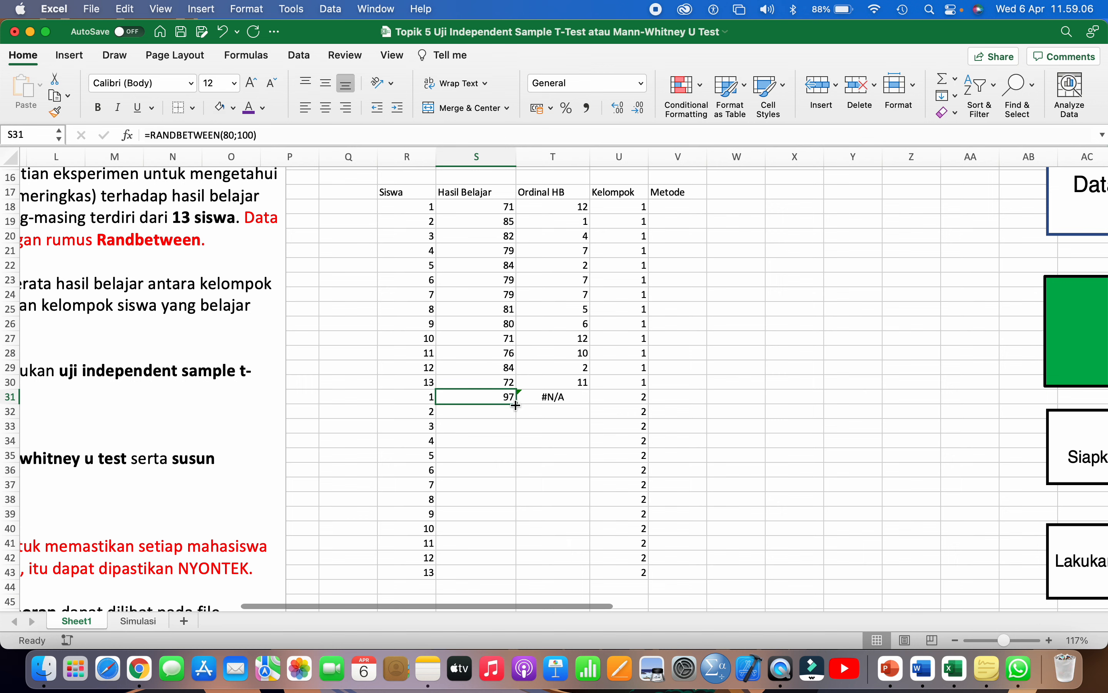
{"action": "left_click_drag", "start_coordinate": [516, 404], "coordinate": [500, 577]}
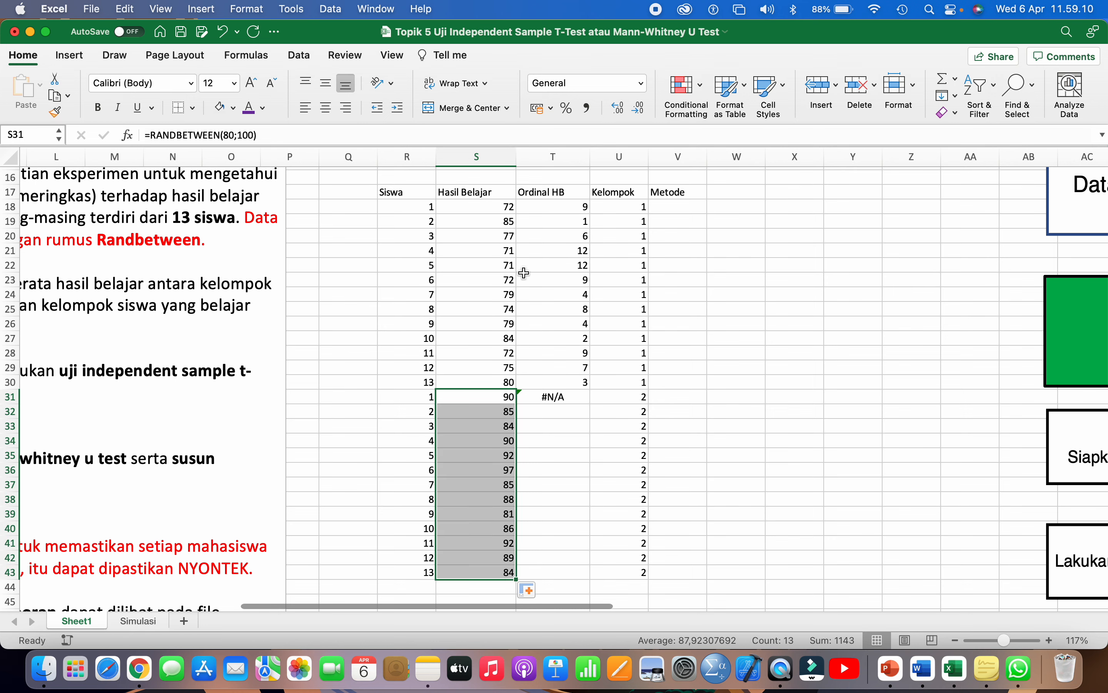
{"action": "scroll", "coordinate": [518, 348], "scroll_direction": "down", "scroll_amount": 1}
{"action": "scroll", "coordinate": [518, 348], "scroll_direction": "right", "scroll_amount": 1}
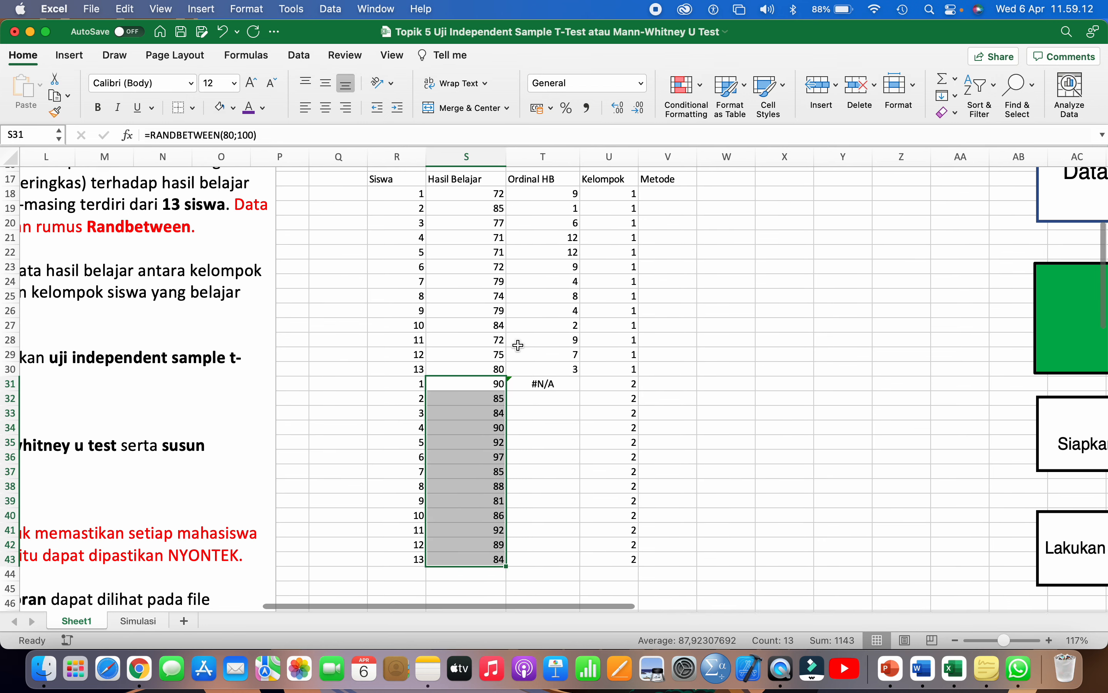
- Replace T31's #N/A with =RANK(S31;$S$31:$S$43)
{"action": "left_click", "coordinate": [531, 378]}
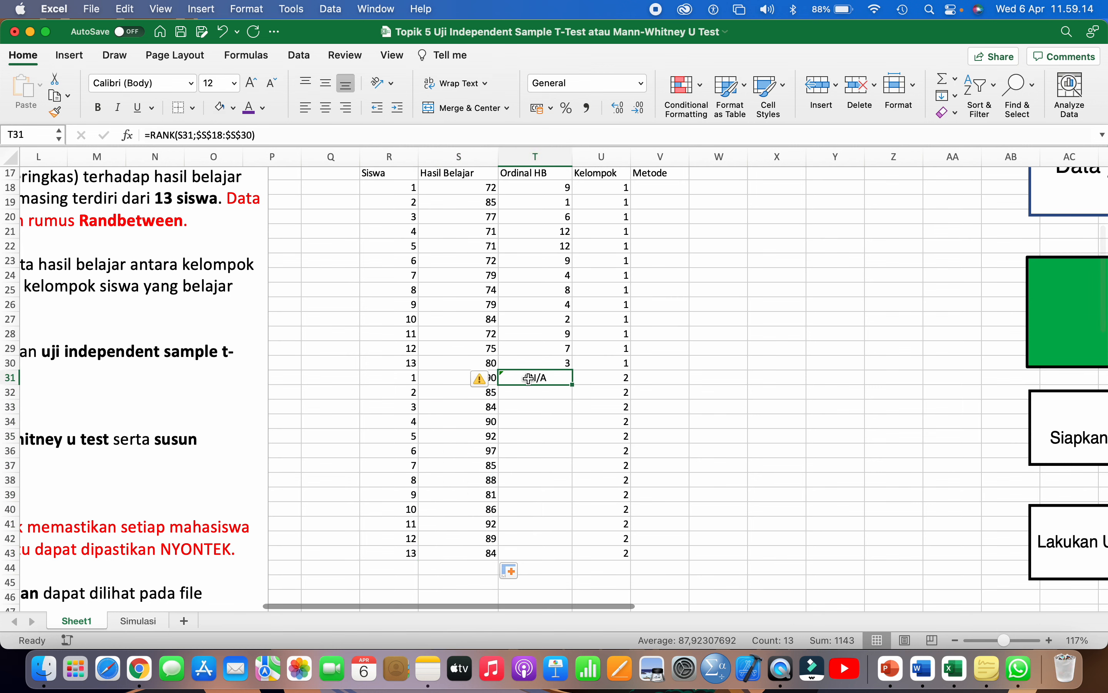
{"action": "key", "text": "Delete"}
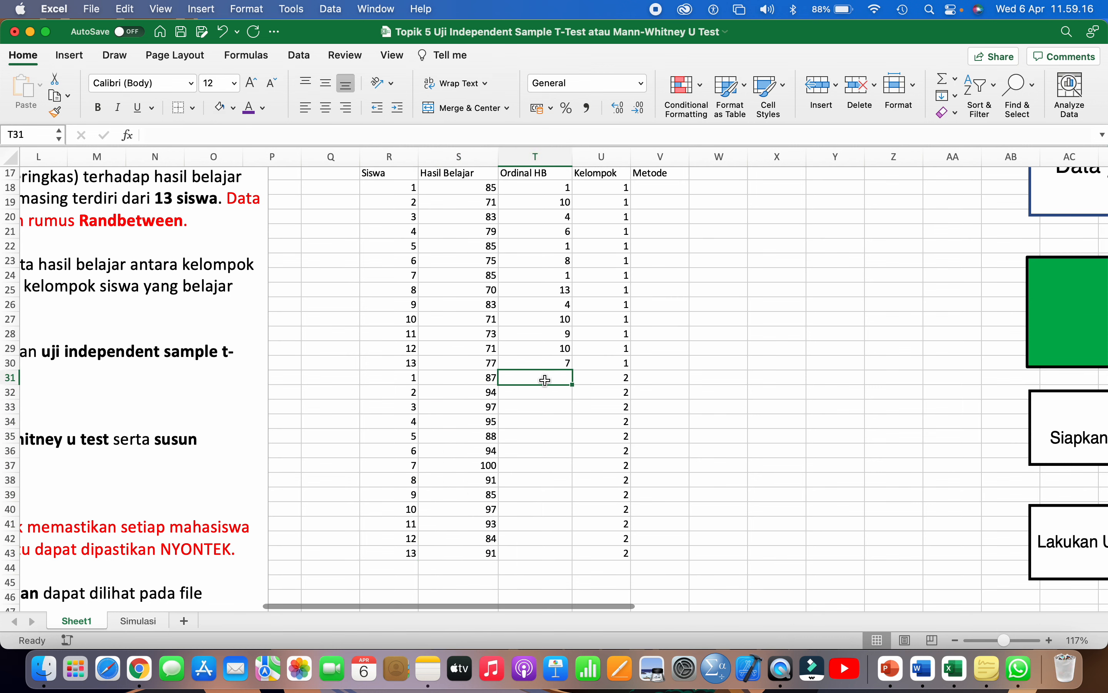
{"action": "type", "text": "=RANK("}
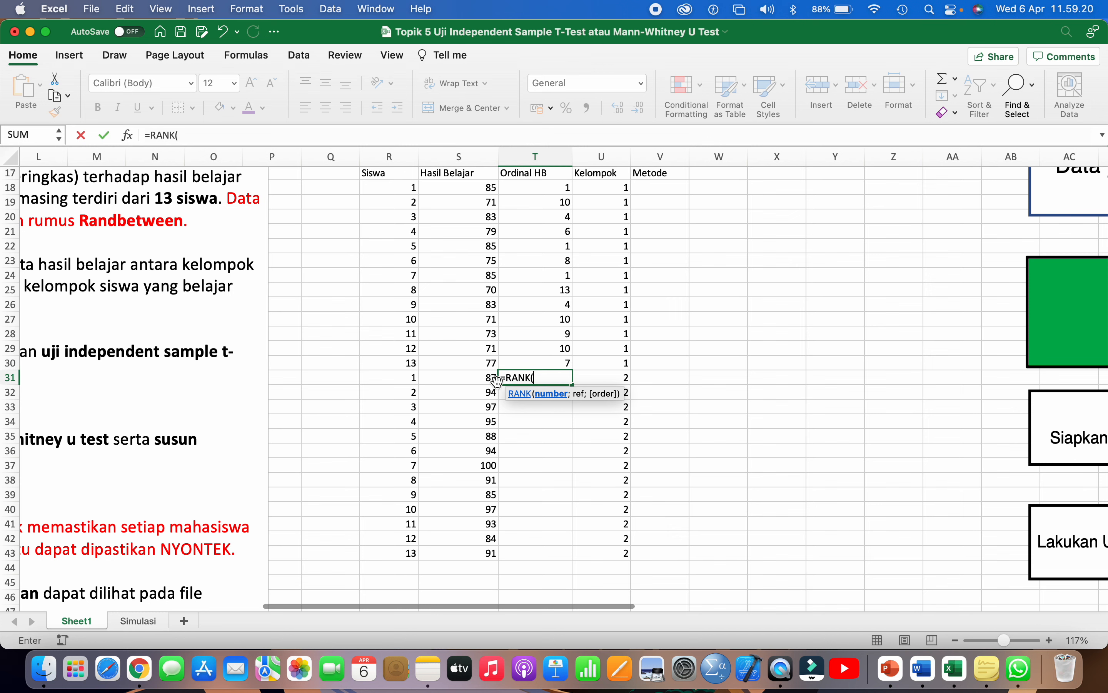
{"action": "left_click", "coordinate": [477, 380]}
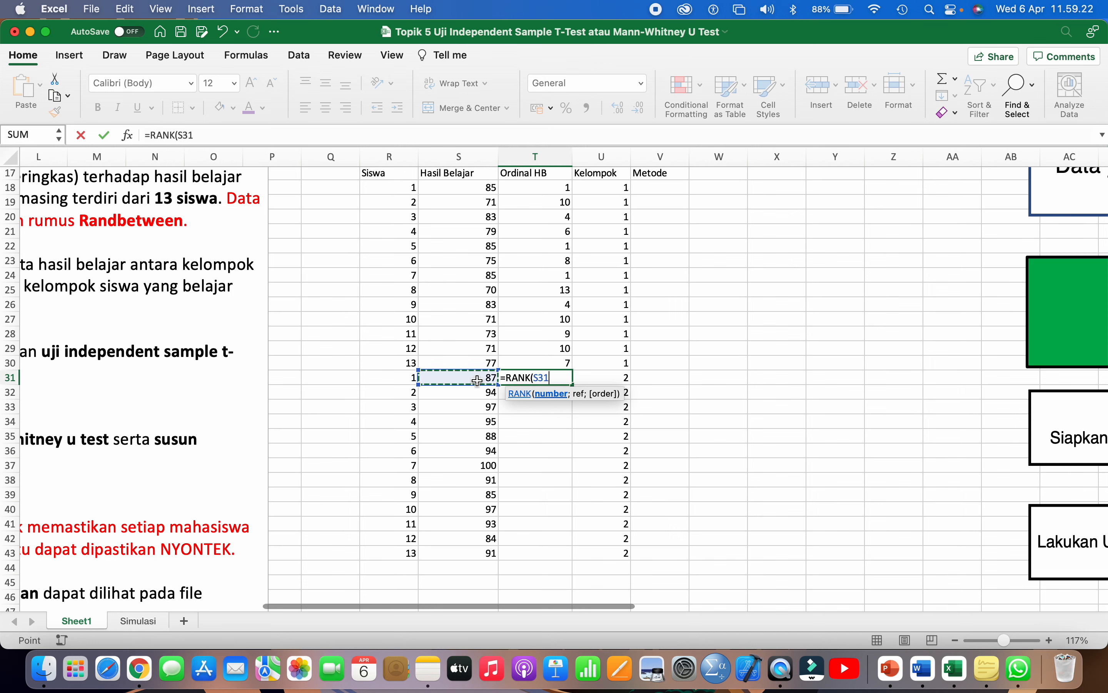
{"action": "type", "text": ";"}
{"action": "left_click_drag", "start_coordinate": [477, 381], "coordinate": [482, 553]}
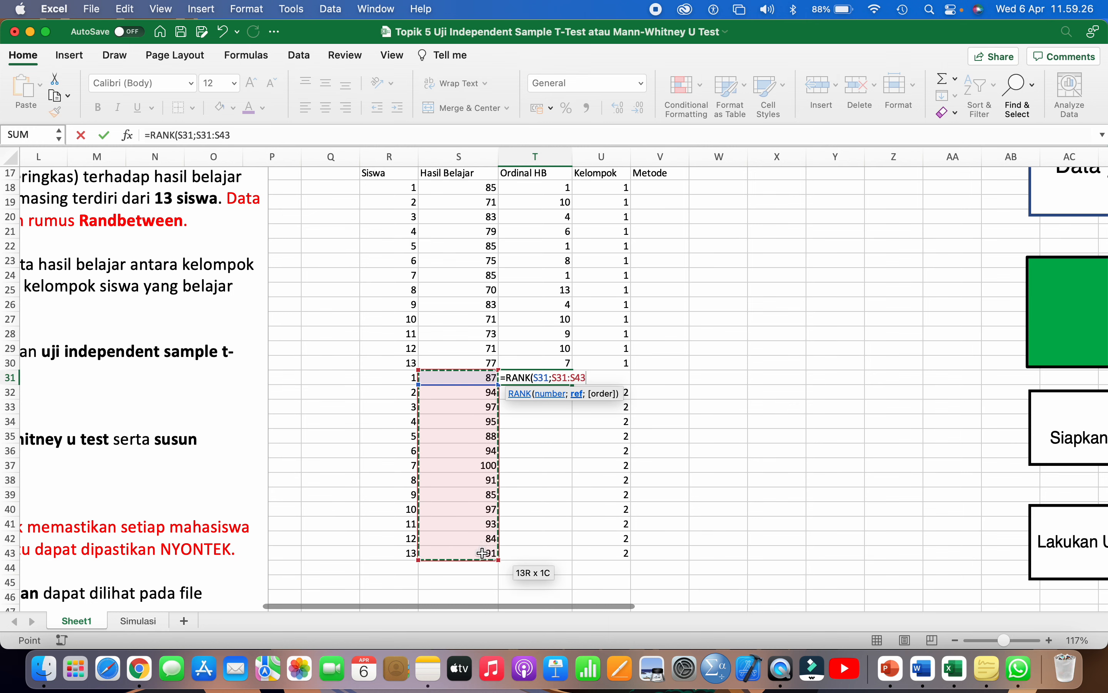
{"action": "type", "text": ")"}
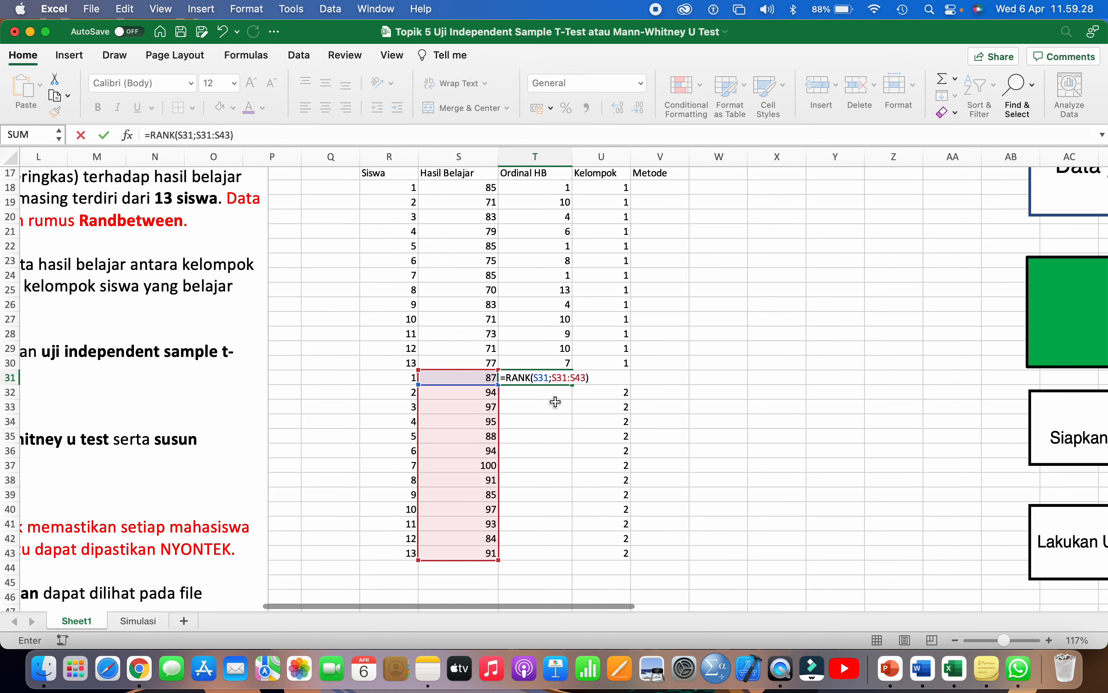
{"action": "left_click", "coordinate": [552, 377]}
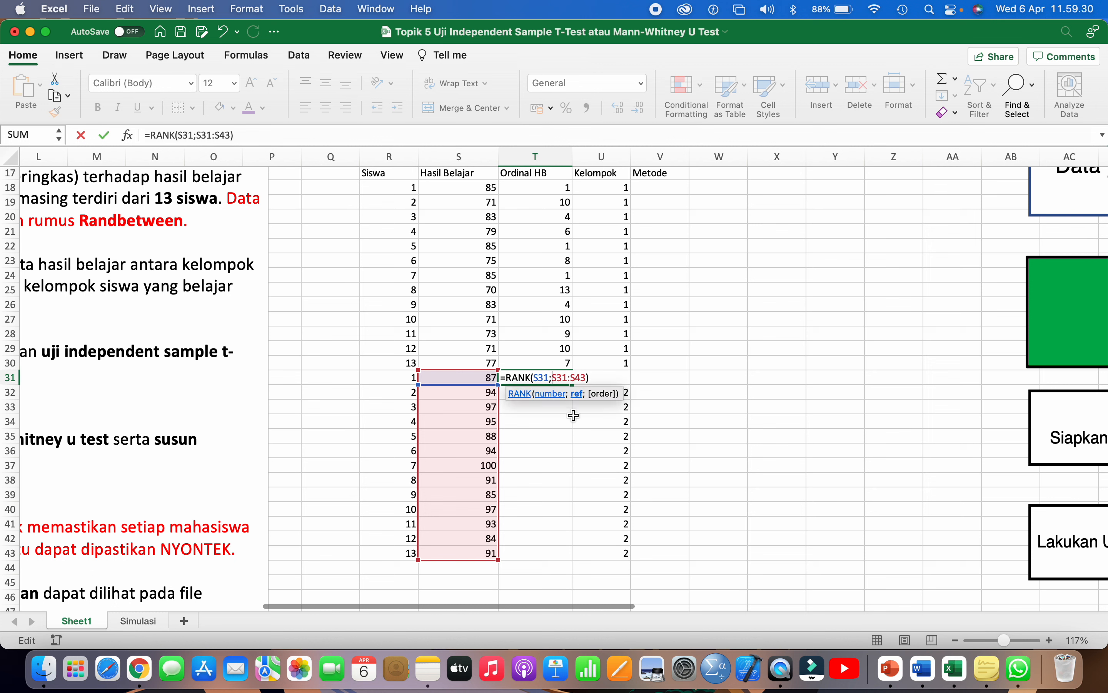
{"action": "type", "text": "$"}
{"action": "key", "text": "Right"}
{"action": "type", "text": "$"}
{"action": "type", "text": "$"}
{"action": "type", "text": "$"}
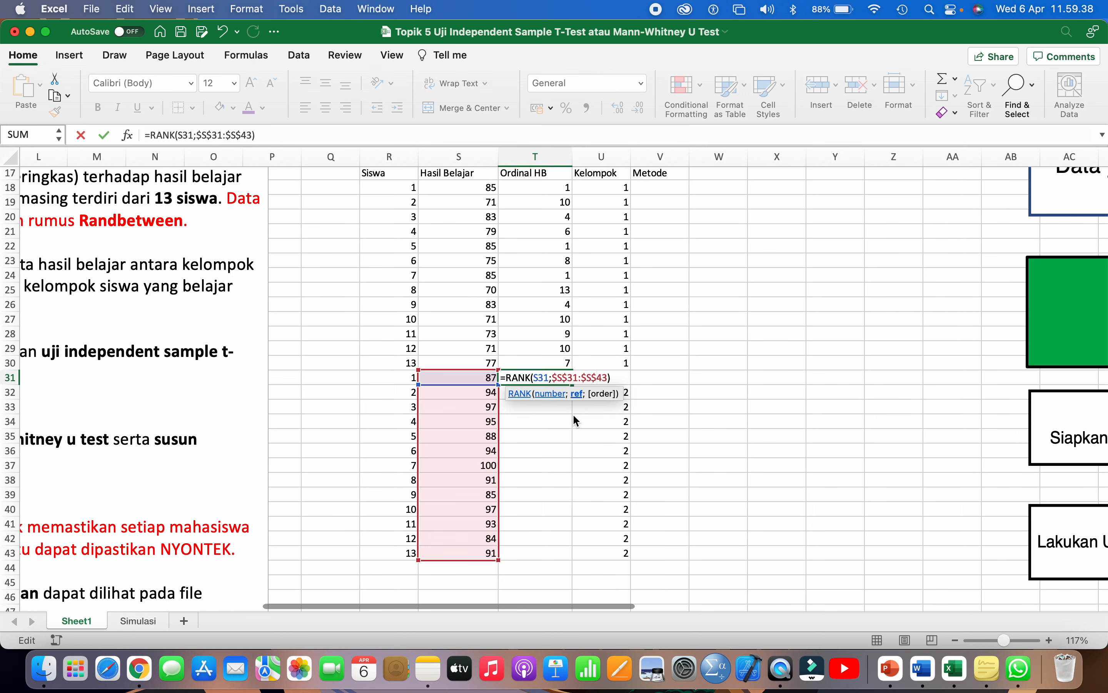
{"action": "key", "text": "Return"}
- Copy the T31 rank formula down to T43
{"action": "left_click", "coordinate": [545, 378]}
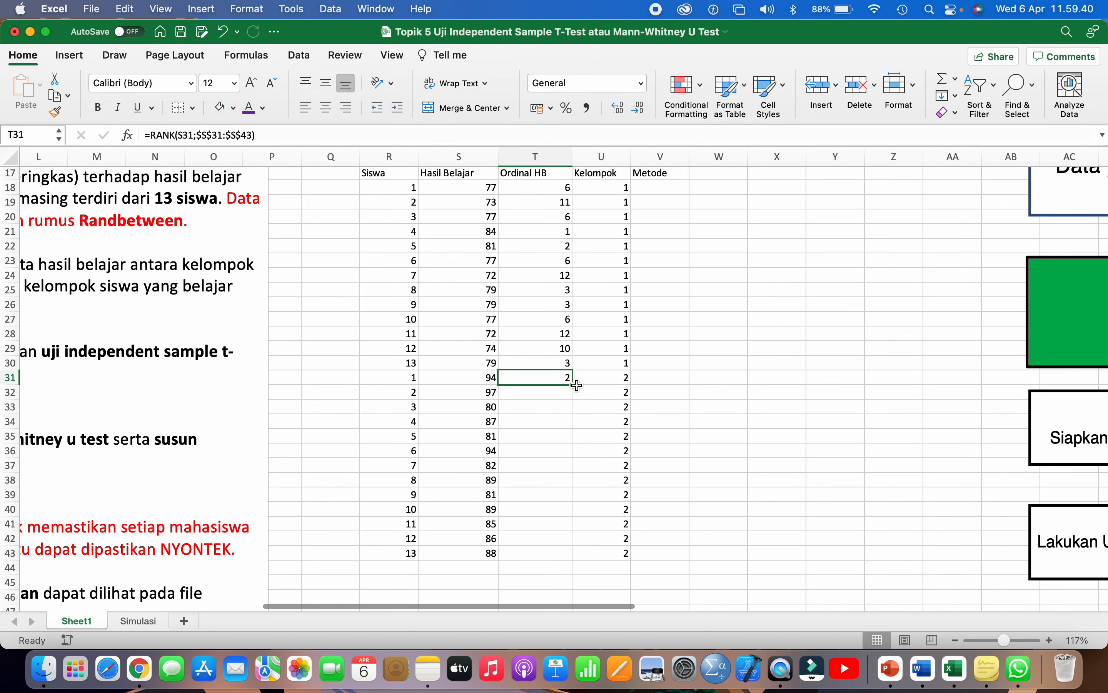
{"action": "left_click_drag", "start_coordinate": [573, 384], "coordinate": [561, 560]}
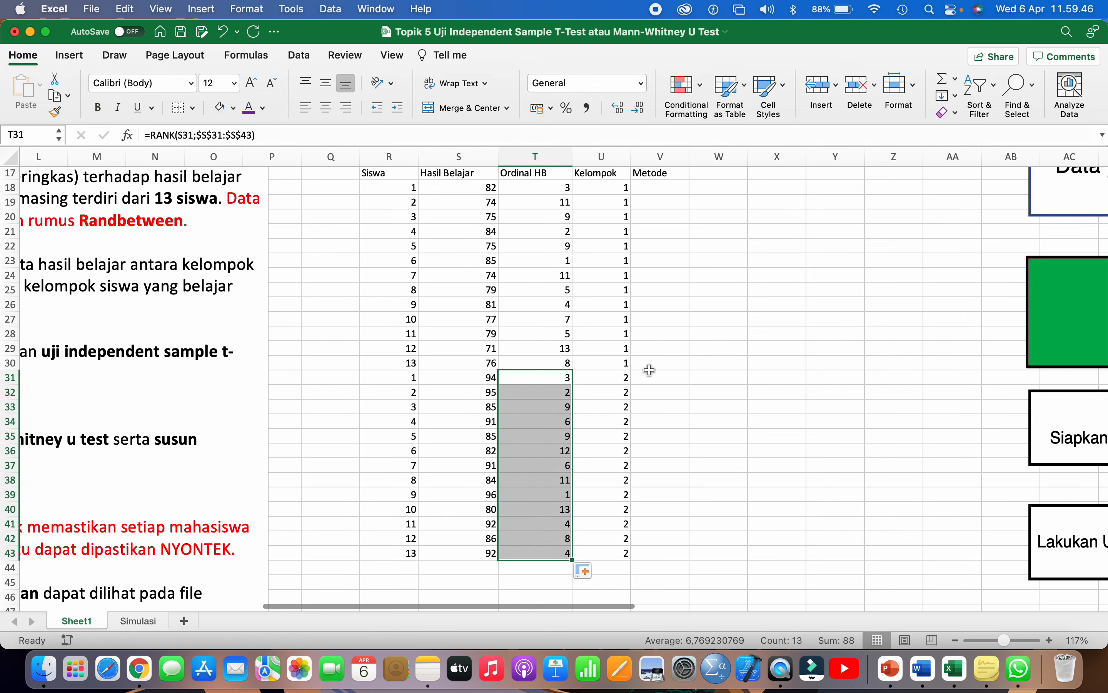
{"action": "scroll", "coordinate": [649, 371], "scroll_direction": "down", "scroll_amount": 2}
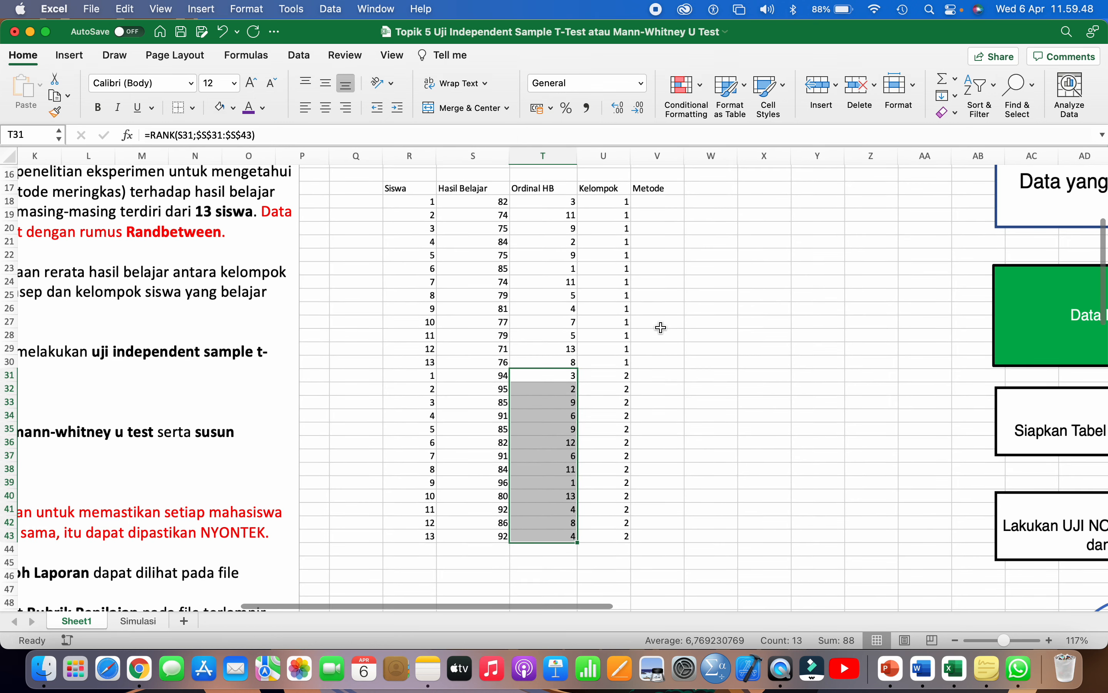
{"action": "scroll", "coordinate": [674, 289], "scroll_direction": "down", "scroll_amount": 2}
- Select V18 under the Metode heading
{"action": "left_click", "coordinate": [674, 286]}
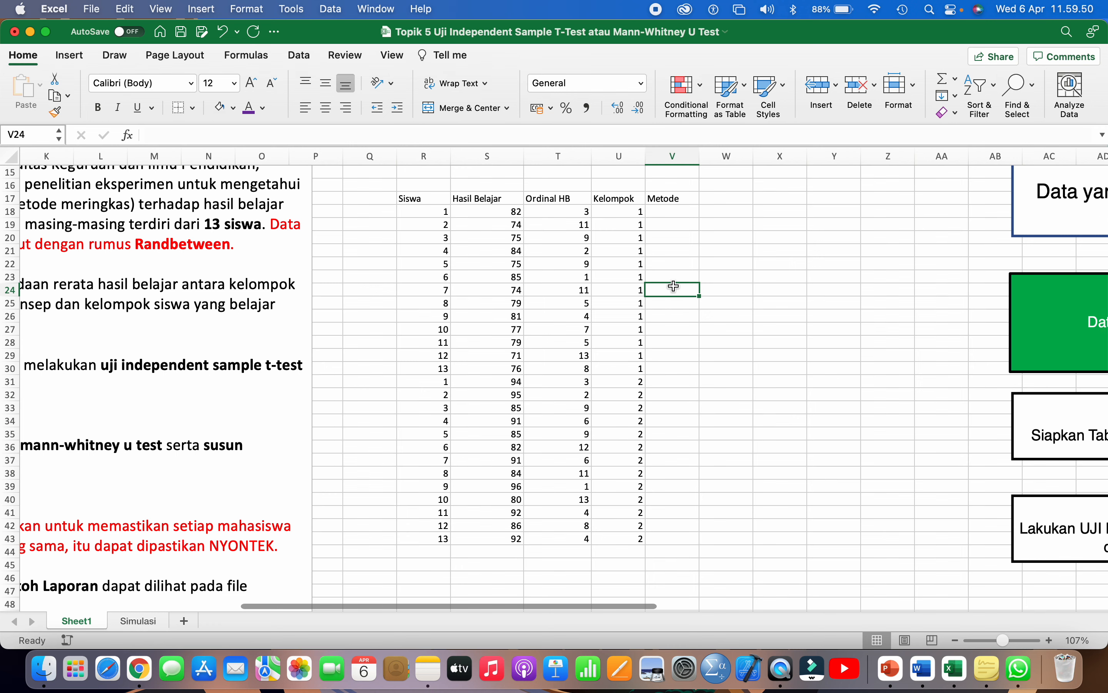
{"action": "left_click", "coordinate": [673, 211]}
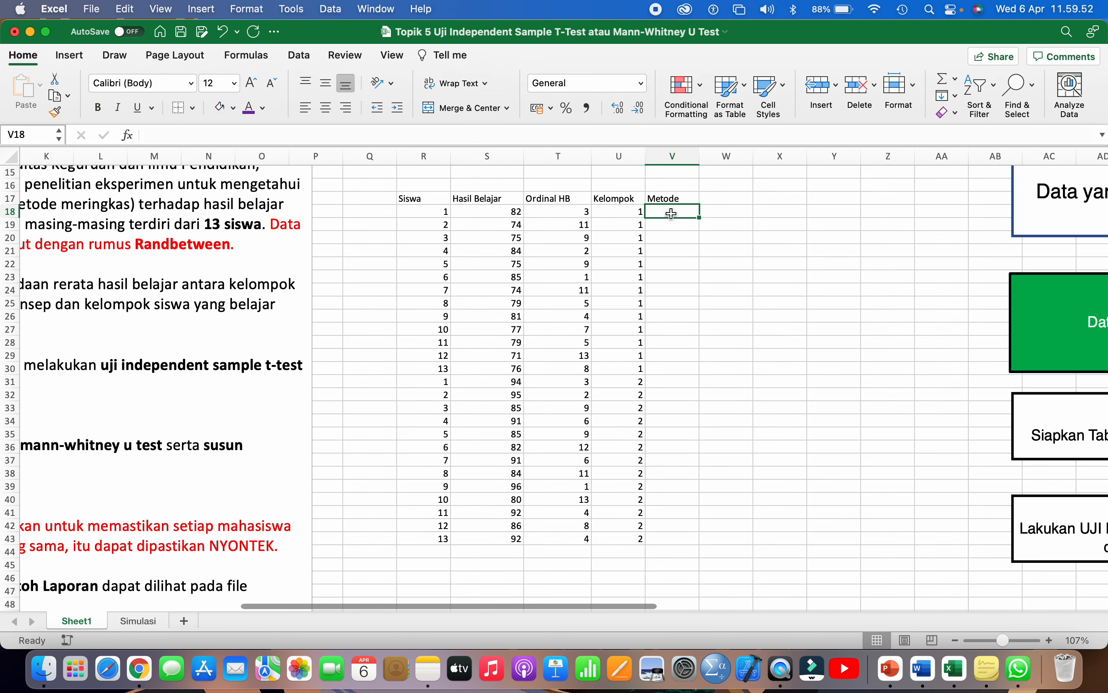
{"action": "scroll", "coordinate": [284, 285], "scroll_direction": "left", "scroll_amount": 6}
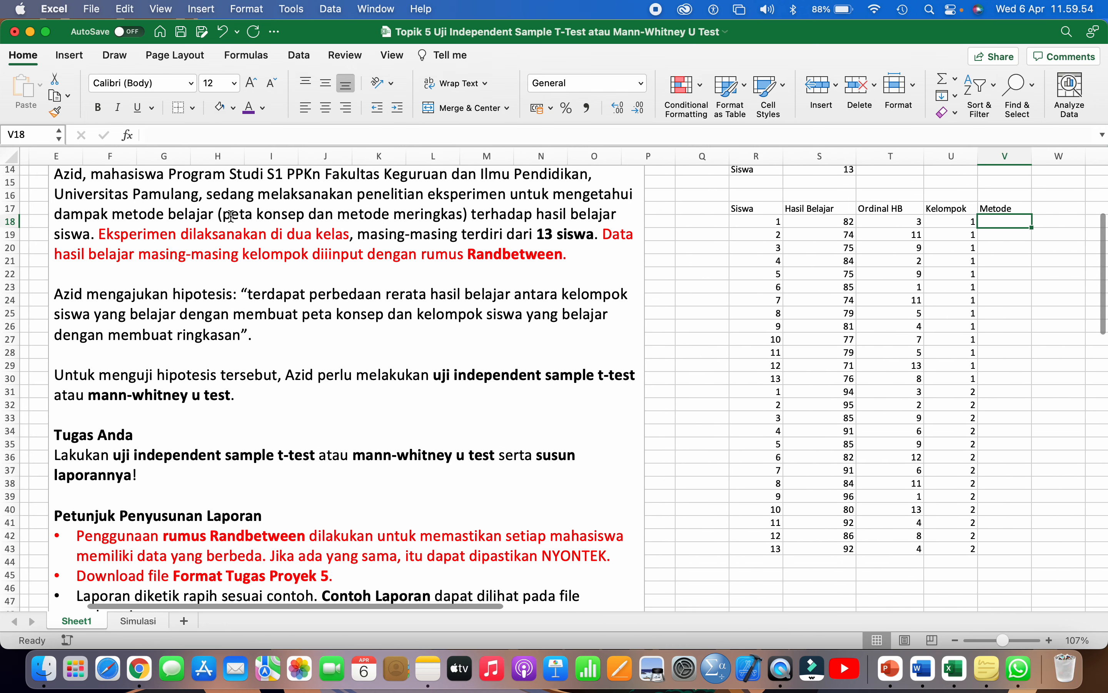
{"action": "left_click_drag", "start_coordinate": [225, 215], "coordinate": [386, 201]}
{"action": "scroll", "coordinate": [293, 215], "scroll_direction": "right", "scroll_amount": 3}
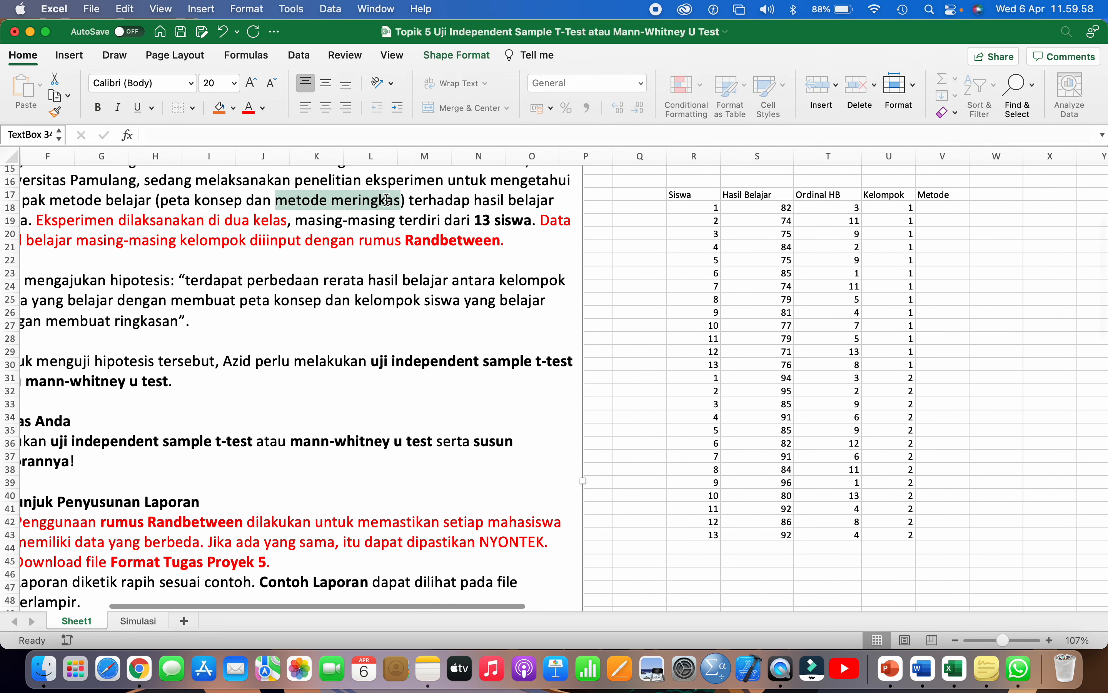
{"action": "scroll", "coordinate": [508, 255], "scroll_direction": "right", "scroll_amount": 3}
{"action": "scroll", "coordinate": [509, 255], "scroll_direction": "up", "scroll_amount": 1}
{"action": "scroll", "coordinate": [509, 255], "scroll_direction": "right", "scroll_amount": 2}
{"action": "scroll", "coordinate": [508, 255], "scroll_direction": "up", "scroll_amount": 1}
- Enter Peta Konsep in V18 and fill it down to V30
{"action": "left_click", "coordinate": [752, 265]}
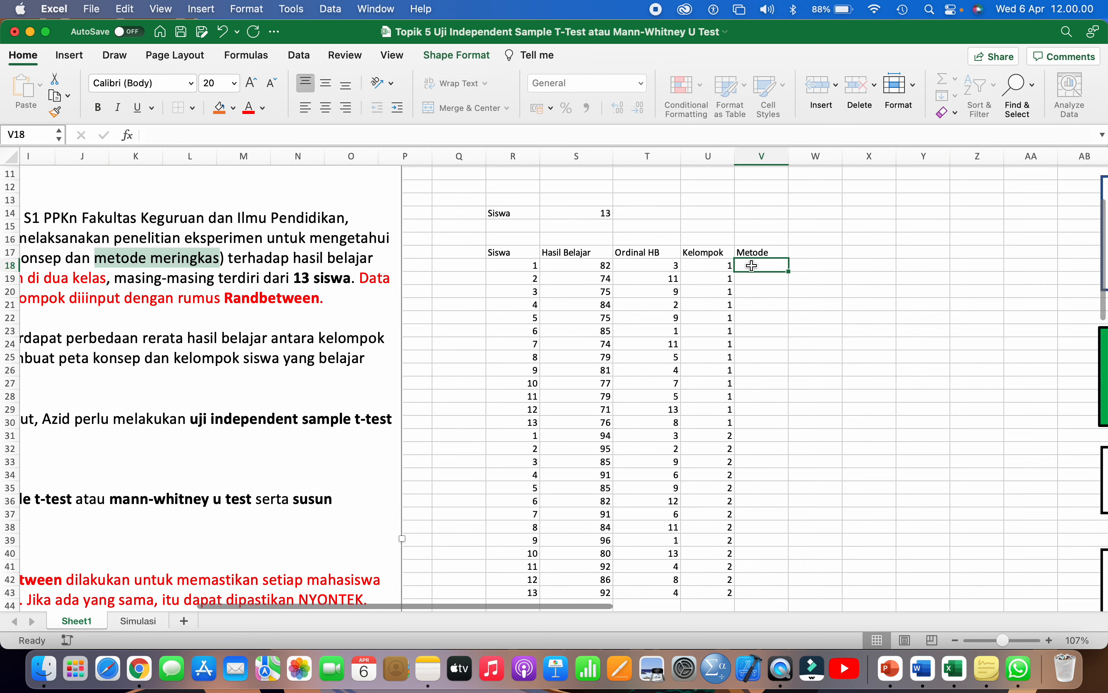
{"action": "type", "text": "PE"}
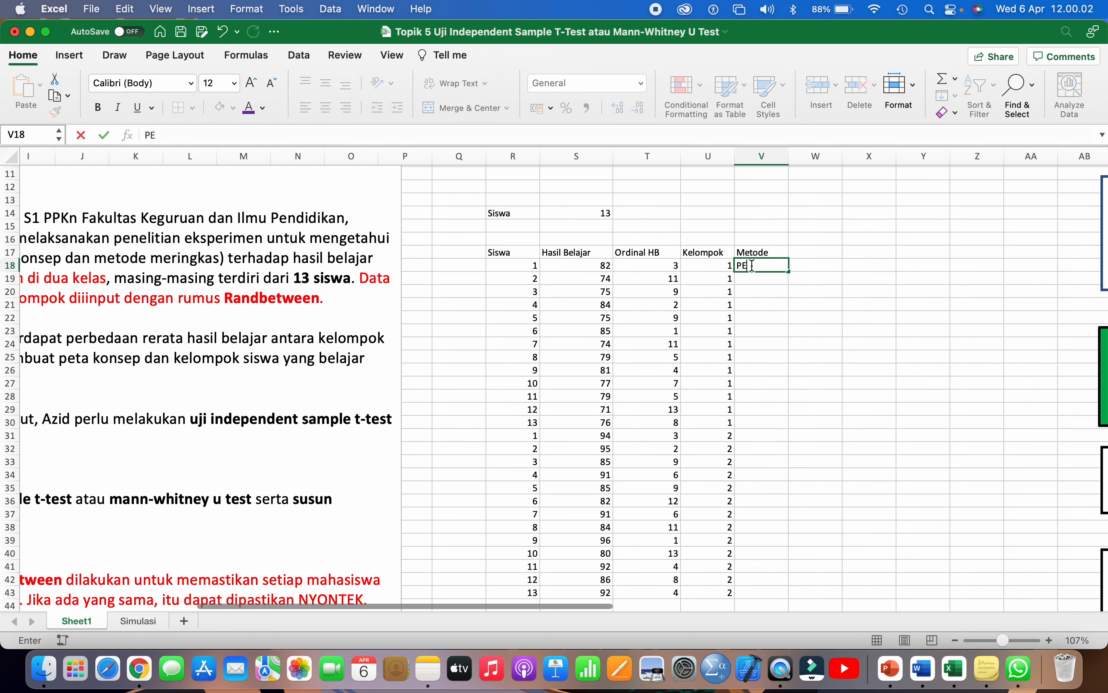
{"action": "type", "text": "ta Konsep"}
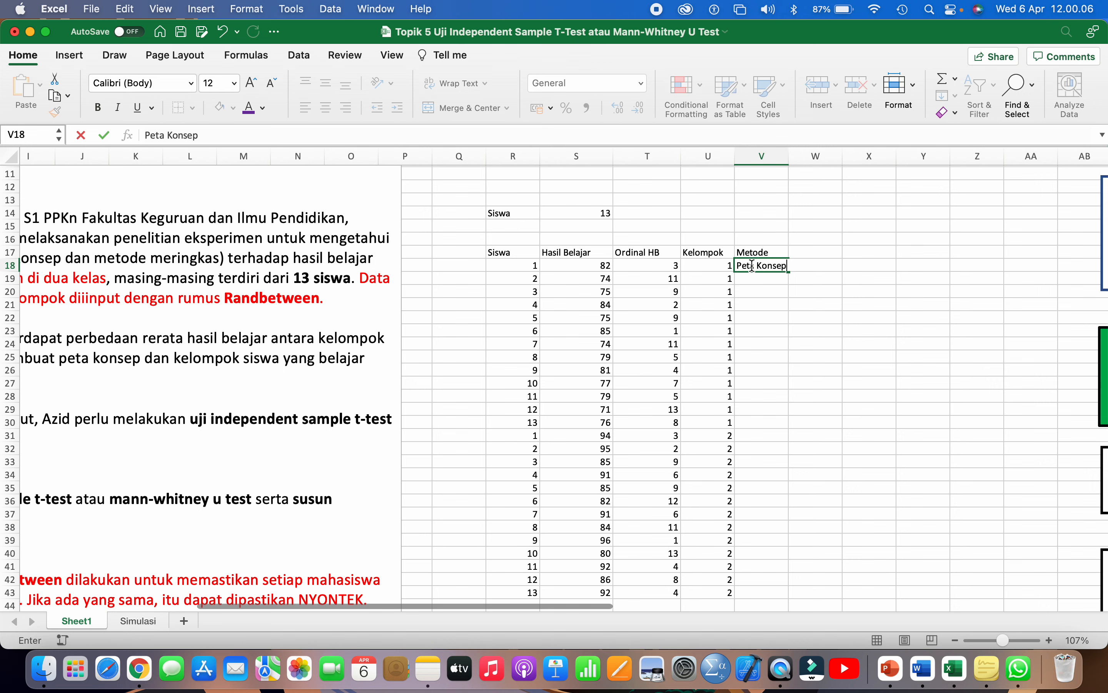
{"action": "key", "text": "Return"}
{"action": "left_click", "coordinate": [764, 264]}
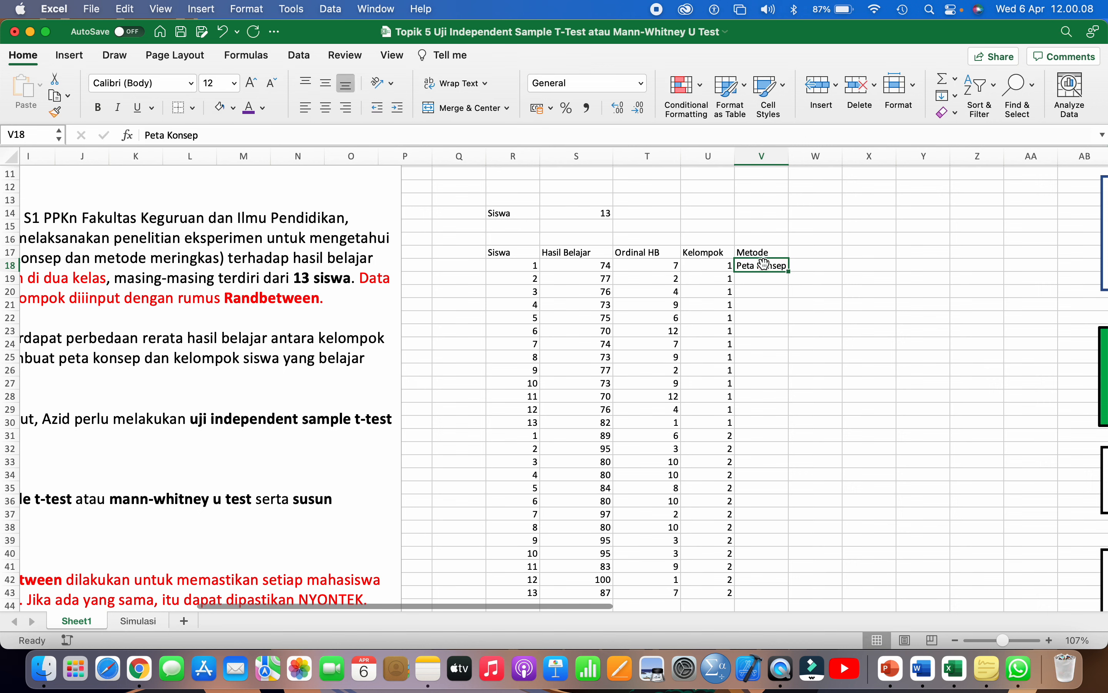
{"action": "left_click_drag", "start_coordinate": [790, 273], "coordinate": [788, 428]}
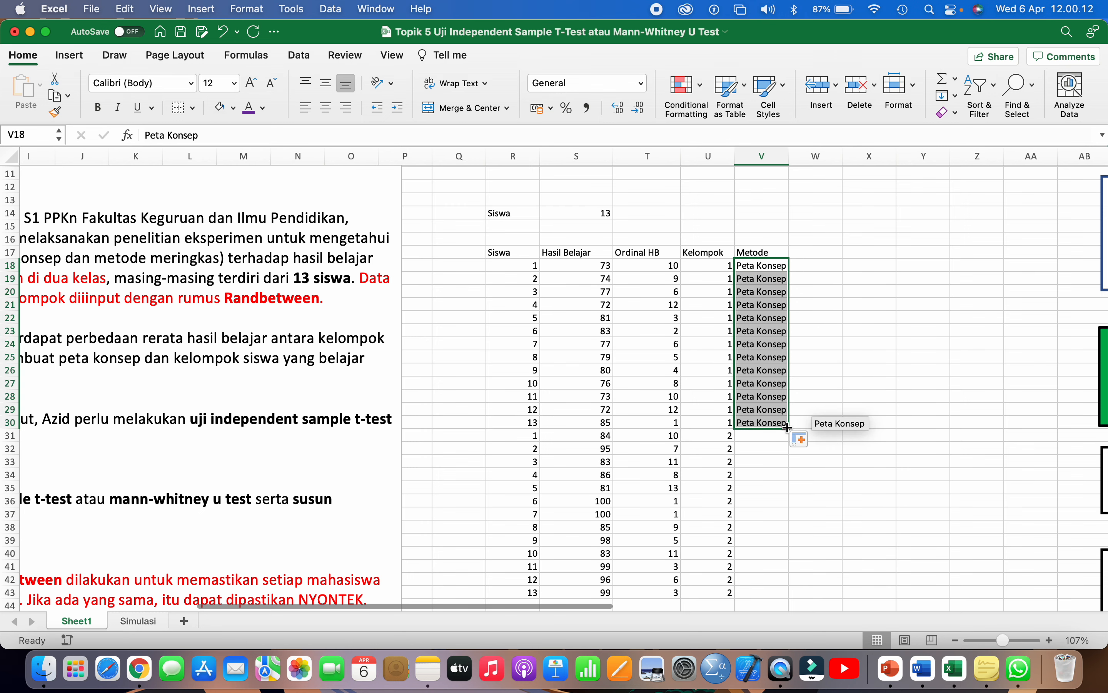
{"action": "scroll", "coordinate": [774, 413], "scroll_direction": "down", "scroll_amount": 4}
- Enter Meringkas in V31 and fill it down to V43
{"action": "left_click", "coordinate": [741, 349]}
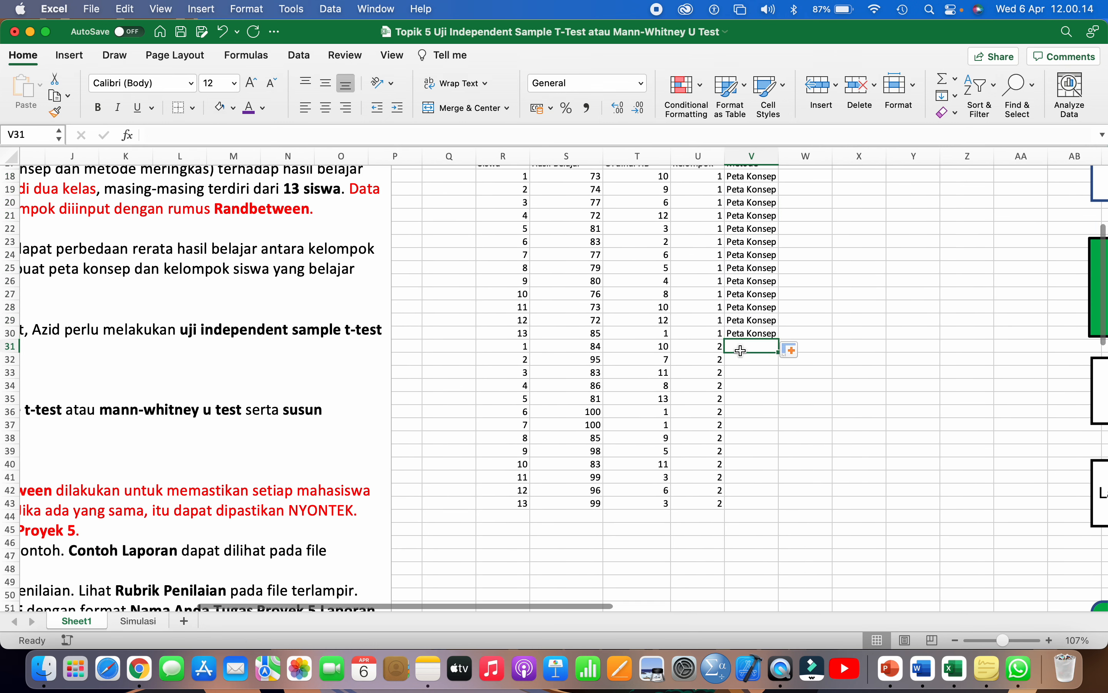
{"action": "type", "text": "Meringkas"}
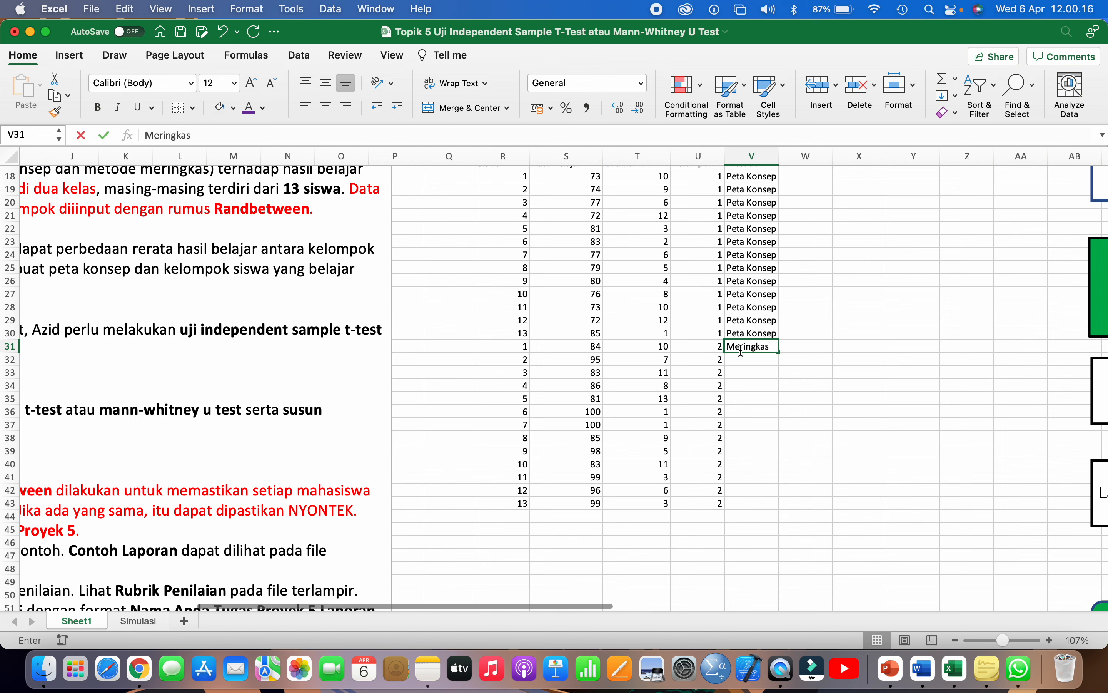
{"action": "key", "text": "Return"}
{"action": "left_click", "coordinate": [756, 347]}
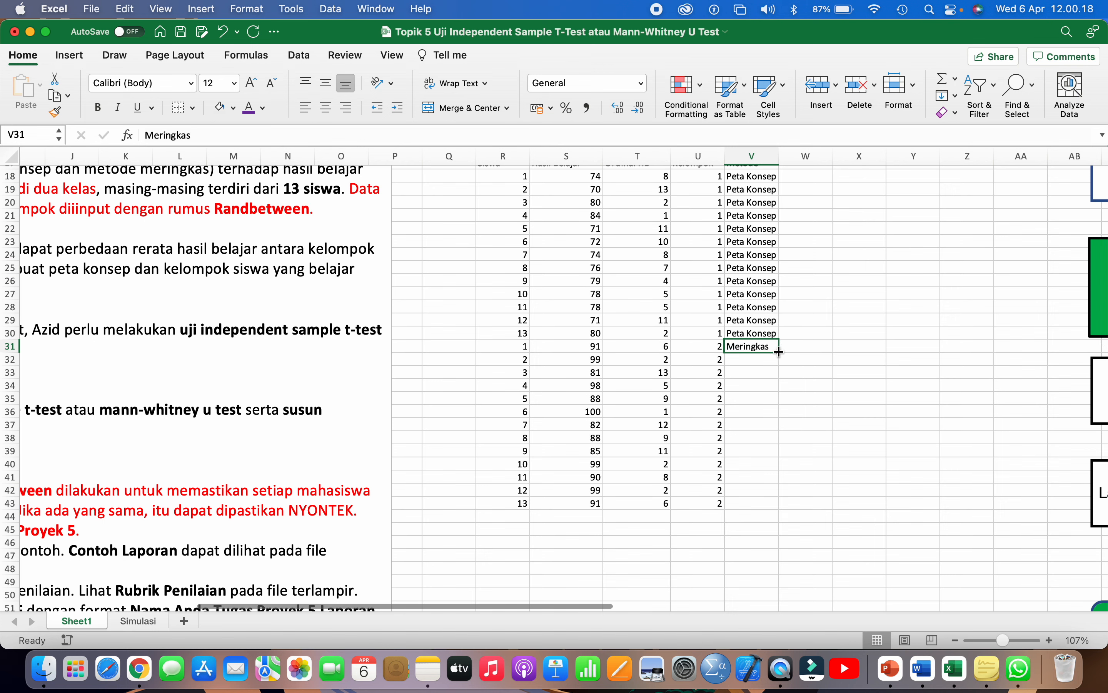
{"action": "left_click_drag", "start_coordinate": [786, 355], "coordinate": [773, 513]}
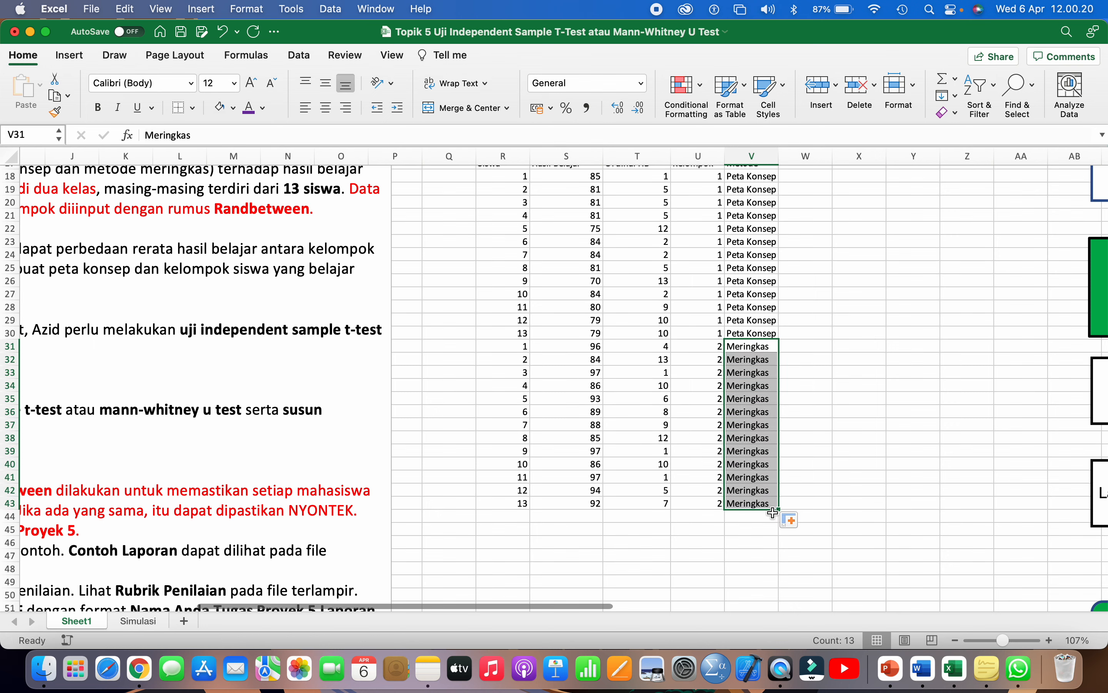
{"action": "scroll", "coordinate": [773, 512], "scroll_direction": "up", "scroll_amount": 1}
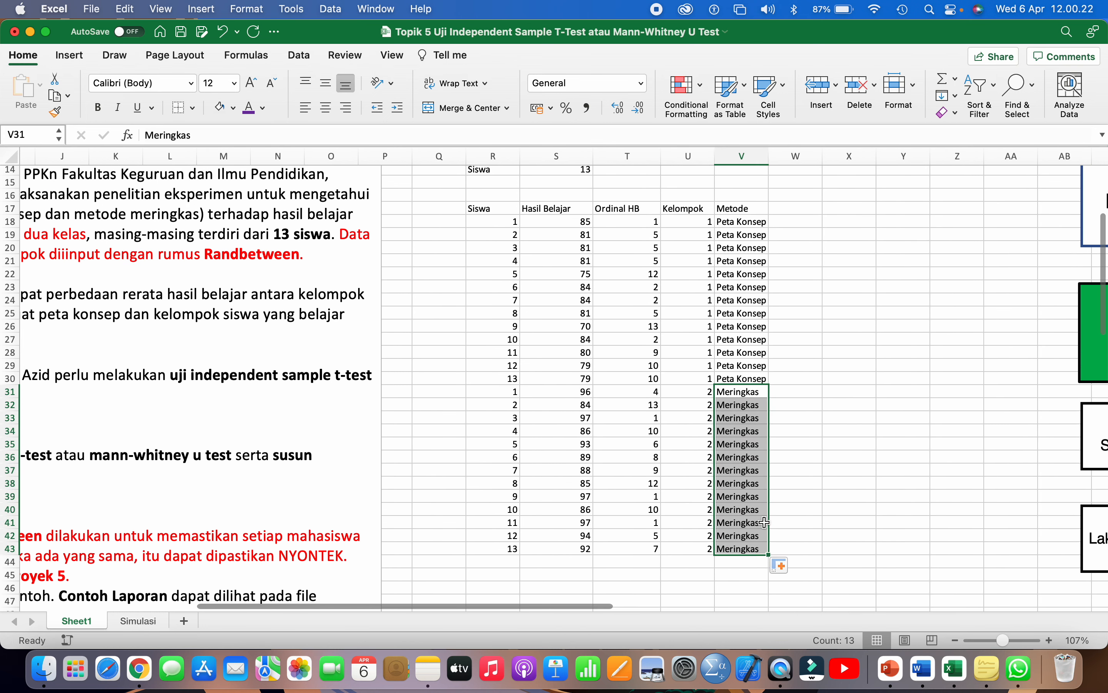
{"action": "left_click_drag", "start_coordinate": [555, 222], "coordinate": [566, 425]}
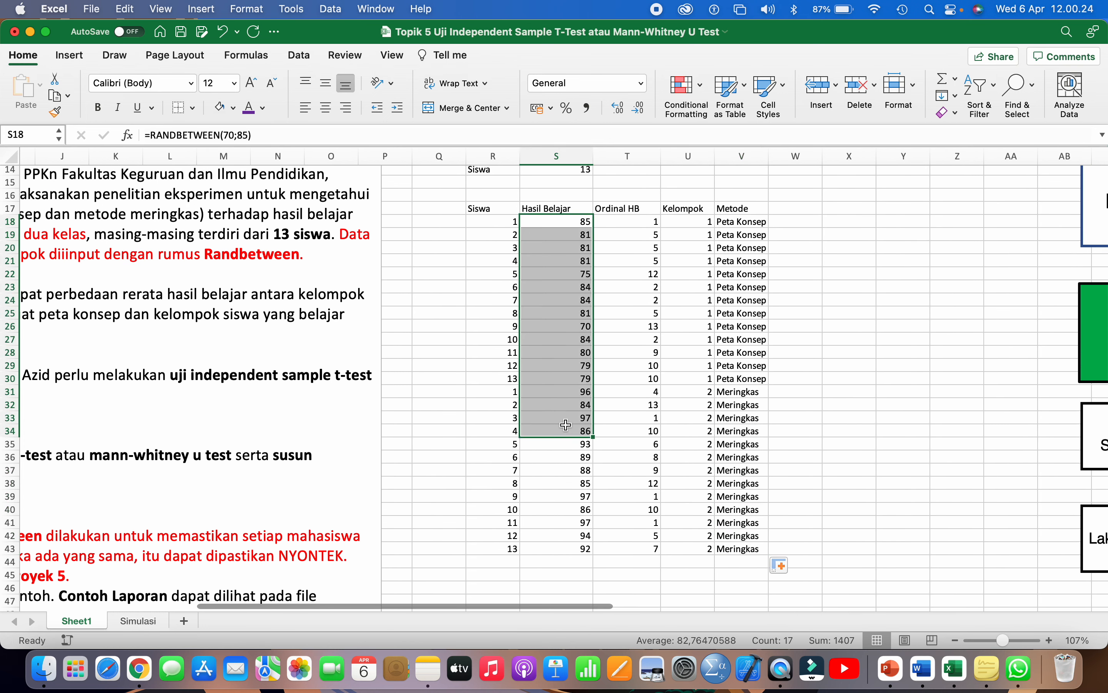
- Recalculate the random scores twice with F9, then select the table from the Siswa header
{"action": "key", "text": "F9"}
{"action": "key", "text": "F9"}
{"action": "key", "text": "F9"}
{"action": "key", "text": "F9"}
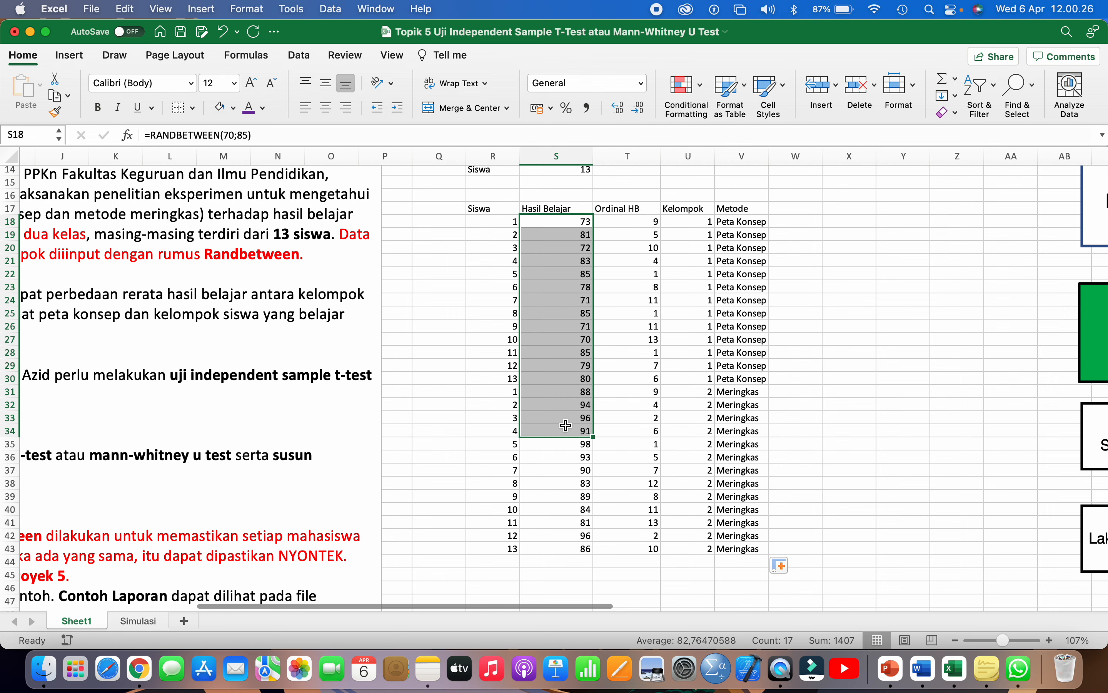
{"action": "key", "text": "F9"}
{"action": "key", "text": "F9"}
{"action": "key", "text": "F9"}
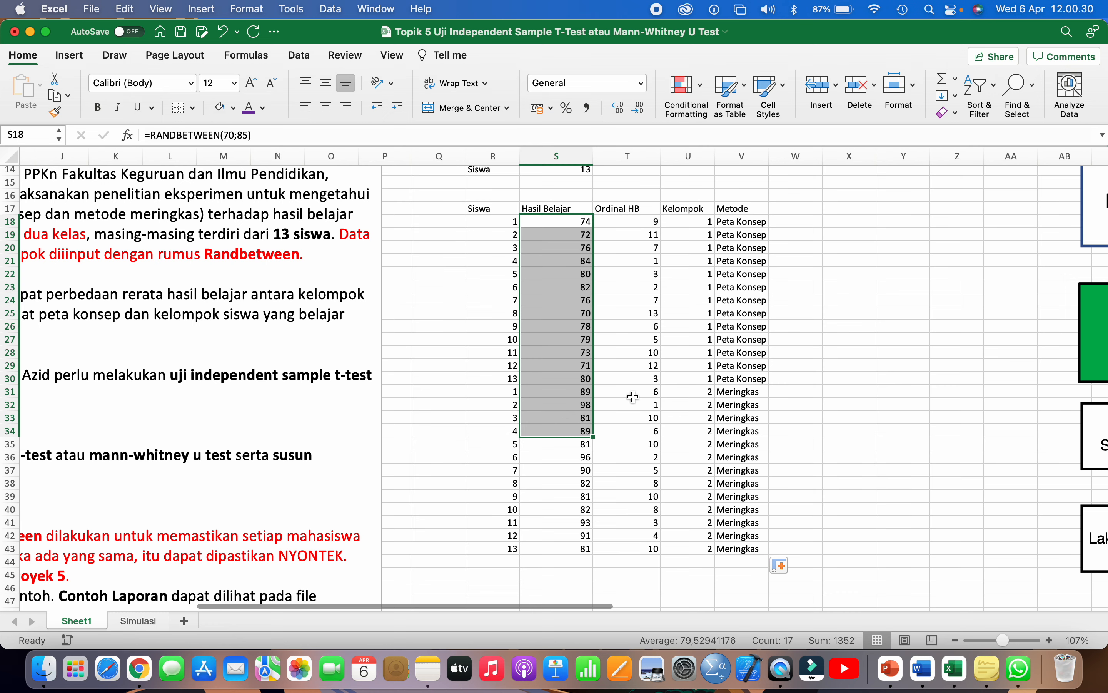
{"action": "left_click", "coordinate": [633, 396]}
{"action": "scroll", "coordinate": [634, 397], "scroll_direction": "down", "scroll_amount": 2}
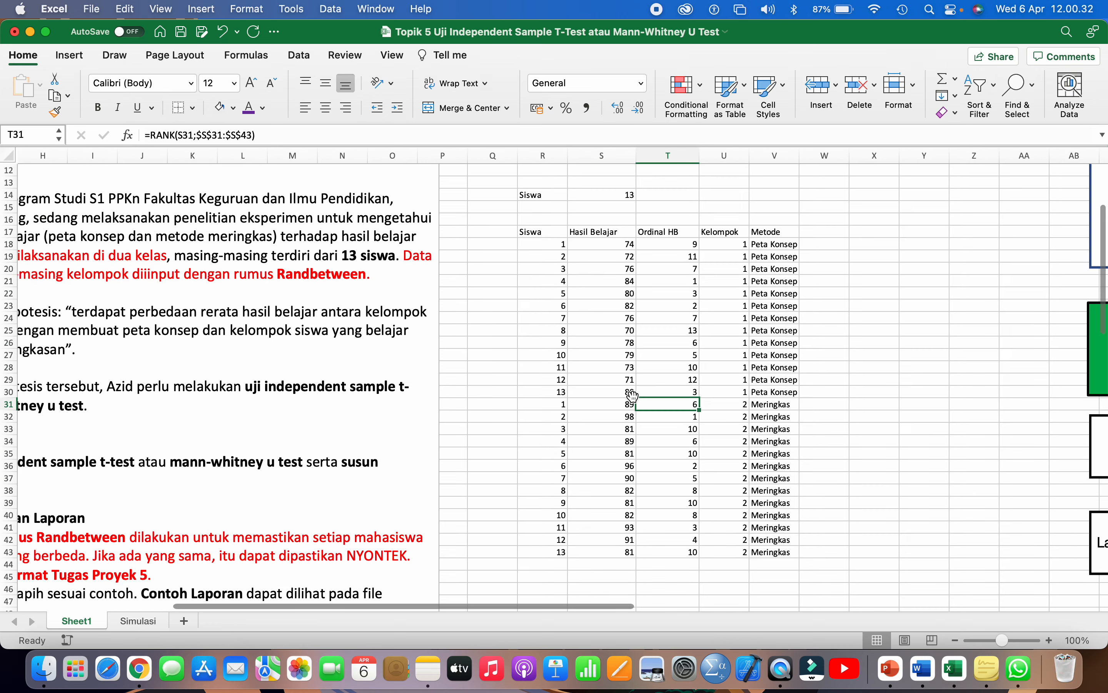
{"action": "scroll", "coordinate": [634, 397], "scroll_direction": "down", "scroll_amount": 3}
{"action": "scroll", "coordinate": [634, 397], "scroll_direction": "right", "scroll_amount": 2}
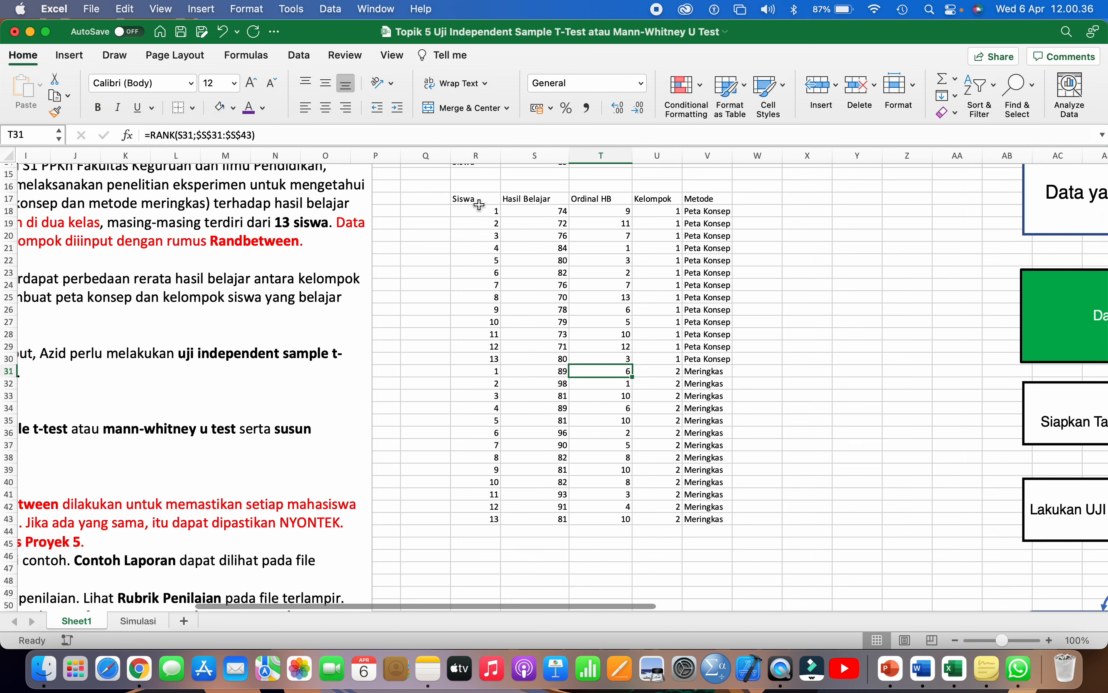
{"action": "left_click_drag", "start_coordinate": [475, 201], "coordinate": [694, 513]}
- Copy the student table and paste it back over itself as values only
{"action": "left_click", "coordinate": [124, 9]}
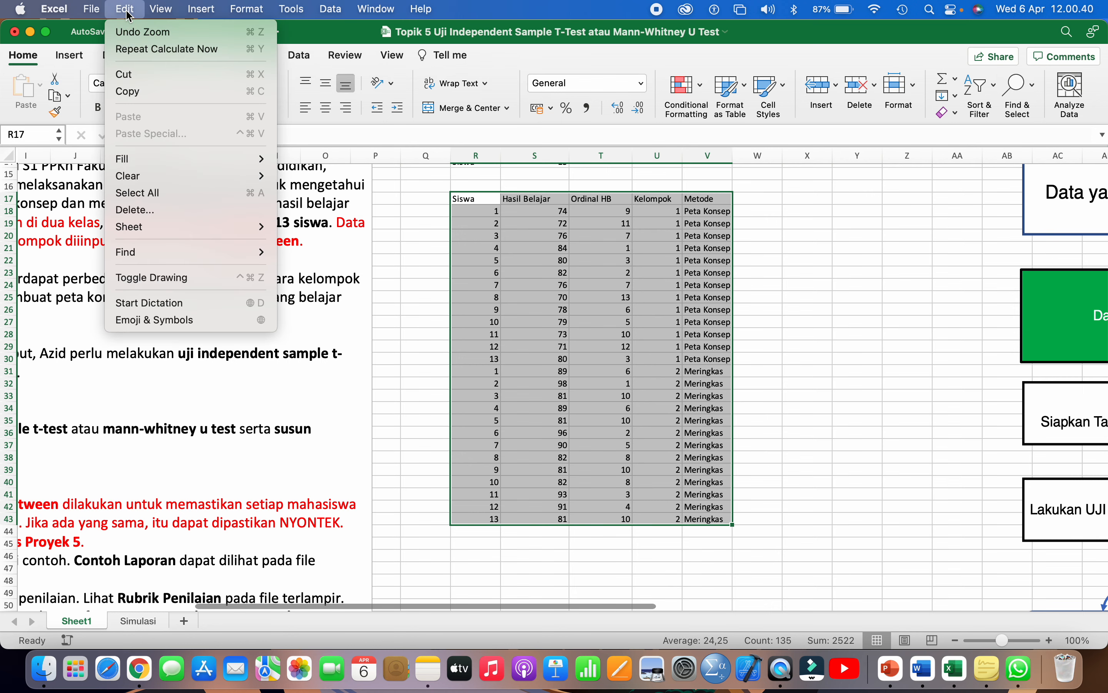
{"action": "left_click", "coordinate": [147, 91]}
{"action": "left_click", "coordinate": [124, 10]}
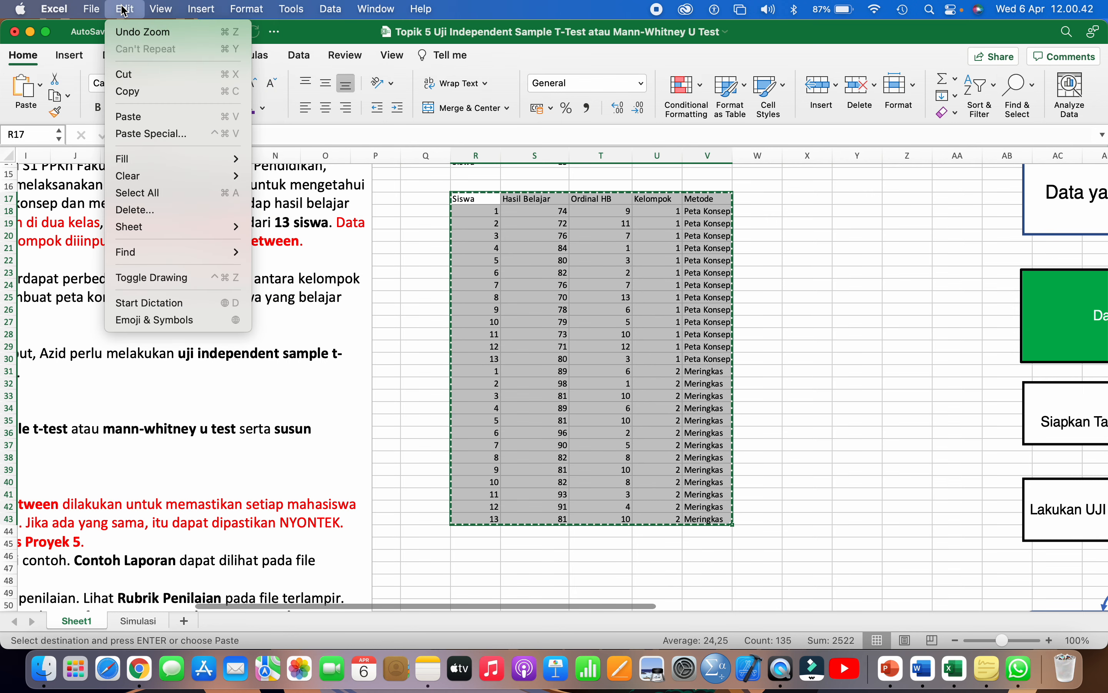
{"action": "left_click", "coordinate": [169, 134]}
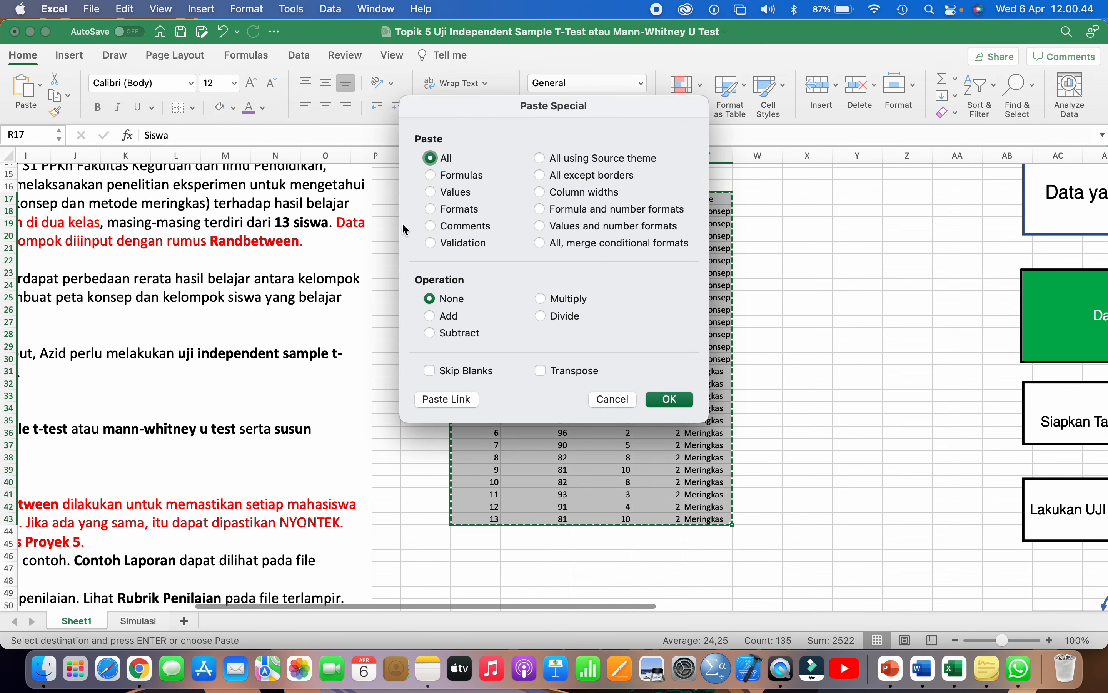
{"action": "left_click", "coordinate": [451, 197]}
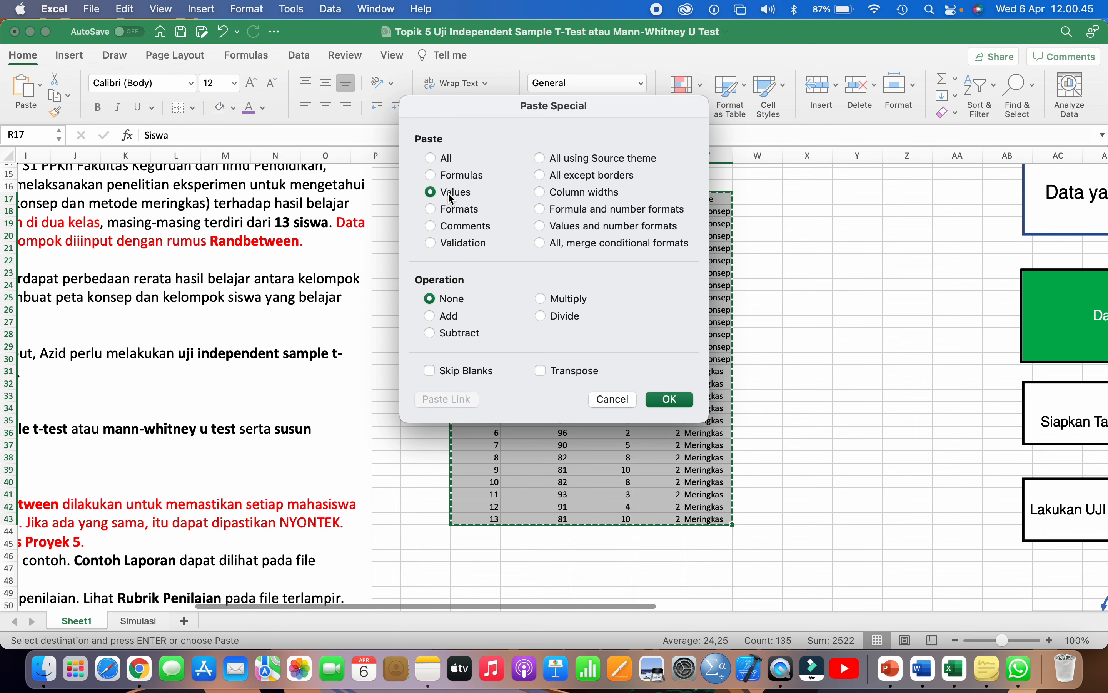
{"action": "left_click", "coordinate": [667, 400]}
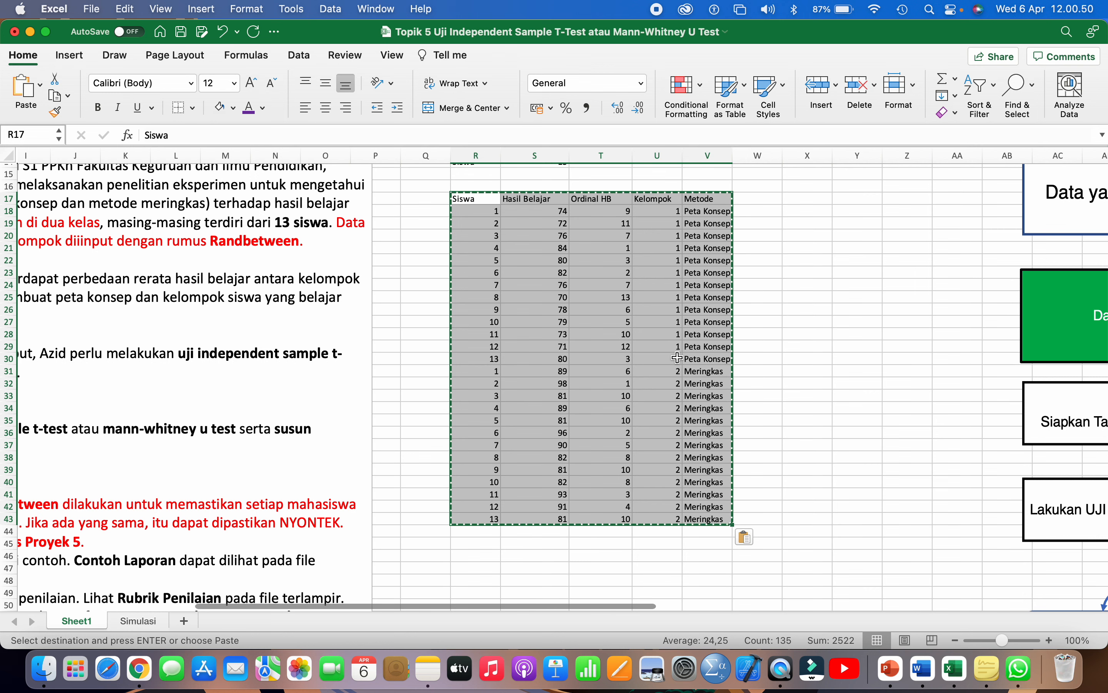
- Centre the table entries horizontally and vertically, then select the whole table from the Siswa header
{"action": "left_click", "coordinate": [326, 109]}
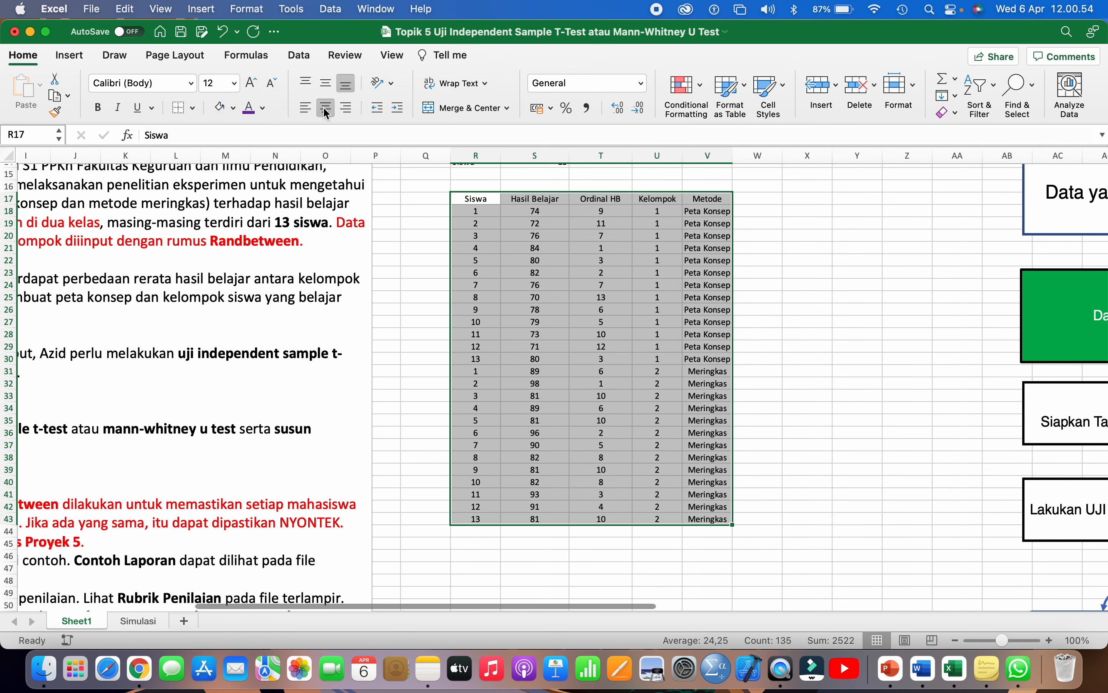
{"action": "left_click", "coordinate": [330, 85]}
{"action": "left_click", "coordinate": [550, 294]}
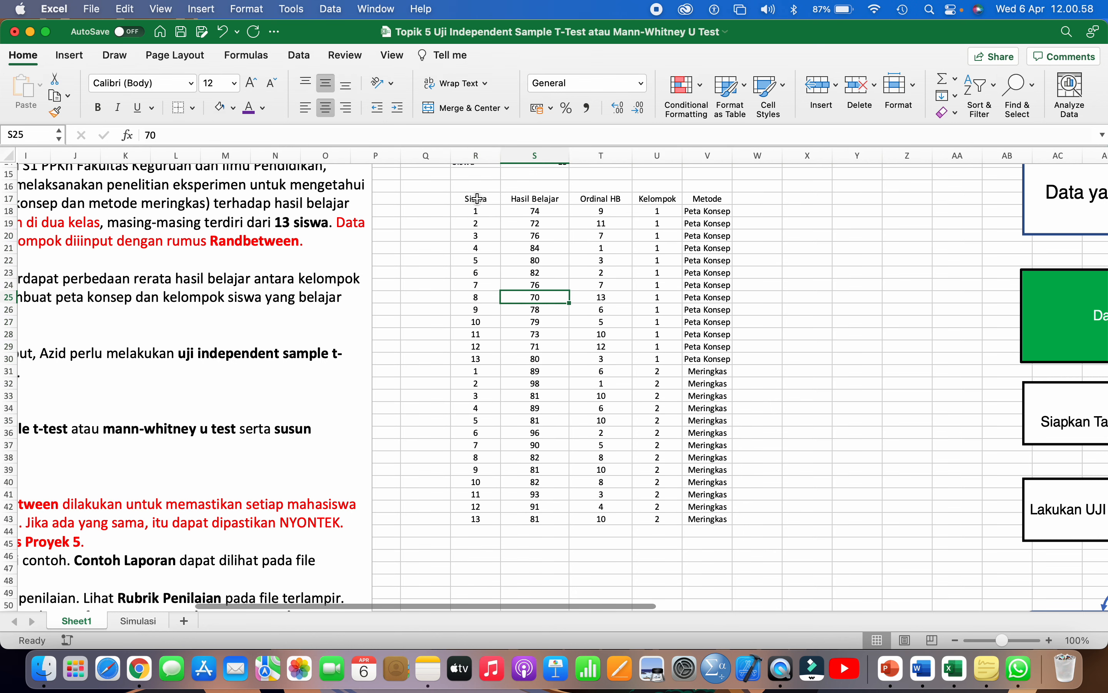
{"action": "mouse_move", "coordinate": [477, 198]}
{"action": "left_mouse_down"}
{"action": "mouse_move", "coordinate": [641, 346]}
{"action": "mouse_move", "coordinate": [694, 498]}
{"action": "left_mouse_up"}
{"action": "key", "text": "shift+Down"}
{"action": "key", "text": "shift+Down"}
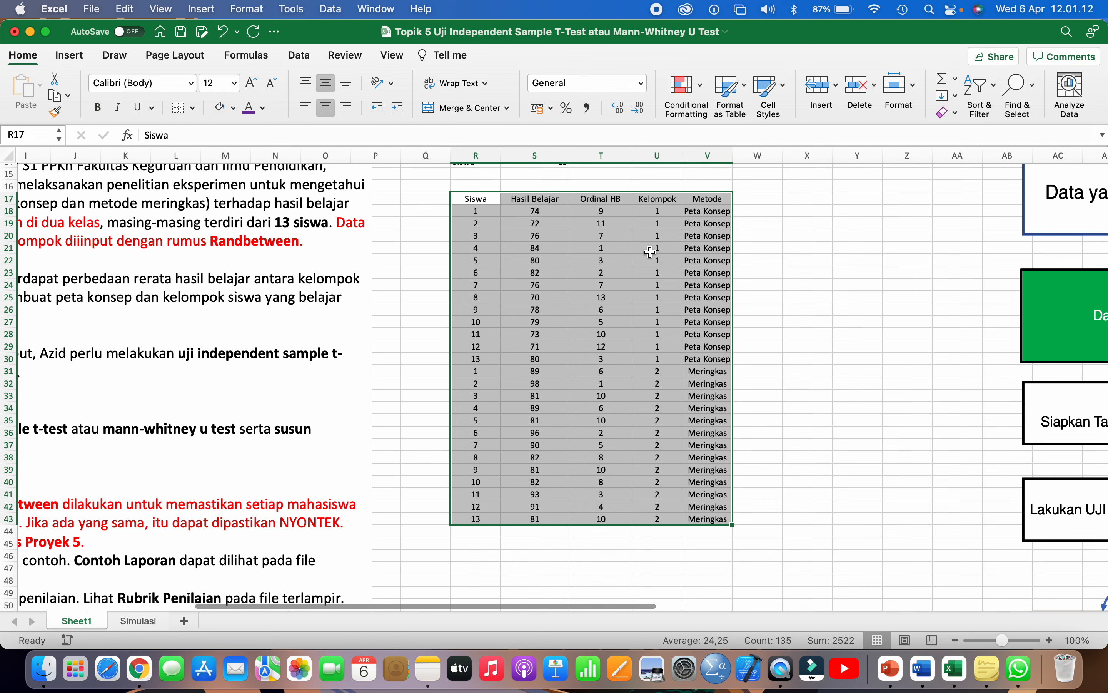
- Give the table thin solid top, inside-horizontal and bottom borders
{"action": "right_click", "coordinate": [611, 242]}
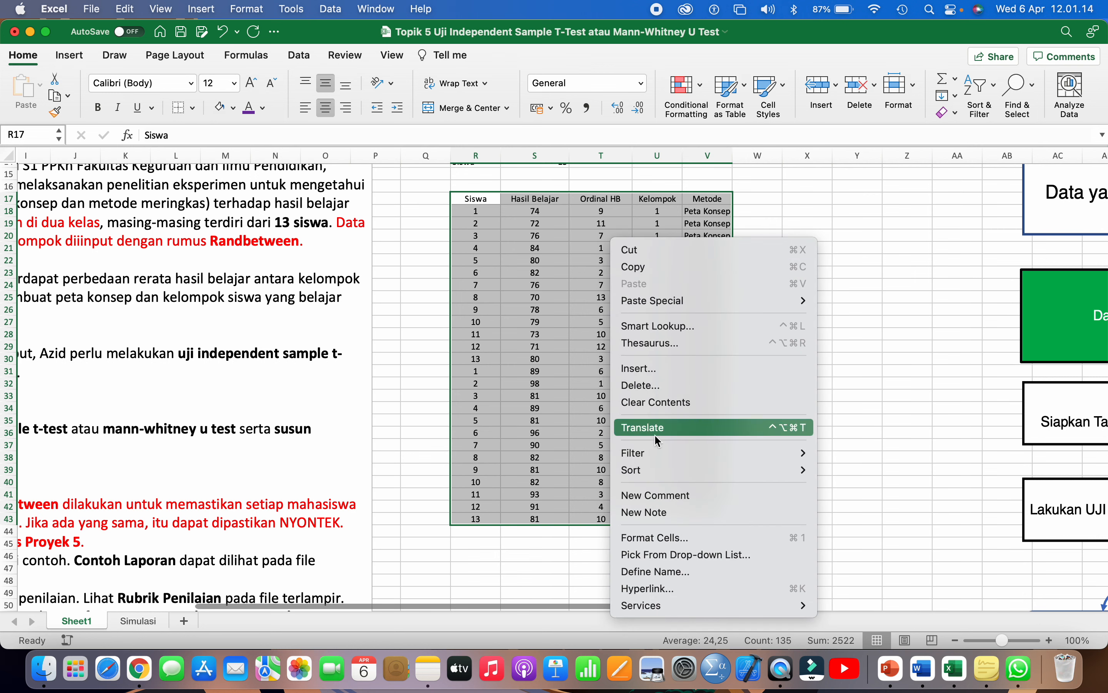
{"action": "left_click", "coordinate": [661, 538]}
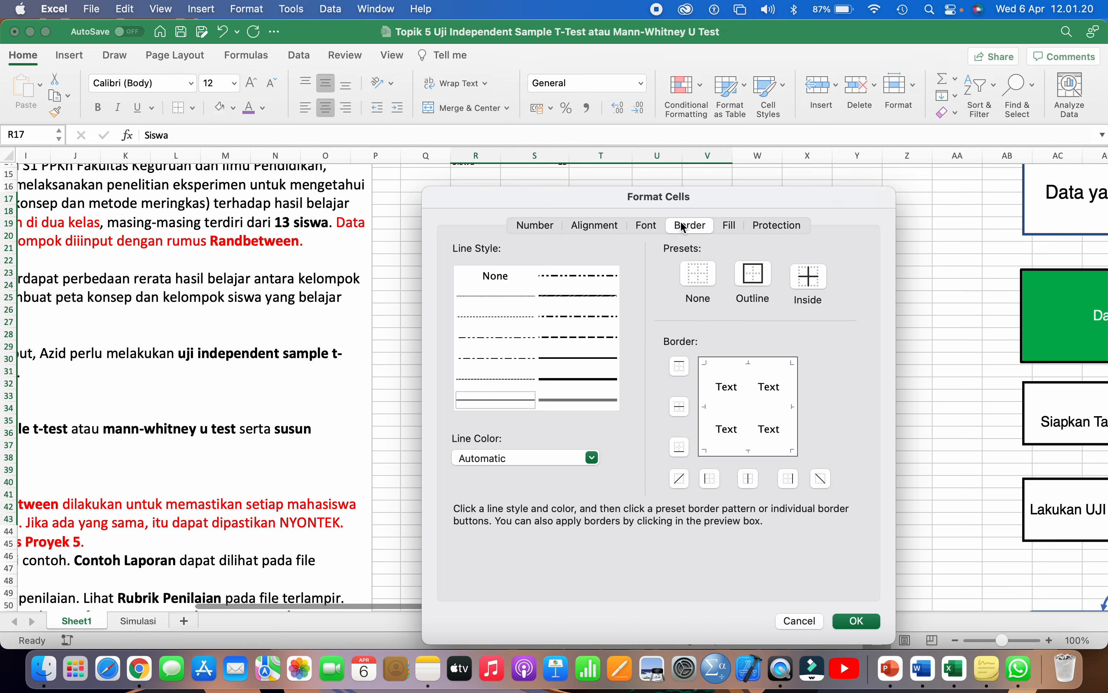
{"action": "left_click", "coordinate": [498, 243]}
{"action": "left_click", "coordinate": [492, 401]}
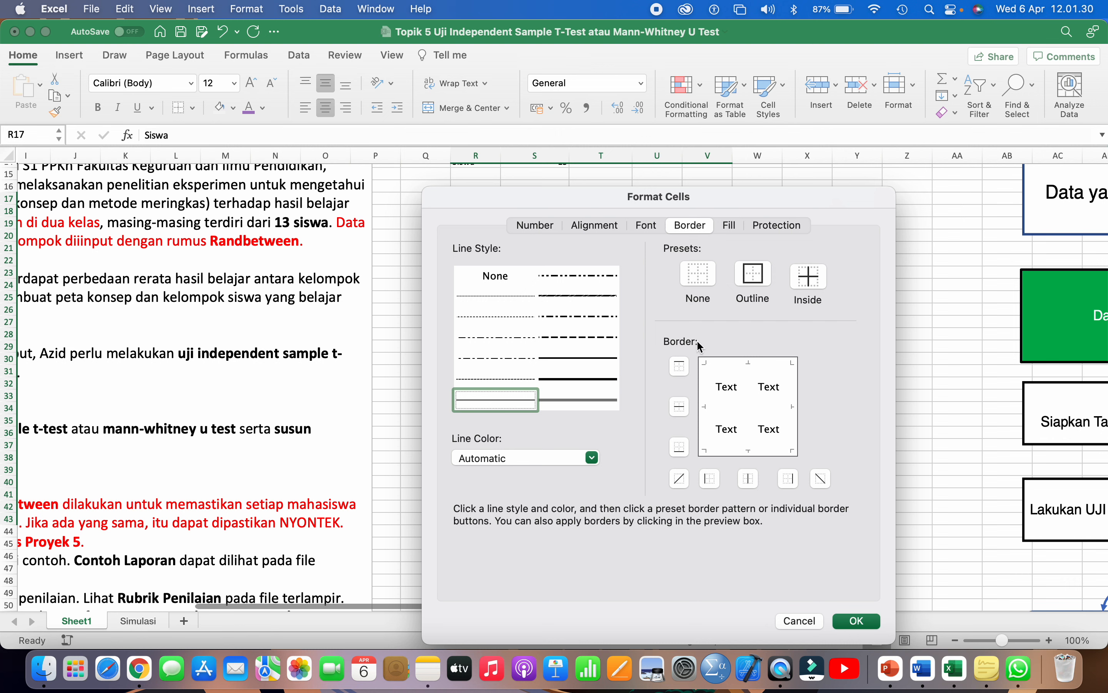
{"action": "left_click", "coordinate": [727, 368]}
{"action": "left_click", "coordinate": [719, 407]}
{"action": "left_click", "coordinate": [715, 449]}
{"action": "left_click", "coordinate": [848, 621]}
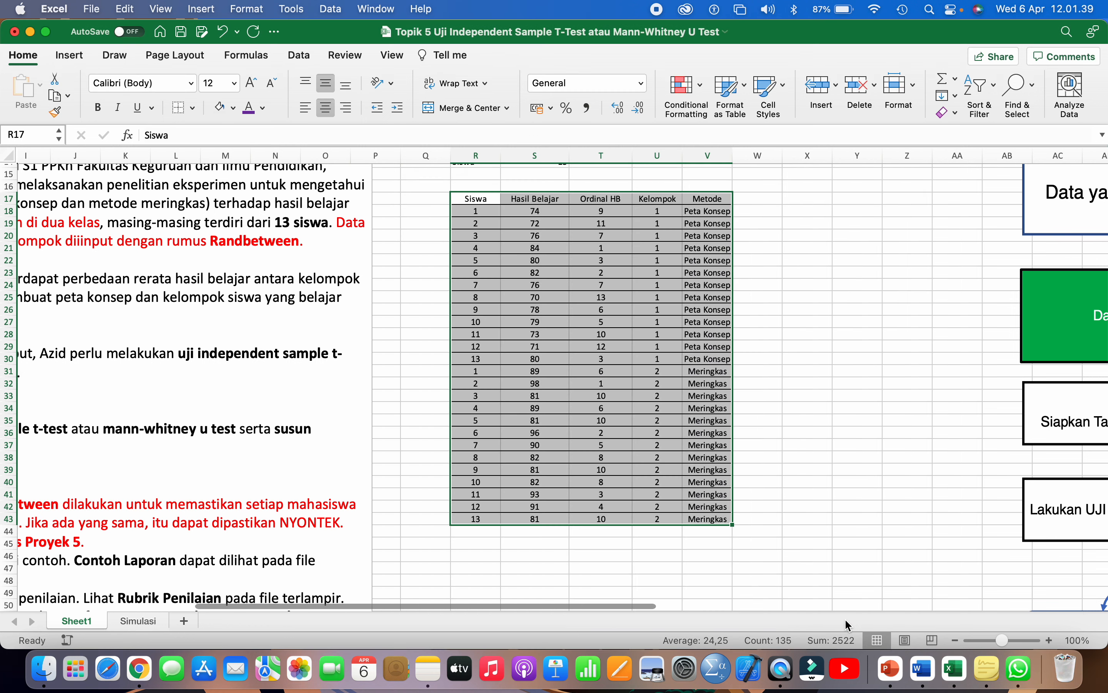
- Bold the Siswa-to-Metode header row and widen column V to fit Peta Konsep
{"action": "left_click", "coordinate": [802, 347]}
{"action": "left_click_drag", "start_coordinate": [472, 199], "coordinate": [708, 199]}
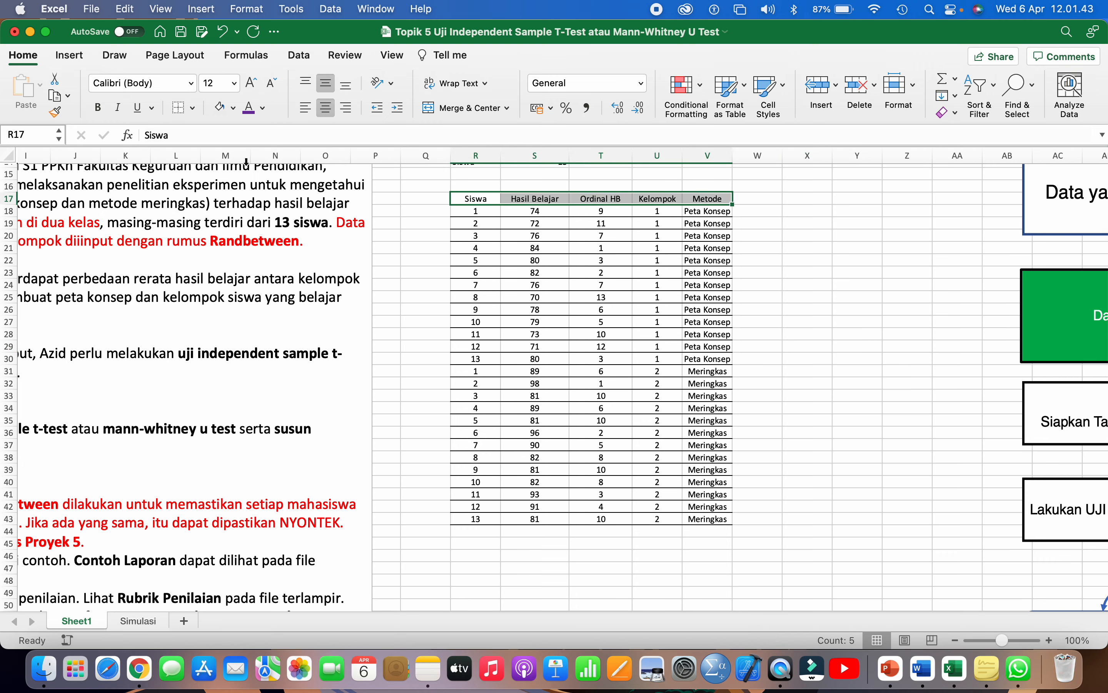
{"action": "left_click", "coordinate": [98, 108]}
{"action": "scroll", "coordinate": [556, 323], "scroll_direction": "right", "scroll_amount": 2}
{"action": "scroll", "coordinate": [556, 324], "scroll_direction": "up", "scroll_amount": 1}
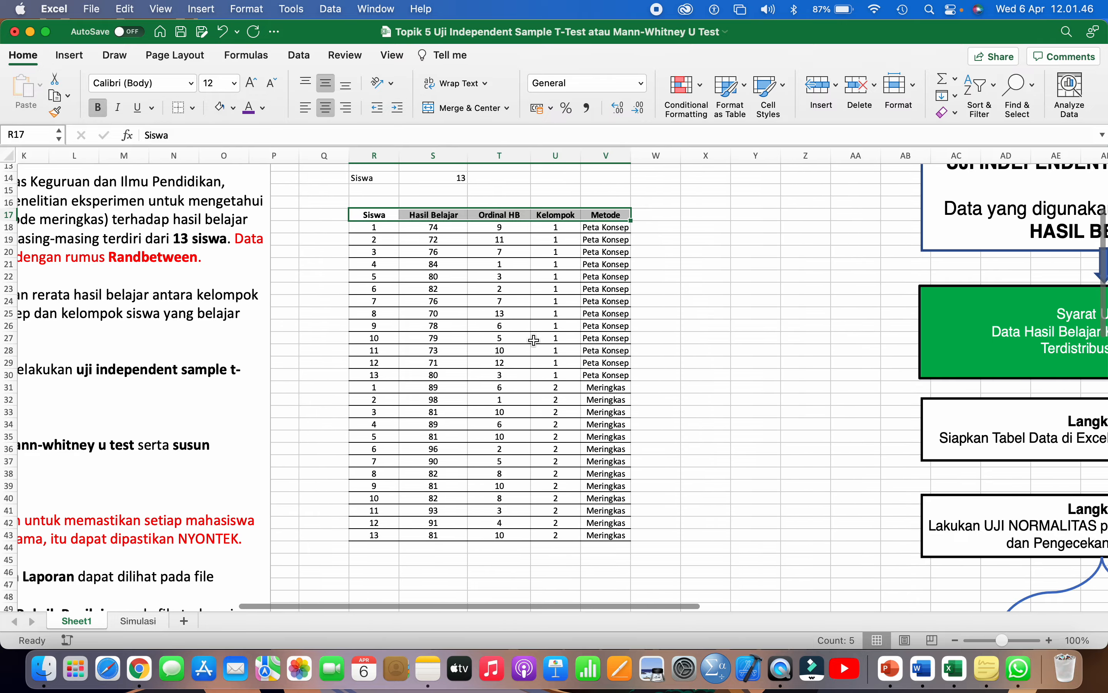
{"action": "left_click_drag", "start_coordinate": [631, 155], "coordinate": [643, 155]}
{"action": "left_click", "coordinate": [691, 284]}
- Delete the Siswa and 13 cells above the table
{"action": "scroll", "coordinate": [688, 285], "scroll_direction": "down", "scroll_amount": 1}
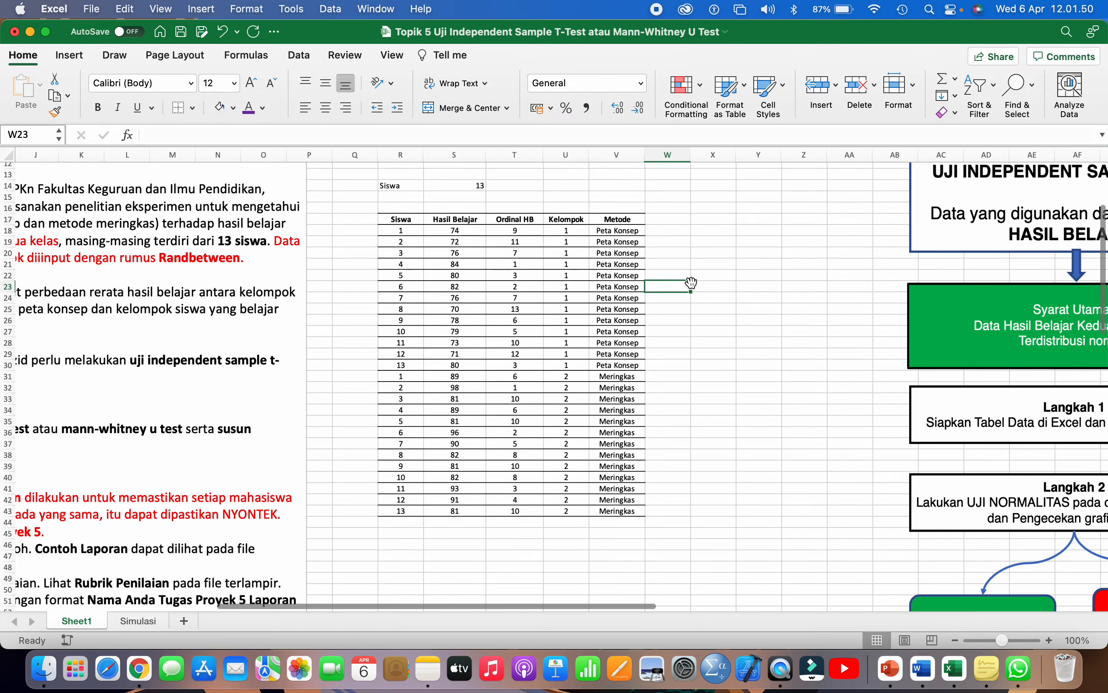
{"action": "scroll", "coordinate": [535, 252], "scroll_direction": "up", "scroll_amount": 3}
{"action": "left_click_drag", "start_coordinate": [402, 255], "coordinate": [467, 256]}
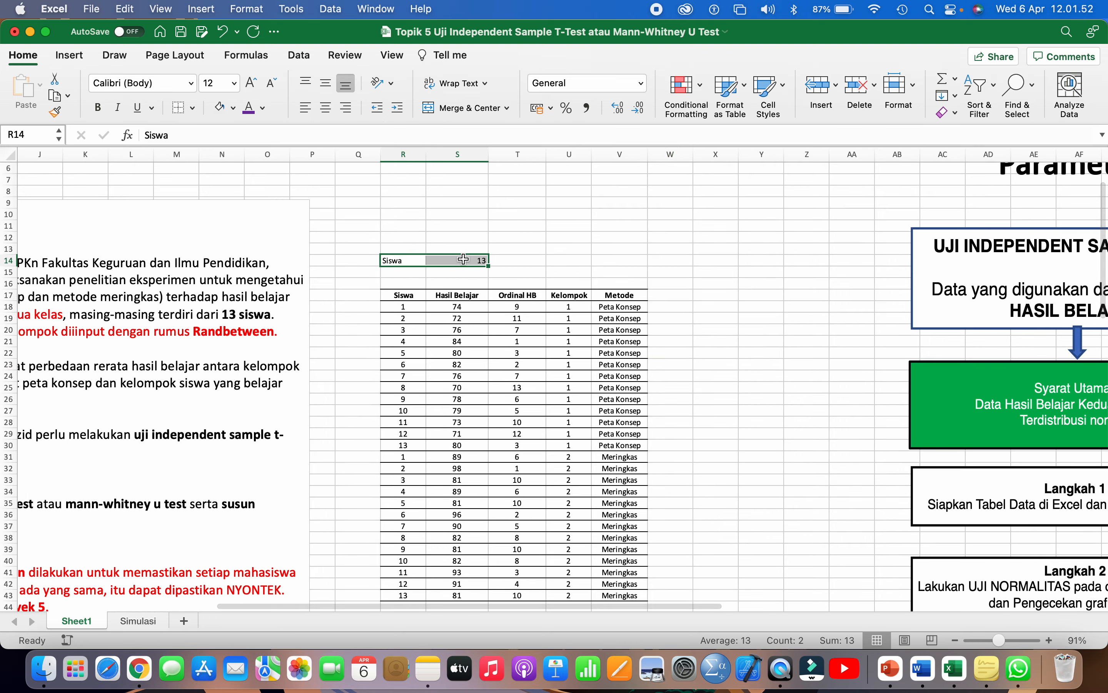
{"action": "key", "text": "Delete"}
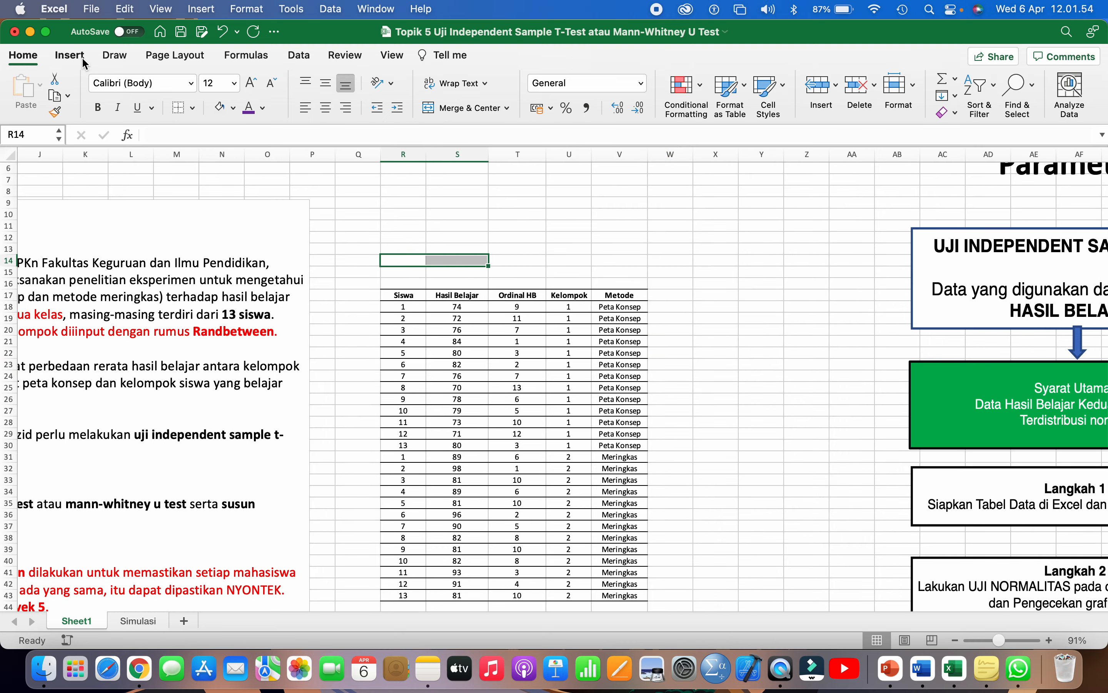
- Insert first-style WordArt 'jangan lupa: randbetween dimatikan' and drag it above the score table
{"action": "left_click", "coordinate": [70, 55]}
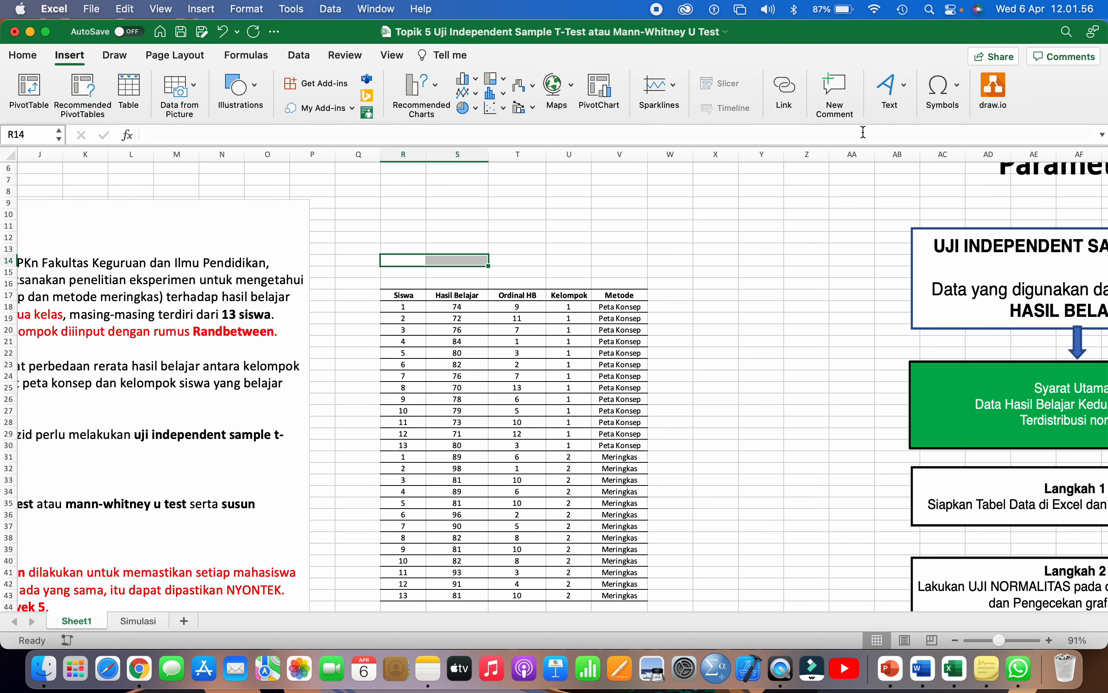
{"action": "left_click", "coordinate": [888, 94]}
{"action": "left_click", "coordinate": [906, 138]}
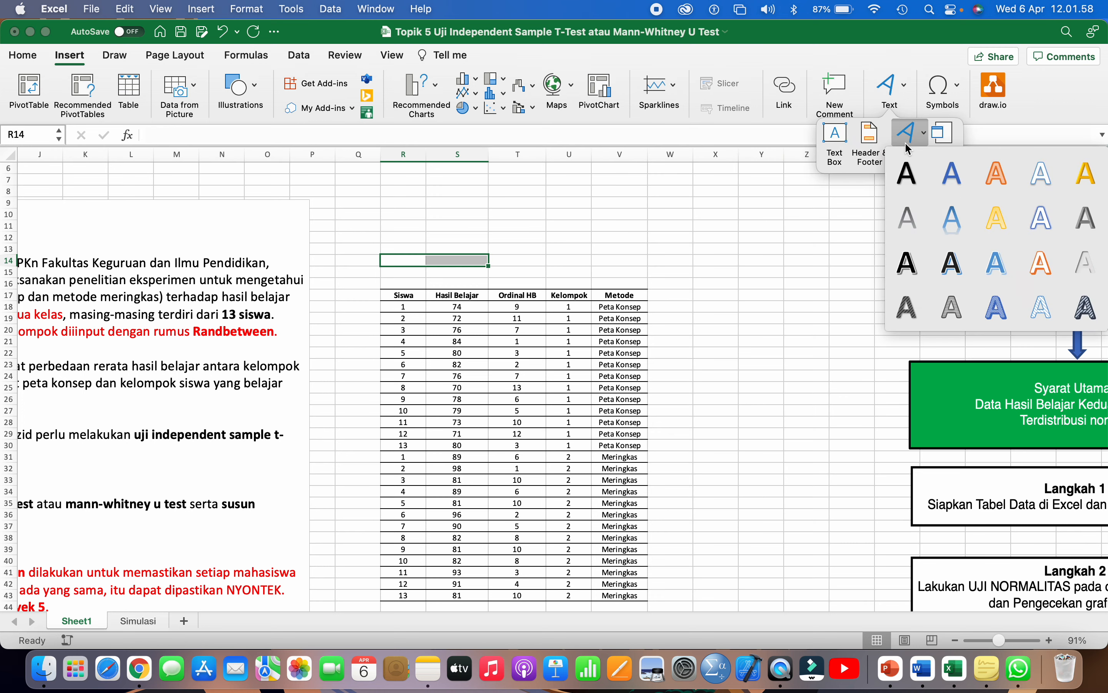
{"action": "left_click", "coordinate": [908, 183]}
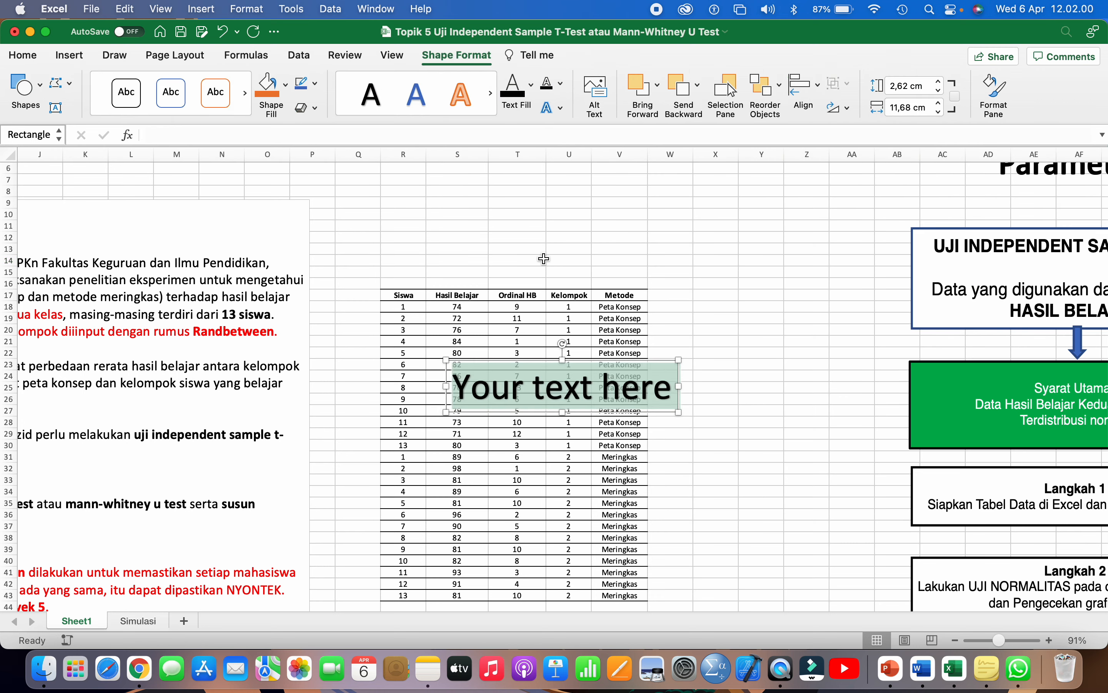
{"action": "type", "text": "jangan lupa:"}
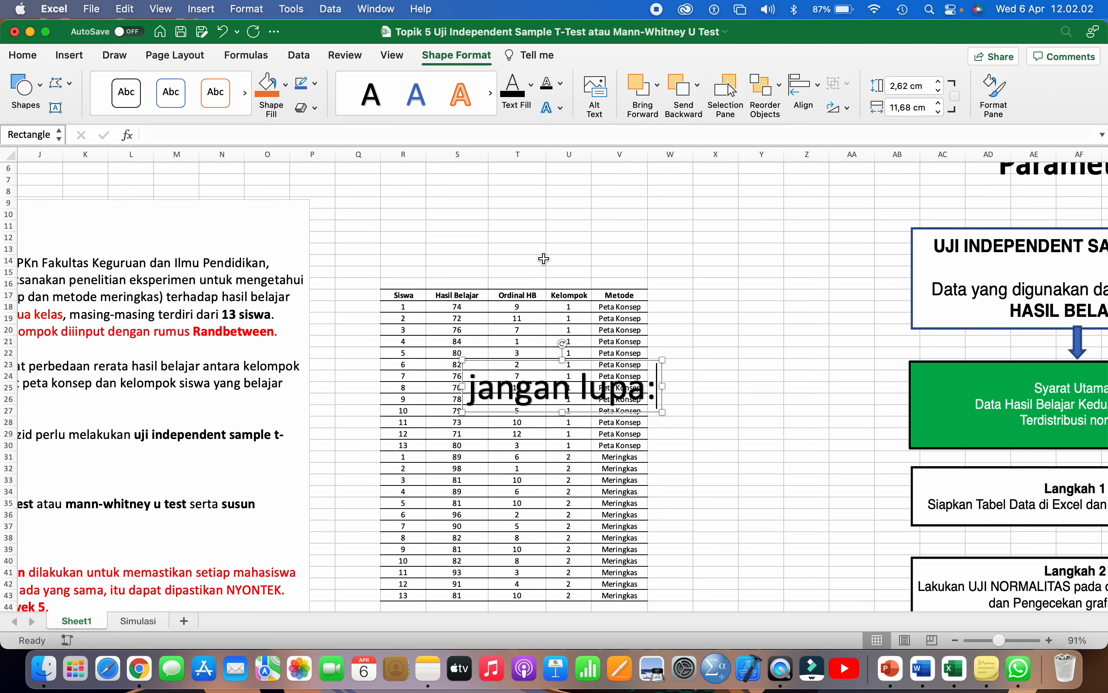
{"action": "type", "text": " randbe"}
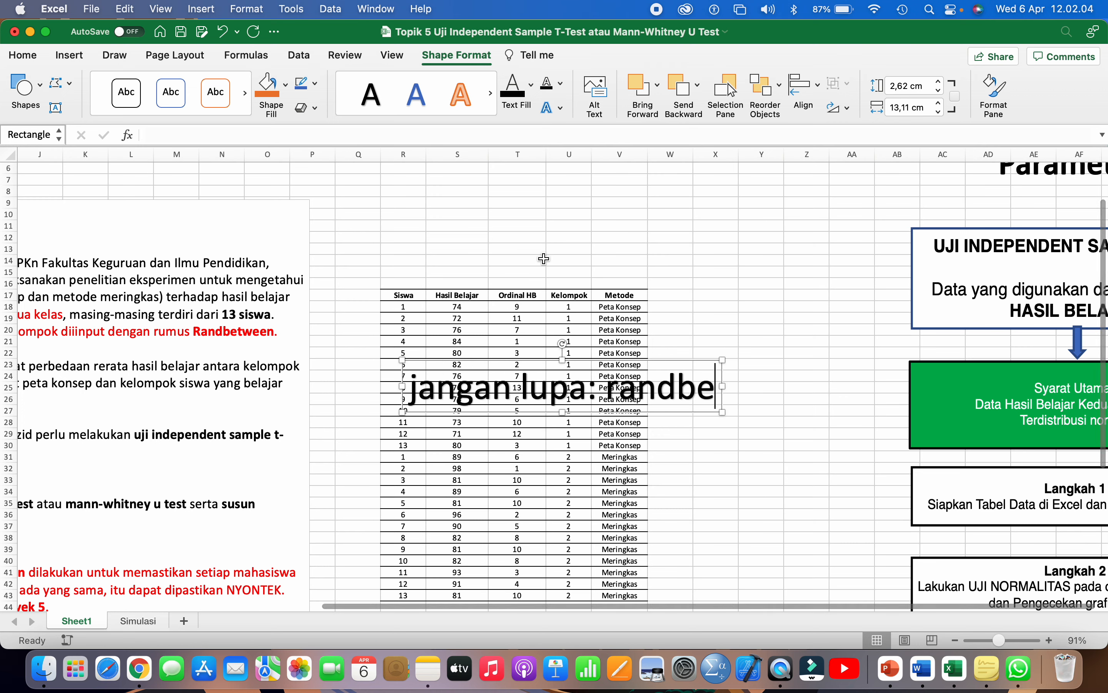
{"action": "type", "text": "tween dimatika"}
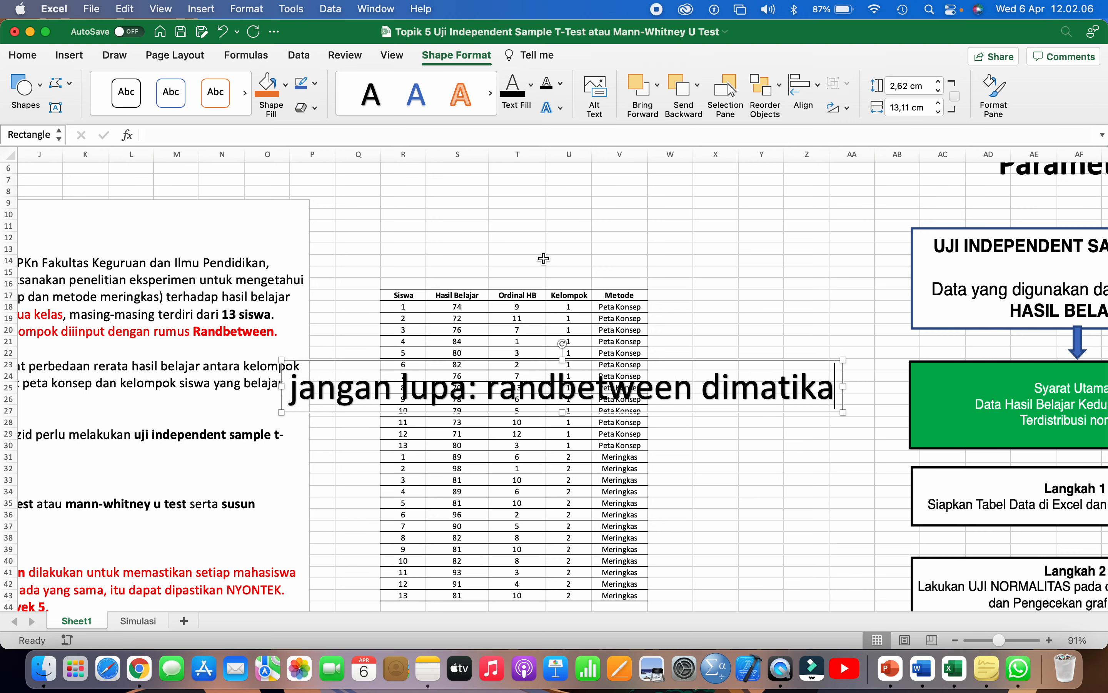
{"action": "type", "text": "n"}
{"action": "left_click_drag", "start_coordinate": [439, 412], "coordinate": [465, 205]}
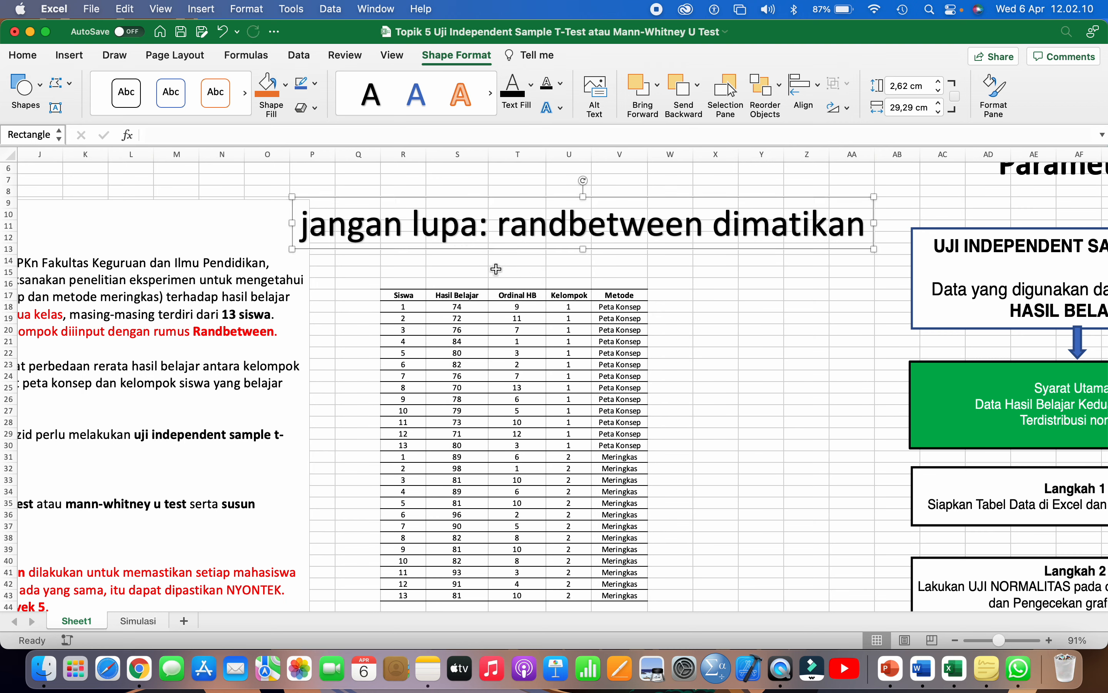
{"action": "left_click", "coordinate": [484, 264]}
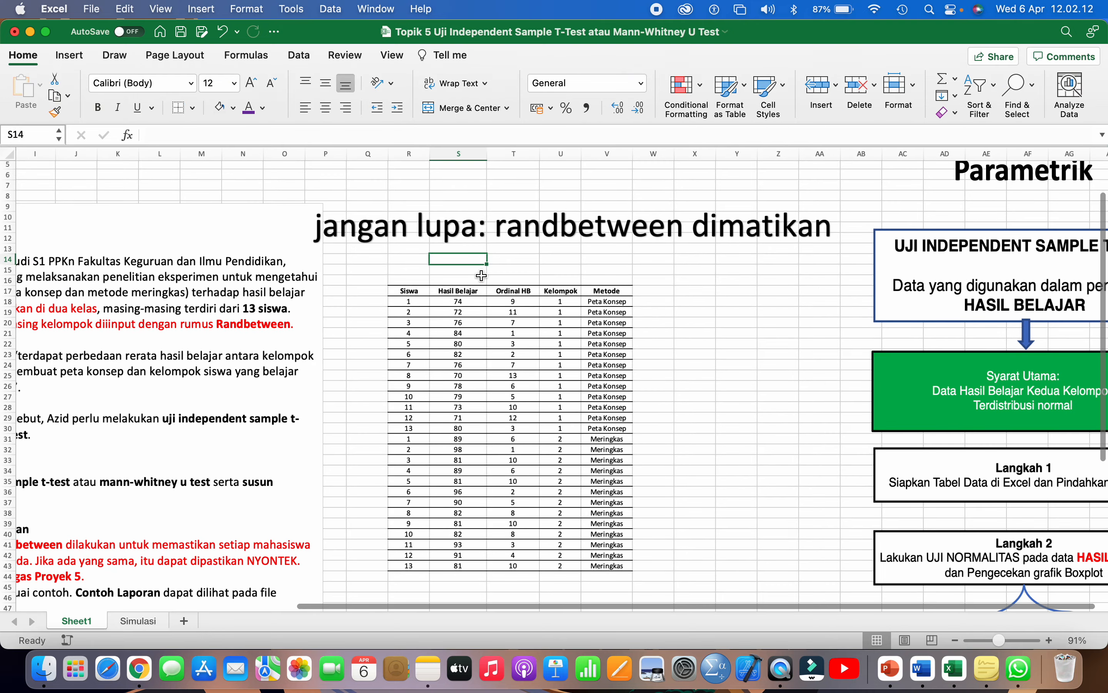
{"action": "scroll", "coordinate": [481, 275], "scroll_direction": "down", "scroll_amount": 2}
{"action": "left_click_drag", "start_coordinate": [459, 296], "coordinate": [472, 390]}
{"action": "left_click", "coordinate": [481, 312]}
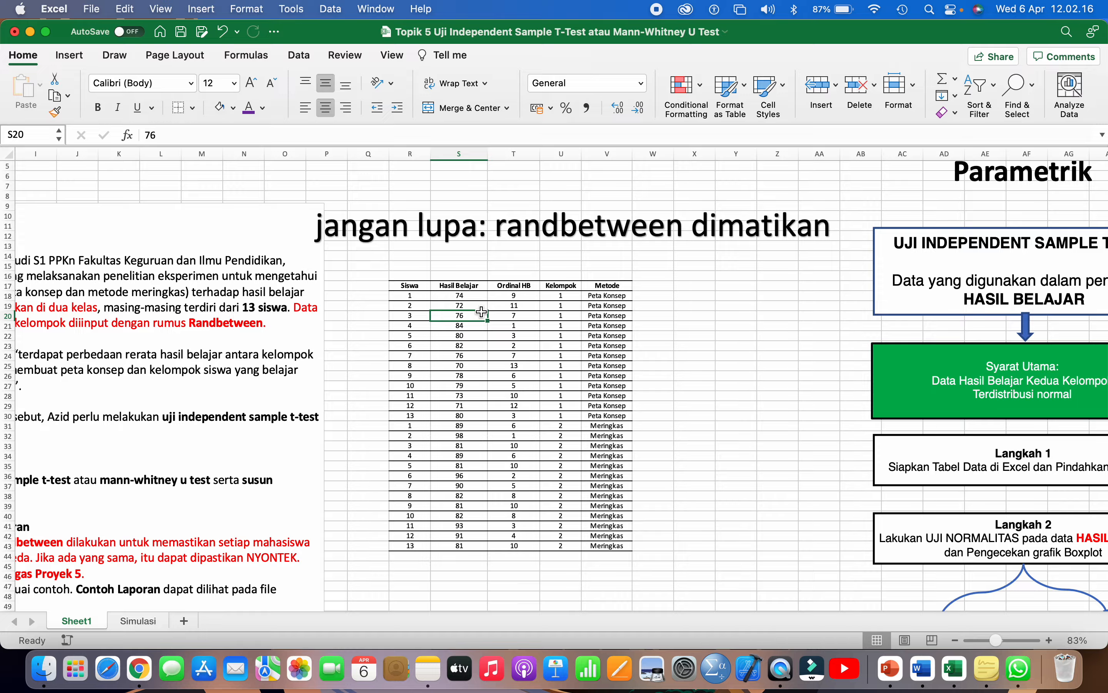
{"action": "scroll", "coordinate": [481, 311], "scroll_direction": "down", "scroll_amount": 3}
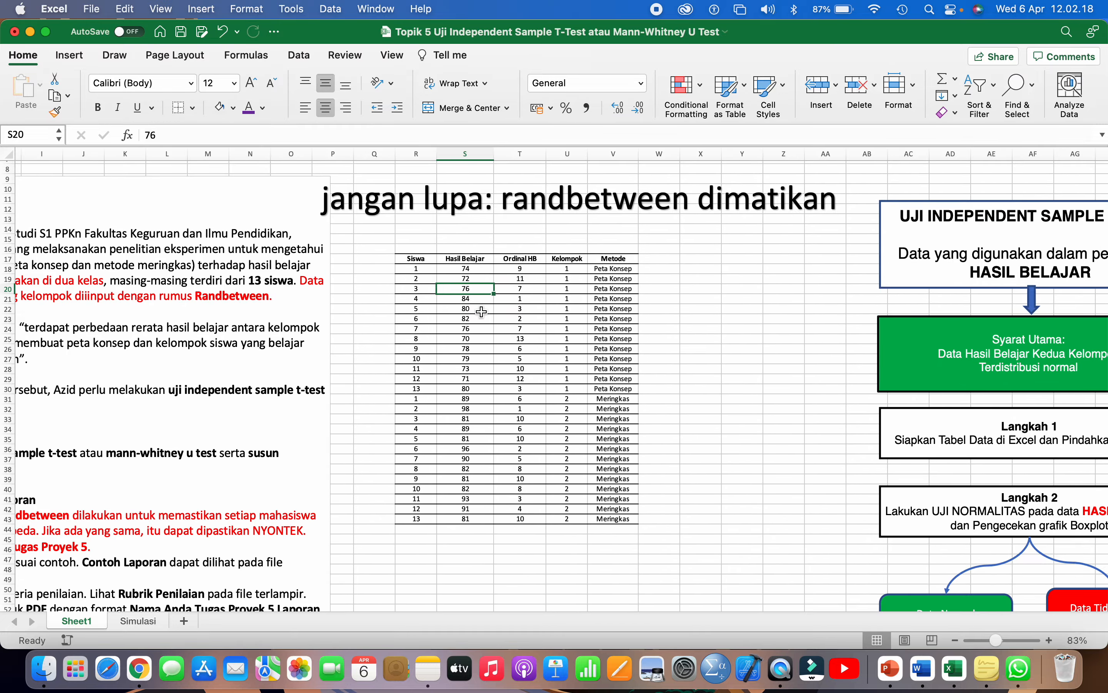
{"action": "scroll", "coordinate": [481, 312], "scroll_direction": "down", "scroll_amount": 3}
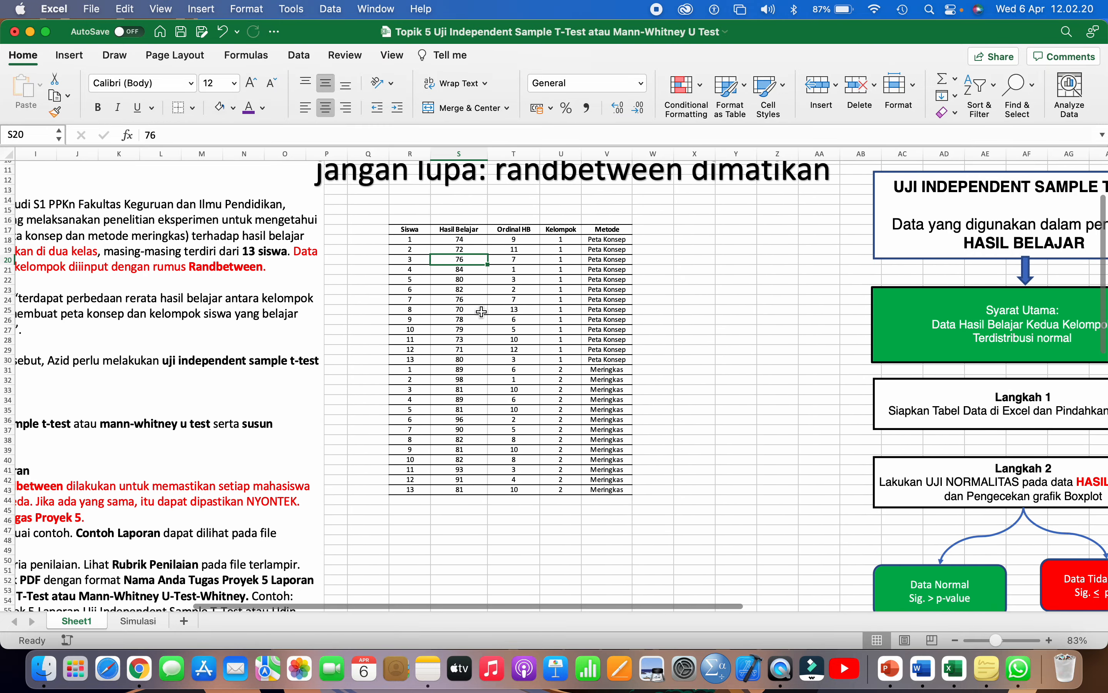
{"action": "scroll", "coordinate": [481, 312], "scroll_direction": "down", "scroll_amount": 3}
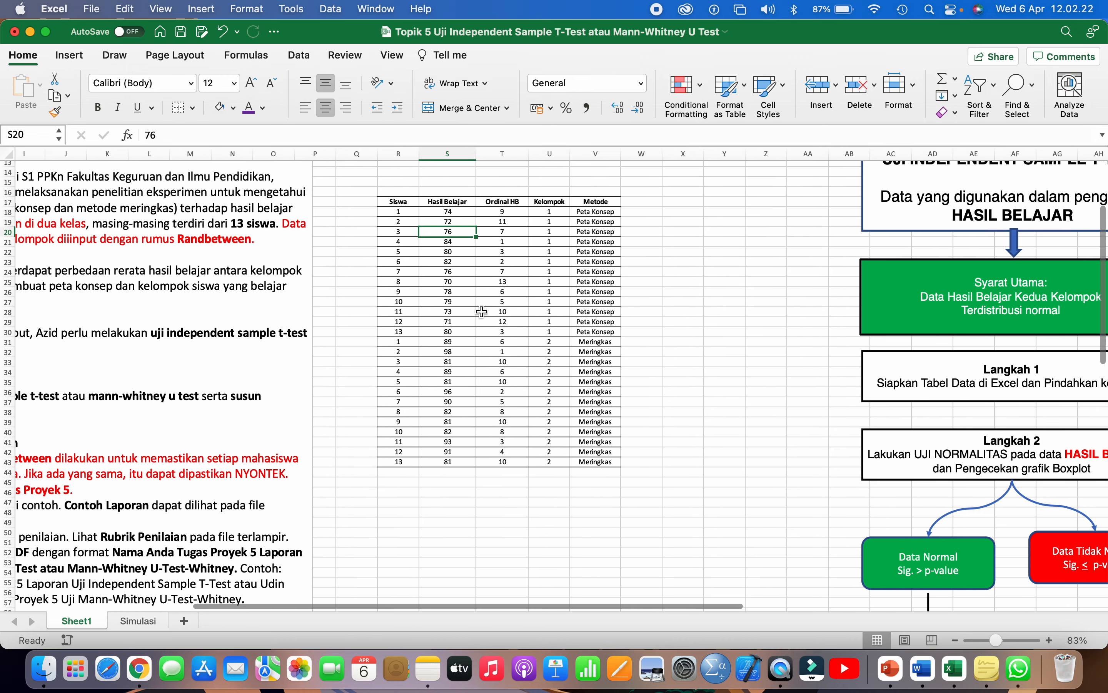
{"action": "left_click_drag", "start_coordinate": [399, 202], "coordinate": [583, 460]}
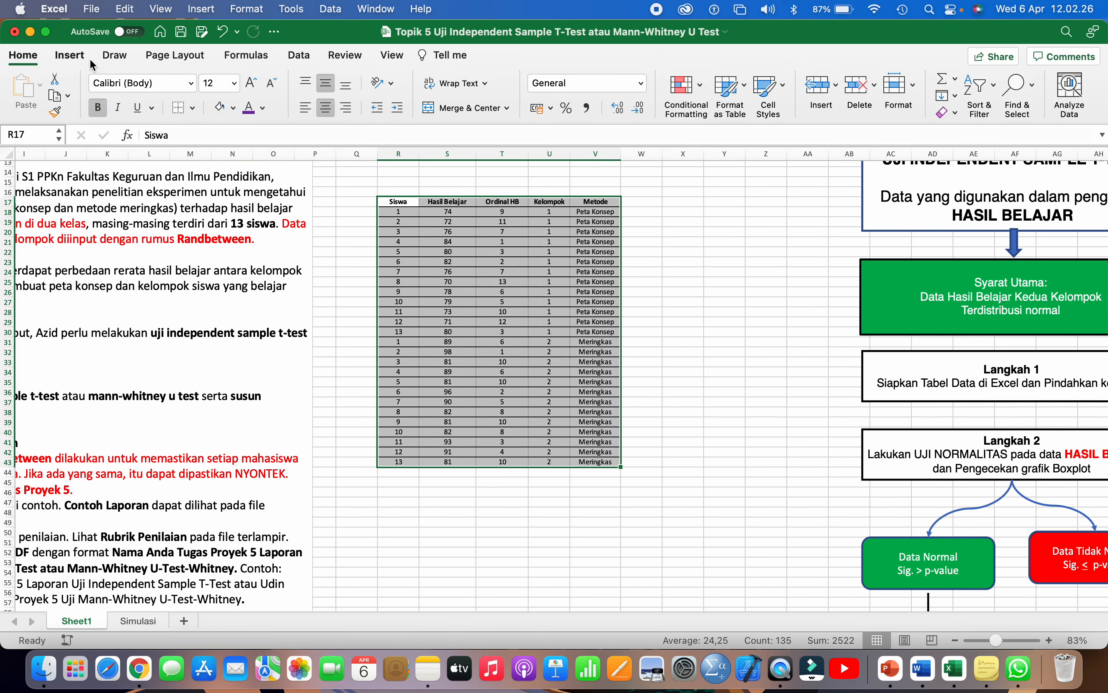
{"action": "left_click", "coordinate": [69, 55]}
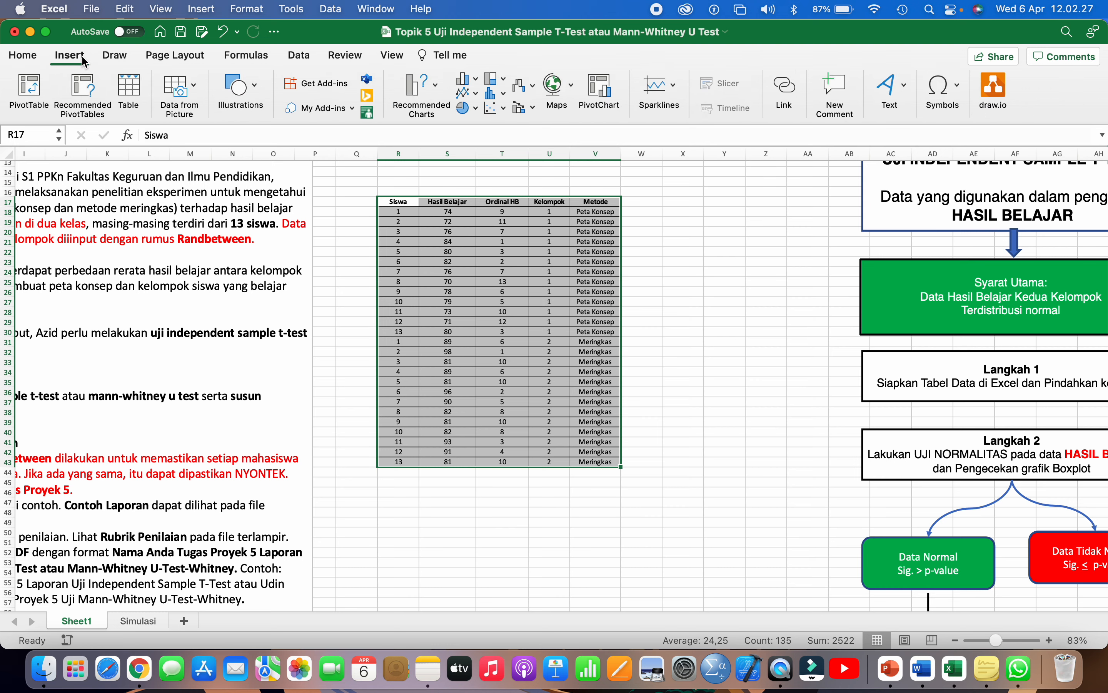
{"action": "left_click", "coordinate": [595, 341]}
{"action": "left_click_drag", "start_coordinate": [407, 202], "coordinate": [603, 463]}
{"action": "left_click", "coordinate": [550, 232]}
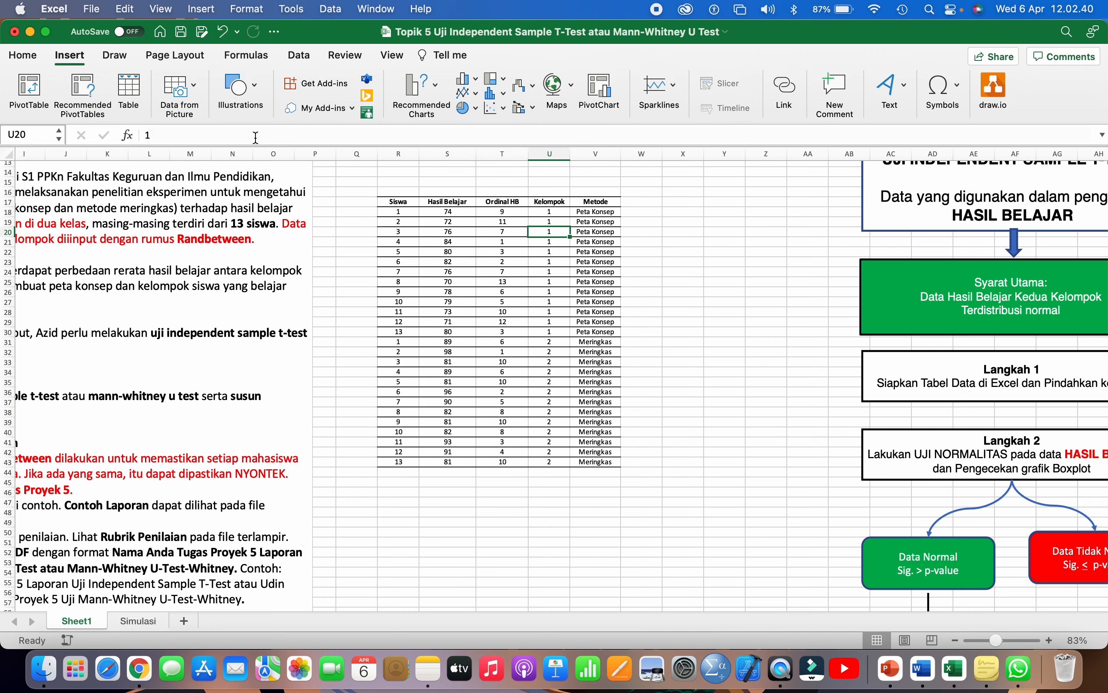
{"action": "scroll", "coordinate": [434, 286], "scroll_direction": "up", "scroll_amount": 5}
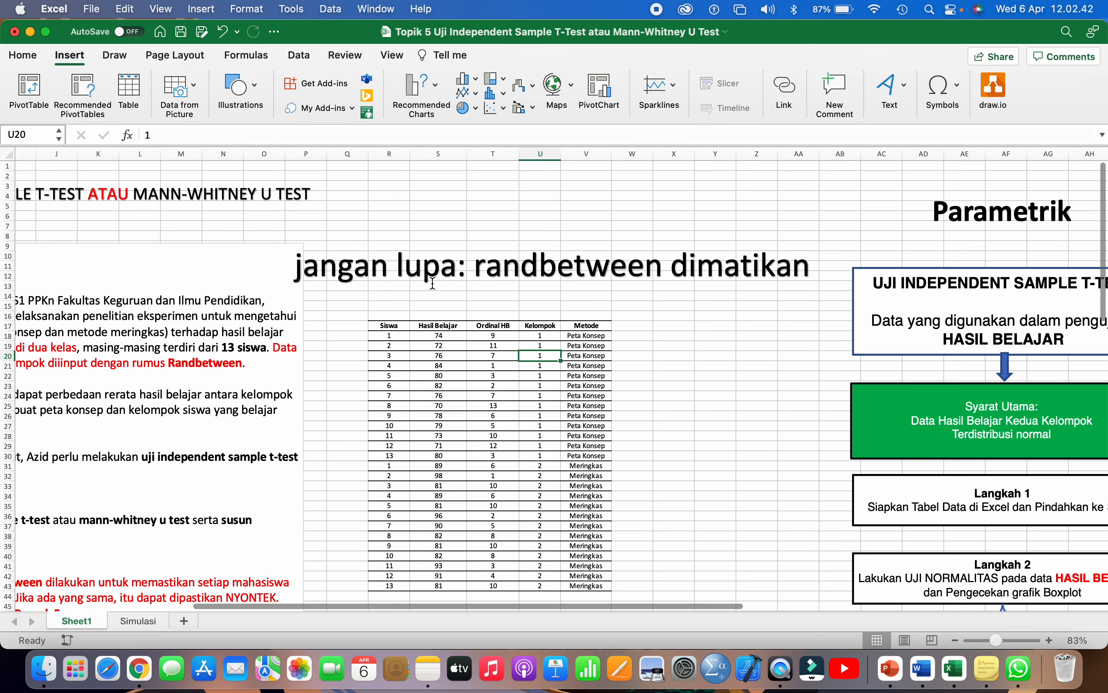
{"action": "left_click", "coordinate": [432, 284]}
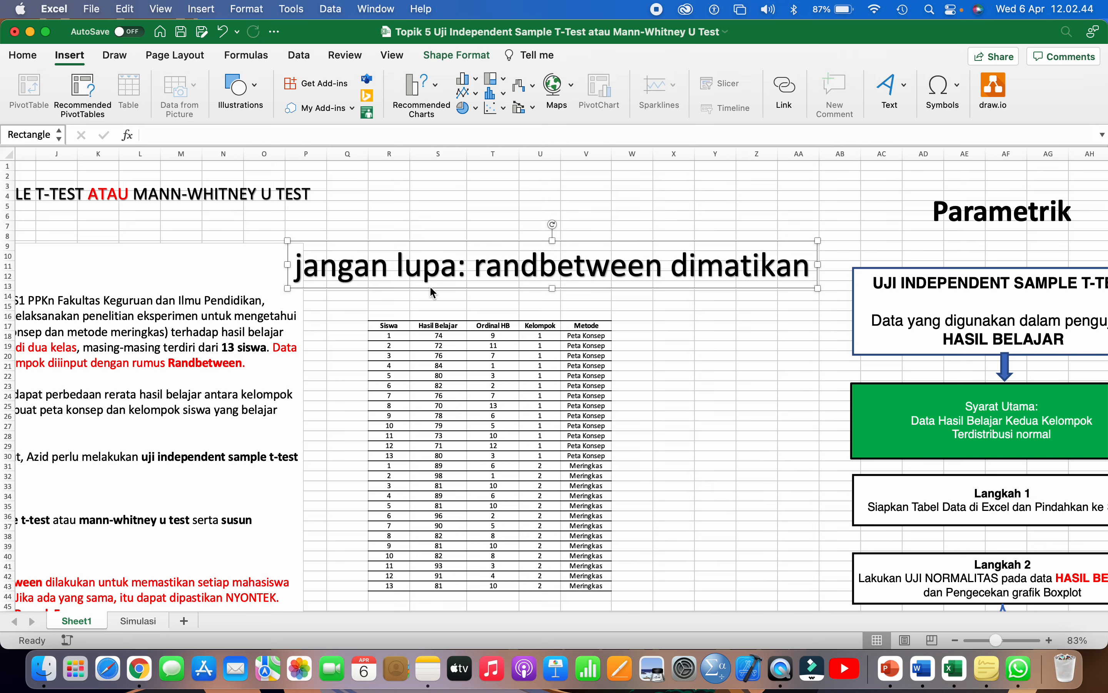
- Drag the WordArt down to rows 45–48 below the score table
{"action": "left_click_drag", "start_coordinate": [432, 293], "coordinate": [459, 465]}
{"action": "scroll", "coordinate": [458, 437], "scroll_direction": "down", "scroll_amount": 12}
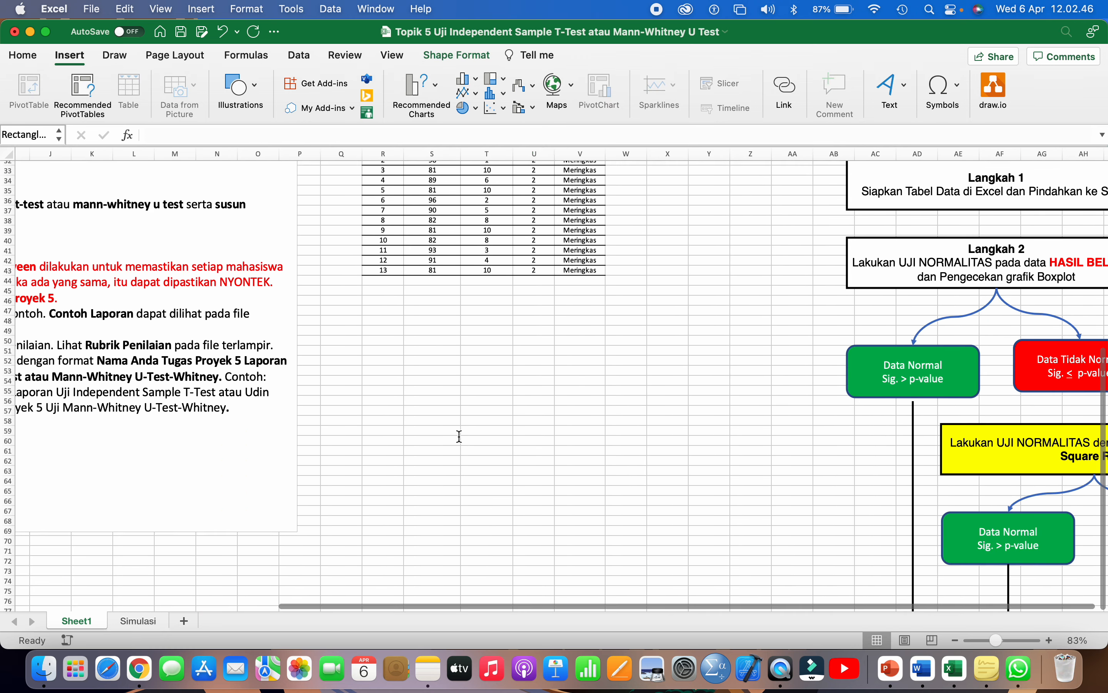
{"action": "scroll", "coordinate": [462, 250], "scroll_direction": "up", "scroll_amount": 5}
{"action": "left_click_drag", "start_coordinate": [454, 260], "coordinate": [434, 431]}
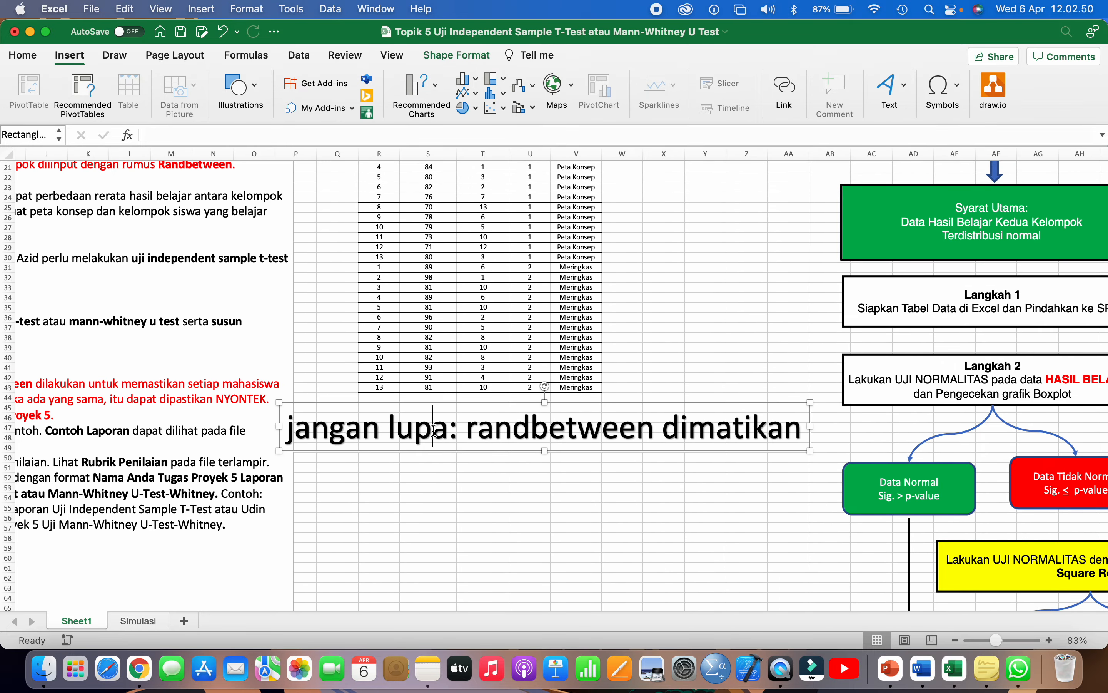
- Retype the WordArt as 'Independent sample t-test atau Mann-Whitney U Test' and shift it lower-left
{"action": "key", "text": "cmd+a"}
{"action": "type", "text": "Mungkin"}
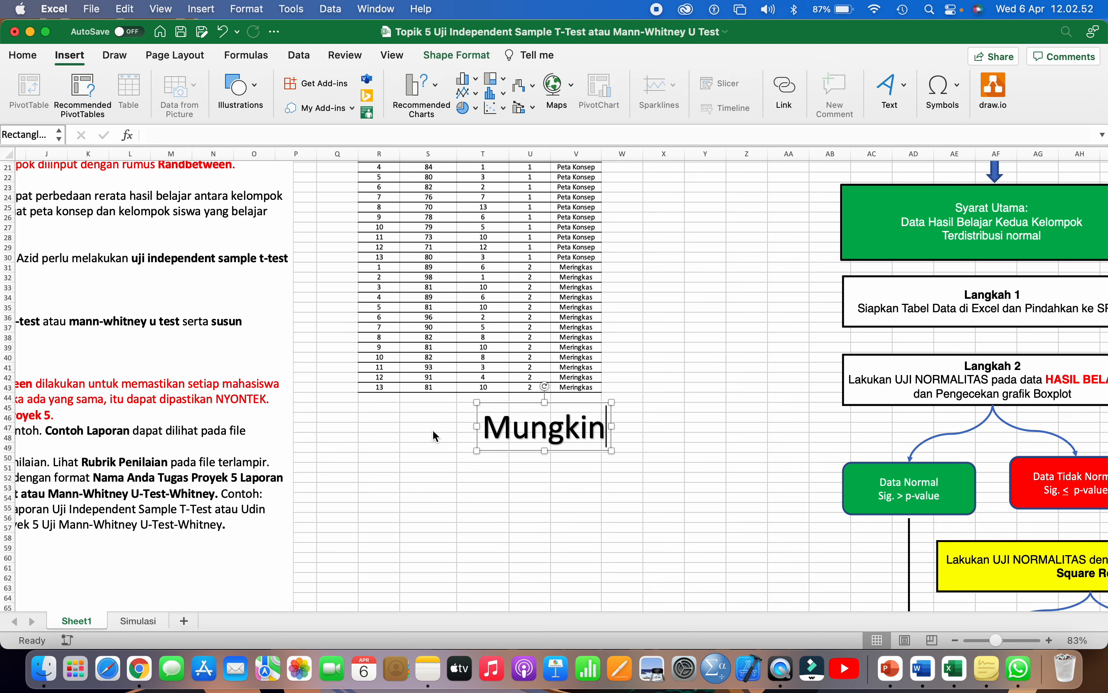
{"action": "key", "text": "super+a"}
{"action": "type", "text": "Bisa"}
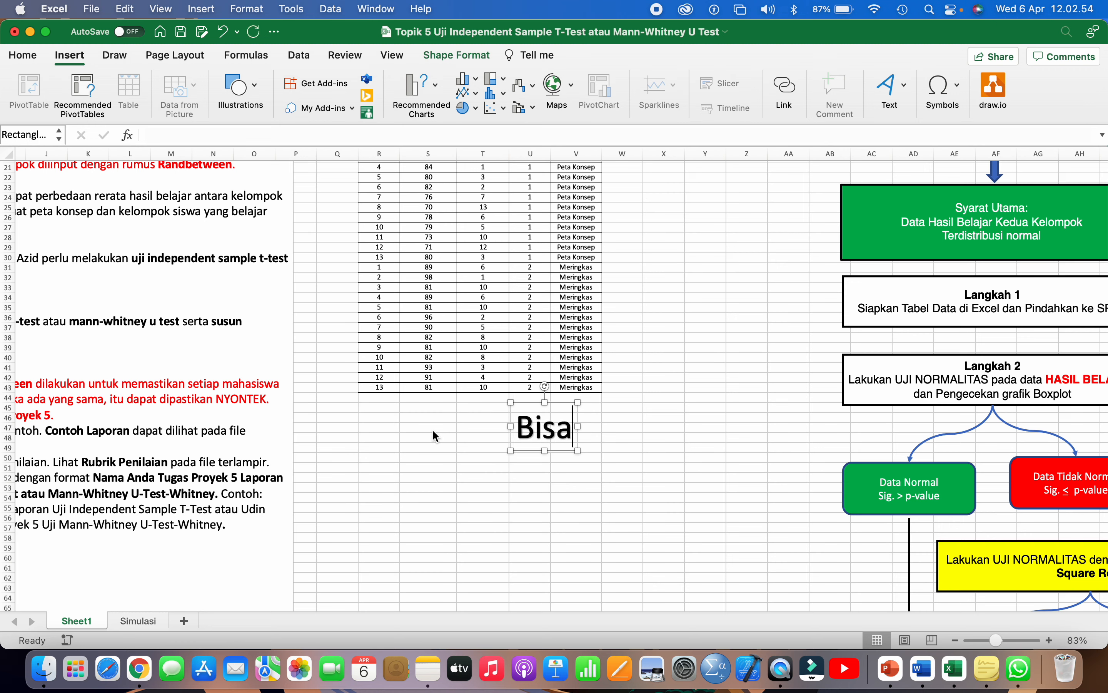
{"action": "type", "text": " Iden"}
{"action": "key", "text": "BackSpace"}
{"action": "key", "text": "BackSpace"}
{"action": "key", "text": "BackSpace"}
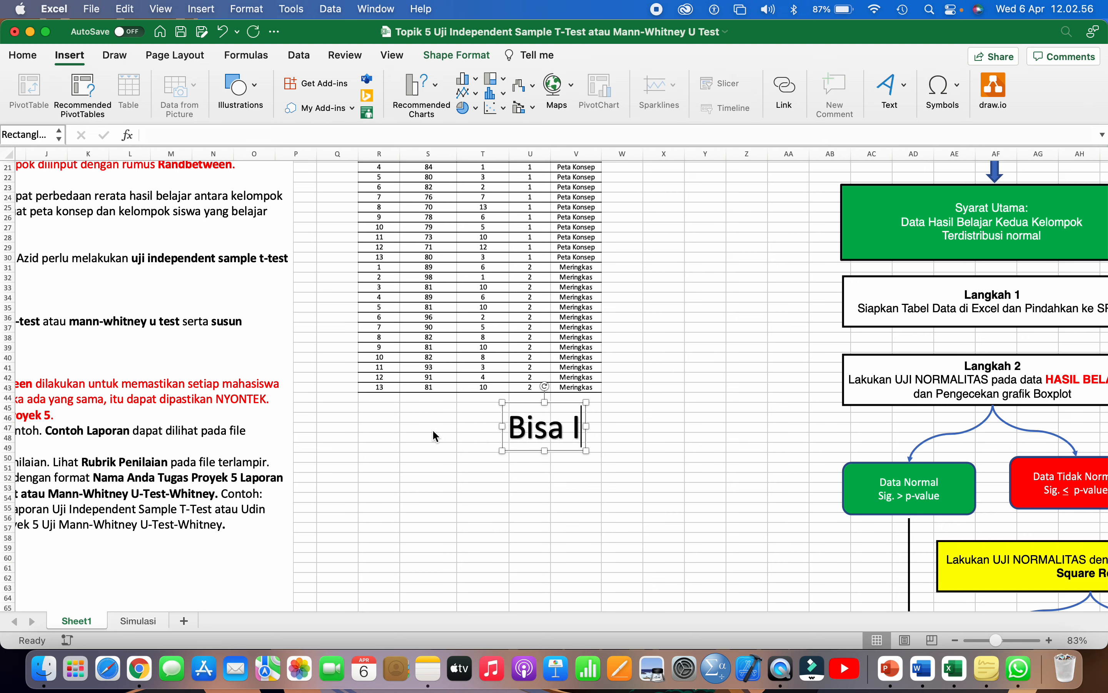
{"action": "type", "text": "ndepende"}
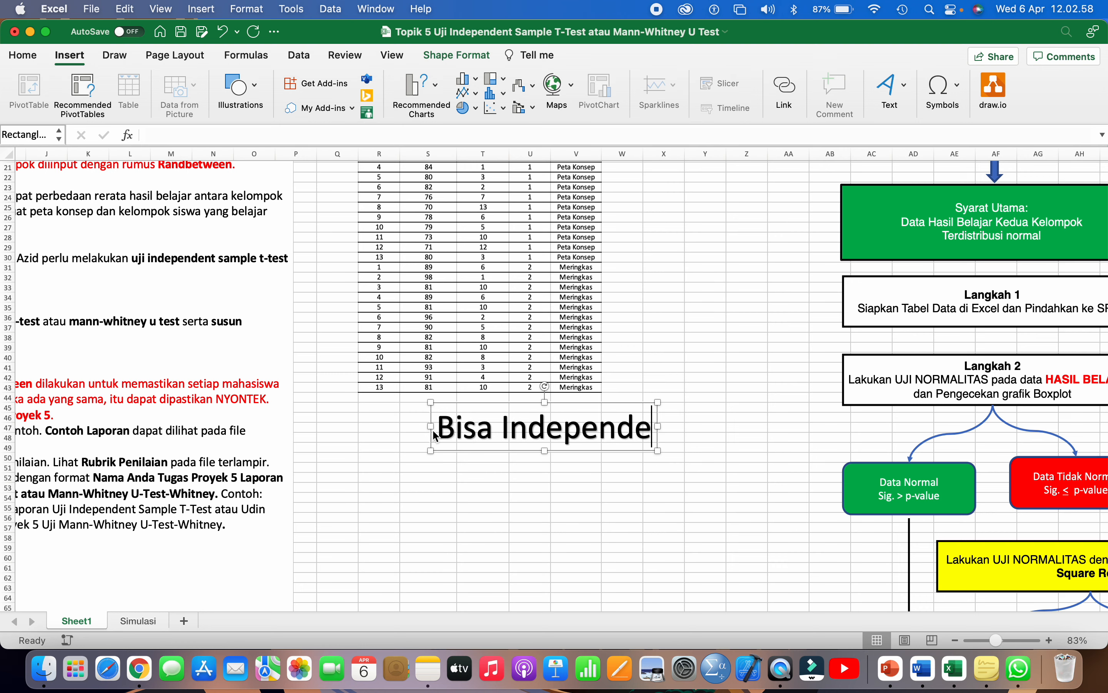
{"action": "type", "text": "nt sample t-"}
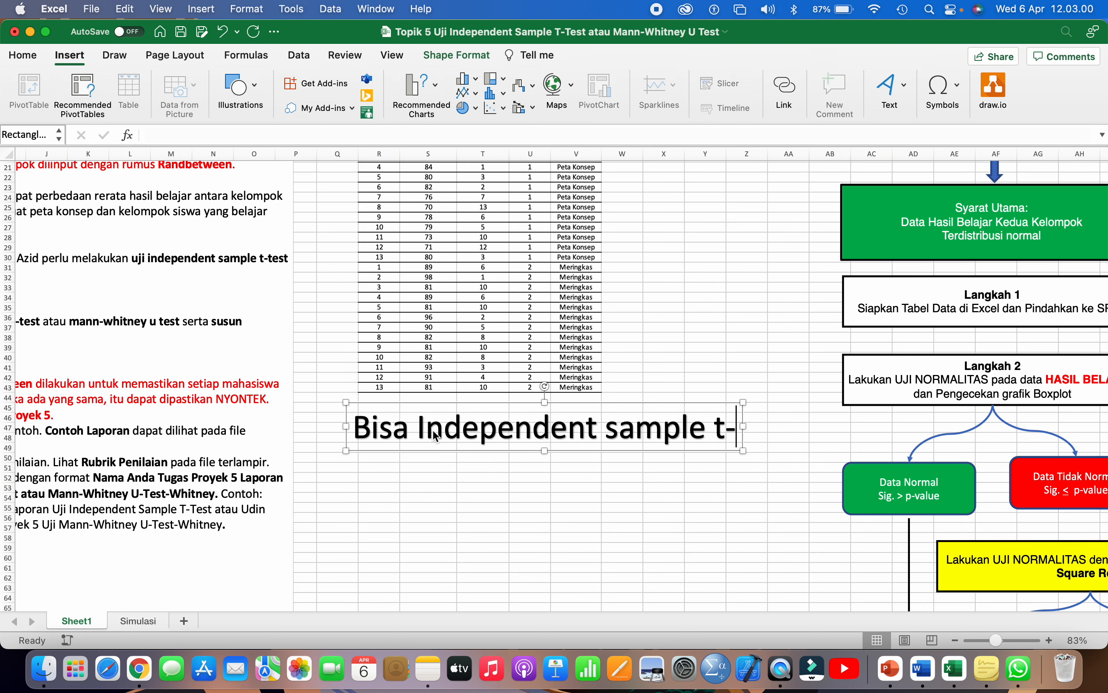
{"action": "type", "text": "test atau W"}
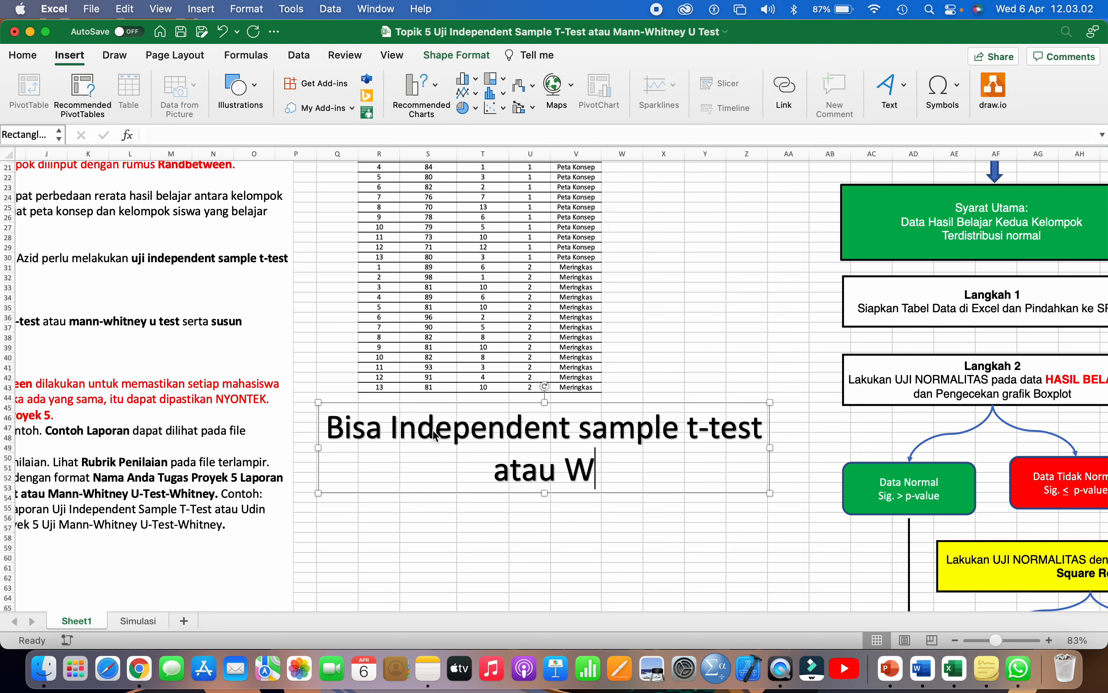
{"action": "key", "text": "BackSpace"}
{"action": "type", "text": "Mann-Whit"}
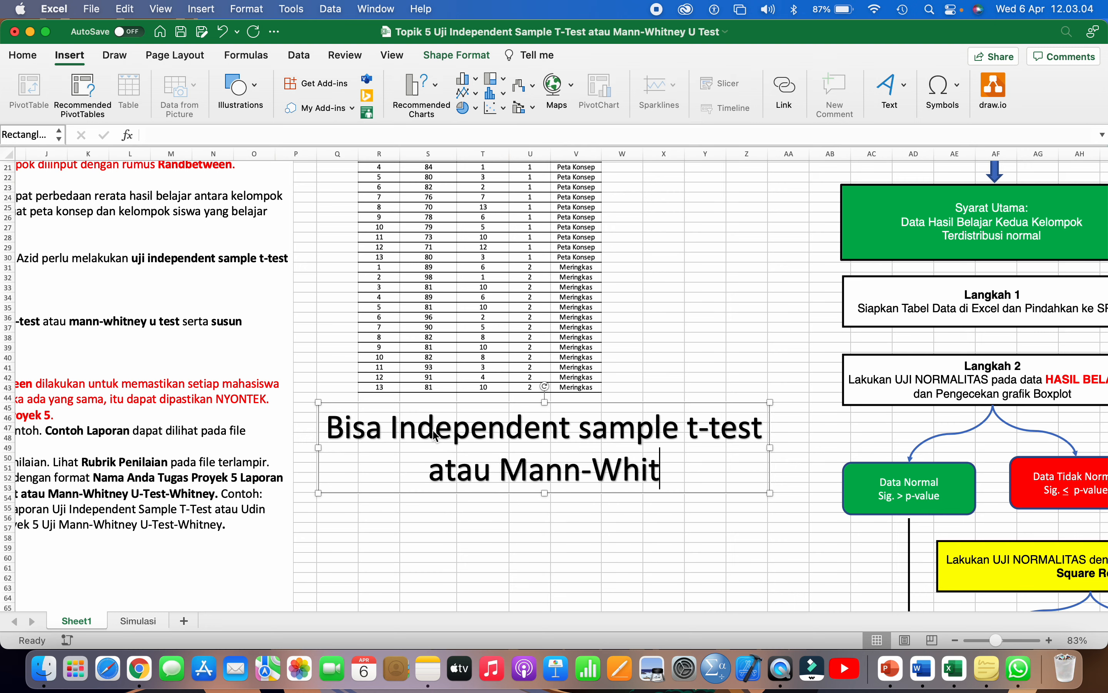
{"action": "type", "text": "ney U Tes"}
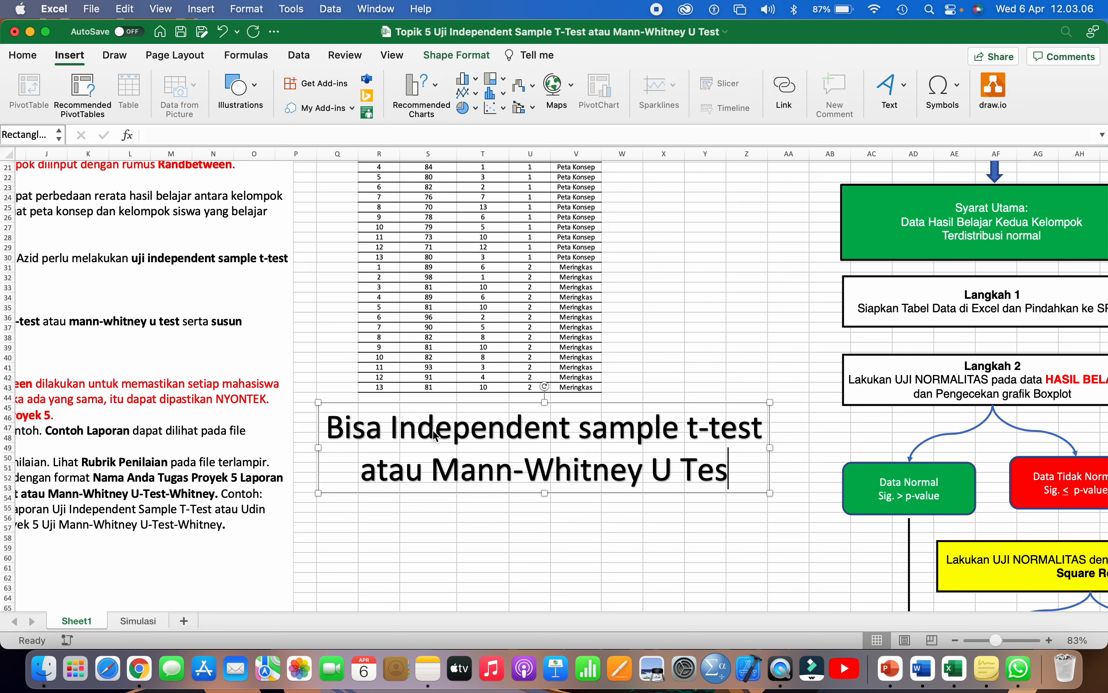
{"action": "type", "text": "t"}
{"action": "double_click", "coordinate": [373, 431]}
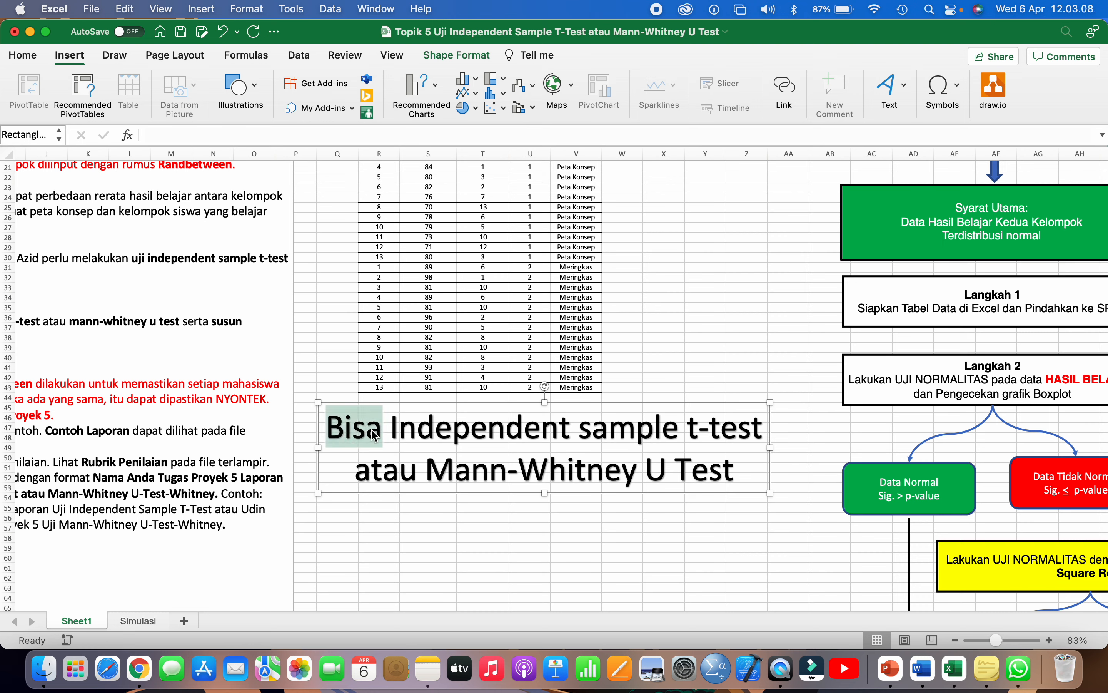
{"action": "key", "text": "BackSpace"}
{"action": "left_click_drag", "start_coordinate": [477, 493], "coordinate": [437, 537]}
- Draw a blue up block arrow between the score table and the test label
{"action": "left_click", "coordinate": [234, 103]}
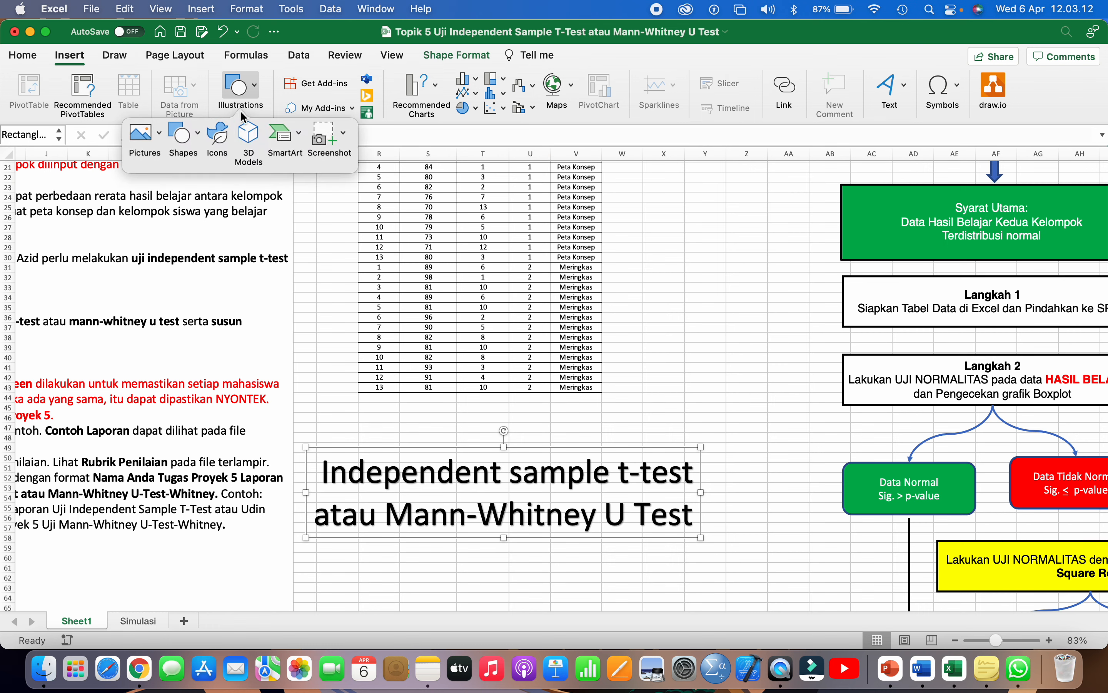
{"action": "left_click", "coordinate": [183, 133]}
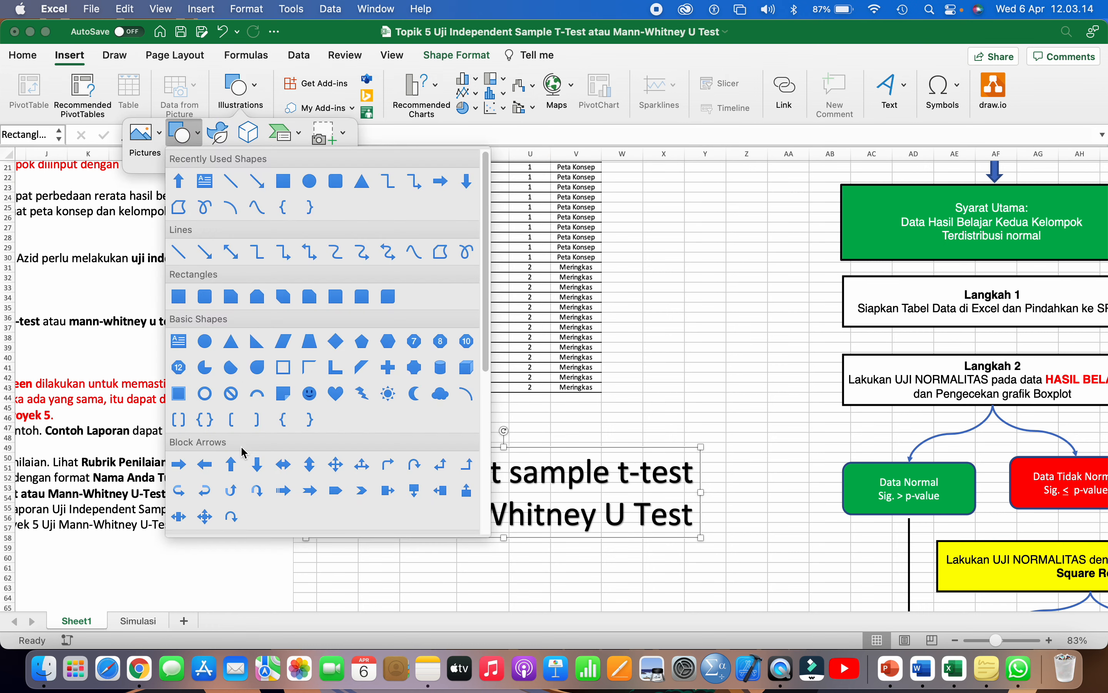
{"action": "left_click", "coordinate": [231, 464]}
{"action": "left_click_drag", "start_coordinate": [469, 399], "coordinate": [485, 427]}
{"action": "left_click", "coordinate": [681, 375]}
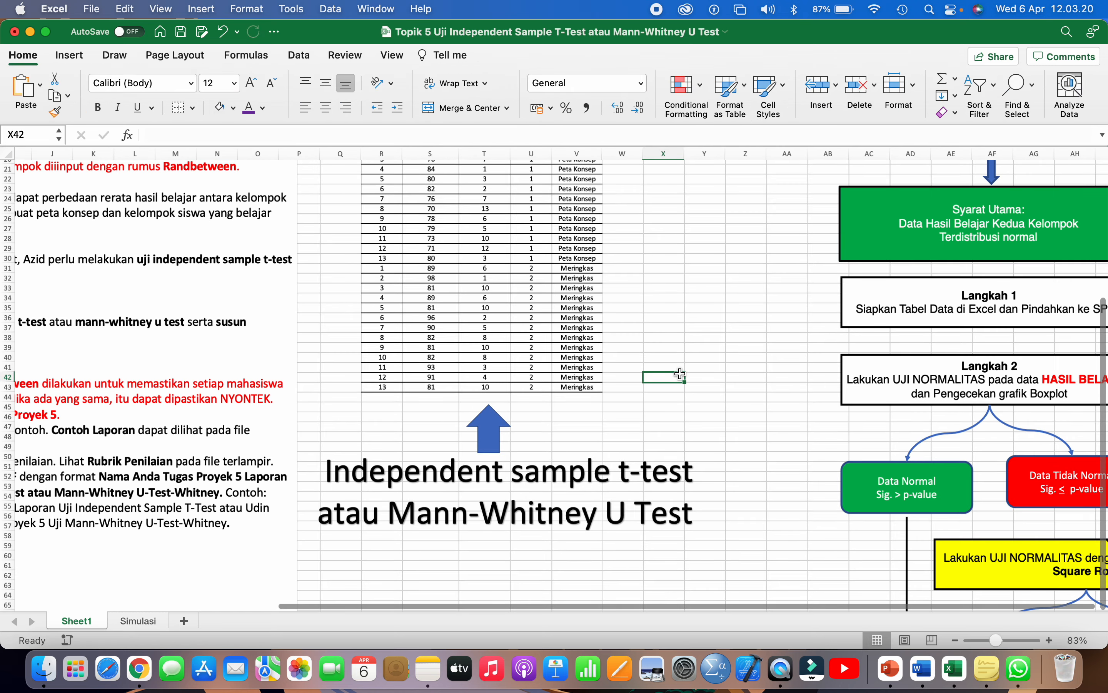
{"action": "scroll", "coordinate": [679, 374], "scroll_direction": "down", "scroll_amount": 1}
{"action": "scroll", "coordinate": [678, 372], "scroll_direction": "right", "scroll_amount": 10}
{"action": "scroll", "coordinate": [678, 371], "scroll_direction": "up", "scroll_amount": 5}
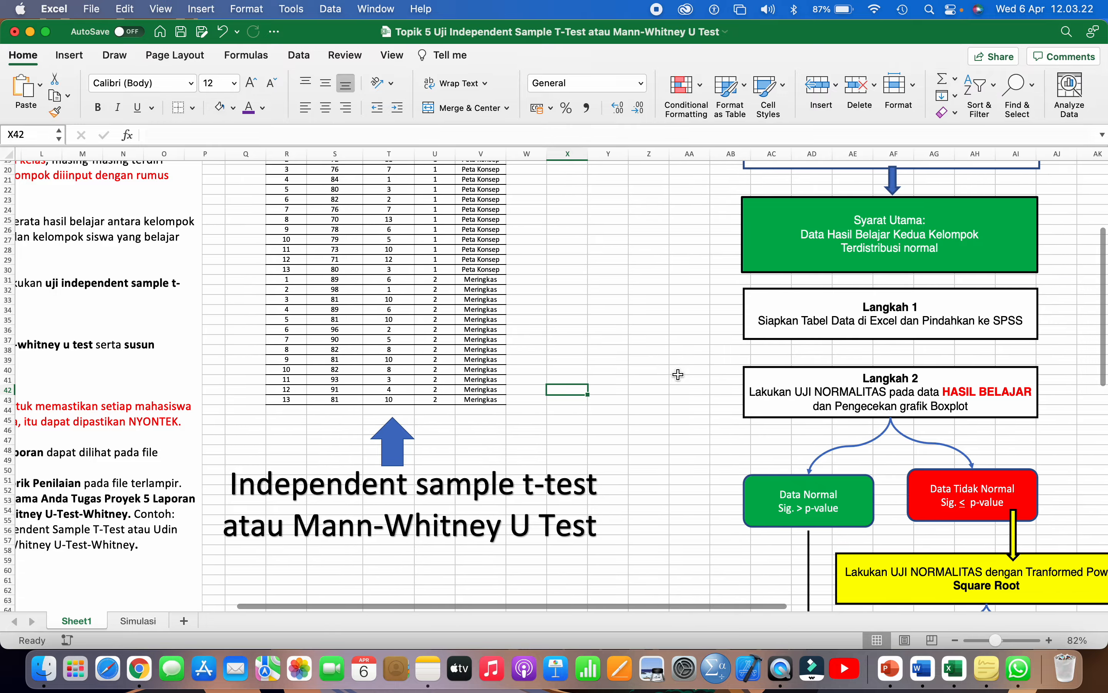
{"action": "scroll", "coordinate": [677, 375], "scroll_direction": "up", "scroll_amount": 8}
{"action": "scroll", "coordinate": [677, 374], "scroll_direction": "right", "scroll_amount": 2}
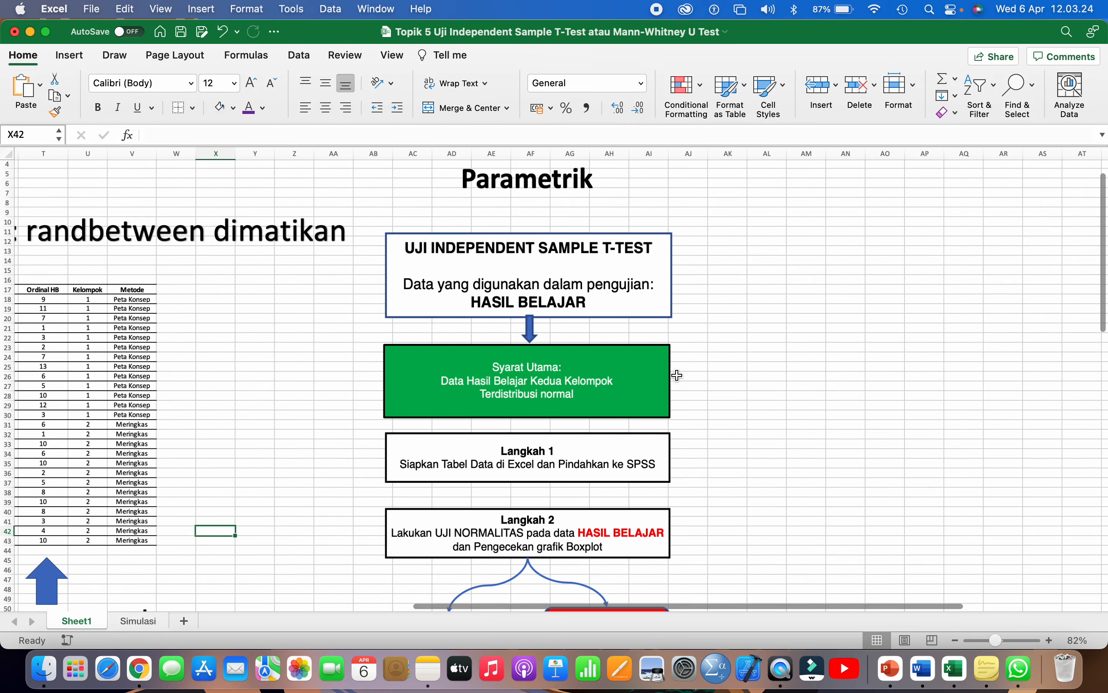
{"action": "scroll", "coordinate": [597, 262], "scroll_direction": "down", "scroll_amount": 2}
{"action": "left_click", "coordinate": [598, 263]}
{"action": "scroll", "coordinate": [598, 262], "scroll_direction": "down", "scroll_amount": 3}
{"action": "scroll", "coordinate": [598, 263], "scroll_direction": "down", "scroll_amount": 2}
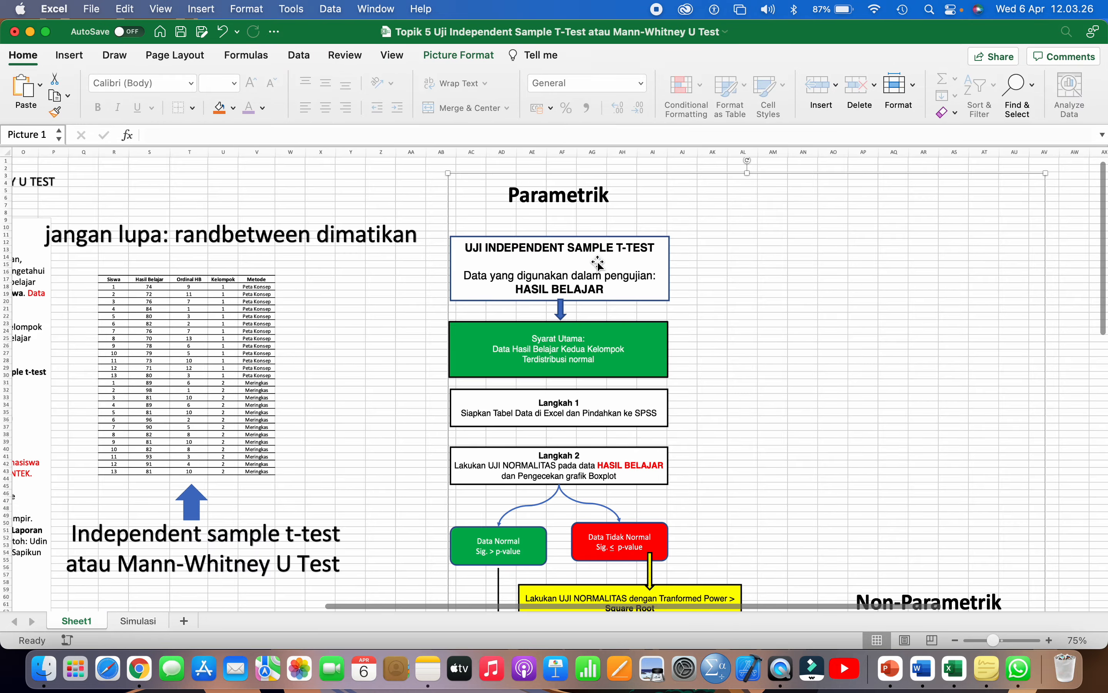
{"action": "scroll", "coordinate": [597, 263], "scroll_direction": "down", "scroll_amount": 1}
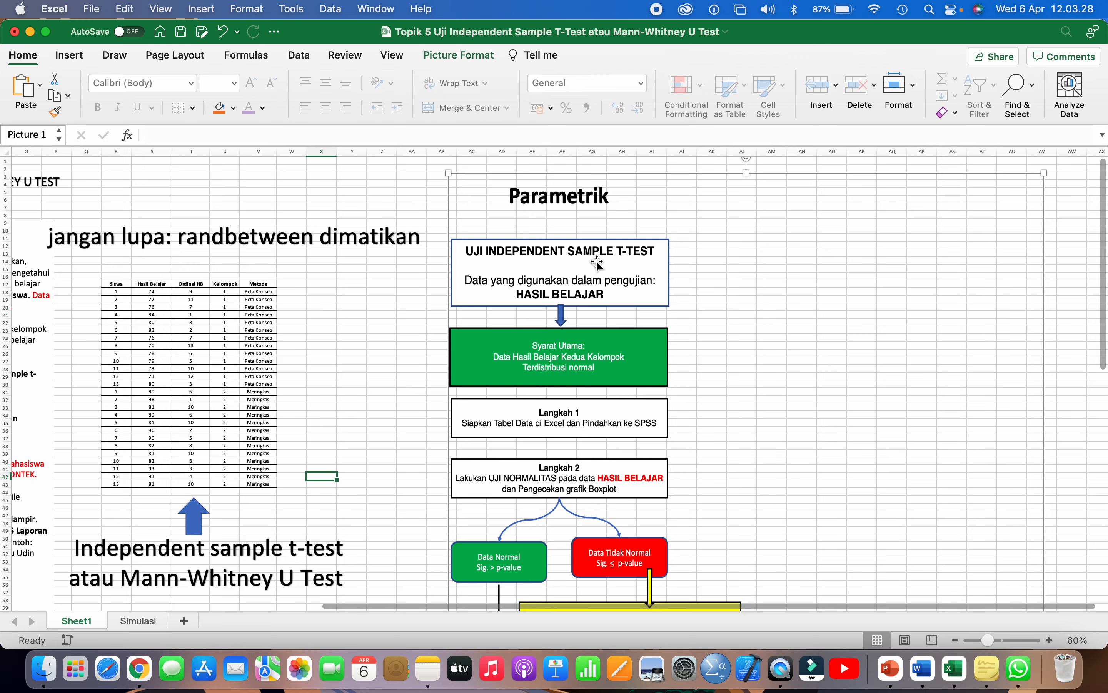
{"action": "scroll", "coordinate": [591, 267], "scroll_direction": "down", "scroll_amount": 2}
{"action": "scroll", "coordinate": [579, 277], "scroll_direction": "down", "scroll_amount": 3}
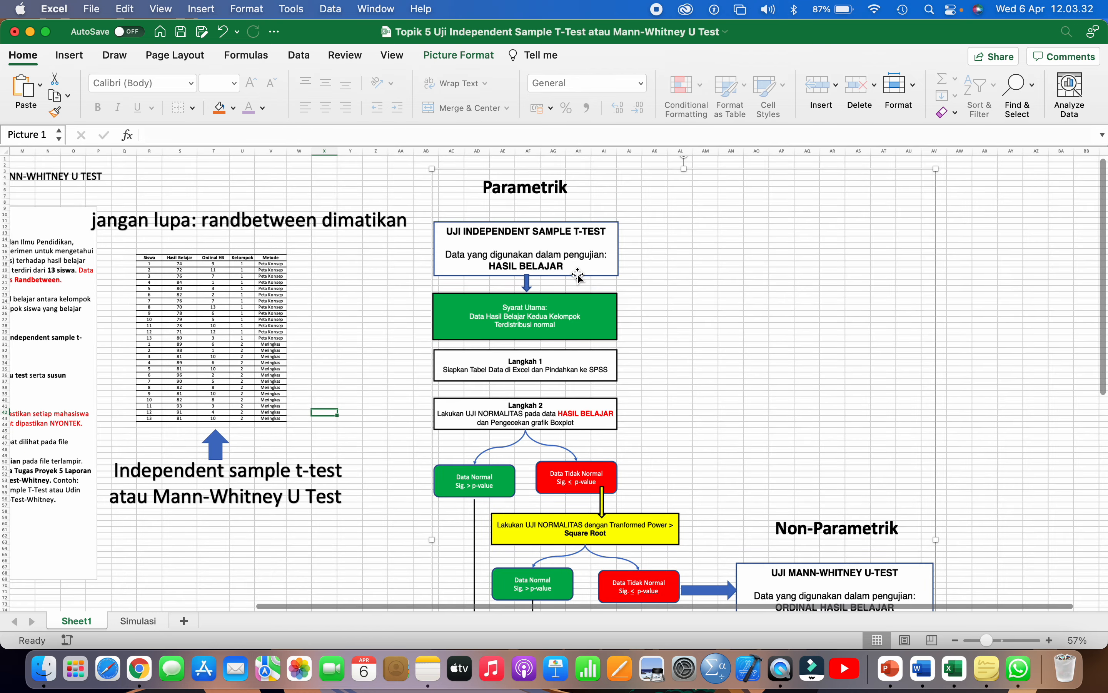
{"action": "scroll", "coordinate": [578, 278], "scroll_direction": "down", "scroll_amount": 1}
{"action": "left_click_drag", "start_coordinate": [174, 257], "coordinate": [294, 417]}
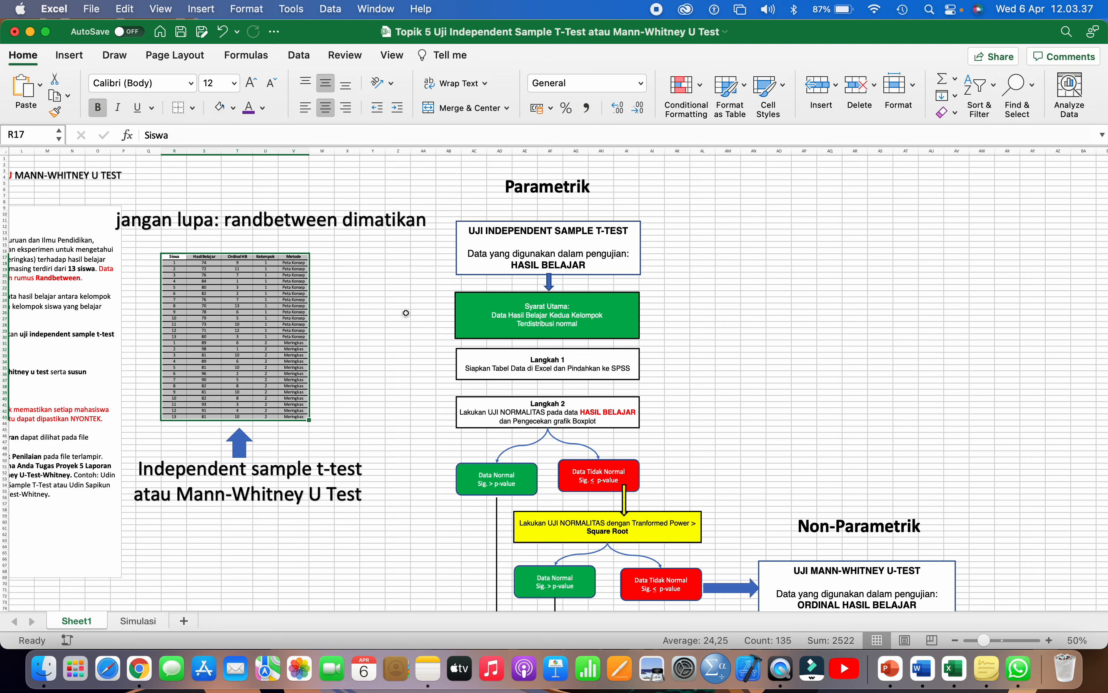
{"action": "left_click", "coordinate": [482, 241]}
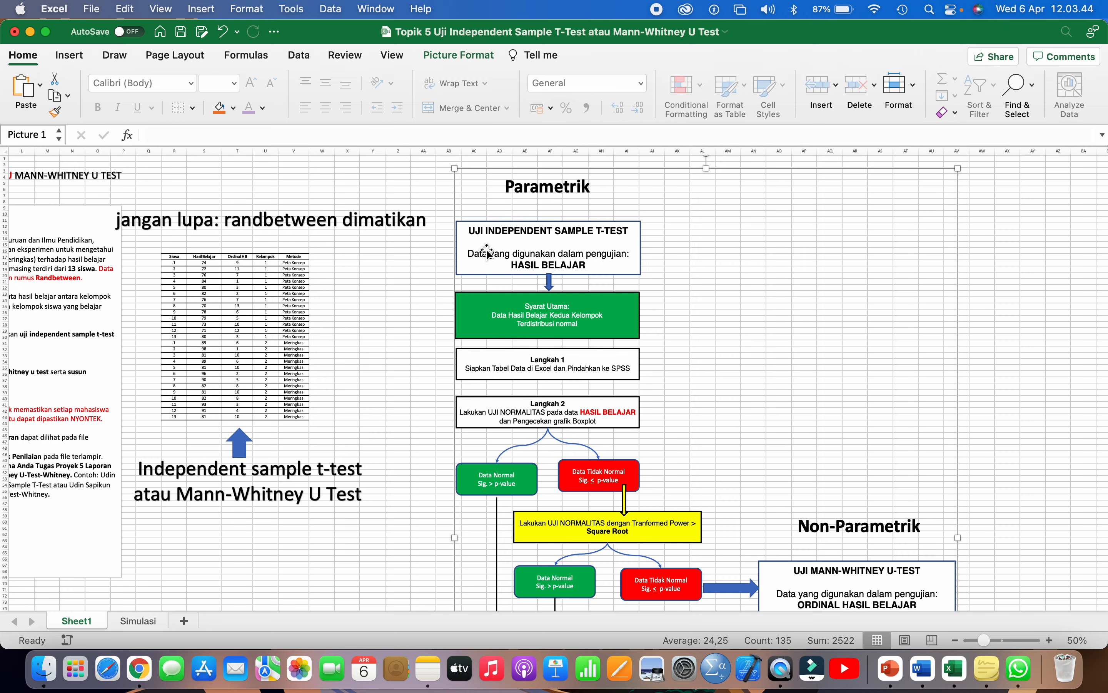
{"action": "scroll", "coordinate": [515, 274], "scroll_direction": "down", "scroll_amount": 2}
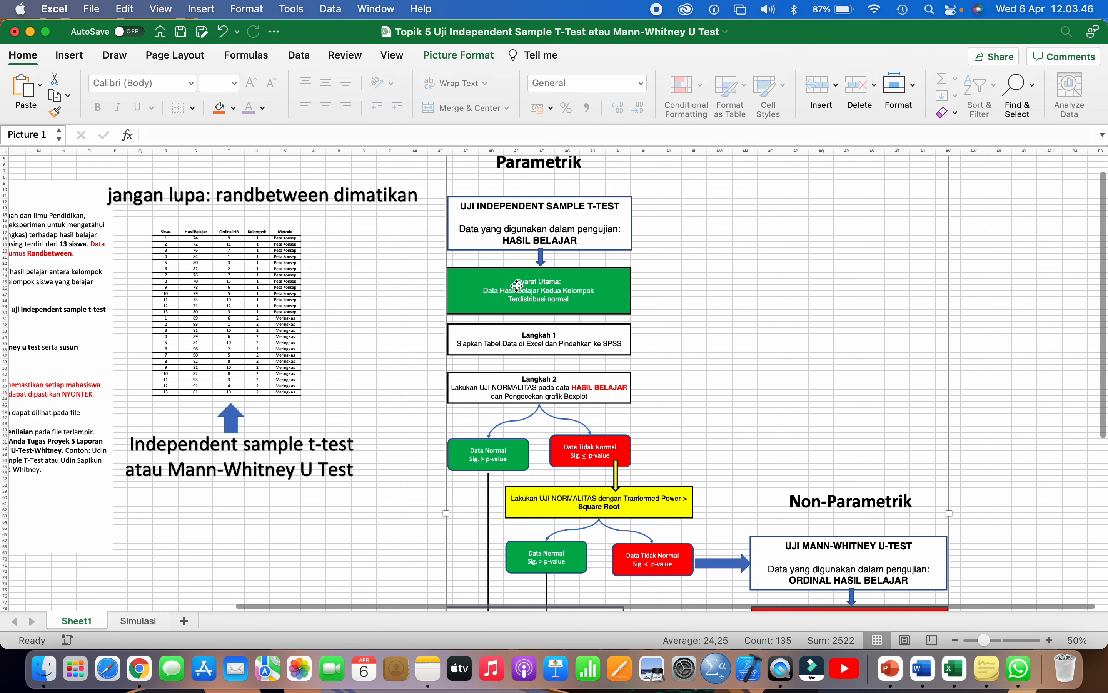
{"action": "scroll", "coordinate": [517, 286], "scroll_direction": "up", "scroll_amount": 3}
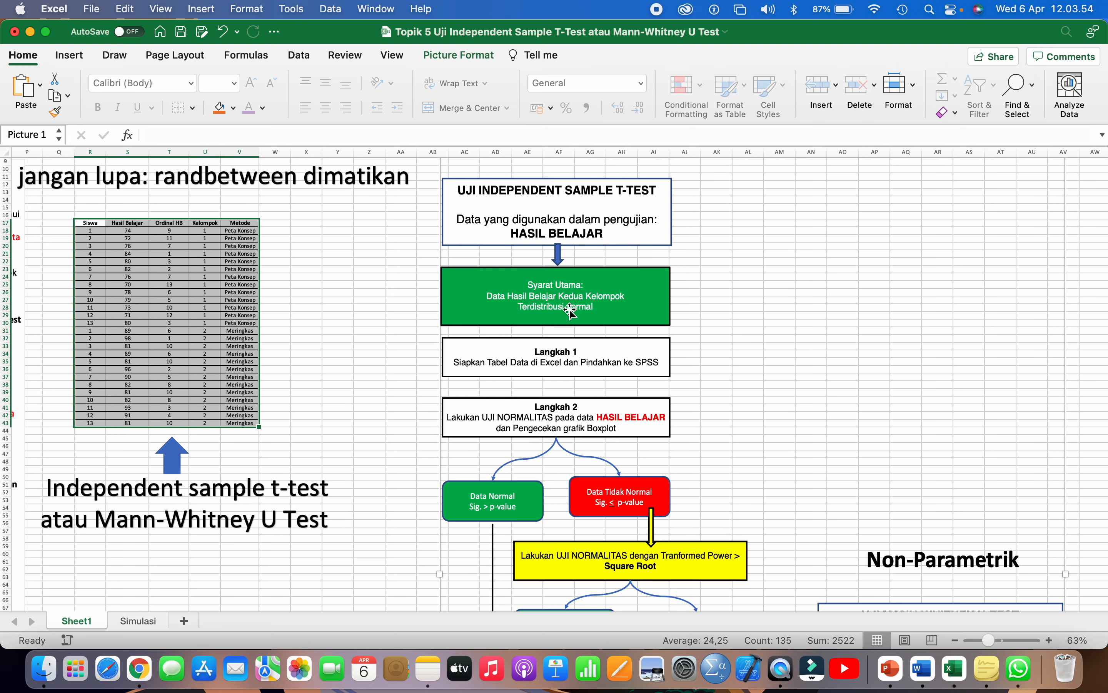
{"action": "left_click", "coordinate": [312, 301]}
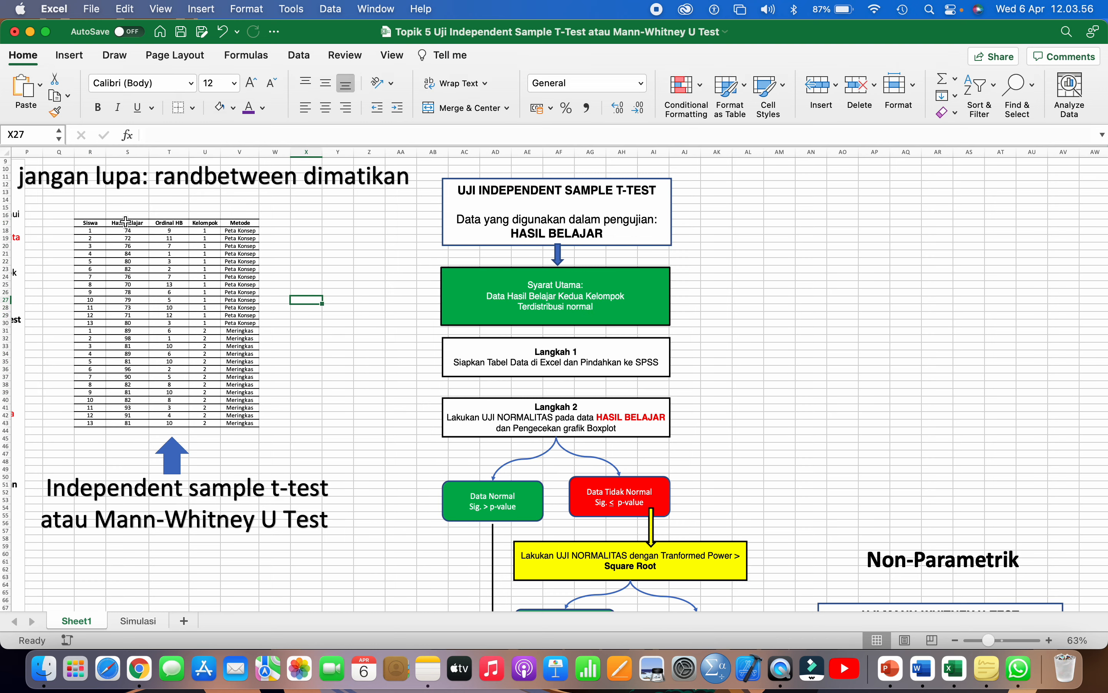
{"action": "left_click_drag", "start_coordinate": [125, 222], "coordinate": [129, 316]}
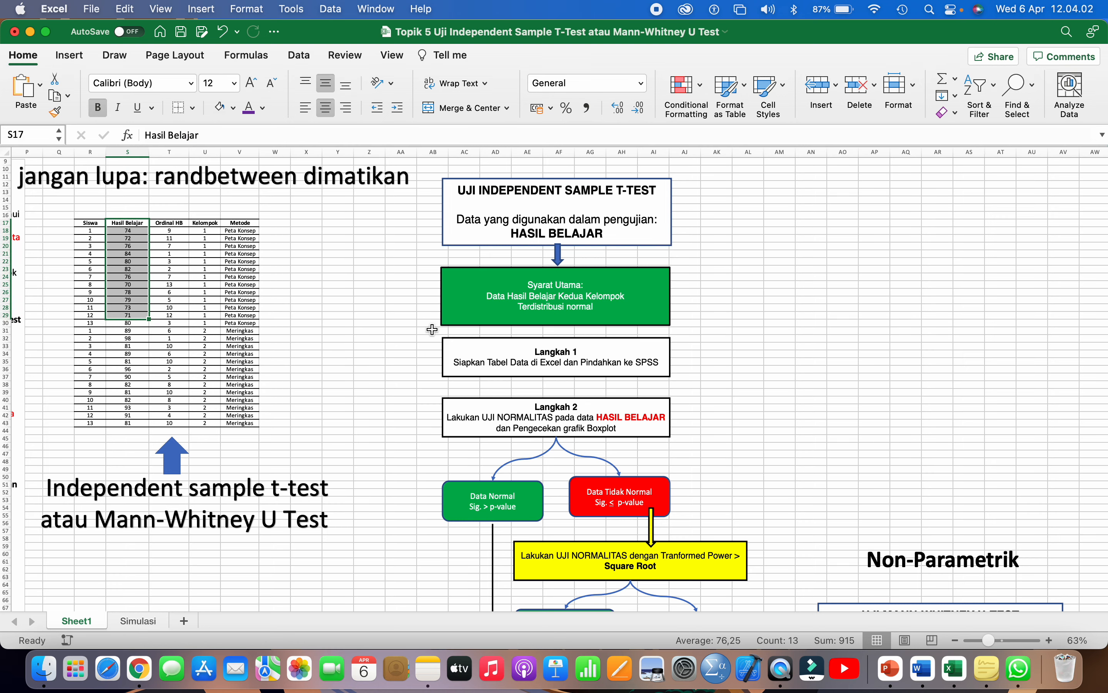
{"action": "scroll", "coordinate": [432, 329], "scroll_direction": "down", "scroll_amount": 3}
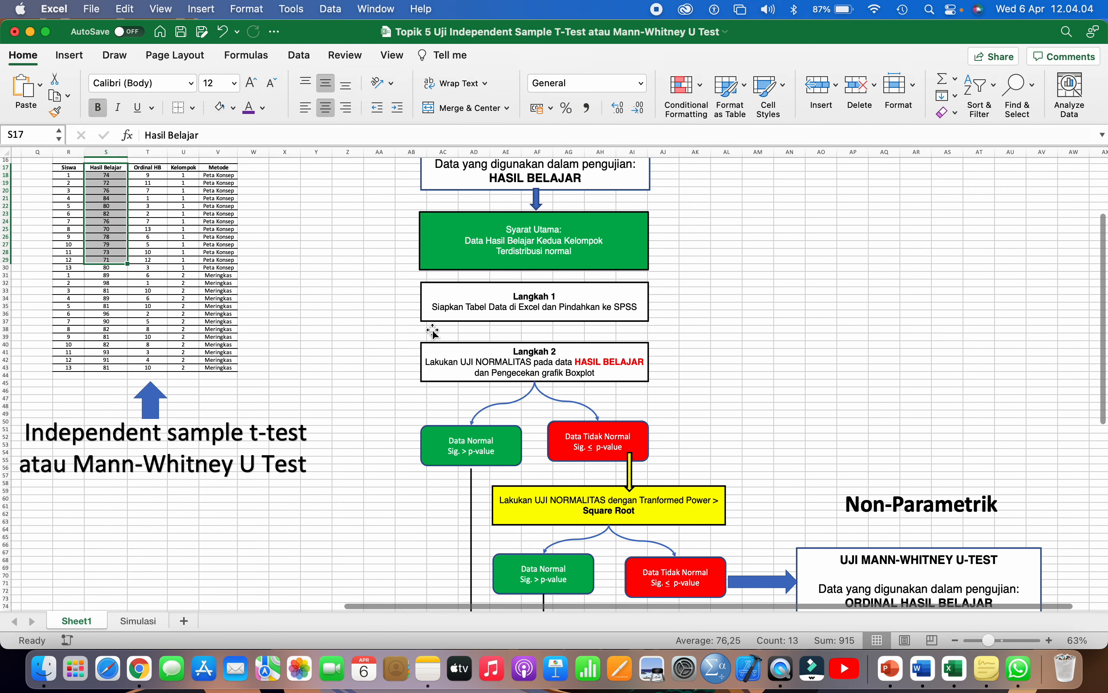
{"action": "scroll", "coordinate": [431, 329], "scroll_direction": "down", "scroll_amount": 2}
{"action": "scroll", "coordinate": [432, 332], "scroll_direction": "down", "scroll_amount": 1}
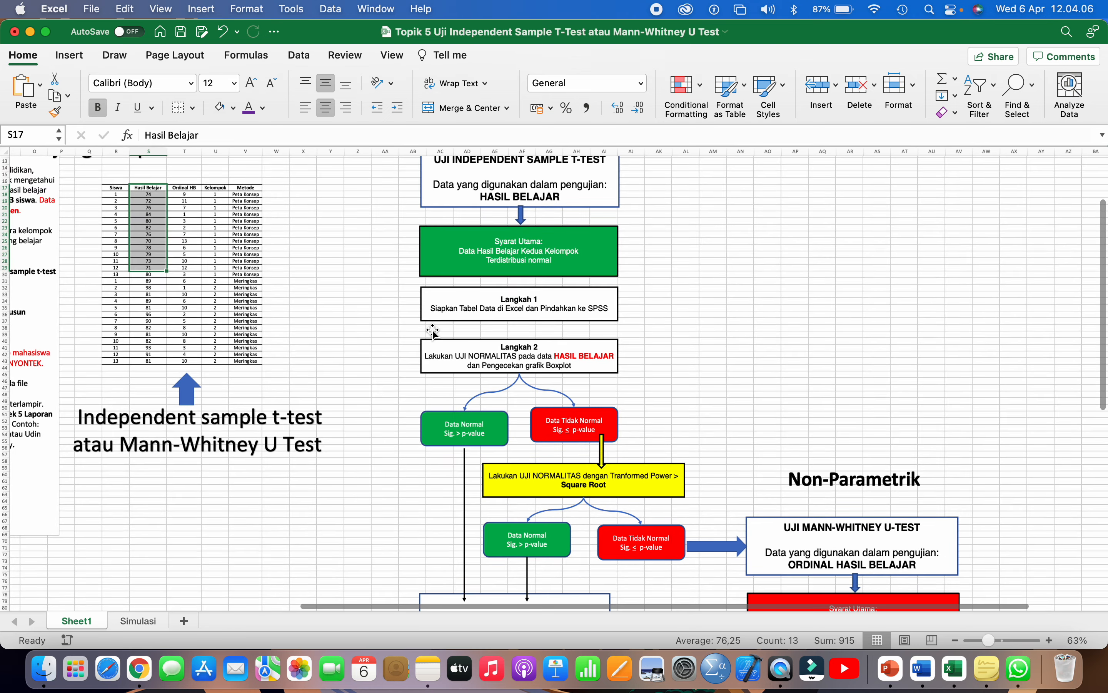
{"action": "scroll", "coordinate": [433, 331], "scroll_direction": "down", "scroll_amount": 2}
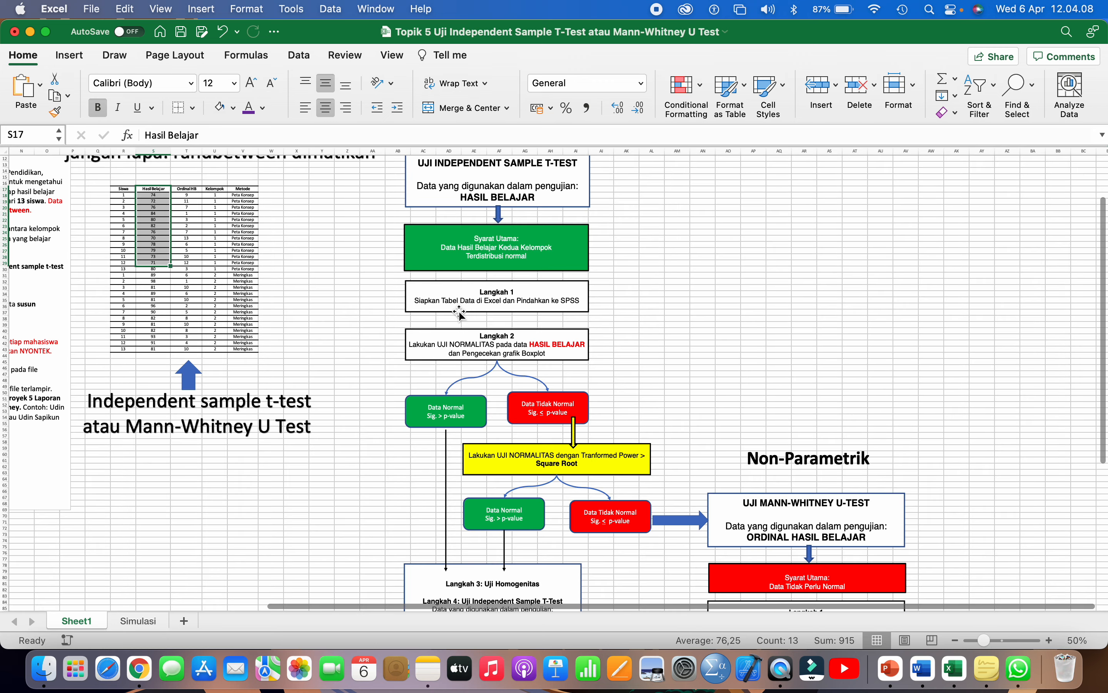
{"action": "left_click", "coordinate": [469, 306]}
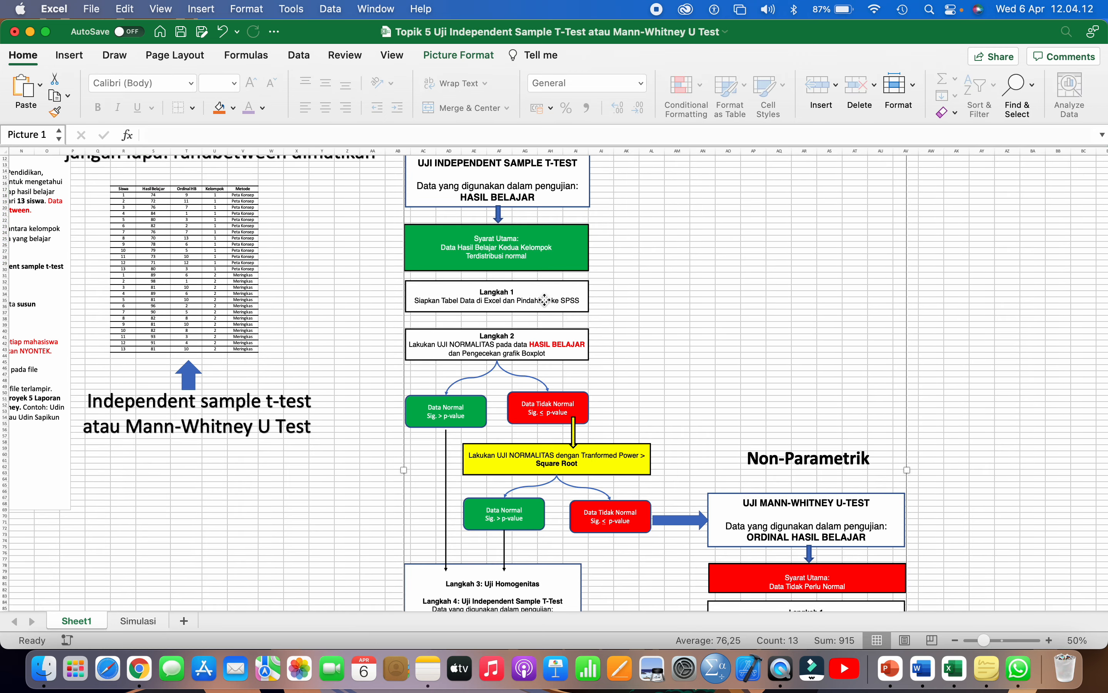
{"action": "scroll", "coordinate": [544, 303], "scroll_direction": "down", "scroll_amount": 2}
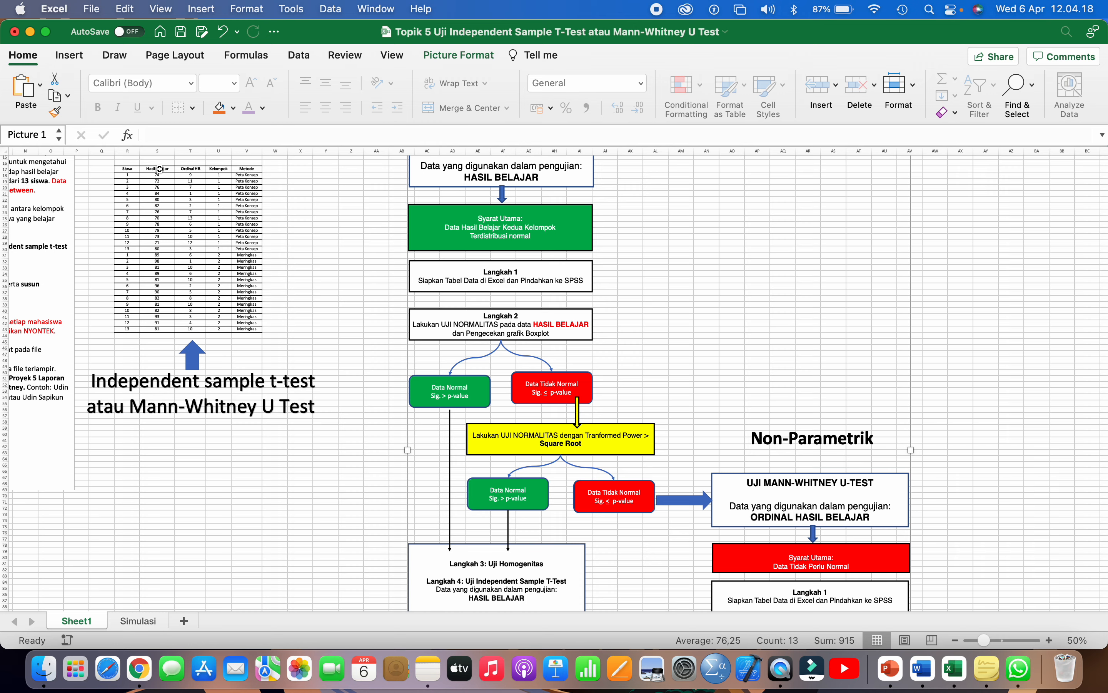
{"action": "left_click_drag", "start_coordinate": [159, 169], "coordinate": [154, 331]}
{"action": "scroll", "coordinate": [552, 270], "scroll_direction": "down", "scroll_amount": 1}
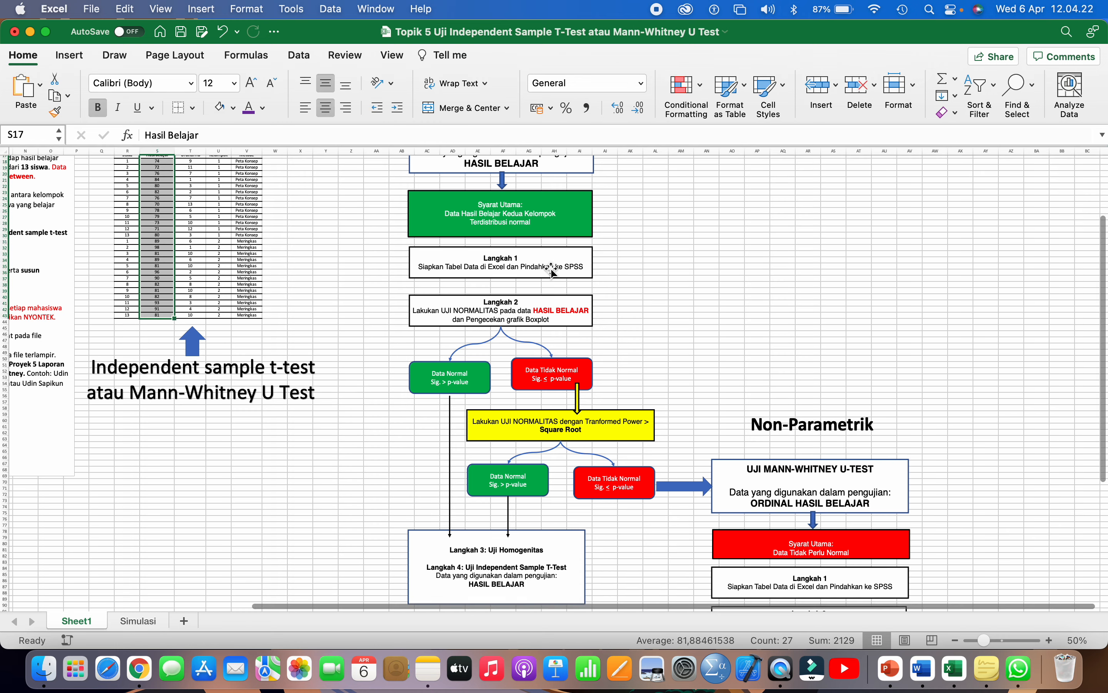
{"action": "scroll", "coordinate": [551, 271], "scroll_direction": "up", "scroll_amount": 3}
{"action": "scroll", "coordinate": [549, 274], "scroll_direction": "up", "scroll_amount": 2}
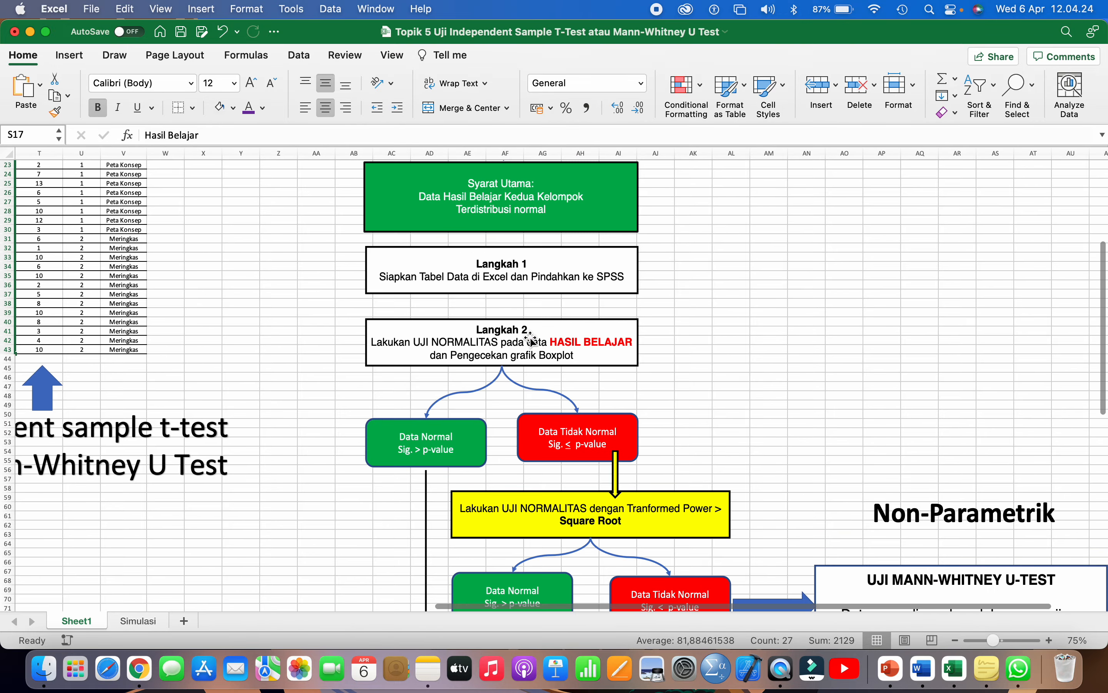
{"action": "scroll", "coordinate": [476, 385], "scroll_direction": "down", "scroll_amount": 2}
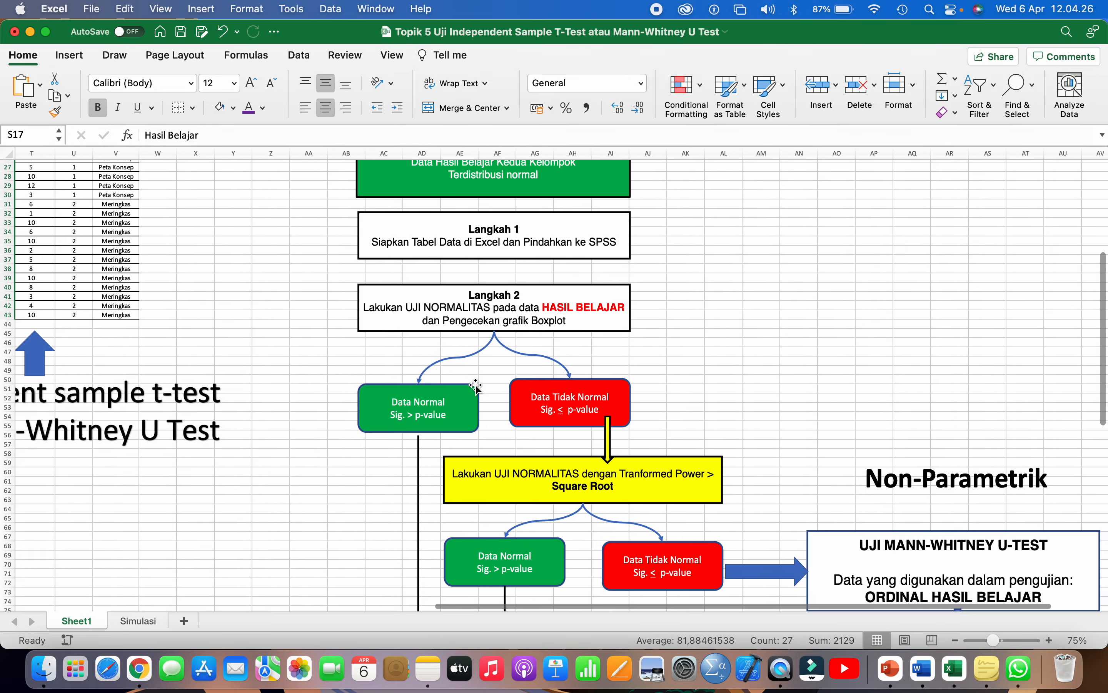
{"action": "scroll", "coordinate": [476, 387], "scroll_direction": "down", "scroll_amount": 2}
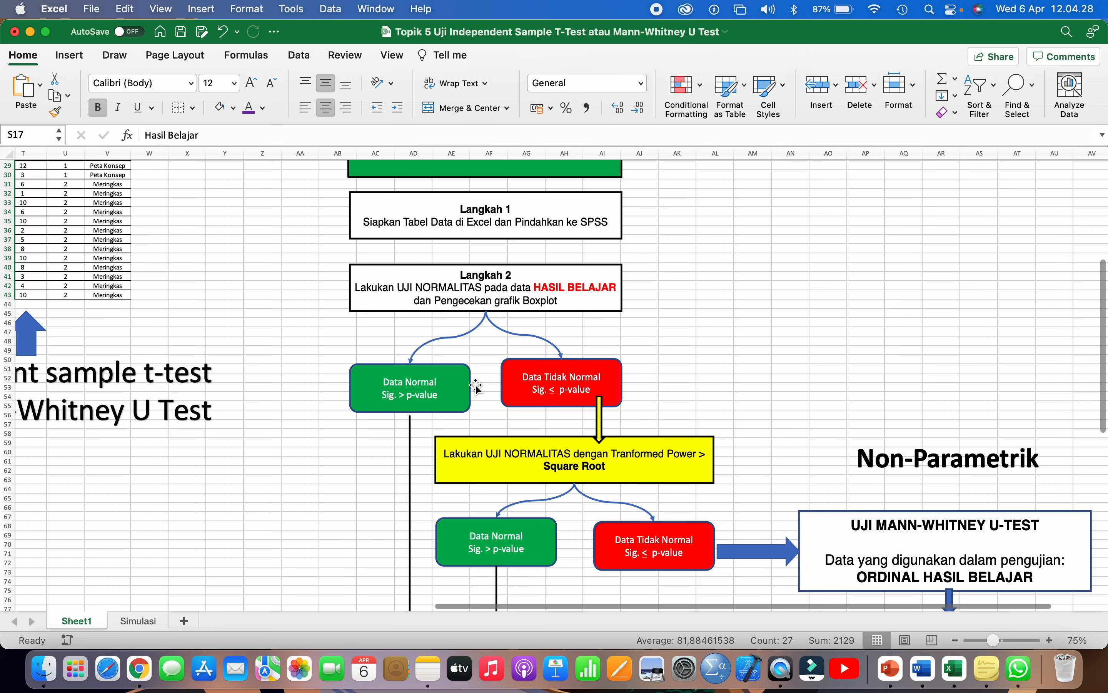
{"action": "scroll", "coordinate": [476, 386], "scroll_direction": "down", "scroll_amount": 2}
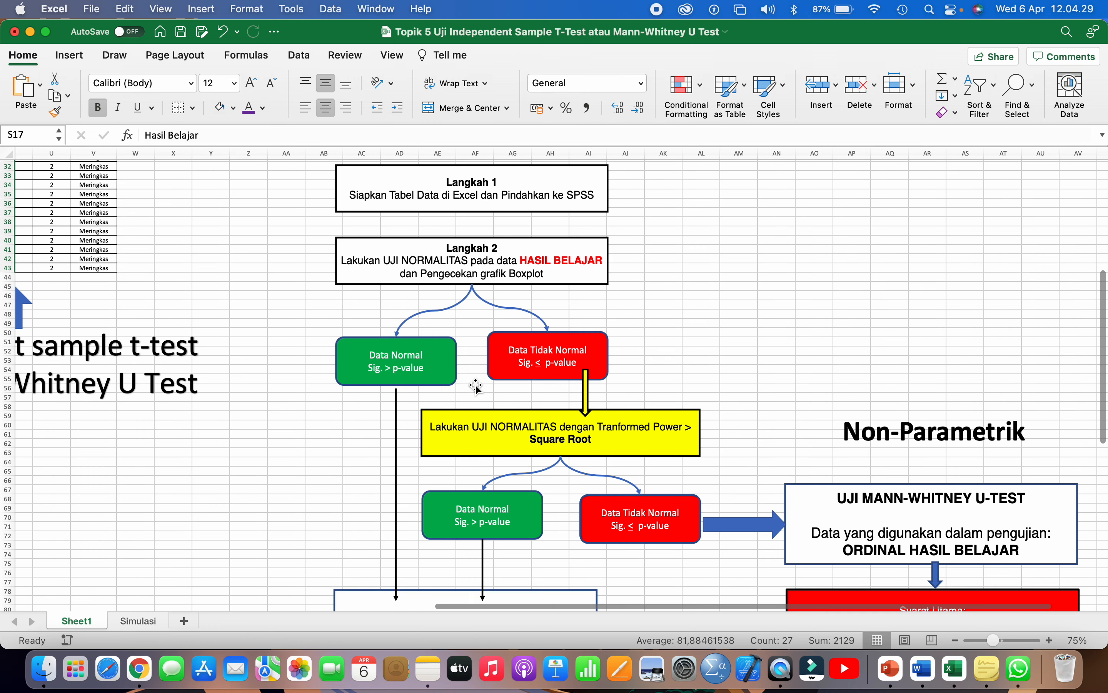
{"action": "left_click", "coordinate": [407, 363]}
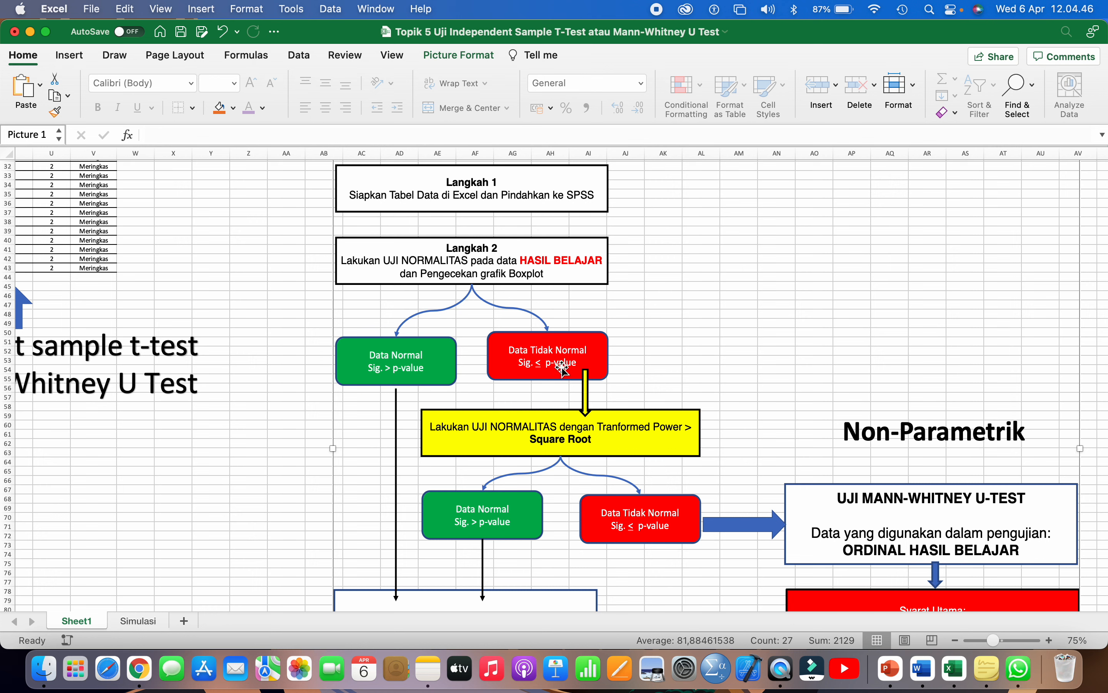
- Deselect Picture 1 and scroll down to the empty cells around row 48
{"action": "scroll", "coordinate": [671, 303], "scroll_direction": "down", "scroll_amount": 2}
{"action": "left_click", "coordinate": [291, 275]}
- Enter SIG. 0,056 in Z48:AA48 and P-value 0,05 in Z49:AA49
{"action": "double_click", "coordinate": [244, 275]}
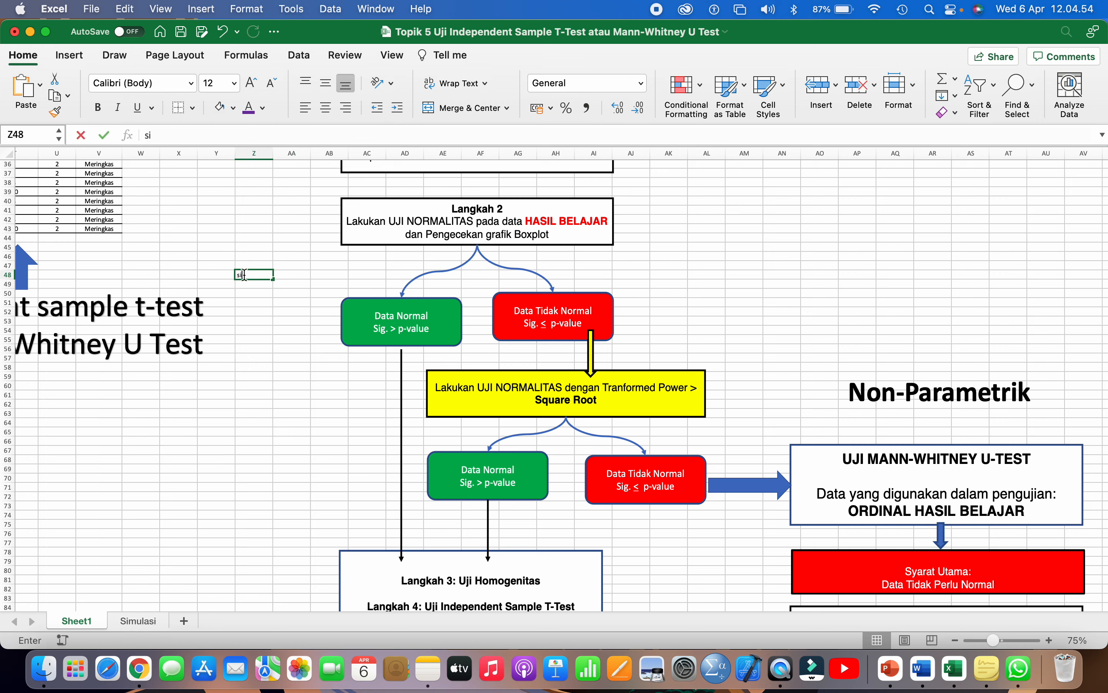
{"action": "type", "text": "SIG."}
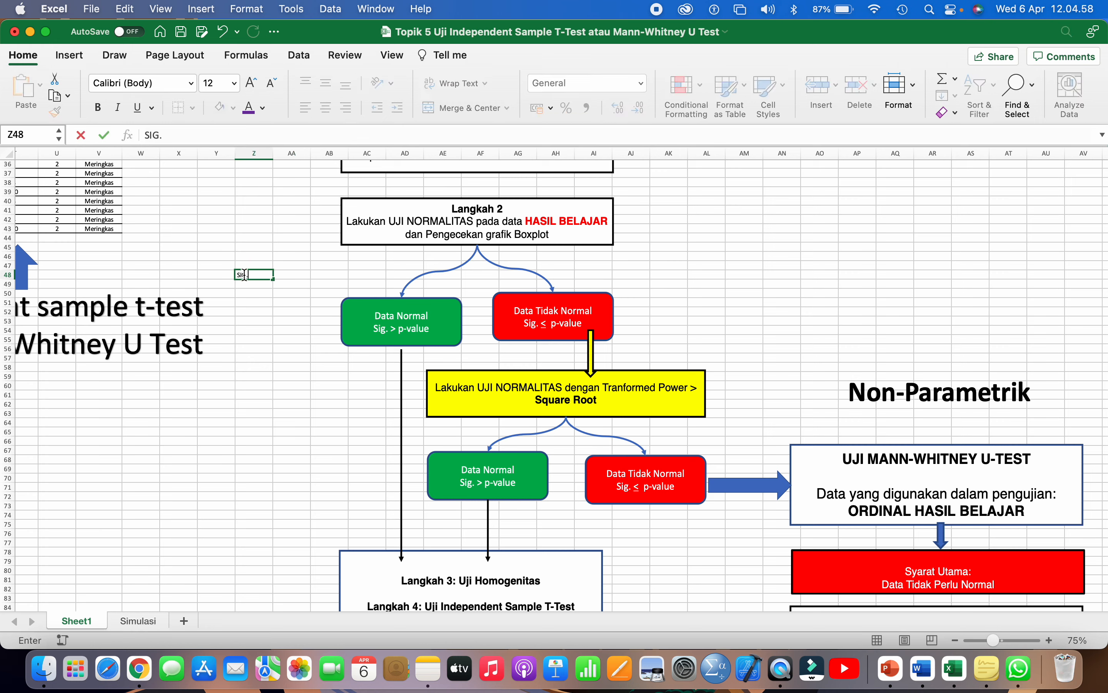
{"action": "key", "text": "Tab"}
{"action": "type", "text": "0"}
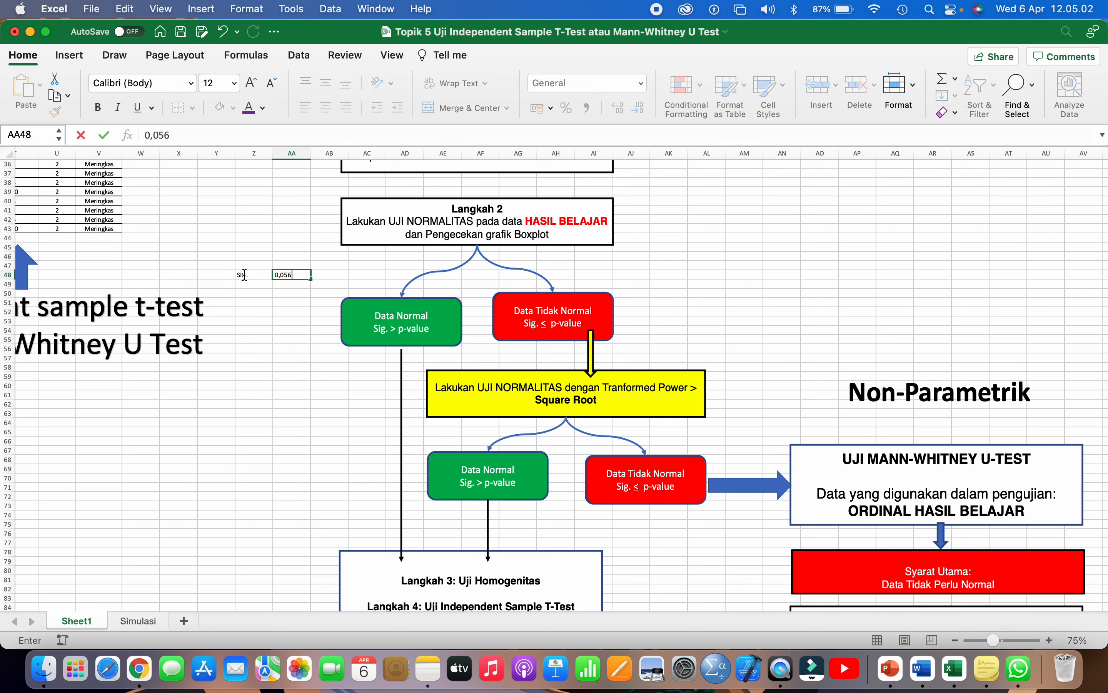
{"action": "key", "text": "Return"}
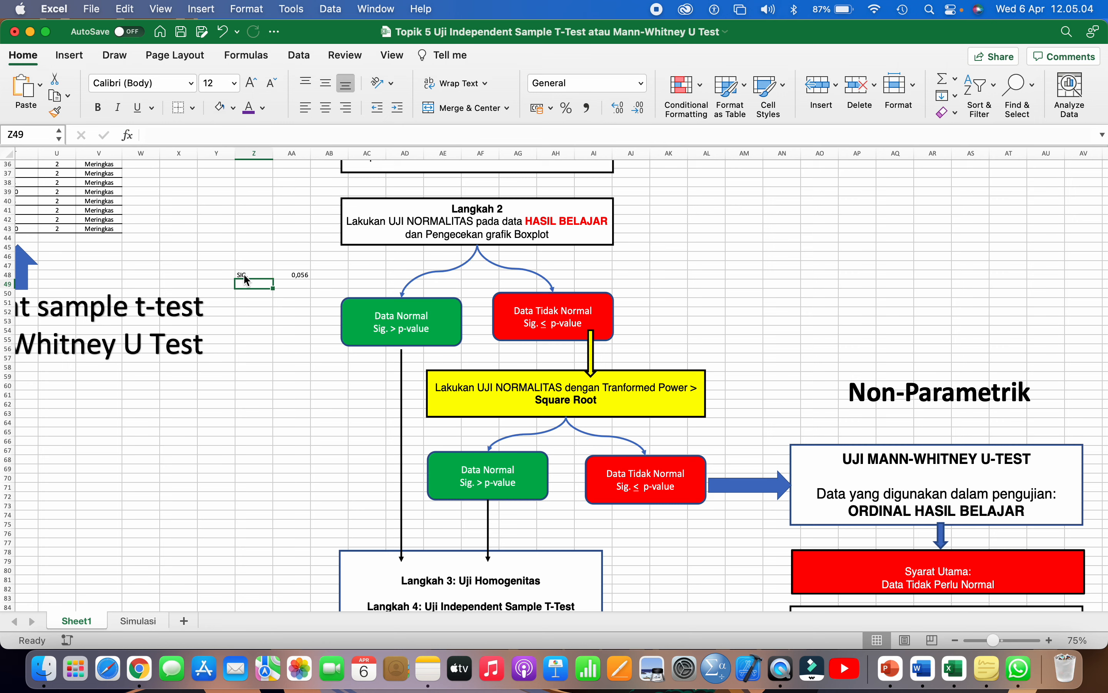
{"action": "type", "text": "P-CAL"}
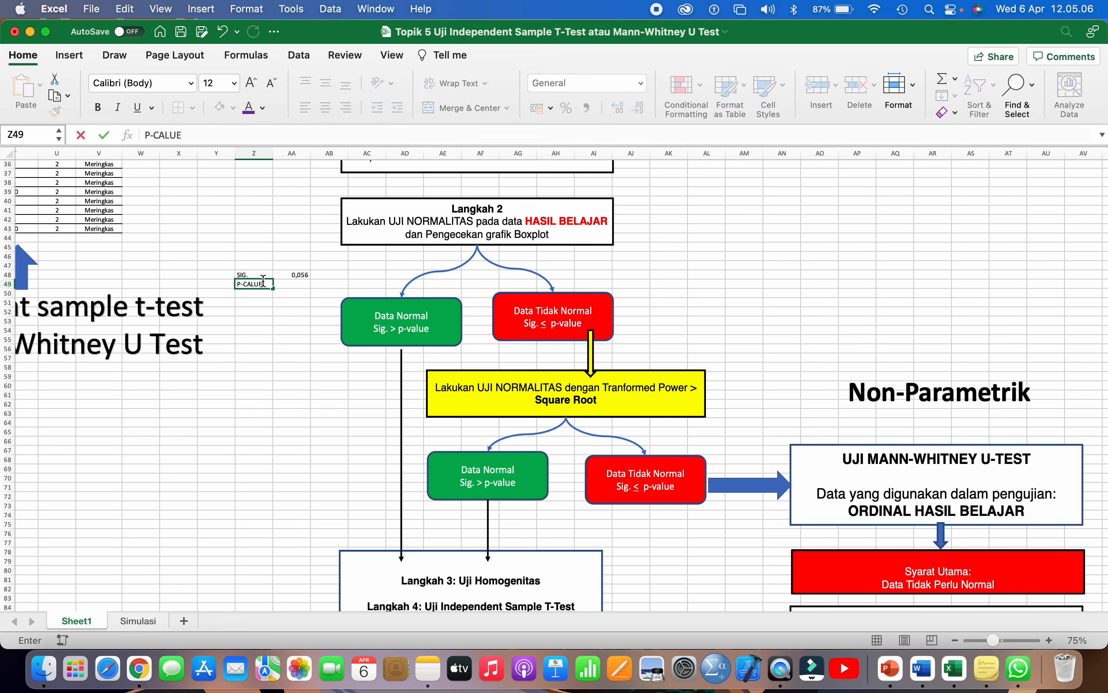
{"action": "type", "text": "UE"}
{"action": "key", "text": "BackSpace"}
{"action": "key", "text": "Tab"}
{"action": "type", "text": "0"}
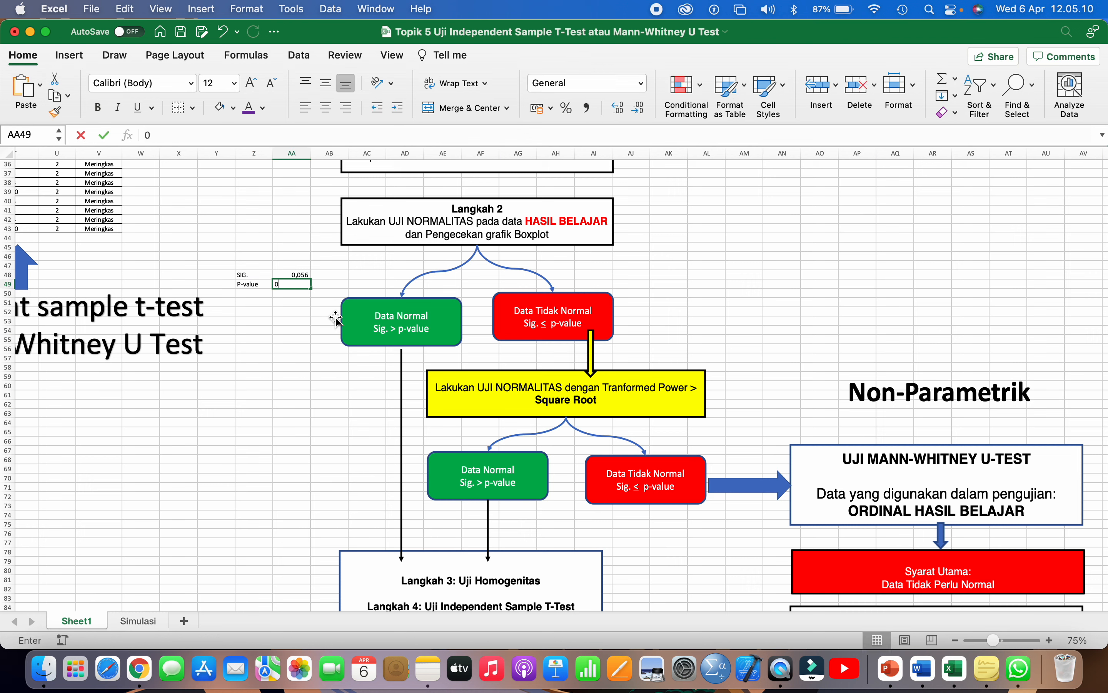
{"action": "type", "text": ",05"}
{"action": "key", "text": "Return"}
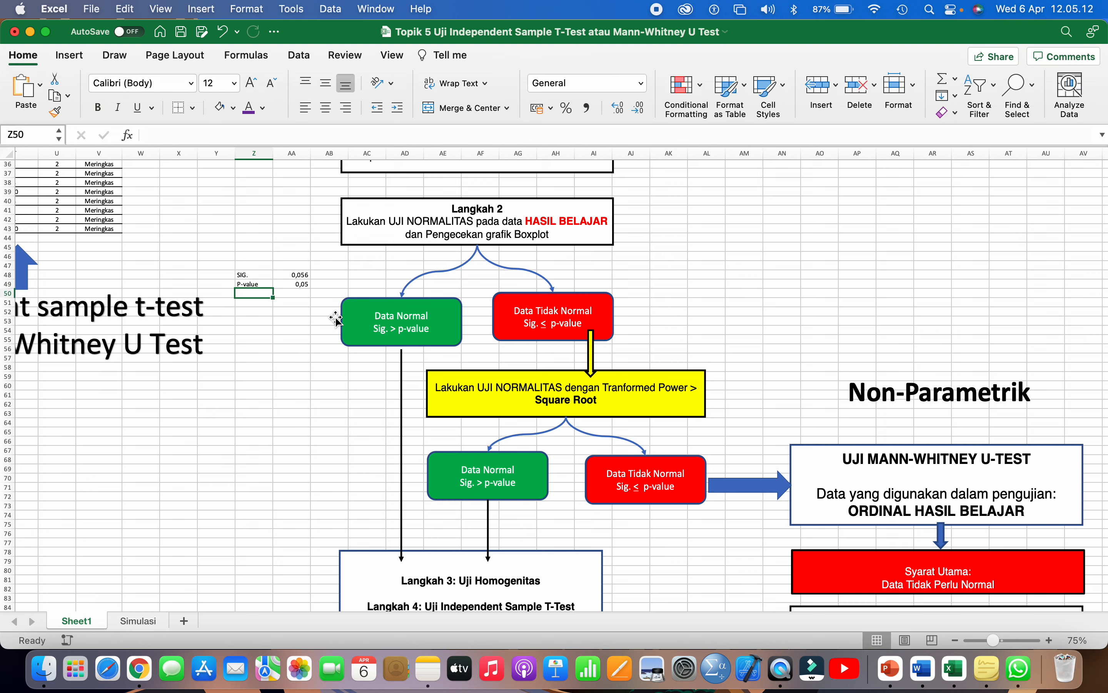
- Add a rounded 0,05 in cell AB48 beside the Sig. value
{"action": "left_click", "coordinate": [298, 286]}
{"action": "left_click_drag", "start_coordinate": [255, 286], "coordinate": [288, 285]}
{"action": "left_click", "coordinate": [263, 109]}
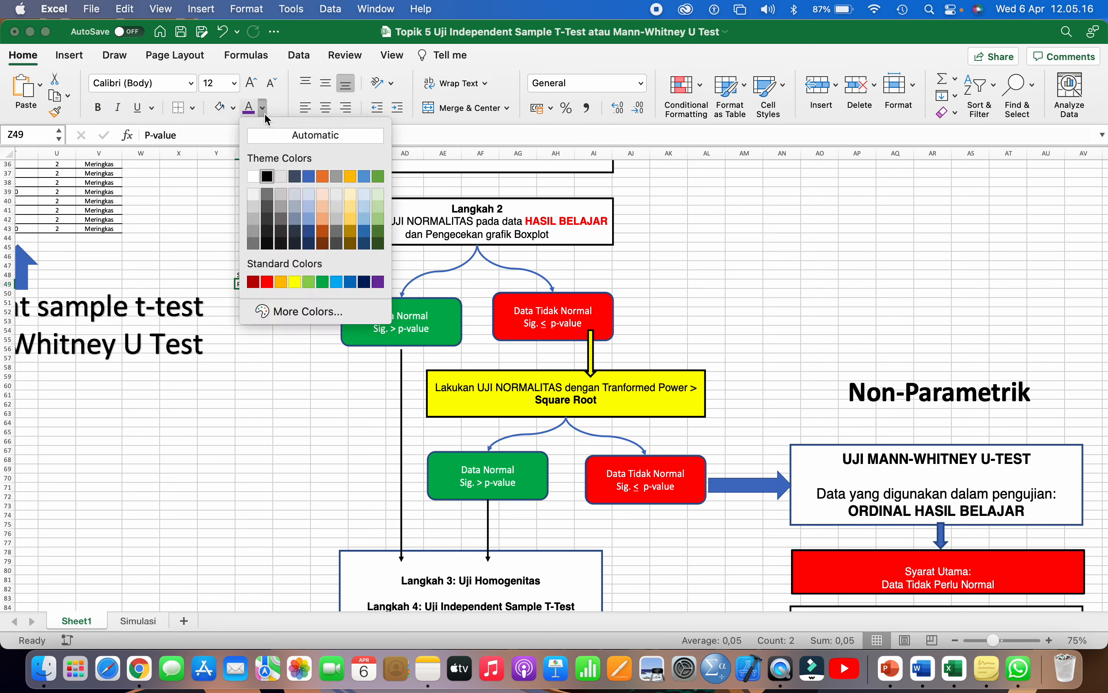
{"action": "left_click", "coordinate": [268, 410]}
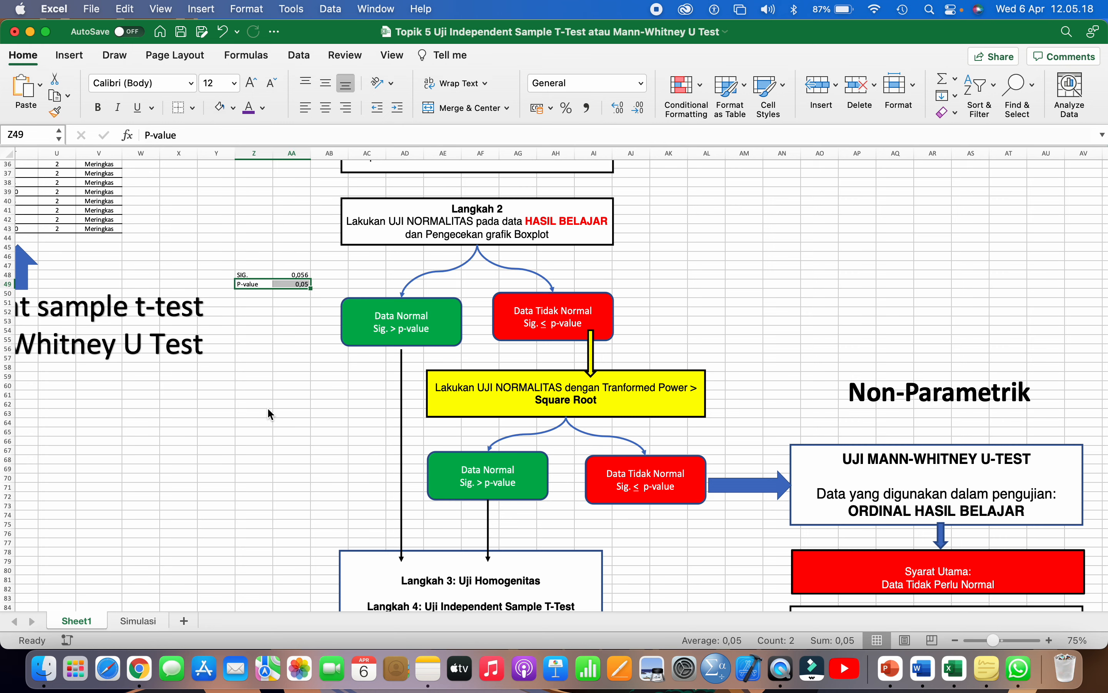
{"action": "left_click", "coordinate": [278, 375]}
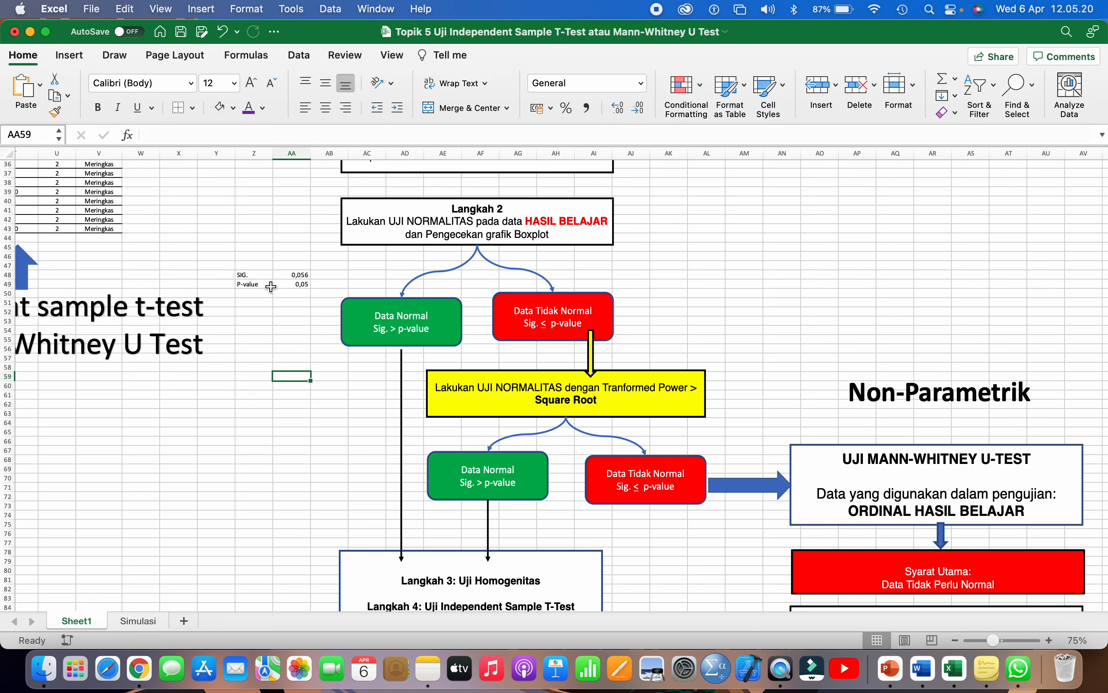
{"action": "left_click", "coordinate": [288, 276]}
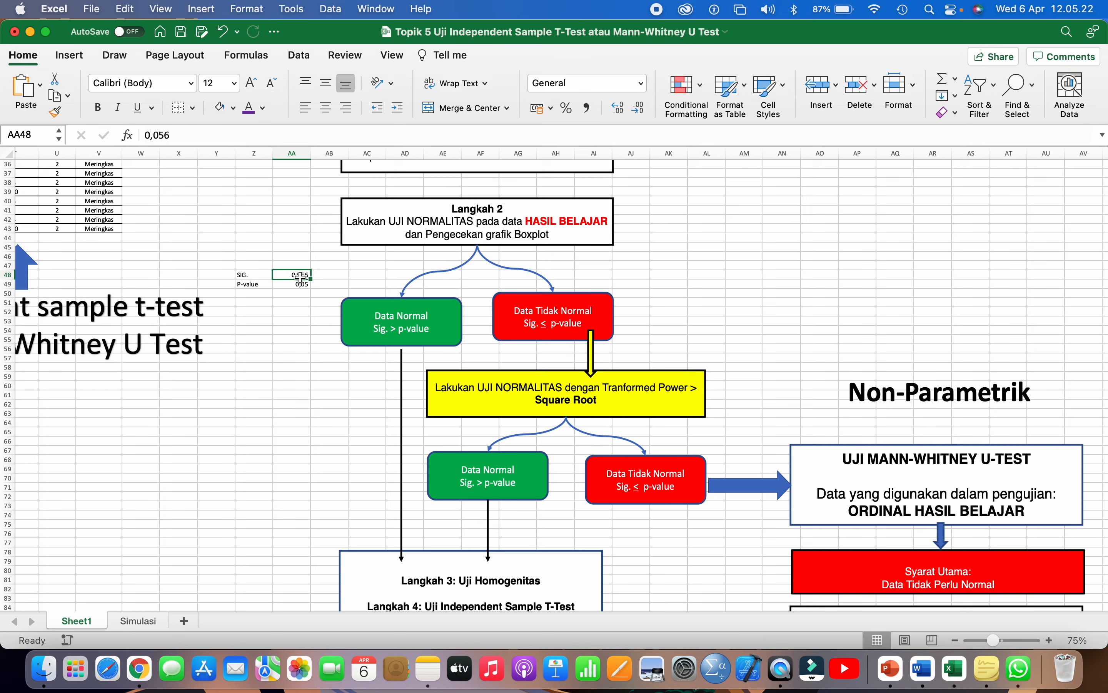
{"action": "left_click", "coordinate": [323, 274]}
{"action": "type", "text": "0"}
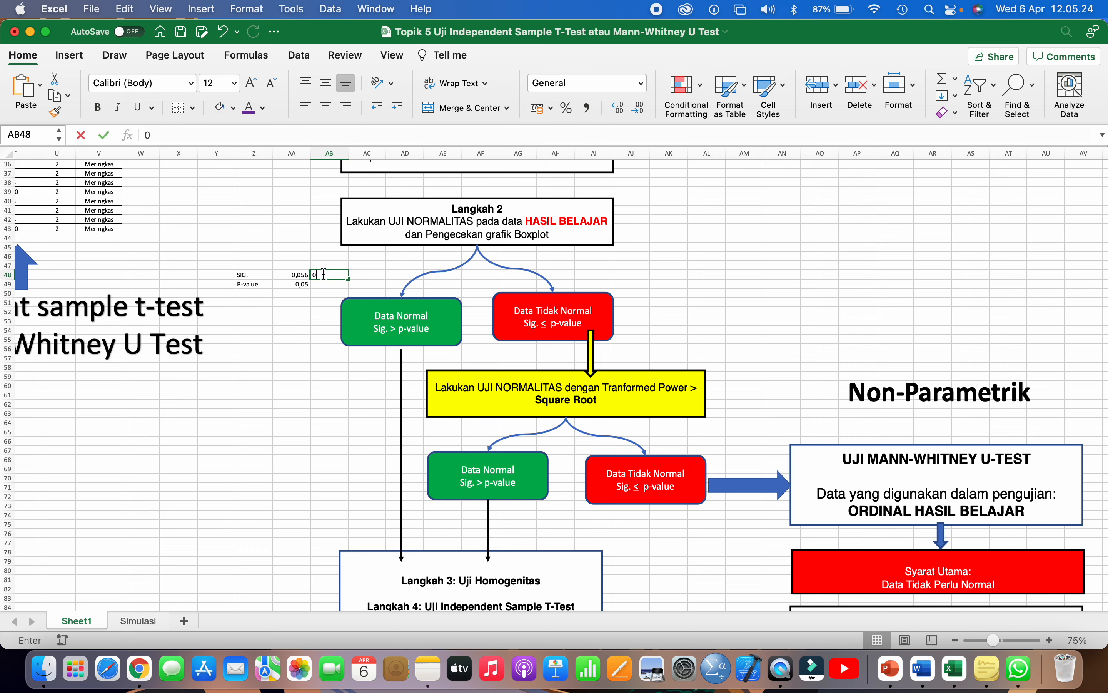
{"action": "type", "text": ",0"}
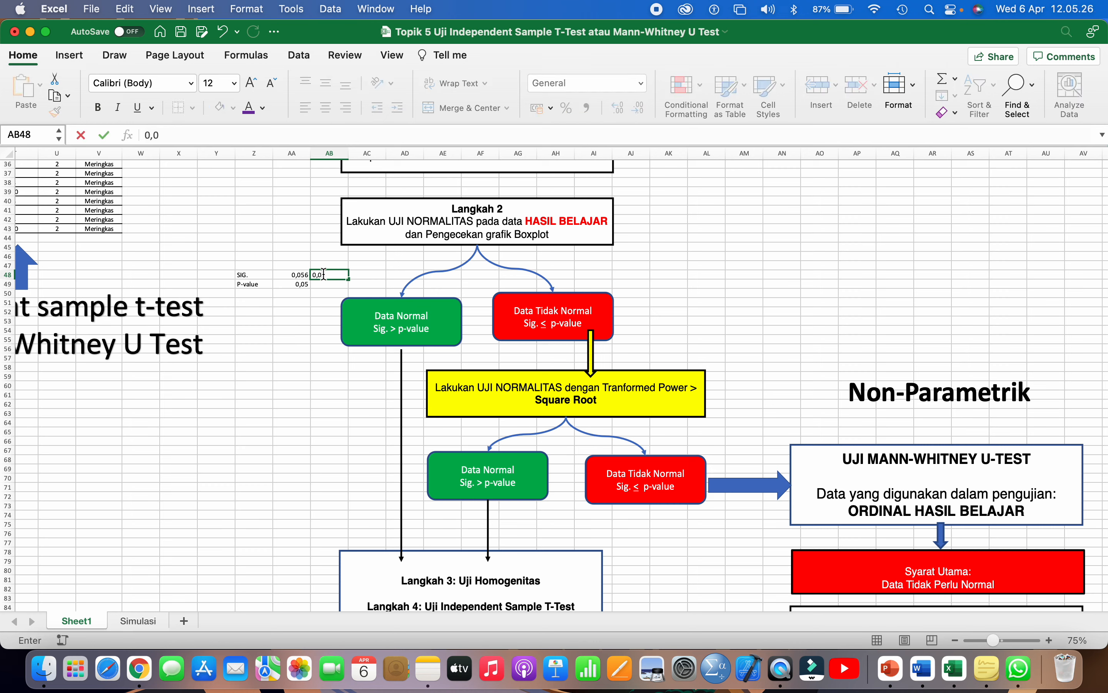
{"action": "type", "text": "5"}
{"action": "left_click", "coordinate": [288, 329]}
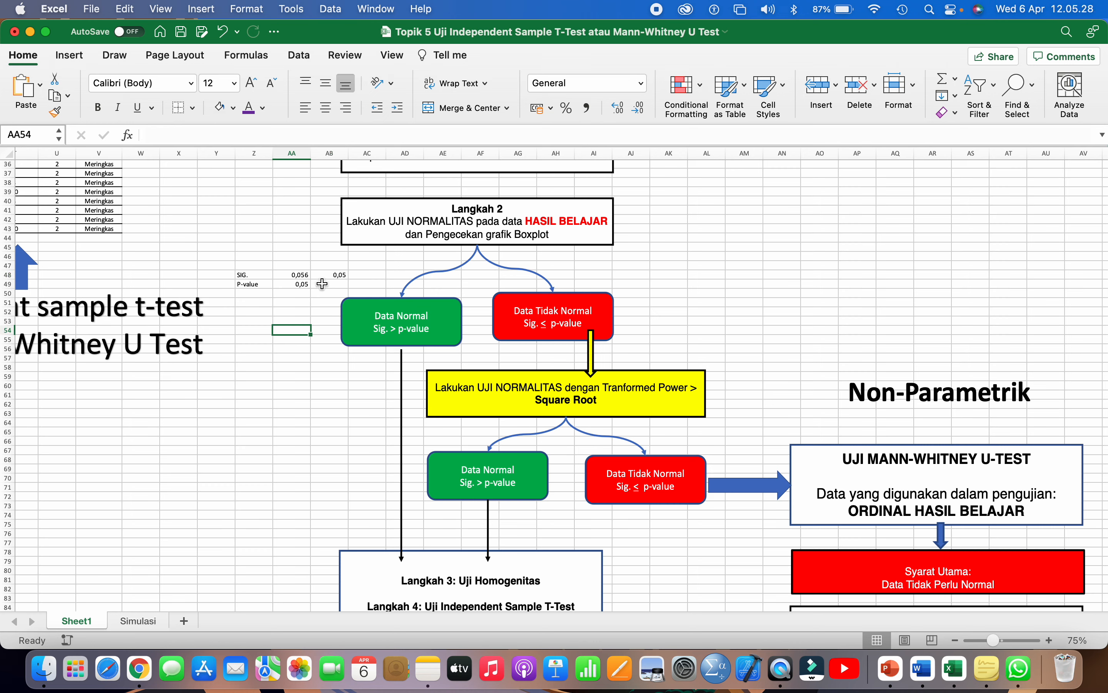
{"action": "double_click", "coordinate": [340, 275]}
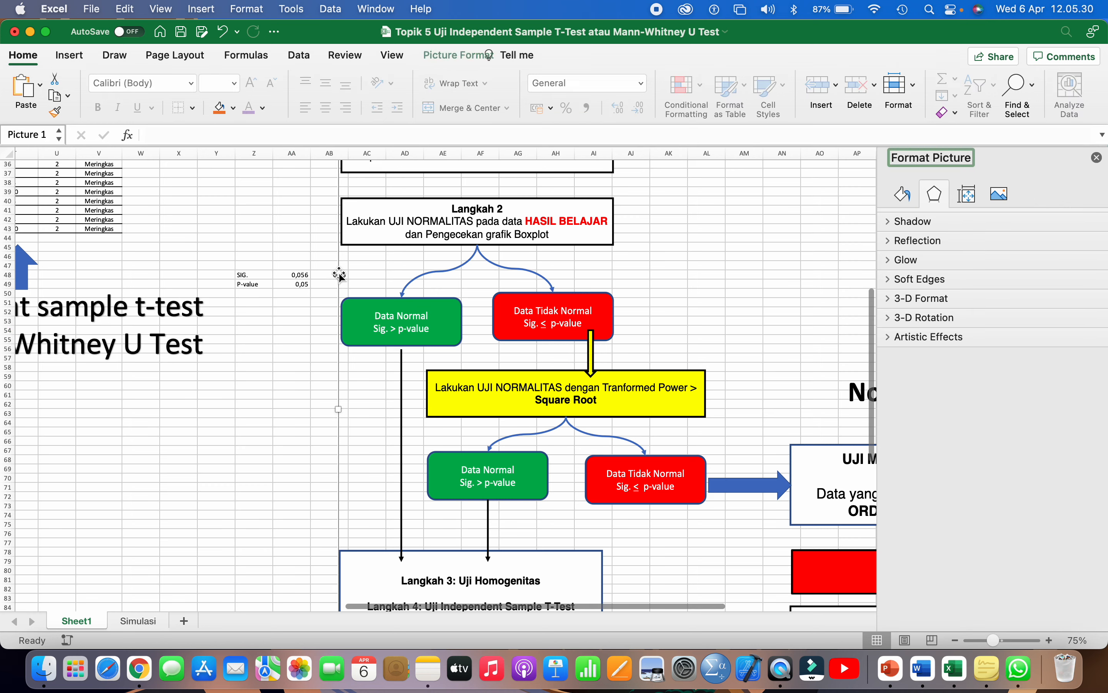
- Change AB48 to 0,06 and write the conclusion NORMAL in Z51
{"action": "left_click", "coordinate": [298, 274]}
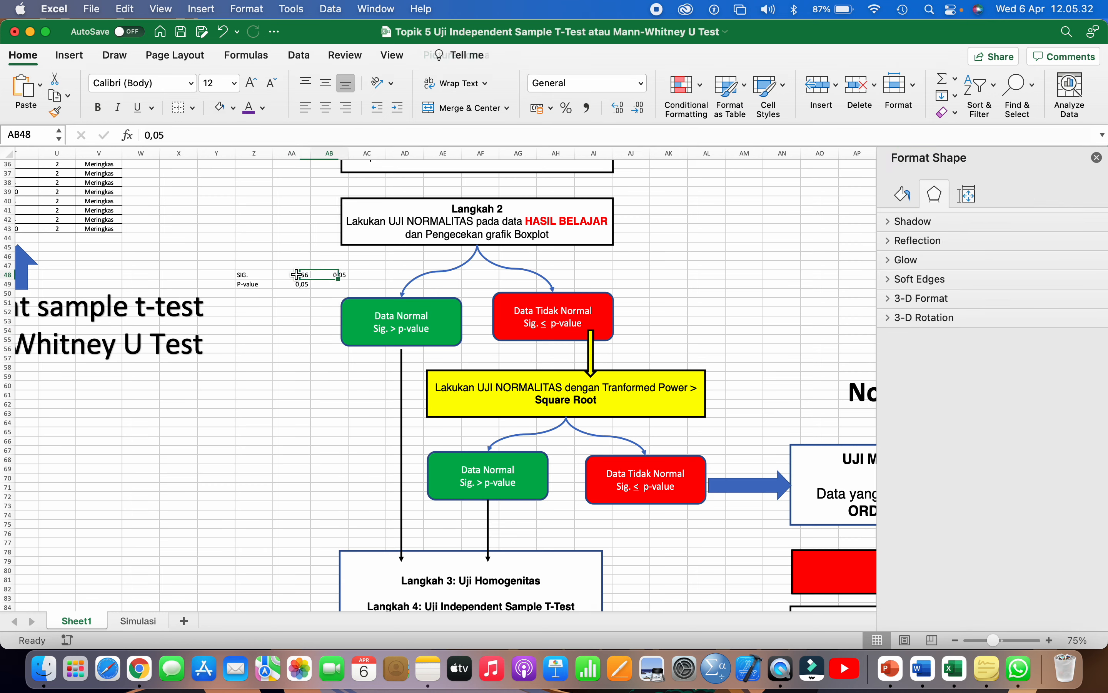
{"action": "type", "text": "0,0"}
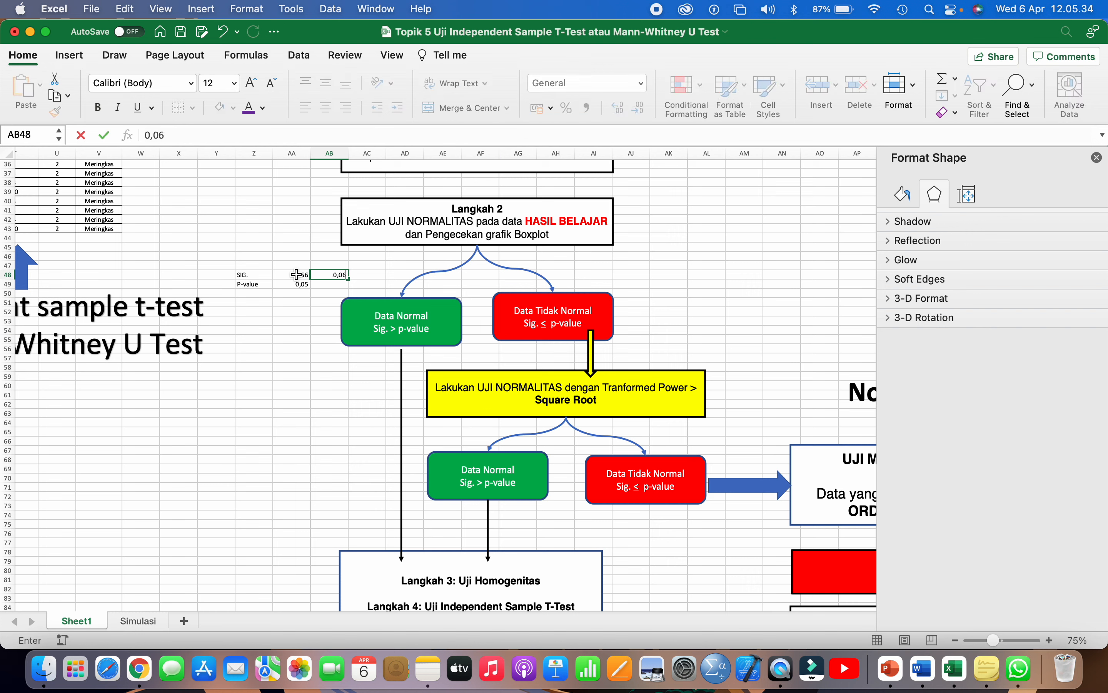
{"action": "type", "text": "6"}
{"action": "key", "text": "Return"}
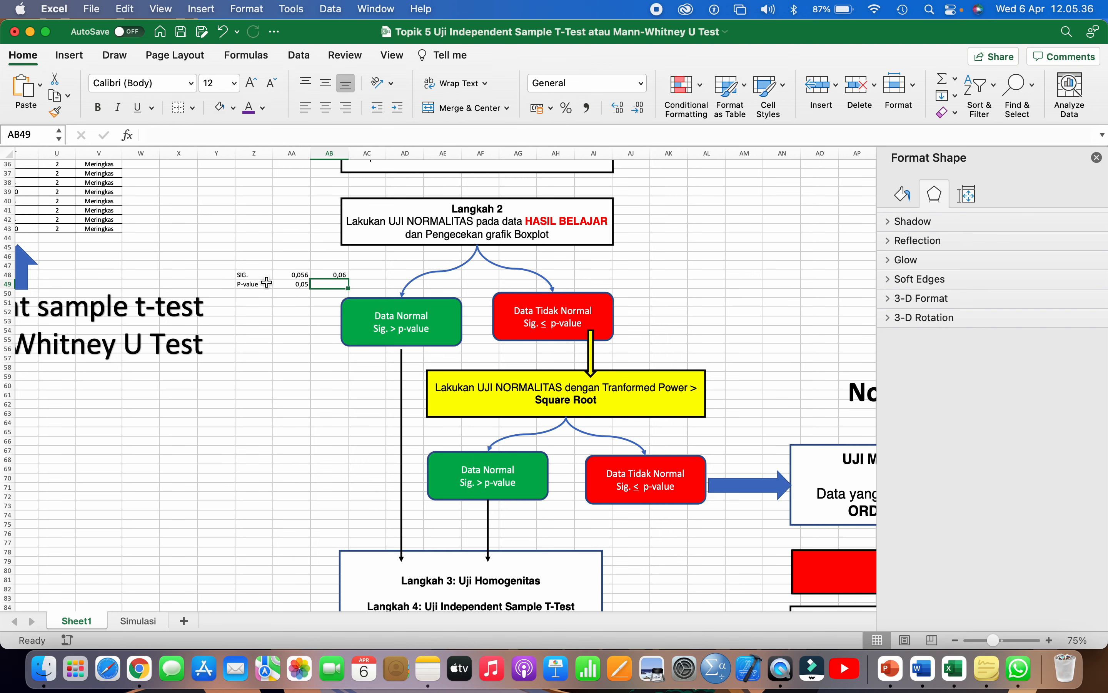
{"action": "left_click", "coordinate": [335, 273]}
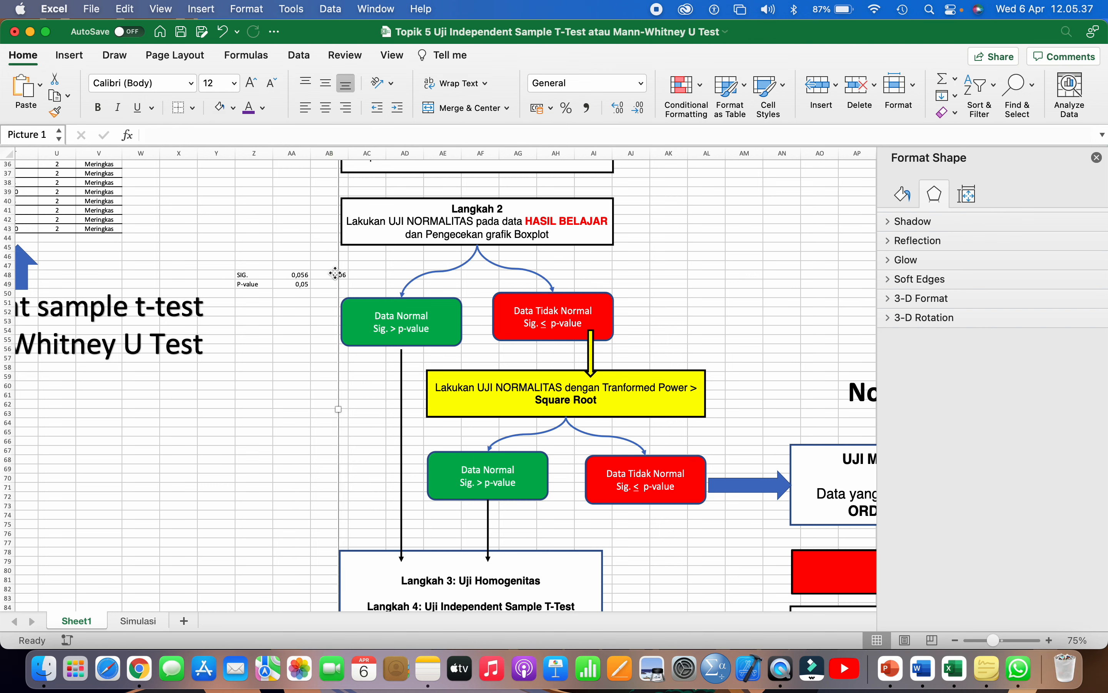
{"action": "left_click", "coordinate": [296, 284]}
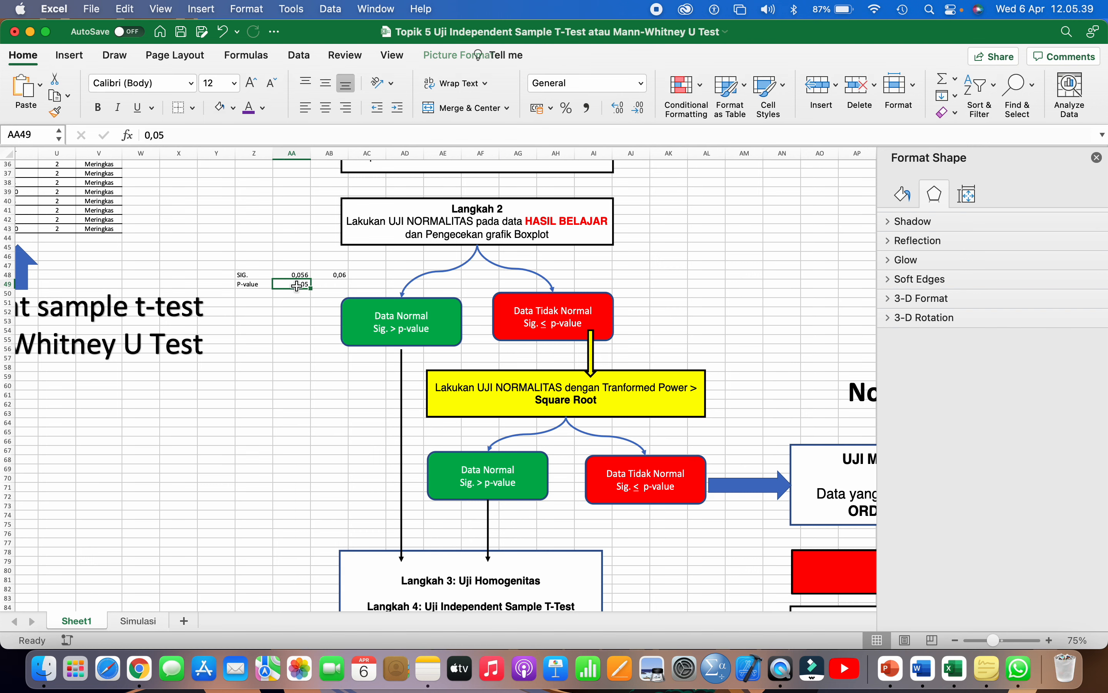
{"action": "left_click", "coordinate": [258, 299]}
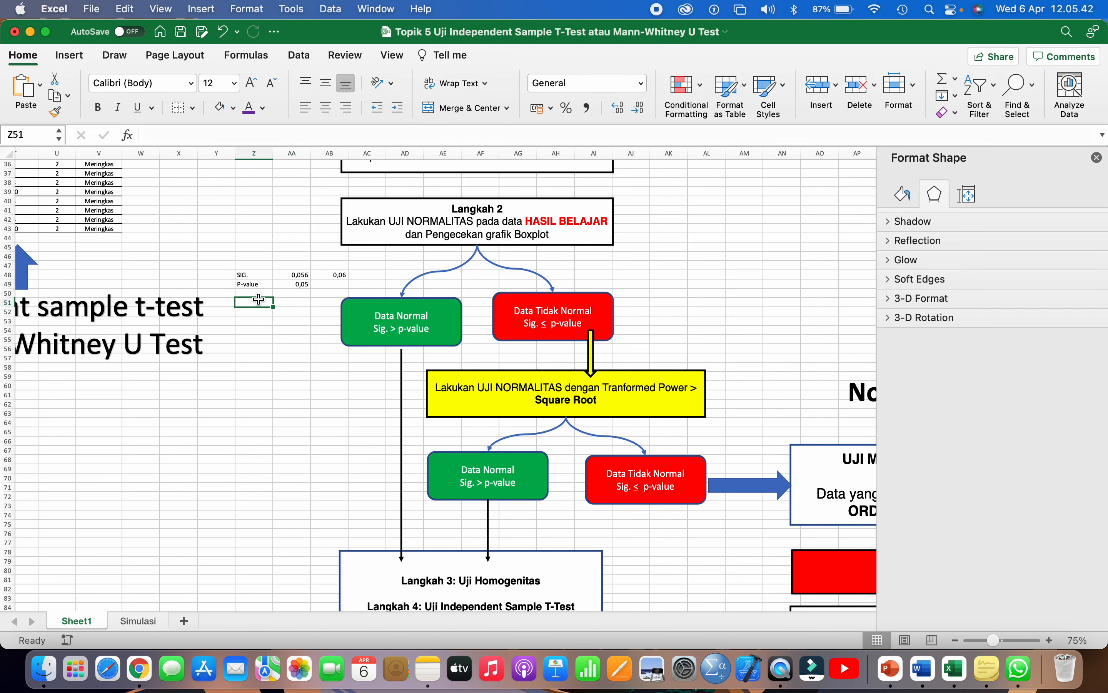
{"action": "type", "text": "NORMAL"}
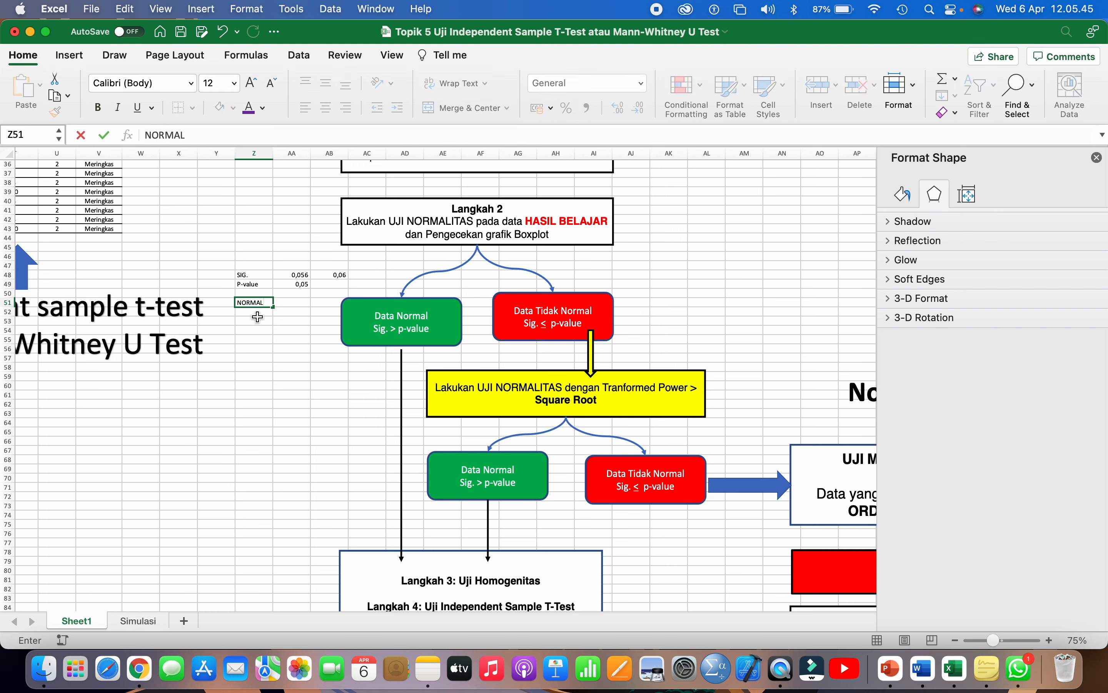
{"action": "left_click", "coordinate": [253, 342]}
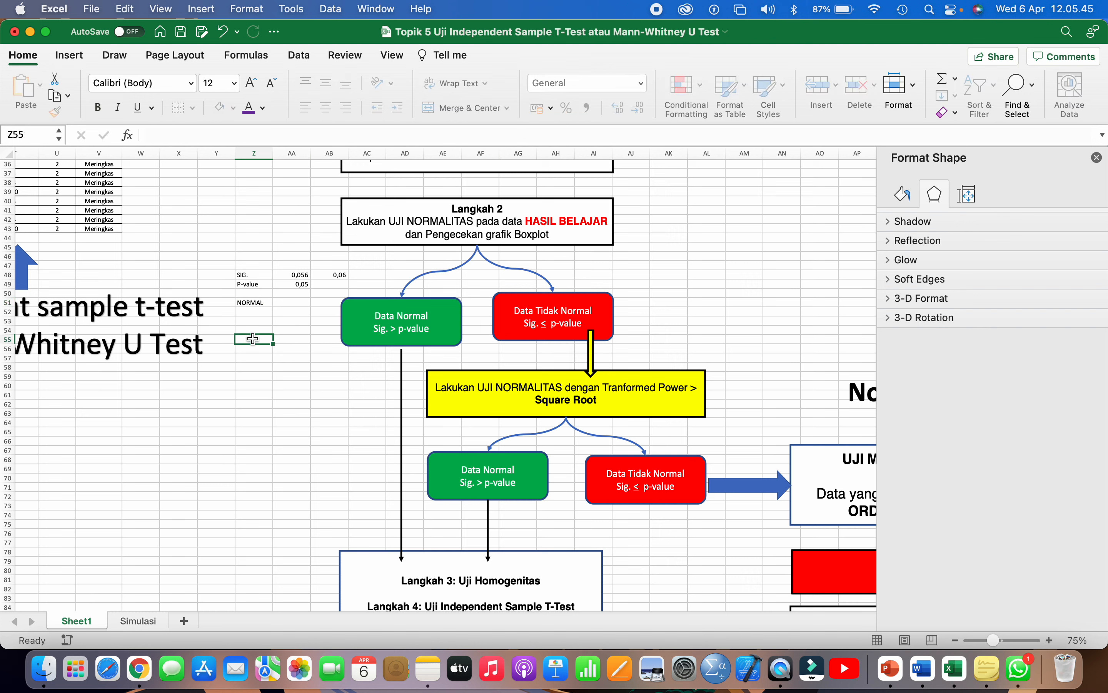
{"action": "left_click", "coordinate": [253, 300]}
{"action": "left_click", "coordinate": [385, 319]}
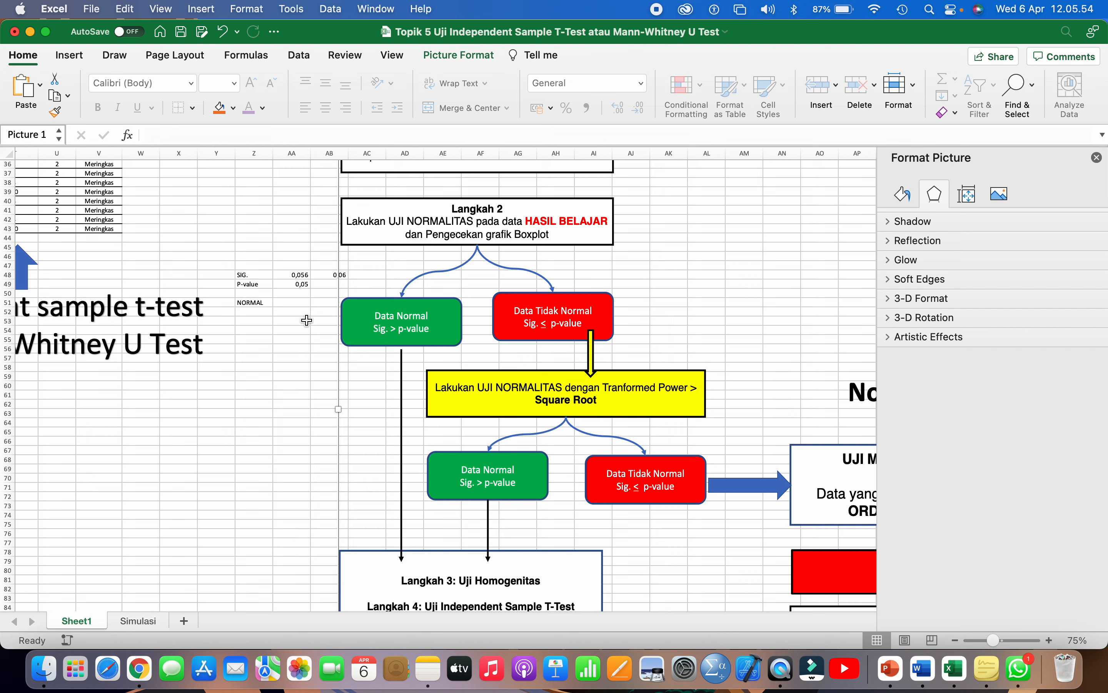
- Enter Sig. 0,046 in Z54:AA54 and p-value 0,05 in Z55:AA55
{"action": "left_click", "coordinate": [253, 331]}
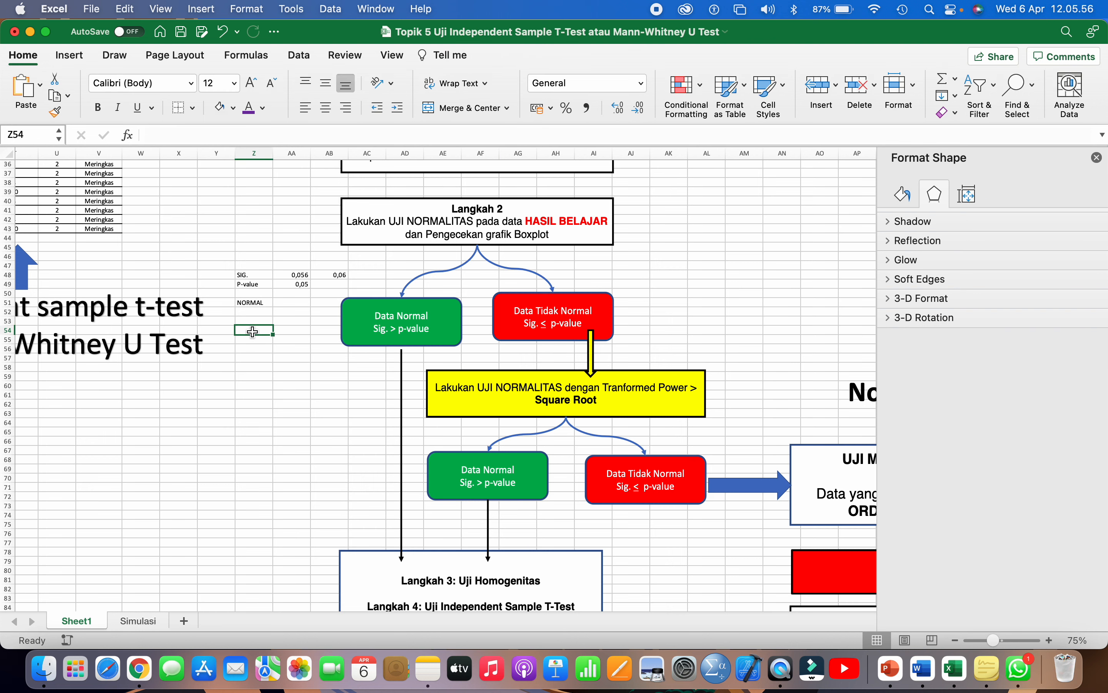
{"action": "type", "text": "Sig."}
{"action": "key", "text": "Tab"}
{"action": "type", "text": "0"}
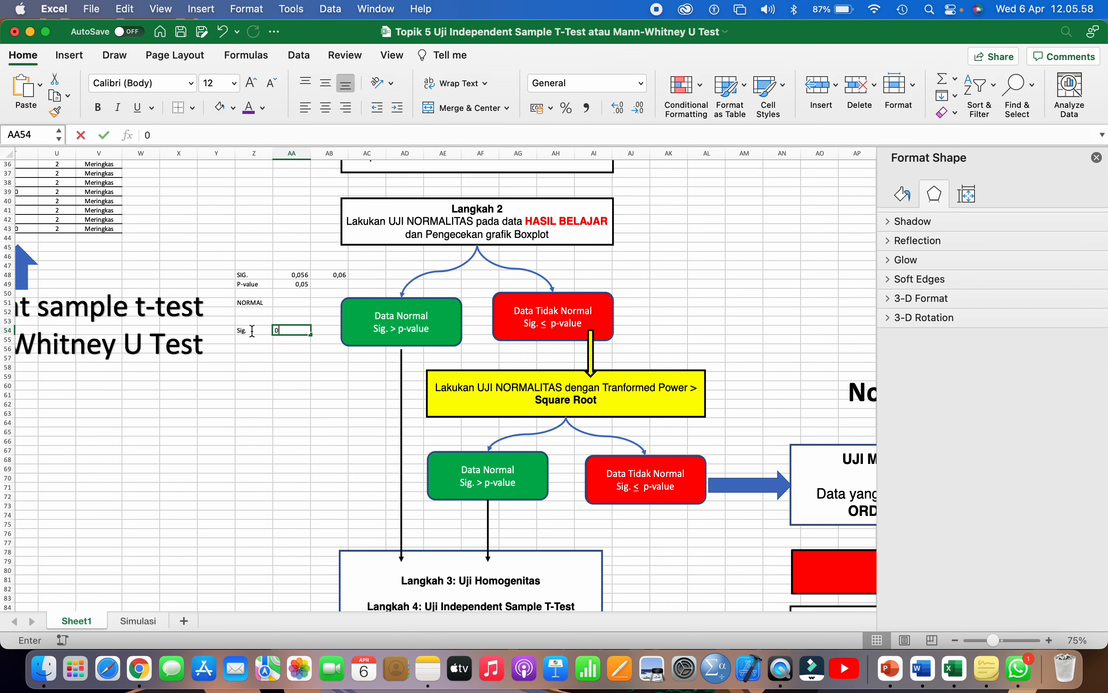
{"action": "type", "text": ",04"}
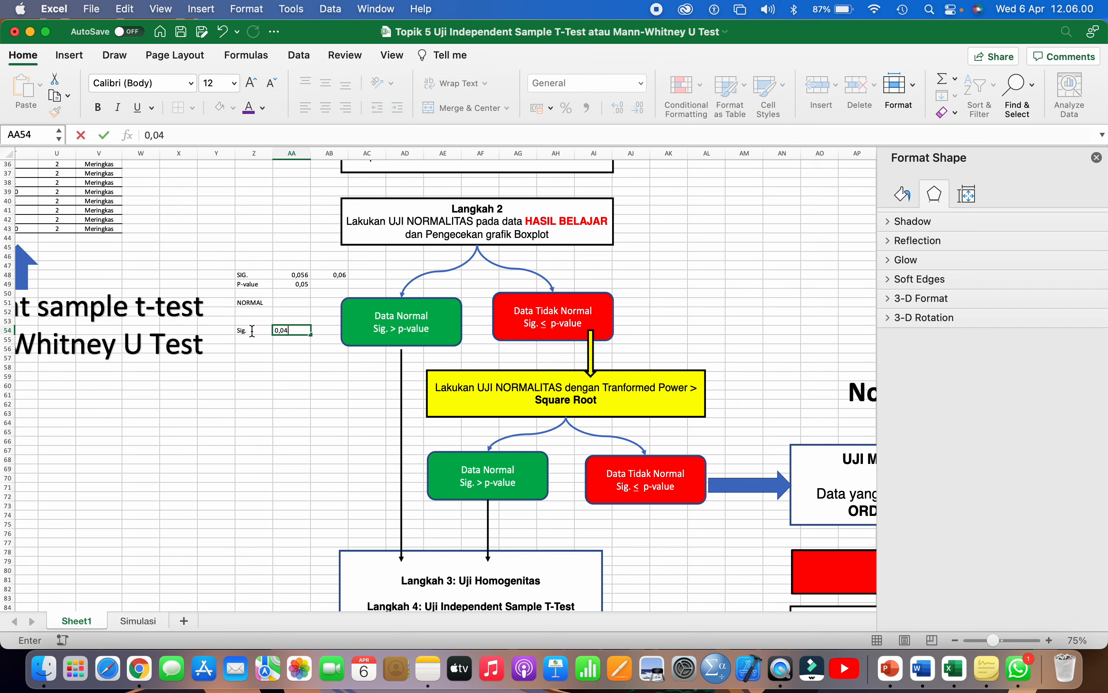
{"action": "type", "text": "6"}
{"action": "key", "text": "Return"}
{"action": "type", "text": "p-value"}
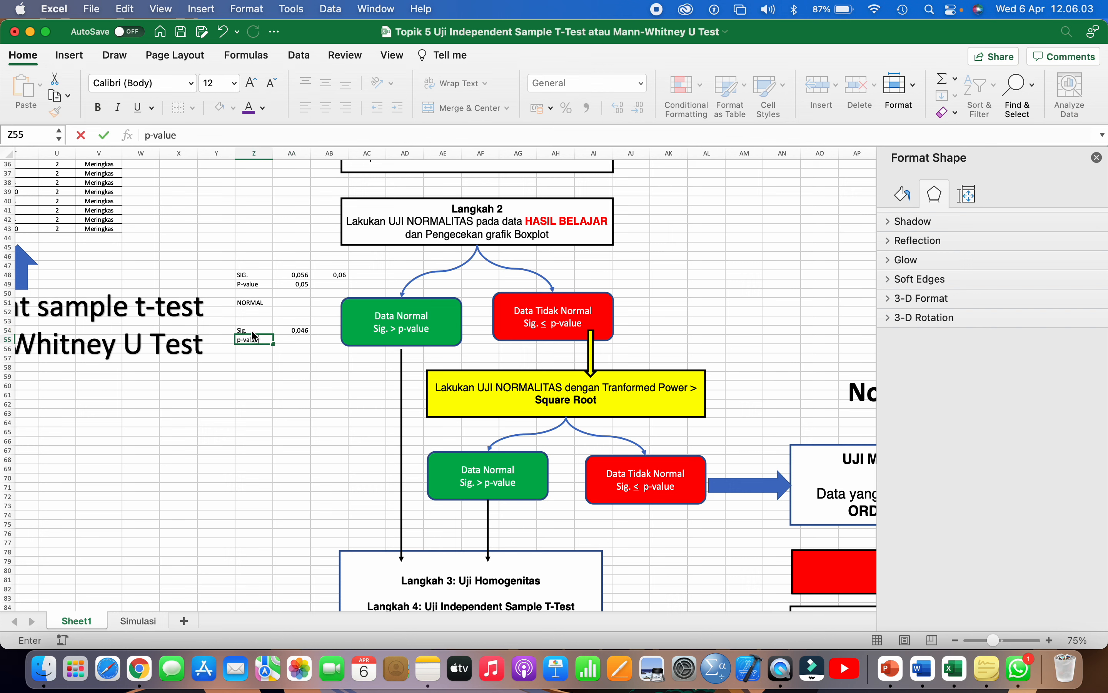
{"action": "key", "text": "Tab"}
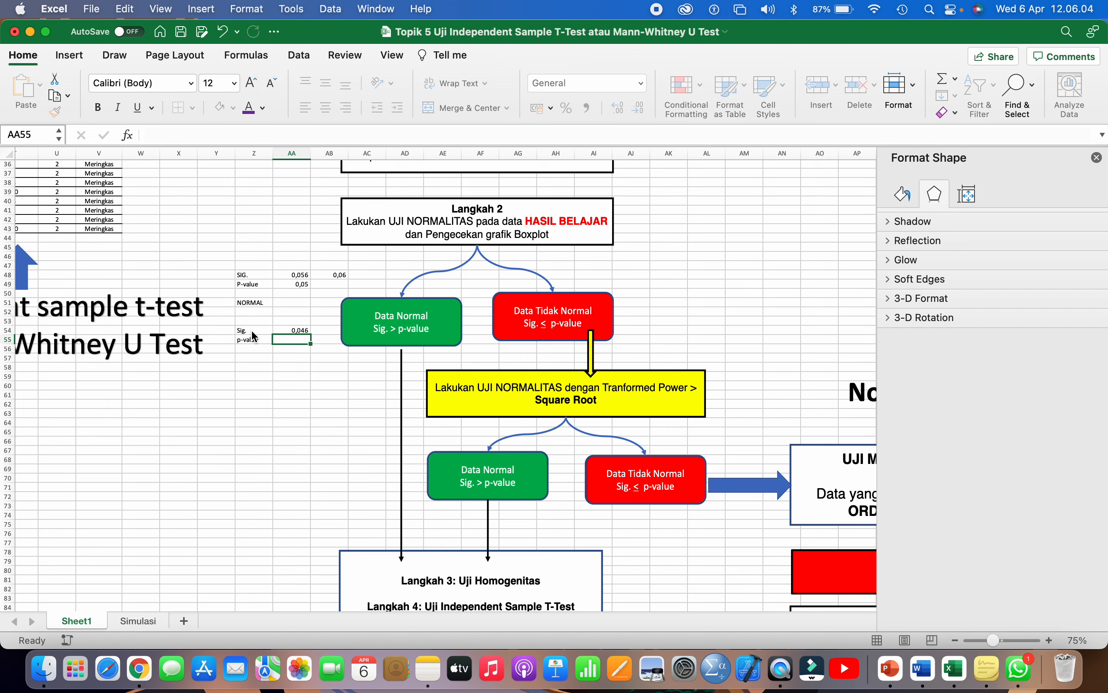
{"action": "type", "text": "0,05"}
- Put a left-aligned 0,05 in AB54 beside the 0,046 value
{"action": "left_click", "coordinate": [297, 331]}
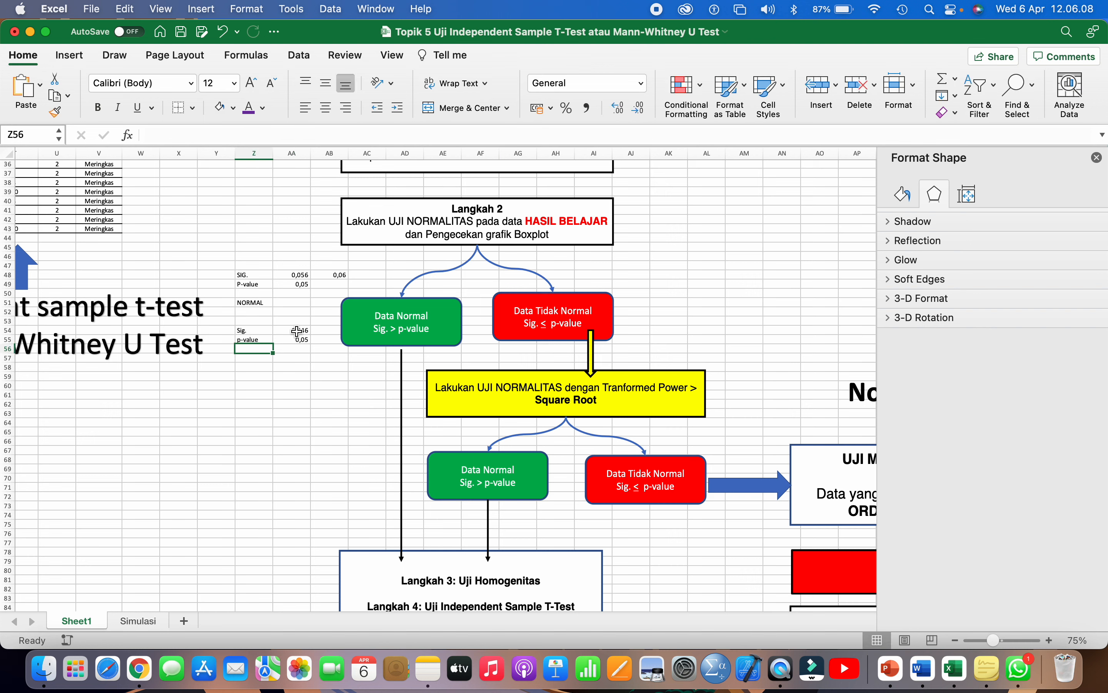
{"action": "key", "text": "Tab"}
{"action": "type", "text": "0,"}
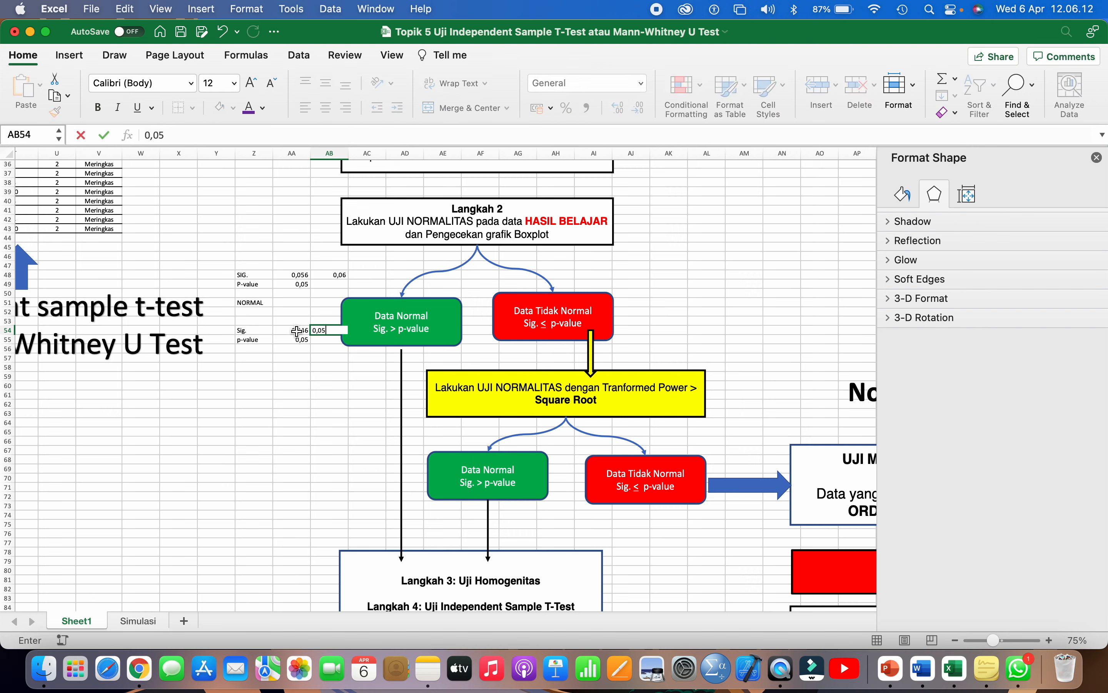
{"action": "key", "text": "Return"}
{"action": "left_click", "coordinate": [319, 332]}
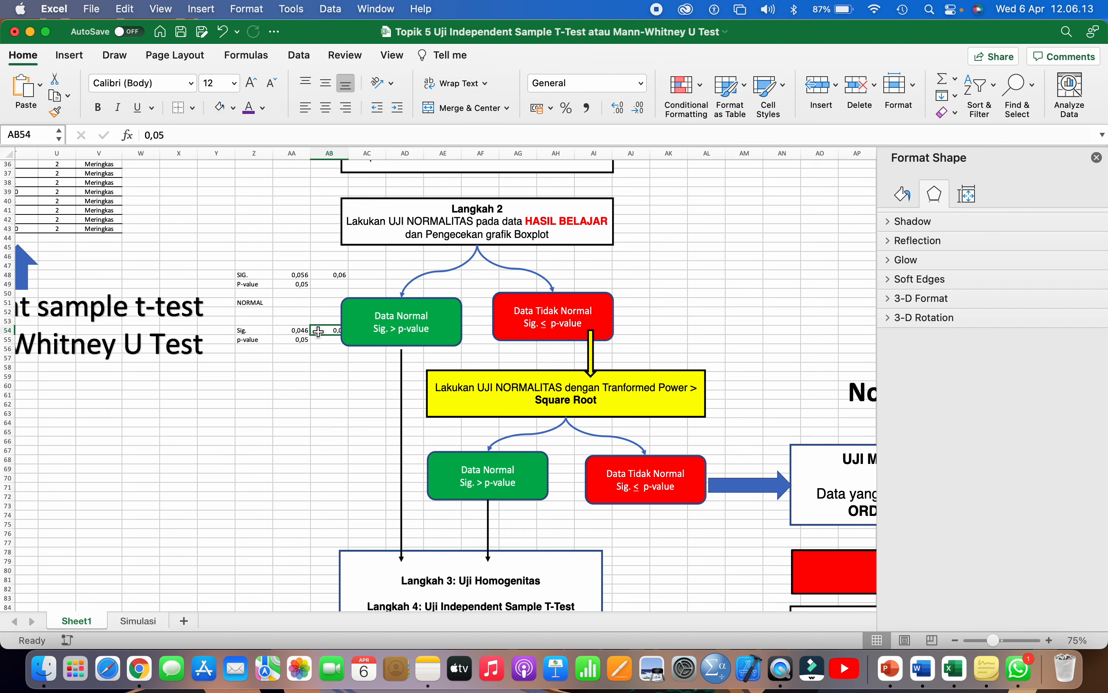
{"action": "left_click", "coordinate": [306, 109]}
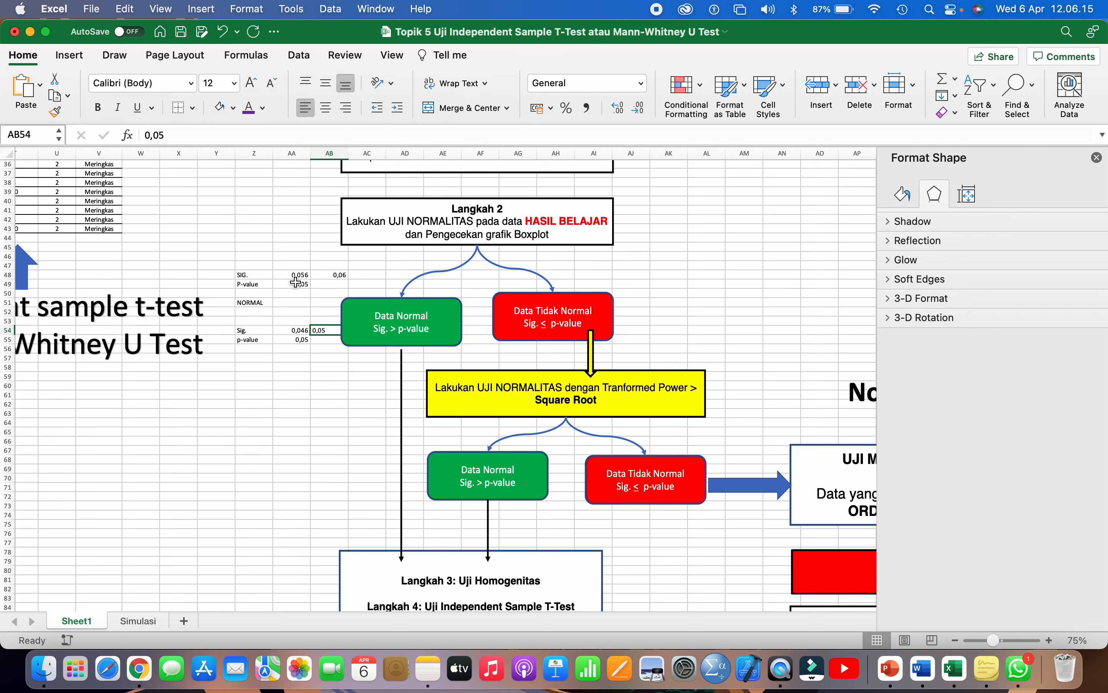
- Write the heading TIDAK NORMAL in cell Z57
{"action": "left_click", "coordinate": [261, 357]}
{"action": "type", "text": "TIDAK"}
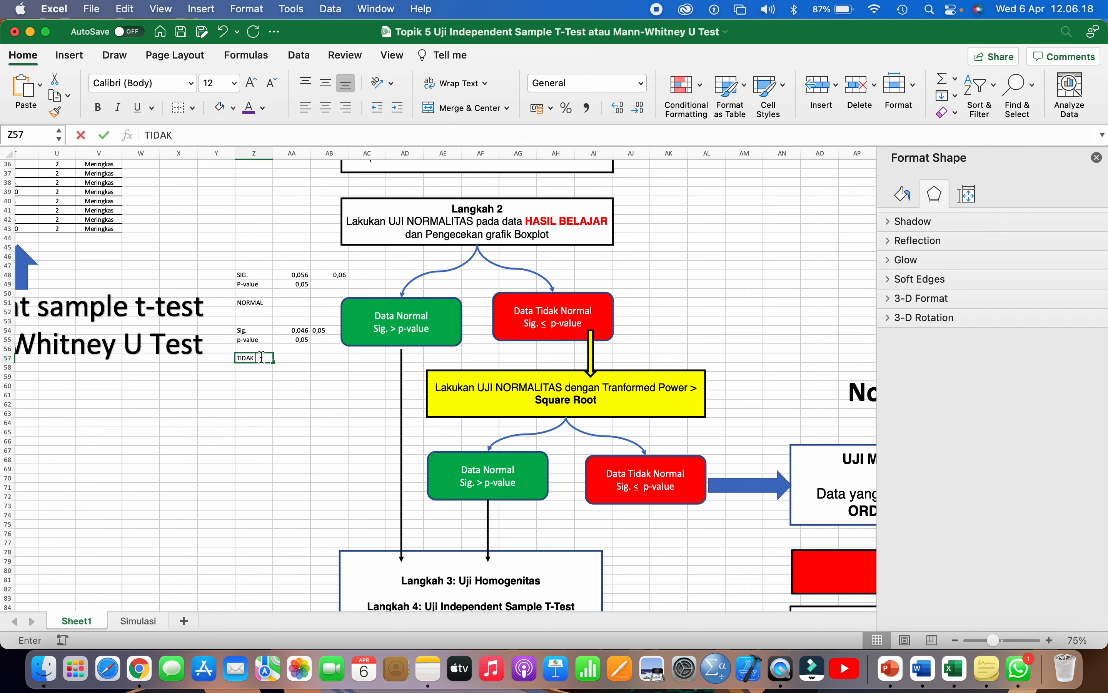
{"action": "type", "text": " NORMAL"}
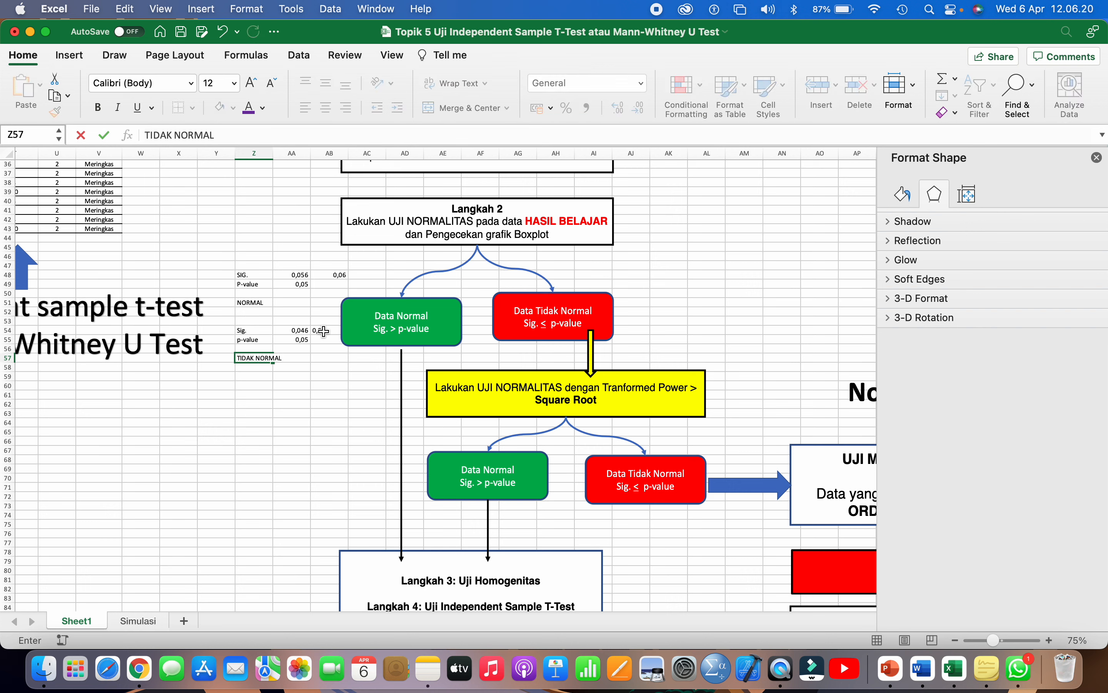
{"action": "left_click", "coordinate": [322, 331]}
{"action": "left_click", "coordinate": [295, 343]}
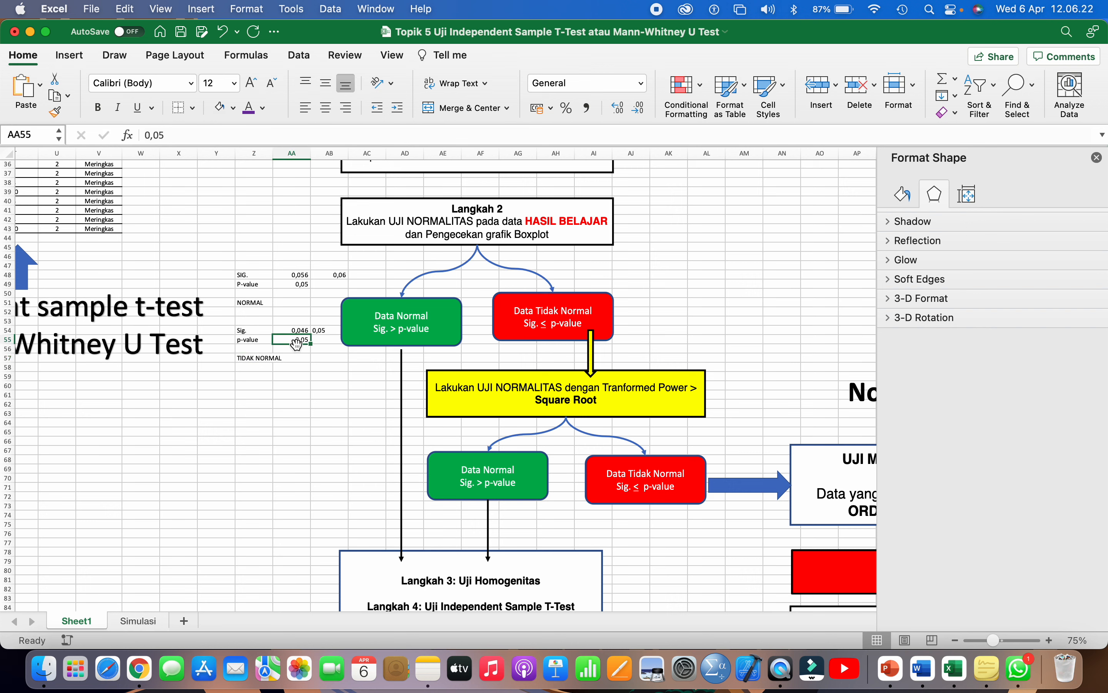
{"action": "left_click", "coordinate": [301, 359]}
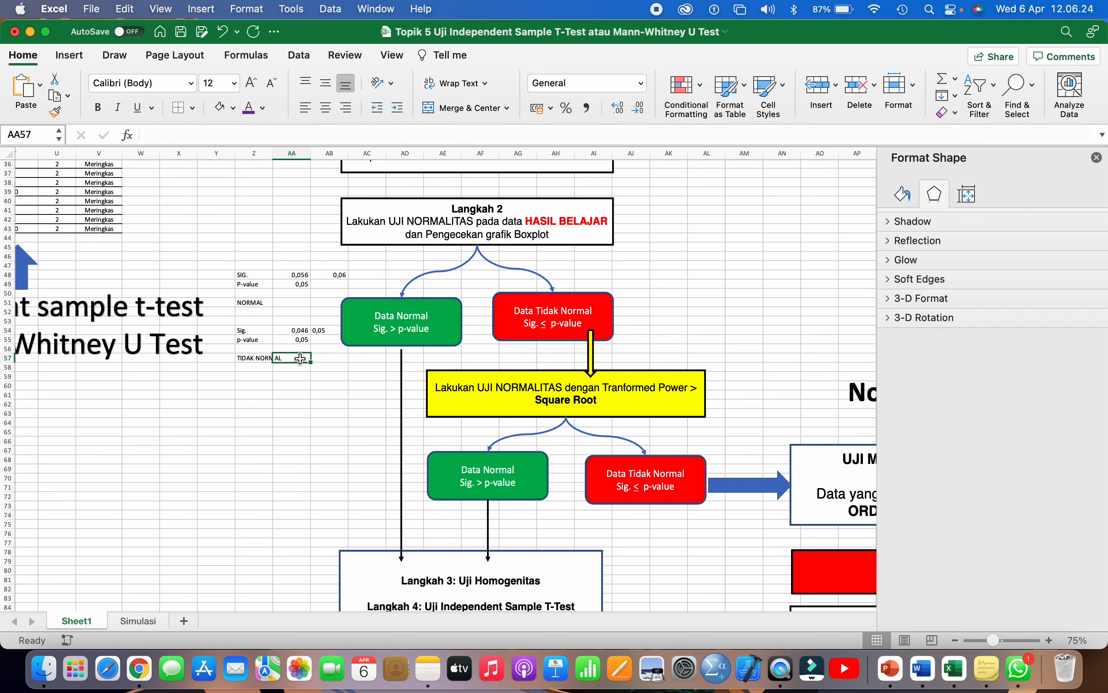
- Enter Sig. 0,030 in Z59:AA59 and p-value 0,05 in Z60:AA60
{"action": "left_click", "coordinate": [262, 377]}
{"action": "type", "text": "Sig."}
{"action": "key", "text": "Tab"}
{"action": "type", "text": "0,"}
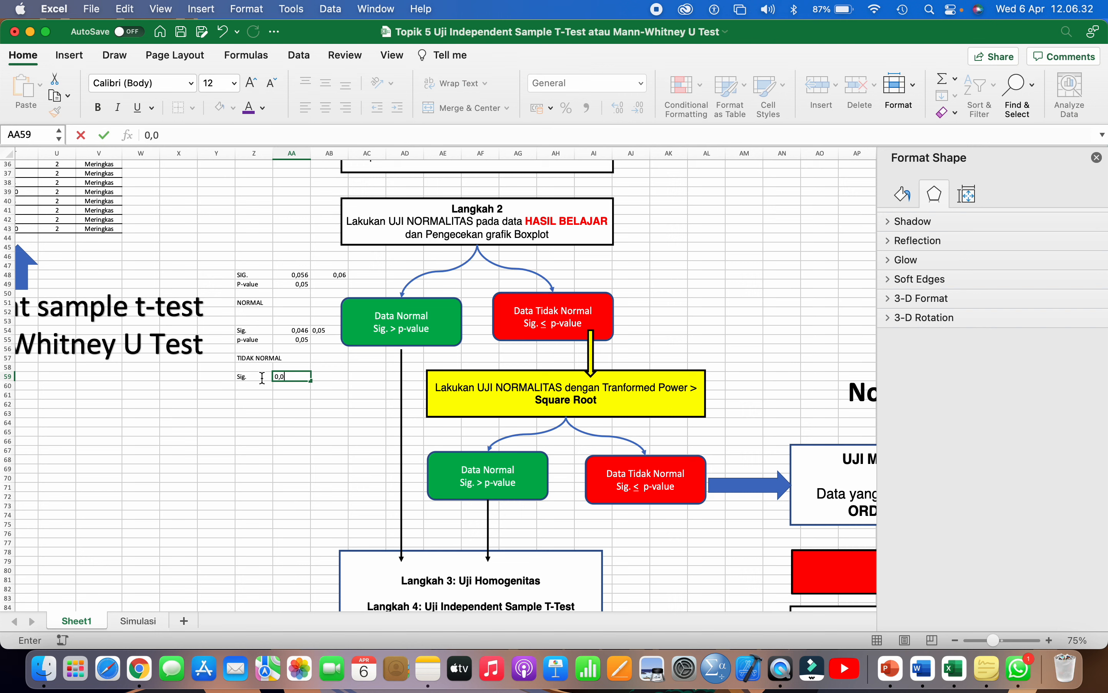
{"action": "type", "text": "030"}
{"action": "key", "text": "Return"}
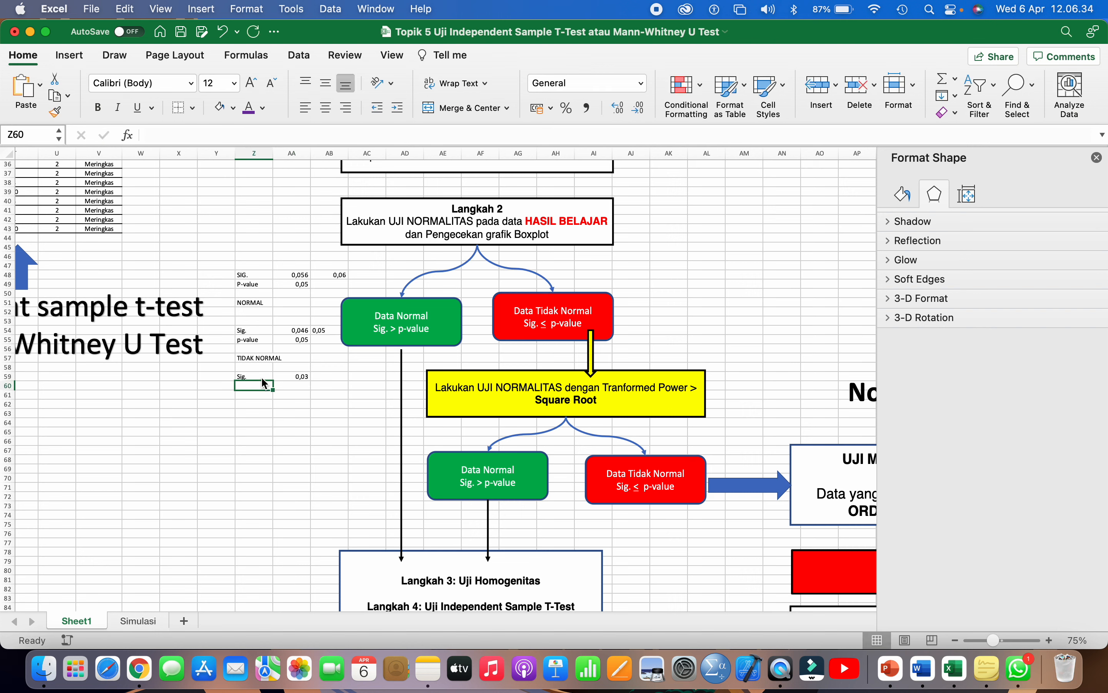
{"action": "type", "text": "p-value"}
{"action": "key", "text": "Tab"}
{"action": "type", "text": "0,0"}
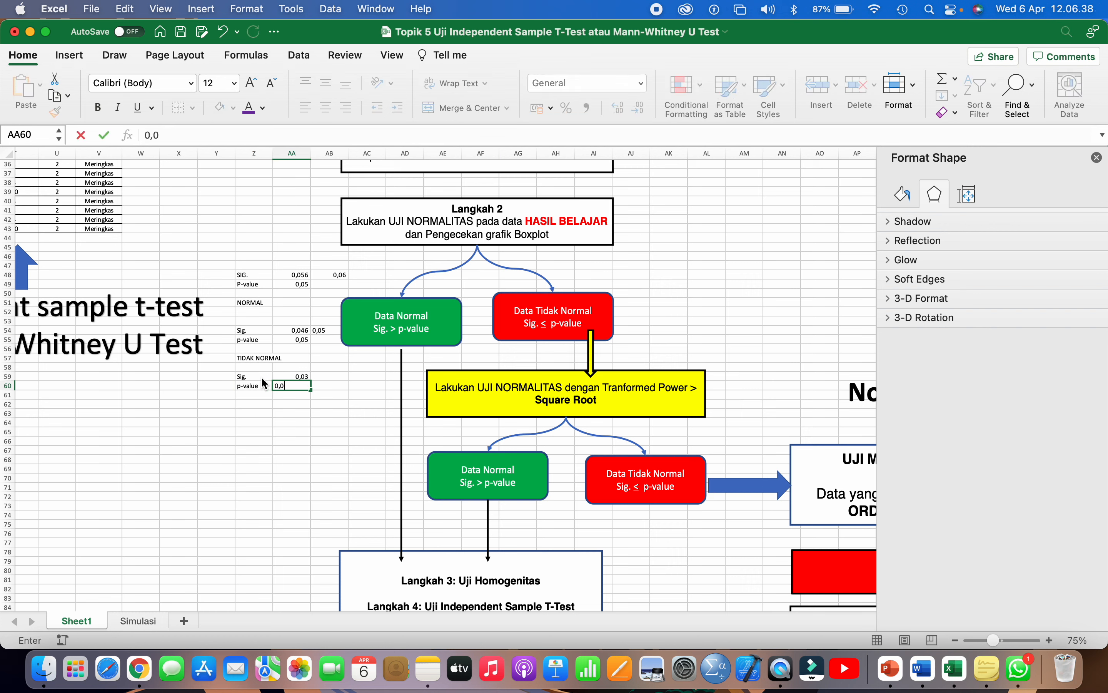
{"action": "type", "text": "5"}
{"action": "key", "text": "Return"}
- Format AA59 as Number with 3 decimal places so it shows 0,030
{"action": "left_click", "coordinate": [294, 375]}
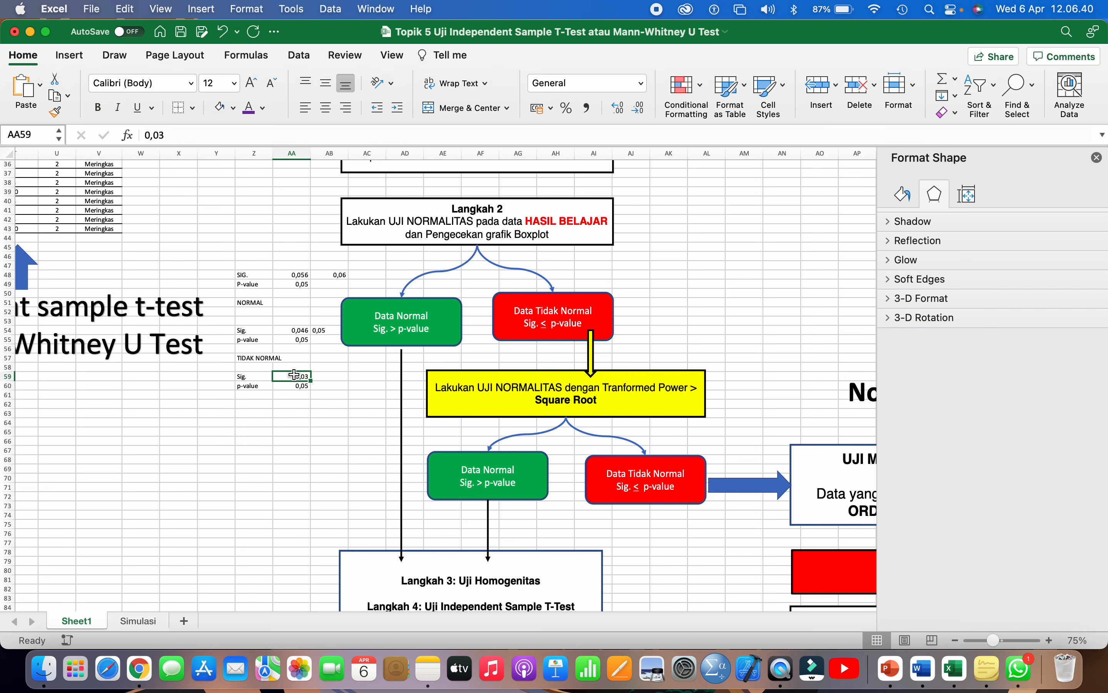
{"action": "key", "text": "super+1"}
{"action": "left_click", "coordinate": [435, 102]}
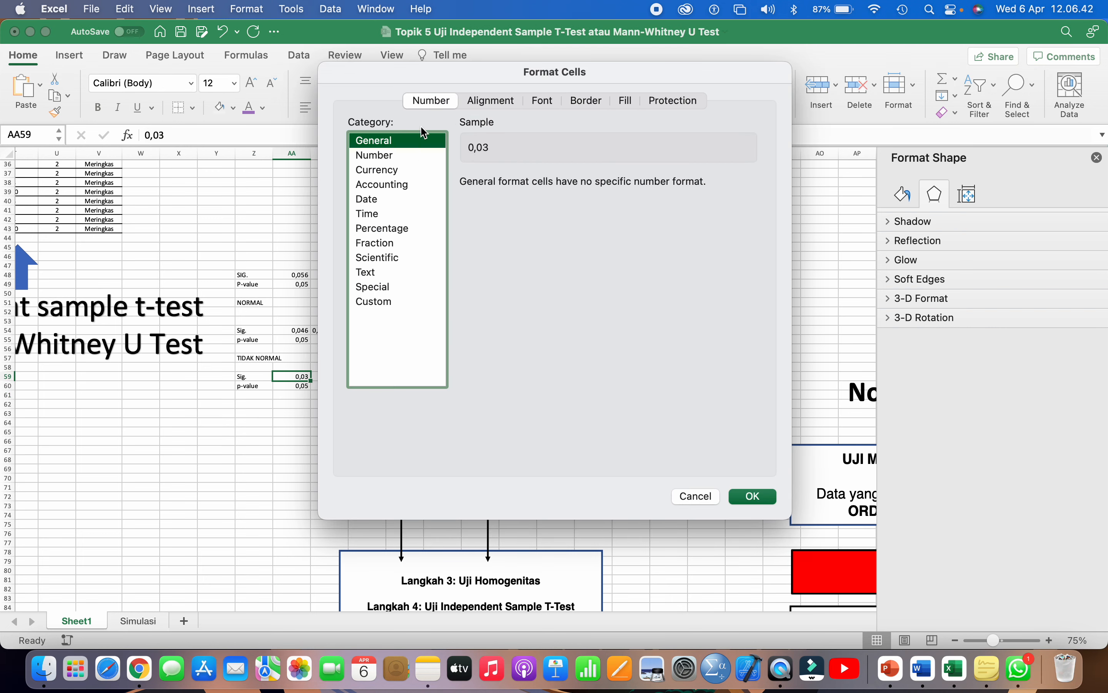
{"action": "left_click", "coordinate": [390, 156]}
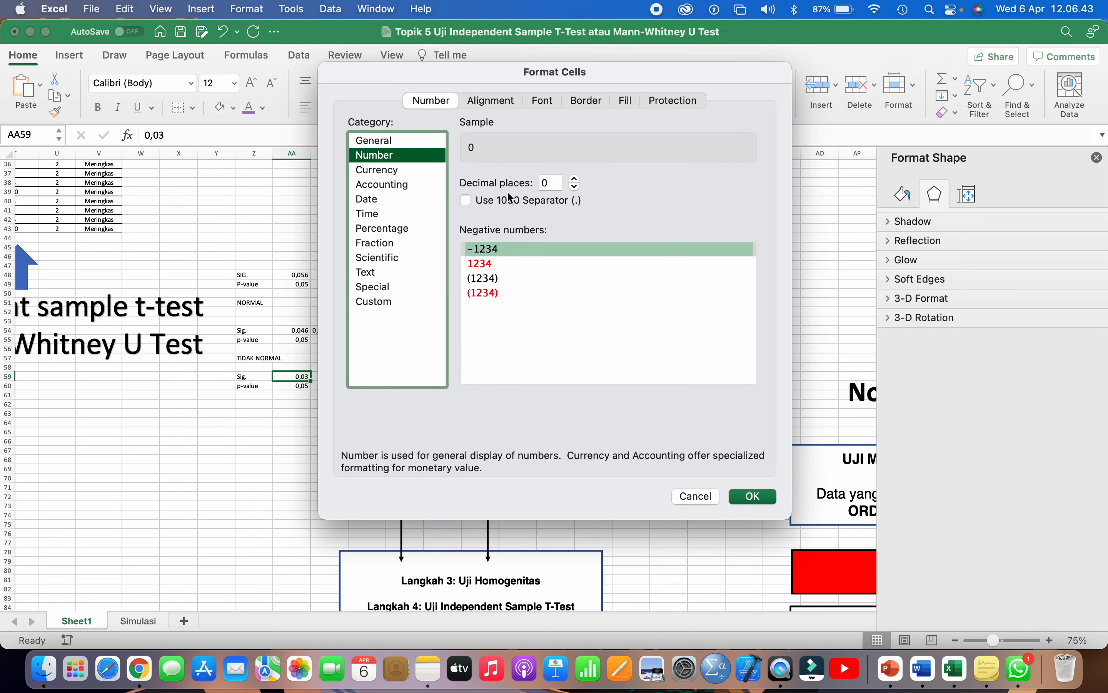
{"action": "left_click", "coordinate": [575, 178]}
{"action": "left_click", "coordinate": [575, 178]}
{"action": "left_click", "coordinate": [575, 178]}
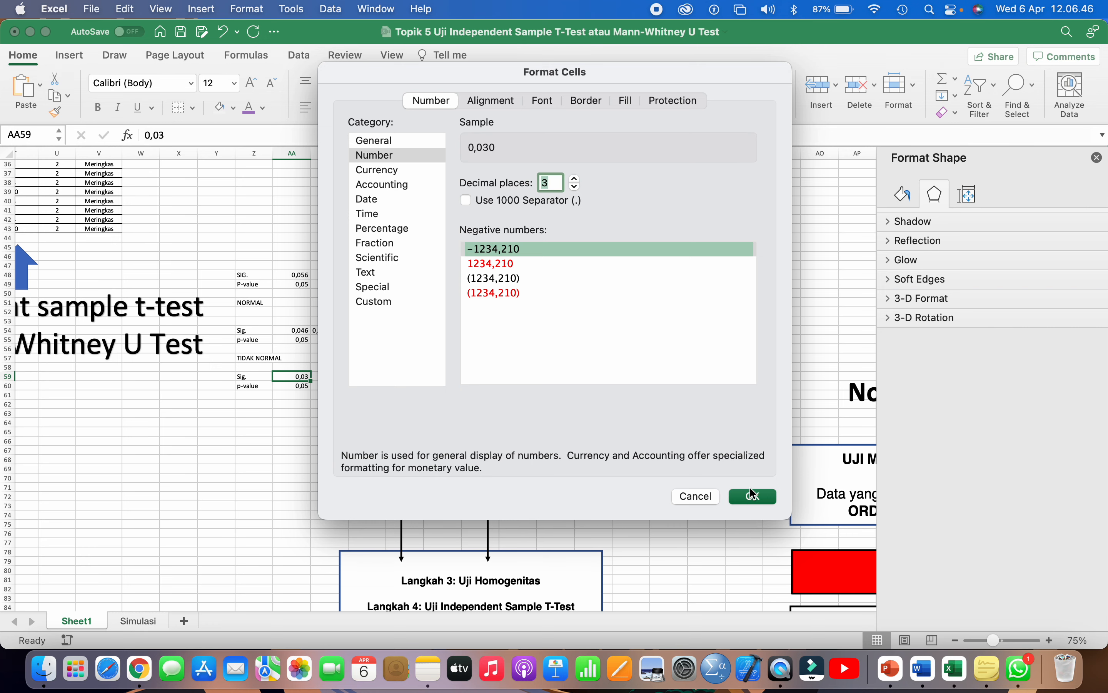
{"action": "left_click", "coordinate": [751, 502]}
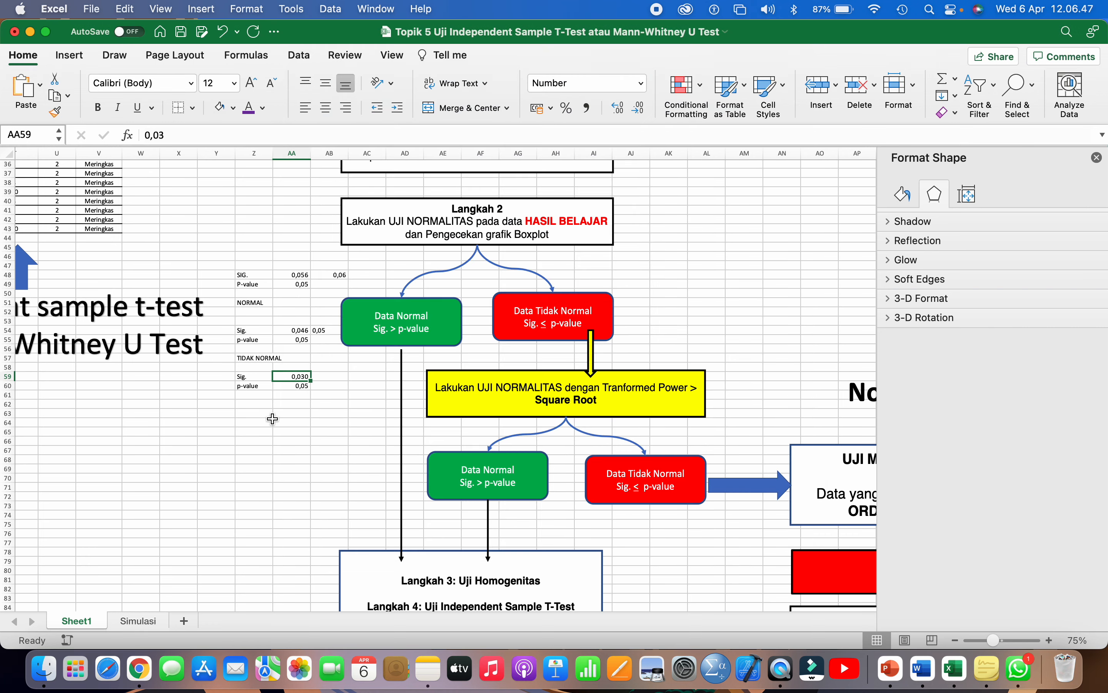
{"action": "left_click", "coordinate": [258, 404]}
- Enter a rounded 0,03 in AB59 beside the 0,030 Sig. value
{"action": "scroll", "coordinate": [282, 395], "scroll_direction": "up", "scroll_amount": 3}
{"action": "scroll", "coordinate": [283, 395], "scroll_direction": "up", "scroll_amount": 3}
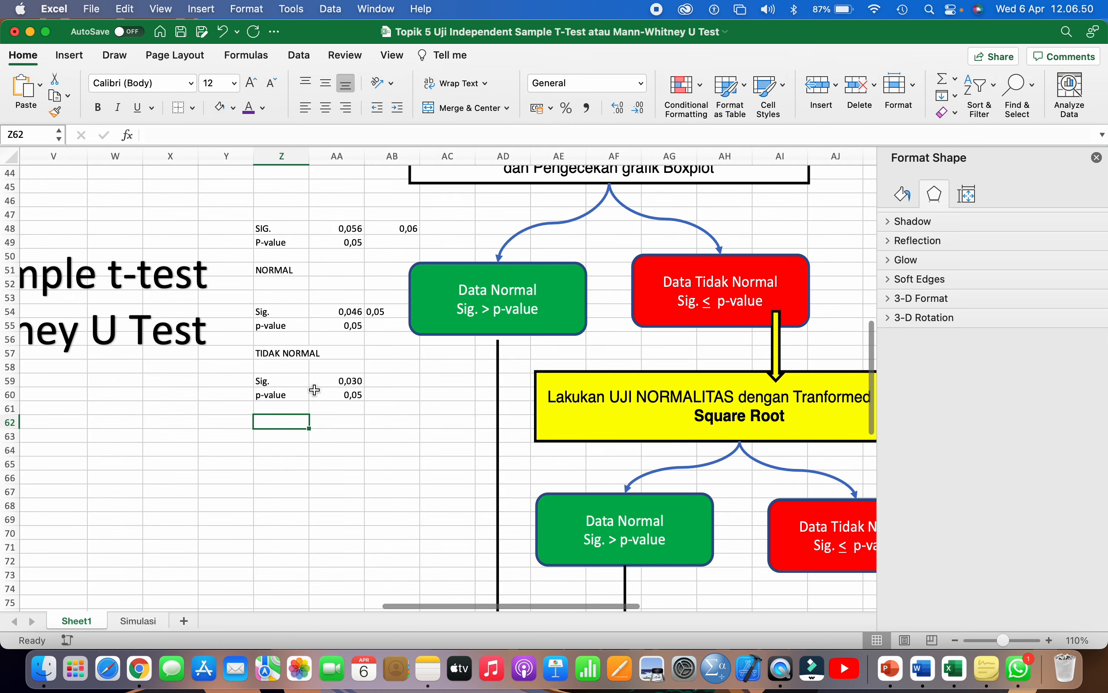
{"action": "left_click", "coordinate": [371, 380]}
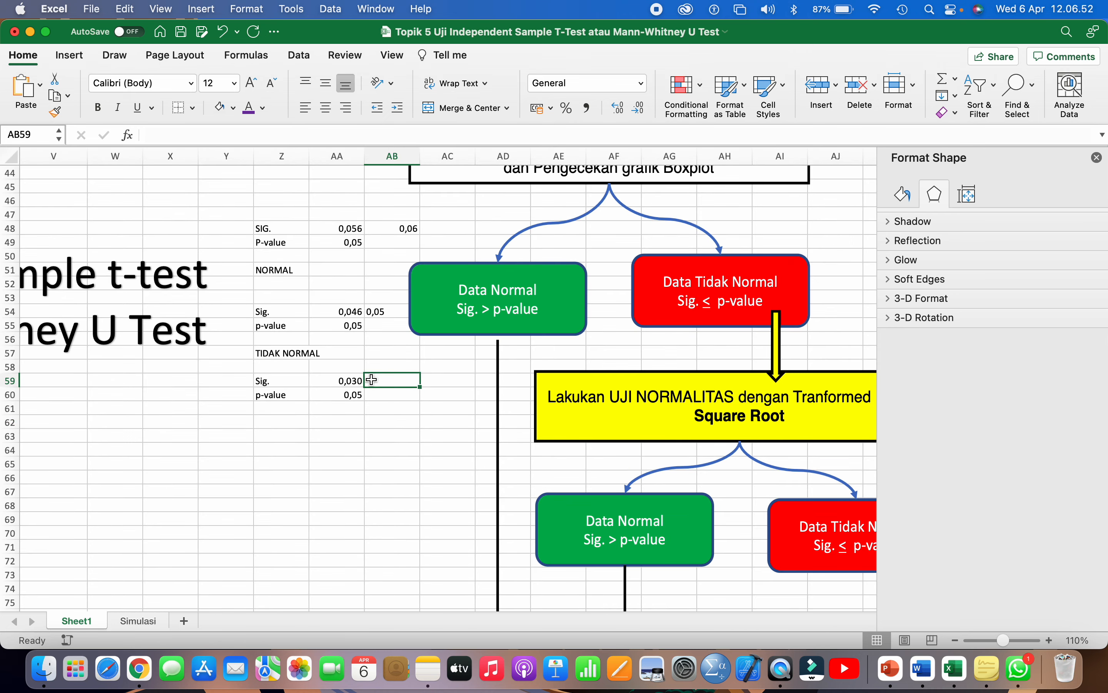
{"action": "type", "text": "0,0"}
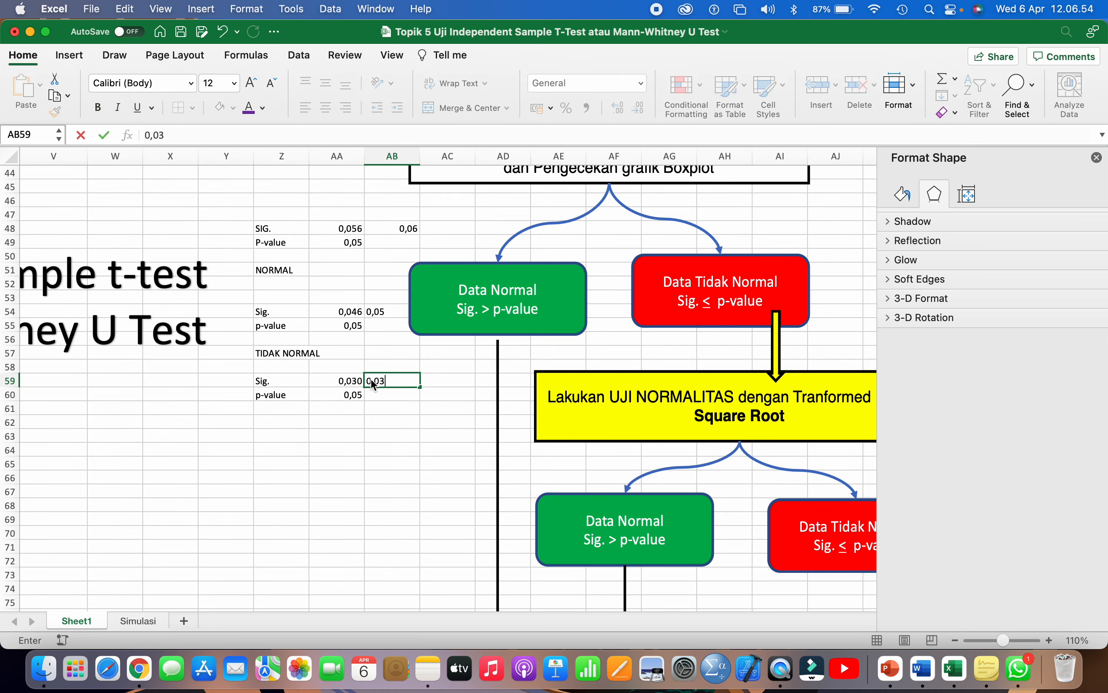
{"action": "type", "text": "3"}
{"action": "key", "text": "Return"}
{"action": "left_click", "coordinate": [393, 382]}
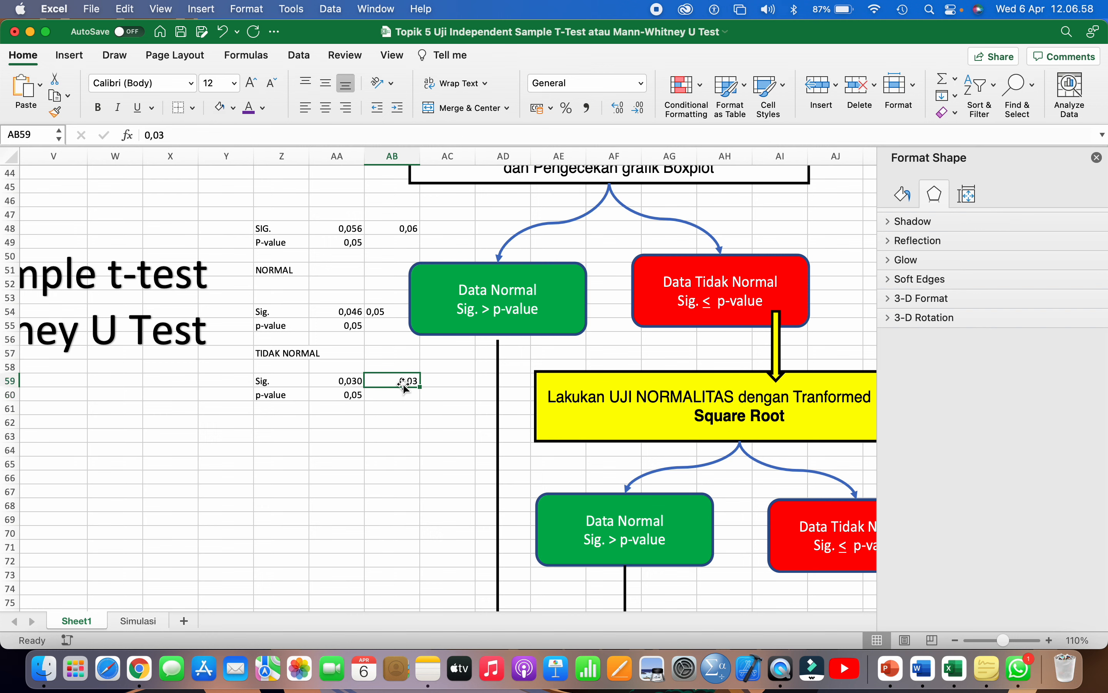
{"action": "left_click", "coordinate": [349, 395]}
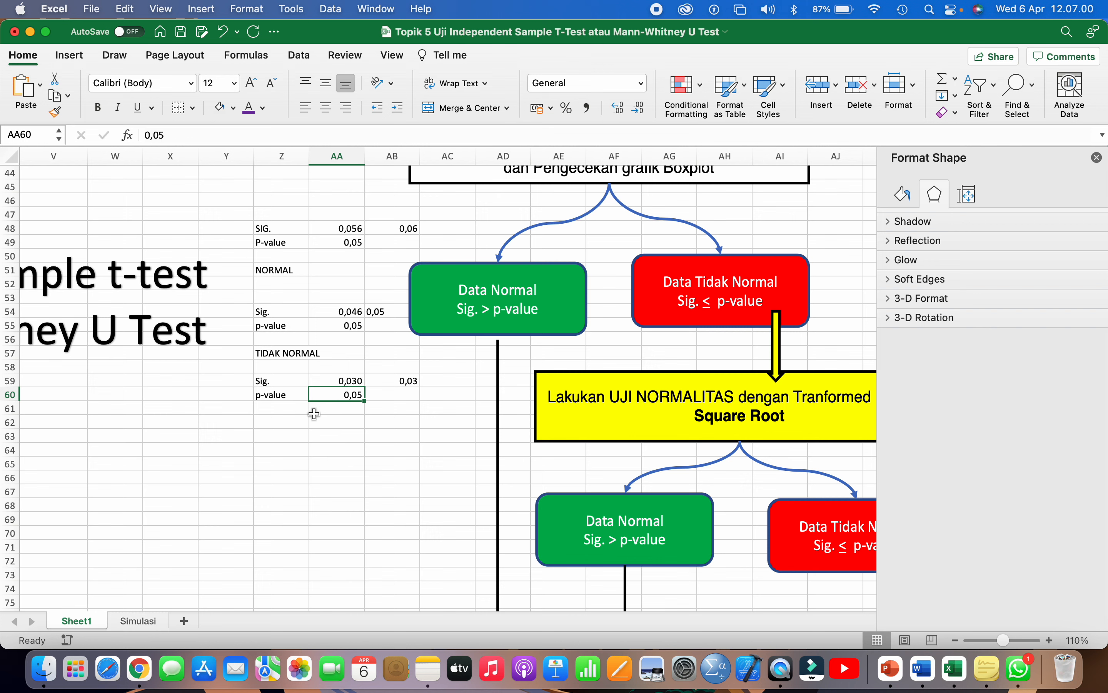
{"action": "left_click", "coordinate": [292, 414]}
- Write the conclusion TIDAK NORMAL in Z61, then scroll further down the sheet
{"action": "left_click", "coordinate": [286, 409]}
{"action": "type", "text": "T"}
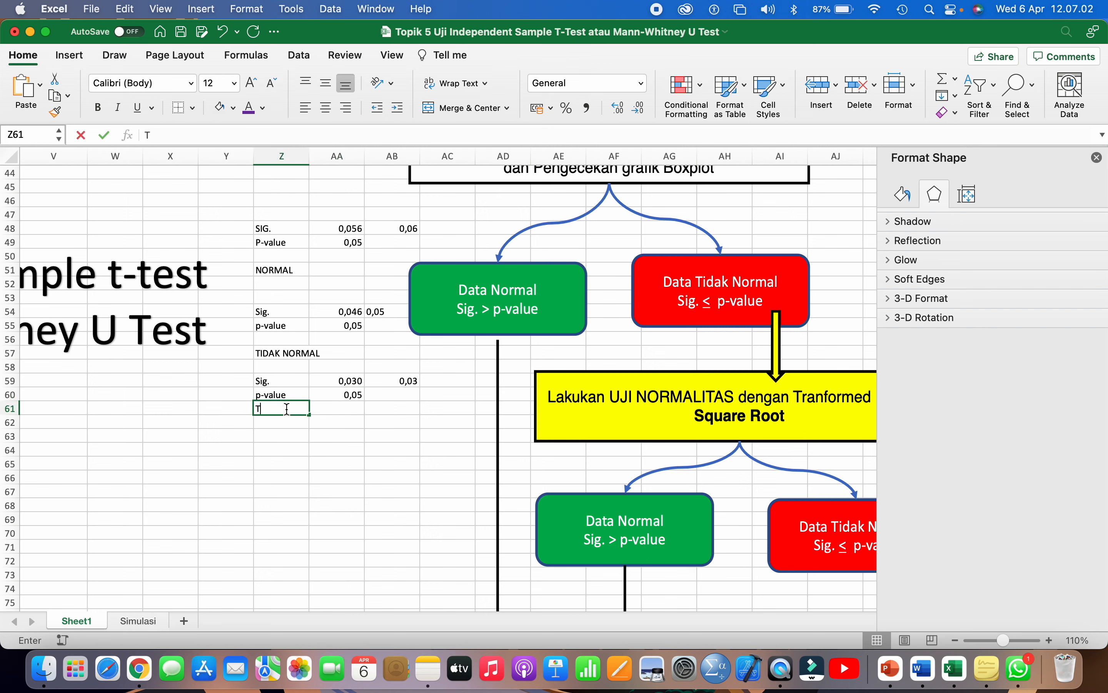
{"action": "type", "text": "IDAK NORMAL"}
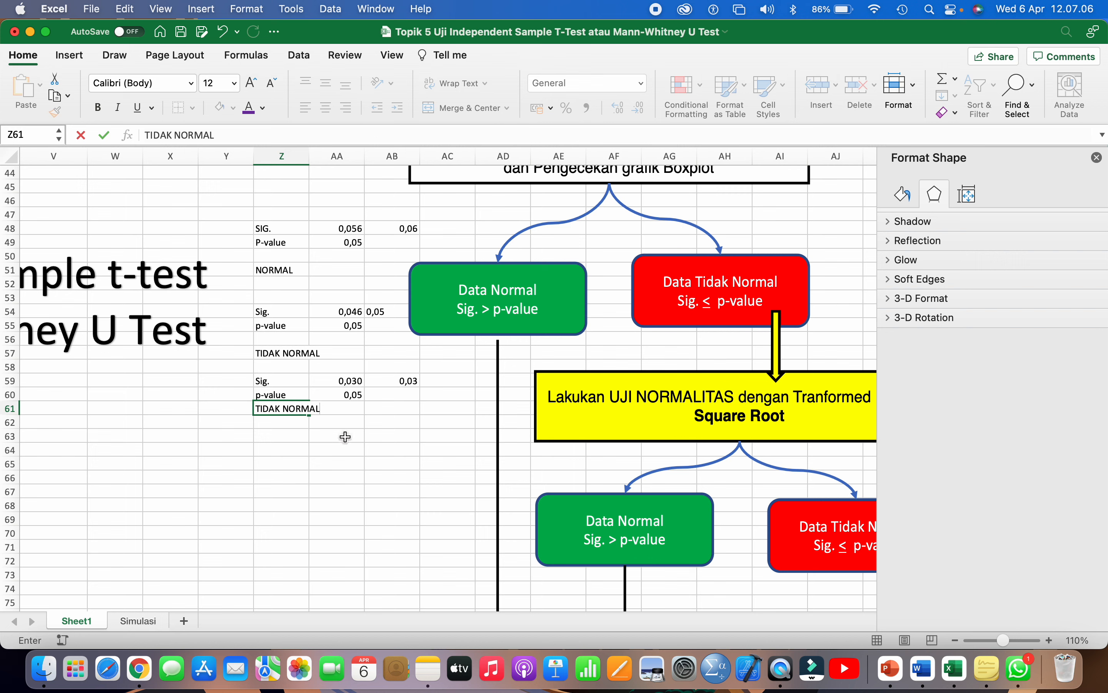
{"action": "left_click", "coordinate": [346, 435]}
{"action": "left_click", "coordinate": [480, 303]}
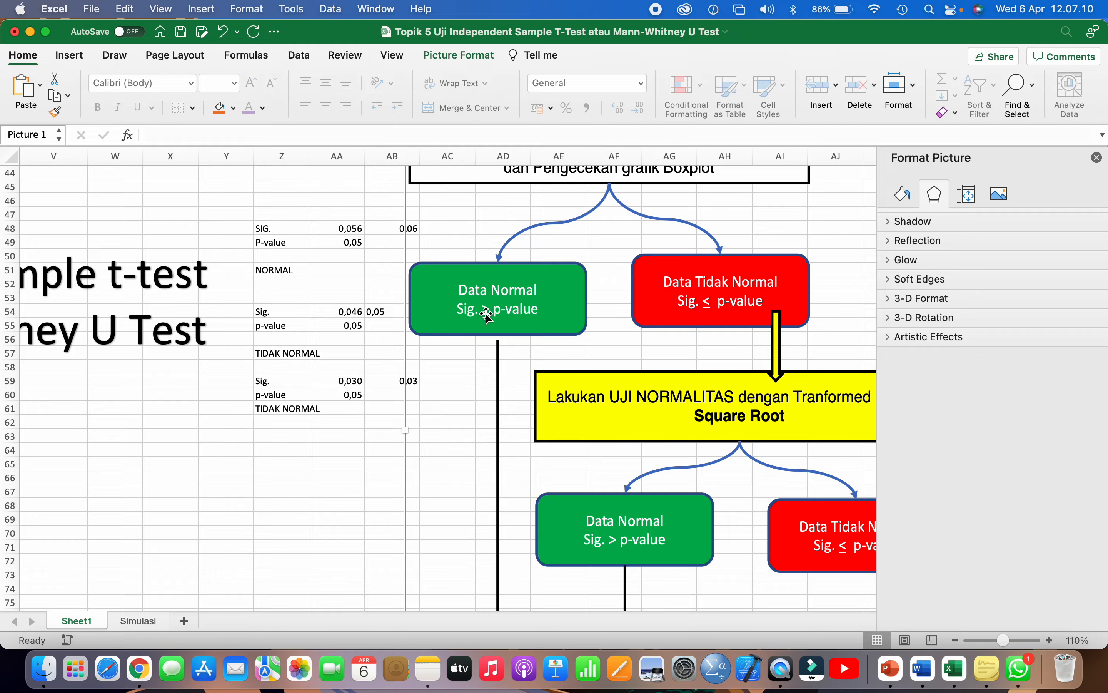
{"action": "scroll", "coordinate": [487, 315], "scroll_direction": "down", "scroll_amount": 2}
{"action": "scroll", "coordinate": [509, 314], "scroll_direction": "down", "scroll_amount": 2}
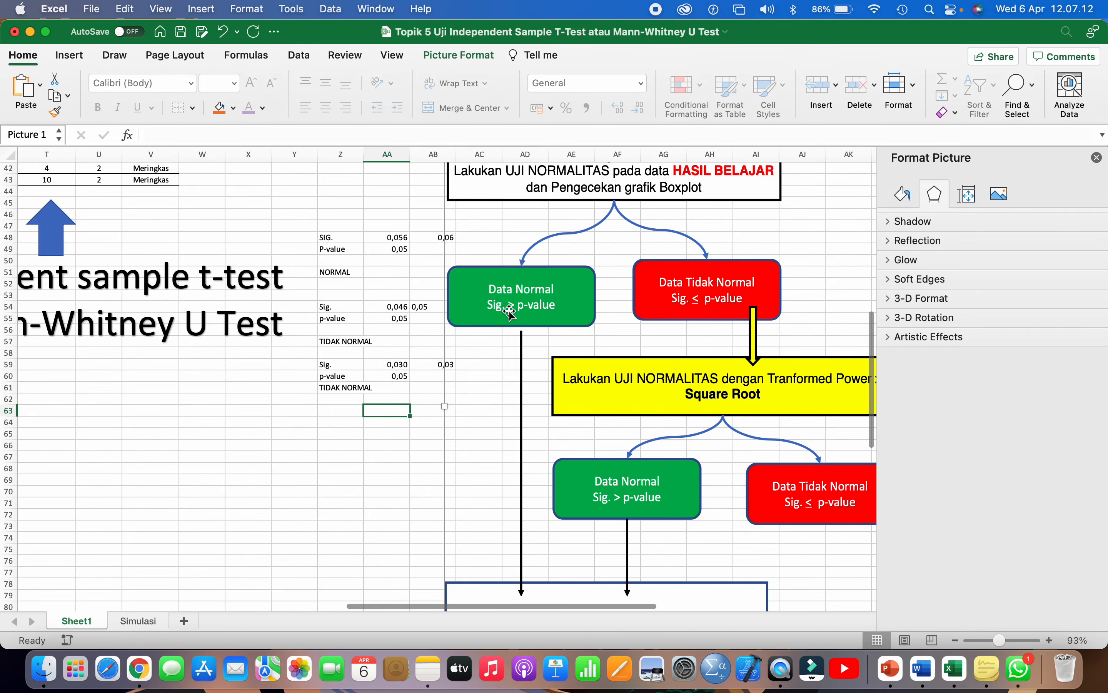
{"action": "scroll", "coordinate": [509, 313], "scroll_direction": "down", "scroll_amount": 2}
{"action": "scroll", "coordinate": [419, 372], "scroll_direction": "down", "scroll_amount": 3}
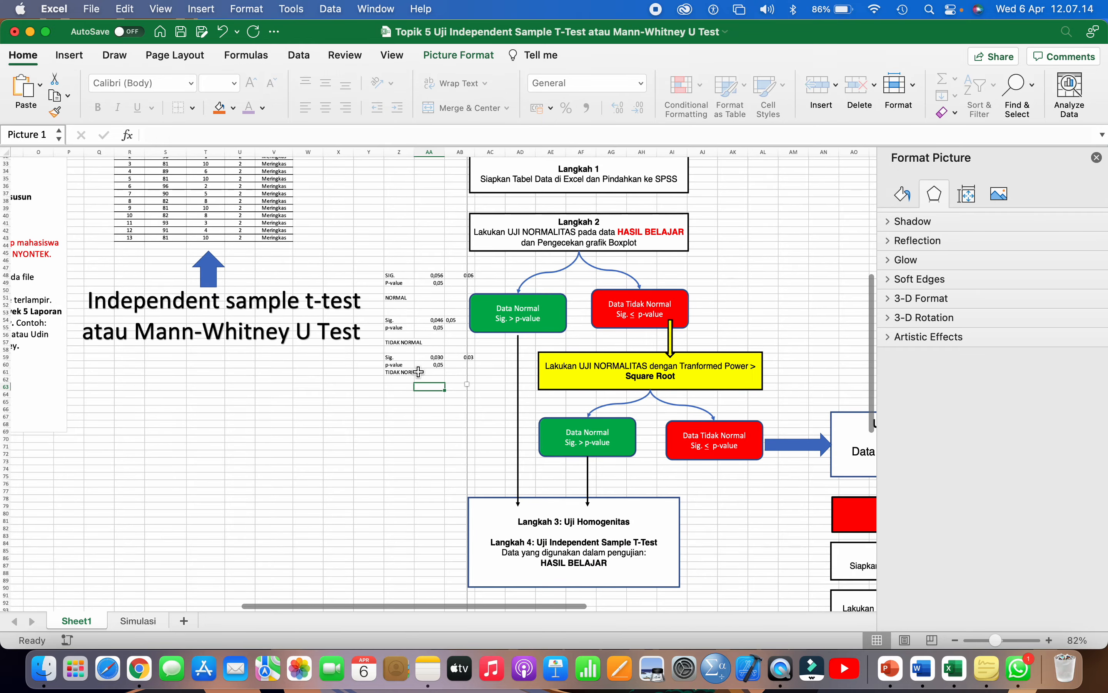
{"action": "scroll", "coordinate": [419, 372], "scroll_direction": "down", "scroll_amount": 3}
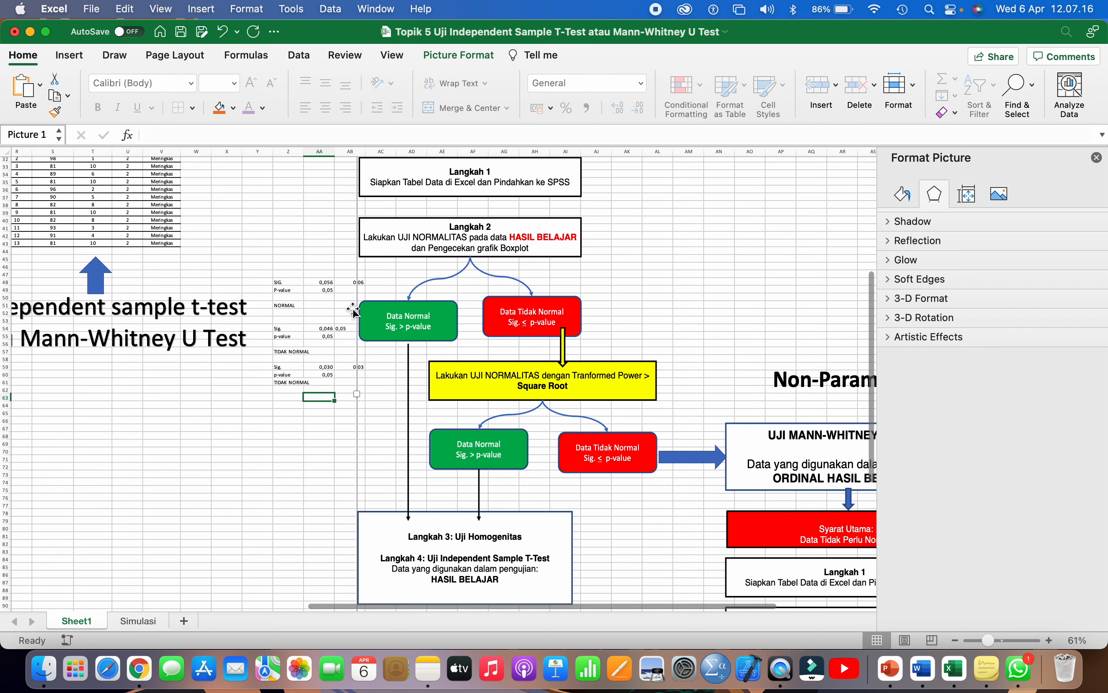
{"action": "left_click_drag", "start_coordinate": [281, 282], "coordinate": [346, 384]}
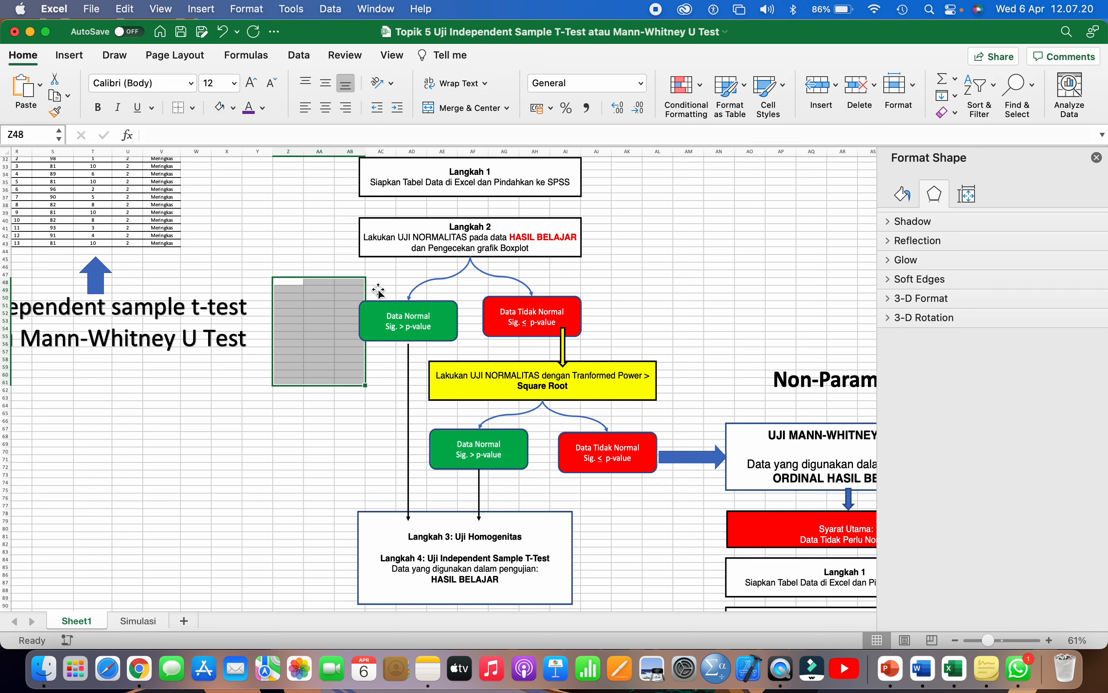
{"action": "left_click", "coordinate": [498, 243]}
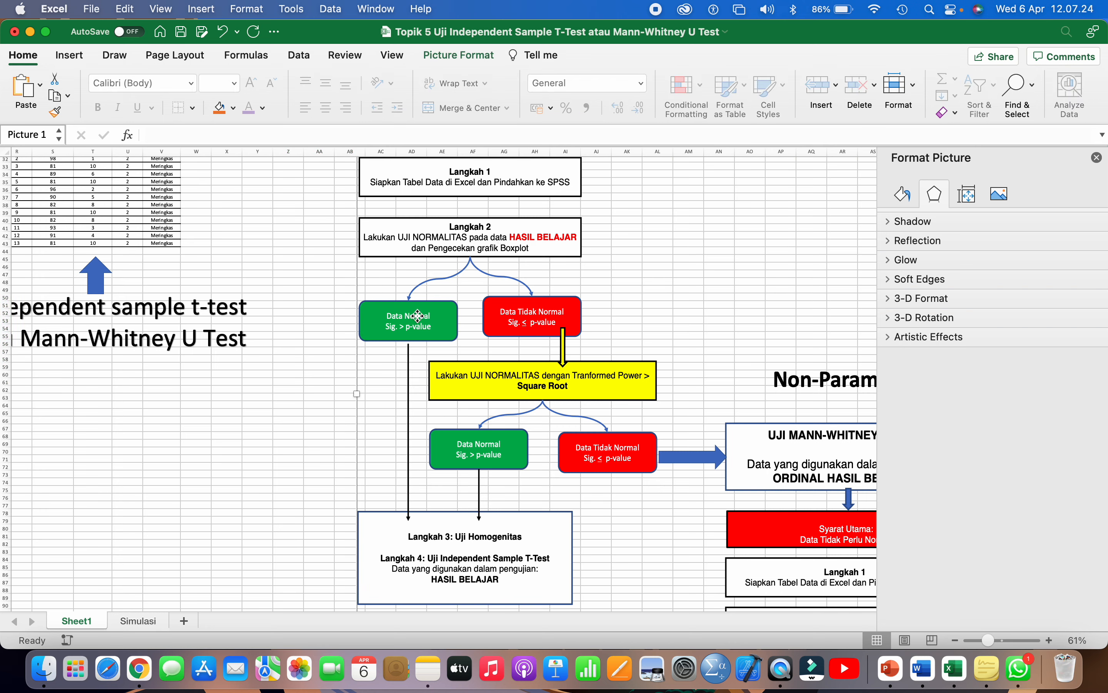
{"action": "scroll", "coordinate": [417, 316], "scroll_direction": "down", "scroll_amount": 3}
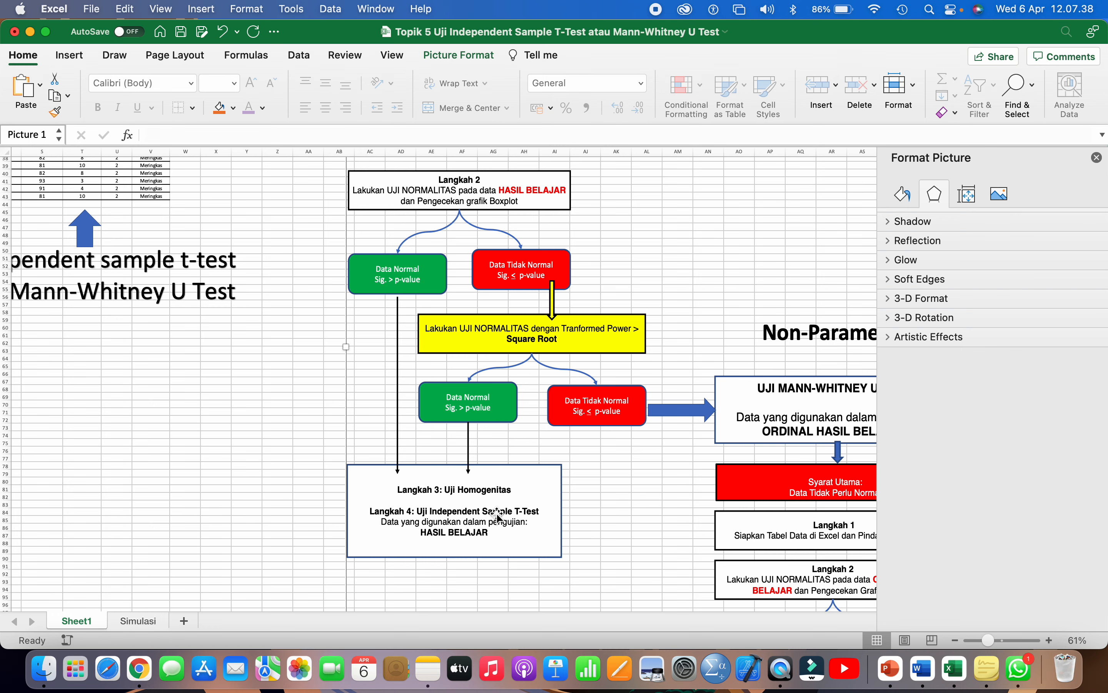
{"action": "scroll", "coordinate": [498, 515], "scroll_direction": "up", "scroll_amount": 3}
{"action": "scroll", "coordinate": [498, 515], "scroll_direction": "right", "scroll_amount": 3}
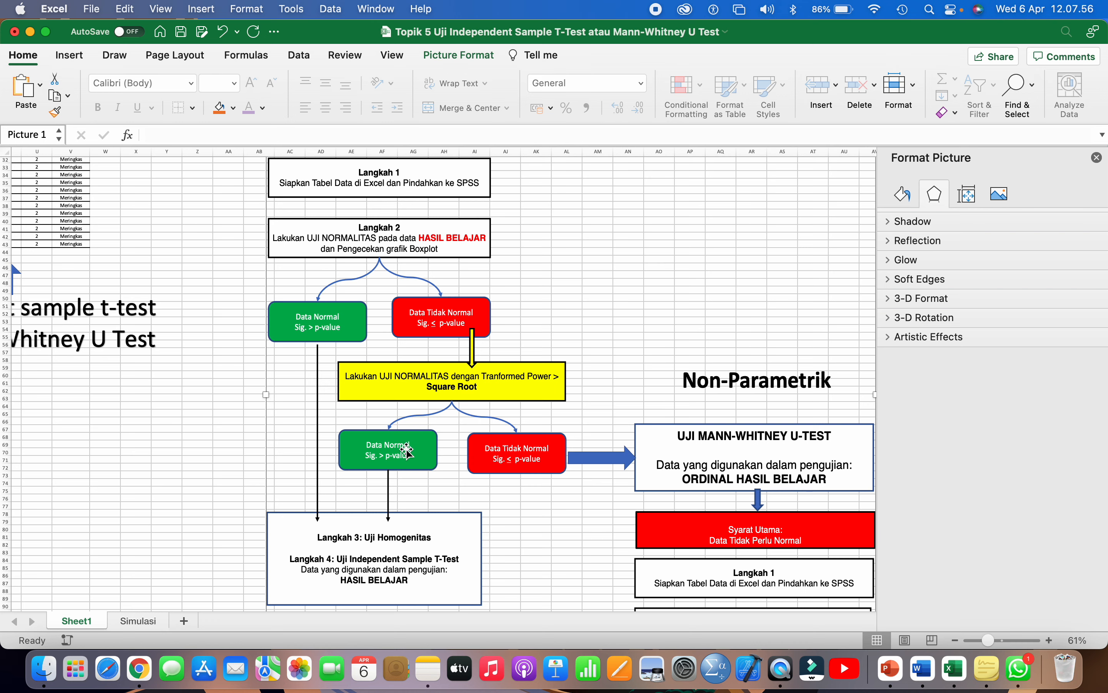
{"action": "scroll", "coordinate": [498, 451], "scroll_direction": "down", "scroll_amount": 3}
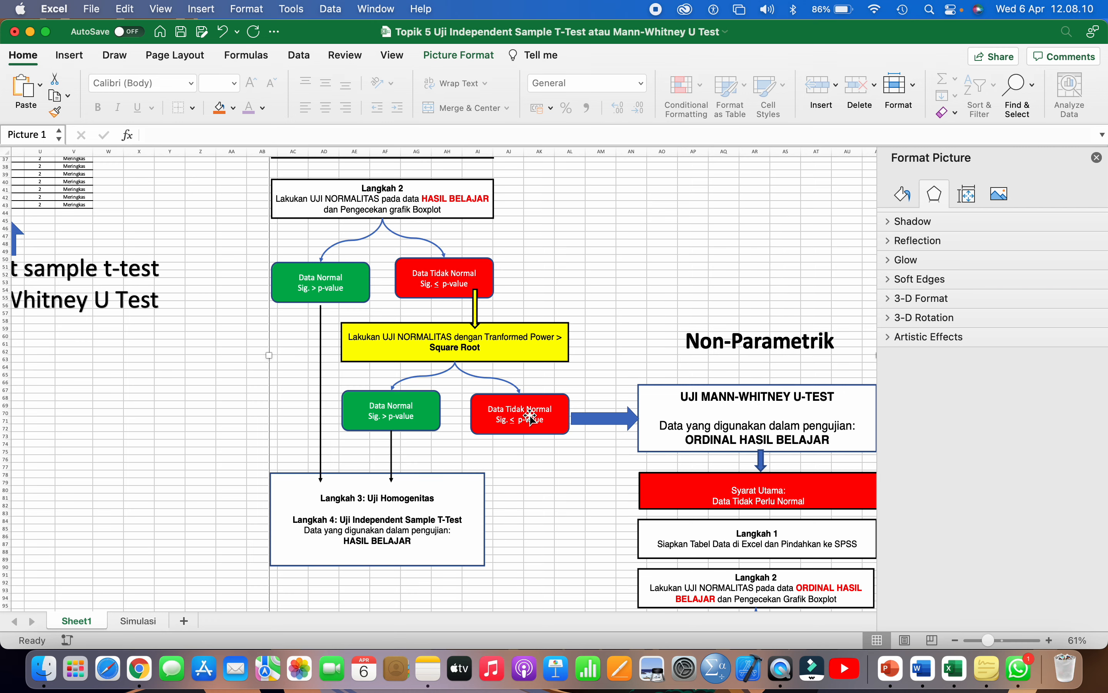
{"action": "scroll", "coordinate": [530, 417], "scroll_direction": "right", "scroll_amount": 1}
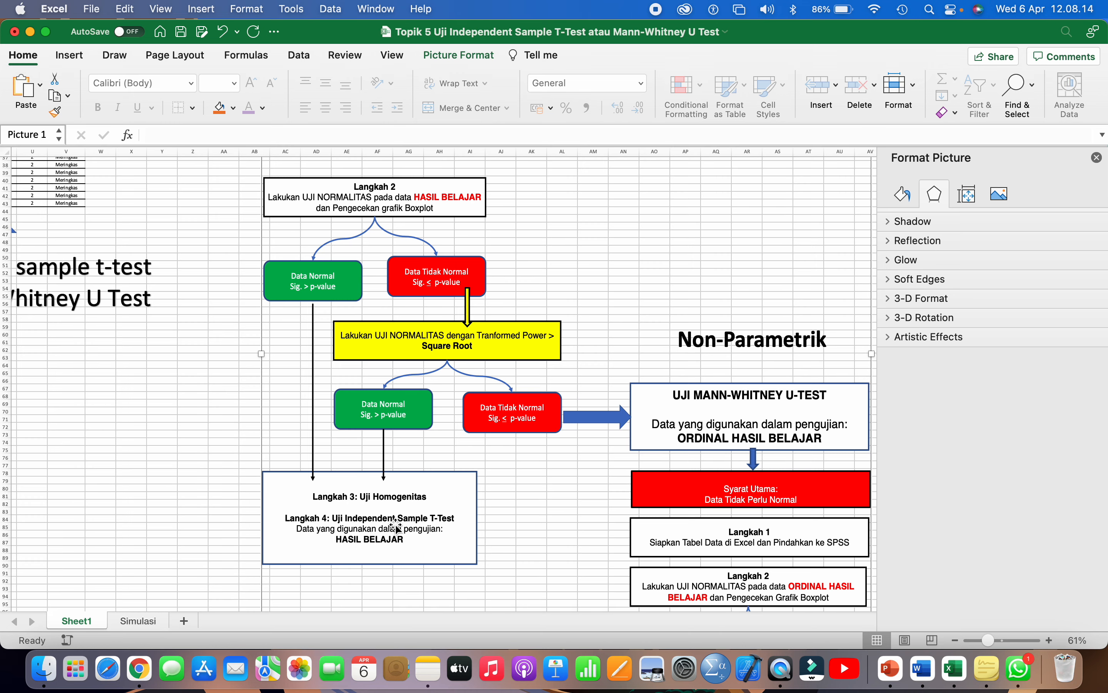
{"action": "scroll", "coordinate": [569, 433], "scroll_direction": "right", "scroll_amount": 3}
{"action": "scroll", "coordinate": [569, 433], "scroll_direction": "down", "scroll_amount": 1}
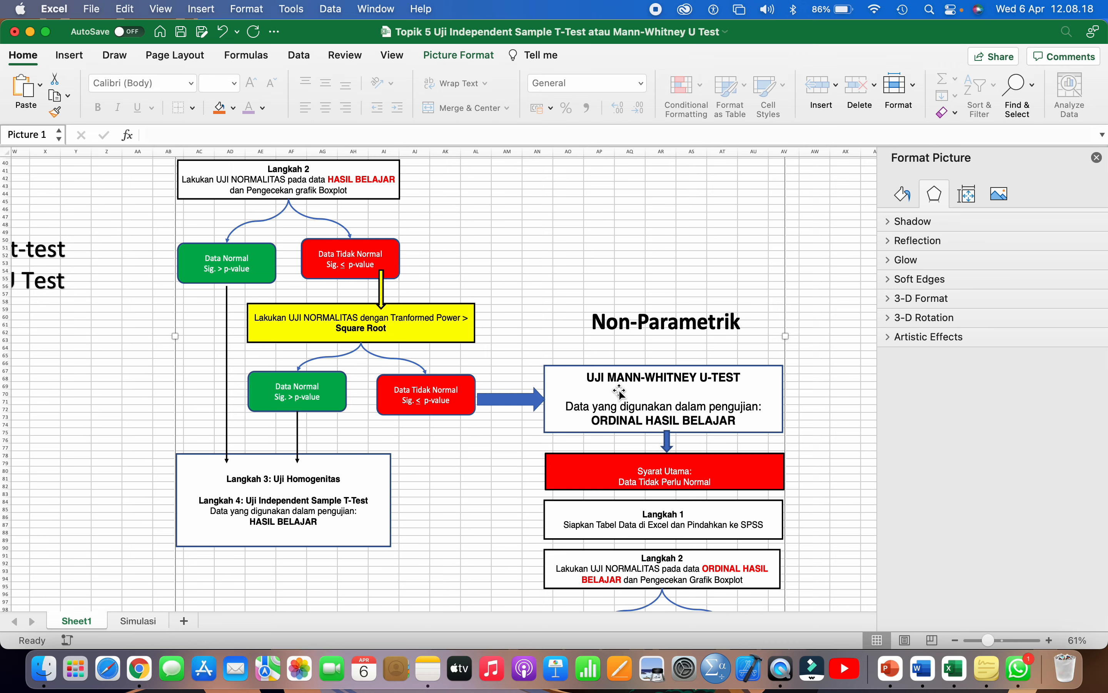
{"action": "scroll", "coordinate": [624, 400], "scroll_direction": "up", "scroll_amount": 5}
{"action": "scroll", "coordinate": [623, 400], "scroll_direction": "left", "scroll_amount": 3}
{"action": "scroll", "coordinate": [624, 400], "scroll_direction": "down", "scroll_amount": 3}
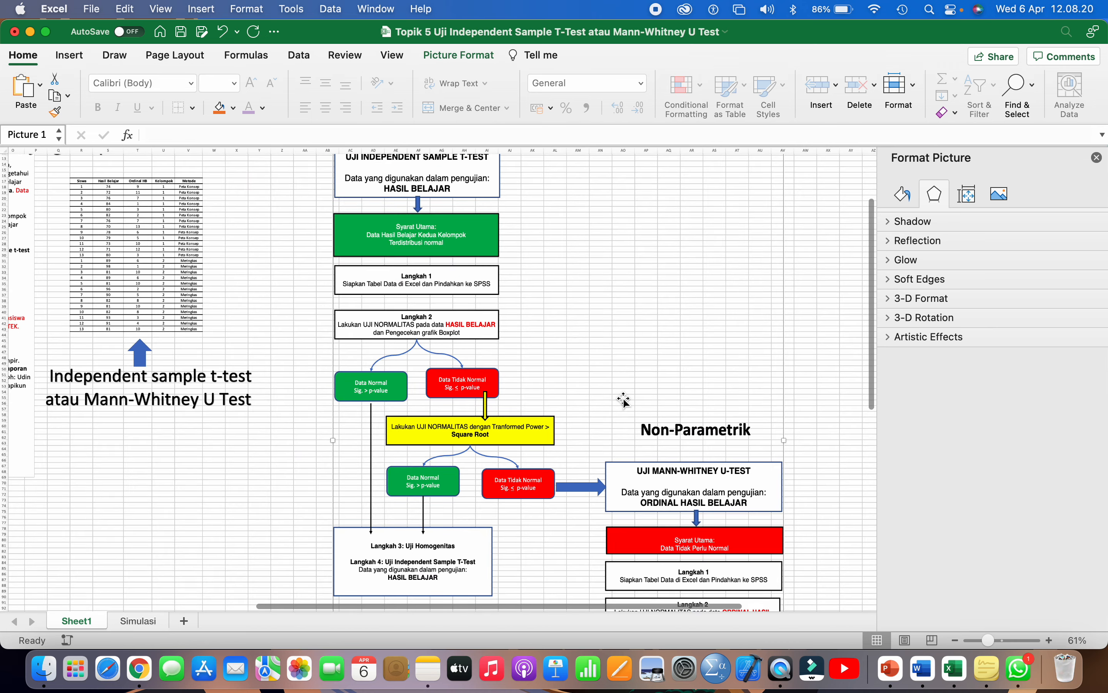
{"action": "scroll", "coordinate": [252, 301], "scroll_direction": "left", "scroll_amount": 2}
{"action": "scroll", "coordinate": [252, 301], "scroll_direction": "up", "scroll_amount": 1}
{"action": "left_click_drag", "start_coordinate": [111, 198], "coordinate": [257, 369]}
{"action": "left_click", "coordinate": [4, 5]}
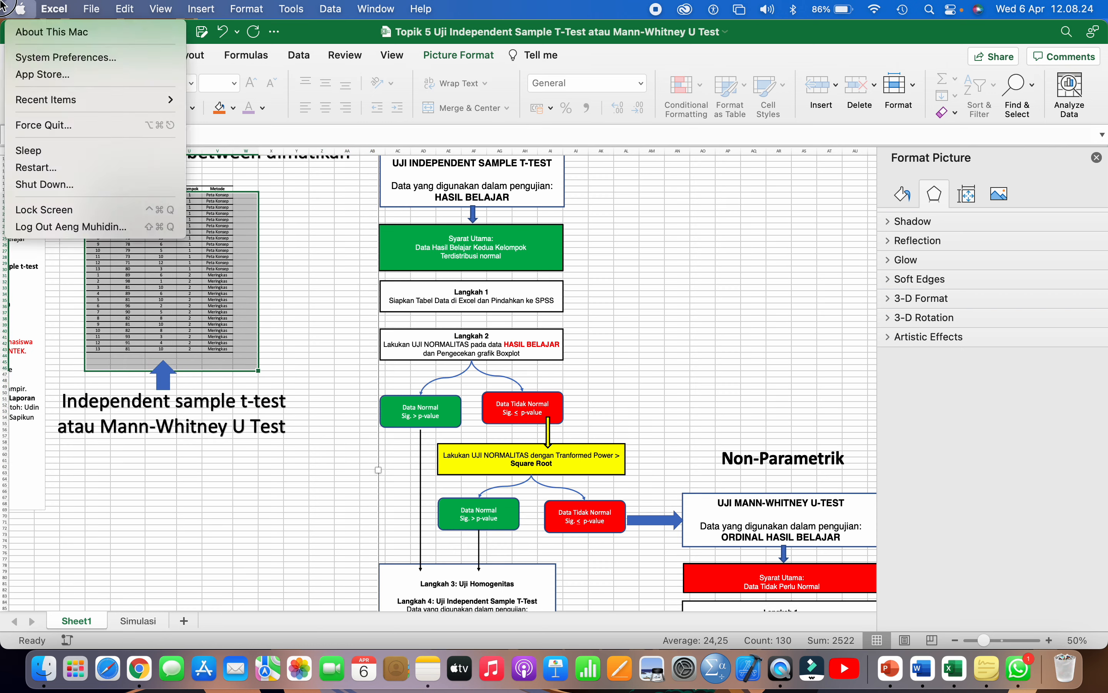
{"action": "key", "text": "Escape"}
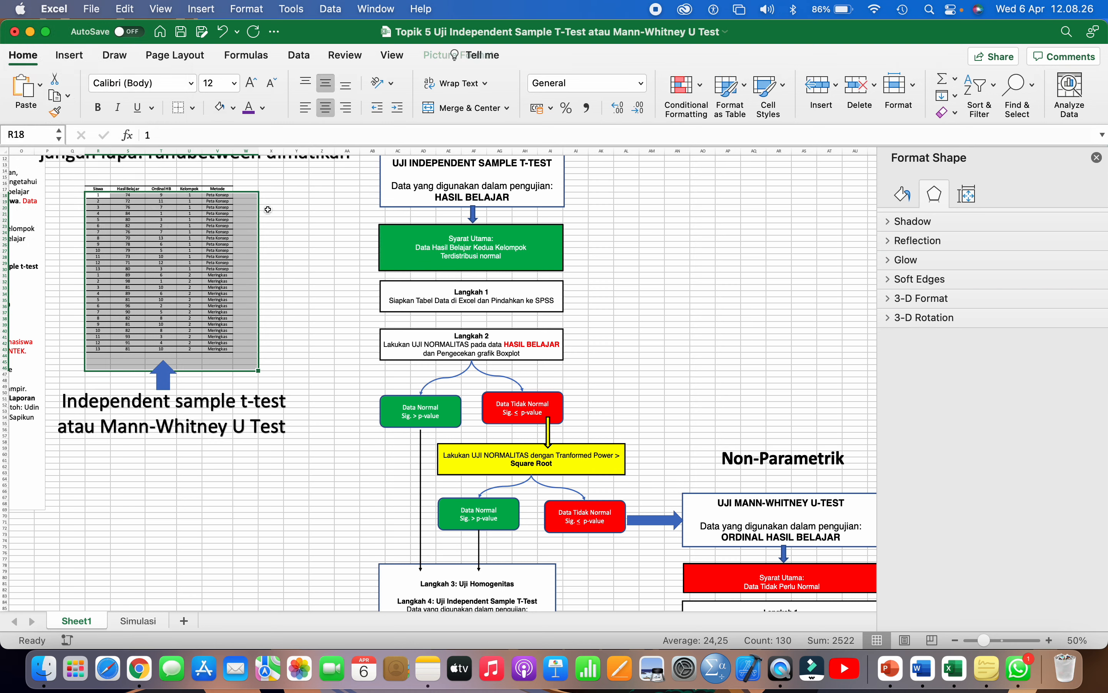
{"action": "left_click", "coordinate": [271, 207]}
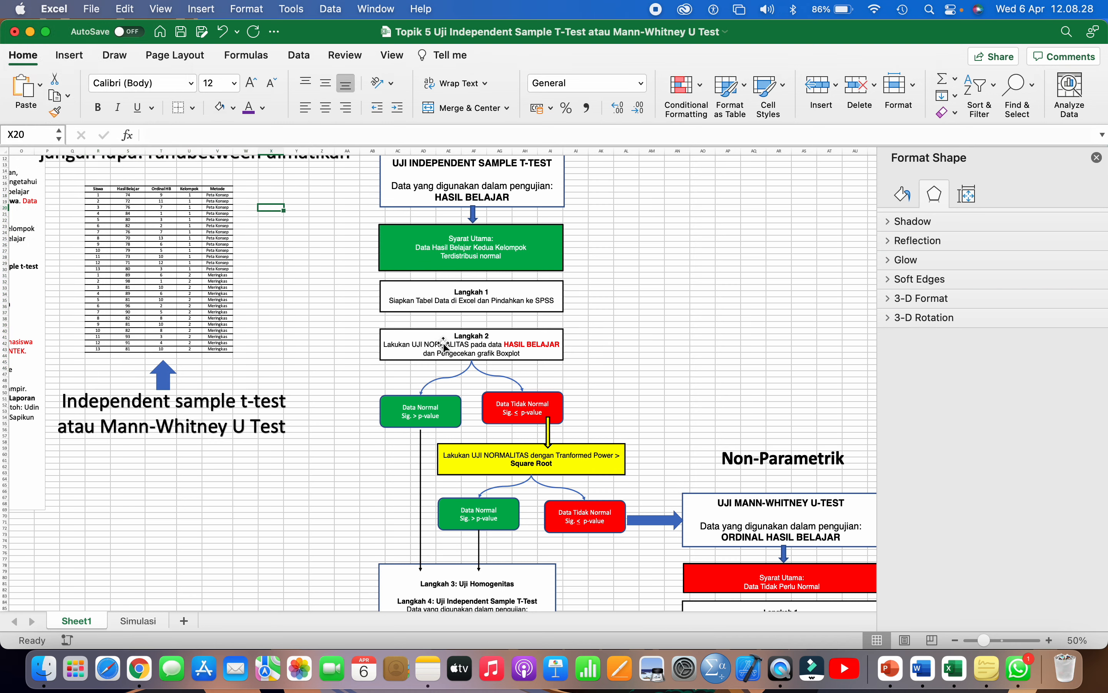
{"action": "left_click", "coordinate": [482, 190]}
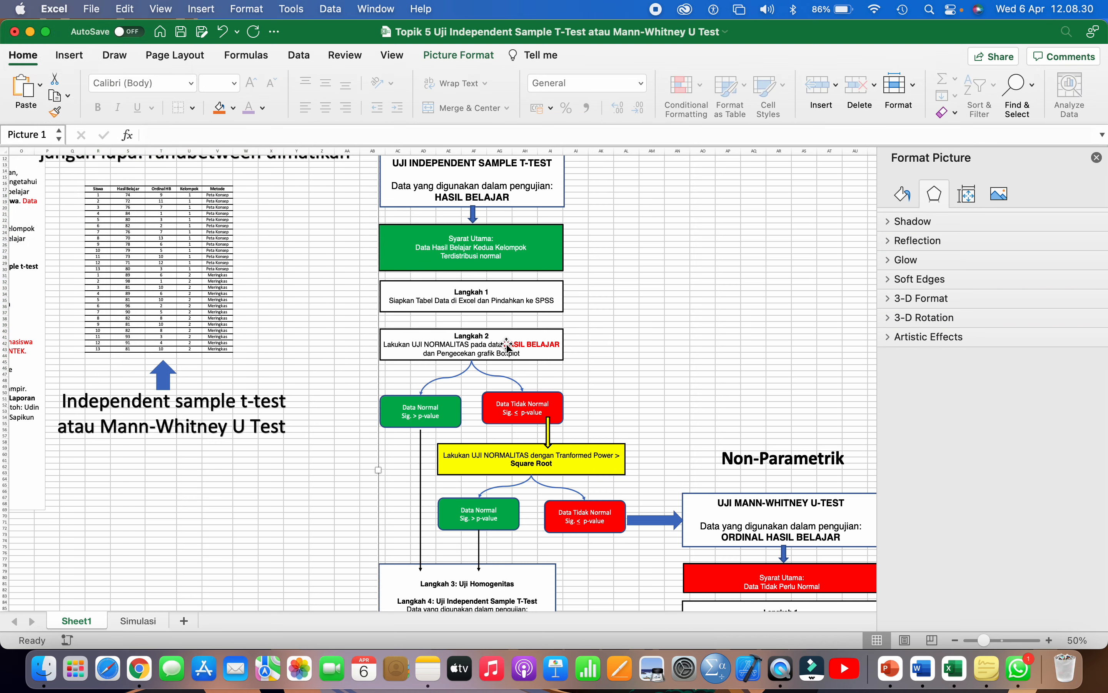
{"action": "scroll", "coordinate": [507, 347], "scroll_direction": "down", "scroll_amount": 3}
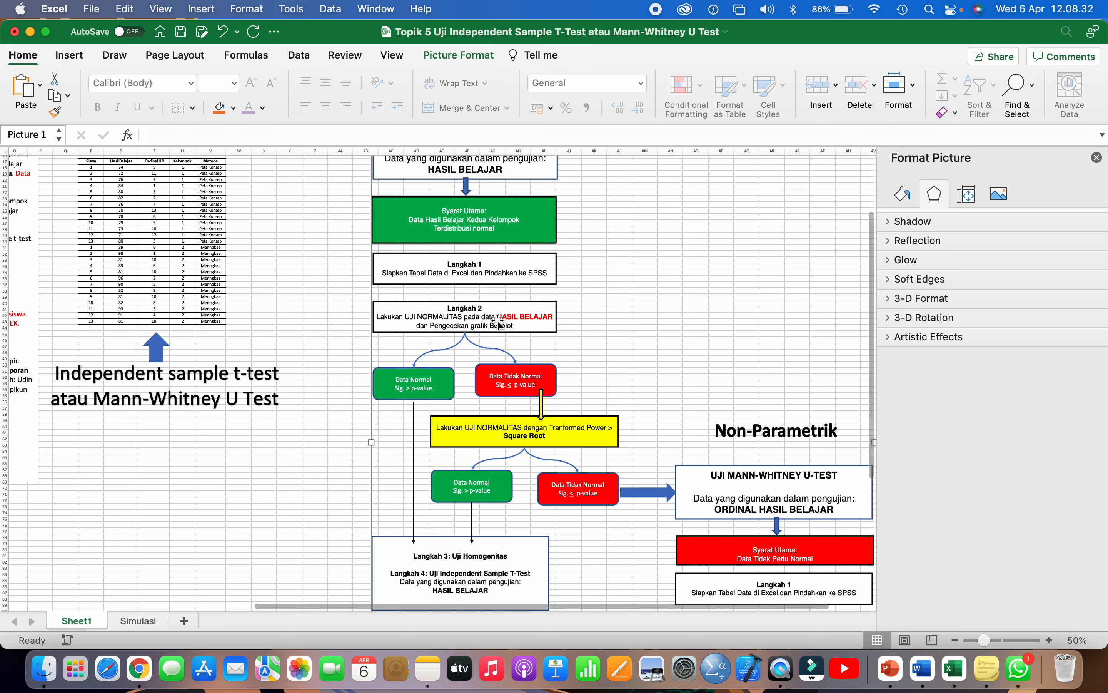
{"action": "scroll", "coordinate": [498, 324], "scroll_direction": "down", "scroll_amount": 2}
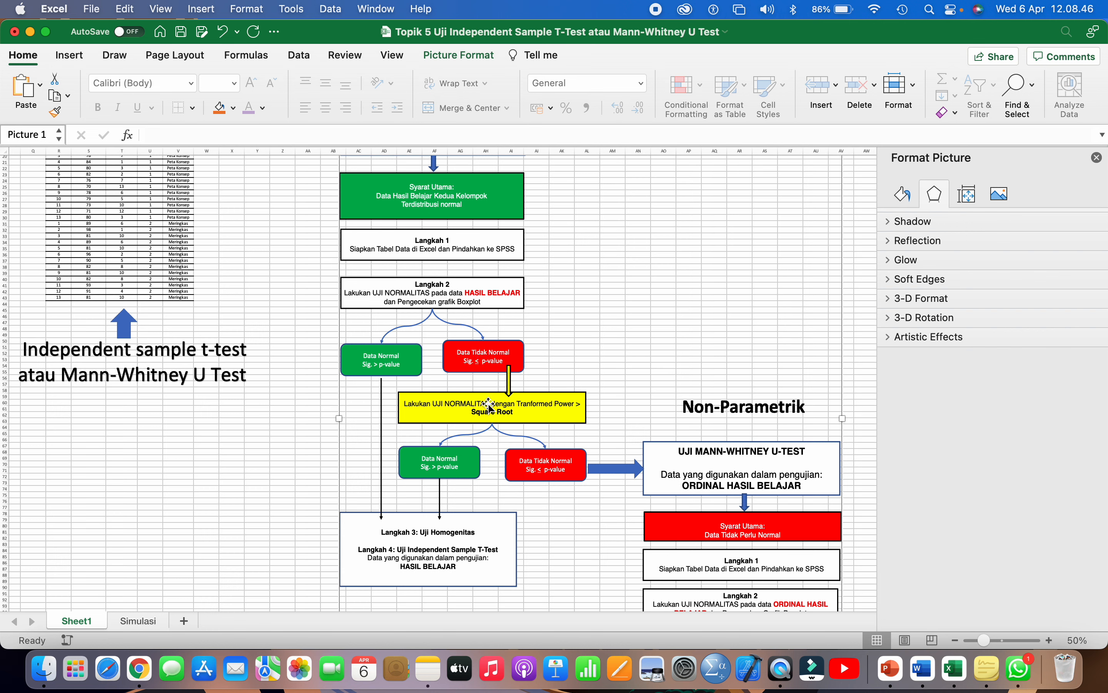
{"action": "scroll", "coordinate": [487, 403], "scroll_direction": "down", "scroll_amount": 3}
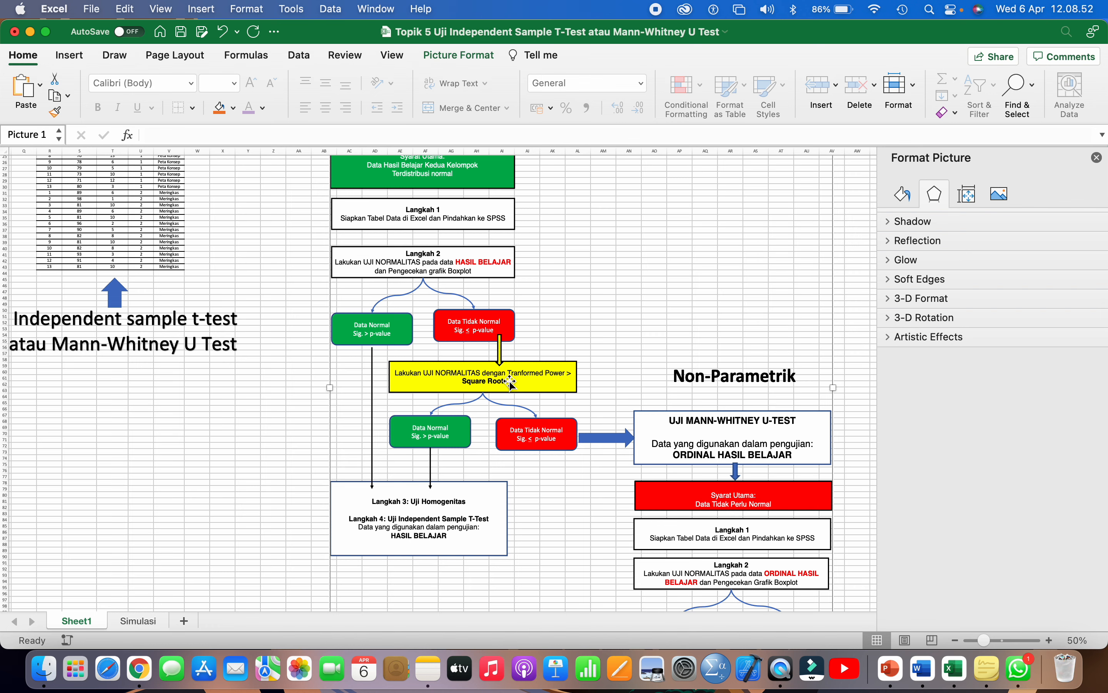
{"action": "scroll", "coordinate": [509, 385], "scroll_direction": "down", "scroll_amount": 3}
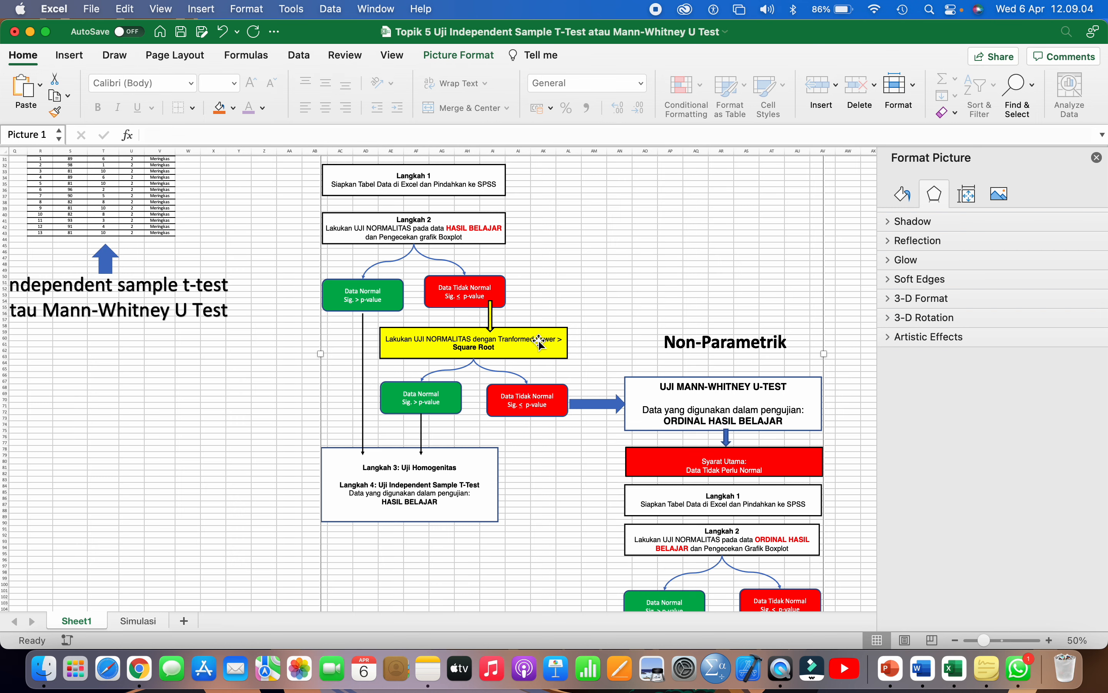
{"action": "scroll", "coordinate": [527, 409], "scroll_direction": "down", "scroll_amount": 3}
{"action": "scroll", "coordinate": [527, 409], "scroll_direction": "right", "scroll_amount": 2}
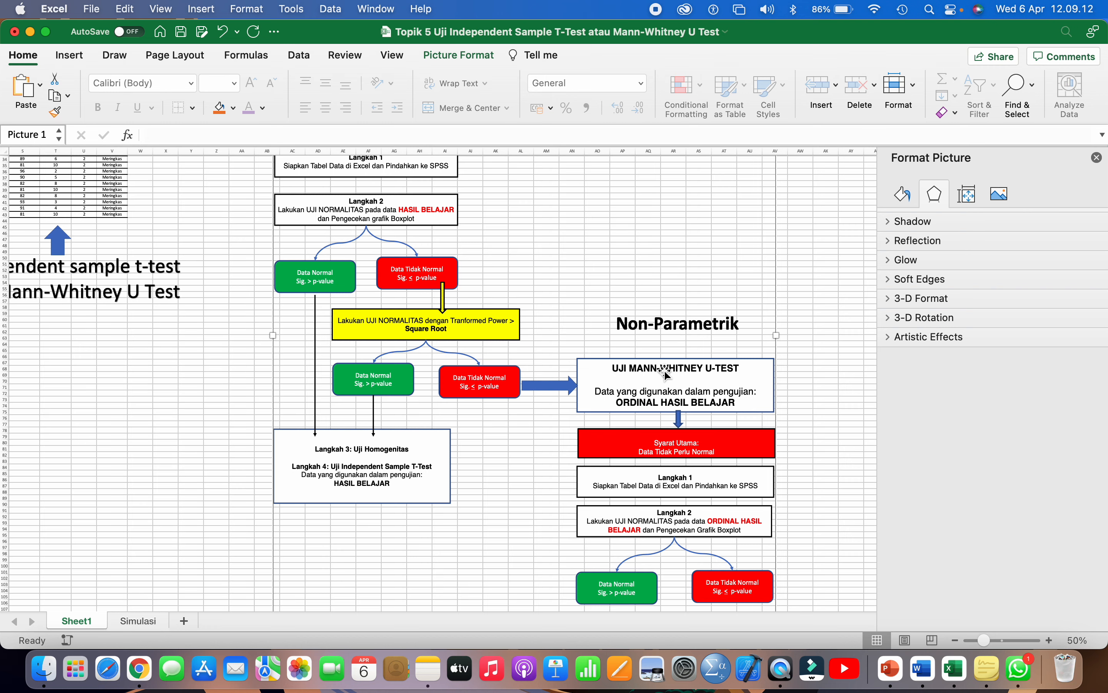
{"action": "scroll", "coordinate": [667, 373], "scroll_direction": "up", "scroll_amount": 8}
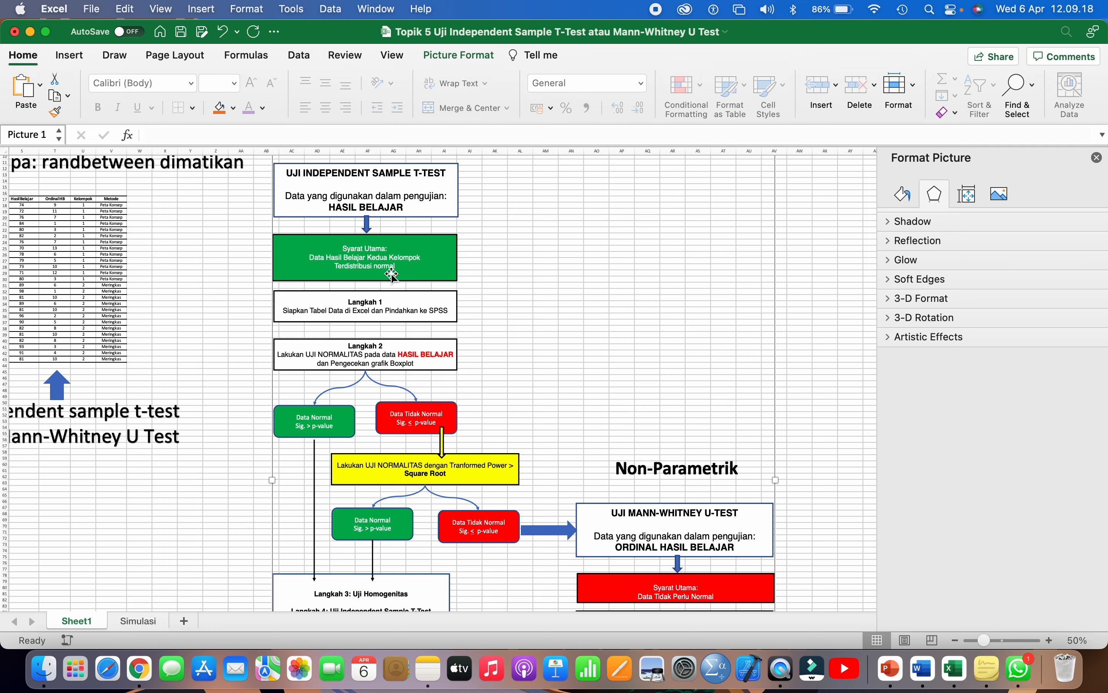
{"action": "scroll", "coordinate": [408, 274], "scroll_direction": "down", "scroll_amount": 10}
{"action": "scroll", "coordinate": [408, 273], "scroll_direction": "right", "scroll_amount": 2}
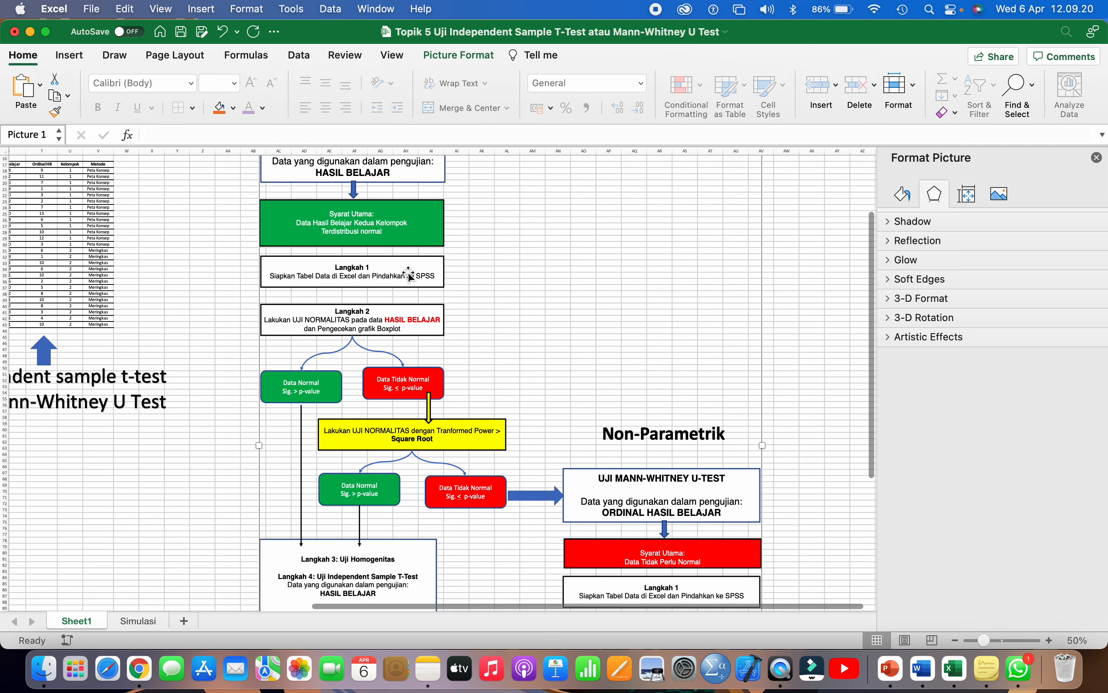
{"action": "scroll", "coordinate": [408, 274], "scroll_direction": "right", "scroll_amount": 2}
{"action": "scroll", "coordinate": [408, 274], "scroll_direction": "up", "scroll_amount": 1}
{"action": "scroll", "coordinate": [531, 306], "scroll_direction": "down", "scroll_amount": 1}
{"action": "scroll", "coordinate": [531, 306], "scroll_direction": "right", "scroll_amount": 1}
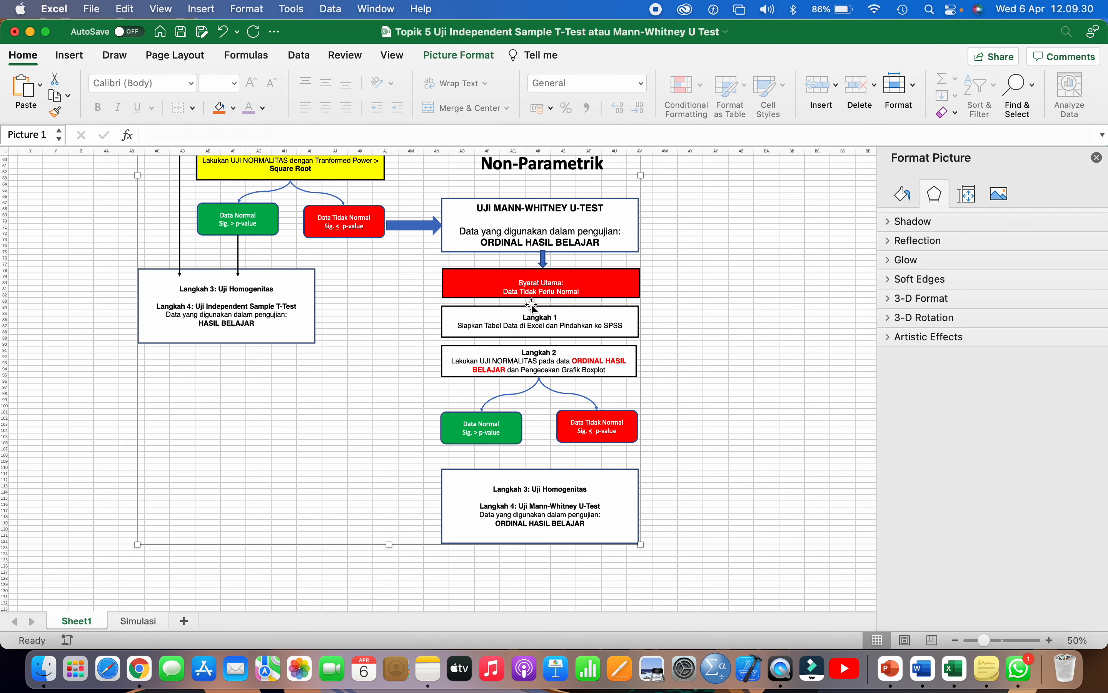
{"action": "scroll", "coordinate": [531, 306], "scroll_direction": "down", "scroll_amount": 1}
{"action": "scroll", "coordinate": [532, 306], "scroll_direction": "right", "scroll_amount": 1}
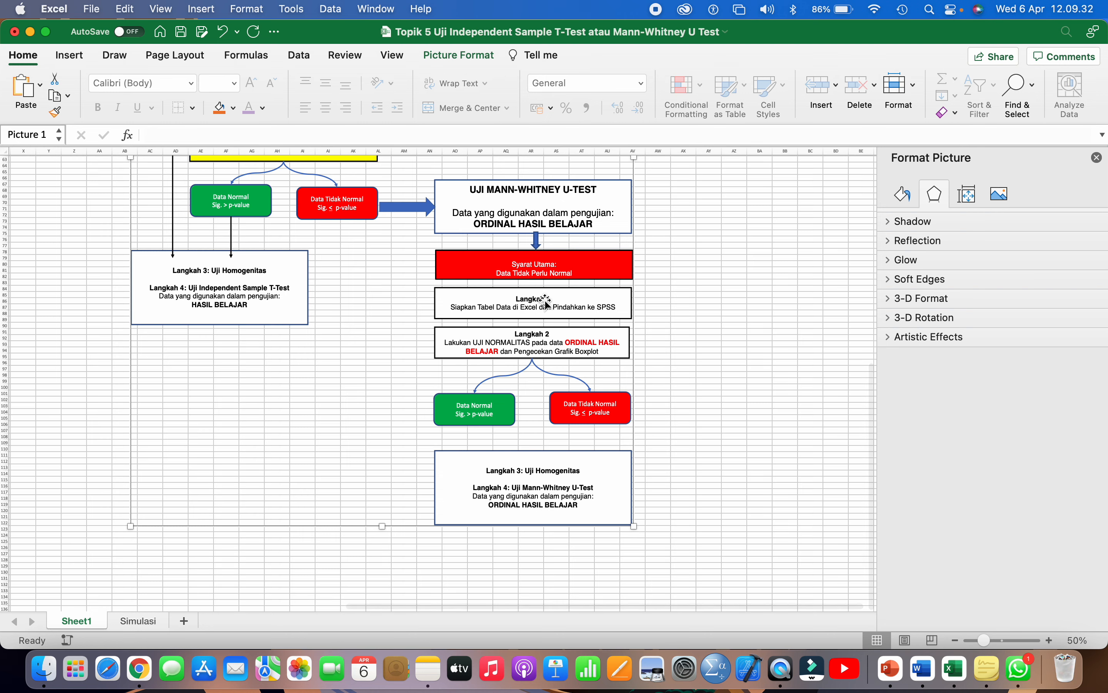
{"action": "scroll", "coordinate": [448, 270], "scroll_direction": "up", "scroll_amount": 15}
{"action": "scroll", "coordinate": [448, 270], "scroll_direction": "left", "scroll_amount": 5}
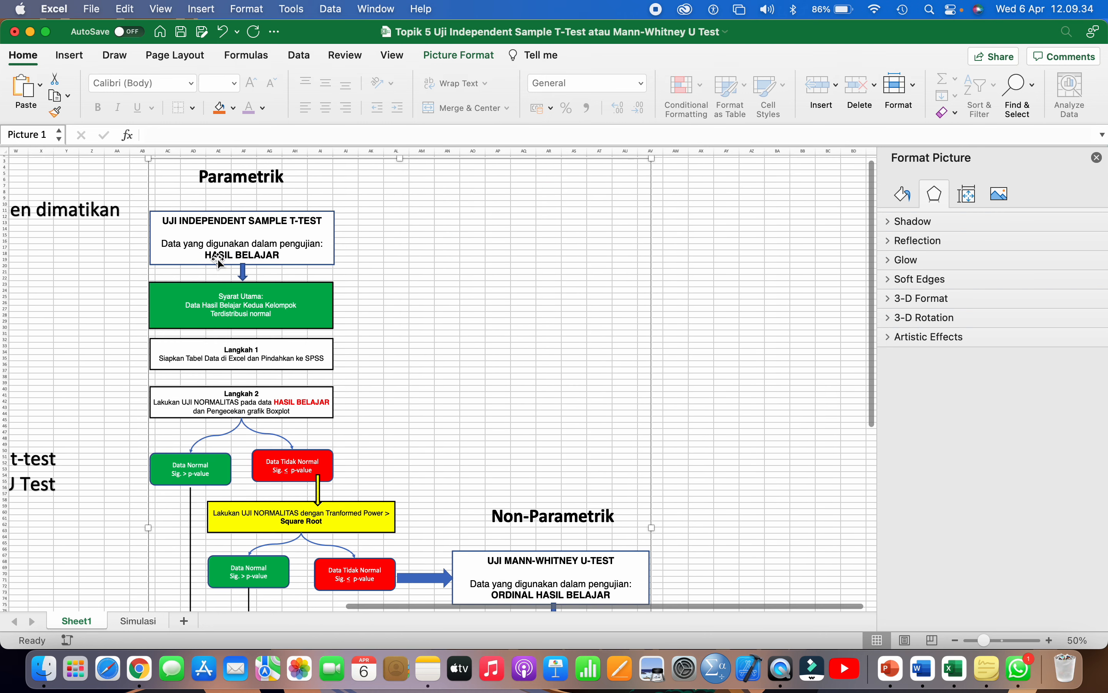
{"action": "scroll", "coordinate": [348, 274], "scroll_direction": "down", "scroll_amount": 10}
{"action": "scroll", "coordinate": [349, 274], "scroll_direction": "right", "scroll_amount": 4}
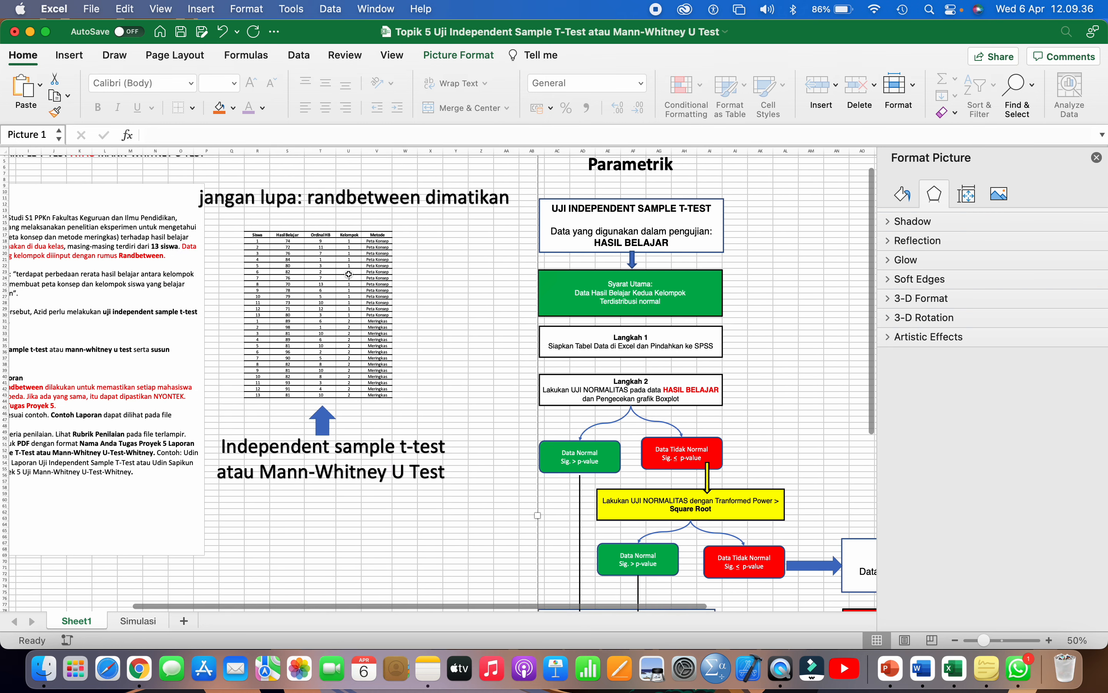
{"action": "scroll", "coordinate": [348, 274], "scroll_direction": "down", "scroll_amount": 6}
{"action": "scroll", "coordinate": [349, 274], "scroll_direction": "right", "scroll_amount": 2}
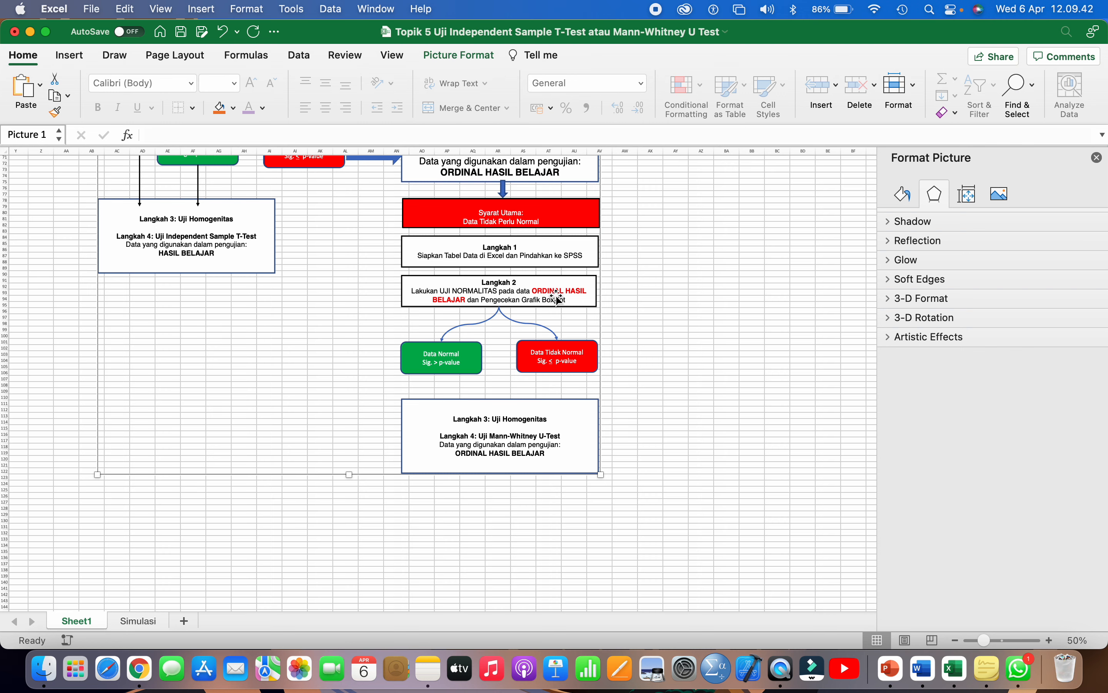
{"action": "scroll", "coordinate": [557, 298], "scroll_direction": "up", "scroll_amount": 10}
{"action": "scroll", "coordinate": [557, 298], "scroll_direction": "left", "scroll_amount": 5}
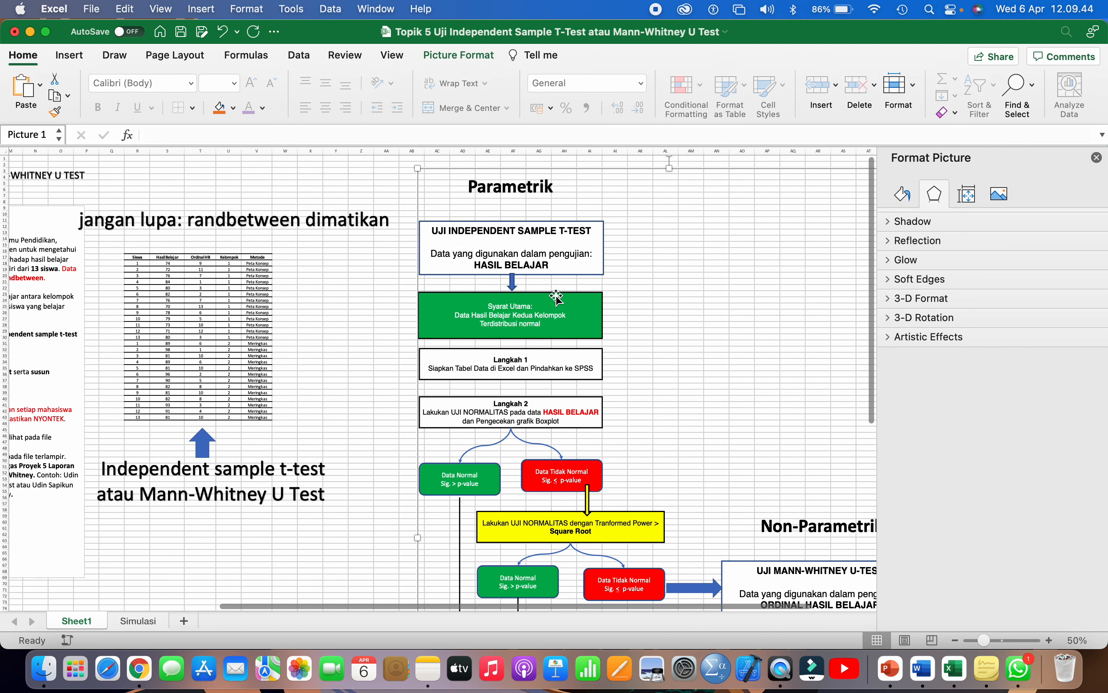
{"action": "left_click", "coordinate": [248, 257]}
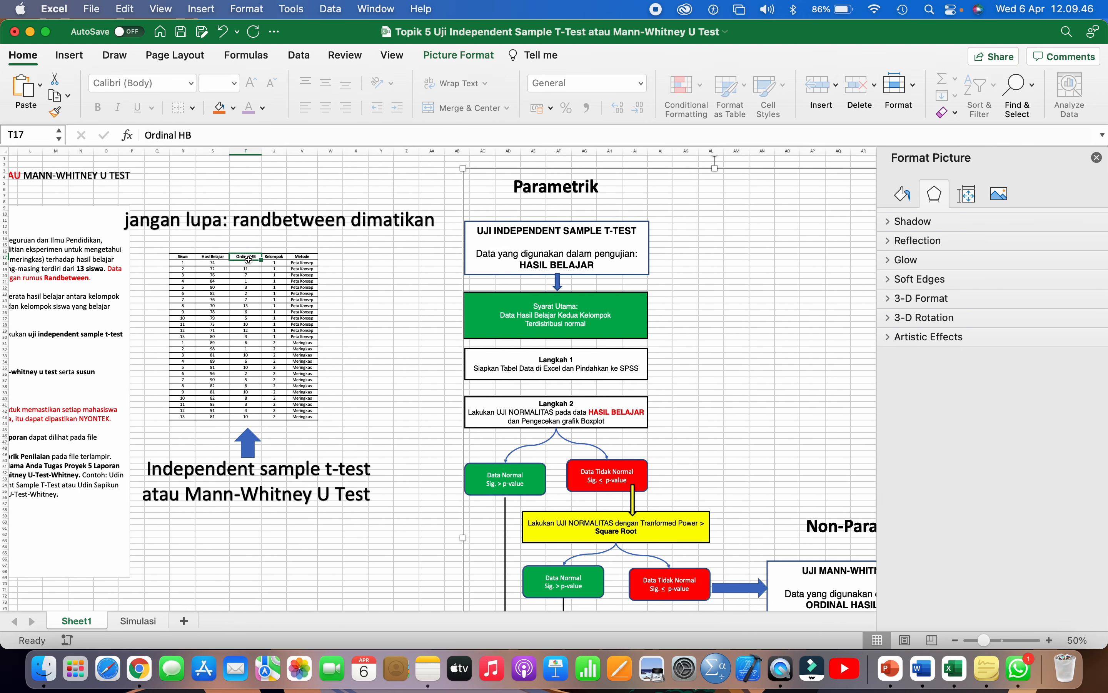
{"action": "left_click_drag", "start_coordinate": [248, 257], "coordinate": [251, 420]}
{"action": "scroll", "coordinate": [482, 380], "scroll_direction": "down", "scroll_amount": 15}
{"action": "scroll", "coordinate": [483, 379], "scroll_direction": "right", "scroll_amount": 6}
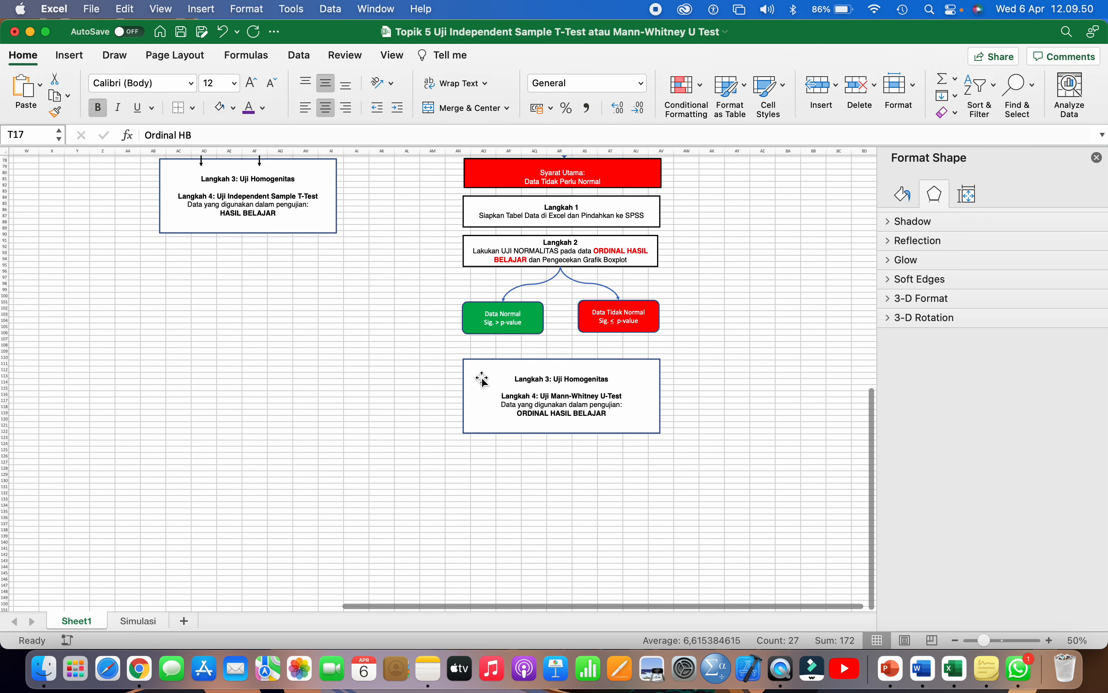
{"action": "scroll", "coordinate": [483, 380], "scroll_direction": "up", "scroll_amount": 1}
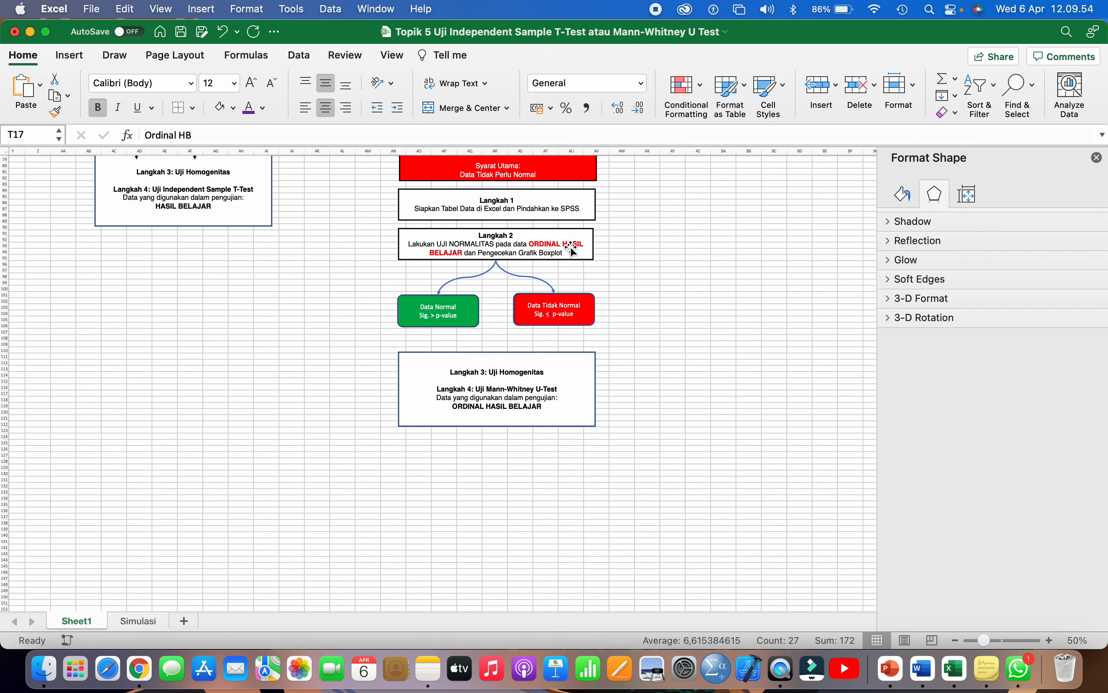
{"action": "left_click", "coordinate": [436, 314]}
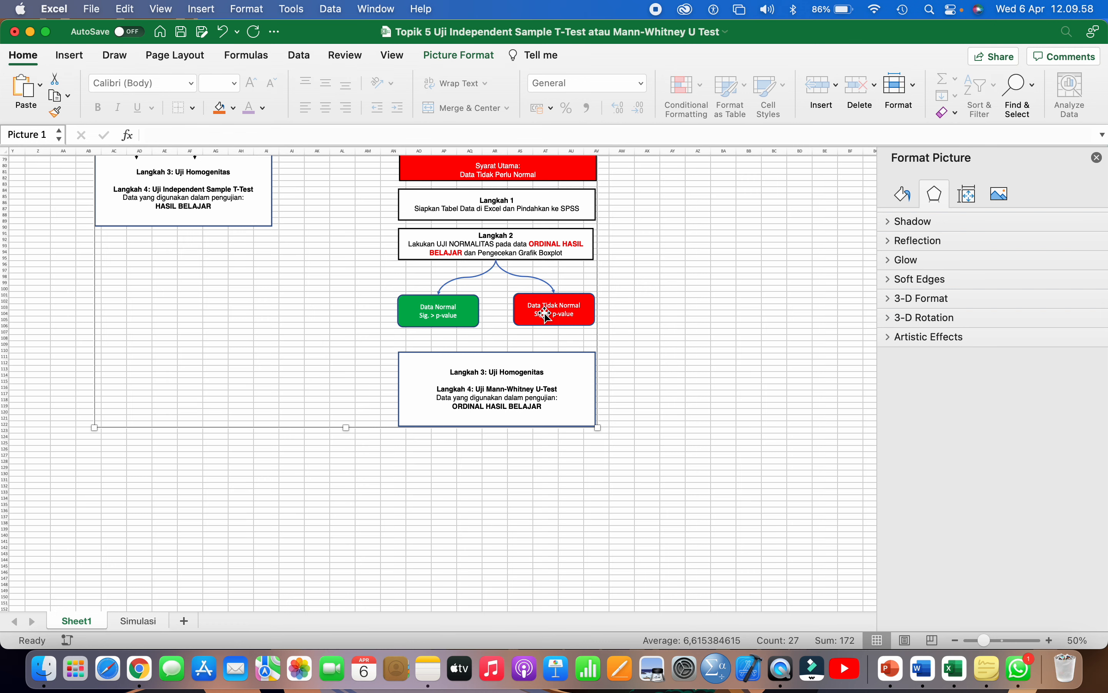
{"action": "scroll", "coordinate": [541, 329], "scroll_direction": "up", "scroll_amount": 3}
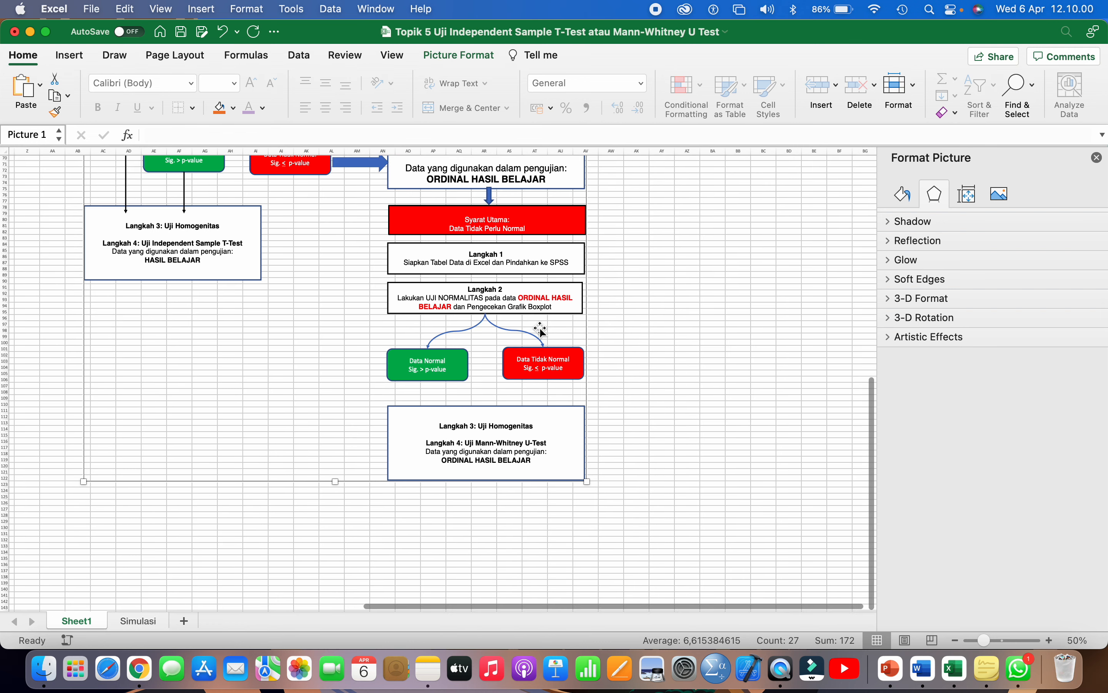
{"action": "scroll", "coordinate": [504, 280], "scroll_direction": "up", "scroll_amount": 3}
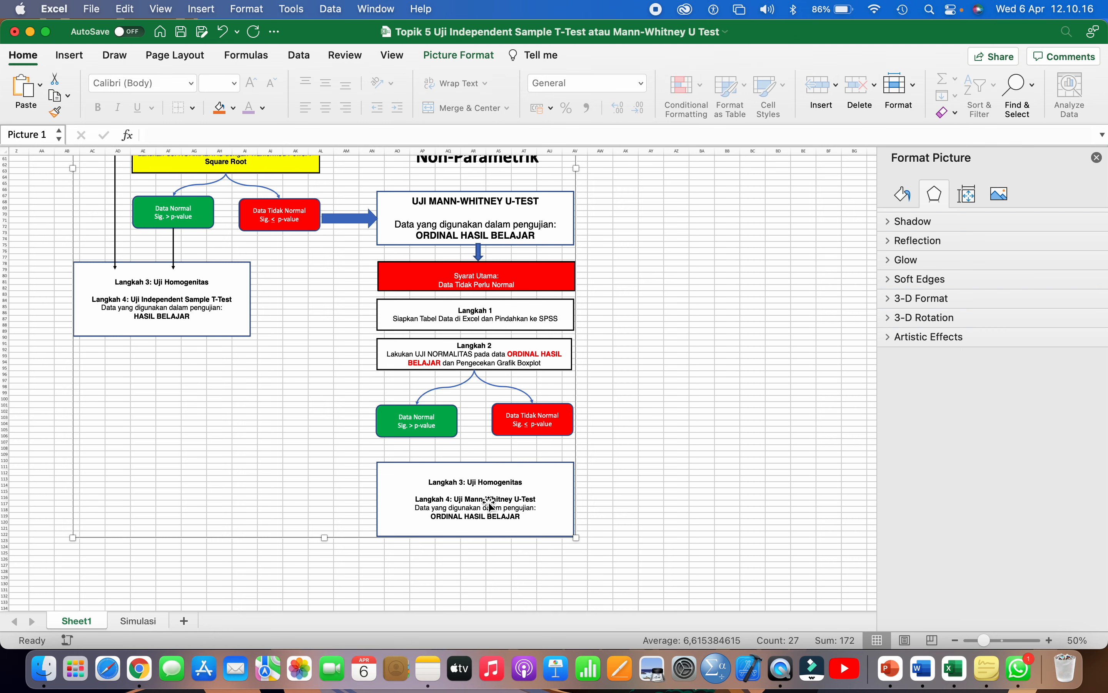
{"action": "scroll", "coordinate": [489, 504], "scroll_direction": "down", "scroll_amount": 2}
{"action": "left_click", "coordinate": [608, 405]}
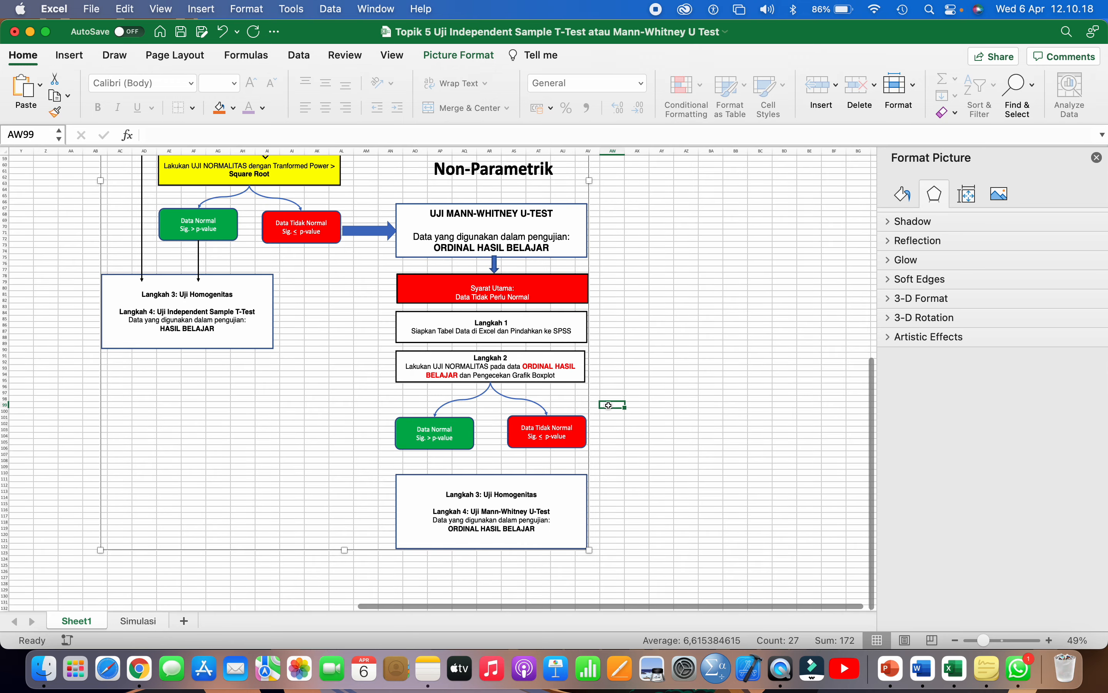
{"action": "scroll", "coordinate": [608, 404], "scroll_direction": "down", "scroll_amount": 5}
{"action": "scroll", "coordinate": [609, 405], "scroll_direction": "up", "scroll_amount": 5}
{"action": "left_click", "coordinate": [503, 374]}
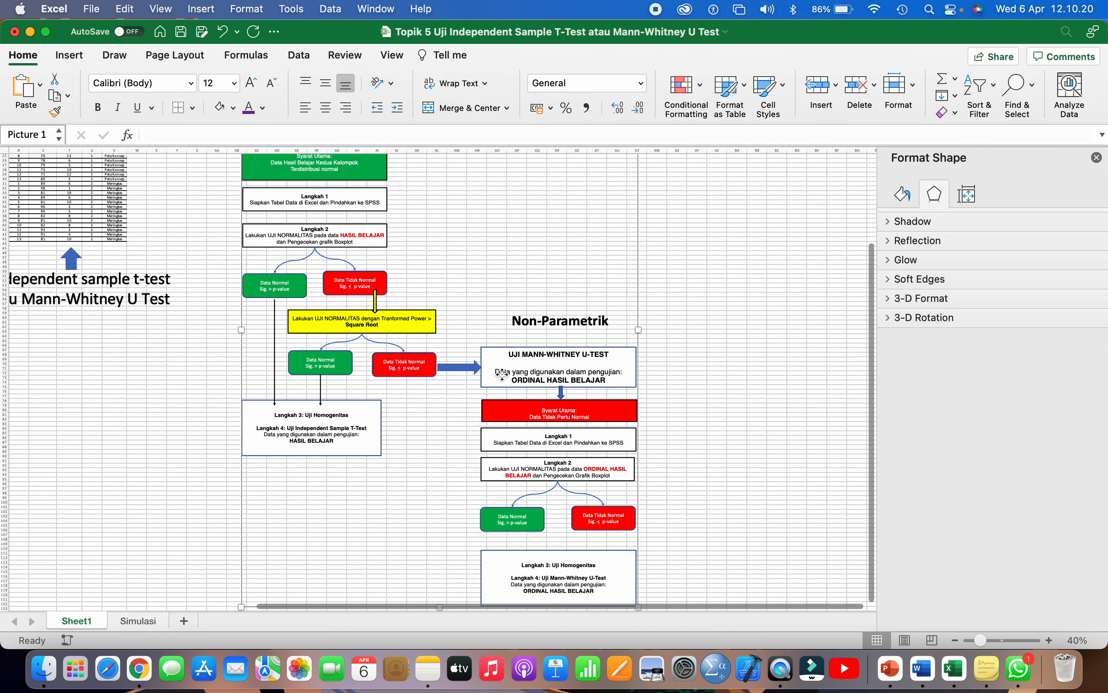
{"action": "scroll", "coordinate": [503, 375], "scroll_direction": "up", "scroll_amount": 5}
{"action": "scroll", "coordinate": [503, 375], "scroll_direction": "left", "scroll_amount": 2}
{"action": "scroll", "coordinate": [503, 377], "scroll_direction": "up", "scroll_amount": 2}
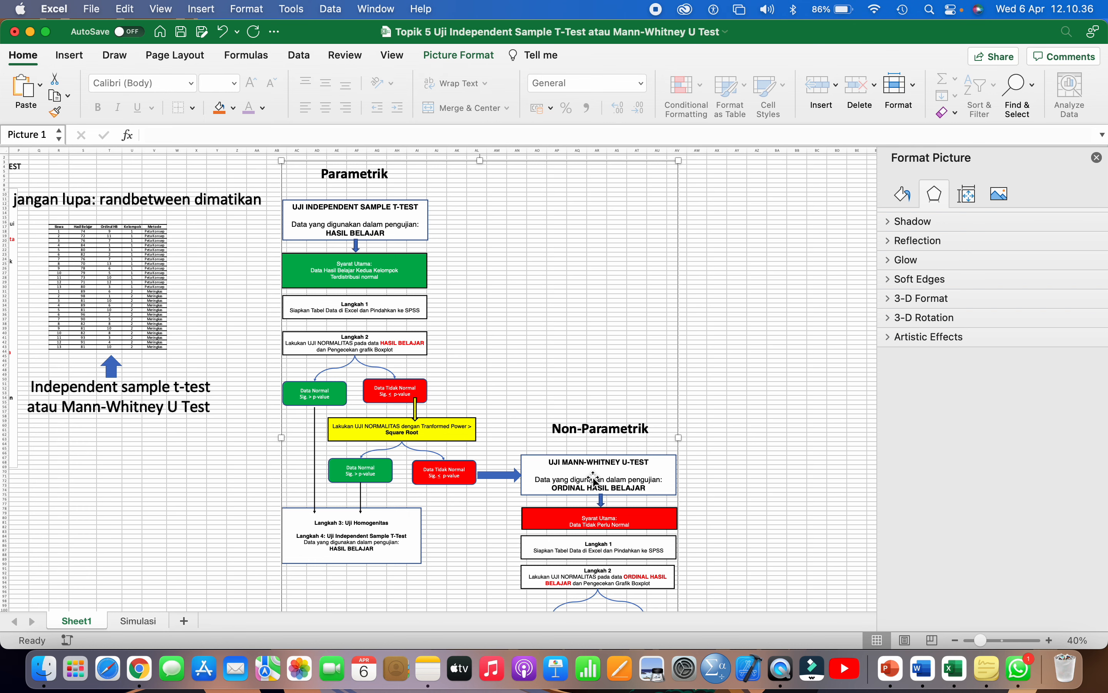
{"action": "scroll", "coordinate": [594, 479], "scroll_direction": "left", "scroll_amount": 2}
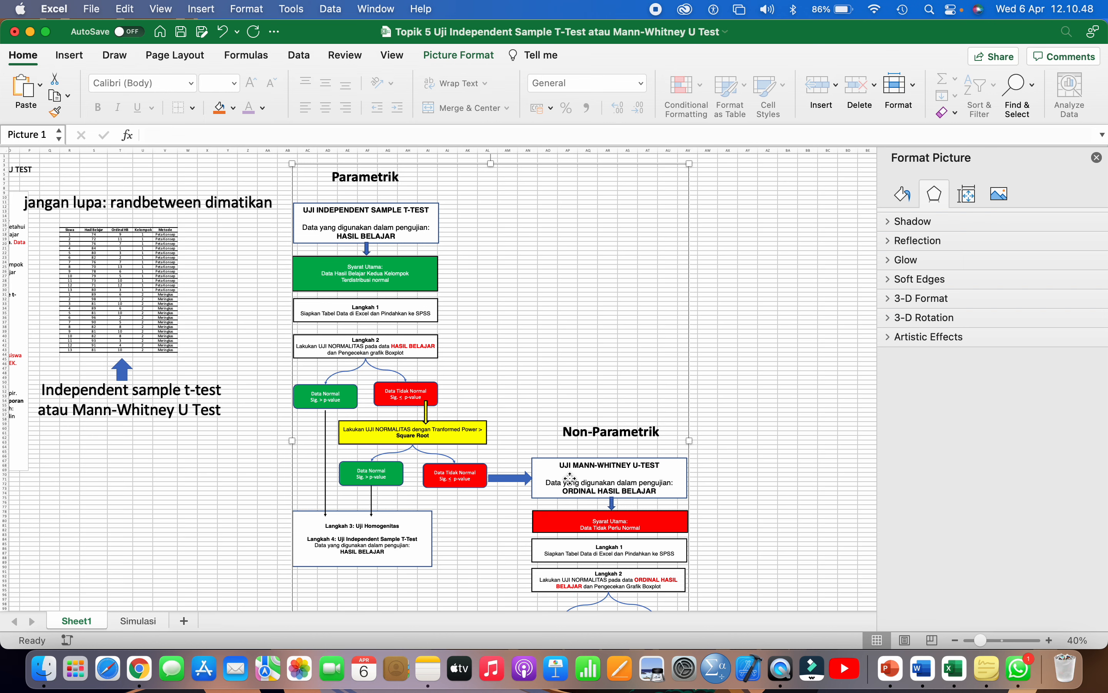
{"action": "scroll", "coordinate": [593, 476], "scroll_direction": "down", "scroll_amount": 2}
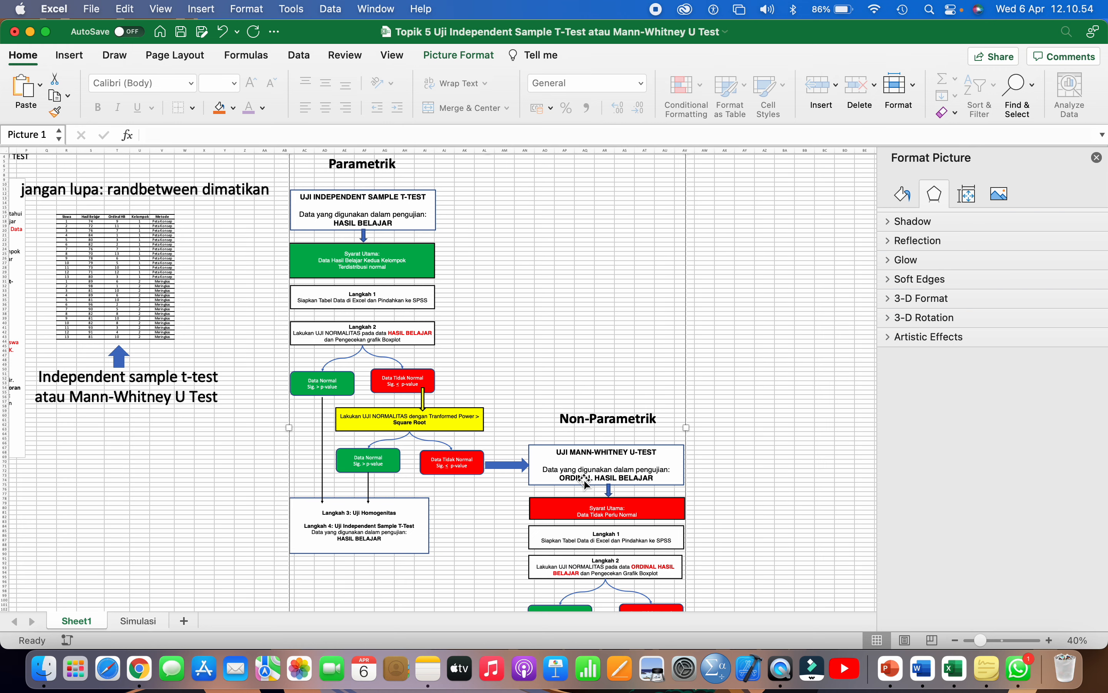
- Copy the student data table from the Siswa header to the Metode column's last row, then switch to Word
{"action": "left_click", "coordinate": [185, 235]}
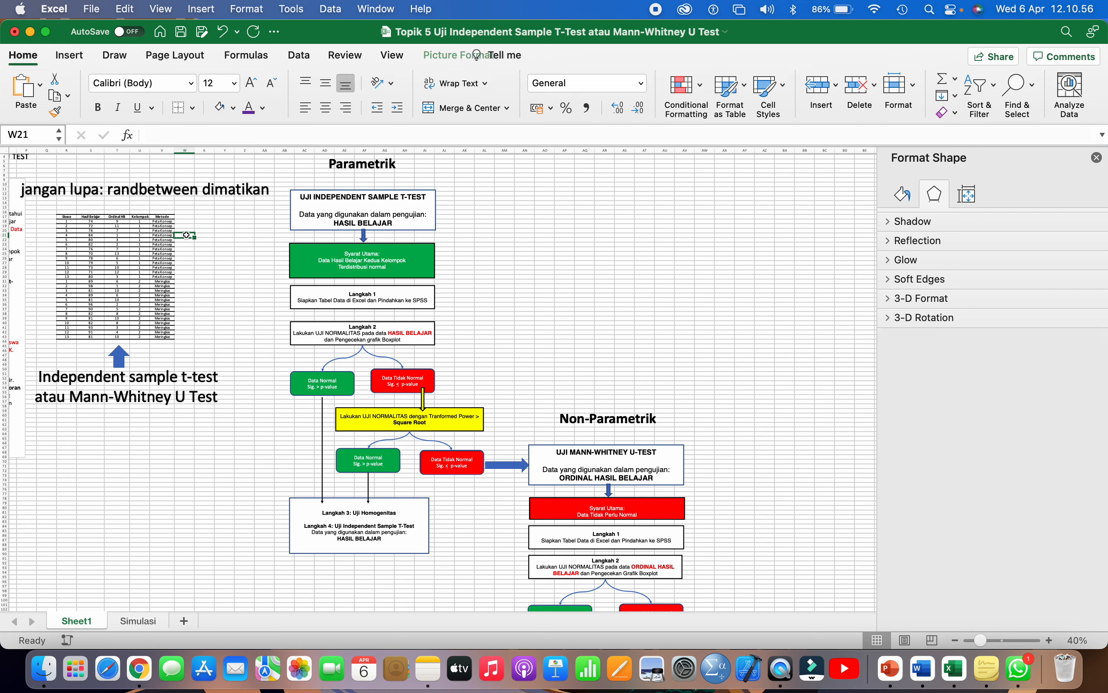
{"action": "scroll", "coordinate": [186, 234], "scroll_direction": "up", "scroll_amount": 5}
{"action": "scroll", "coordinate": [187, 232], "scroll_direction": "up", "scroll_amount": 5}
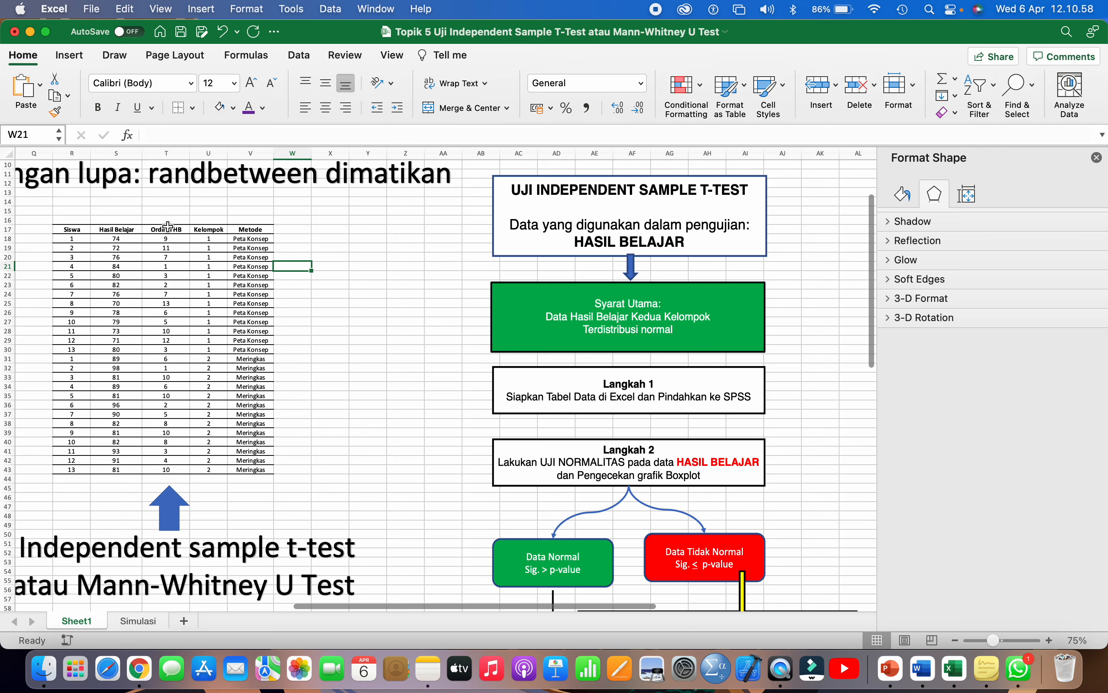
{"action": "left_click_drag", "start_coordinate": [165, 229], "coordinate": [166, 470]}
{"action": "left_click", "coordinate": [306, 339]}
{"action": "scroll", "coordinate": [293, 337], "scroll_direction": "down", "scroll_amount": 3}
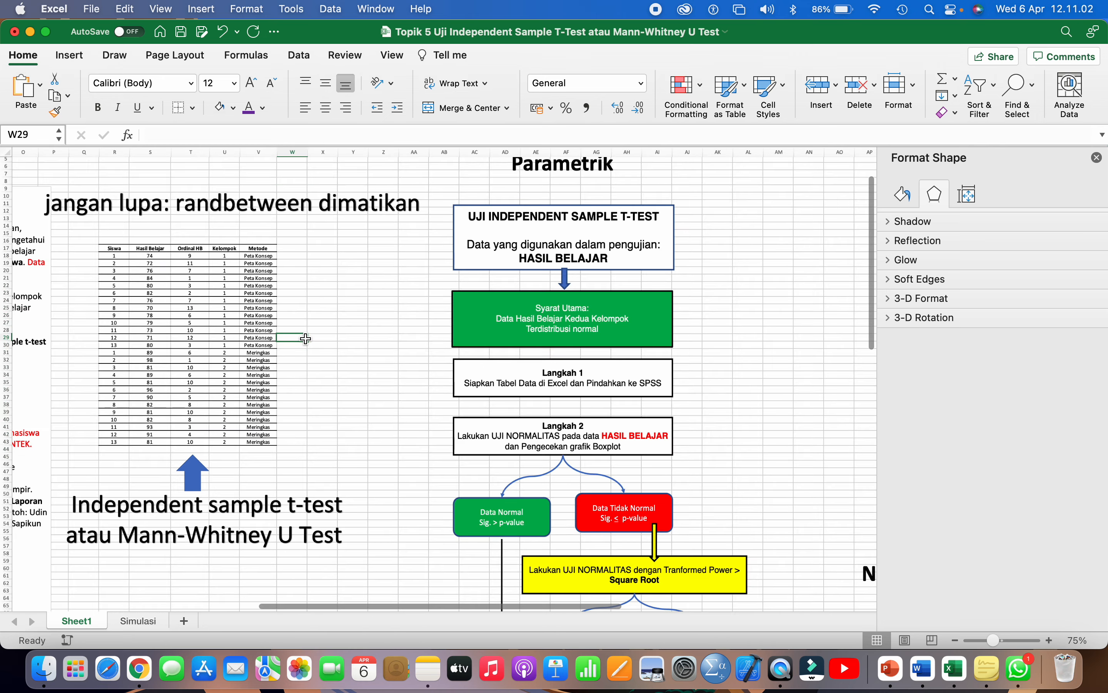
{"action": "left_click_drag", "start_coordinate": [116, 253], "coordinate": [270, 455]}
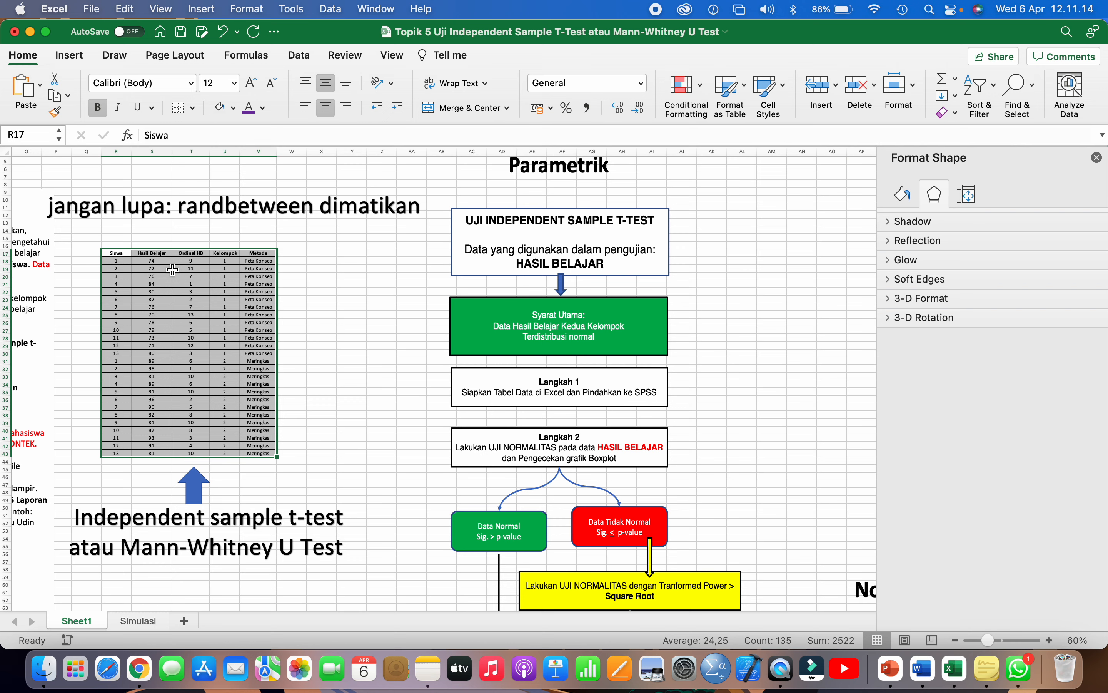
{"action": "left_click", "coordinate": [302, 298]}
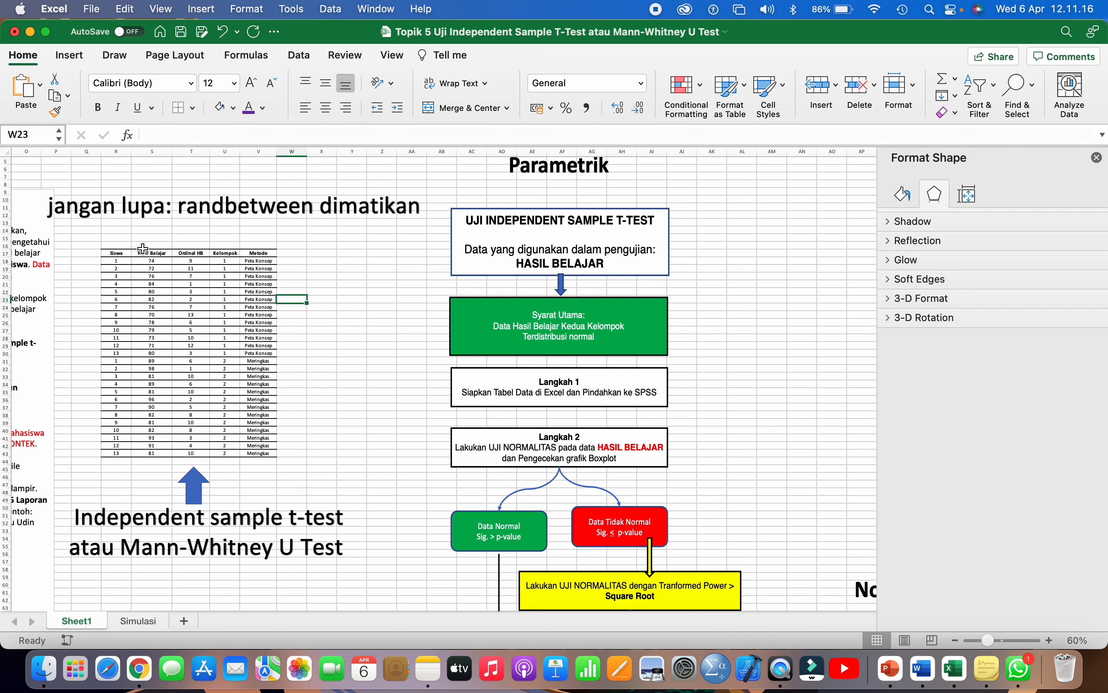
{"action": "left_click_drag", "start_coordinate": [118, 253], "coordinate": [270, 454]}
{"action": "key", "text": "super+c"}
{"action": "left_click", "coordinate": [922, 668]}
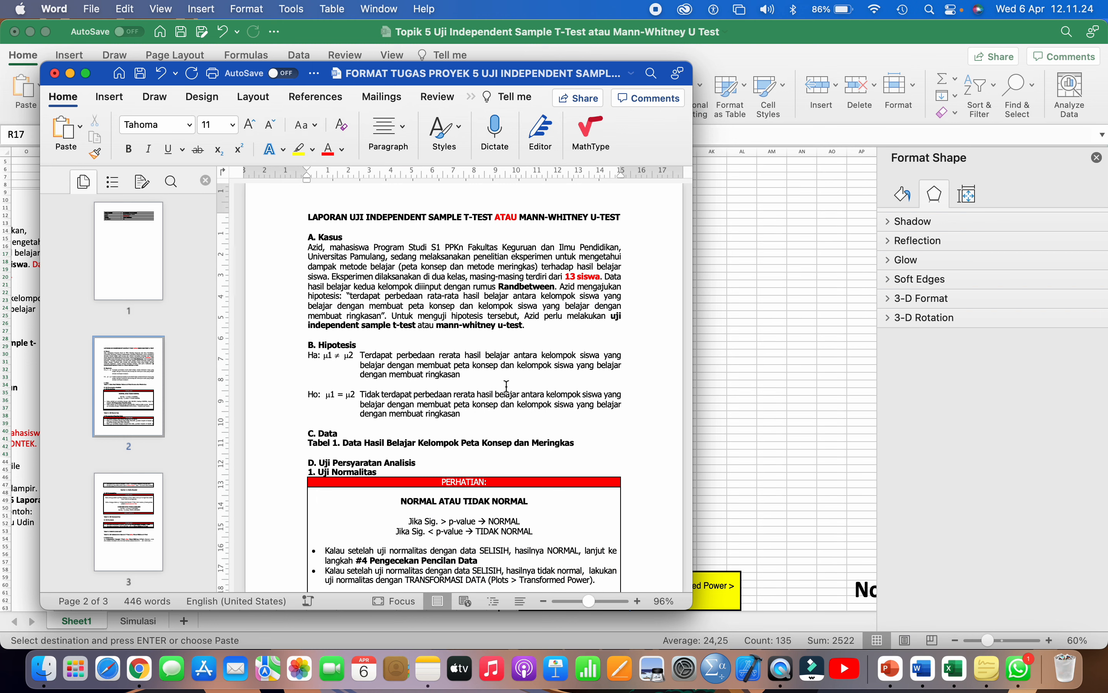
- Paste the data table under Tabel 1 in section C. Data, remove the blank line above it, and maximize the window
{"action": "scroll", "coordinate": [497, 377], "scroll_direction": "down", "scroll_amount": 5}
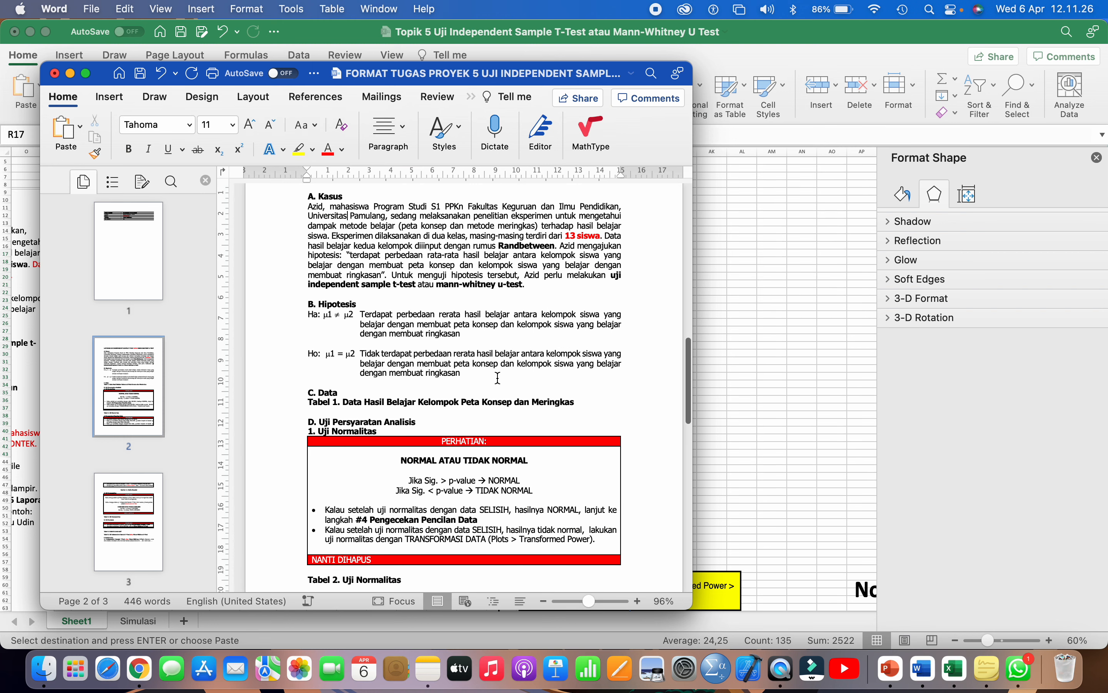
{"action": "left_click", "coordinate": [364, 302]}
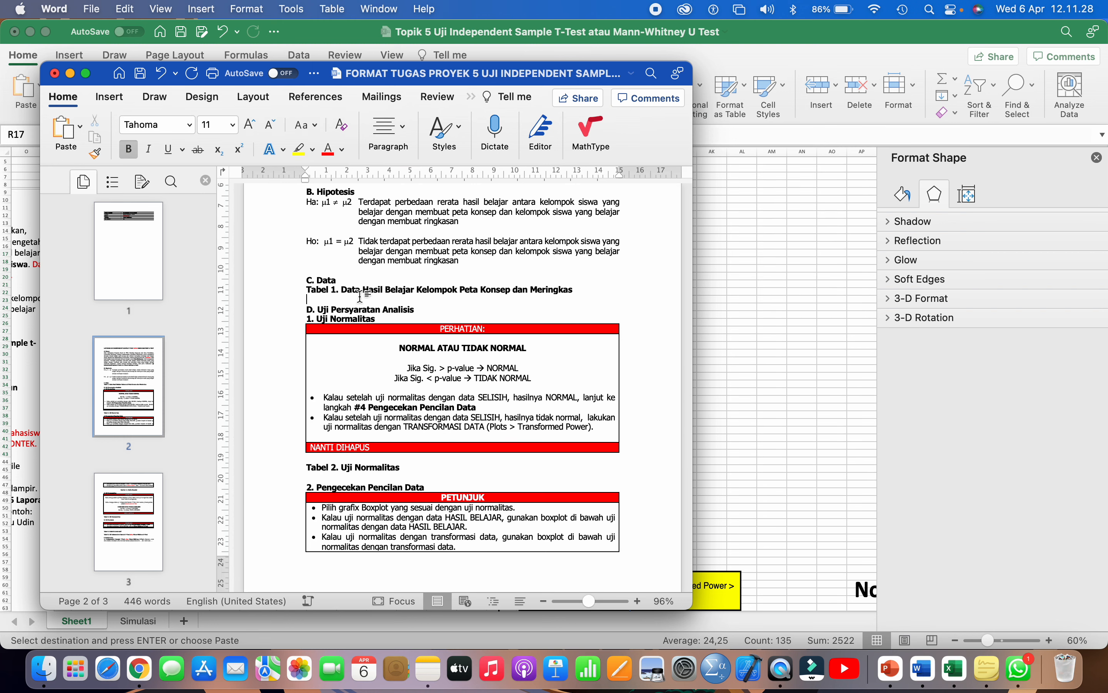
{"action": "key", "text": "Return"}
{"action": "key", "text": "Return"}
{"action": "key", "text": "Return"}
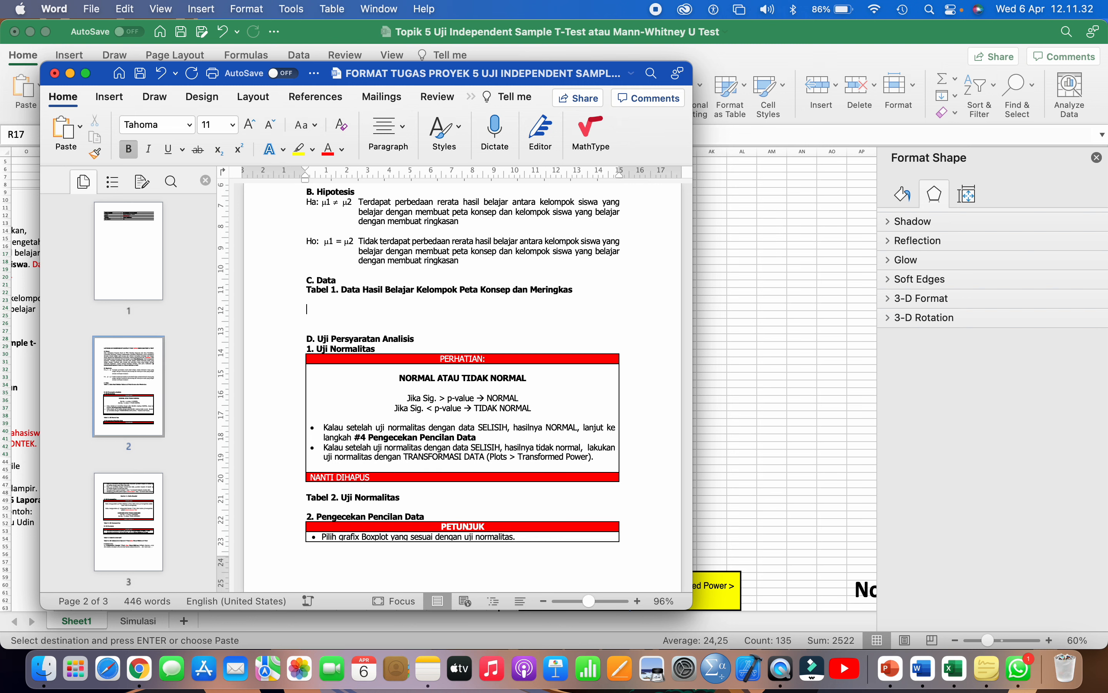
{"action": "key", "text": "super+v"}
{"action": "scroll", "coordinate": [349, 300], "scroll_direction": "up", "scroll_amount": 8}
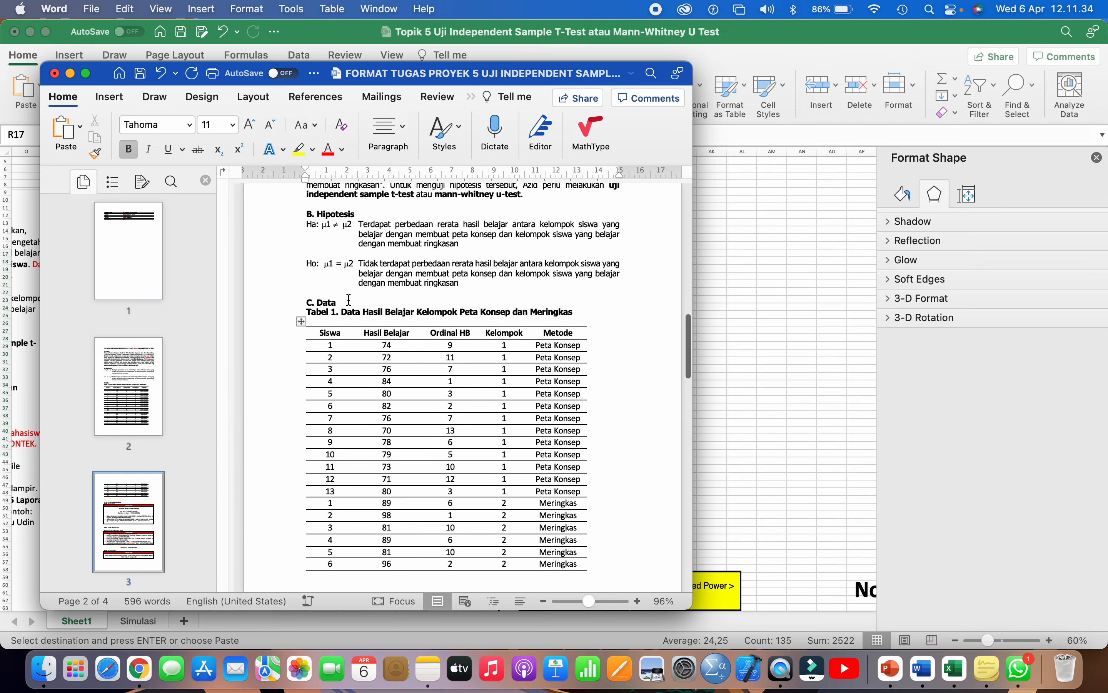
{"action": "left_click", "coordinate": [340, 322]}
{"action": "key", "text": "BackSpace"}
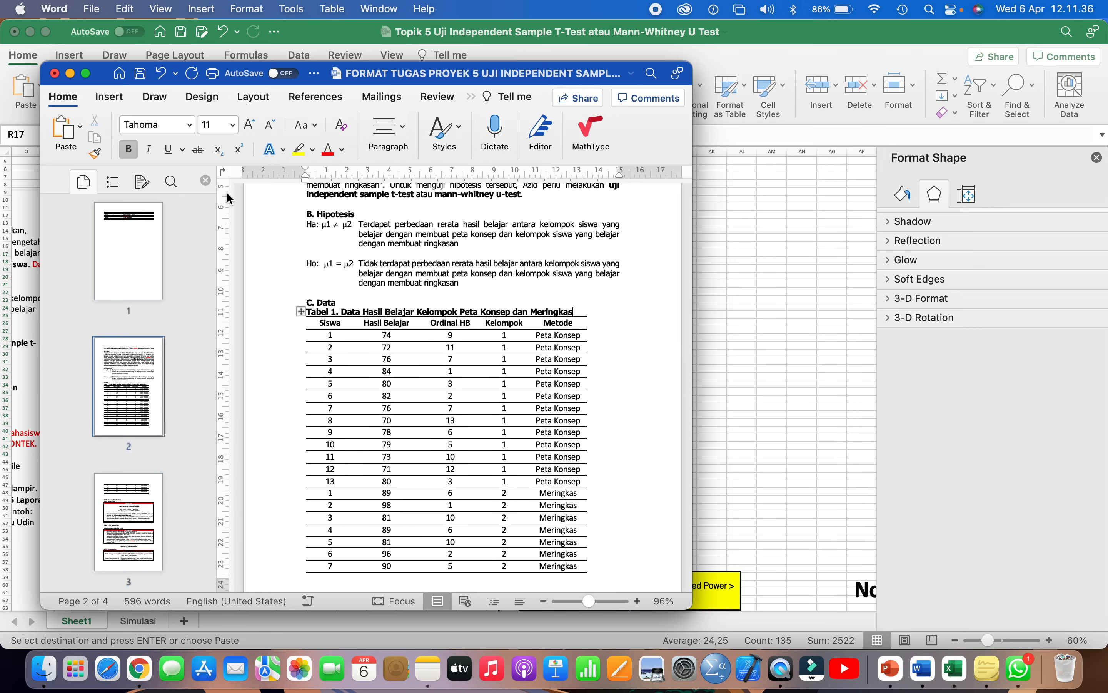
{"action": "left_click", "coordinate": [86, 73]}
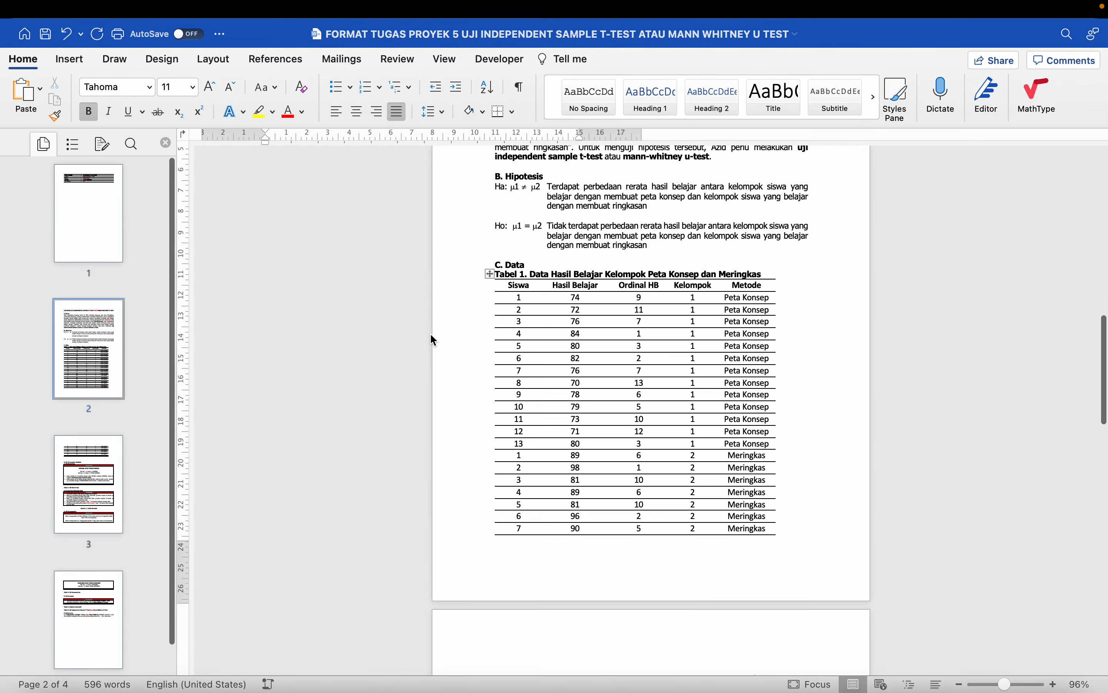
- Select the whole pasted table and set it to Tahoma, size 11
{"action": "scroll", "coordinate": [430, 339], "scroll_direction": "up", "scroll_amount": 5}
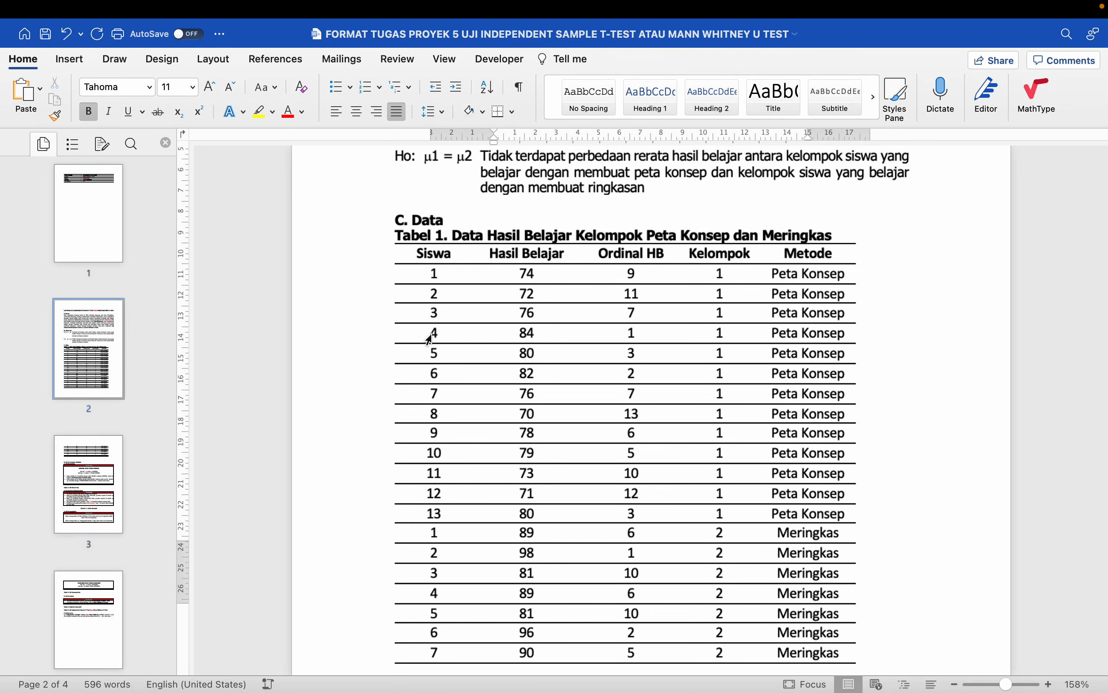
{"action": "left_click", "coordinate": [537, 257]}
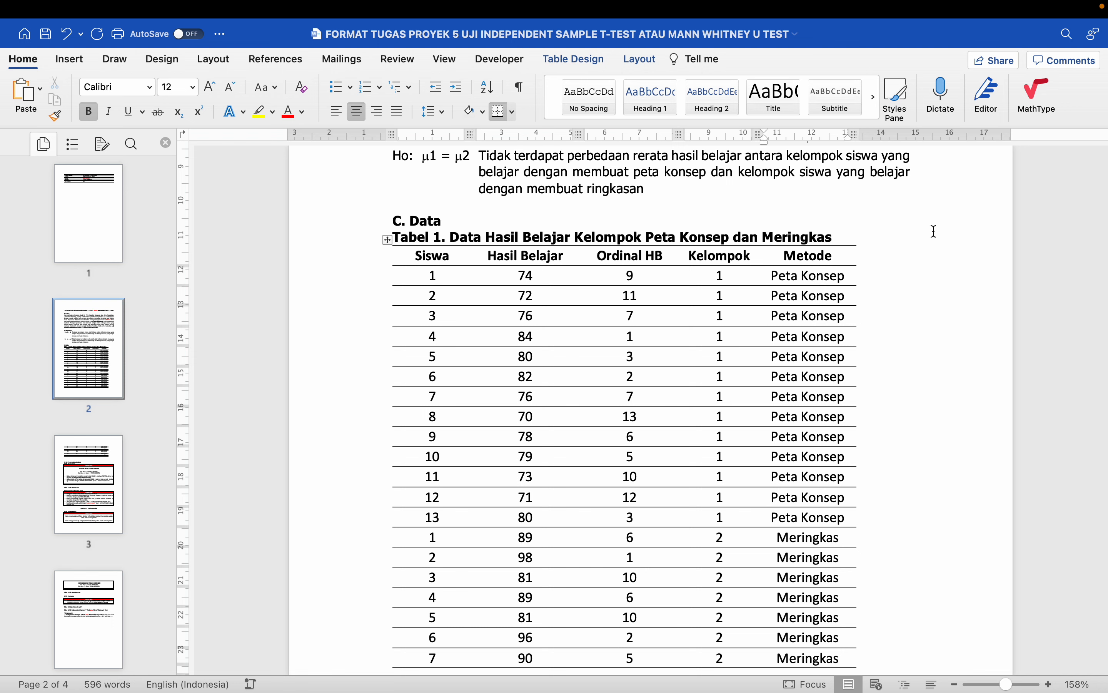
{"action": "left_click", "coordinate": [913, 171]}
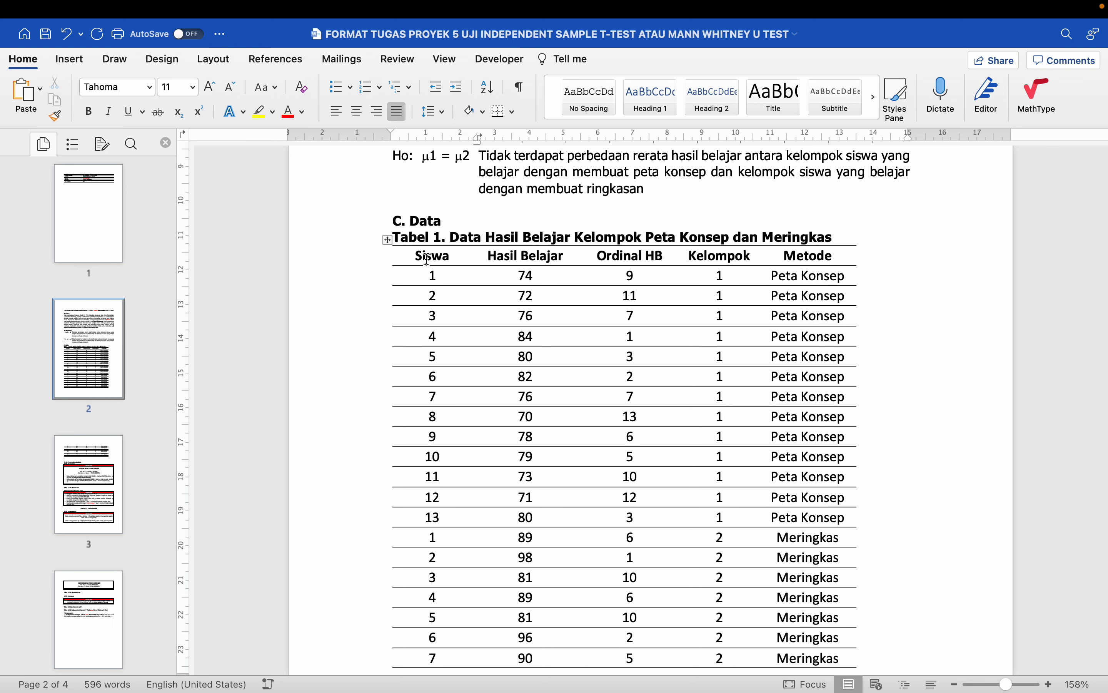
{"action": "left_click", "coordinate": [453, 258]}
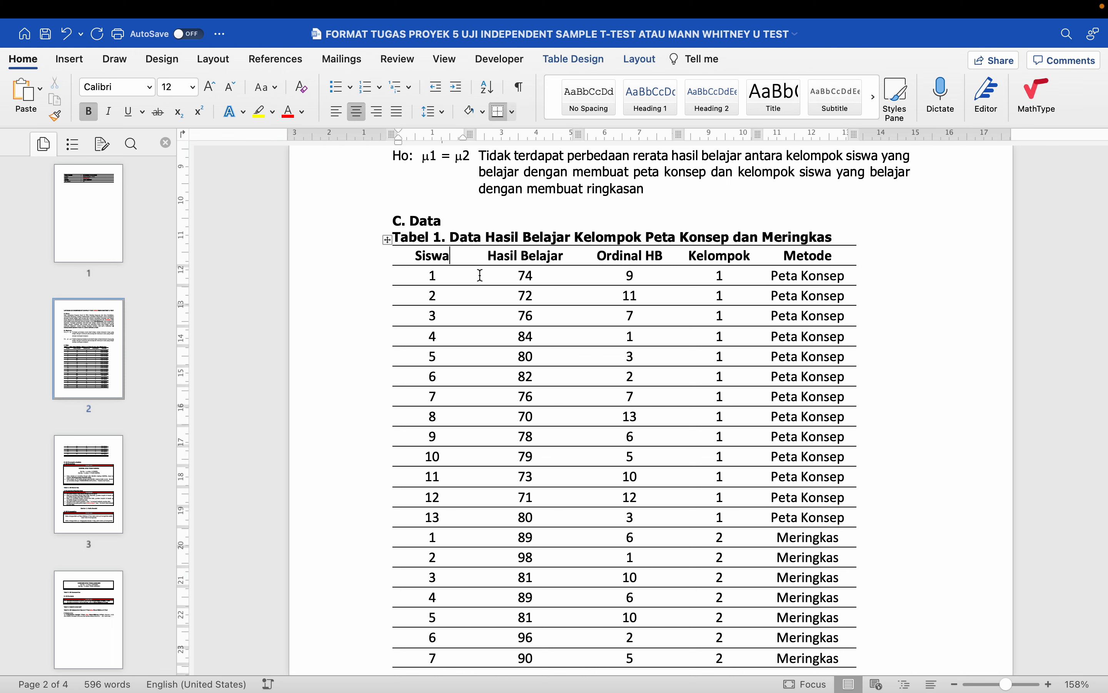
{"action": "left_click", "coordinate": [390, 245]}
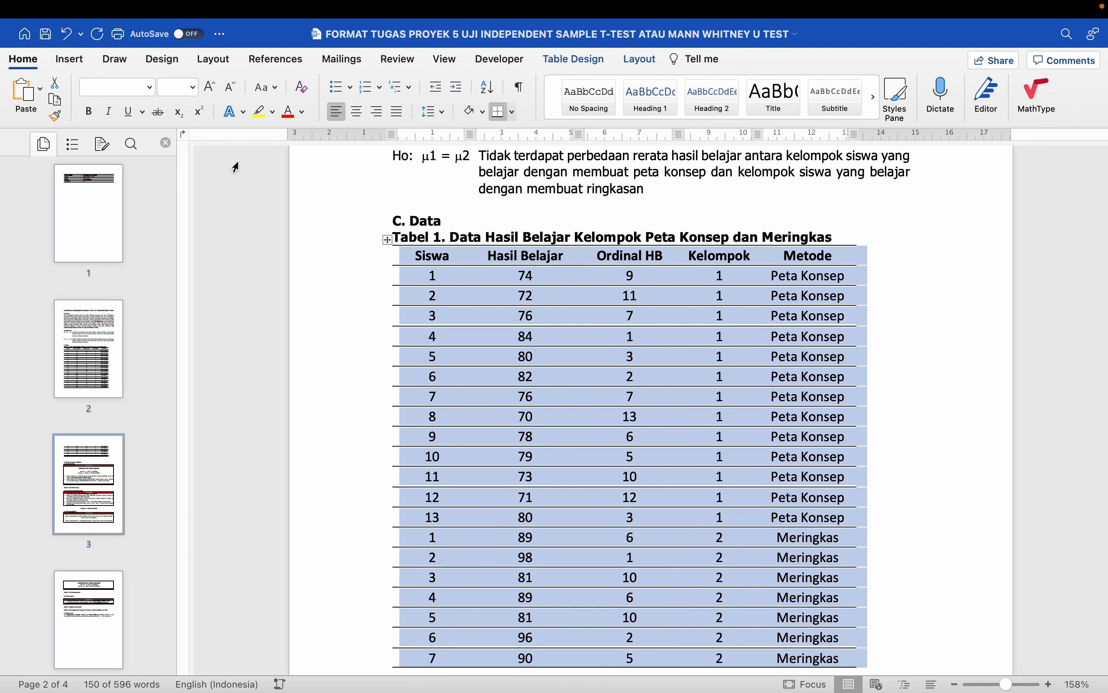
{"action": "left_click", "coordinate": [153, 92]}
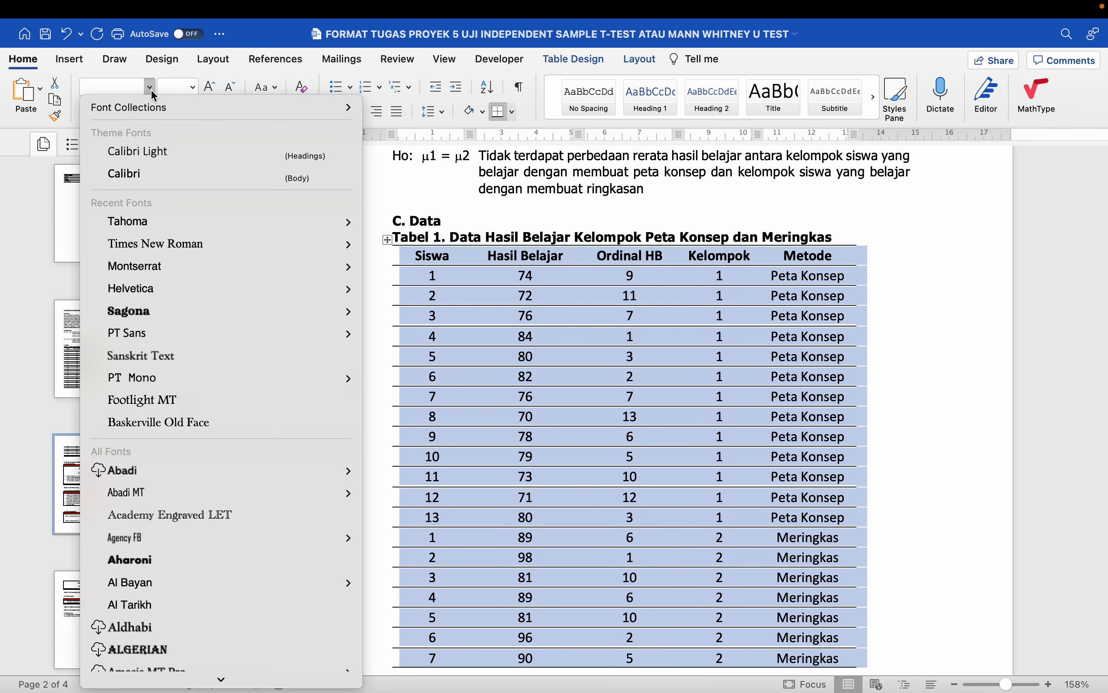
{"action": "left_click", "coordinate": [171, 224]}
{"action": "left_click", "coordinate": [194, 91]}
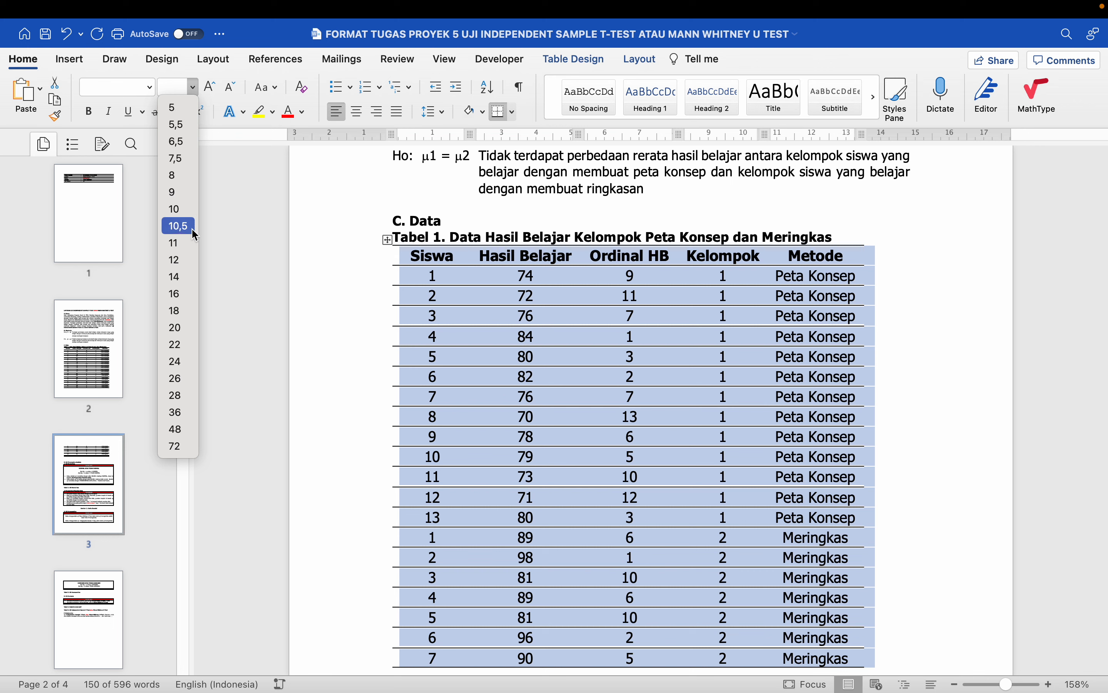
{"action": "left_click", "coordinate": [189, 241]}
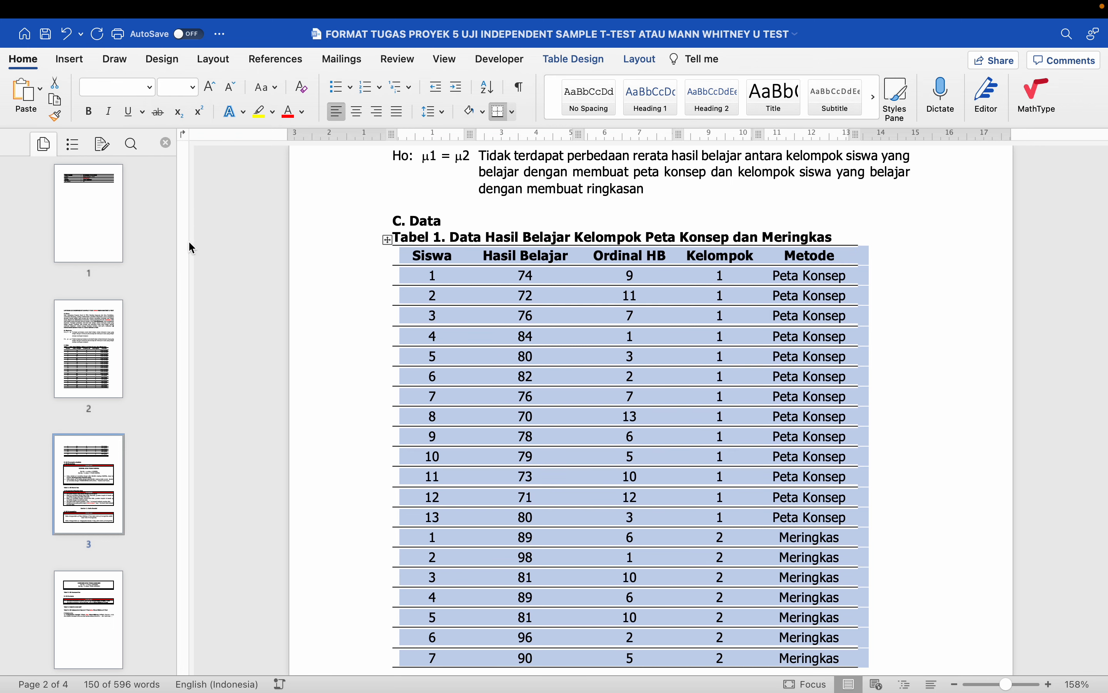
{"action": "left_click", "coordinate": [637, 61]}
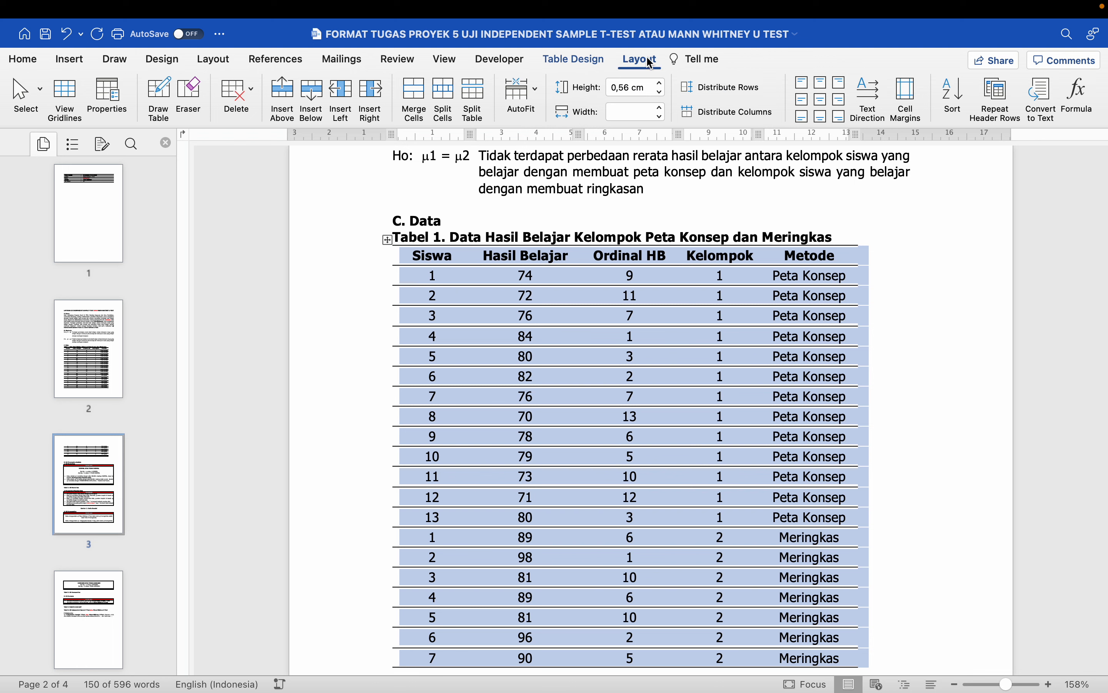
{"action": "left_click", "coordinate": [533, 91]}
{"action": "left_click", "coordinate": [556, 113]}
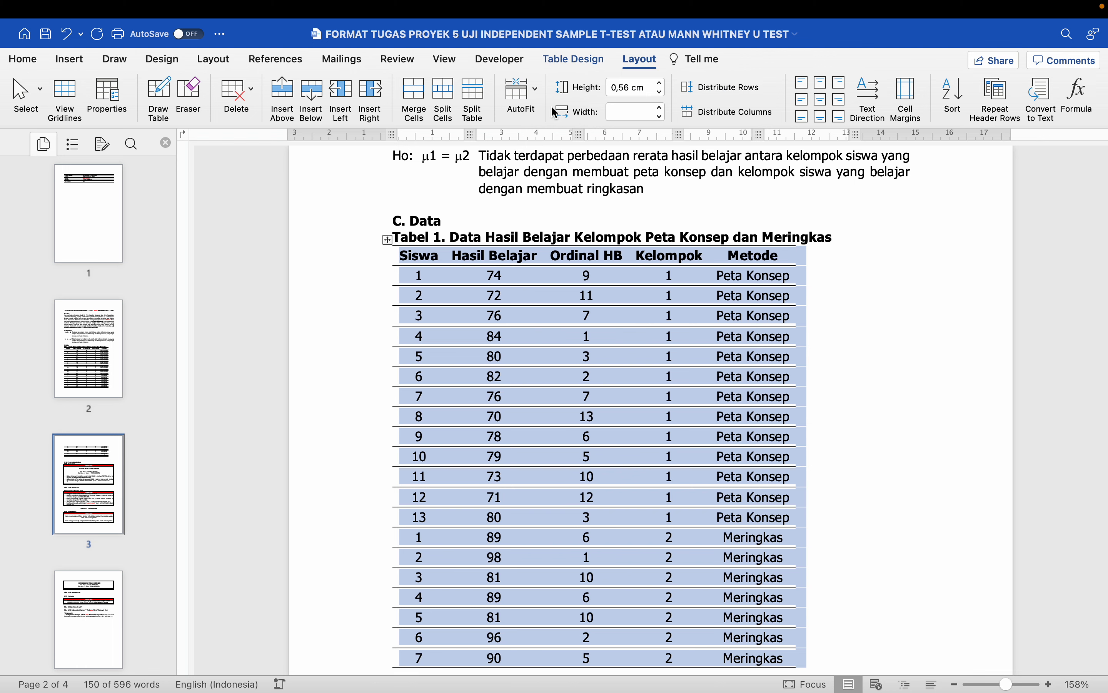
{"action": "left_click", "coordinate": [525, 91]}
{"action": "left_click", "coordinate": [554, 137]}
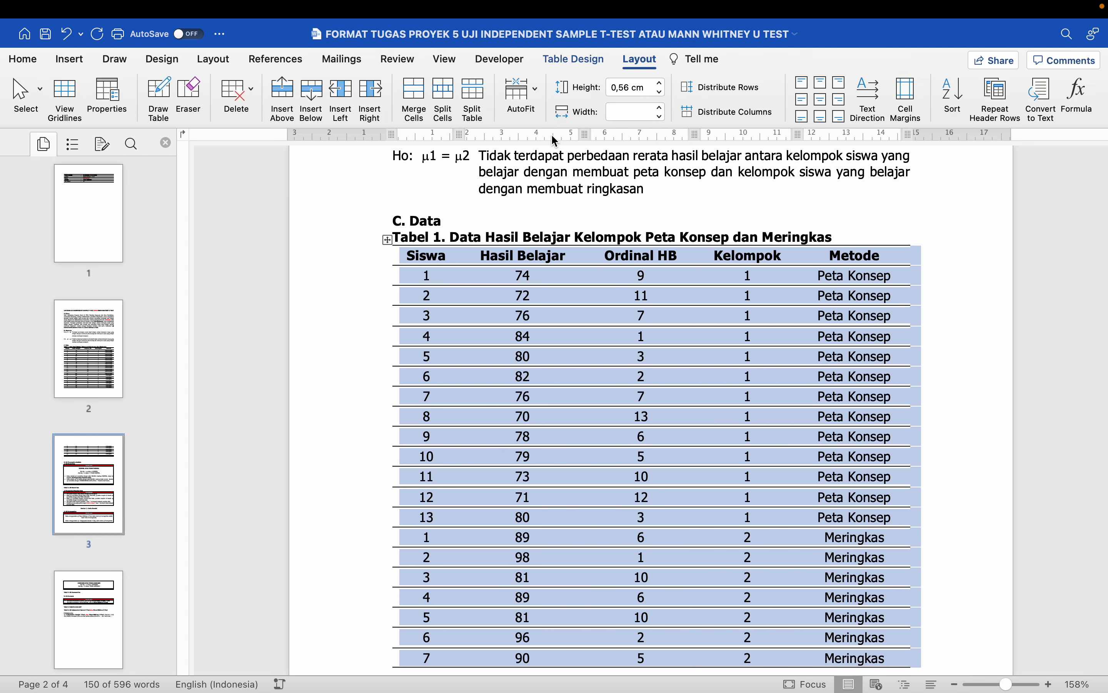
{"action": "left_click", "coordinate": [572, 277]}
{"action": "scroll", "coordinate": [571, 276], "scroll_direction": "down", "scroll_amount": 1}
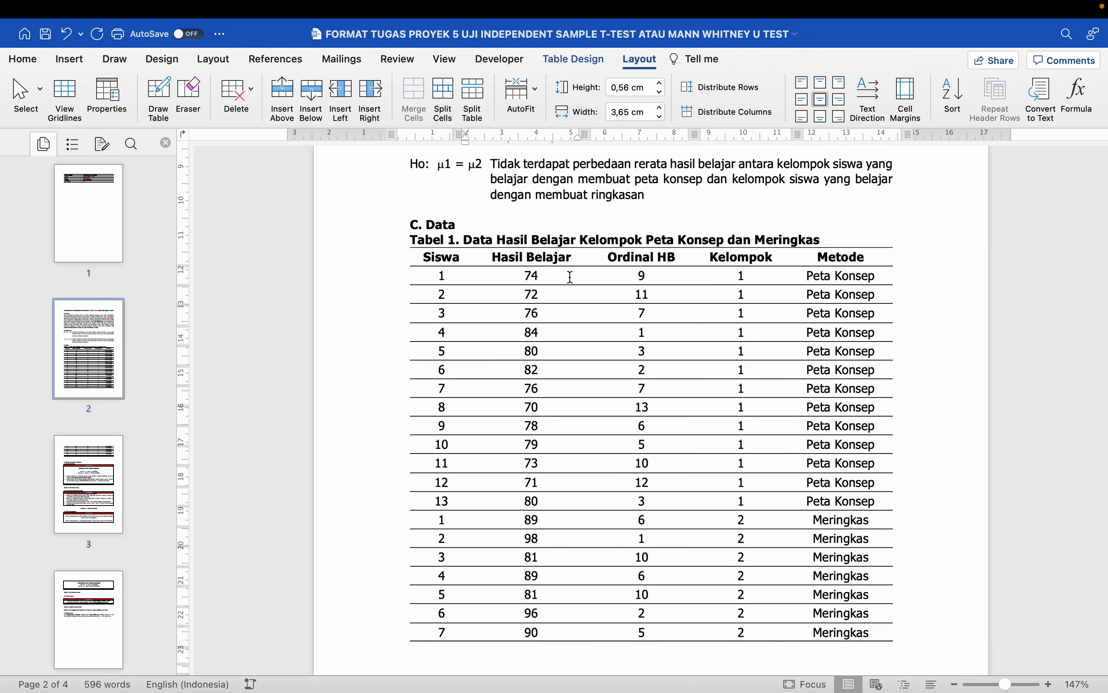
{"action": "scroll", "coordinate": [570, 277], "scroll_direction": "down", "scroll_amount": 3}
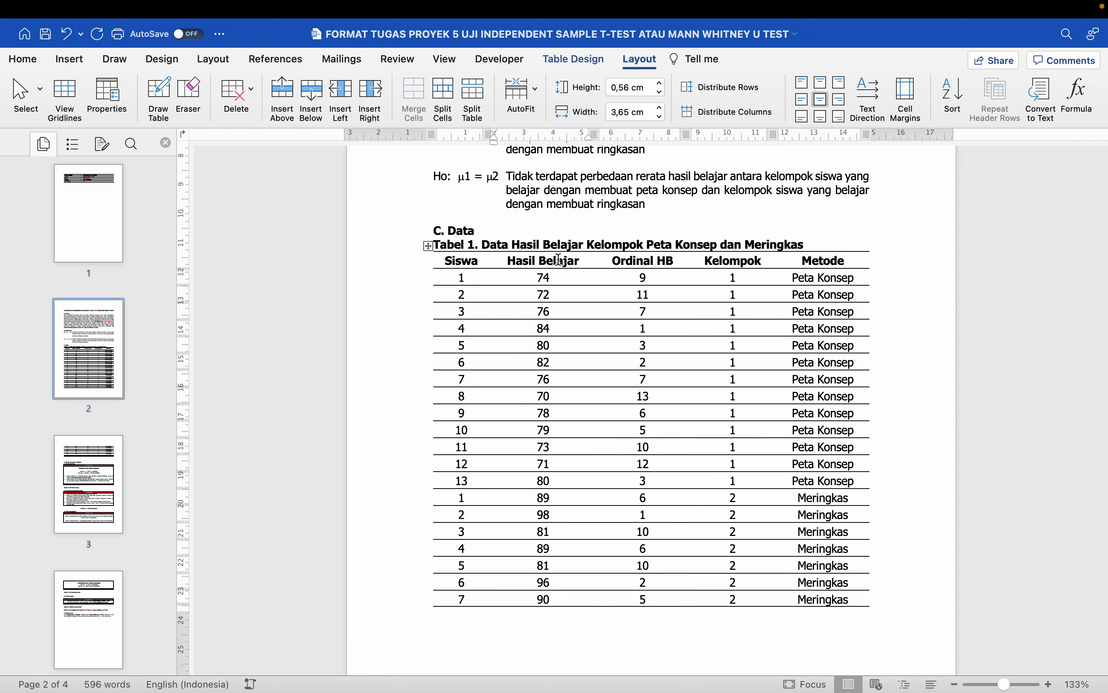
{"action": "left_click", "coordinate": [559, 260]}
{"action": "left_click", "coordinate": [654, 260]}
{"action": "left_click", "coordinate": [730, 260]}
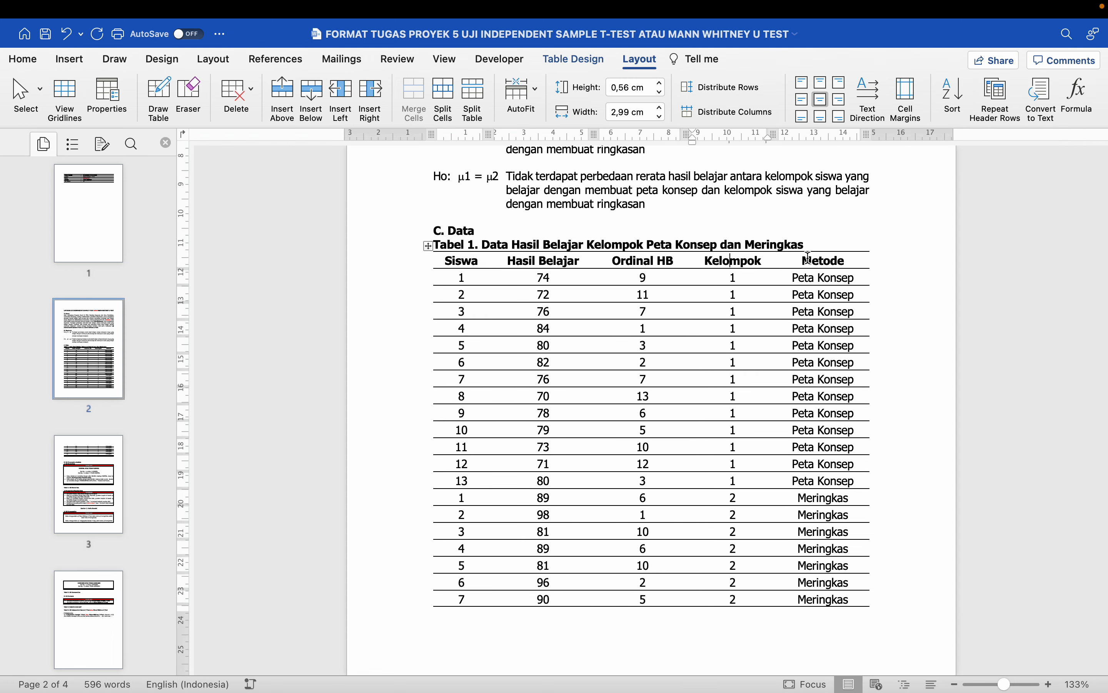
{"action": "left_click", "coordinate": [807, 259]}
{"action": "scroll", "coordinate": [810, 258], "scroll_direction": "down", "scroll_amount": 3}
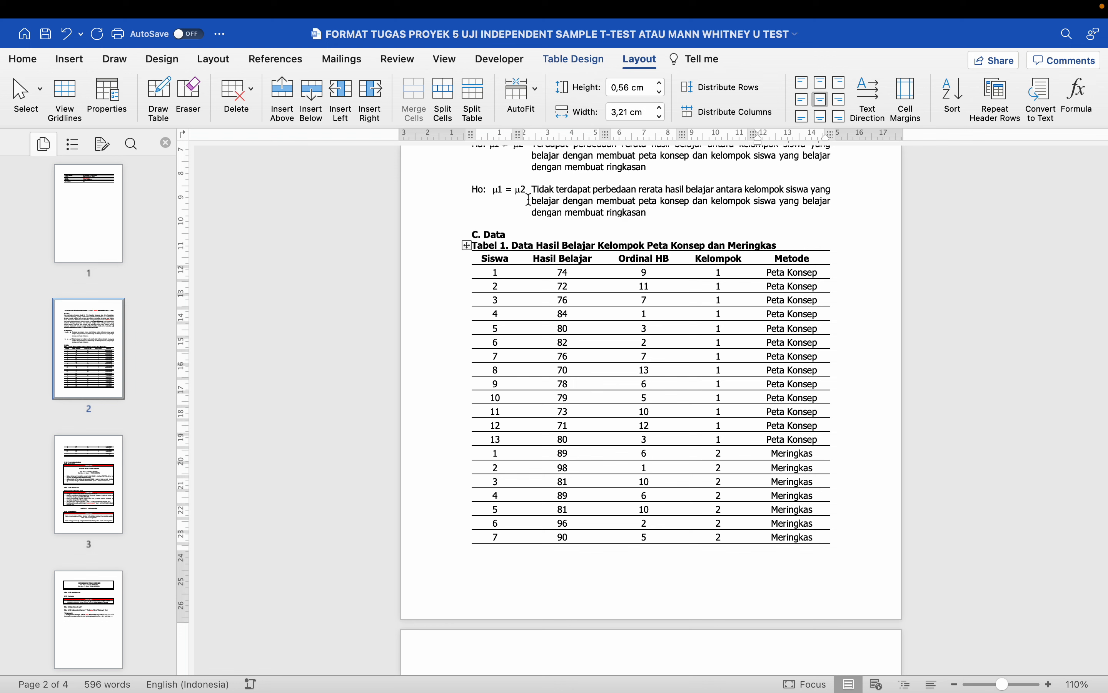
{"action": "left_click", "coordinate": [616, 274]}
{"action": "left_click", "coordinate": [551, 260]}
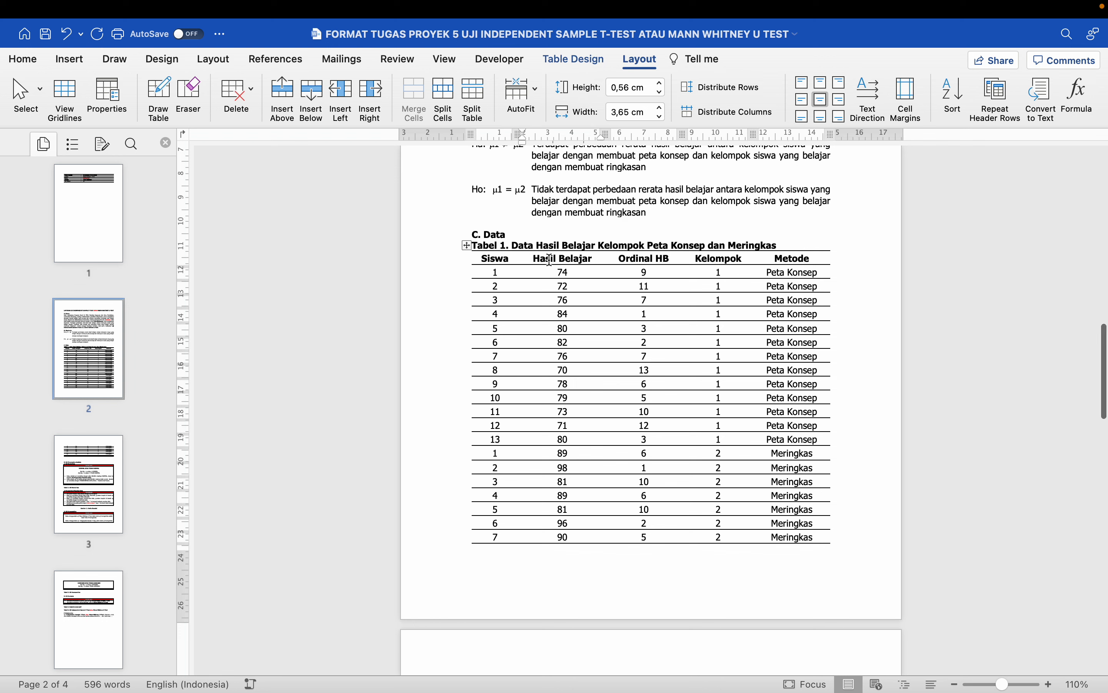
{"action": "scroll", "coordinate": [550, 260], "scroll_direction": "up", "scroll_amount": 1}
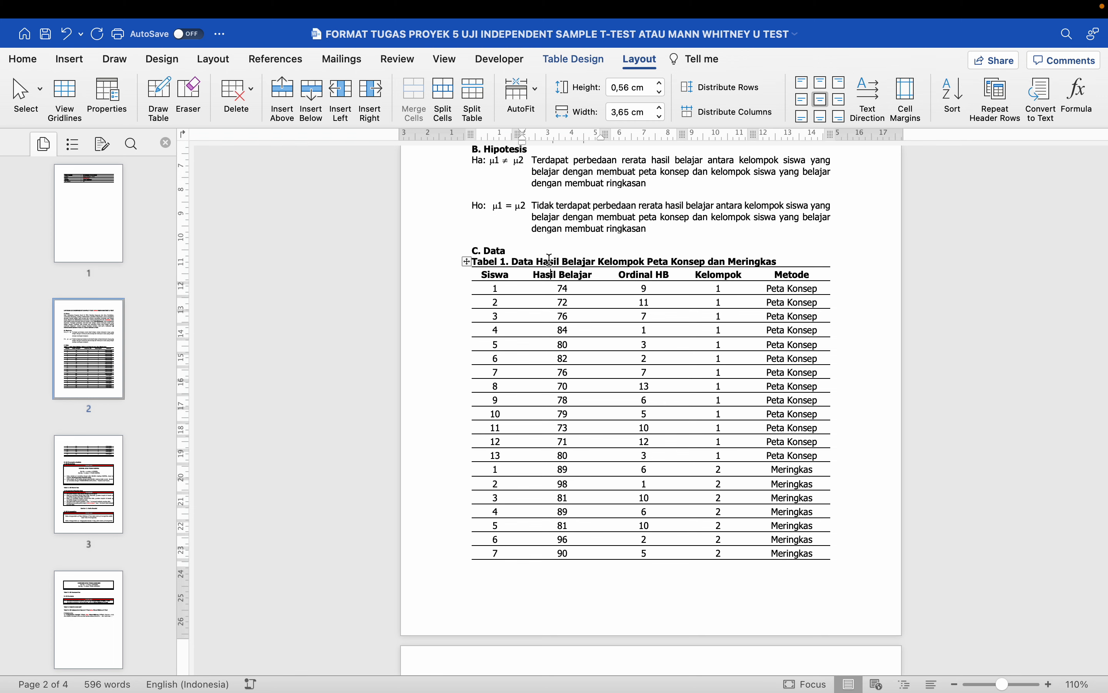
{"action": "scroll", "coordinate": [550, 260], "scroll_direction": "down", "scroll_amount": 1}
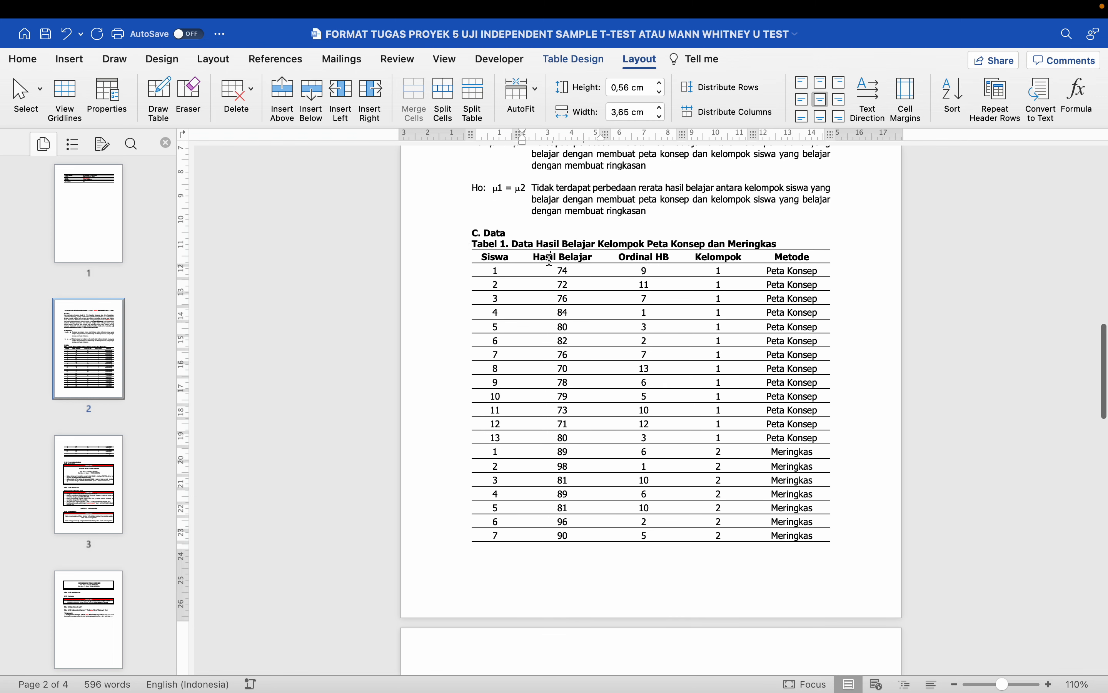
{"action": "scroll", "coordinate": [550, 260], "scroll_direction": "down", "scroll_amount": 15}
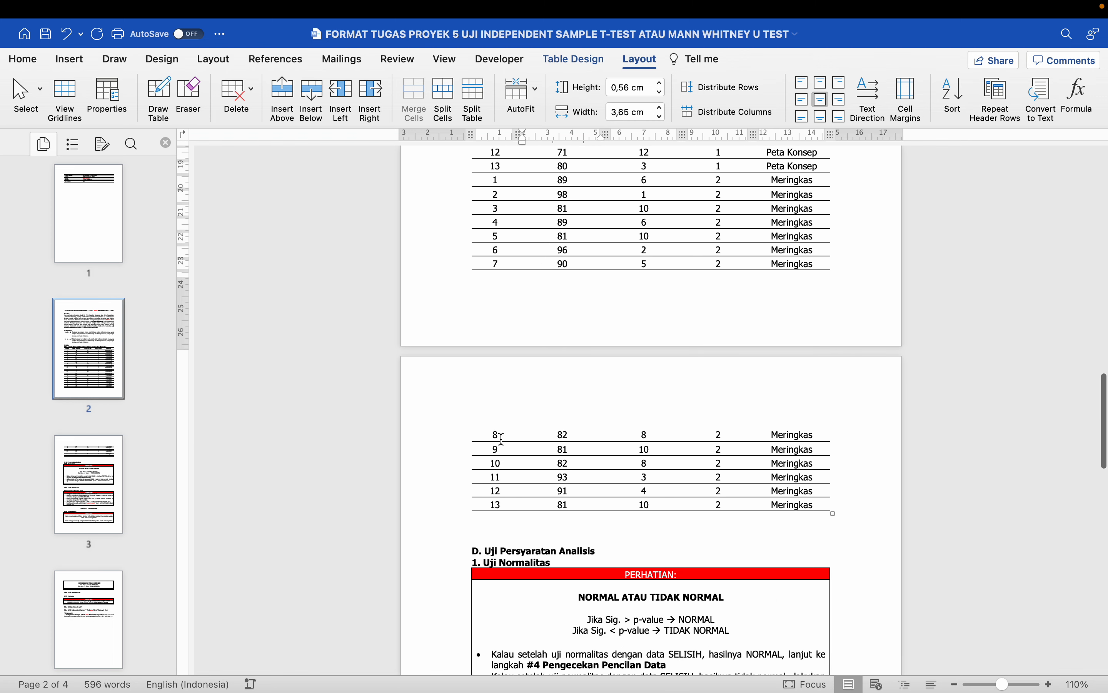
{"action": "left_click", "coordinate": [502, 437]}
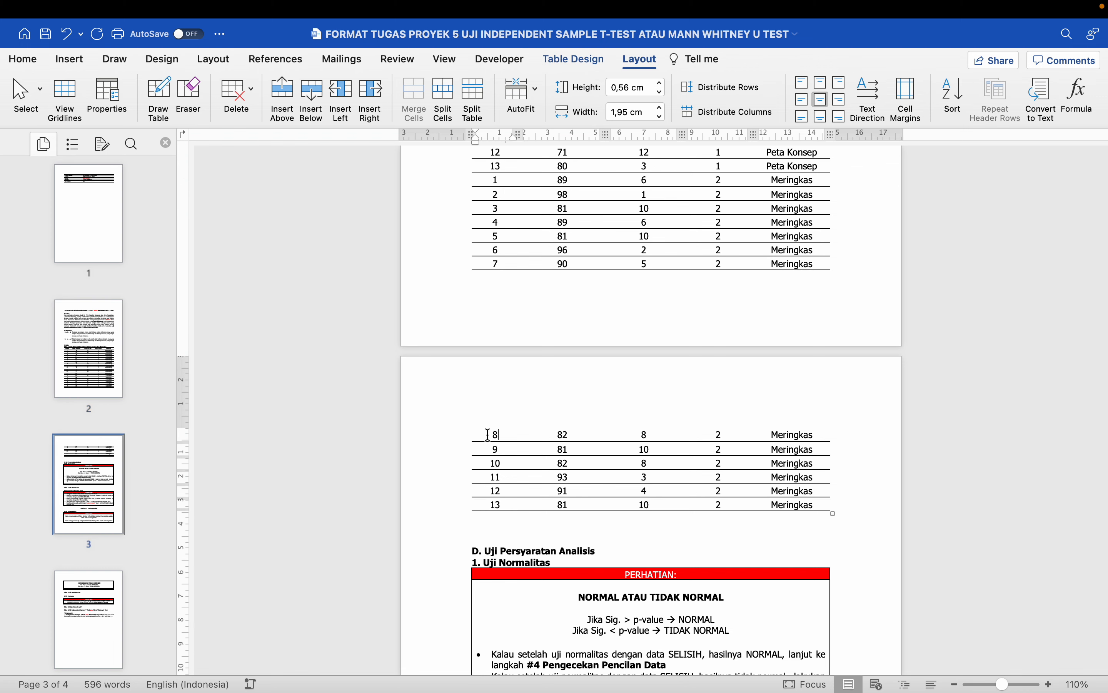
{"action": "scroll", "coordinate": [489, 434], "scroll_direction": "up", "scroll_amount": 12}
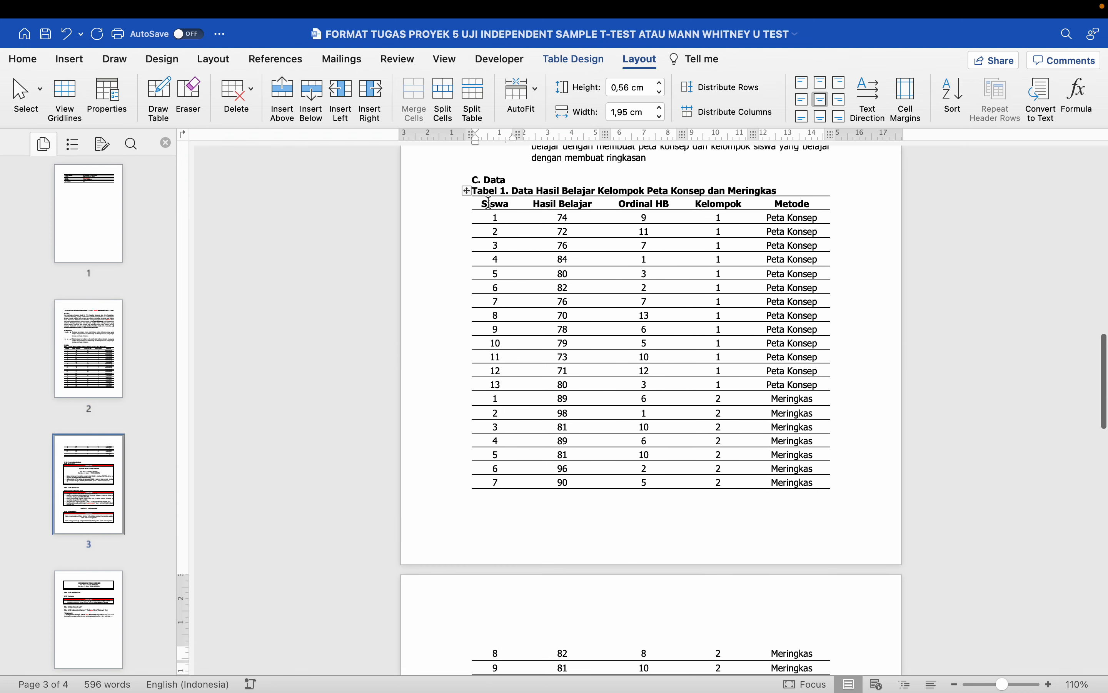
{"action": "scroll", "coordinate": [525, 339], "scroll_direction": "down", "scroll_amount": 7}
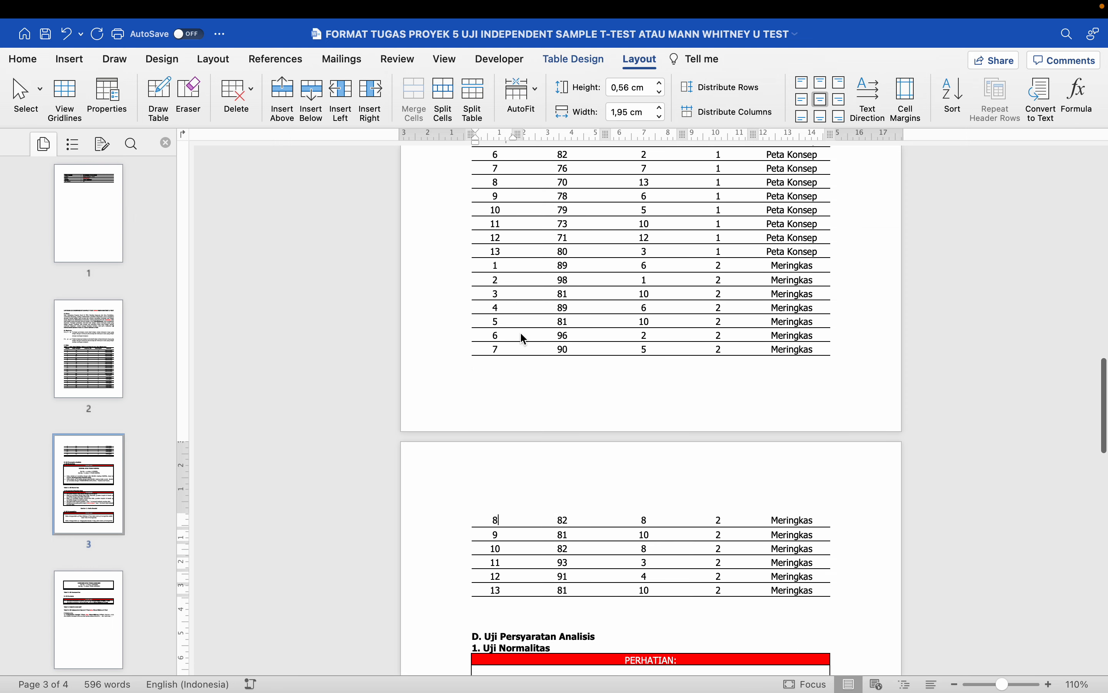
{"action": "scroll", "coordinate": [524, 339], "scroll_direction": "up", "scroll_amount": 7}
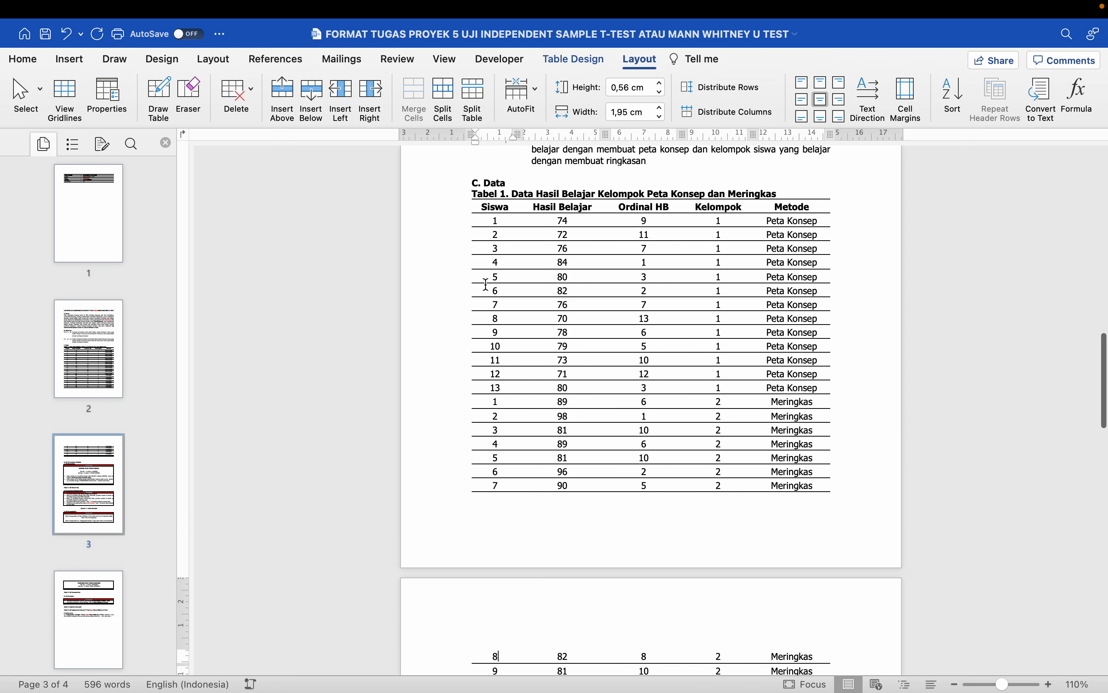
{"action": "left_click", "coordinate": [456, 211]}
{"action": "scroll", "coordinate": [546, 347], "scroll_direction": "down", "scroll_amount": 10}
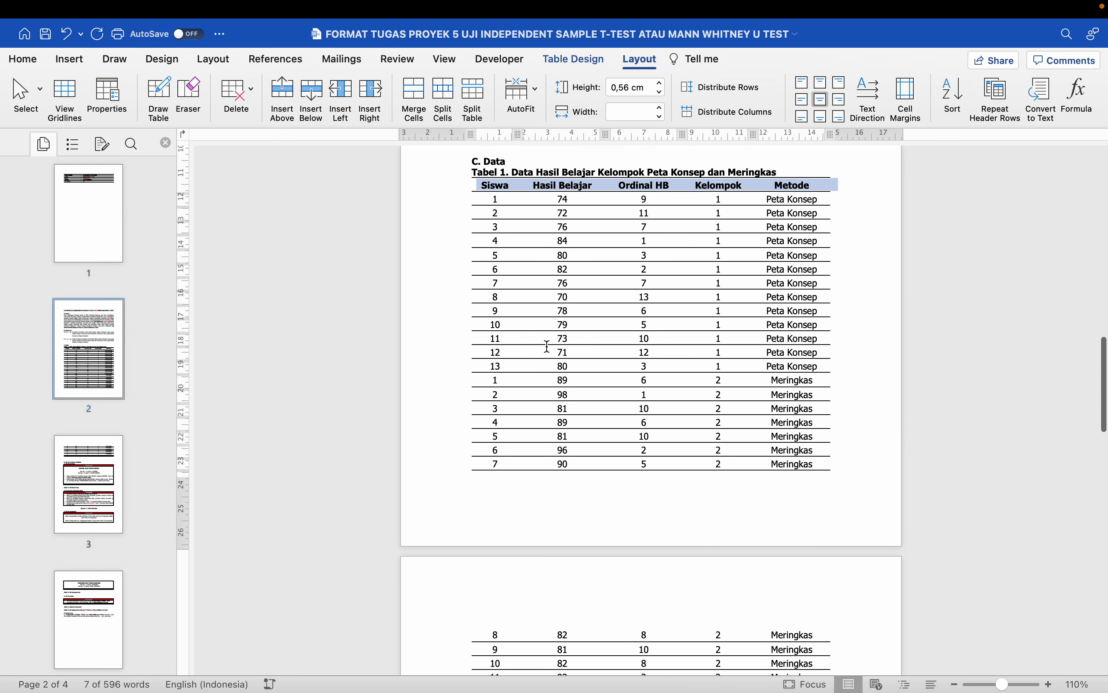
{"action": "left_click", "coordinate": [545, 453]}
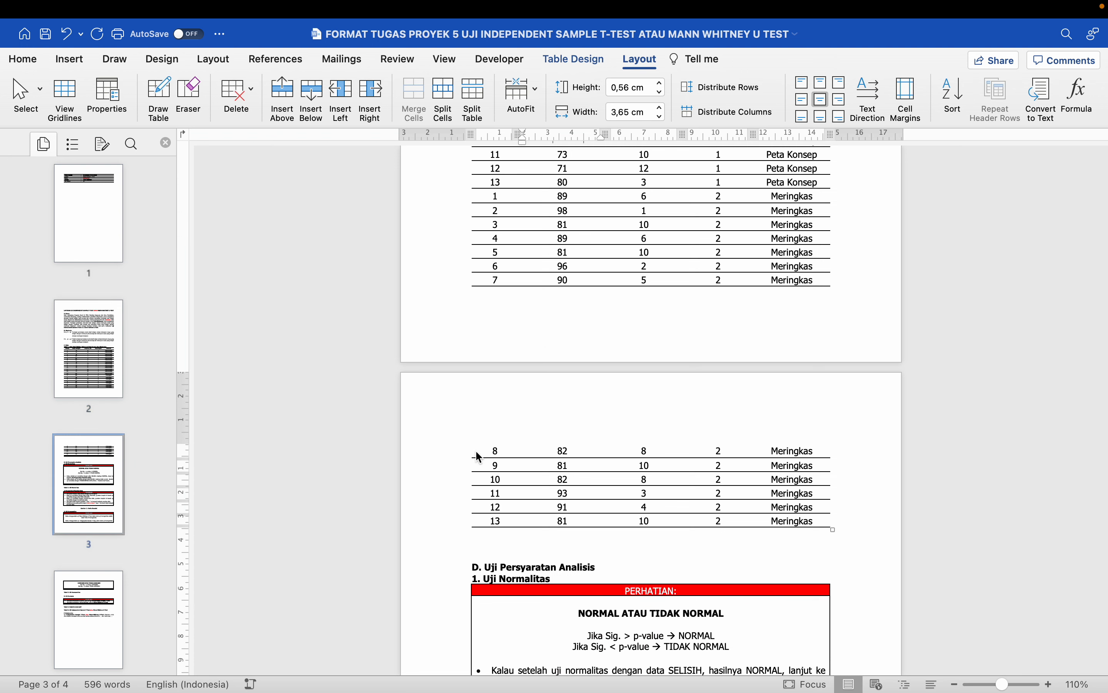
{"action": "left_click", "coordinate": [455, 457]}
{"action": "scroll", "coordinate": [455, 457], "scroll_direction": "up", "scroll_amount": 8}
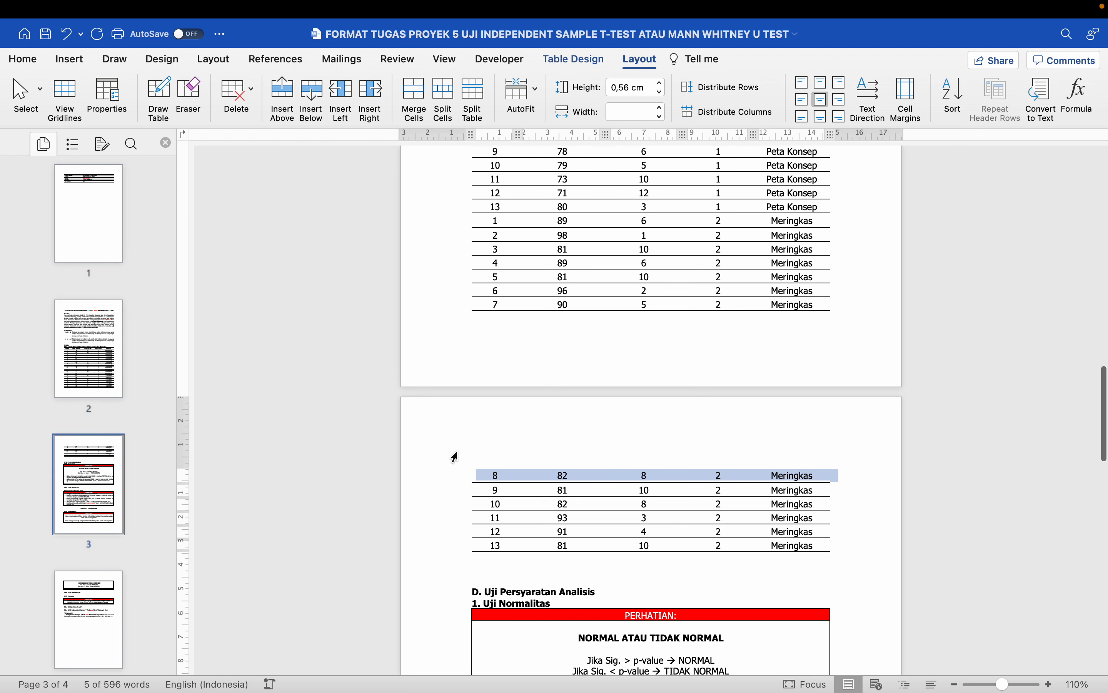
{"action": "scroll", "coordinate": [455, 456], "scroll_direction": "up", "scroll_amount": 3}
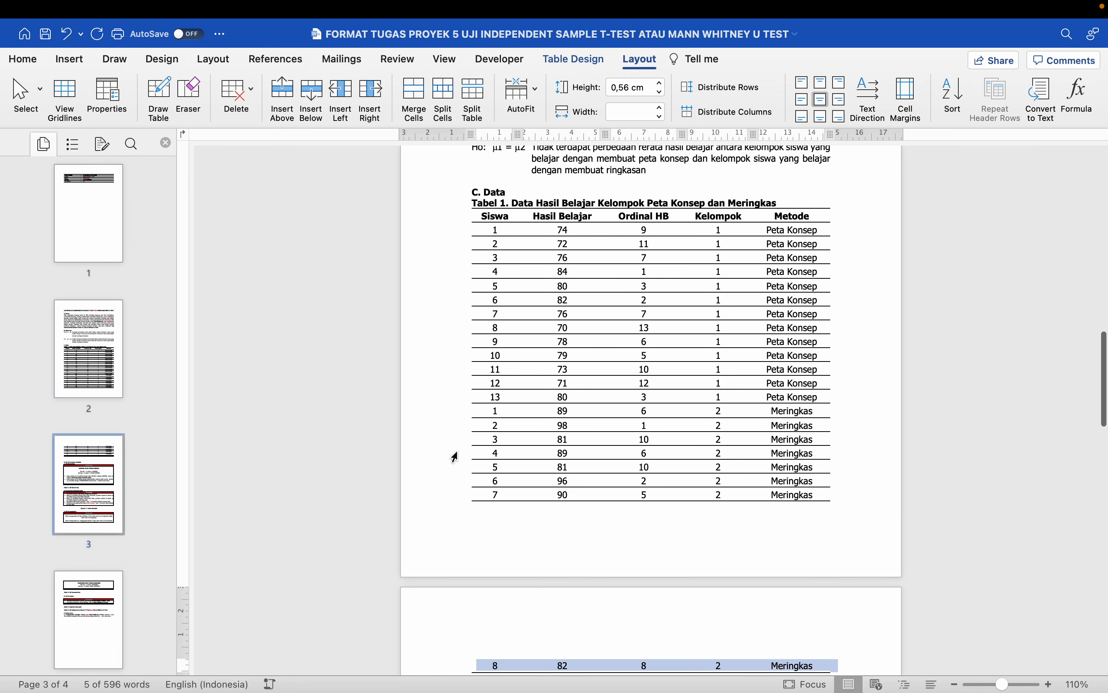
{"action": "left_click", "coordinate": [583, 230]}
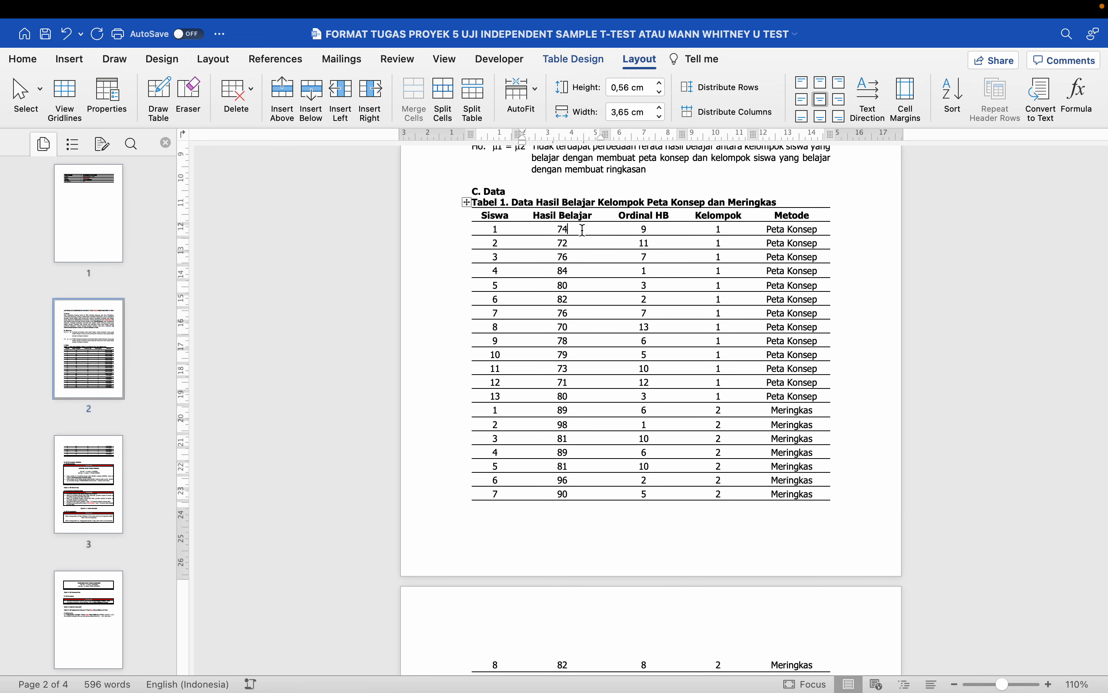
{"action": "left_click", "coordinate": [460, 219]}
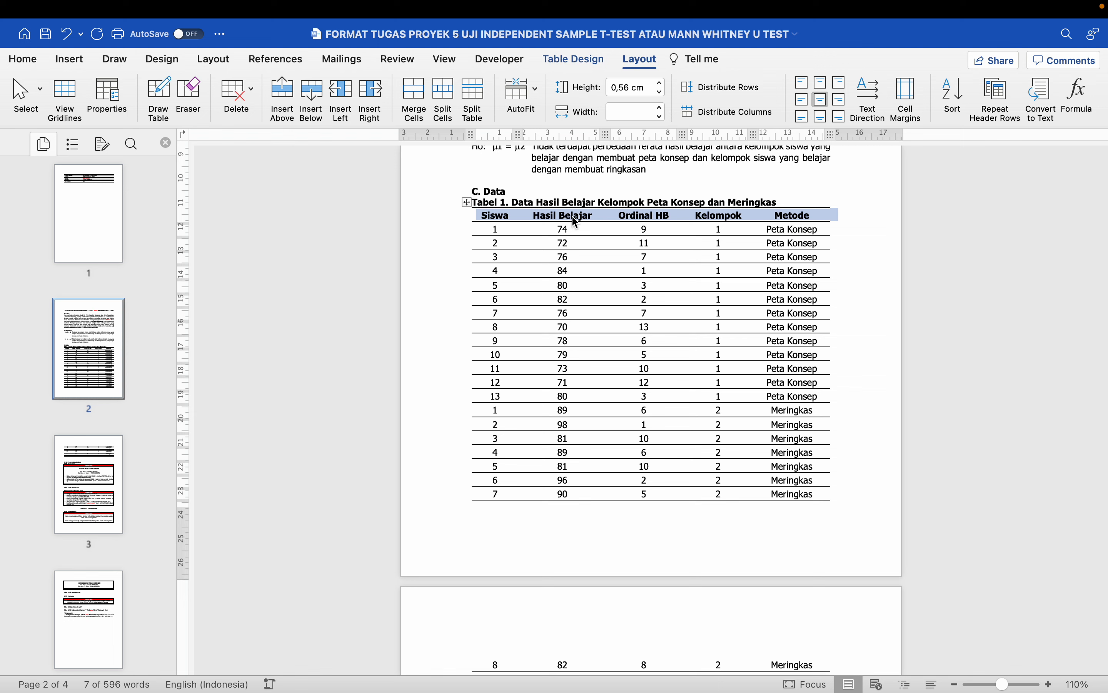
- Turn on 'Repeat as header row at the top of each page' for the Siswa–Metode header row
{"action": "right_click", "coordinate": [595, 219]}
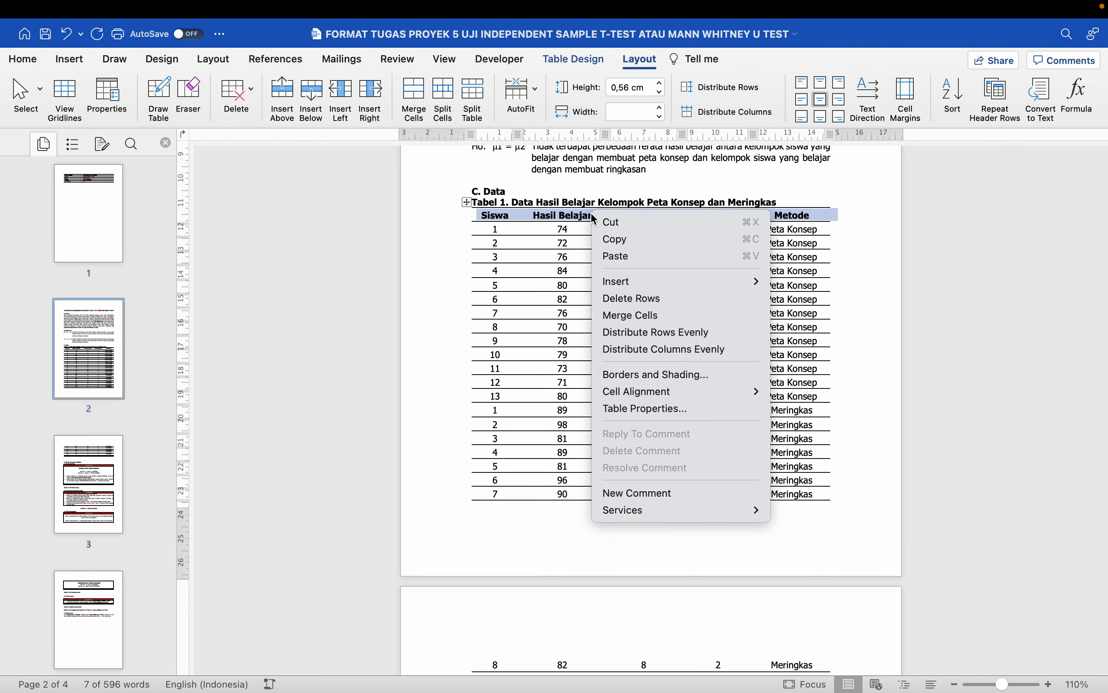
{"action": "left_click", "coordinate": [633, 409]}
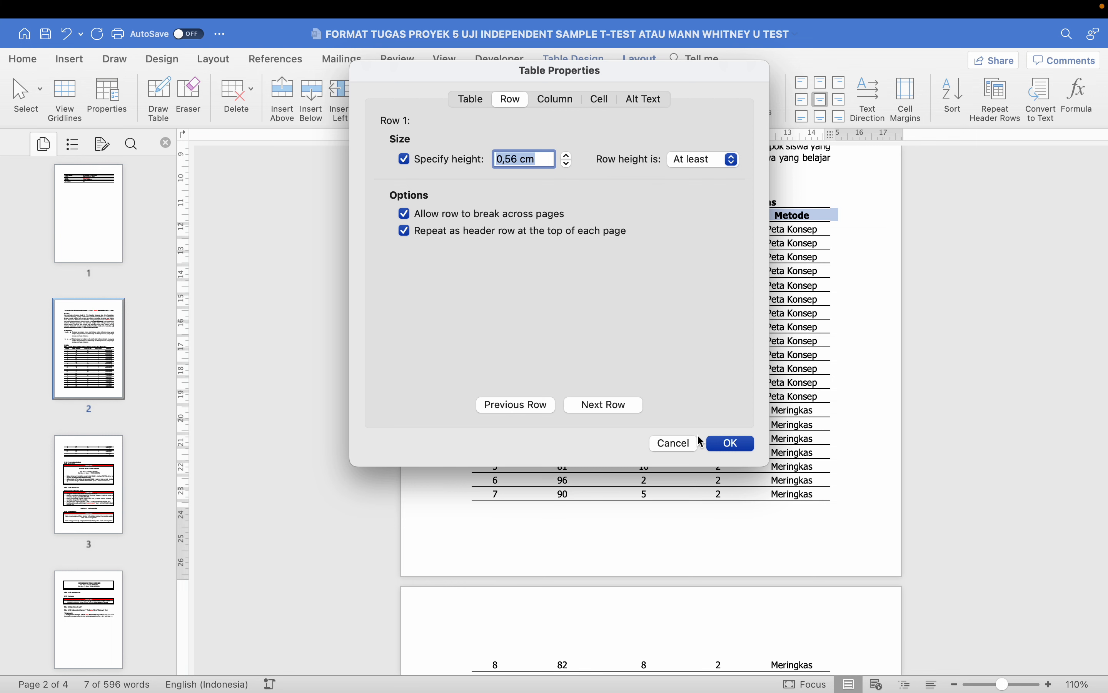
{"action": "left_click", "coordinate": [732, 443]}
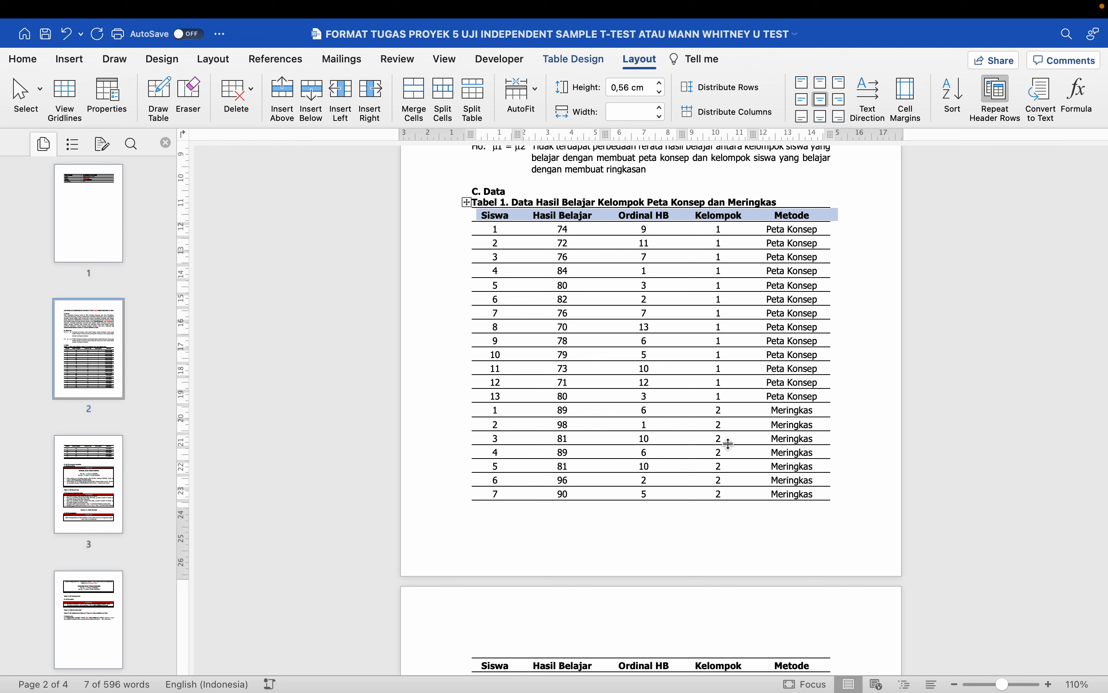
{"action": "scroll", "coordinate": [725, 445], "scroll_direction": "down", "scroll_amount": 5}
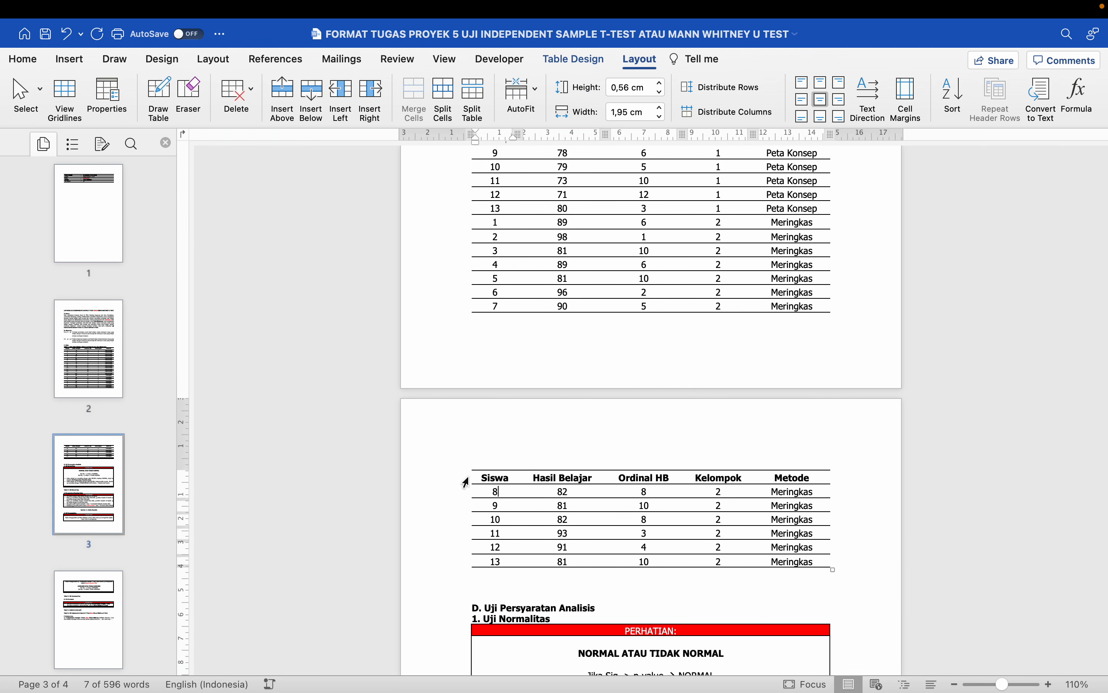
- Delete the blank lines between the page-3 table continuation and the D. Uji Persyaratan Analisis heading
{"action": "left_click", "coordinate": [458, 483]}
{"action": "scroll", "coordinate": [458, 484], "scroll_direction": "up", "scroll_amount": 3}
{"action": "scroll", "coordinate": [458, 483], "scroll_direction": "down", "scroll_amount": 5}
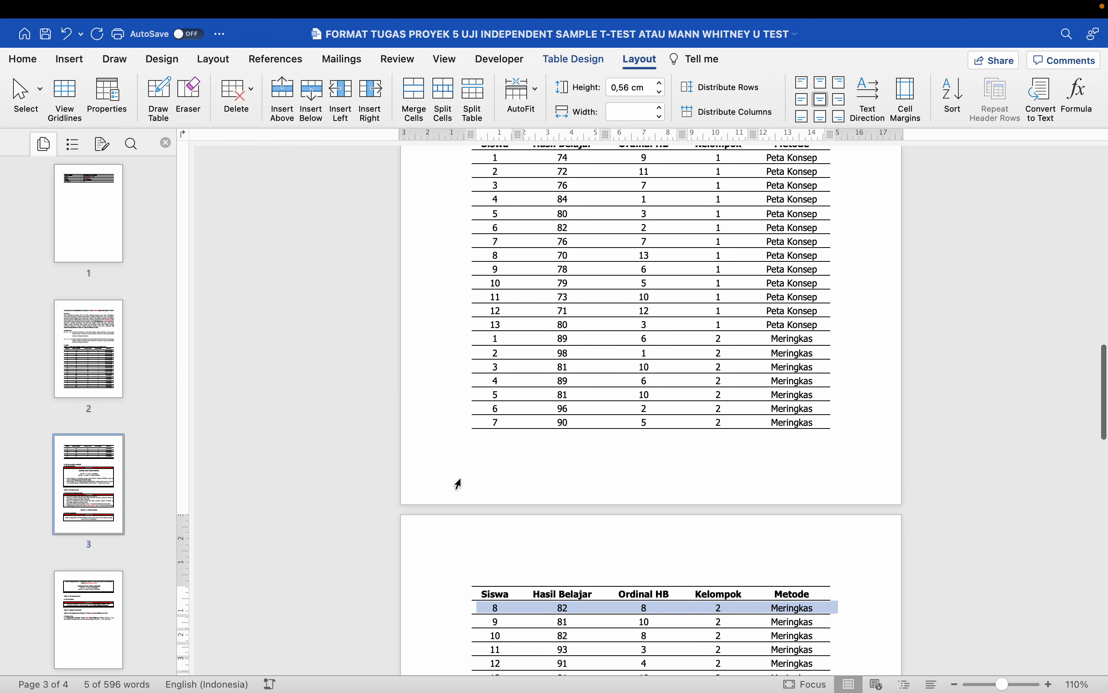
{"action": "scroll", "coordinate": [458, 483], "scroll_direction": "down", "scroll_amount": 3}
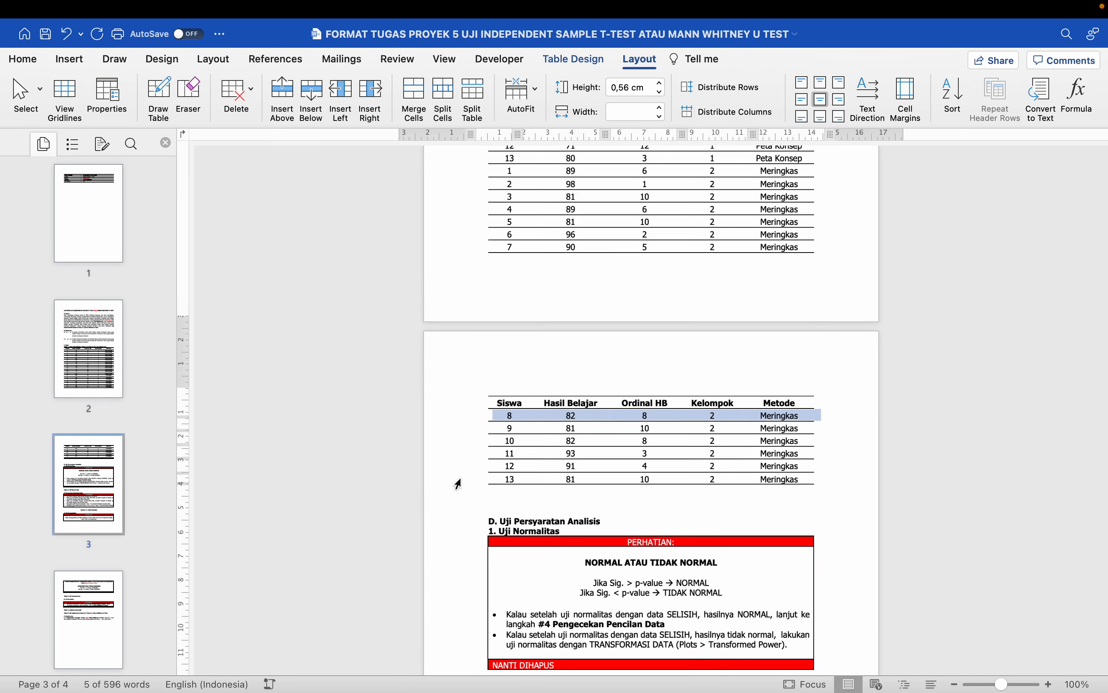
{"action": "scroll", "coordinate": [458, 483], "scroll_direction": "down", "scroll_amount": 2}
{"action": "scroll", "coordinate": [458, 484], "scroll_direction": "down", "scroll_amount": 1}
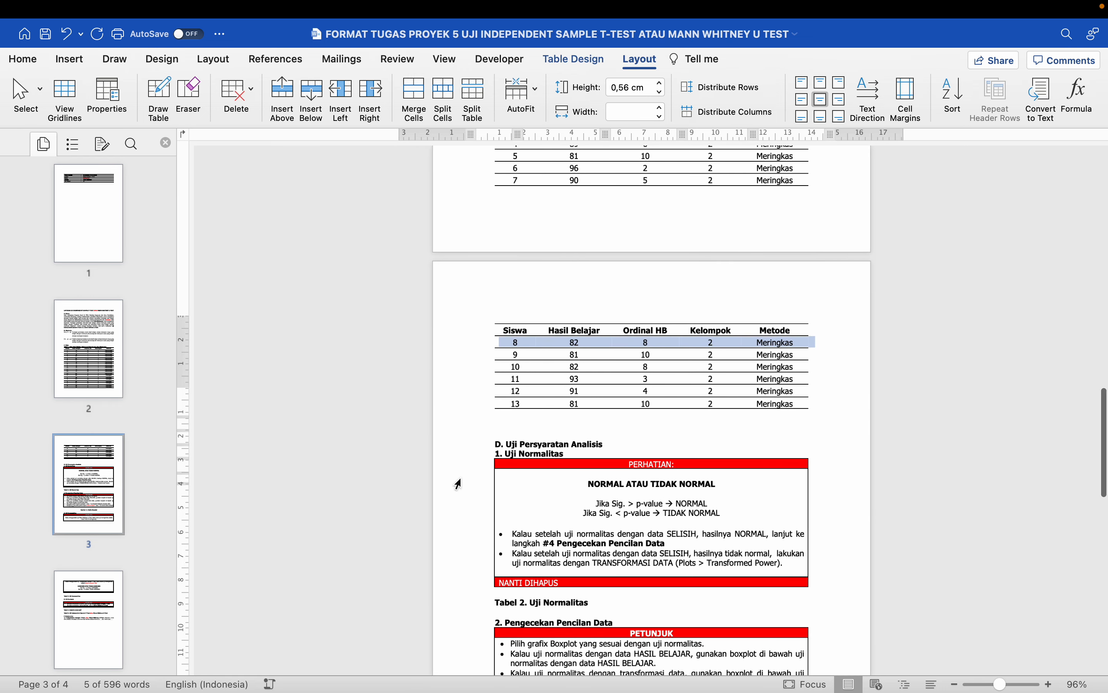
{"action": "scroll", "coordinate": [458, 484], "scroll_direction": "up", "scroll_amount": 3}
{"action": "scroll", "coordinate": [472, 453], "scroll_direction": "down", "scroll_amount": 3}
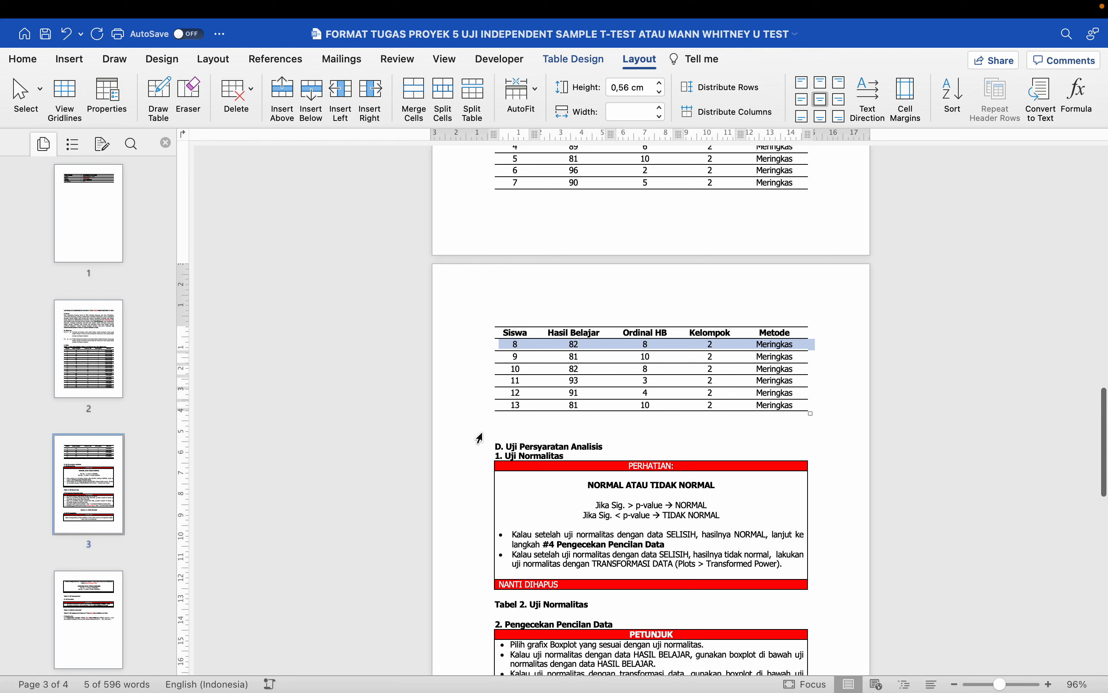
{"action": "left_click", "coordinate": [480, 431]}
{"action": "key", "text": "Down"}
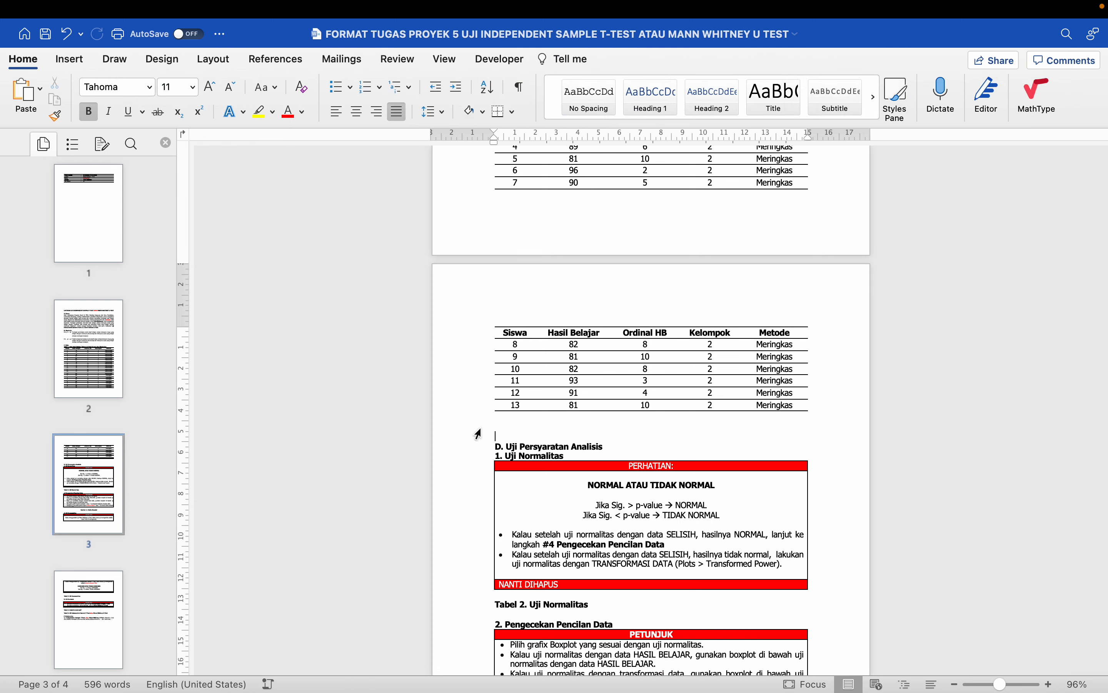
{"action": "key", "text": "BackSpace"}
{"action": "key", "text": "BackSpace"}
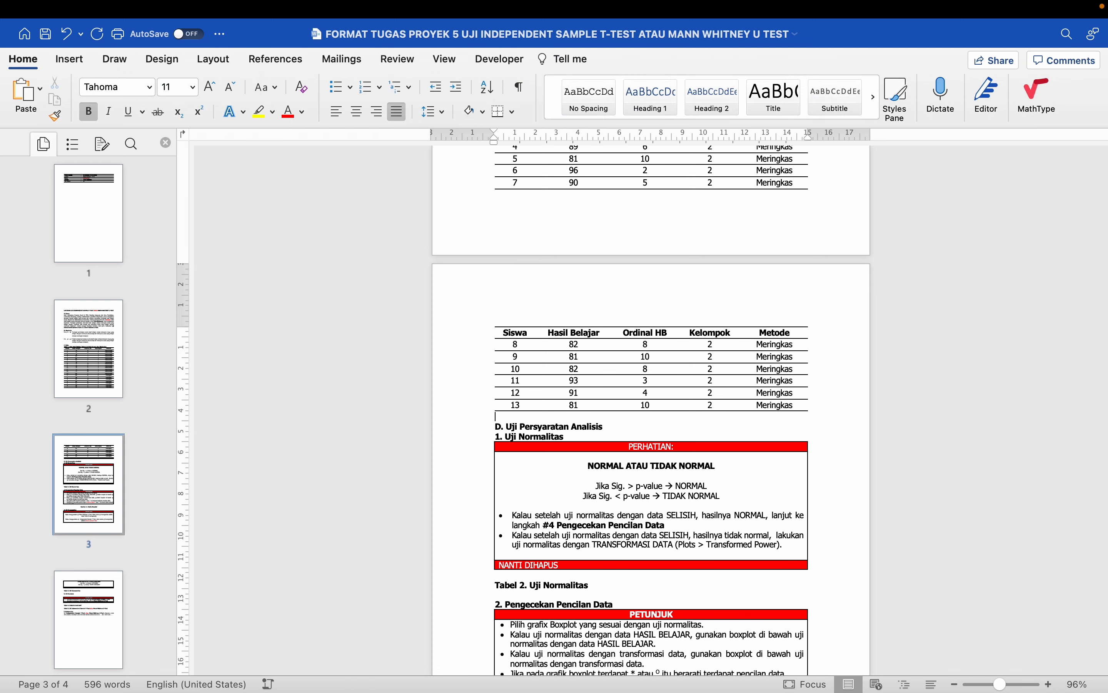
- Return to the Excel workbook Topik 5 Uji Independent Sample T-Test
{"action": "scroll", "coordinate": [475, 370], "scroll_direction": "up", "scroll_amount": 5}
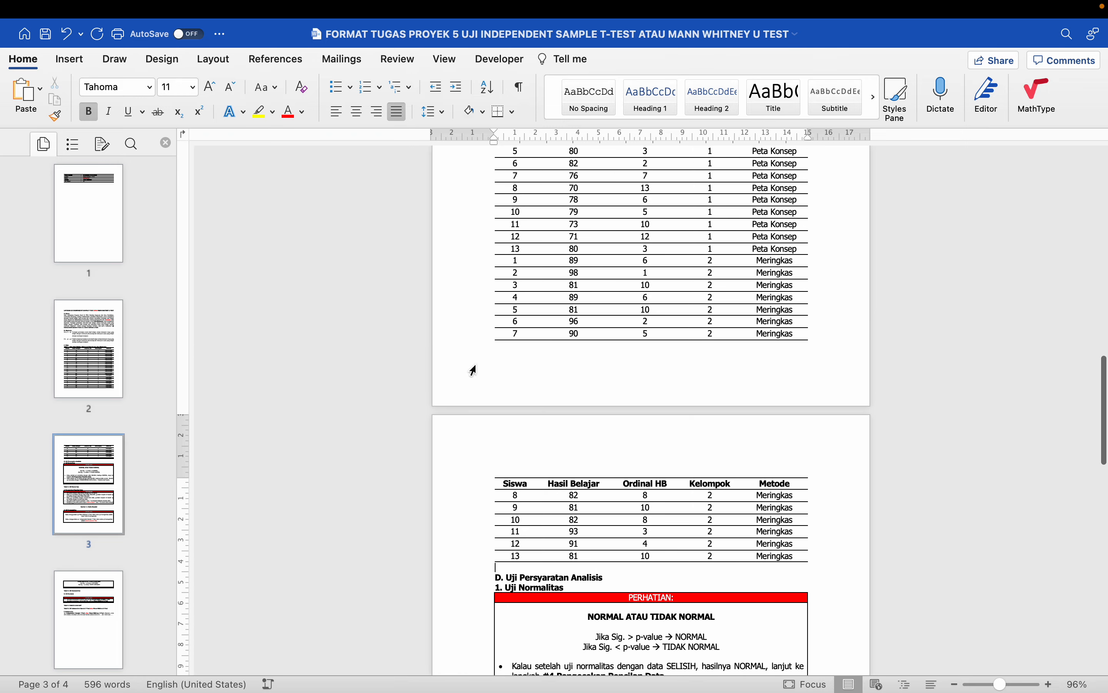
{"action": "scroll", "coordinate": [474, 370], "scroll_direction": "down", "scroll_amount": 5}
{"action": "scroll", "coordinate": [476, 366], "scroll_direction": "up", "scroll_amount": 2}
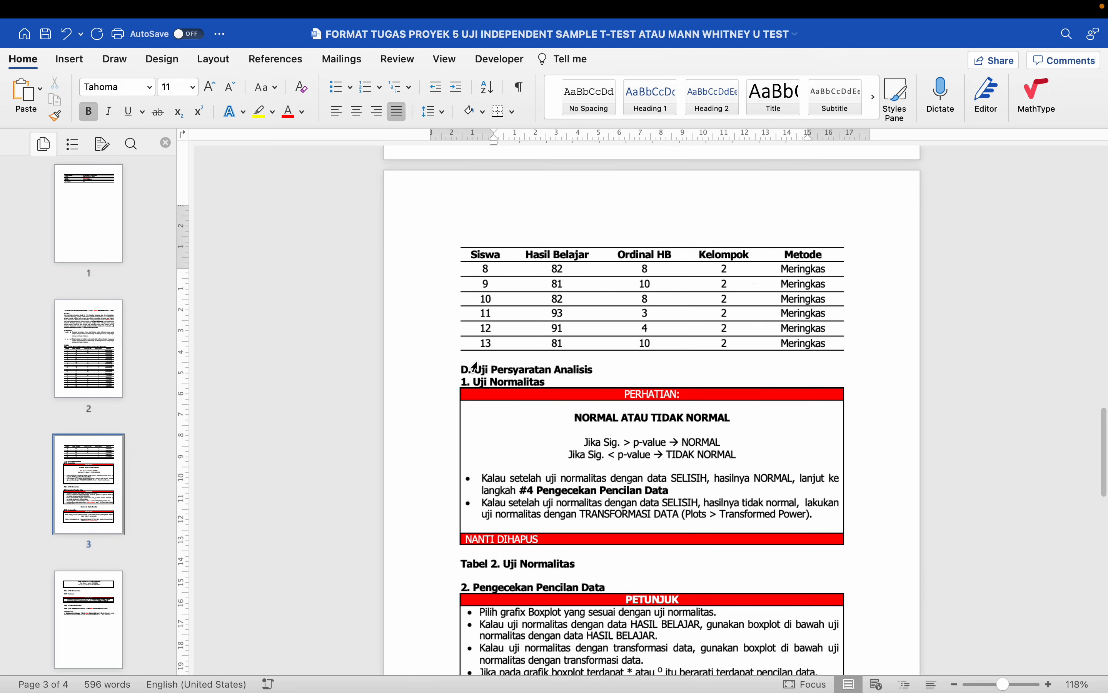
{"action": "scroll", "coordinate": [475, 367], "scroll_direction": "up", "scroll_amount": 1}
{"action": "scroll", "coordinate": [477, 364], "scroll_direction": "up", "scroll_amount": 8}
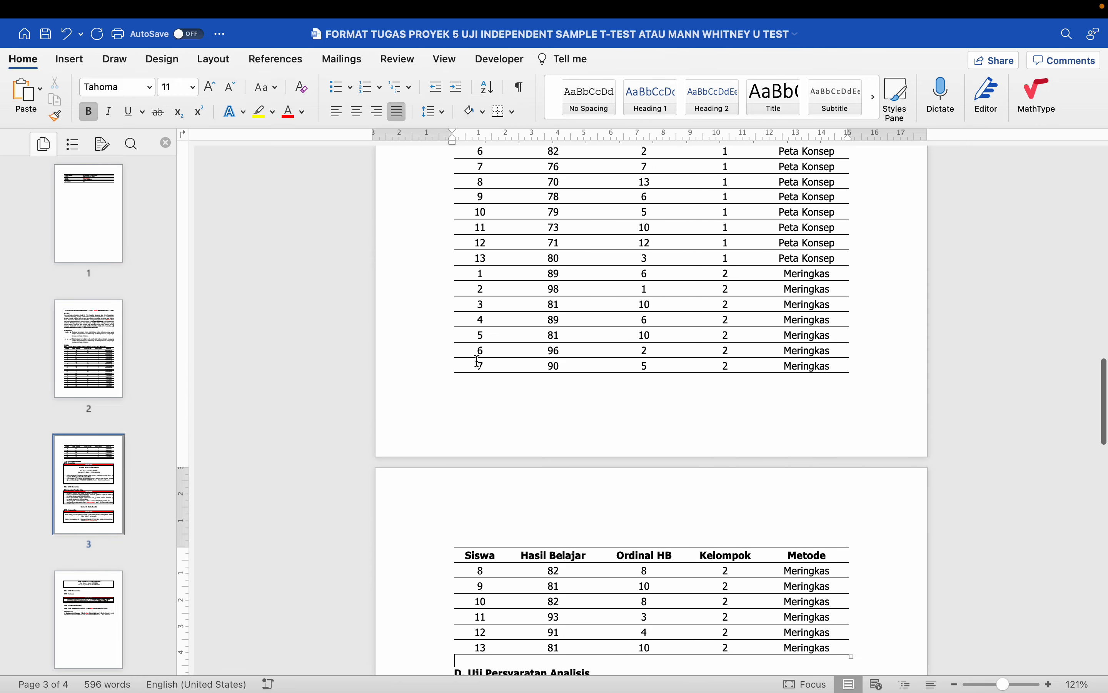
{"action": "scroll", "coordinate": [477, 362], "scroll_direction": "up", "scroll_amount": 8}
{"action": "scroll", "coordinate": [478, 362], "scroll_direction": "down", "scroll_amount": 2}
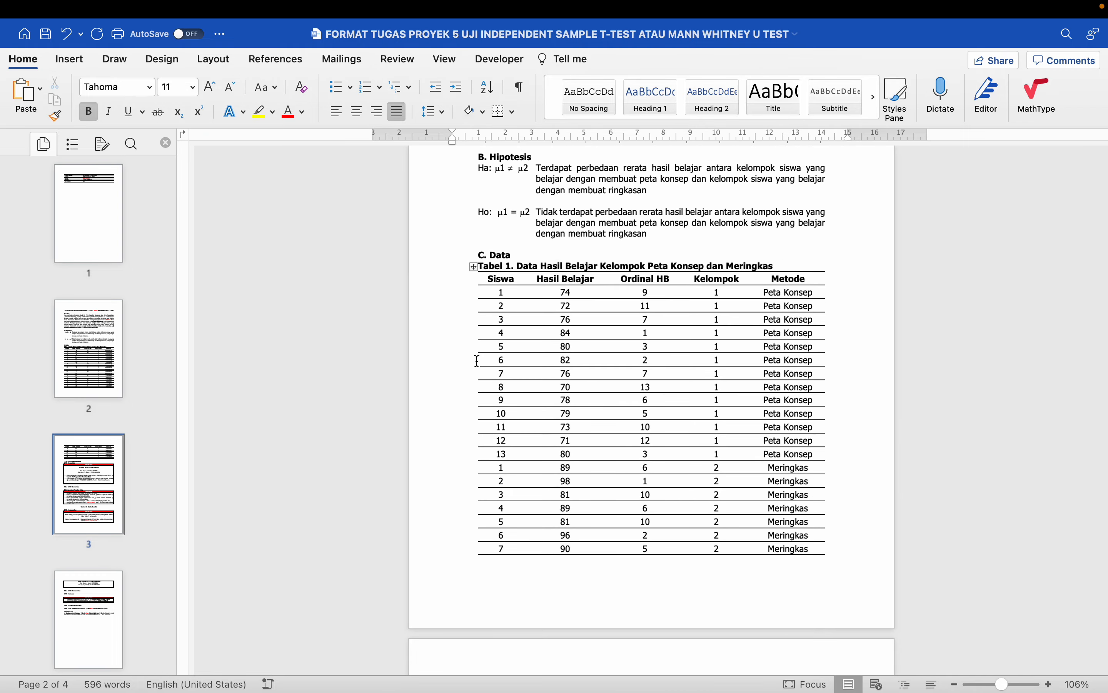
{"action": "key", "text": "ctrl+Left"}
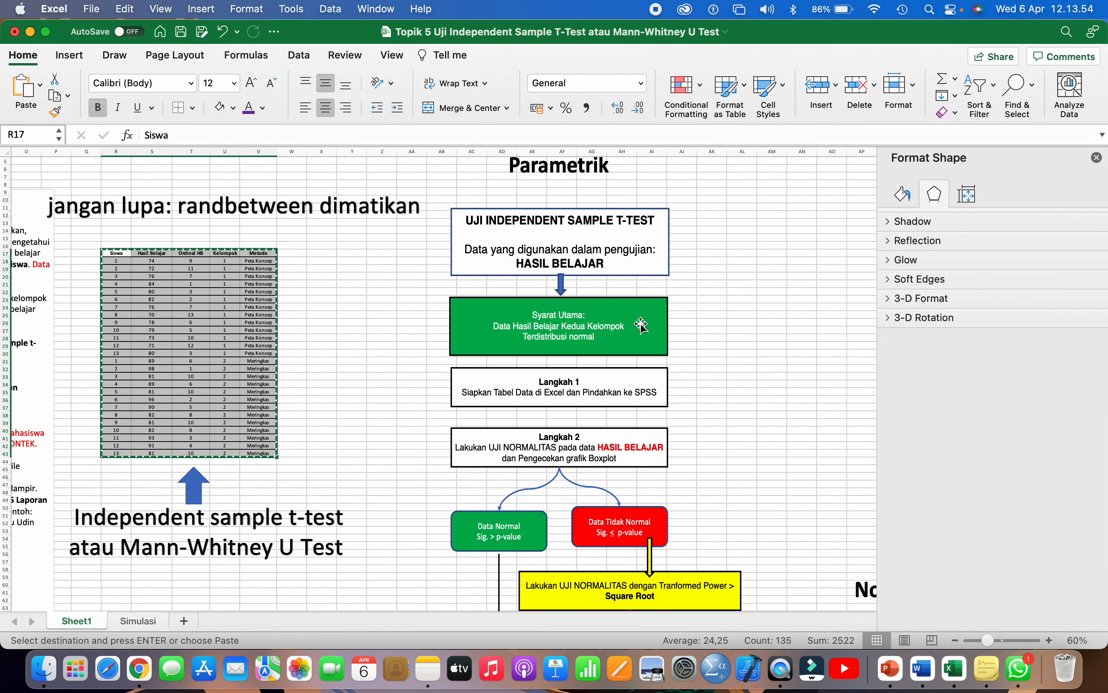
- Close the Format Picture side pane for the selected picture
{"action": "left_click", "coordinate": [764, 323]}
{"action": "left_click", "coordinate": [1097, 158]}
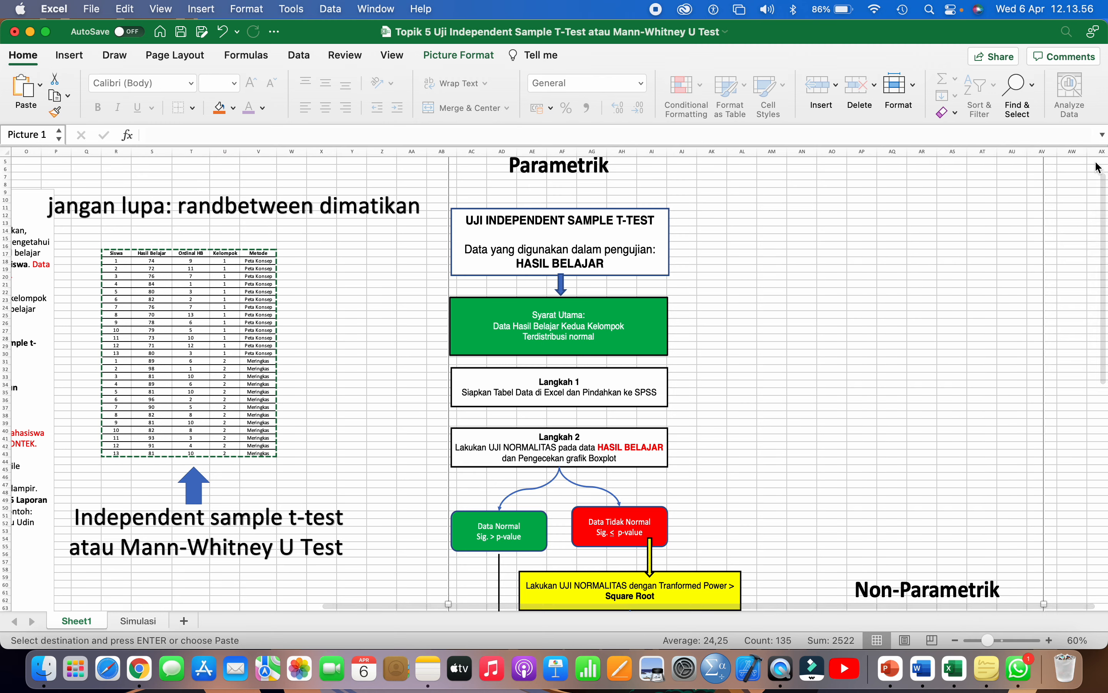
{"action": "scroll", "coordinate": [587, 241], "scroll_direction": "down", "scroll_amount": 3}
{"action": "scroll", "coordinate": [588, 241], "scroll_direction": "left", "scroll_amount": 1}
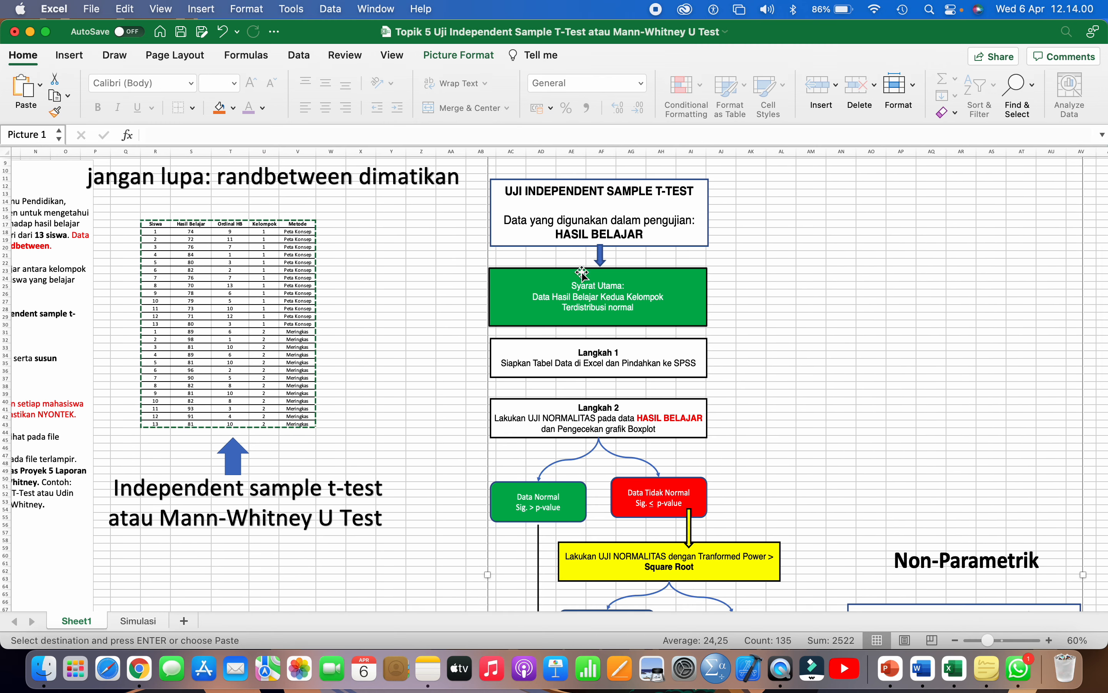
- Deselect the picture, select cells R18:U26, and bring the Word report template forward
{"action": "scroll", "coordinate": [573, 374], "scroll_direction": "down", "scroll_amount": 2}
{"action": "scroll", "coordinate": [573, 373], "scroll_direction": "left", "scroll_amount": 1}
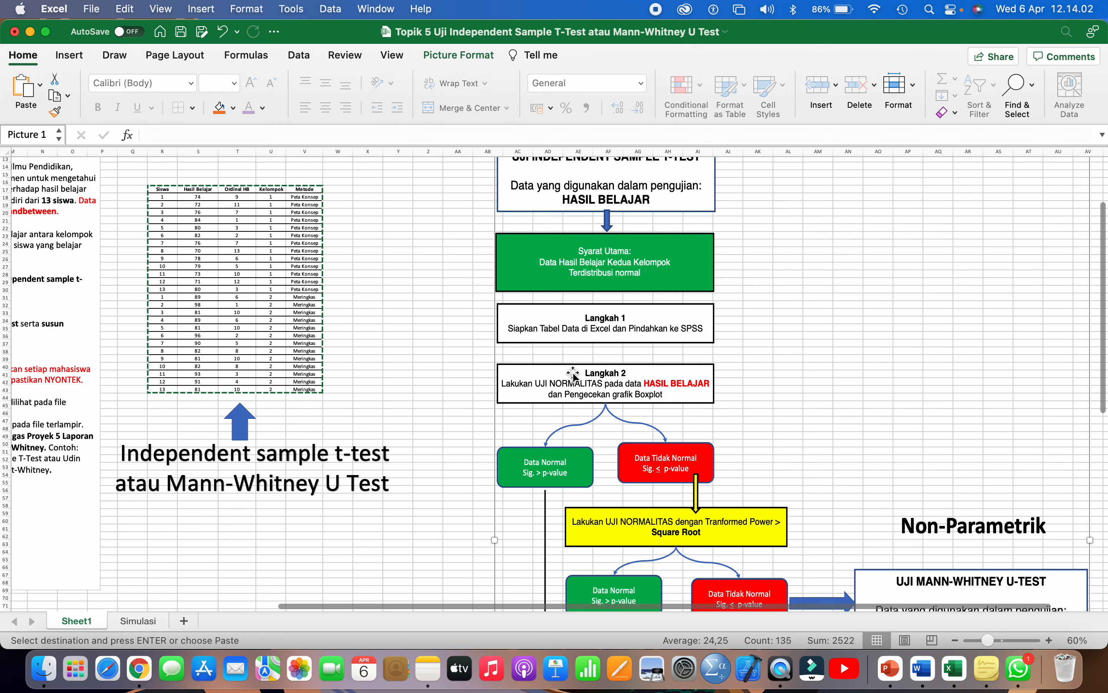
{"action": "left_click", "coordinate": [336, 305]}
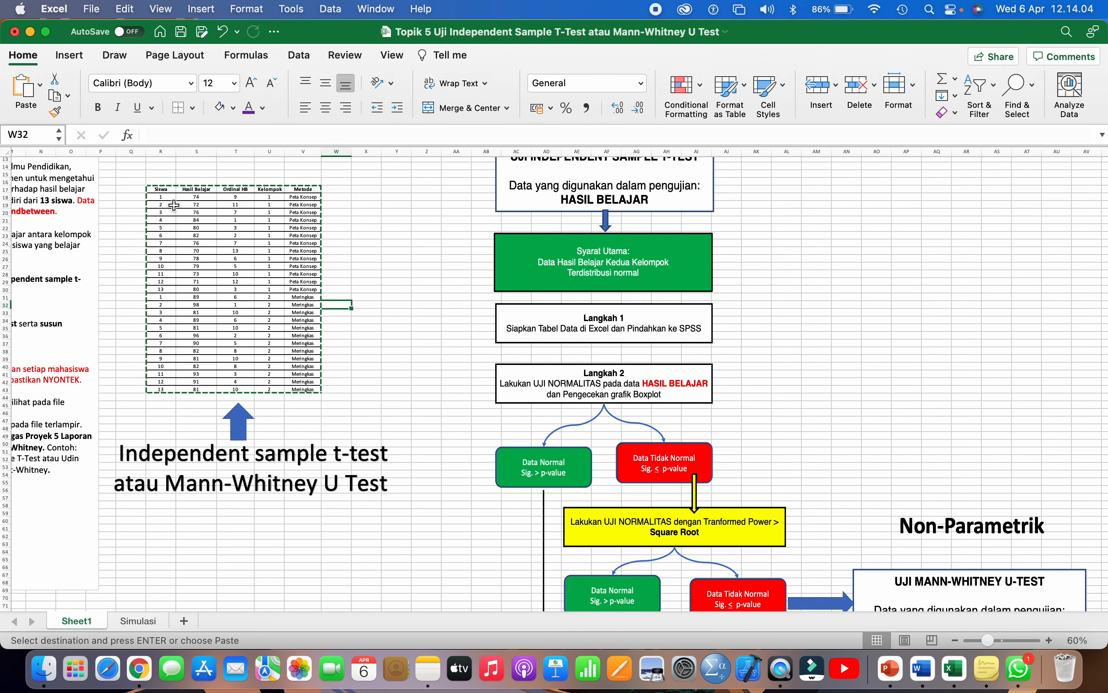
{"action": "left_click_drag", "start_coordinate": [160, 197], "coordinate": [269, 258]}
{"action": "left_click", "coordinate": [922, 669]}
- Bring the Word report document to the front and scroll to its student table
{"action": "scroll", "coordinate": [568, 455], "scroll_direction": "up", "scroll_amount": 2}
{"action": "scroll", "coordinate": [568, 455], "scroll_direction": "down", "scroll_amount": 10}
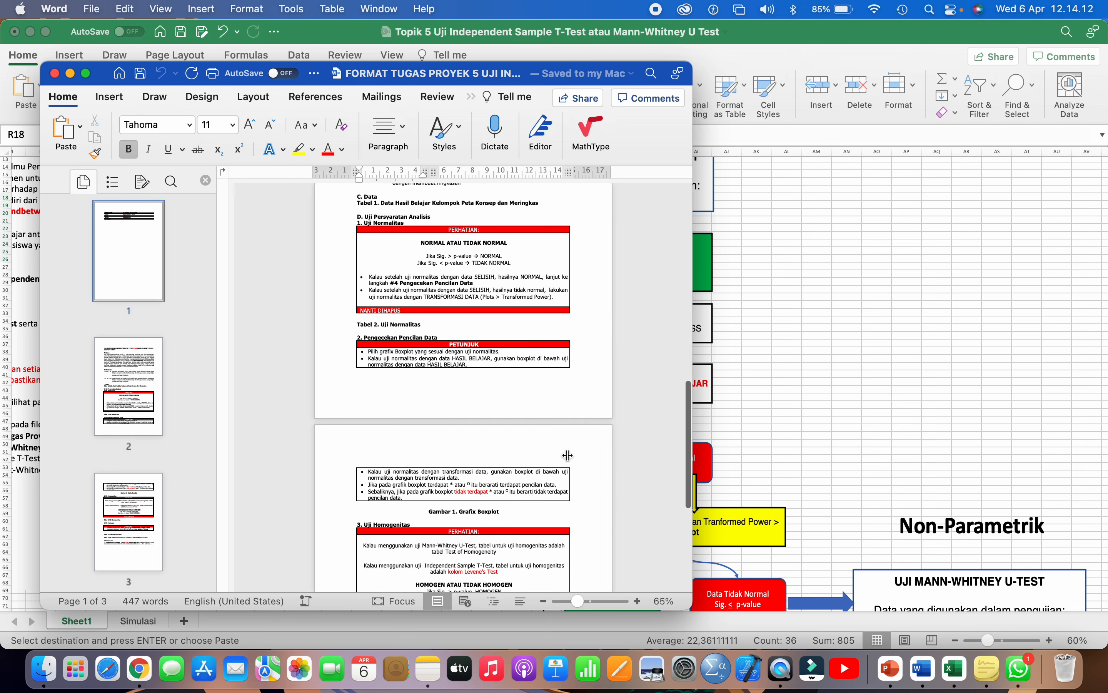
{"action": "scroll", "coordinate": [568, 454], "scroll_direction": "up", "scroll_amount": 15}
{"action": "scroll", "coordinate": [568, 455], "scroll_direction": "down", "scroll_amount": 8}
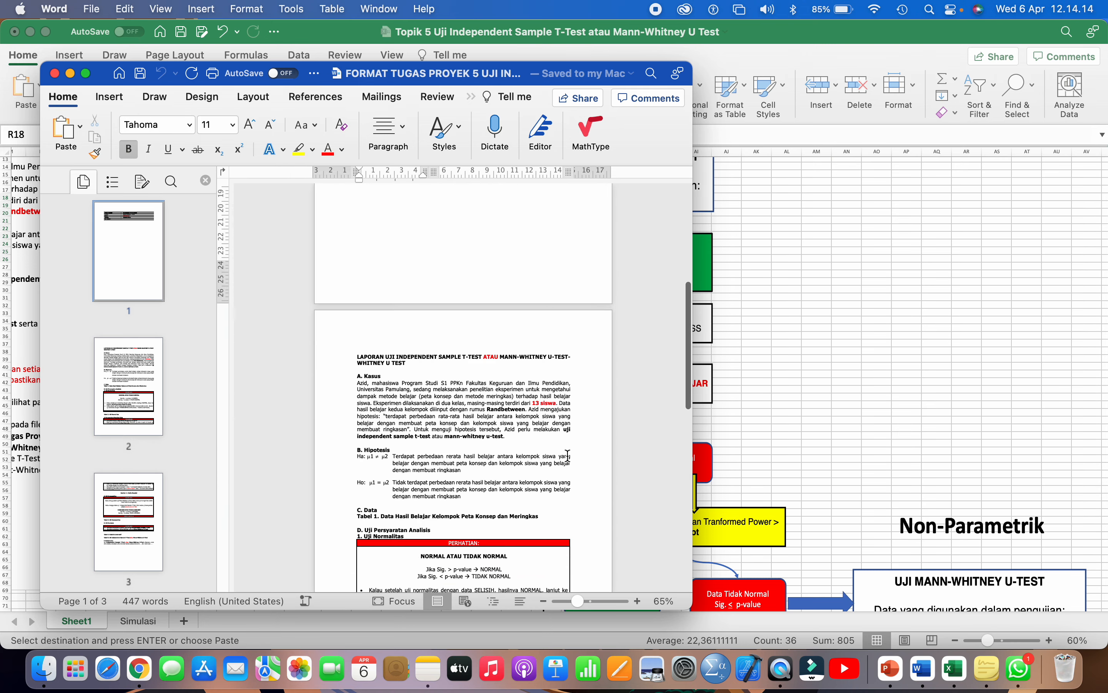
{"action": "scroll", "coordinate": [568, 455], "scroll_direction": "down", "scroll_amount": 6}
{"action": "left_click", "coordinate": [388, 9]}
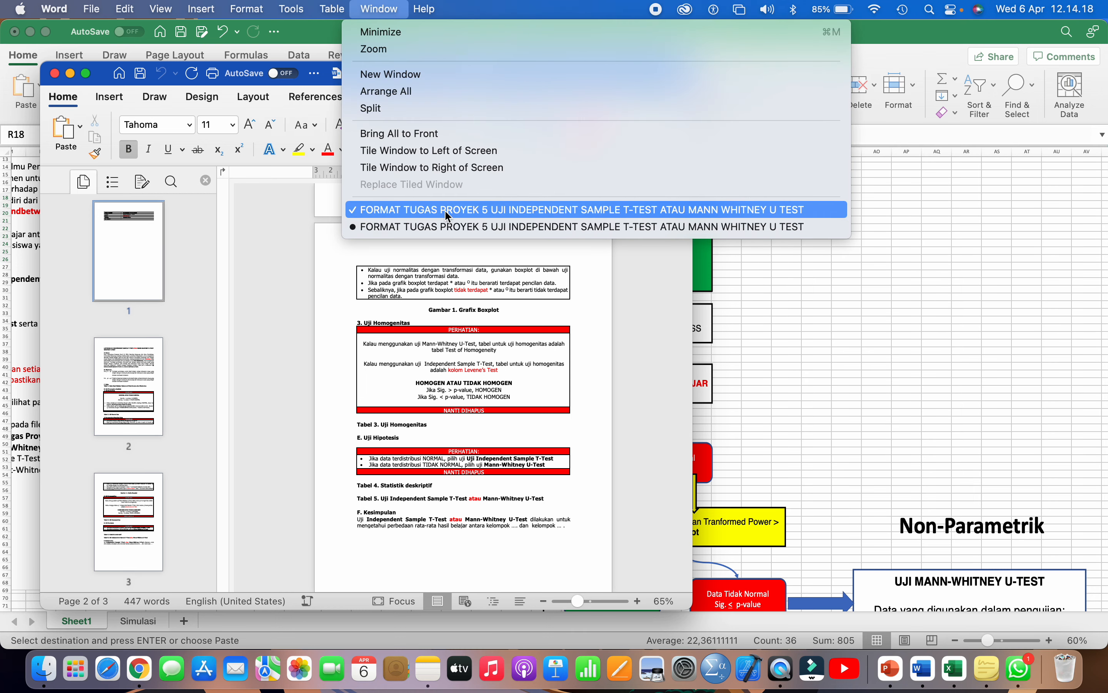
{"action": "left_click", "coordinate": [444, 224]}
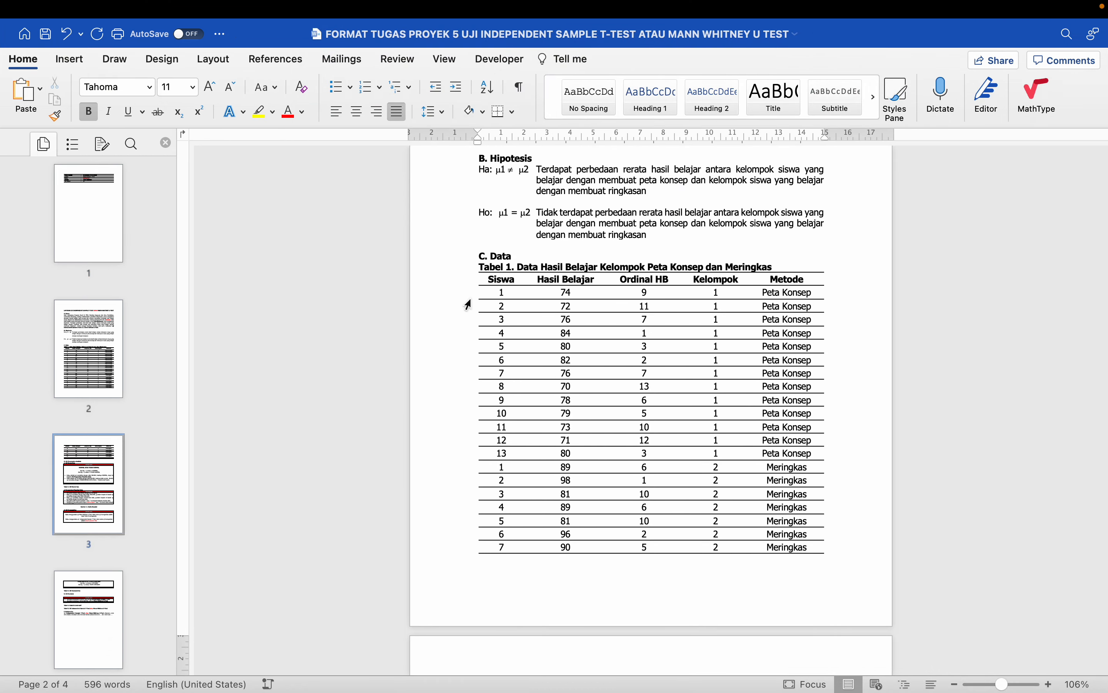
{"action": "scroll", "coordinate": [468, 305], "scroll_direction": "down", "scroll_amount": 1}
{"action": "scroll", "coordinate": [467, 305], "scroll_direction": "down", "scroll_amount": 1}
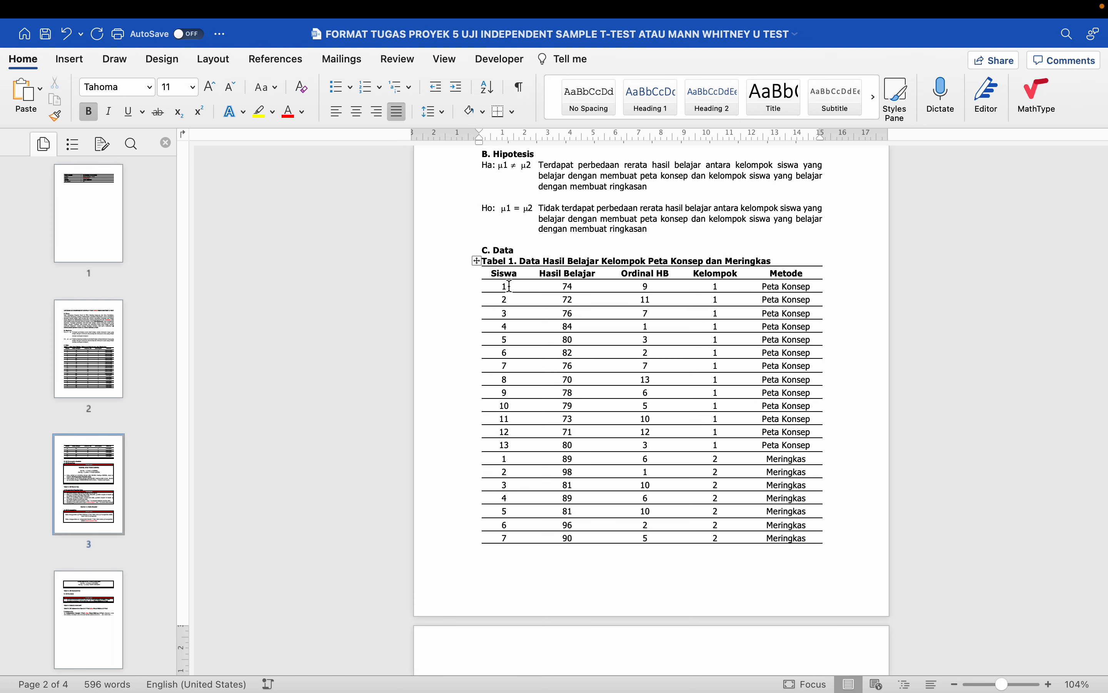
- Select the Siswa–Kelompok cells of all table rows across both pages and copy them
{"action": "left_click_drag", "start_coordinate": [499, 289], "coordinate": [713, 464]}
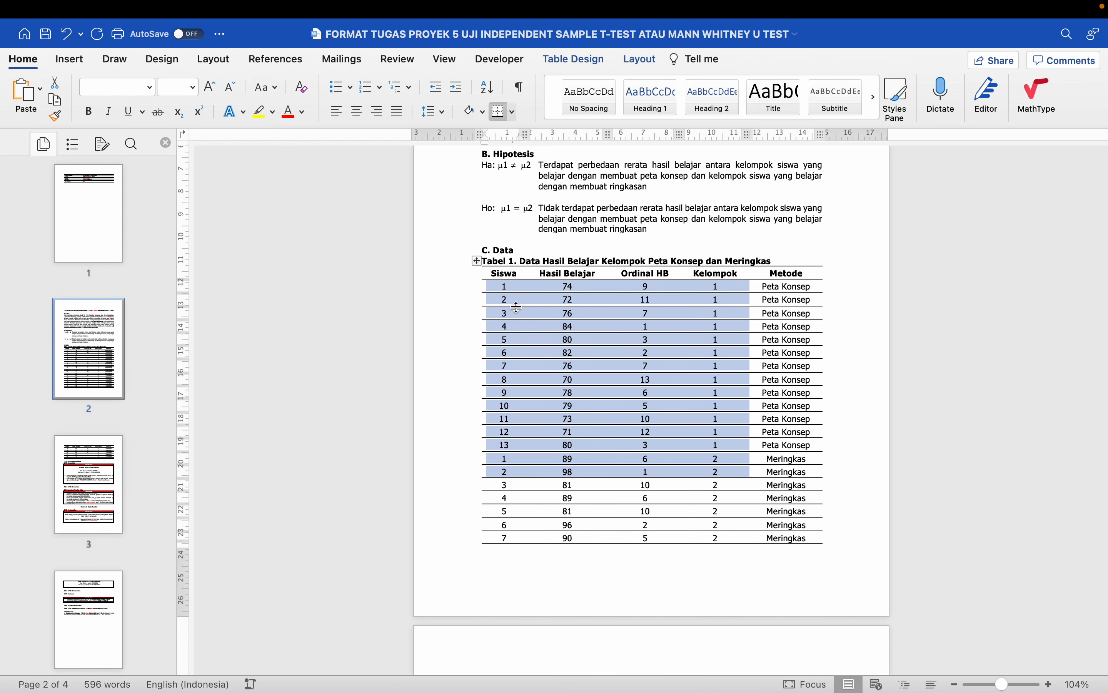
{"action": "left_click_drag", "start_coordinate": [506, 293], "coordinate": [720, 540]}
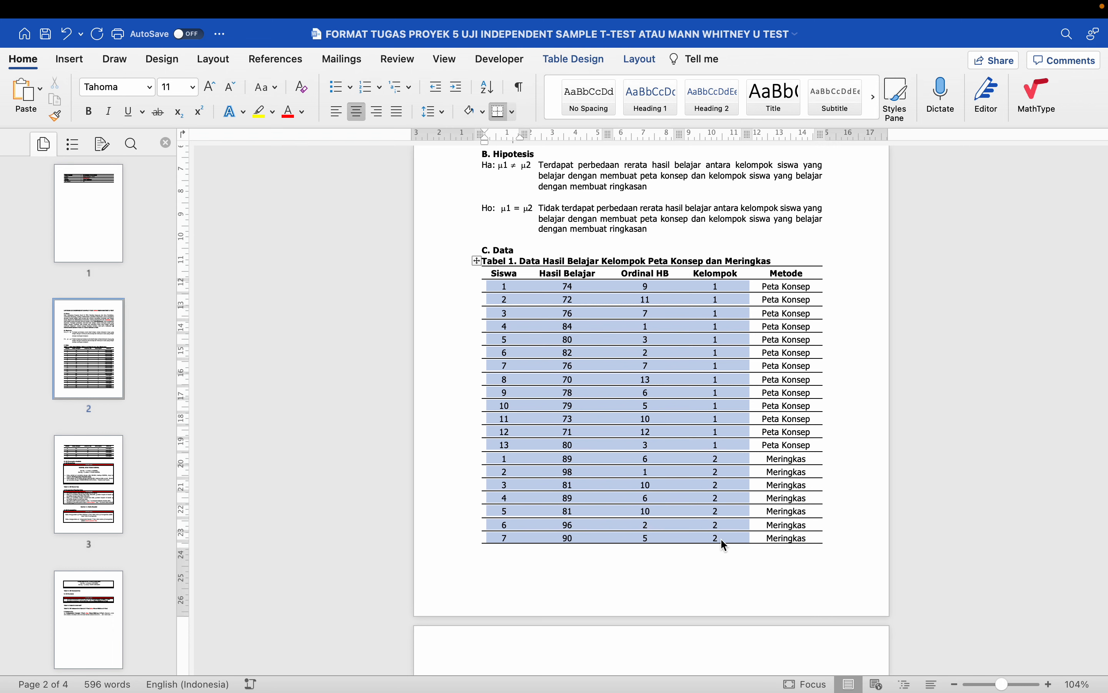
{"action": "scroll", "coordinate": [721, 539], "scroll_direction": "down", "scroll_amount": 5}
{"action": "scroll", "coordinate": [723, 540], "scroll_direction": "down", "scroll_amount": 2}
{"action": "left_click", "coordinate": [722, 491], "text": "shift"}
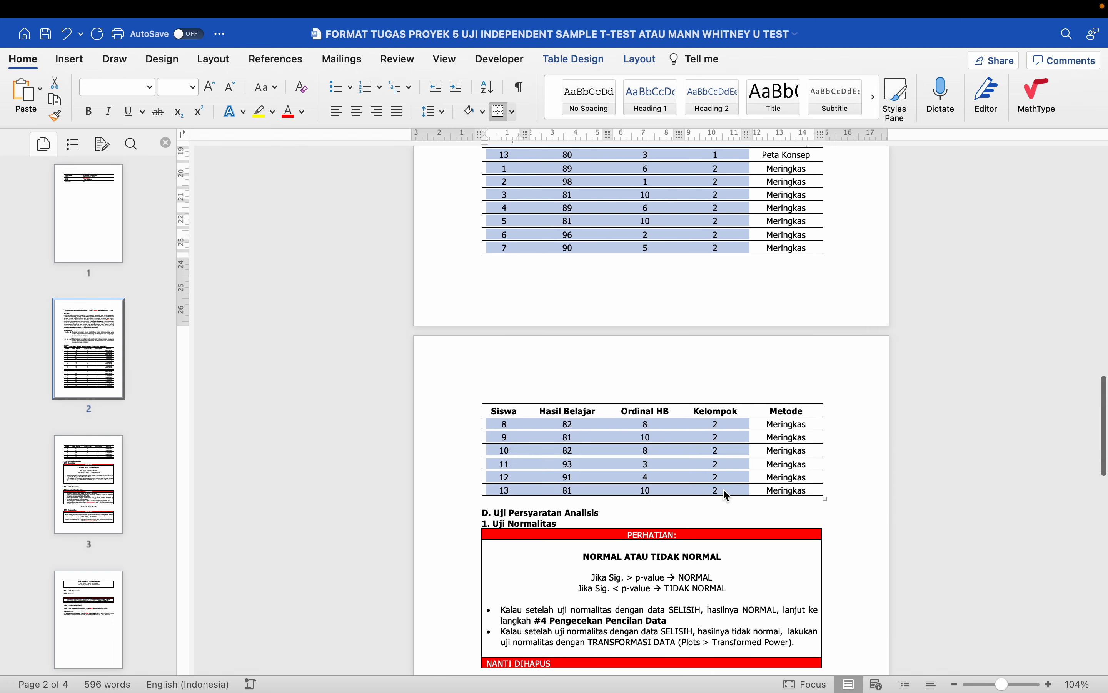
{"action": "scroll", "coordinate": [726, 490], "scroll_direction": "up", "scroll_amount": 10}
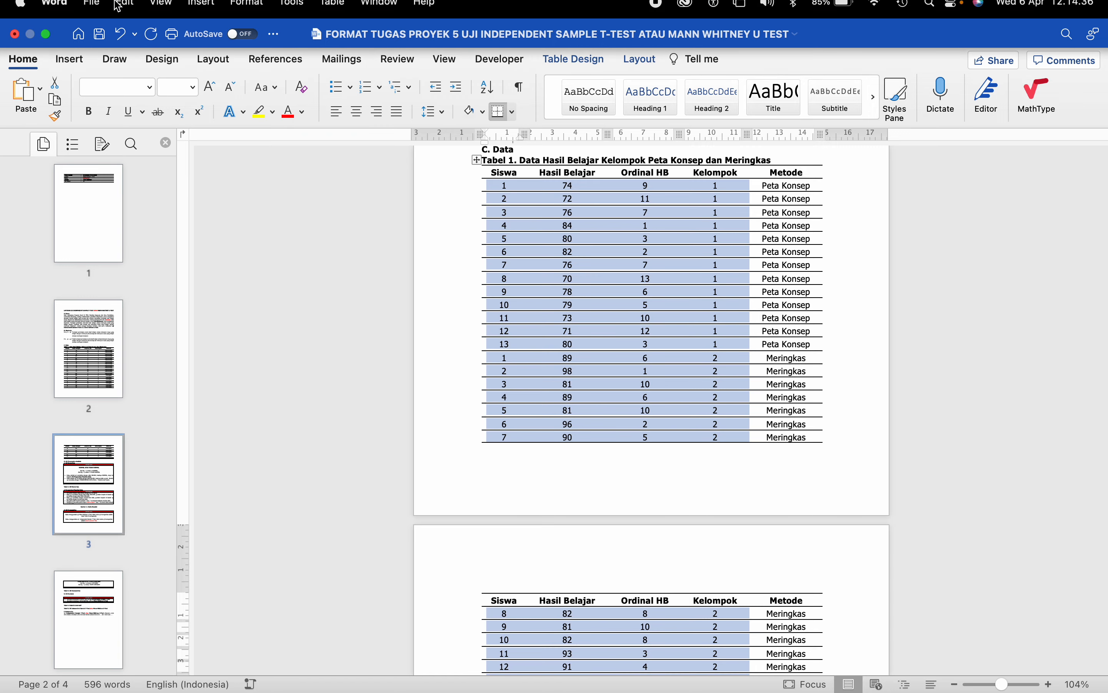
{"action": "left_click", "coordinate": [122, 14]}
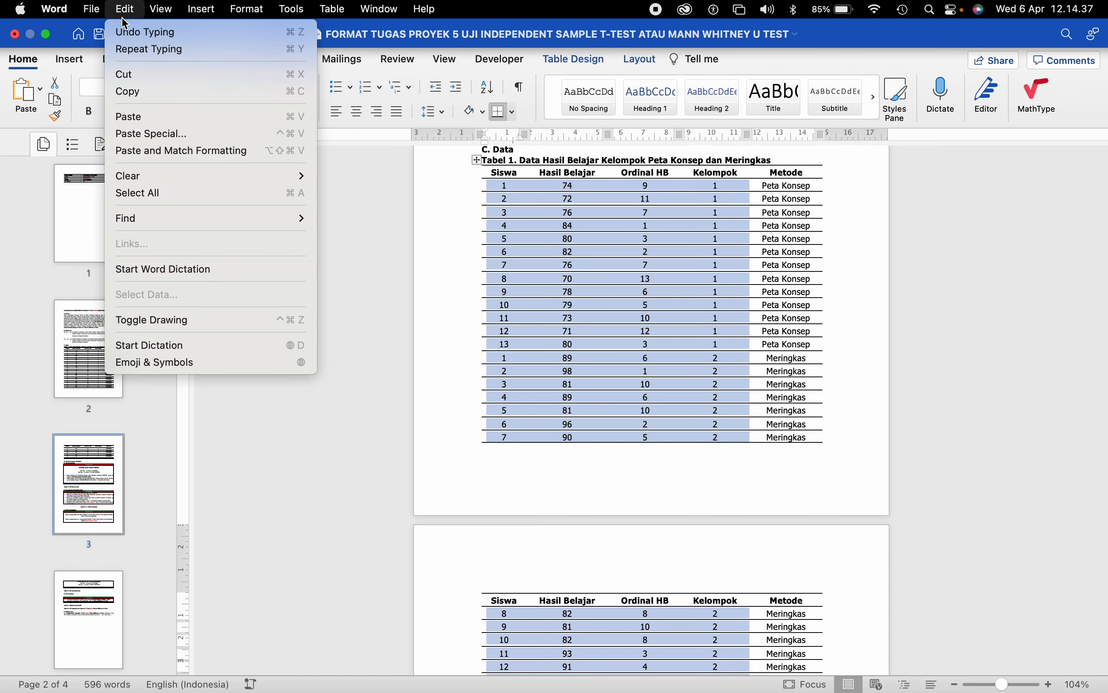
{"action": "left_click", "coordinate": [142, 90]}
- Copy Excel range R18:U43 (Siswa to Kelompok, all students) and launch SPSS Statistics
{"action": "key", "text": "ctrl+Left"}
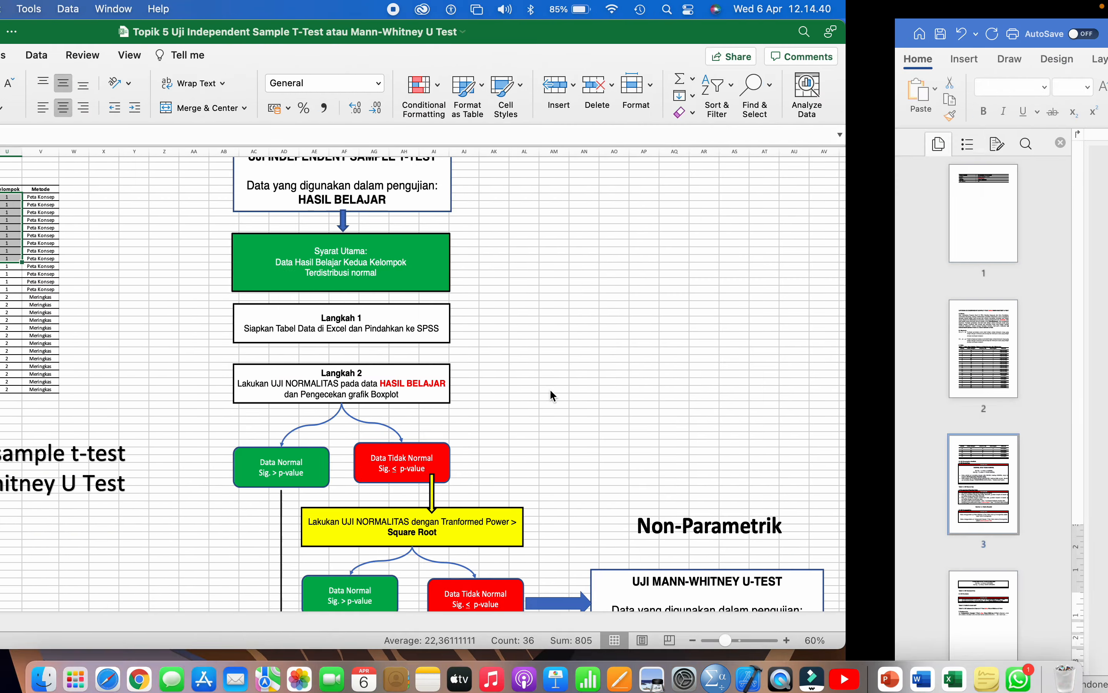
{"action": "left_click", "coordinate": [392, 336]}
{"action": "scroll", "coordinate": [392, 336], "scroll_direction": "up", "scroll_amount": 5}
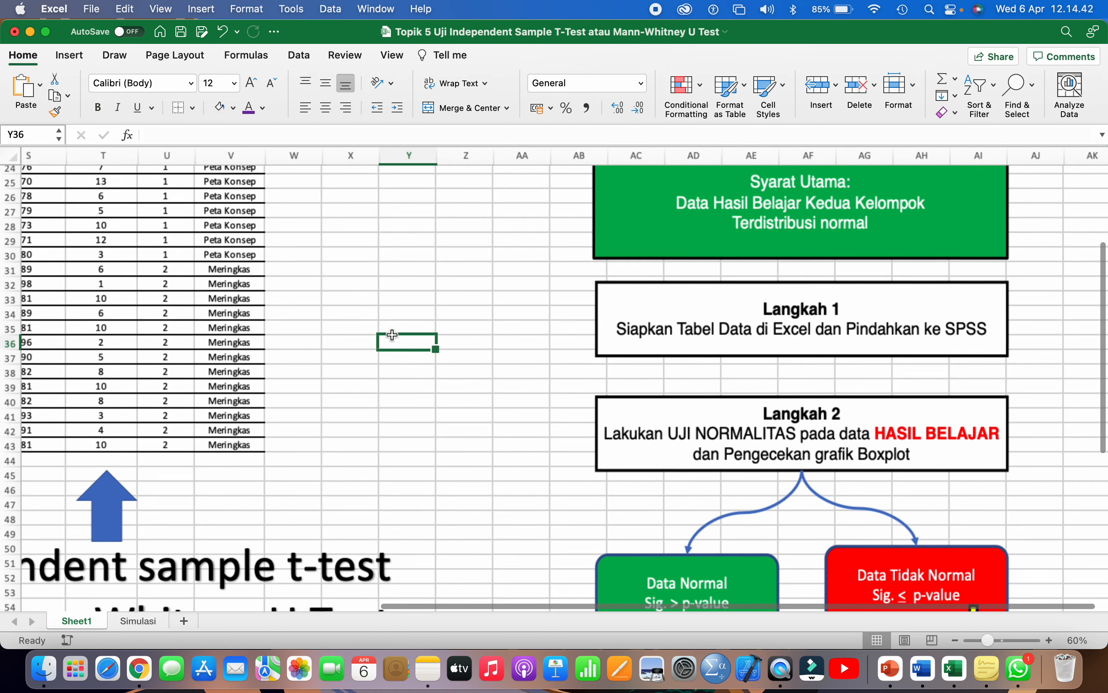
{"action": "scroll", "coordinate": [392, 335], "scroll_direction": "up", "scroll_amount": 3}
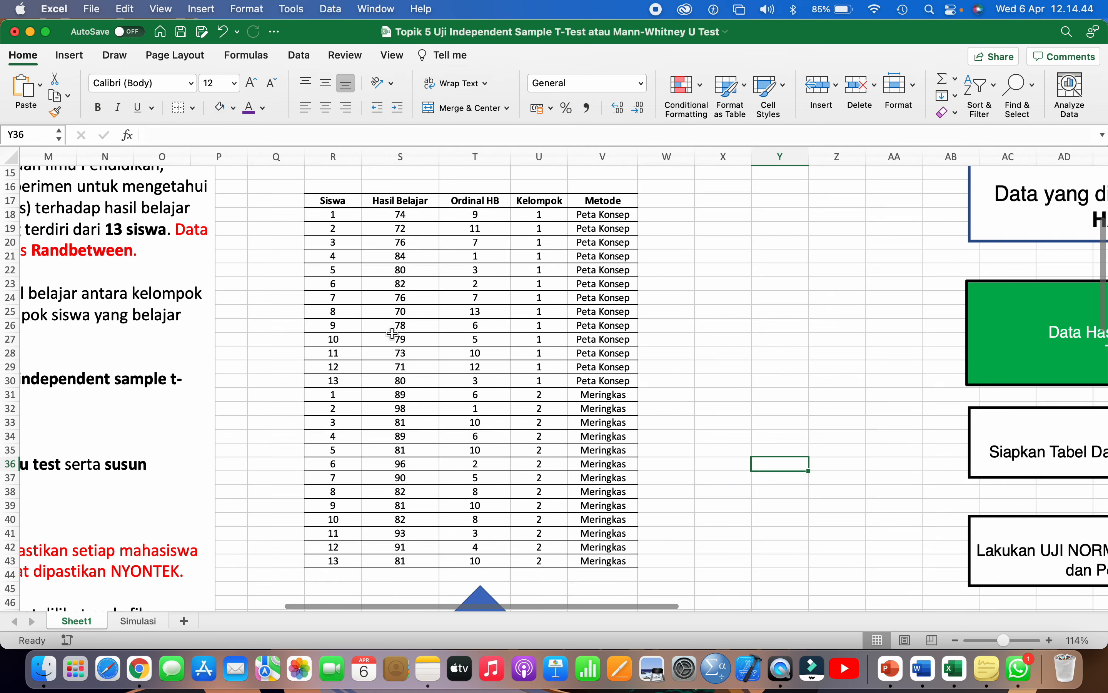
{"action": "left_click_drag", "start_coordinate": [333, 214], "coordinate": [538, 561]}
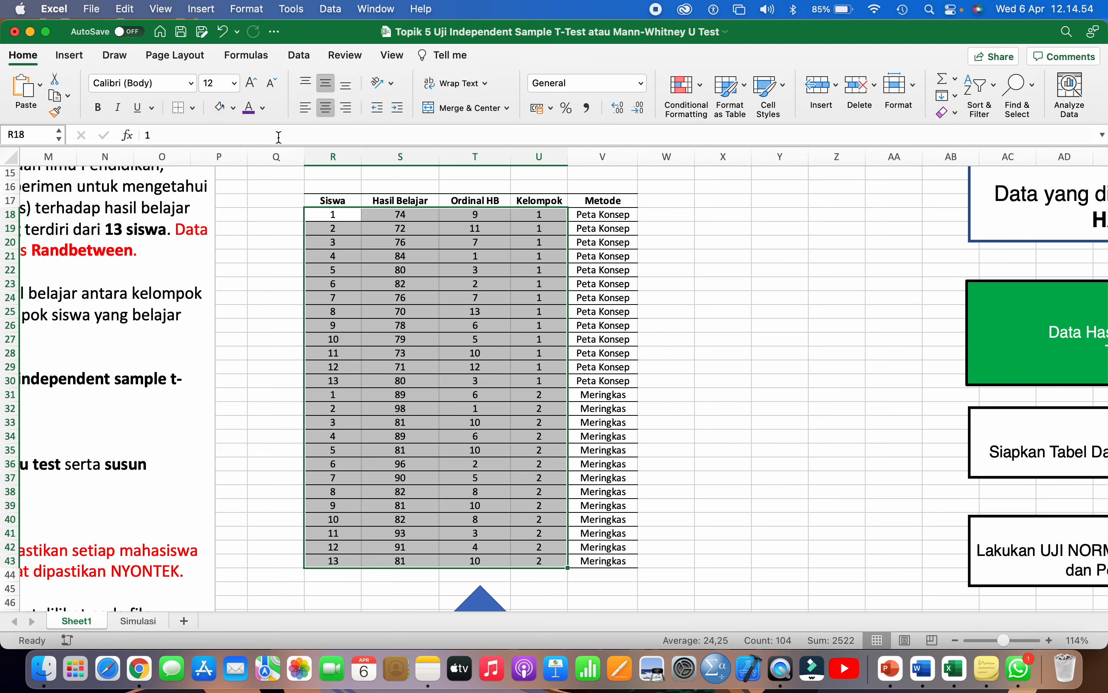
{"action": "left_click", "coordinate": [132, 10]}
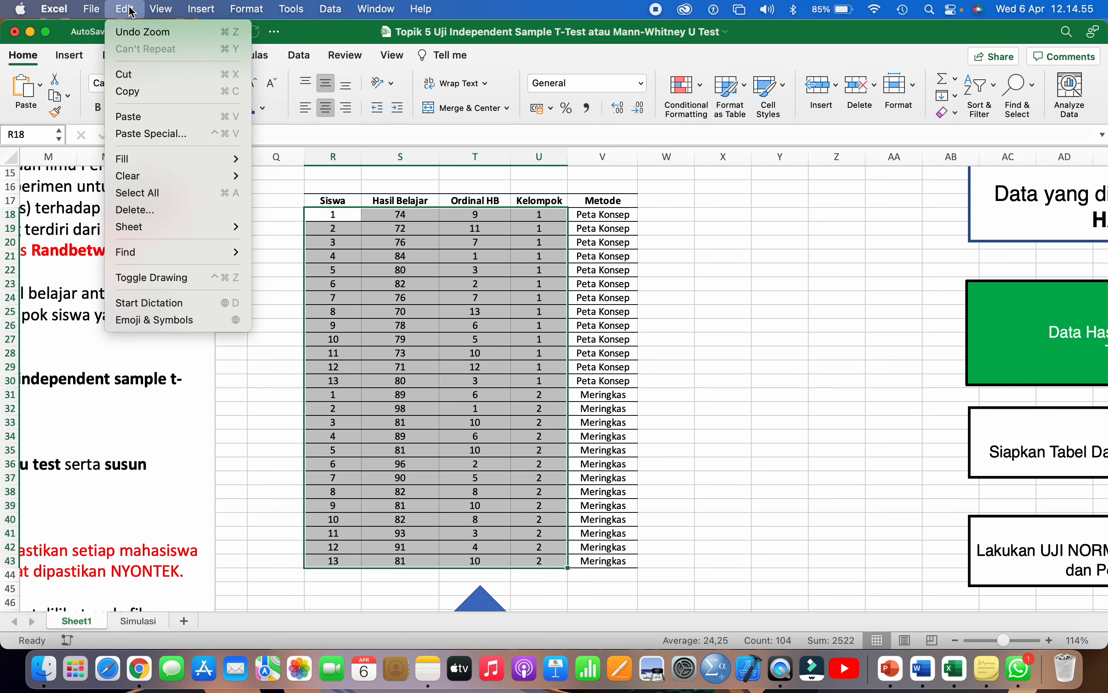
{"action": "left_click", "coordinate": [157, 93]}
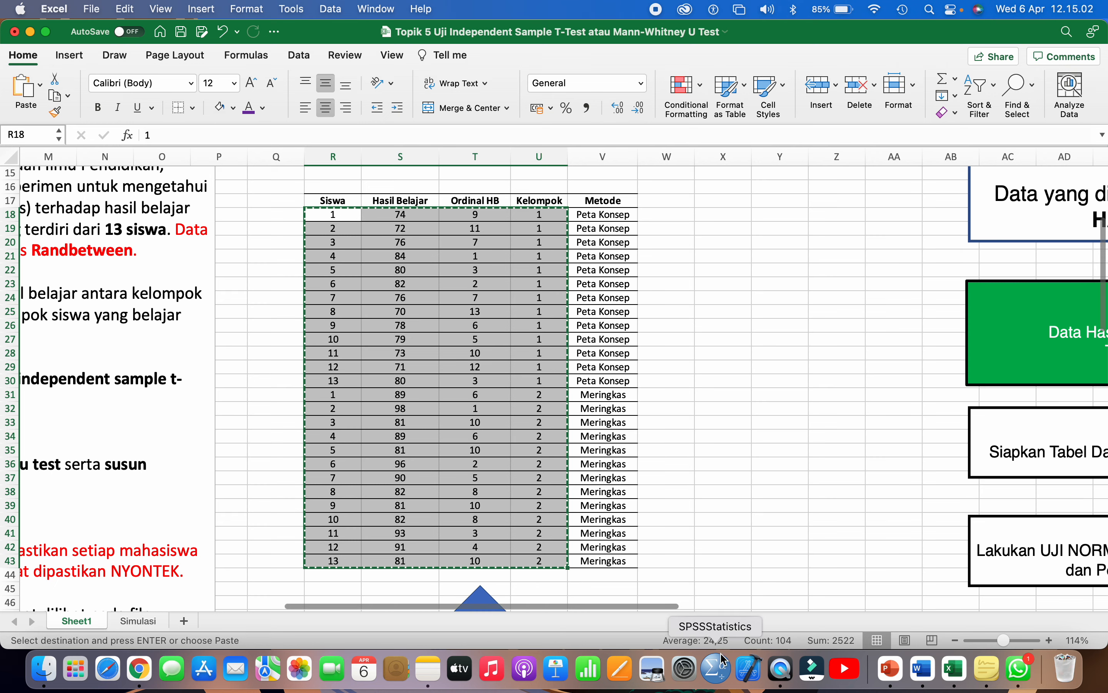
{"action": "left_click", "coordinate": [720, 669]}
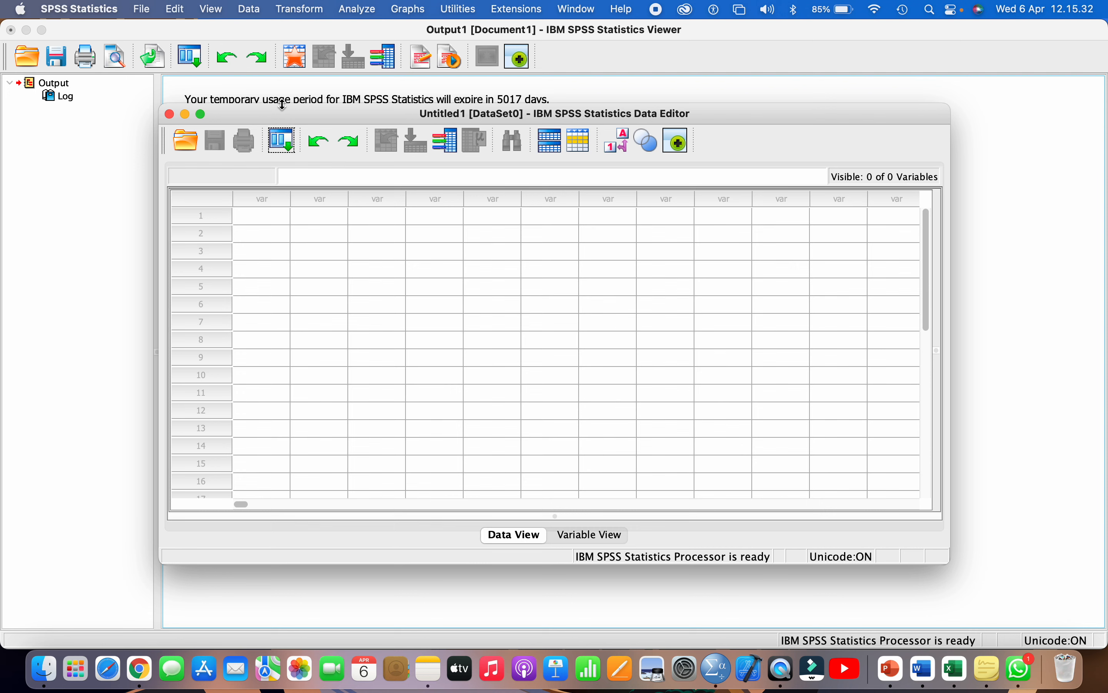
- Maximize the Data Editor and paste the student data starting at row 1, column 1
{"action": "left_click", "coordinate": [200, 114]}
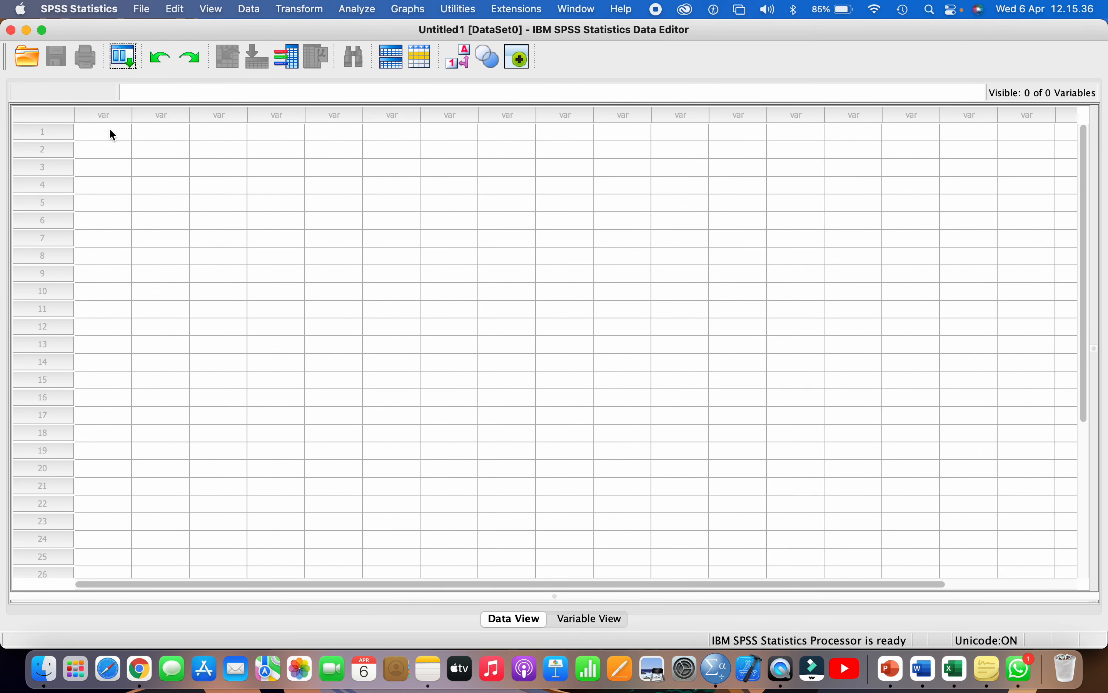
{"action": "left_click", "coordinate": [113, 135]}
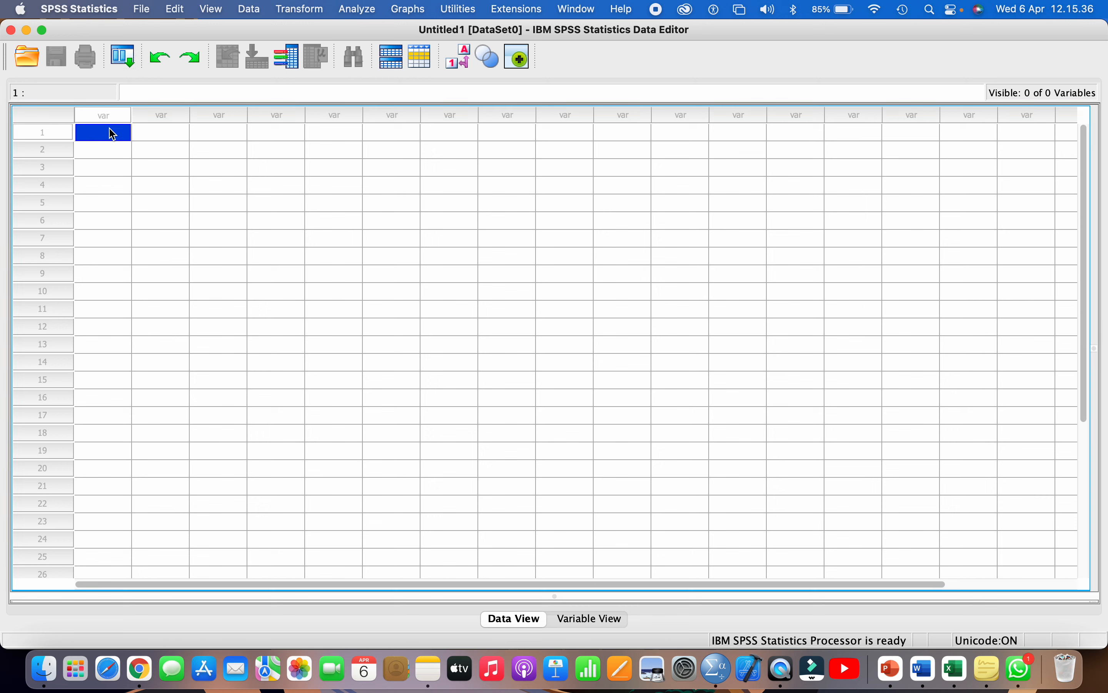
{"action": "left_click", "coordinate": [176, 13]}
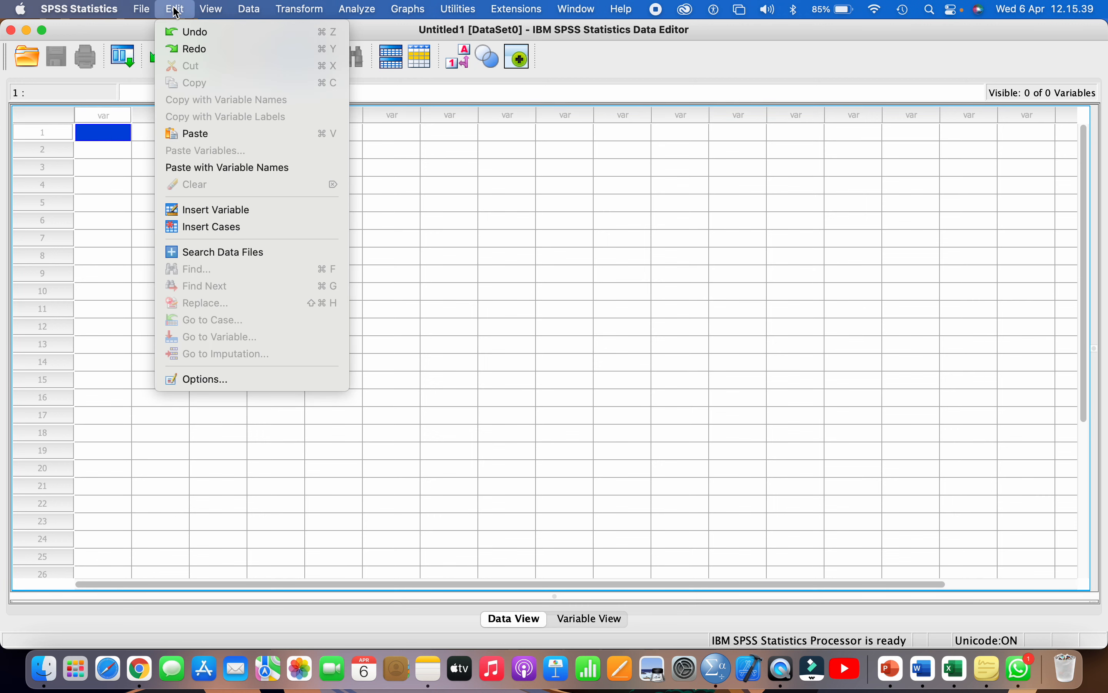
{"action": "left_click", "coordinate": [208, 134]}
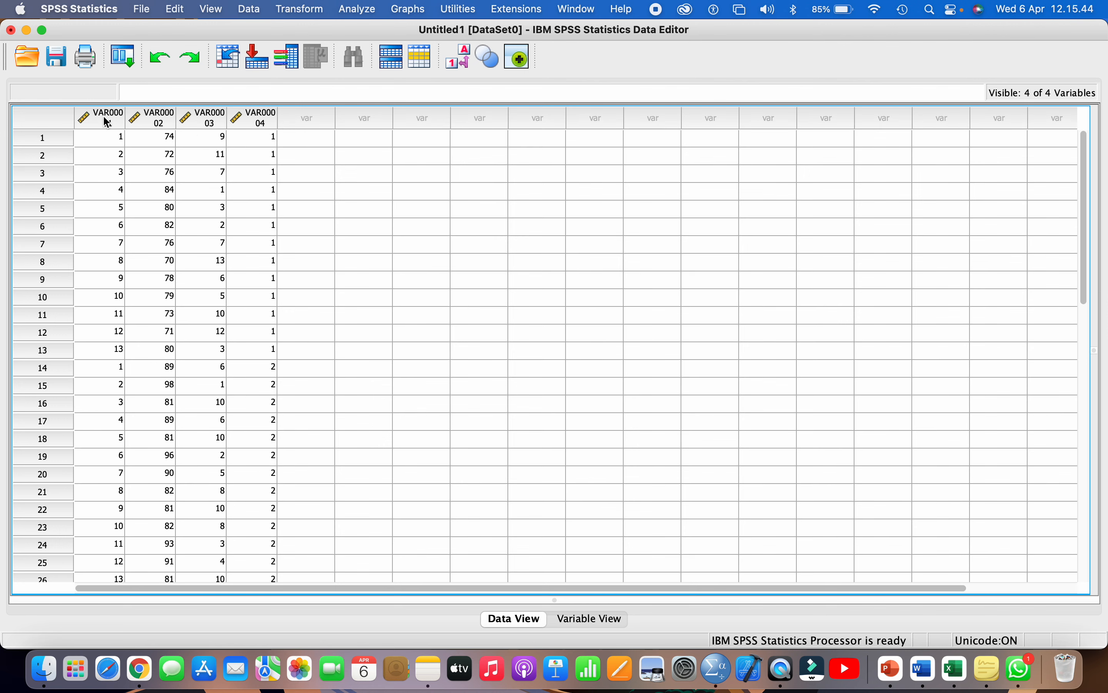
- Review the pasted columns VAR00001–VAR00004, then return to the Word report
{"action": "left_click", "coordinate": [107, 120]}
{"action": "left_click", "coordinate": [160, 120]}
{"action": "left_click", "coordinate": [209, 121]}
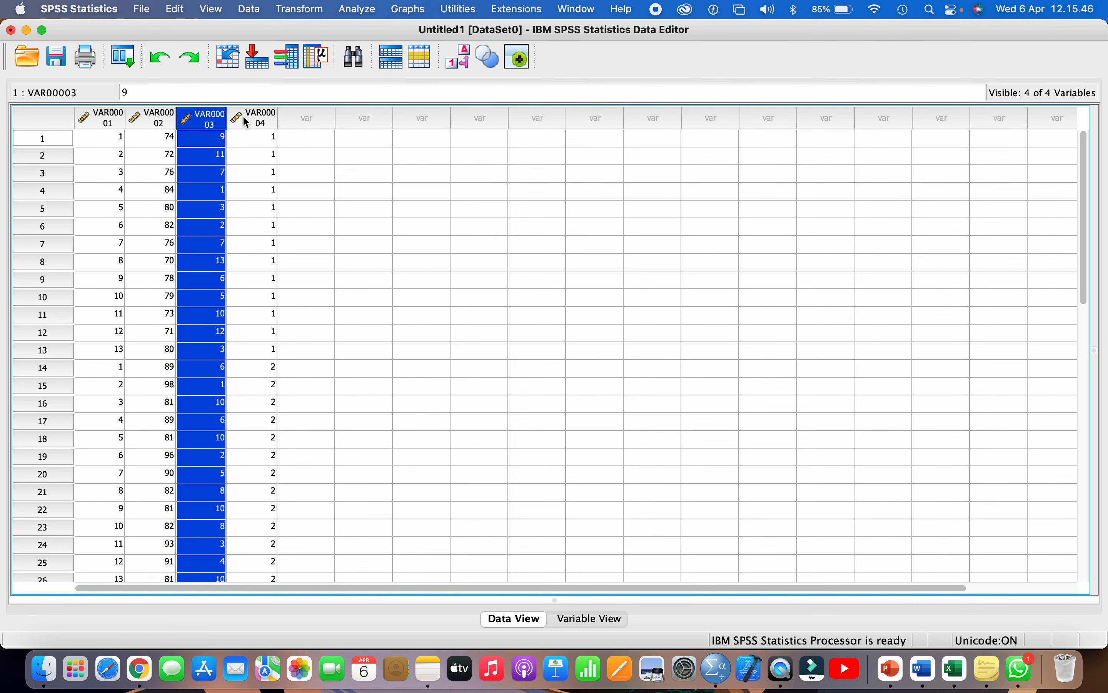
{"action": "left_click", "coordinate": [249, 122]}
{"action": "left_click", "coordinate": [108, 120]}
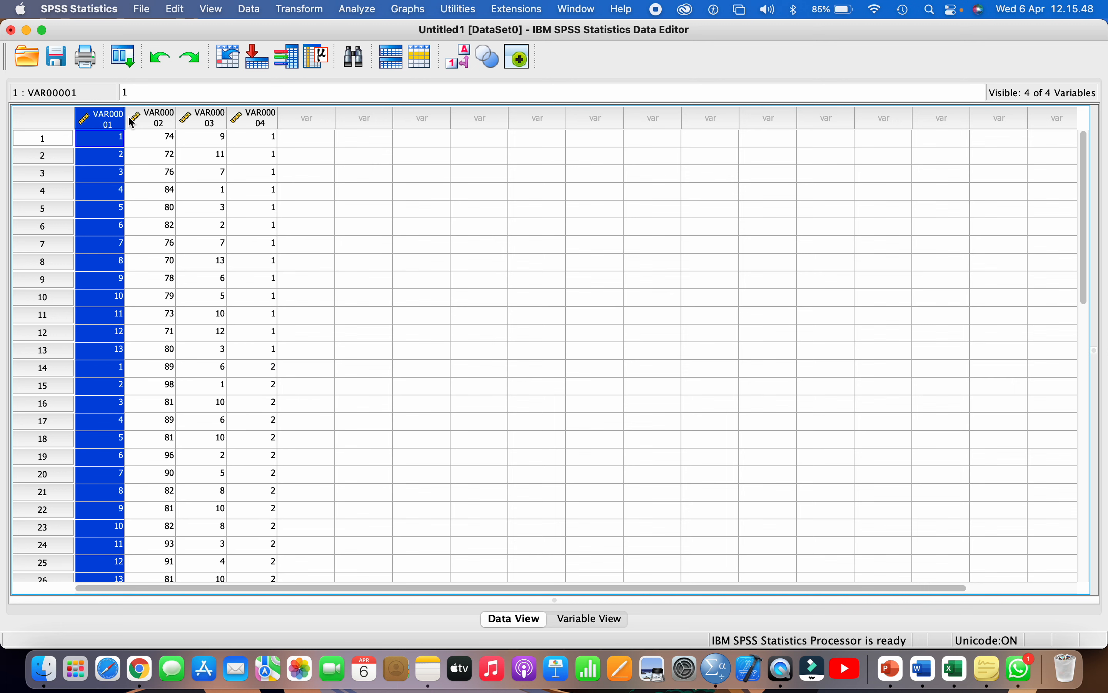
{"action": "left_click", "coordinate": [258, 122]}
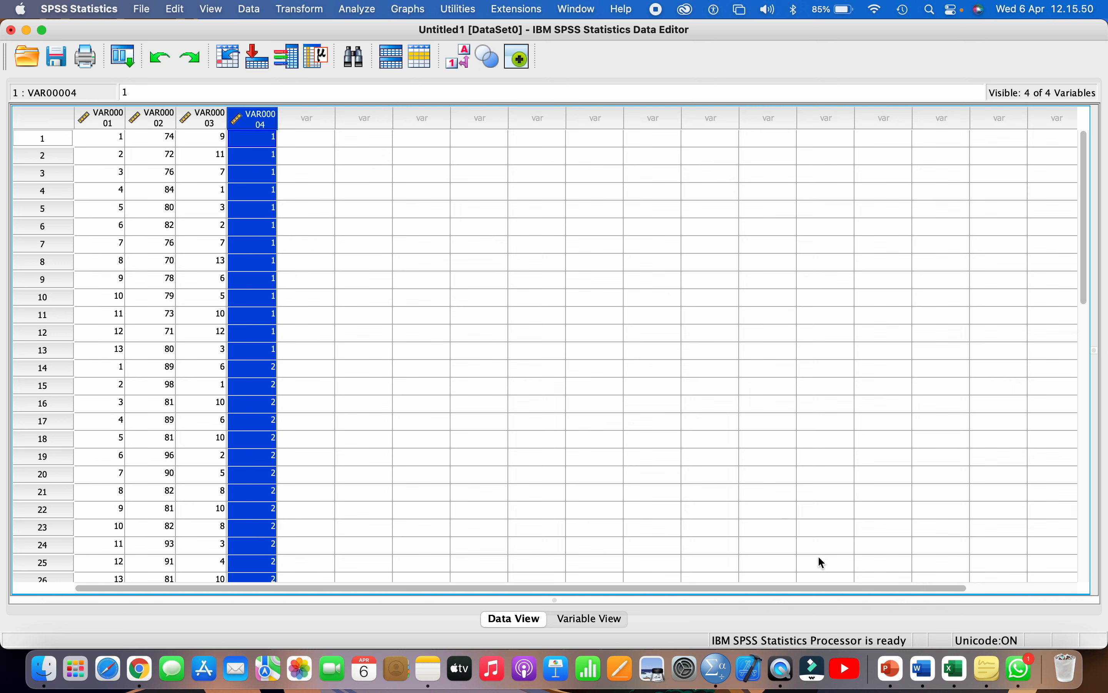
{"action": "left_click", "coordinate": [925, 670]}
{"action": "scroll", "coordinate": [525, 414], "scroll_direction": "up", "scroll_amount": 10}
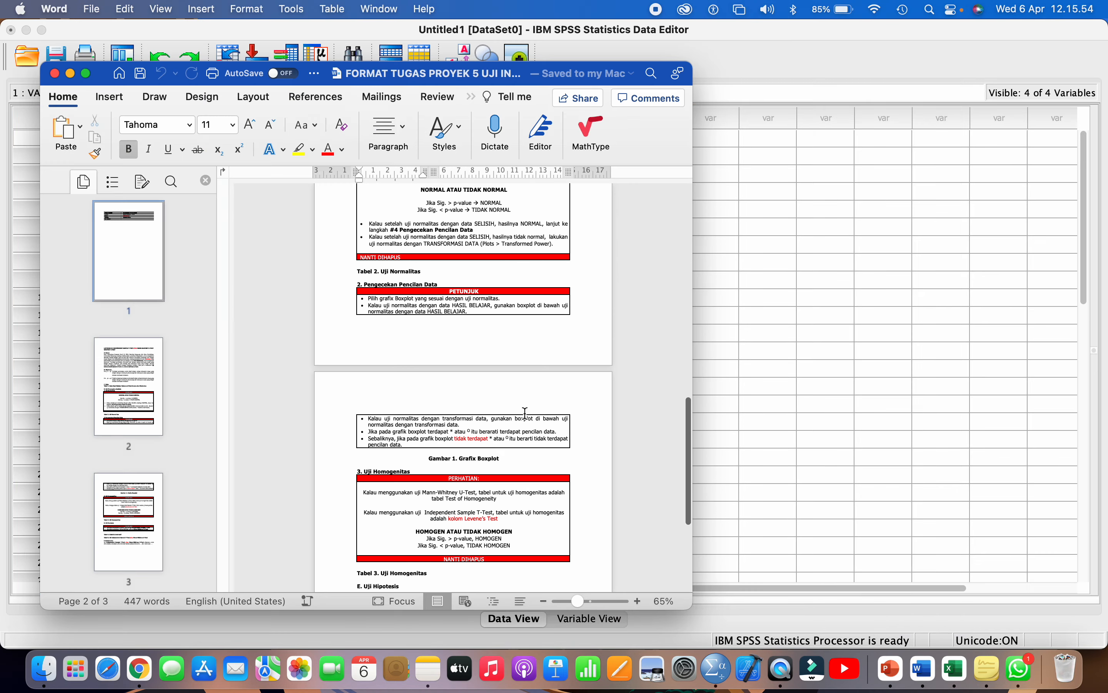
{"action": "left_click", "coordinate": [54, 74]}
{"action": "scroll", "coordinate": [510, 244], "scroll_direction": "up", "scroll_amount": 2}
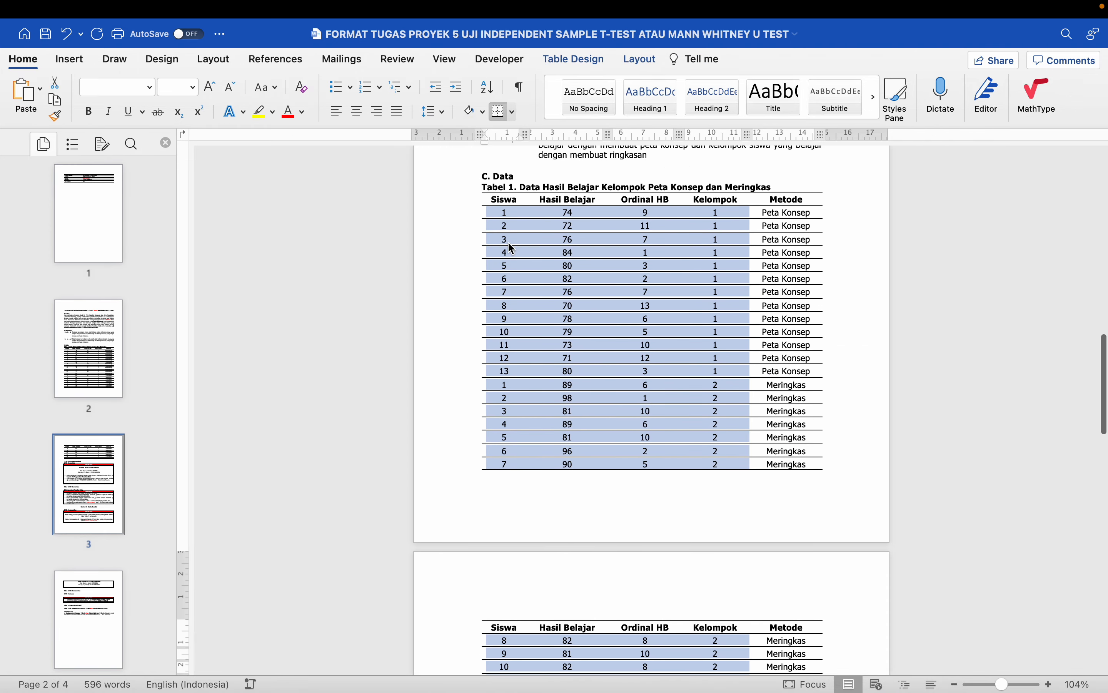
{"action": "left_click", "coordinate": [476, 229]}
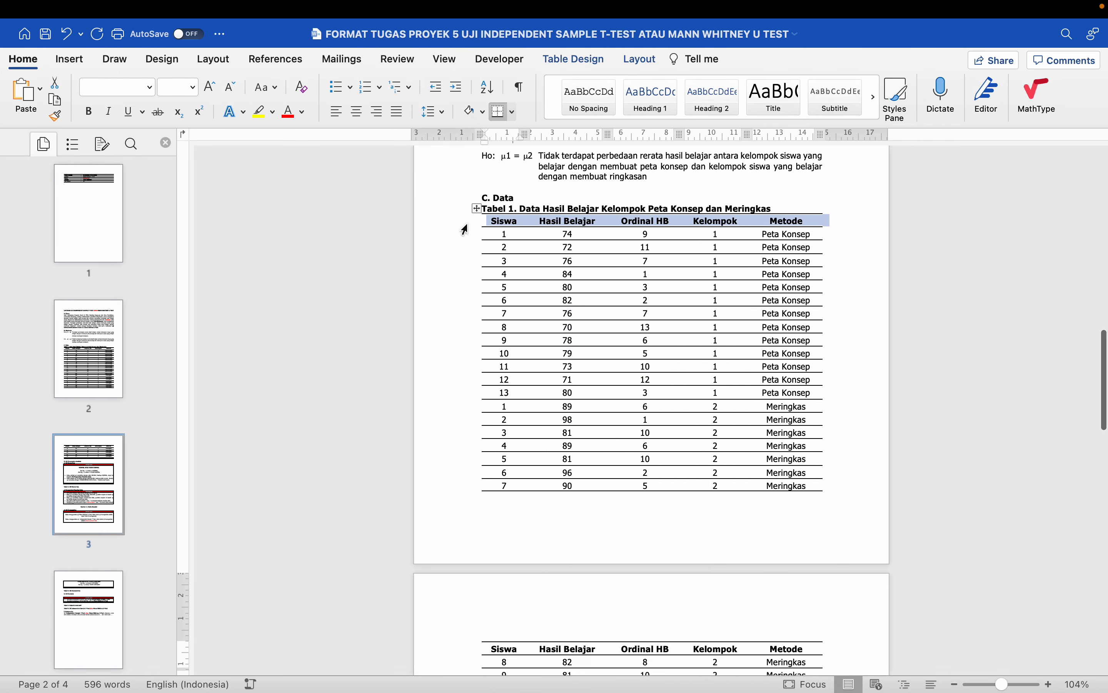
{"action": "left_click", "coordinate": [540, 224]}
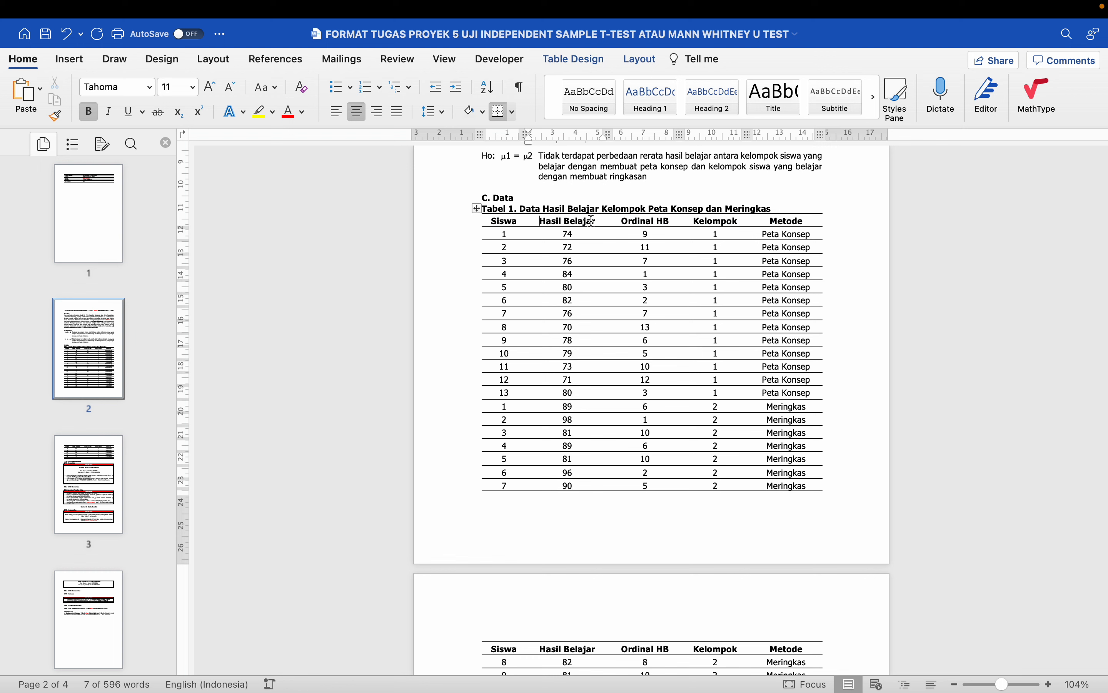
{"action": "left_click", "coordinate": [633, 221]}
{"action": "left_click", "coordinate": [702, 221]}
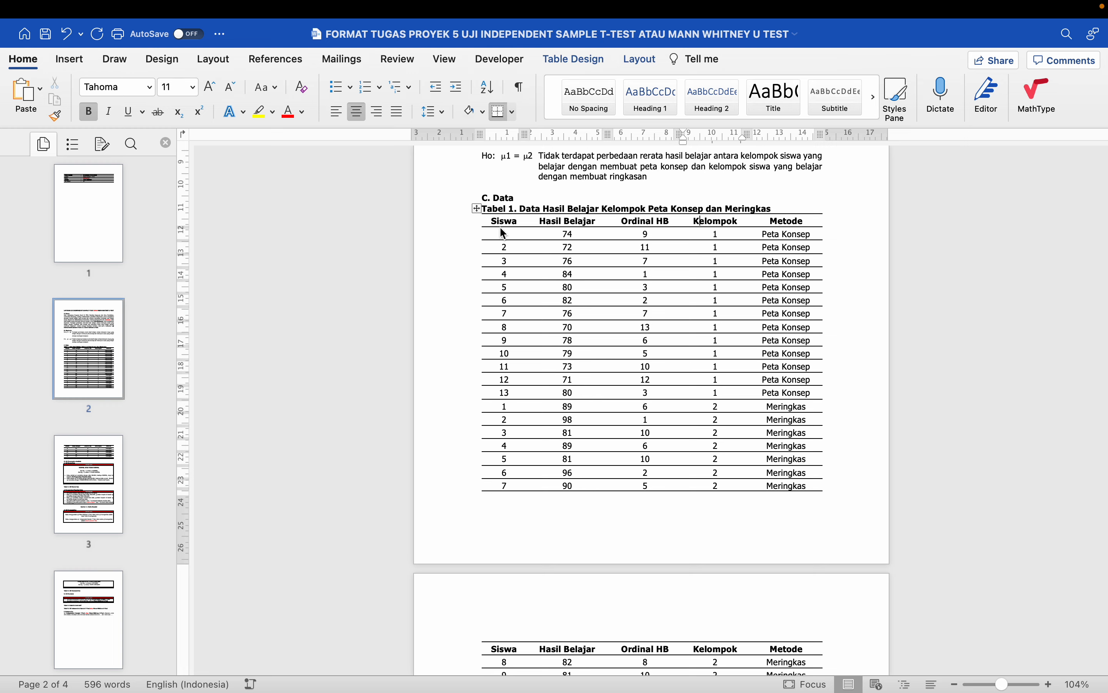
{"action": "key", "text": "ctrl+Left"}
{"action": "left_click", "coordinate": [111, 128]}
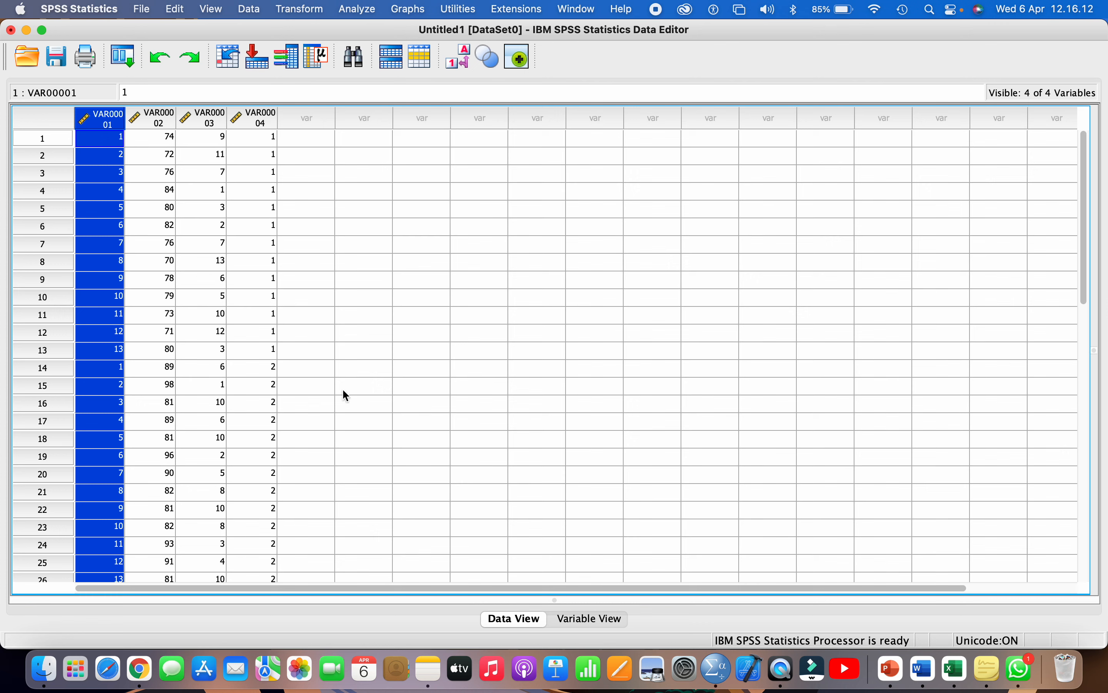
- In Variable View, rename VAR00001 to SISWA and VAR00002 to HASIL_BELAJAR
{"action": "left_click", "coordinate": [572, 621]}
{"action": "left_click", "coordinate": [97, 107]}
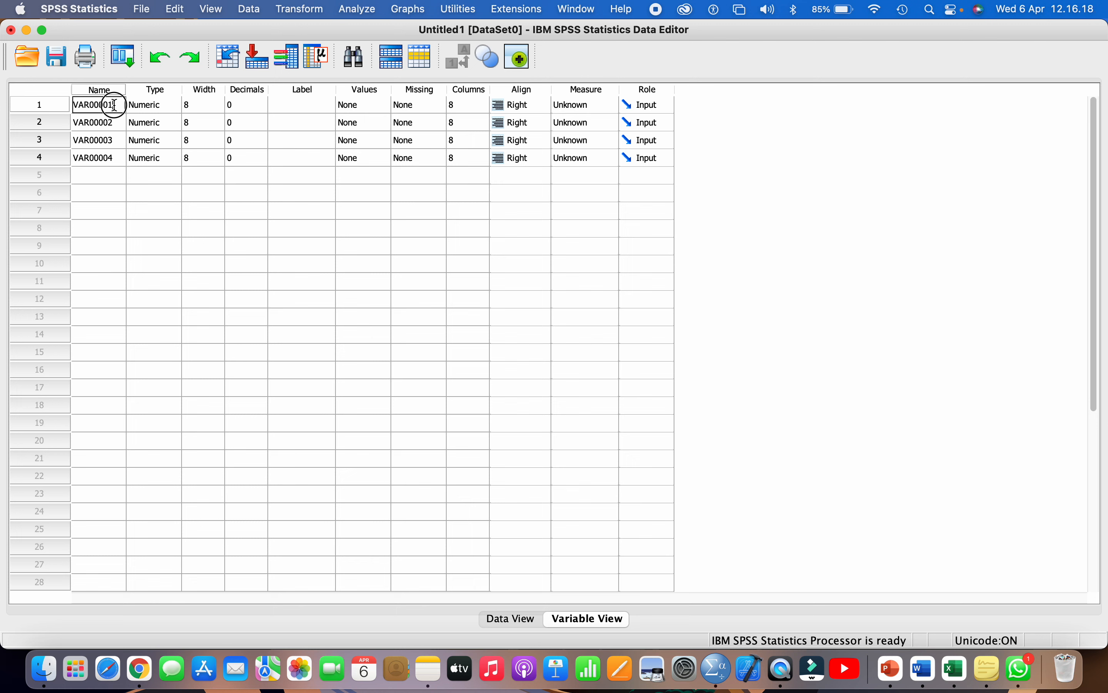
{"action": "double_click", "coordinate": [110, 104]}
{"action": "type", "text": "SISWA"}
{"action": "left_click", "coordinate": [84, 121]}
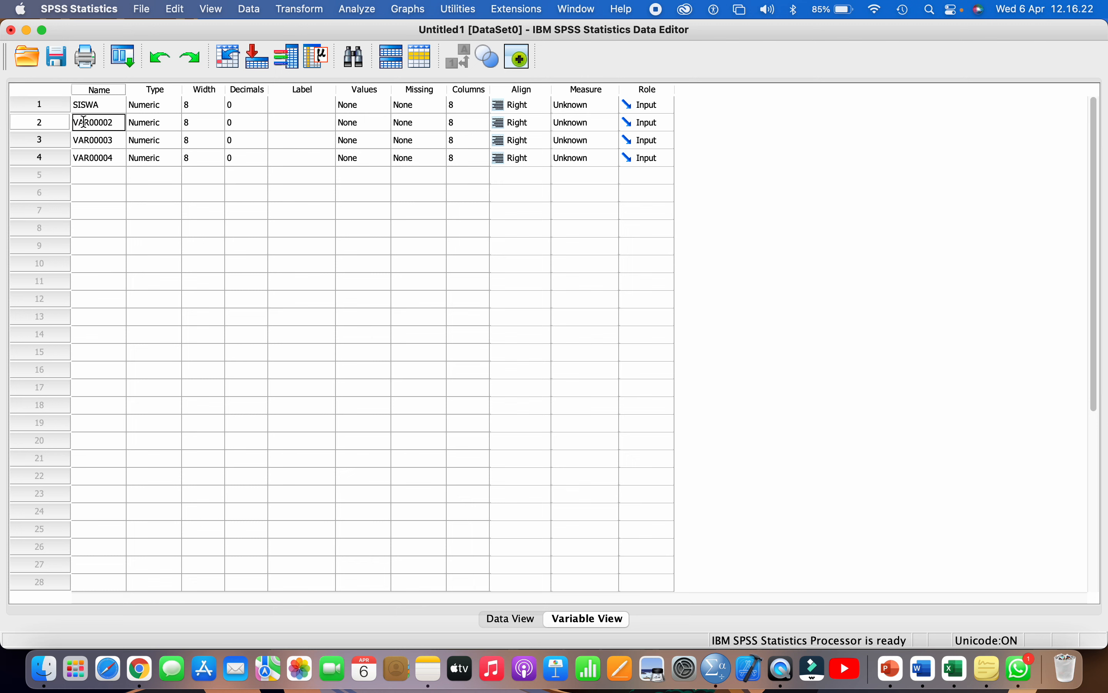
{"action": "double_click", "coordinate": [102, 122]}
{"action": "type", "text": "HASIL_BELAJAR"}
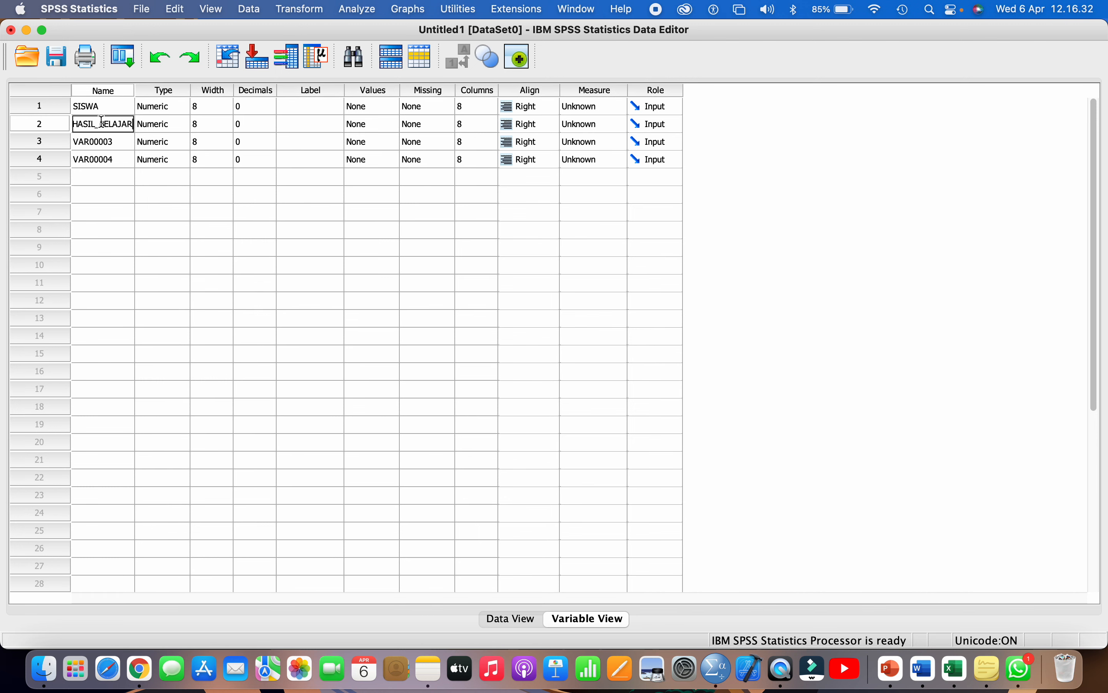
{"action": "key", "text": "Return"}
- Rename VAR00003 to ORDINAL_HB and VAR00004 to KELOMPOK, widening the Name column
{"action": "left_click", "coordinate": [104, 142]}
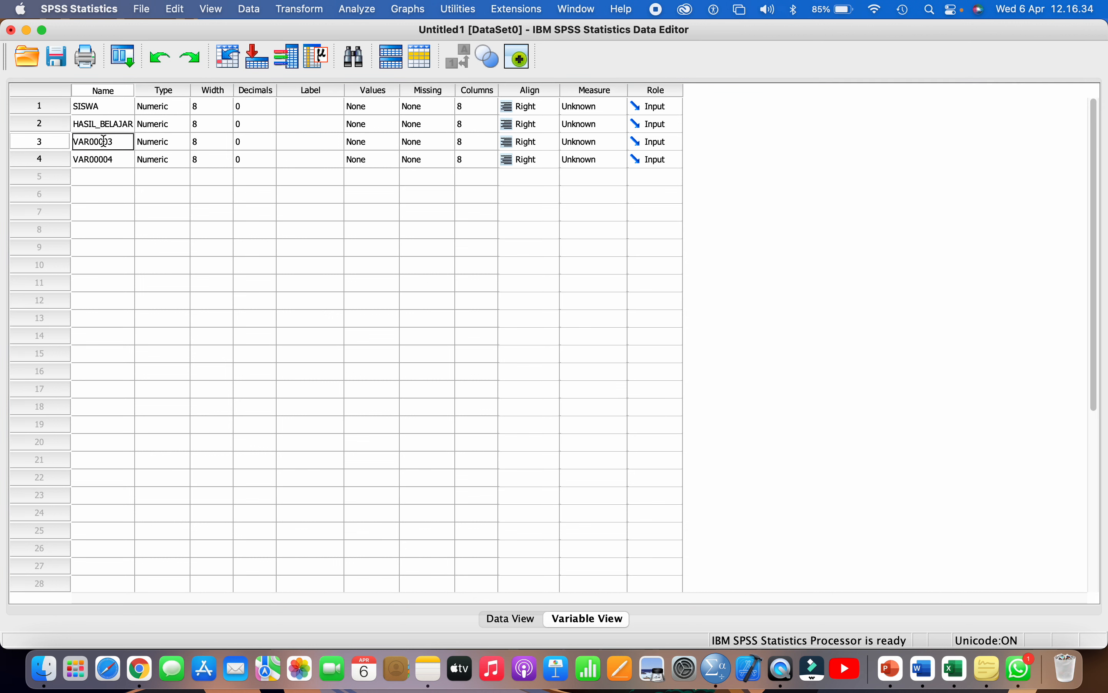
{"action": "double_click", "coordinate": [104, 142]}
{"action": "type", "text": "R"}
{"action": "type", "text": "RDIN"}
{"action": "type", "text": "AL_HB"}
{"action": "key", "text": "Return"}
{"action": "left_click_drag", "start_coordinate": [137, 91], "coordinate": [143, 92]}
{"action": "double_click", "coordinate": [109, 160]}
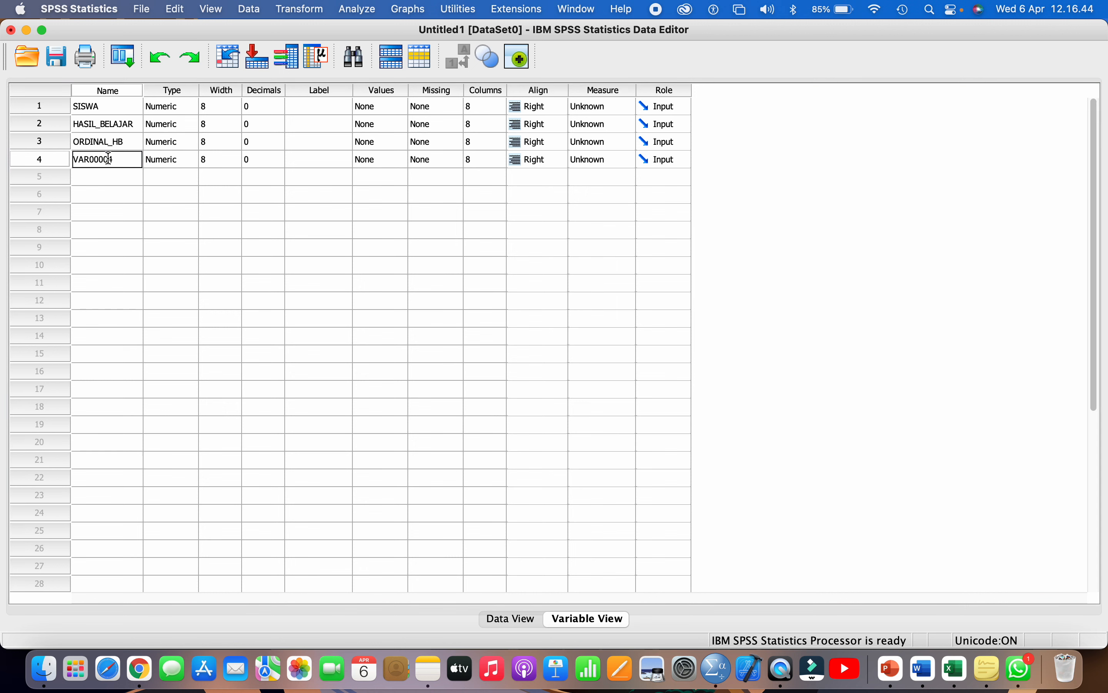
{"action": "double_click", "coordinate": [108, 159]}
{"action": "type", "text": "KELOMPOK"}
{"action": "key", "text": "Return"}
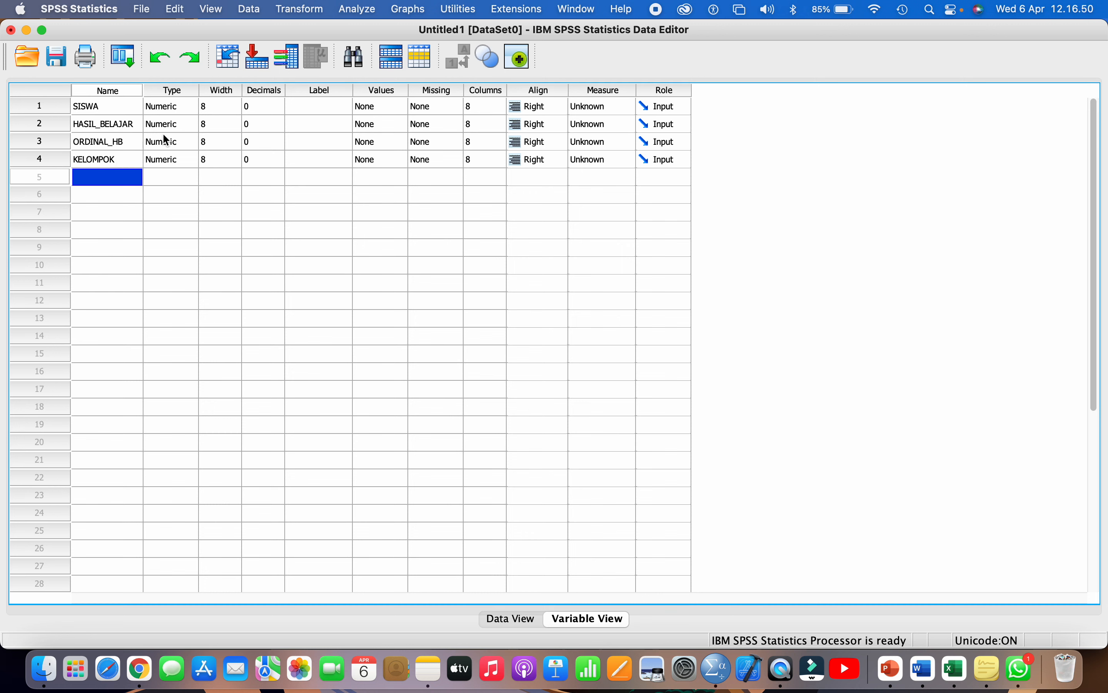
- Check that all four variables keep 0 decimal places
{"action": "left_click", "coordinate": [255, 90]}
{"action": "left_click", "coordinate": [256, 108]}
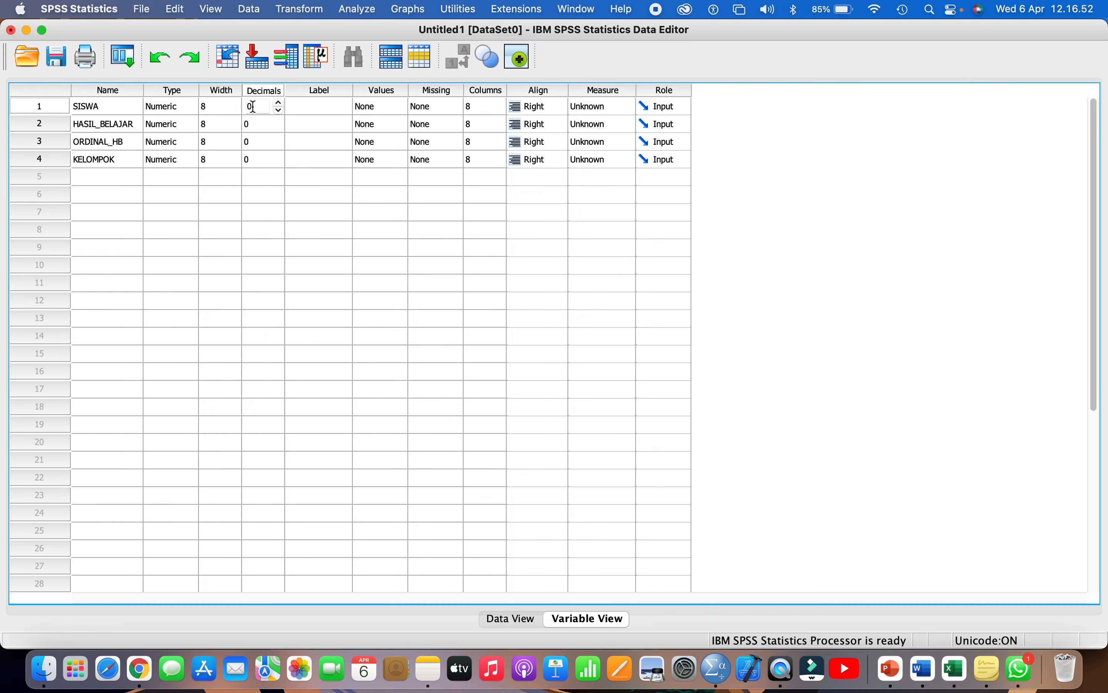
{"action": "left_click", "coordinate": [260, 159]}
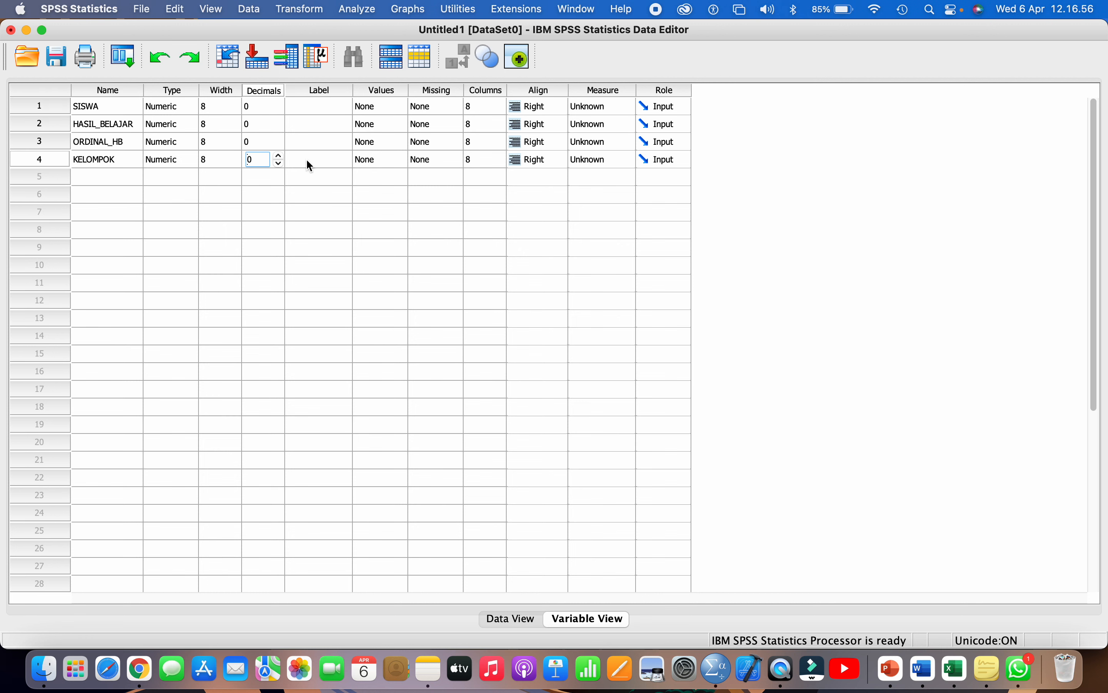
{"action": "left_click", "coordinate": [54, 158]}
{"action": "left_click", "coordinate": [390, 90]}
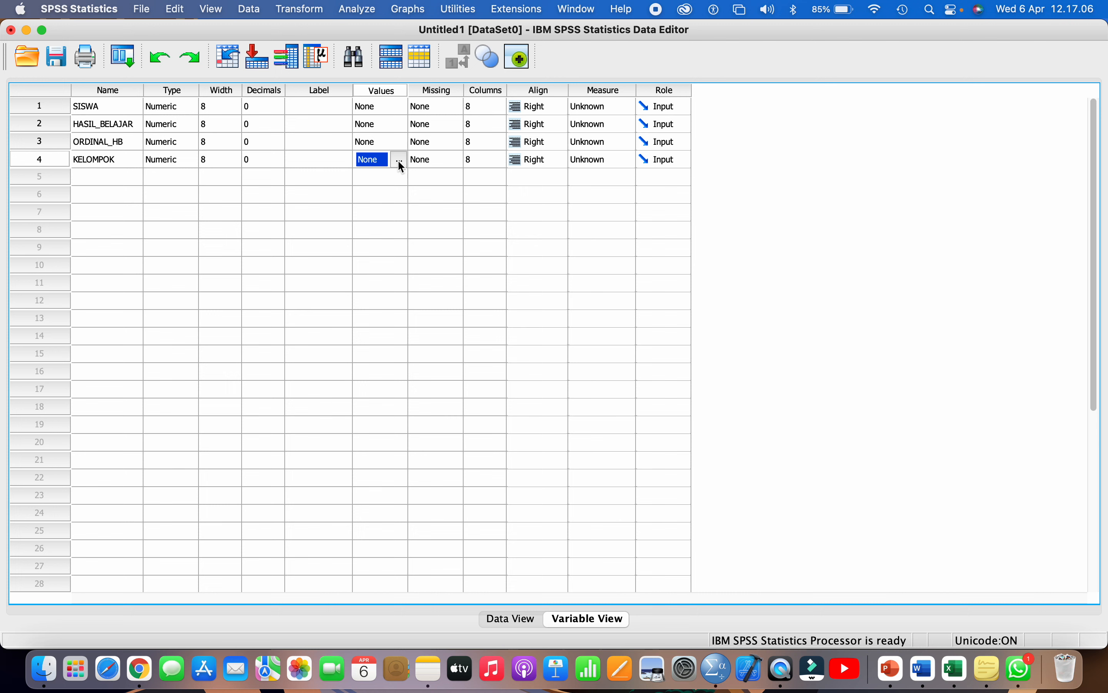
- Add KELOMPOK value label 1 = 'Peta Konsep', checking the group names in Excel
{"action": "left_click", "coordinate": [398, 159]}
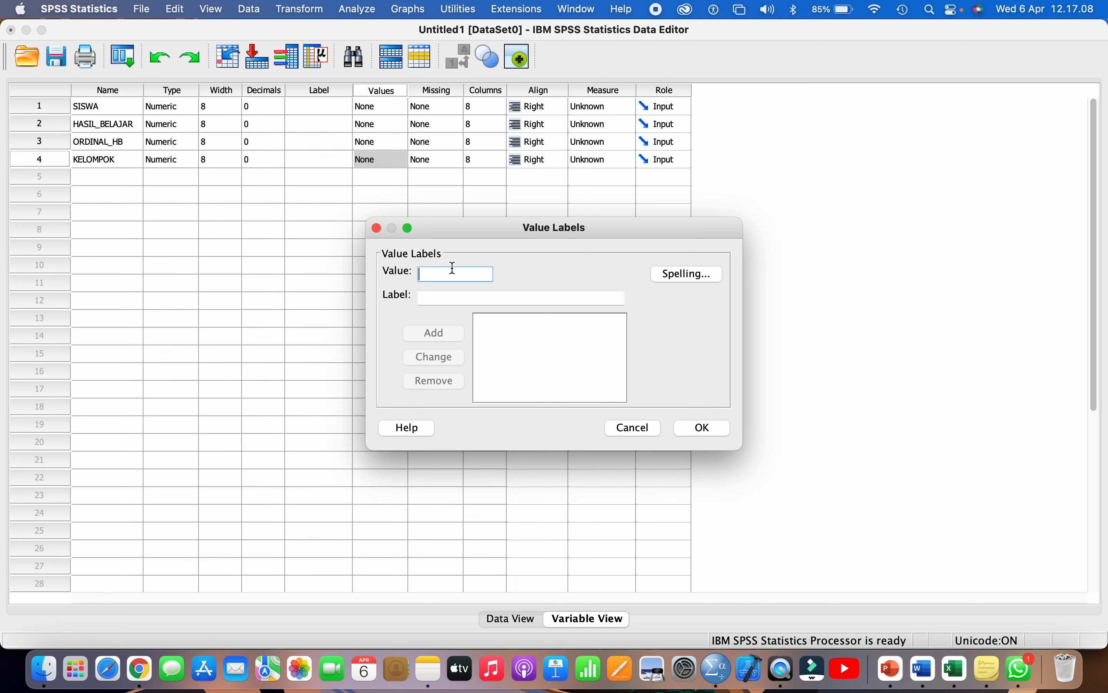
{"action": "type", "text": "1"}
{"action": "left_click", "coordinate": [438, 293]}
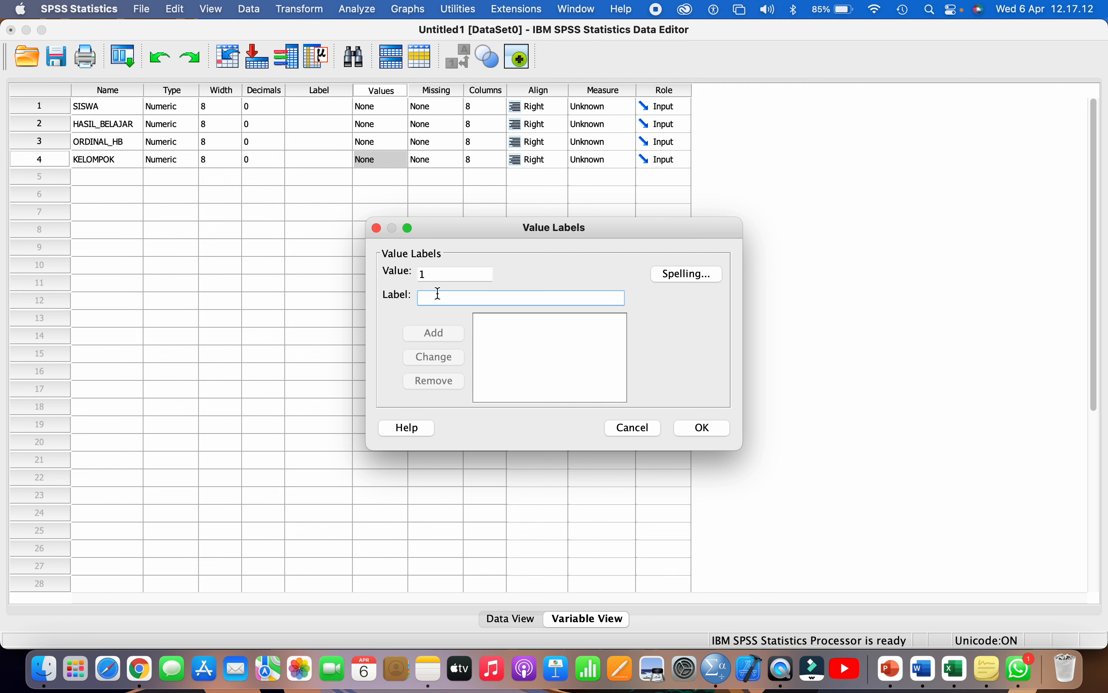
{"action": "left_click", "coordinate": [952, 675]}
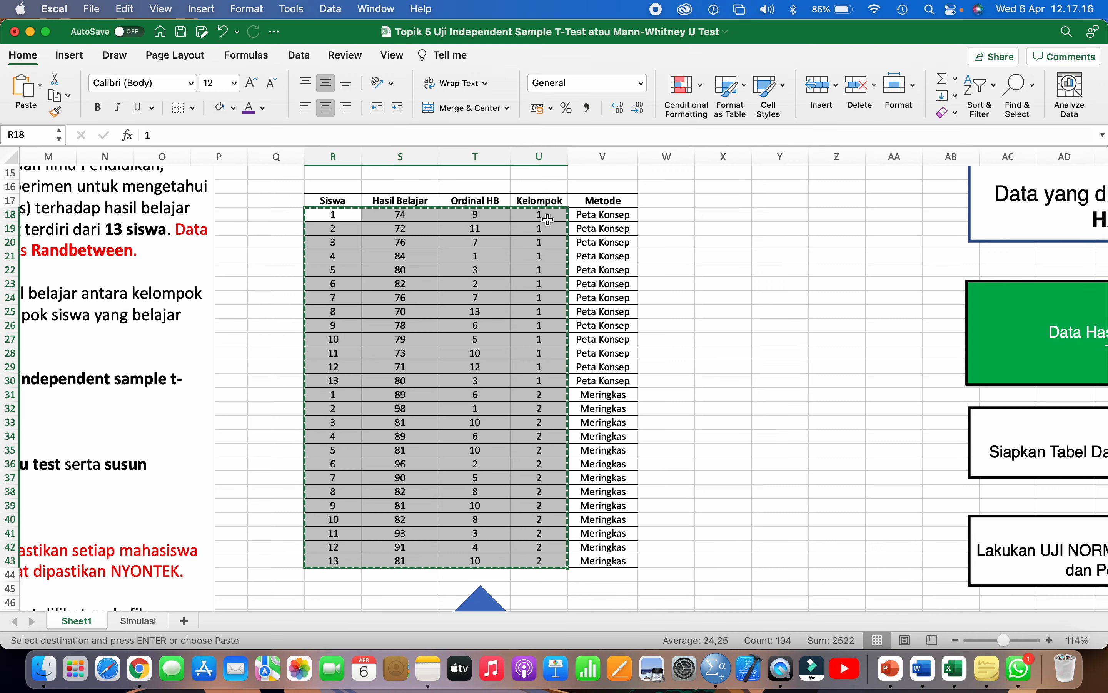
{"action": "key", "text": "super+Tab"}
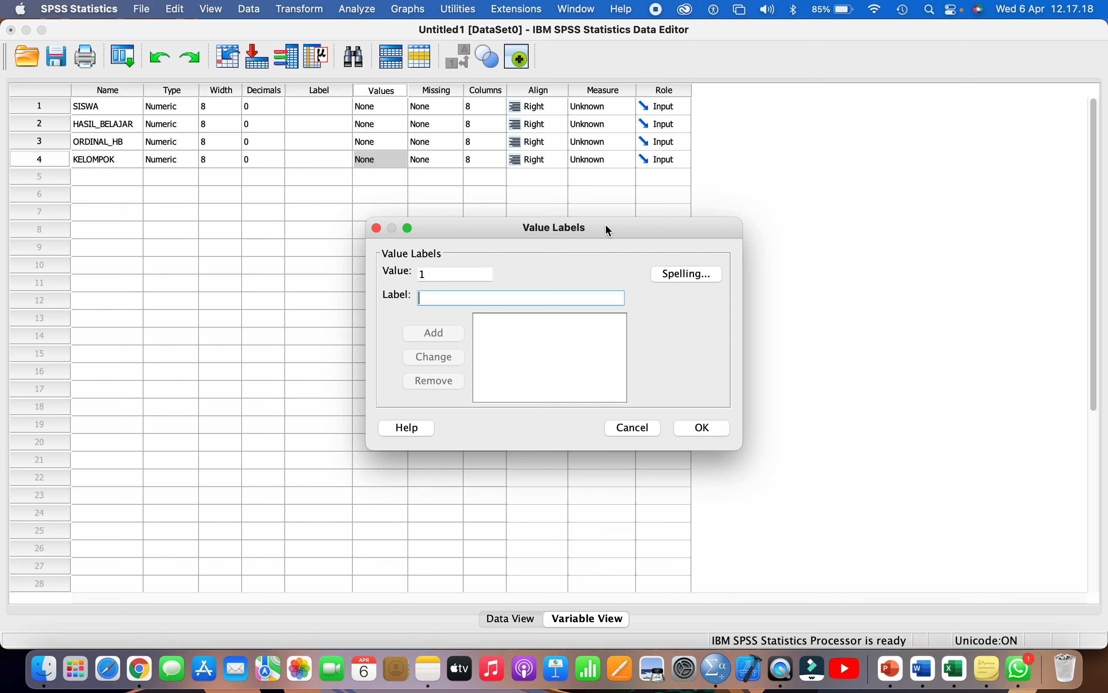
{"action": "type", "text": "PETA"}
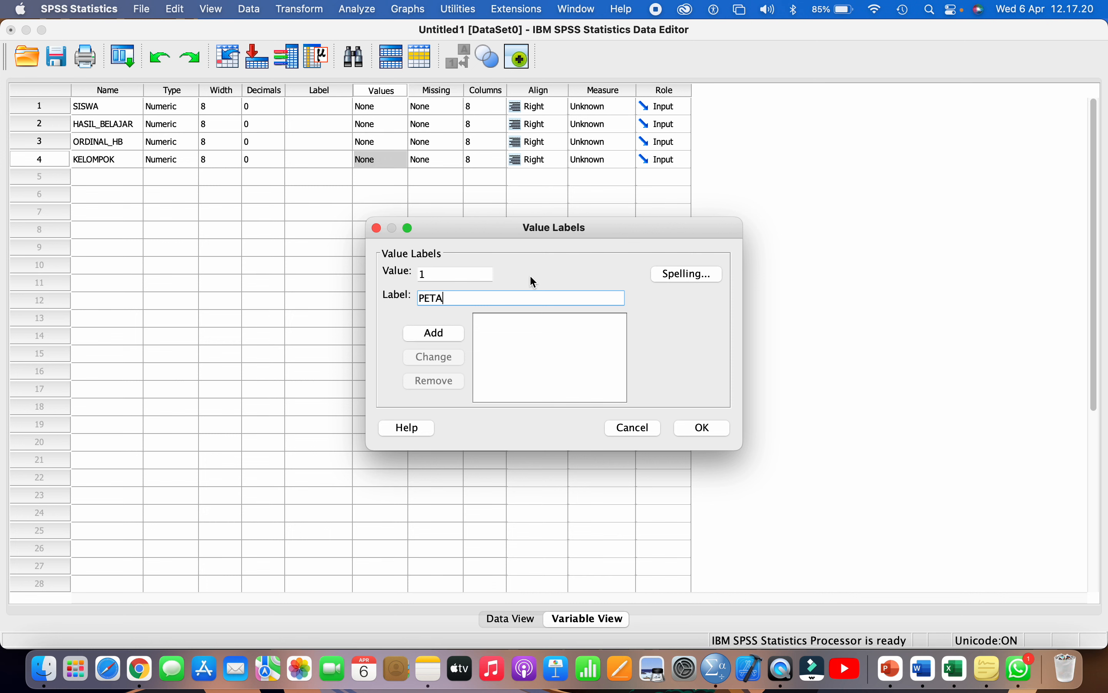
{"action": "key", "text": "BackSpace"}
{"action": "key", "text": "BackSpace"}
{"action": "key", "text": "BackSpace"}
{"action": "type", "text": "eta Konsep"}
{"action": "left_click", "coordinate": [450, 337]}
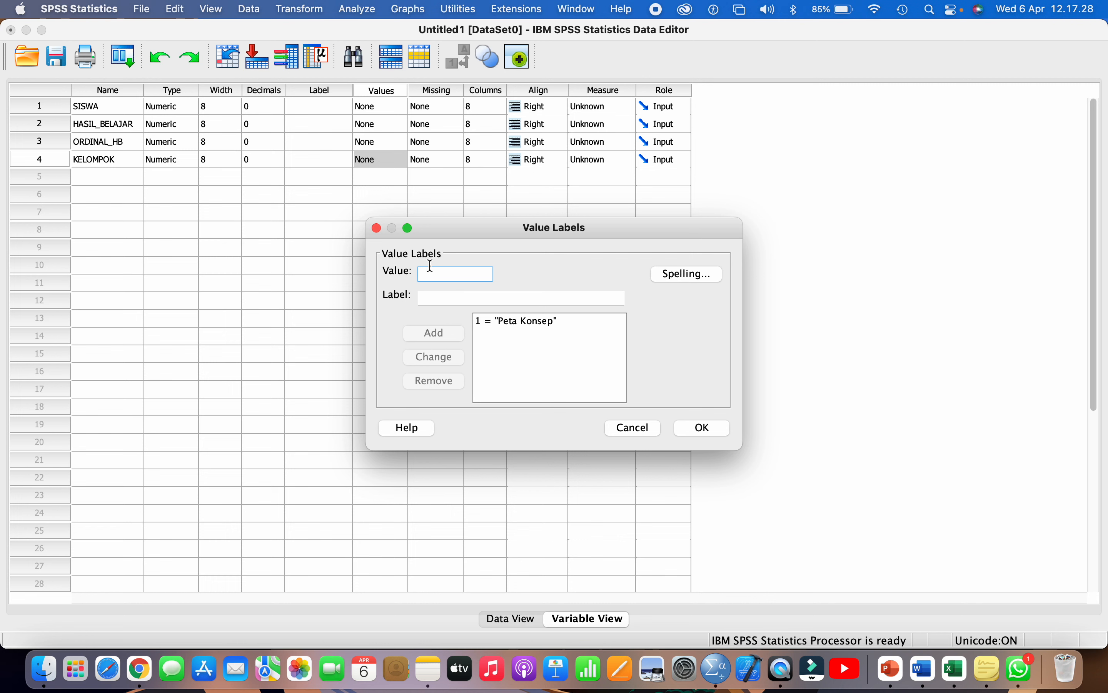
- Add value label 2 = 'Meringkas', confirm the labels, and widen the Values column
{"action": "type", "text": "2"}
{"action": "left_click", "coordinate": [429, 302]}
{"action": "type", "text": "M"}
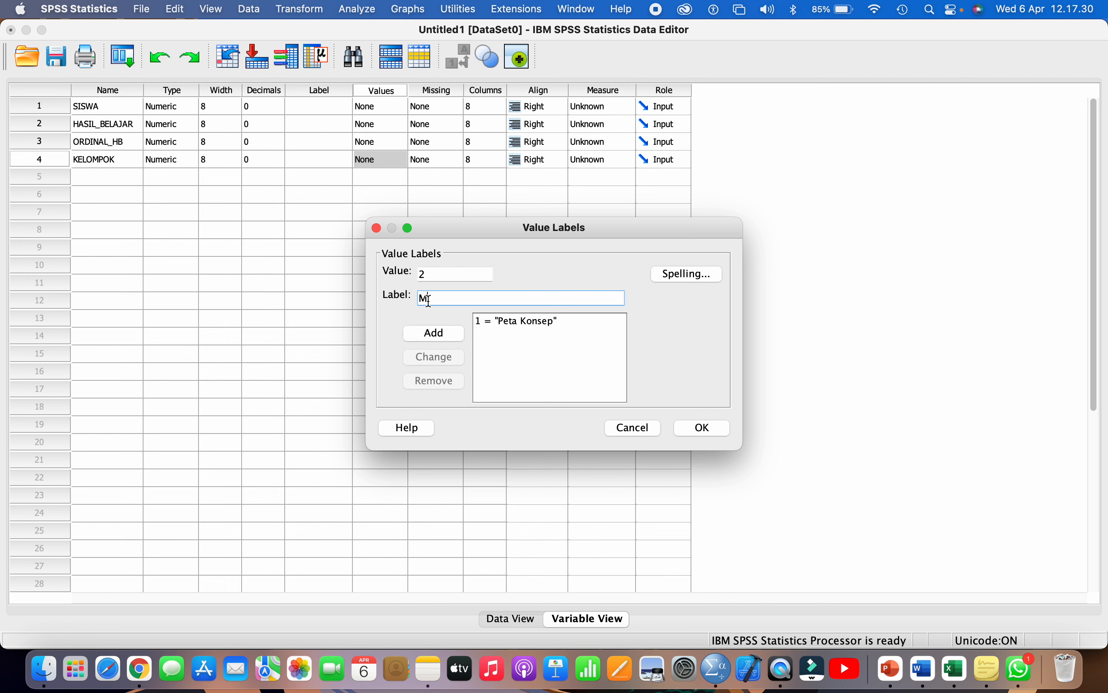
{"action": "type", "text": "eringkas"}
{"action": "left_click", "coordinate": [436, 334]}
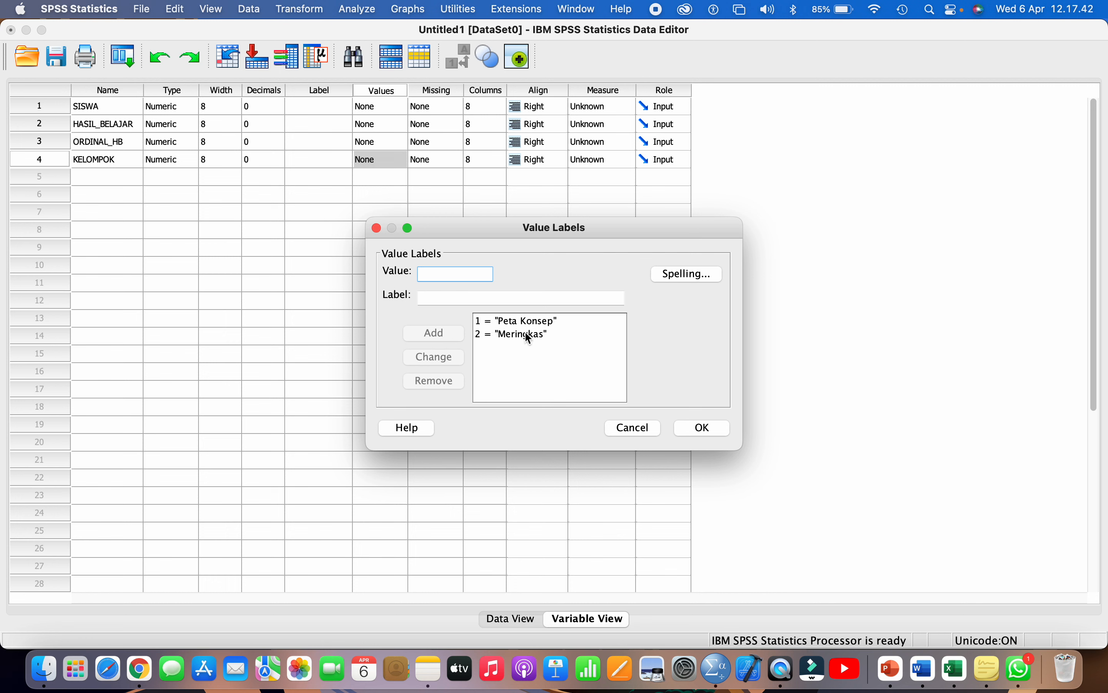
{"action": "left_click", "coordinate": [704, 427]}
{"action": "left_click_drag", "start_coordinate": [407, 90], "coordinate": [493, 90]}
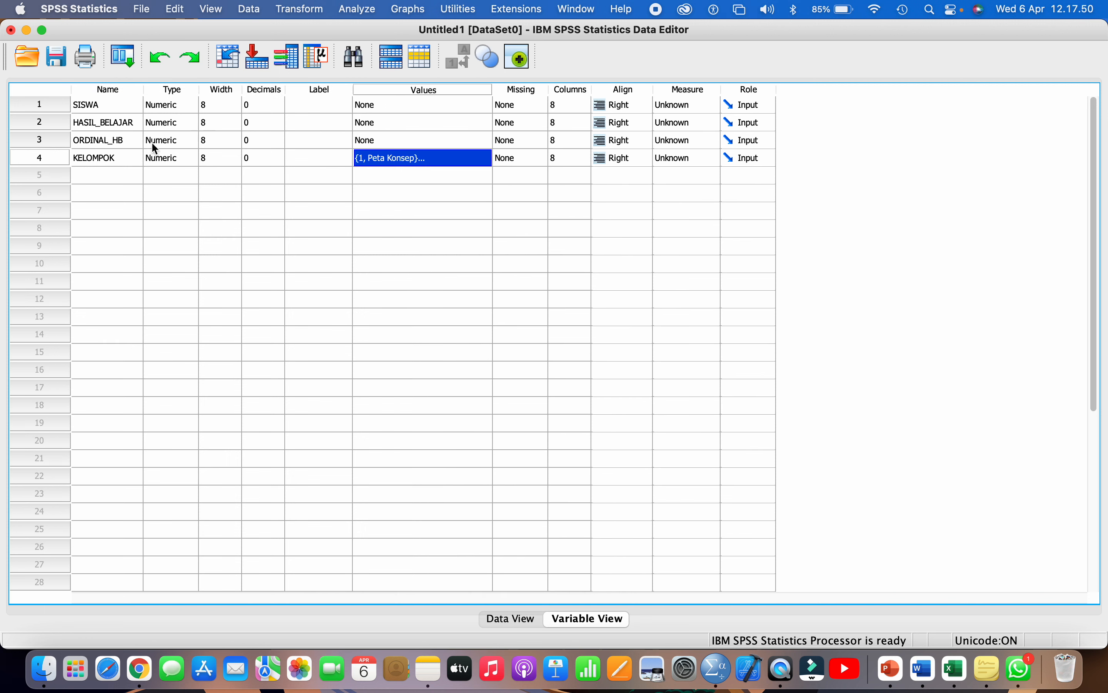
{"action": "left_click", "coordinate": [118, 157]}
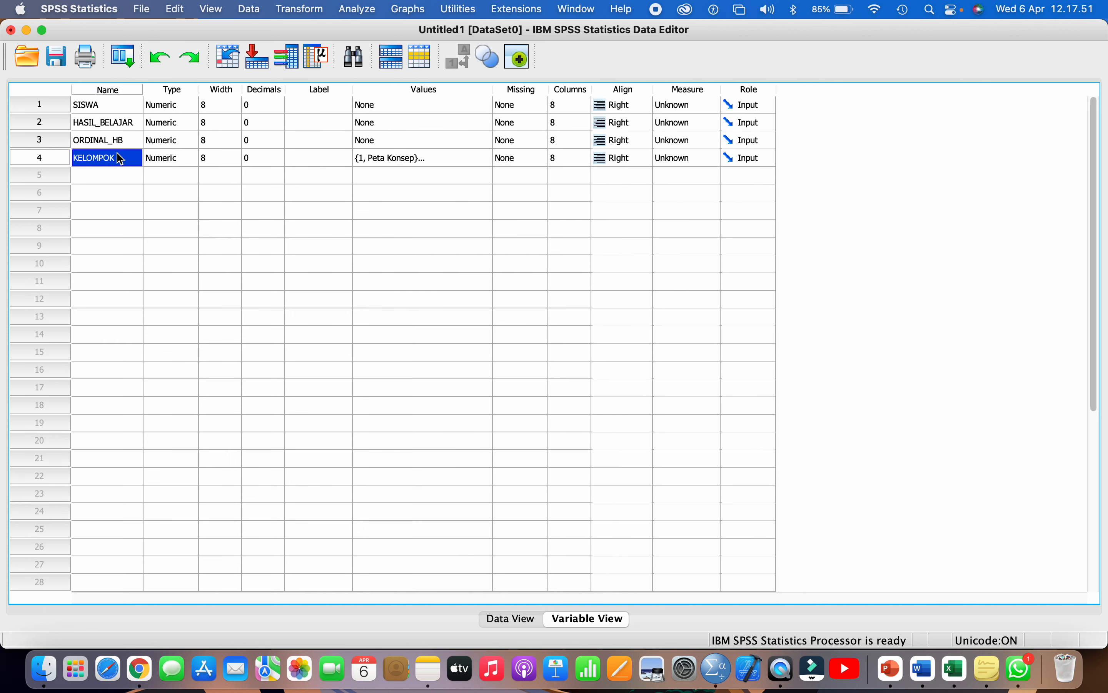
- Review the data values and KELOMPOK's value labels without changing them
{"action": "left_click", "coordinate": [504, 620]}
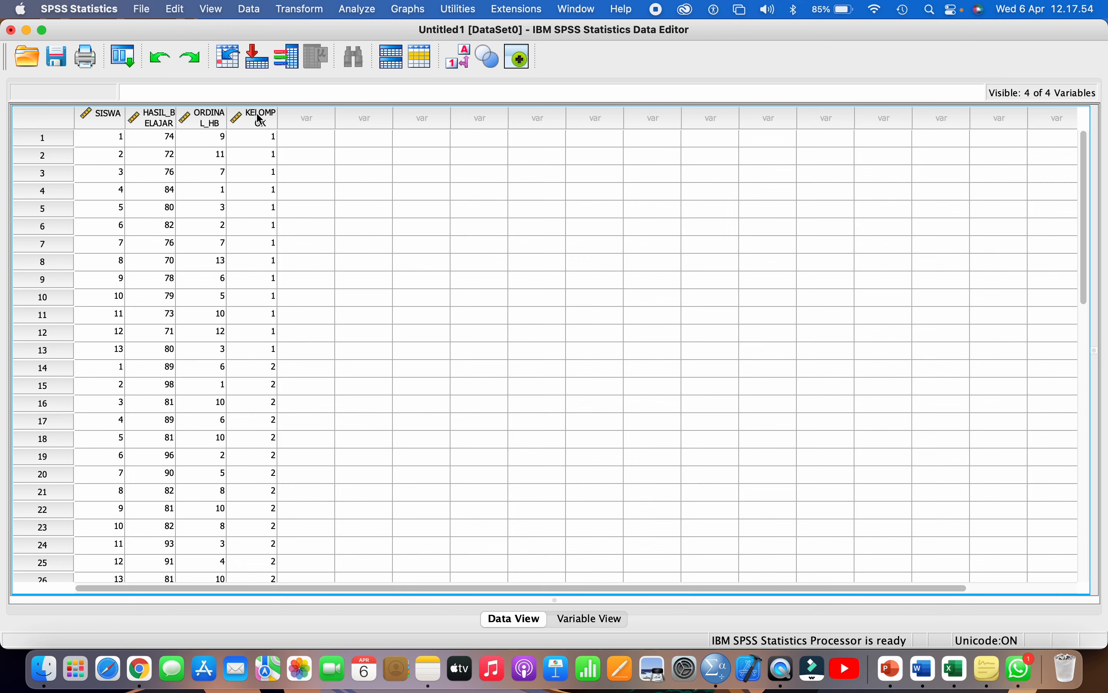
{"action": "left_click", "coordinate": [265, 493]}
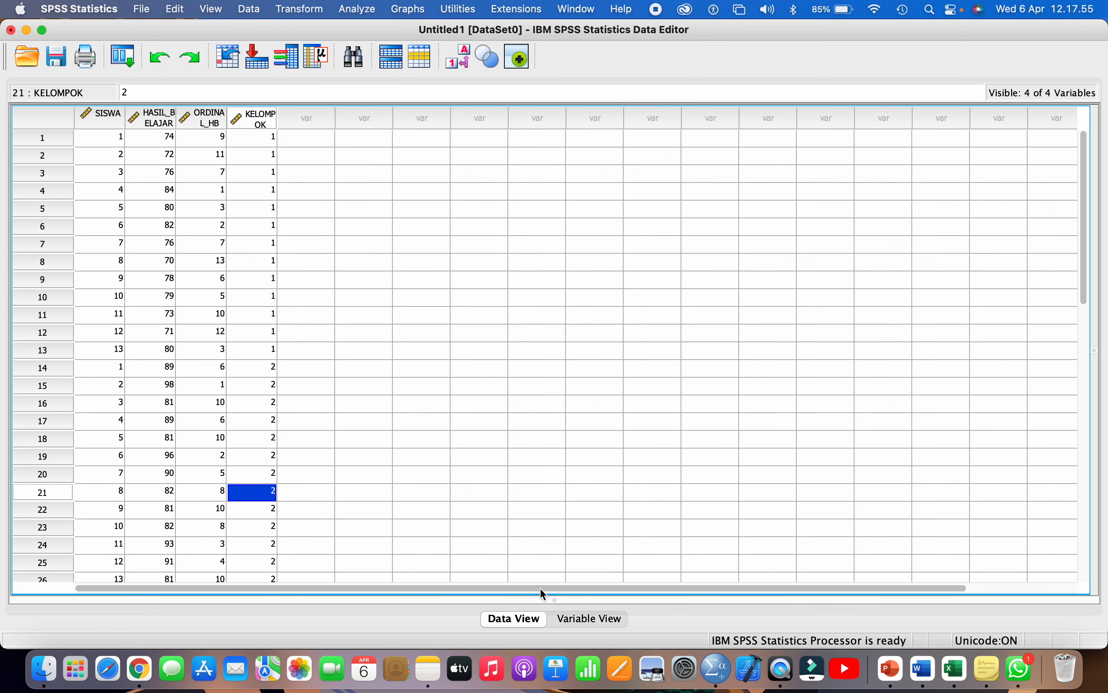
{"action": "left_click", "coordinate": [579, 620]}
{"action": "left_click", "coordinate": [388, 159]}
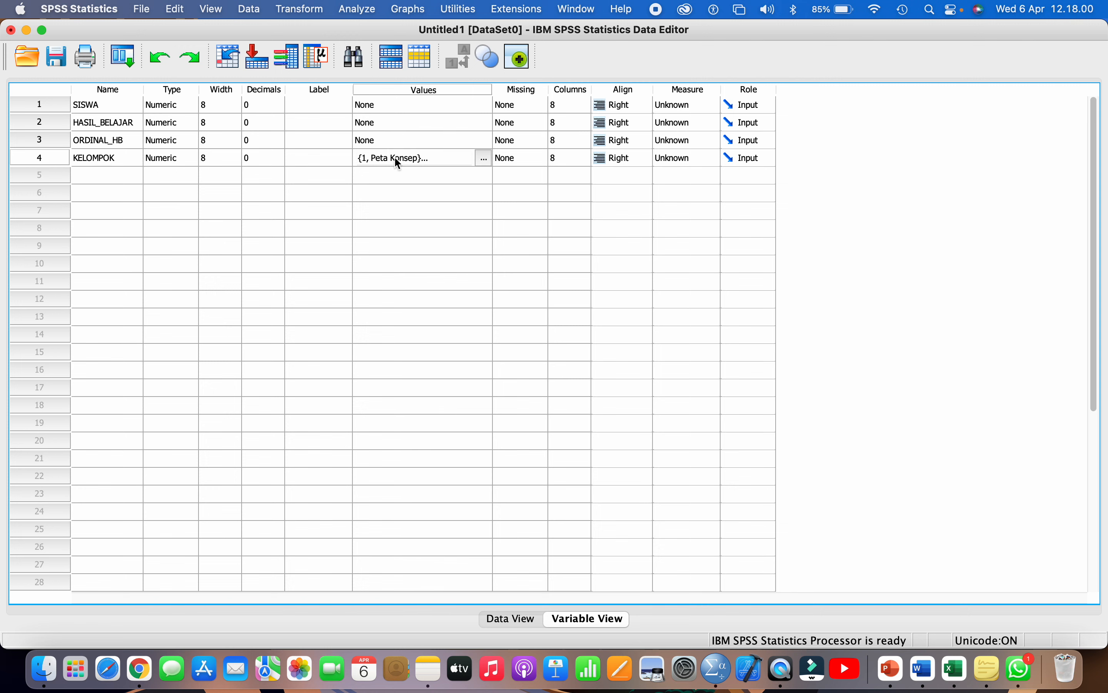
{"action": "left_click", "coordinate": [485, 158]}
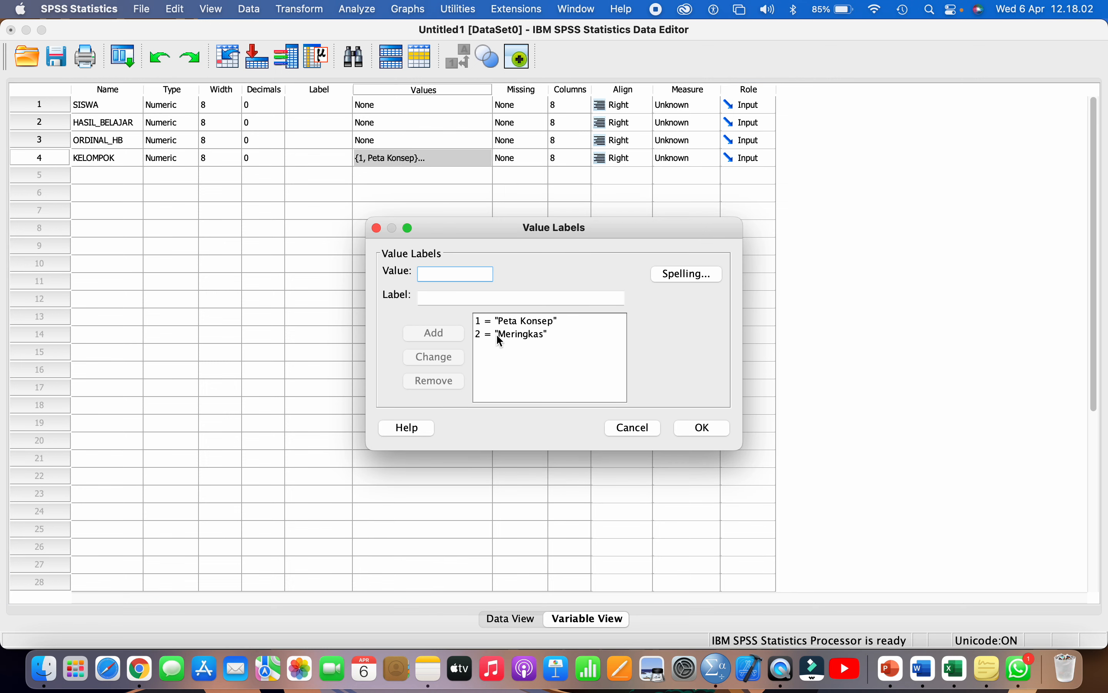
{"action": "left_click", "coordinate": [691, 428]}
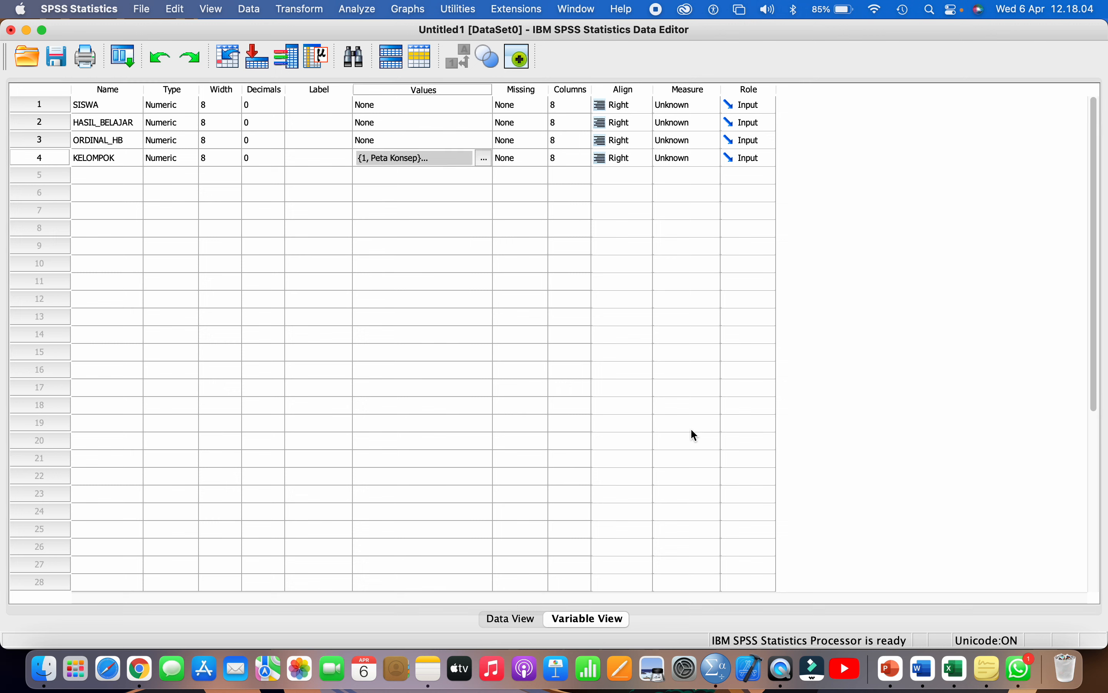
- Set the measurement level of SISWA and HASIL_BELAJAR to Scale
{"action": "left_click", "coordinate": [51, 108]}
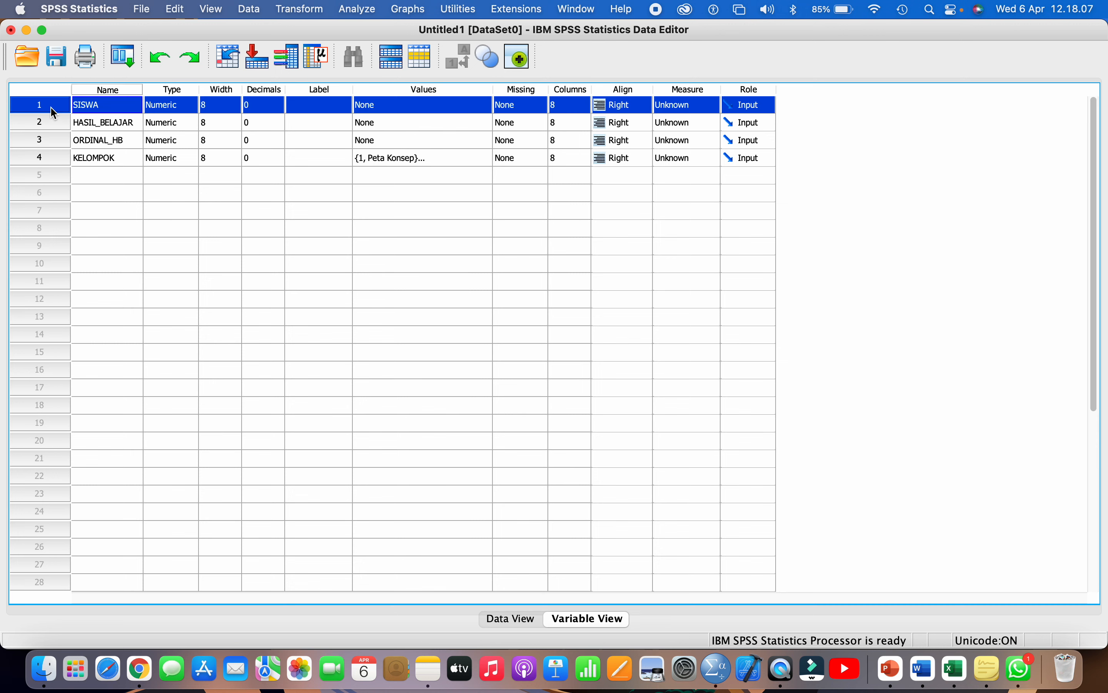
{"action": "left_click", "coordinate": [678, 112]}
{"action": "left_click", "coordinate": [674, 106]}
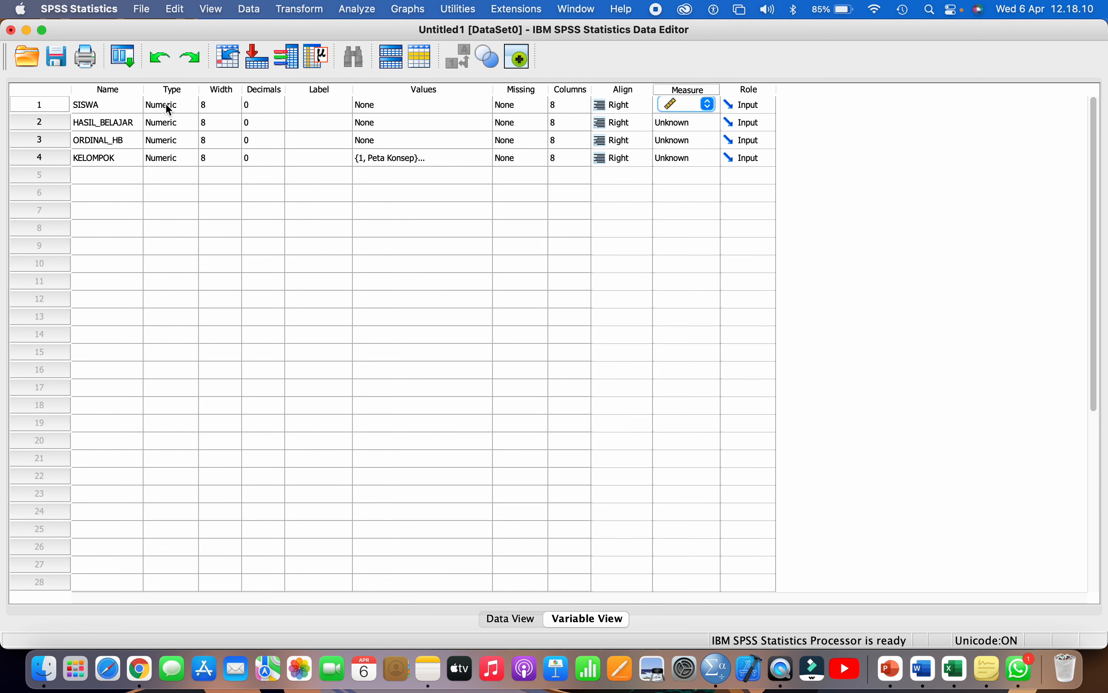
{"action": "left_click", "coordinate": [51, 127]}
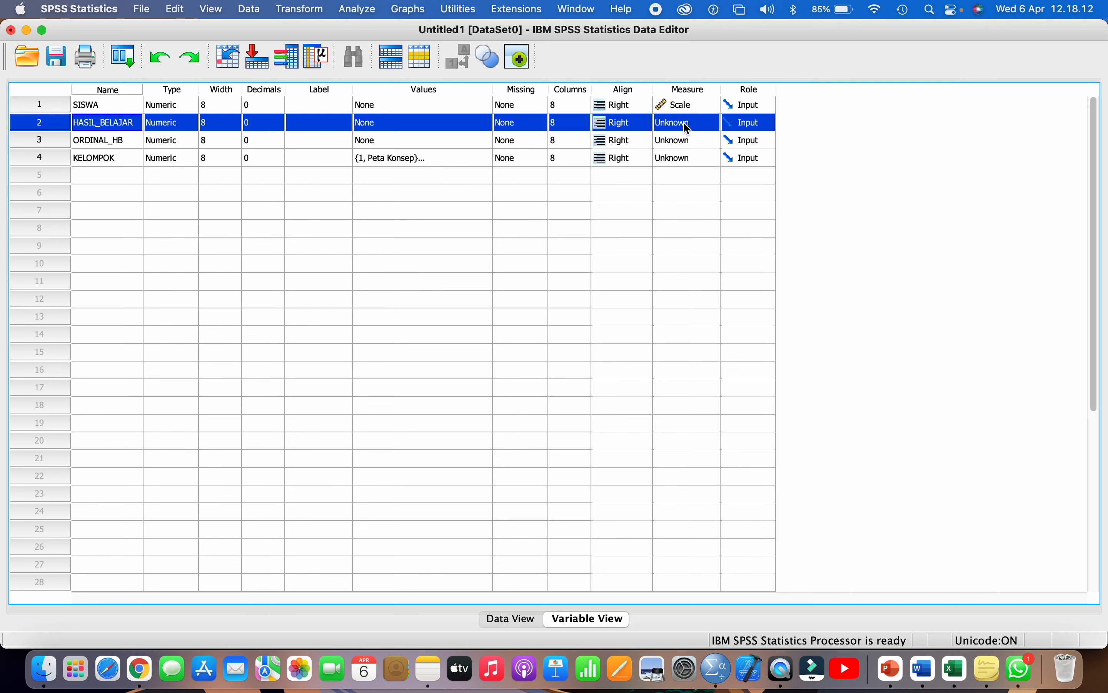
{"action": "left_click", "coordinate": [685, 127]}
{"action": "left_click", "coordinate": [677, 123]}
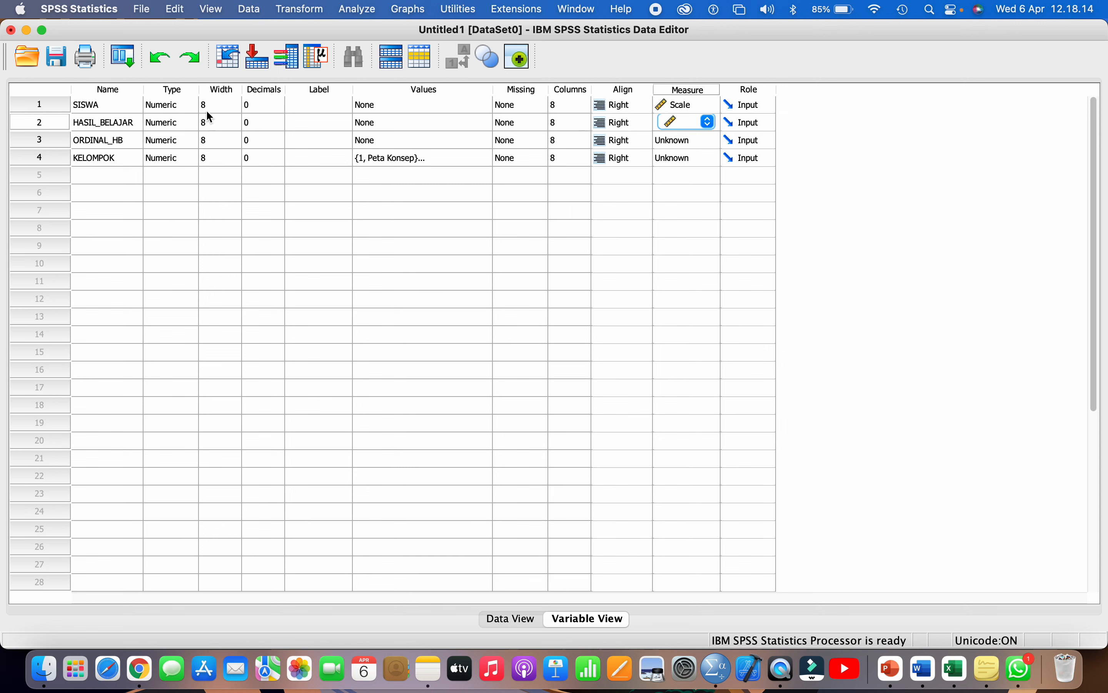
- Set ORDINAL_HB to Scale and KELOMPOK to Nominal, then widen the Measure column
{"action": "left_click", "coordinate": [48, 146]}
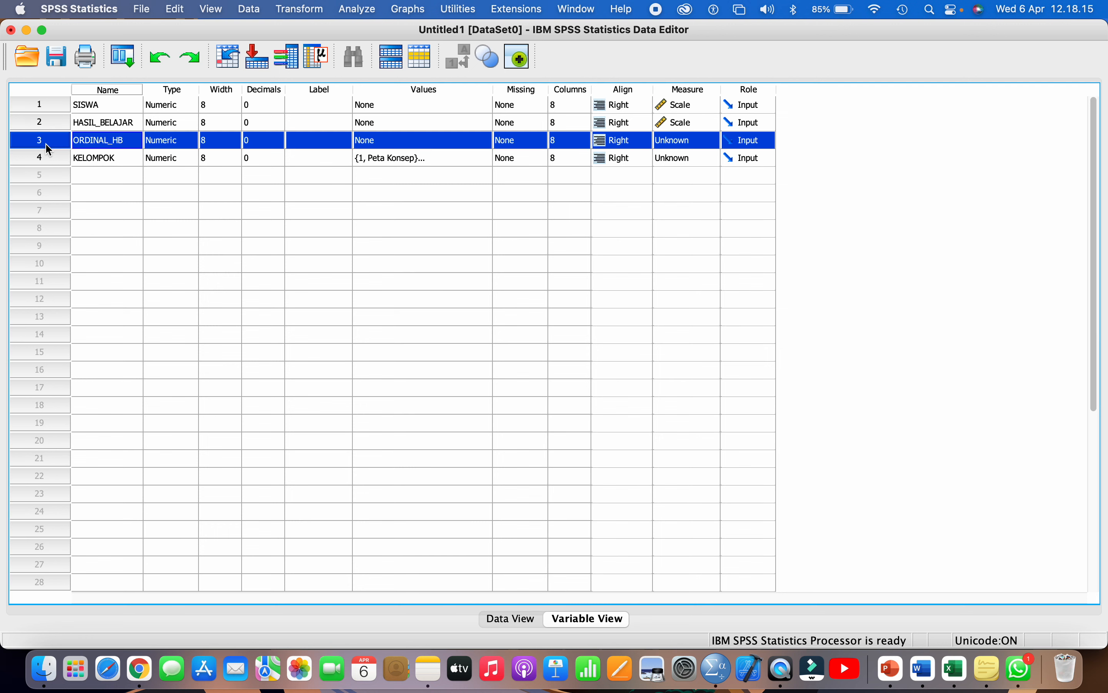
{"action": "left_click", "coordinate": [682, 141]}
{"action": "left_click", "coordinate": [672, 146]}
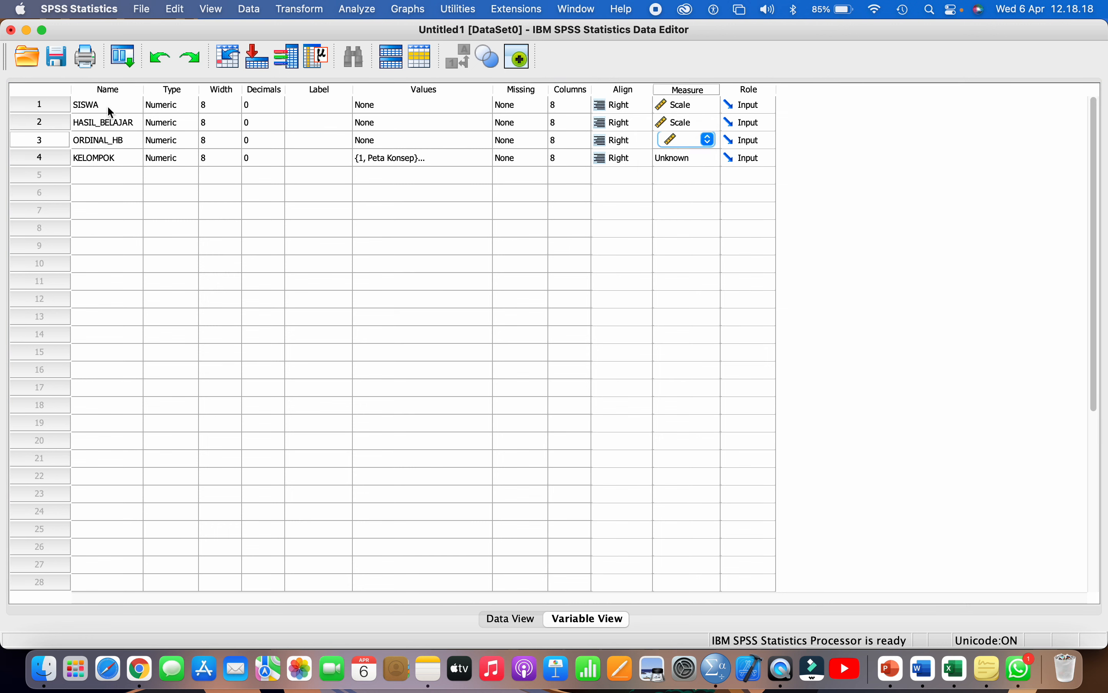
{"action": "left_click", "coordinate": [53, 160]}
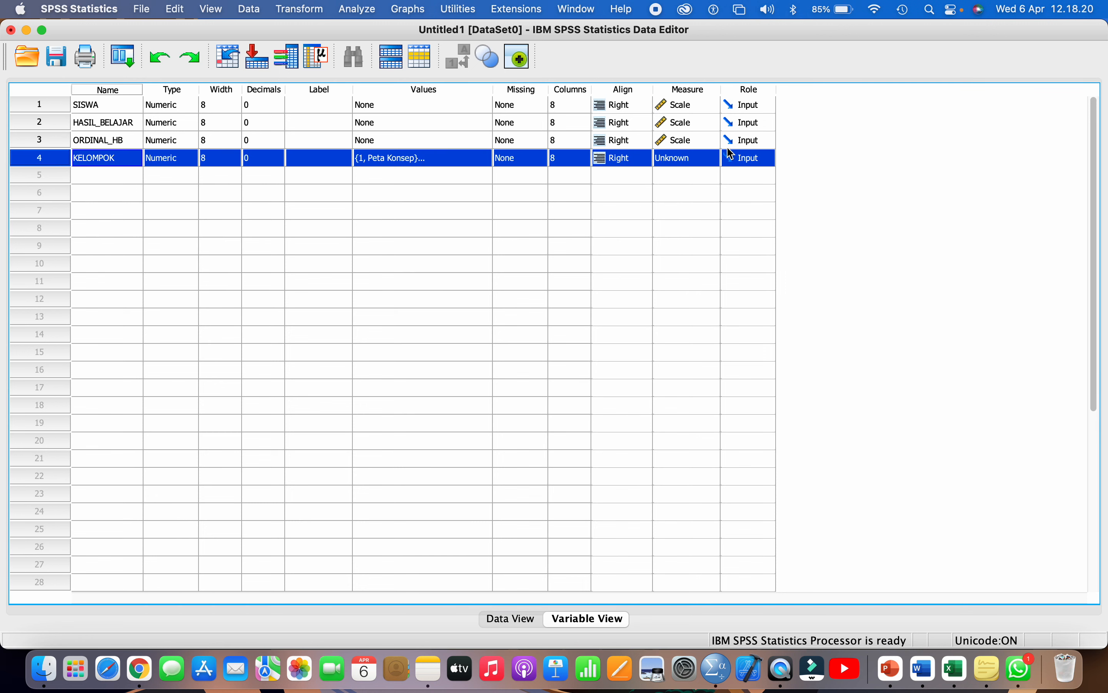
{"action": "left_click", "coordinate": [700, 160]}
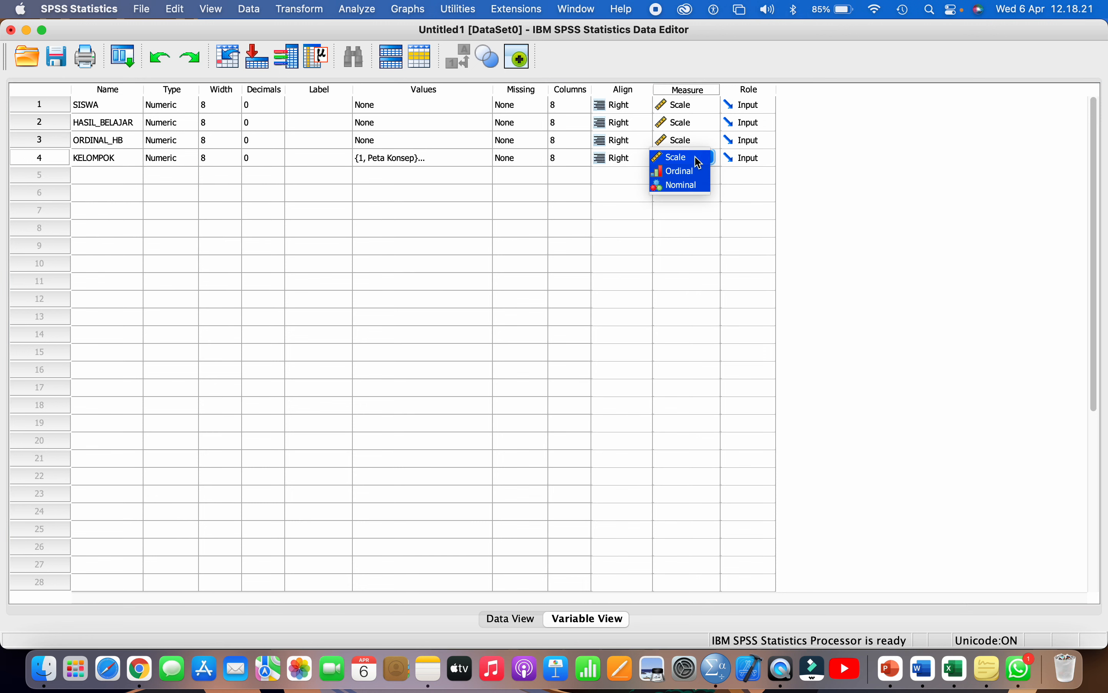
{"action": "left_click", "coordinate": [687, 187]}
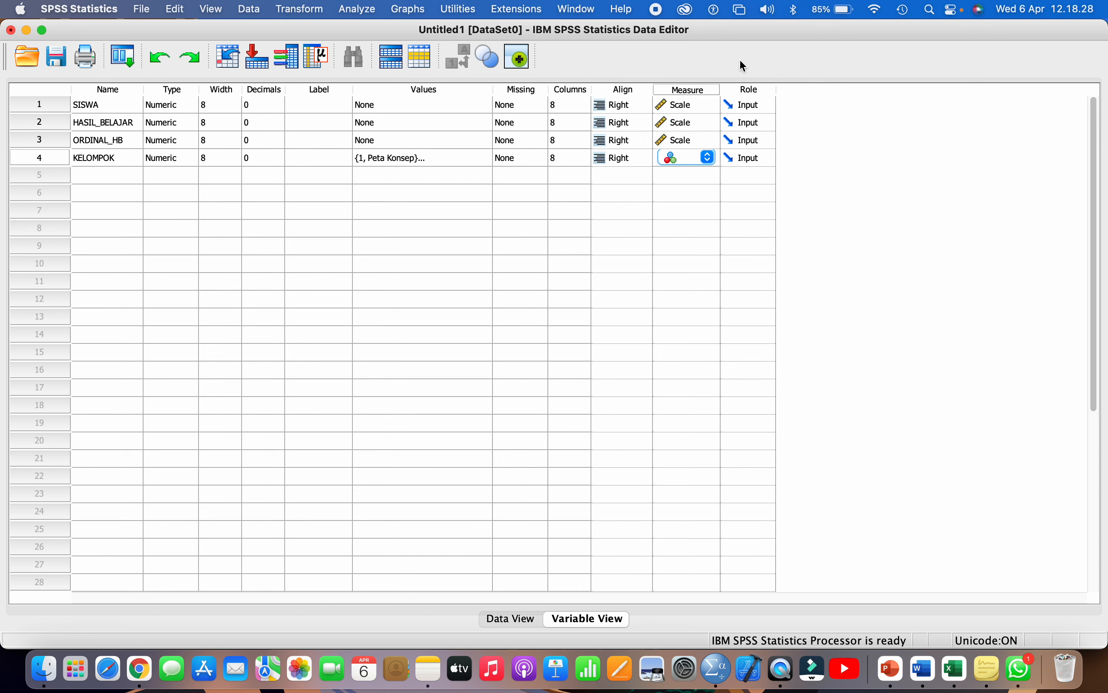
{"action": "left_click_drag", "start_coordinate": [720, 89], "coordinate": [754, 89]}
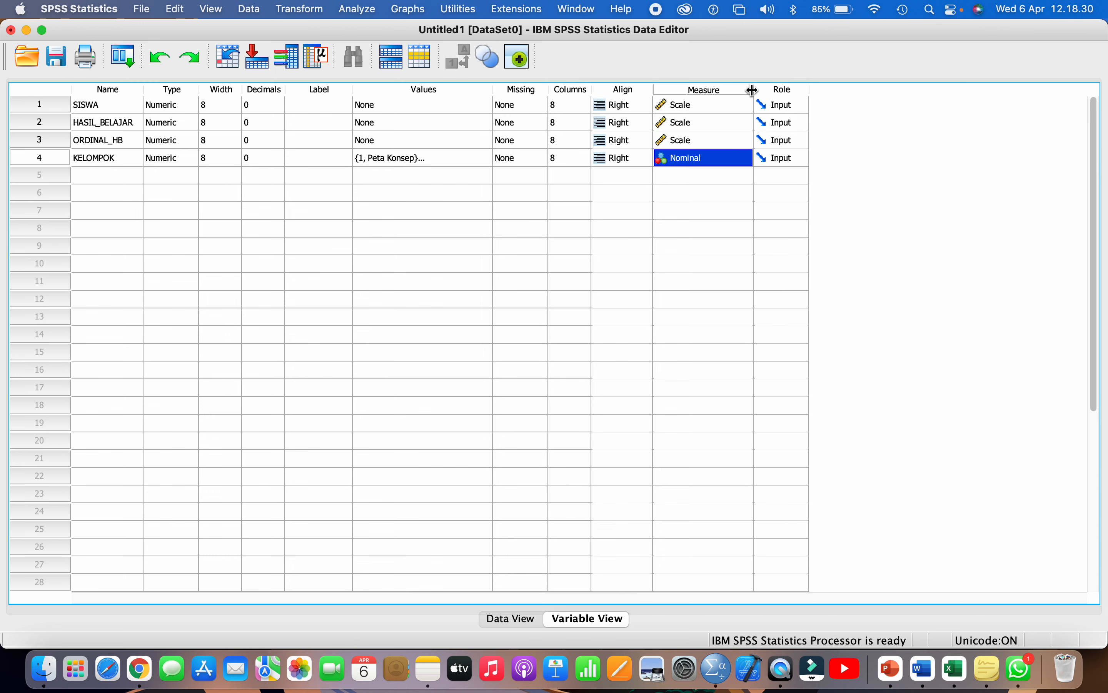
- Save the dataset as 'Data Tugas Proyek 5' in Documents > STATISTIKA PENDIDIKAN MODUL 1 > Topik 5
{"action": "left_click", "coordinate": [60, 58]}
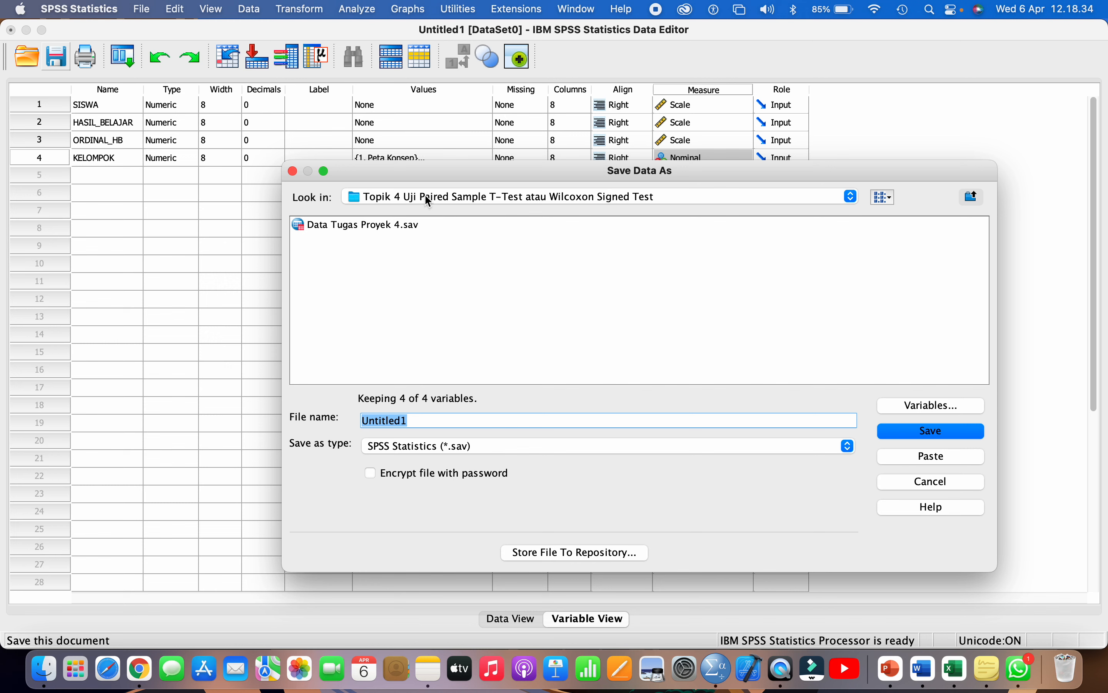
{"action": "left_click", "coordinate": [425, 197]}
{"action": "left_click", "coordinate": [412, 168]}
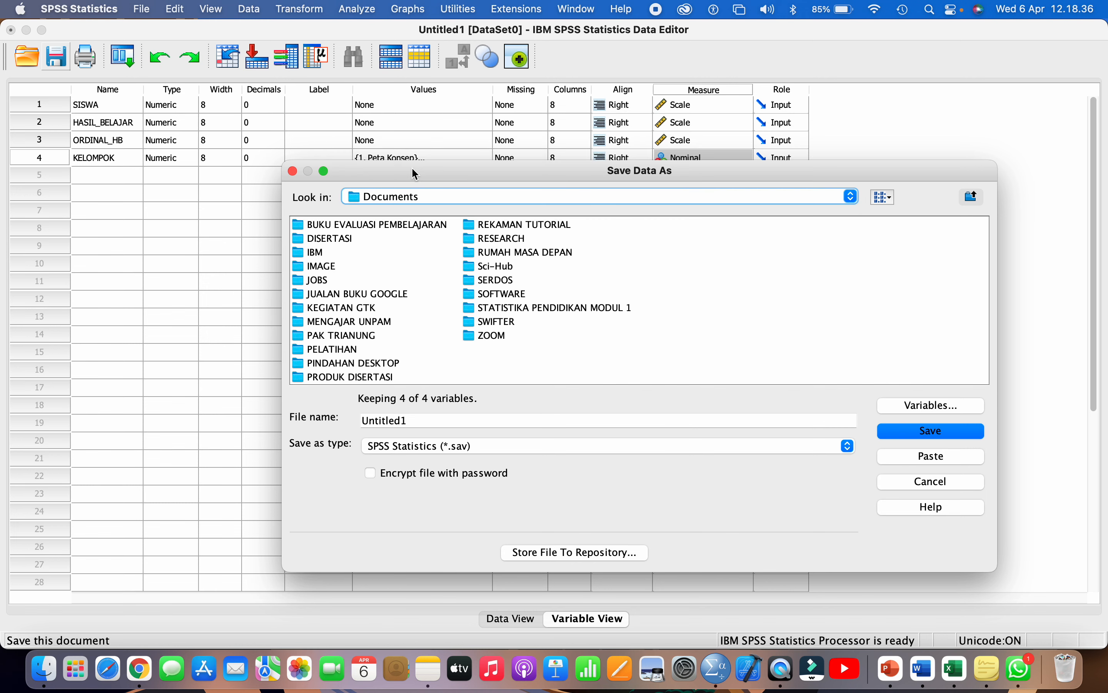
{"action": "double_click", "coordinate": [492, 308]}
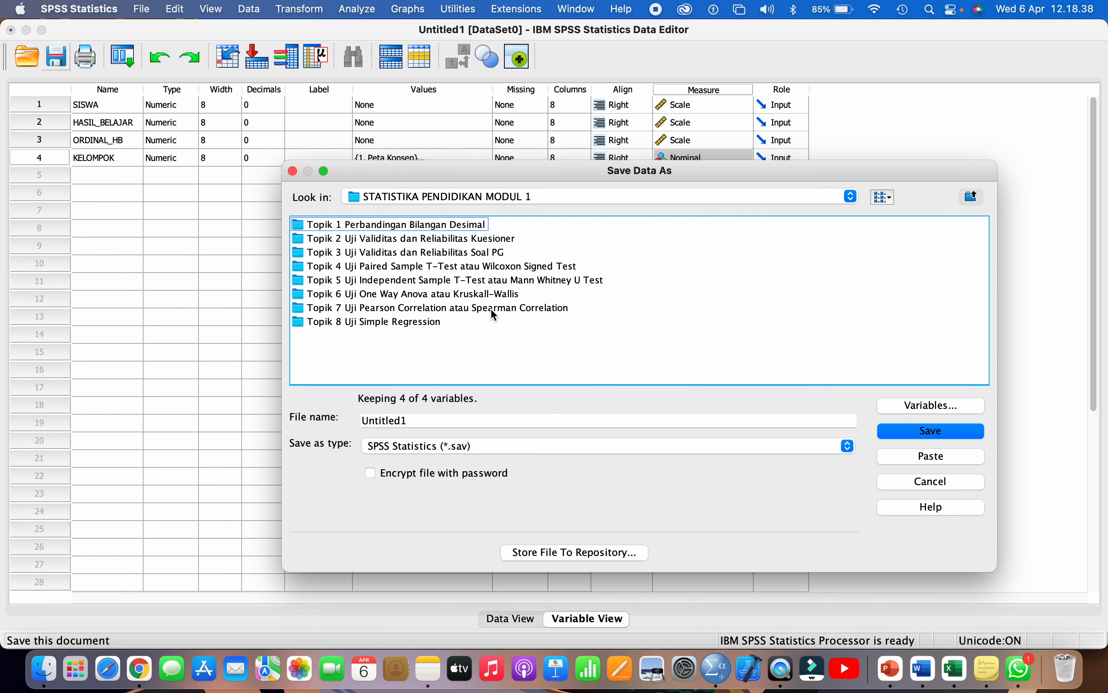
{"action": "double_click", "coordinate": [410, 279]}
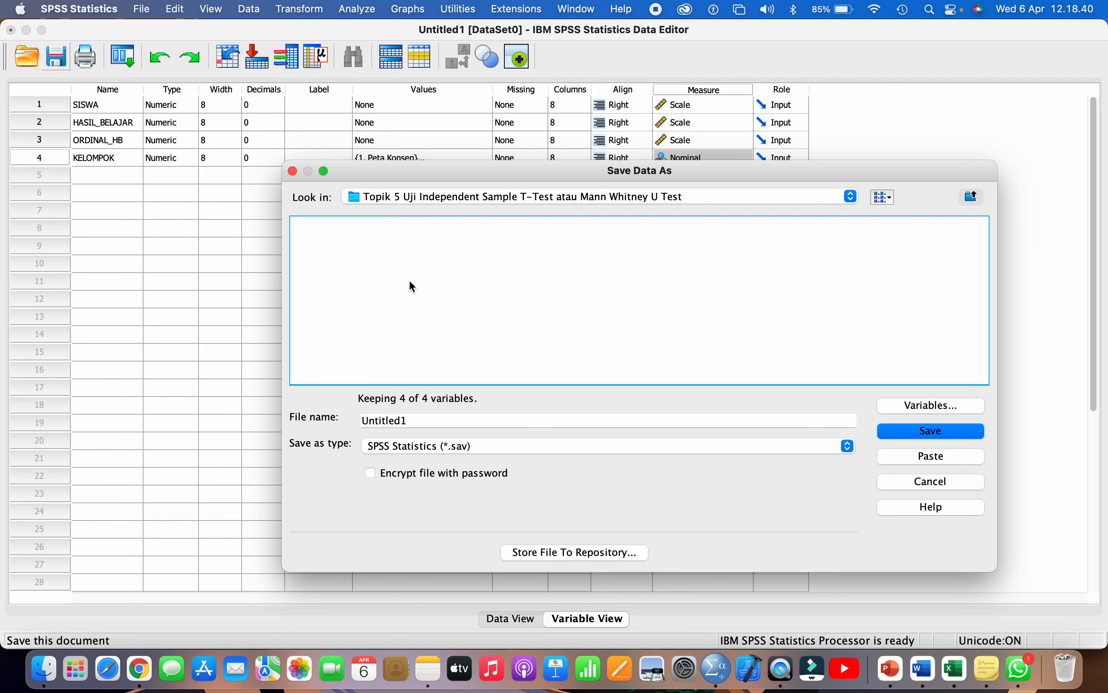
{"action": "double_click", "coordinate": [427, 424]}
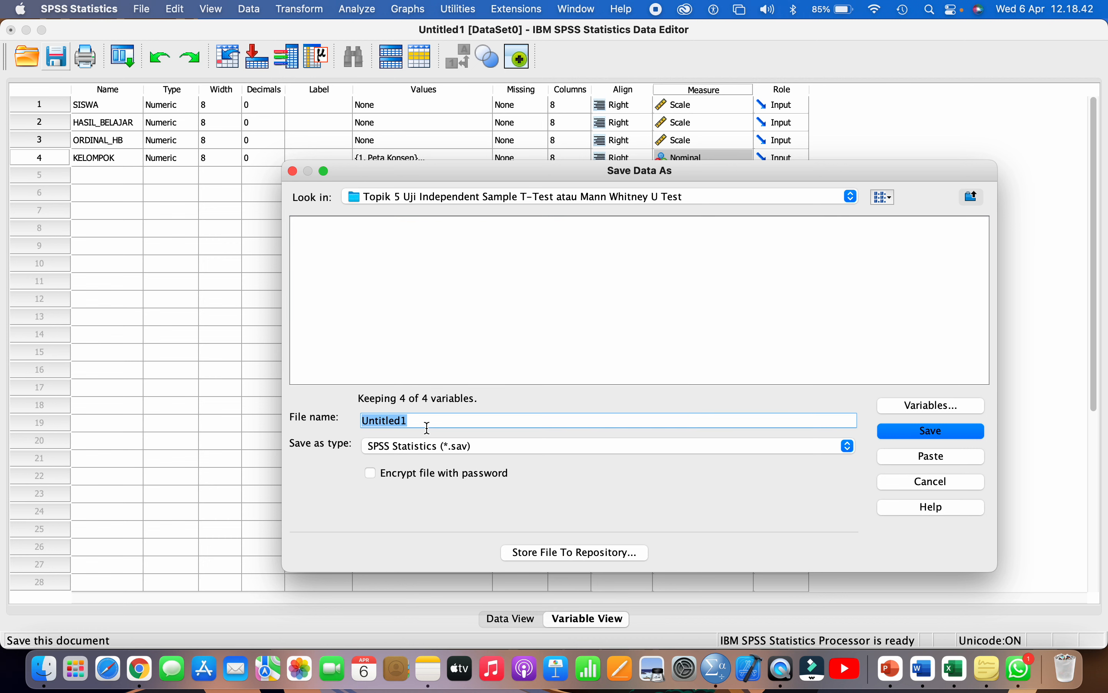
{"action": "key", "text": "BackSpace"}
{"action": "type", "text": "Data Tugas Proyek 5"}
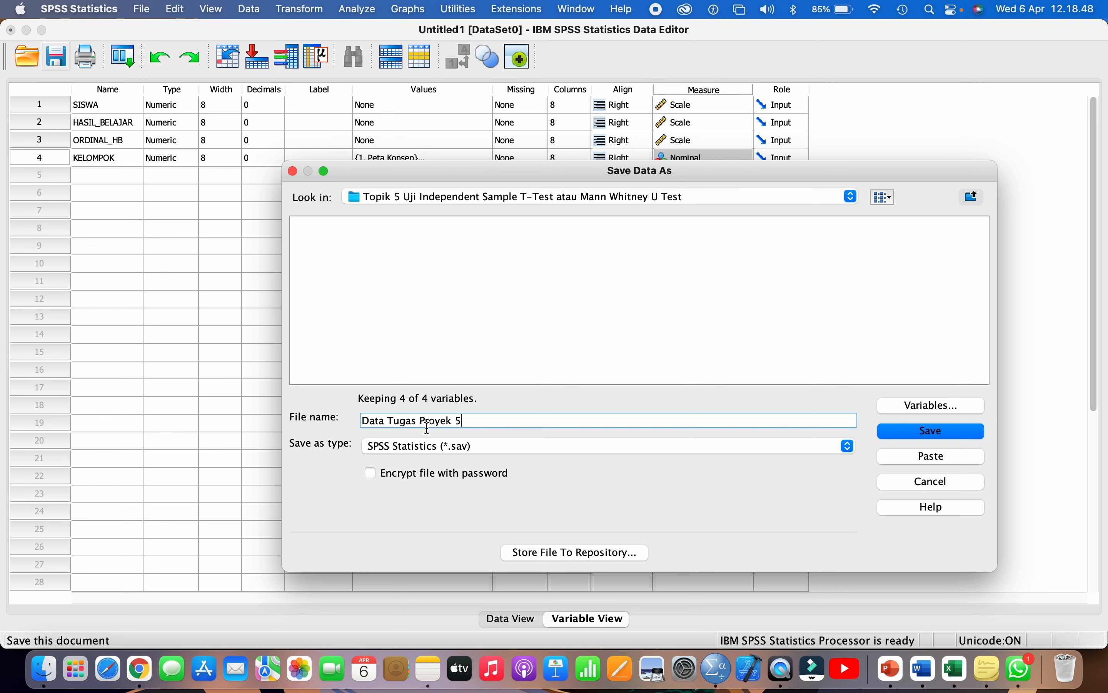
{"action": "left_click", "coordinate": [901, 433]}
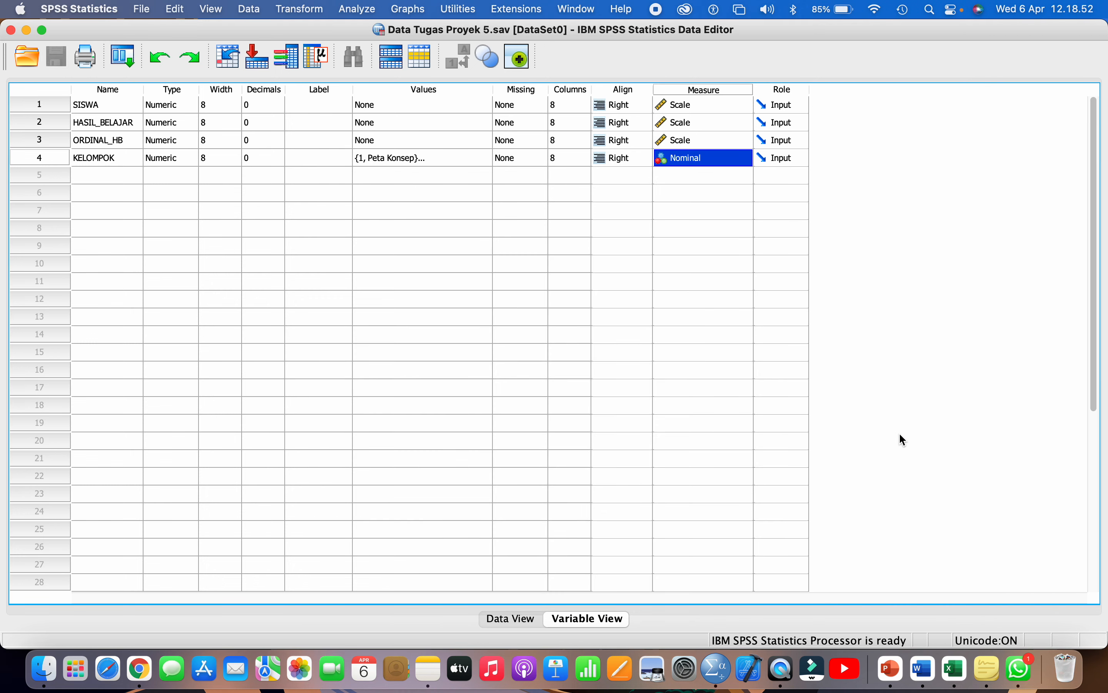
{"action": "left_click", "coordinate": [486, 614]}
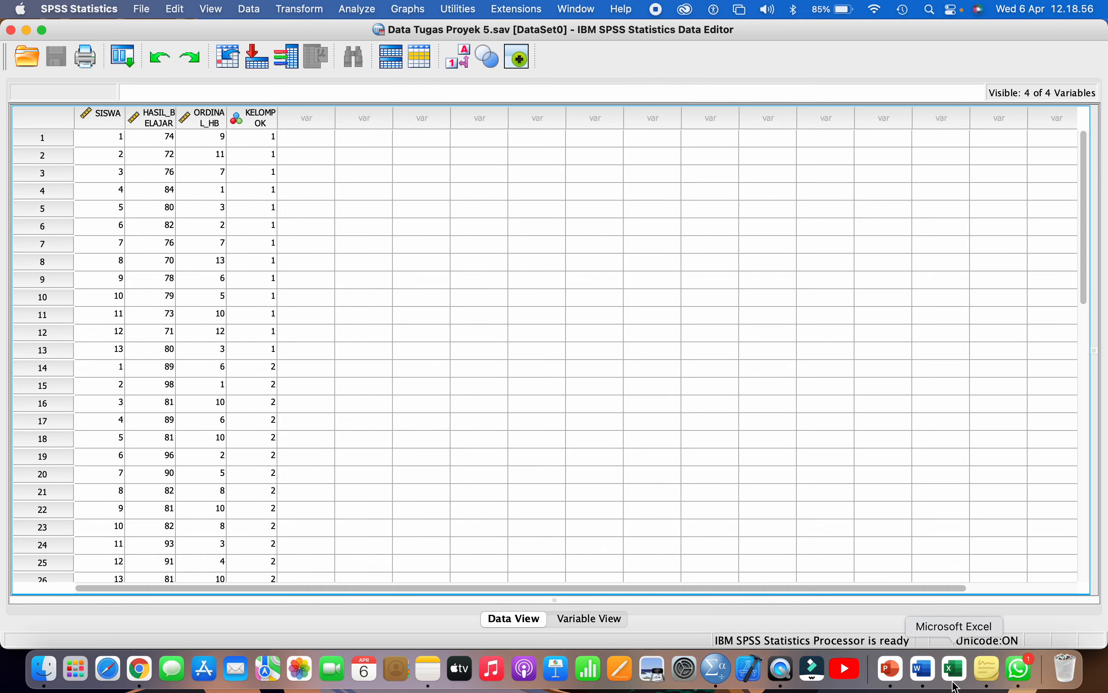
{"action": "left_click", "coordinate": [956, 668]}
{"action": "scroll", "coordinate": [861, 506], "scroll_direction": "right", "scroll_amount": 10}
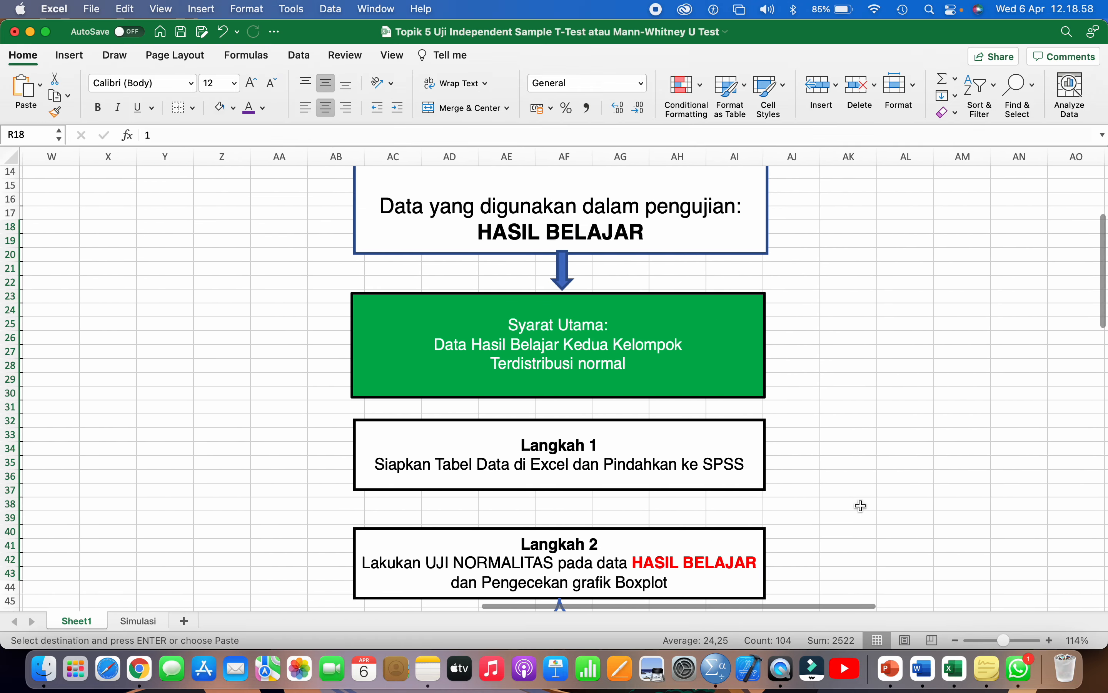
{"action": "scroll", "coordinate": [631, 510], "scroll_direction": "down", "scroll_amount": 2}
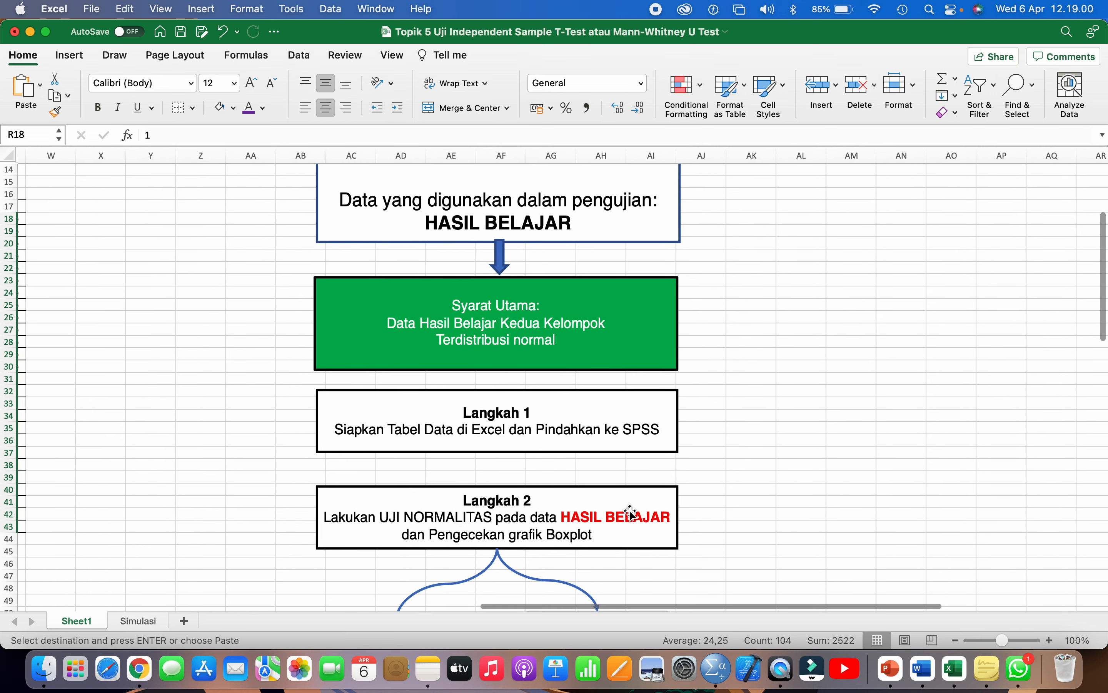
{"action": "left_click", "coordinate": [503, 436]}
{"action": "scroll", "coordinate": [503, 436], "scroll_direction": "down", "scroll_amount": 5}
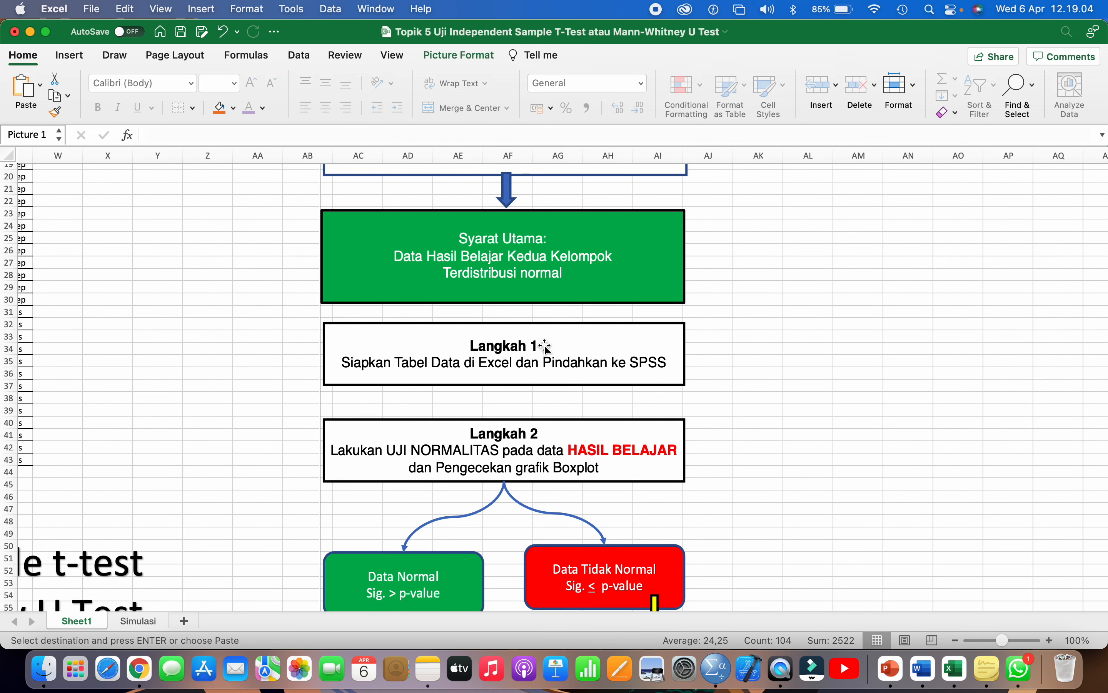
{"action": "scroll", "coordinate": [516, 390], "scroll_direction": "down", "scroll_amount": 5}
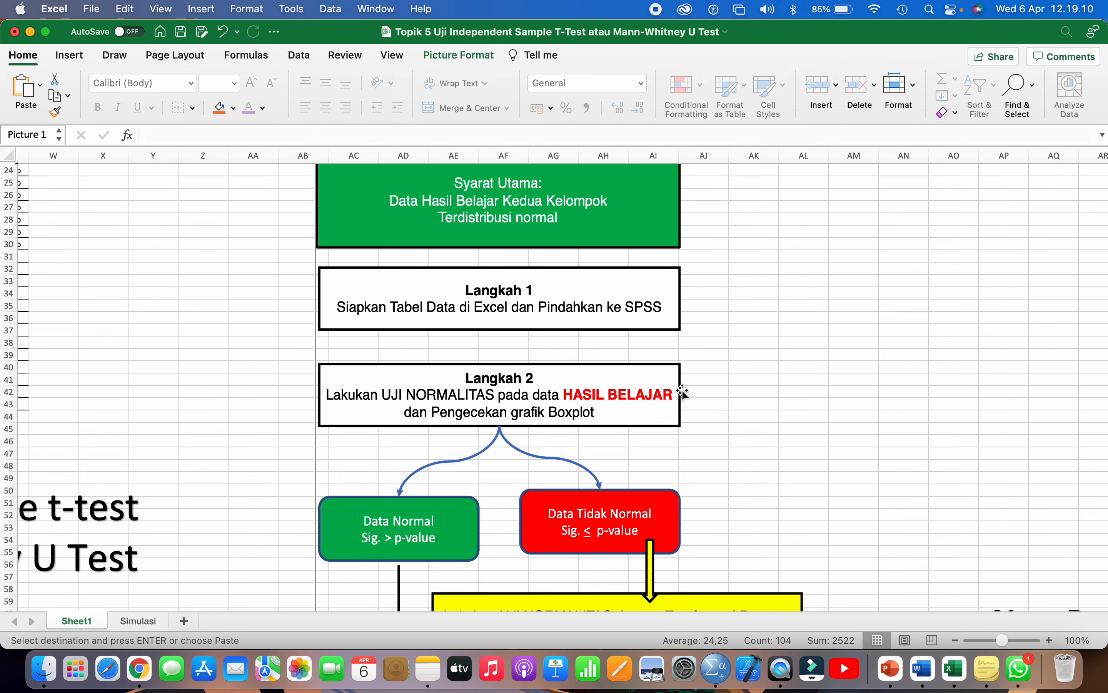
{"action": "key", "text": "super+Tab"}
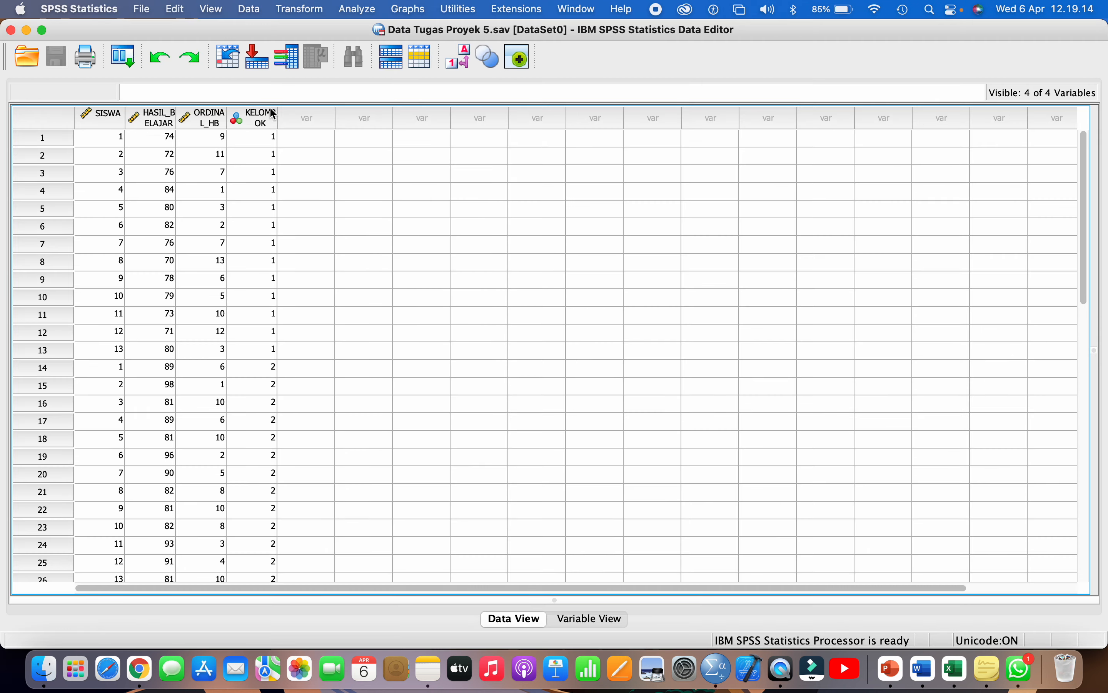
- In Explore, put HASIL_BELAJAR in the Dependent List and KELOMPOK in the Factor List
{"action": "left_click", "coordinate": [358, 10]}
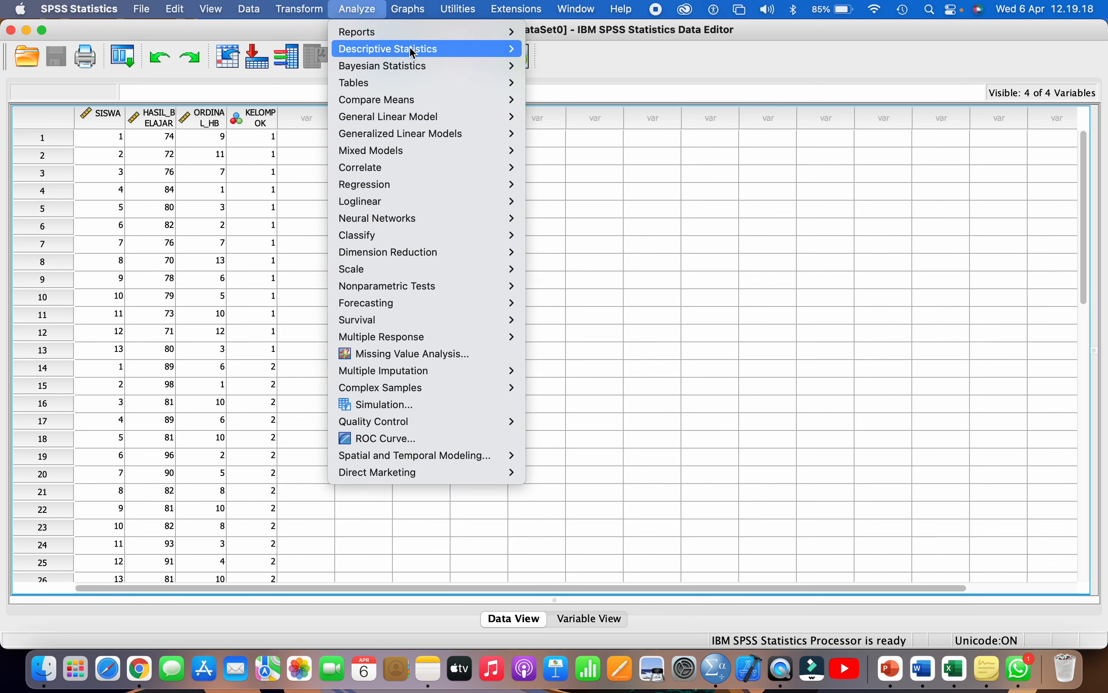
{"action": "mouse_move", "coordinate": [426, 49]}
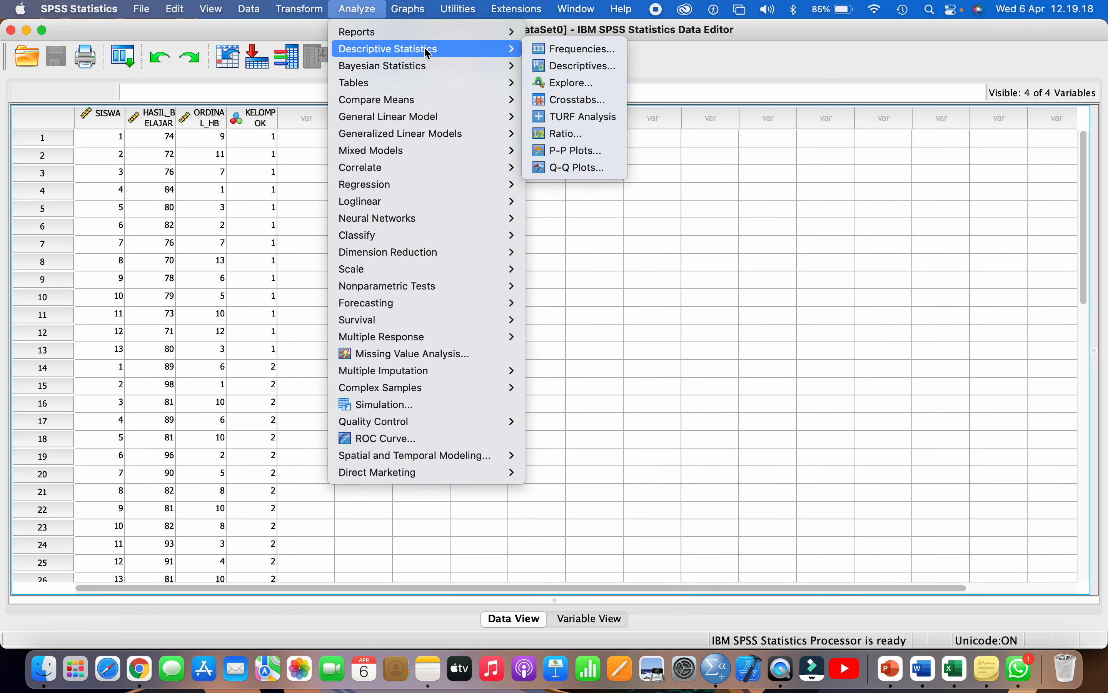
{"action": "left_click", "coordinate": [583, 84]}
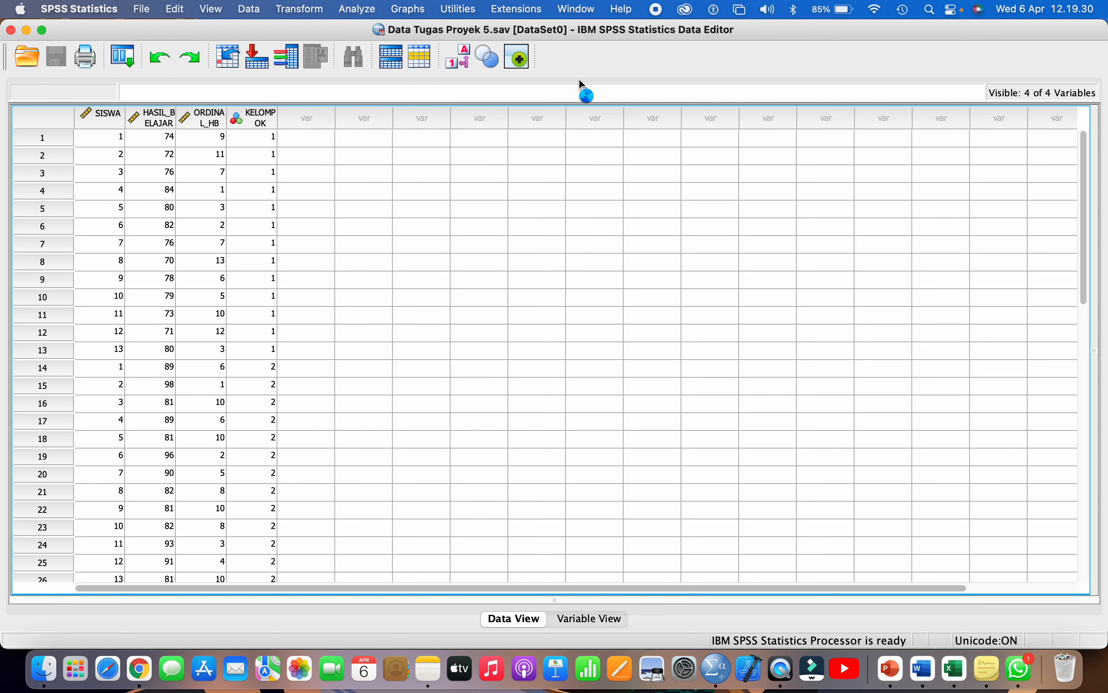
{"action": "left_click_drag", "start_coordinate": [512, 136], "coordinate": [646, 120]}
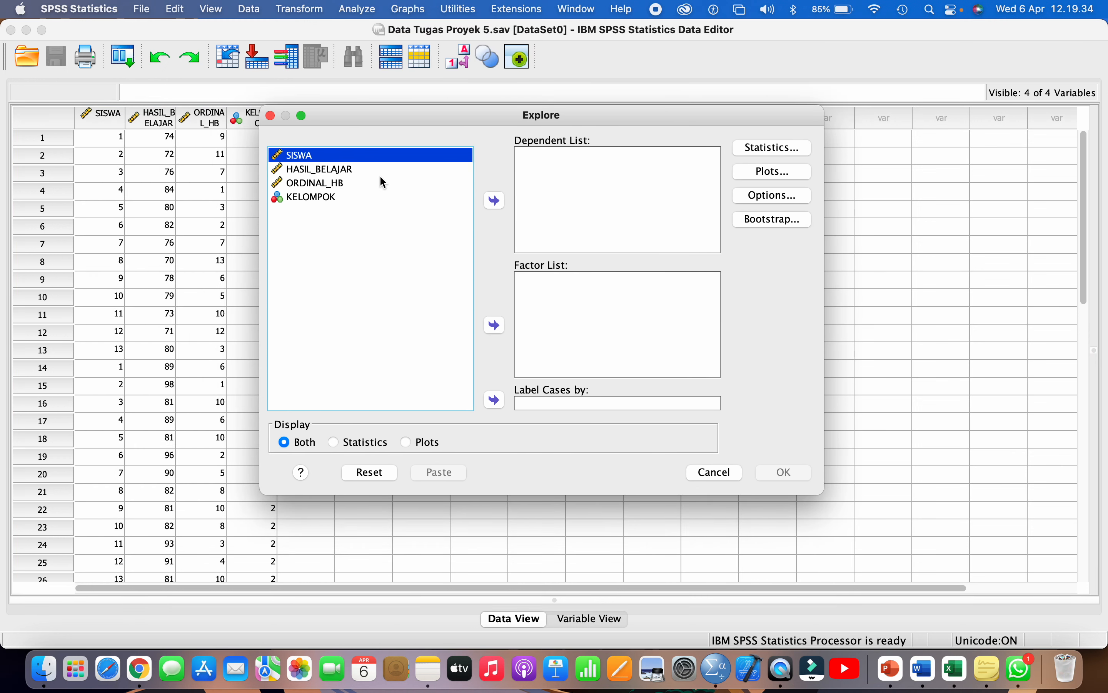
{"action": "left_click", "coordinate": [338, 171]}
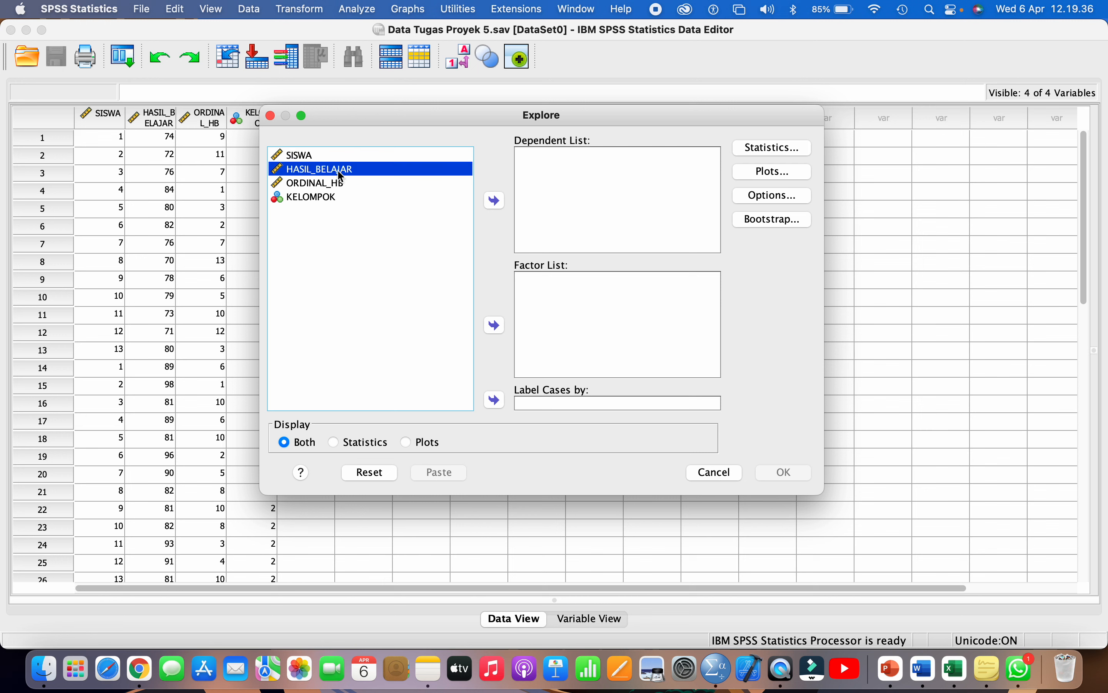
{"action": "left_click", "coordinate": [501, 199]}
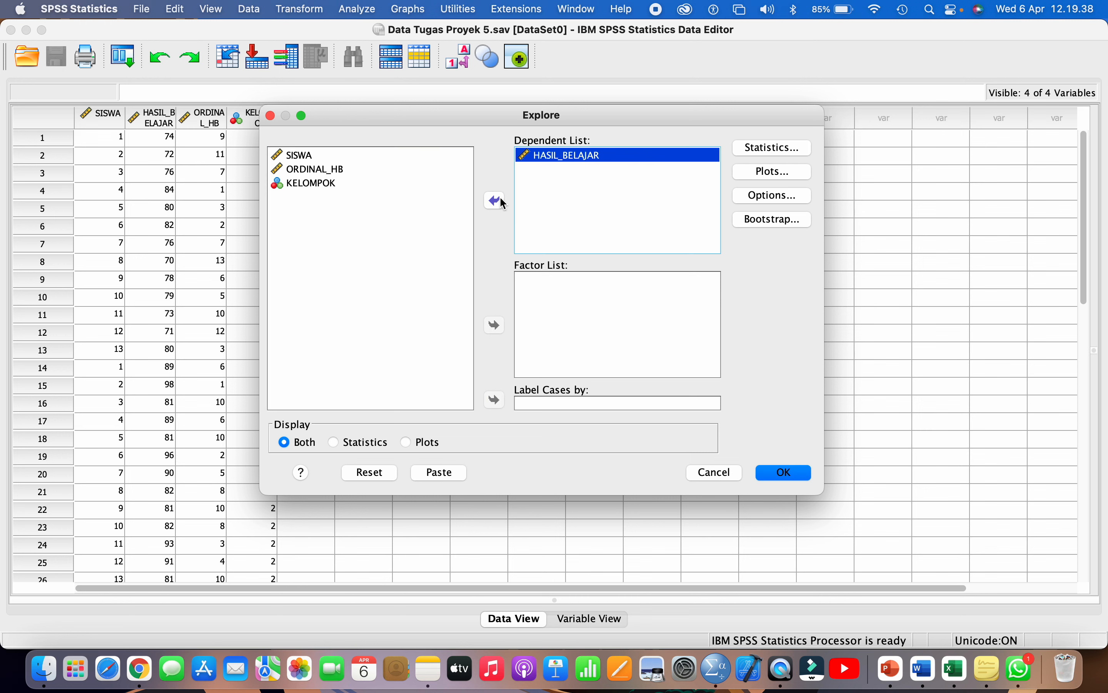
{"action": "left_click", "coordinate": [293, 185]}
{"action": "left_click", "coordinate": [495, 327]}
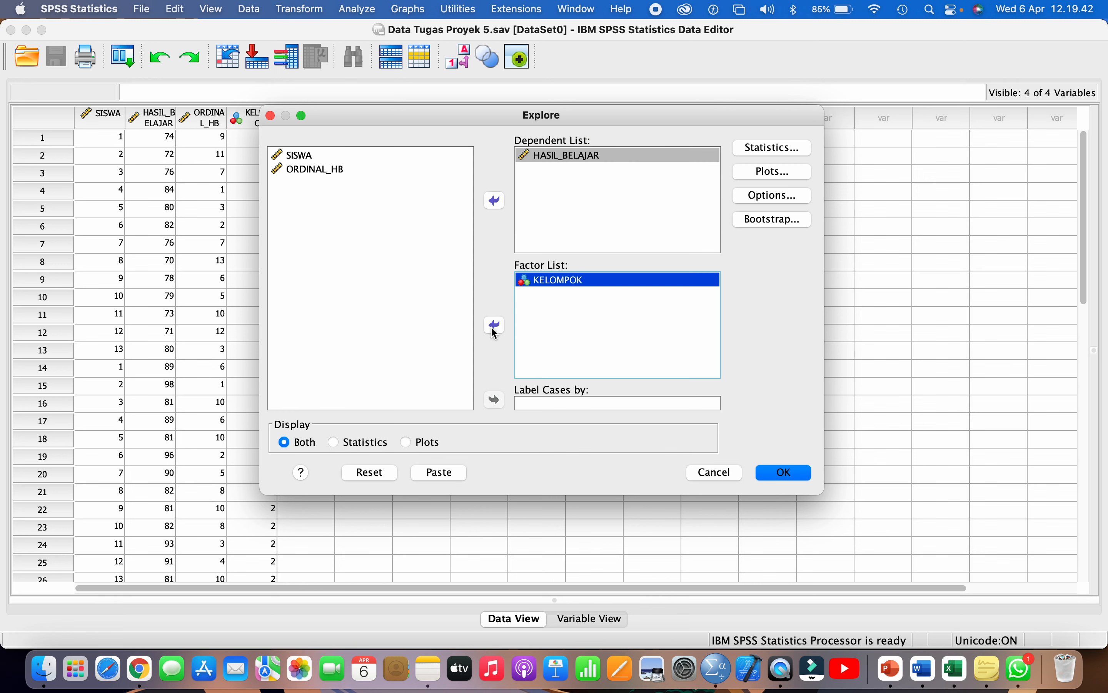
{"action": "left_click", "coordinate": [556, 156]}
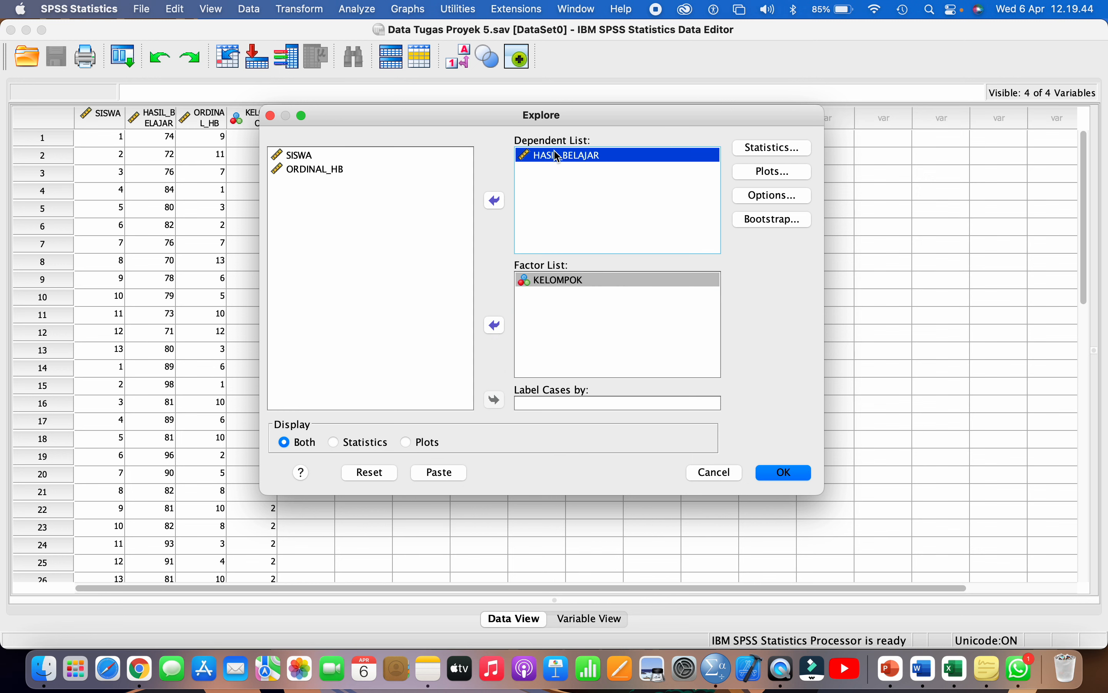
{"action": "left_click", "coordinate": [560, 280]}
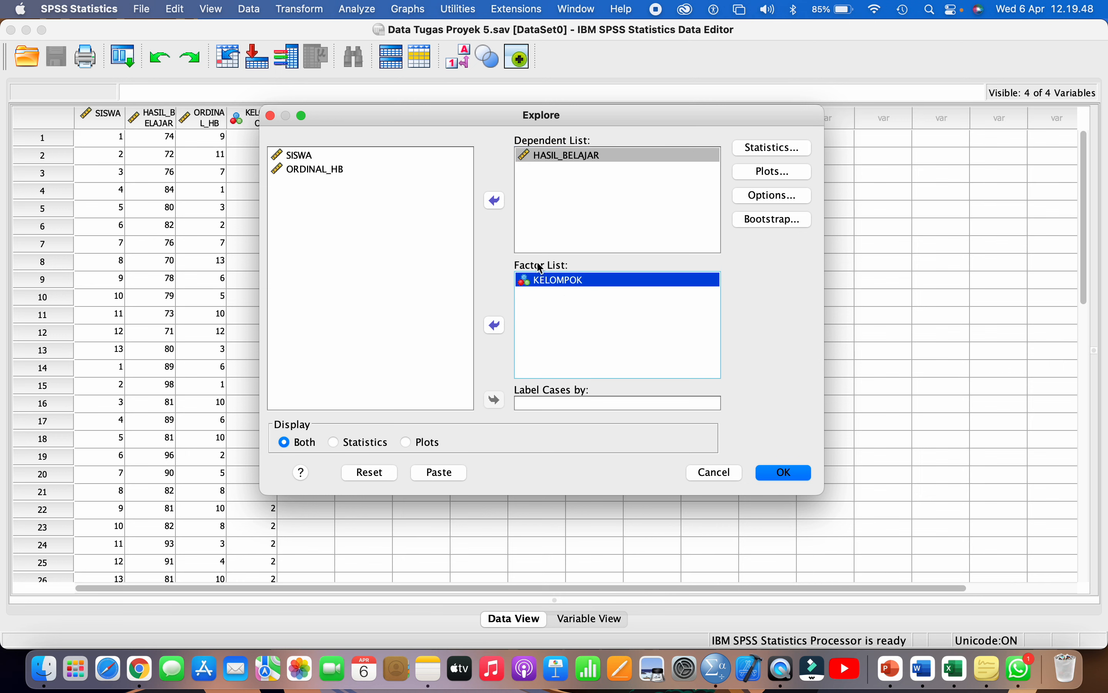
- Turn on Histogram and Normality plots with tests, then run the analysis
{"action": "left_click", "coordinate": [751, 177]}
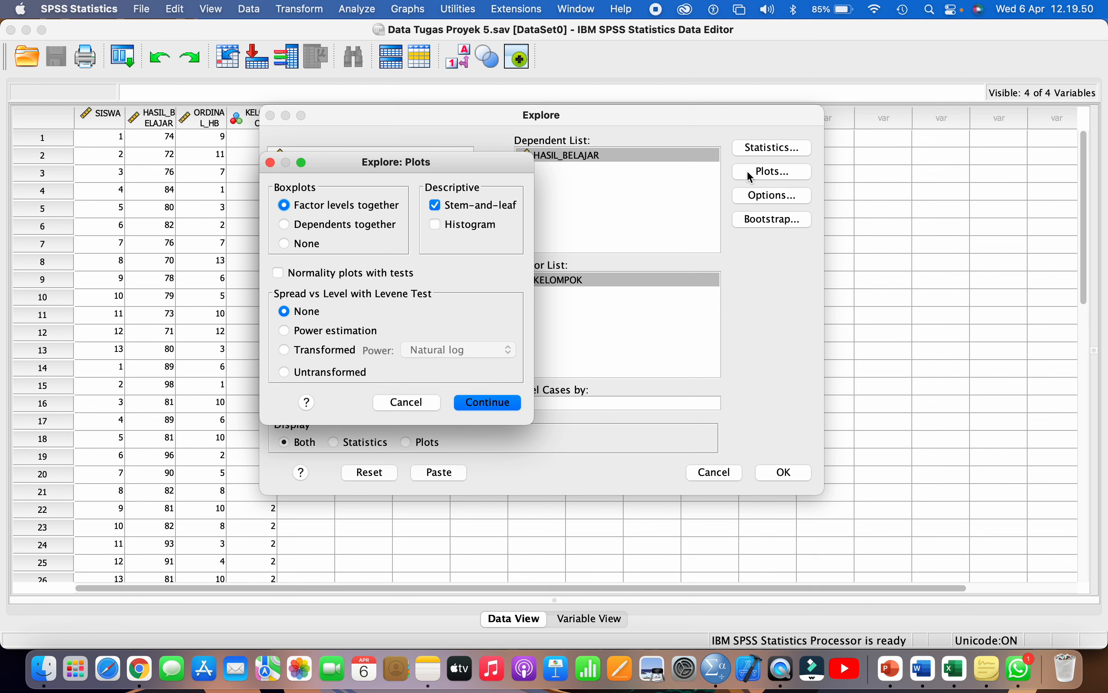
{"action": "left_click", "coordinate": [470, 226]}
{"action": "left_click", "coordinate": [373, 274]}
{"action": "left_click", "coordinate": [479, 404]}
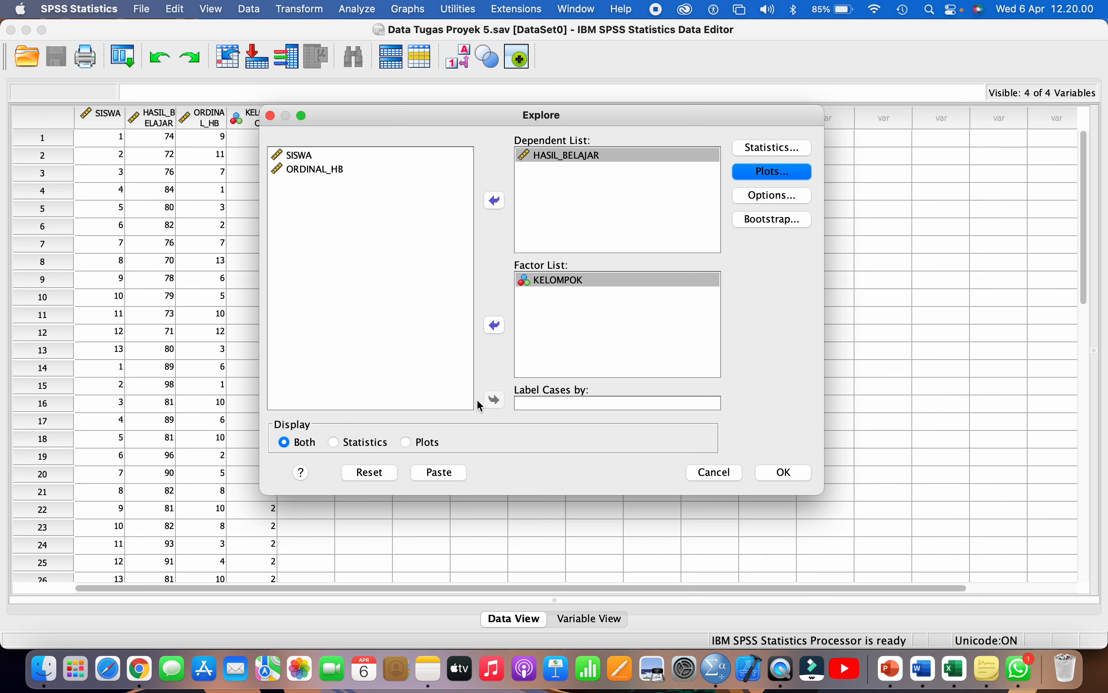
{"action": "left_click", "coordinate": [765, 467]}
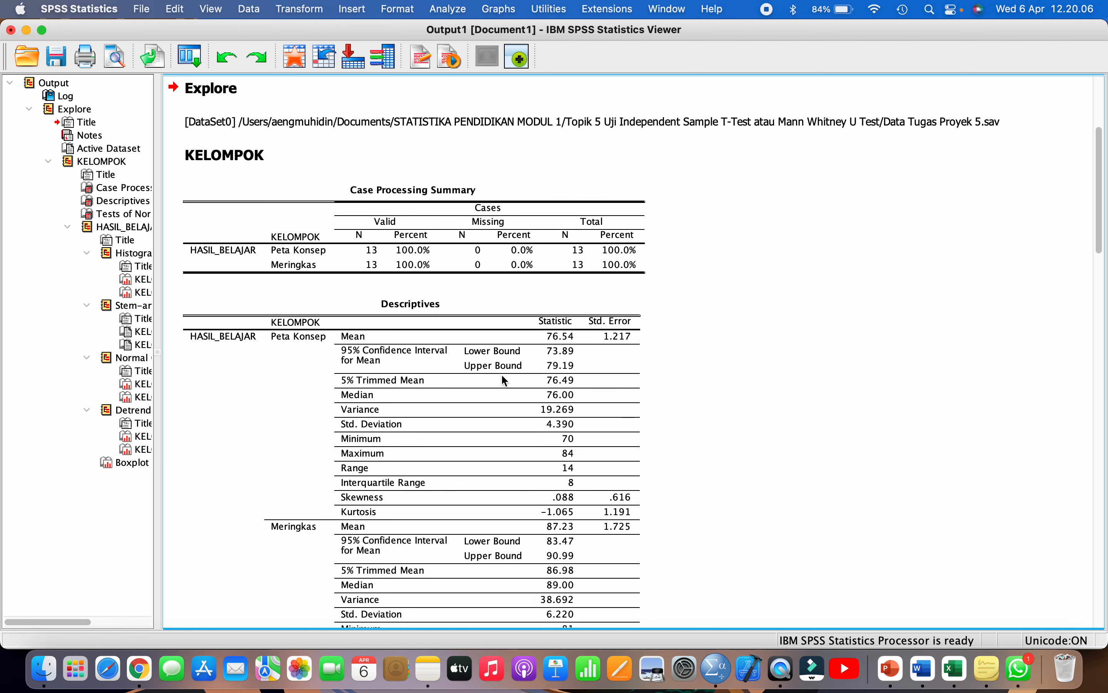
- Open the Tests of Normality table and inspect Shapiro-Wilk Sig. .836 (Peta Konsep) and .036 (Meringkas)
{"action": "left_click_drag", "start_coordinate": [159, 299], "coordinate": [284, 310]}
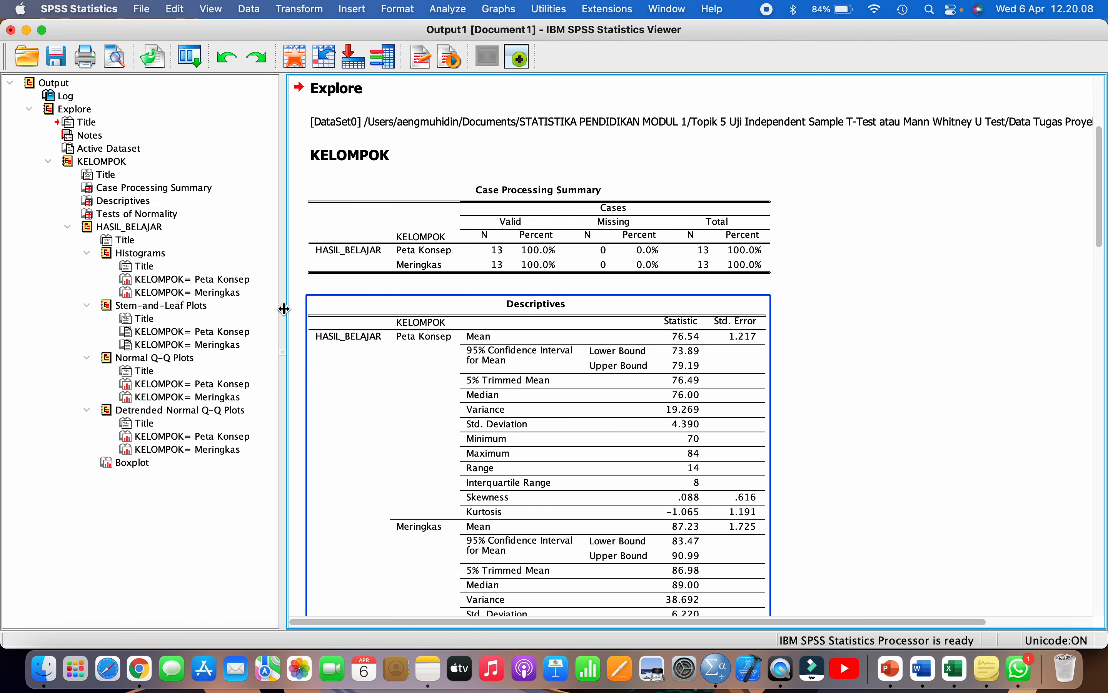
{"action": "left_click", "coordinate": [142, 216]}
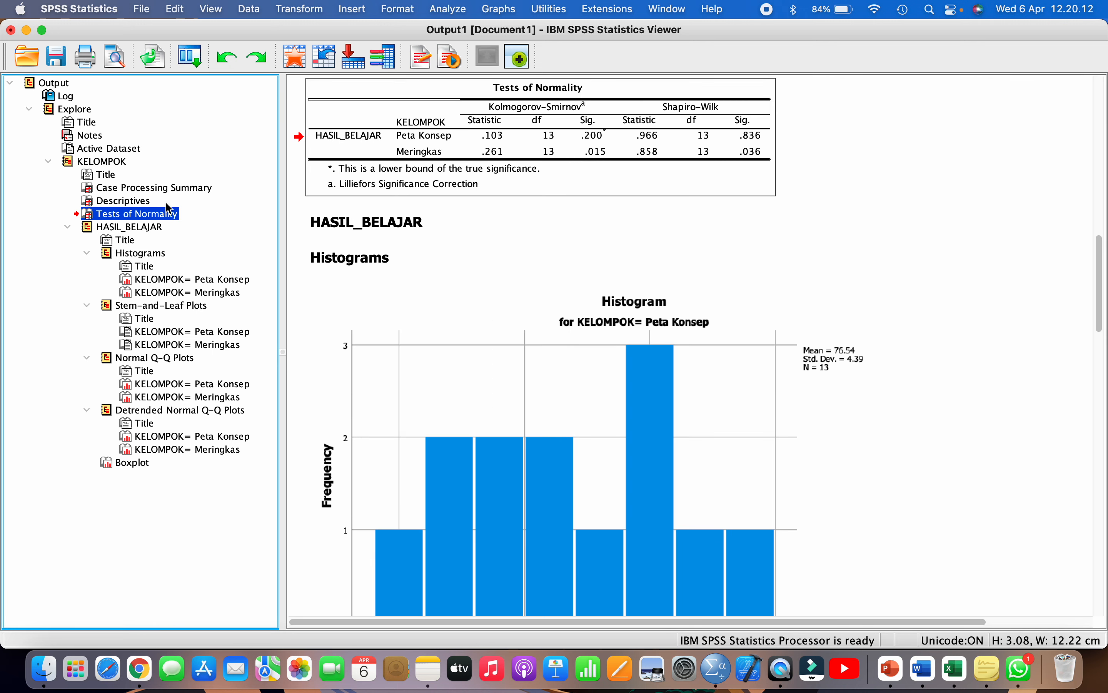
{"action": "scroll", "coordinate": [361, 196], "scroll_direction": "up", "scroll_amount": 3}
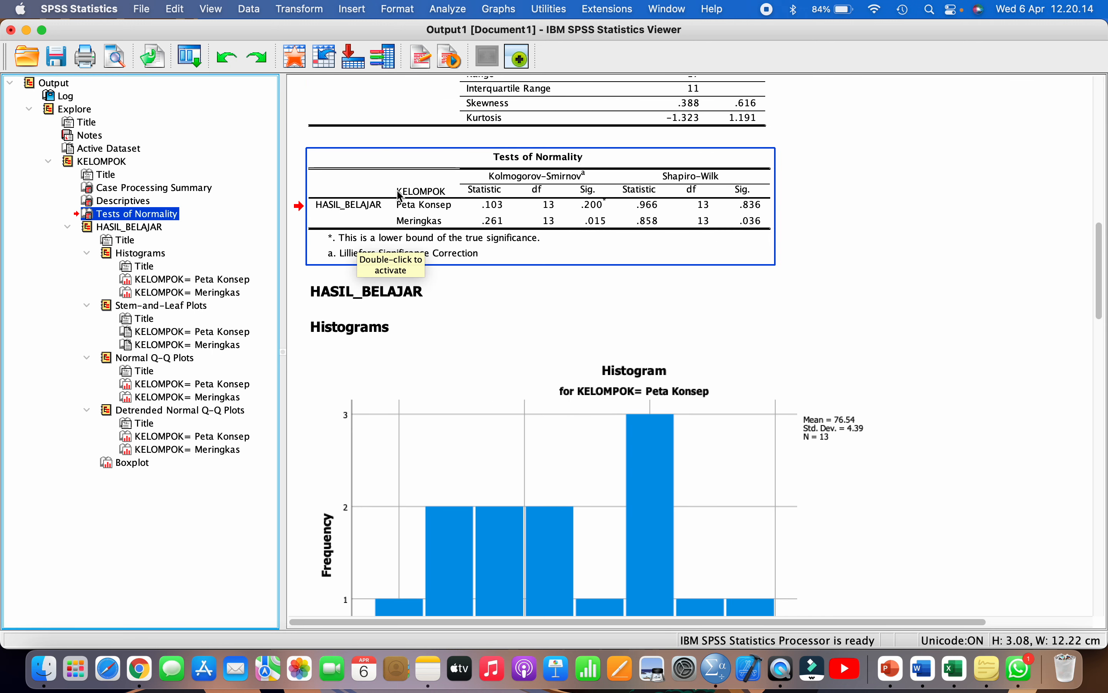
{"action": "double_click", "coordinate": [523, 180]}
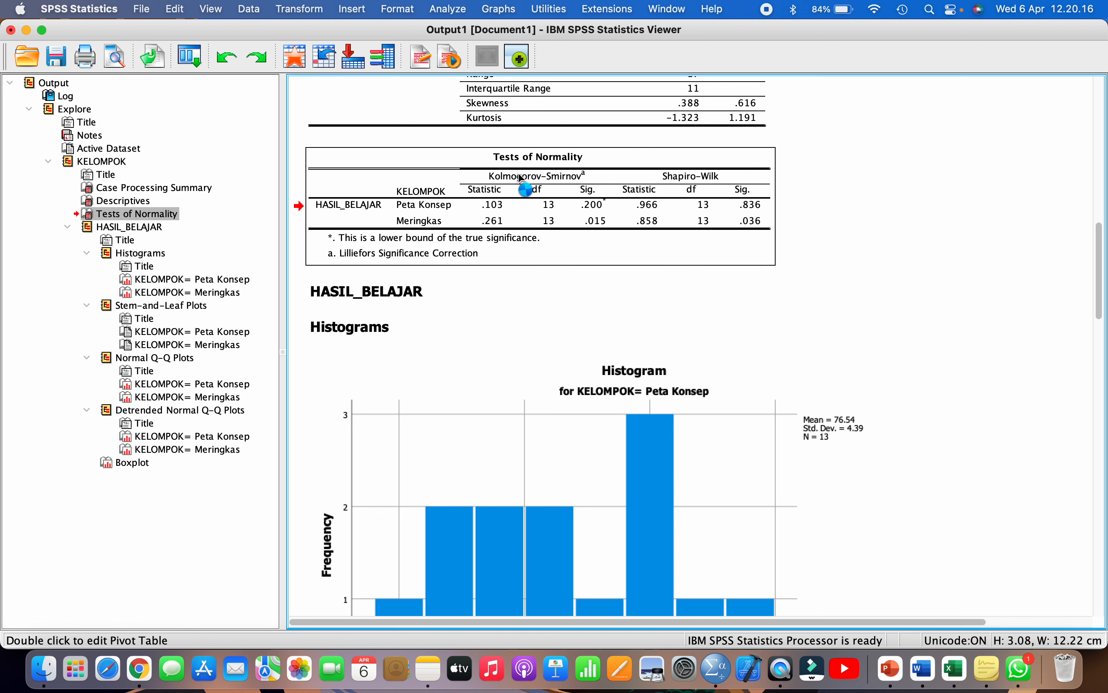
{"action": "left_click", "coordinate": [733, 202]}
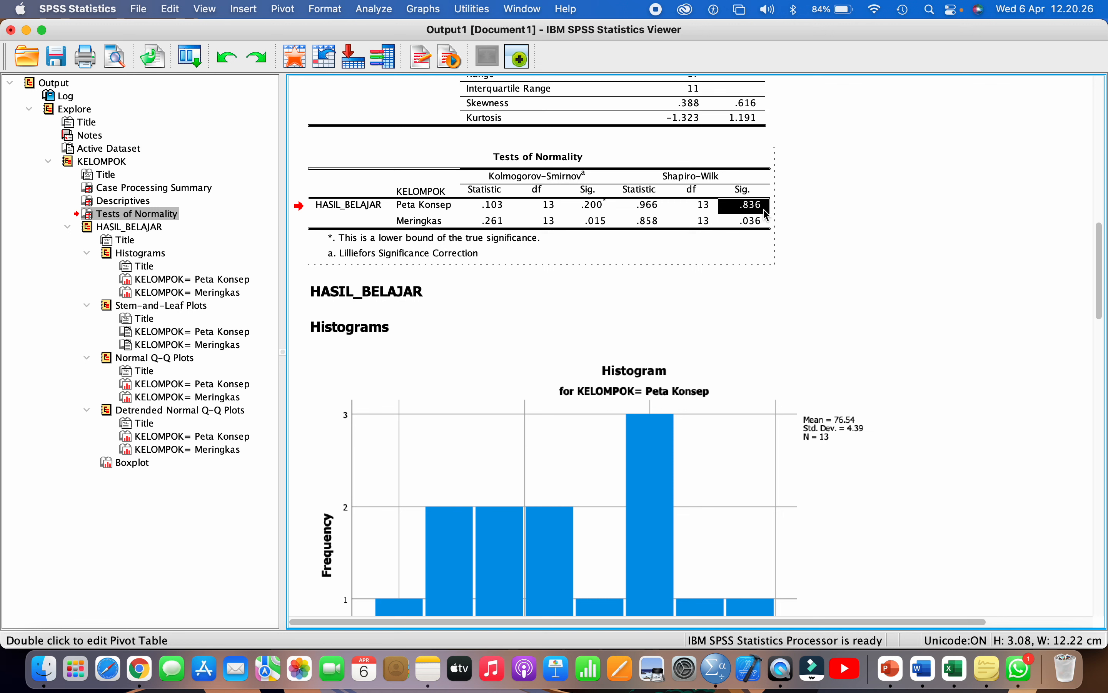
{"action": "left_click", "coordinate": [739, 223]}
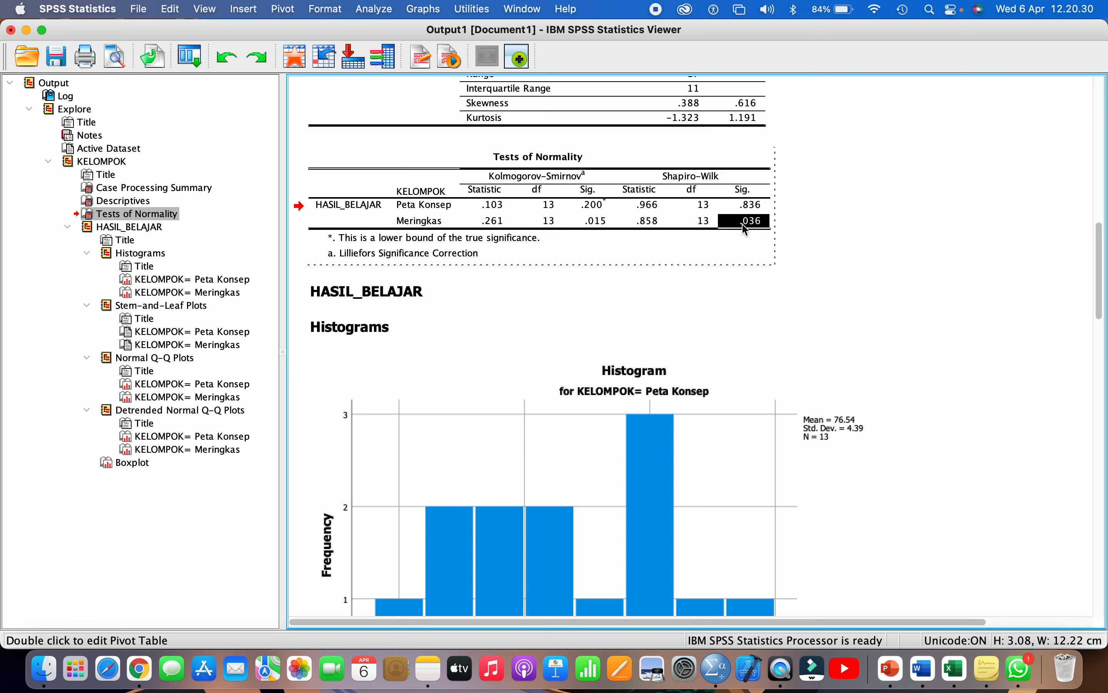
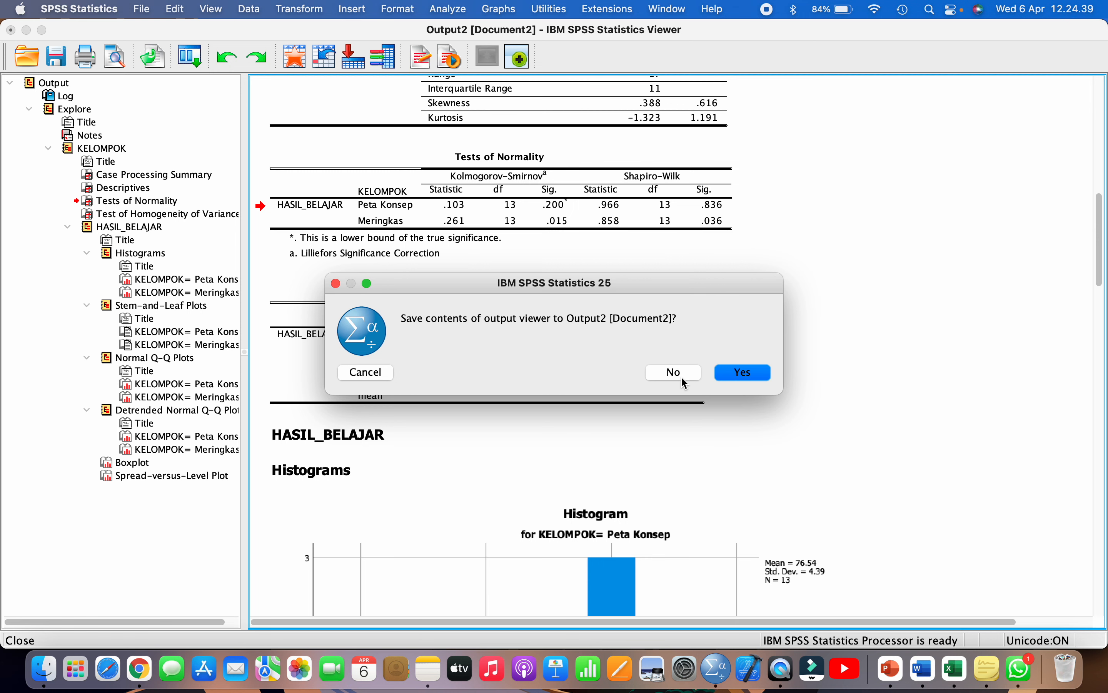
- Discard Output2 without saving and switch between the data editor and Output1
{"action": "left_click", "coordinate": [686, 374]}
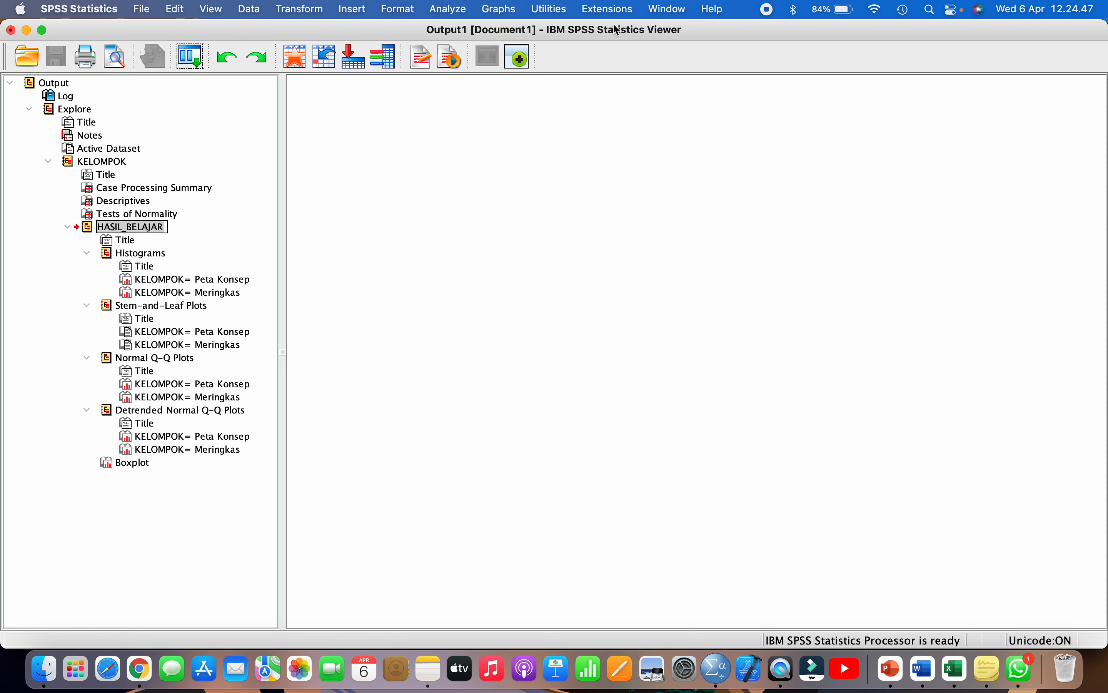
{"action": "left_click", "coordinate": [668, 10]}
{"action": "left_click", "coordinate": [664, 150]}
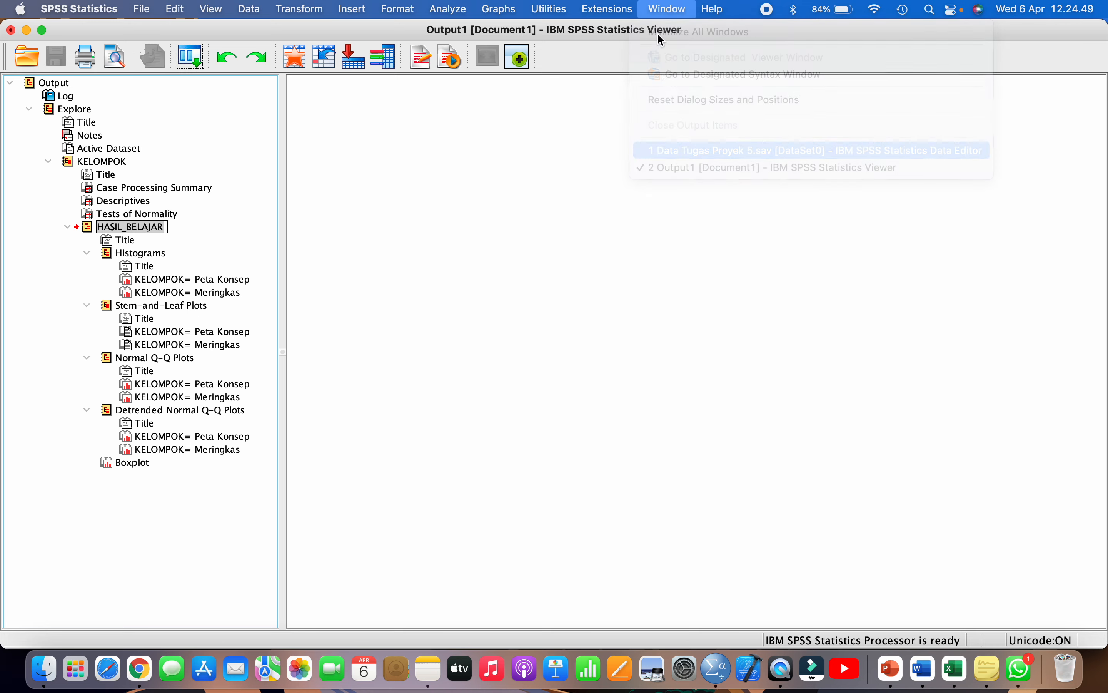
{"action": "left_click", "coordinate": [577, 9]}
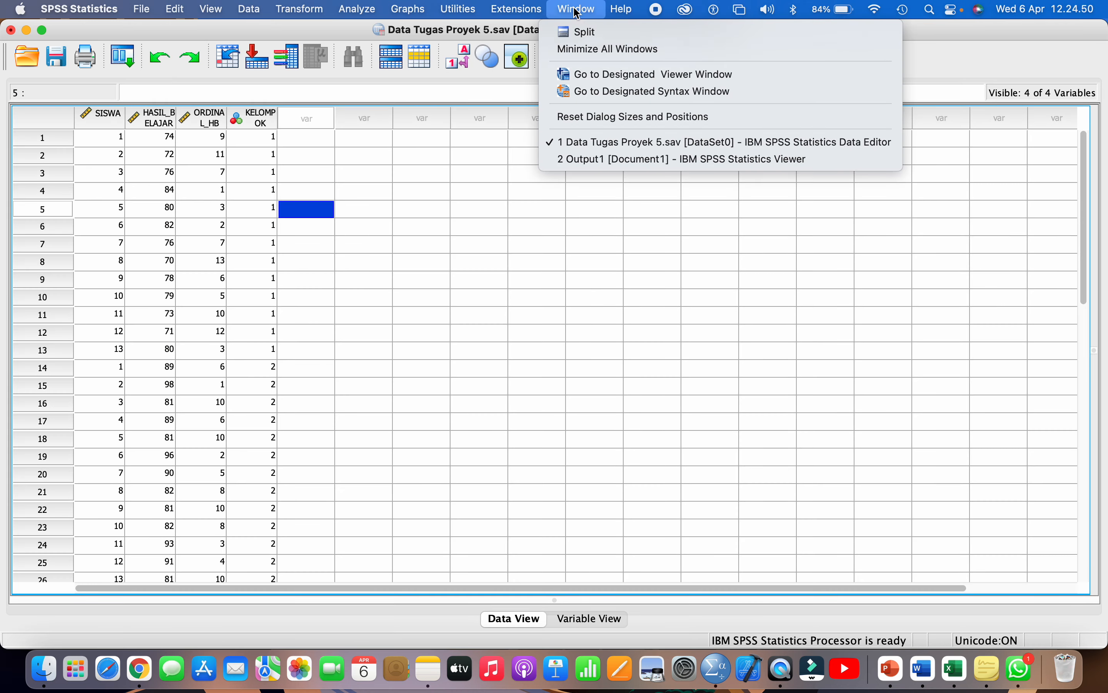
{"action": "left_click", "coordinate": [638, 159]}
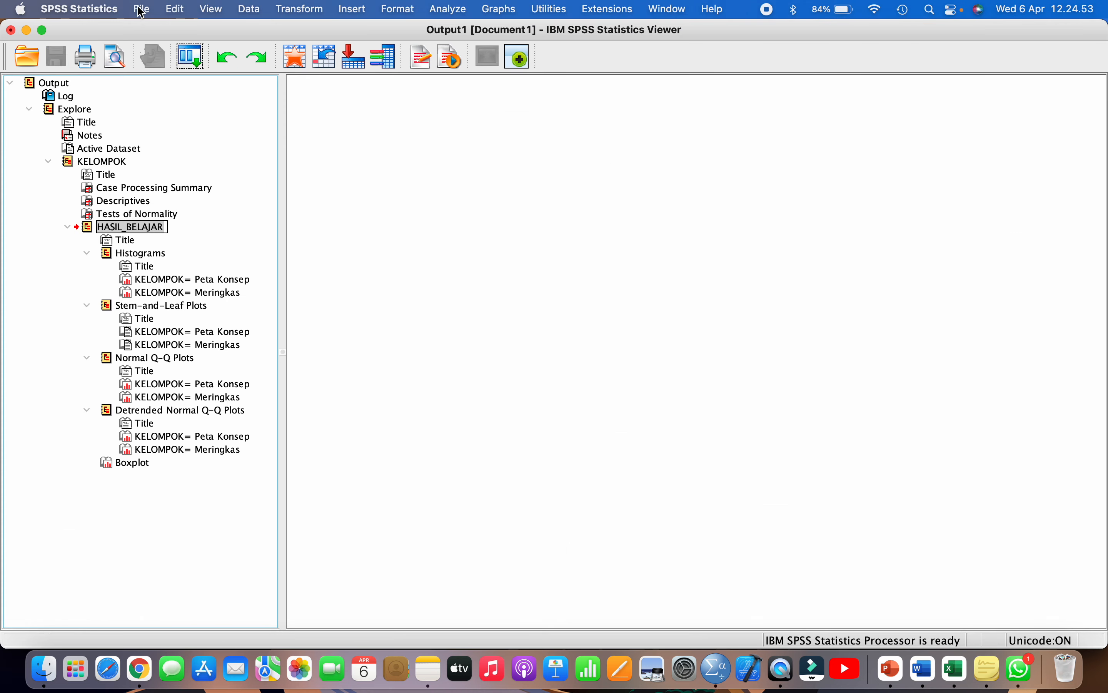
- Return to the Data Tugas Proyek 5.sav data editor, then switch to the Excel workbook
{"action": "left_click", "coordinate": [142, 10]}
{"action": "left_click", "coordinate": [93, 142]}
{"action": "left_click", "coordinate": [670, 9]}
{"action": "left_click", "coordinate": [701, 153]}
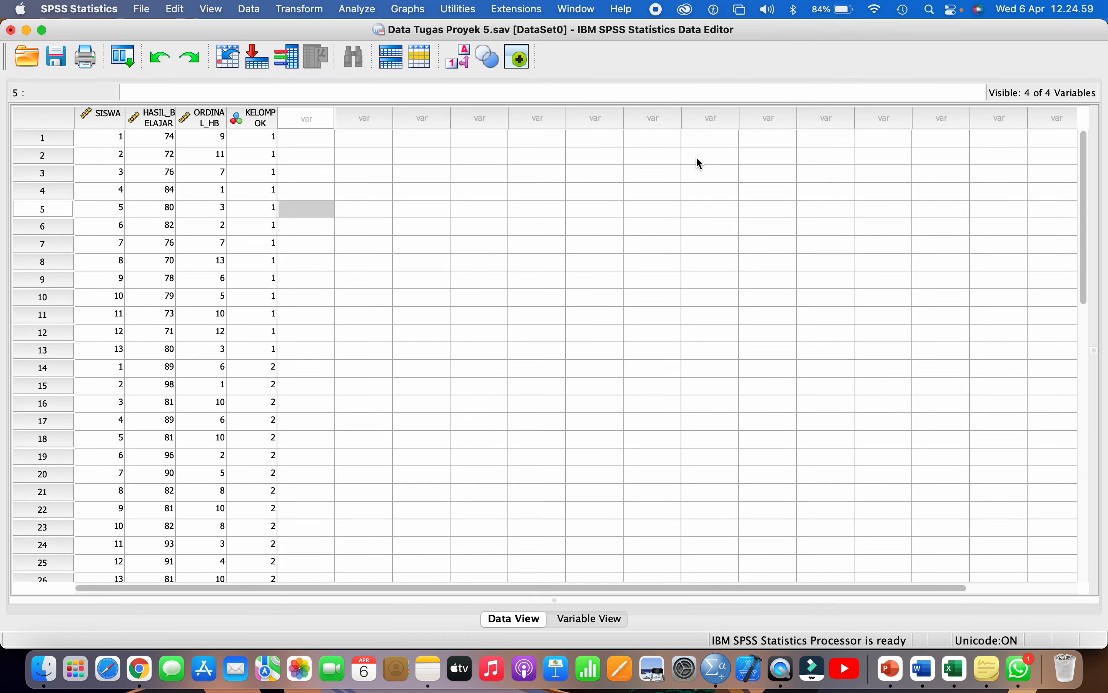
{"action": "left_click", "coordinate": [504, 228]}
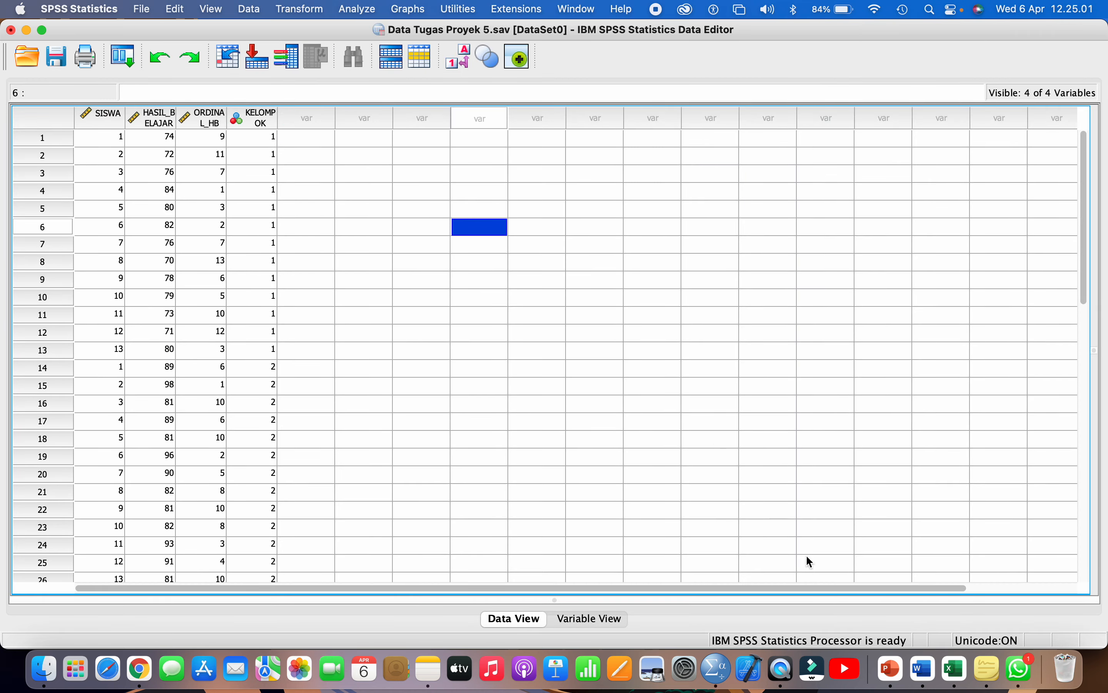
{"action": "left_click", "coordinate": [956, 669]}
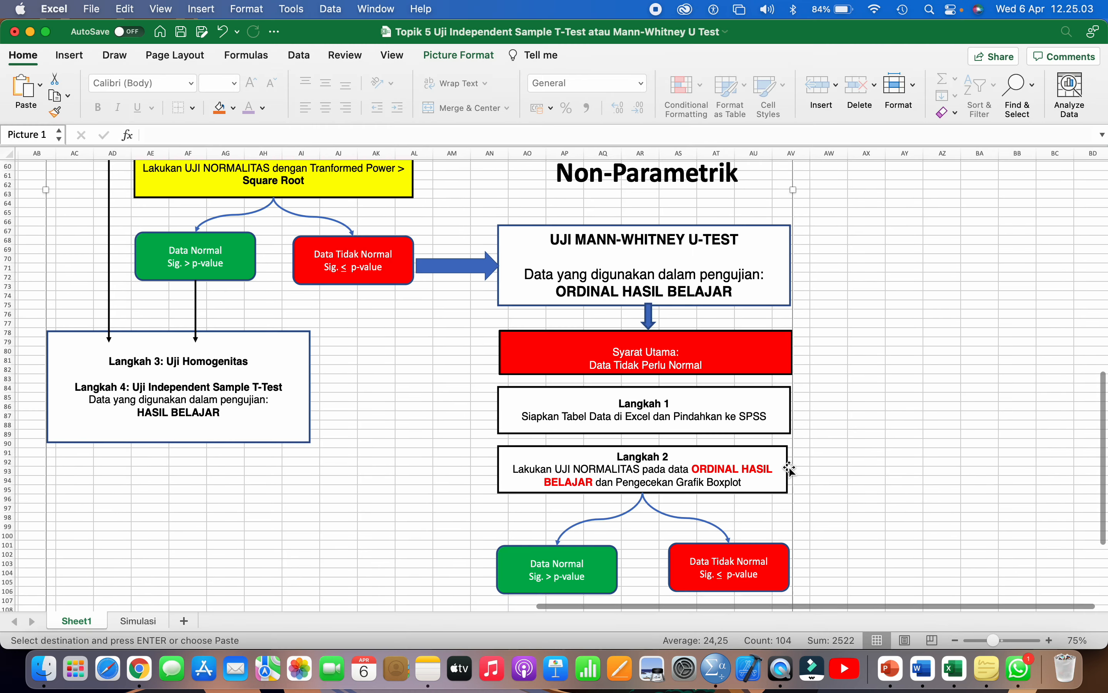
- Scroll through the Excel Non-Parametrik Mann-Whitney flowchart, then bring the SPSS data editor forward
{"action": "scroll", "coordinate": [790, 469], "scroll_direction": "down", "scroll_amount": 6}
{"action": "scroll", "coordinate": [790, 468], "scroll_direction": "up", "scroll_amount": 12}
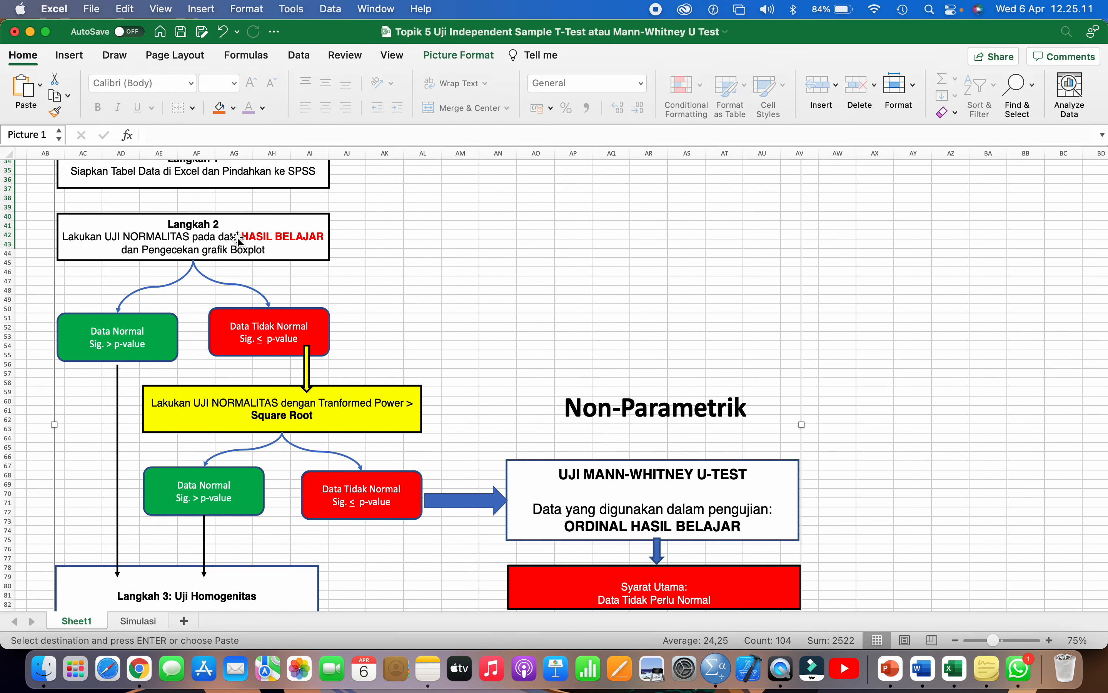
{"action": "scroll", "coordinate": [277, 326], "scroll_direction": "down", "scroll_amount": 2}
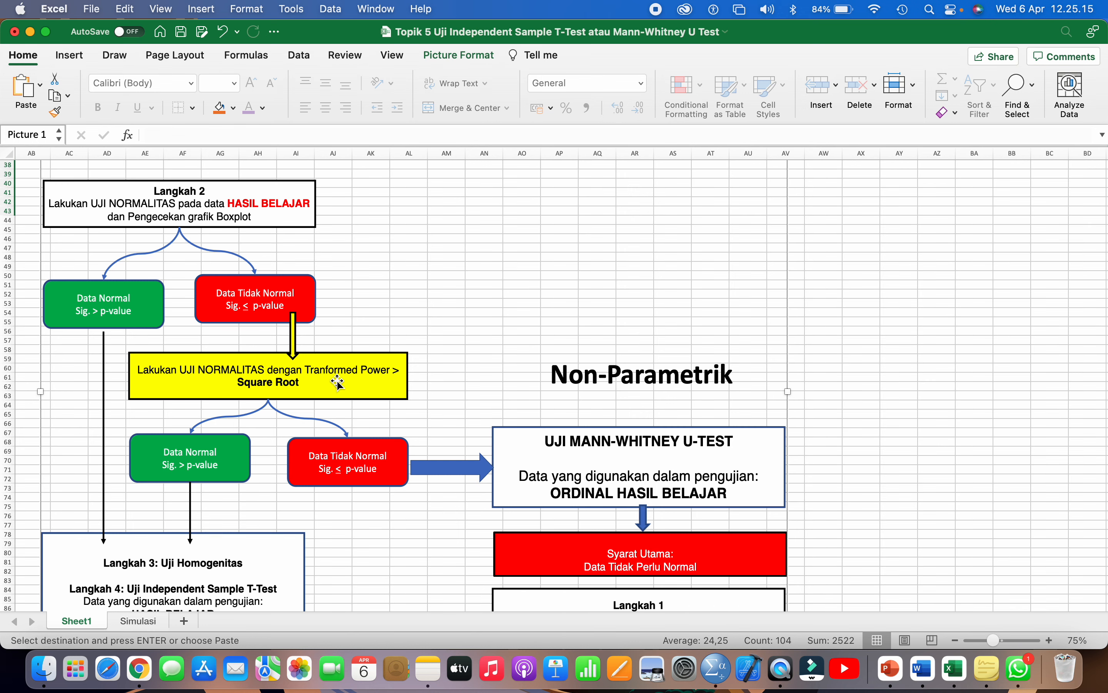
{"action": "scroll", "coordinate": [355, 462], "scroll_direction": "down", "scroll_amount": 2}
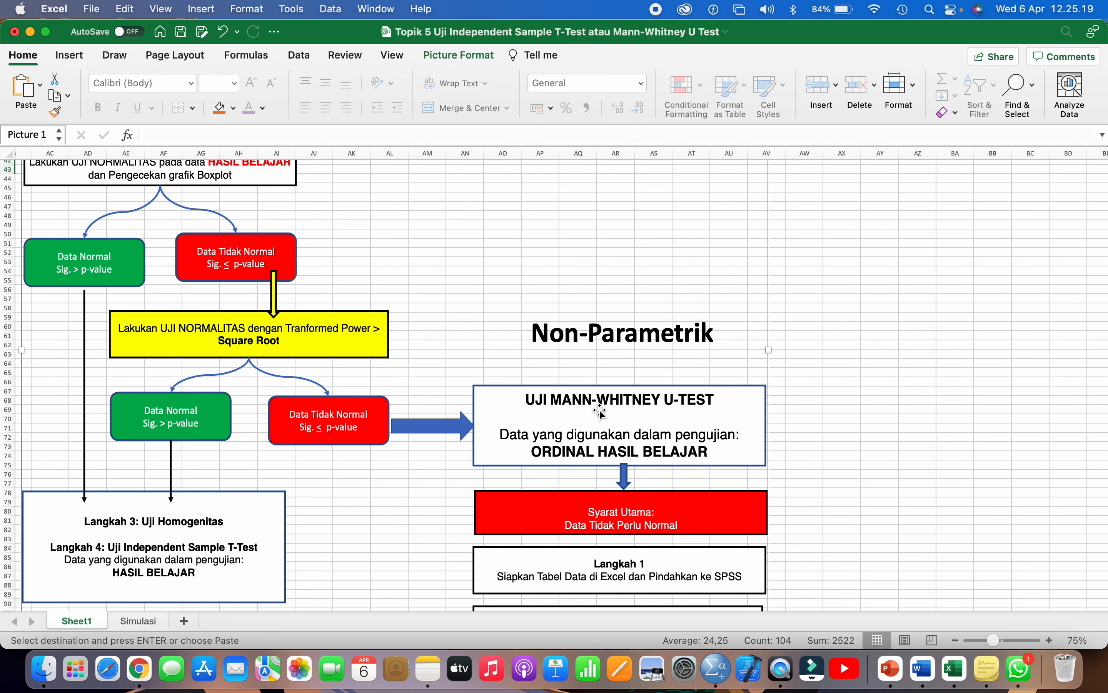
{"action": "scroll", "coordinate": [600, 411], "scroll_direction": "down", "scroll_amount": 5}
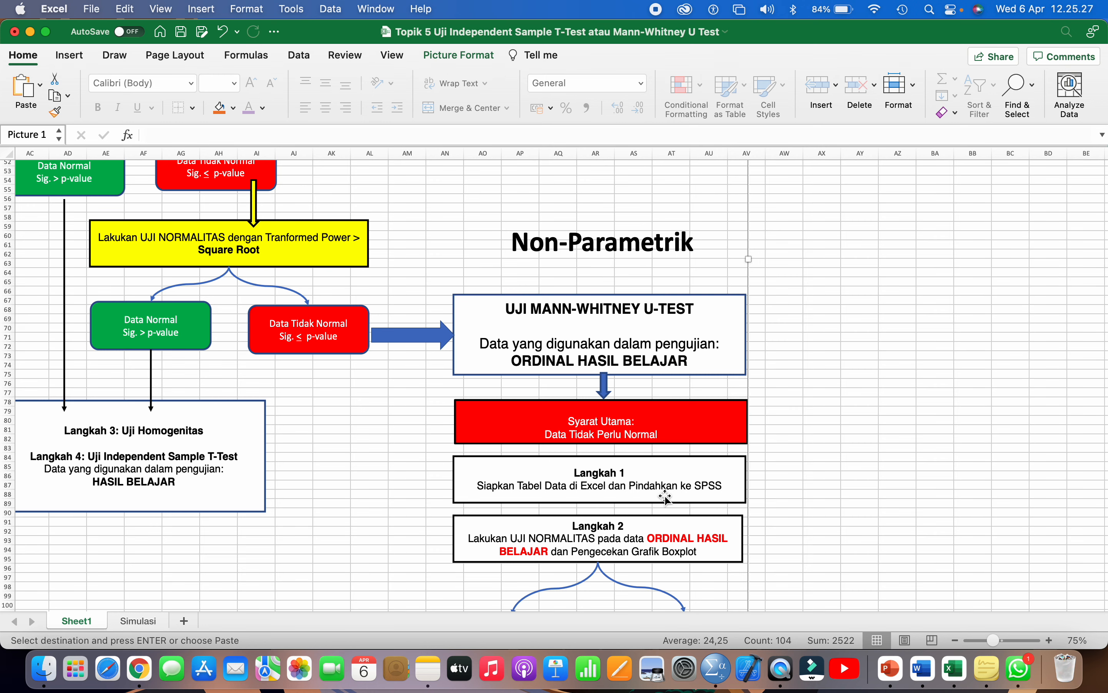
{"action": "left_click", "coordinate": [716, 671]}
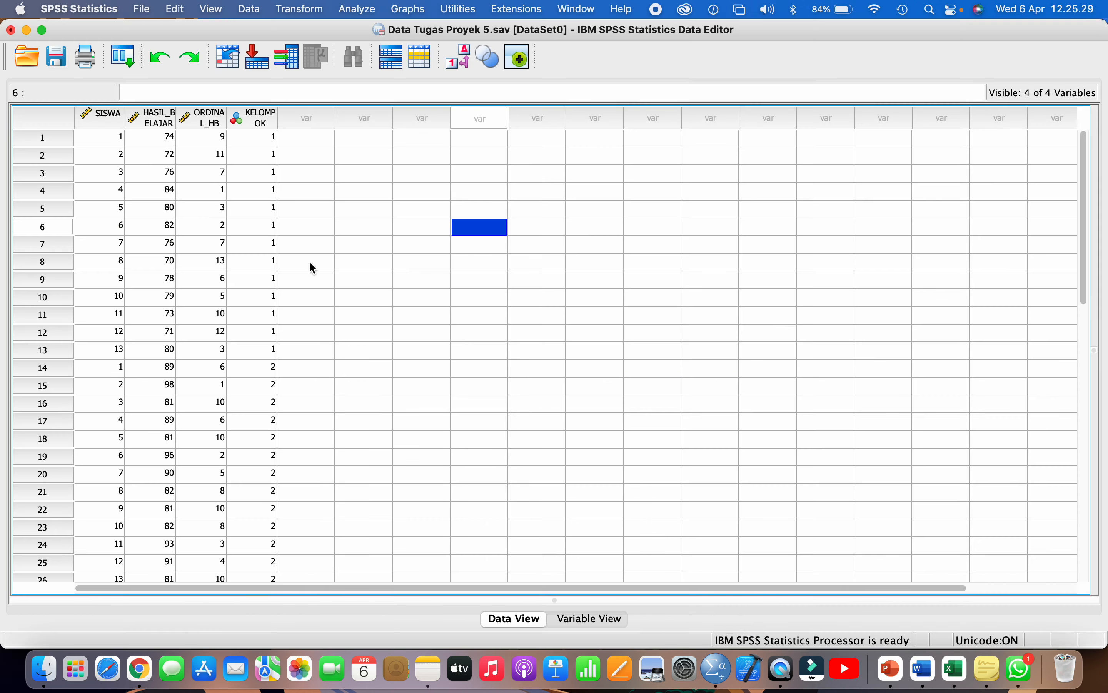
{"action": "left_click", "coordinate": [954, 669]}
{"action": "scroll", "coordinate": [696, 476], "scroll_direction": "down", "scroll_amount": 5}
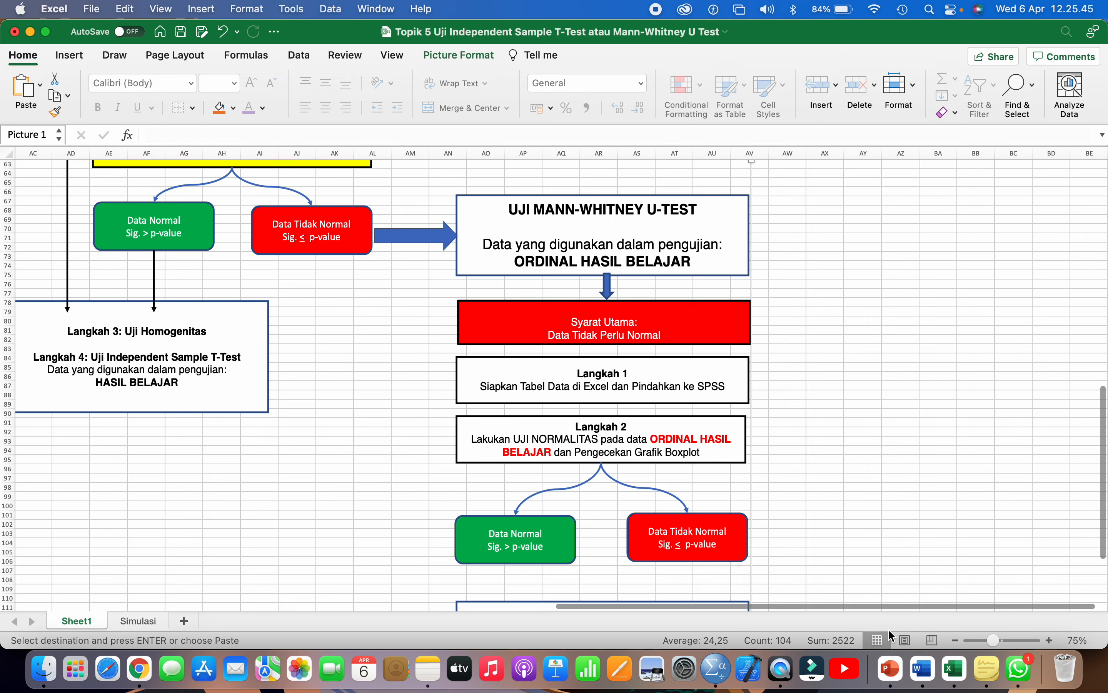
{"action": "left_click", "coordinate": [719, 672]}
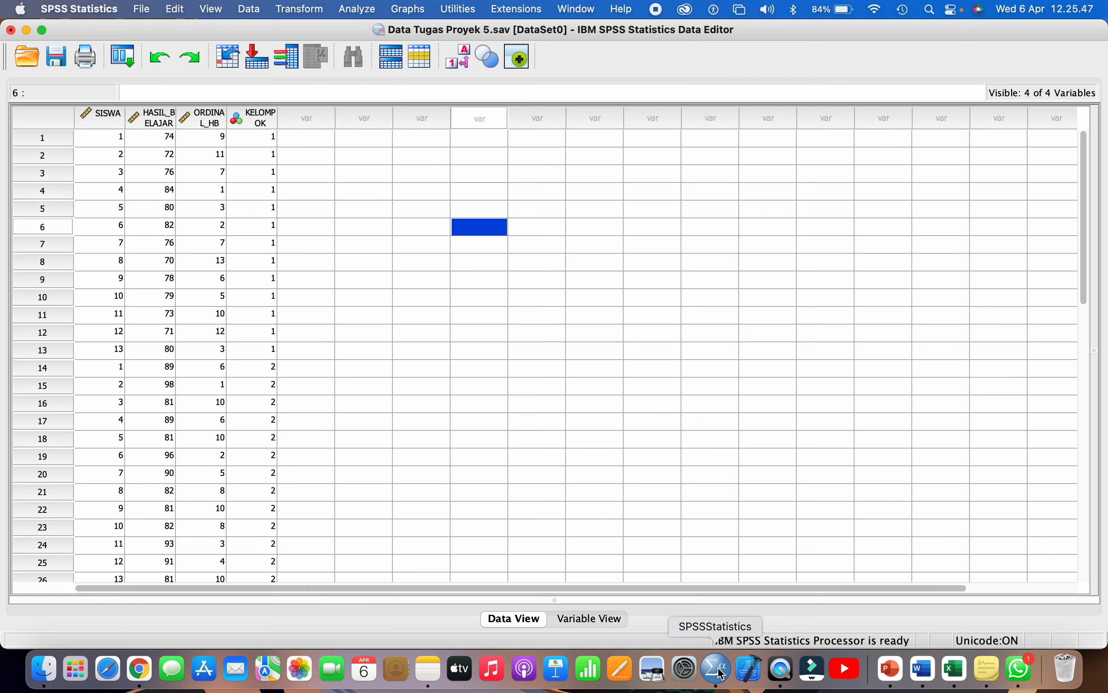
- In Explore, remove HASIL_BELAJAR from the Dependent List, select ORDINAL_HB, then cancel the dialog
{"action": "left_click", "coordinate": [356, 13]}
{"action": "mouse_move", "coordinate": [410, 51]}
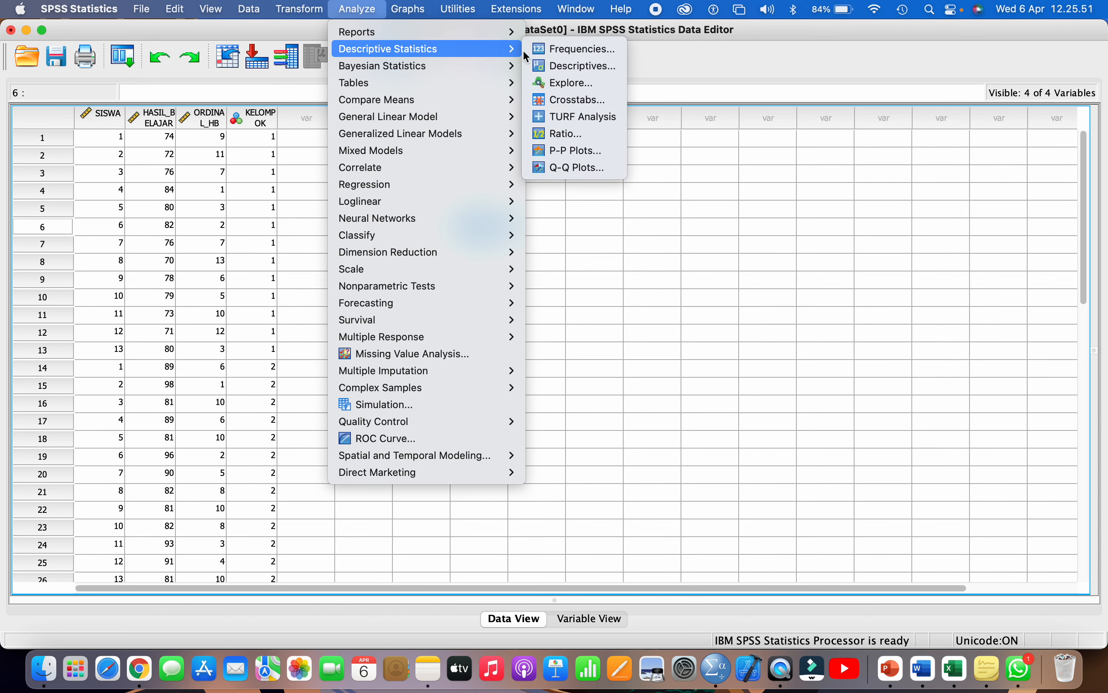
{"action": "left_click", "coordinate": [573, 84]}
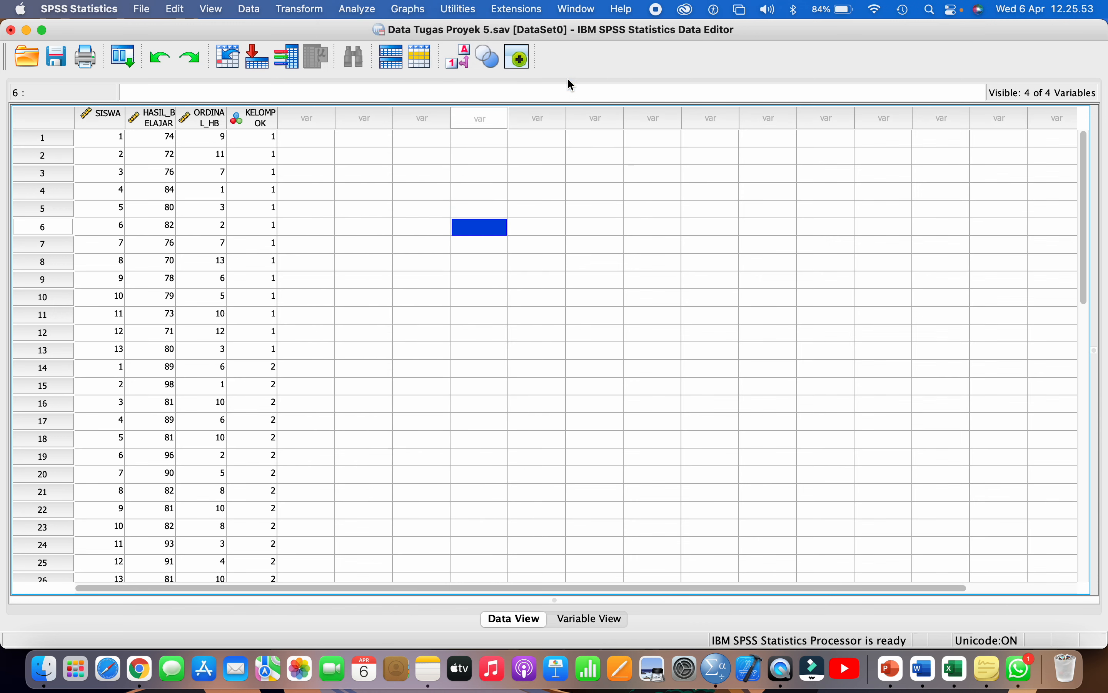
{"action": "left_click", "coordinate": [568, 155]}
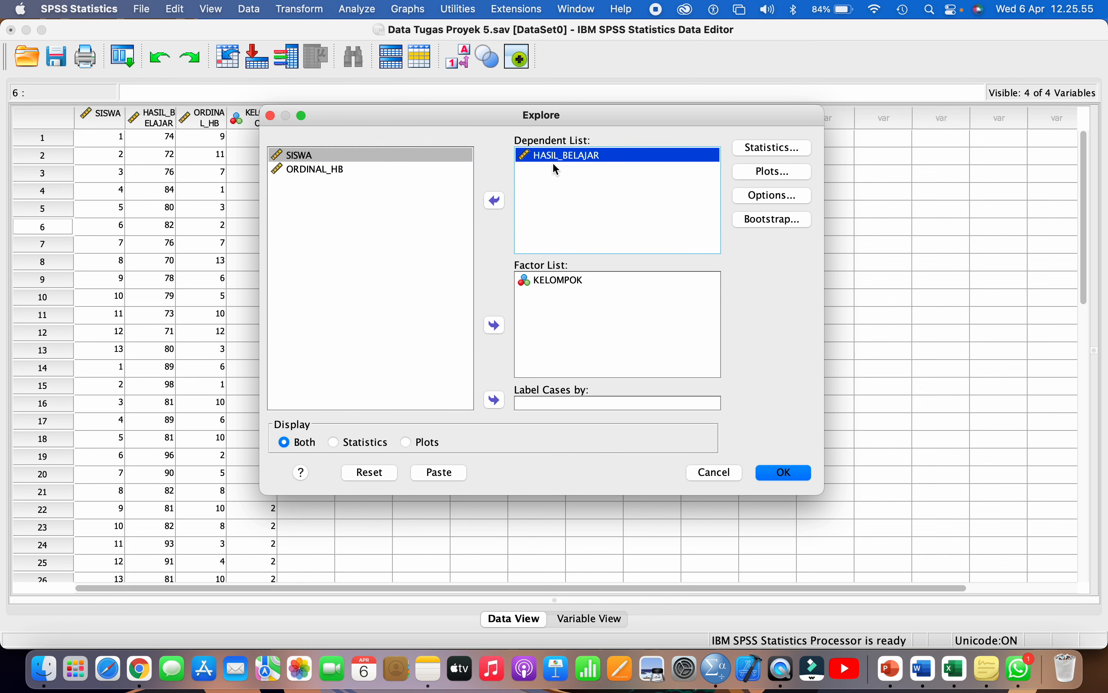
{"action": "left_click", "coordinate": [495, 201]}
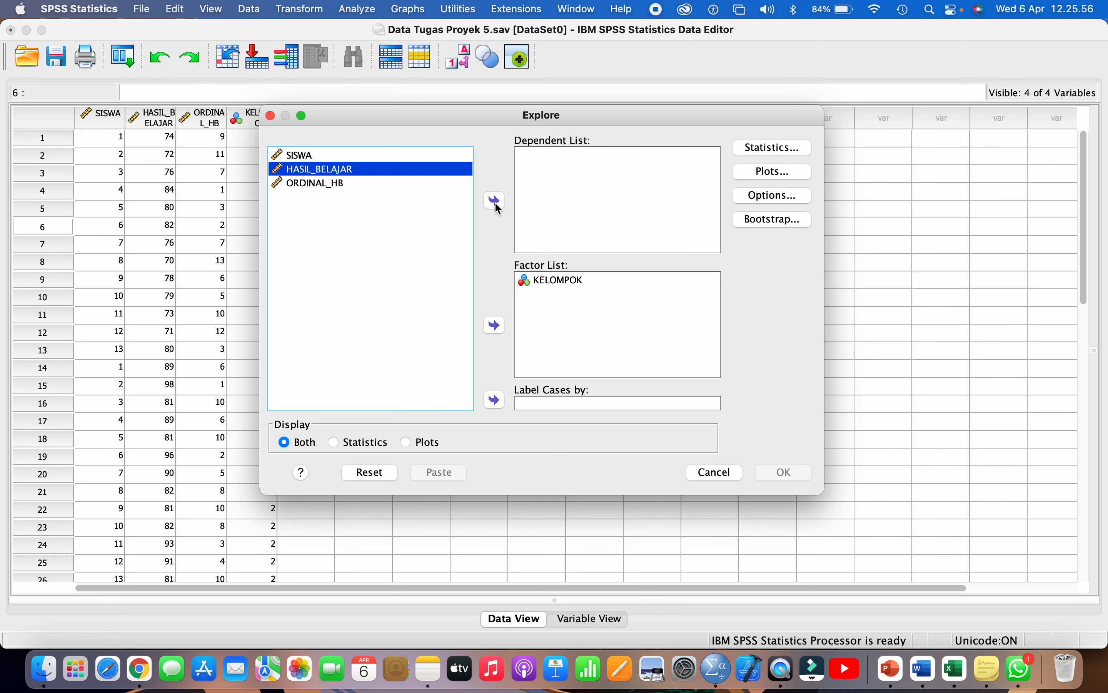
{"action": "left_click", "coordinate": [333, 184]}
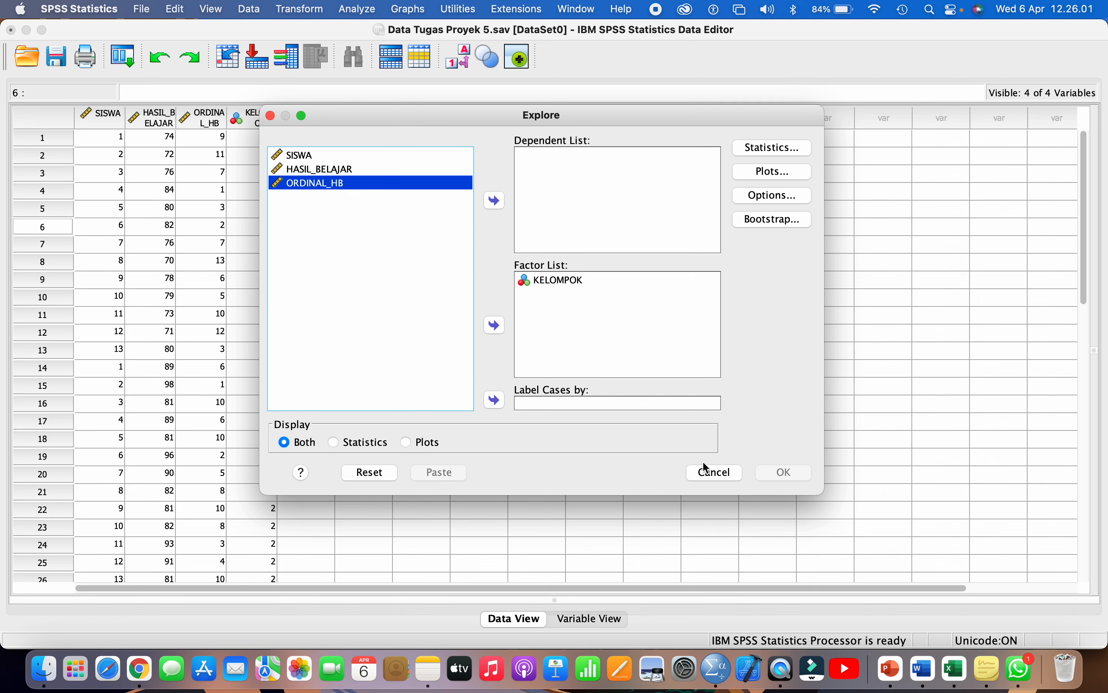
{"action": "left_click", "coordinate": [709, 473]}
- In Variable View, set ORDINAL_HB's Measure to Ordinal instead of Scale
{"action": "left_click", "coordinate": [575, 619]}
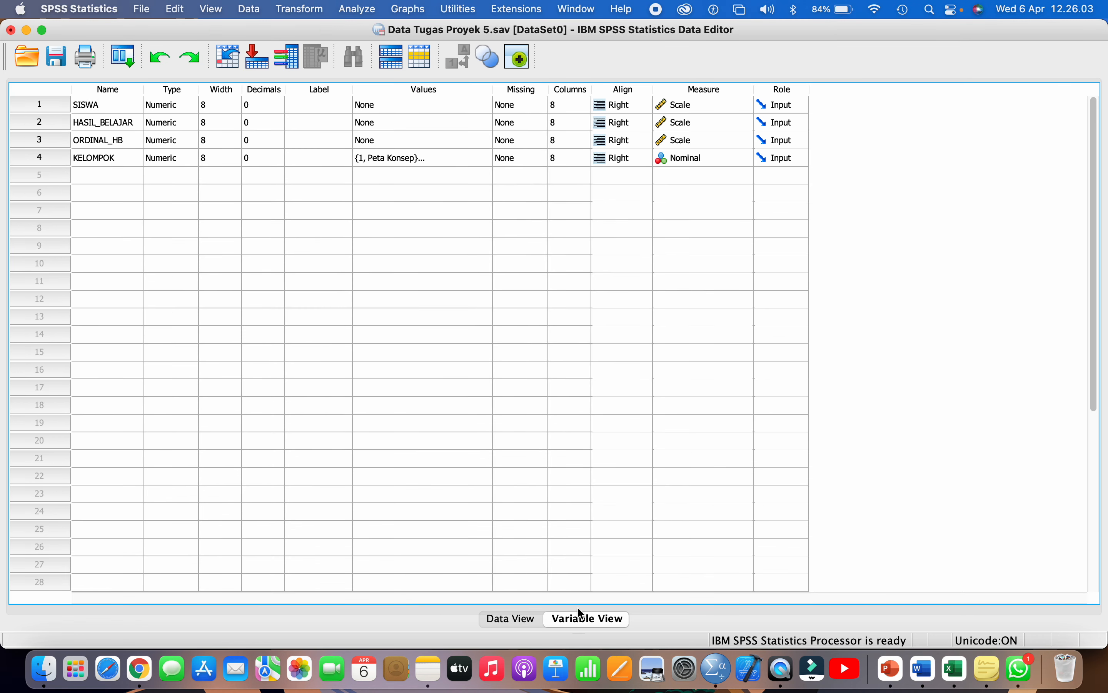
{"action": "left_click", "coordinate": [105, 145]}
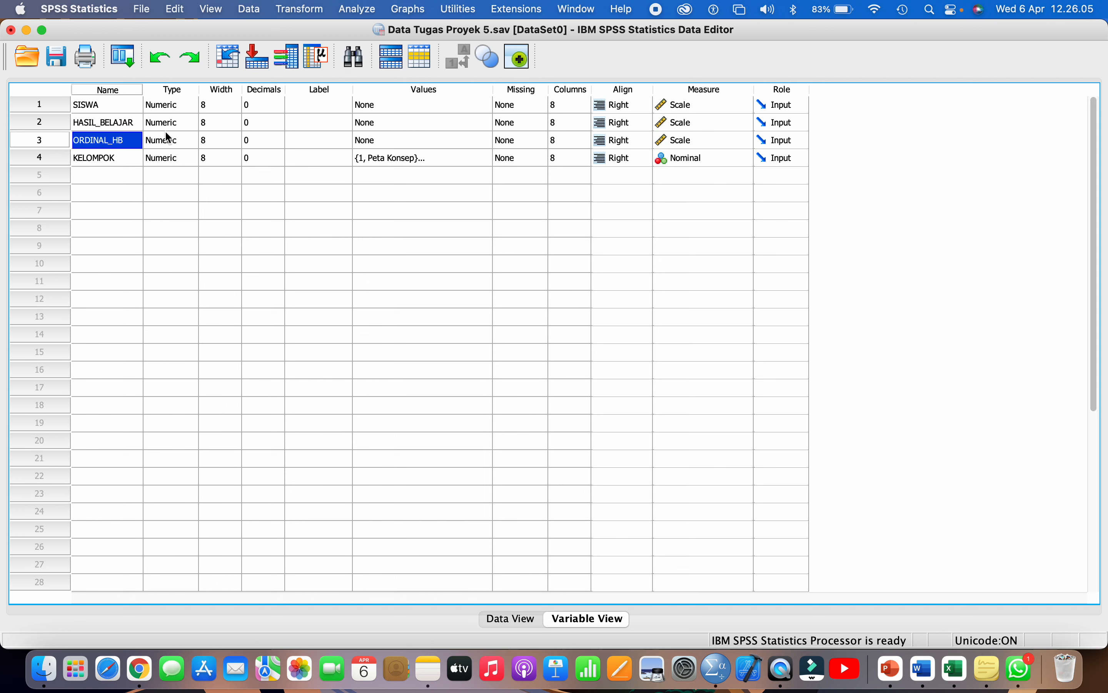
{"action": "left_click", "coordinate": [726, 142]}
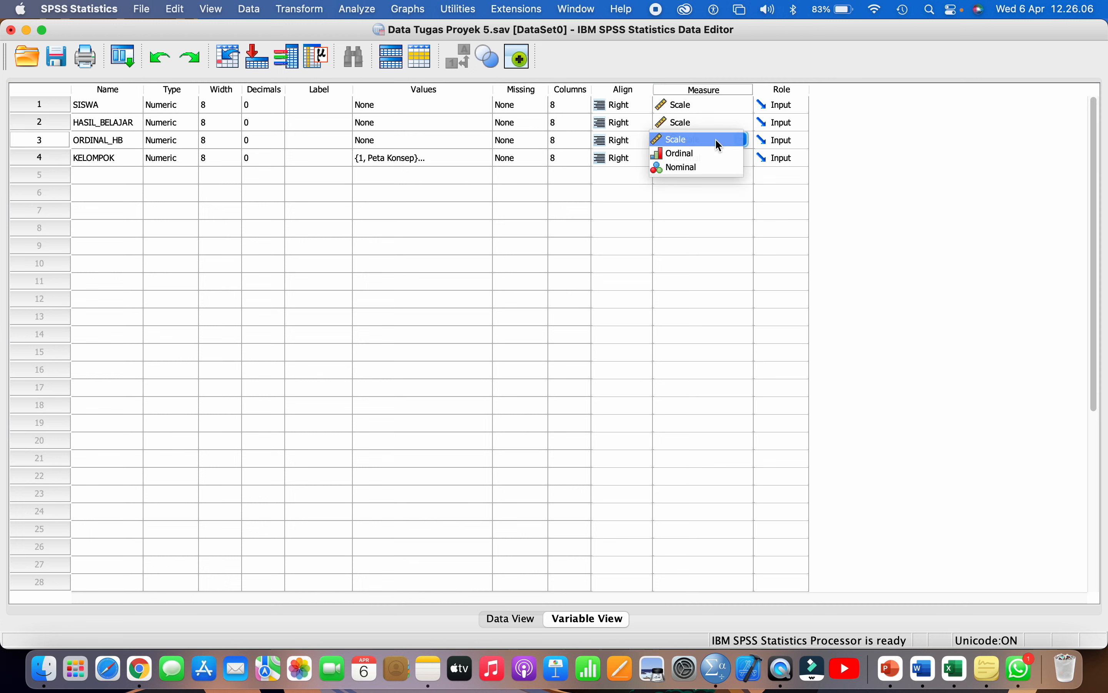
{"action": "left_click", "coordinate": [699, 152]}
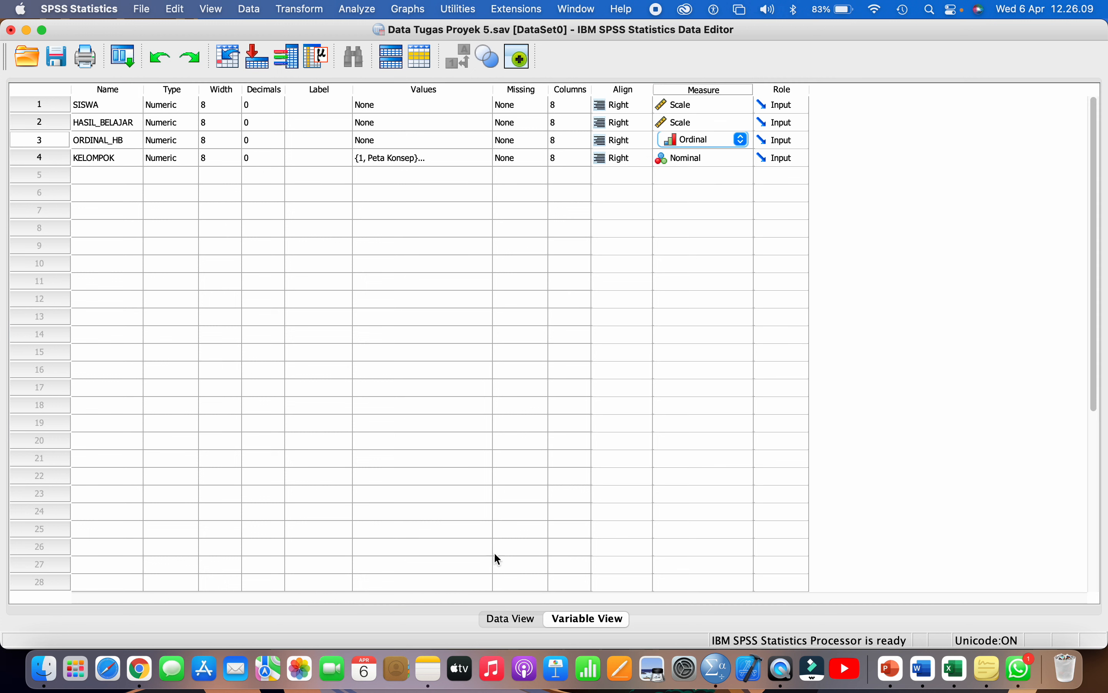
- Return to Data View, then open Explore, remove HASIL_BELAJAR, and cancel without running
{"action": "left_click", "coordinate": [511, 620]}
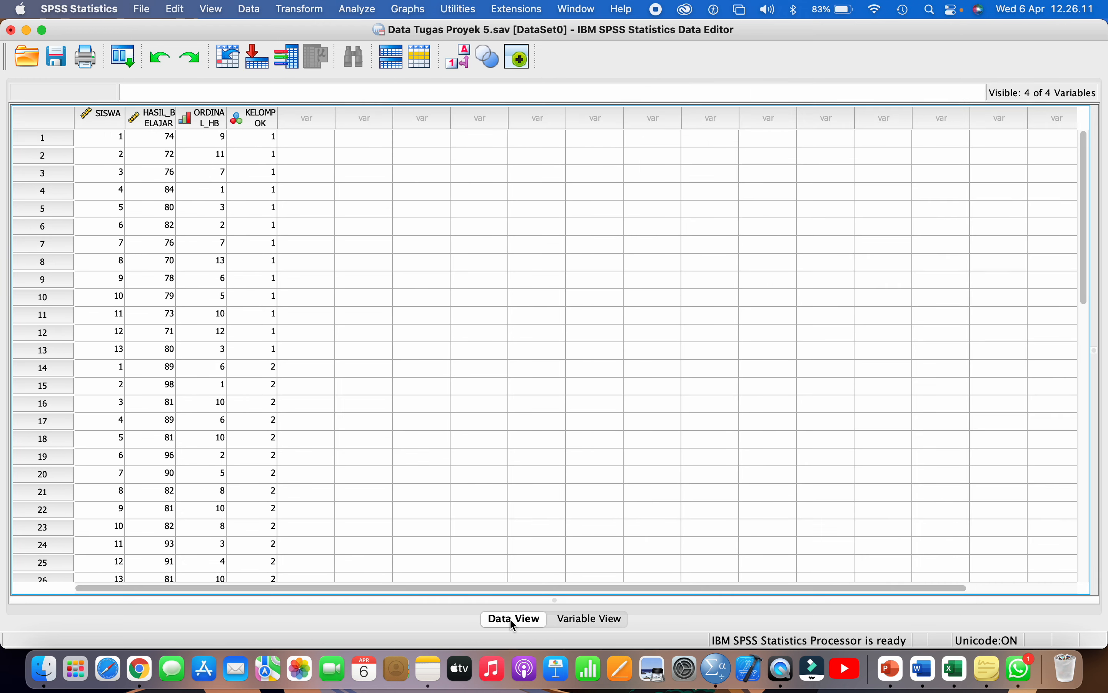
{"action": "left_click", "coordinate": [360, 13]}
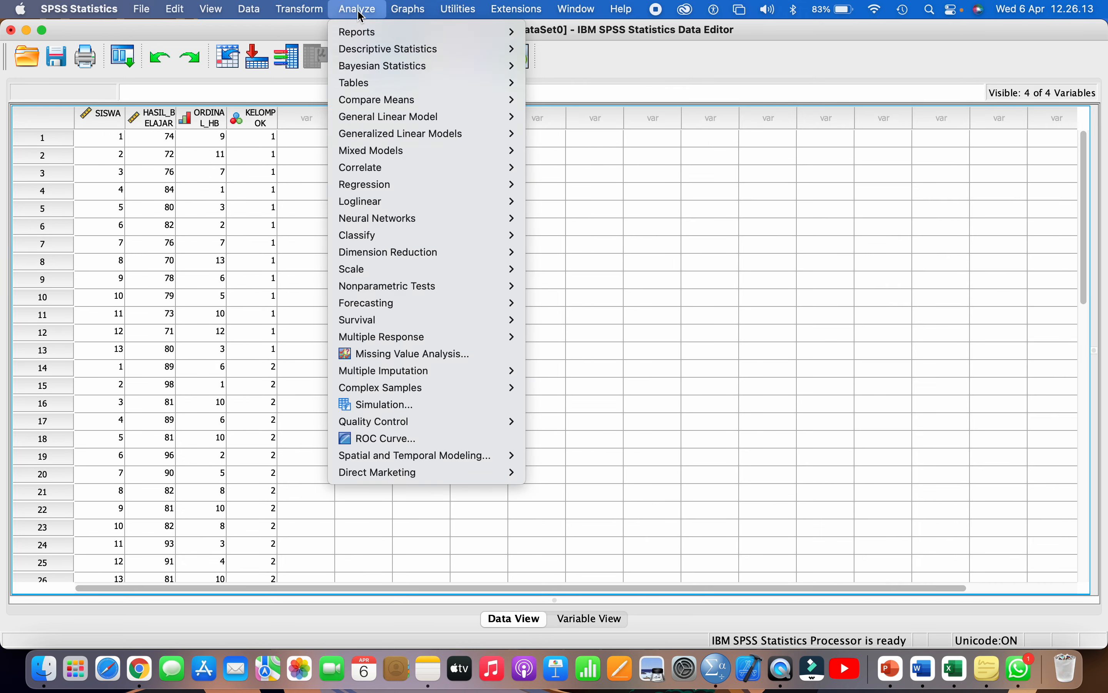
{"action": "mouse_move", "coordinate": [416, 50]}
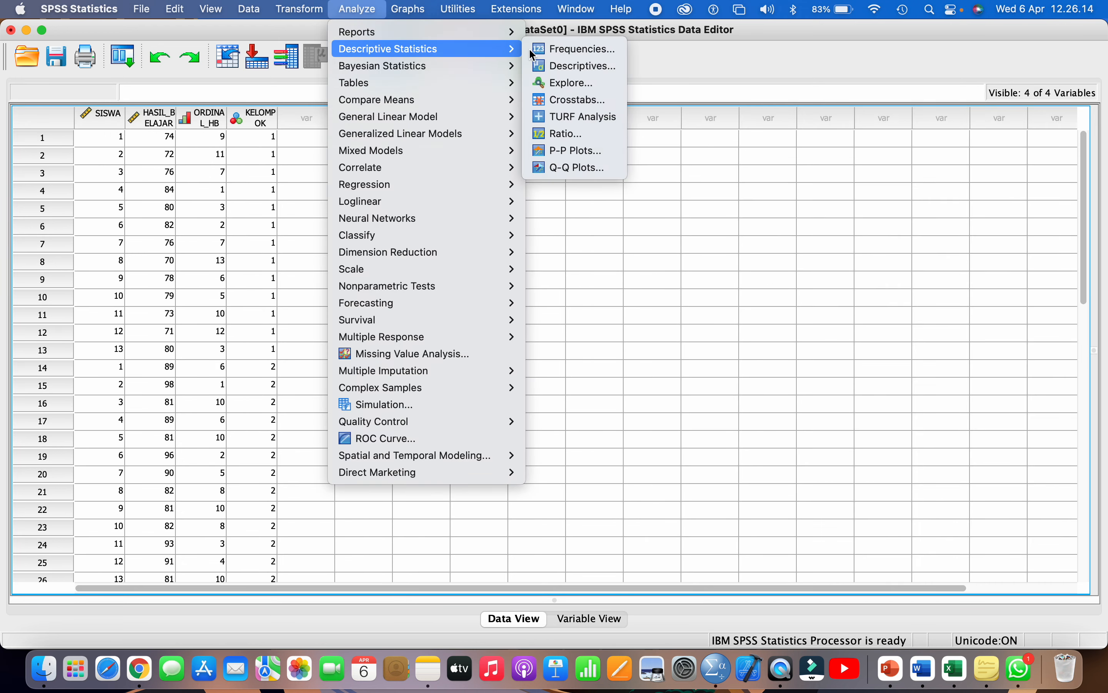
{"action": "left_click", "coordinate": [569, 81]}
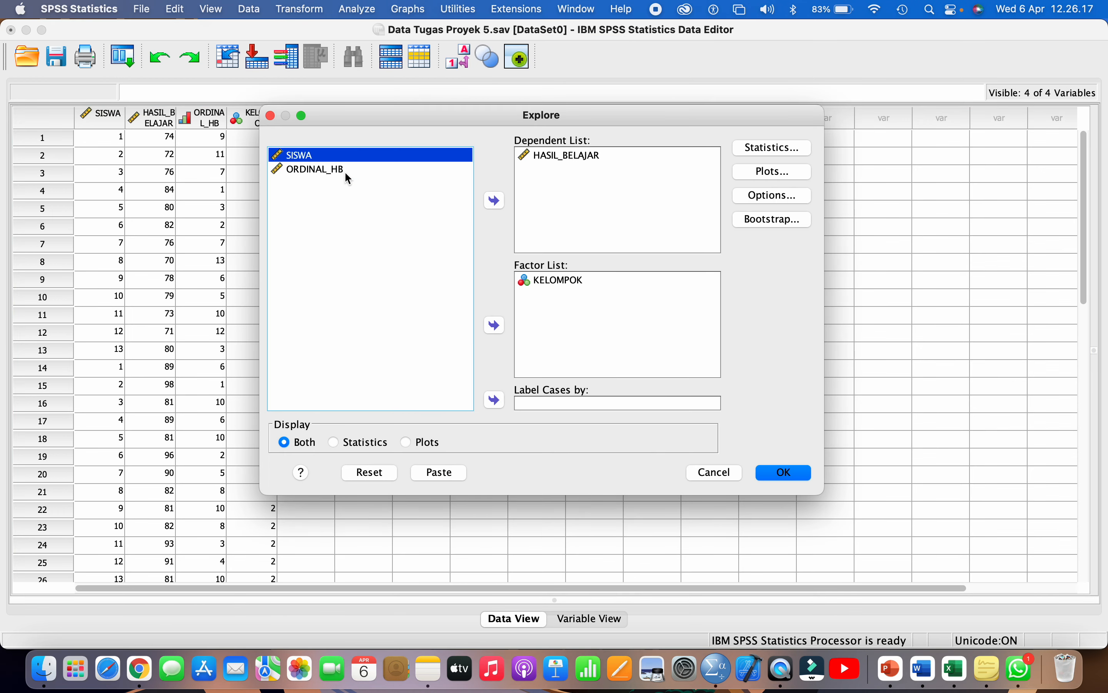
{"action": "left_click", "coordinate": [554, 155]}
{"action": "left_click", "coordinate": [495, 200]}
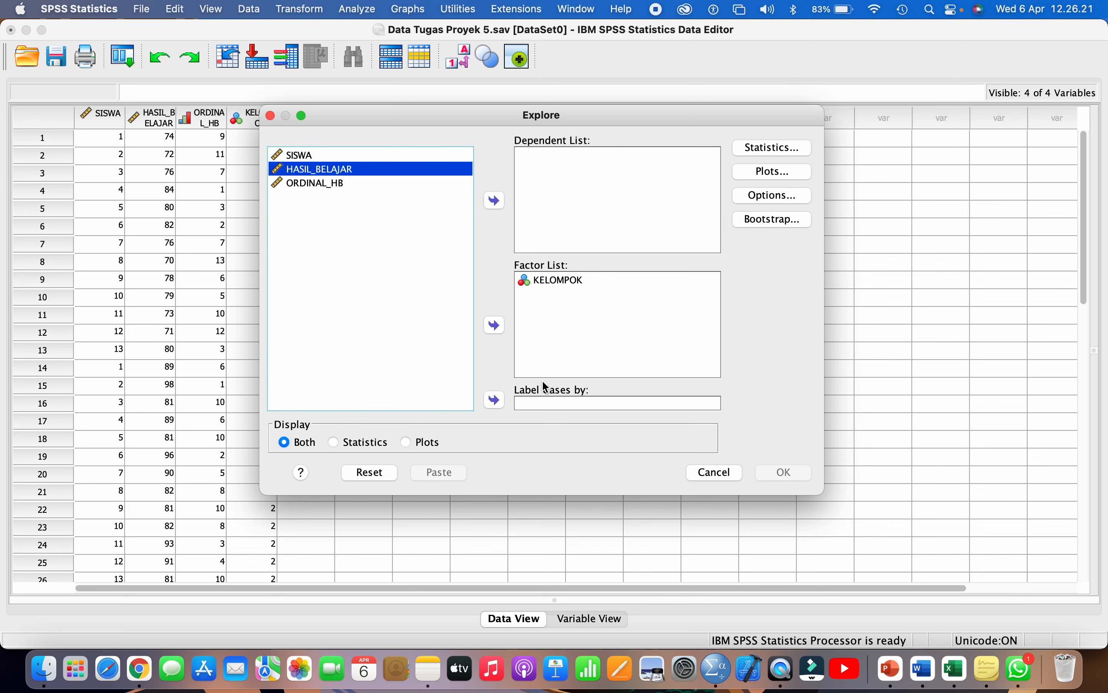
{"action": "left_click", "coordinate": [717, 477]}
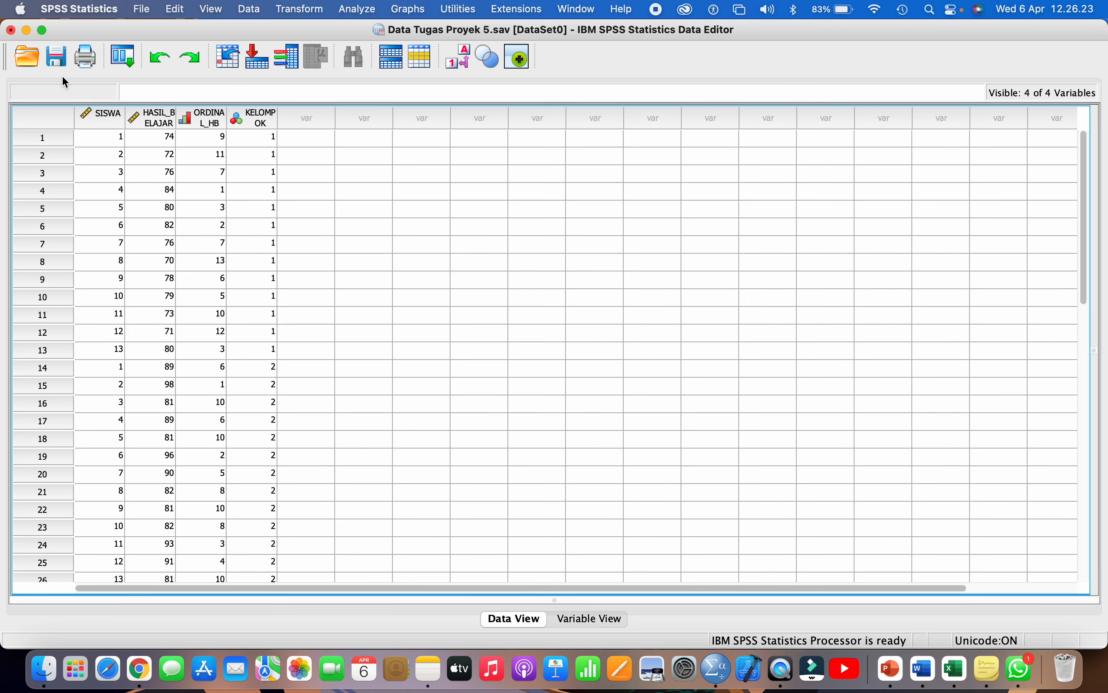
- Save Data Tugas Proyek 5.sav and close the Output3 log without saving it
{"action": "left_click", "coordinate": [56, 56]}
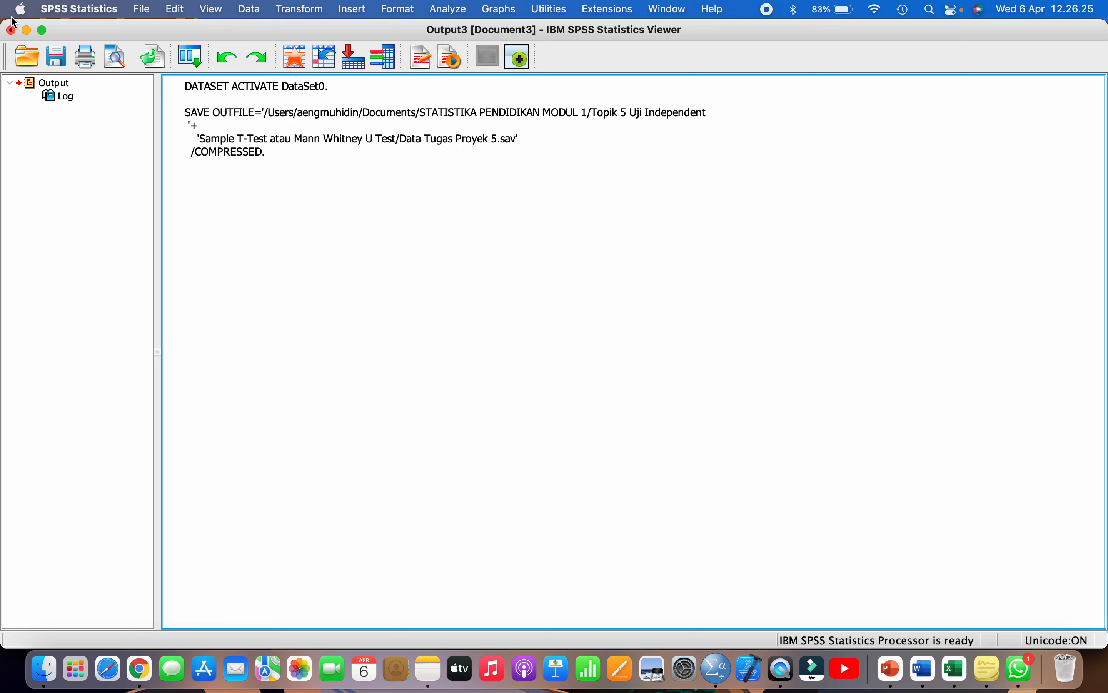
{"action": "left_click", "coordinate": [10, 30]}
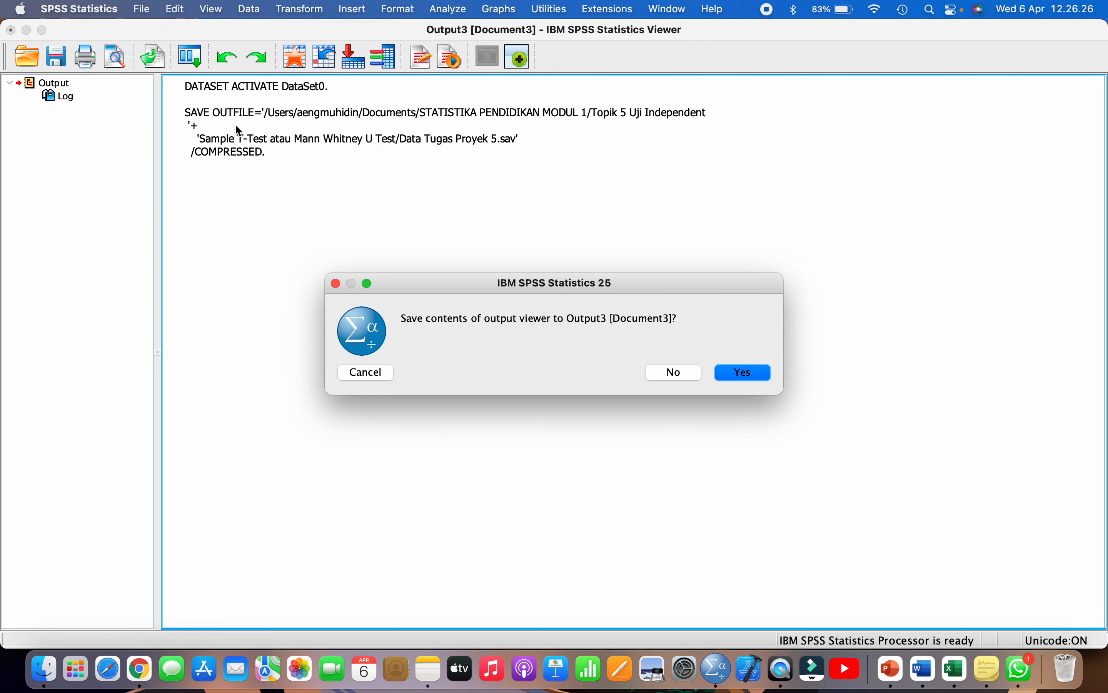
{"action": "left_click", "coordinate": [667, 380]}
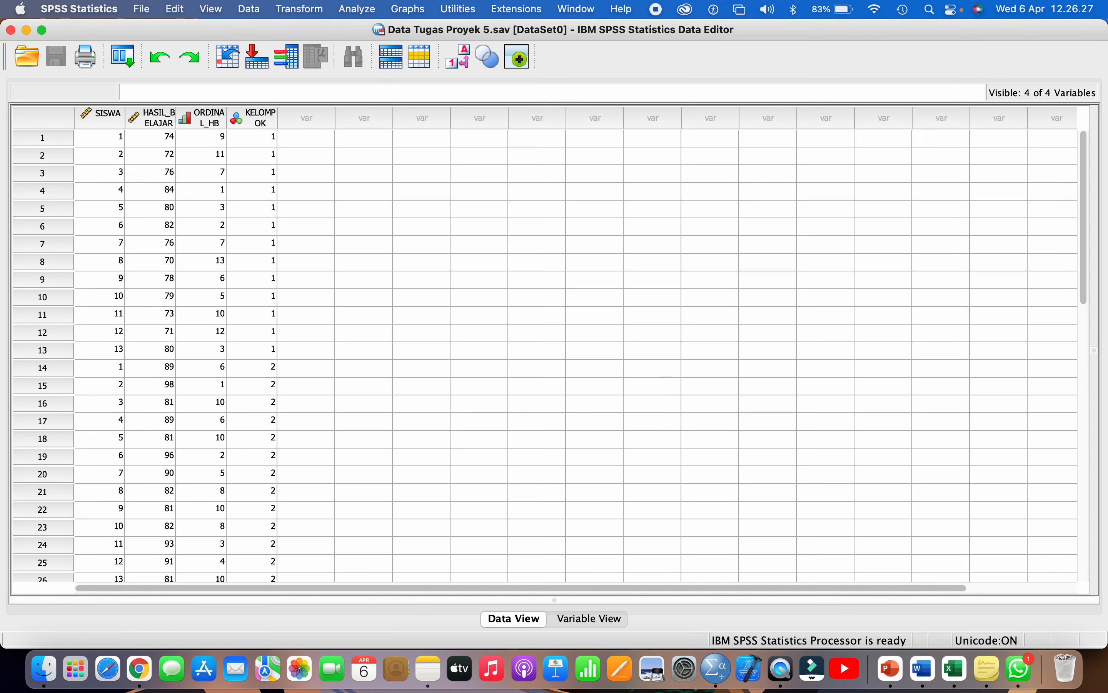
{"action": "left_click", "coordinate": [195, 118]}
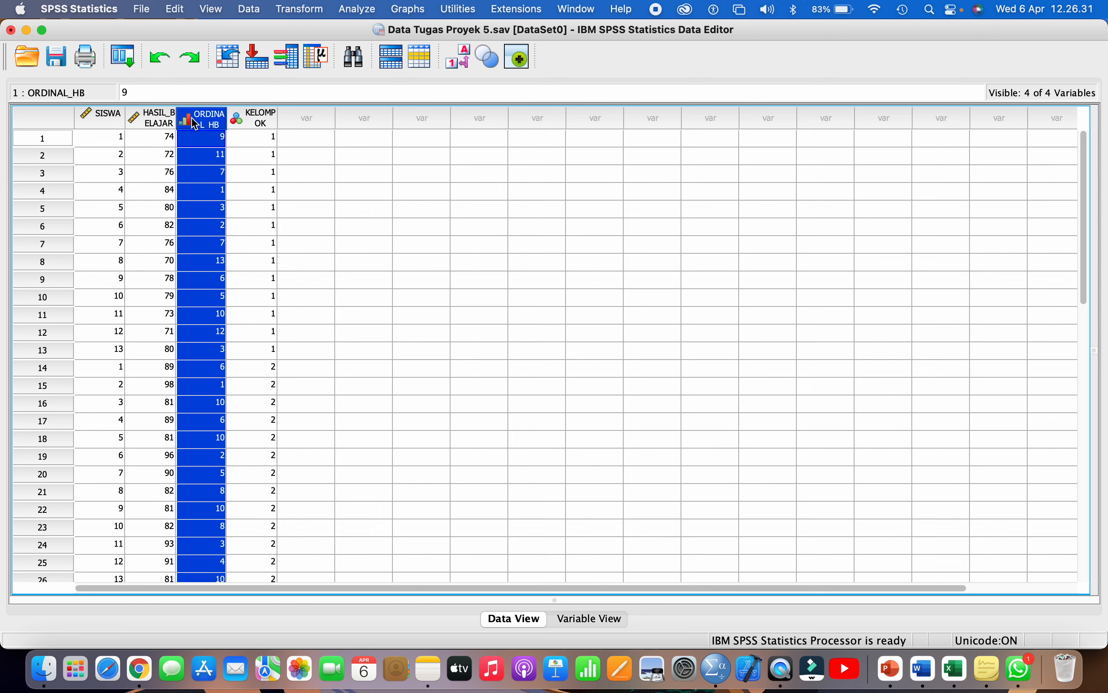
{"action": "left_click", "coordinate": [369, 10]}
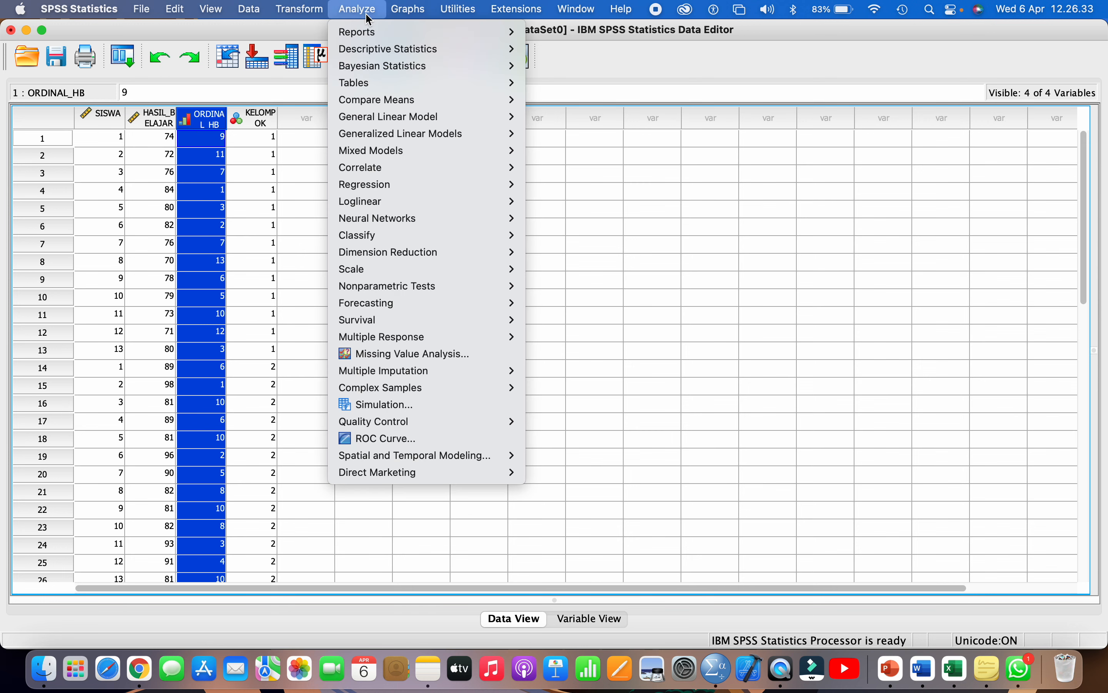
{"action": "mouse_move", "coordinate": [425, 48]}
{"action": "left_click", "coordinate": [620, 82]}
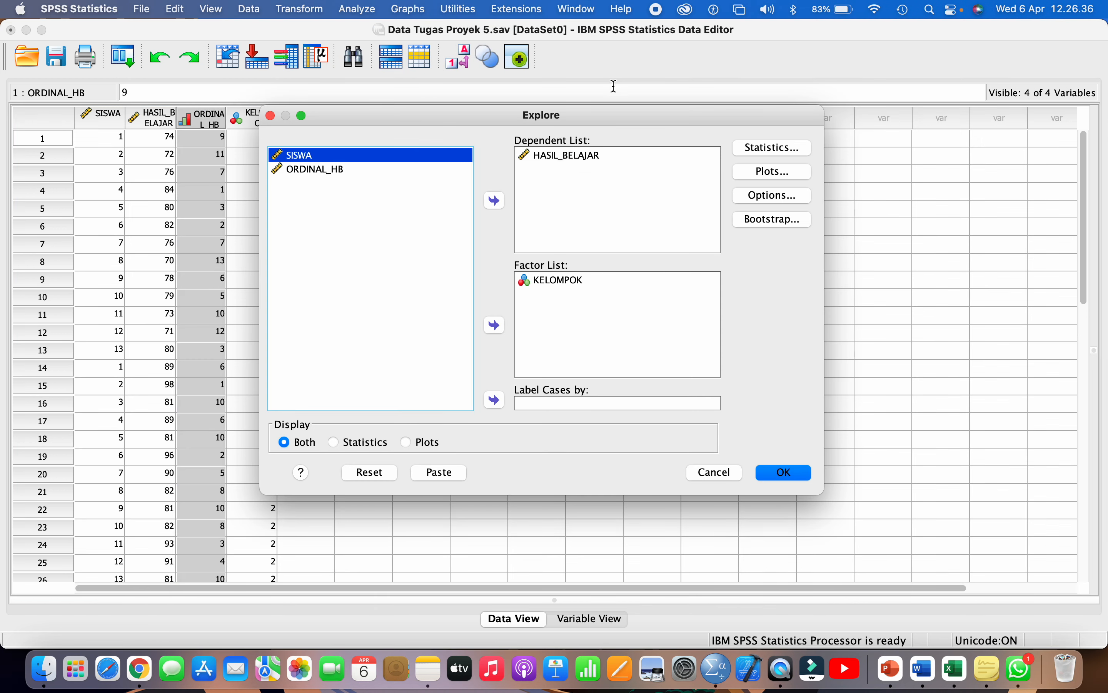
{"action": "left_click", "coordinate": [564, 157]}
{"action": "left_click", "coordinate": [495, 200]}
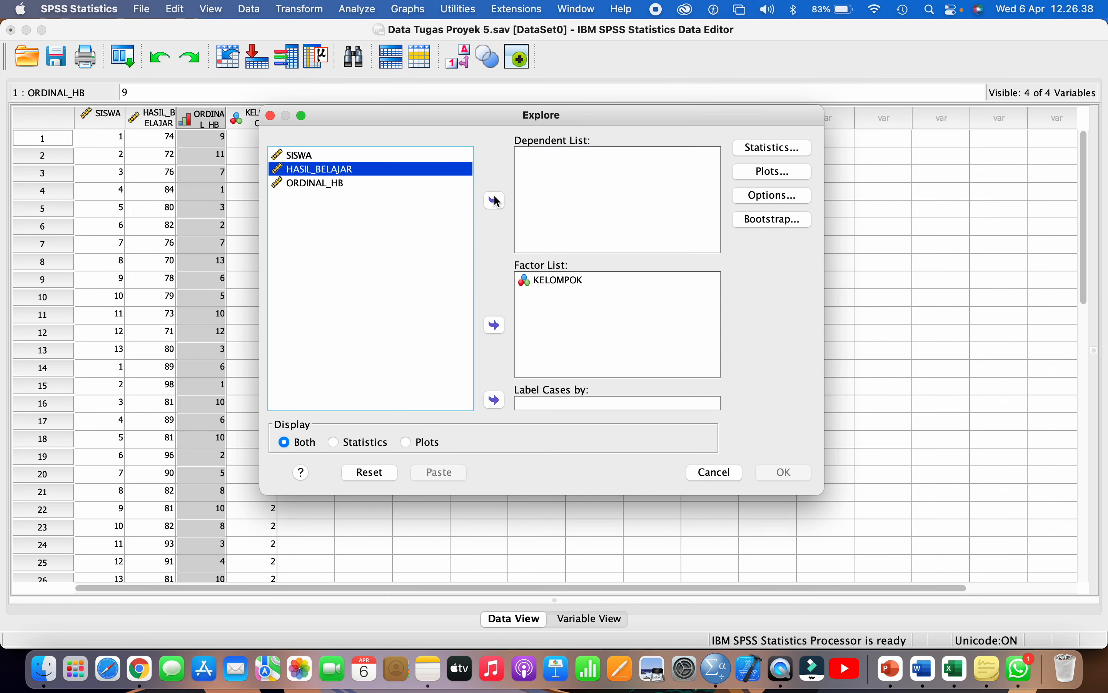
{"action": "left_click", "coordinate": [342, 186]}
{"action": "left_click", "coordinate": [714, 472]}
{"action": "left_click", "coordinate": [53, 63]}
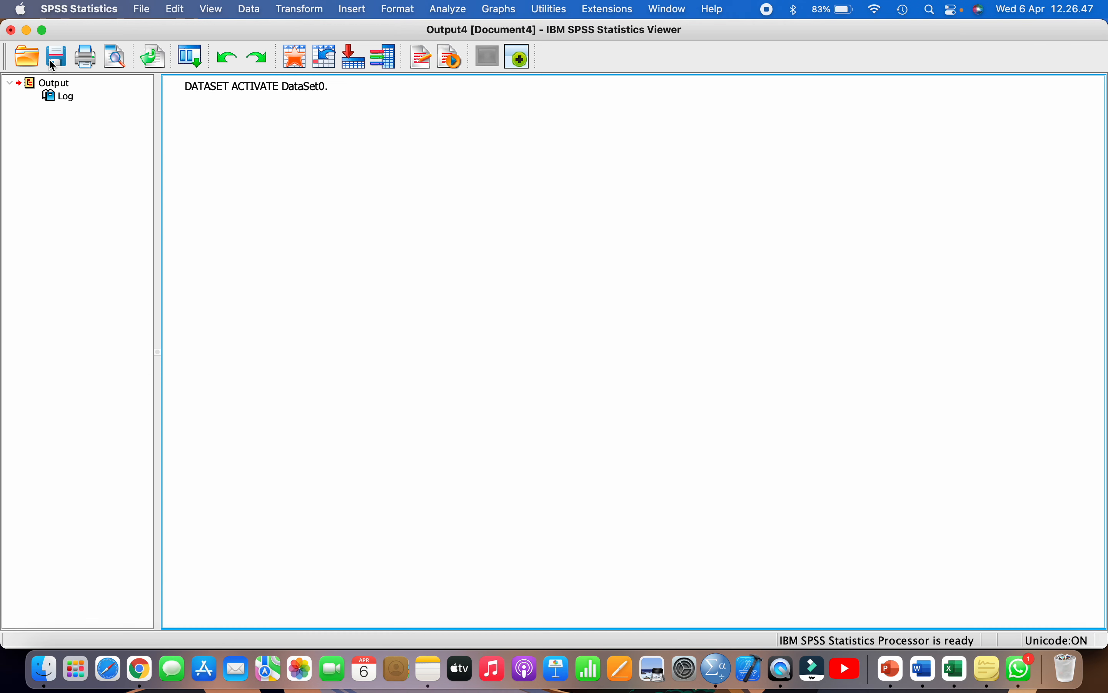
{"action": "left_click", "coordinate": [11, 30]}
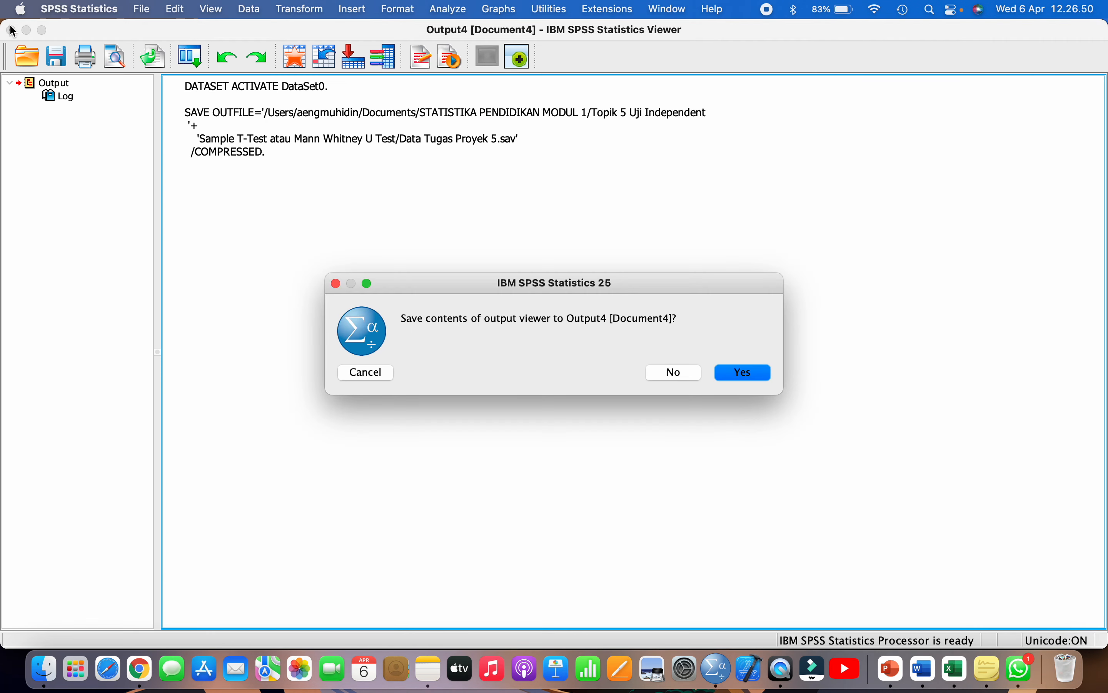
{"action": "left_click", "coordinate": [685, 376]}
{"action": "left_click", "coordinate": [219, 152]}
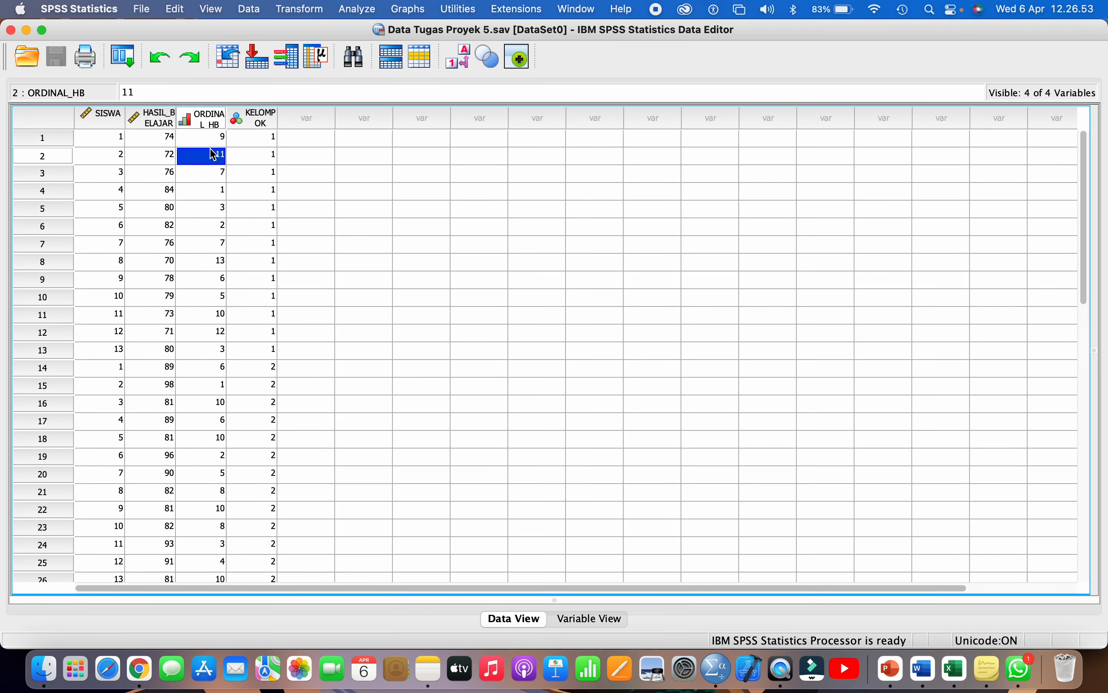
- Widen the ORDINAL_HB column and set Explore with ORDINAL_HB dependent and KELOMPOK as factor
{"action": "left_click_drag", "start_coordinate": [227, 120], "coordinate": [396, 118]}
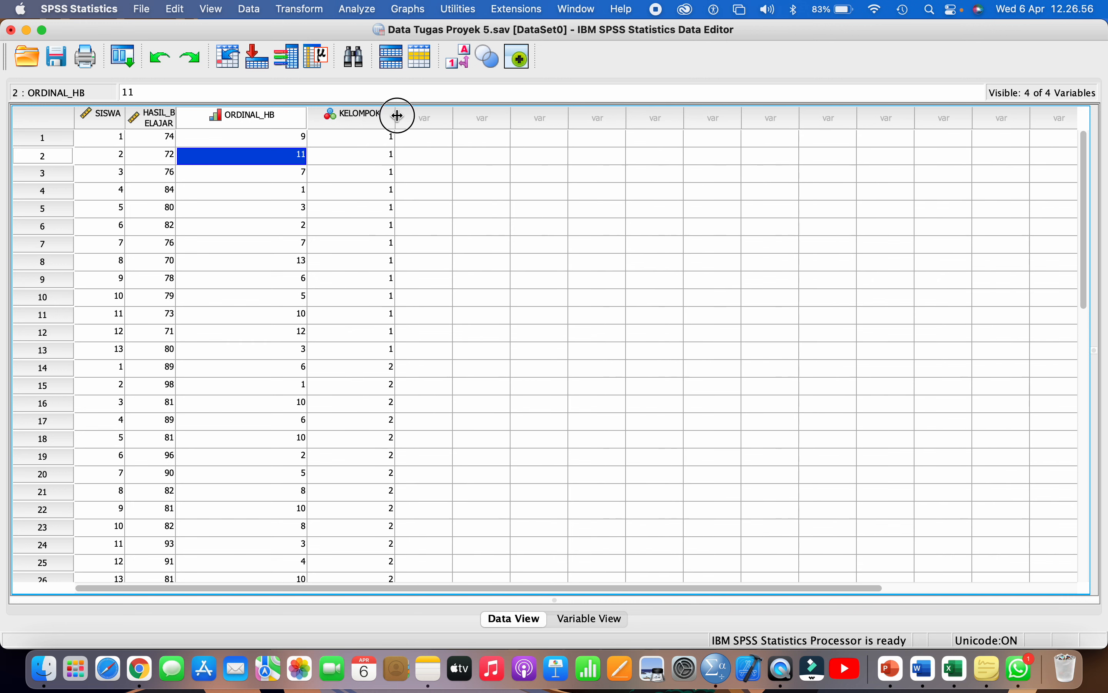
{"action": "left_click", "coordinate": [359, 10]}
{"action": "mouse_move", "coordinate": [412, 48]}
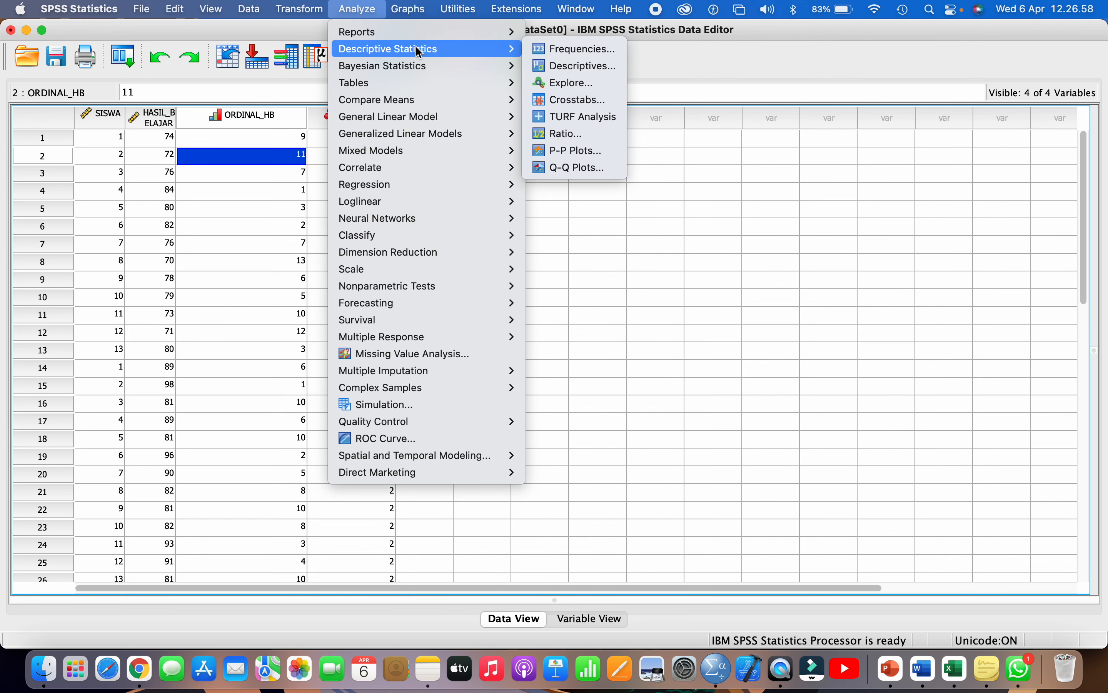
{"action": "left_click", "coordinate": [577, 84]}
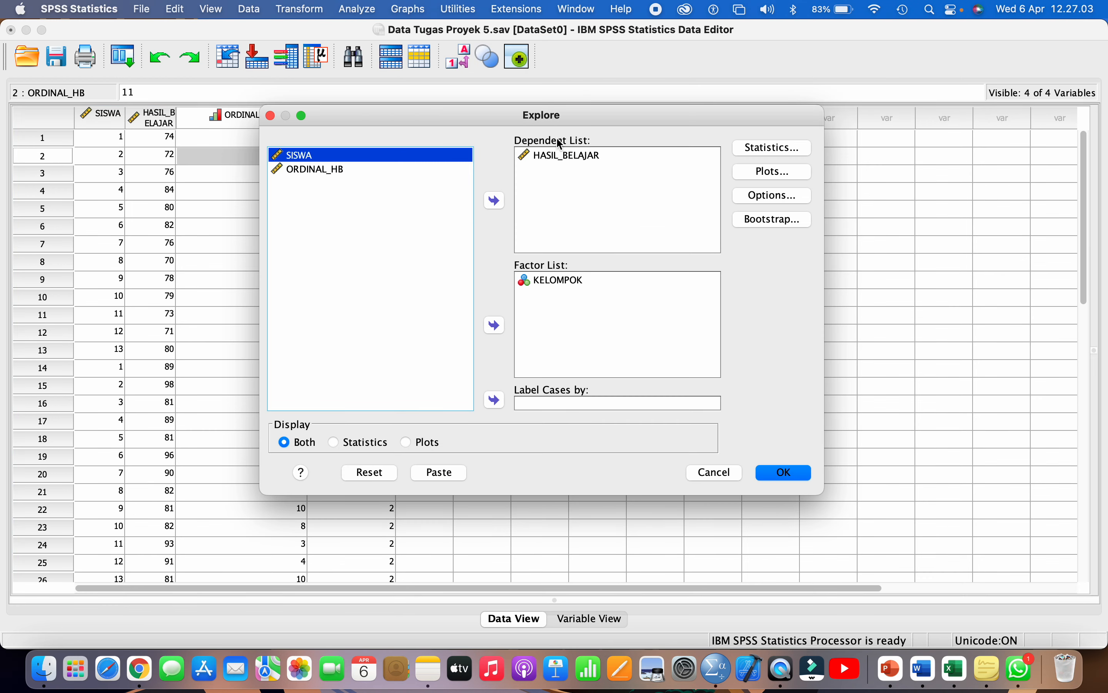
{"action": "left_click", "coordinate": [558, 156]}
{"action": "left_click", "coordinate": [496, 201]}
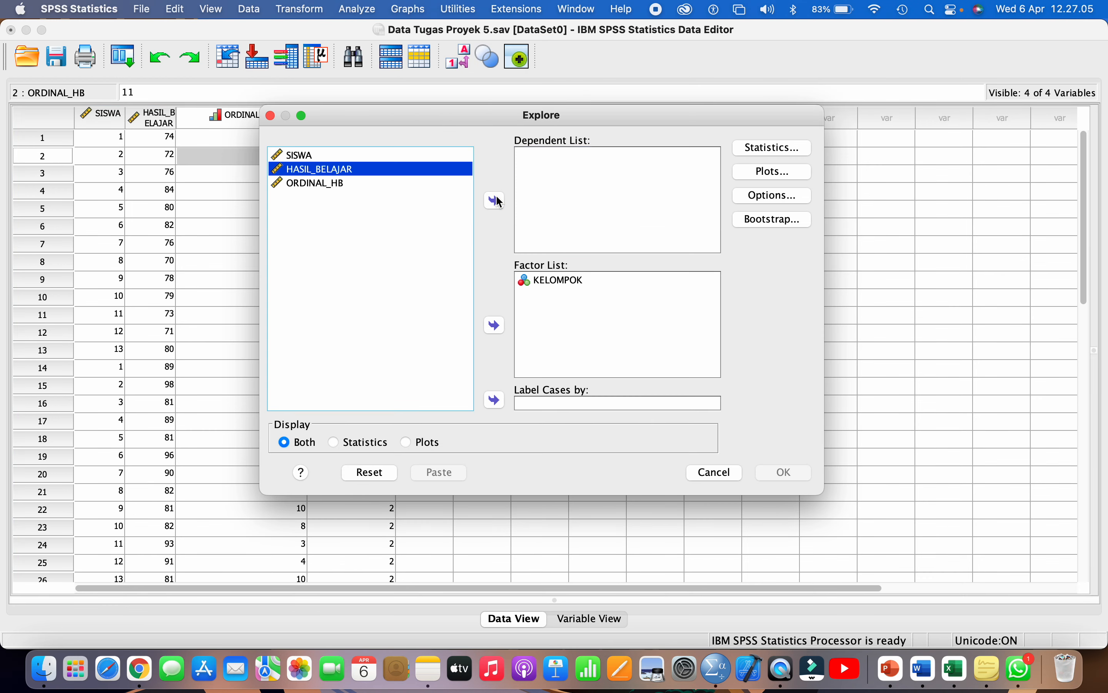
{"action": "left_click", "coordinate": [333, 185]}
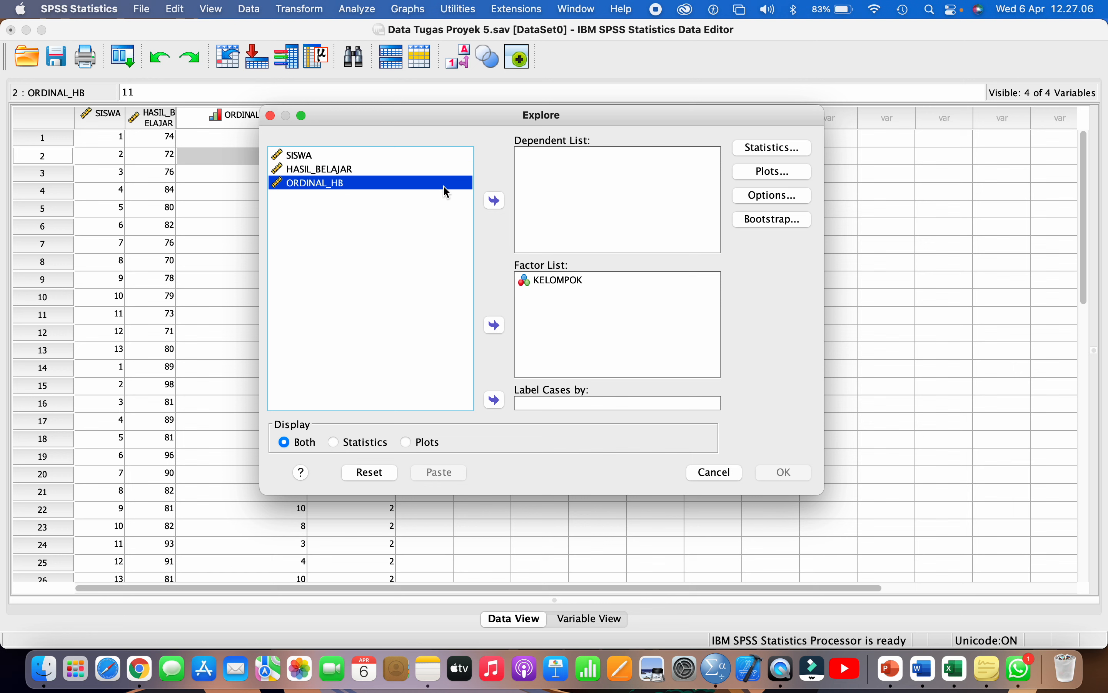
{"action": "left_click", "coordinate": [496, 202]}
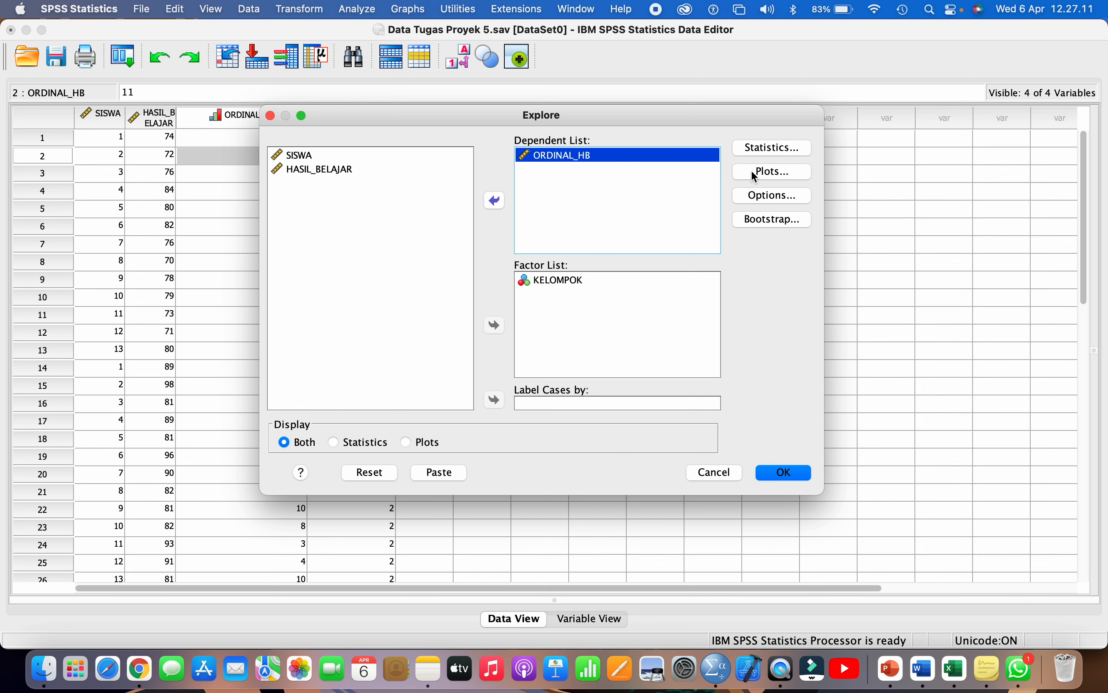
{"action": "left_click", "coordinate": [559, 279]}
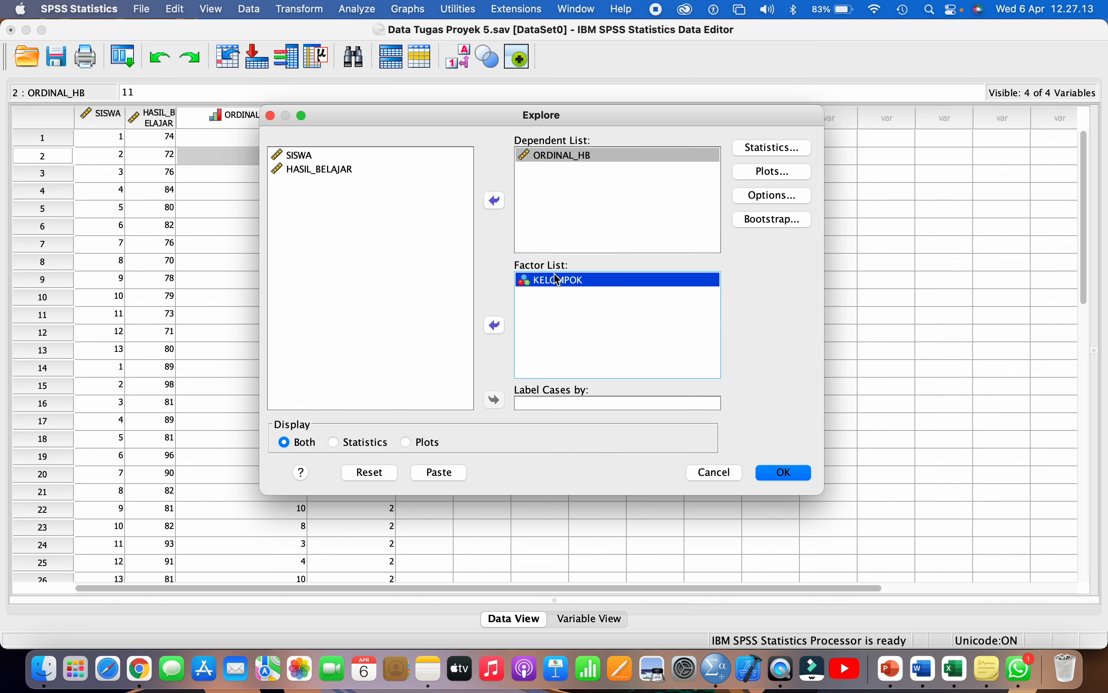
{"action": "left_click", "coordinate": [568, 154]}
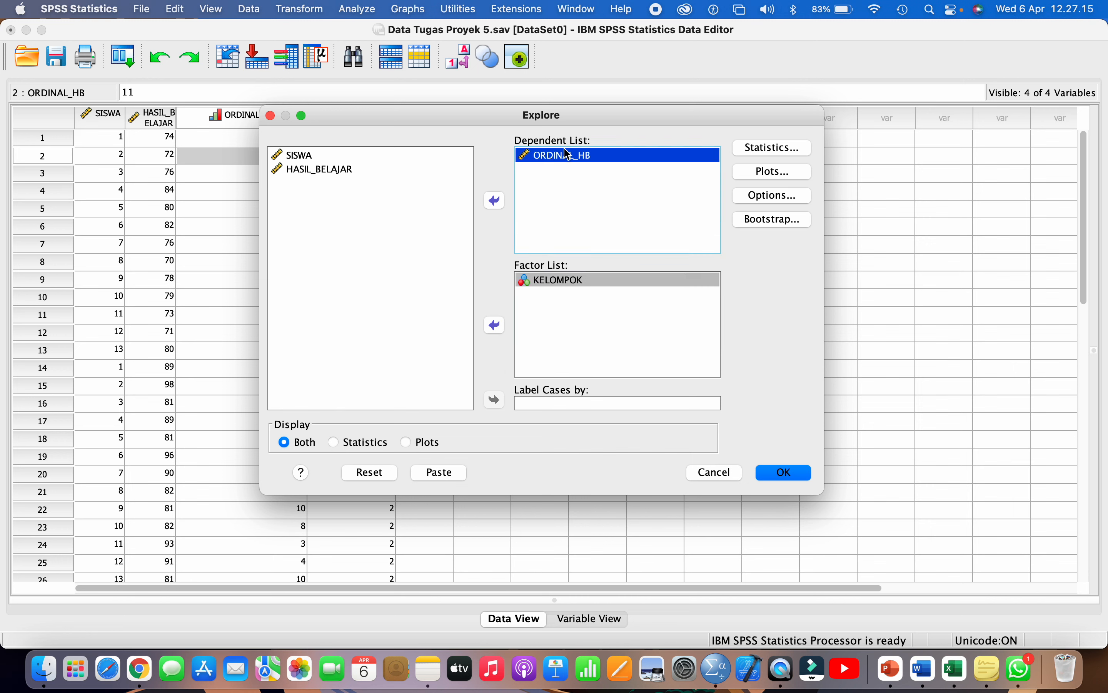
{"action": "left_click", "coordinate": [565, 281]}
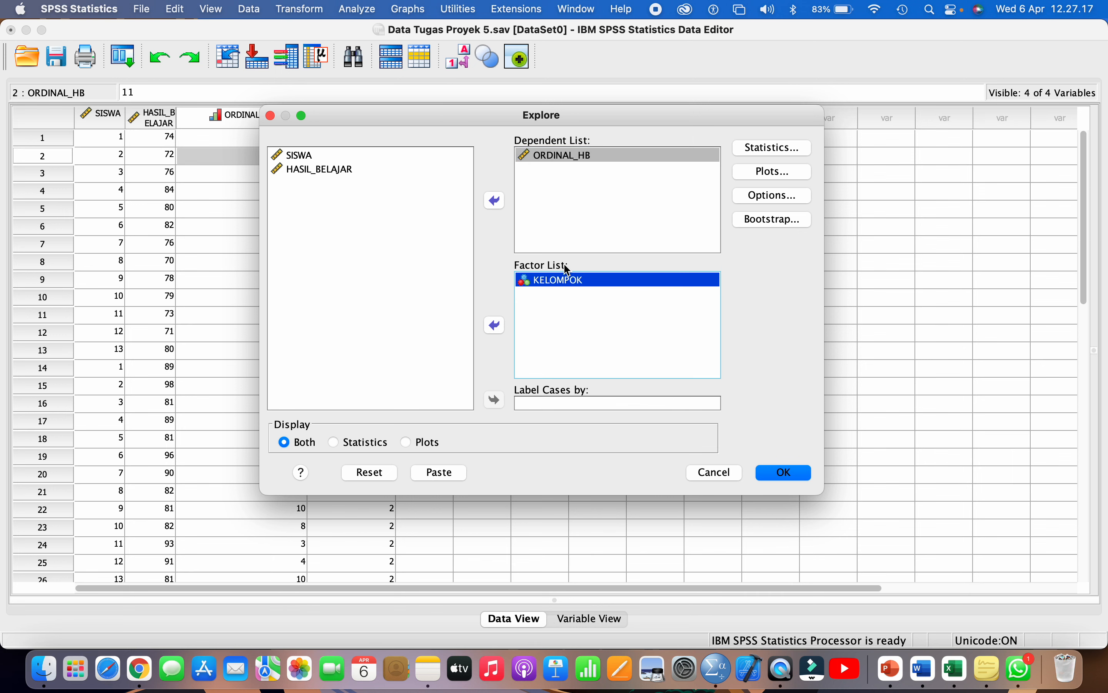
- Enable Histogram and Normality plots with tests, Spread vs Level None, and run the exploration
{"action": "left_click", "coordinate": [774, 173]}
{"action": "left_click", "coordinate": [436, 225]}
{"action": "left_click", "coordinate": [284, 350]}
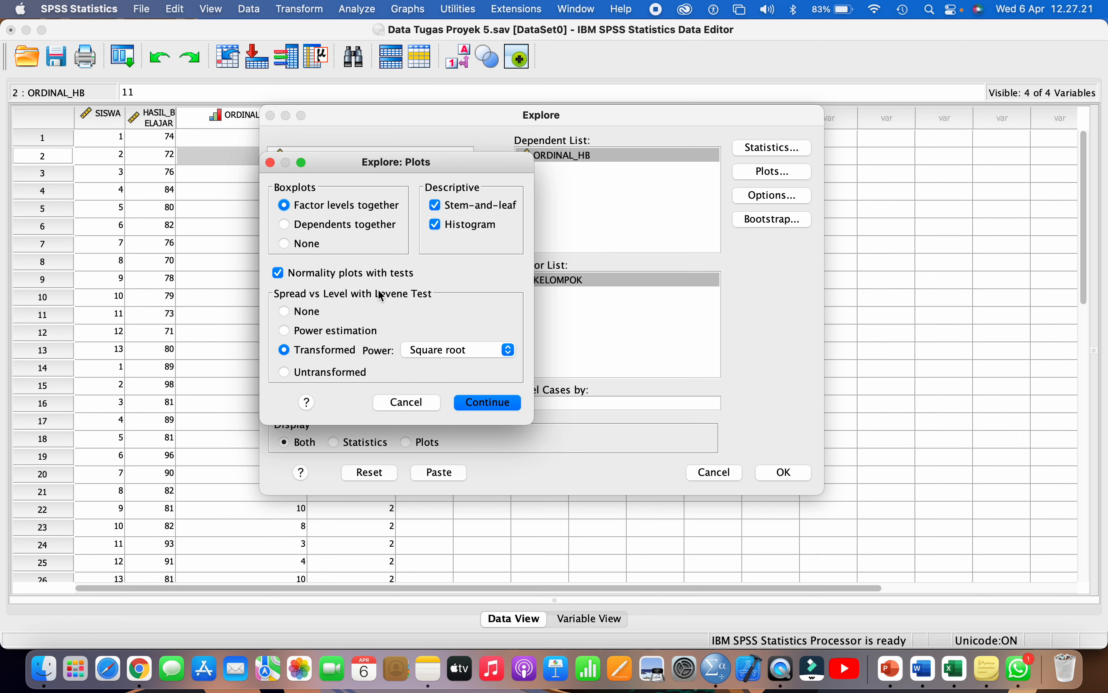
{"action": "left_click", "coordinate": [305, 315]}
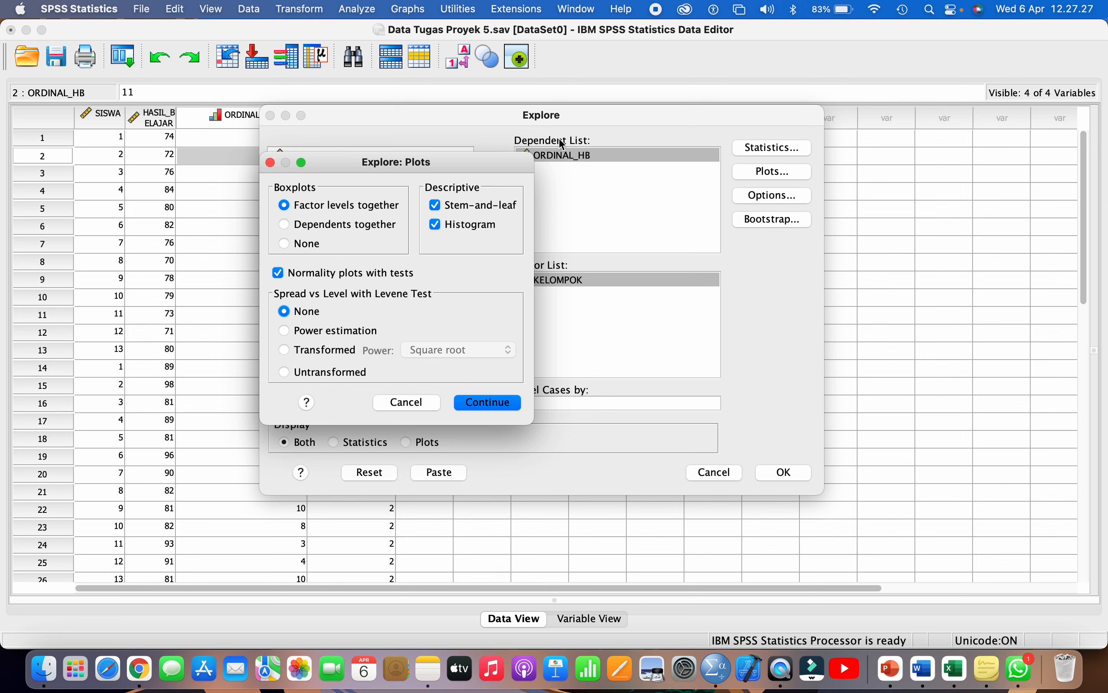
{"action": "left_click", "coordinate": [483, 404]}
{"action": "left_click", "coordinate": [784, 473]}
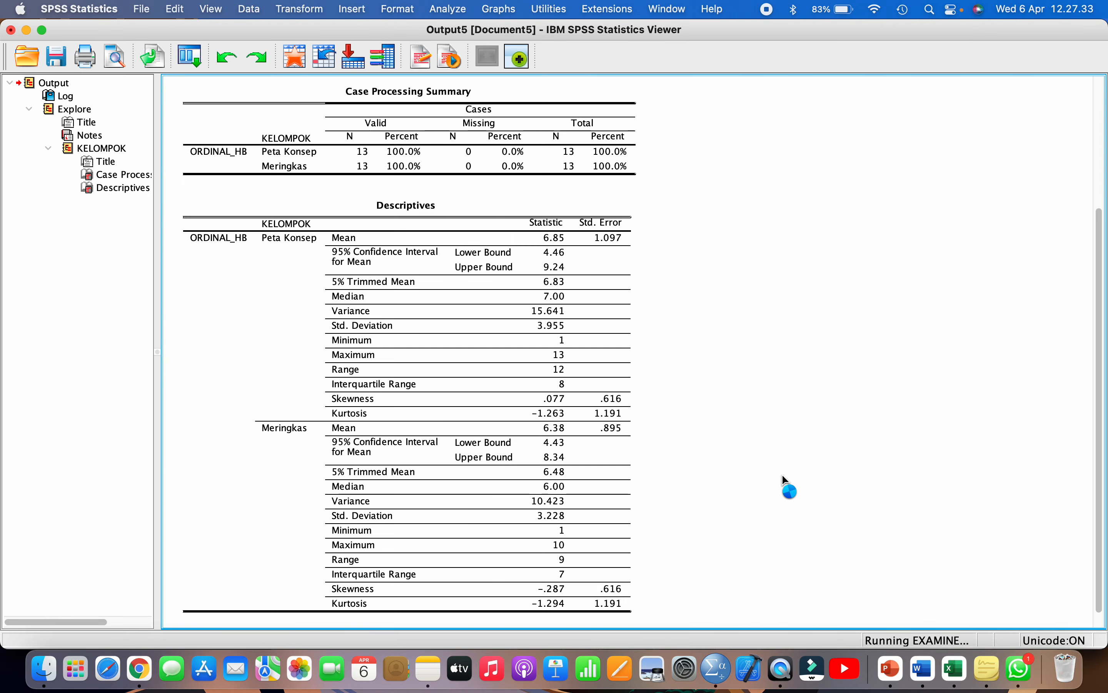
- Jump to the ORDINAL_HB Tests of Normality table and open it for editing
{"action": "left_click", "coordinate": [356, 370]}
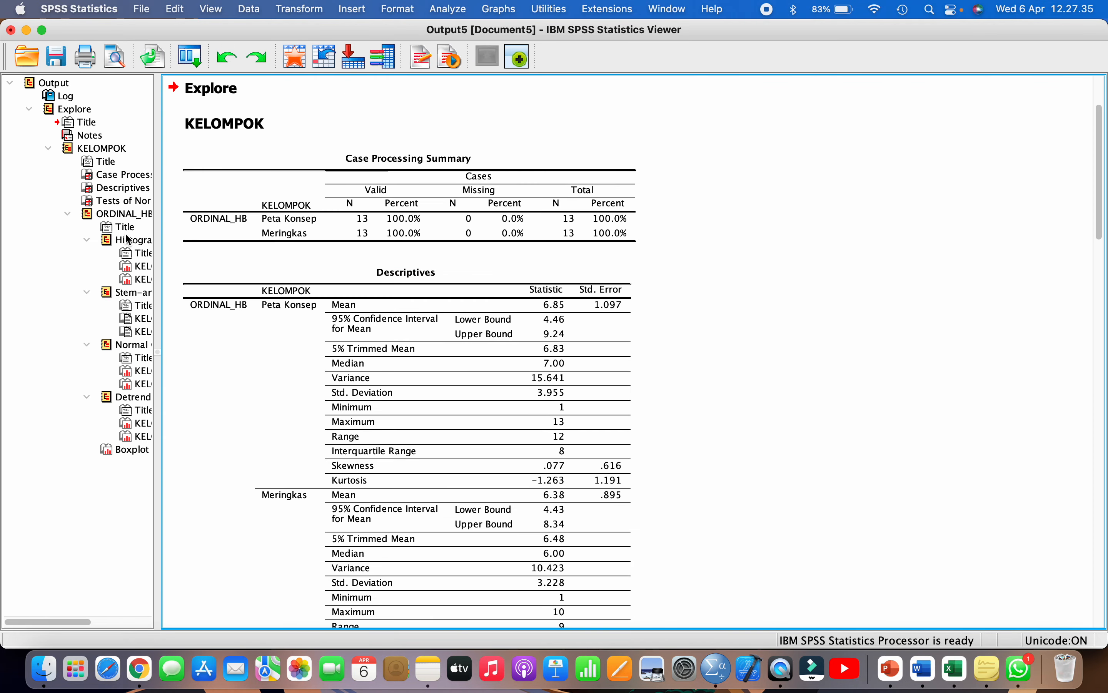
{"action": "left_click", "coordinate": [125, 204]}
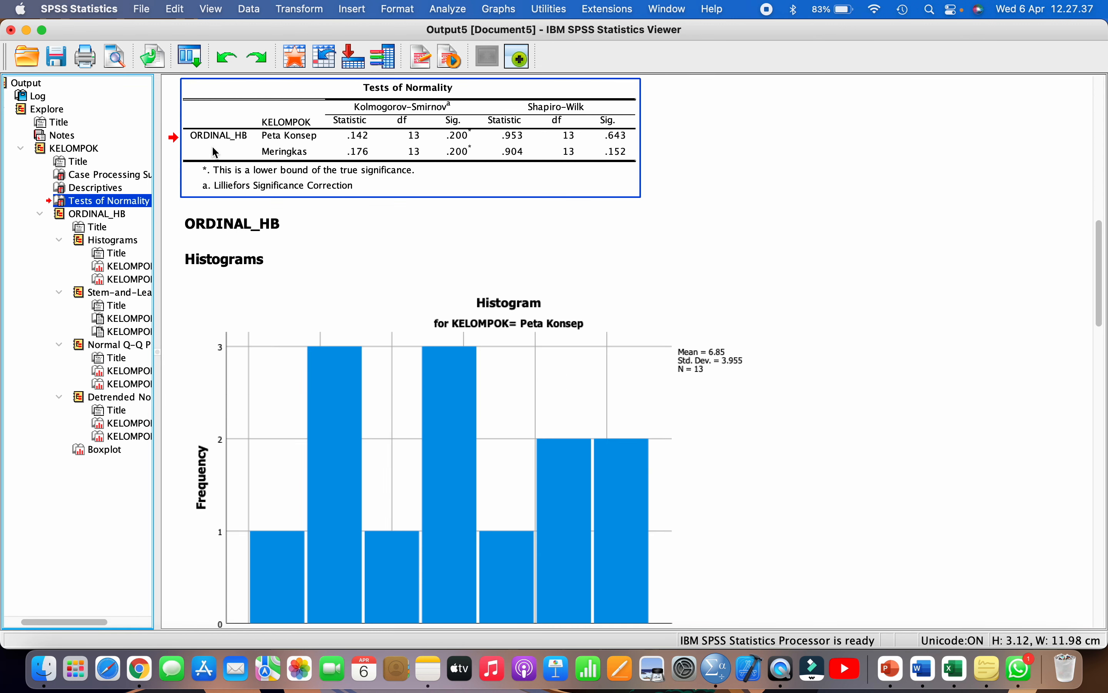
{"action": "double_click", "coordinate": [217, 146]}
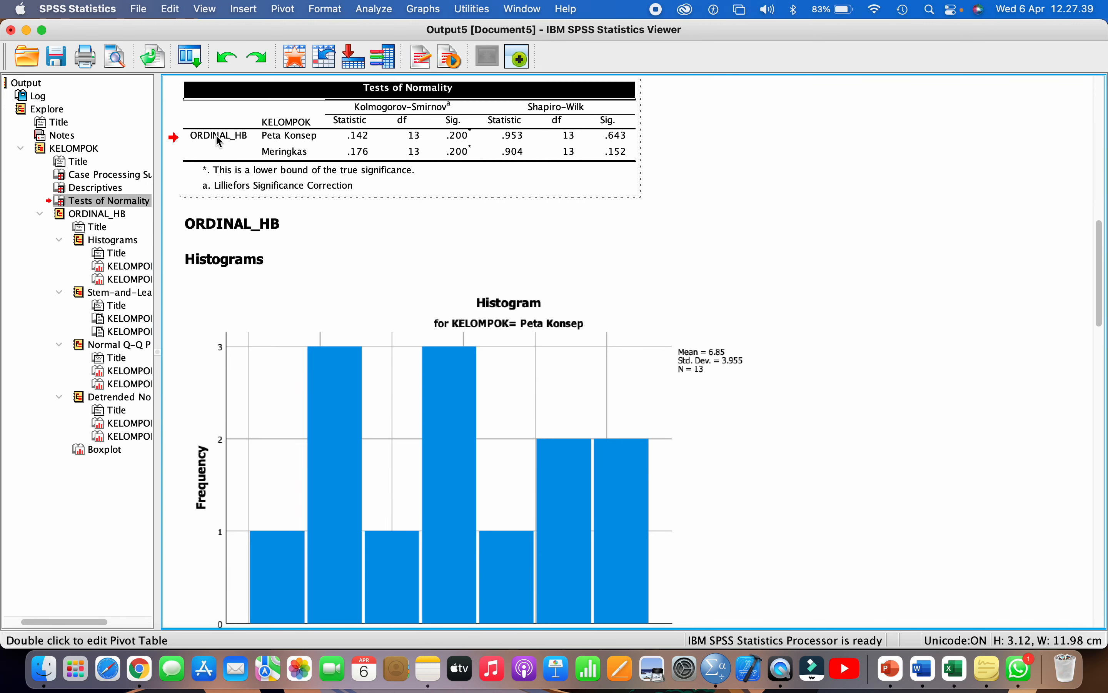
{"action": "left_click", "coordinate": [220, 142]}
{"action": "scroll", "coordinate": [612, 210], "scroll_direction": "up", "scroll_amount": 3}
{"action": "left_click", "coordinate": [613, 206]}
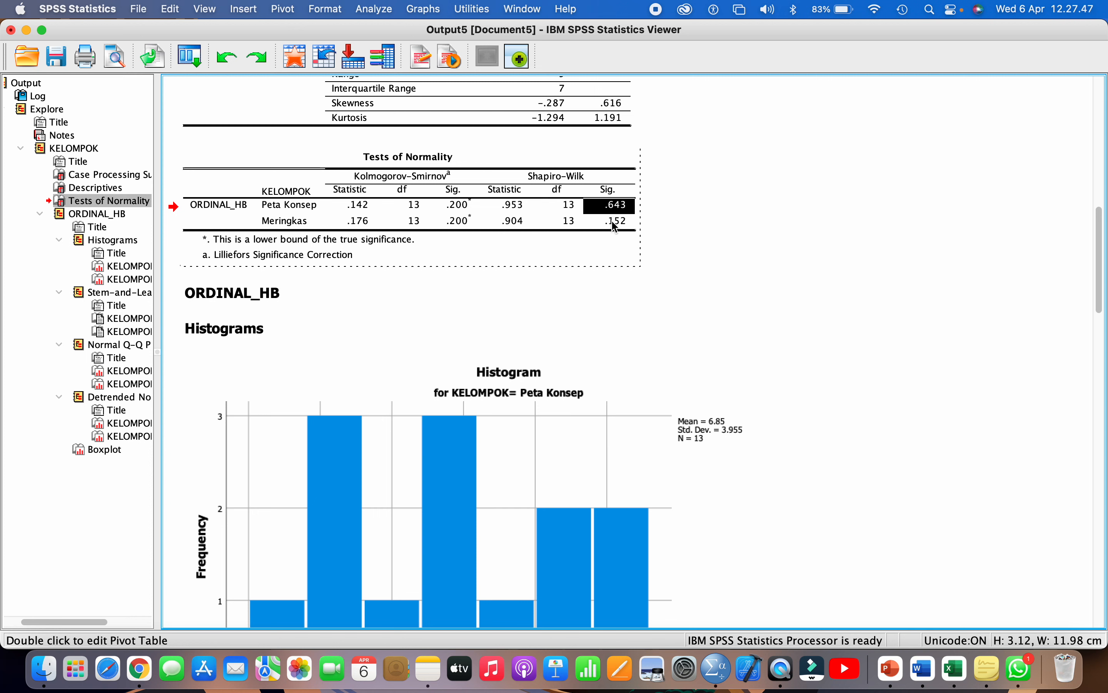
- Check Shapiro-Wilk Sig. .643 for Peta Konsep and .152 for Meringkas, then switch to Excel
{"action": "left_click", "coordinate": [307, 206]}
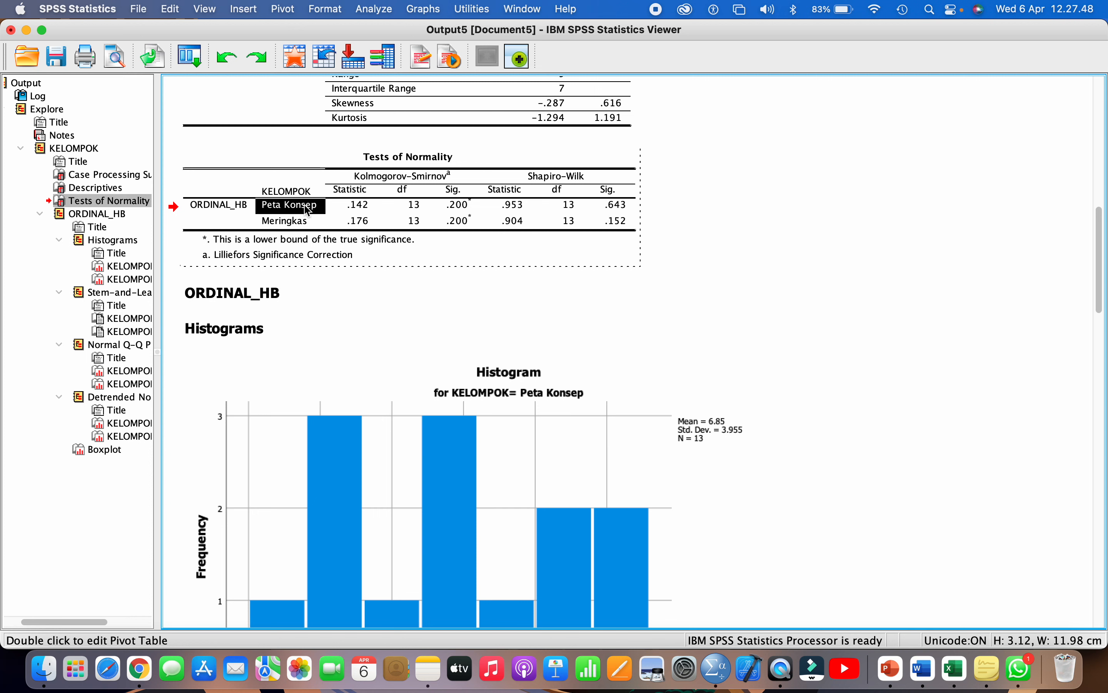
{"action": "left_click", "coordinate": [617, 207]}
{"action": "left_click", "coordinate": [281, 221]}
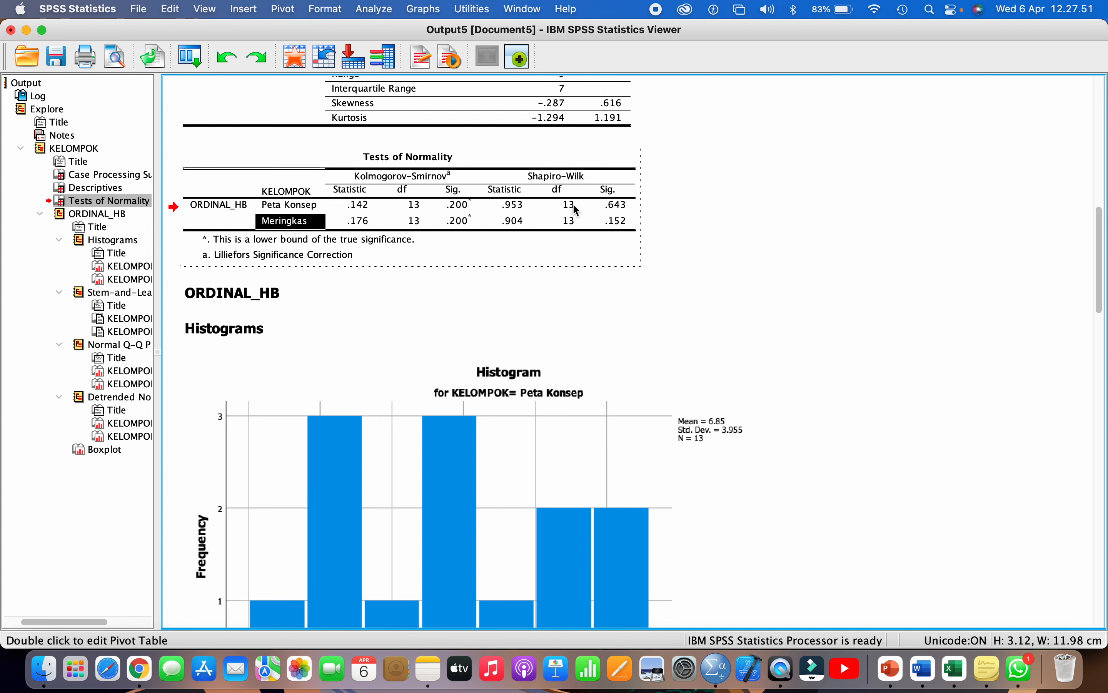
{"action": "left_click", "coordinate": [610, 225]}
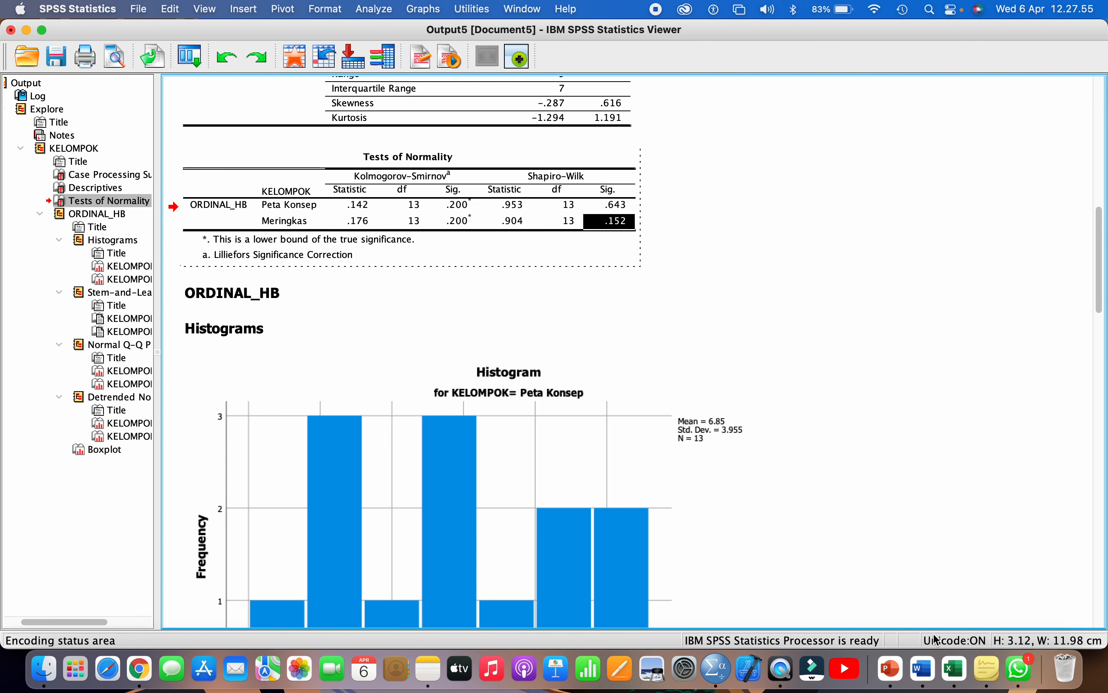
{"action": "left_click", "coordinate": [957, 667]}
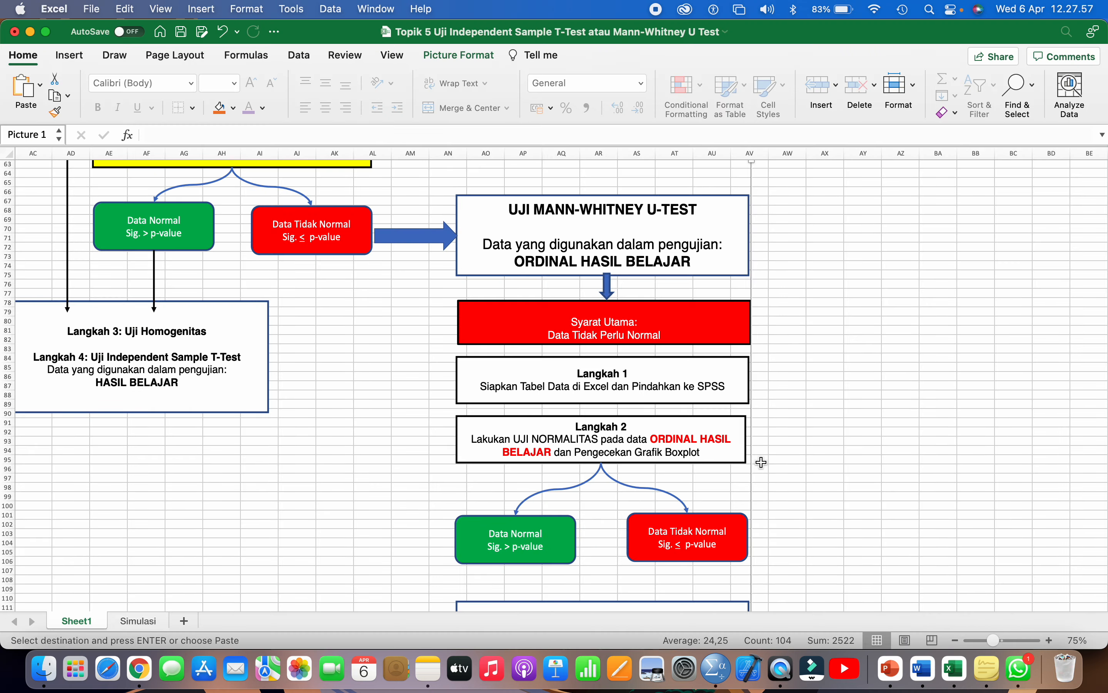
- Scroll through the Mann-Whitney U-Test flowchart in Sheet1, then return to the SPSS Output5 viewer
{"action": "scroll", "coordinate": [761, 467], "scroll_direction": "down", "scroll_amount": 3}
{"action": "scroll", "coordinate": [735, 465], "scroll_direction": "up", "scroll_amount": 1}
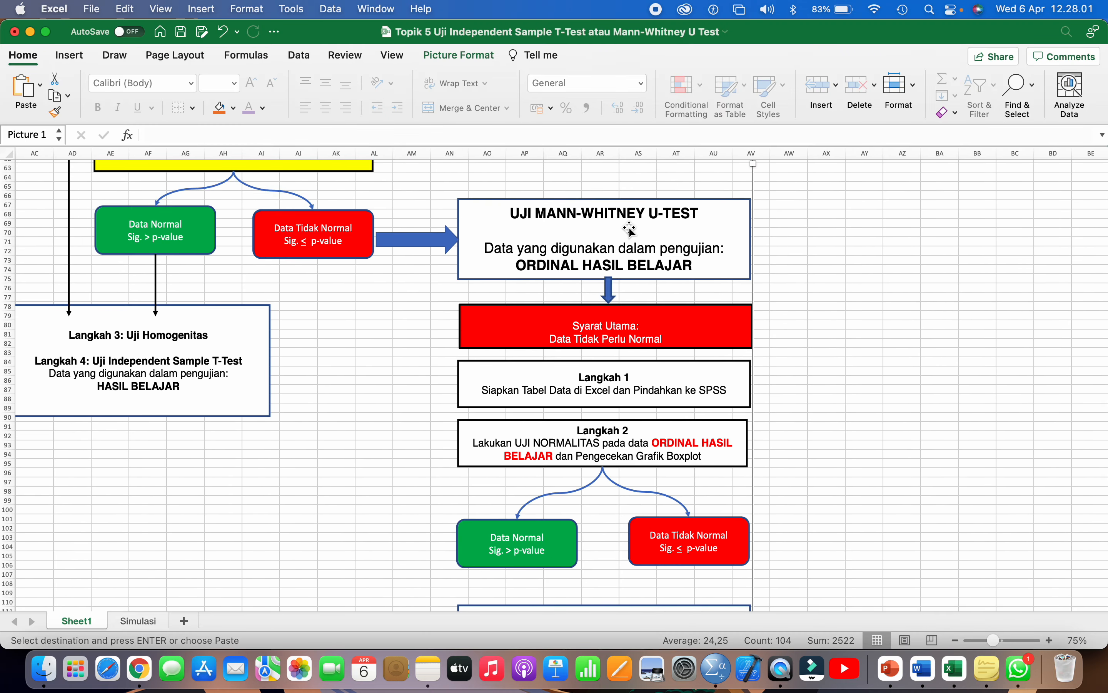
{"action": "scroll", "coordinate": [598, 380], "scroll_direction": "down", "scroll_amount": 2}
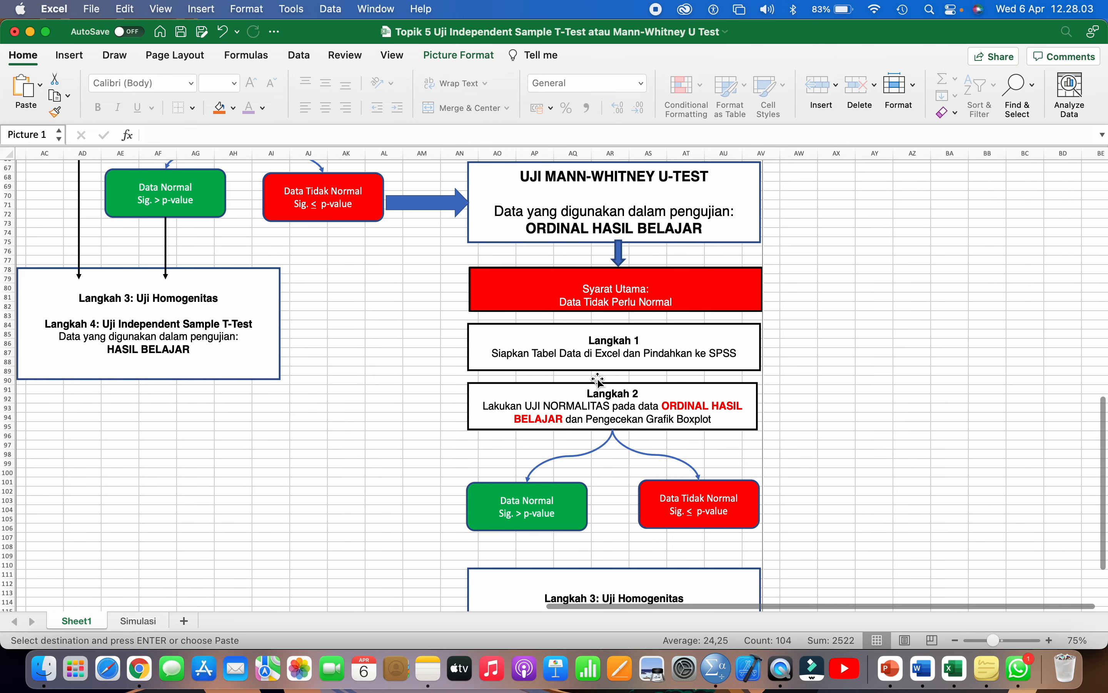
{"action": "scroll", "coordinate": [598, 380], "scroll_direction": "down", "scroll_amount": 3}
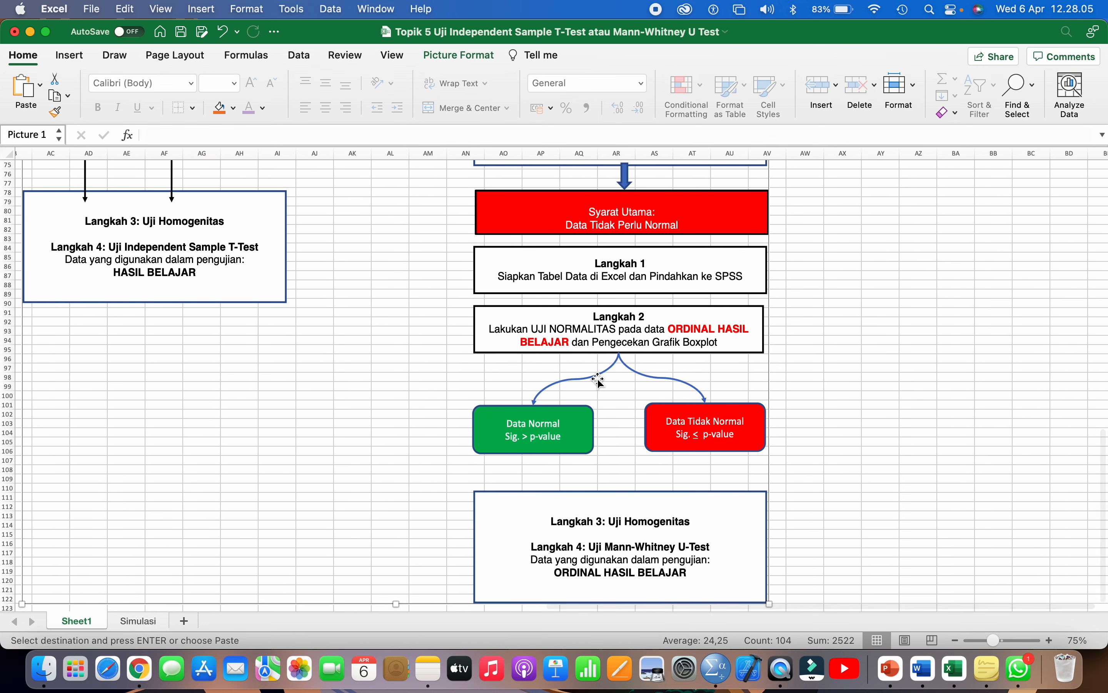
{"action": "scroll", "coordinate": [598, 380], "scroll_direction": "up", "scroll_amount": 2}
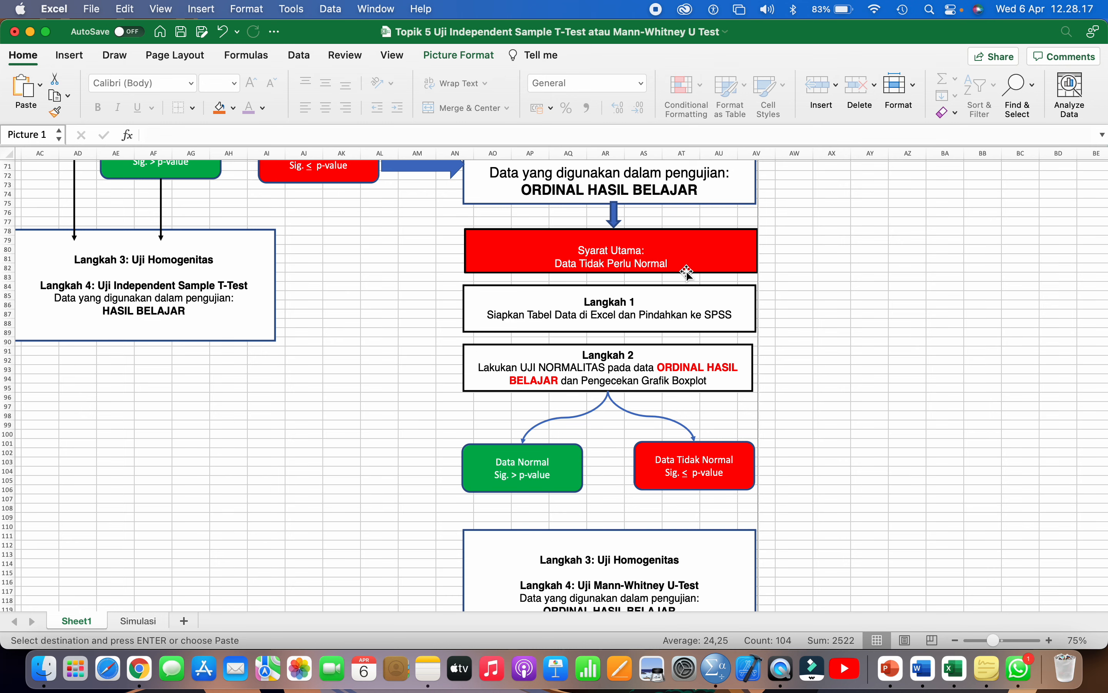
{"action": "left_click", "coordinate": [718, 672]}
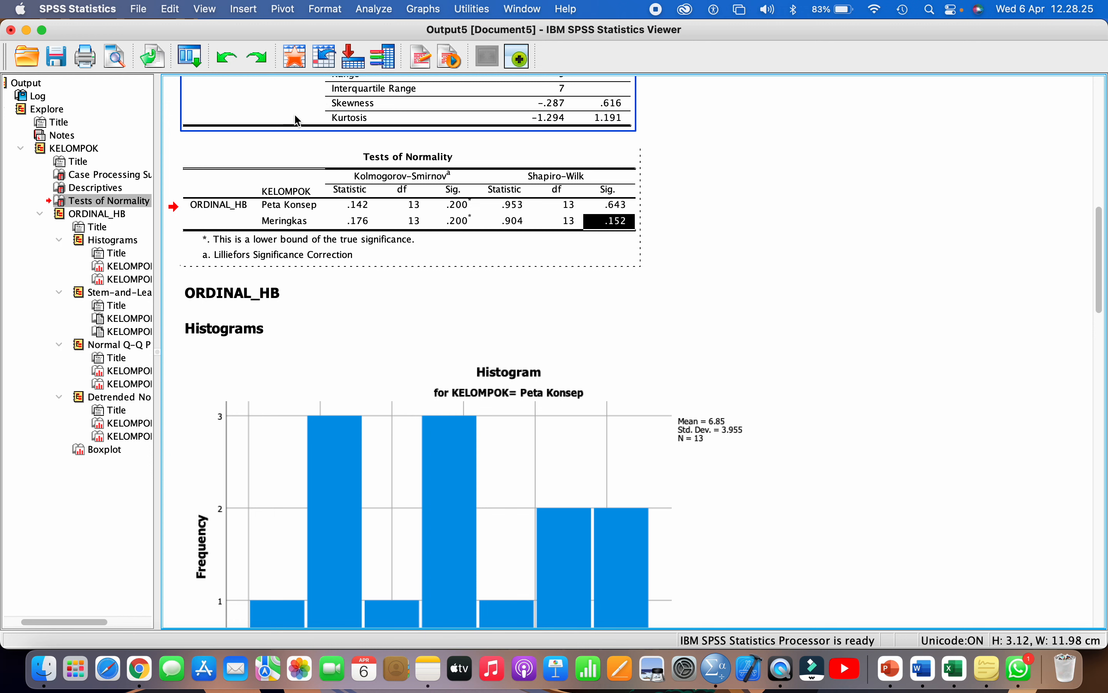
- Open Nonparametric Tests > Legacy Dialogs > 2 Independent Samples with Mann-Whitney U, then return to Excel
{"action": "left_click", "coordinate": [374, 14]}
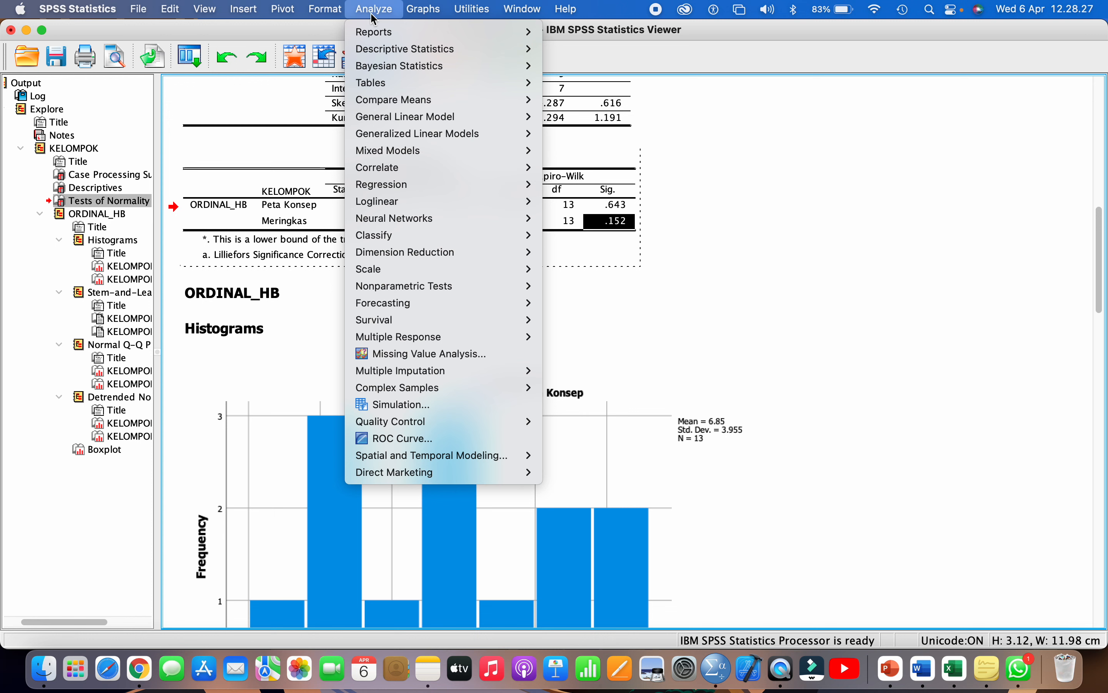
{"action": "mouse_move", "coordinate": [492, 289]}
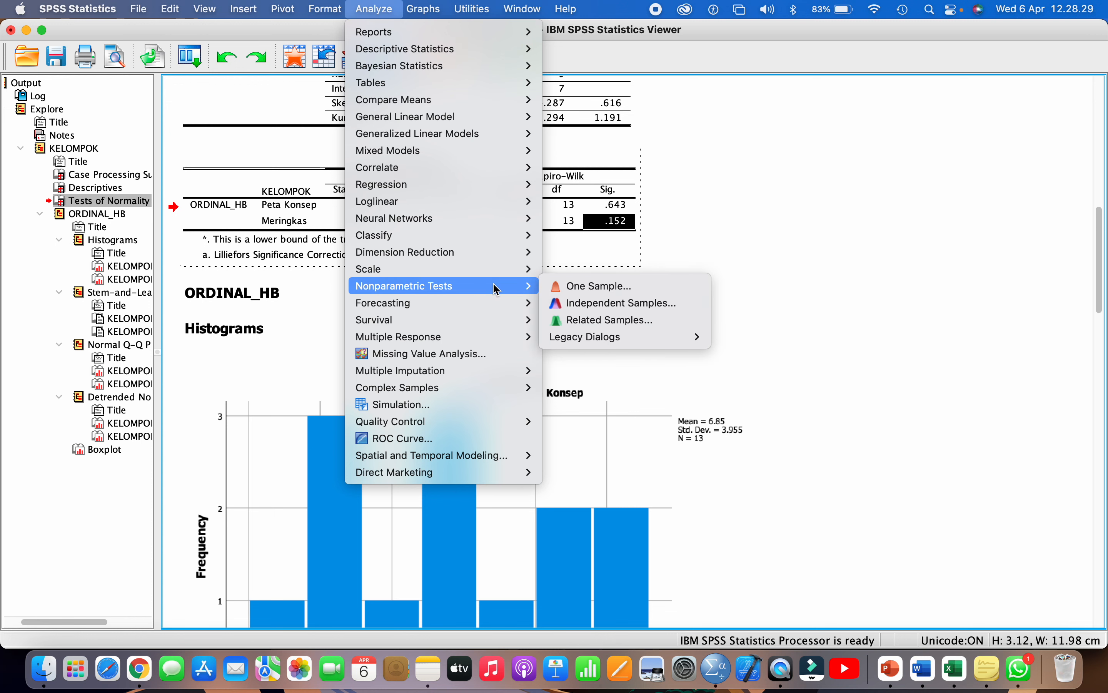
{"action": "mouse_move", "coordinate": [621, 344]}
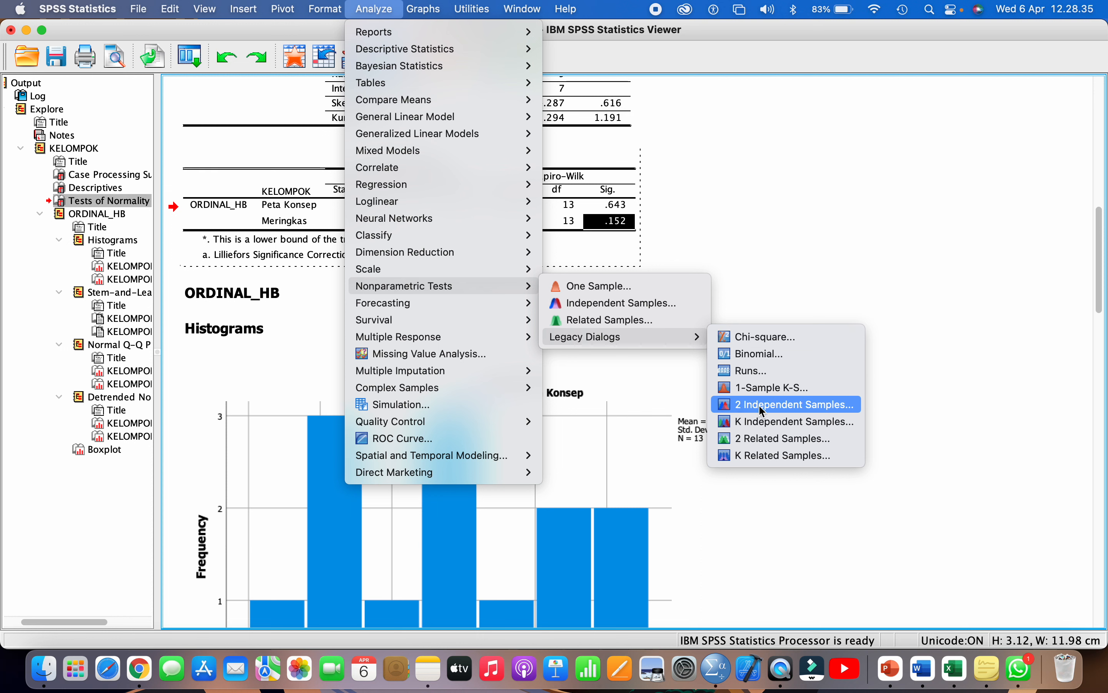
{"action": "left_click", "coordinate": [785, 405]}
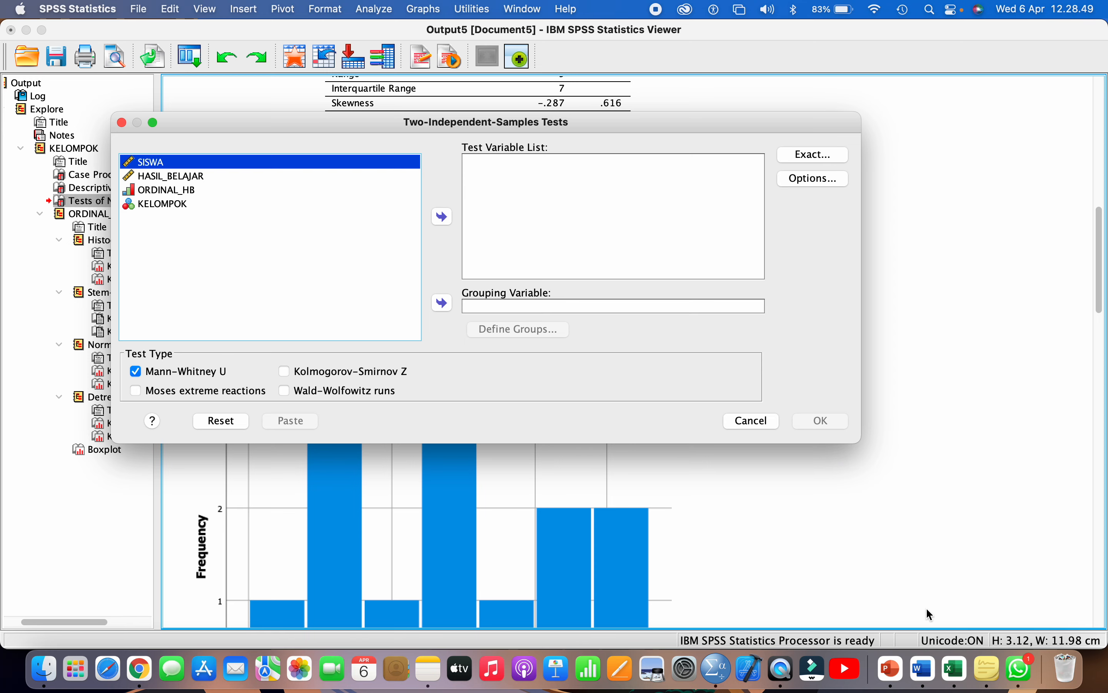
{"action": "left_click", "coordinate": [961, 677]}
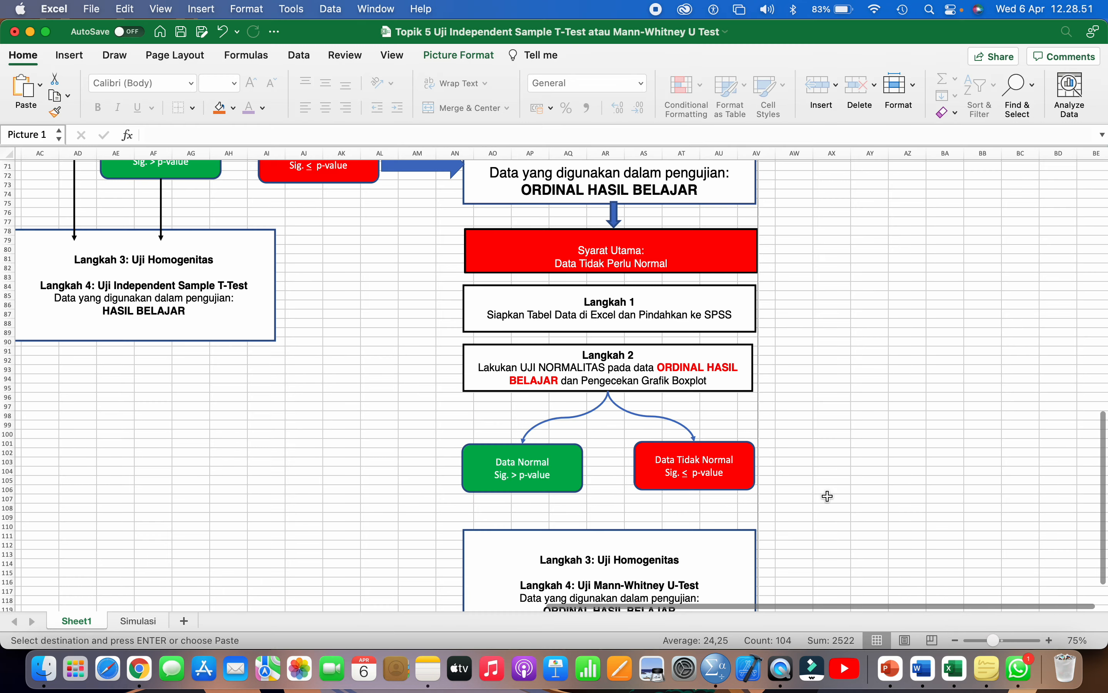
{"action": "scroll", "coordinate": [828, 495], "scroll_direction": "up", "scroll_amount": 3}
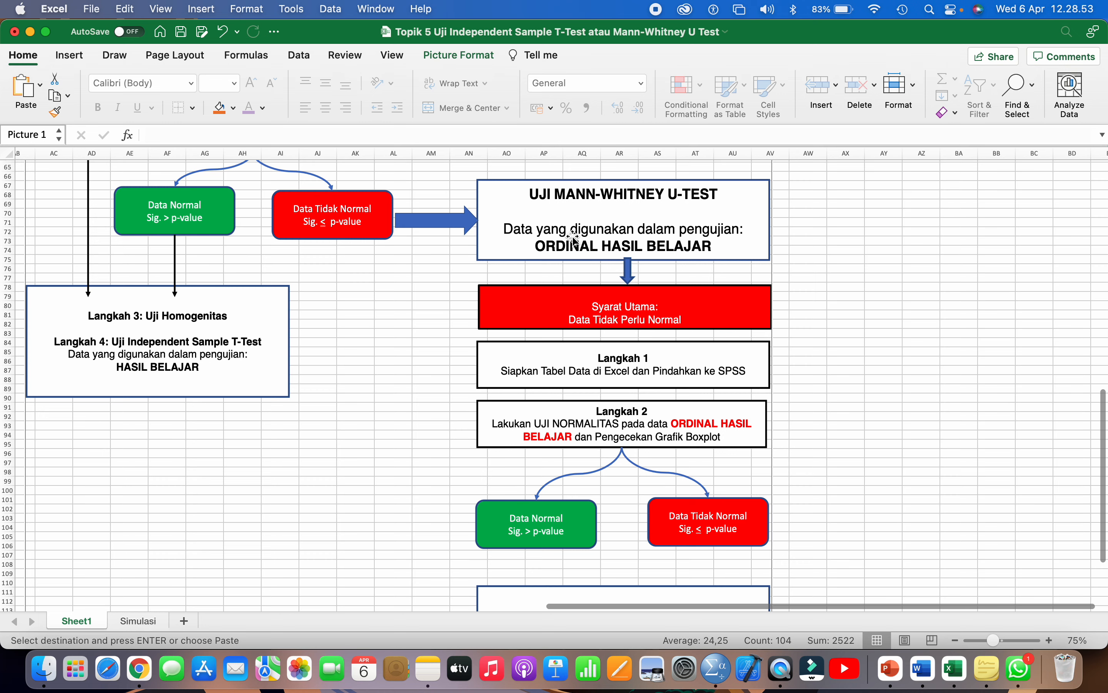
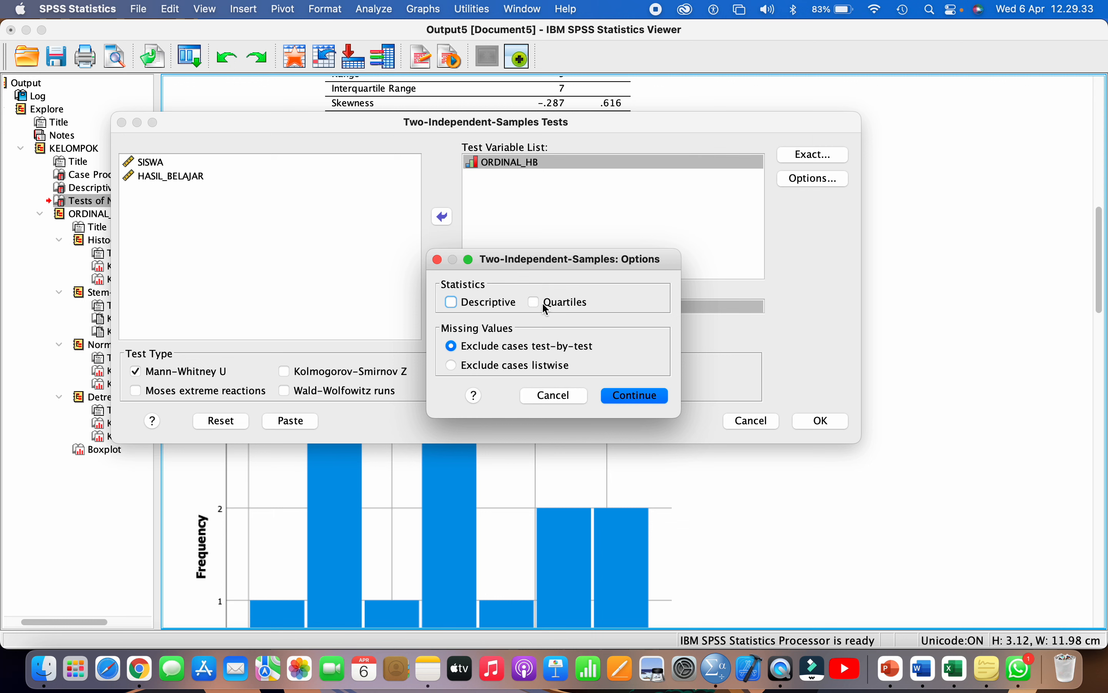
- Add descriptive statistics and run the Mann-Whitney test, giving U = 78.500 and Asymp. Sig. .757
{"action": "left_click", "coordinate": [498, 304]}
{"action": "left_click", "coordinate": [614, 396]}
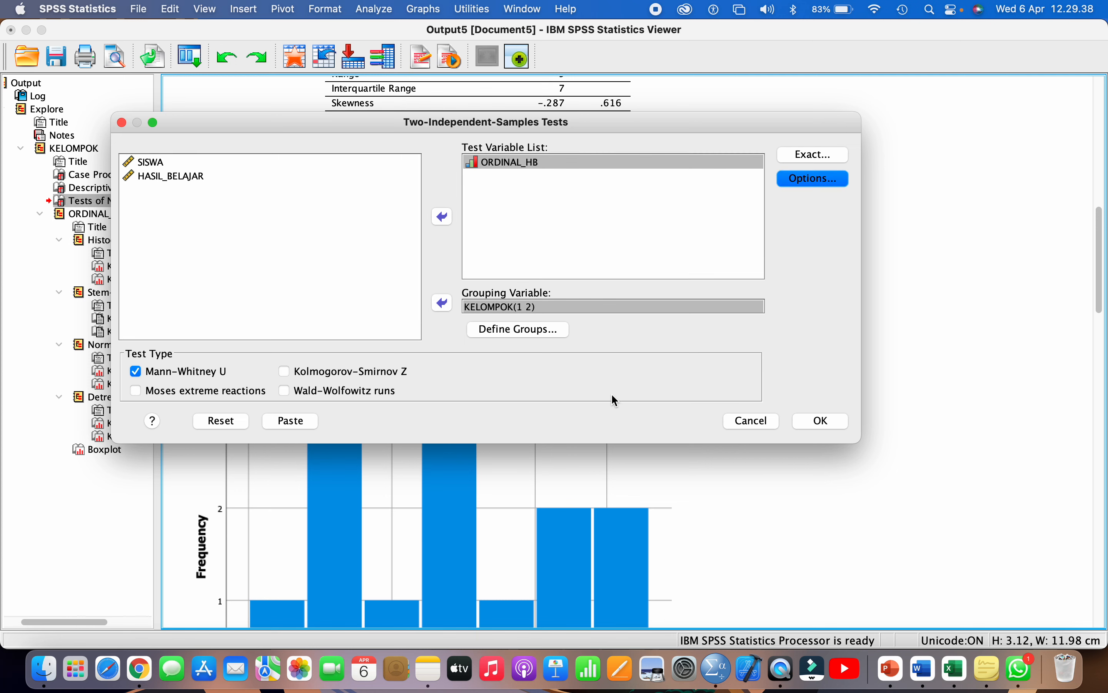
{"action": "left_click", "coordinate": [818, 424]}
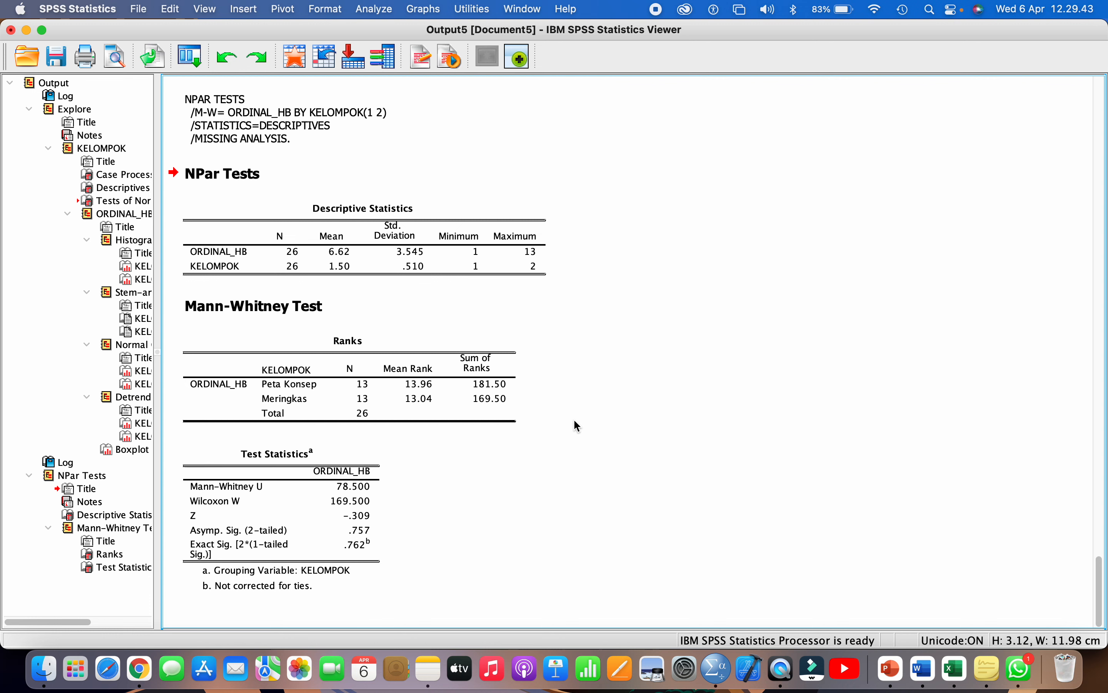
- Review the NPar Tests output, then bring up the Word report at its normality section
{"action": "scroll", "coordinate": [576, 426], "scroll_direction": "up", "scroll_amount": 1}
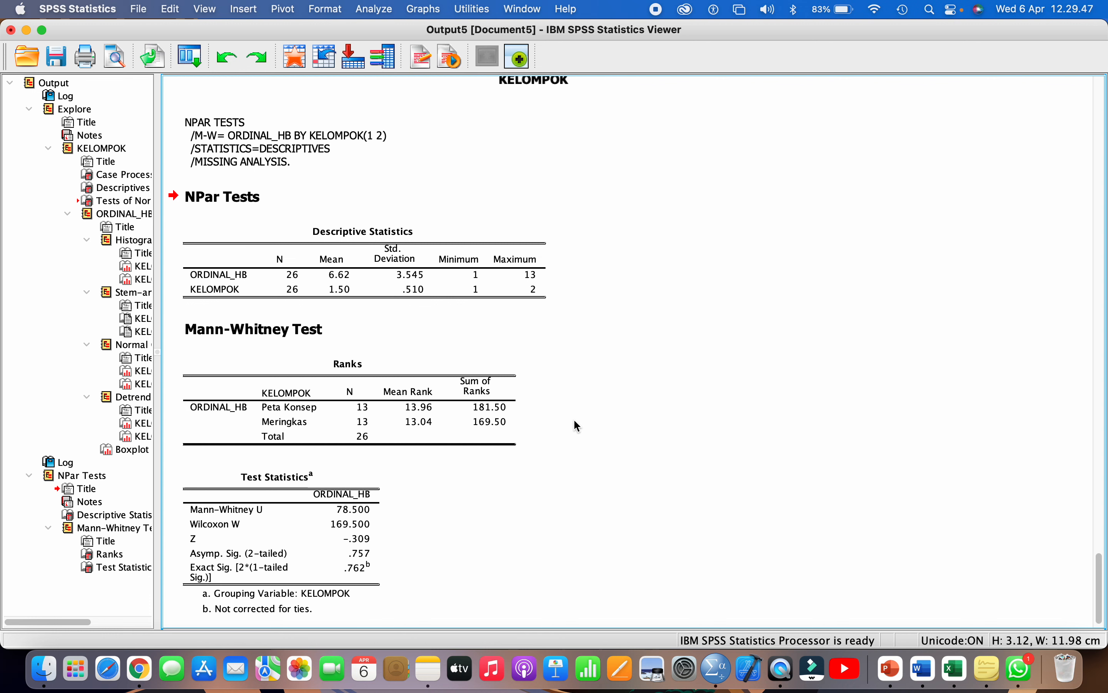
{"action": "left_click", "coordinate": [922, 669]}
{"action": "scroll", "coordinate": [687, 463], "scroll_direction": "down", "scroll_amount": 10}
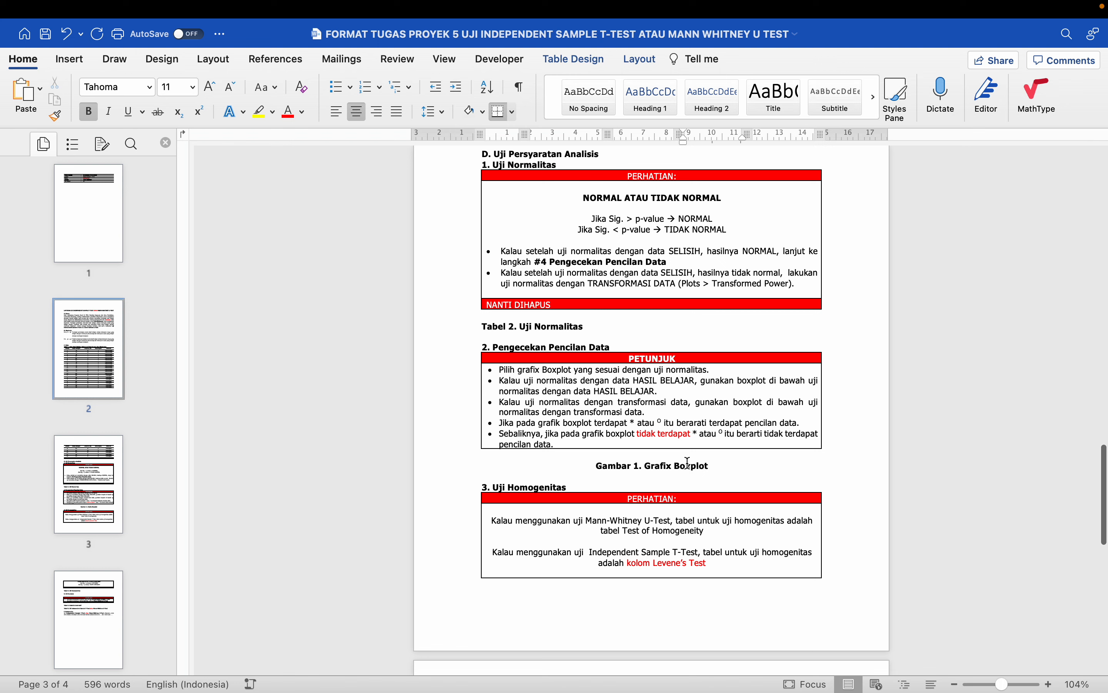
- Step through the Uji Normalitas, Pengecekan Pencilan Data and Uji Homogenitas headings, then return to SPSS
{"action": "left_click", "coordinate": [467, 327]}
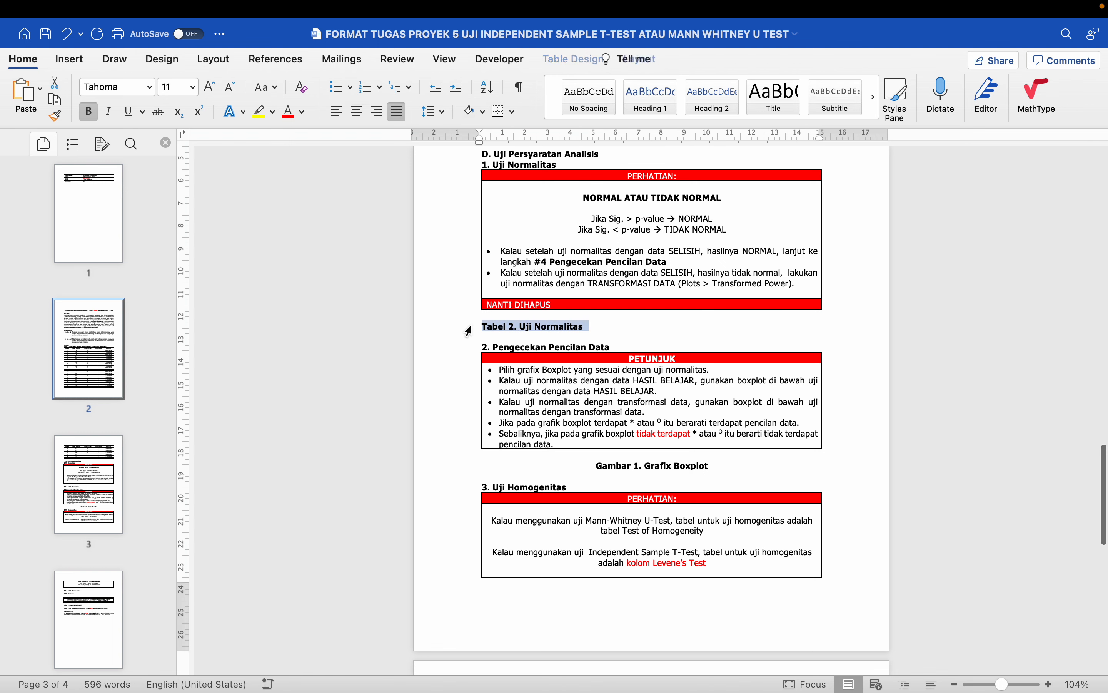
{"action": "scroll", "coordinate": [467, 330], "scroll_direction": "down", "scroll_amount": 1}
{"action": "left_click", "coordinate": [468, 329]}
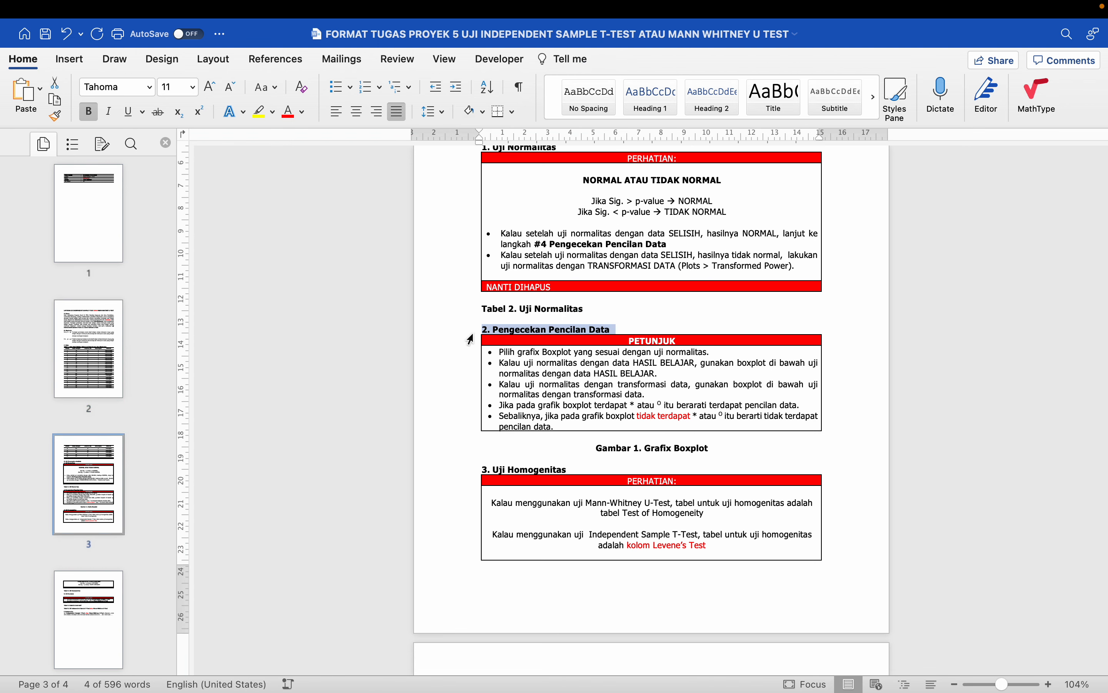
{"action": "scroll", "coordinate": [547, 426], "scroll_direction": "down", "scroll_amount": 2}
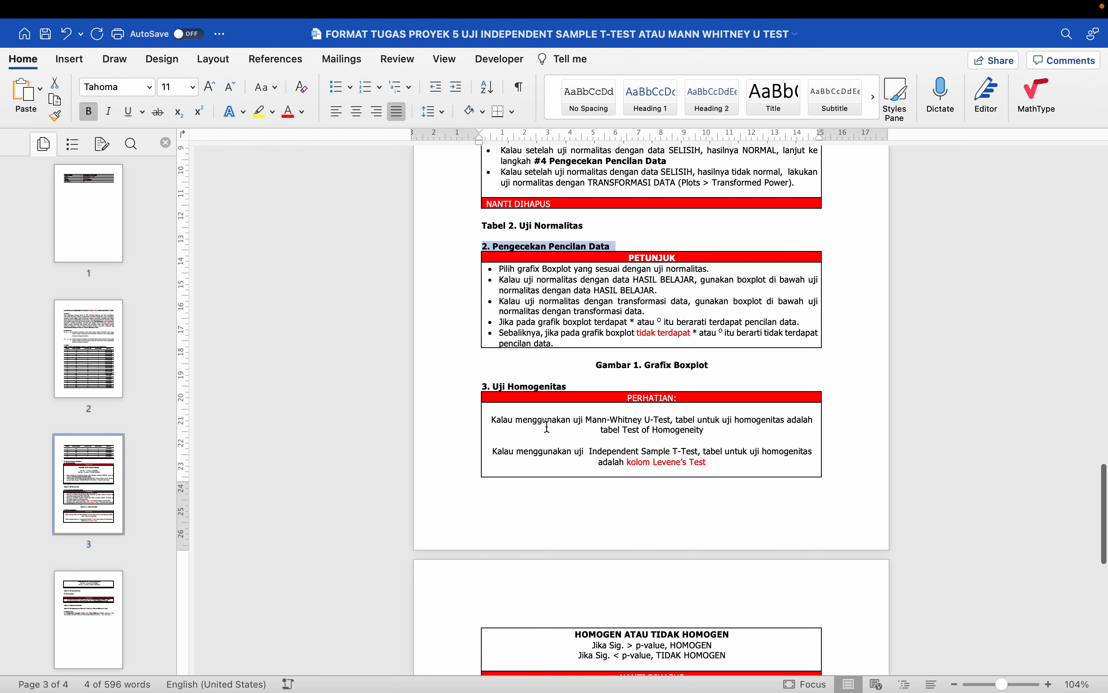
{"action": "left_click", "coordinate": [465, 389]}
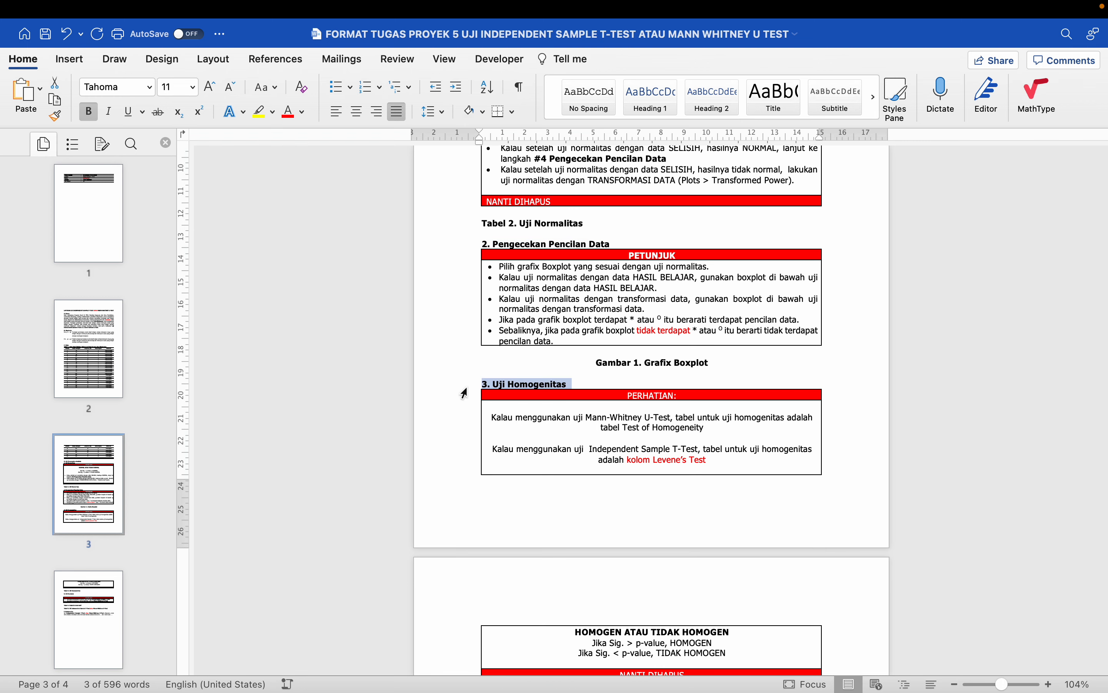
{"action": "key", "text": "ctrl+Left"}
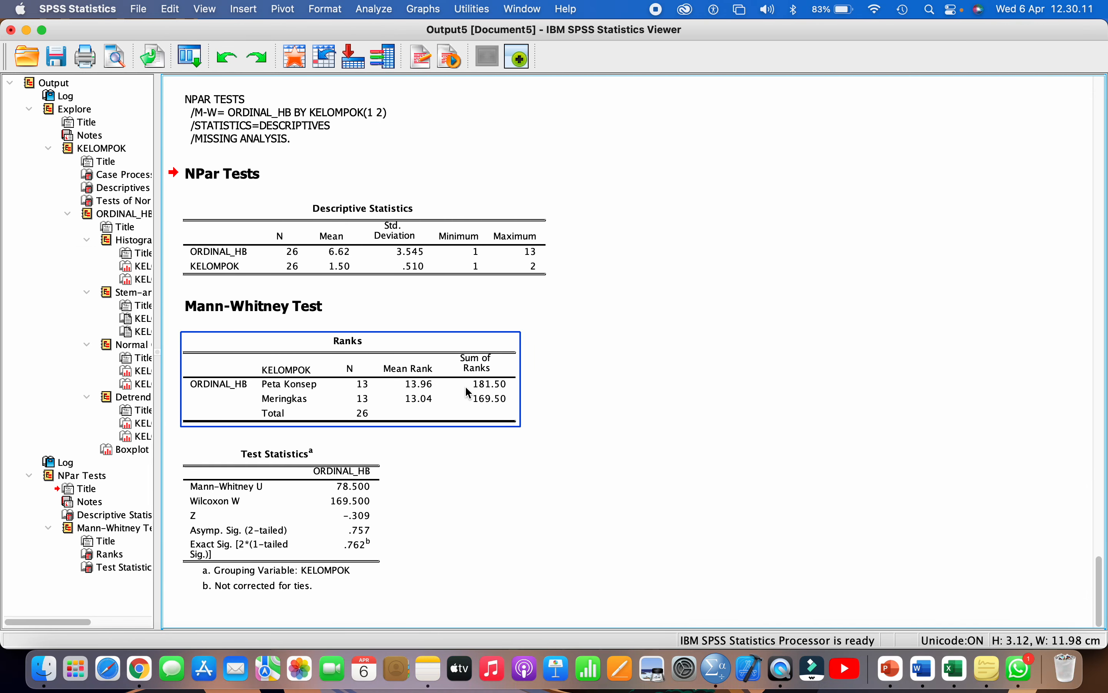
- Set up an Independent-Samples T Test with ORDINAL_HB as test variable and KELOMPOK as grouping variable
{"action": "left_click", "coordinate": [365, 16]}
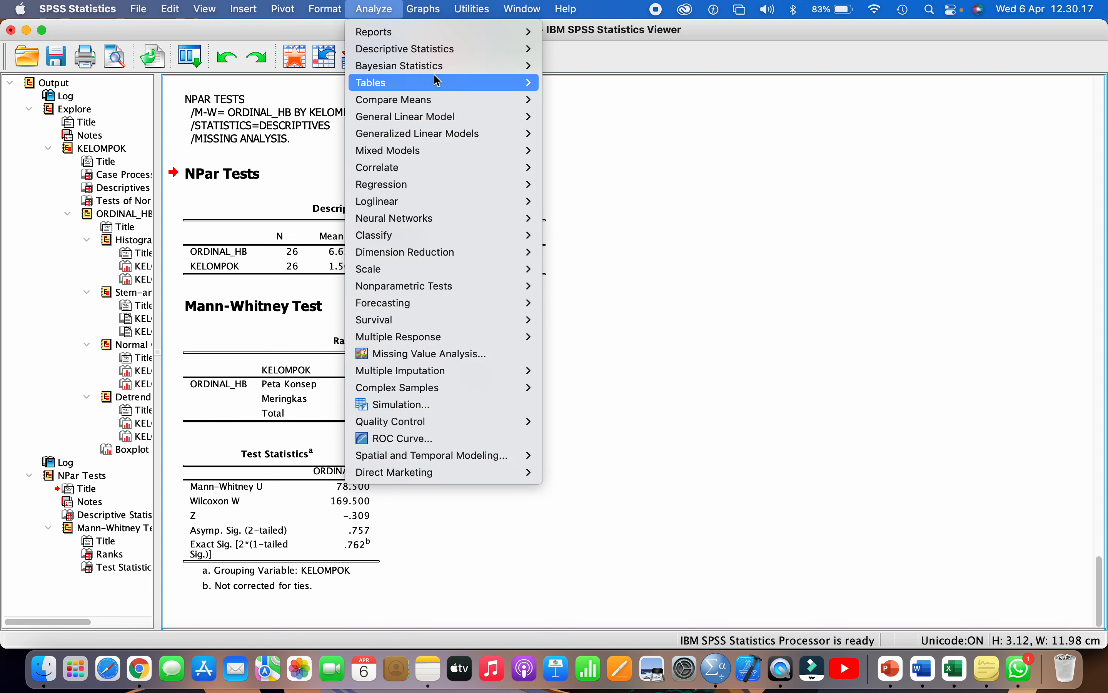
{"action": "mouse_move", "coordinate": [454, 103]}
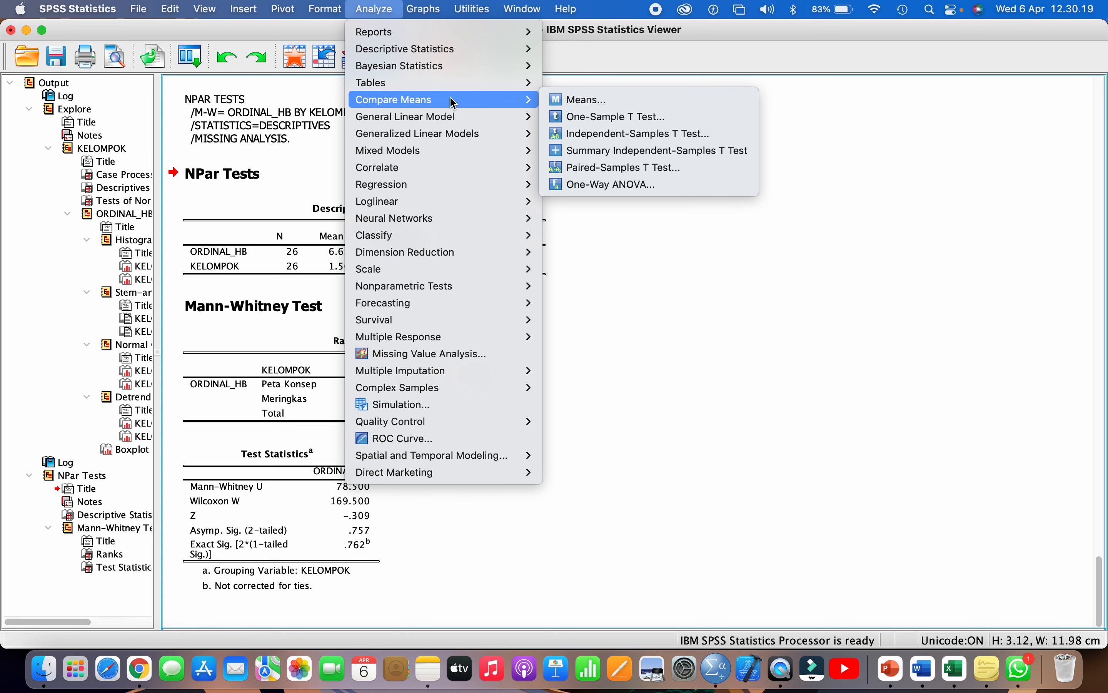
{"action": "left_click", "coordinate": [640, 135]}
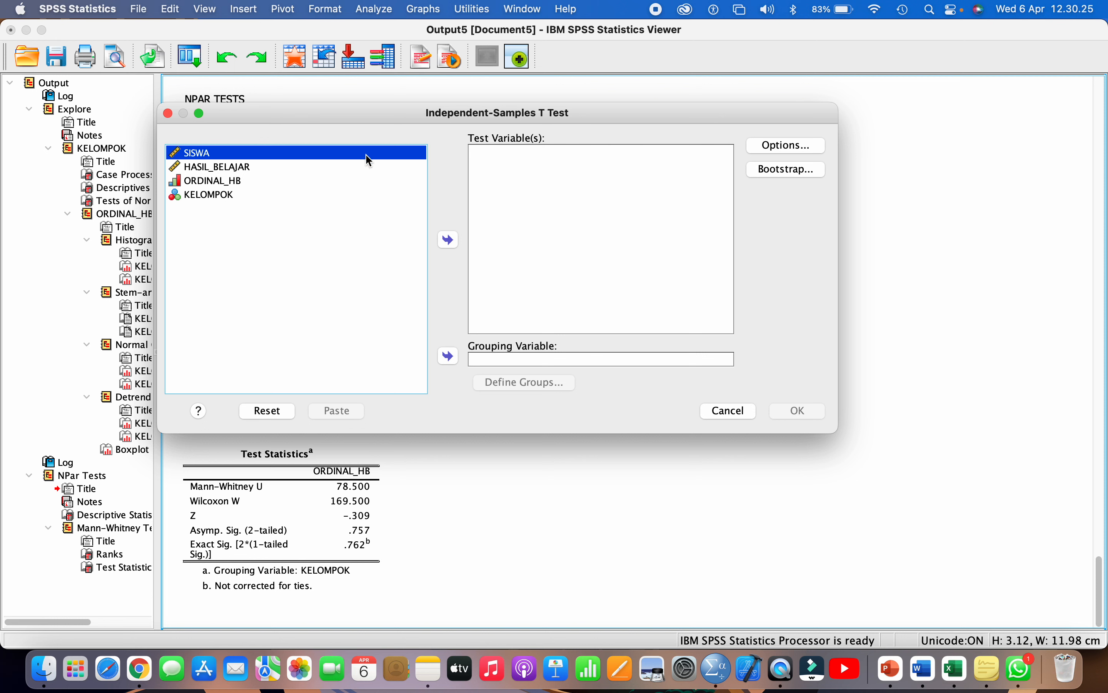
{"action": "left_click", "coordinate": [231, 183]}
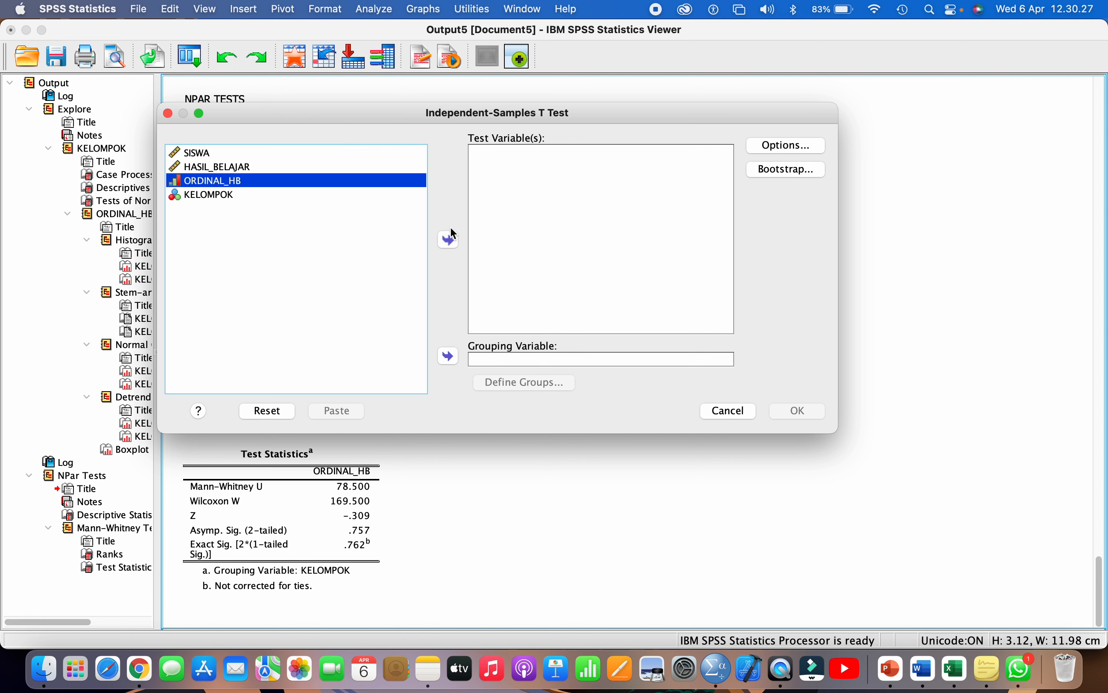
{"action": "left_click", "coordinate": [452, 239]}
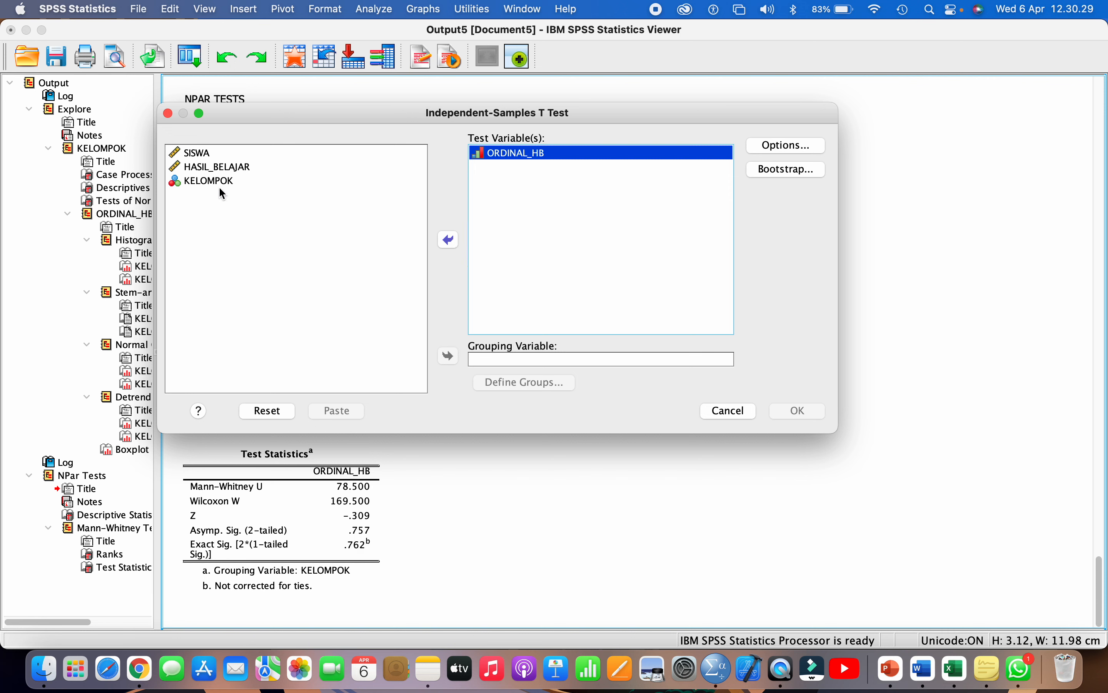
{"action": "left_click", "coordinate": [212, 180]}
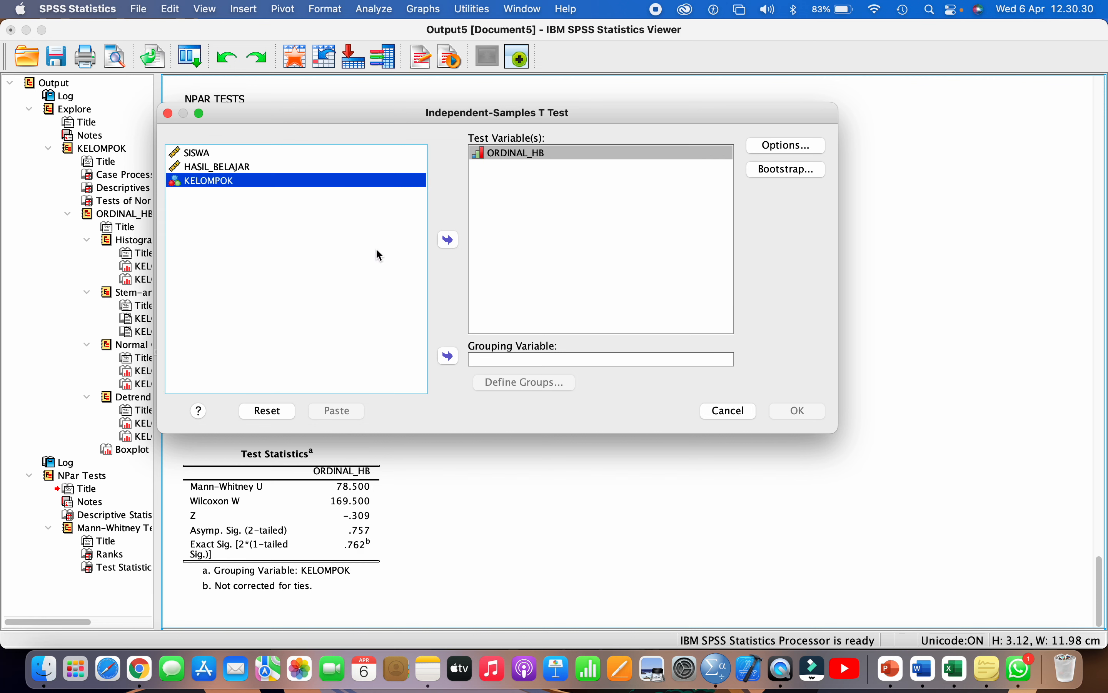
{"action": "left_click", "coordinate": [449, 356]}
- Define KELOMPOK groups 1 and 2, keep the default 95% confidence options, and run the test
{"action": "left_click", "coordinate": [504, 389]}
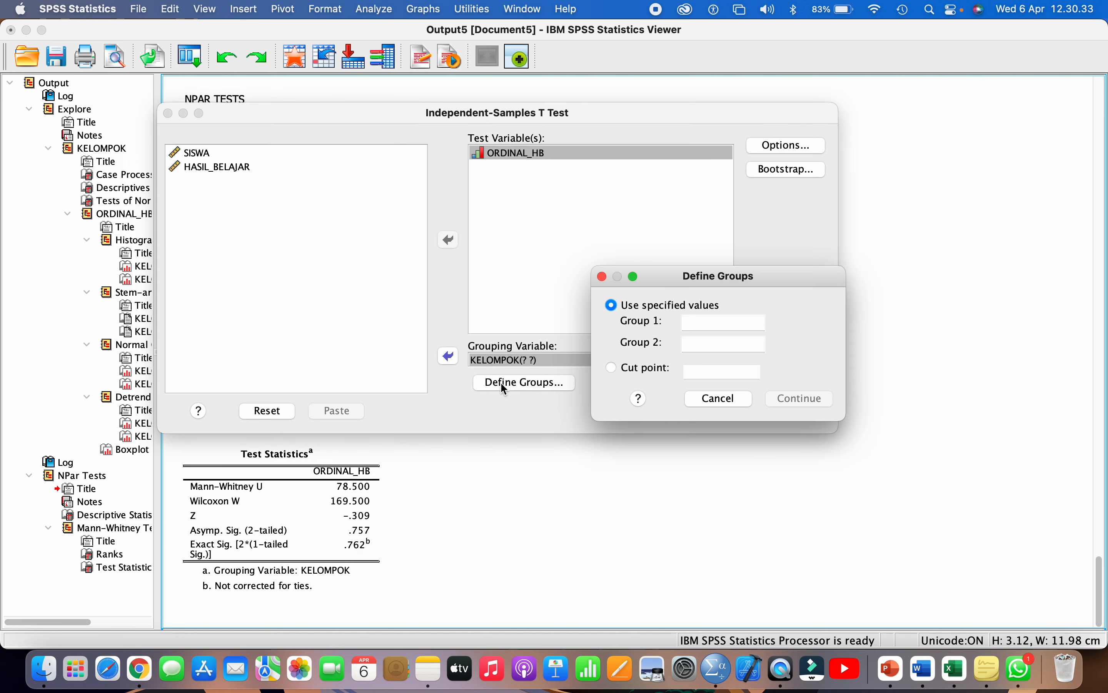
{"action": "left_click", "coordinate": [709, 328]}
{"action": "type", "text": "1"}
{"action": "left_click", "coordinate": [700, 349]}
{"action": "type", "text": "2"}
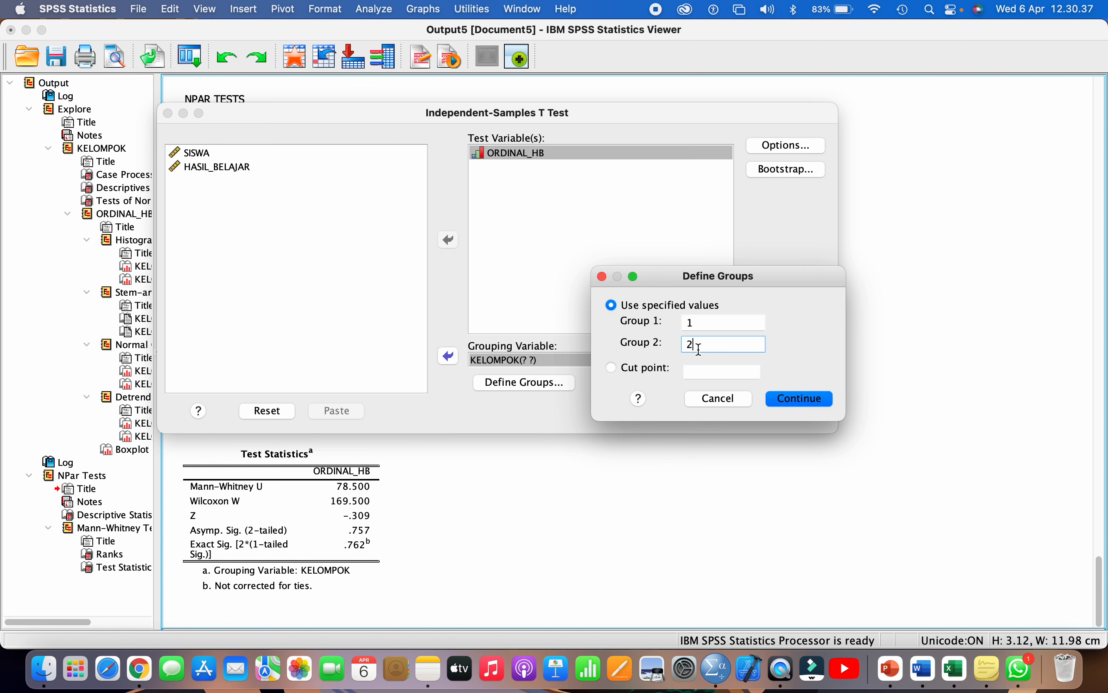
{"action": "left_click", "coordinate": [699, 322]}
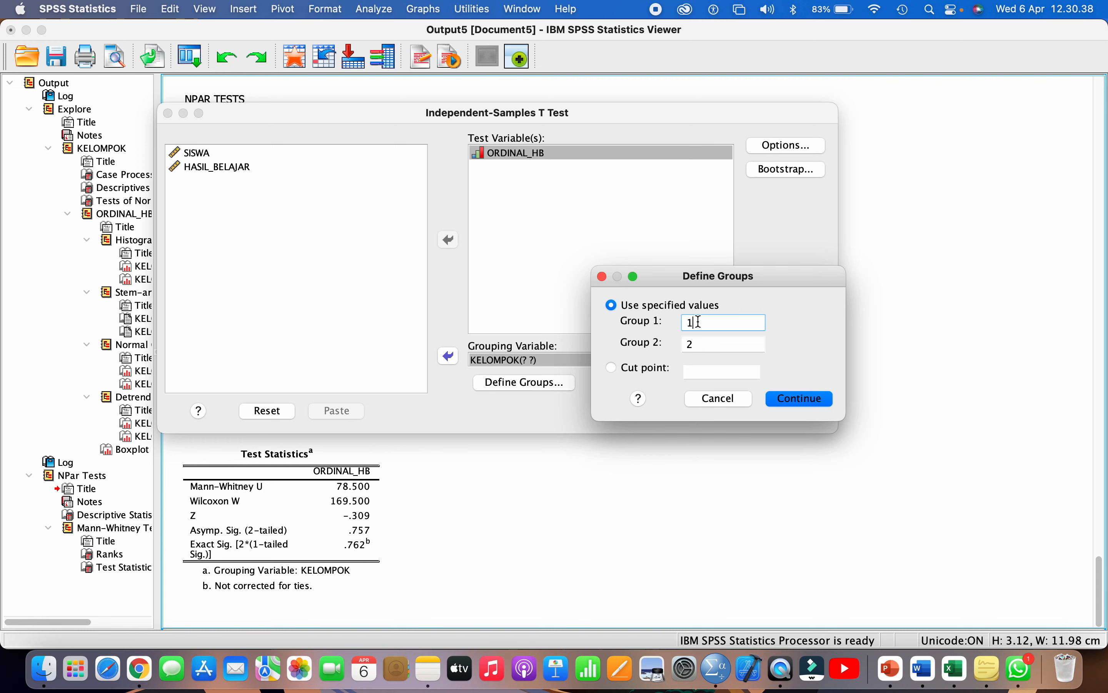
{"action": "left_click", "coordinate": [706, 346]}
{"action": "left_click", "coordinate": [784, 398]}
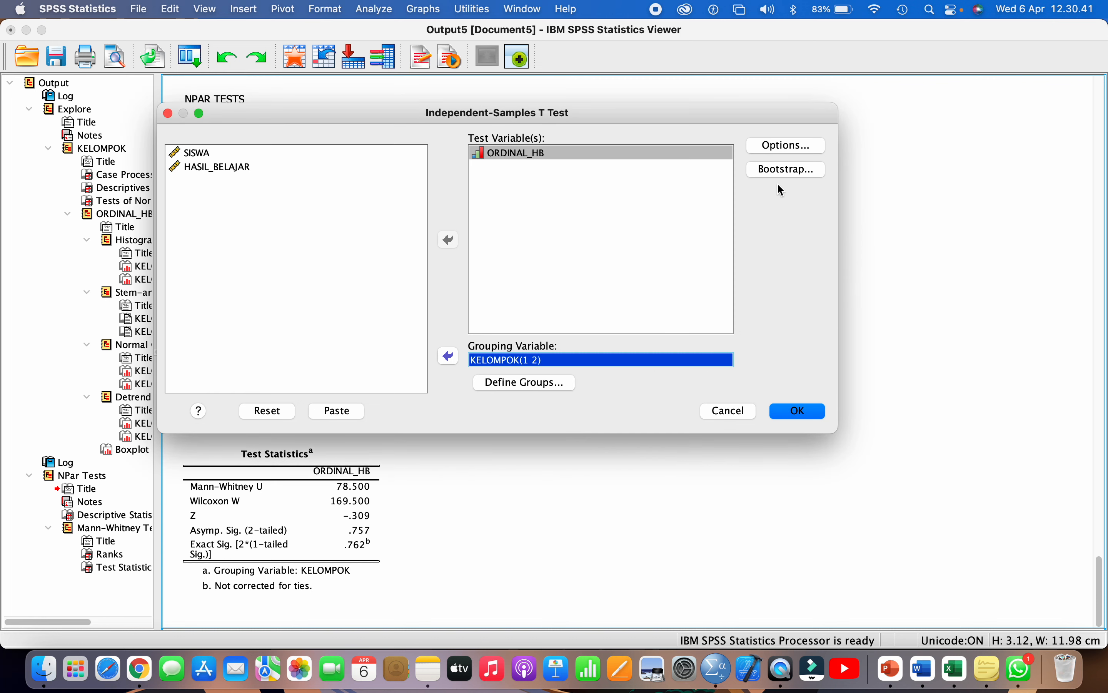
{"action": "left_click", "coordinate": [776, 146]}
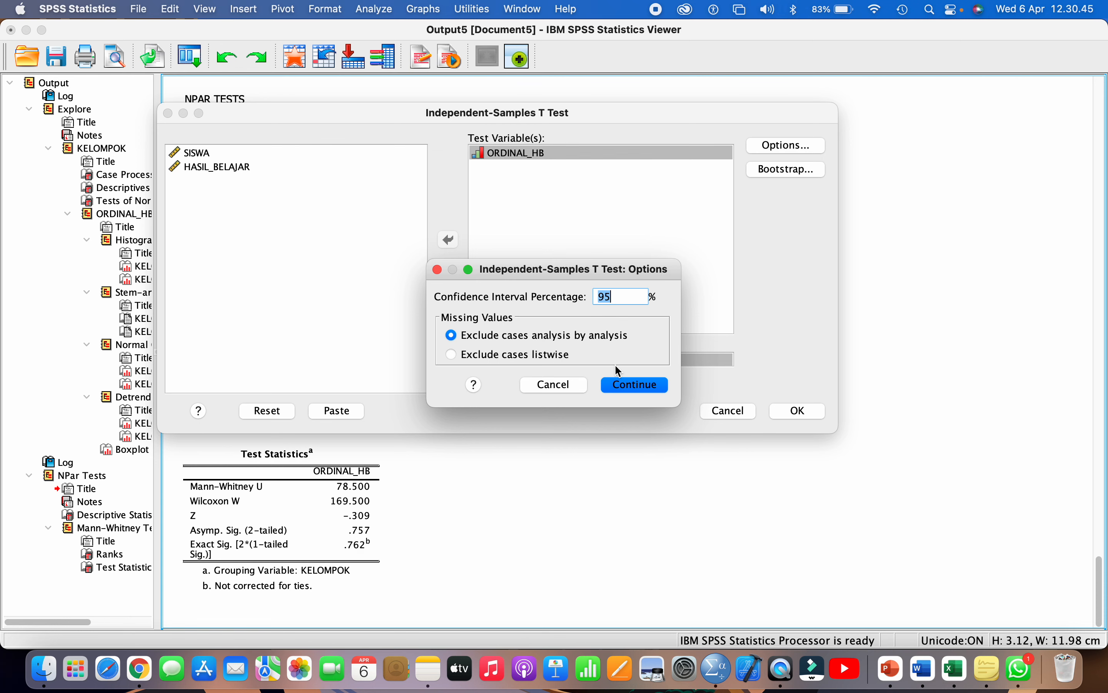
{"action": "left_click", "coordinate": [624, 387]}
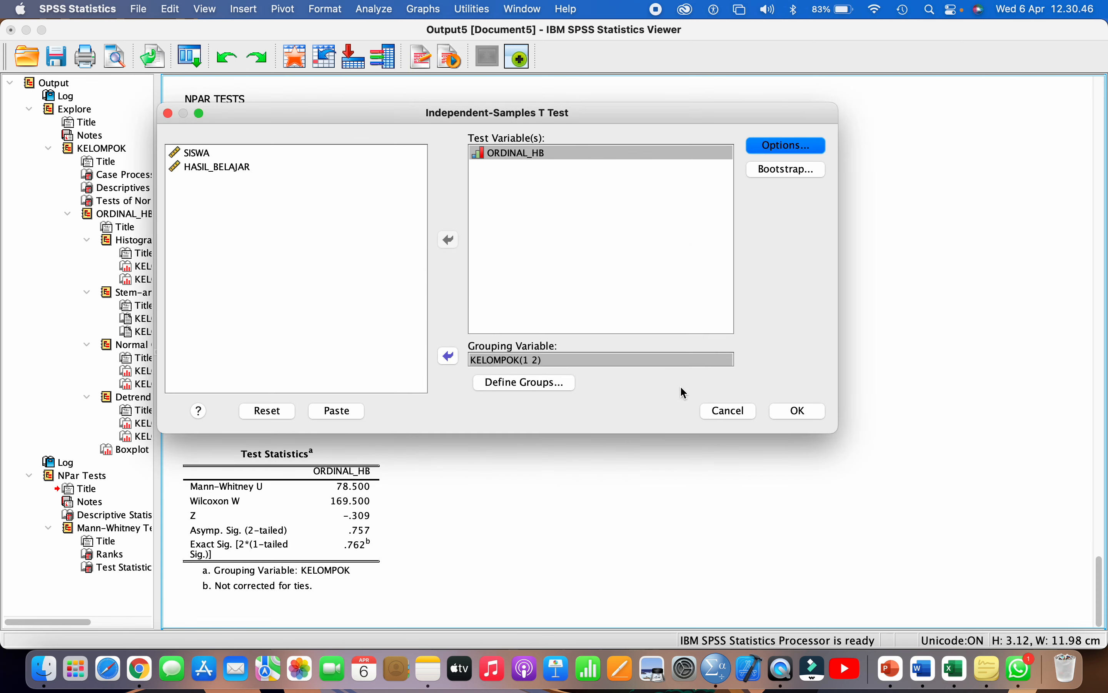
{"action": "left_click", "coordinate": [795, 412]}
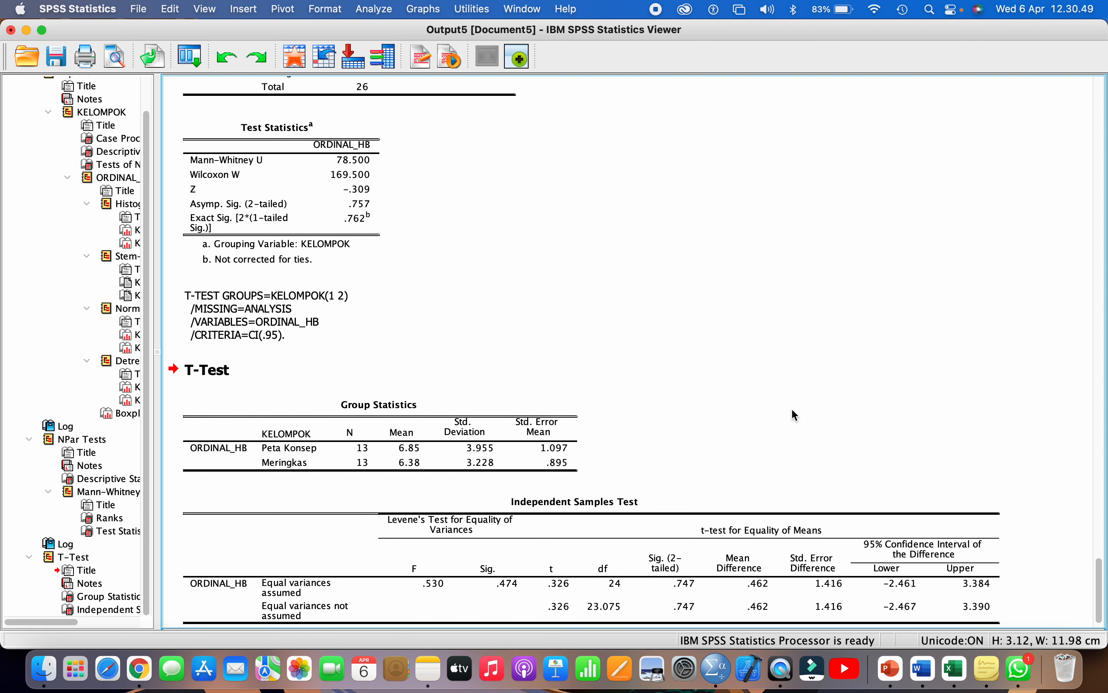
- Open the Independent Samples Test table in the pivot table editor
{"action": "left_click", "coordinate": [631, 485]}
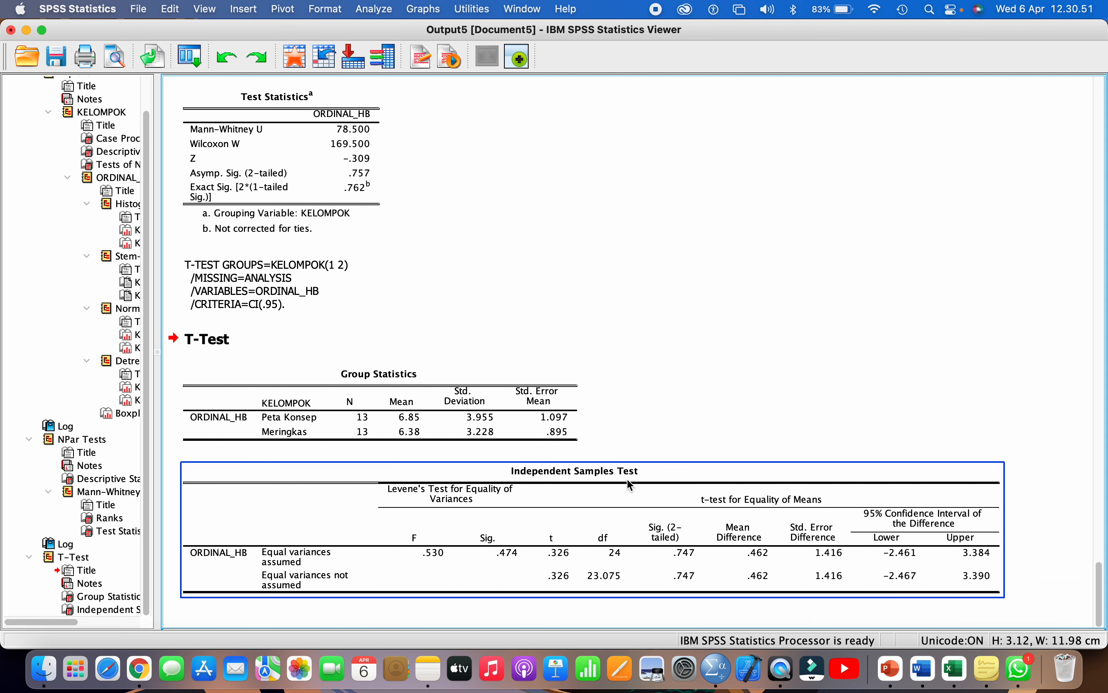
{"action": "scroll", "coordinate": [628, 480], "scroll_direction": "up", "scroll_amount": 1}
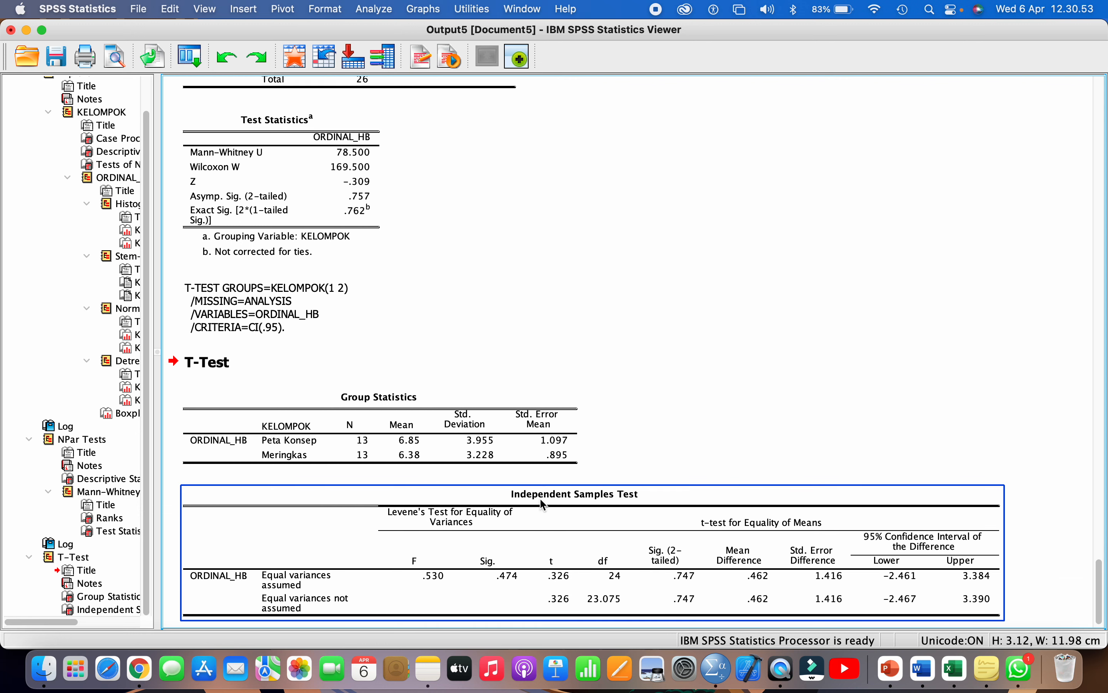
{"action": "double_click", "coordinate": [463, 519]}
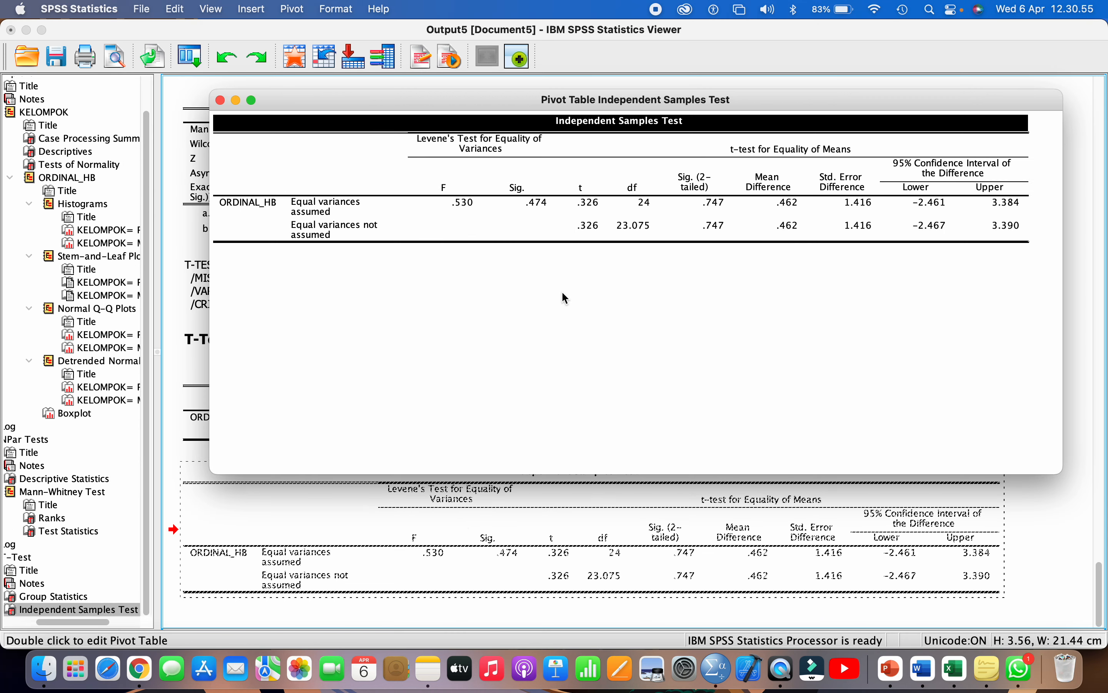
{"action": "left_click", "coordinate": [220, 100]}
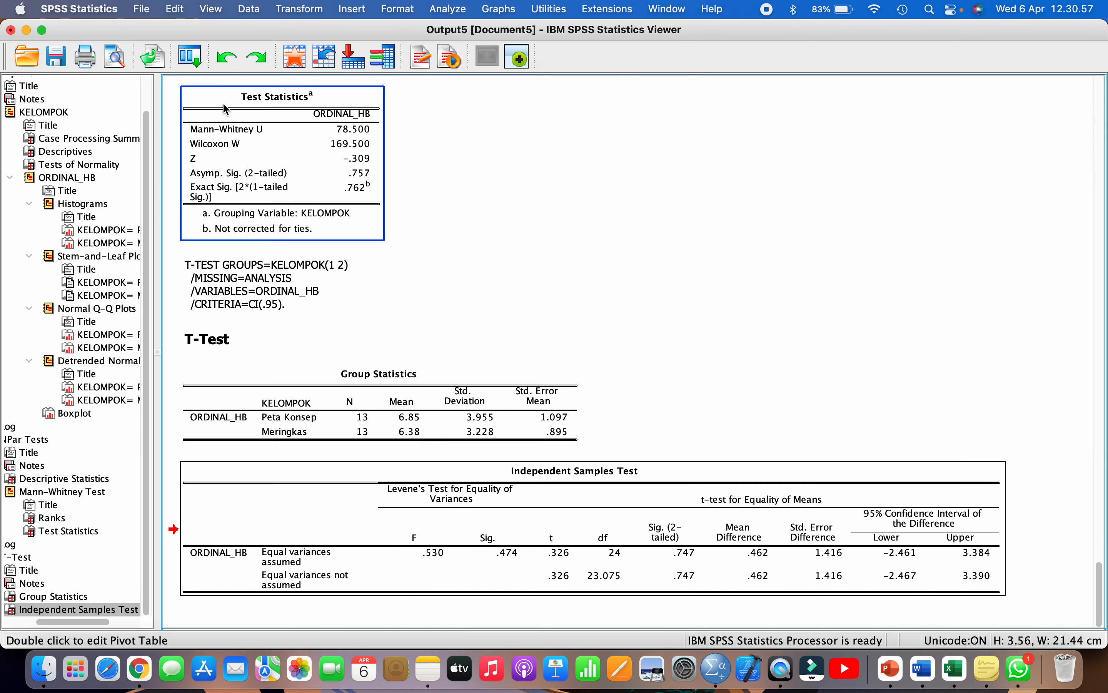
{"action": "double_click", "coordinate": [439, 507]}
- Select the Levene's Test F and Sig. (.474) cells, then close the table editor
{"action": "left_click", "coordinate": [523, 202]}
{"action": "left_click", "coordinate": [516, 187]}
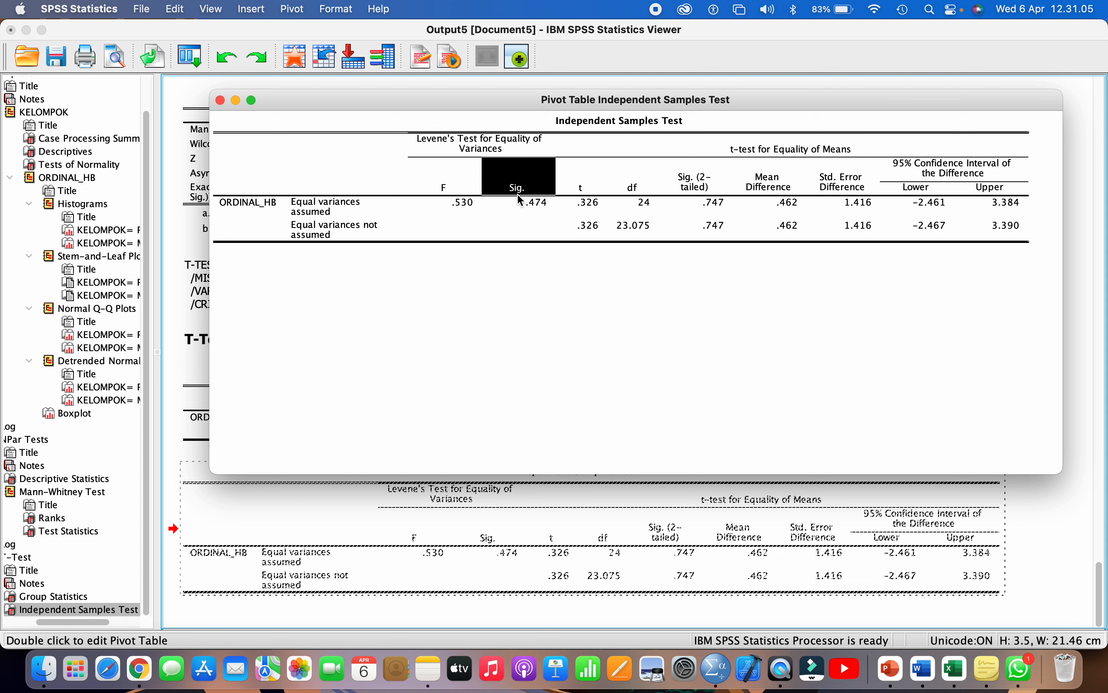
{"action": "left_click", "coordinate": [518, 198]}
{"action": "left_click", "coordinate": [518, 188]}
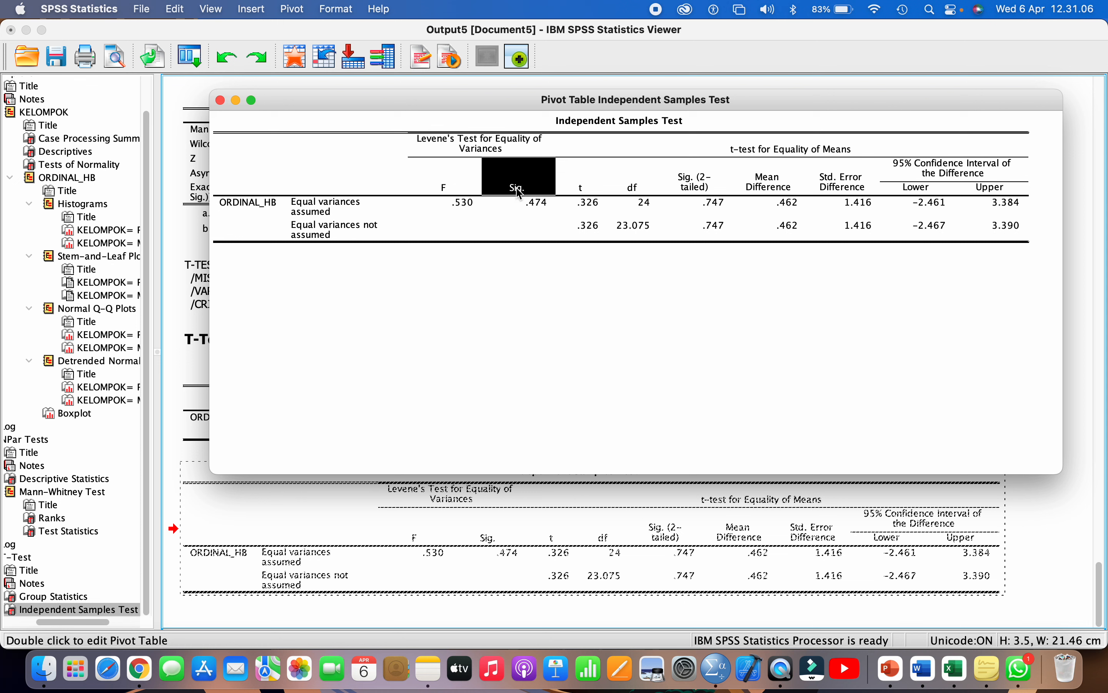
{"action": "left_click", "coordinate": [468, 154]}
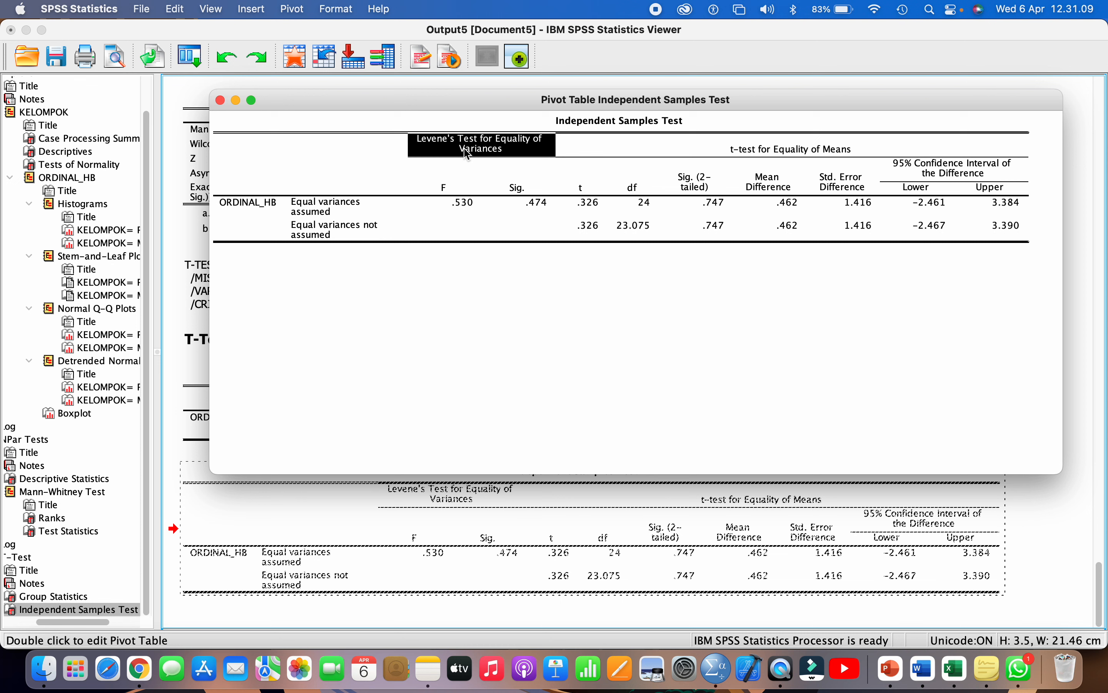
{"action": "left_click", "coordinate": [468, 154]}
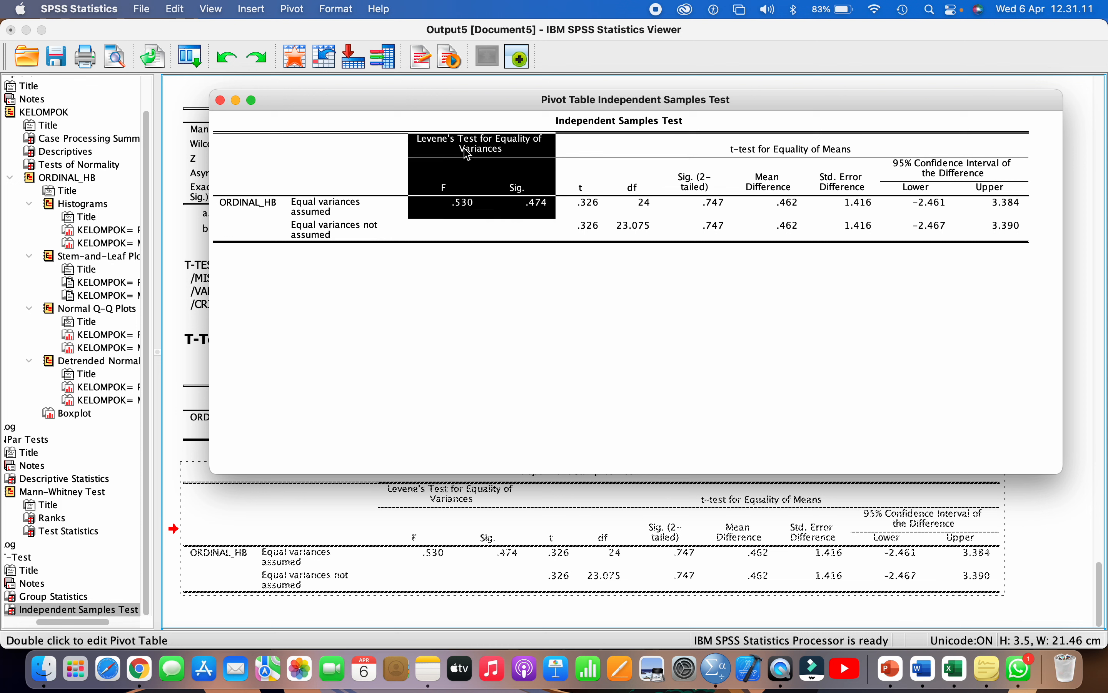
{"action": "key", "text": "shift+Down"}
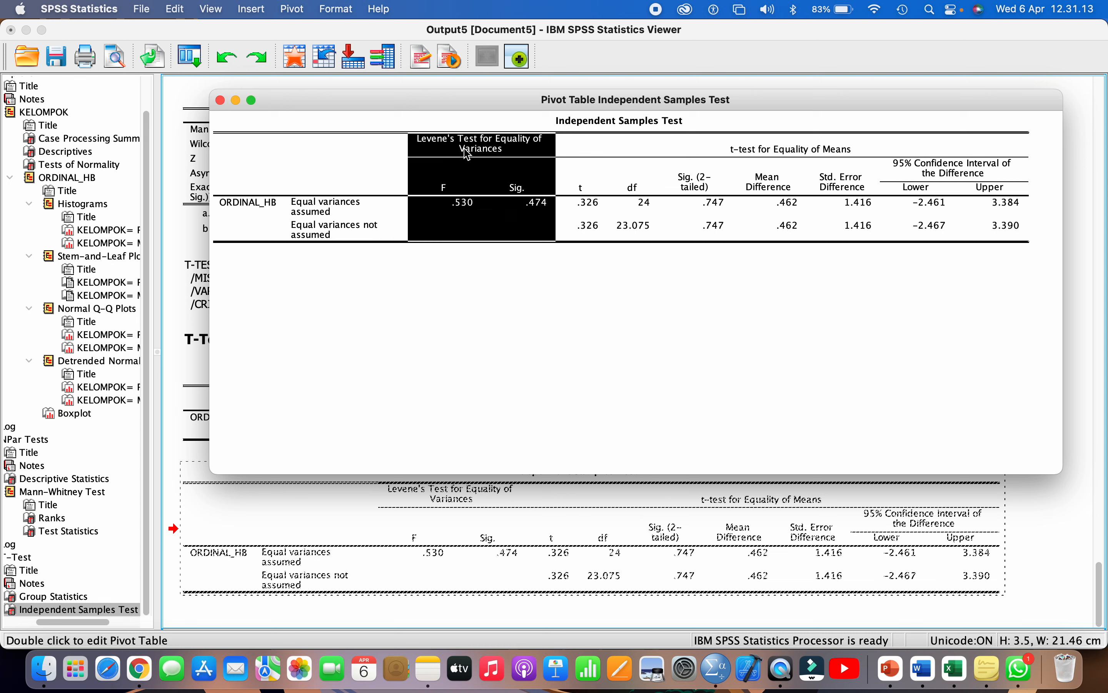
{"action": "left_click", "coordinate": [220, 101]}
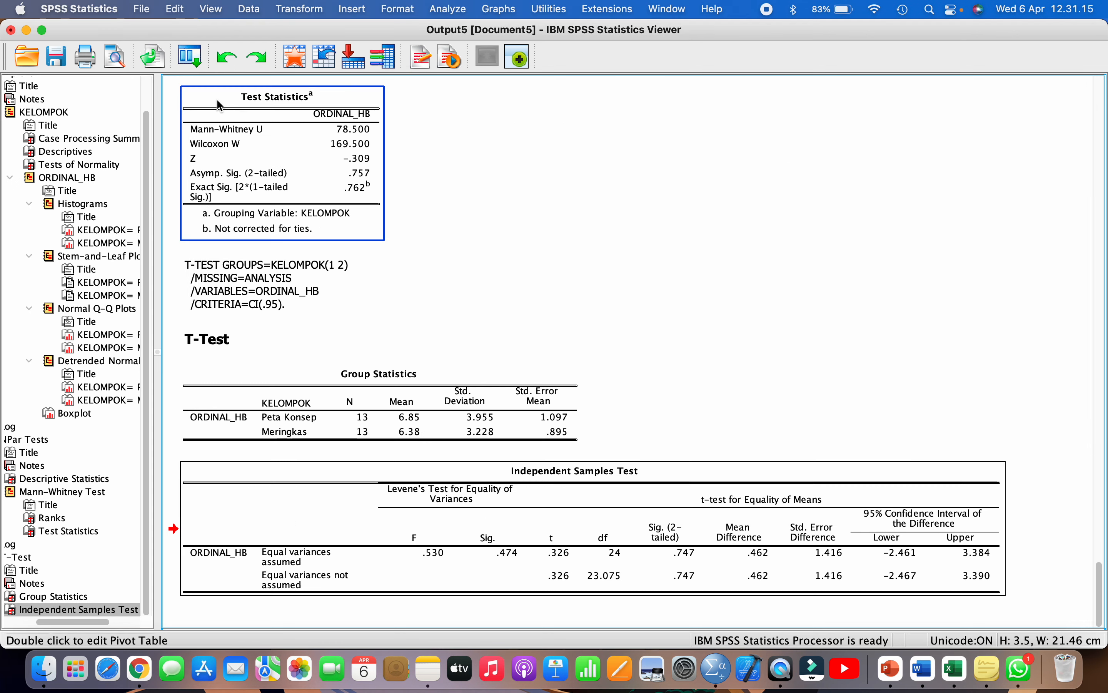
- Bring the Word report forward at its 3. Uji Homogenitas section
{"action": "left_click", "coordinate": [466, 260]}
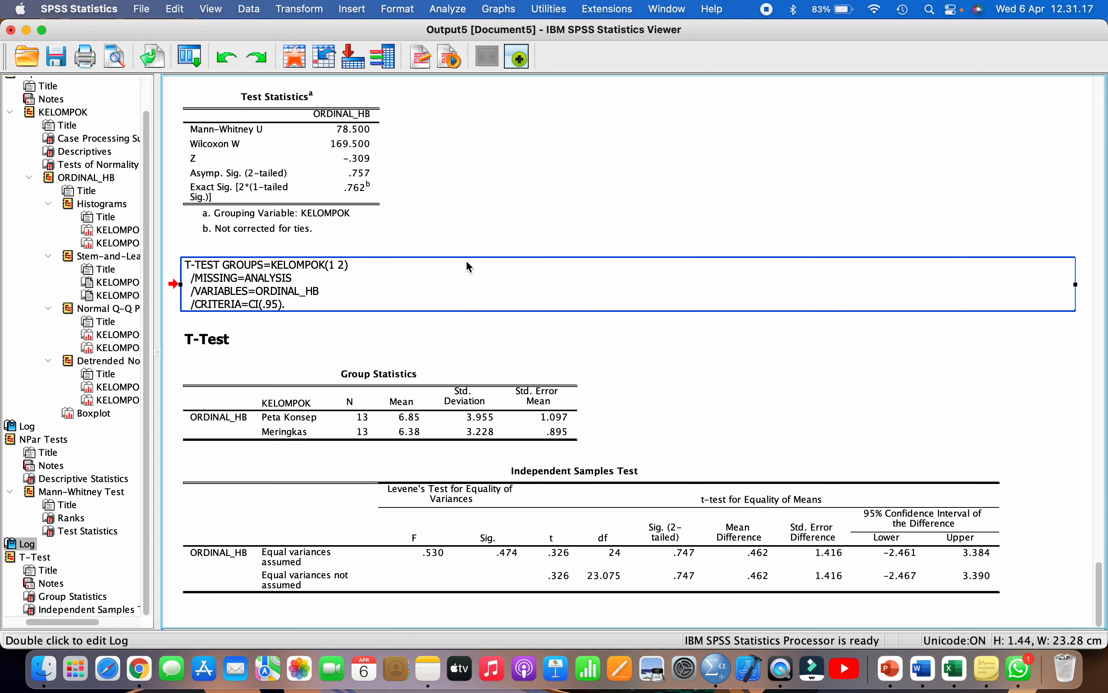
{"action": "scroll", "coordinate": [465, 259], "scroll_direction": "up", "scroll_amount": 1}
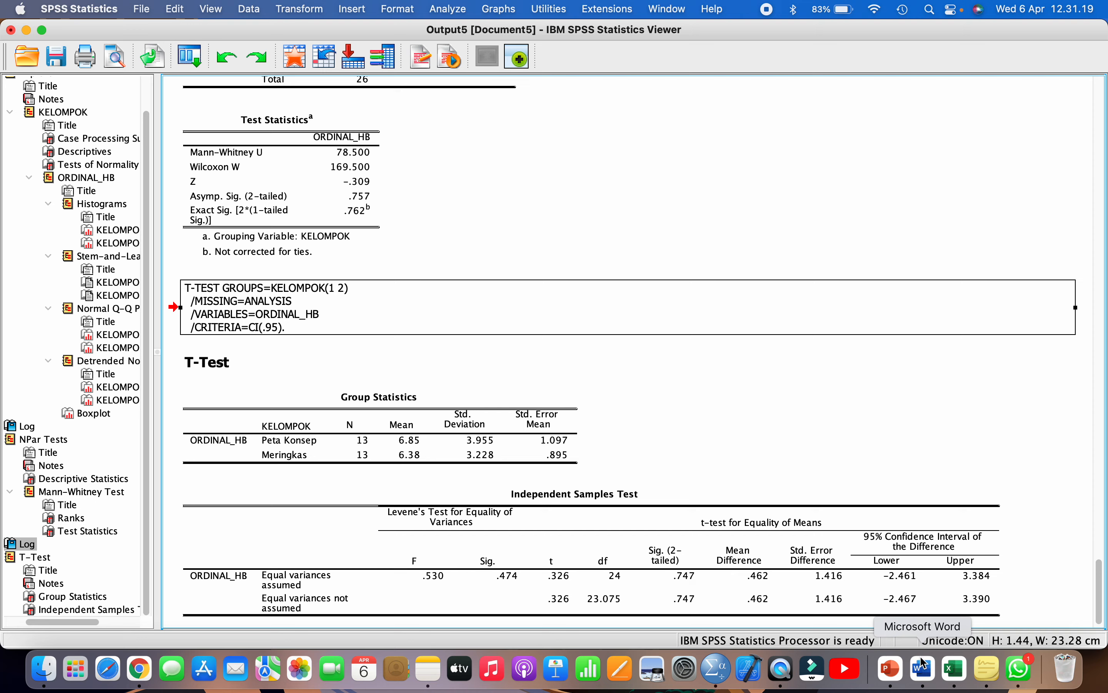
{"action": "left_click", "coordinate": [924, 672]}
{"action": "scroll", "coordinate": [651, 373], "scroll_direction": "up", "scroll_amount": 5}
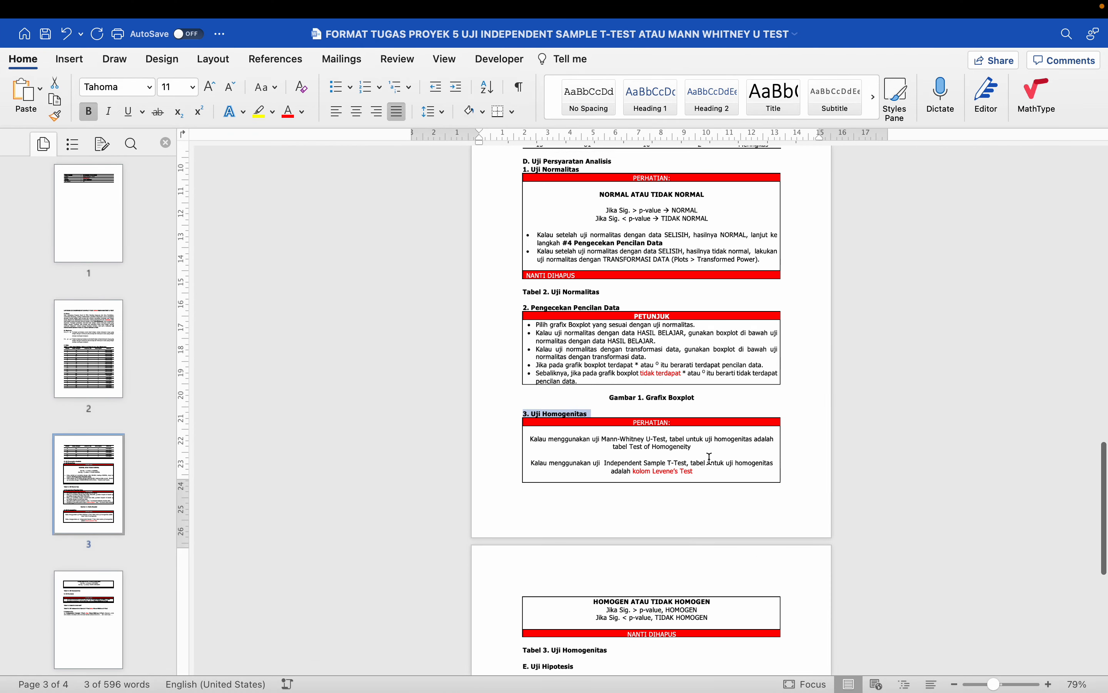
- Paste the Tests of Normality table on a new line under 1. Uji Normalitas
{"action": "left_click", "coordinate": [595, 342]}
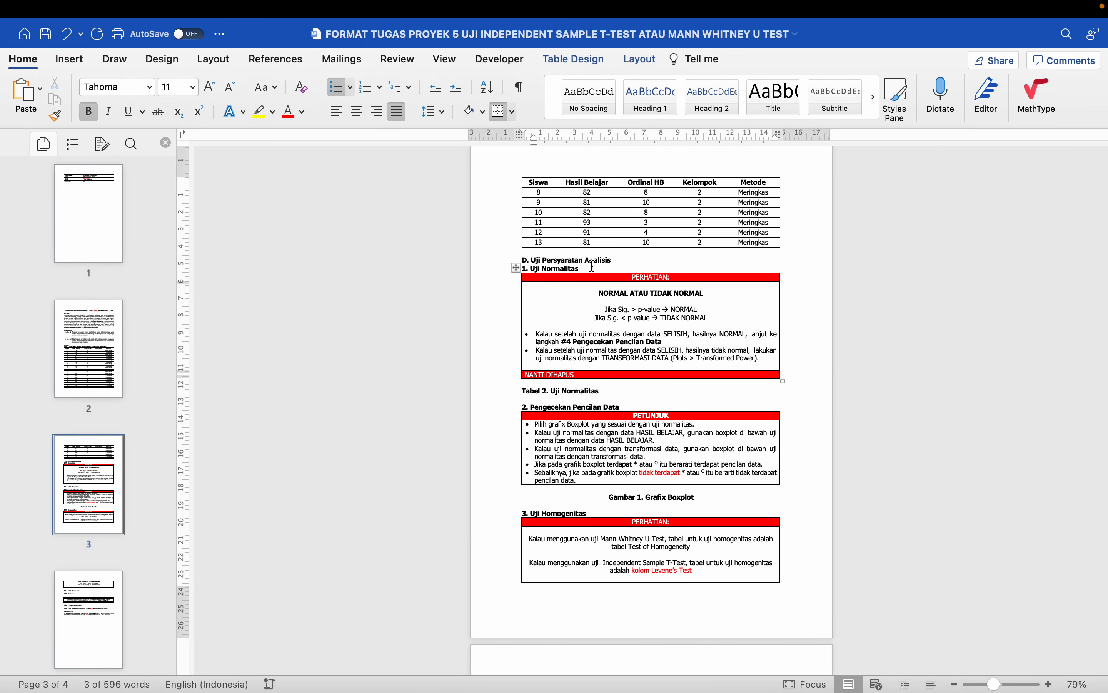
{"action": "left_click", "coordinate": [593, 266]}
{"action": "key", "text": "Return"}
{"action": "key", "text": "super+Tab"}
{"action": "left_click", "coordinate": [922, 674]}
{"action": "left_click", "coordinate": [558, 275]}
{"action": "key", "text": "Return"}
{"action": "key", "text": "super+v"}
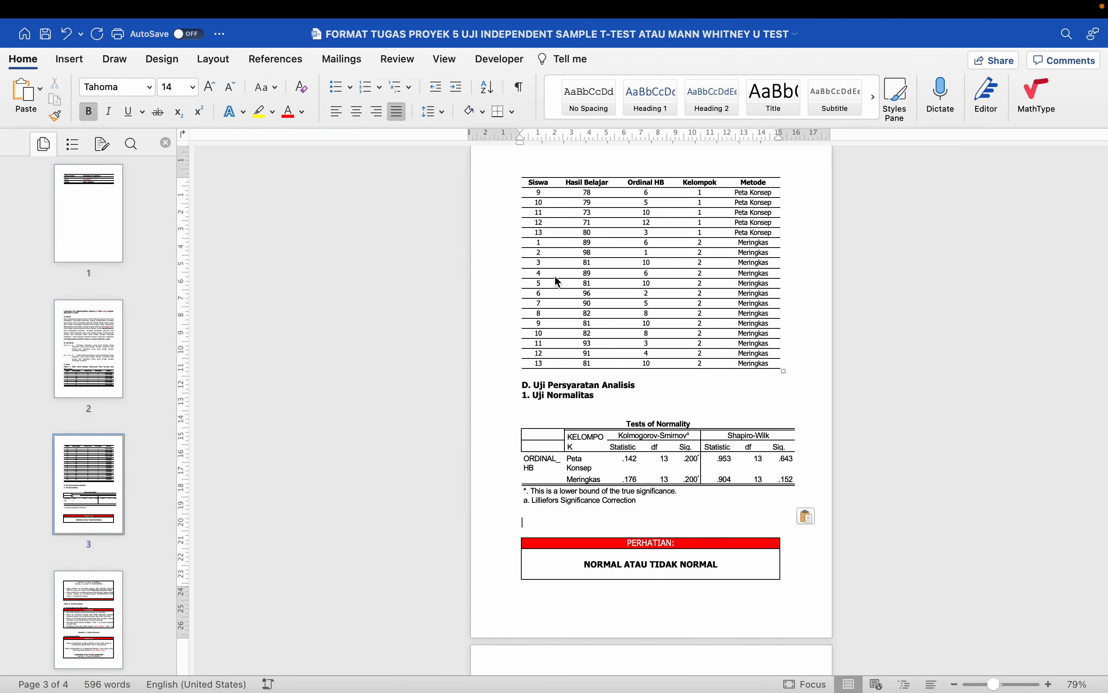
{"action": "key", "text": "super+z"}
{"action": "key", "text": "Return"}
{"action": "key", "text": "Return"}
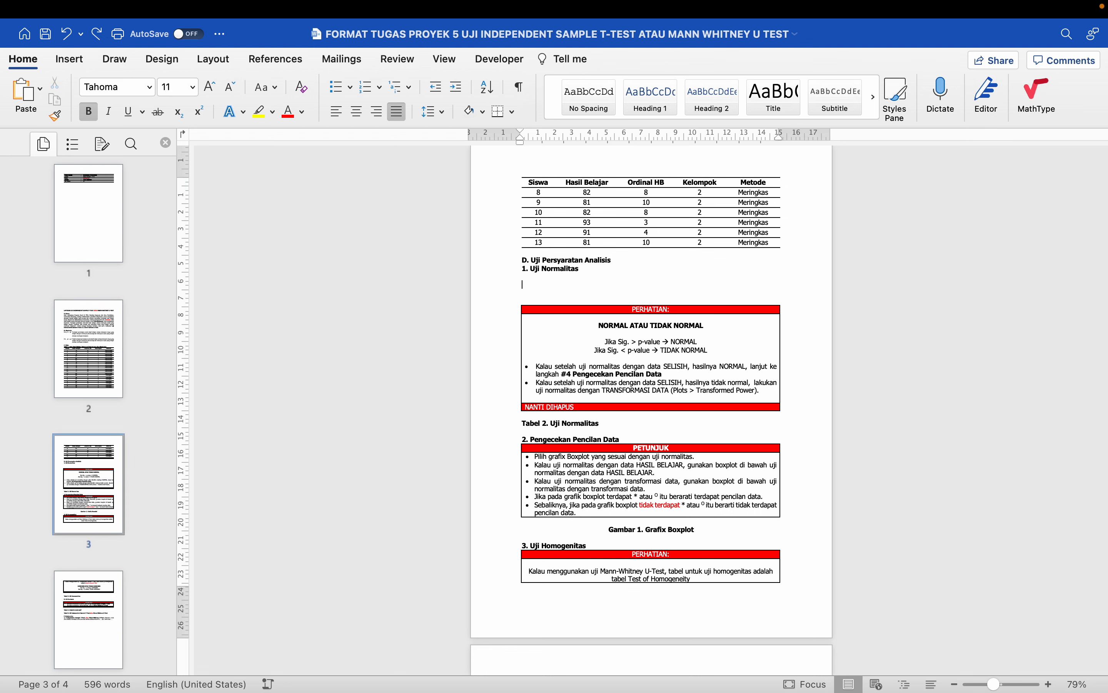
{"action": "key", "text": "super+v"}
- Add a blank line above the Gambar 1 caption
{"action": "scroll", "coordinate": [556, 277], "scroll_direction": "down", "scroll_amount": 6}
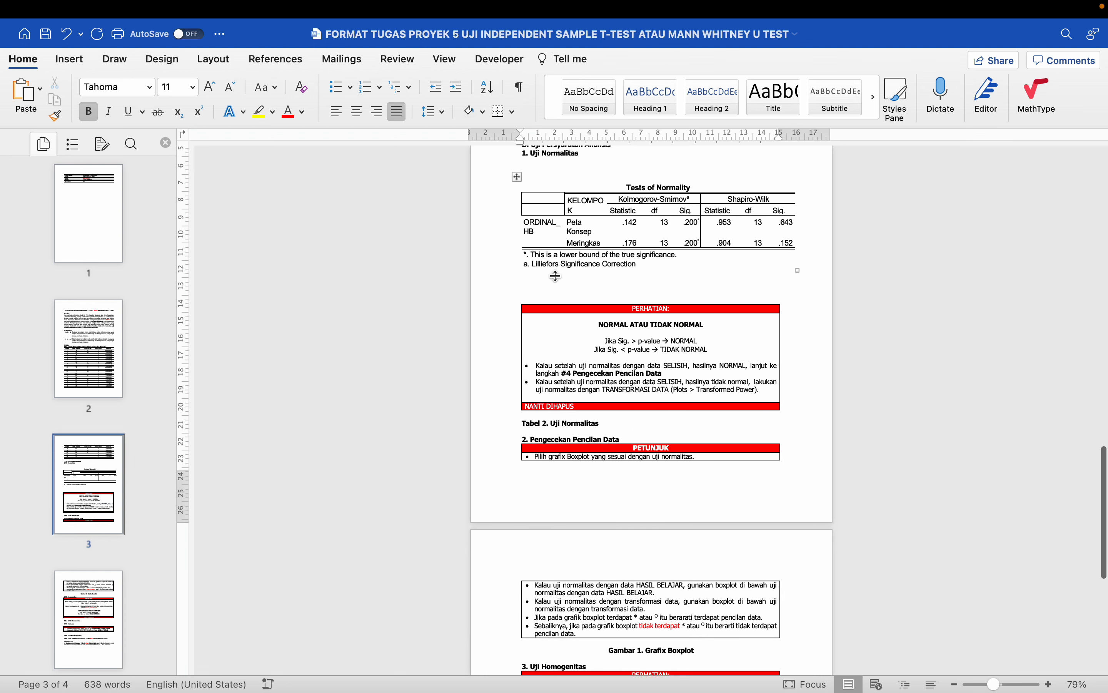
{"action": "scroll", "coordinate": [584, 427], "scroll_direction": "down", "scroll_amount": 2}
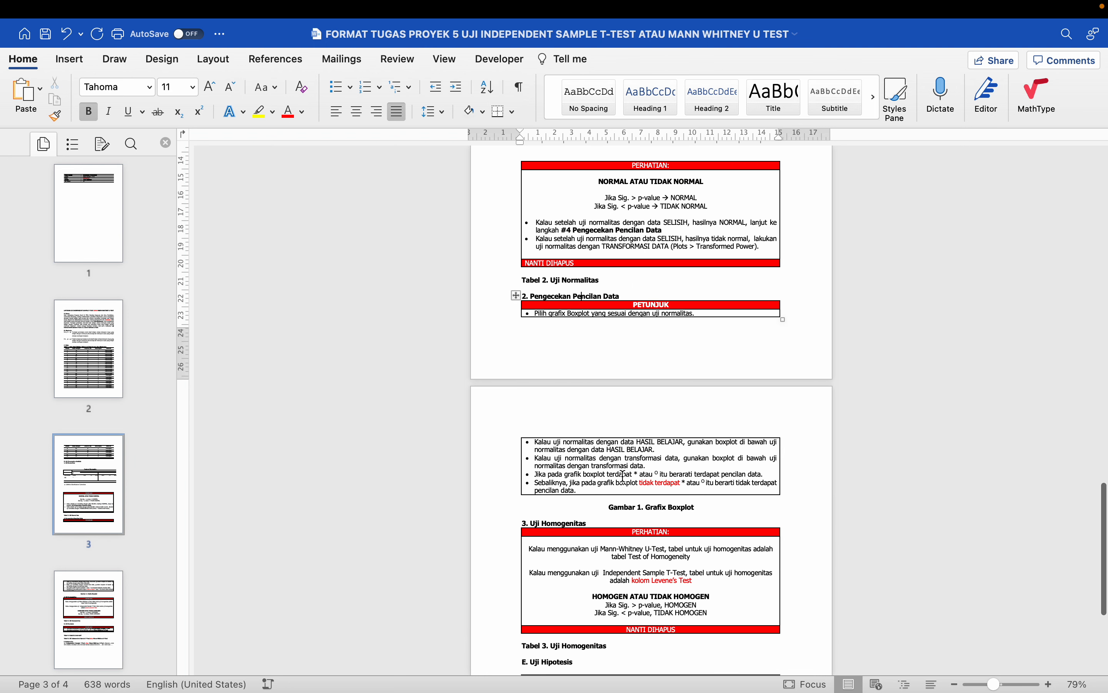
{"action": "left_click", "coordinate": [635, 507]}
{"action": "key", "text": "Up"}
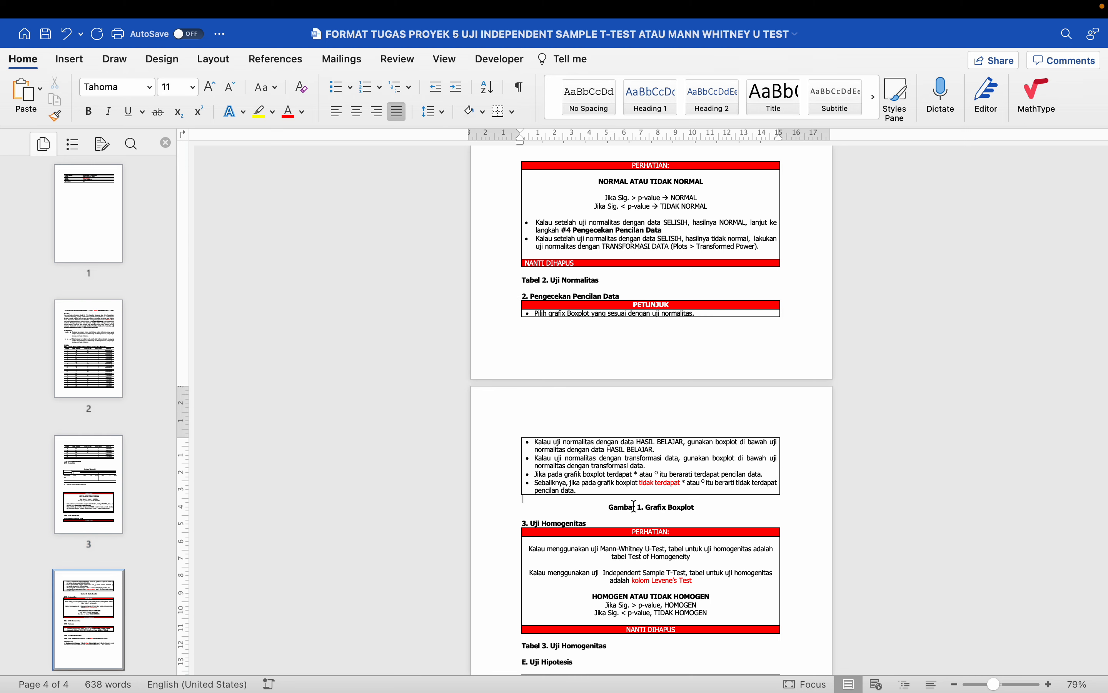
{"action": "key", "text": "Return"}
{"action": "key", "text": "ctrl+Left"}
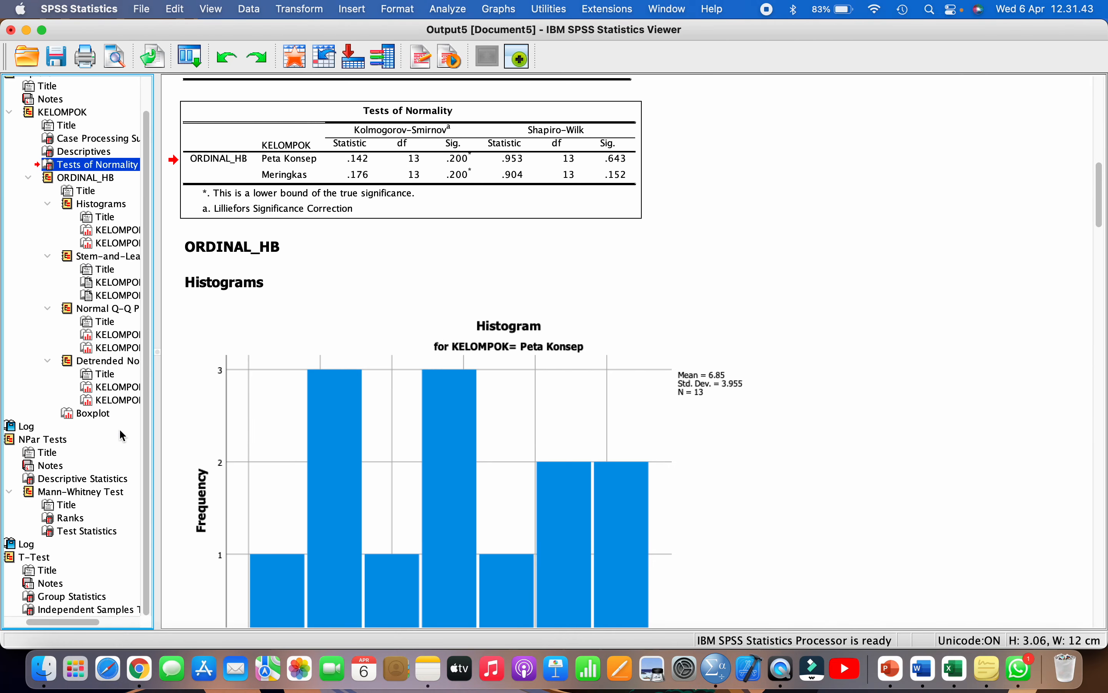
- Copy the ORDINAL_HB by KELOMPOK boxplot and paste it above the Gambar 1 caption in Word
{"action": "left_click", "coordinate": [101, 420]}
{"action": "left_click", "coordinate": [97, 414]}
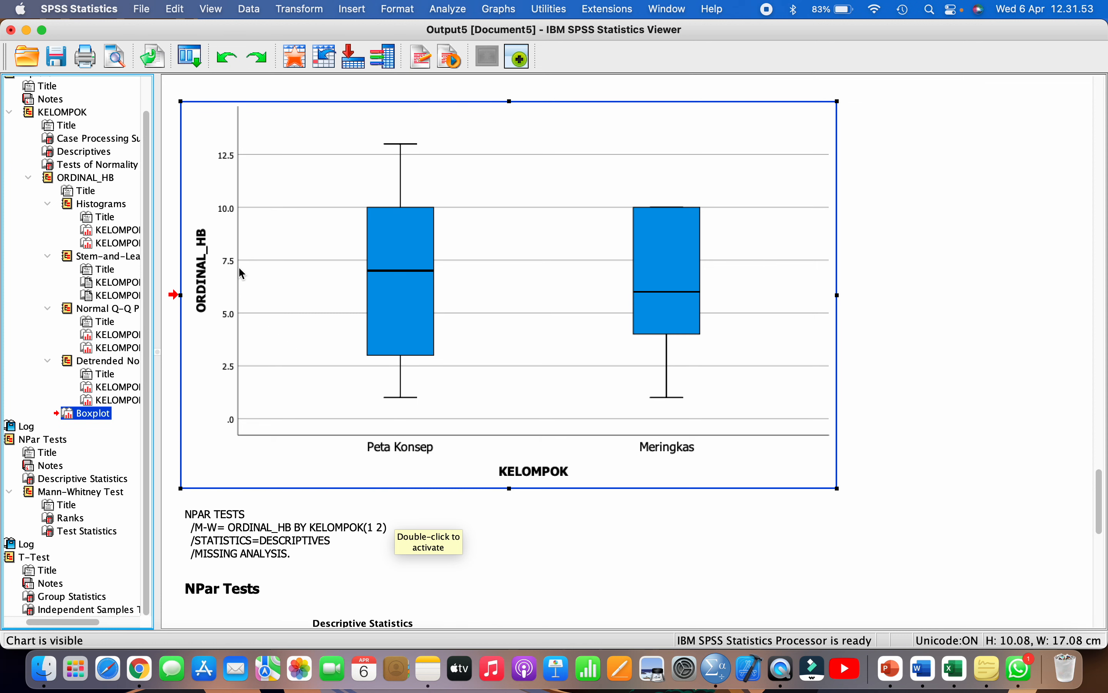
{"action": "right_click", "coordinate": [453, 169]}
{"action": "left_click", "coordinate": [472, 196]}
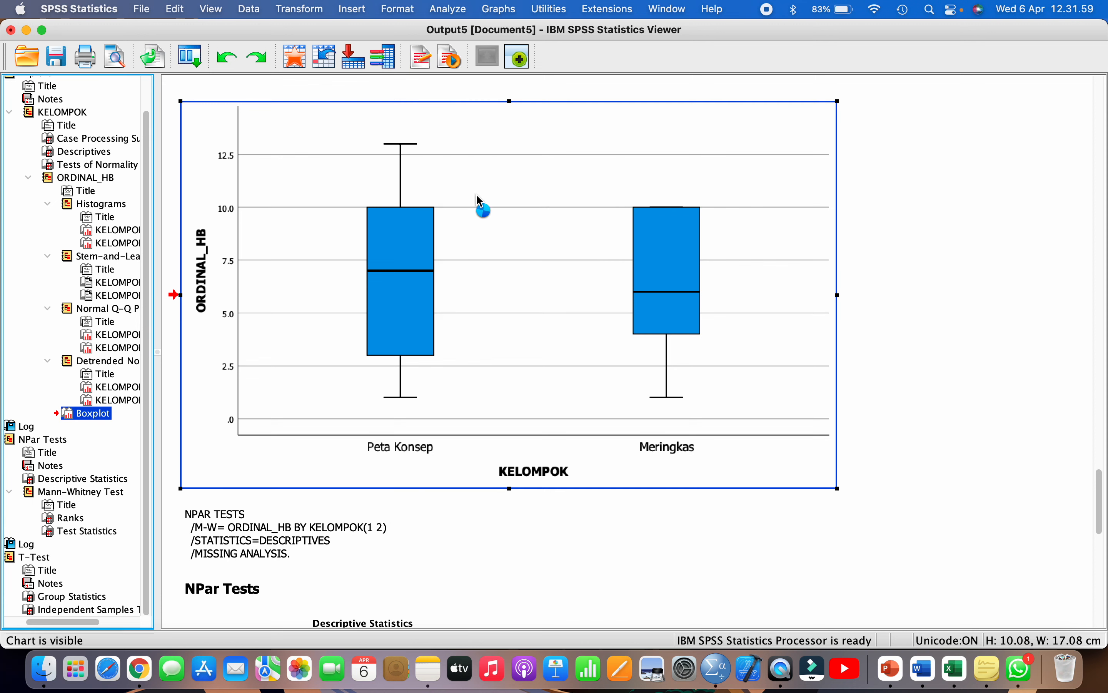
{"action": "left_click", "coordinate": [923, 668]}
{"action": "left_click", "coordinate": [646, 494]}
{"action": "key", "text": "super+v"}
- Remove the blank line between the boxplot and the Gambar 1. Grafix Boxplot caption
{"action": "scroll", "coordinate": [645, 494], "scroll_direction": "down", "scroll_amount": 4}
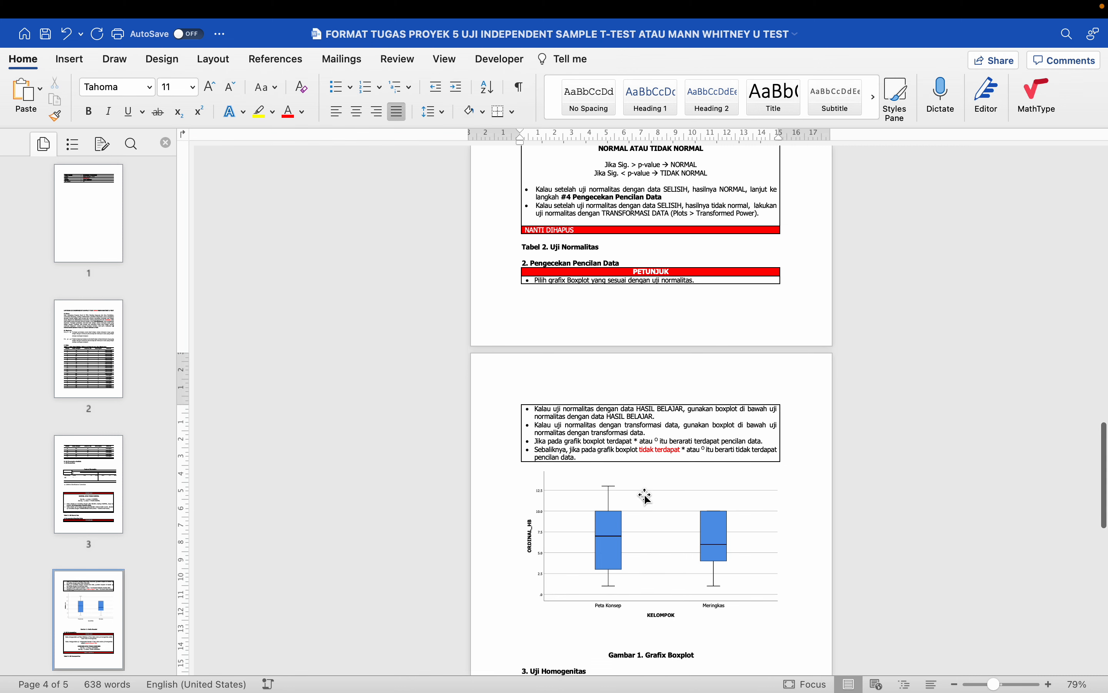
{"action": "key", "text": "BackSpace"}
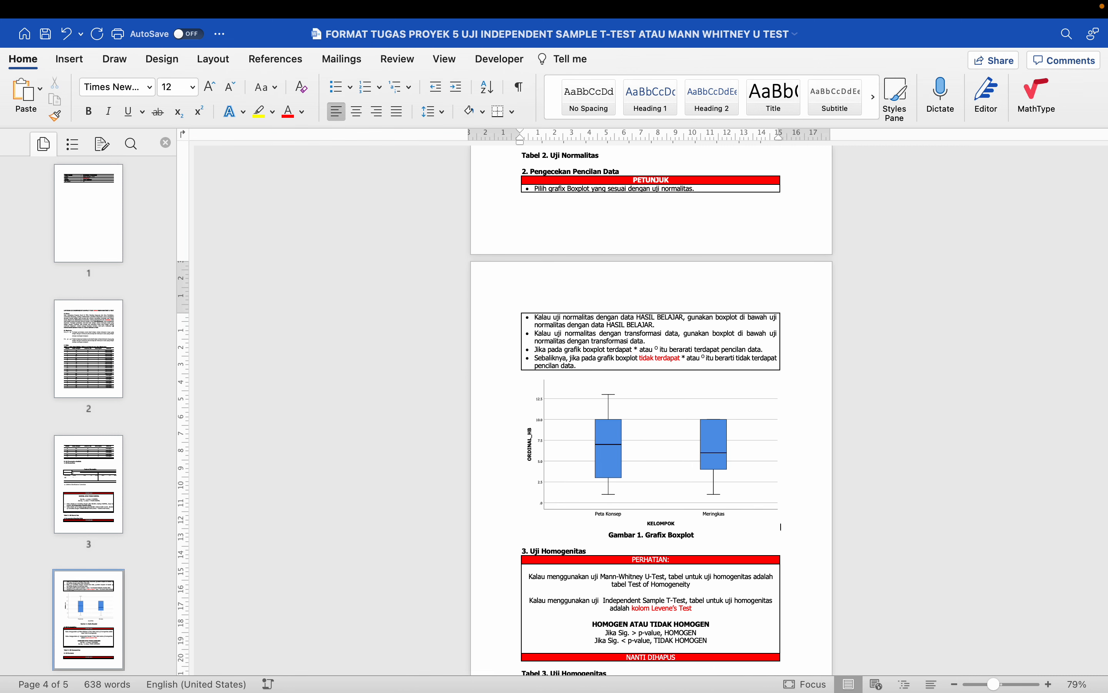
{"action": "scroll", "coordinate": [624, 492], "scroll_direction": "down", "scroll_amount": 3}
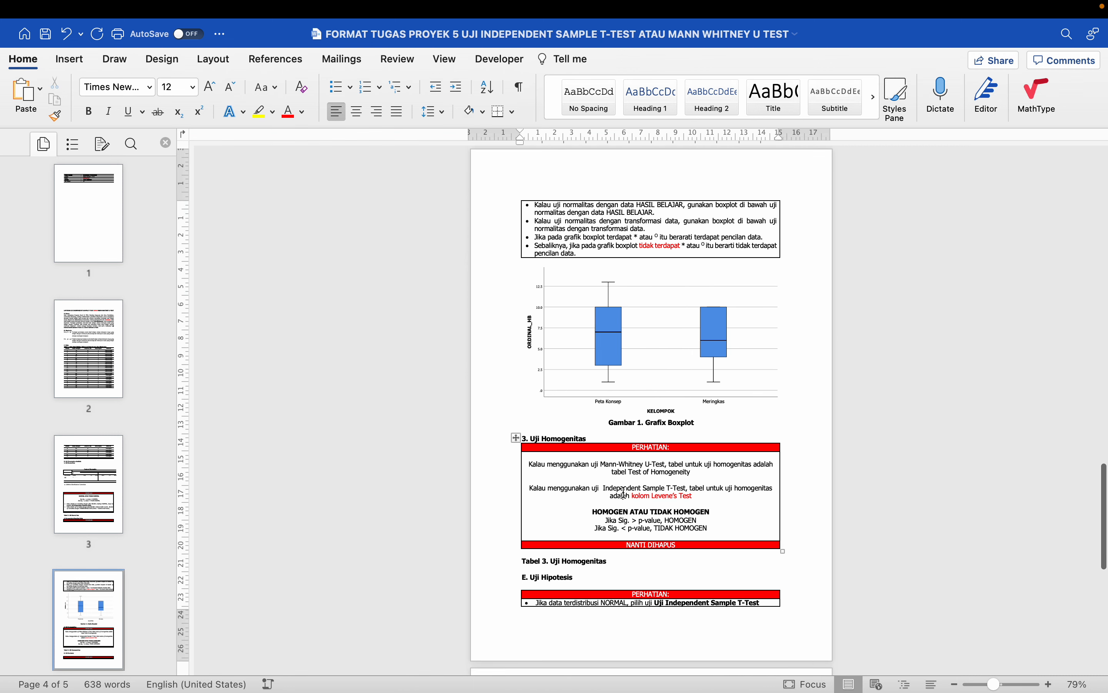
{"action": "left_click", "coordinate": [624, 492]}
{"action": "left_click", "coordinate": [562, 430]}
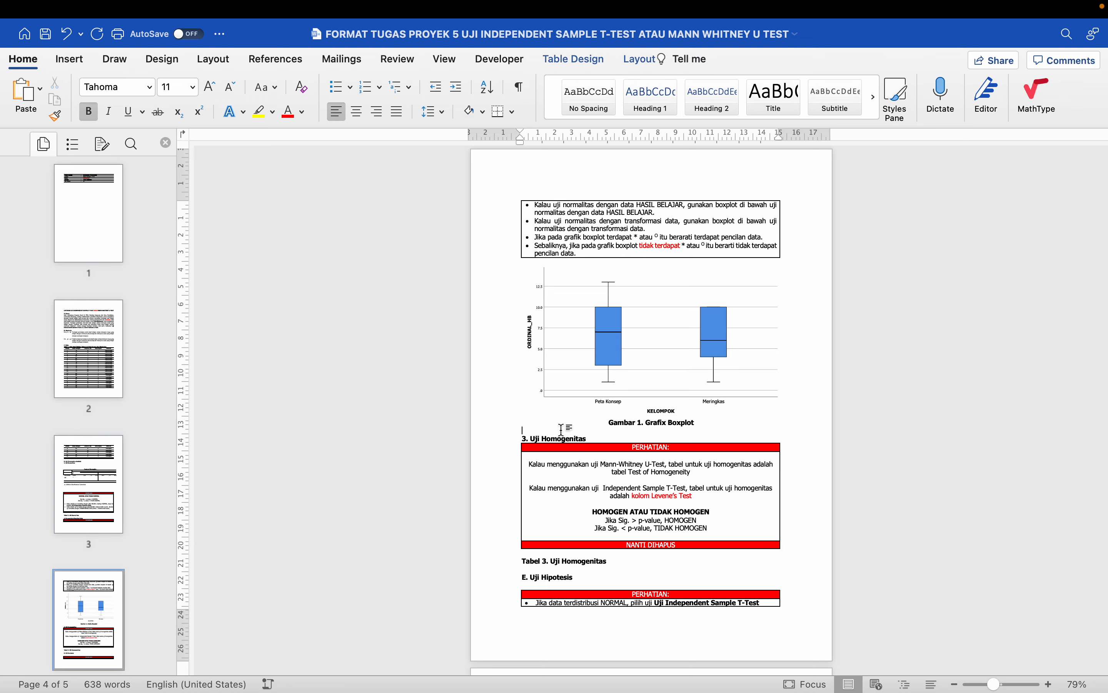
{"action": "key", "text": "ctrl+Left"}
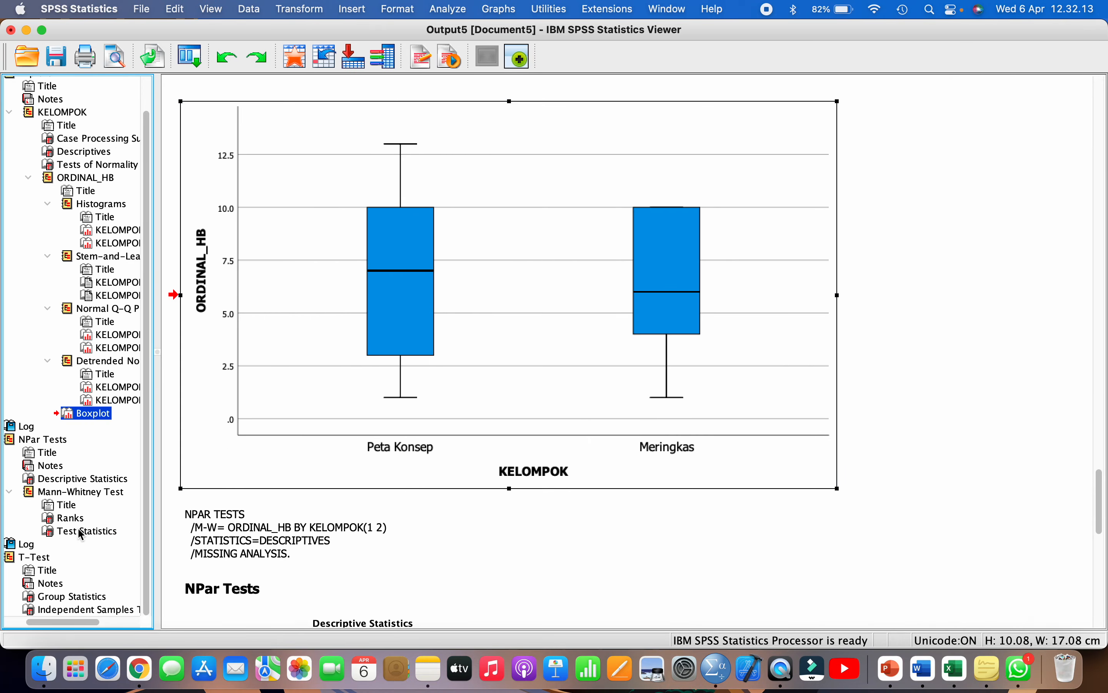
- Copy the Independent Samples Test table from the SPSS output
{"action": "left_click", "coordinate": [94, 609]}
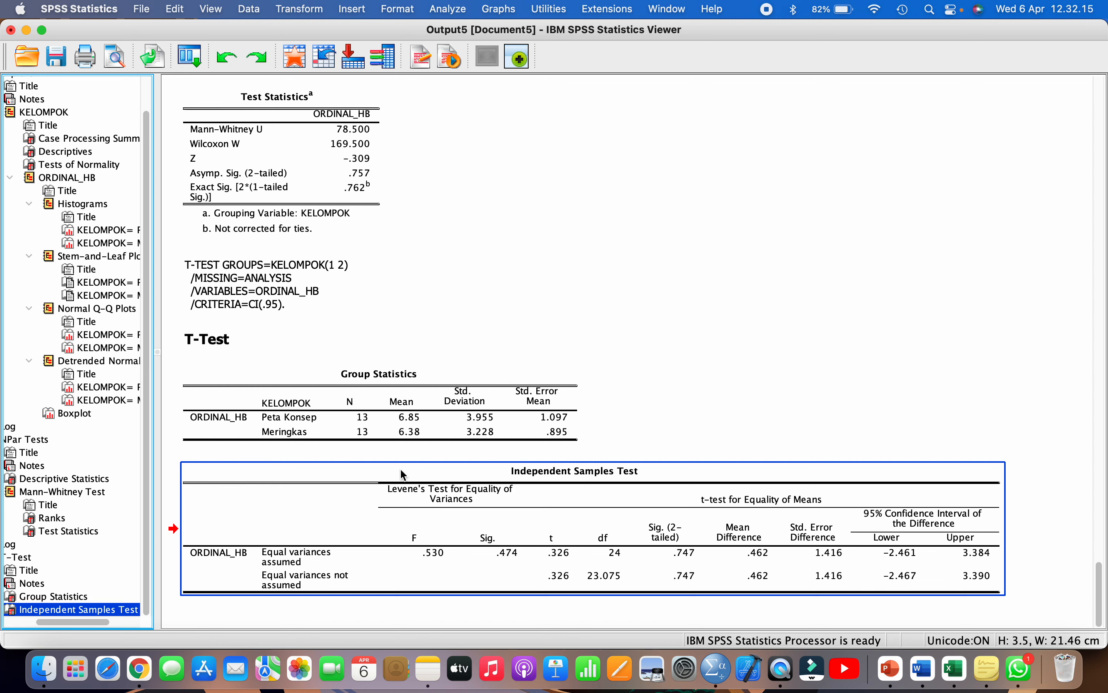
{"action": "left_click", "coordinate": [424, 493]}
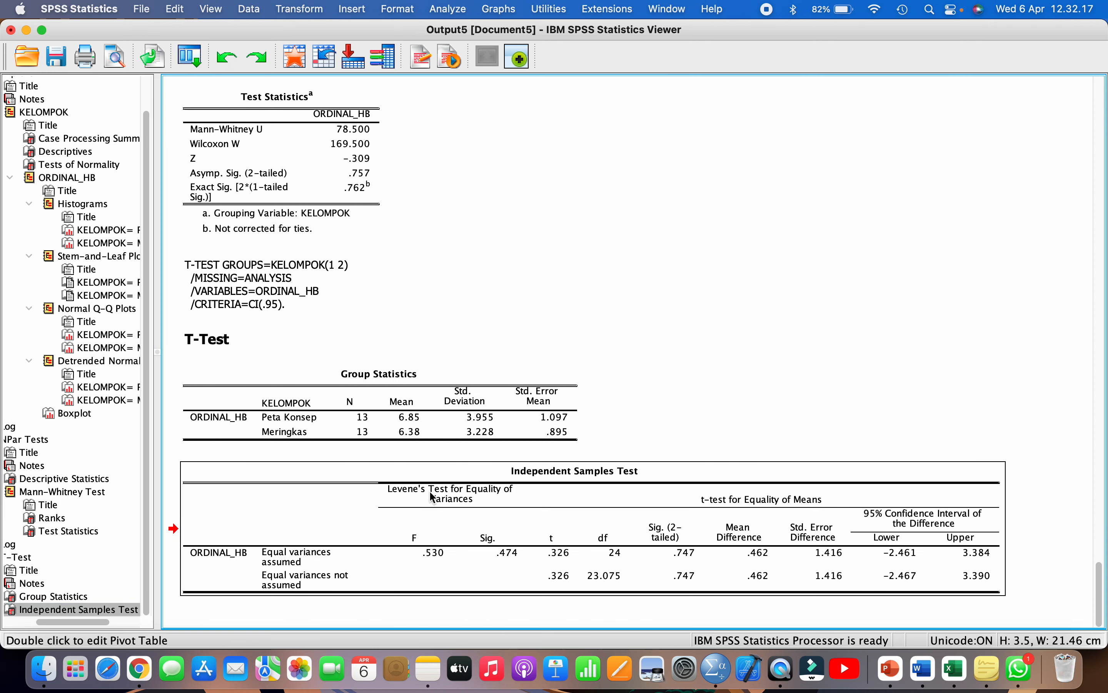
{"action": "right_click", "coordinate": [457, 494]}
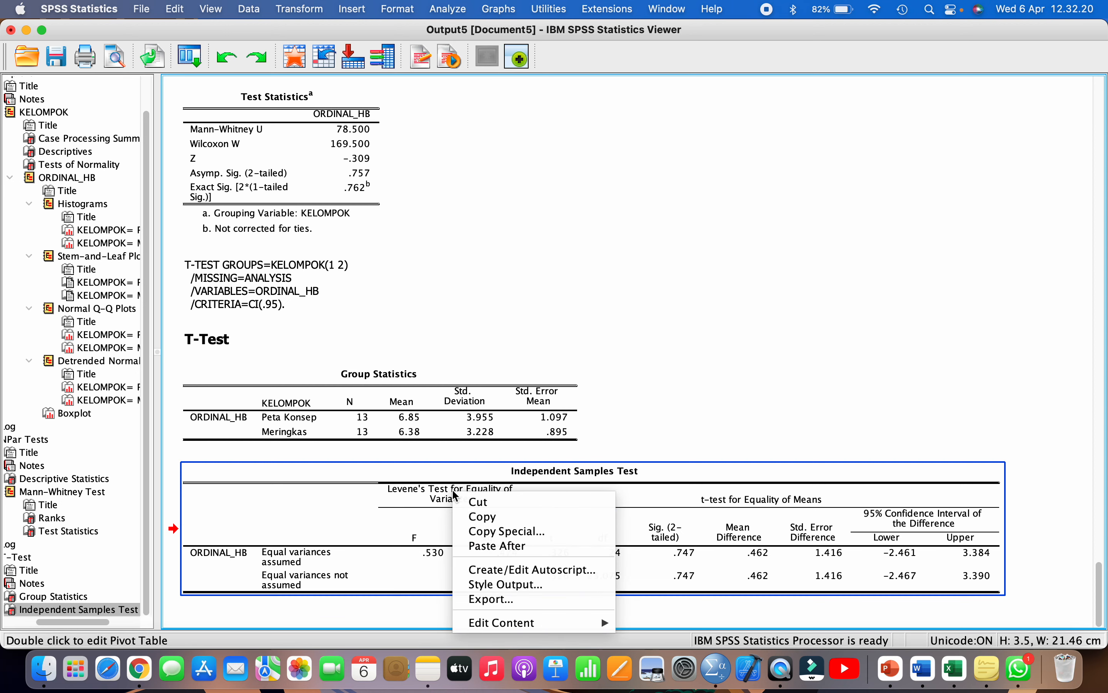
{"action": "left_click", "coordinate": [477, 519]}
- Paste the table on a new line below the Tabel 3. Uji Homogenitas caption
{"action": "left_click", "coordinate": [922, 669]}
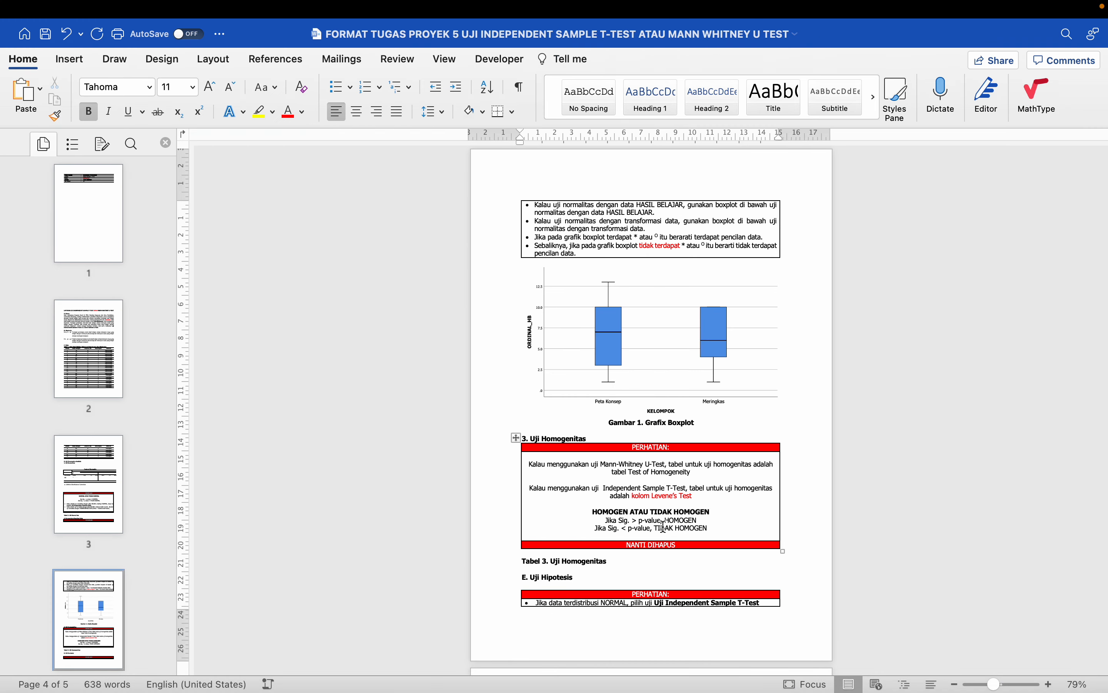
{"action": "scroll", "coordinate": [653, 518], "scroll_direction": "down", "scroll_amount": 1}
{"action": "scroll", "coordinate": [652, 518], "scroll_direction": "down", "scroll_amount": 2}
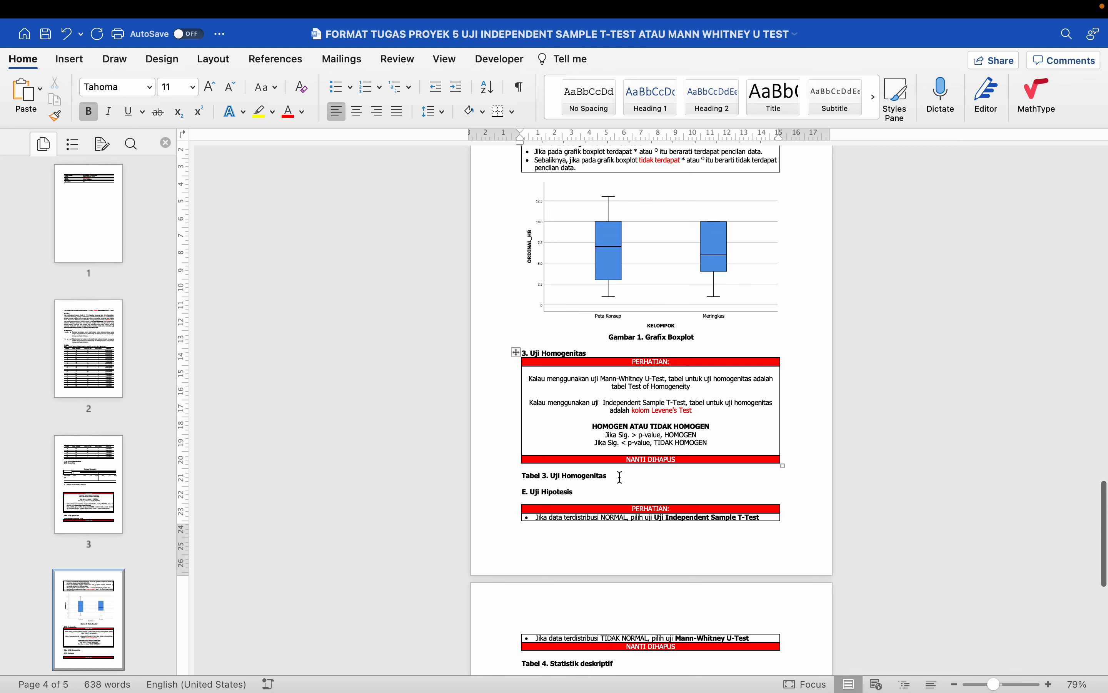
{"action": "left_click", "coordinate": [617, 476]}
{"action": "key", "text": "Return"}
{"action": "key", "text": "Return"}
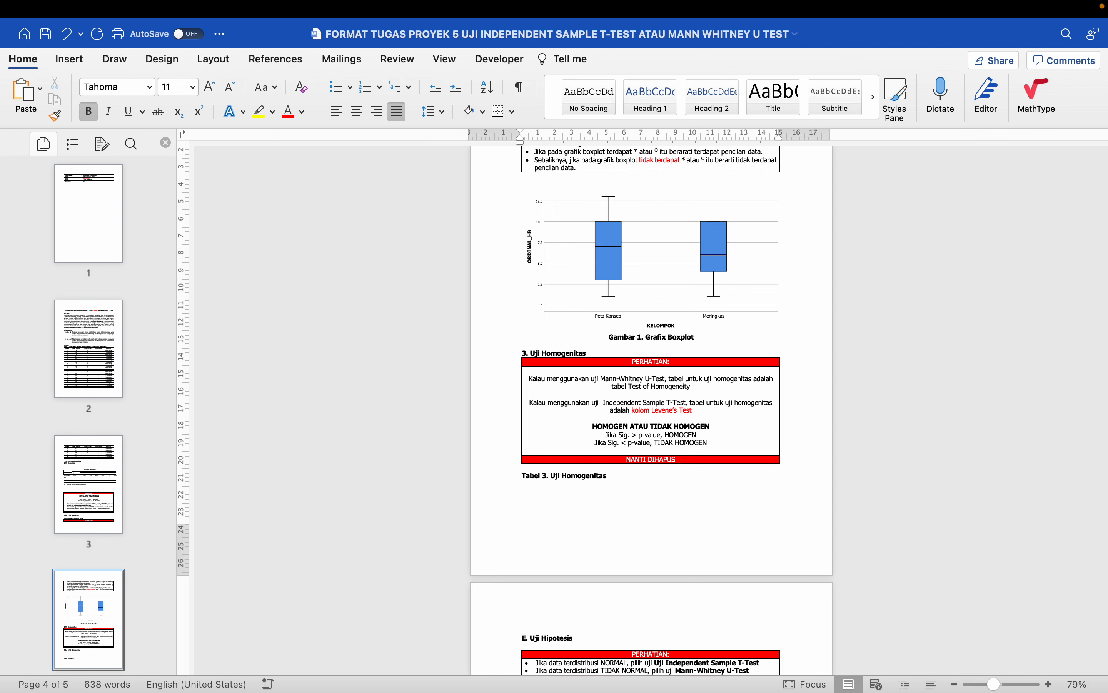
{"action": "key", "text": "super+v"}
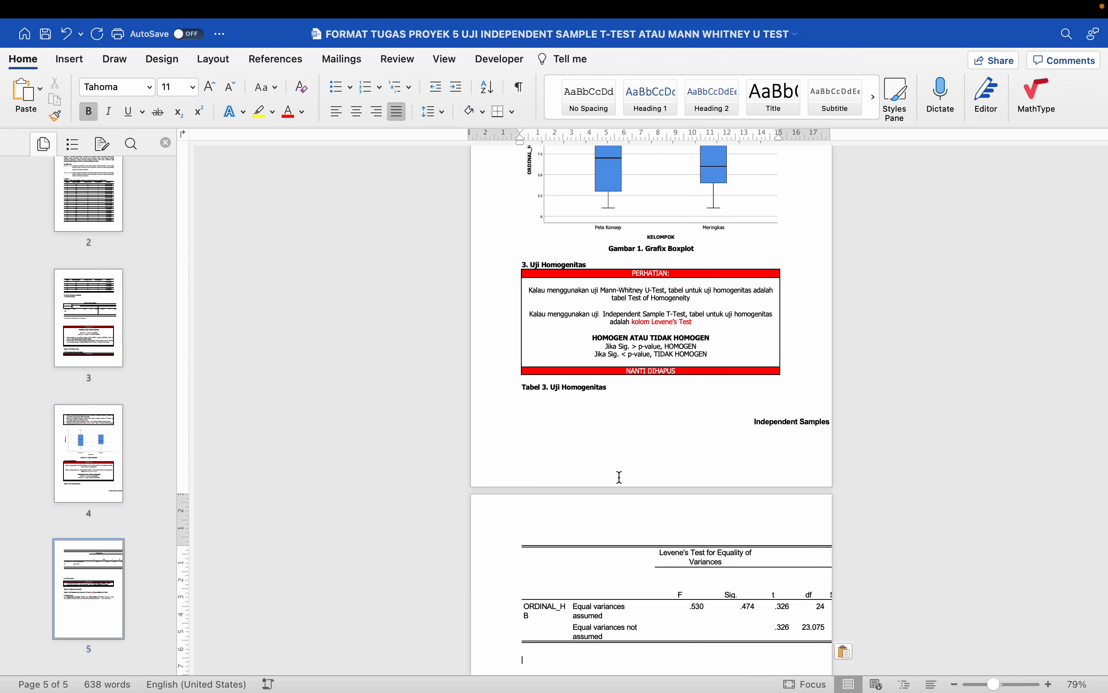
{"action": "scroll", "coordinate": [621, 476], "scroll_direction": "down", "scroll_amount": 5}
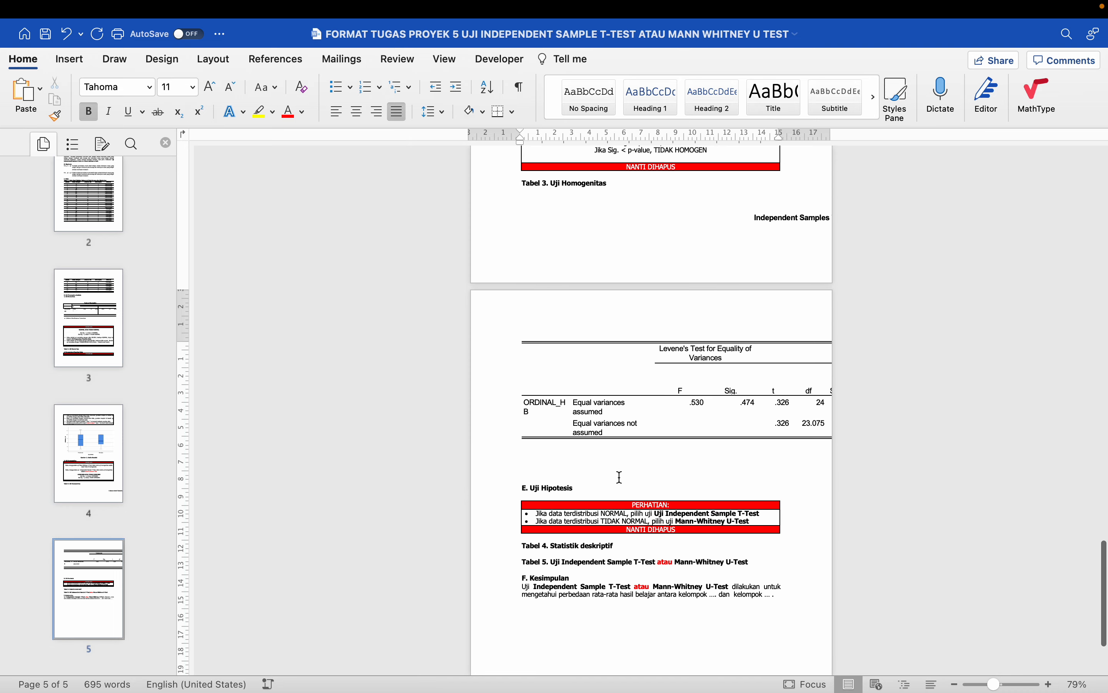
- Capitalize 'Deskriptif' in the Tabel 4. Statistik Deskriptif caption
{"action": "key", "text": "super+Tab"}
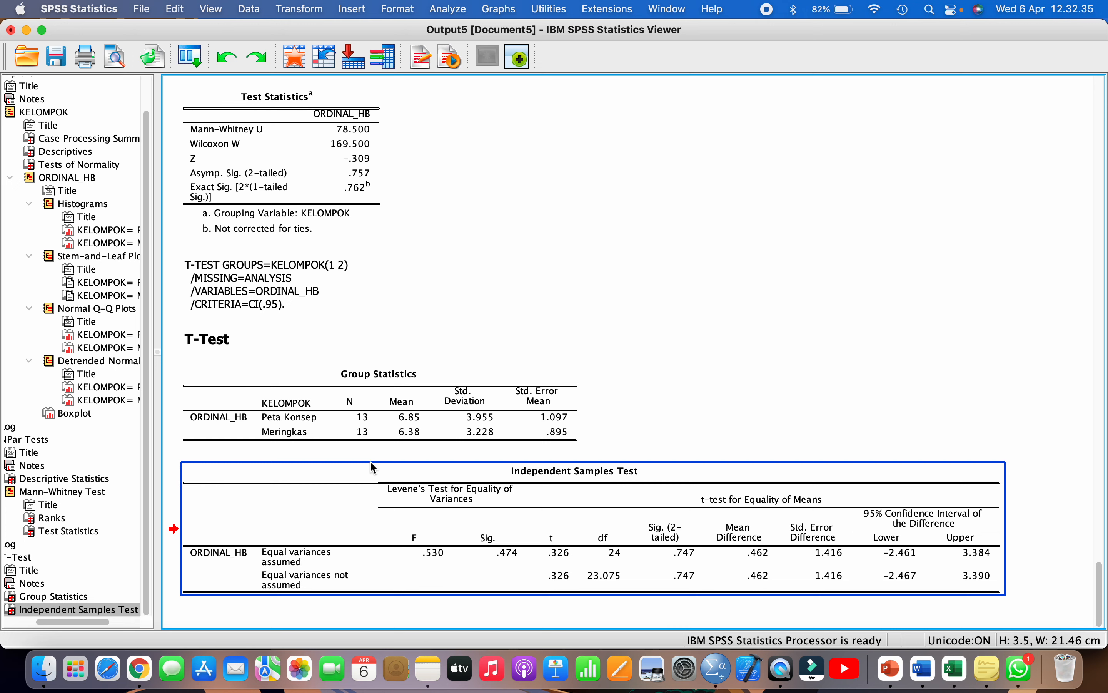
{"action": "scroll", "coordinate": [134, 435], "scroll_direction": "left", "scroll_amount": 2}
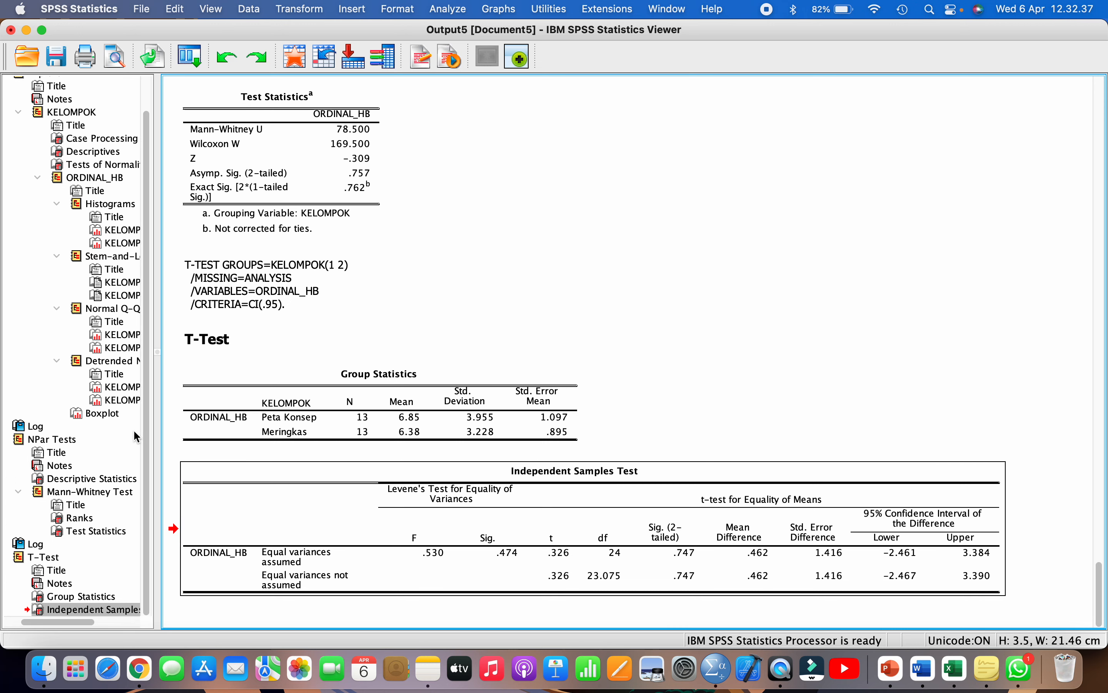
{"action": "key", "text": "super+Tab"}
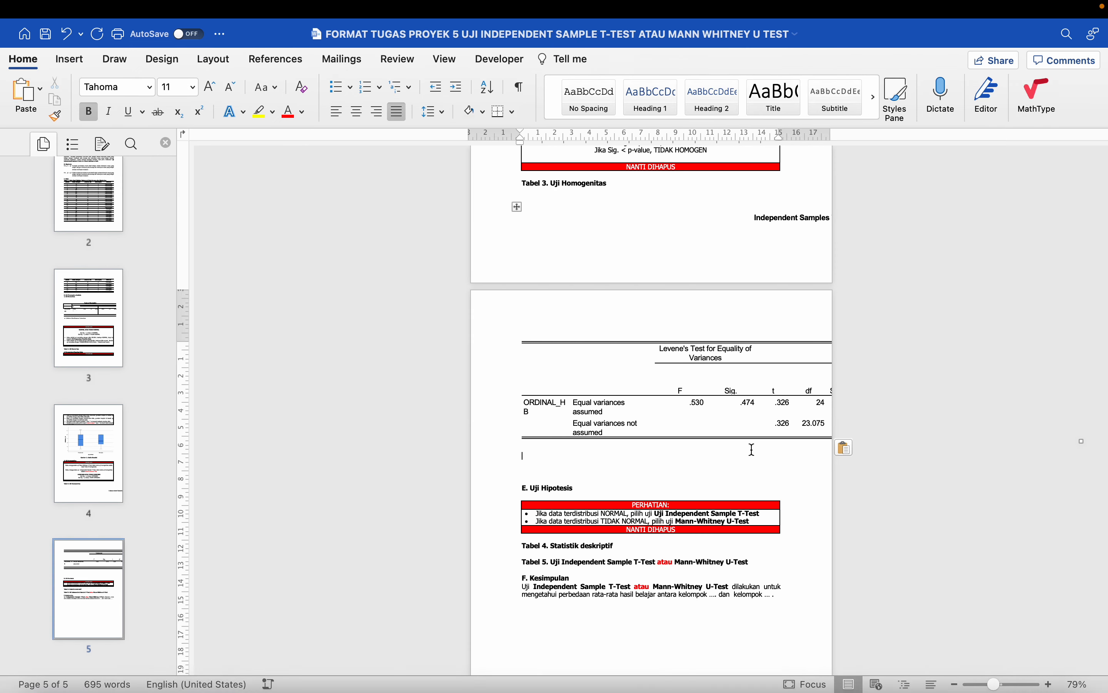
{"action": "left_click", "coordinate": [582, 548]}
{"action": "key", "text": "shift+Right"}
{"action": "type", "text": "D"}
{"action": "key", "text": "ctrl+Left"}
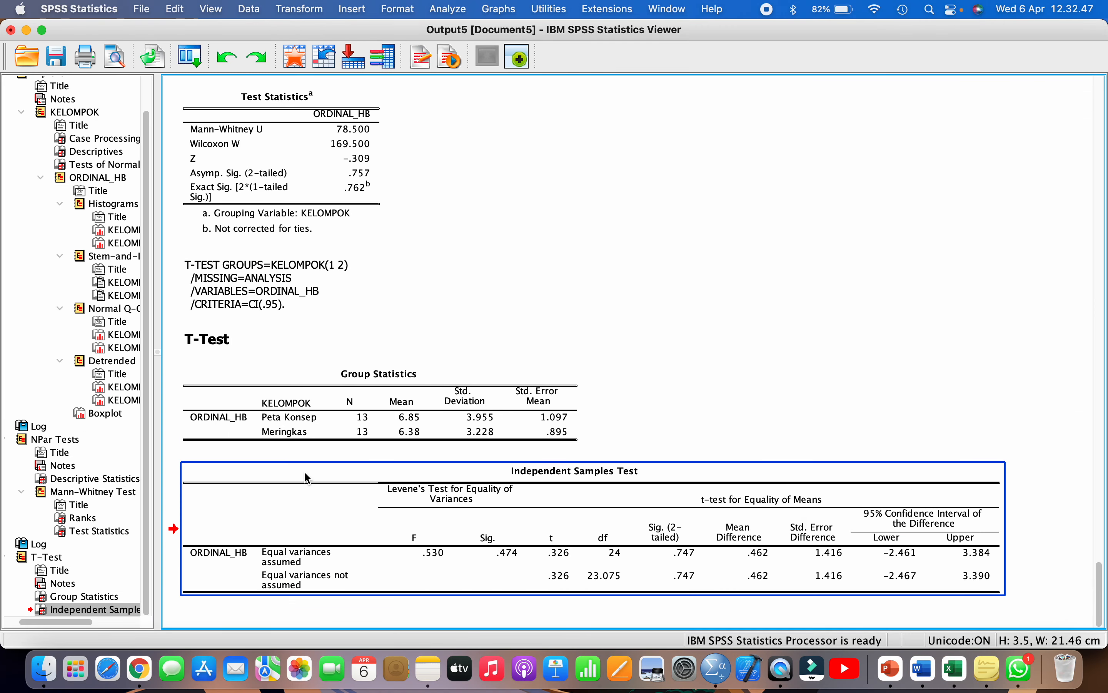
- Copy the Descriptive Statistics table from the SPSS output
{"action": "left_click", "coordinate": [106, 481]}
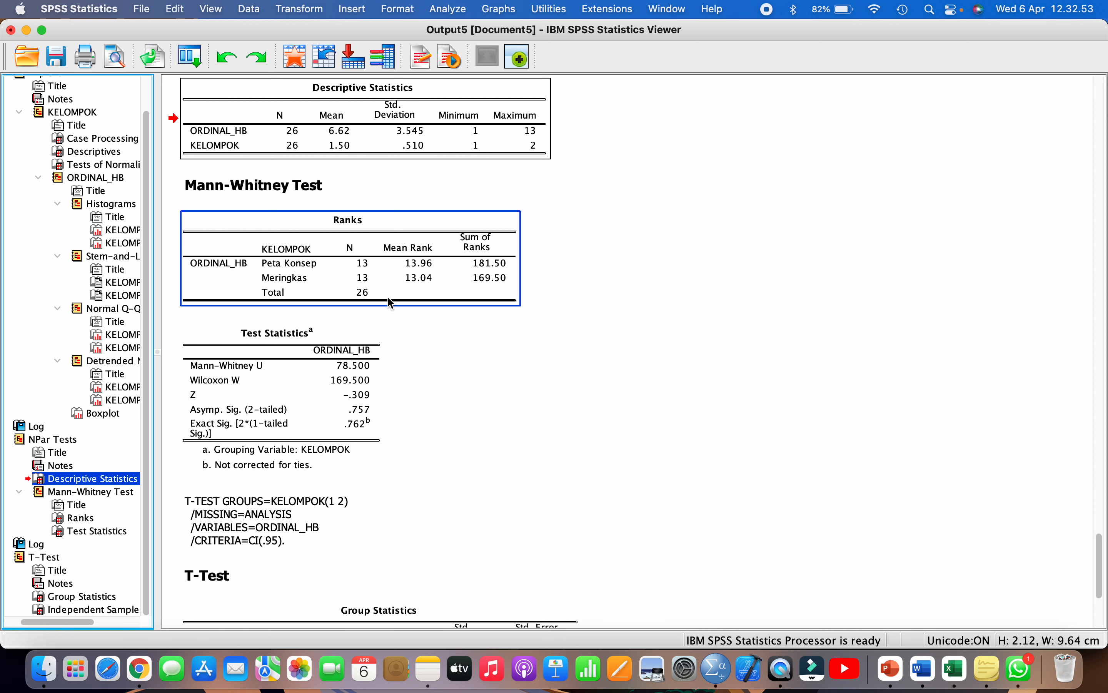
{"action": "scroll", "coordinate": [362, 231], "scroll_direction": "up", "scroll_amount": 3}
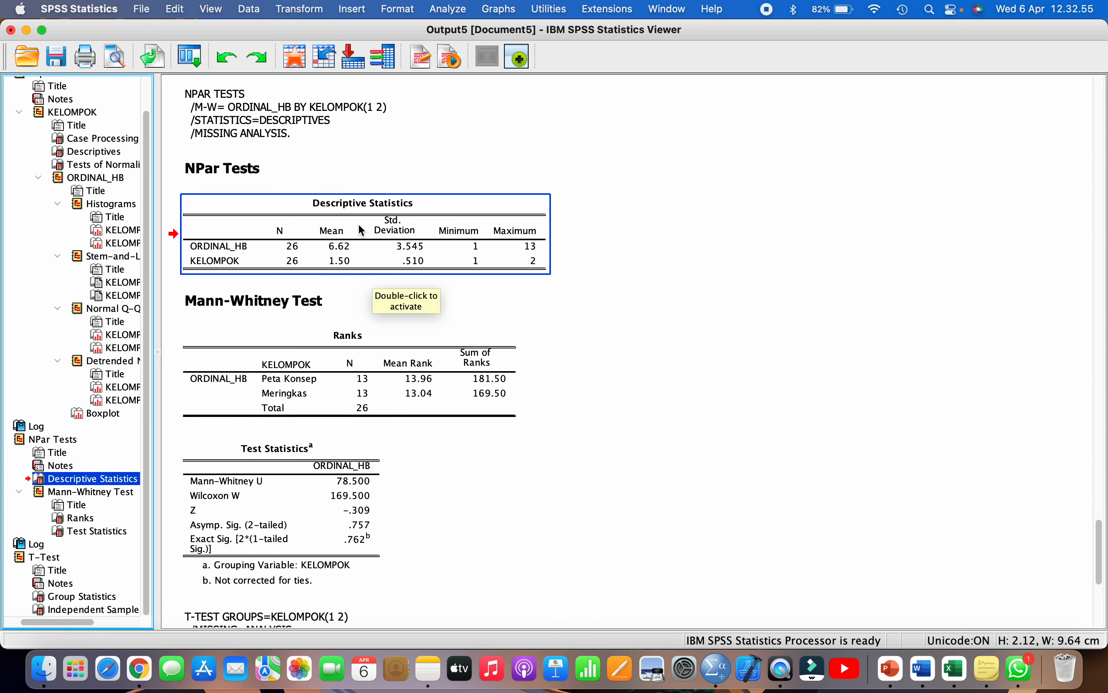
{"action": "right_click", "coordinate": [363, 230]}
{"action": "left_click", "coordinate": [392, 256]}
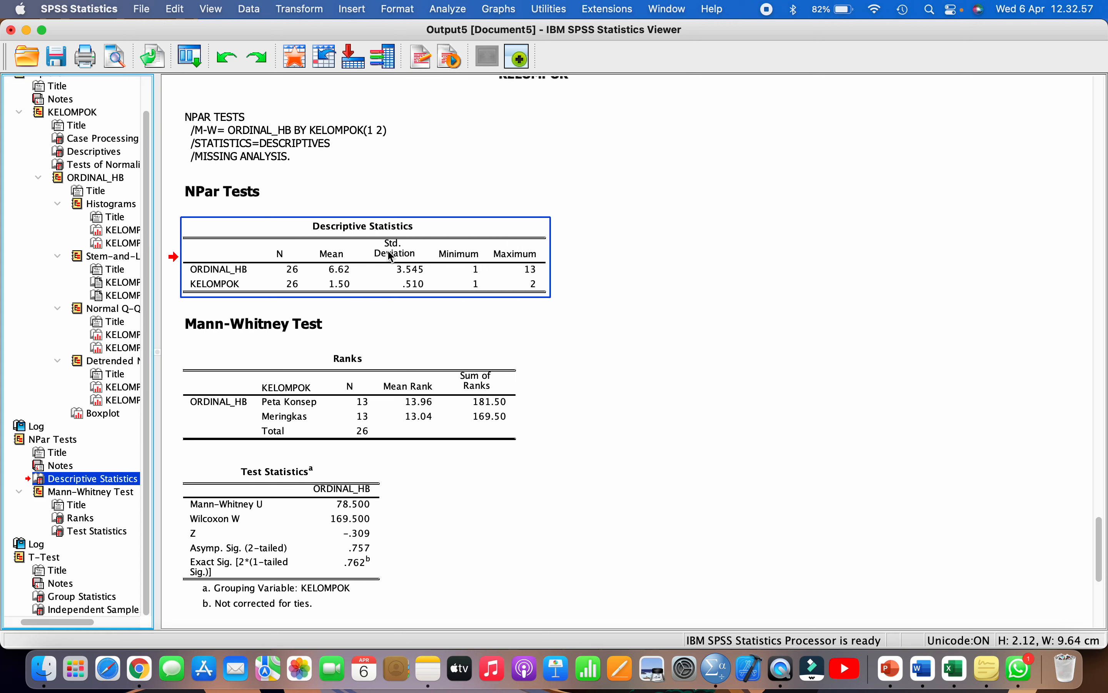
- Paste the Descriptive Statistics table (N 26, mean 6.62) on a new line below Tabel 4
{"action": "left_click", "coordinate": [926, 669]}
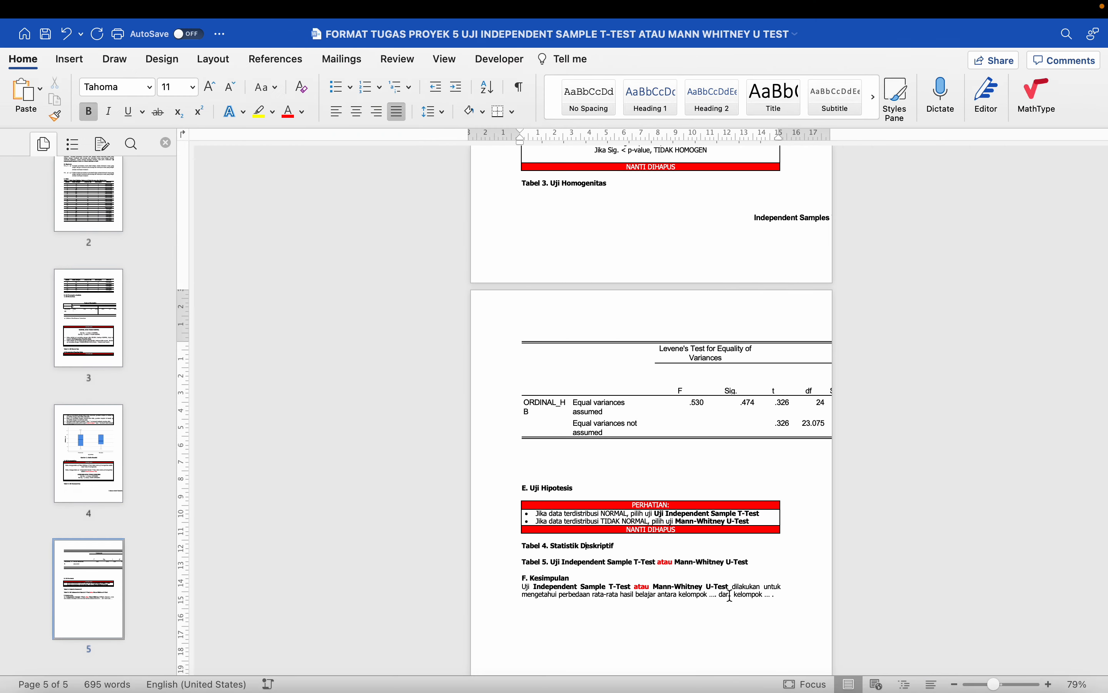
{"action": "scroll", "coordinate": [621, 486], "scroll_direction": "down", "scroll_amount": 1}
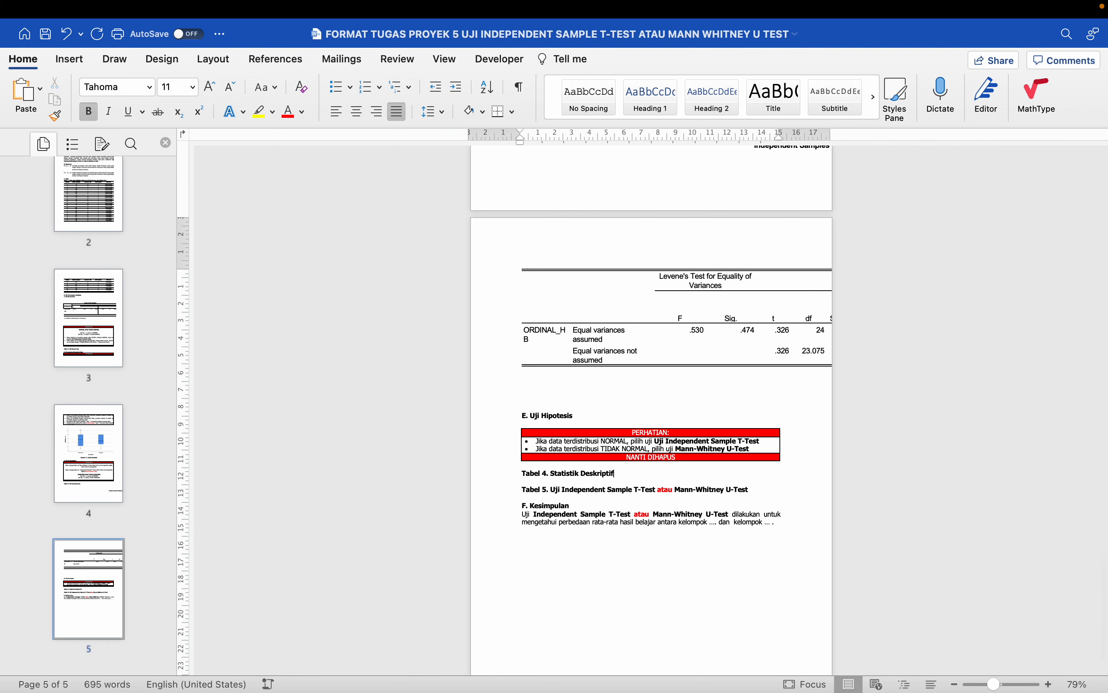
{"action": "left_click", "coordinate": [624, 476]}
{"action": "key", "text": "Return"}
{"action": "key", "text": "super+v"}
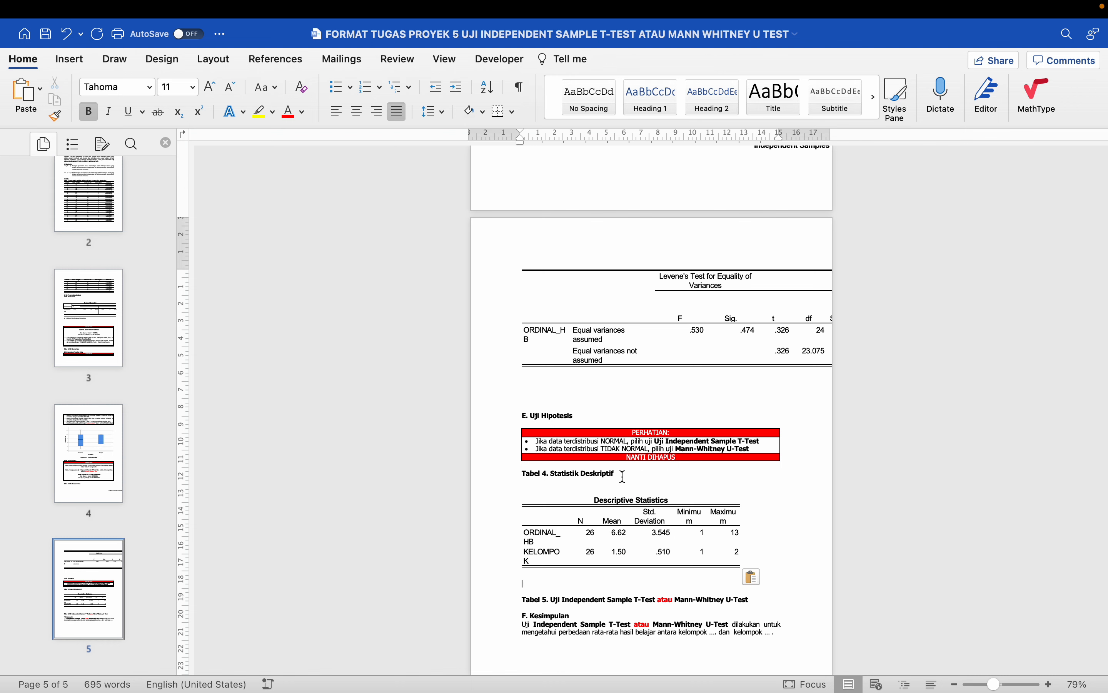
{"action": "scroll", "coordinate": [586, 514], "scroll_direction": "down", "scroll_amount": 2}
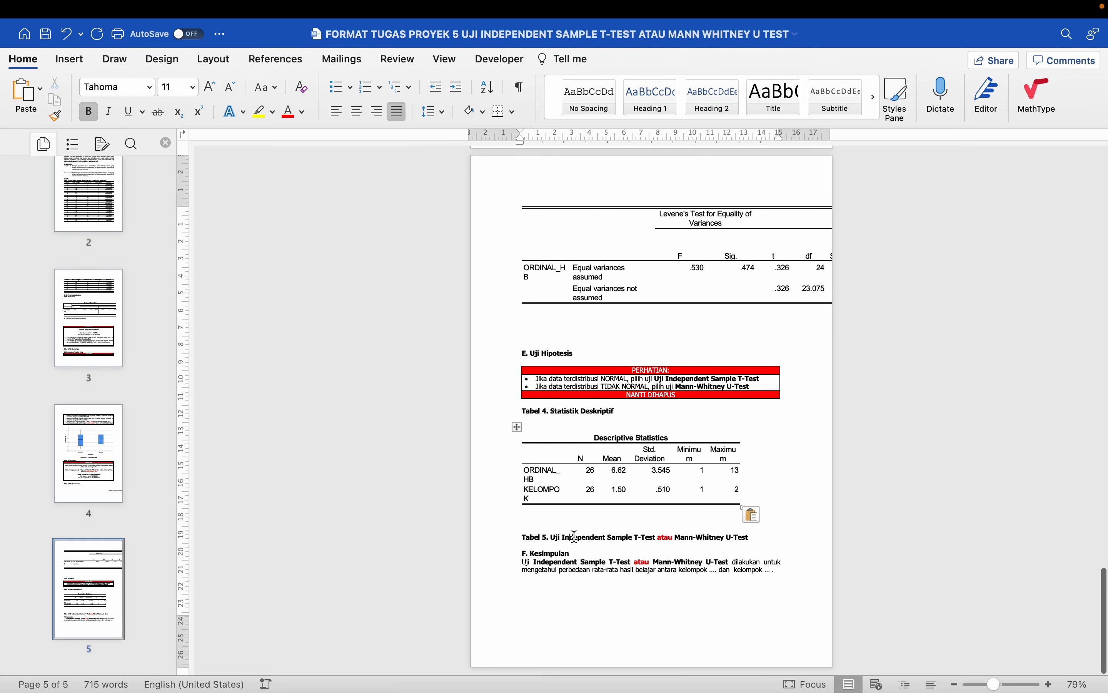
- Cut 'Independent Sample T-Test atau ' from the Tabel 5 heading, then return to the SPSS output
{"action": "scroll", "coordinate": [573, 536], "scroll_direction": "up", "scroll_amount": 5}
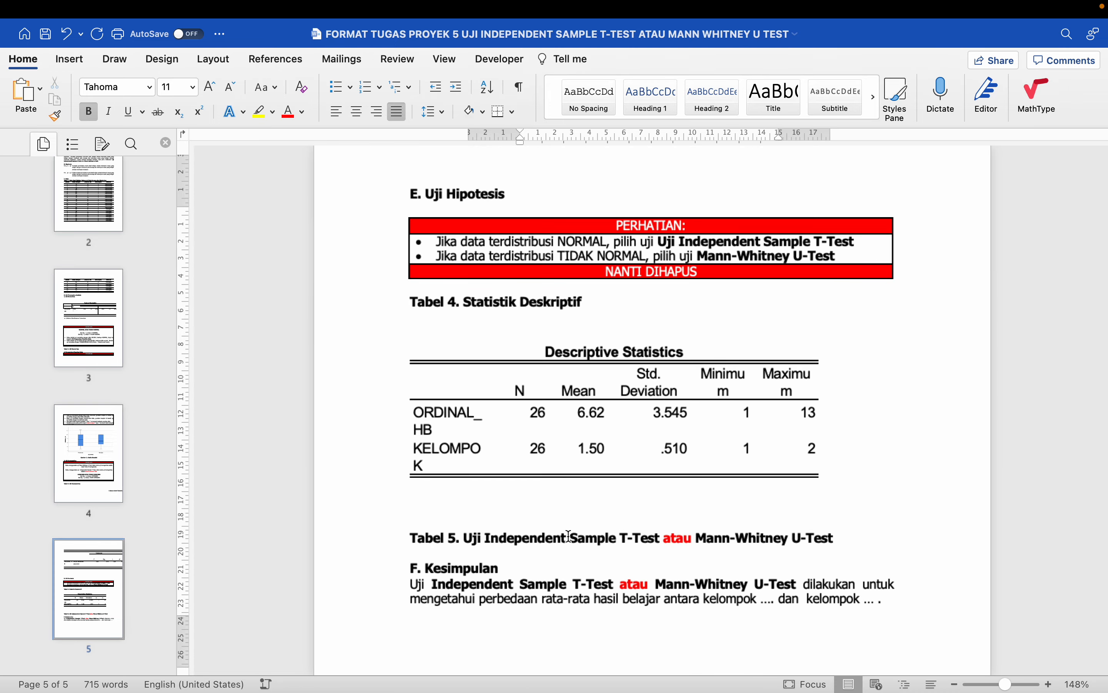
{"action": "scroll", "coordinate": [569, 537], "scroll_direction": "up", "scroll_amount": 20}
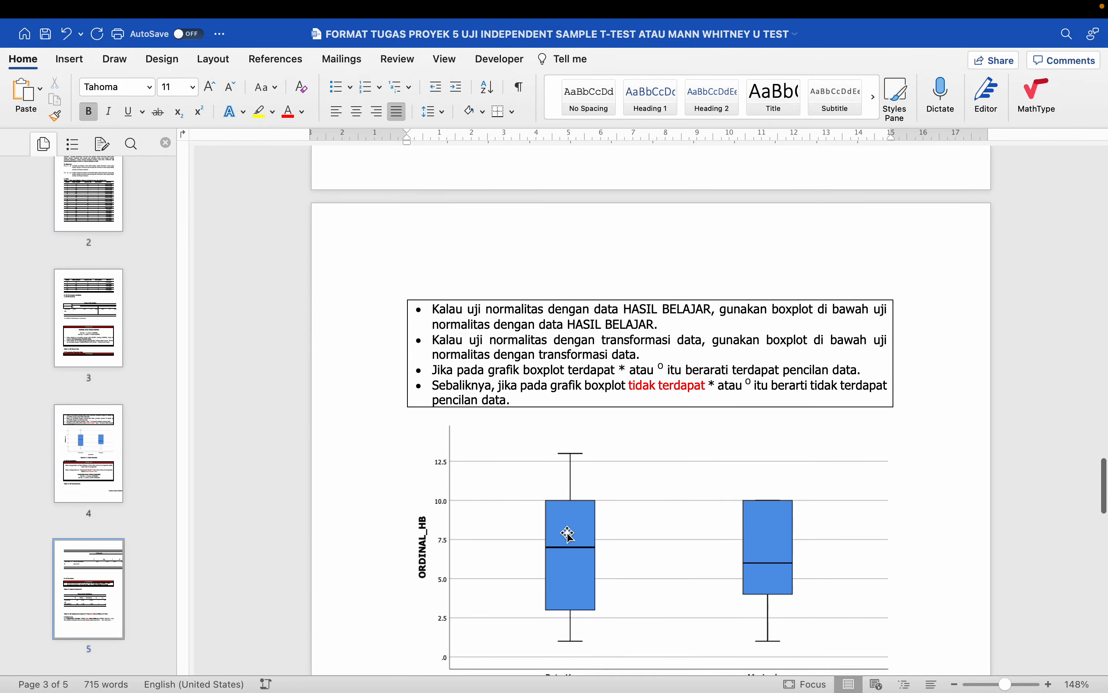
{"action": "scroll", "coordinate": [569, 534], "scroll_direction": "up", "scroll_amount": 10}
{"action": "scroll", "coordinate": [569, 534], "scroll_direction": "down", "scroll_amount": 15}
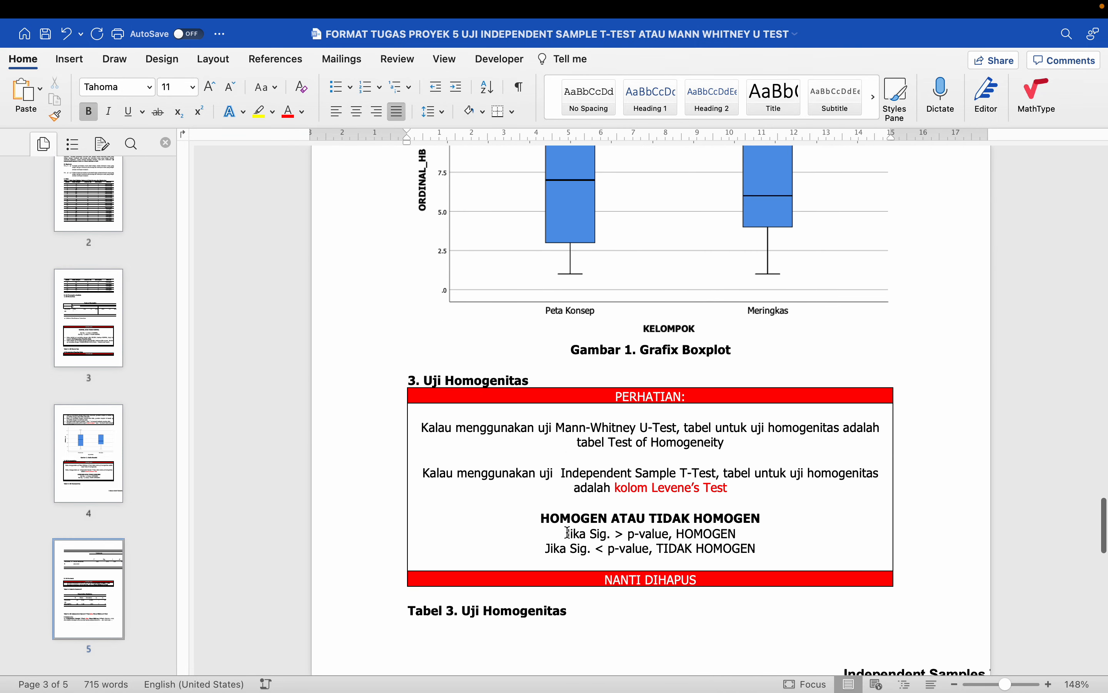
{"action": "scroll", "coordinate": [569, 533], "scroll_direction": "down", "scroll_amount": 20}
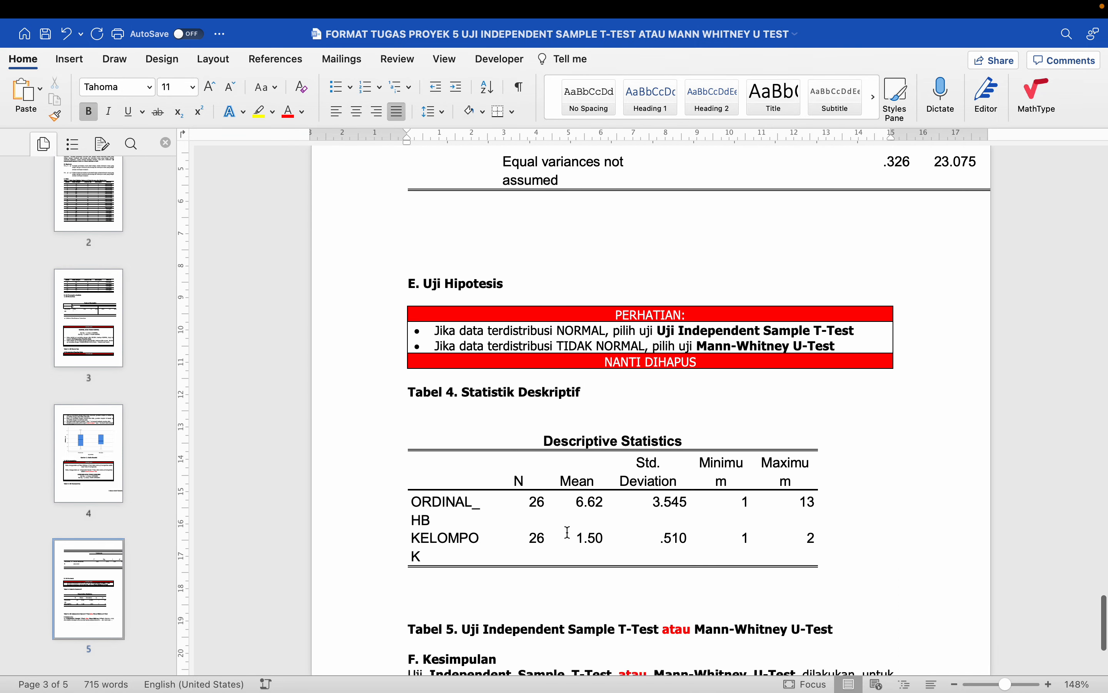
{"action": "scroll", "coordinate": [568, 532], "scroll_direction": "down", "scroll_amount": 5}
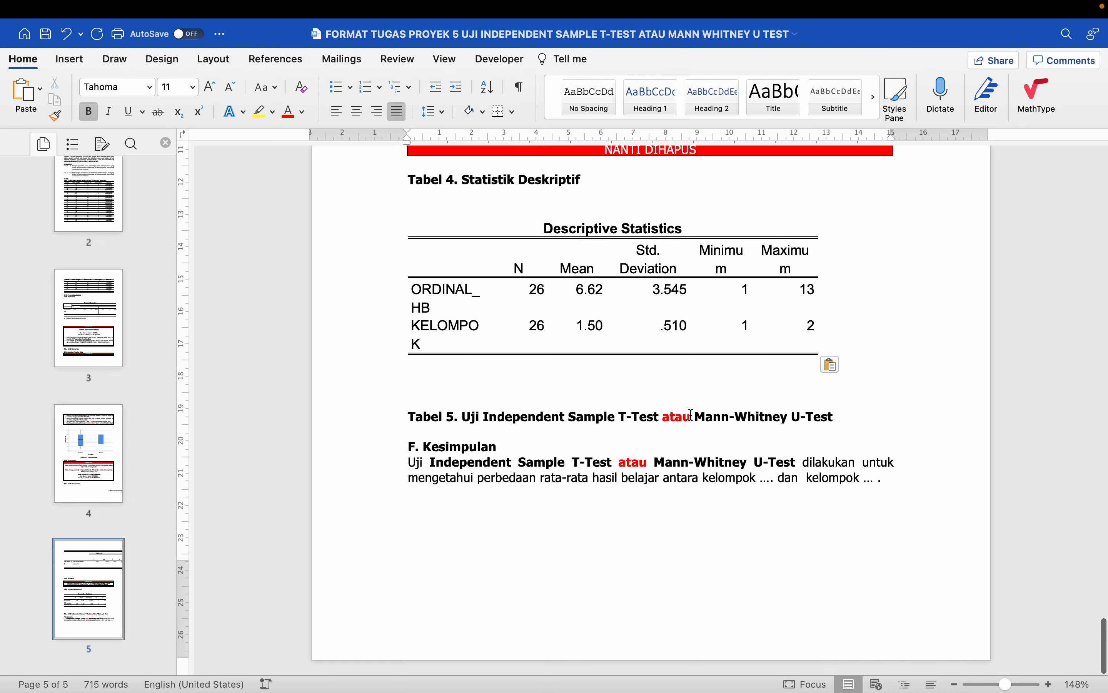
{"action": "left_click_drag", "start_coordinate": [696, 416], "coordinate": [516, 424]}
{"action": "key", "text": "BackSpace"}
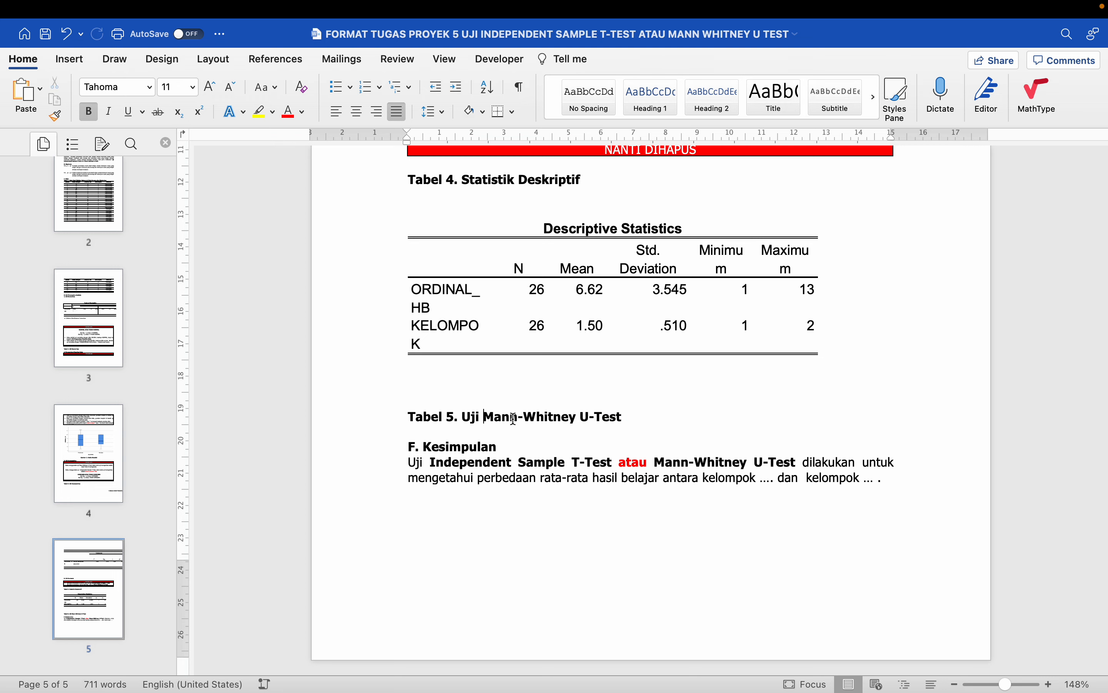
{"action": "key", "text": "ctrl+Left"}
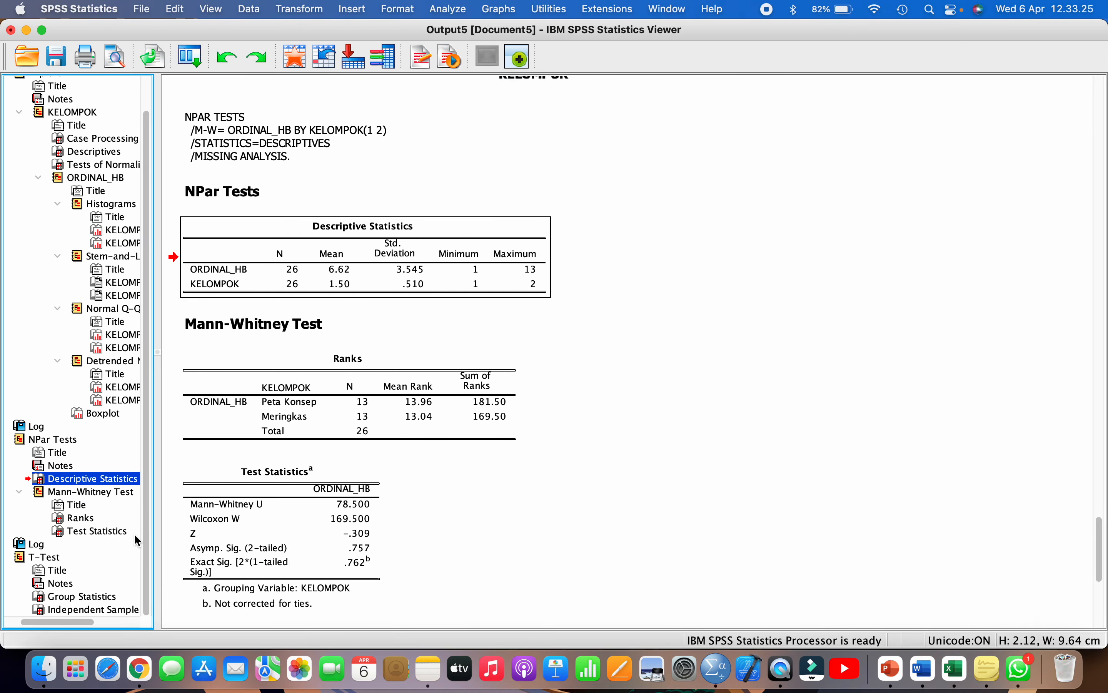
- Copy the Mann-Whitney Test Statistics table from the SPSS output
{"action": "left_click", "coordinate": [99, 491]}
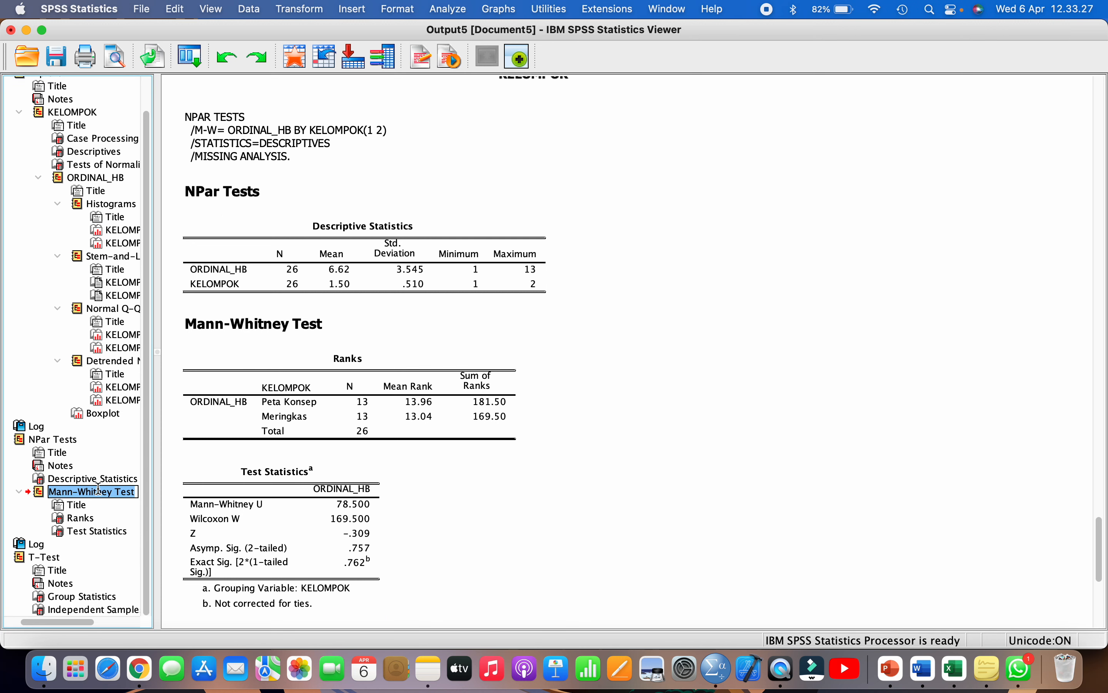
{"action": "left_click", "coordinate": [48, 495]}
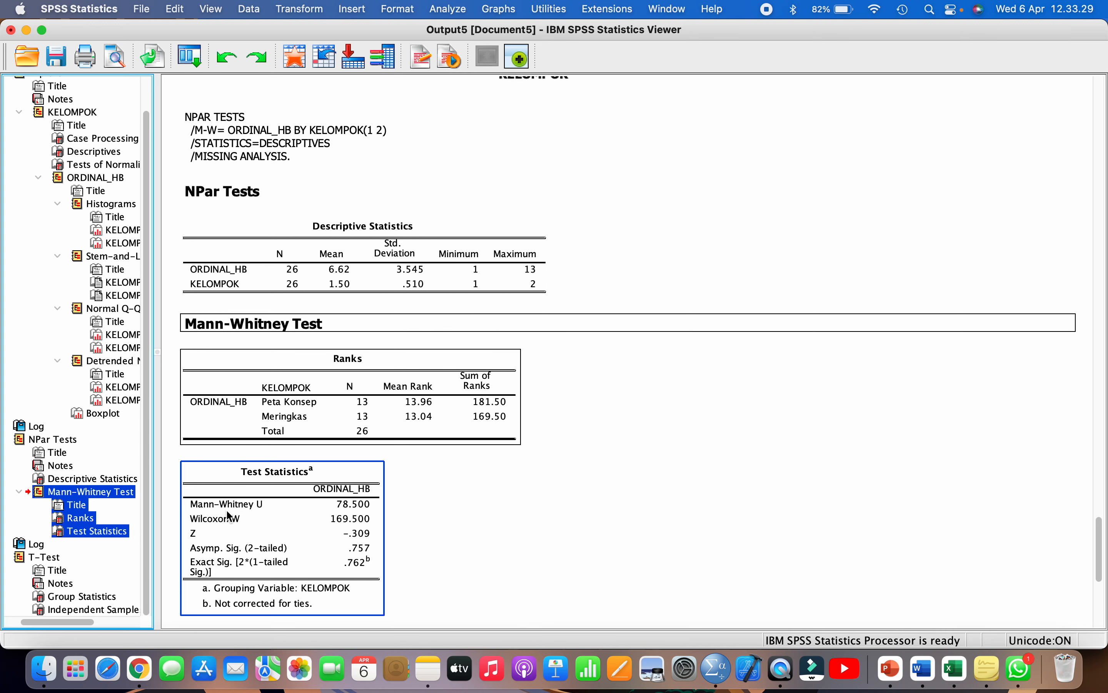
{"action": "scroll", "coordinate": [229, 515], "scroll_direction": "down", "scroll_amount": 3}
{"action": "scroll", "coordinate": [229, 508], "scroll_direction": "down", "scroll_amount": 1}
{"action": "left_click", "coordinate": [275, 447]}
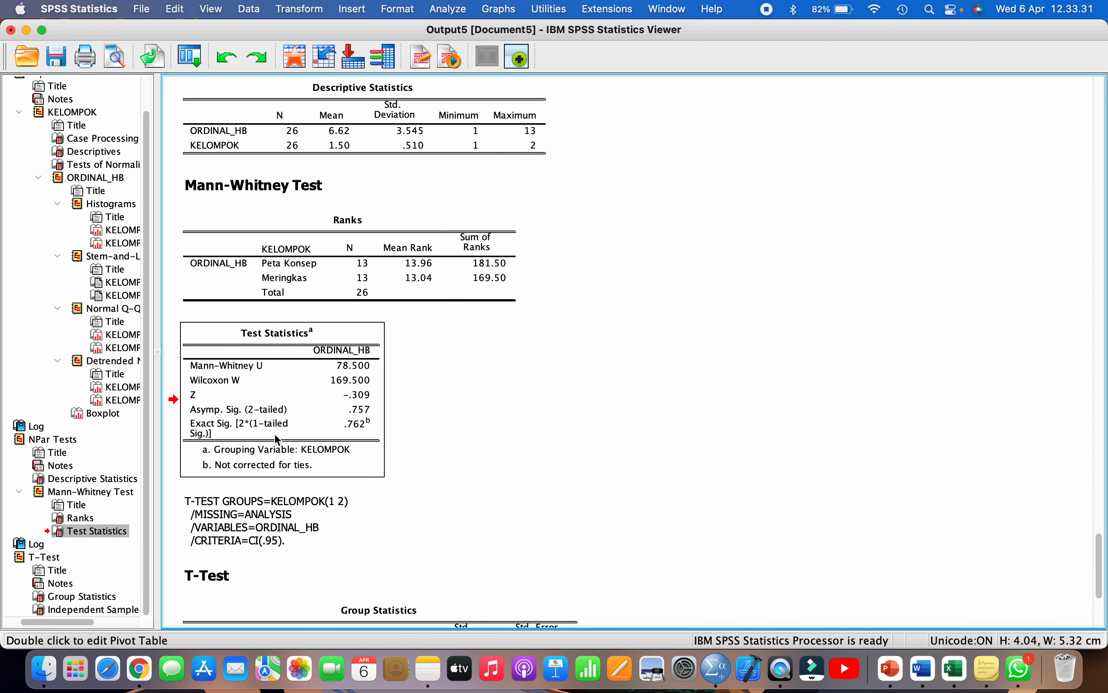
{"action": "scroll", "coordinate": [278, 399], "scroll_direction": "down", "scroll_amount": 1}
{"action": "right_click", "coordinate": [277, 395]}
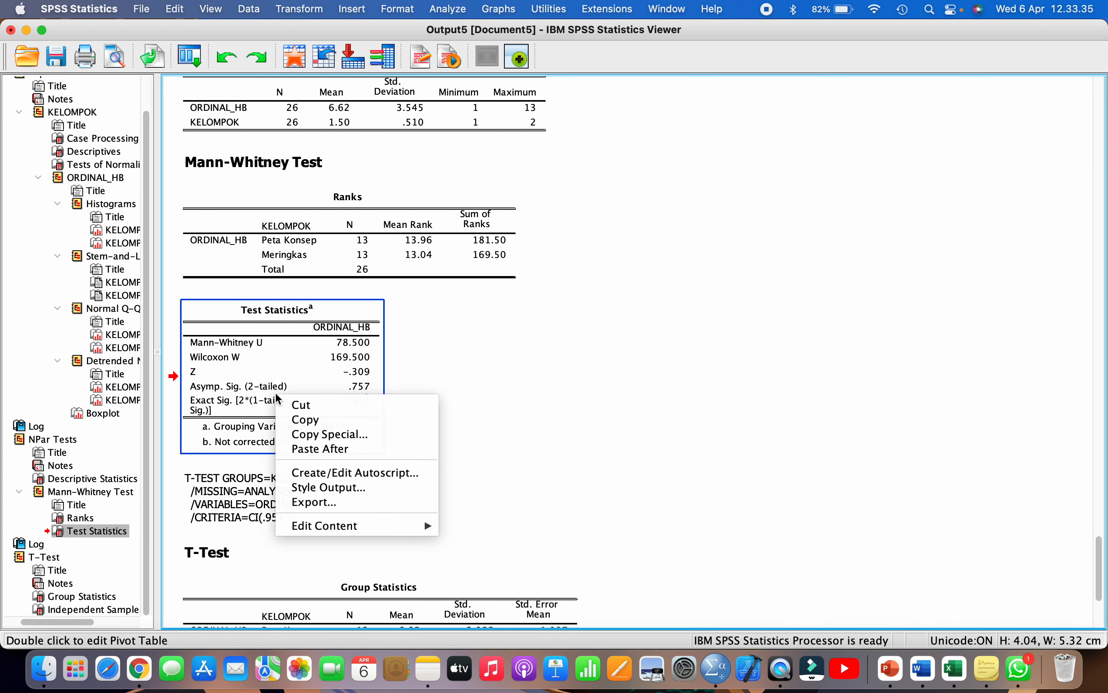
{"action": "left_click", "coordinate": [299, 420]}
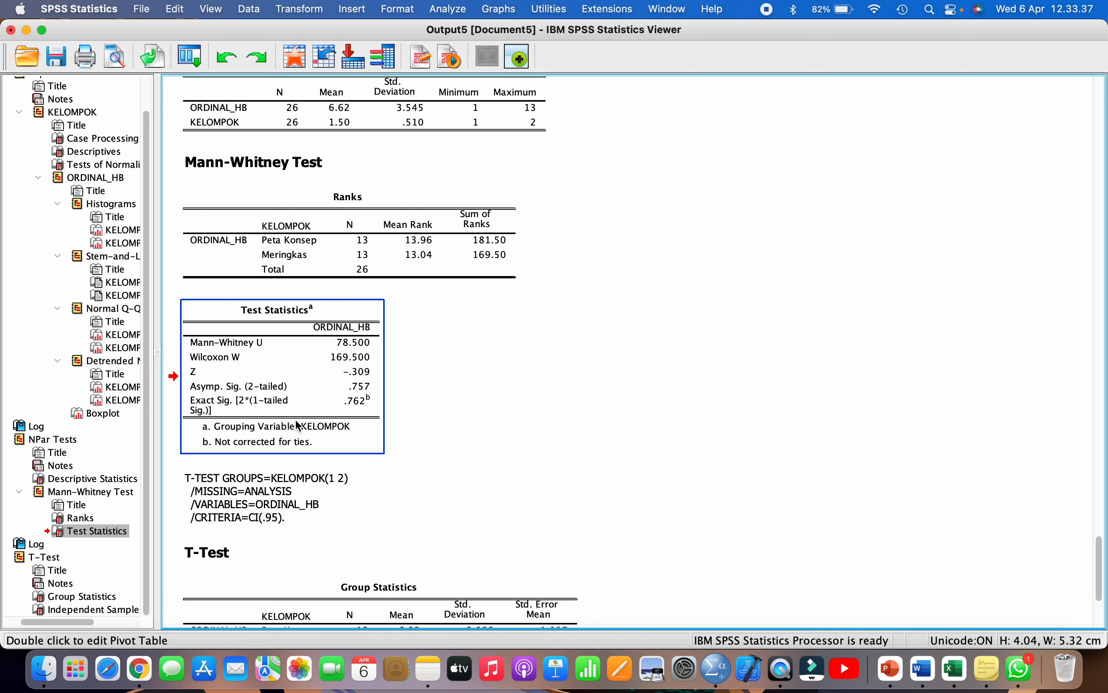
- Paste the Test Statistics table on a new line under the Tabel 5 heading in Word
{"action": "left_click", "coordinate": [925, 673]}
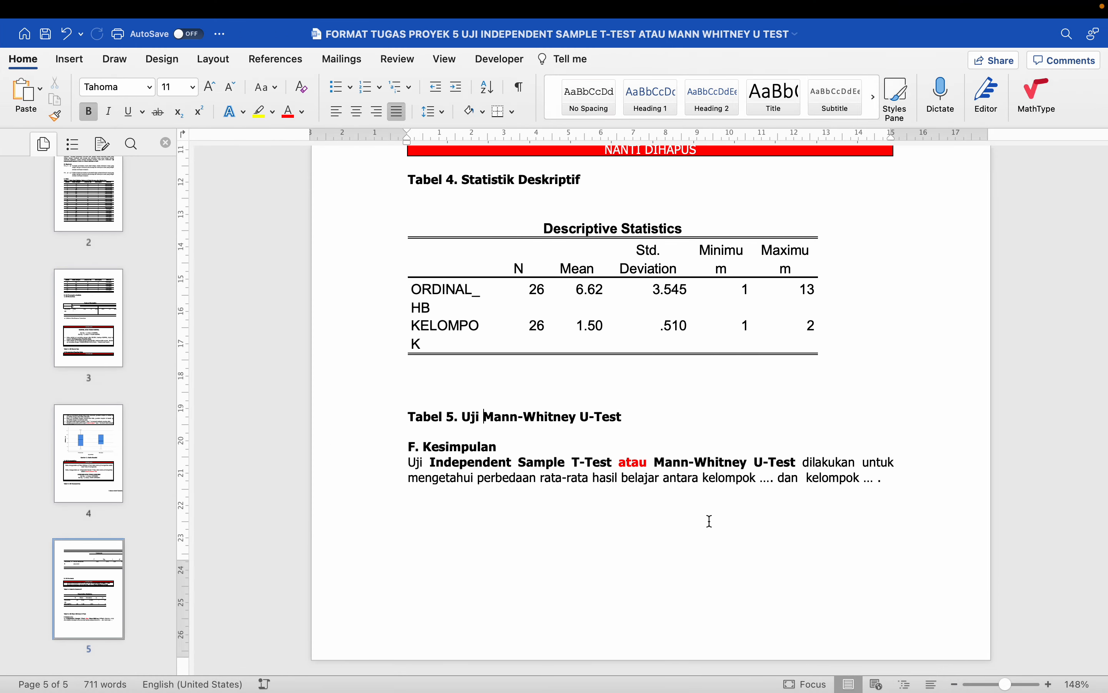
{"action": "key", "text": "Return"}
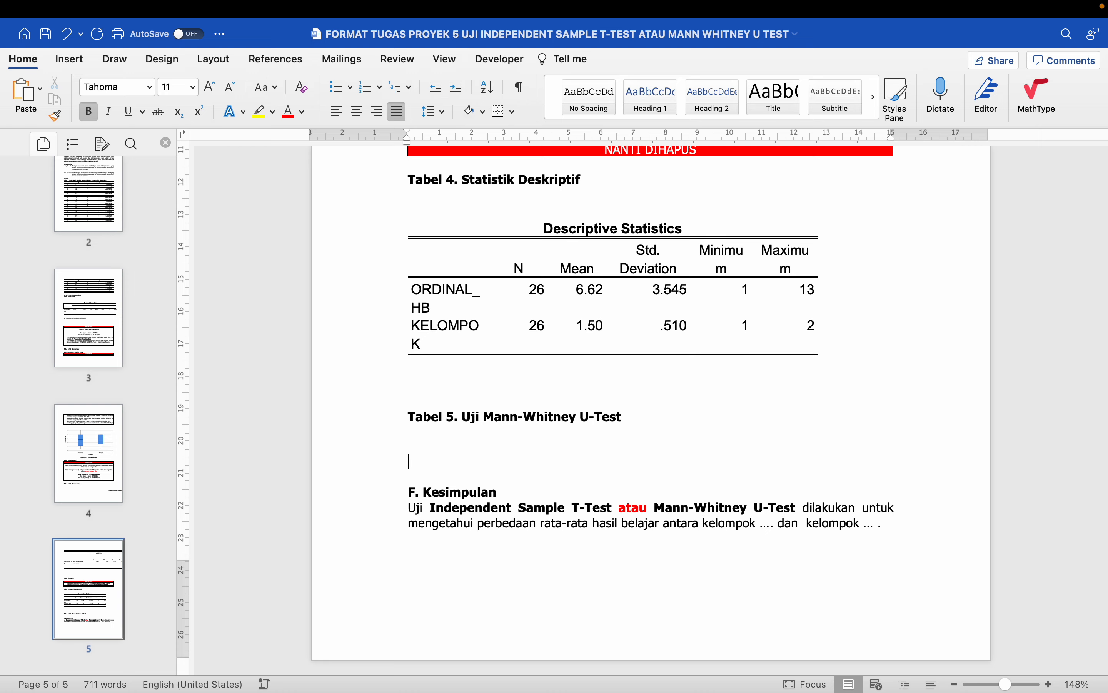
{"action": "key", "text": "super+v"}
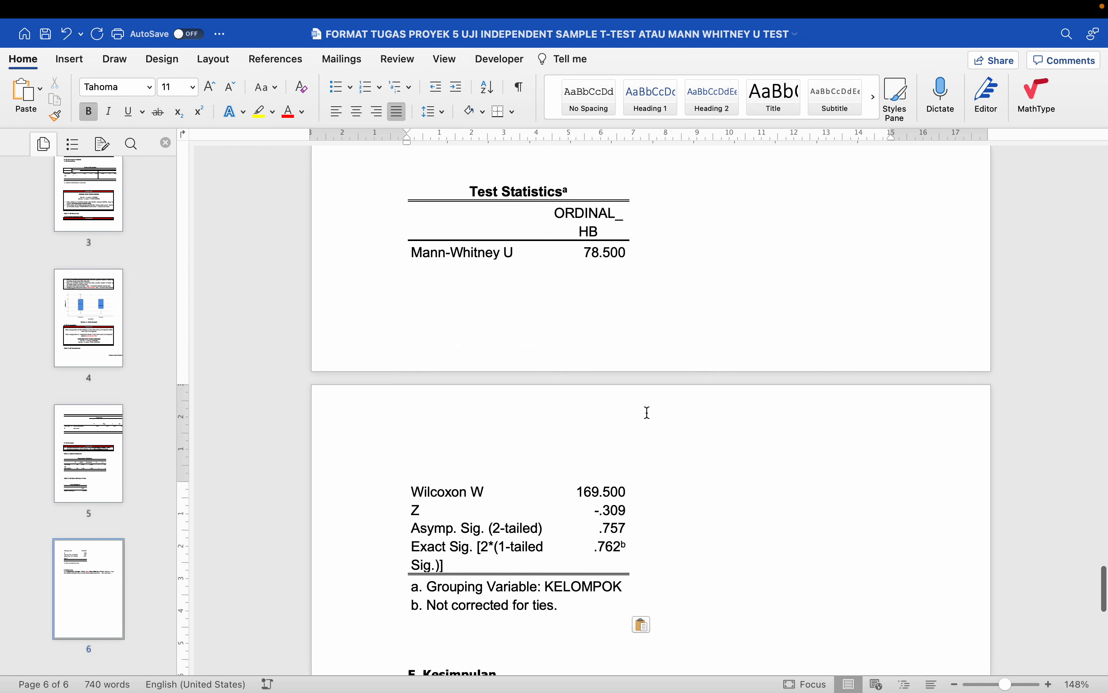
{"action": "scroll", "coordinate": [646, 413], "scroll_direction": "up", "scroll_amount": 1}
- Delete the blank line above the Tests of Normality table
{"action": "scroll", "coordinate": [646, 413], "scroll_direction": "down", "scroll_amount": 3}
{"action": "scroll", "coordinate": [646, 413], "scroll_direction": "up", "scroll_amount": 10}
{"action": "scroll", "coordinate": [646, 413], "scroll_direction": "up", "scroll_amount": 15}
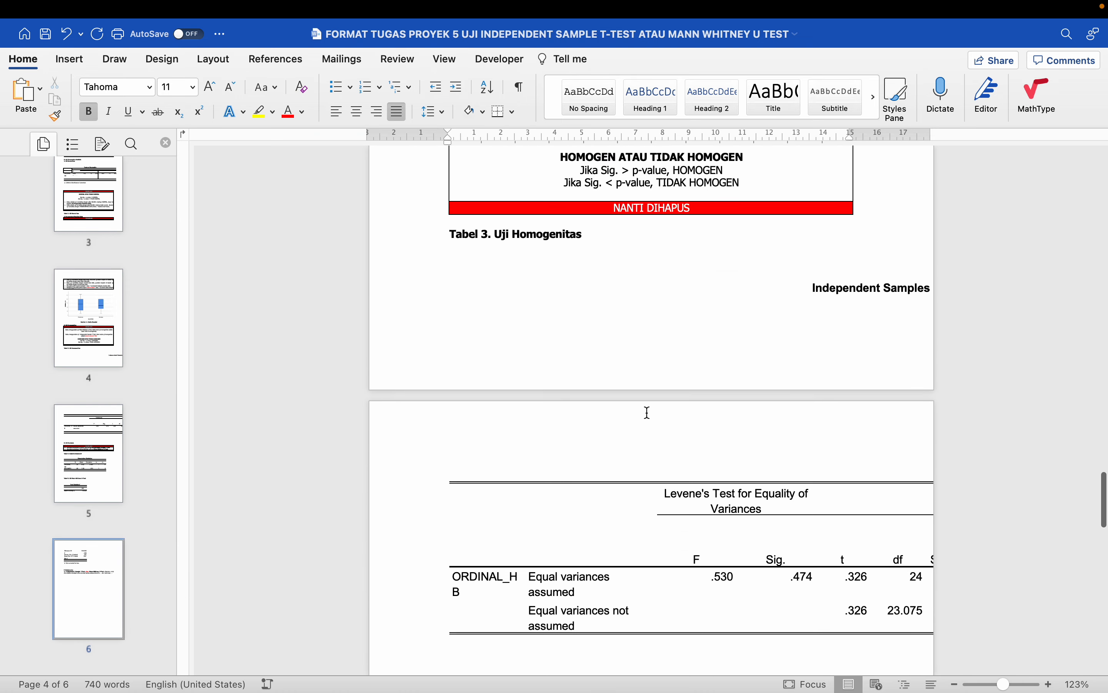
{"action": "scroll", "coordinate": [647, 413], "scroll_direction": "up", "scroll_amount": 12}
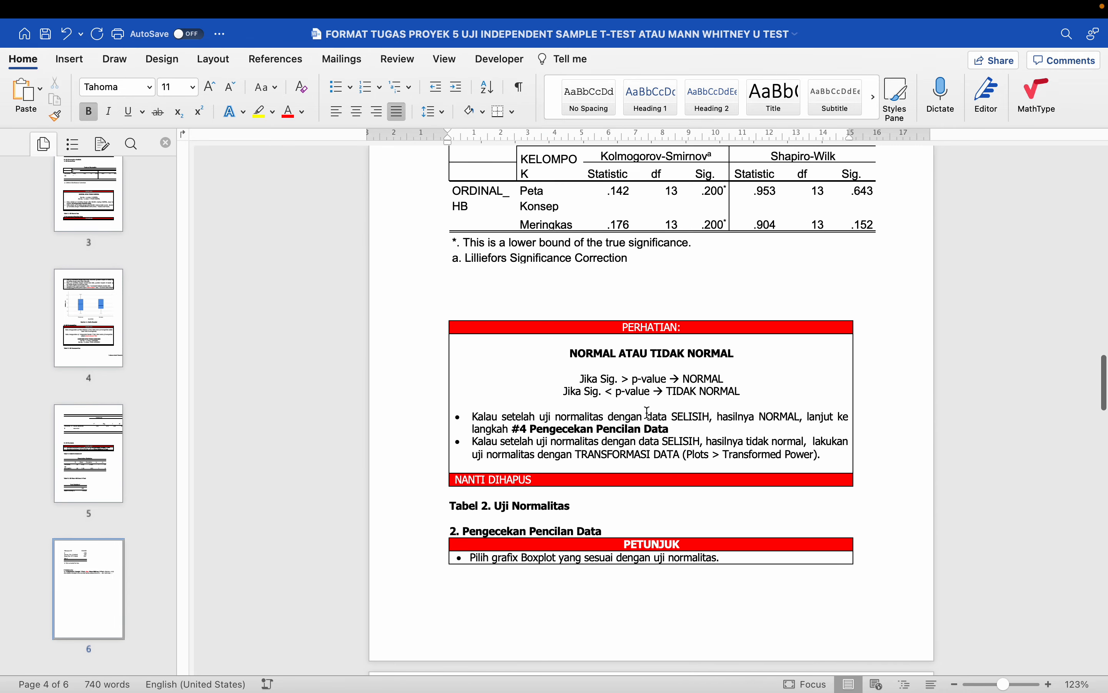
{"action": "scroll", "coordinate": [647, 413], "scroll_direction": "up", "scroll_amount": 3}
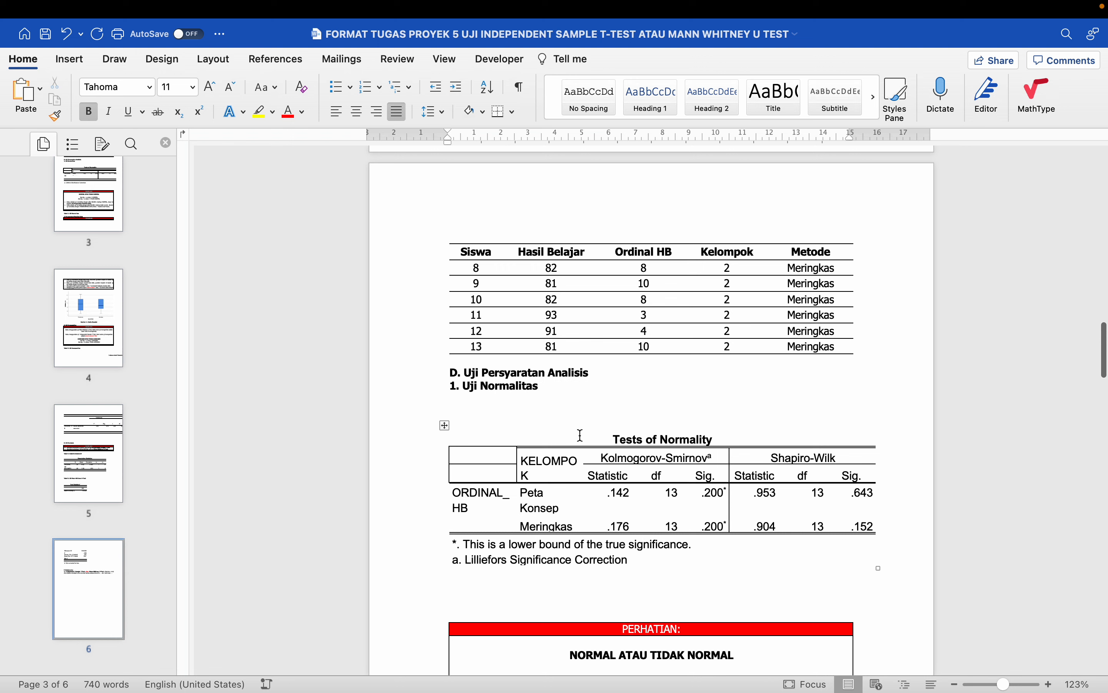
{"action": "left_click", "coordinate": [568, 429]}
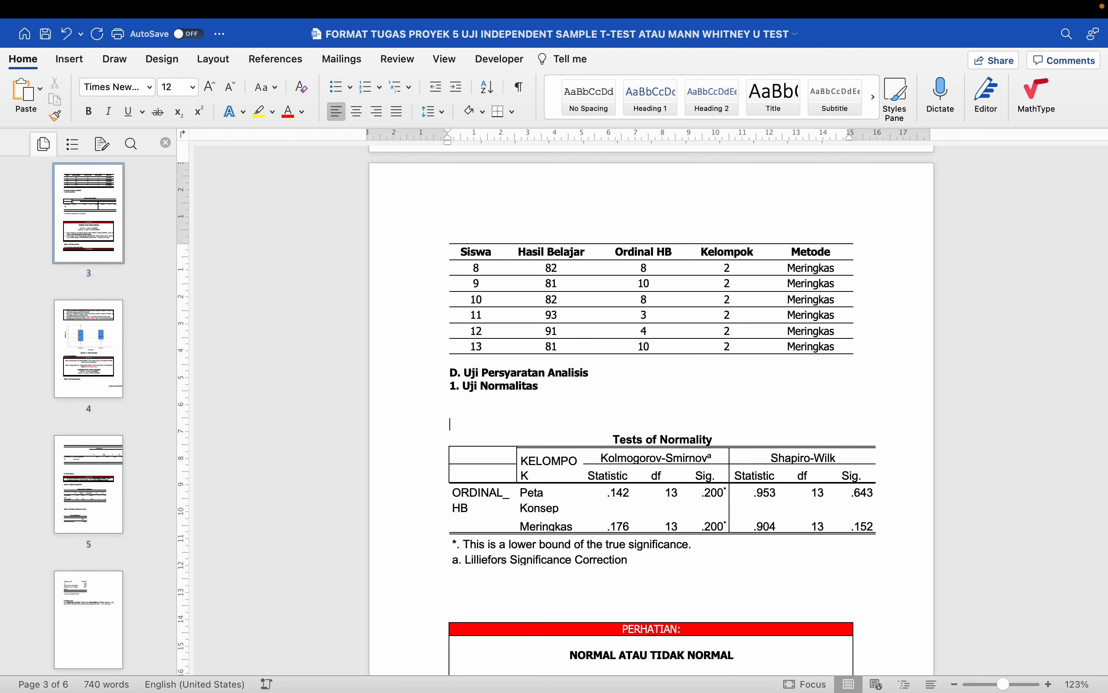
{"action": "key", "text": "BackSpace"}
{"action": "key", "text": "Down"}
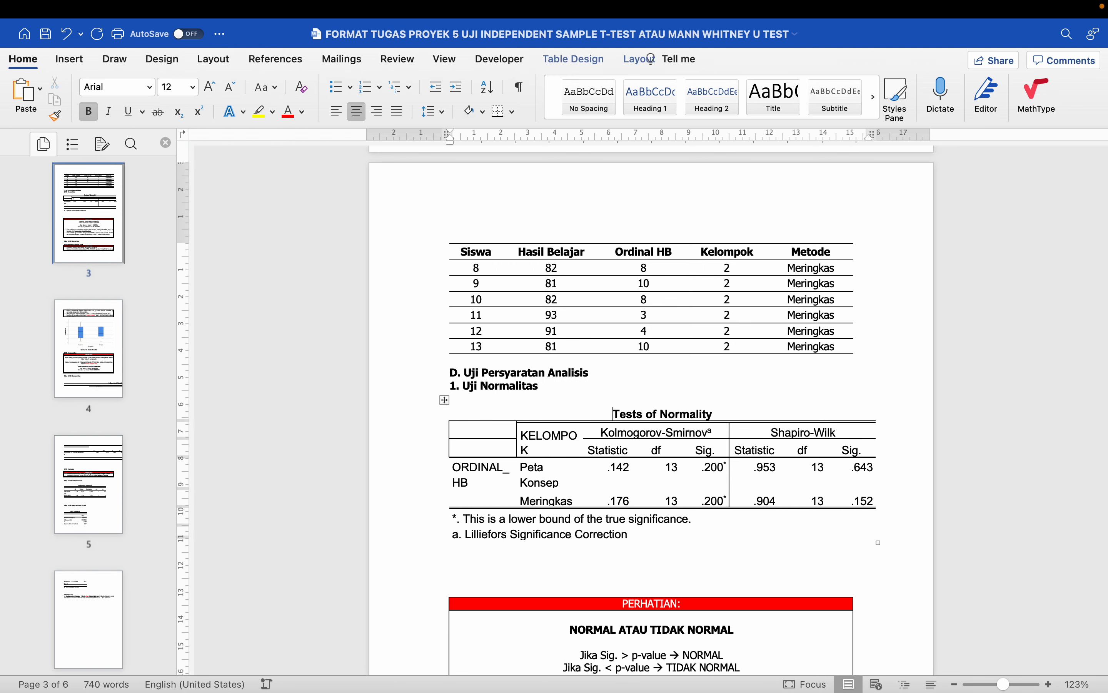
- Move the 'Tabel 2. Uji Normalitas' caption to just under '1. Uji Normalitas'
{"action": "scroll", "coordinate": [561, 390], "scroll_direction": "down", "scroll_amount": 3}
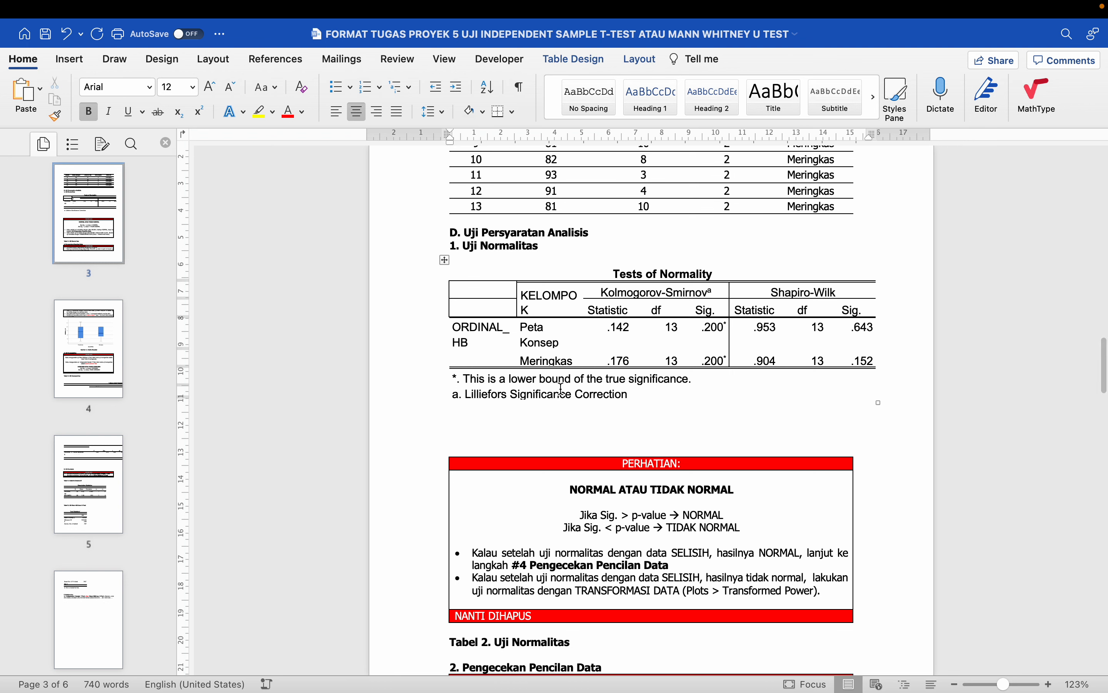
{"action": "left_click", "coordinate": [424, 646]}
{"action": "key", "text": "ctrl+c"}
{"action": "key", "text": "BackSpace"}
{"action": "left_click", "coordinate": [476, 260]}
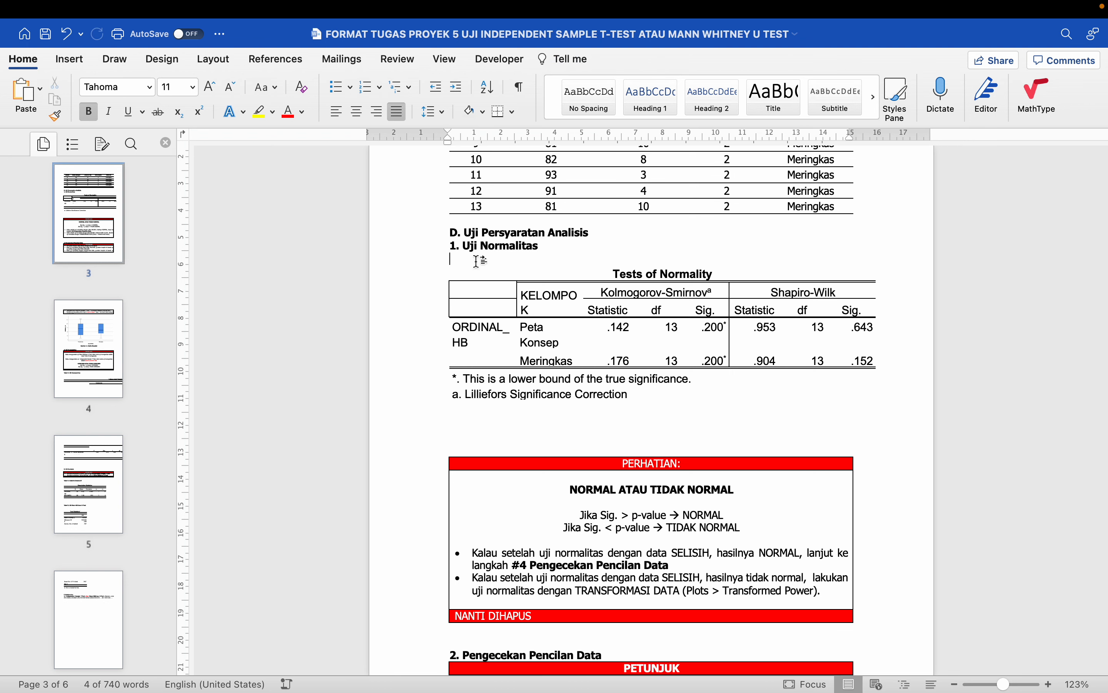
{"action": "key", "text": "ctrl+v"}
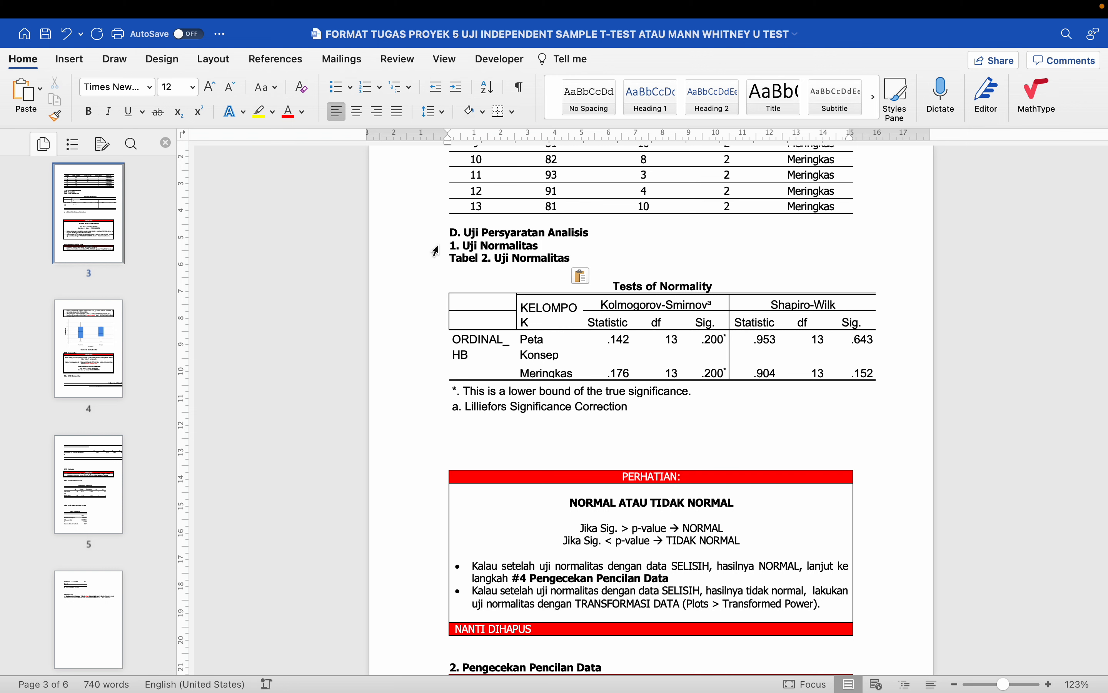
- Remove the empty line between the Tabel 2 caption and the table
{"action": "left_click", "coordinate": [436, 249]}
{"action": "left_click", "coordinate": [436, 259]}
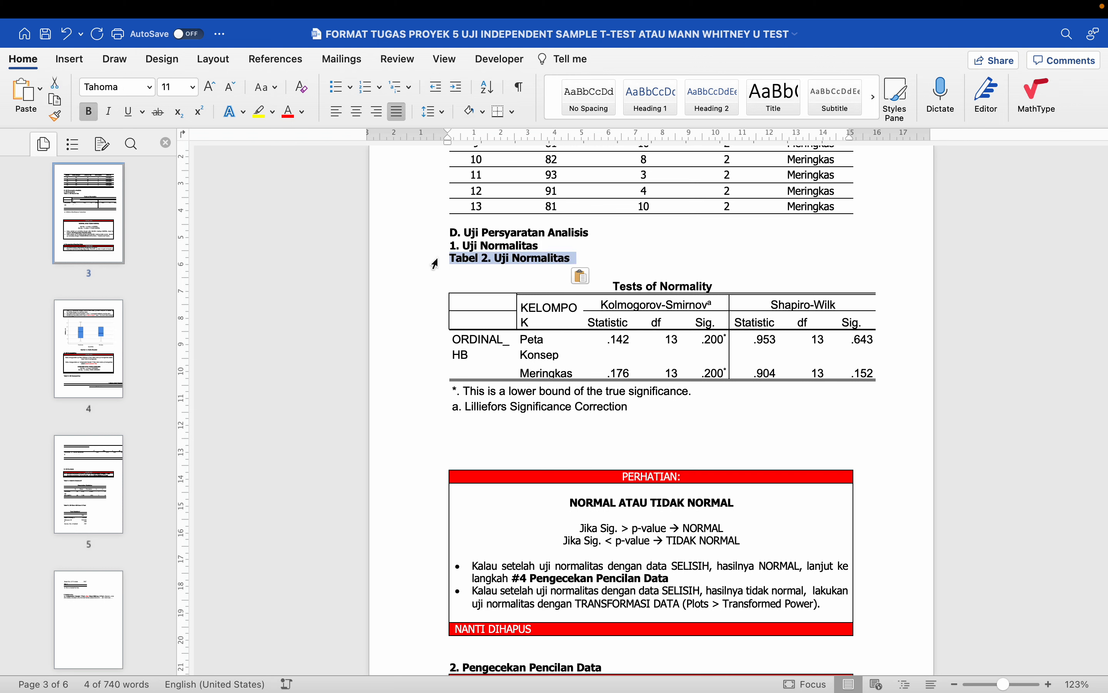
{"action": "left_click", "coordinate": [487, 274]}
{"action": "key", "text": "Delete"}
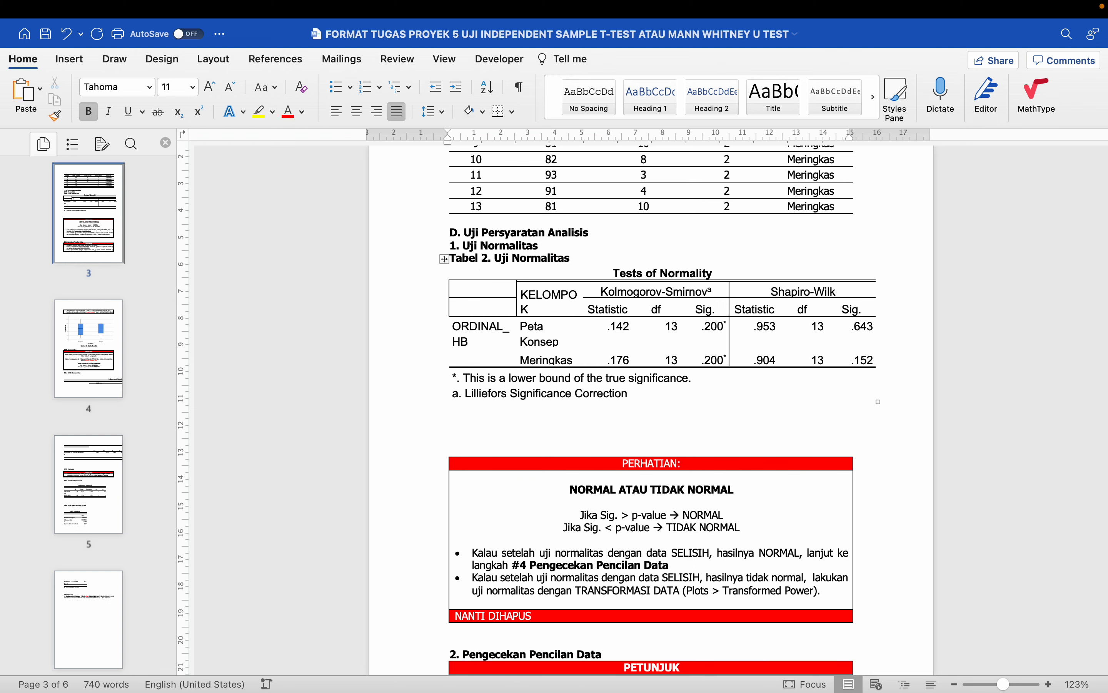
- Make the Tests of Normality table single-spaced Tahoma 11
{"action": "left_click", "coordinate": [449, 259]}
{"action": "left_click", "coordinate": [443, 260]}
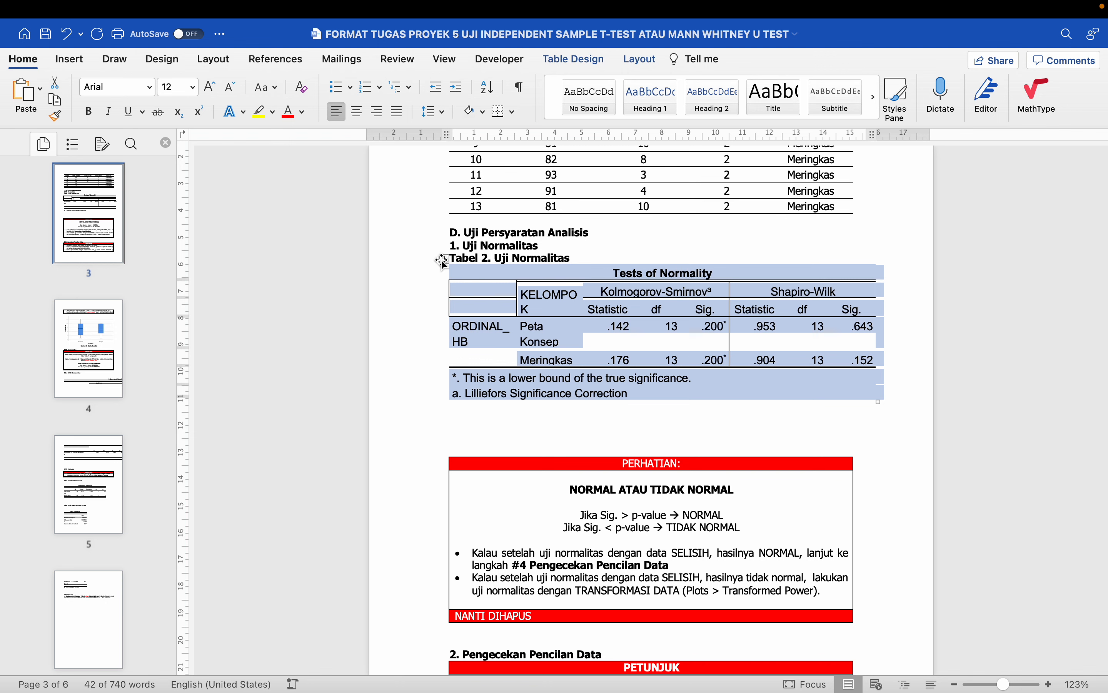
{"action": "key", "text": "super+1"}
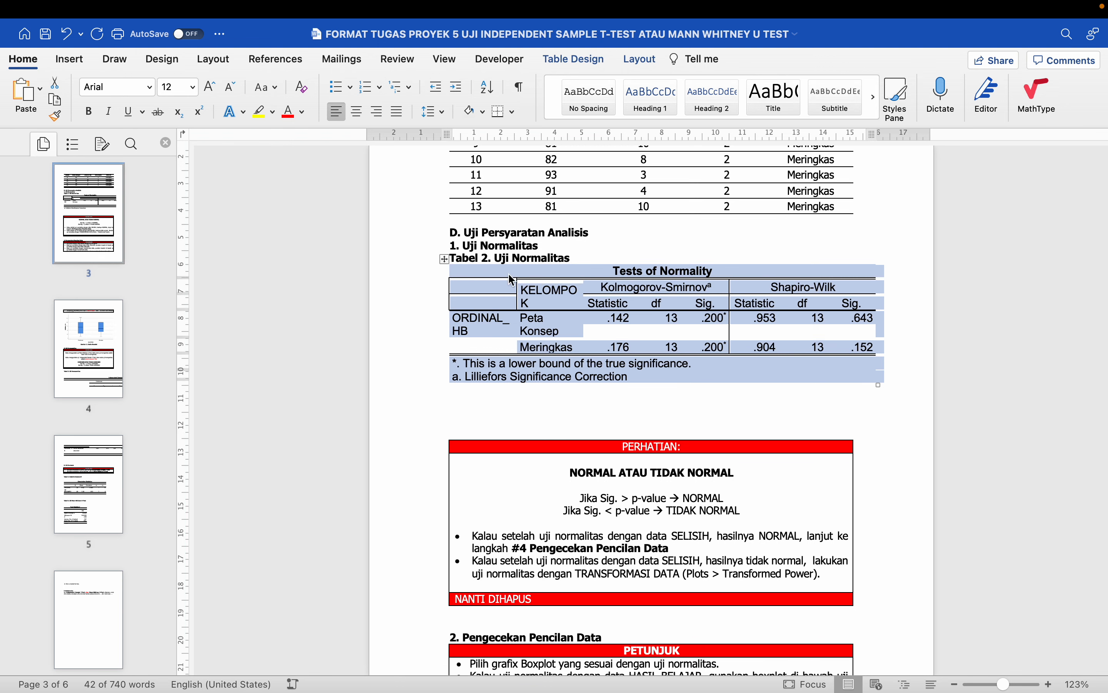
{"action": "left_click", "coordinate": [152, 86]}
{"action": "left_click", "coordinate": [170, 220]}
{"action": "left_click", "coordinate": [193, 87]}
{"action": "left_click", "coordinate": [193, 243]}
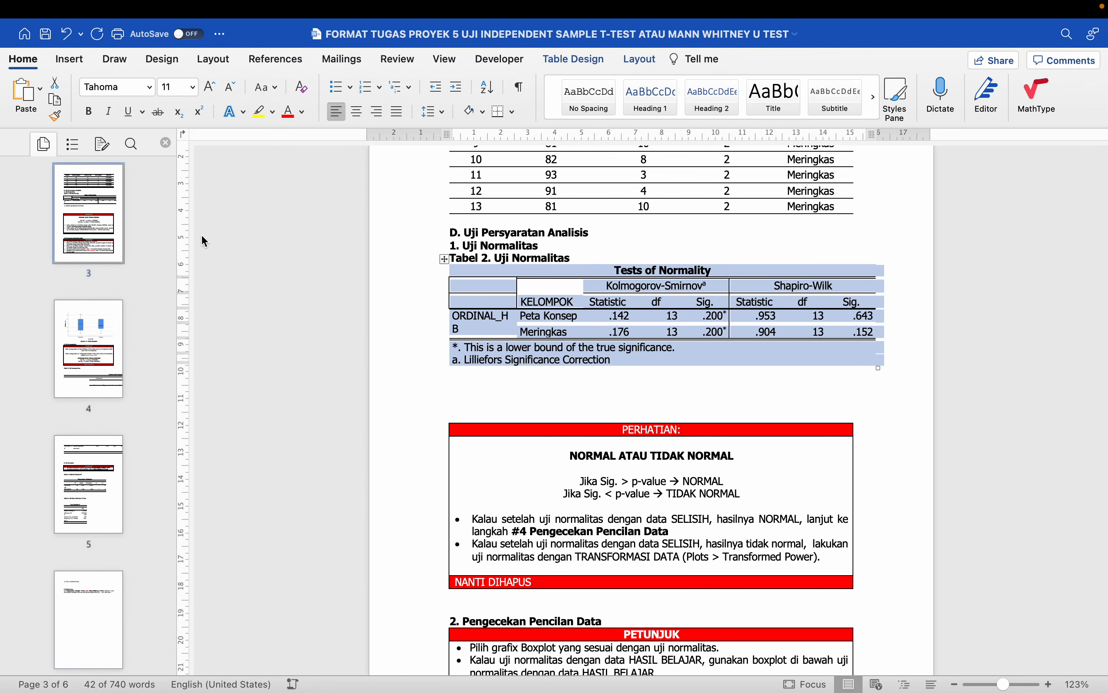
{"action": "left_click", "coordinate": [589, 67]}
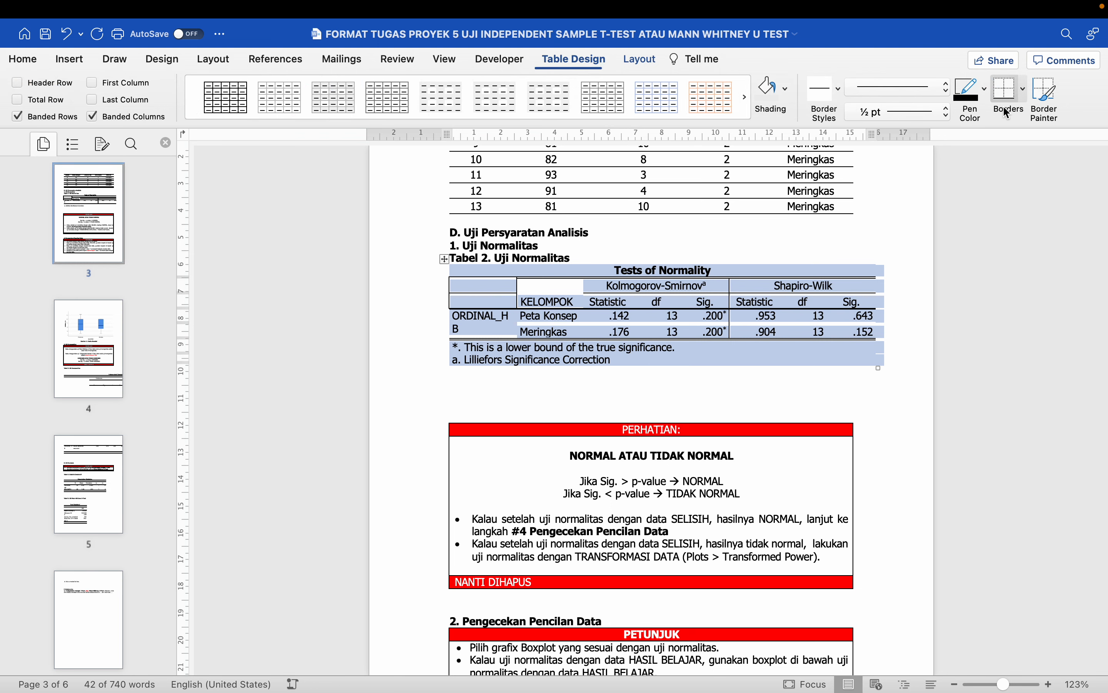
- Replace all table borders with only bottom, top and inside horizontal lines
{"action": "left_click", "coordinate": [1025, 91]}
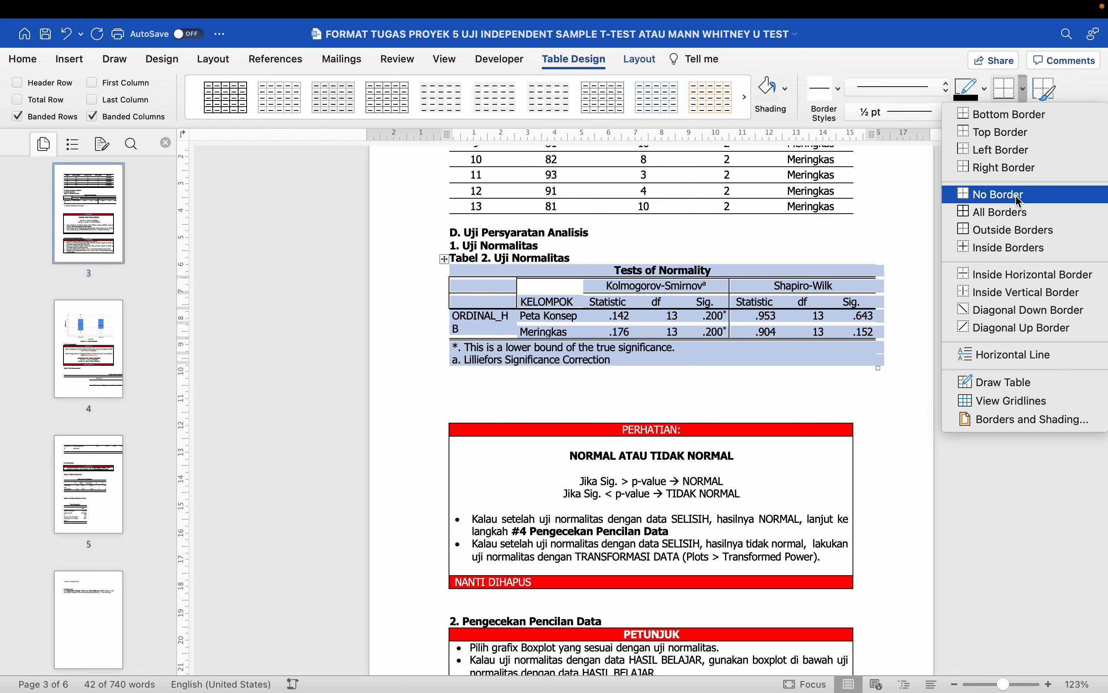
{"action": "left_click", "coordinate": [1019, 195]}
{"action": "left_click", "coordinate": [1025, 92]}
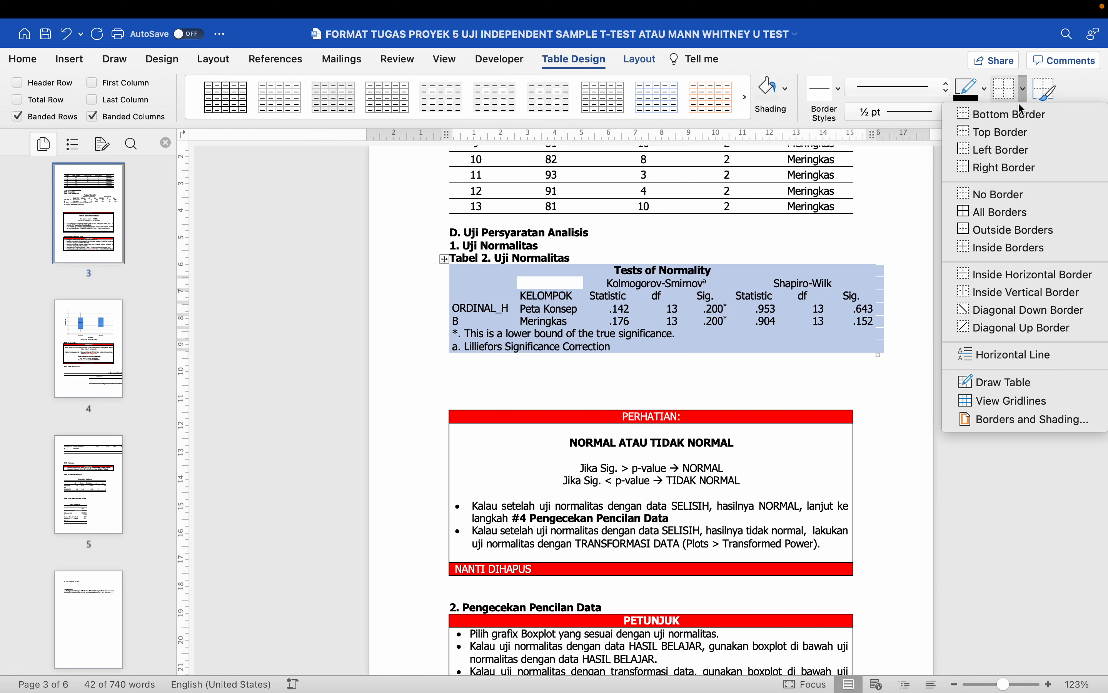
{"action": "left_click", "coordinate": [1023, 113]}
{"action": "left_click", "coordinate": [1025, 90]}
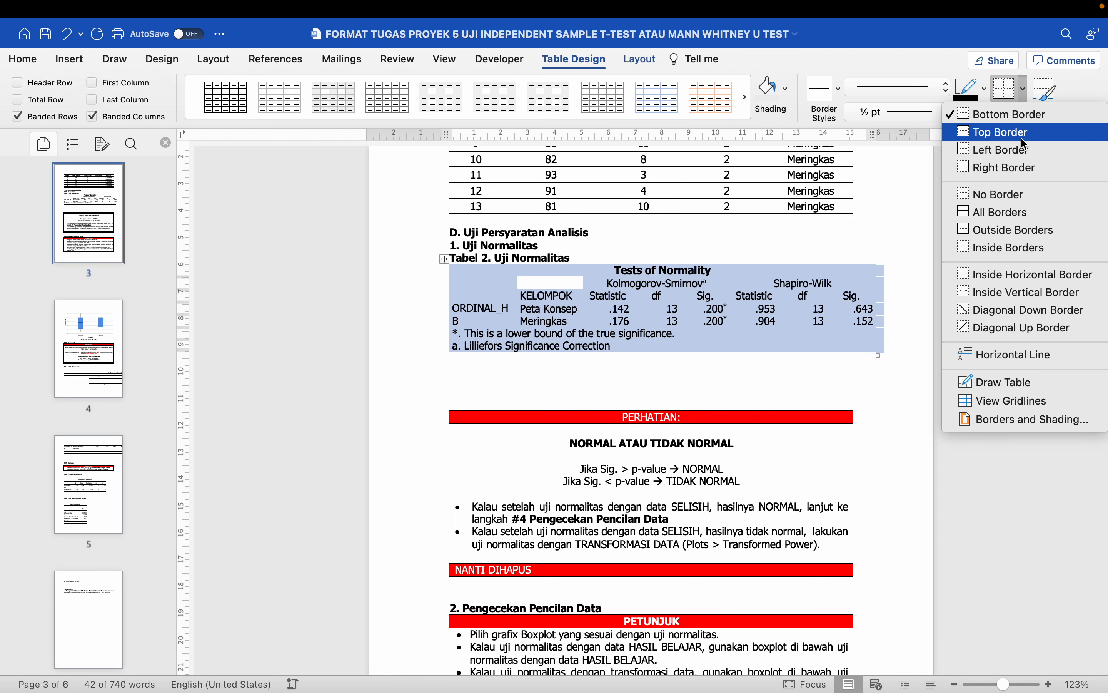
{"action": "left_click", "coordinate": [1026, 133]}
{"action": "left_click", "coordinate": [1025, 88]}
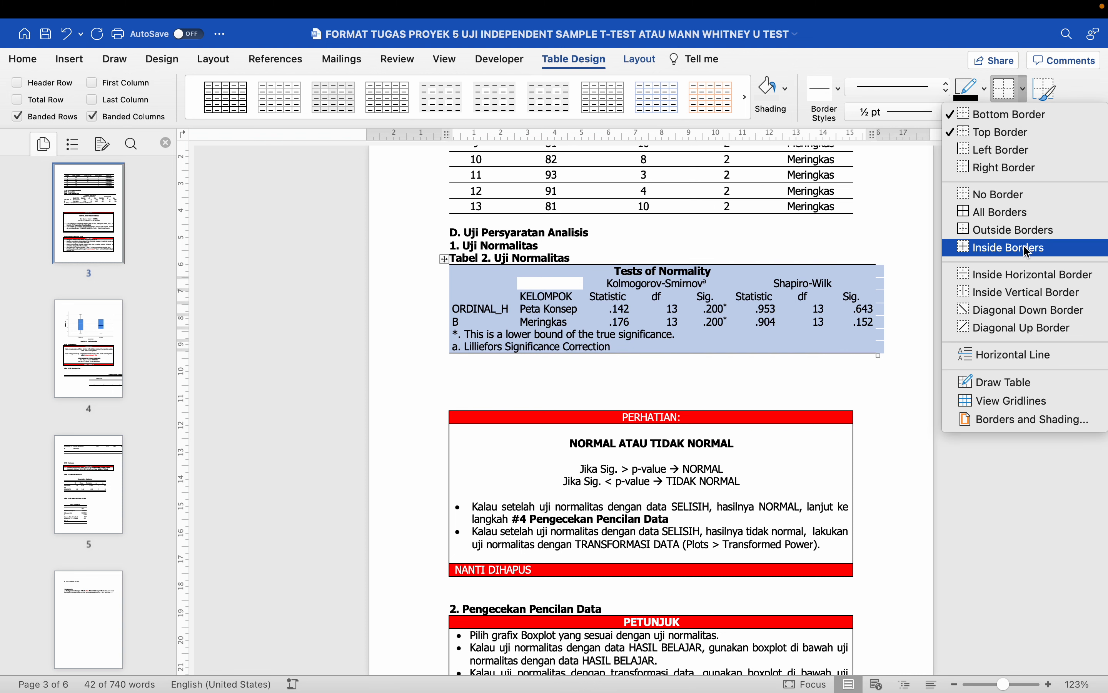
{"action": "left_click", "coordinate": [1013, 280]}
{"action": "left_click", "coordinate": [1025, 91]}
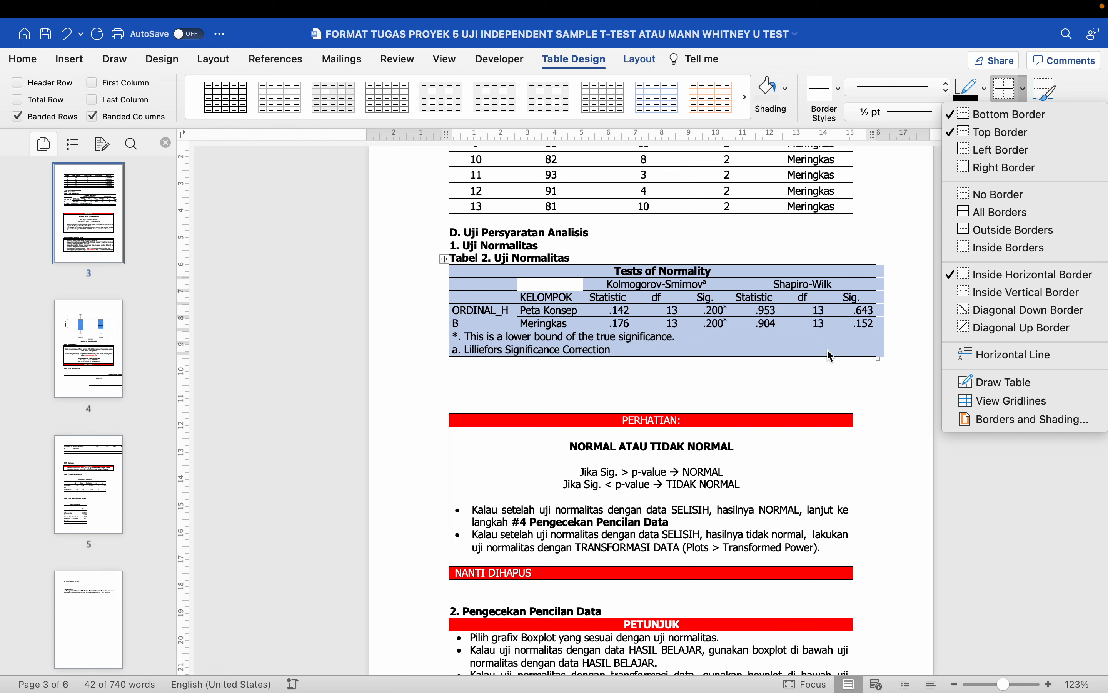
{"action": "left_click", "coordinate": [817, 331]}
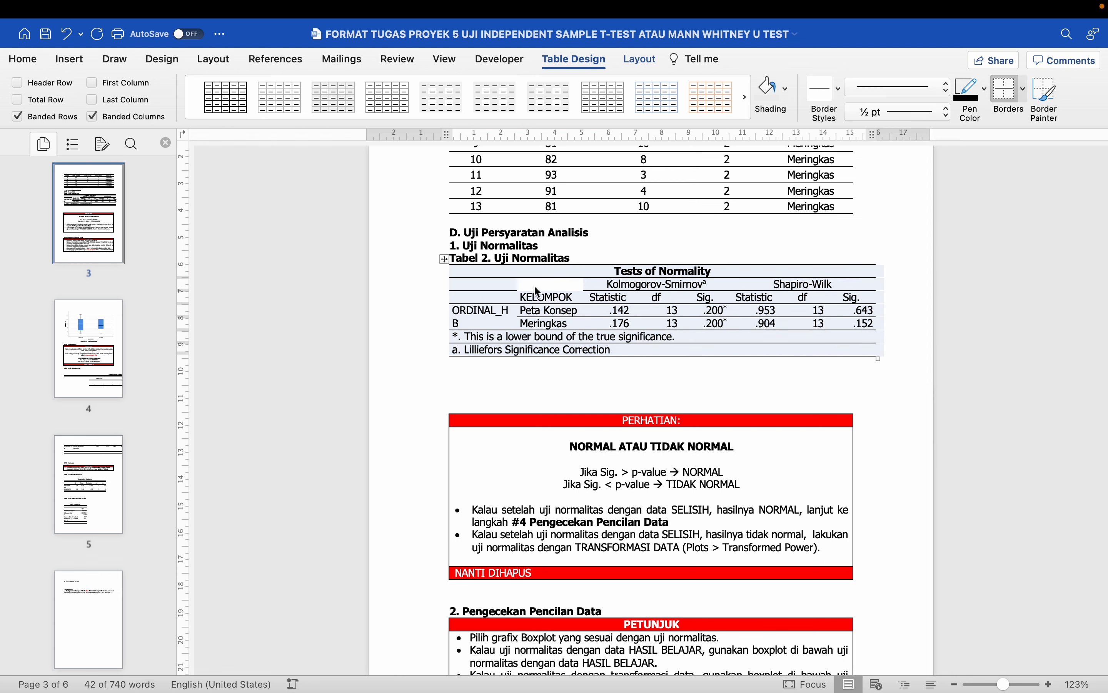
- Fit the Tests of Normality table to the page width with AutoFit Window
{"action": "left_click", "coordinate": [641, 60]}
{"action": "left_click", "coordinate": [542, 91]}
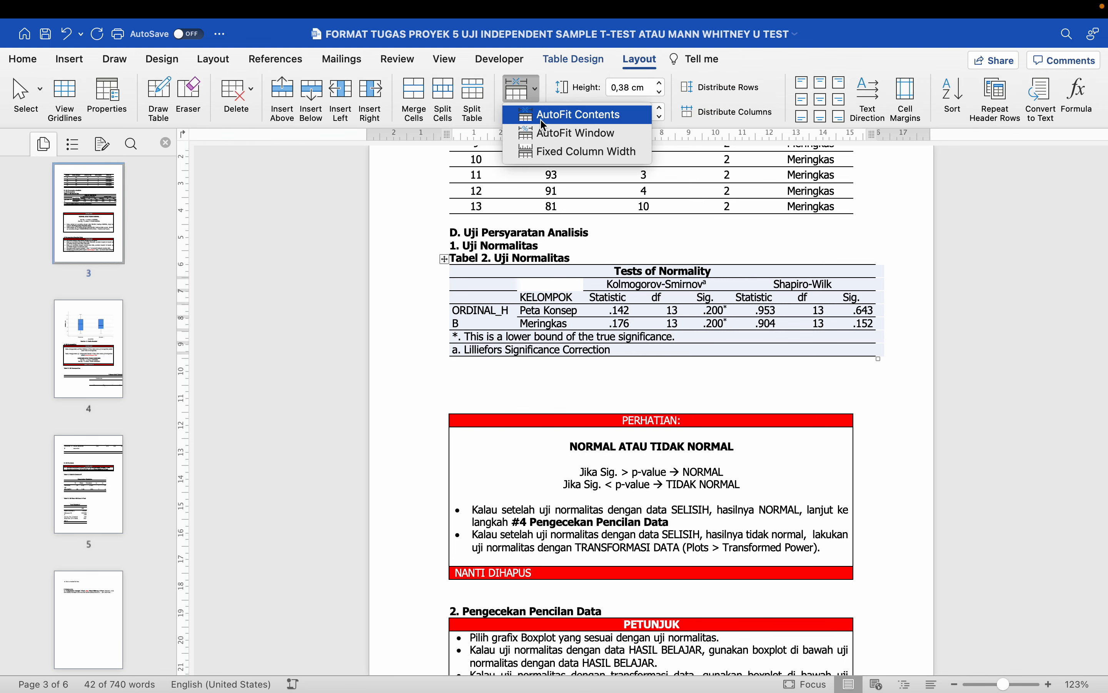
{"action": "left_click", "coordinate": [545, 114]}
{"action": "left_click", "coordinate": [520, 94]}
{"action": "left_click", "coordinate": [539, 133]}
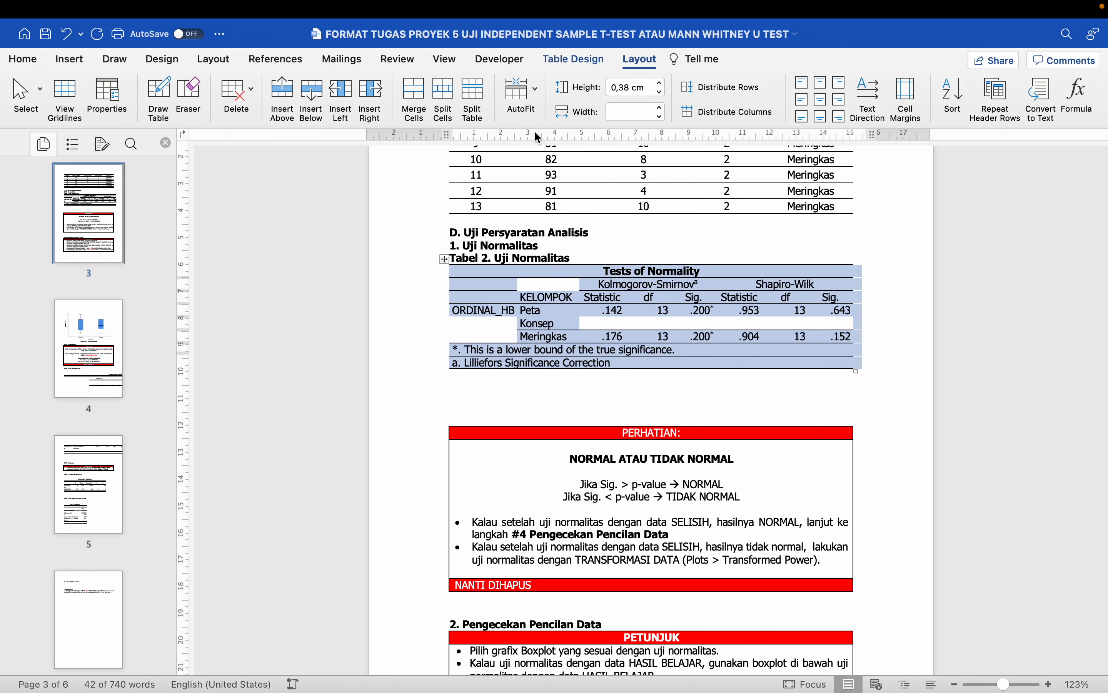
{"action": "left_click", "coordinate": [594, 356]}
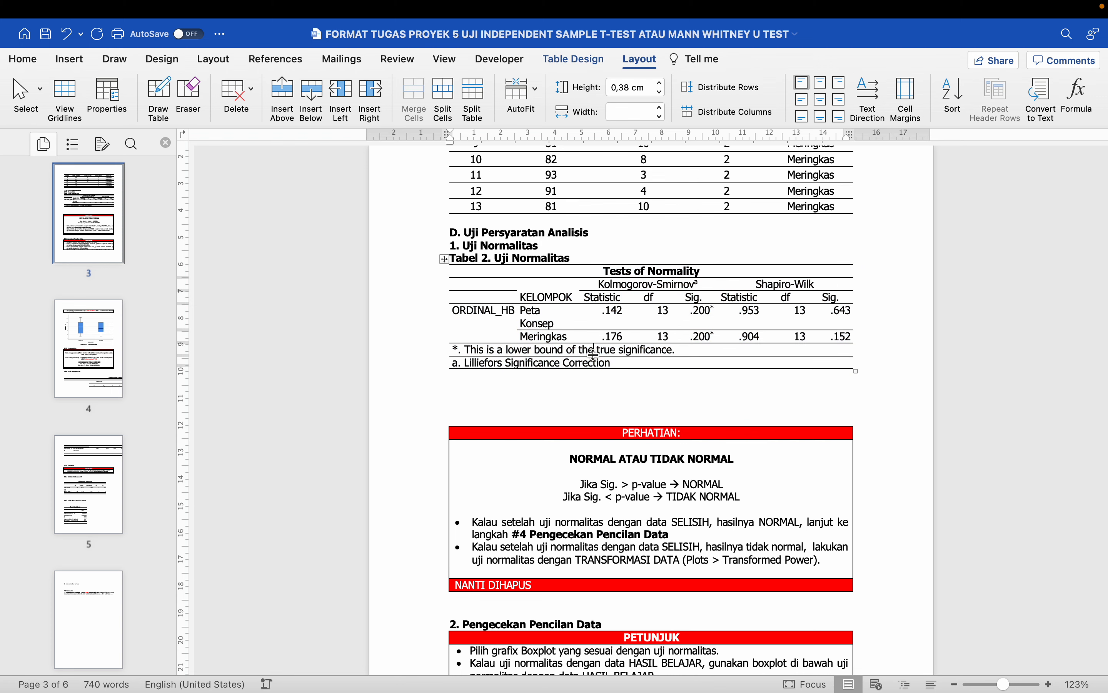
{"action": "left_click", "coordinate": [569, 381]}
{"action": "left_click_drag", "start_coordinate": [762, 284], "coordinate": [833, 318]}
- Colour the Shapiro-Wilk heading and its Statistic, df and Sig. columns red
{"action": "left_click_drag", "start_coordinate": [736, 298], "coordinate": [841, 337]}
{"action": "left_click", "coordinate": [23, 60]}
{"action": "left_click", "coordinate": [287, 111]}
{"action": "left_click_drag", "start_coordinate": [756, 284], "coordinate": [815, 284]}
{"action": "left_click", "coordinate": [287, 112]}
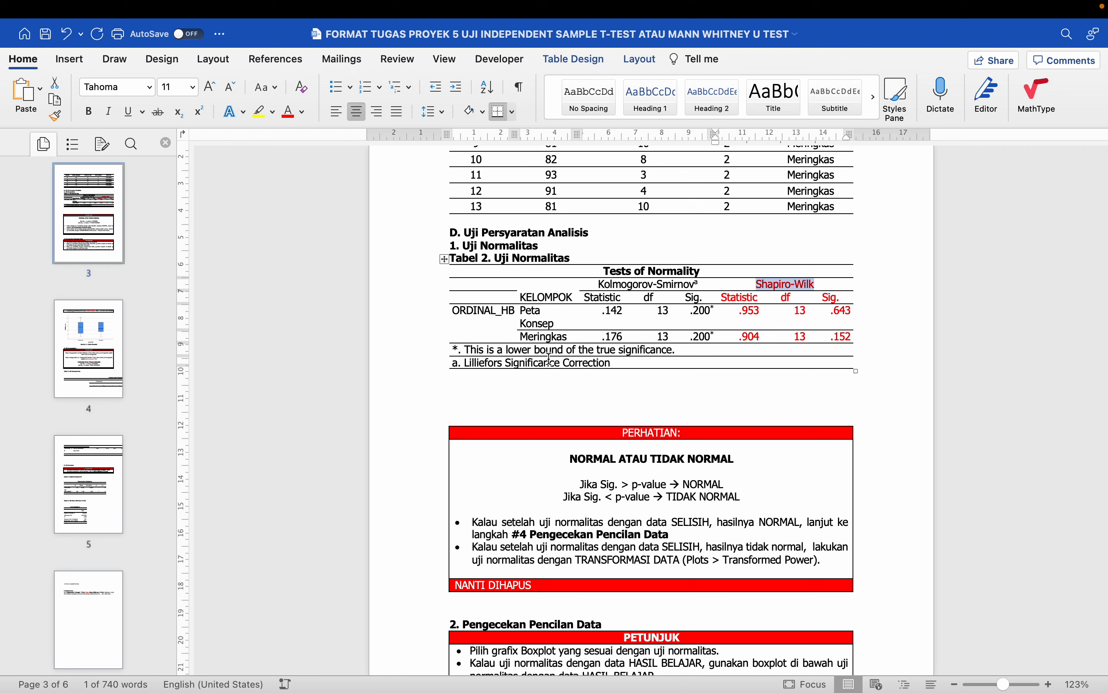
- Add a blank line under the table and review the Shapiro-Wilk cells and Jika Sig. rules
{"action": "left_click", "coordinate": [537, 388]}
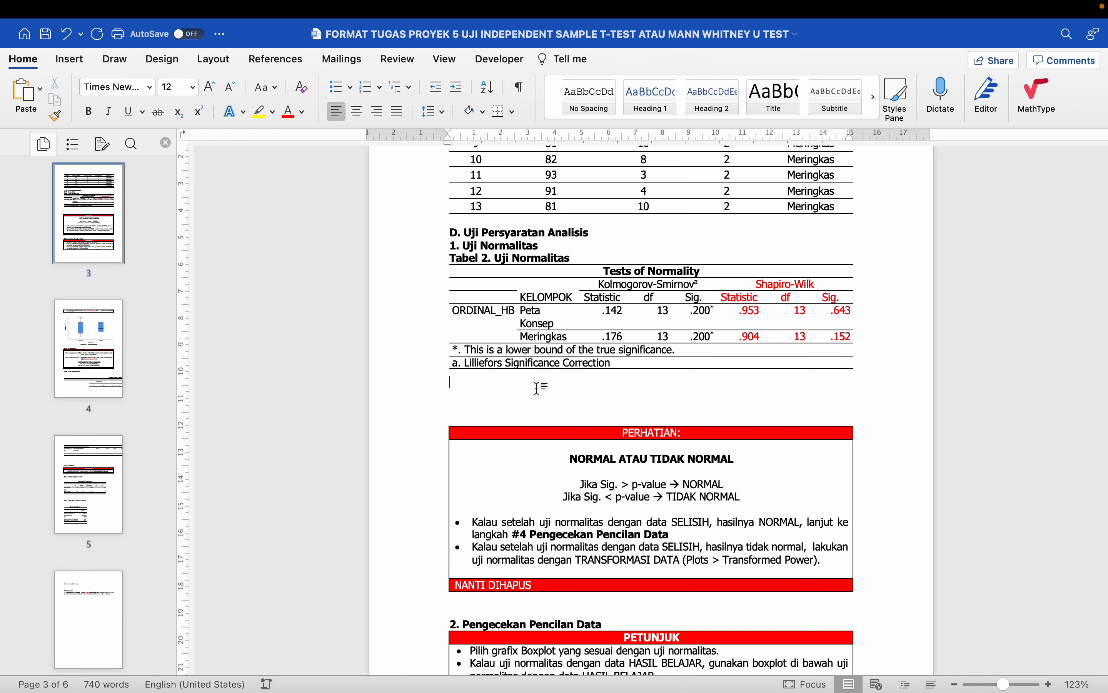
{"action": "key", "text": "BackSpace"}
{"action": "key", "text": "Return"}
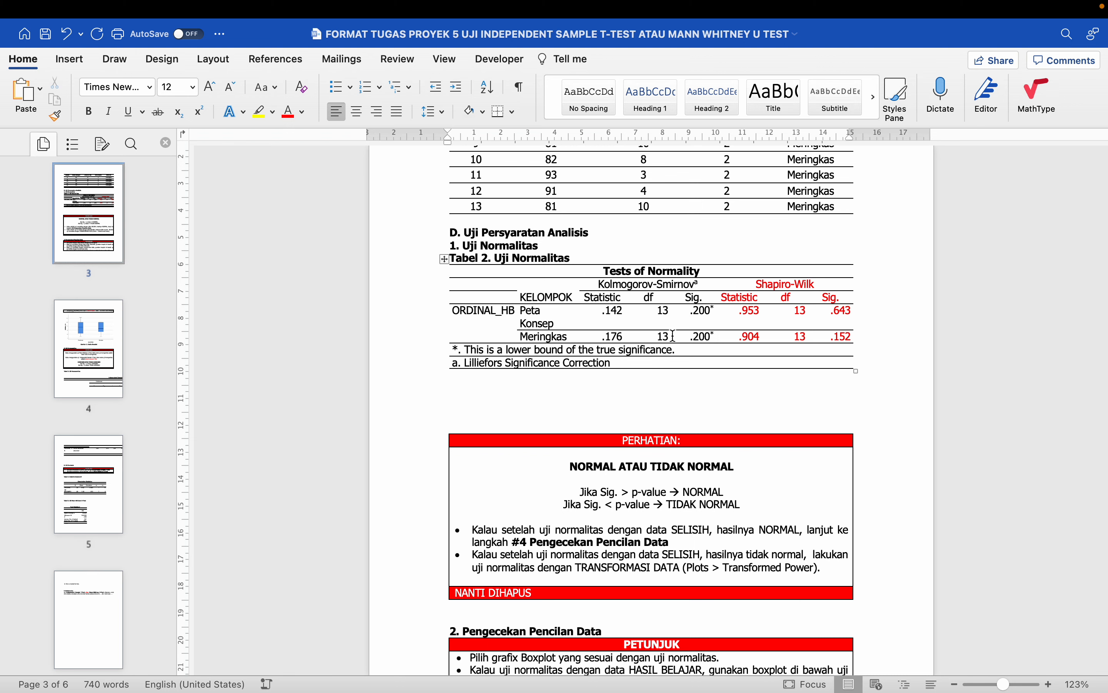
{"action": "left_click", "coordinate": [678, 467]}
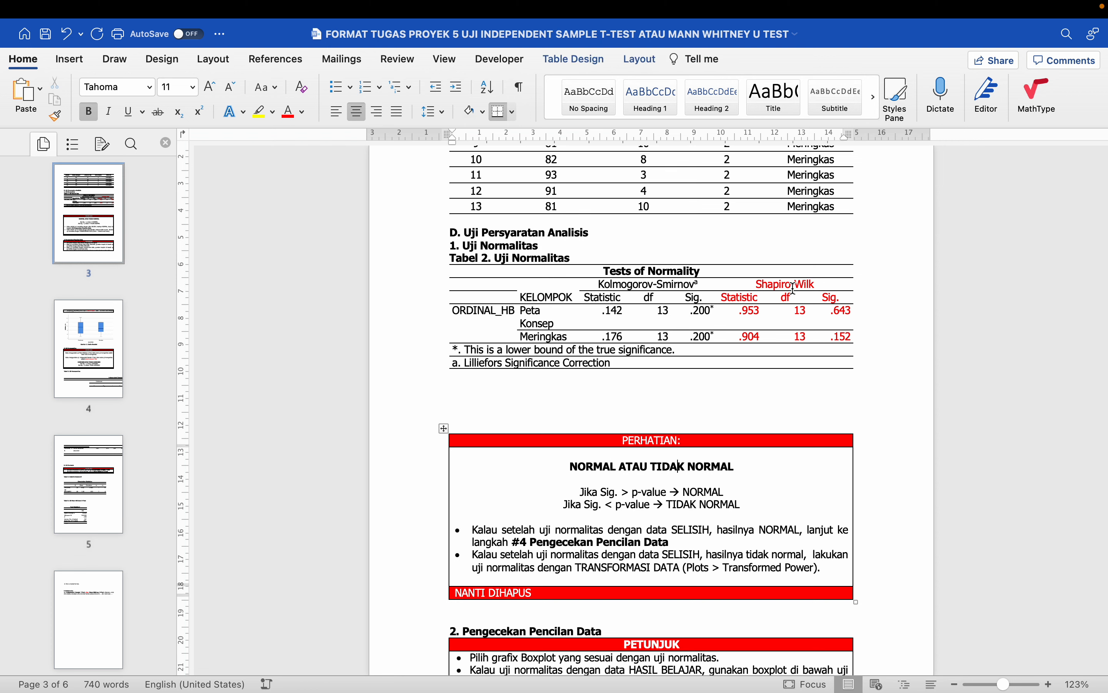
{"action": "left_click_drag", "start_coordinate": [787, 284], "coordinate": [757, 342]}
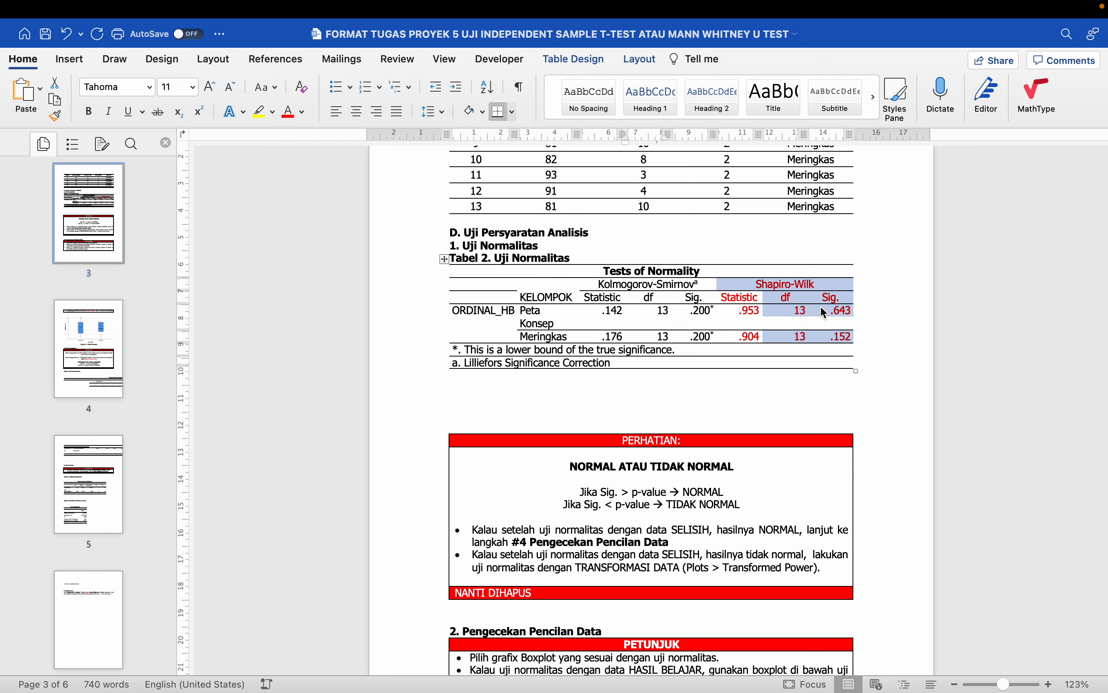
{"action": "left_click", "coordinate": [832, 296]}
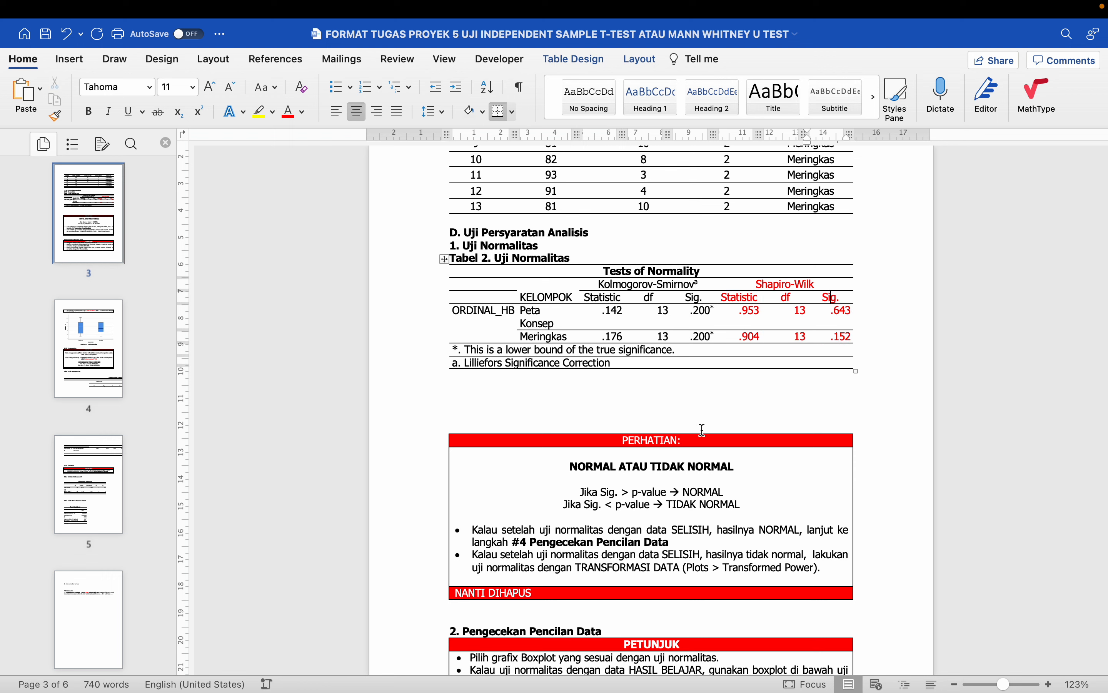
{"action": "left_click", "coordinate": [624, 491]}
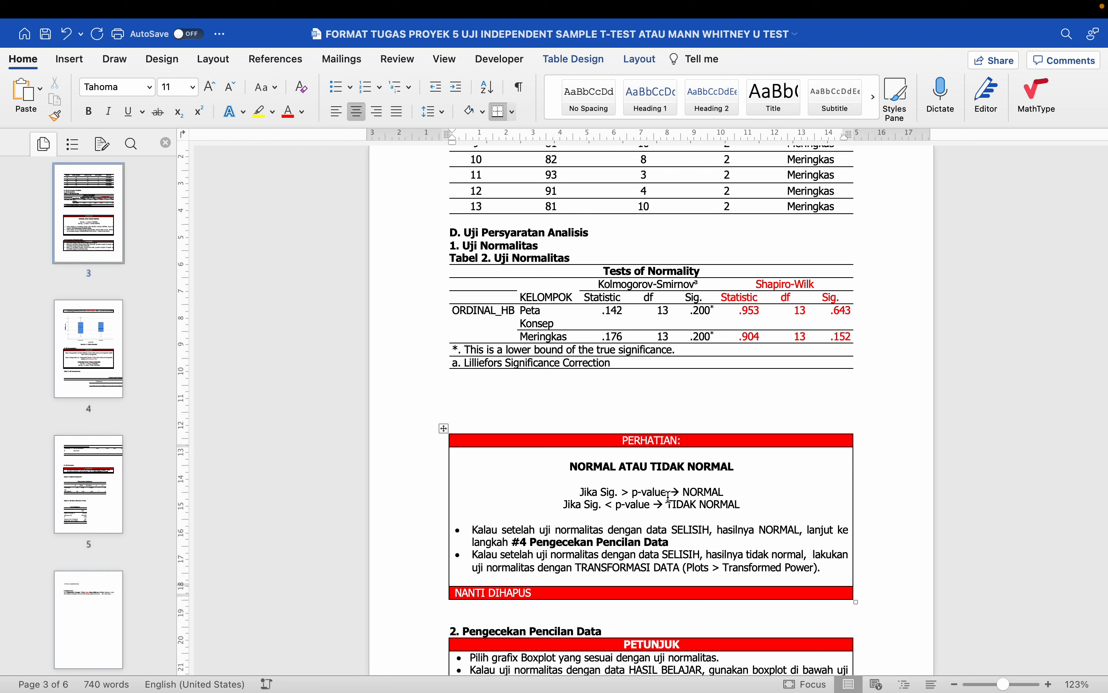
- Underline the < sign in the TIDAK NORMAL rule
{"action": "double_click", "coordinate": [609, 505]}
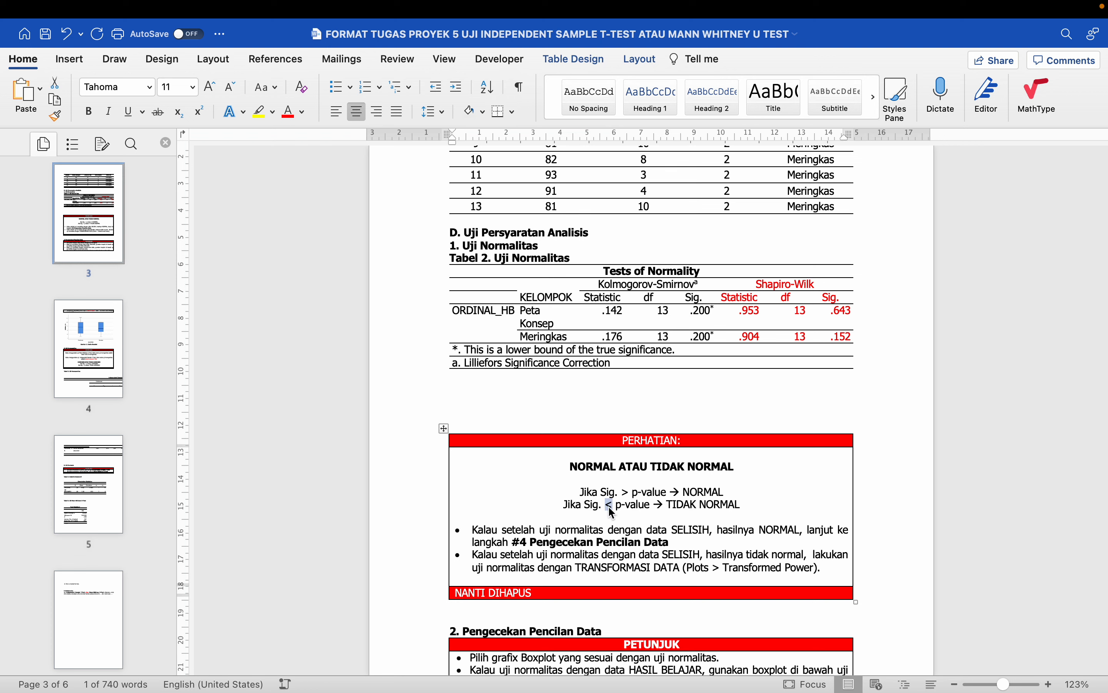
{"action": "key", "text": "super+u"}
{"action": "left_click_drag", "start_coordinate": [837, 301], "coordinate": [839, 342]}
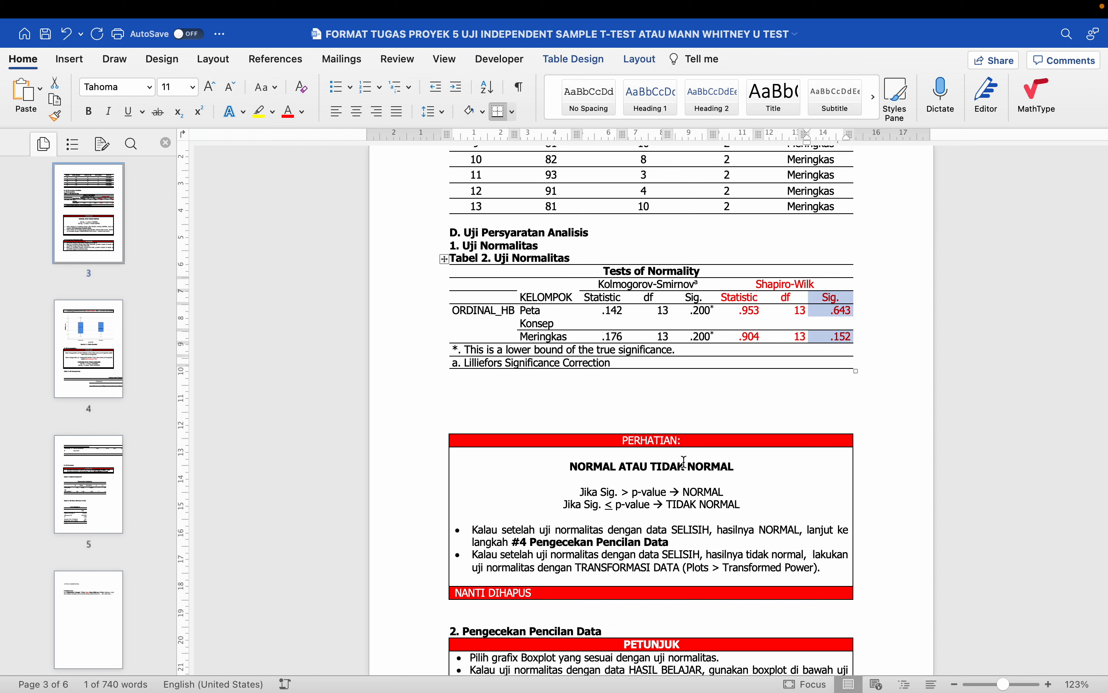
- Add a line 'p-value =0.05' after the TIDAK NORMAL rule in the PERHATIAN box
{"action": "left_click", "coordinate": [765, 496]}
{"action": "left_click", "coordinate": [757, 504]}
{"action": "key", "text": "Return"}
{"action": "key", "text": "Return"}
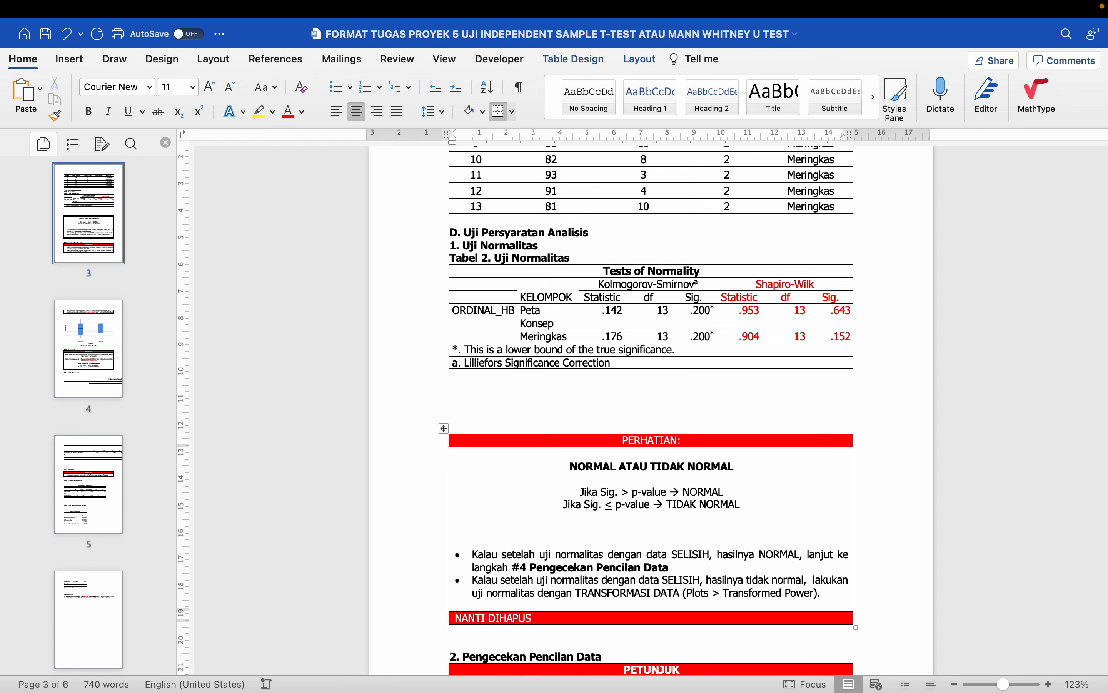
{"action": "type", "text": "p-value ="}
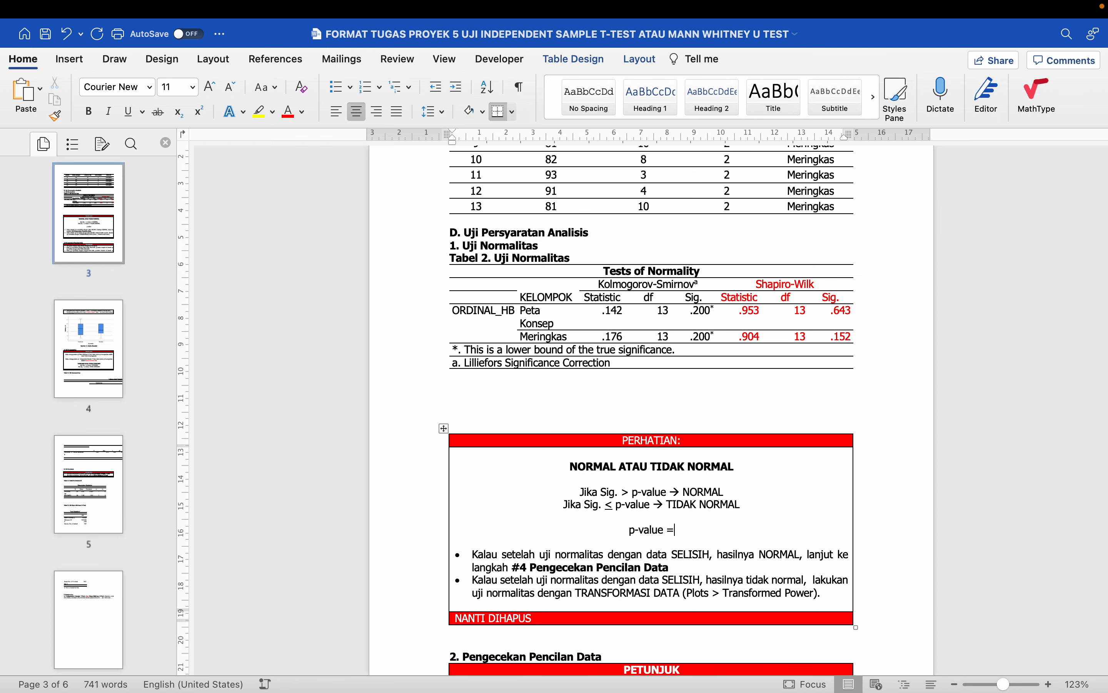
{"action": "type", "text": "0.05"}
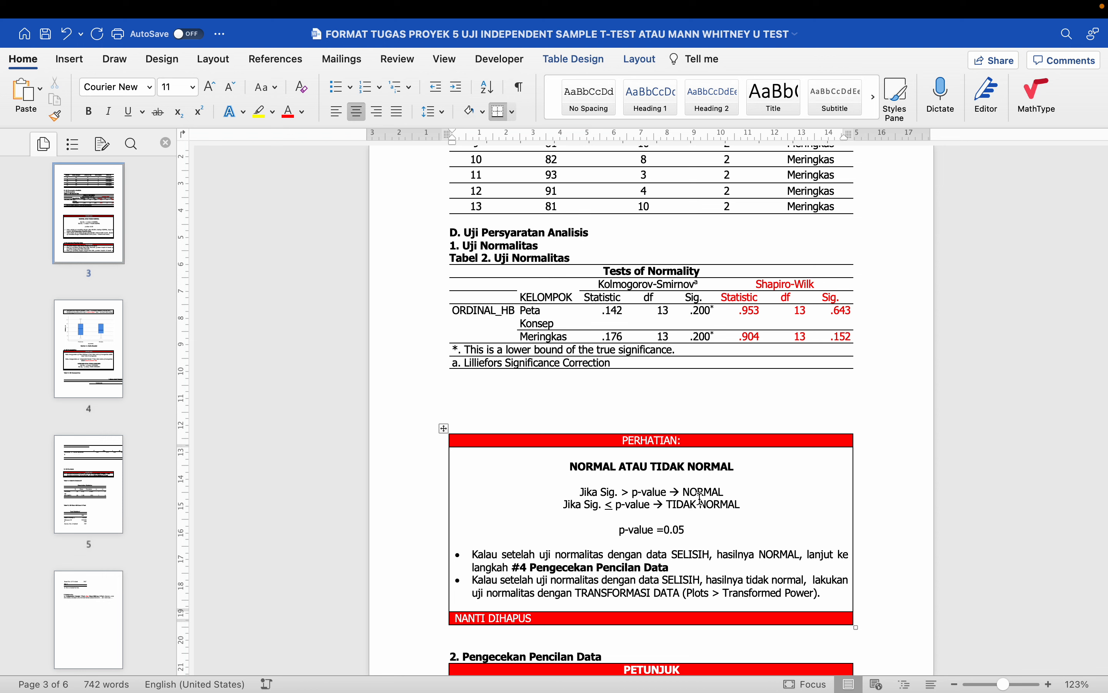
- Start a new line under the normality table, typing 'H'
{"action": "left_click", "coordinate": [467, 373]}
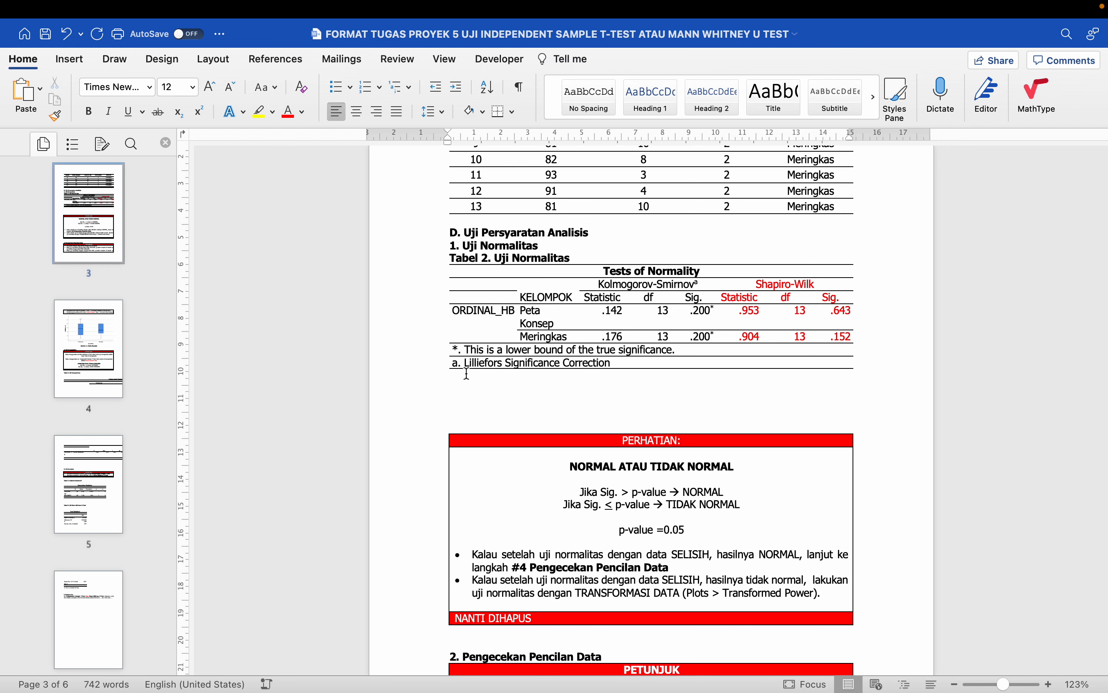
{"action": "key", "text": "Return"}
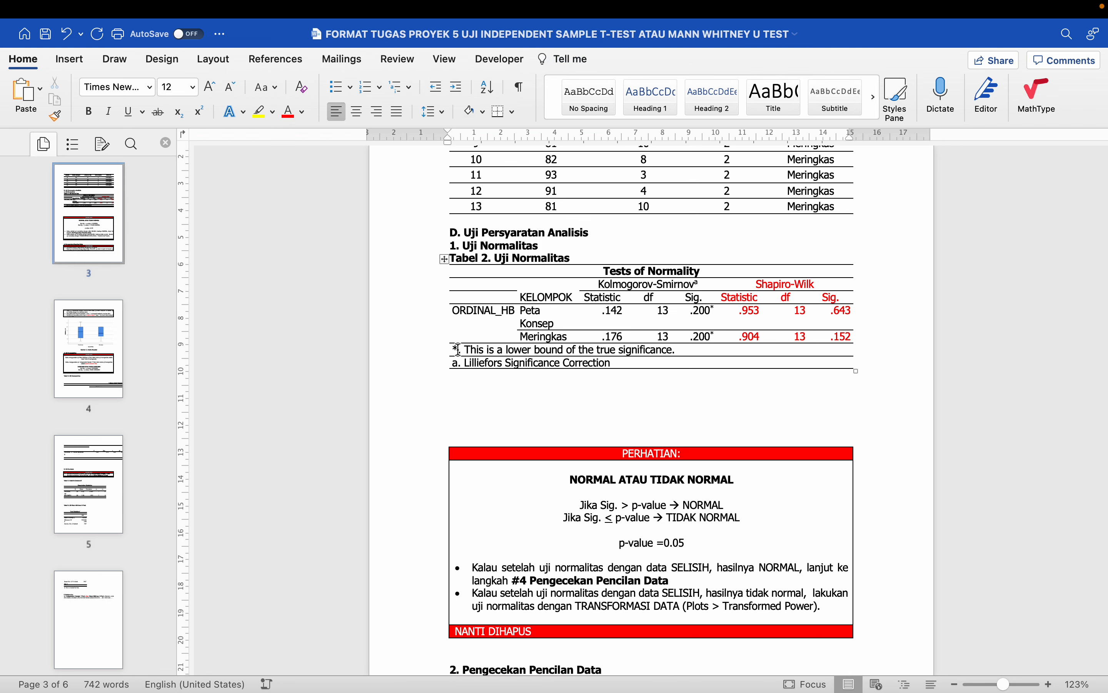
{"action": "type", "text": "H"}
- Set the line under Tabel 2 to Tahoma 11 and delete the stray H
{"action": "left_click", "coordinate": [152, 91]}
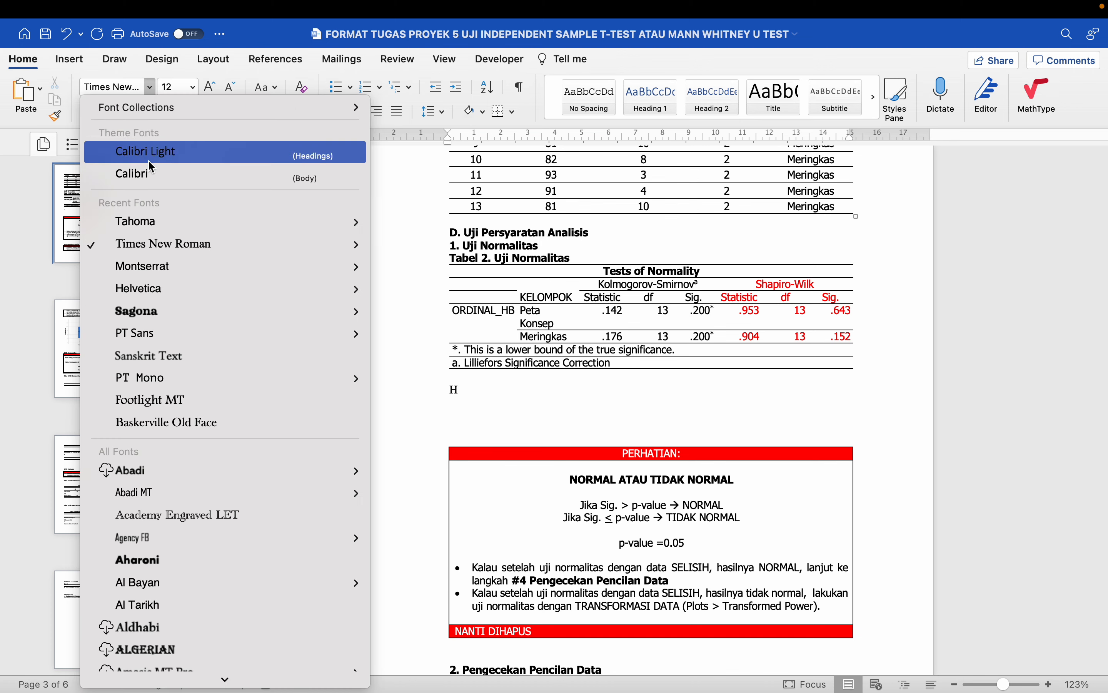
{"action": "left_click", "coordinate": [147, 222]}
{"action": "left_click", "coordinate": [193, 86]}
{"action": "left_click", "coordinate": [184, 243]}
{"action": "key", "text": "BackSpace"}
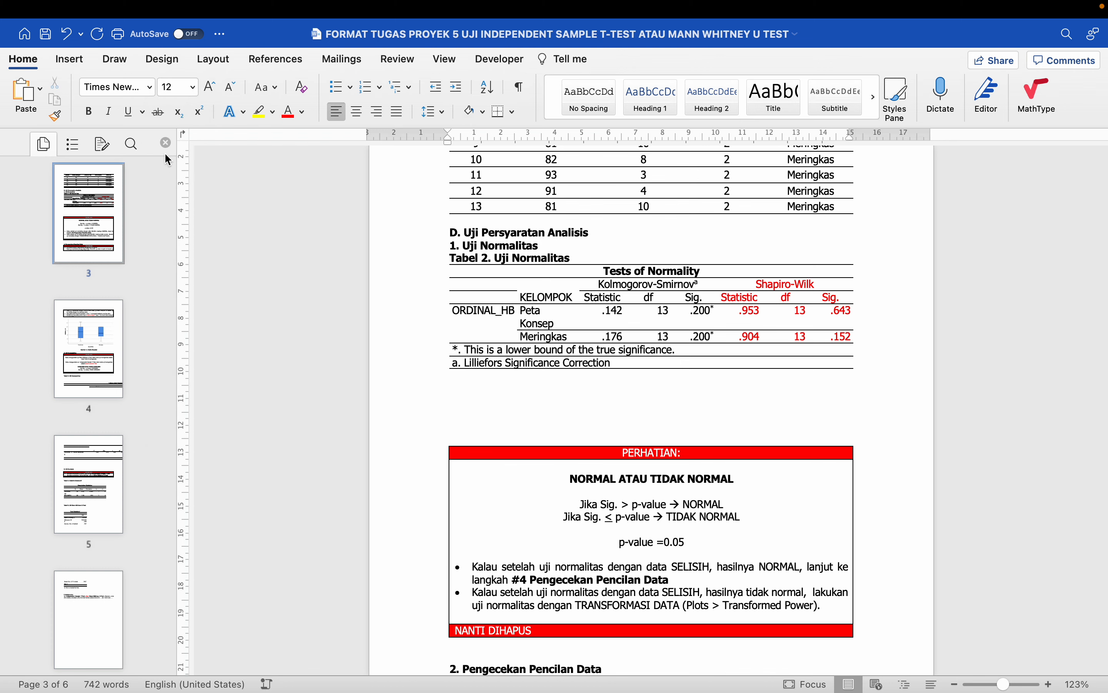
{"action": "left_click", "coordinate": [150, 88]}
{"action": "left_click", "coordinate": [153, 222]}
{"action": "left_click", "coordinate": [192, 93]}
{"action": "left_click", "coordinate": [181, 243]}
- Type 'Hasil uji normalitas diketahui data hasil belajar kelompok peta konsep terdistribusi normal (F=0.953,'
{"action": "type", "text": "Hasil uji normalitas dike"}
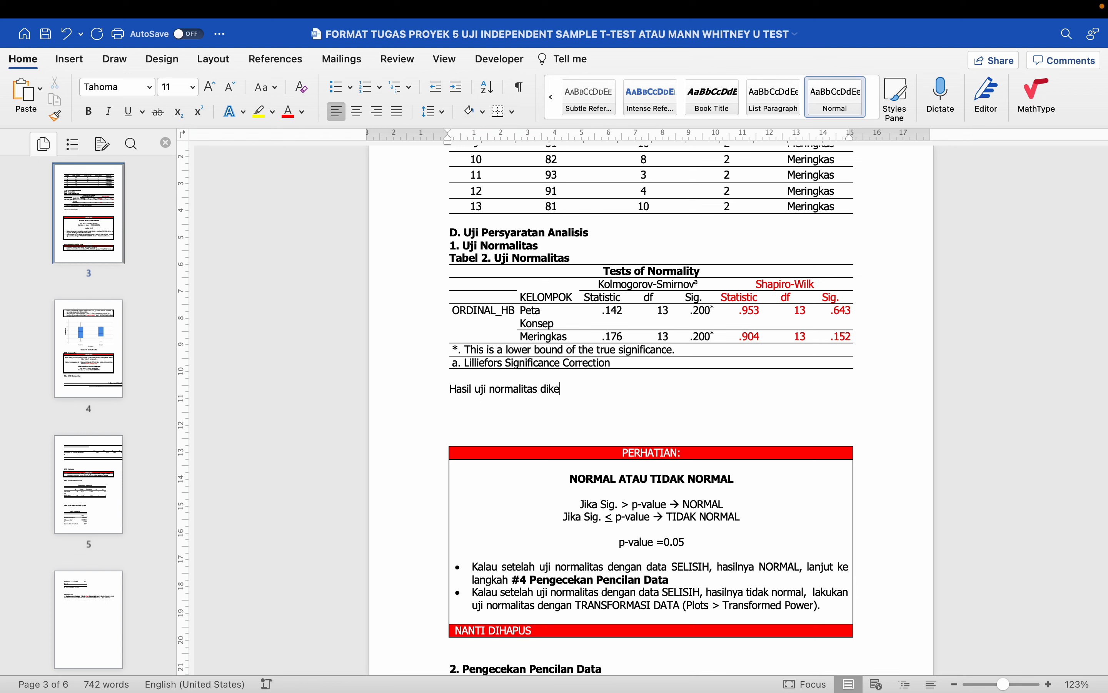
{"action": "type", "text": "tahui datat"}
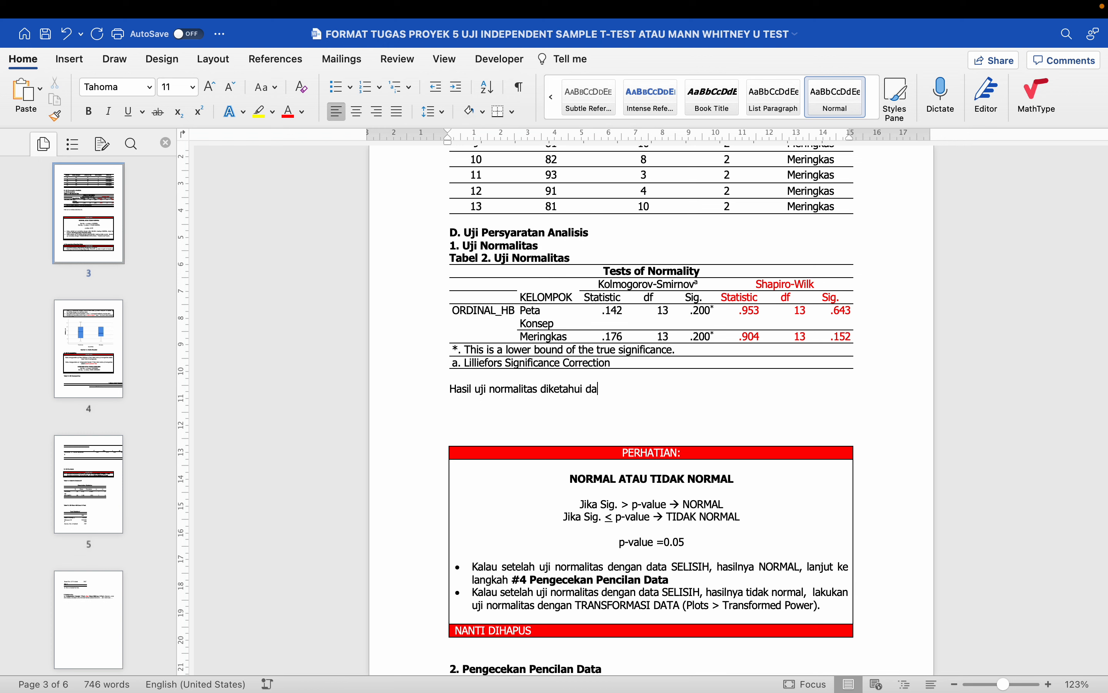
{"action": "key", "text": "BackSpace"}
{"action": "key", "text": "BackSpace"}
{"action": "type", "text": "hasil belajar kelompok "}
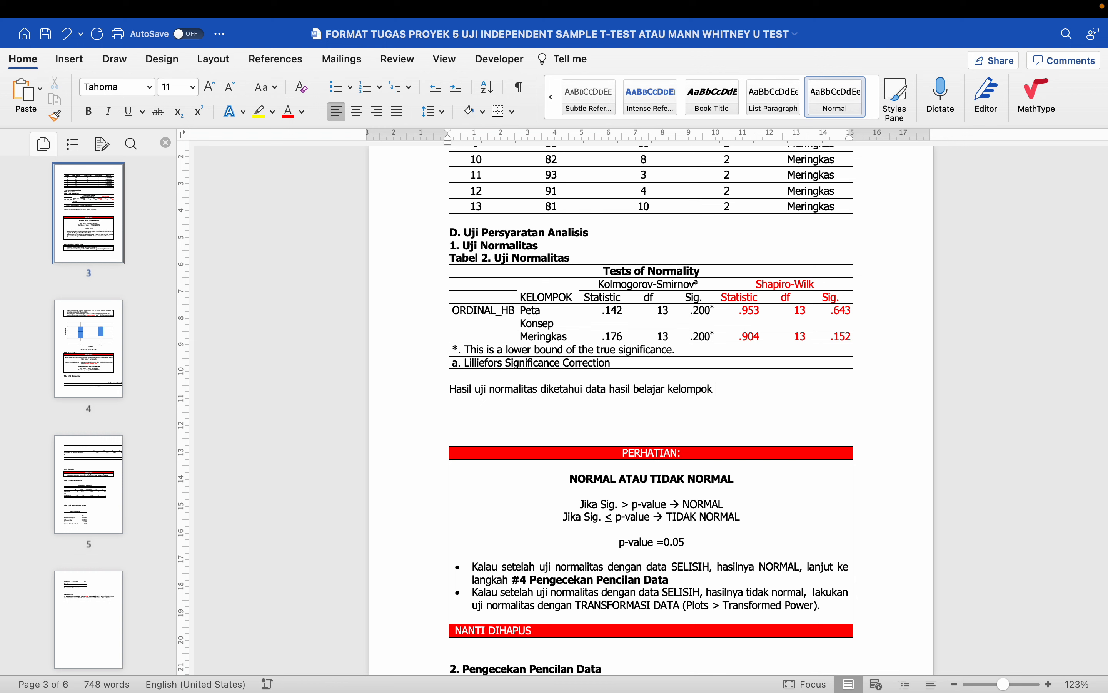
{"action": "type", "text": "peta konsep te"}
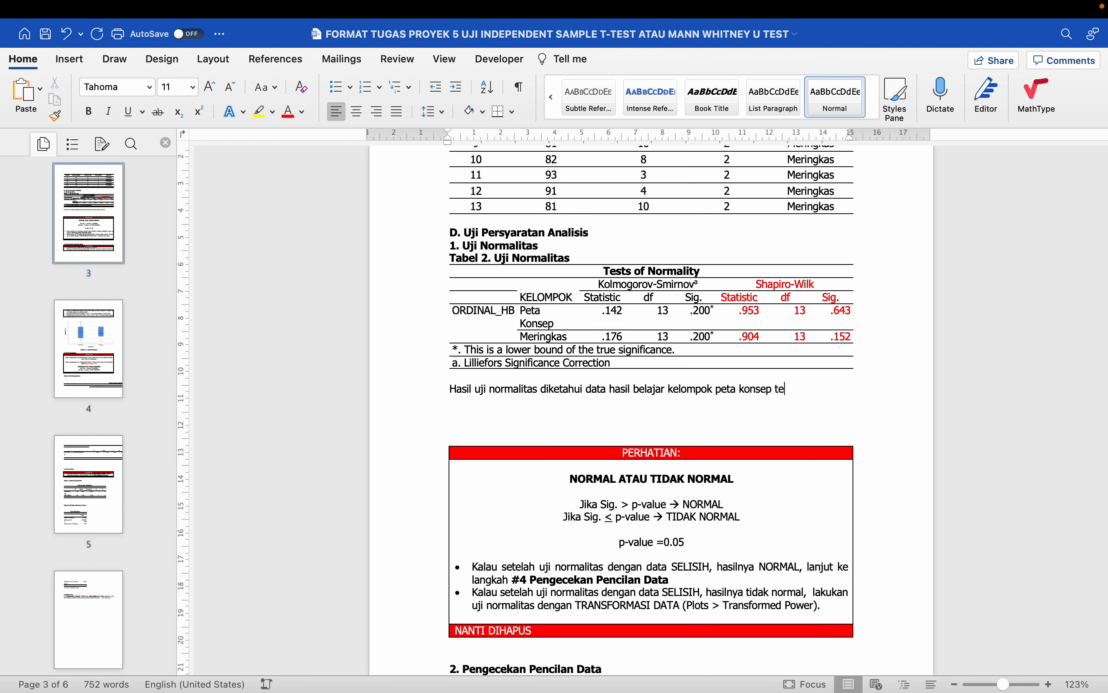
{"action": "type", "text": "rdistribusi normal ("}
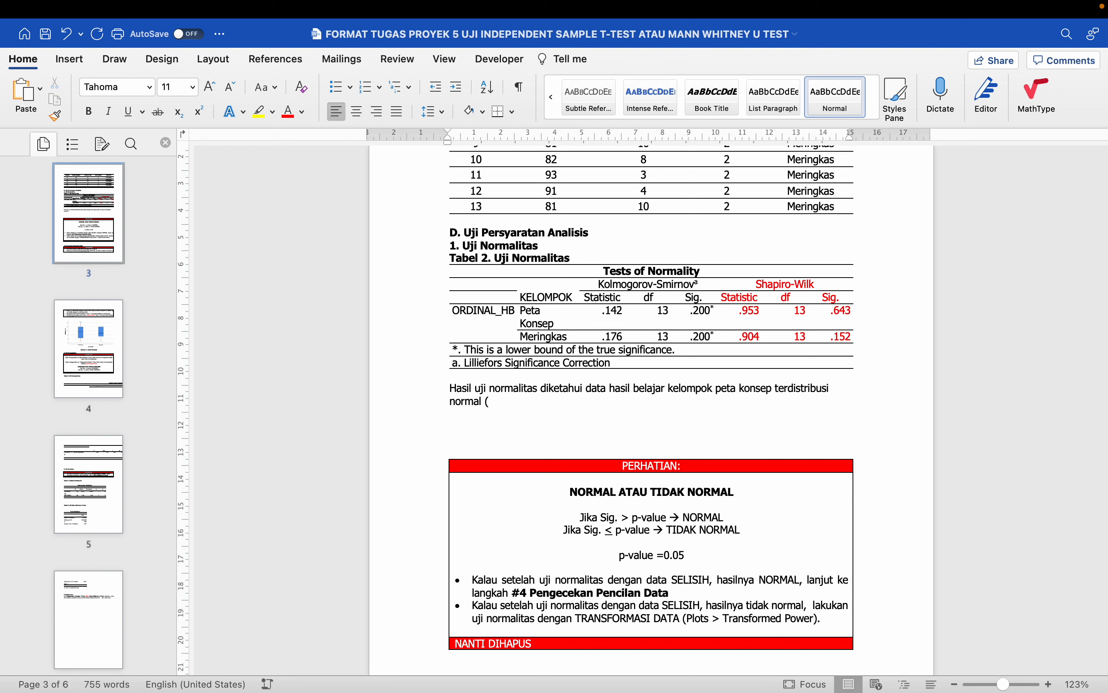
{"action": "type", "text": "F=0.953,"}
- Colour the Peta Konsep cells red and the Meringkas row purple
{"action": "left_click_drag", "start_coordinate": [531, 314], "coordinate": [563, 315]}
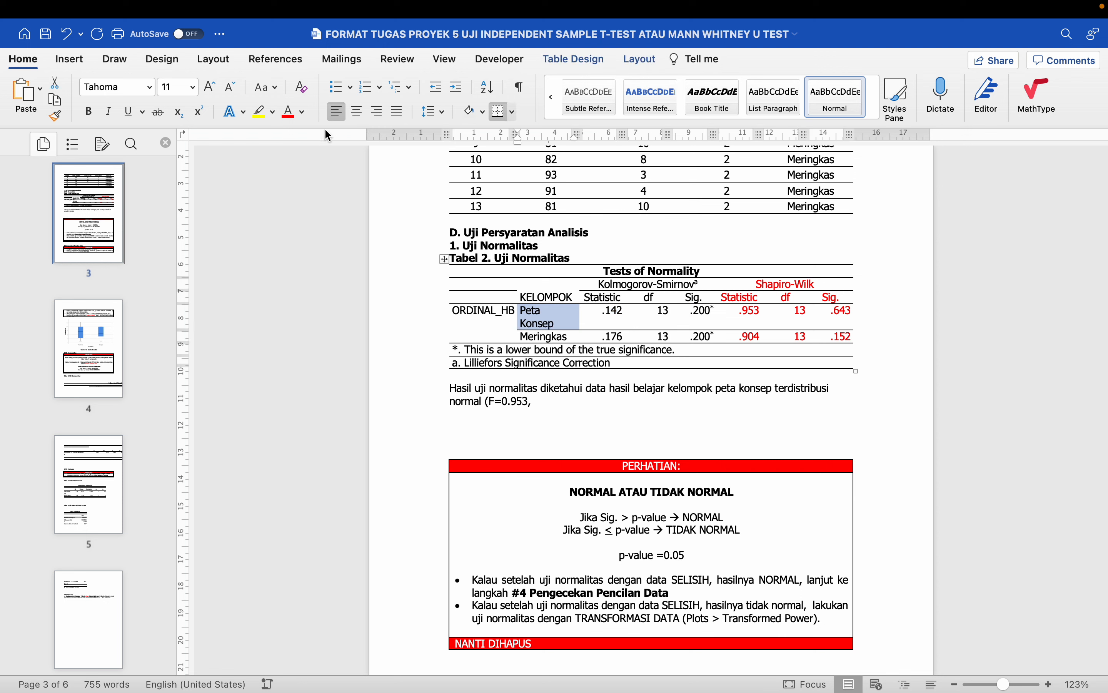
{"action": "left_click", "coordinate": [292, 117]}
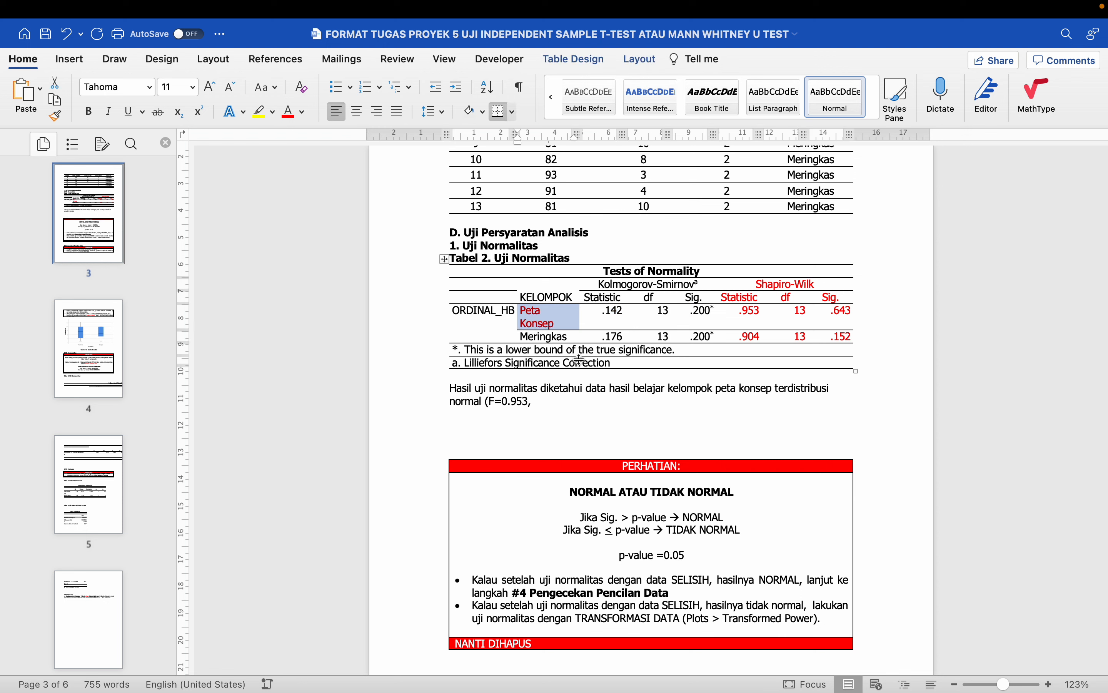
{"action": "double_click", "coordinate": [576, 338]}
{"action": "left_click", "coordinate": [302, 112]}
{"action": "left_click", "coordinate": [407, 248]}
{"action": "left_click_drag", "start_coordinate": [746, 337], "coordinate": [841, 337]}
{"action": "left_click", "coordinate": [290, 114]}
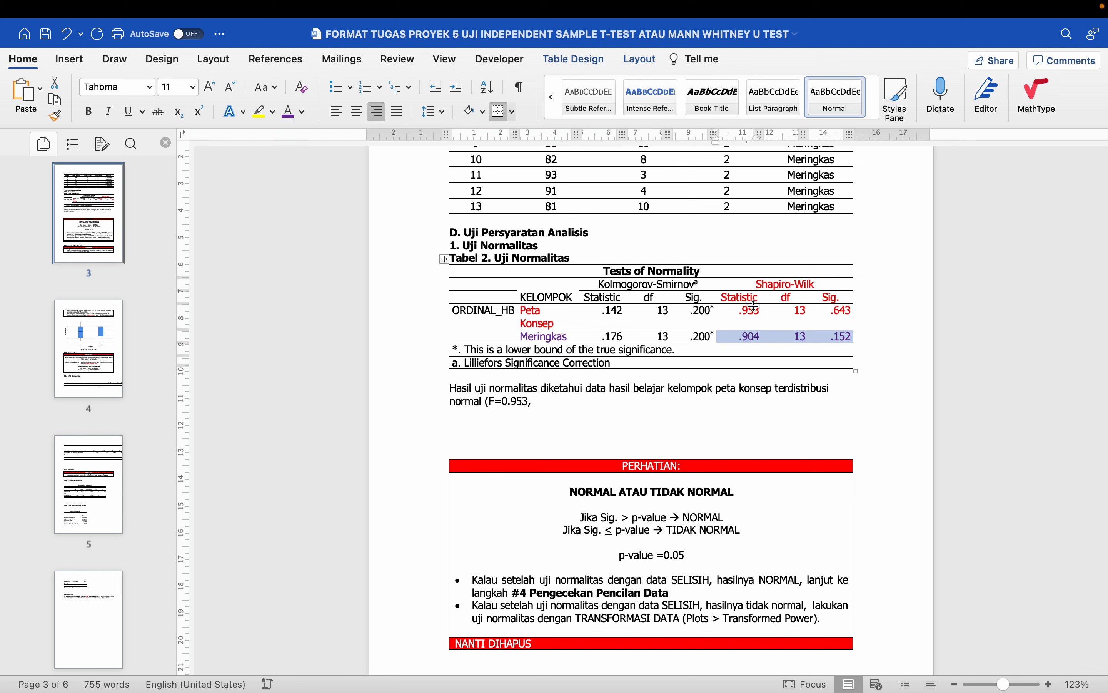
- Centre the Shapiro-Wilk header cells and make them black
{"action": "mouse_move", "coordinate": [747, 281]}
{"action": "left_mouse_down"}
{"action": "mouse_move", "coordinate": [834, 290]}
{"action": "mouse_move", "coordinate": [742, 298]}
{"action": "left_mouse_up"}
{"action": "left_click", "coordinate": [357, 111]}
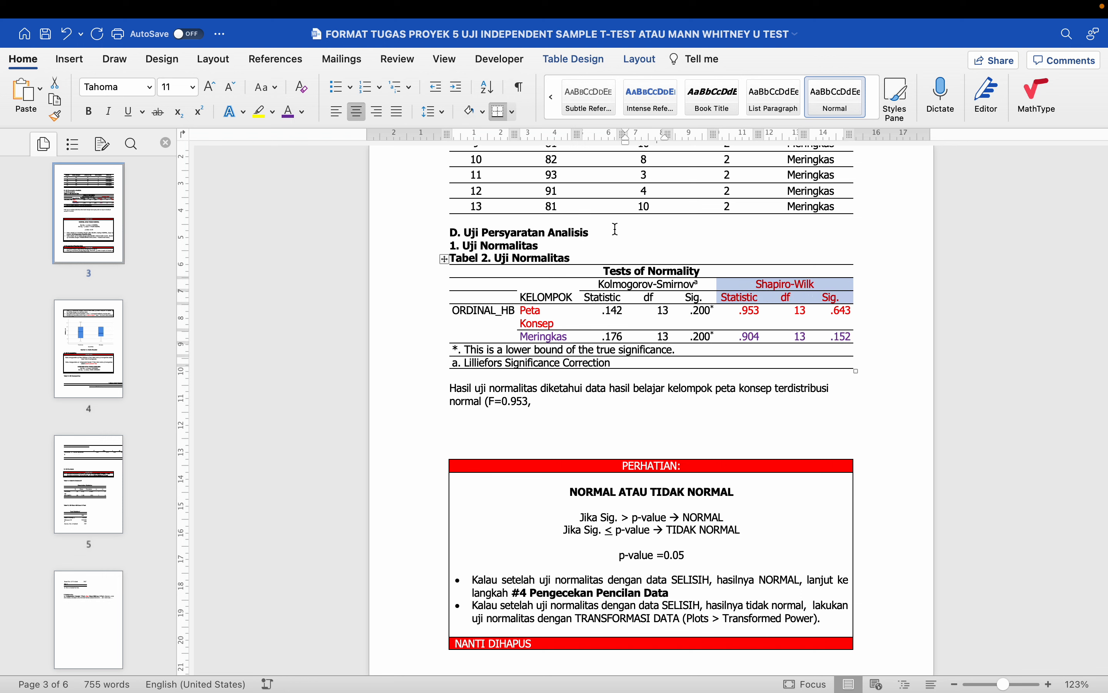
{"action": "left_click", "coordinate": [302, 111]}
{"action": "left_click", "coordinate": [307, 183]}
{"action": "left_click", "coordinate": [676, 370]}
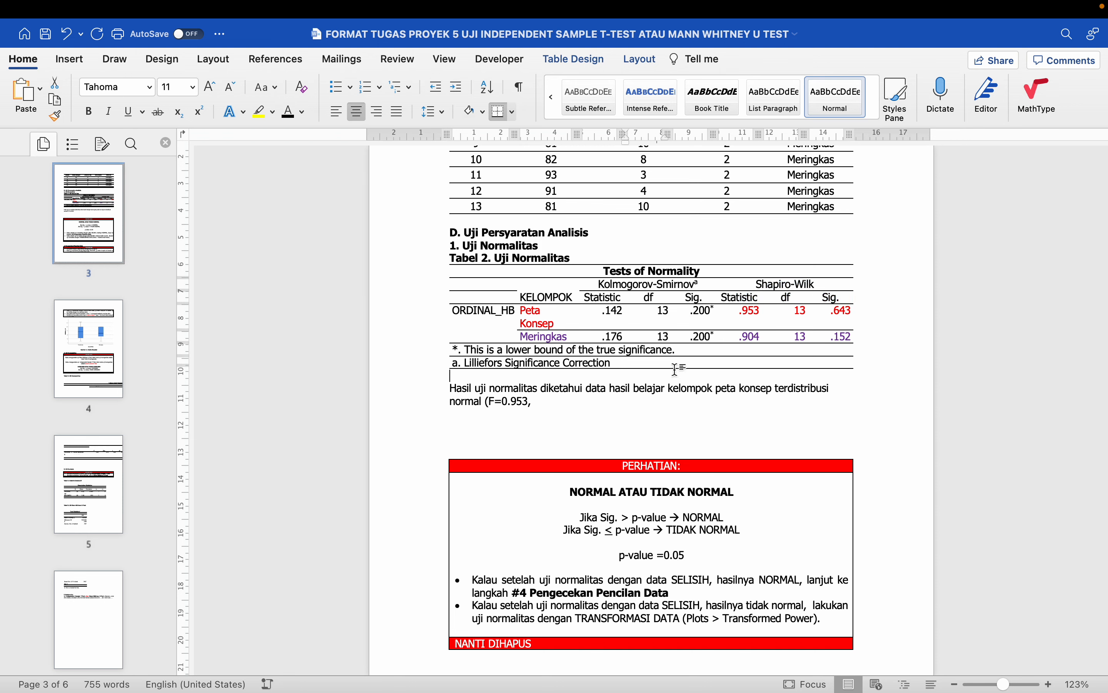
- Continue the sentence with 'df=13, Sig.=0.643, p-value=0.05' for the peta konsep group
{"action": "left_click", "coordinate": [552, 402]}
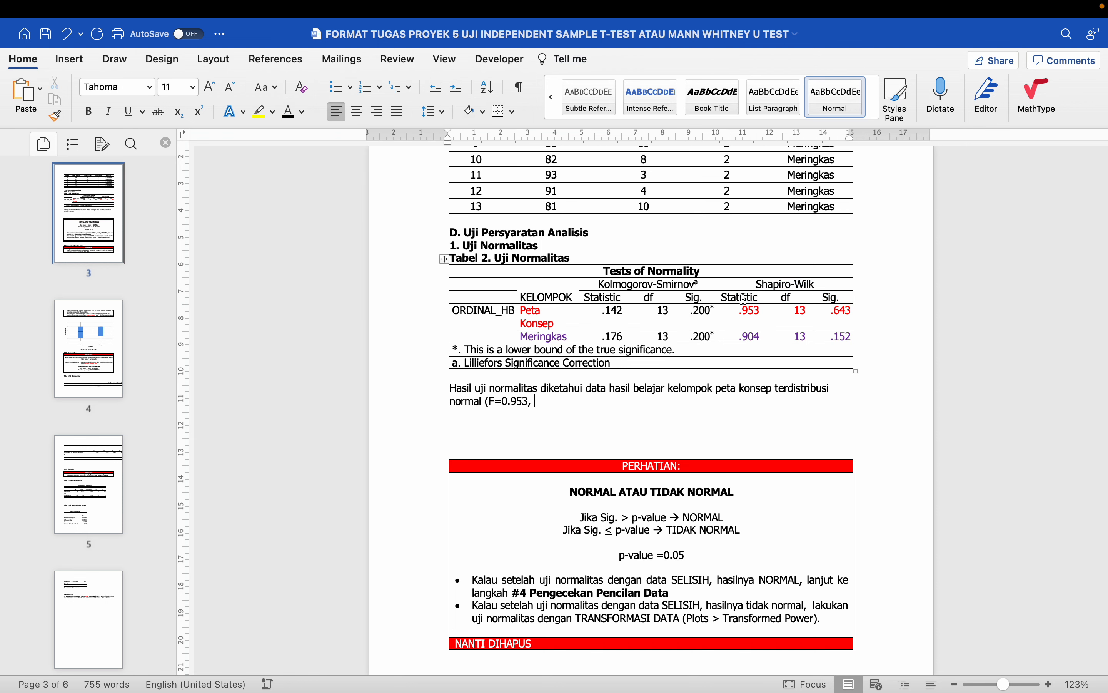
{"action": "left_click_drag", "start_coordinate": [744, 298], "coordinate": [750, 312]}
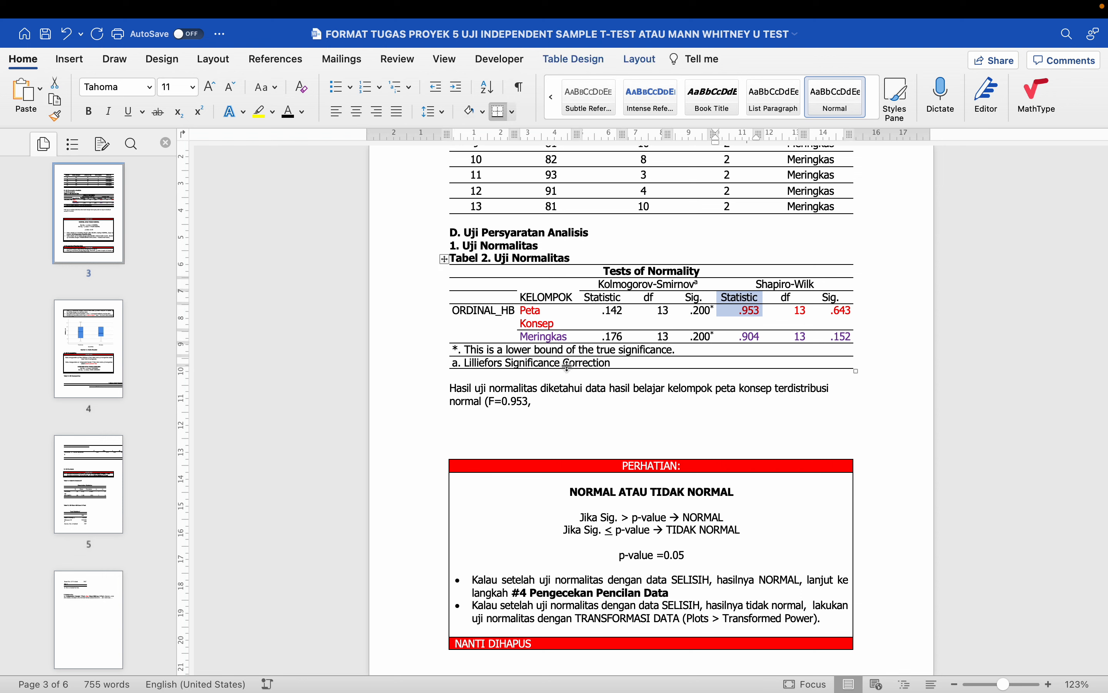
{"action": "left_click", "coordinate": [540, 403]}
{"action": "type", "text": "df"}
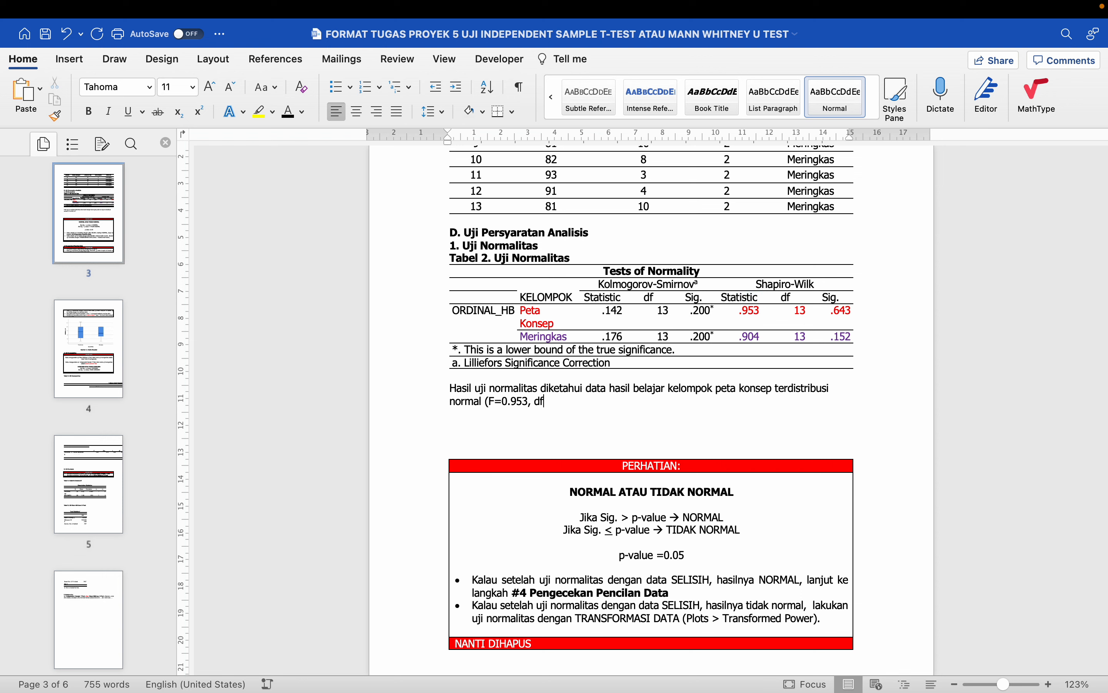
{"action": "type", "text": "=1"}
{"action": "type", "text": "3,"}
{"action": "type", "text": " Sig"}
{"action": "key", "text": "BackSpace"}
{"action": "type", "text": "ig.=0"}
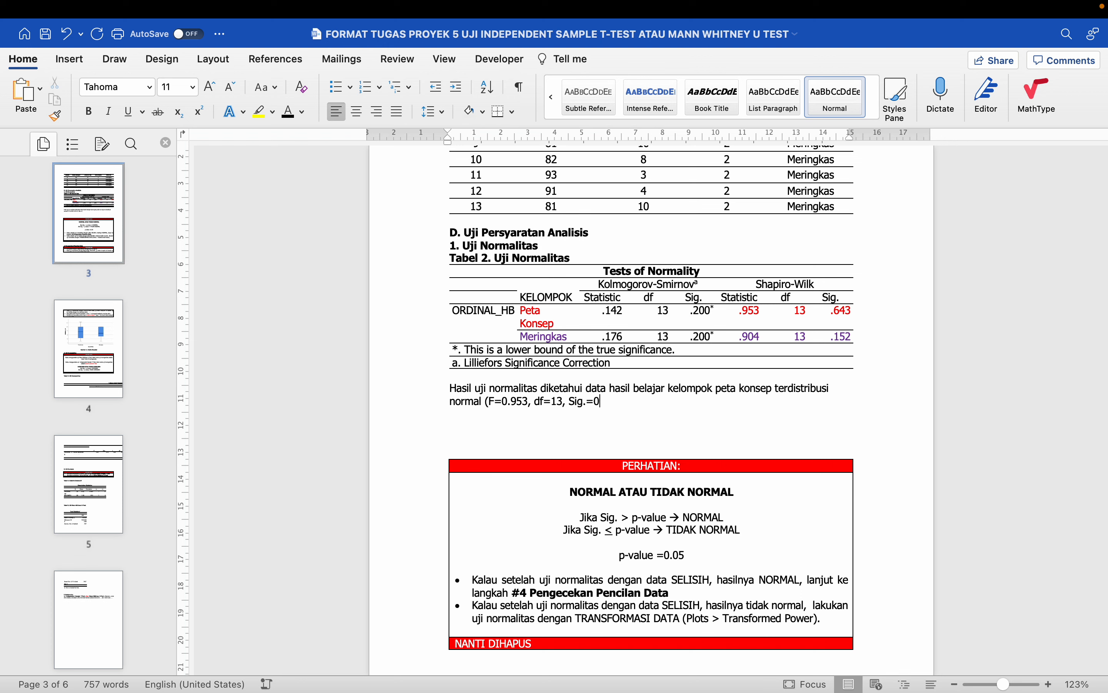
{"action": "type", "text": ".641"}
{"action": "key", "text": "BackSpace"}
{"action": "key", "text": "BackSpace"}
{"action": "type", "text": "3"}
{"action": "key", "text": "BackSpace"}
{"action": "type", "text": "3, p-value=0.05"}
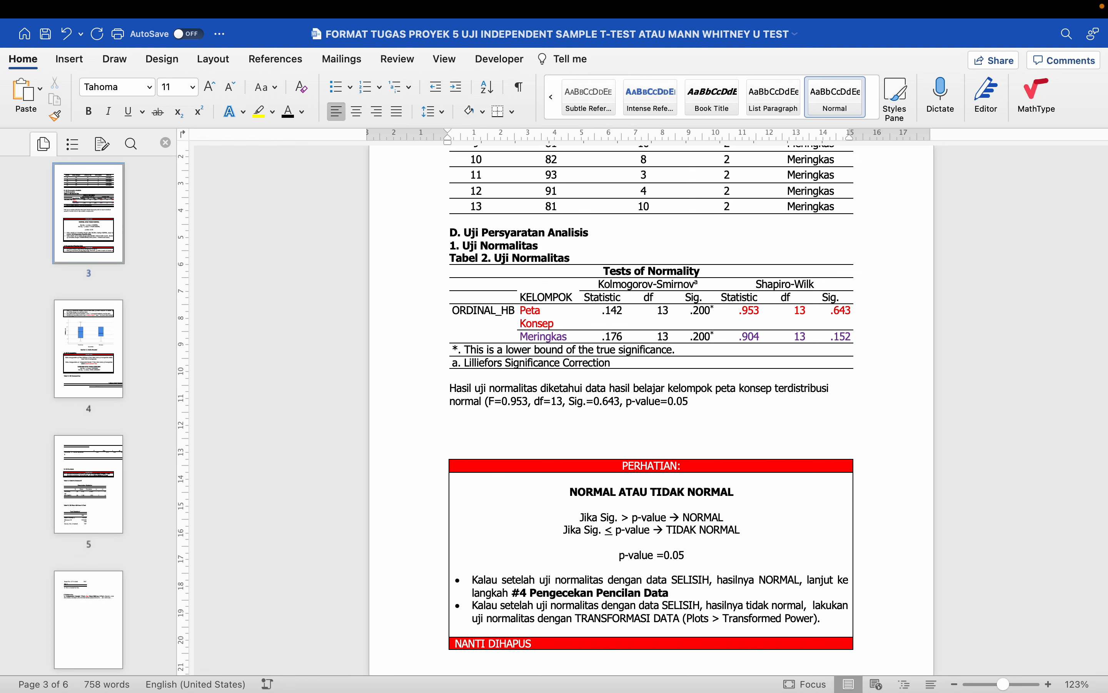
- Justify the paragraph and add 'dan meringkas' with (F=0.904, df=13, Sig.=0.152, p-value=0.05)
{"action": "key", "text": "super+j"}
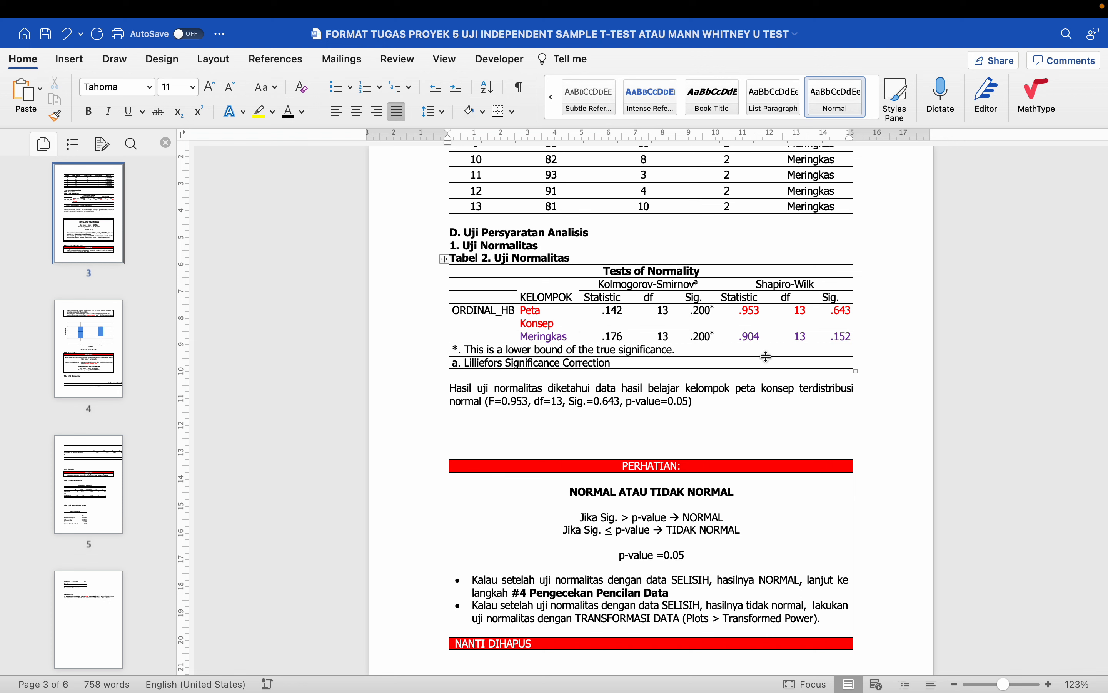
{"action": "left_click_drag", "start_coordinate": [799, 387], "coordinate": [483, 403]}
{"action": "key", "text": "cmd+c"}
{"action": "key", "text": "BackSpace"}
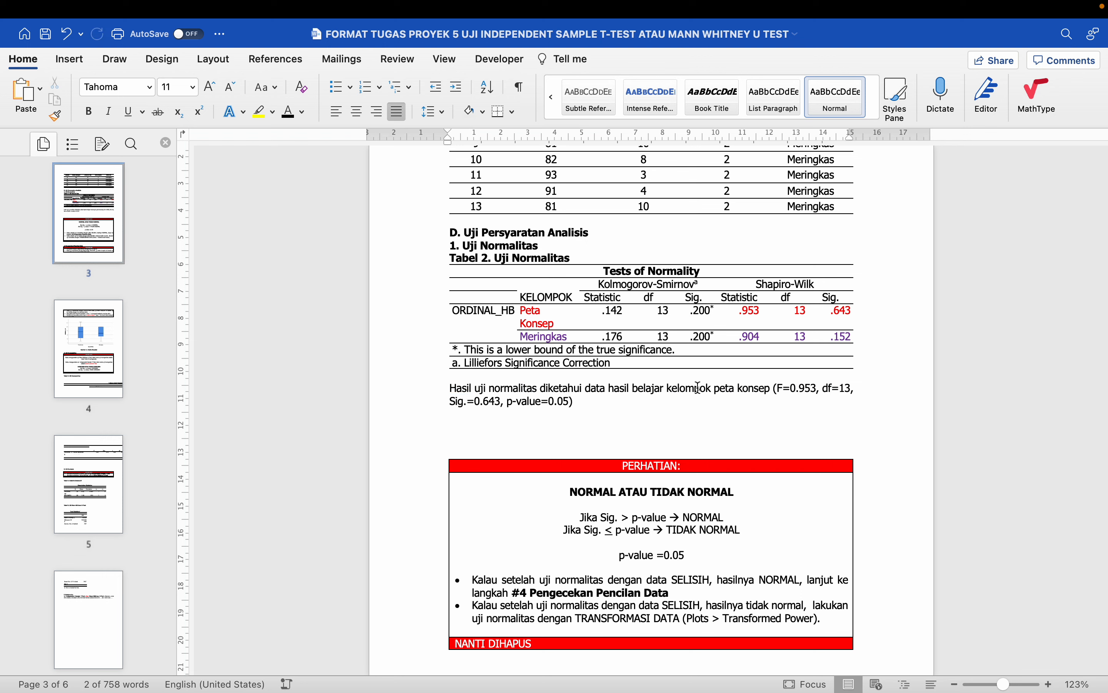
{"action": "type", "text": "dan meringka"}
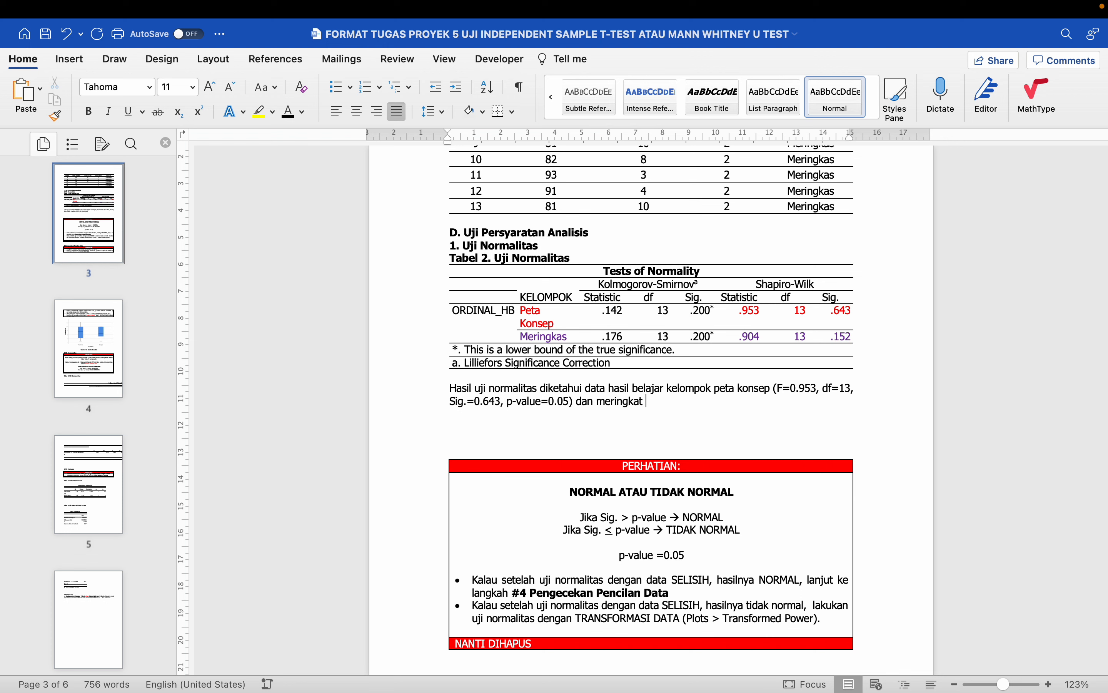
{"action": "type", "text": "s"}
{"action": "key", "text": "cmd+v"}
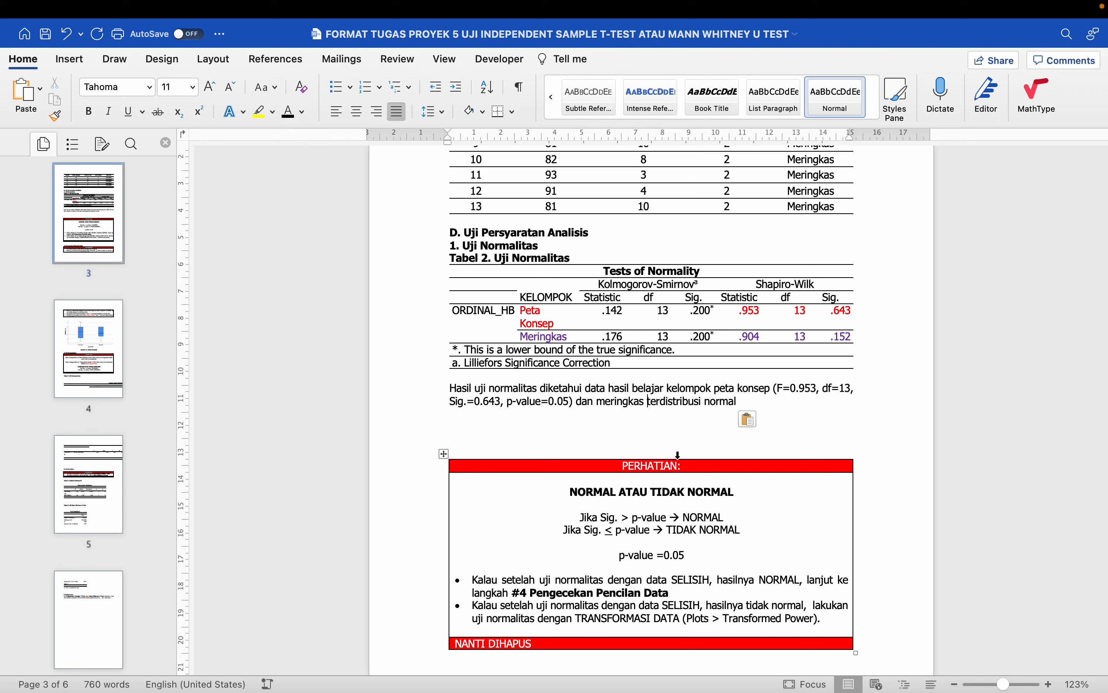
{"action": "type", "text": "("}
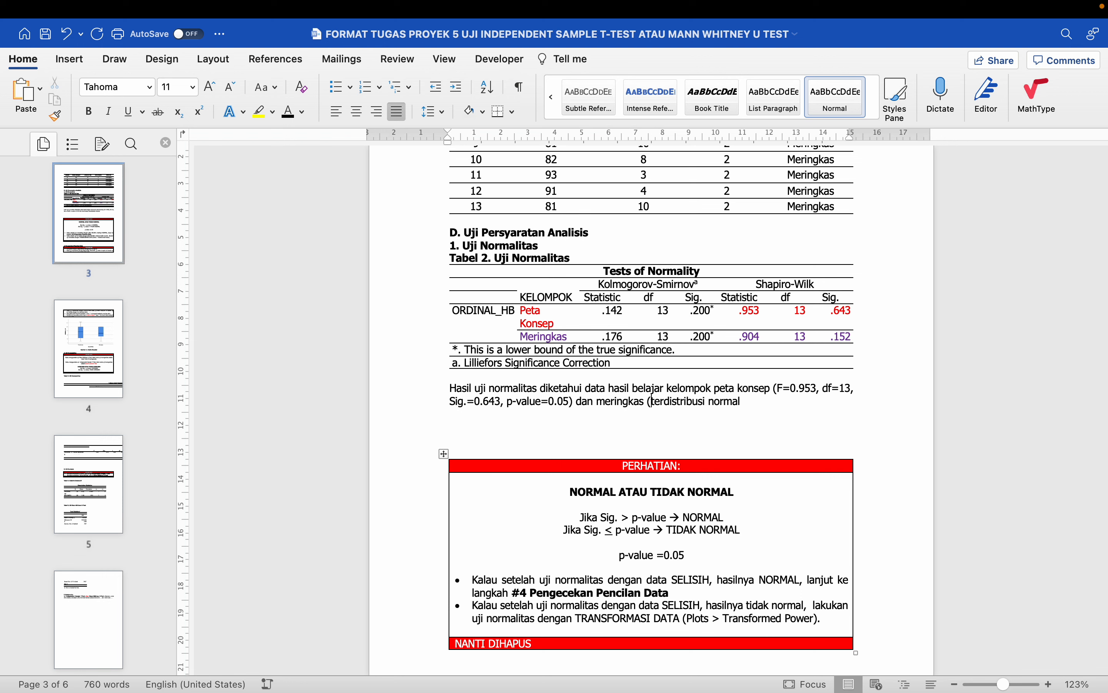
{"action": "type", "text": "F=0."}
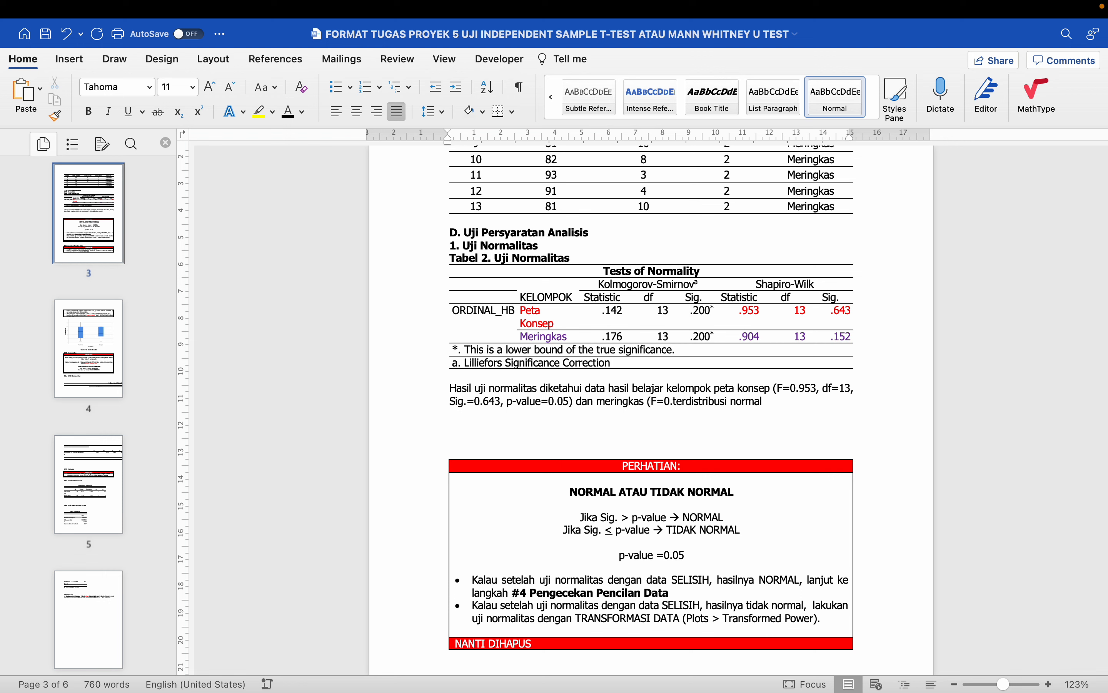
{"action": "type", "text": "904, df=13, Sig.="}
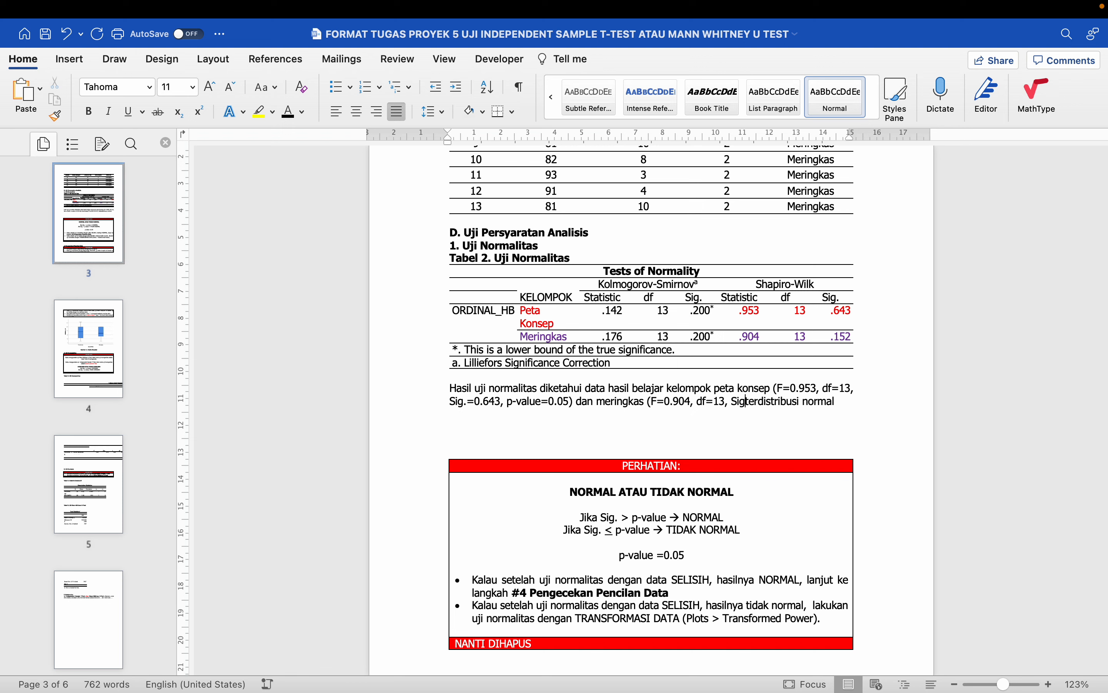
{"action": "type", "text": "0.152"}
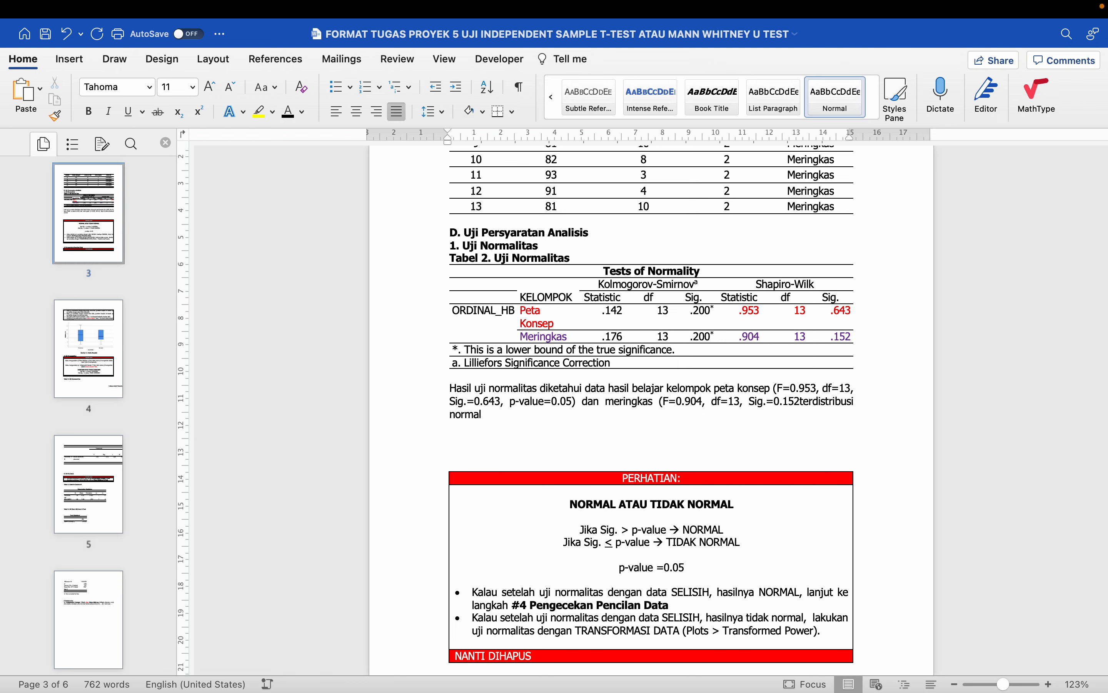
{"action": "type", "text": ", p-val"}
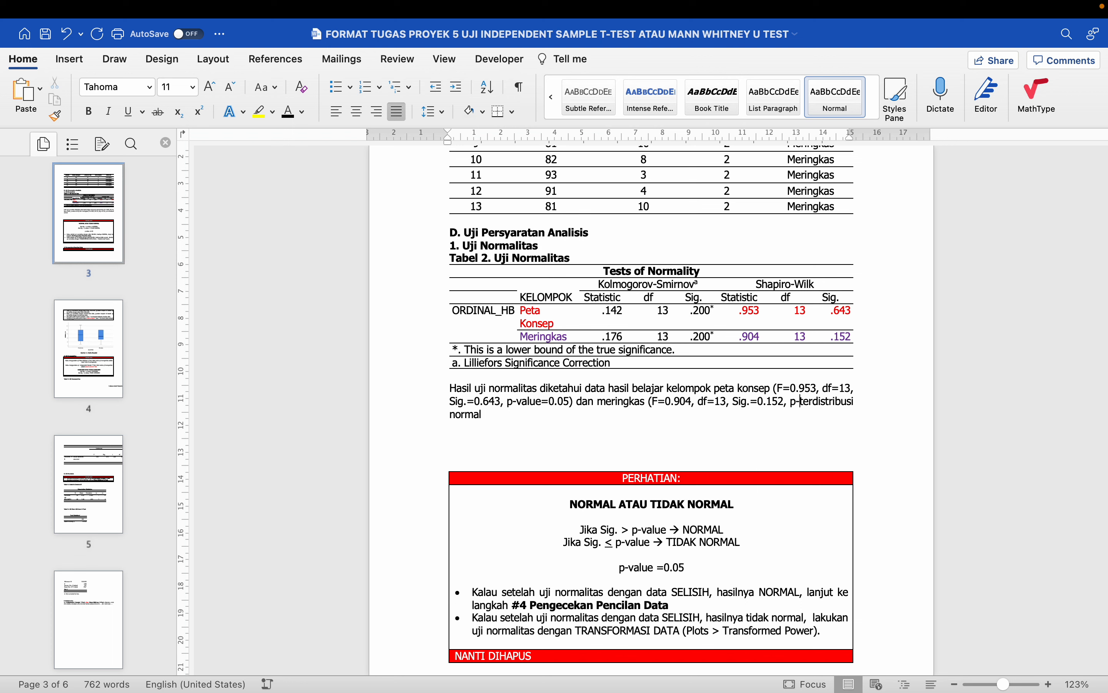
{"action": "type", "text": "ue=0.05"}
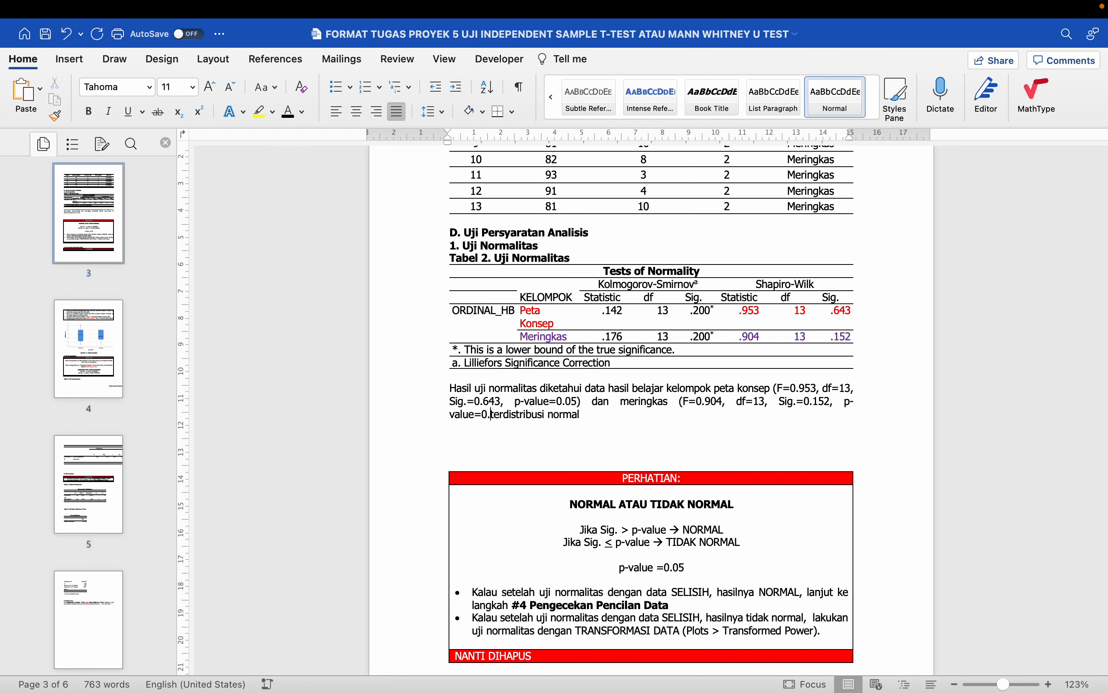
{"action": "type", "text": ")"}
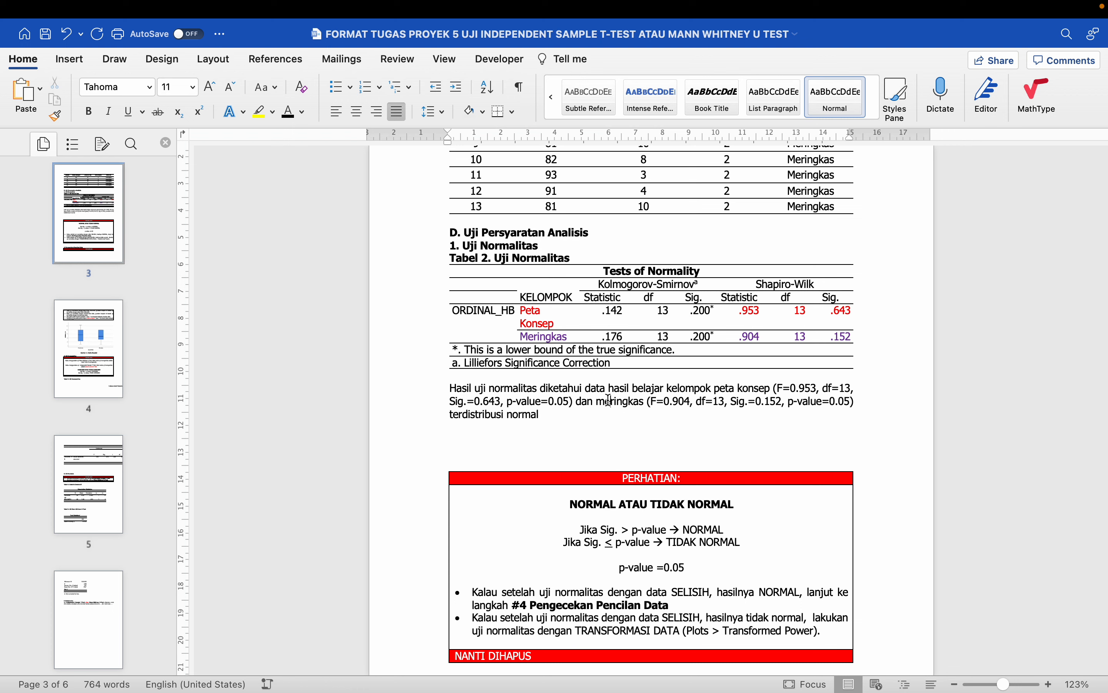
- Colour the word meringkas and the phrase peta konsep purple in the normality sentence
{"action": "double_click", "coordinate": [610, 400]}
{"action": "left_click", "coordinate": [302, 112]}
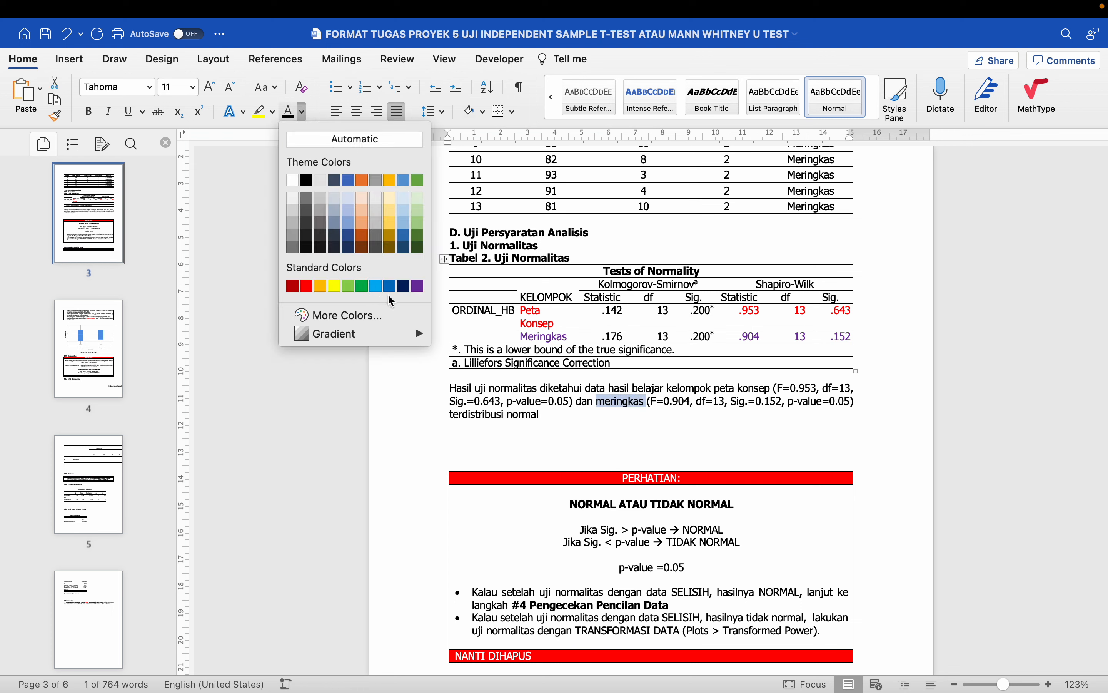
{"action": "left_click", "coordinate": [417, 285]}
{"action": "left_click", "coordinate": [691, 395]}
{"action": "left_click_drag", "start_coordinate": [716, 391], "coordinate": [774, 389]}
{"action": "left_click", "coordinate": [291, 114]}
{"action": "left_click", "coordinate": [514, 389]}
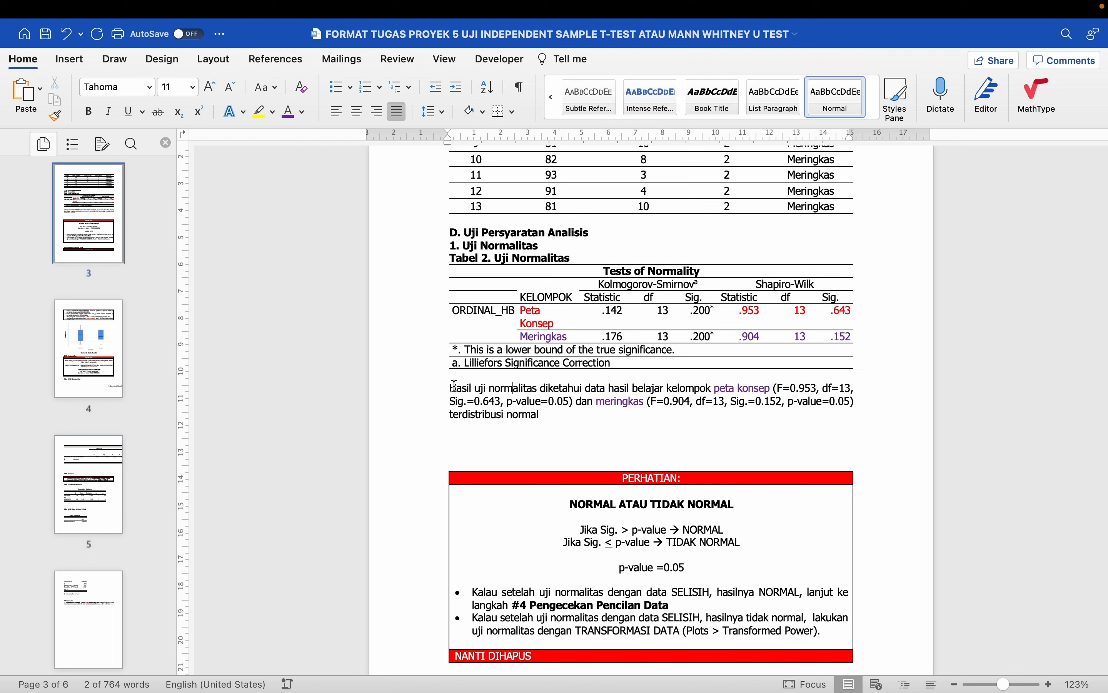
{"action": "left_click_drag", "start_coordinate": [445, 388], "coordinate": [455, 388]}
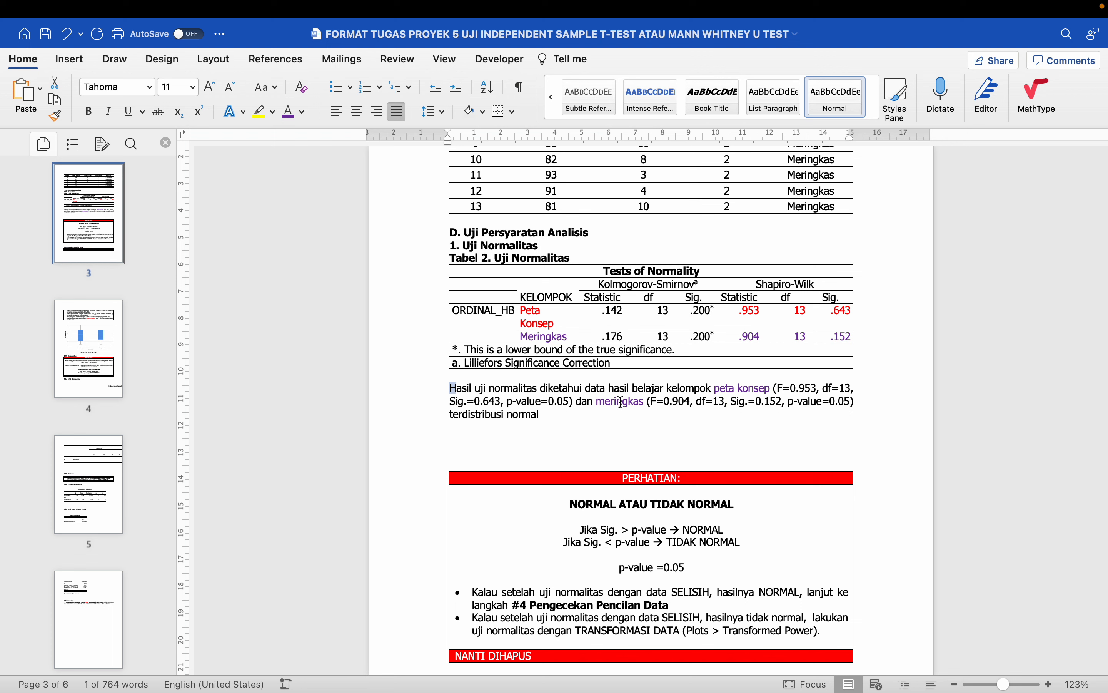
- Add a full stop after 'terdistribusi normal' and colour 'peta konsep' red
{"action": "left_click", "coordinate": [580, 418]}
{"action": "type", "text": "."}
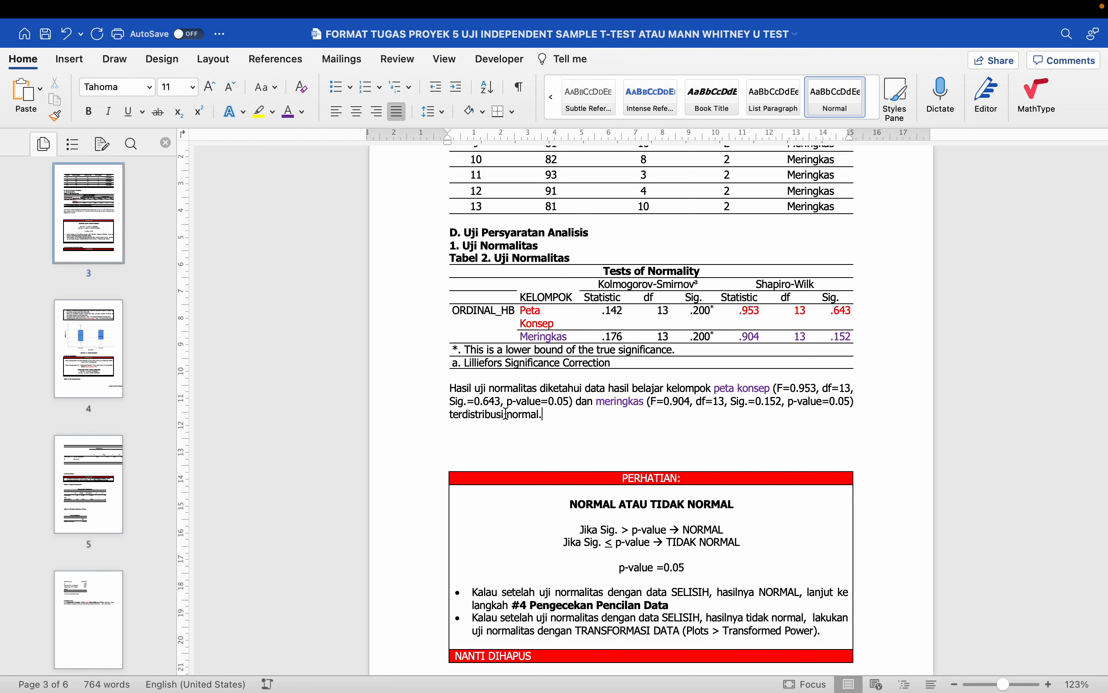
{"action": "left_click_drag", "start_coordinate": [650, 402], "coordinate": [852, 401]}
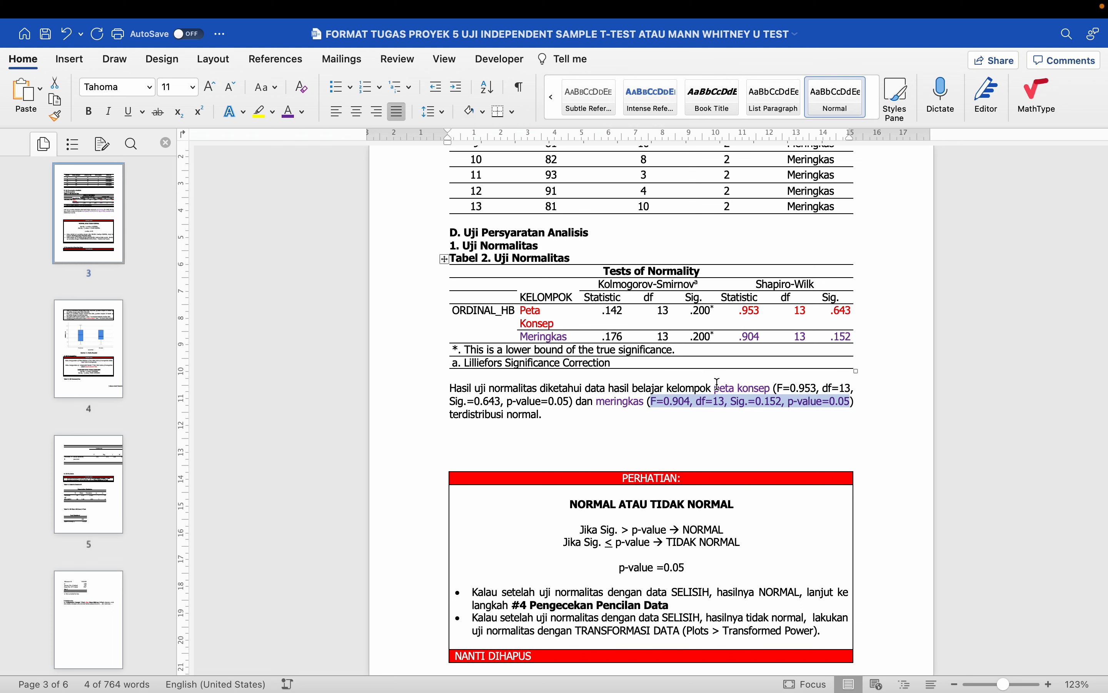
{"action": "left_click_drag", "start_coordinate": [716, 389], "coordinate": [774, 389]}
{"action": "left_click", "coordinate": [303, 112]}
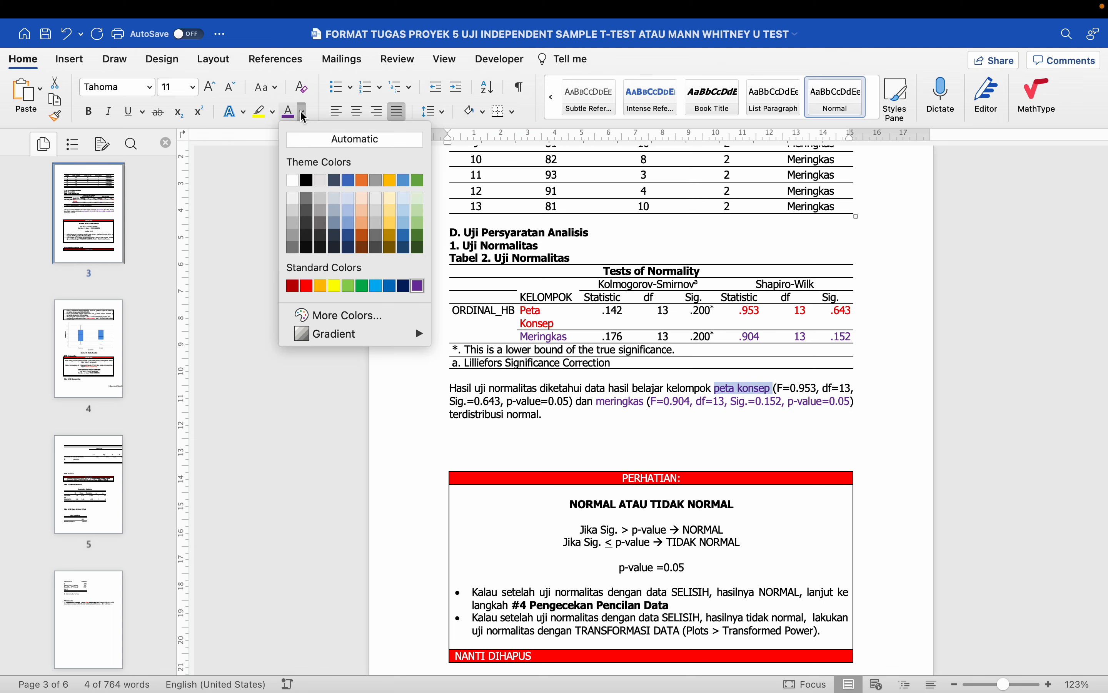
{"action": "left_click", "coordinate": [305, 281]}
{"action": "left_click_drag", "start_coordinate": [774, 389], "coordinate": [569, 402]}
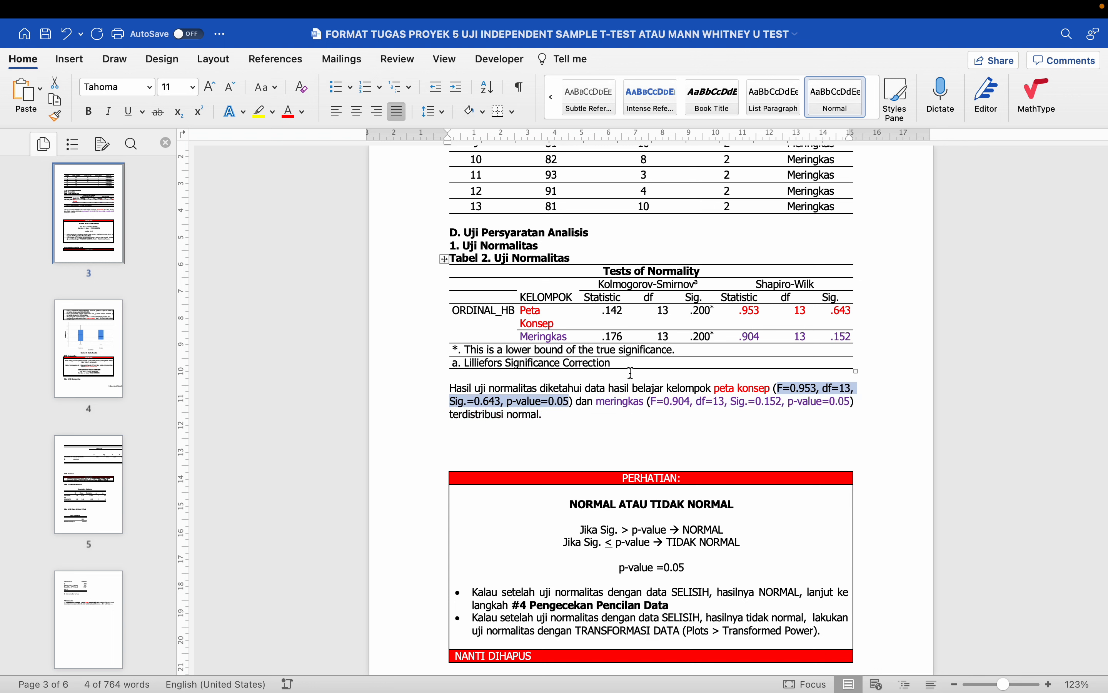
{"action": "left_click", "coordinate": [650, 412]}
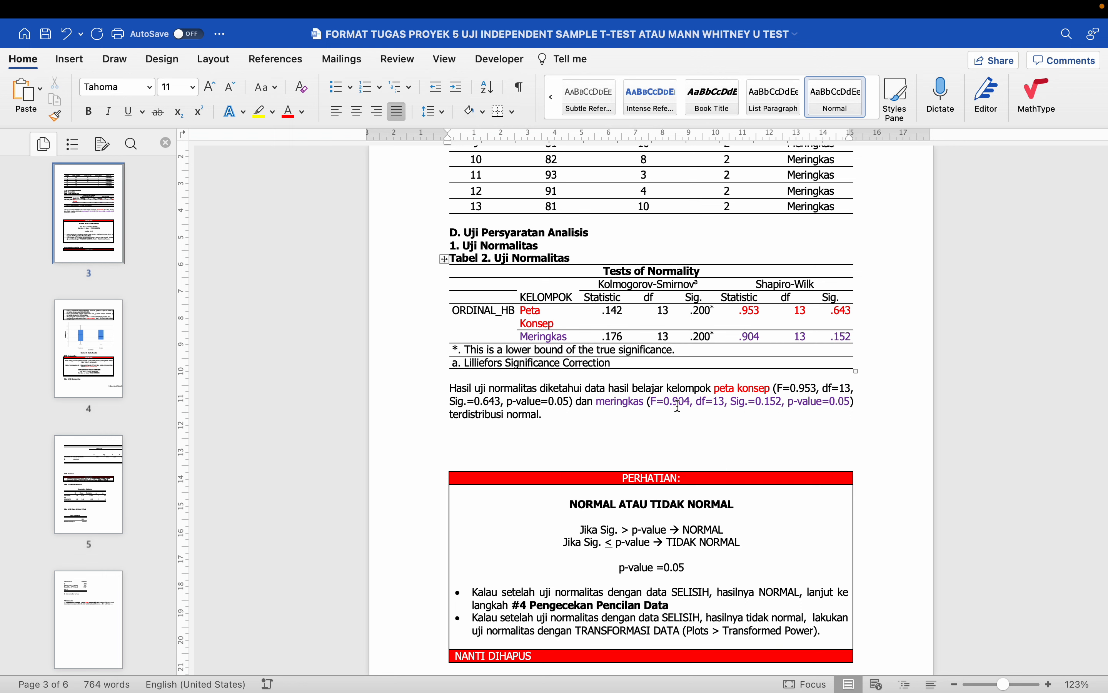
- Delete the blank line and the PERHATIAN note box below the normality paragraph
{"action": "scroll", "coordinate": [778, 384], "scroll_direction": "down", "scroll_amount": 2}
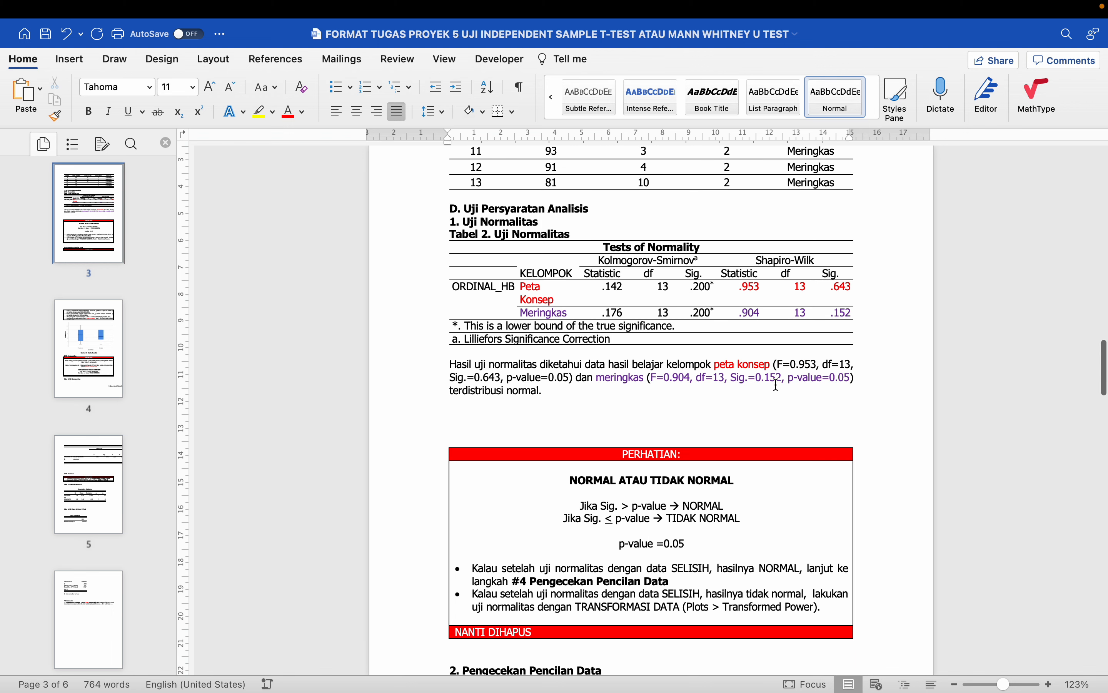
{"action": "left_click", "coordinate": [549, 416]}
{"action": "scroll", "coordinate": [549, 415], "scroll_direction": "down", "scroll_amount": 5}
{"action": "left_click_drag", "start_coordinate": [455, 353], "coordinate": [534, 588]}
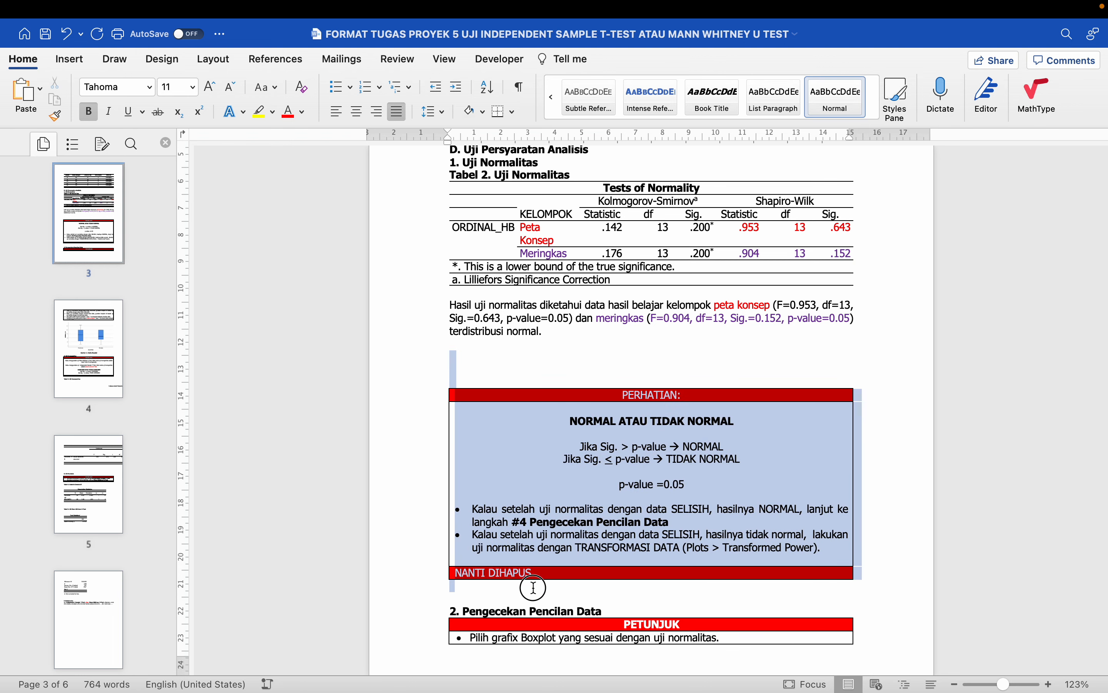
{"action": "key", "text": "Delete"}
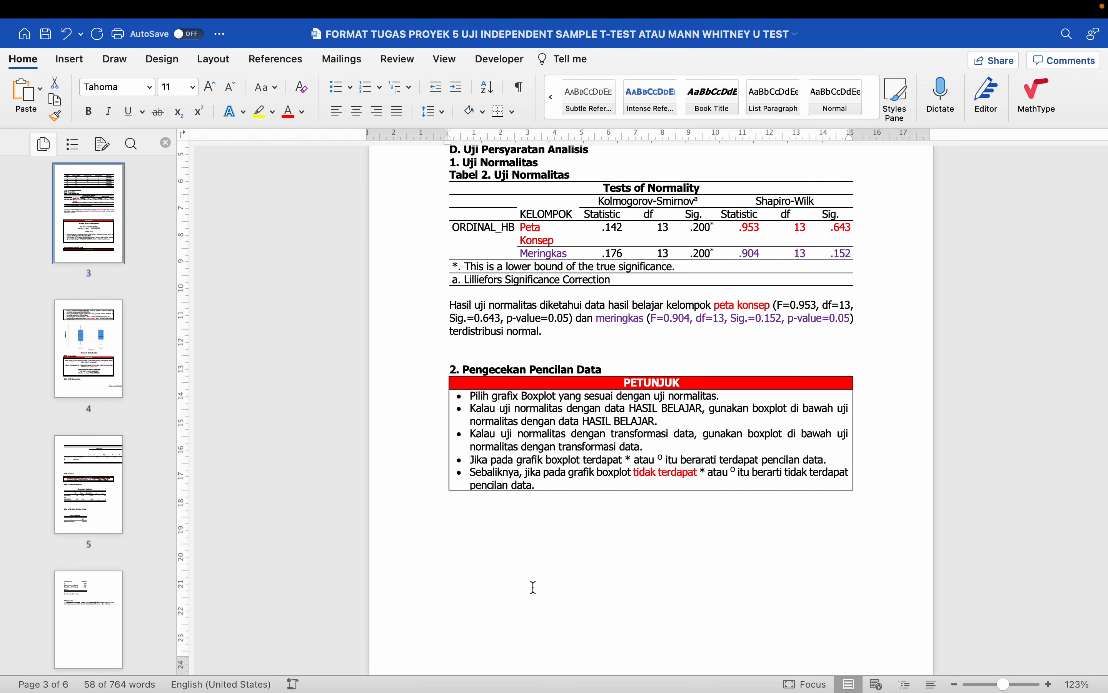
{"action": "key", "text": "Delete"}
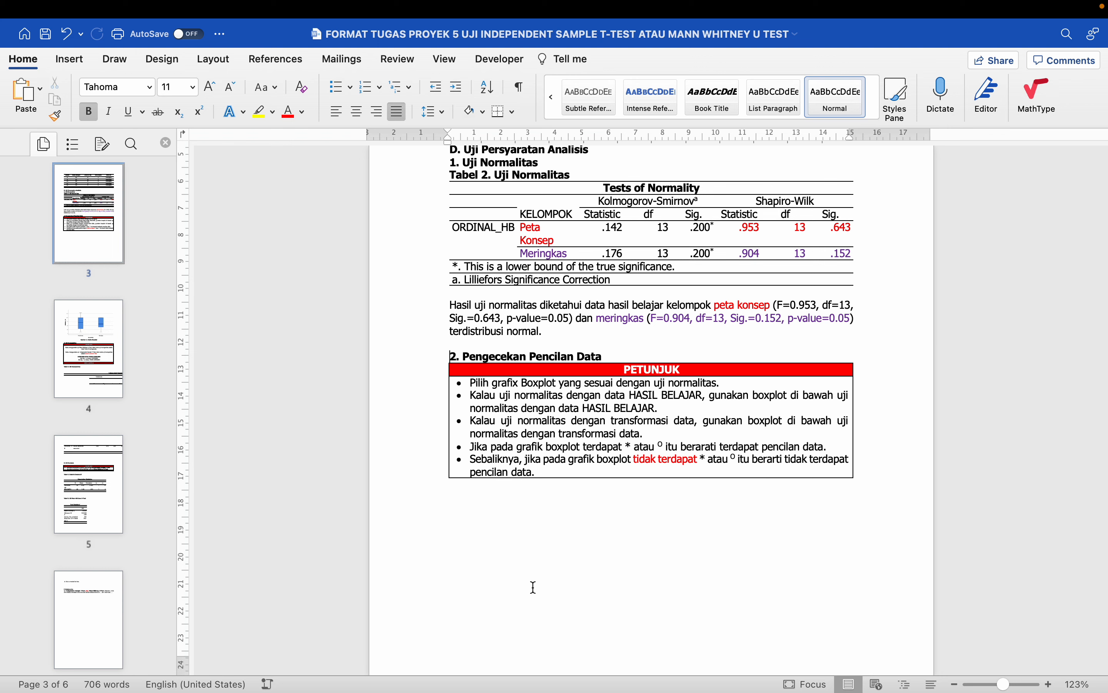
- Restore the blank line above the PETUNJUK box
{"action": "scroll", "coordinate": [607, 468], "scroll_direction": "down", "scroll_amount": 1}
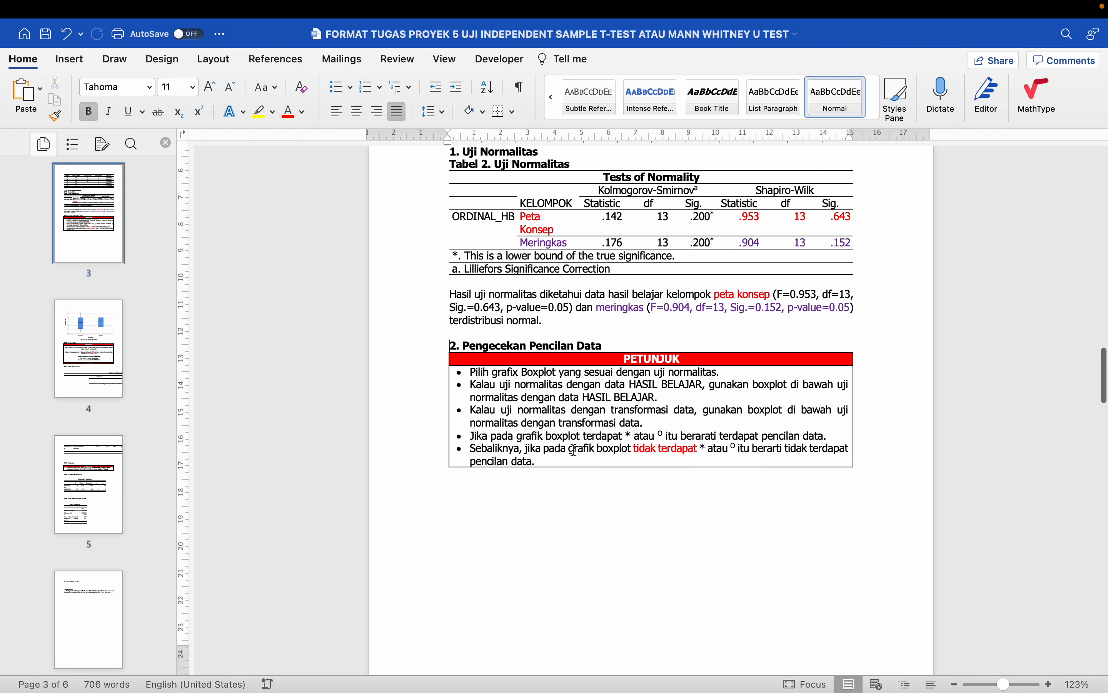
{"action": "left_click", "coordinate": [627, 343]}
{"action": "key", "text": "Return"}
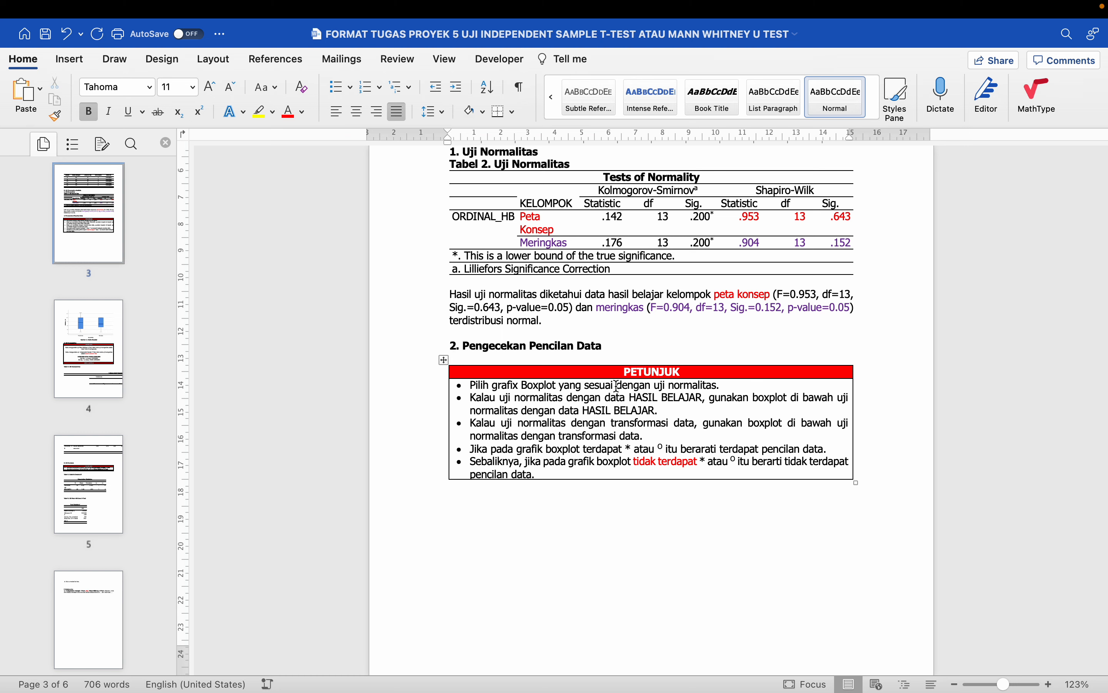
{"action": "scroll", "coordinate": [617, 387], "scroll_direction": "down", "scroll_amount": 5}
{"action": "scroll", "coordinate": [616, 386], "scroll_direction": "down", "scroll_amount": 1}
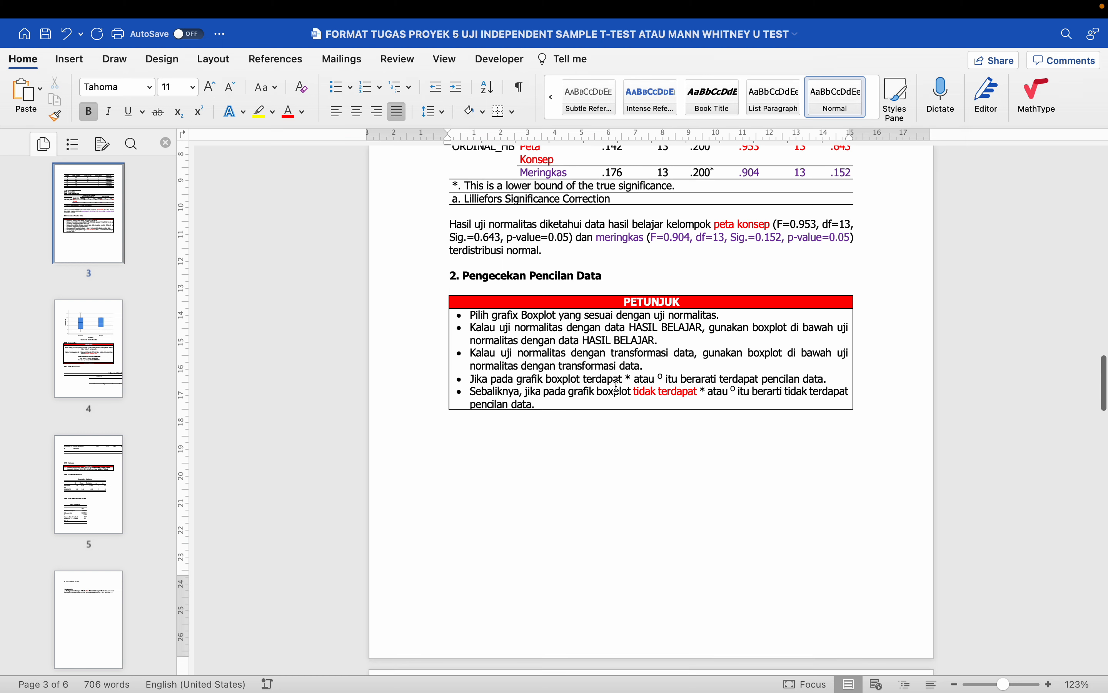
- Copy the ORDINAL_HB by KELOMPOK boxplot chart from SPSS output and return to Word
{"action": "key", "text": "ctrl+Left"}
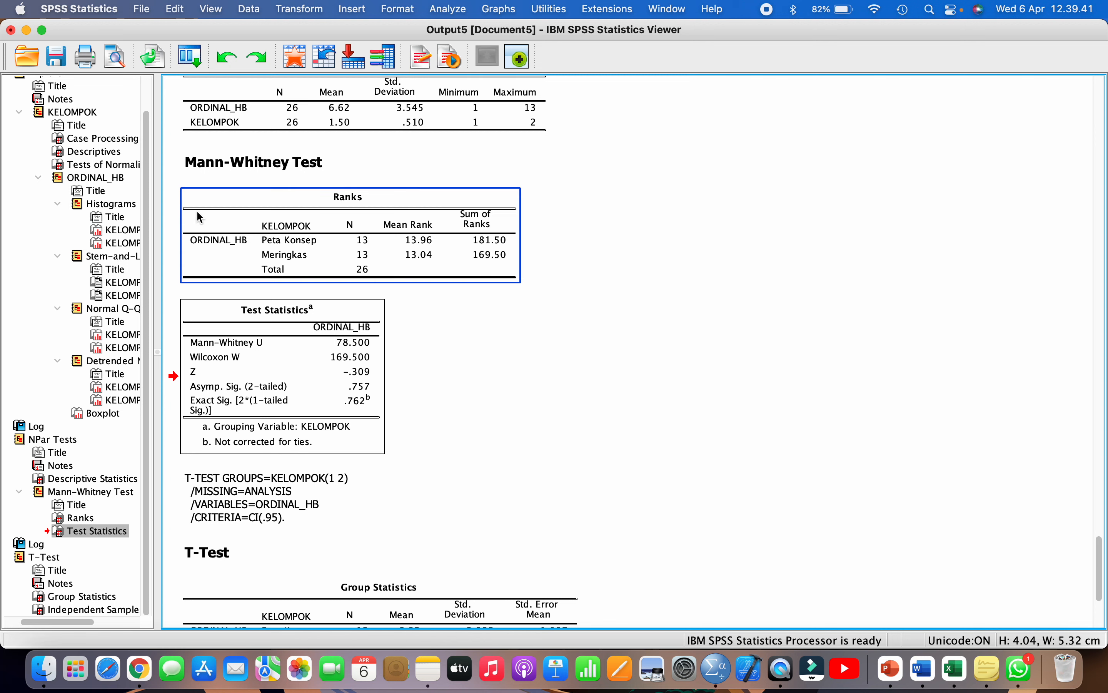
{"action": "left_click", "coordinate": [128, 166]}
{"action": "left_click", "coordinate": [92, 413]}
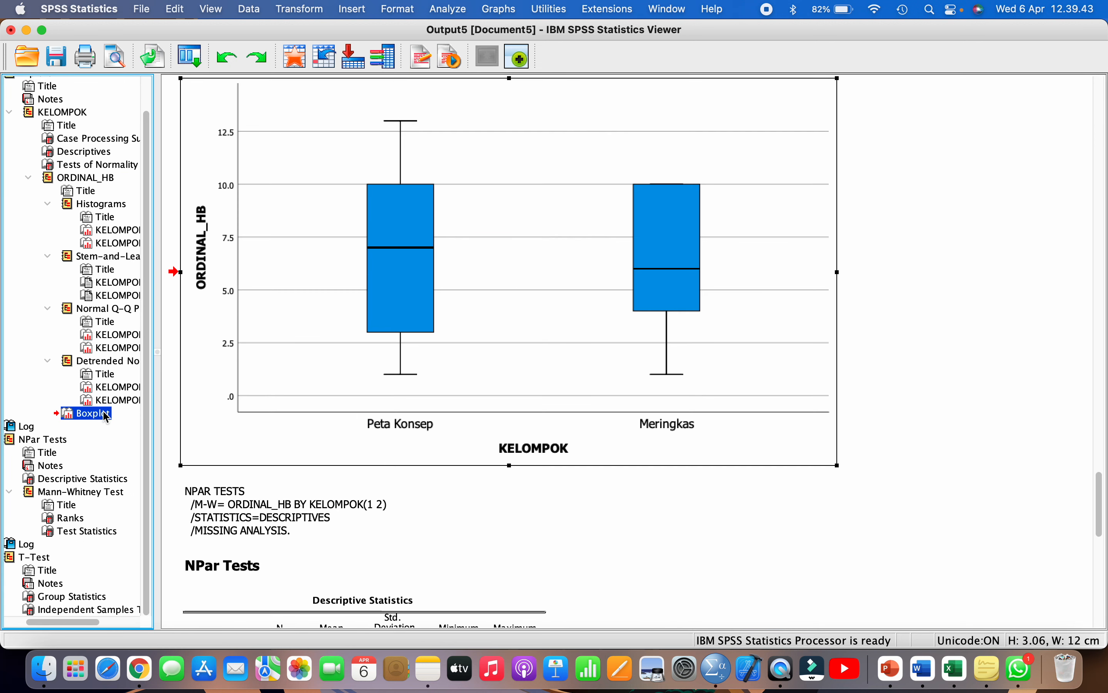
{"action": "left_click", "coordinate": [102, 179]}
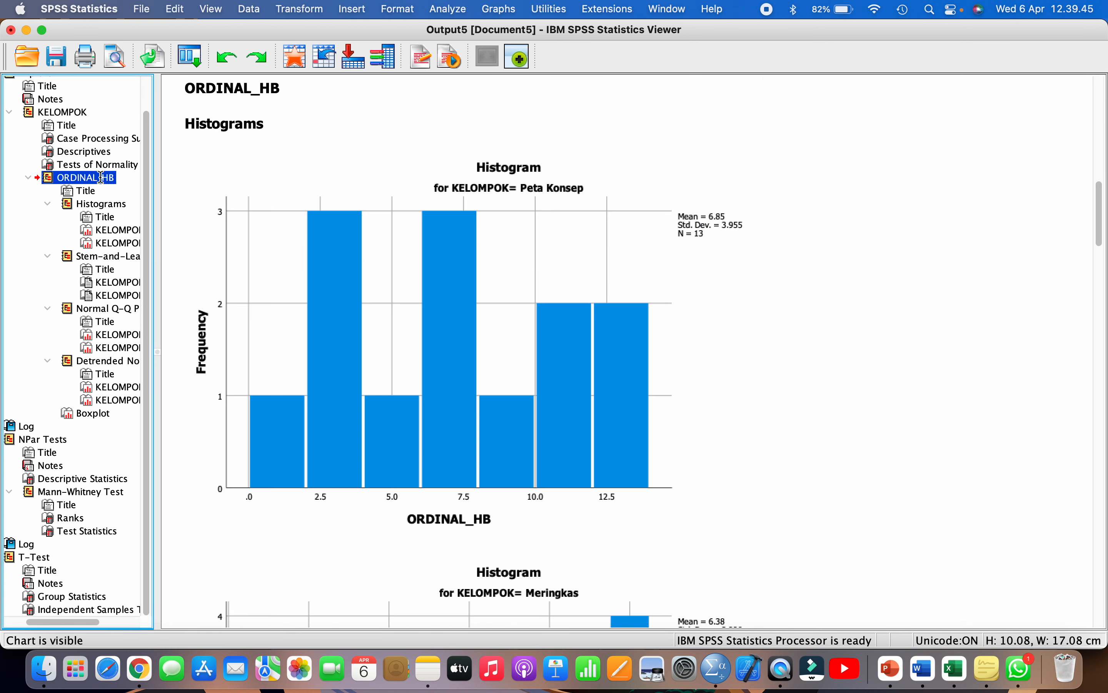
{"action": "left_click", "coordinate": [97, 413]}
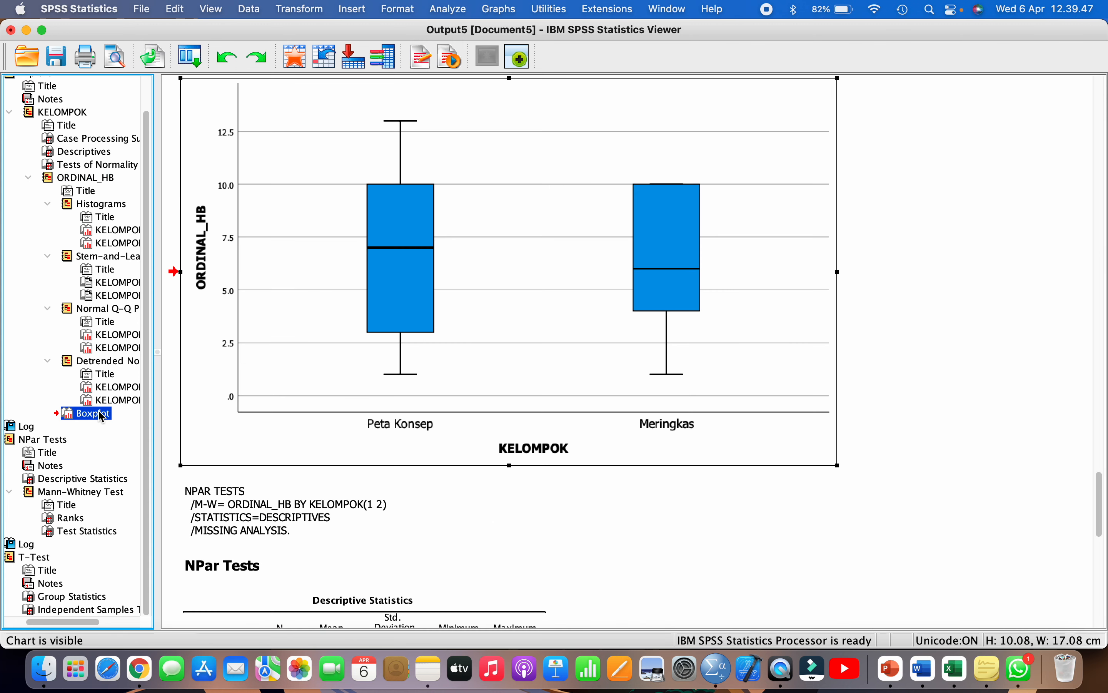
{"action": "scroll", "coordinate": [470, 388], "scroll_direction": "up", "scroll_amount": 1}
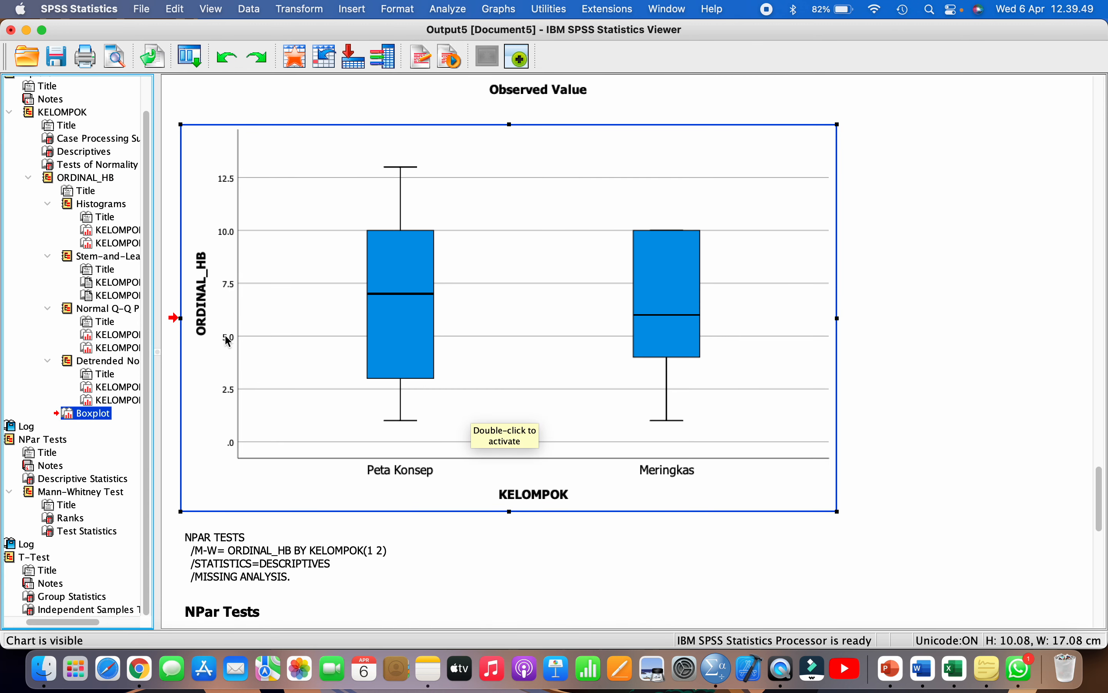
{"action": "scroll", "coordinate": [508, 169], "scroll_direction": "down", "scroll_amount": 1}
{"action": "right_click", "coordinate": [506, 168]}
{"action": "left_click", "coordinate": [531, 194]}
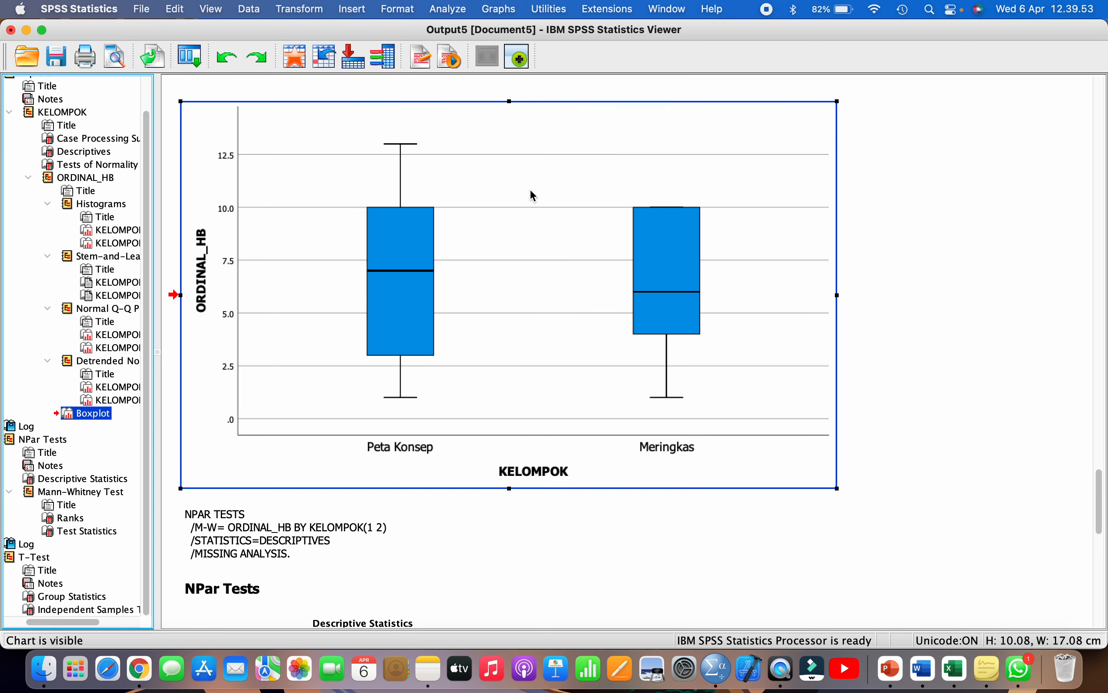
{"action": "left_click", "coordinate": [924, 669]}
{"action": "scroll", "coordinate": [685, 495], "scroll_direction": "down", "scroll_amount": 10}
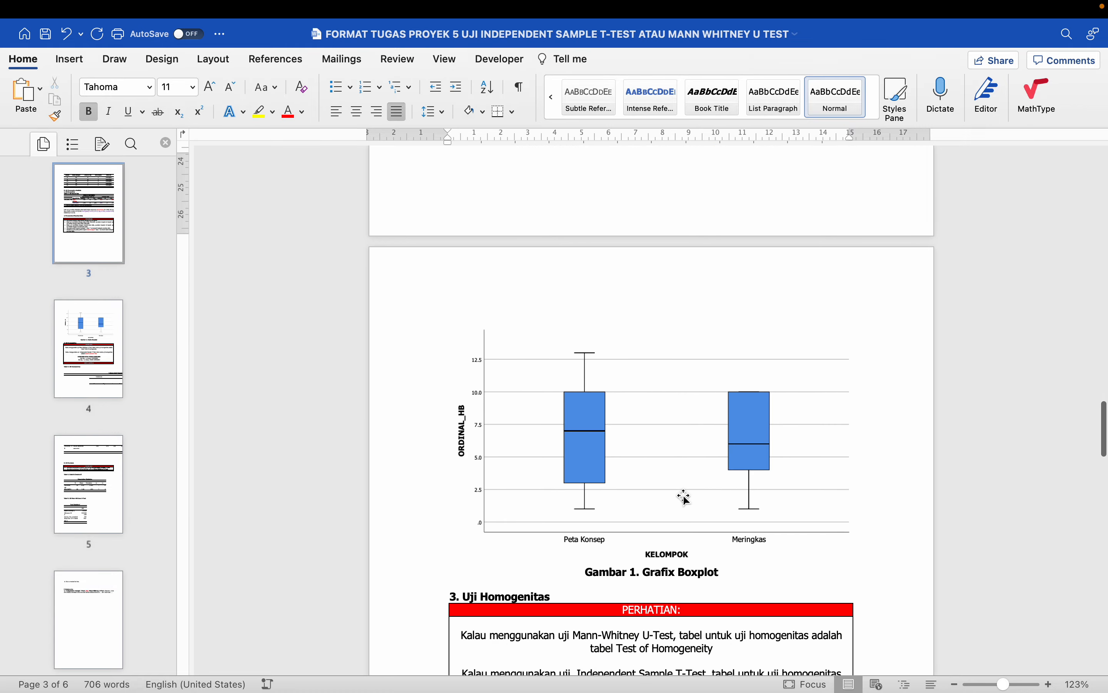
- Delete the PETUNJUK table and extra blank line under the outlier-check heading
{"action": "left_click", "coordinate": [664, 465]}
{"action": "scroll", "coordinate": [667, 467], "scroll_direction": "down", "scroll_amount": 3}
{"action": "scroll", "coordinate": [668, 468], "scroll_direction": "up", "scroll_amount": 4}
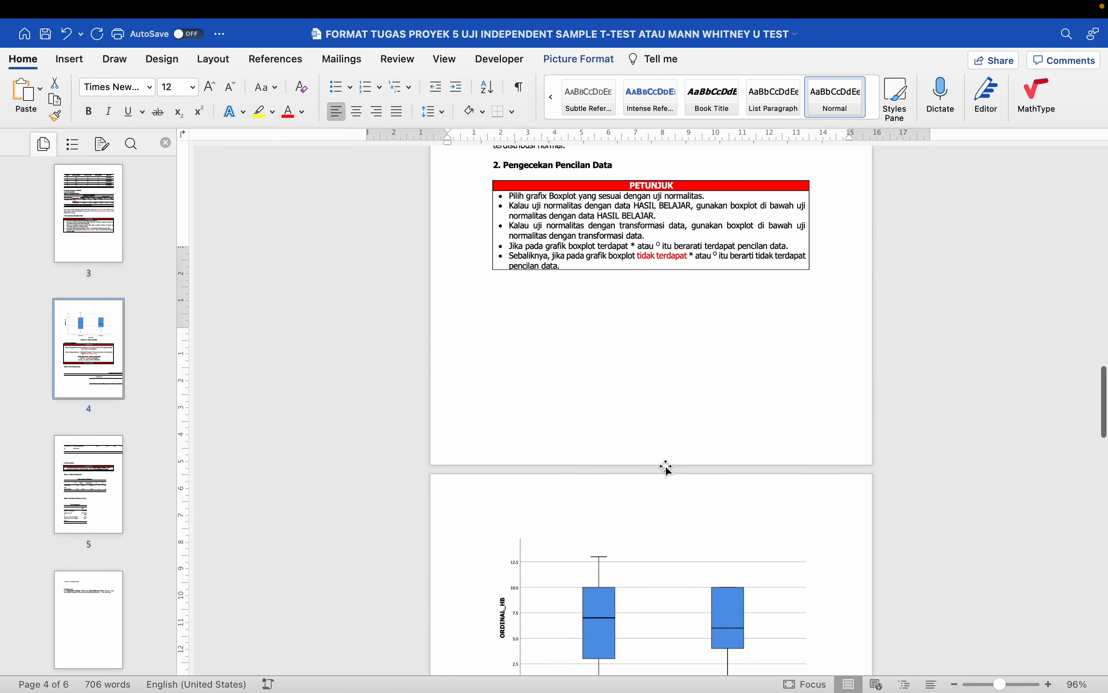
{"action": "scroll", "coordinate": [666, 468], "scroll_direction": "up", "scroll_amount": 1}
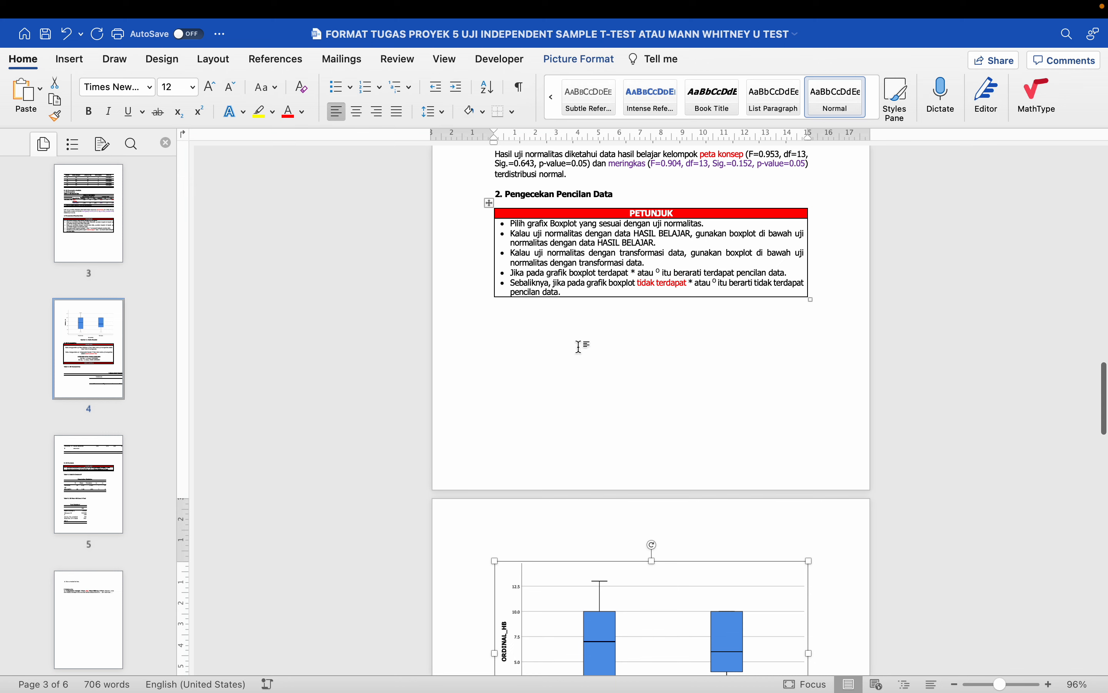
{"action": "scroll", "coordinate": [580, 347], "scroll_direction": "up", "scroll_amount": 2}
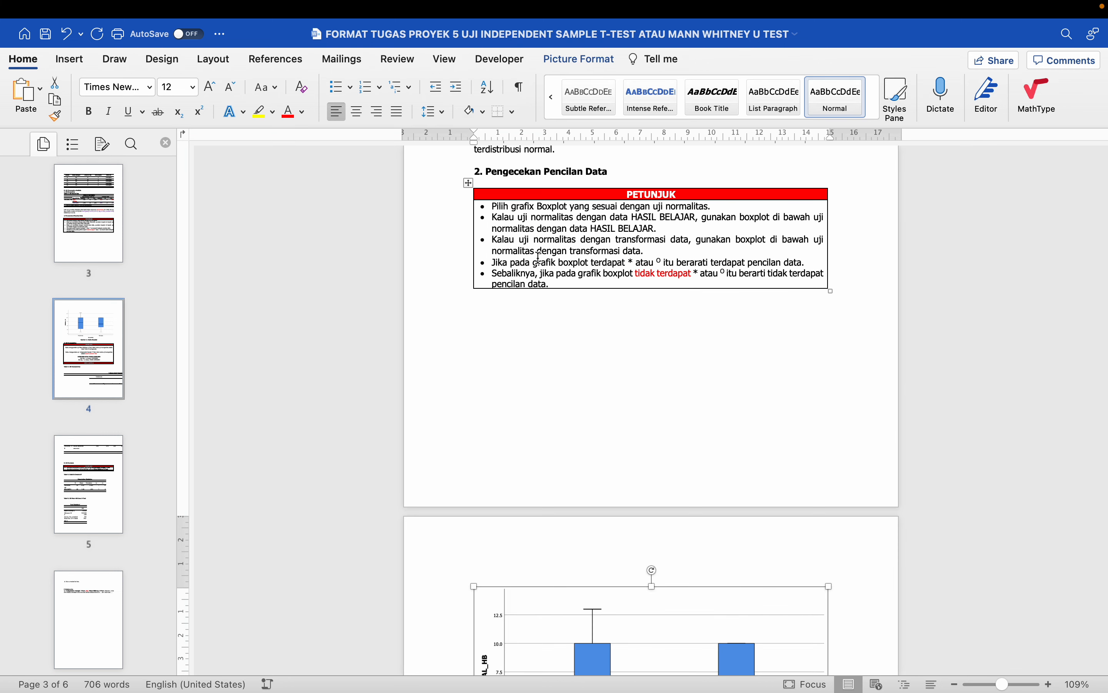
{"action": "left_click_drag", "start_coordinate": [493, 265], "coordinate": [805, 262]}
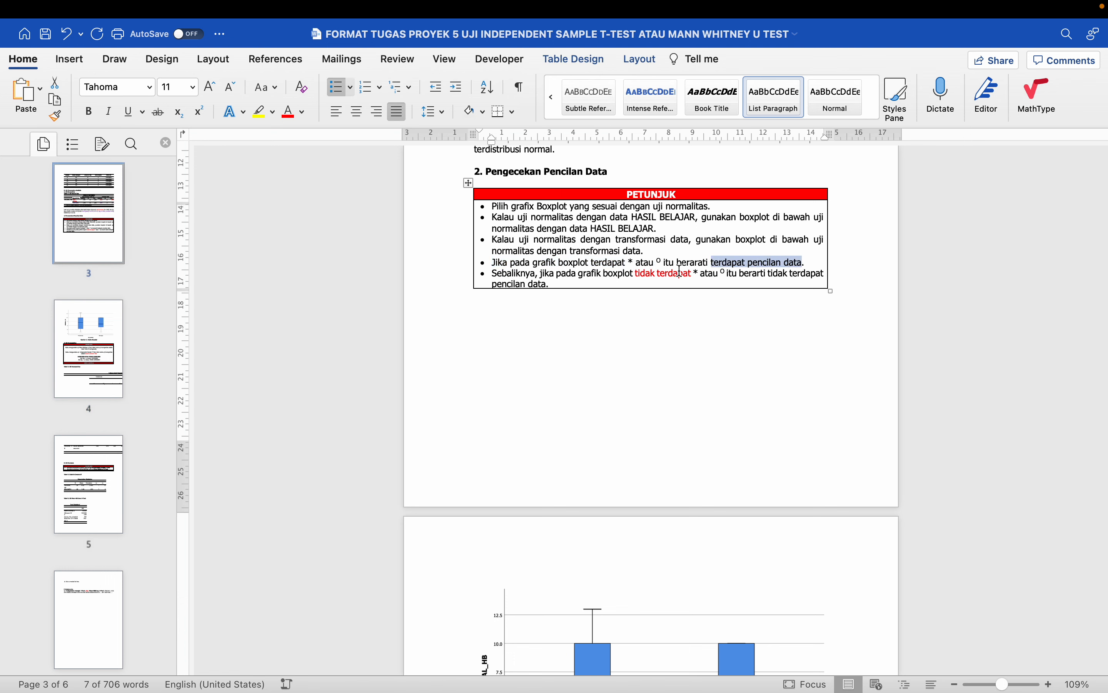
{"action": "left_click", "coordinate": [699, 275]}
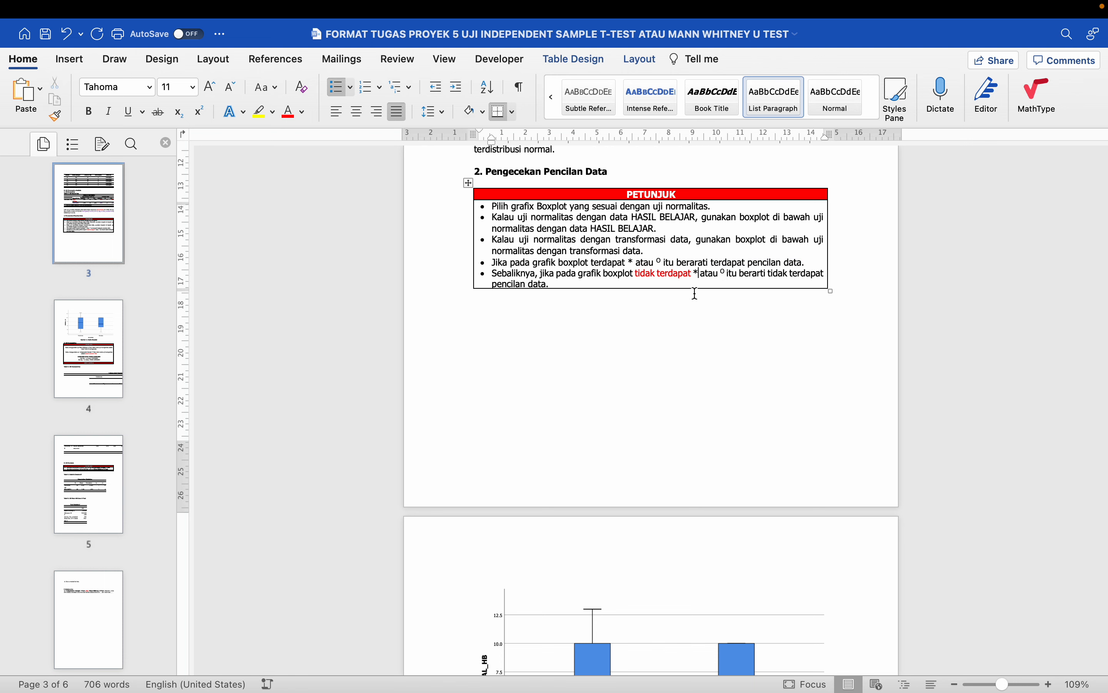
{"action": "scroll", "coordinate": [742, 285], "scroll_direction": "down", "scroll_amount": 6}
{"action": "left_click", "coordinate": [633, 399]}
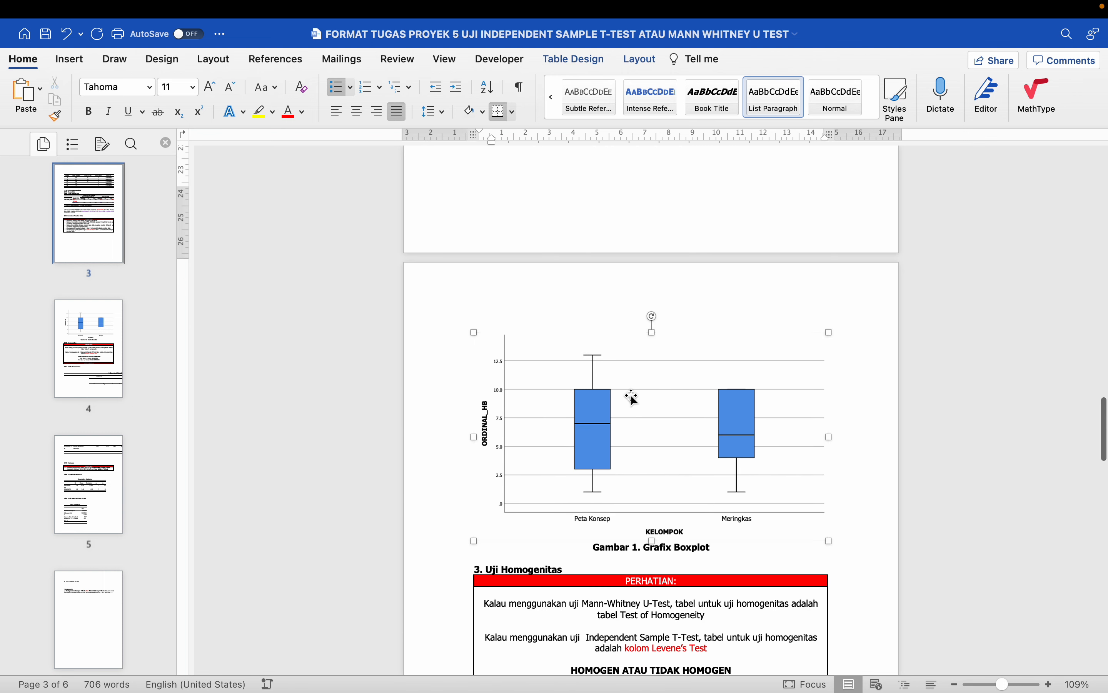
{"action": "scroll", "coordinate": [632, 397], "scroll_direction": "up", "scroll_amount": 5}
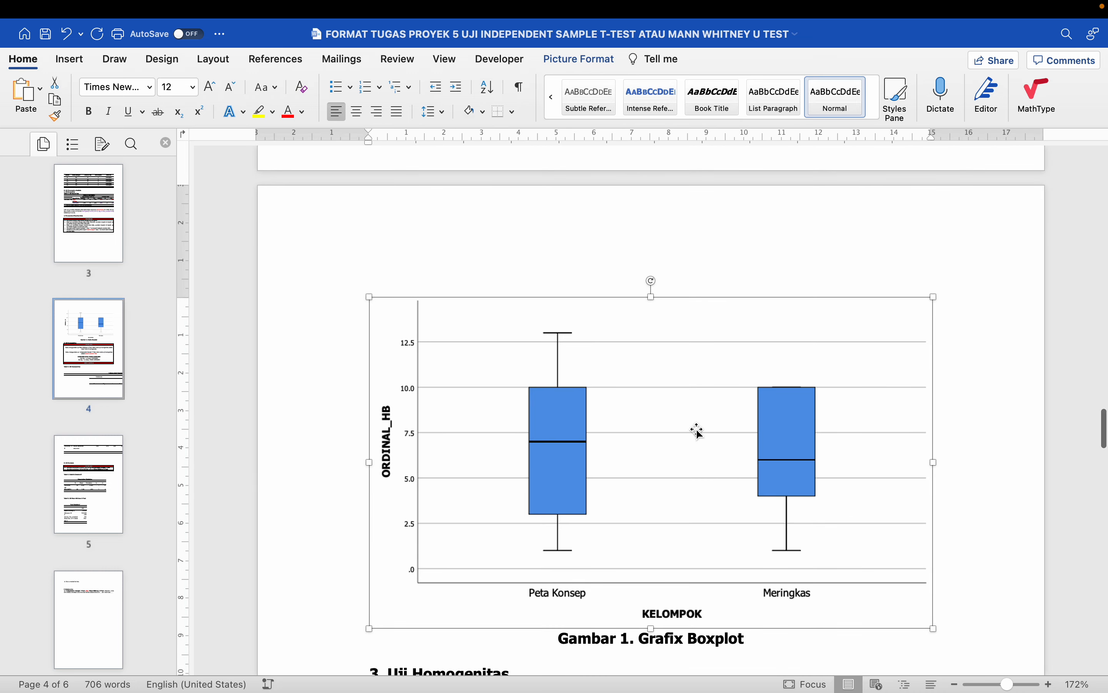
{"action": "scroll", "coordinate": [698, 430], "scroll_direction": "down", "scroll_amount": 3}
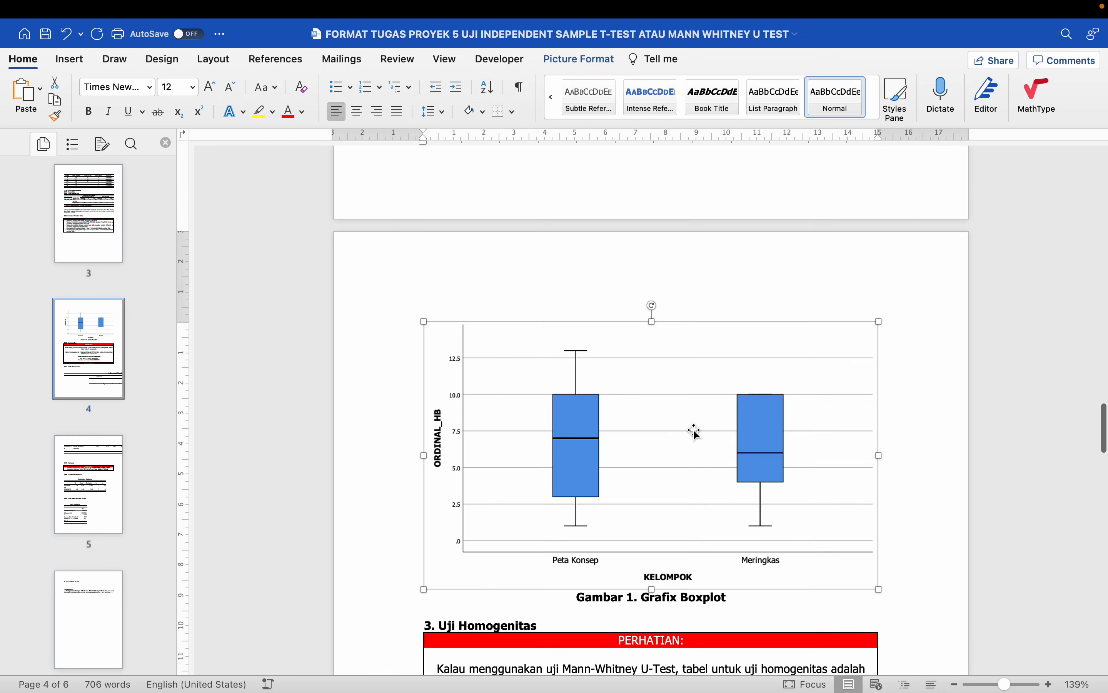
{"action": "scroll", "coordinate": [519, 341], "scroll_direction": "up", "scroll_amount": 10}
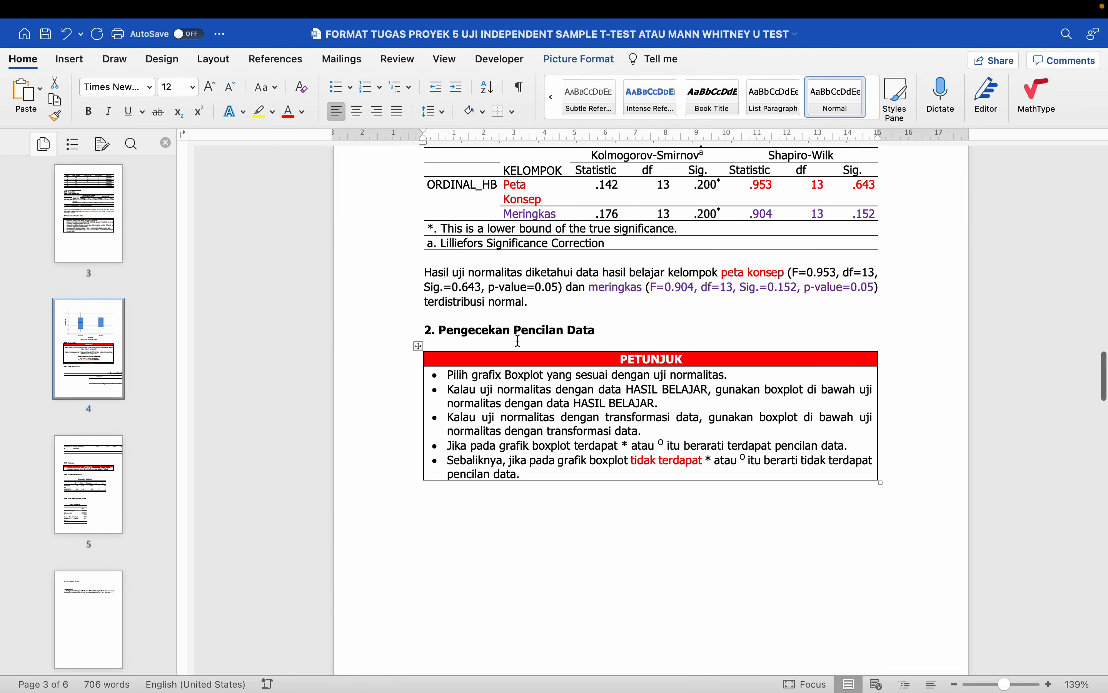
{"action": "left_click", "coordinate": [418, 347]}
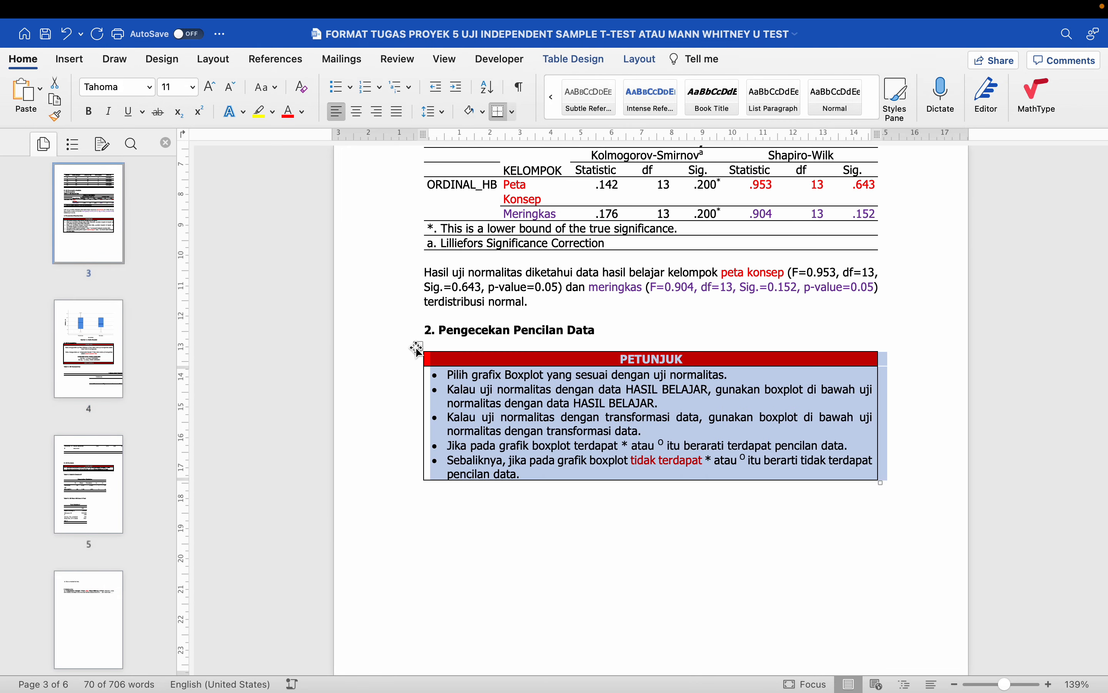
{"action": "key", "text": "BackSpace"}
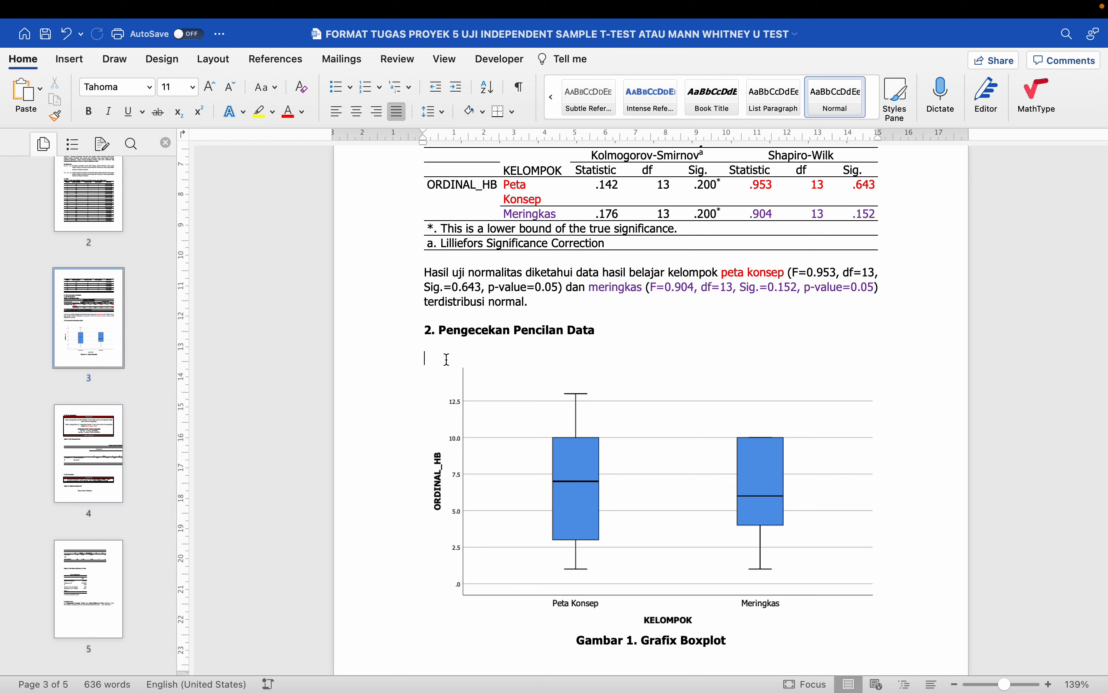
{"action": "key", "text": "BackSpace"}
- Write 'Pengecekan pada grafik boxplot…': no outliers in the peta konsep or meringkas group
{"action": "left_click", "coordinate": [444, 348]}
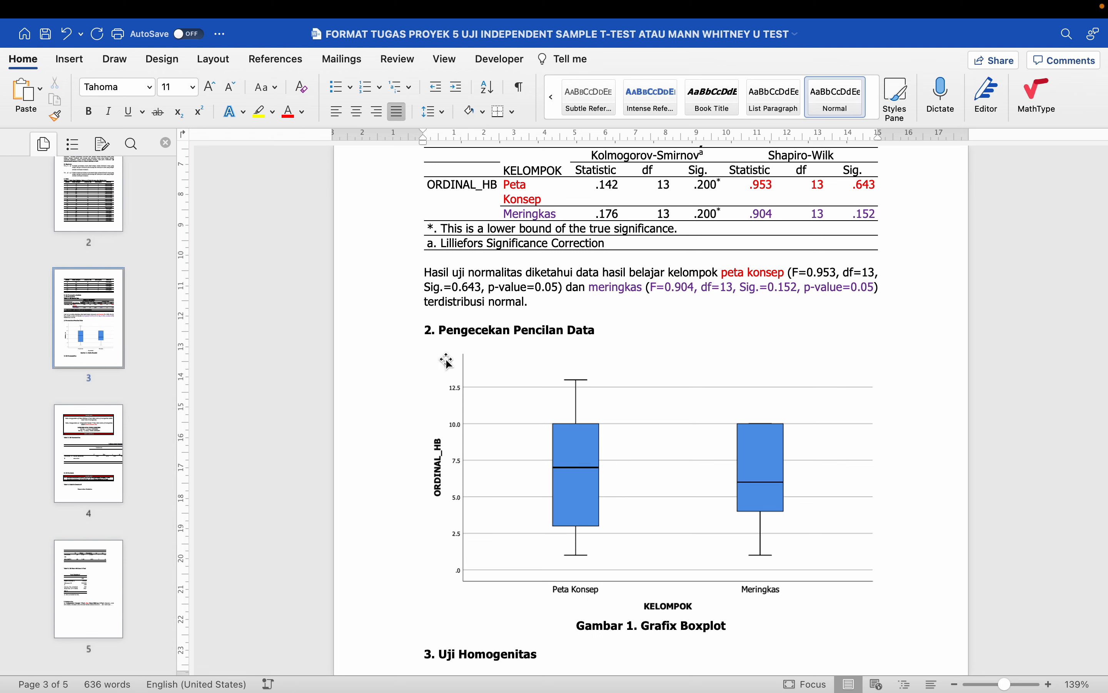
{"action": "type", "text": "Pengecekan pada grafik"}
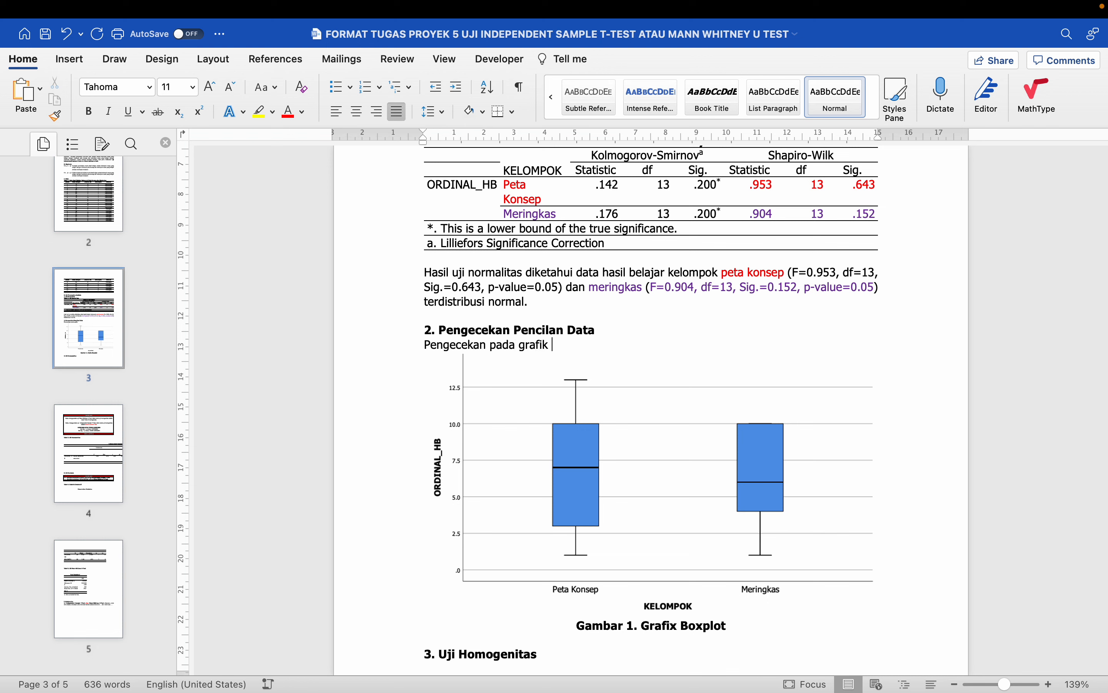
{"action": "type", "text": " boxplot diketahui bah"}
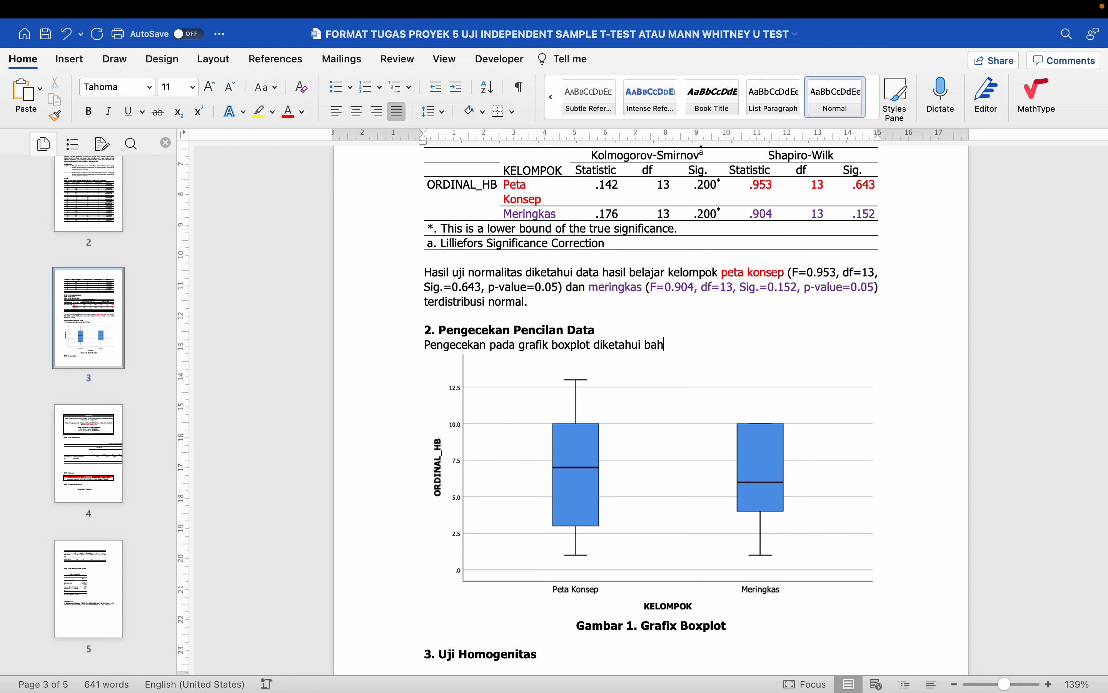
{"action": "type", "text": "wa tidak terdapat "}
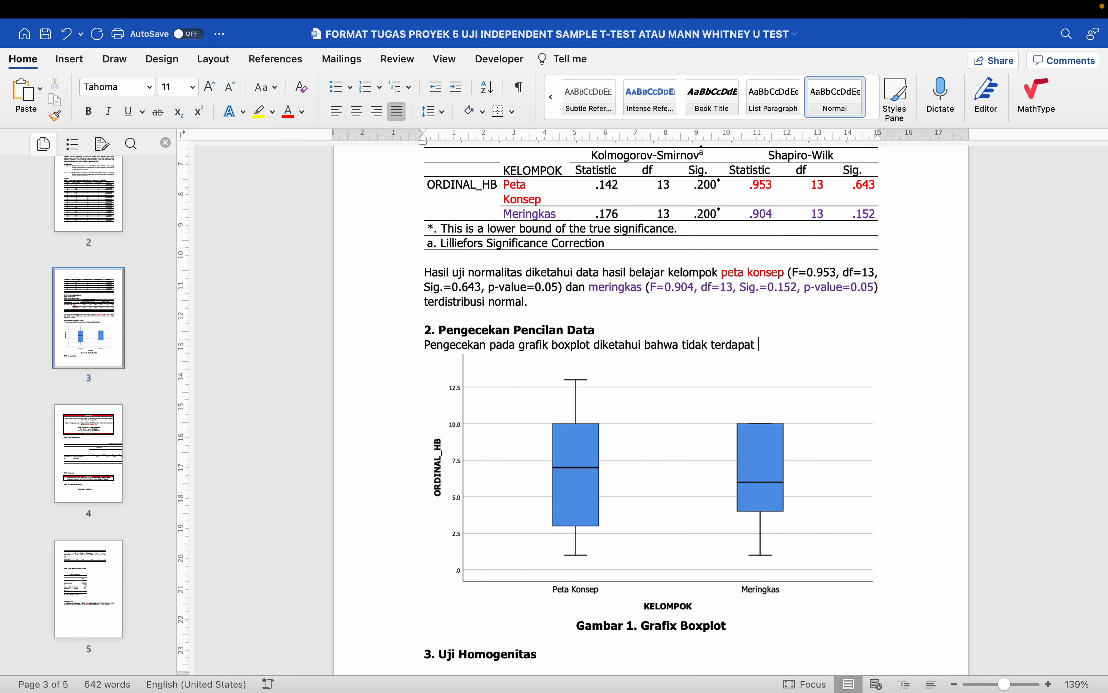
{"action": "type", "text": "pencilan data baik"}
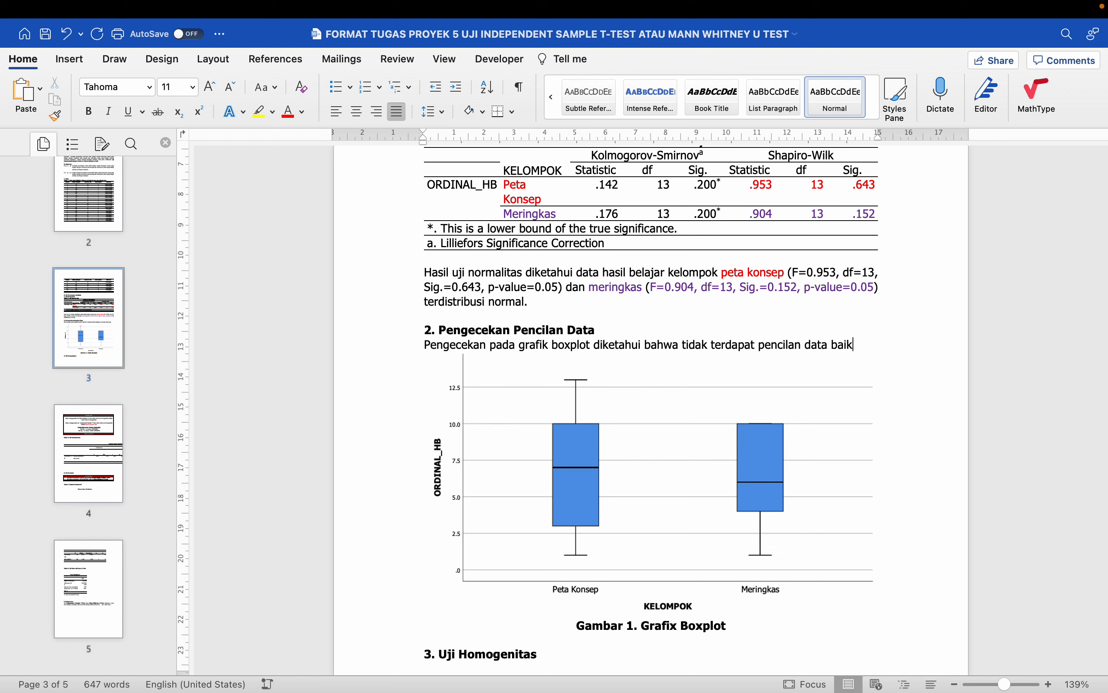
{"action": "type", "text": " pada"}
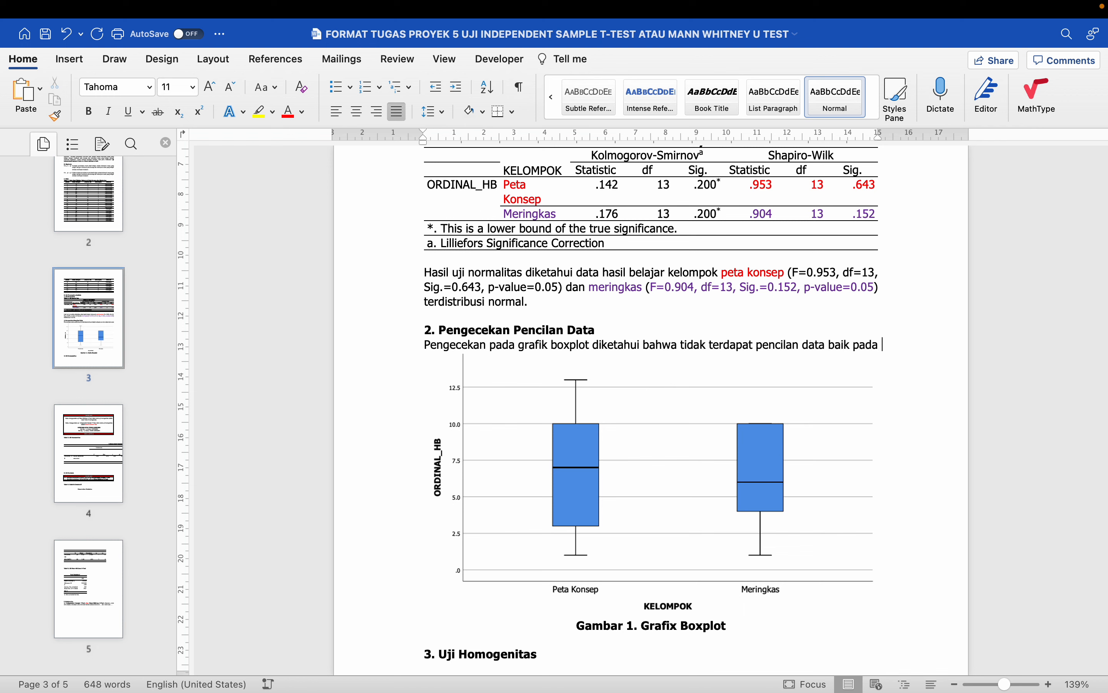
{"action": "double_click", "coordinate": [809, 344]}
{"action": "key", "text": "BackSpace"}
{"action": "key", "text": "End"}
{"action": "type", "text": "data hasi"}
{"action": "type", "text": "l belajar"}
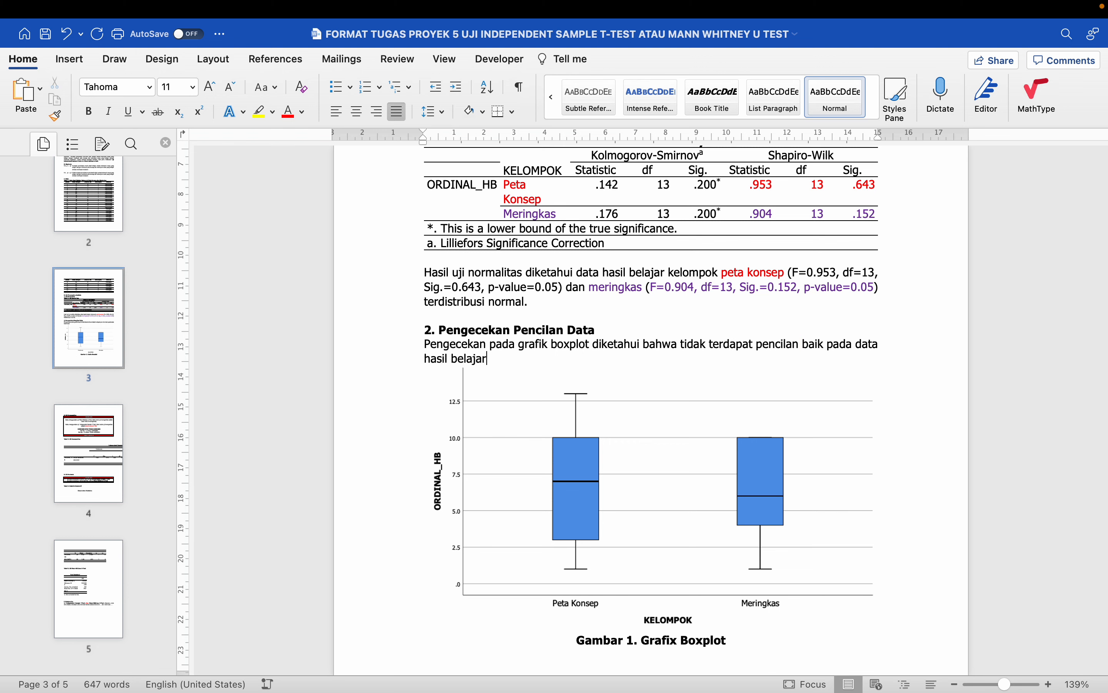
{"action": "type", "text": " kelompok peta konsep "}
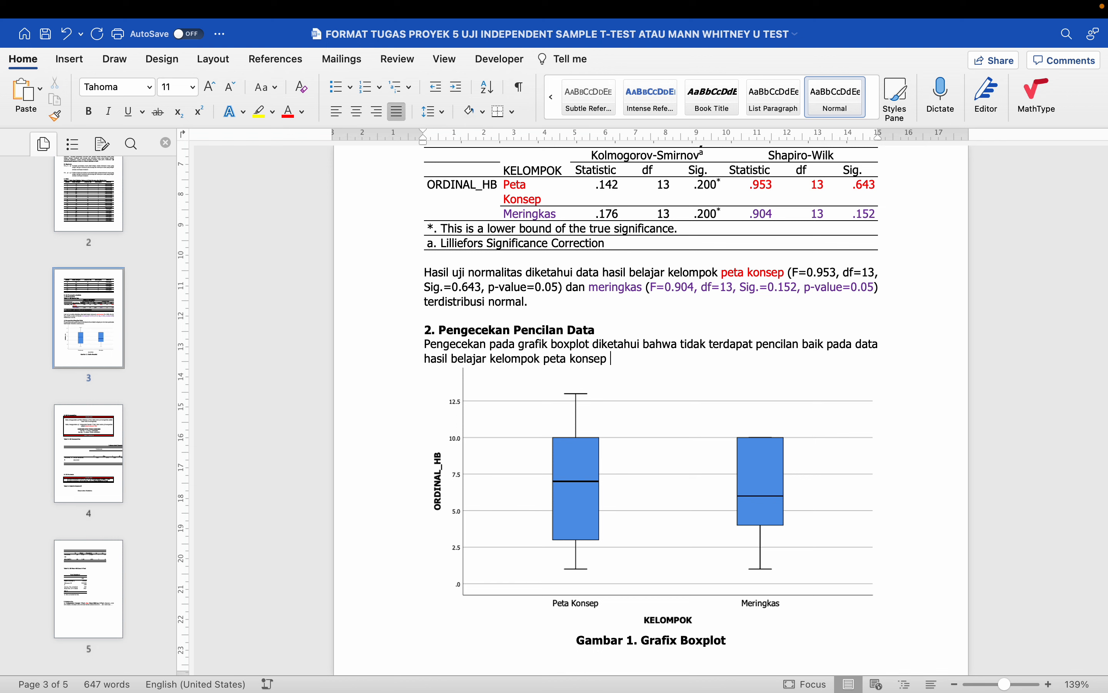
{"action": "type", "text": "maupun kelompok meringa"}
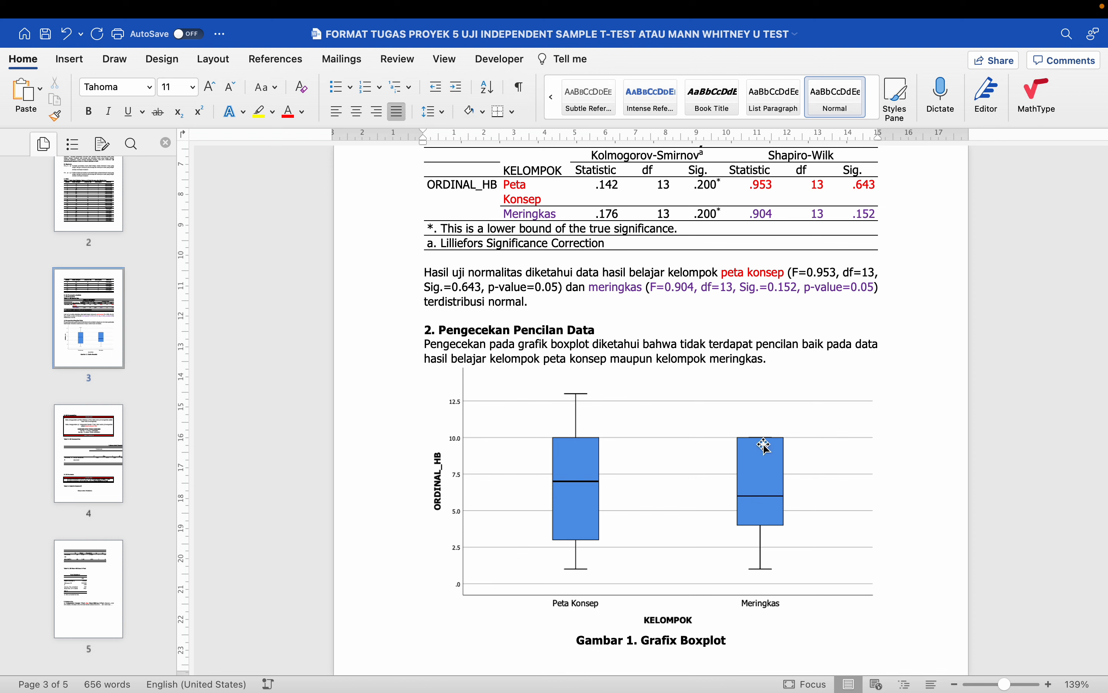
- Insert a blank line after 'meringkas.' above the boxplot, then scroll to 3. Uji Homogenitas
{"action": "left_click", "coordinate": [577, 495]}
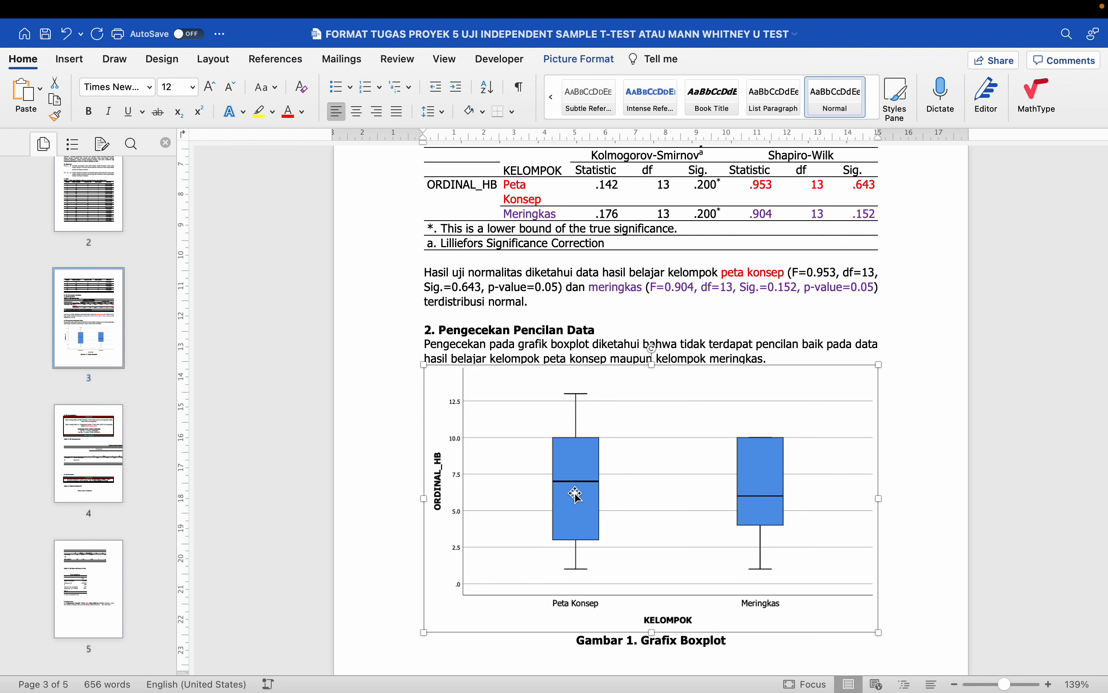
{"action": "left_click", "coordinate": [780, 358]}
{"action": "key", "text": "Return"}
{"action": "scroll", "coordinate": [650, 408], "scroll_direction": "down", "scroll_amount": 2}
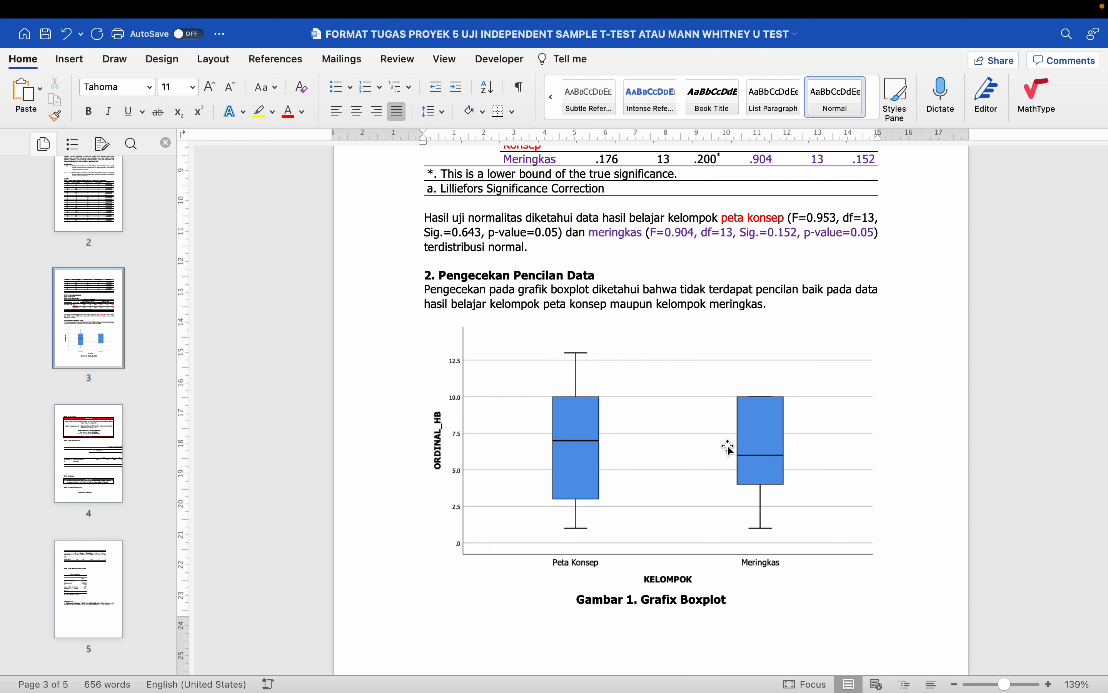
{"action": "left_click", "coordinate": [757, 443]}
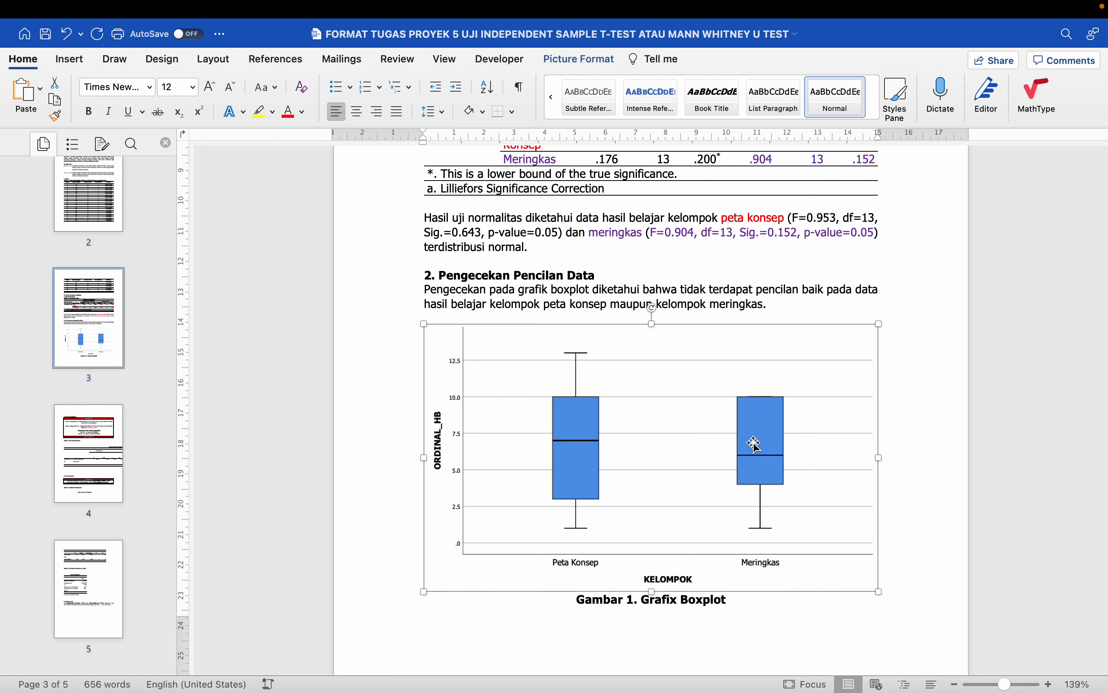
{"action": "scroll", "coordinate": [747, 447], "scroll_direction": "down", "scroll_amount": 3}
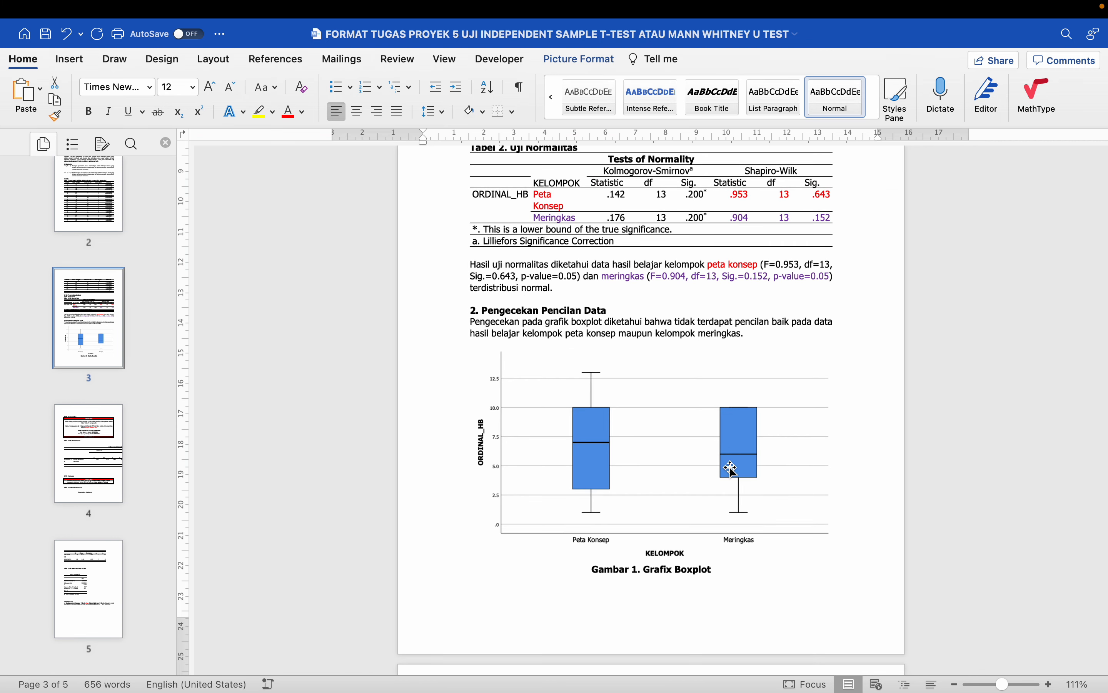
{"action": "scroll", "coordinate": [720, 477], "scroll_direction": "down", "scroll_amount": 10}
{"action": "double_click", "coordinate": [588, 365]}
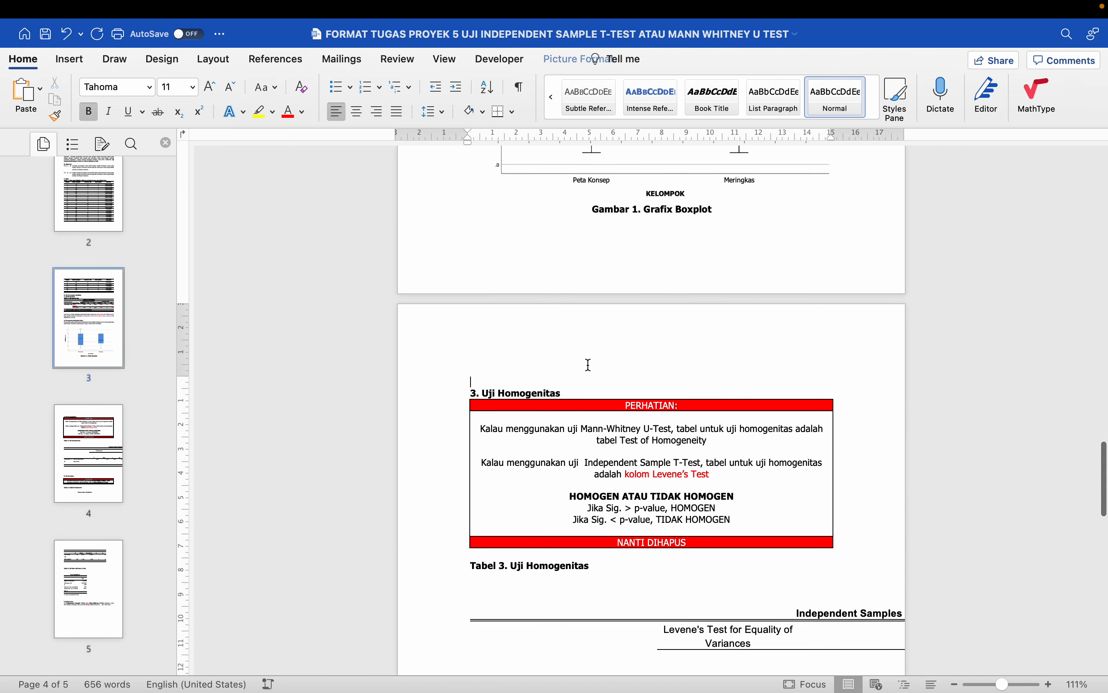
{"action": "scroll", "coordinate": [588, 365], "scroll_direction": "down", "scroll_amount": 6}
{"action": "scroll", "coordinate": [588, 366], "scroll_direction": "up", "scroll_amount": 1}
- Remove the empty lines so the table sits directly under the Tabel 3 caption
{"action": "left_click", "coordinate": [588, 365]}
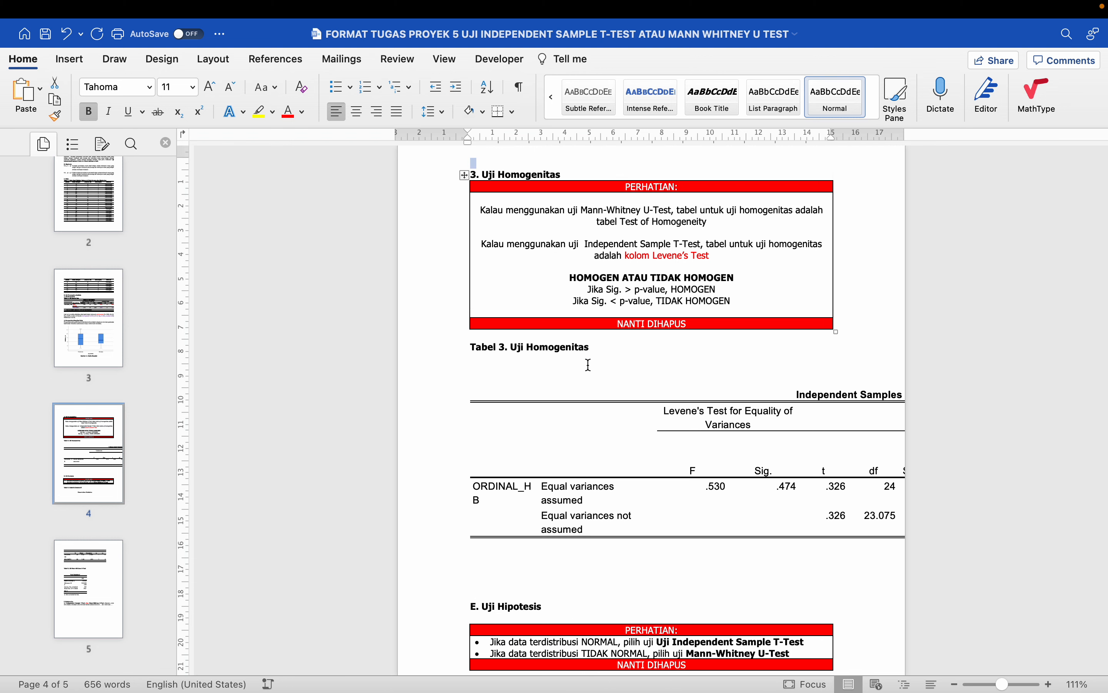
{"action": "scroll", "coordinate": [586, 366], "scroll_direction": "up", "scroll_amount": 2}
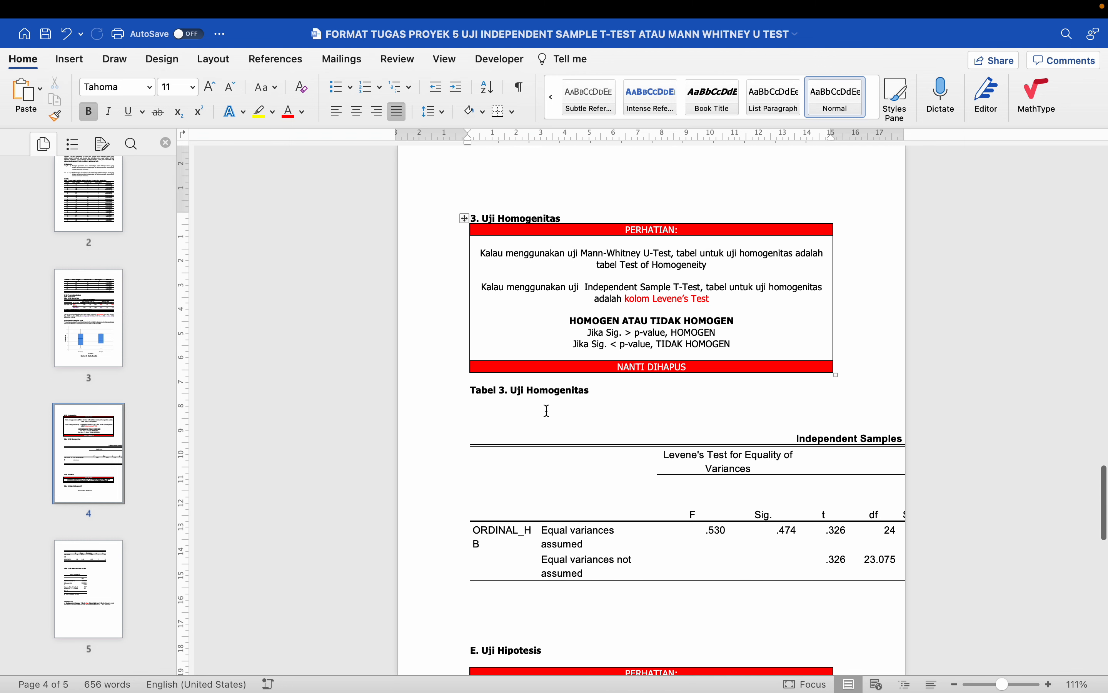
{"action": "left_click", "coordinate": [485, 407]}
{"action": "key", "text": "BackSpace"}
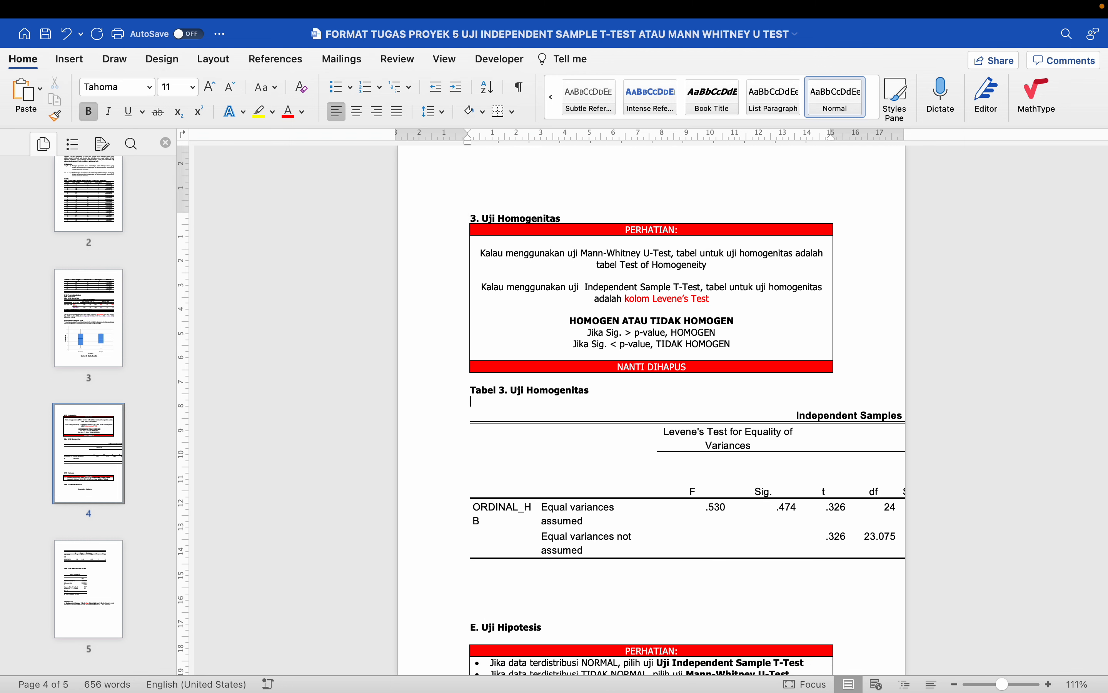
{"action": "left_click", "coordinate": [797, 415]}
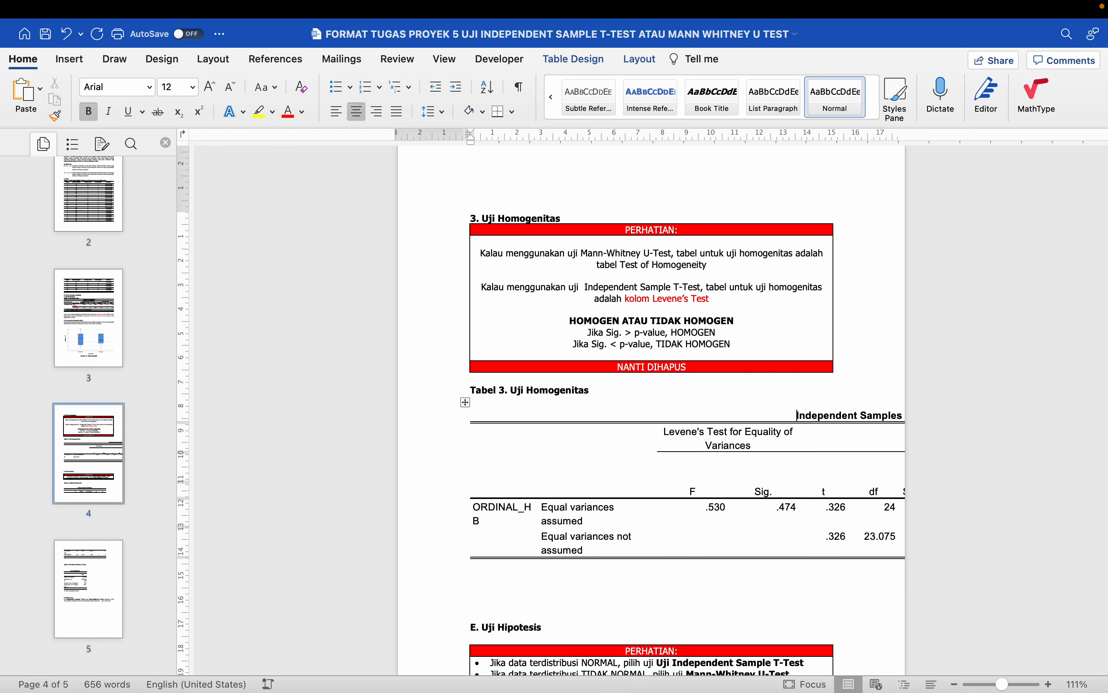
{"action": "left_click", "coordinate": [527, 404]}
{"action": "key", "text": "BackSpace"}
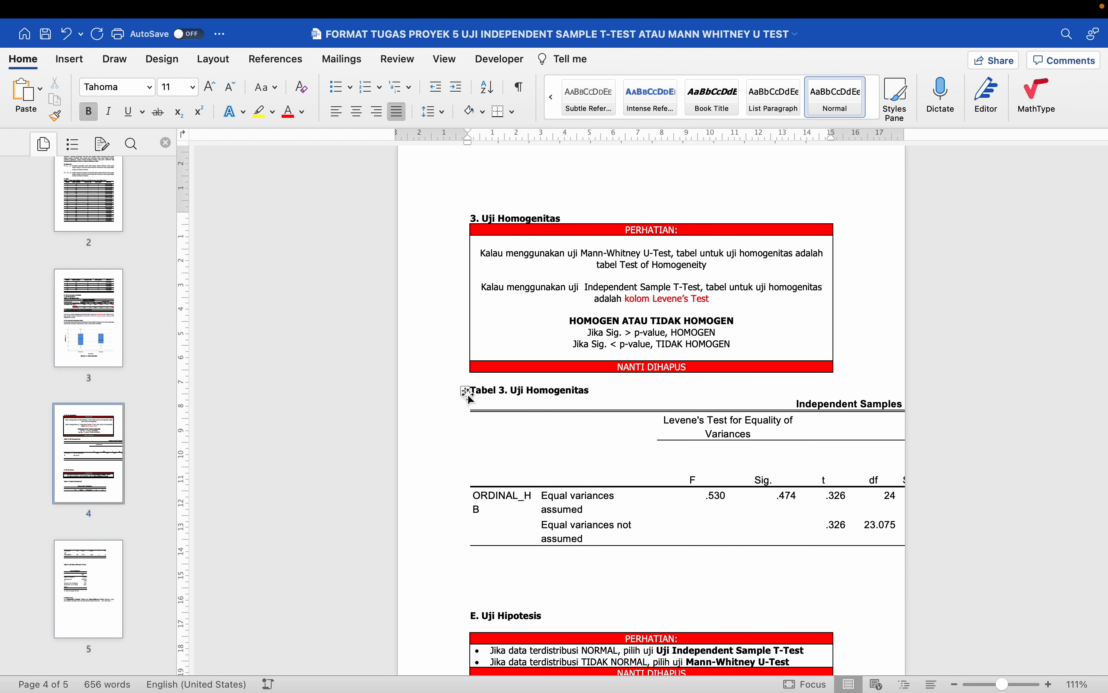
- Set the whole Tabel 3 table in Tahoma, size 11
{"action": "left_click", "coordinate": [466, 393]}
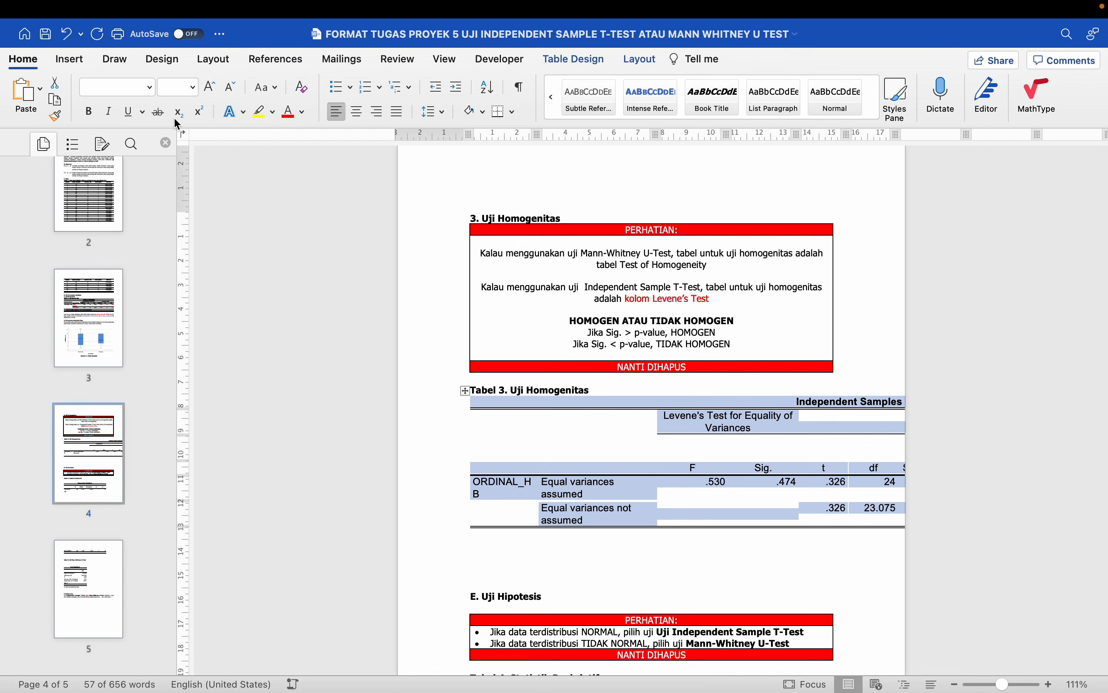
{"action": "left_click", "coordinate": [149, 87]}
{"action": "left_click", "coordinate": [165, 225]}
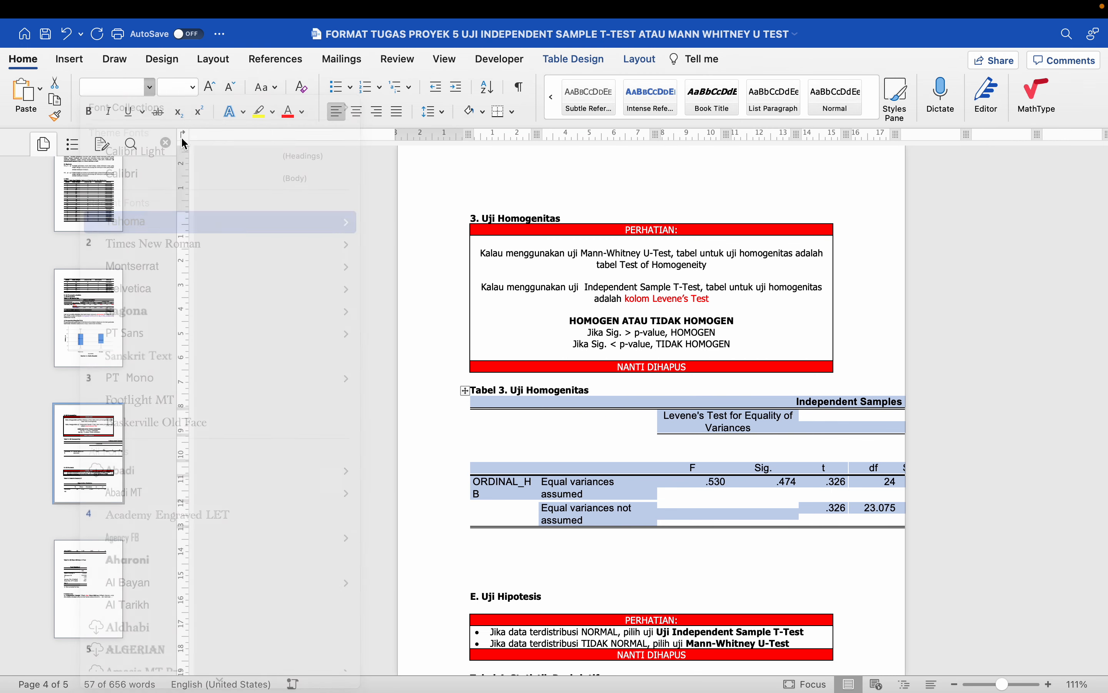
{"action": "left_click", "coordinate": [192, 87]}
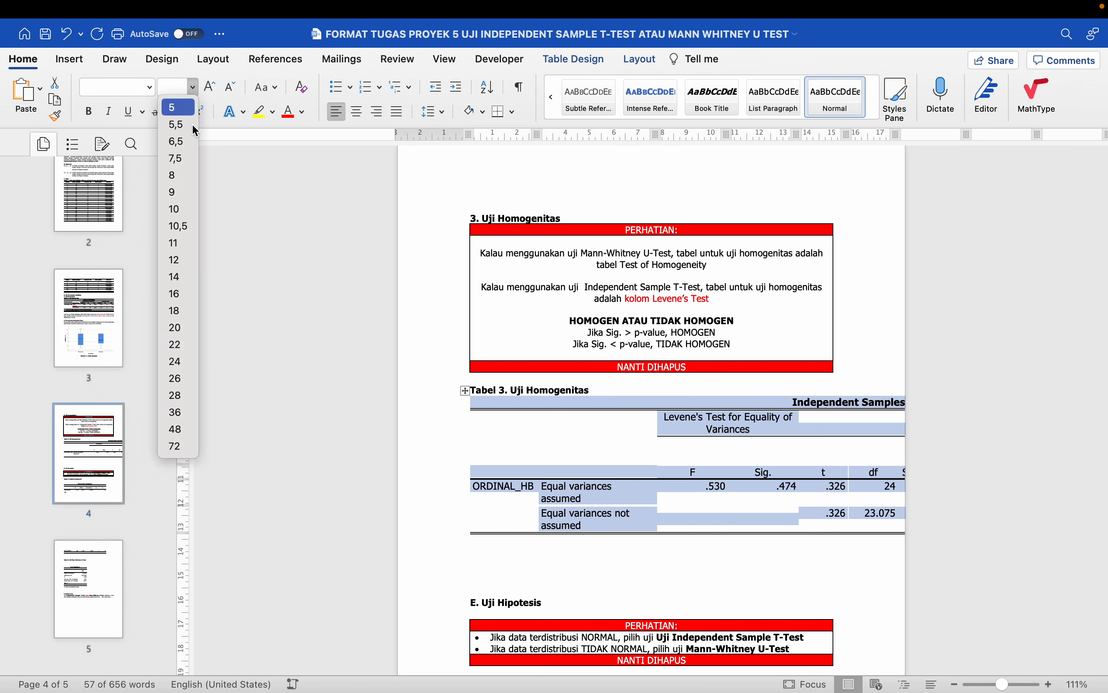
{"action": "left_click", "coordinate": [185, 251]}
- Strip the table's borders with No Border, then add a Bottom Border
{"action": "left_click", "coordinate": [575, 60]}
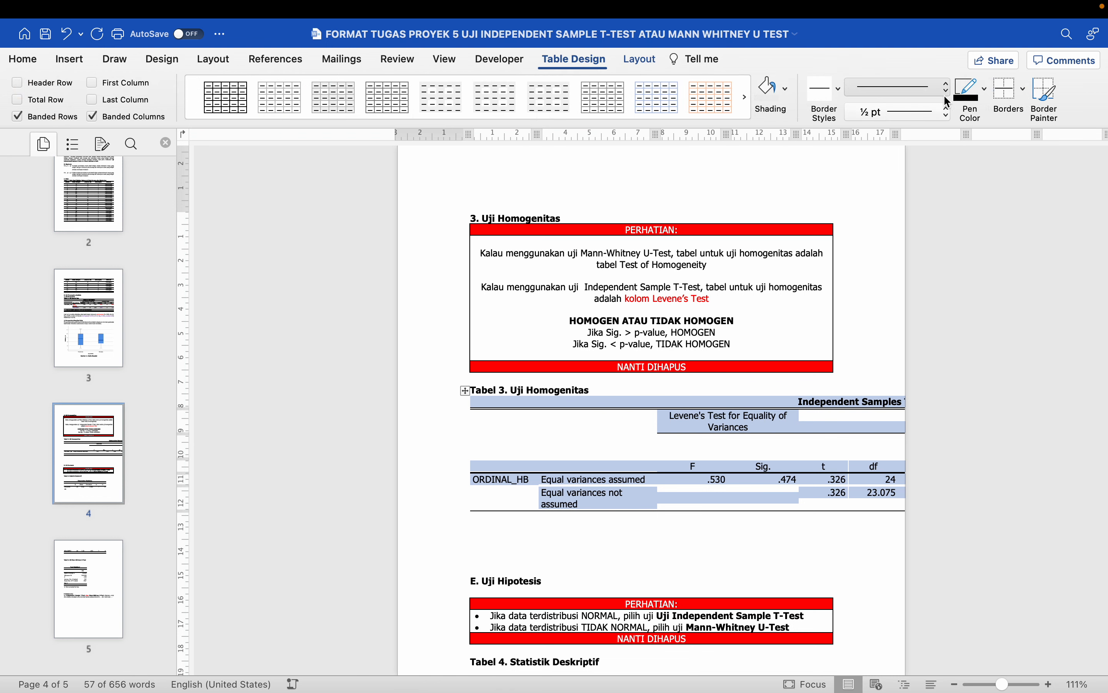
{"action": "left_click", "coordinate": [1019, 104]}
{"action": "left_click", "coordinate": [981, 190]}
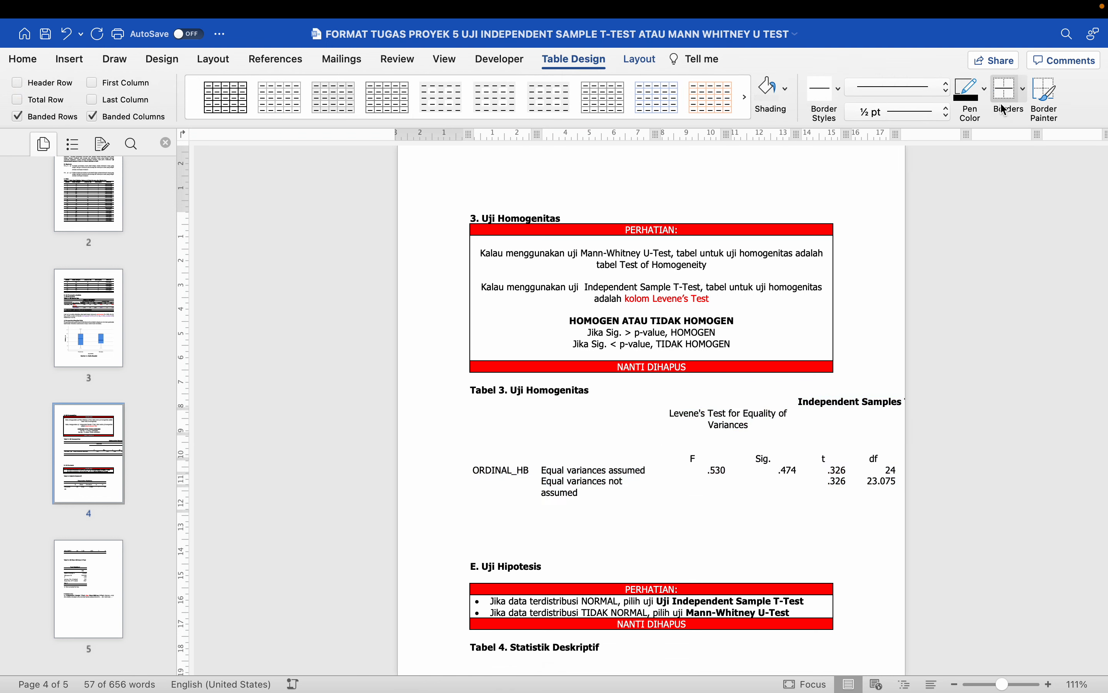
{"action": "left_click", "coordinate": [1024, 91]}
{"action": "left_click", "coordinate": [1024, 114]}
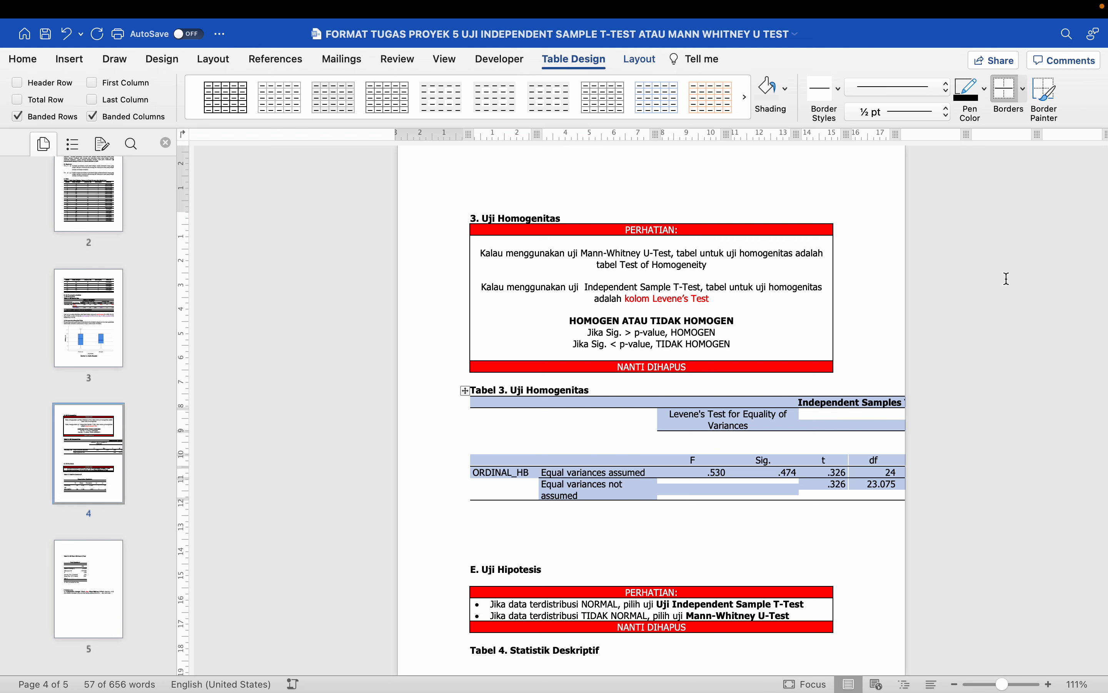
{"action": "left_click", "coordinate": [1024, 91]}
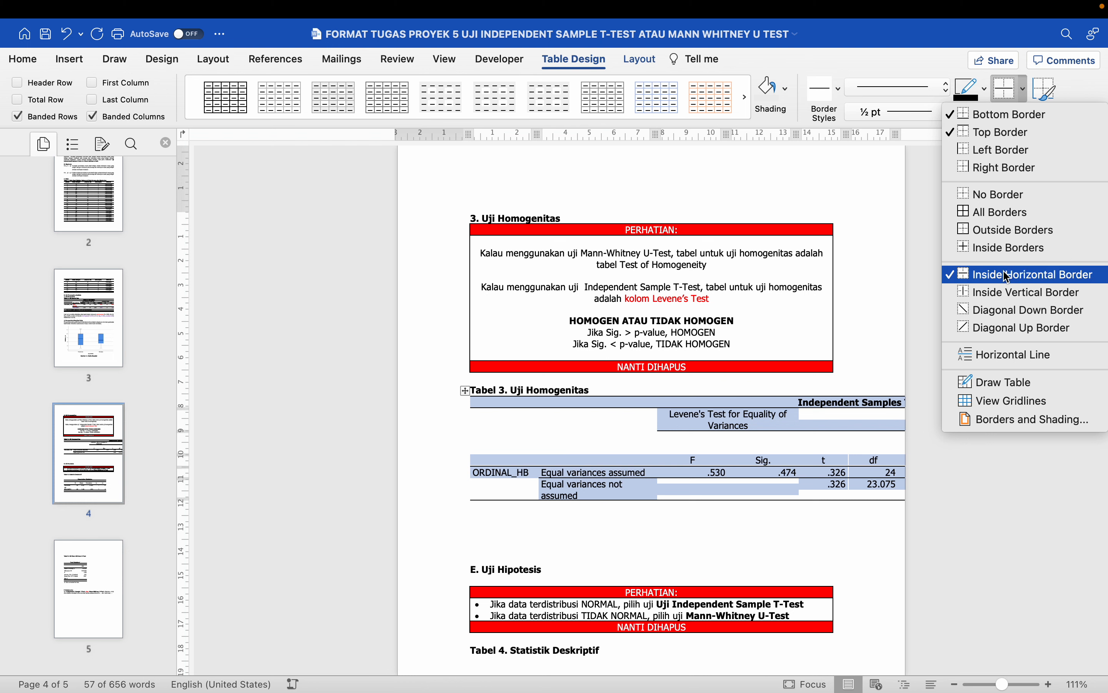
{"action": "left_click", "coordinate": [637, 456]}
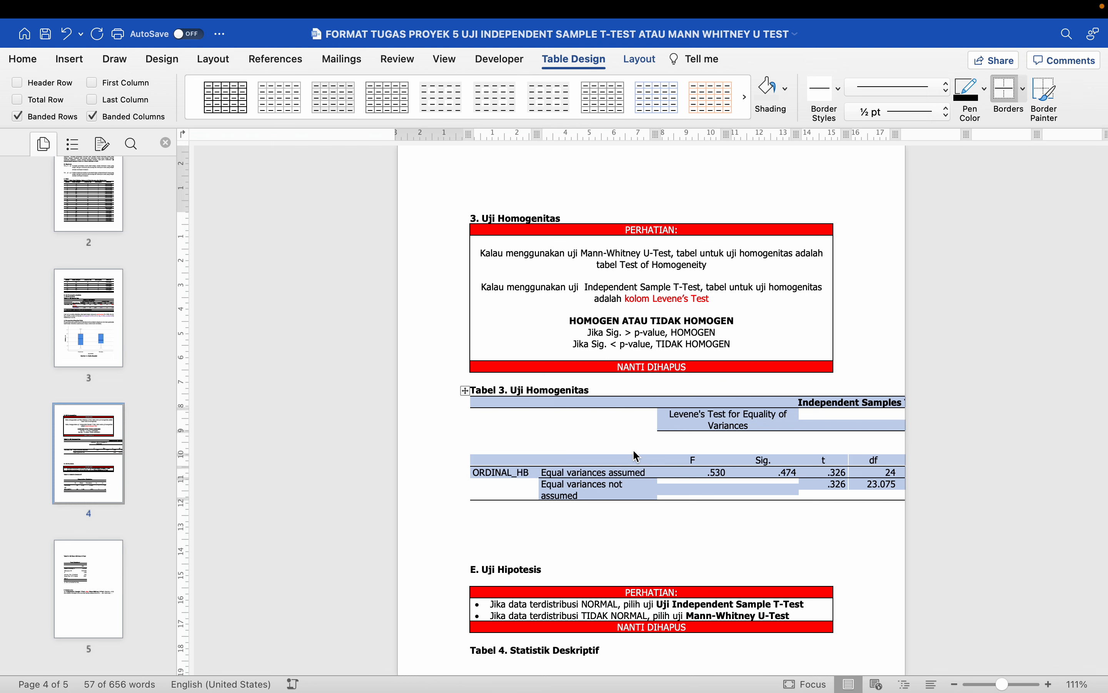
{"action": "left_click", "coordinate": [639, 60]}
{"action": "left_click", "coordinate": [523, 97]}
- AutoFit the Tabel 3 table to the page width
{"action": "left_click", "coordinate": [524, 114]}
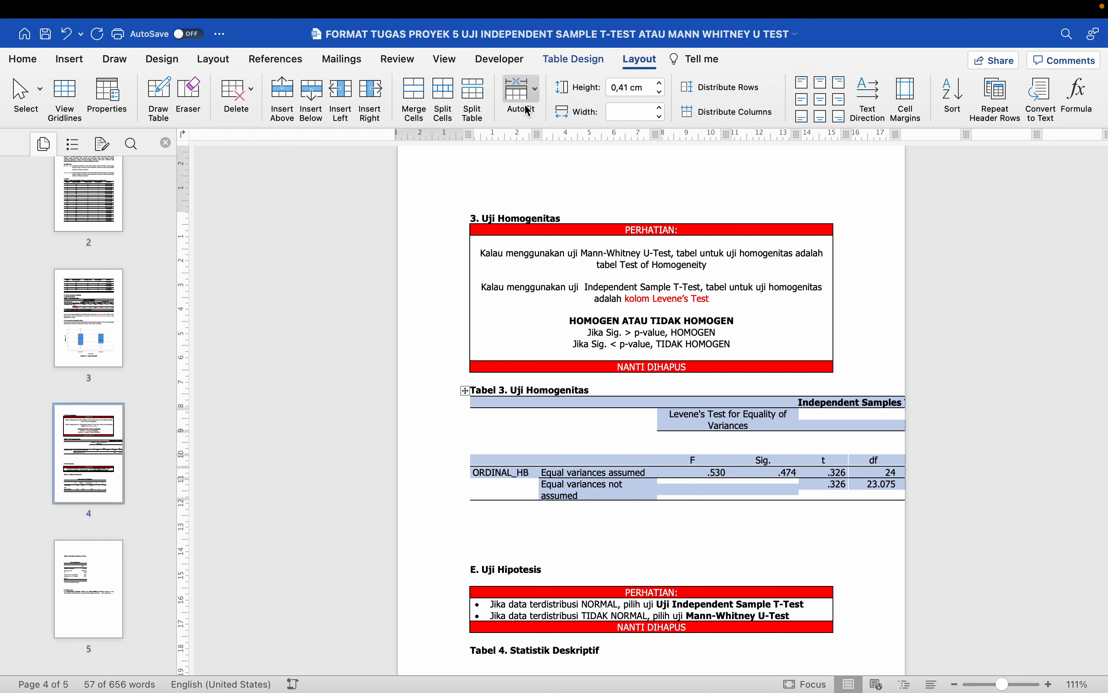
{"action": "left_click", "coordinate": [522, 91]}
{"action": "left_click", "coordinate": [537, 133]}
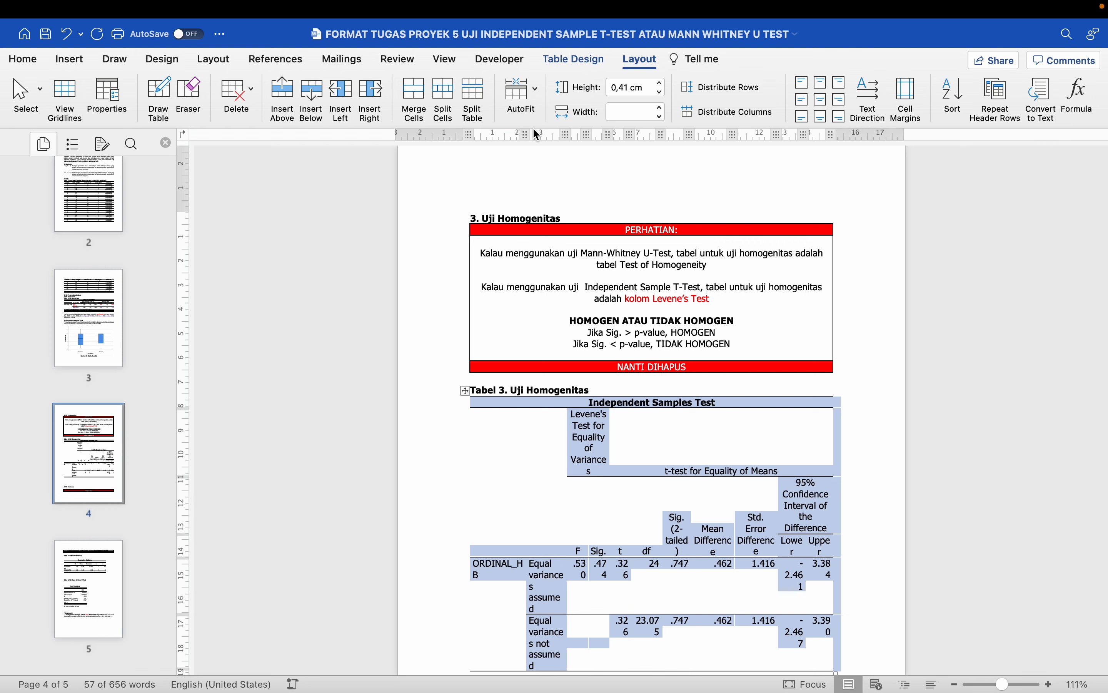
{"action": "scroll", "coordinate": [562, 349], "scroll_direction": "down", "scroll_amount": 5}
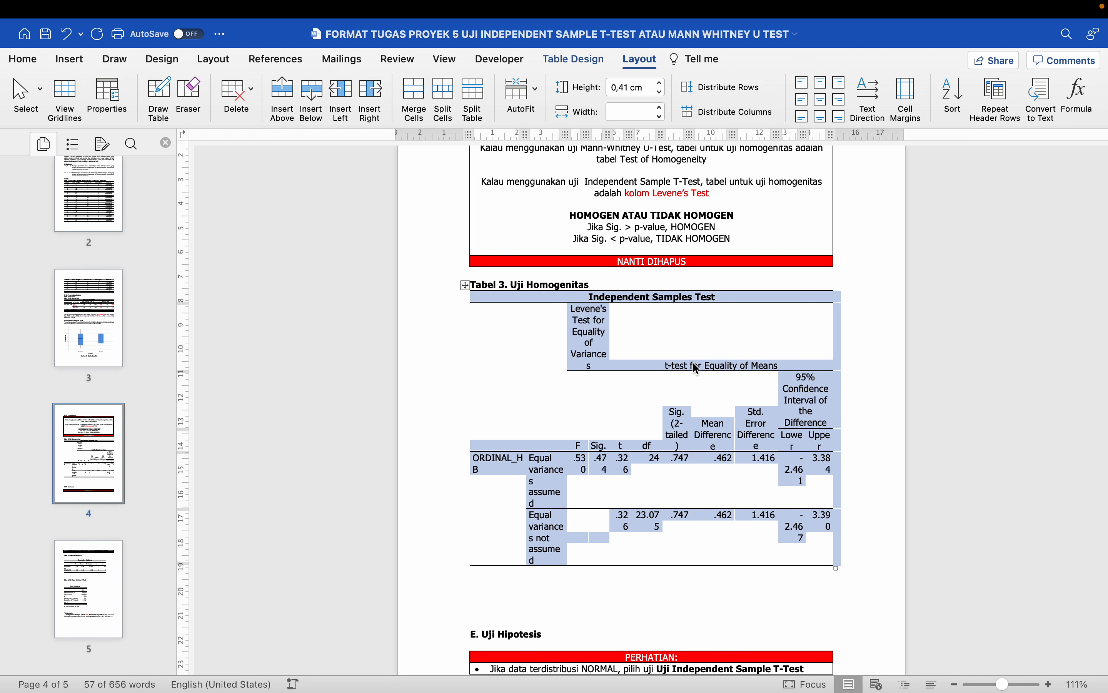
- Try table font sizes of 6.5 and then 7.5 pt
{"action": "left_click", "coordinate": [25, 64]}
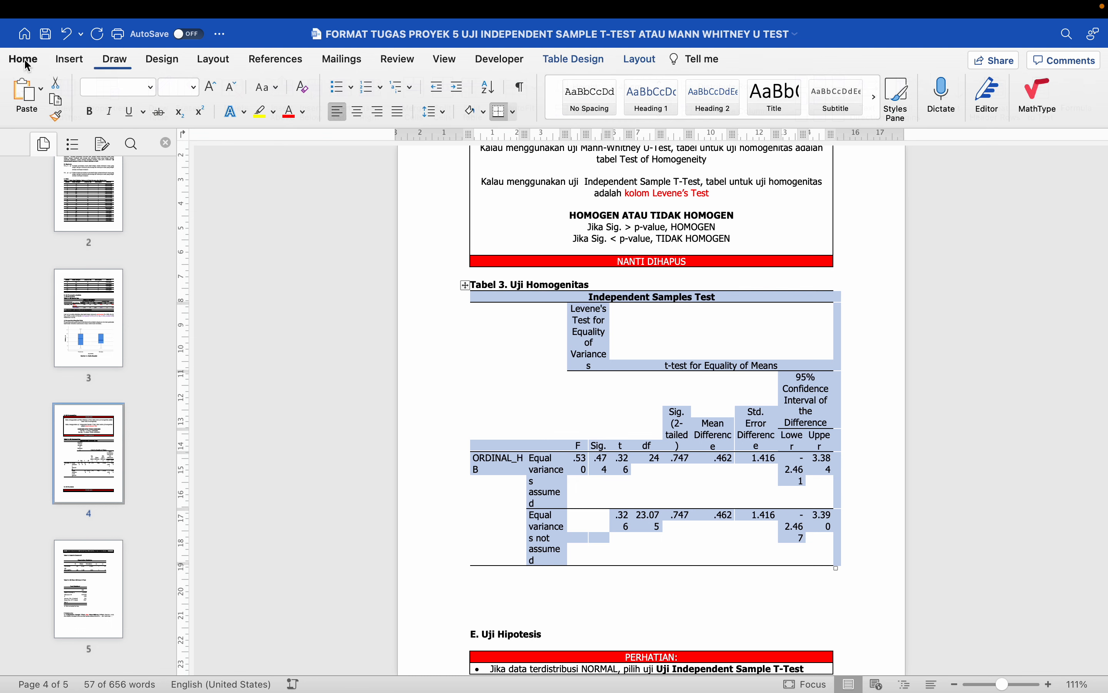
{"action": "left_click", "coordinate": [194, 87]}
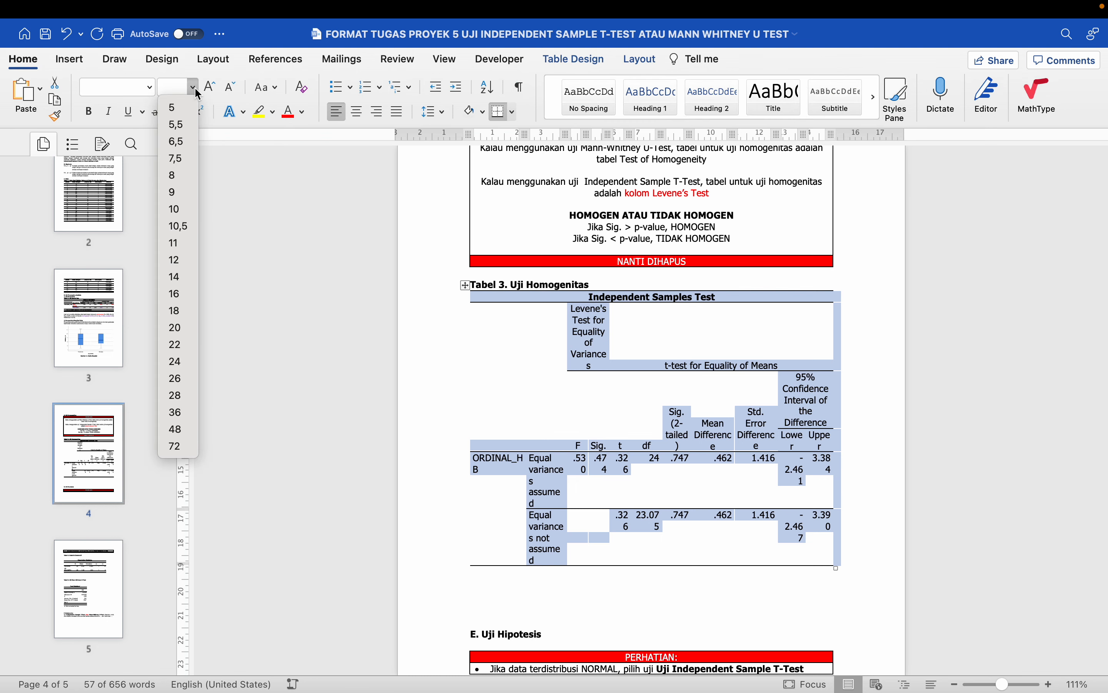
{"action": "left_click", "coordinate": [196, 146]}
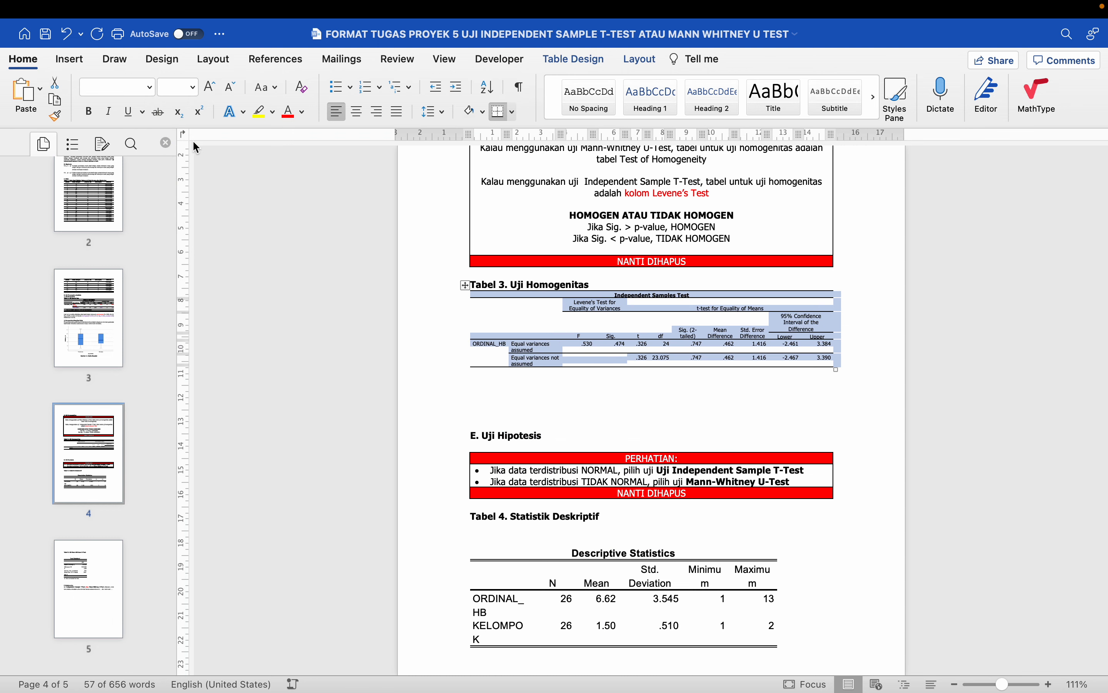
{"action": "left_click", "coordinate": [194, 88]}
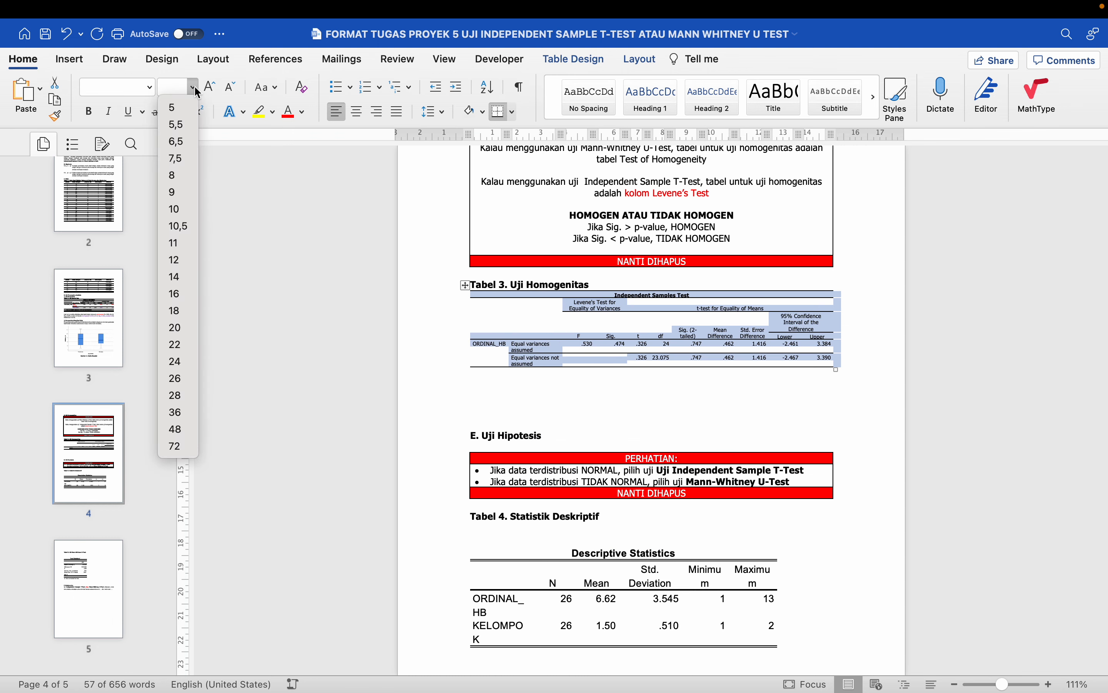
{"action": "left_click", "coordinate": [183, 158]}
{"action": "scroll", "coordinate": [557, 302], "scroll_direction": "up", "scroll_amount": 8}
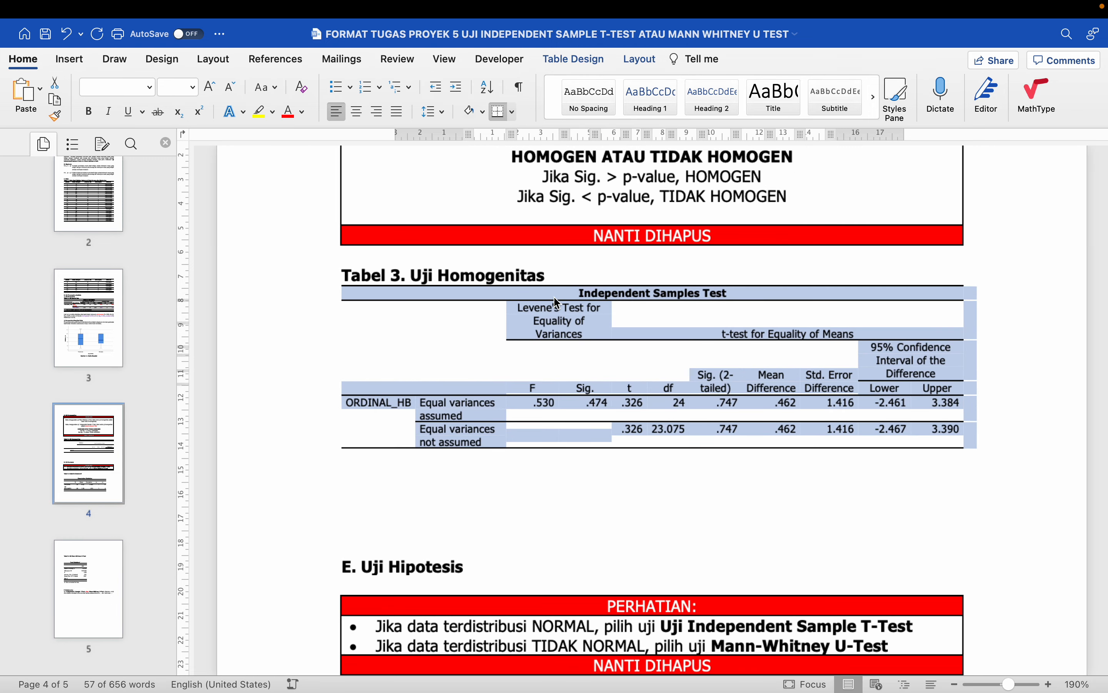
{"action": "scroll", "coordinate": [566, 360], "scroll_direction": "up", "scroll_amount": 15}
{"action": "scroll", "coordinate": [569, 361], "scroll_direction": "down", "scroll_amount": 15}
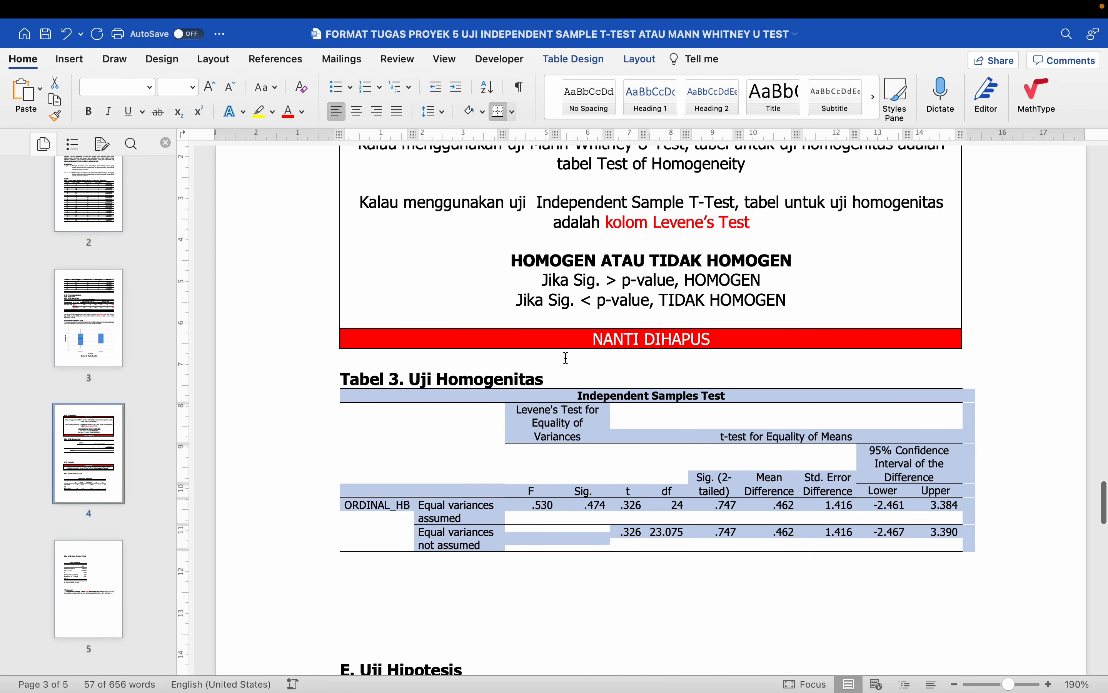
{"action": "scroll", "coordinate": [568, 358], "scroll_direction": "up", "scroll_amount": 1}
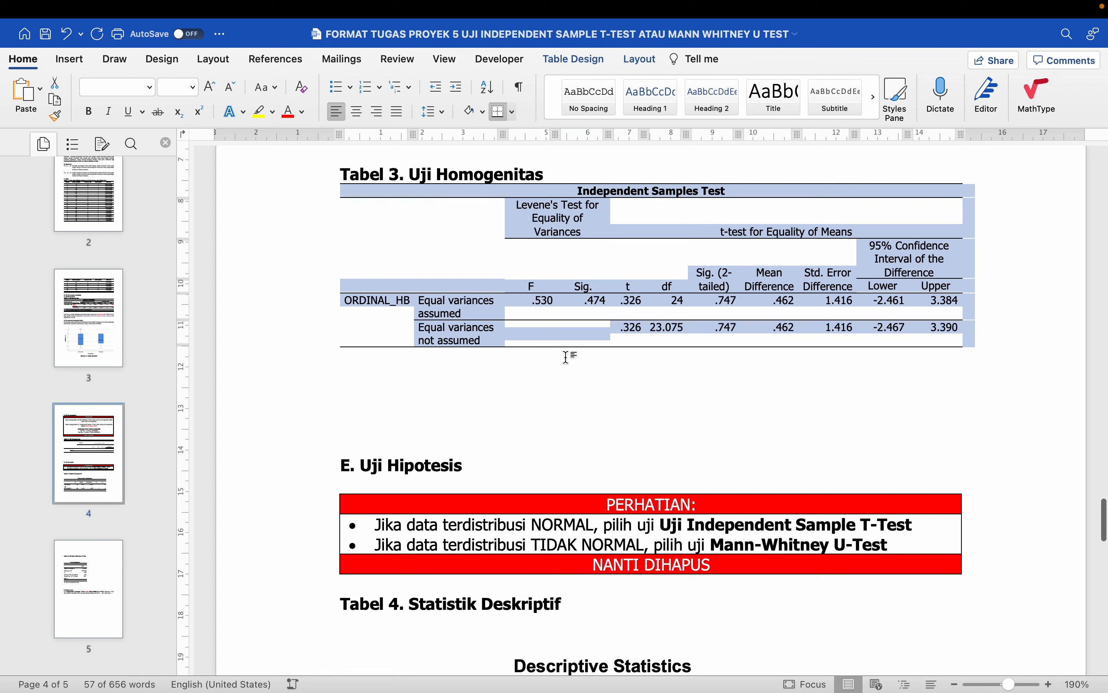
- Set the entire Tabel 3 table text to 8 pt
{"action": "left_click", "coordinate": [549, 303]}
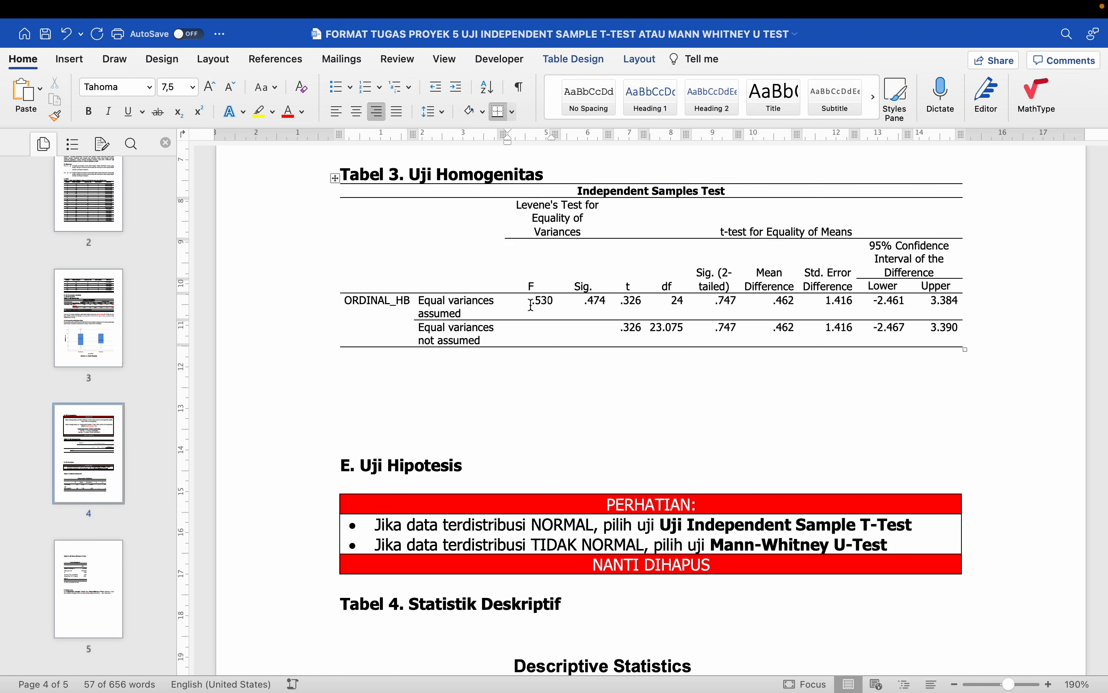
{"action": "left_click_drag", "start_coordinate": [530, 305], "coordinate": [946, 301]}
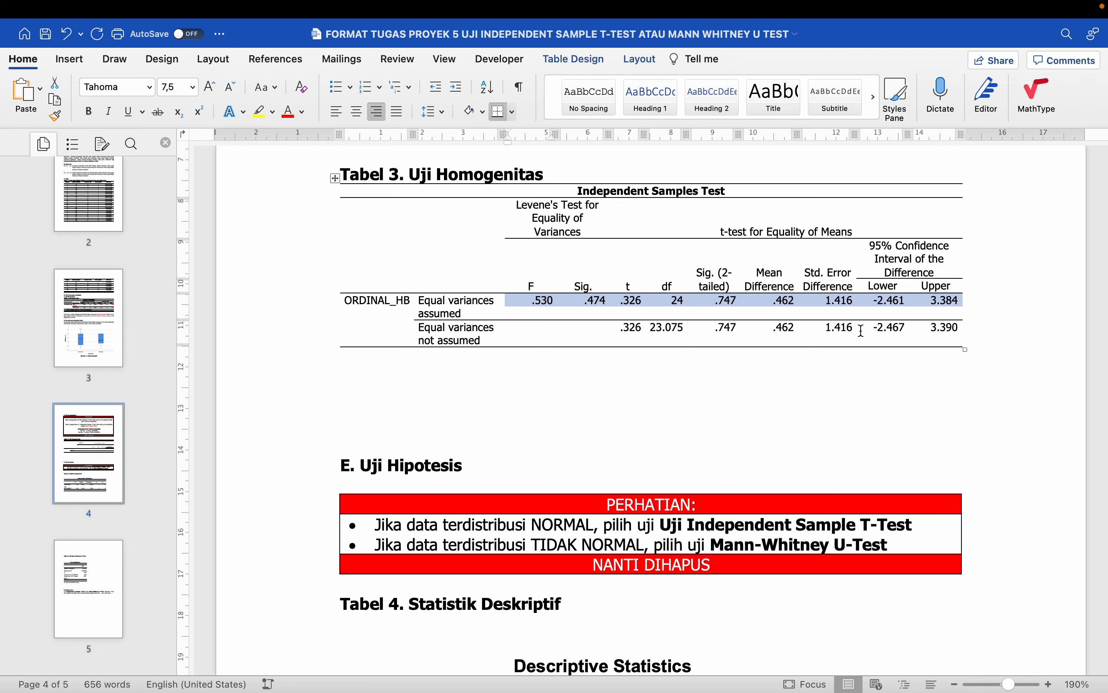
{"action": "scroll", "coordinate": [677, 330], "scroll_direction": "up", "scroll_amount": 1}
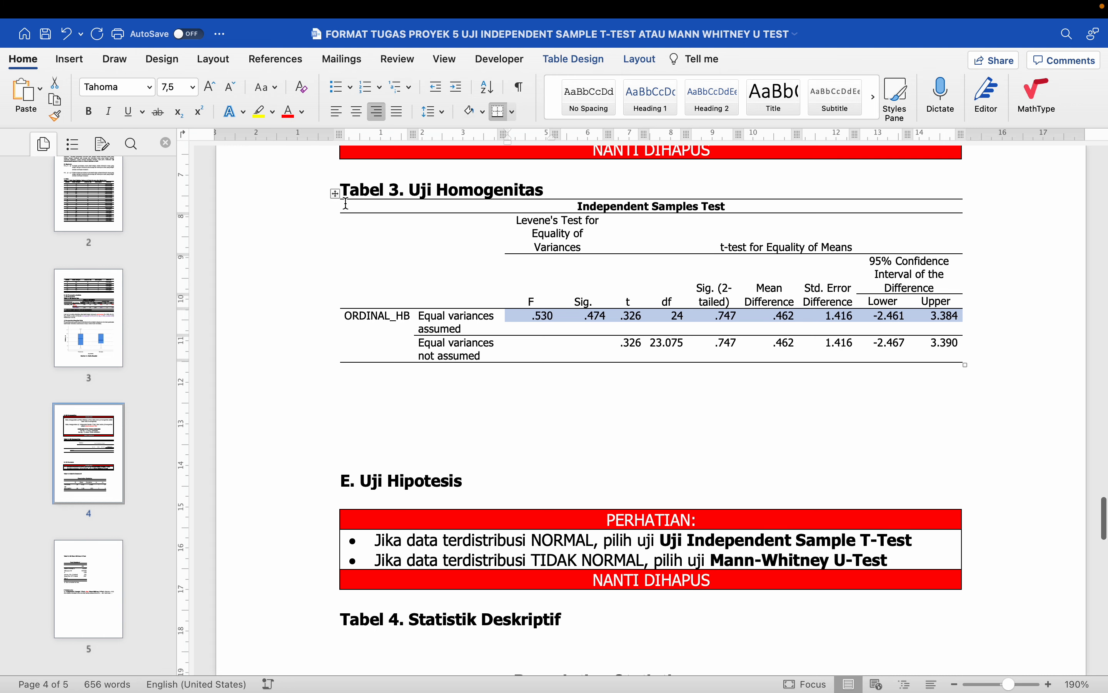
{"action": "left_click", "coordinate": [335, 193]}
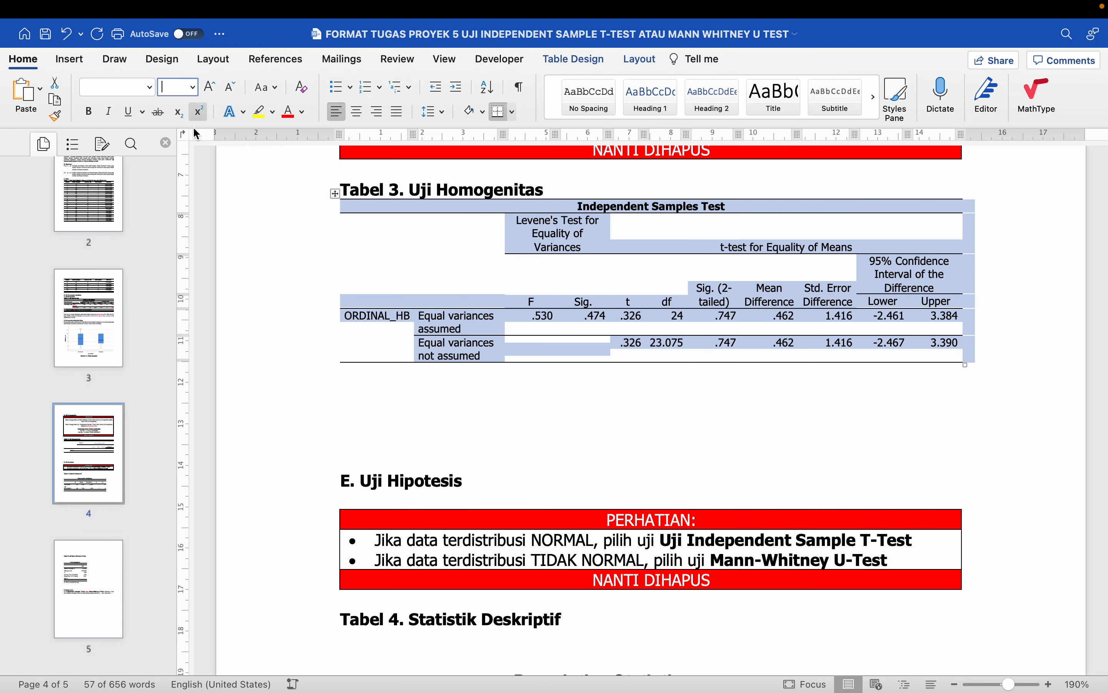
{"action": "left_click", "coordinate": [192, 86]}
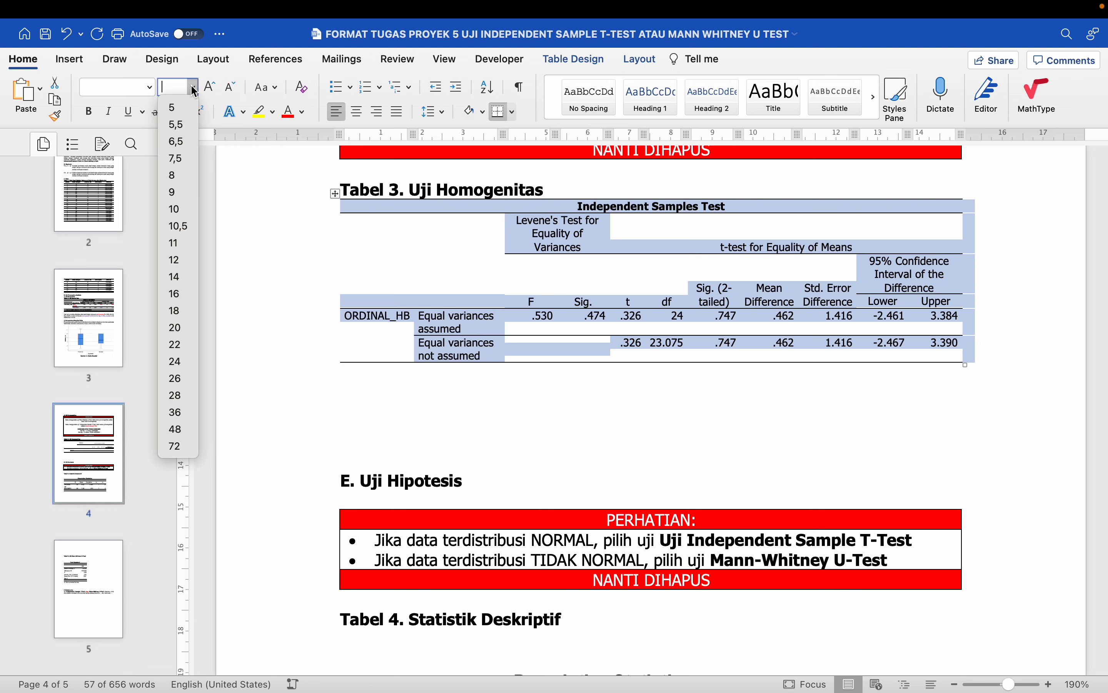
{"action": "left_click", "coordinate": [181, 177]}
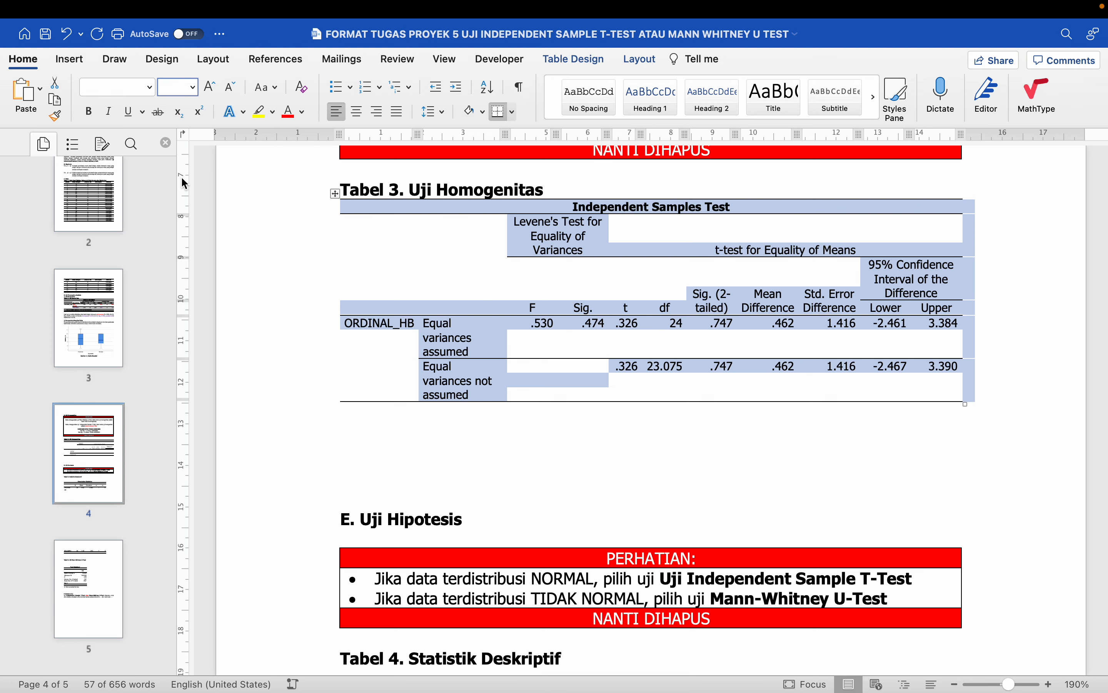
{"action": "scroll", "coordinate": [464, 339], "scroll_direction": "down", "scroll_amount": 2, "text": "ctrl"}
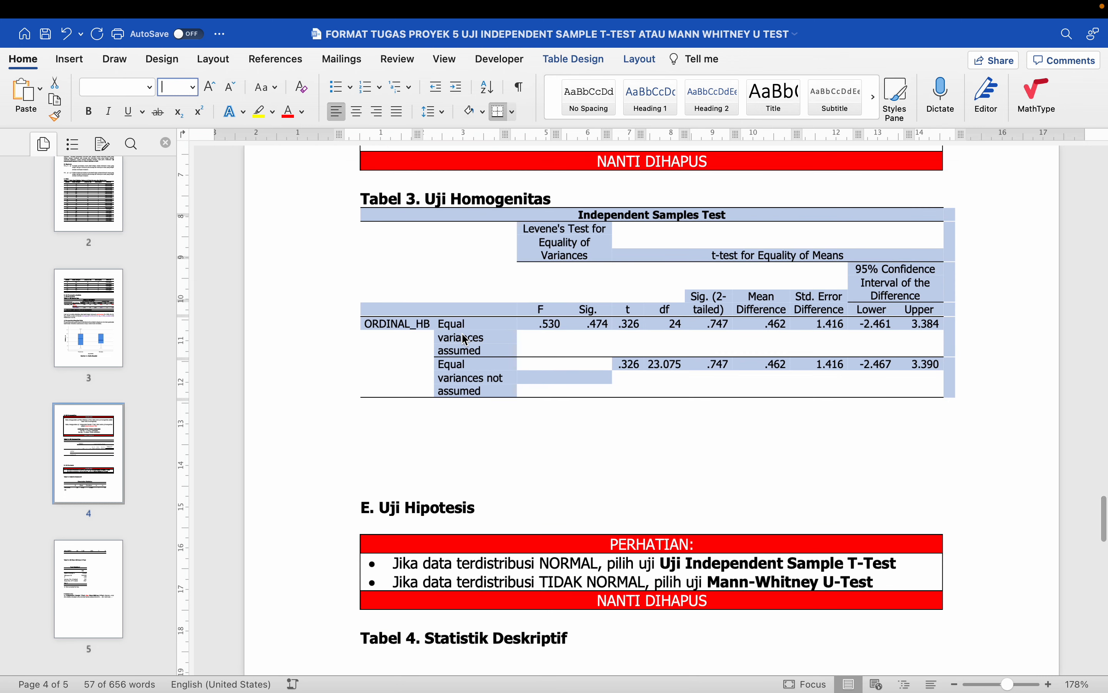
{"action": "left_click", "coordinate": [519, 360]}
{"action": "left_click_drag", "start_coordinate": [541, 324], "coordinate": [932, 321]}
{"action": "key", "text": "super+r"}
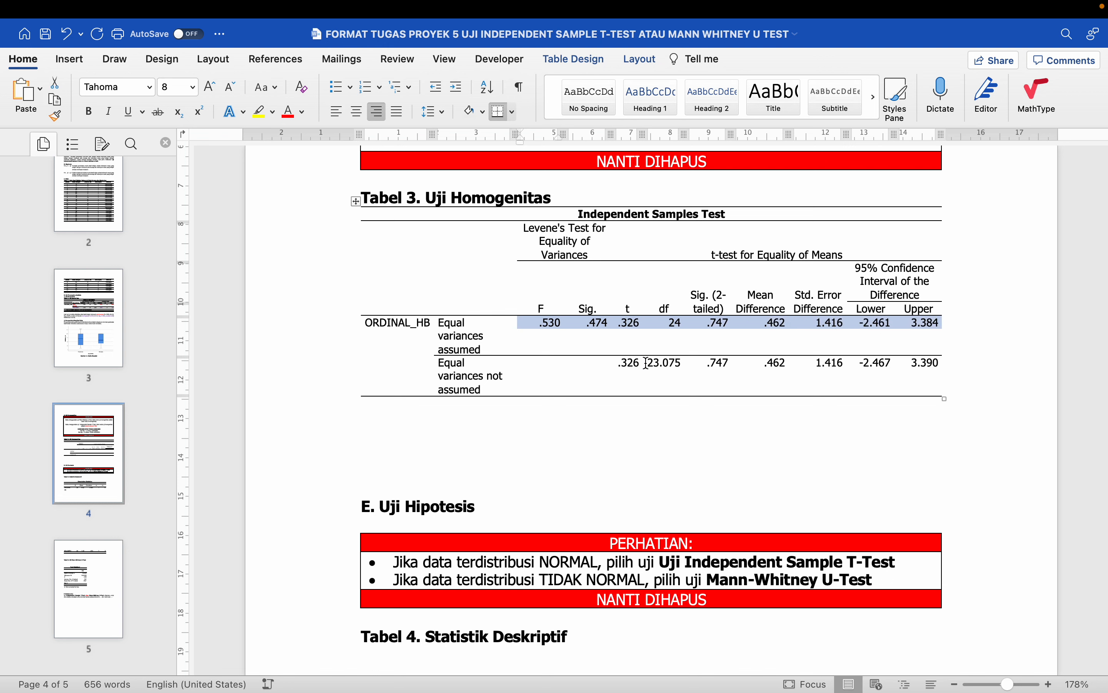
{"action": "left_click", "coordinate": [578, 369]}
{"action": "scroll", "coordinate": [576, 369], "scroll_direction": "down", "scroll_amount": 2}
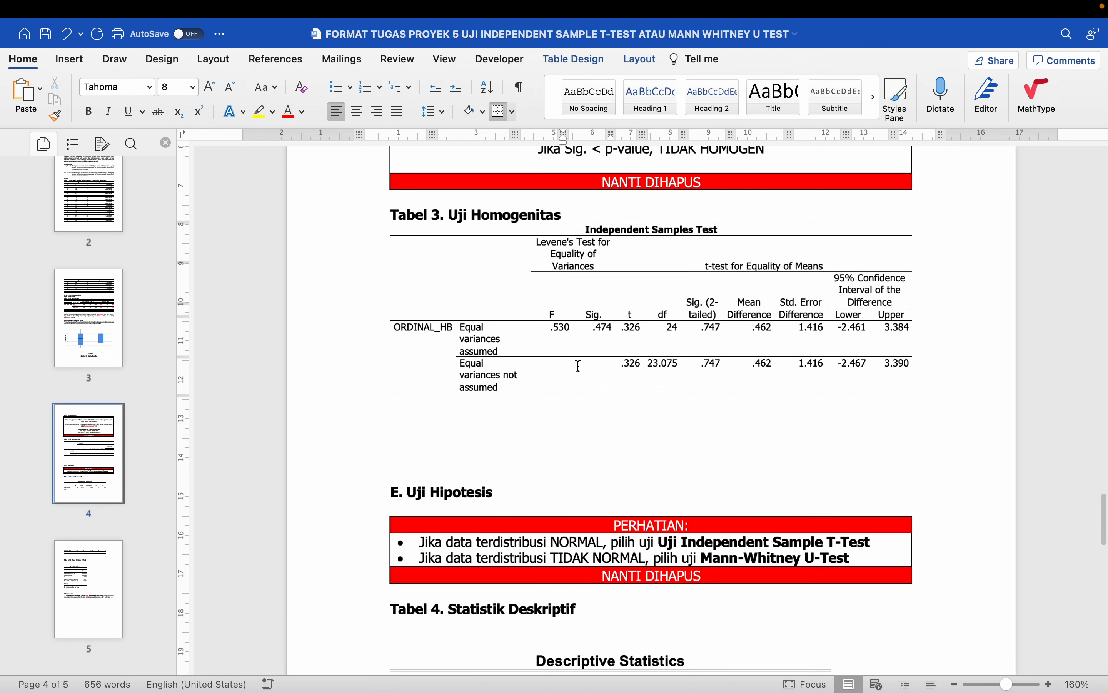
{"action": "left_click", "coordinate": [385, 218]}
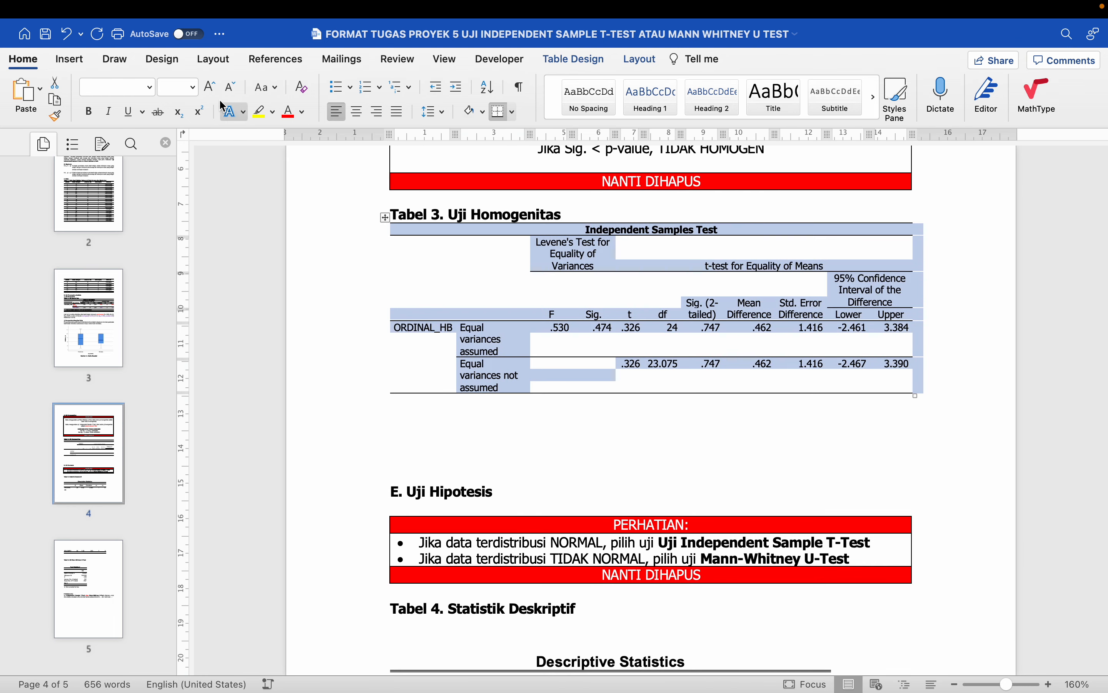
{"action": "left_click", "coordinate": [195, 89]}
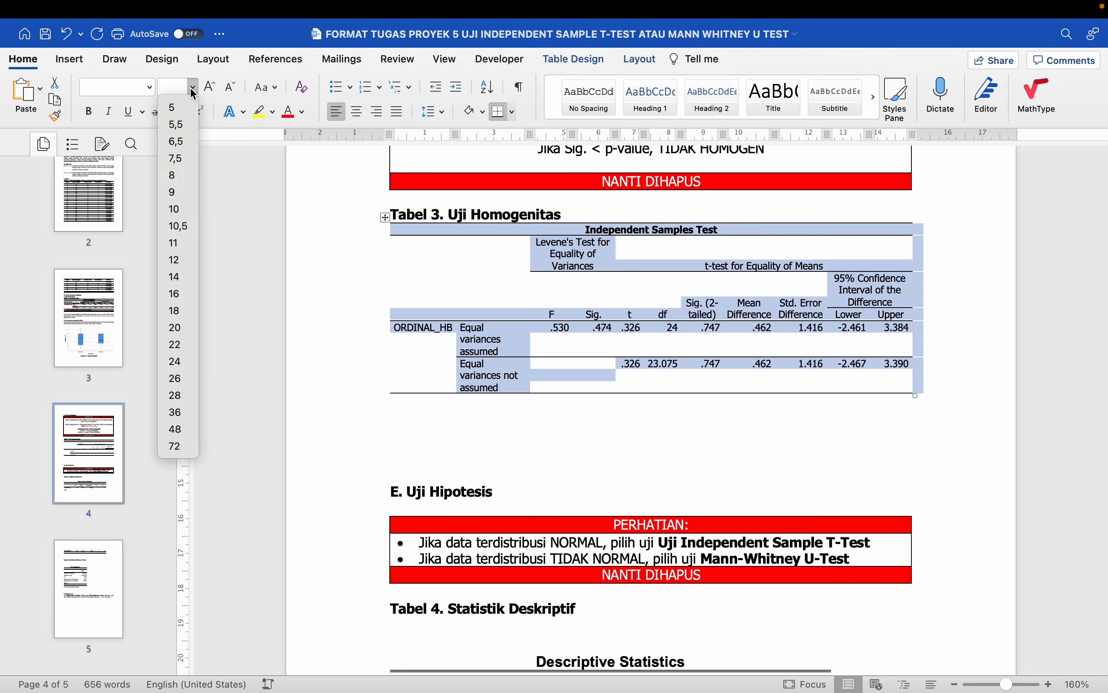
{"action": "left_click", "coordinate": [181, 224]}
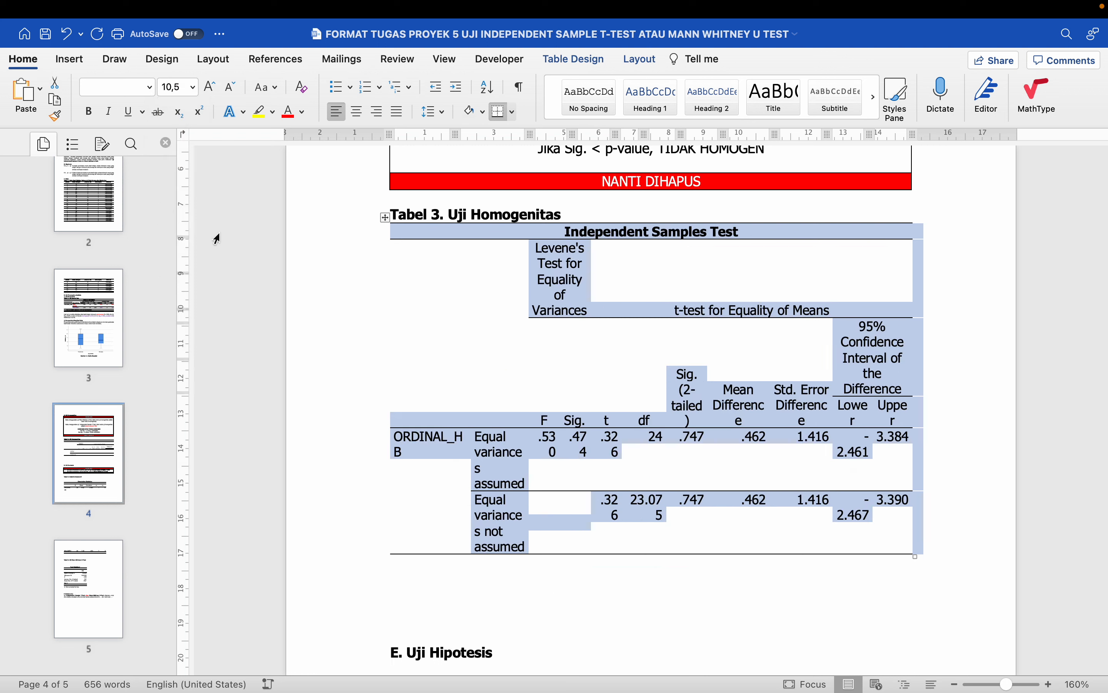
{"action": "left_click", "coordinate": [577, 447]}
{"action": "left_click_drag", "start_coordinate": [573, 439], "coordinate": [581, 441]}
{"action": "left_click", "coordinate": [587, 452]}
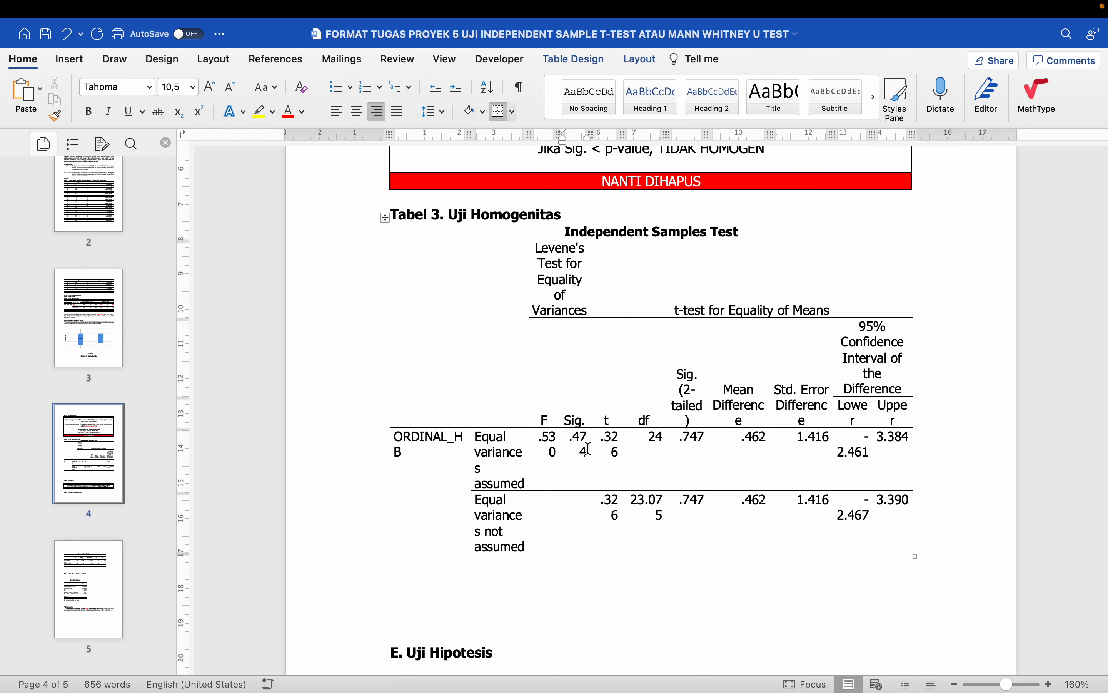
{"action": "key", "text": "ctrl+z"}
{"action": "left_click", "coordinate": [590, 446]}
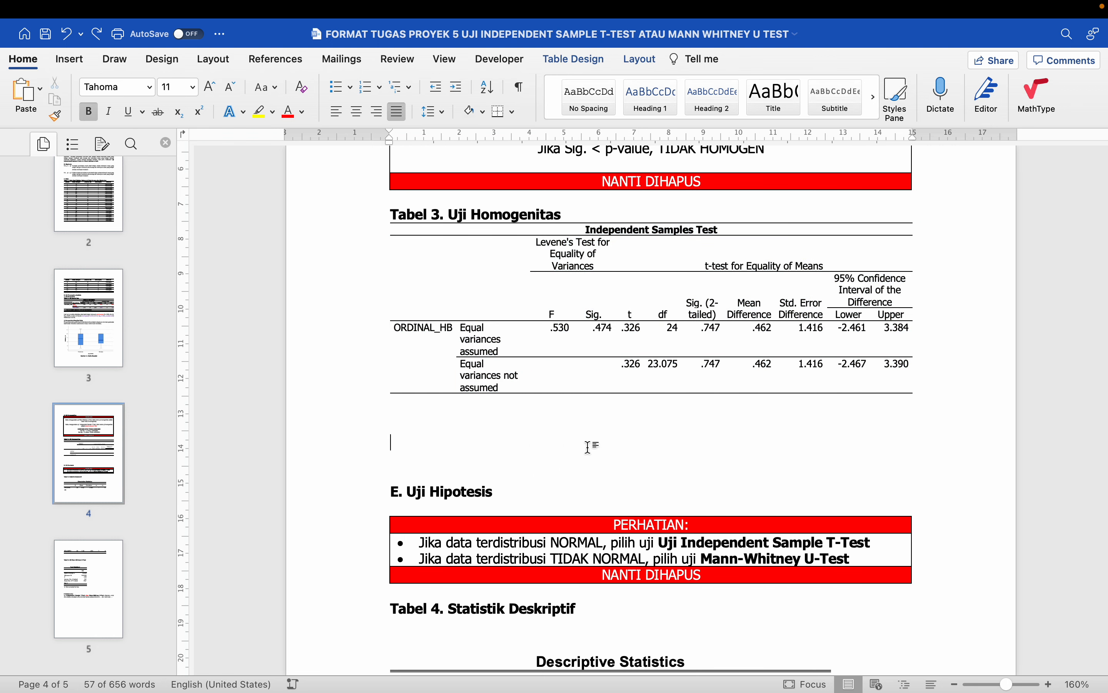
{"action": "scroll", "coordinate": [590, 446], "scroll_direction": "up", "scroll_amount": 2}
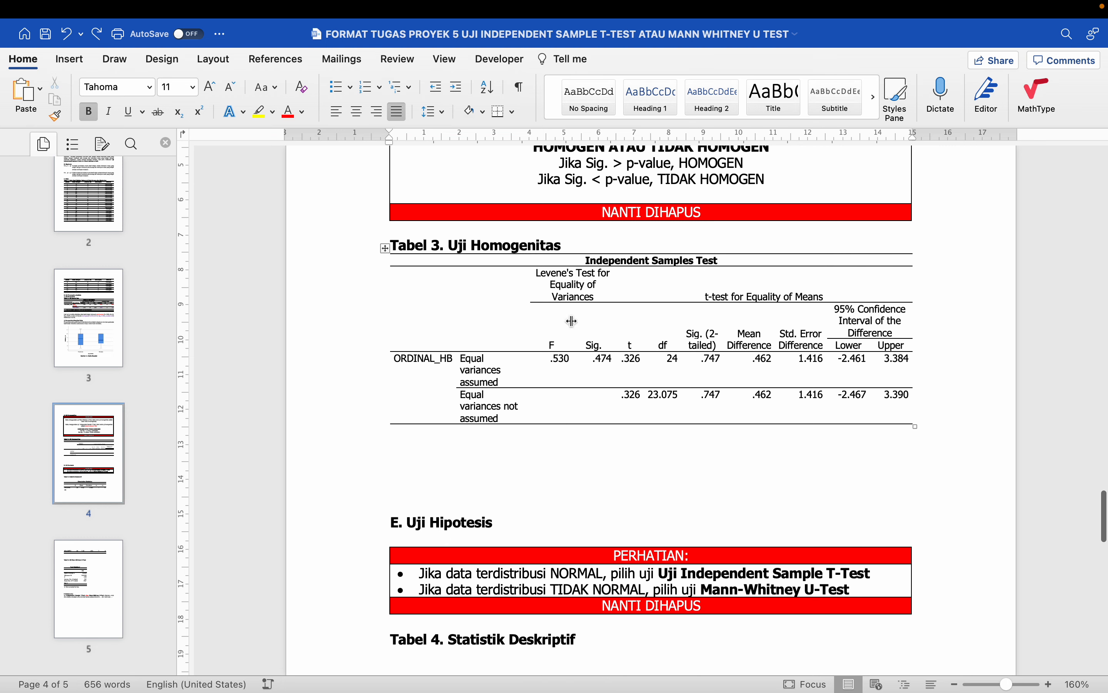
{"action": "left_click_drag", "start_coordinate": [536, 274], "coordinate": [549, 361]}
- Colour the Levene's Test header, F and Sig. cells red and add an empty line below the table
{"action": "left_click", "coordinate": [289, 112]}
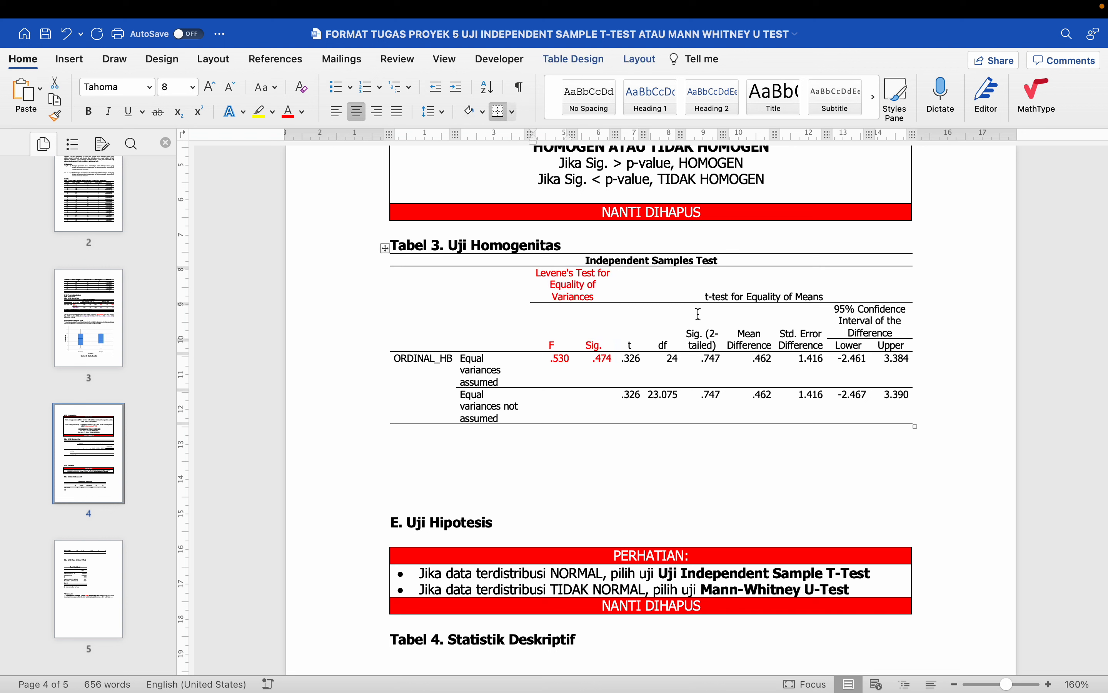
{"action": "left_click", "coordinate": [600, 460]}
{"action": "scroll", "coordinate": [596, 460], "scroll_direction": "down", "scroll_amount": 1}
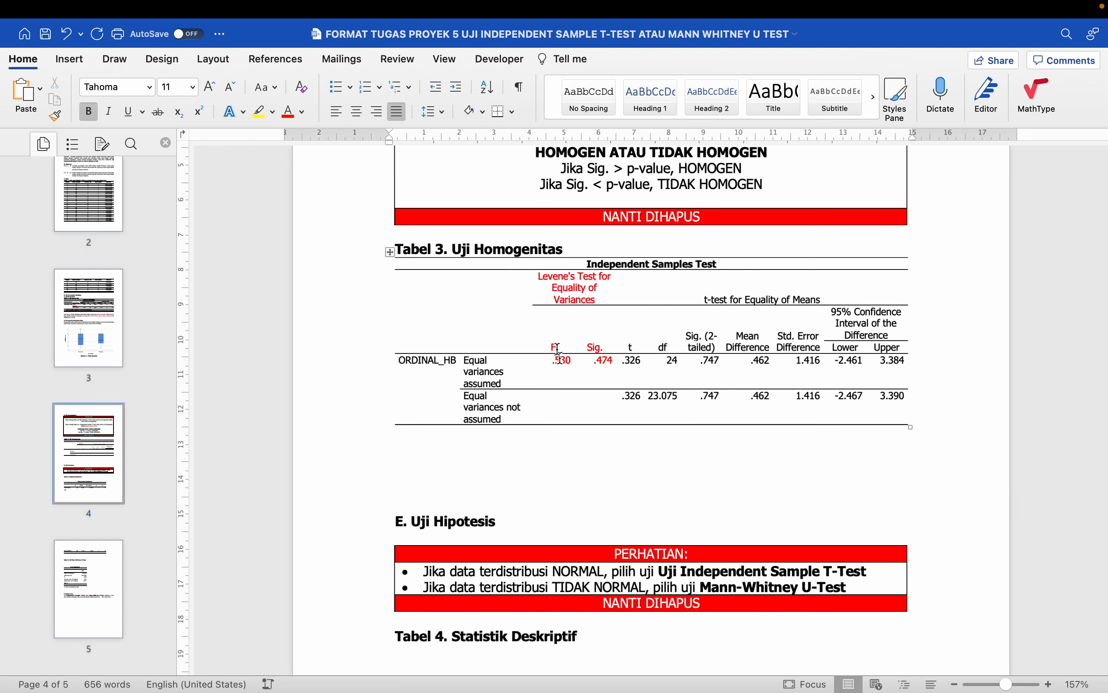
{"action": "left_click", "coordinate": [561, 292]}
{"action": "left_click", "coordinate": [496, 428]}
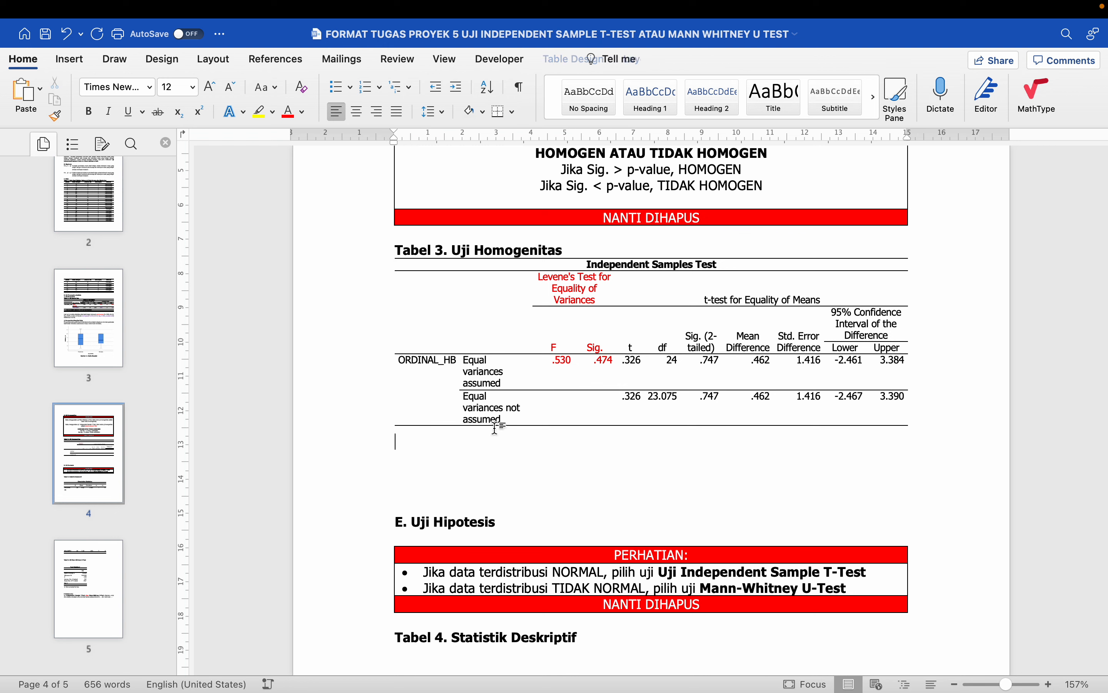
{"action": "key", "text": "super+1"}
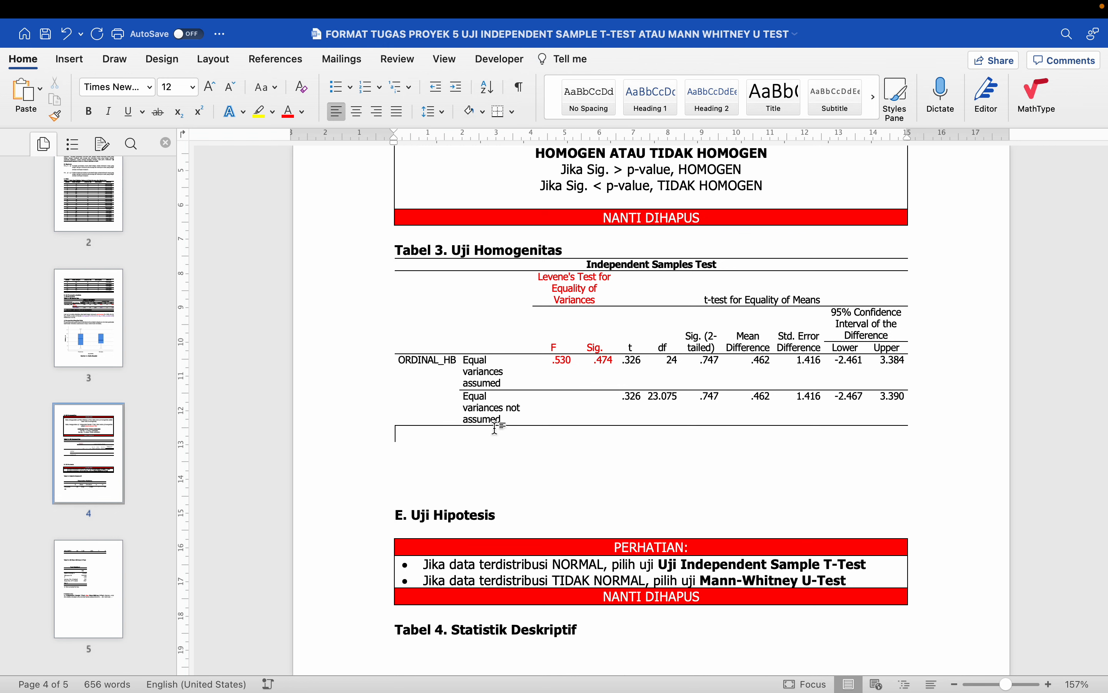
{"action": "key", "text": "Return"}
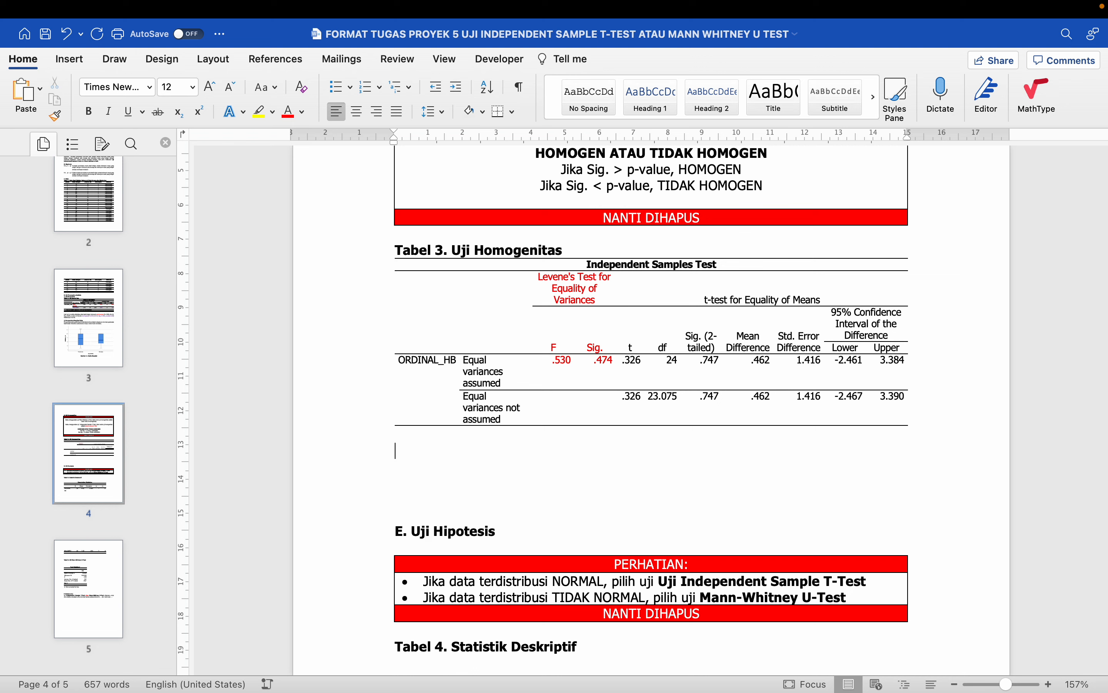
- Format the new line below the table as Tahoma 11
{"action": "left_click", "coordinate": [153, 85]}
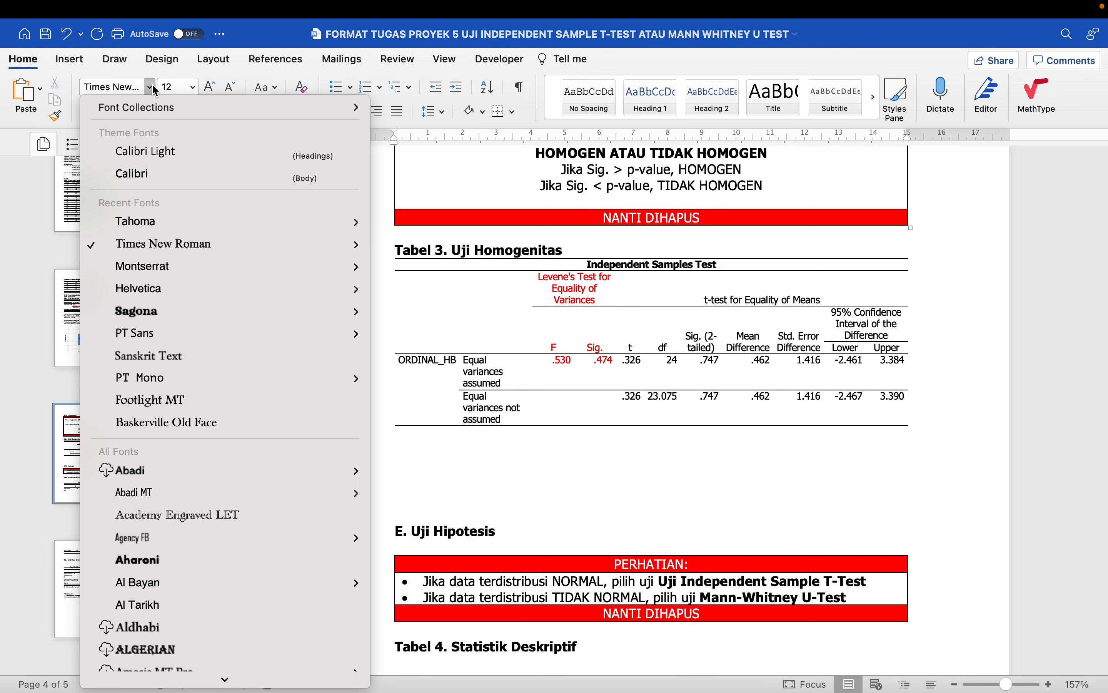
{"action": "left_click", "coordinate": [147, 219]}
{"action": "left_click", "coordinate": [194, 87]}
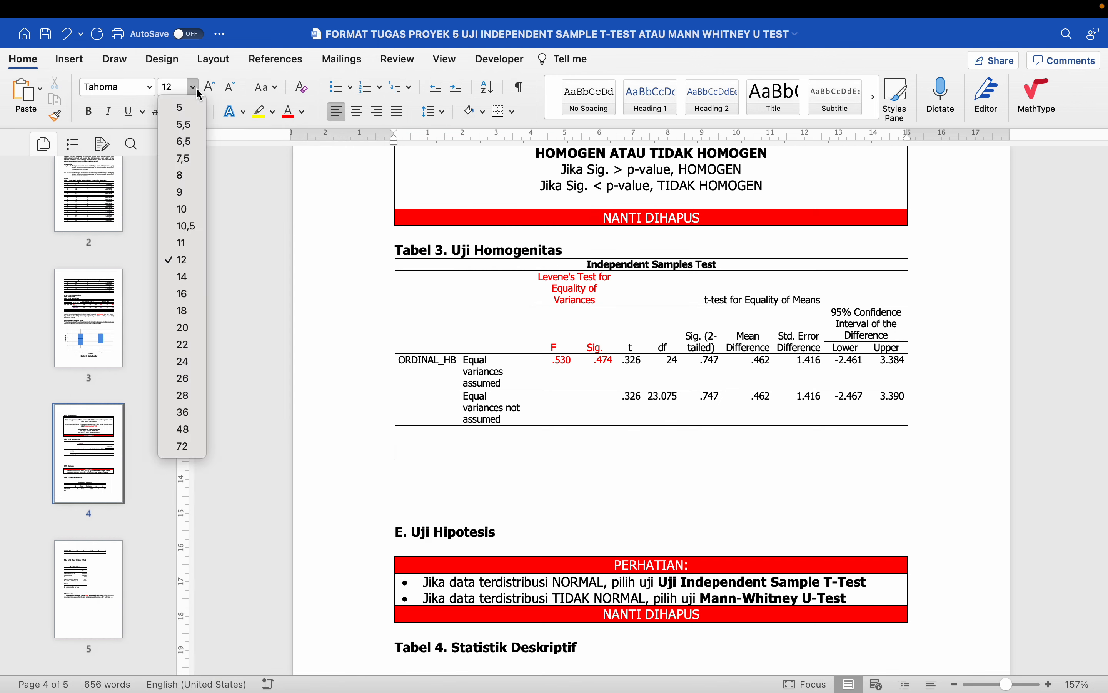
{"action": "left_click", "coordinate": [182, 243]}
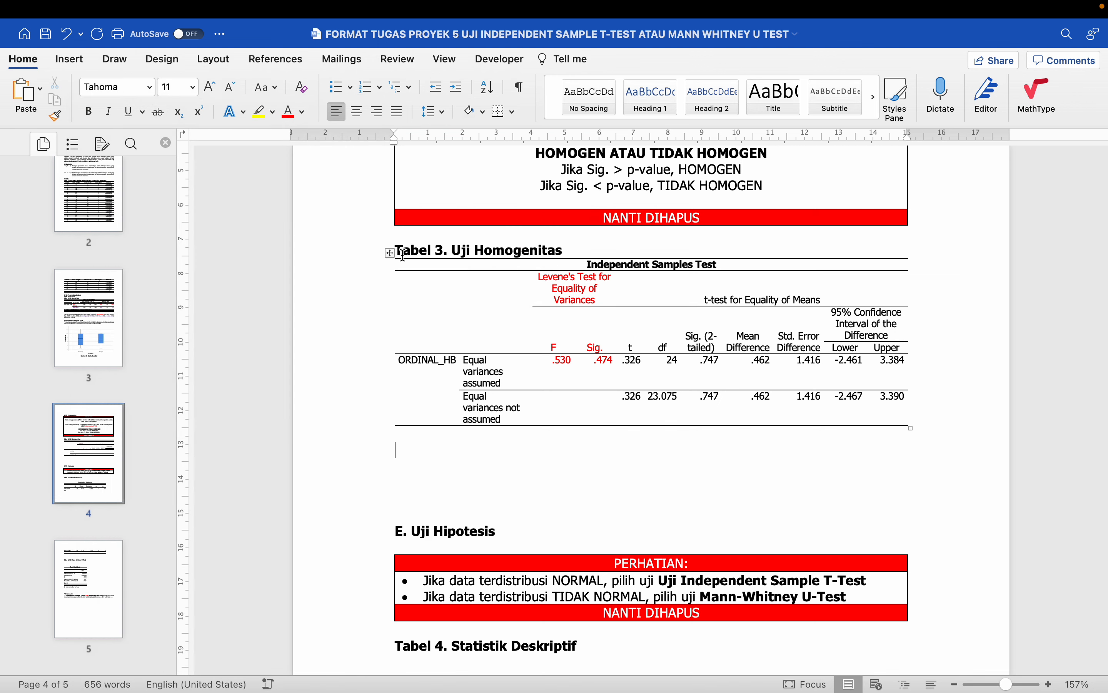
{"action": "left_click", "coordinate": [390, 254]}
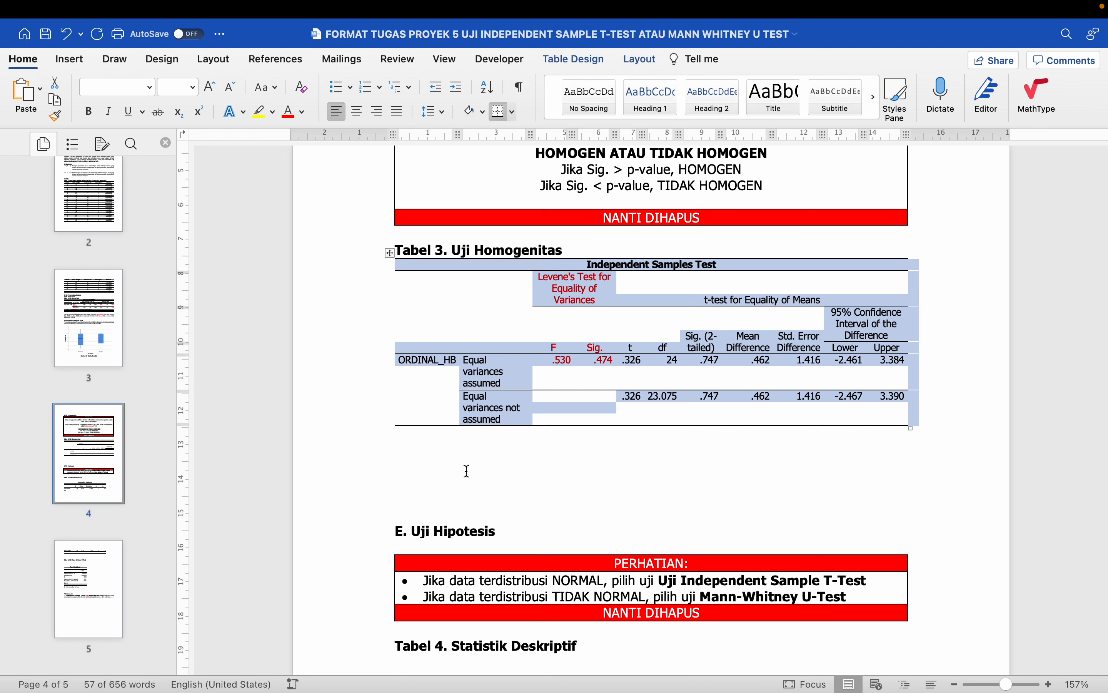
- Start the line below Tabel 3 with 'Hasil uji homogenitas'
{"action": "left_click", "coordinate": [437, 450]}
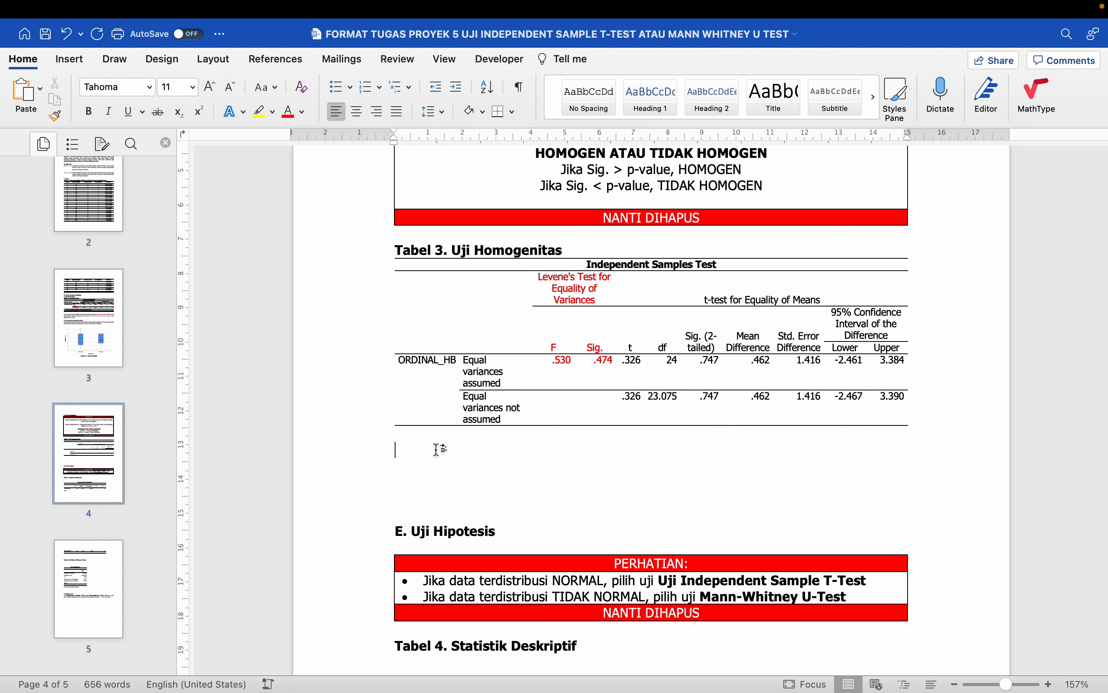
{"action": "type", "text": "DHasil "}
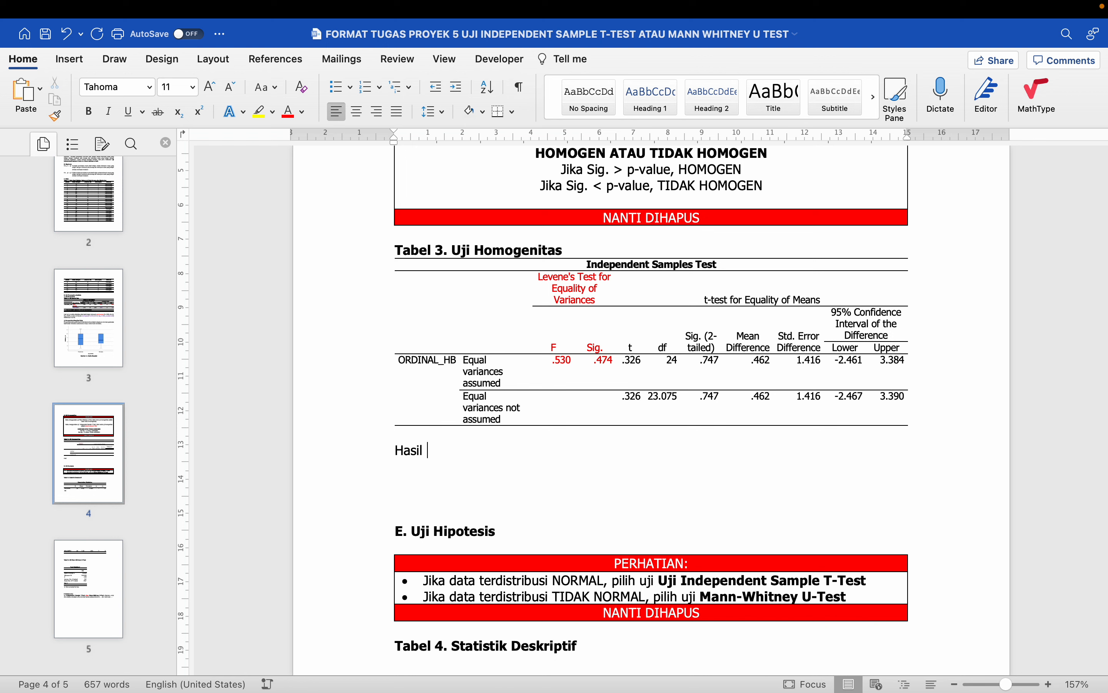
{"action": "type", "text": "uji homogenitas"}
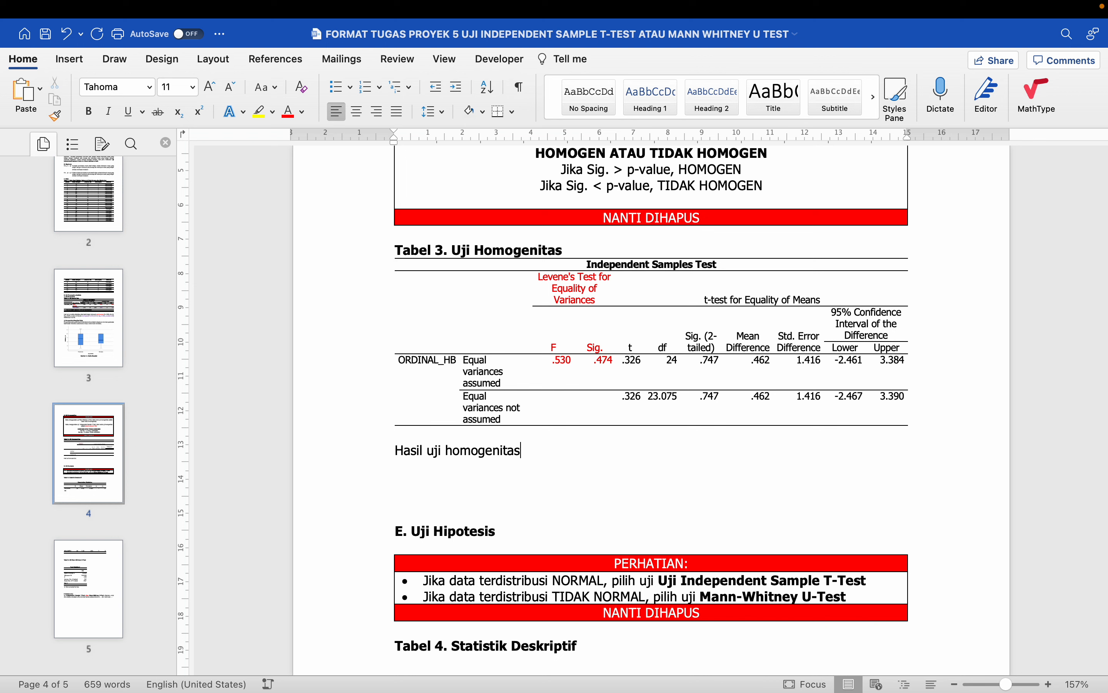
{"action": "left_click_drag", "start_coordinate": [399, 247], "coordinate": [556, 247]}
{"action": "left_click_drag", "start_coordinate": [396, 450], "coordinate": [529, 451]}
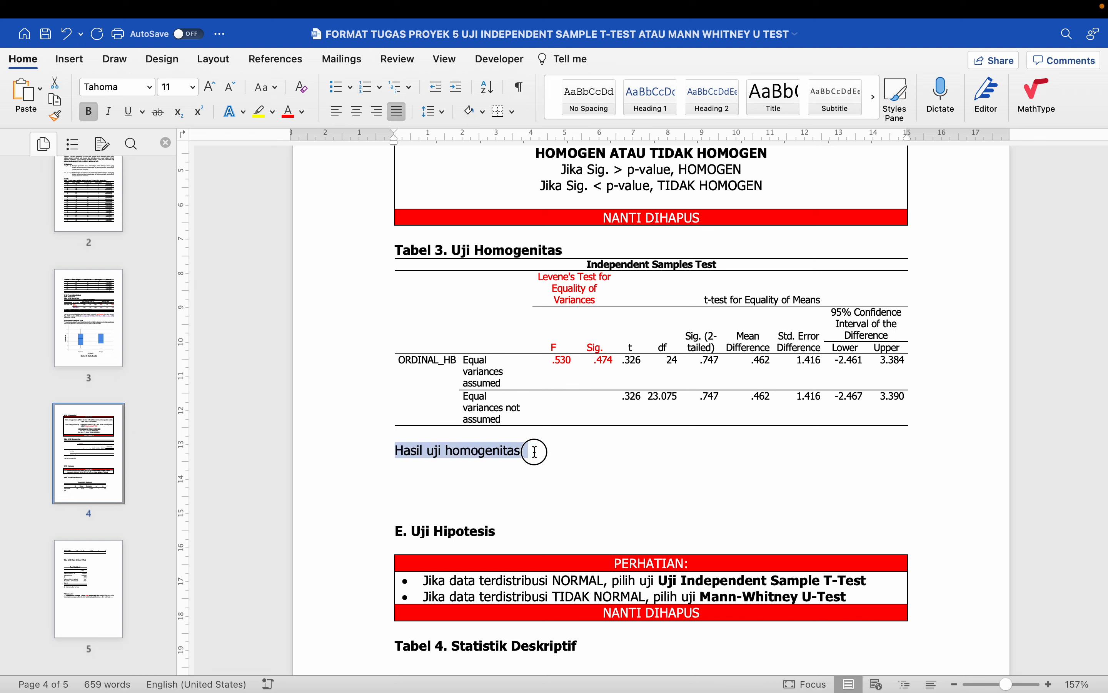
- Continue the sentence with 'diketahui varian hasil belajar bersifat homogen'
{"action": "left_click", "coordinate": [523, 445]}
{"action": "type", "text": "dike"}
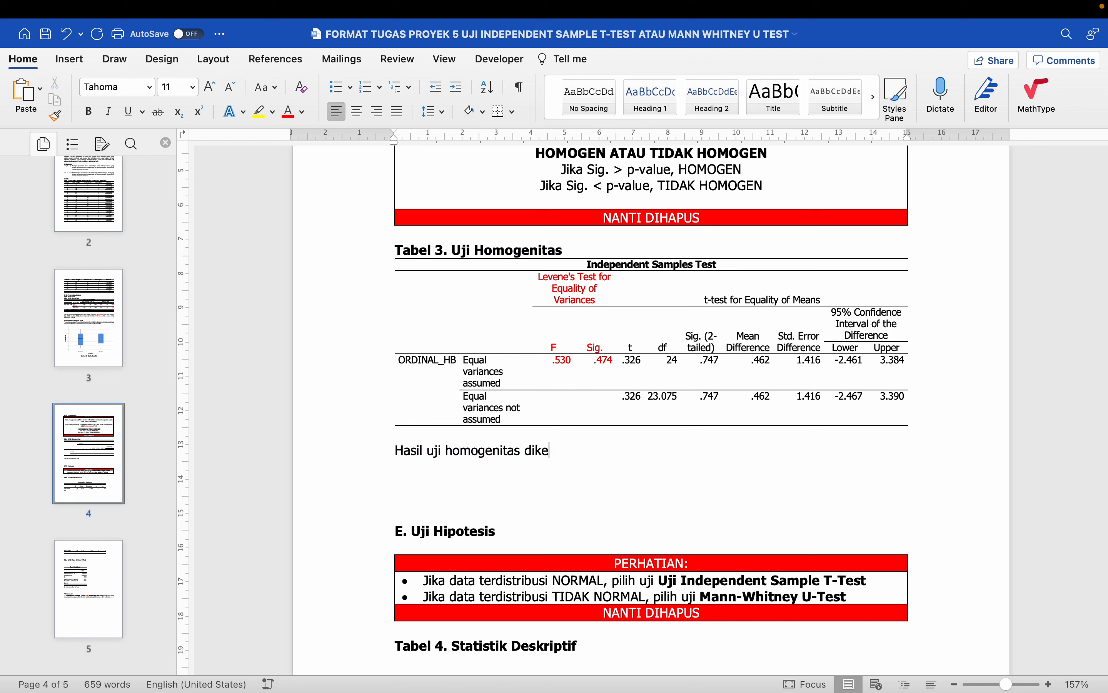
{"action": "type", "text": "tahui varian h"}
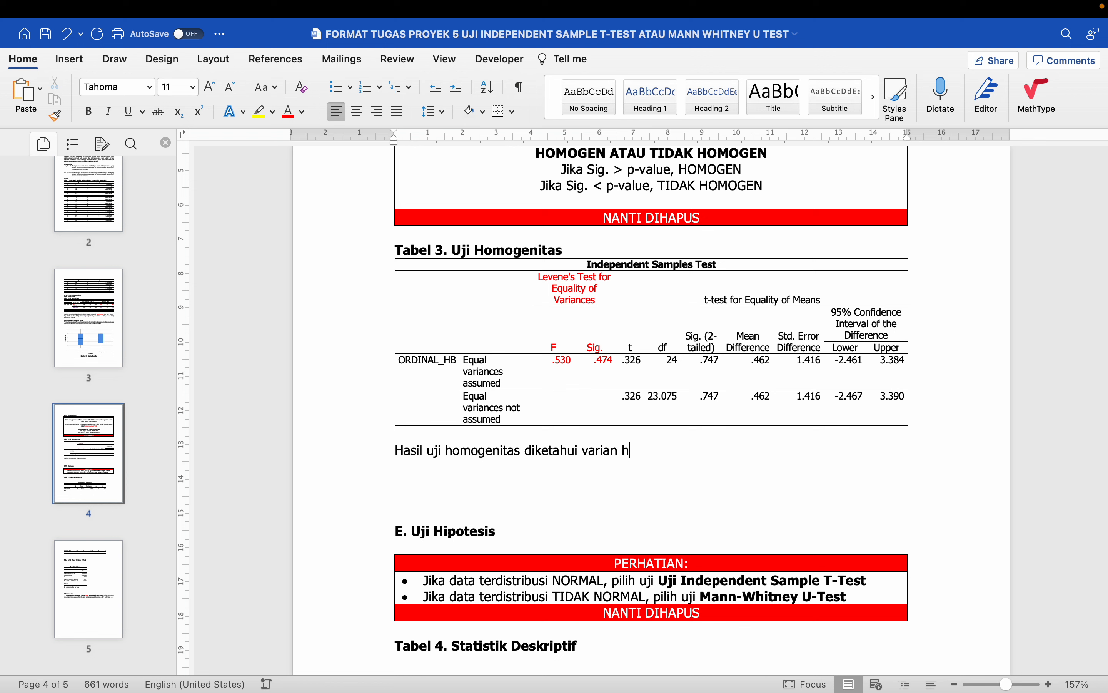
{"action": "type", "text": "asil belajar"}
{"action": "left_click", "coordinate": [585, 453]}
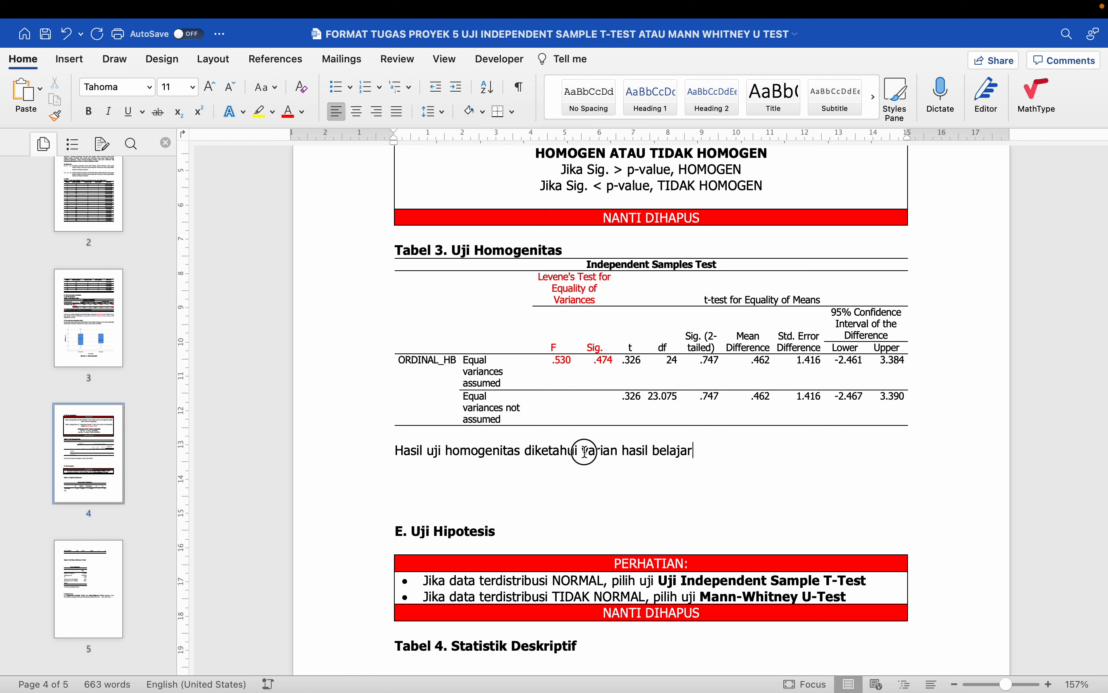
{"action": "left_click_drag", "start_coordinate": [585, 453], "coordinate": [669, 451]}
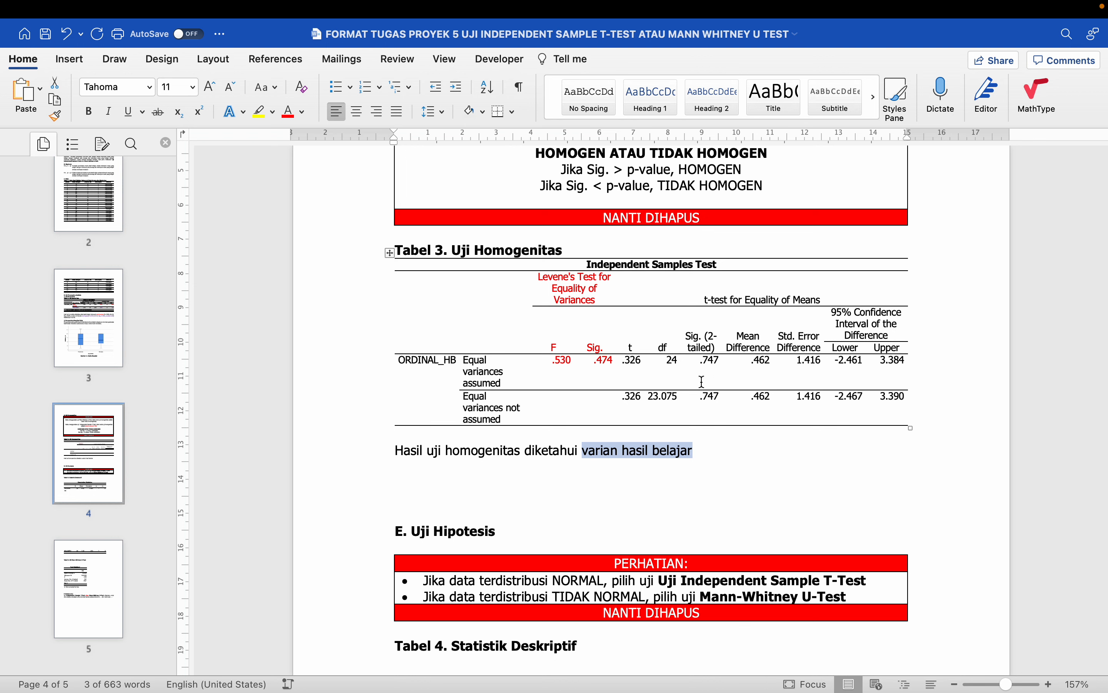
{"action": "left_click", "coordinate": [710, 447]}
{"action": "type", "text": "bersifat"}
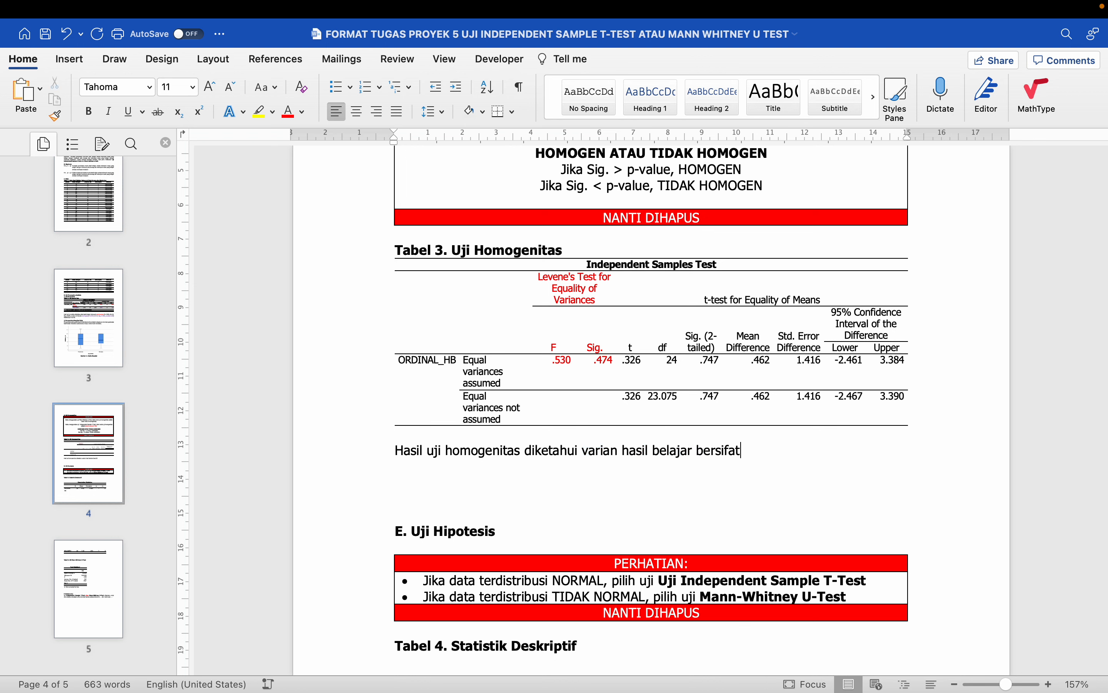
{"action": "type", "text": " homogen"}
{"action": "left_click_drag", "start_coordinate": [592, 347], "coordinate": [602, 368]}
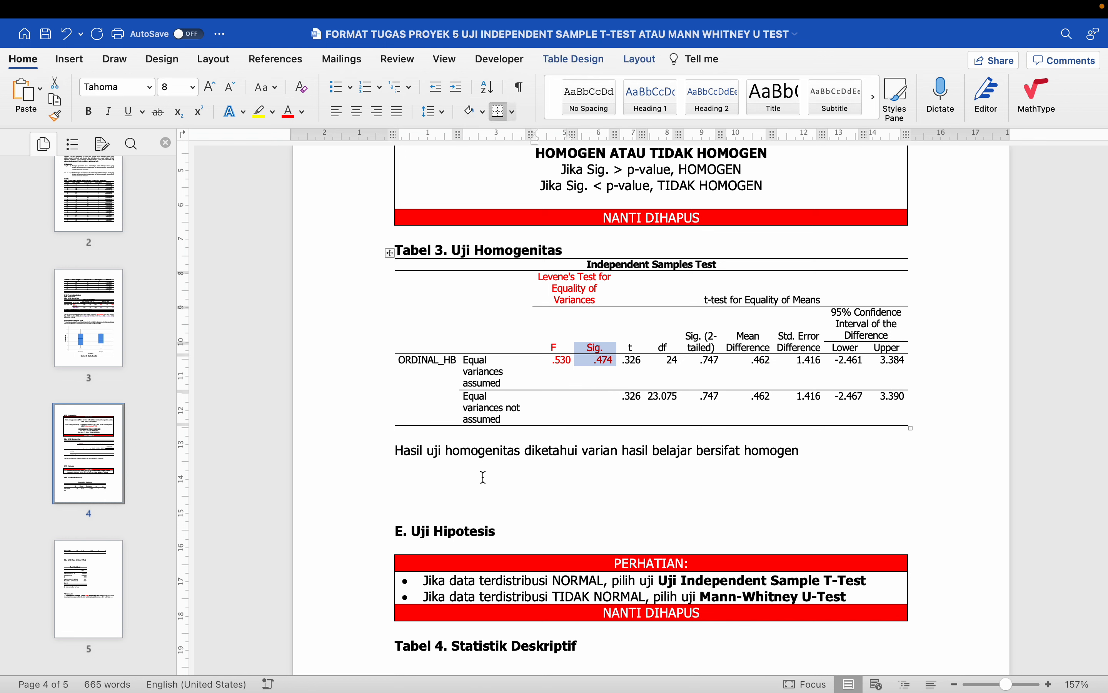
- Below the sentence, type the rules 'Jika Sig. > p-value → HOMOGEN' and 'Sebaliknya, jika Sig. ≤ p-value → TIDAK HOMOGEN'
{"action": "left_click", "coordinate": [483, 477]}
{"action": "type", "text": "Jik"}
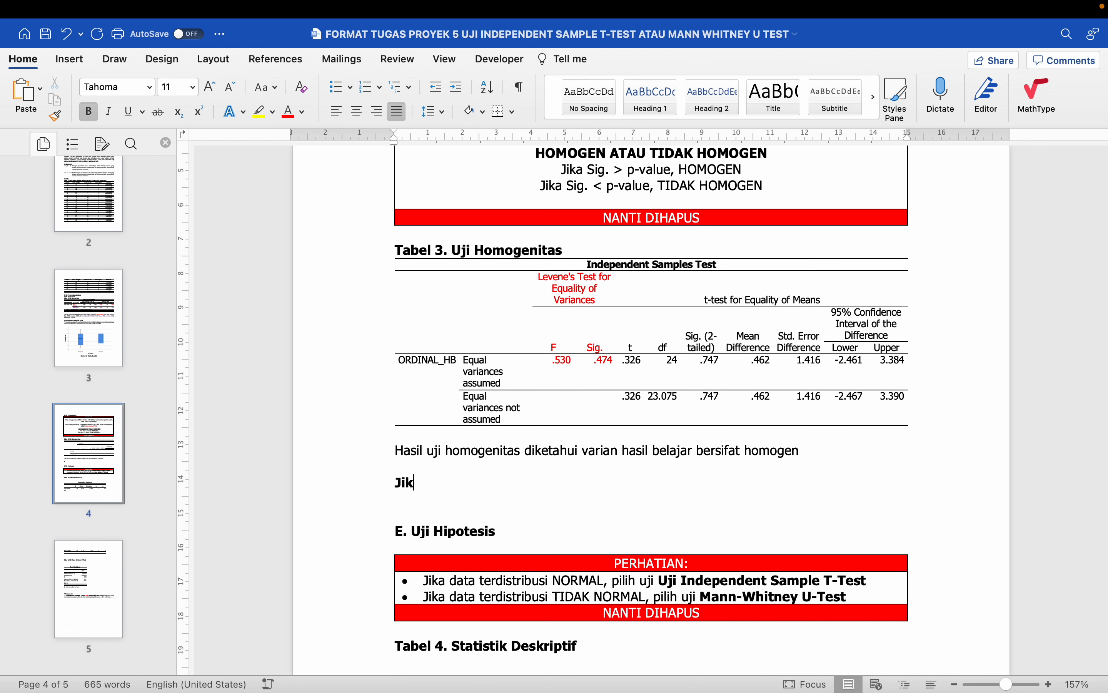
{"action": "type", "text": "a Sig. >"}
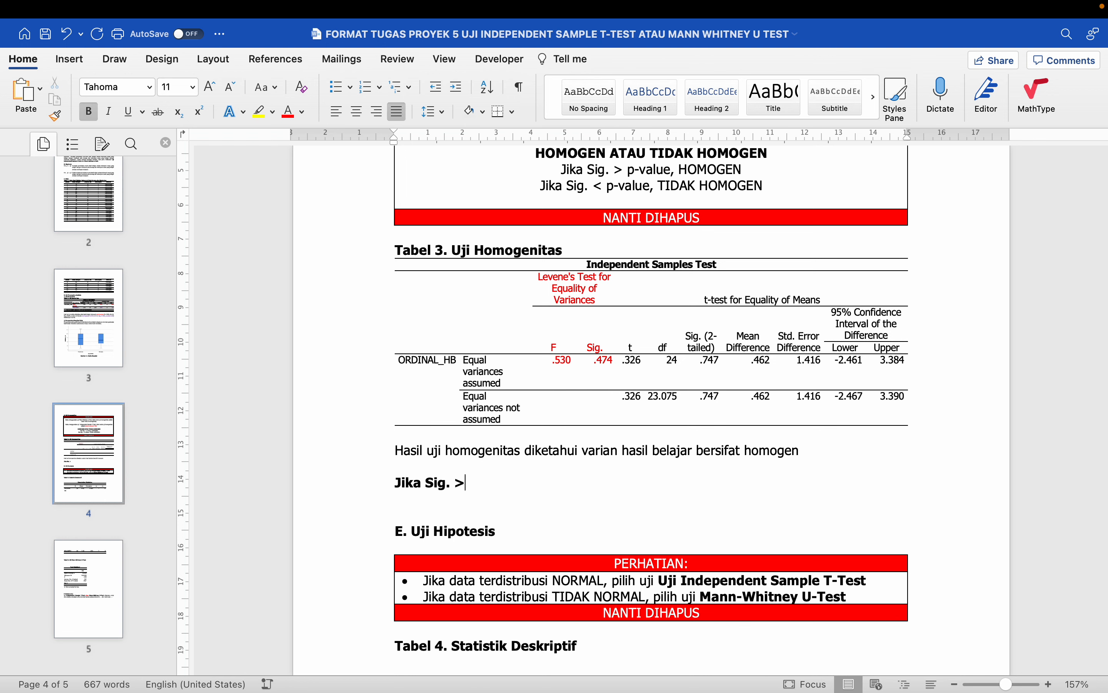
{"action": "type", "text": "p-value --> HOMOGEN"}
{"action": "key", "text": "Return"}
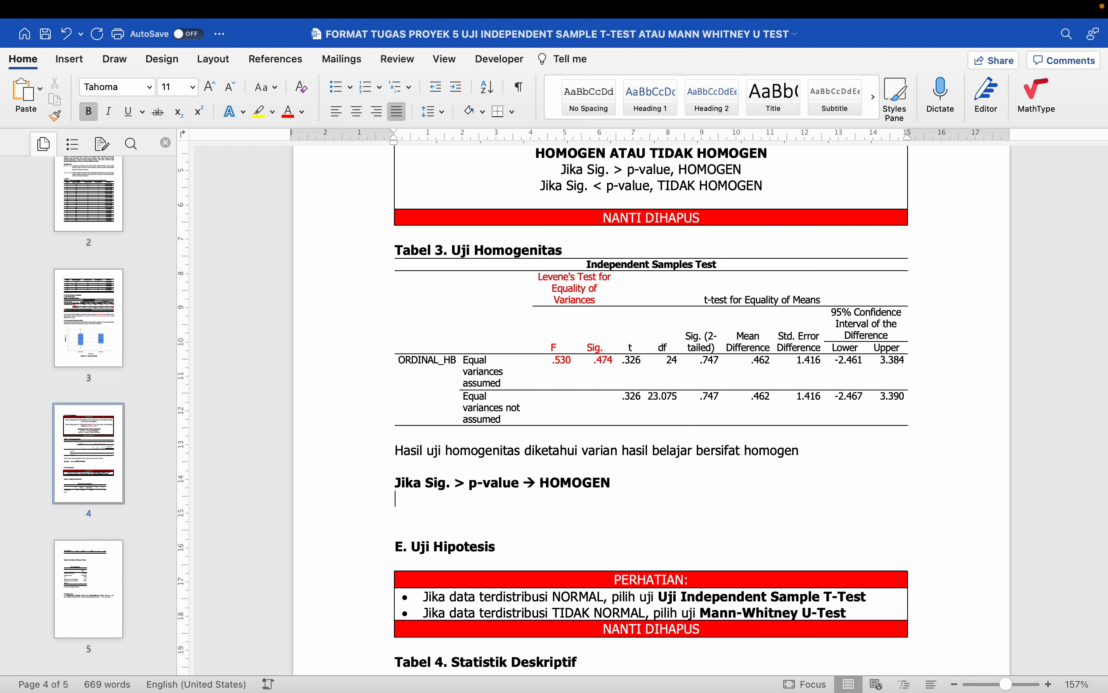
{"action": "type", "text": "Sebalik"}
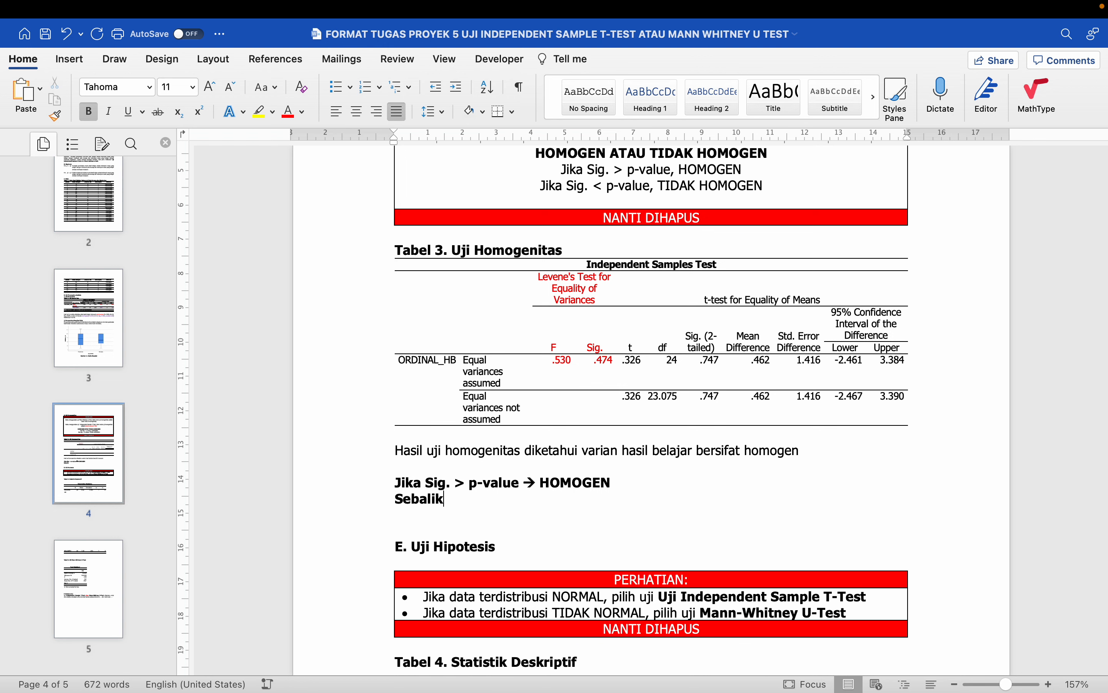
{"action": "type", "text": "nya, jika Si"}
{"action": "type", "text": "g. ≤ p-vali"}
{"action": "type", "text": "ue --> TIDAK "}
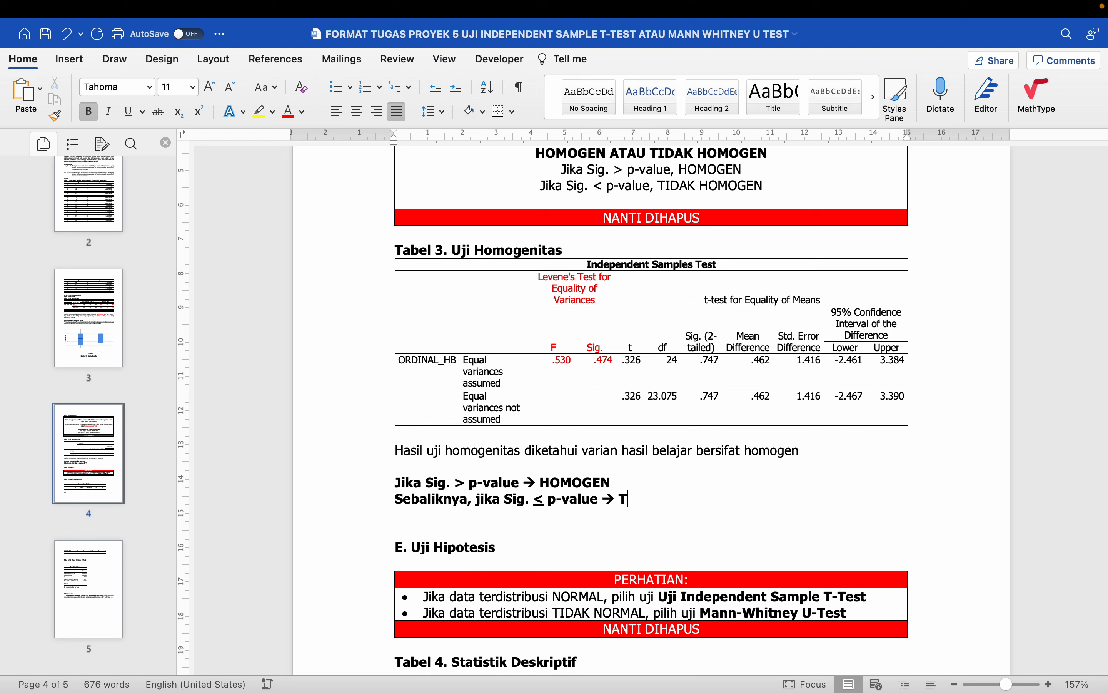
{"action": "type", "text": "HOMOGEN"}
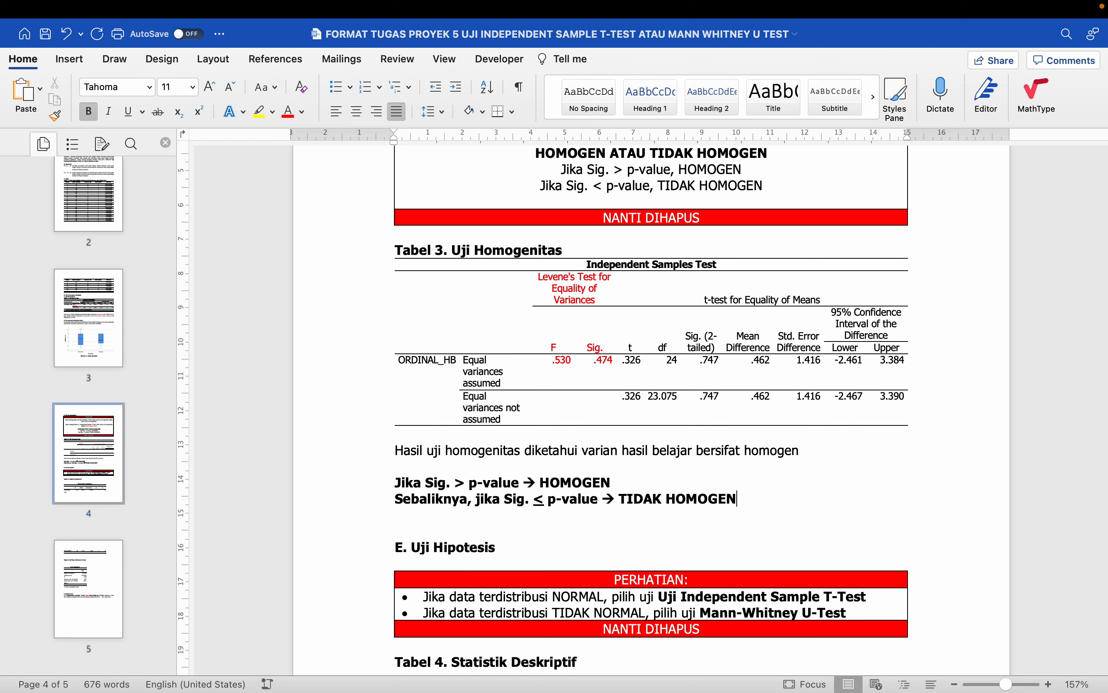
{"action": "key", "text": "Return"}
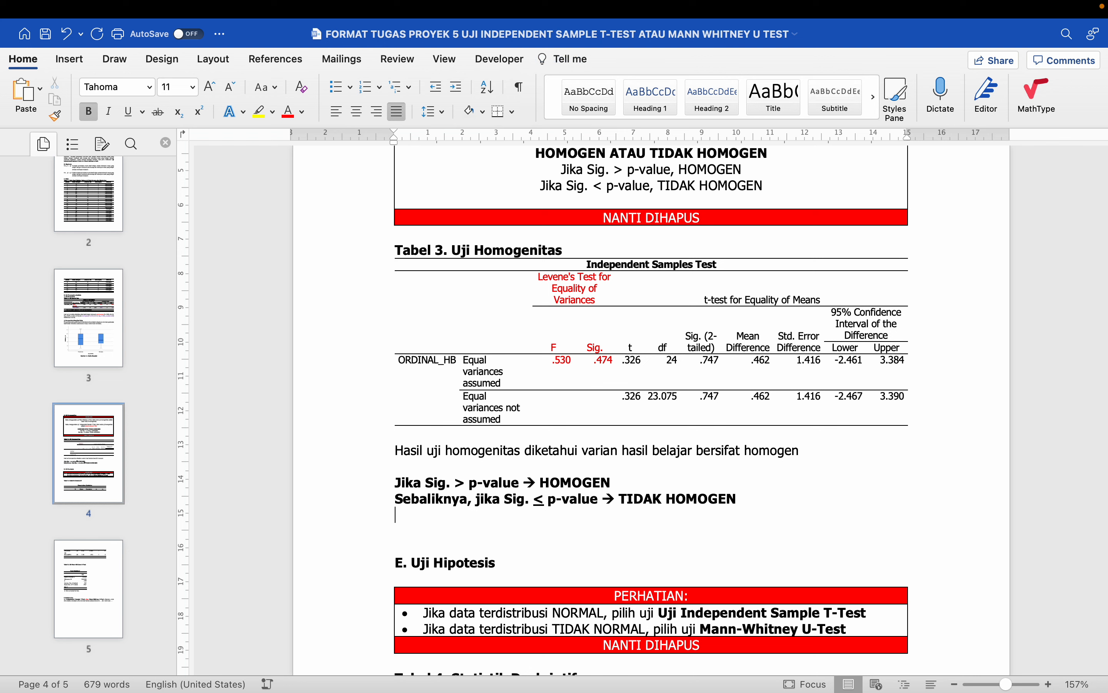
- Add the lines 'Sig. = 0.474' and 'p-value =0.05' below the rules
{"action": "key", "text": "Return"}
{"action": "type", "text": "Sig. = 0.7"}
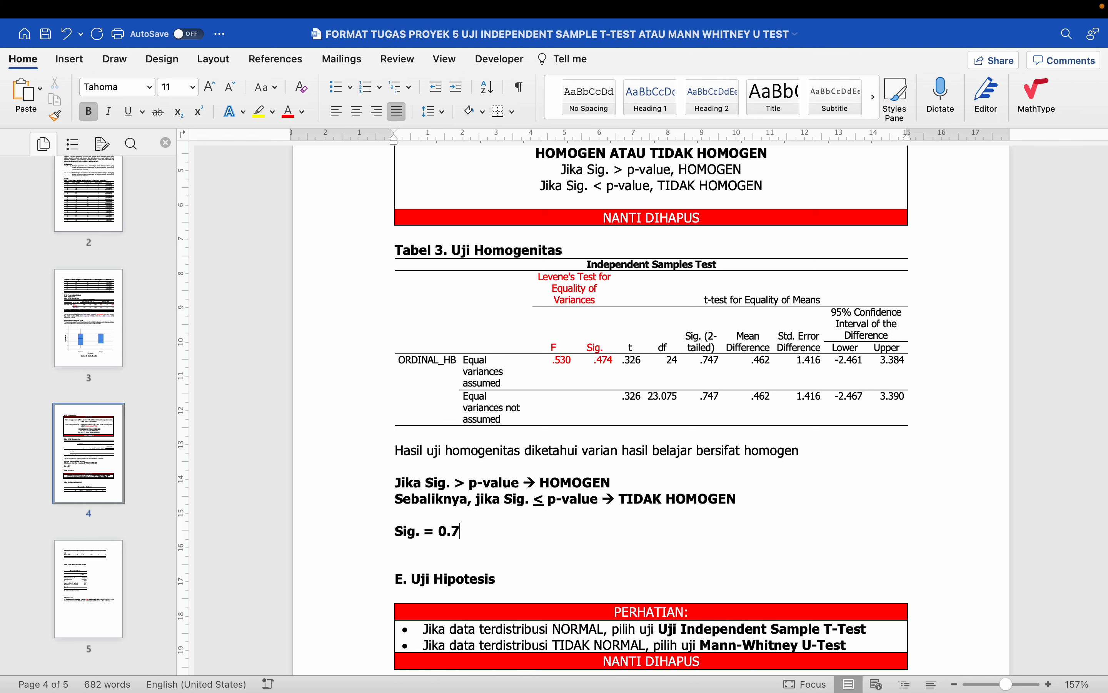
{"action": "type", "text": ".47"}
{"action": "key", "text": "BackSpace"}
{"action": "type", "text": "474"}
{"action": "key", "text": "Return"}
{"action": "type", "text": "p-valu"}
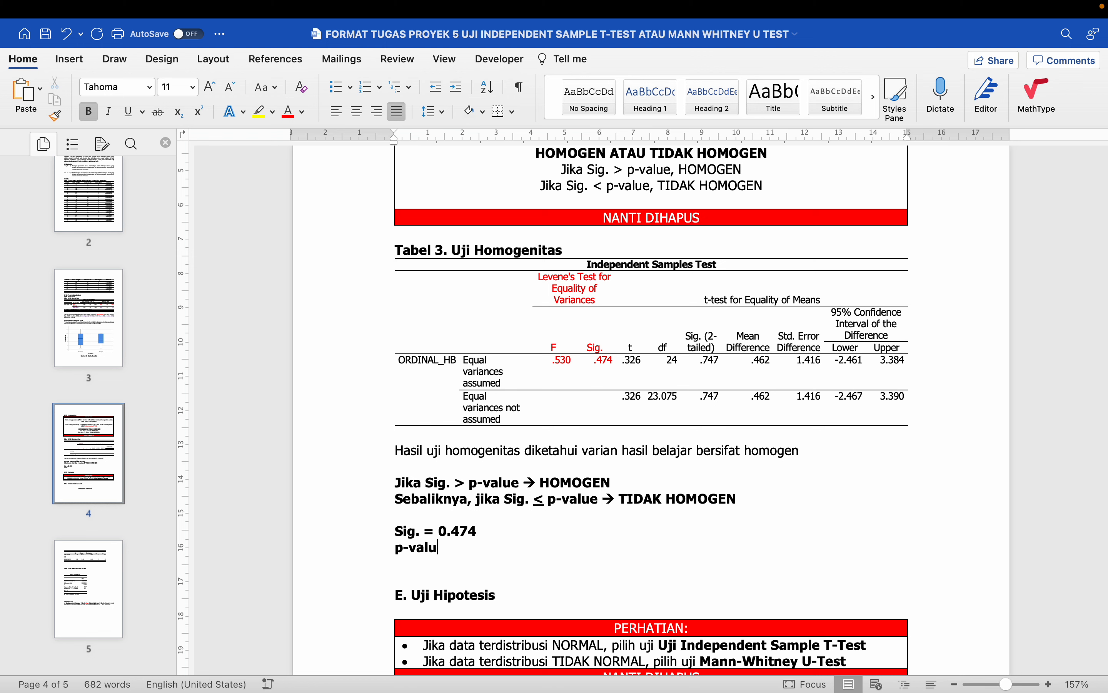
{"action": "type", "text": "e =0.05"}
- Add the comparison line 'Sig. =0.474 > p-value=0.05 → HOMOGEN'
{"action": "key", "text": "Return"}
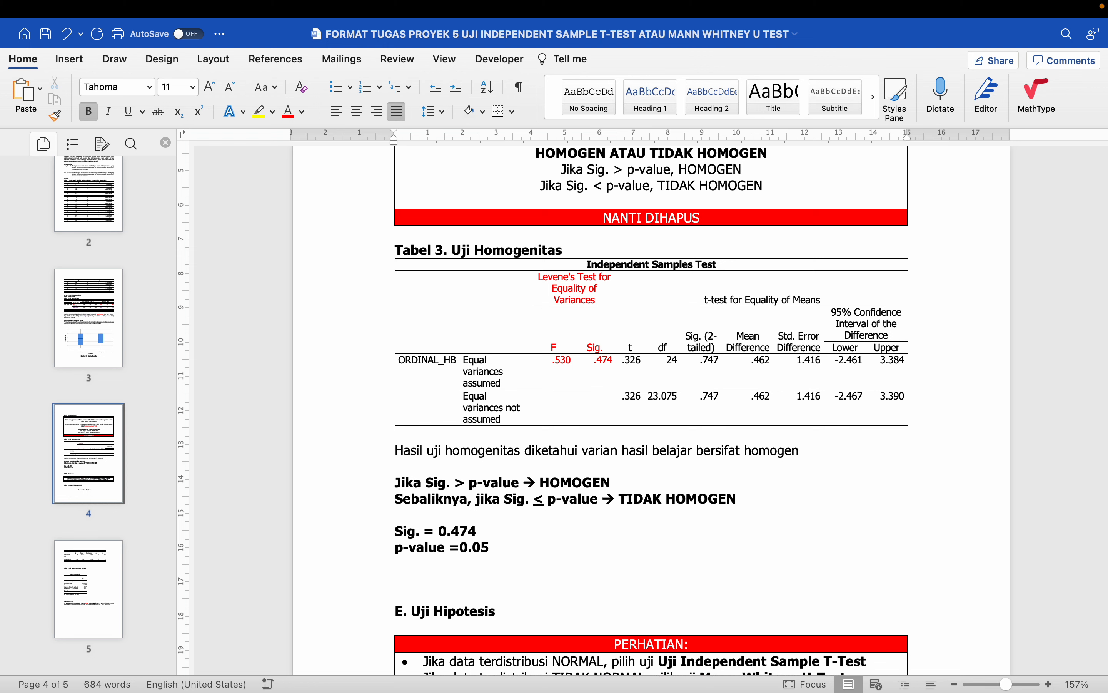
{"action": "type", "text": "Sig. > p-value"}
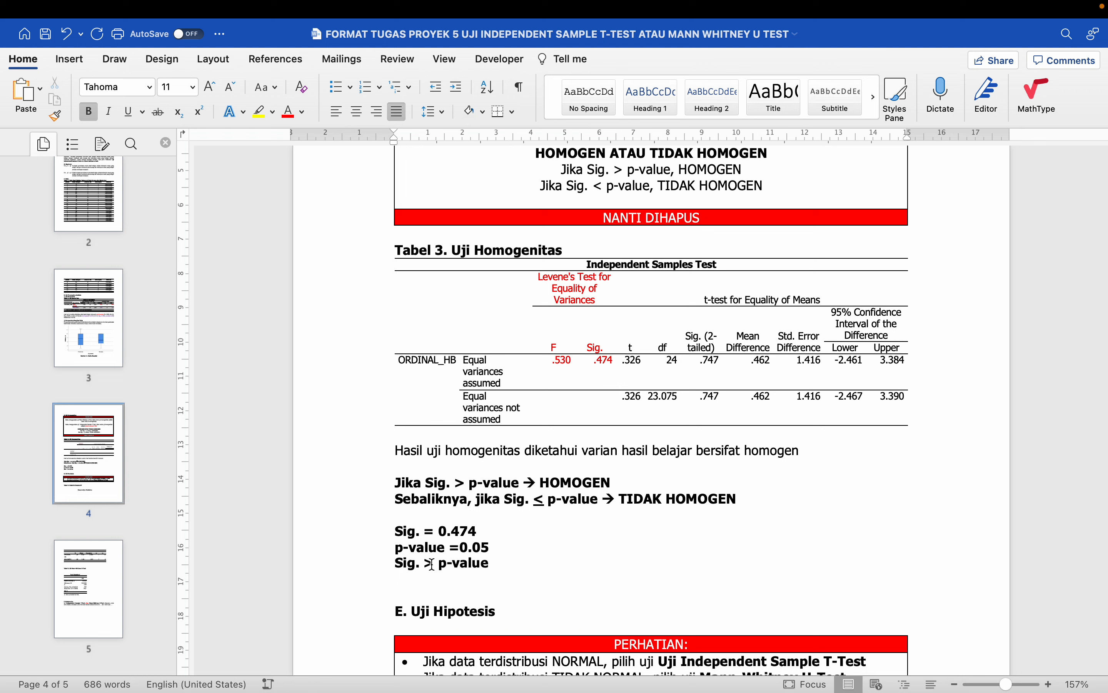
{"action": "left_click", "coordinate": [427, 562]}
{"action": "type", "text": "0"}
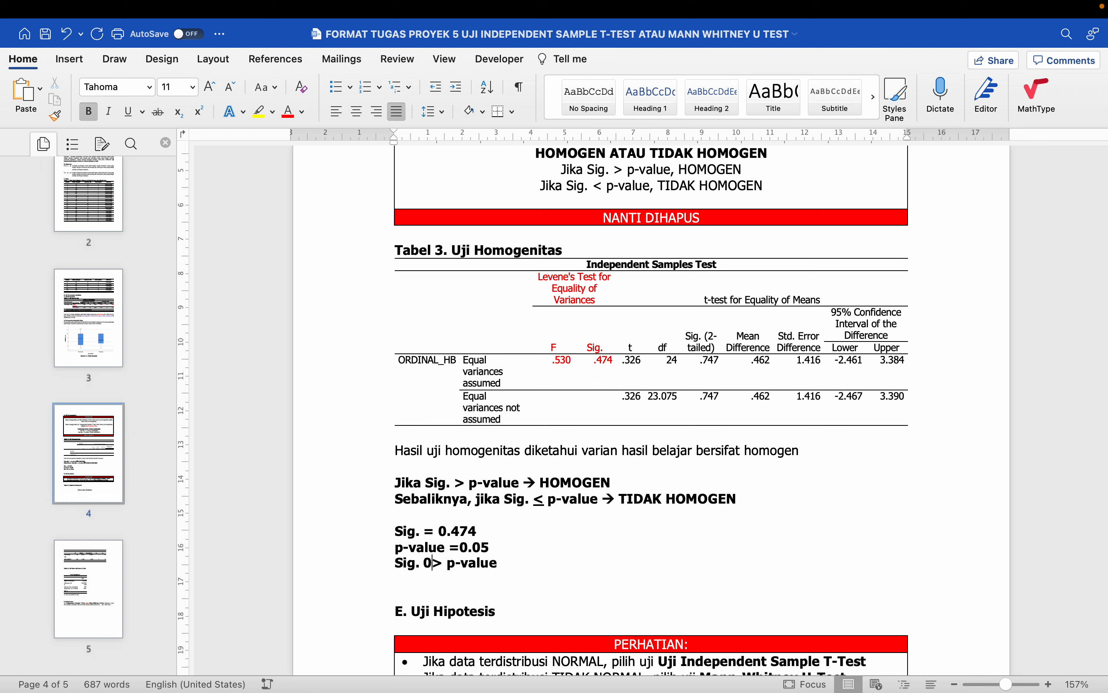
{"action": "key", "text": "BackSpace"}
{"action": "type", "text": "=0.474"}
{"action": "key", "text": "End"}
{"action": "type", "text": "=0.0"}
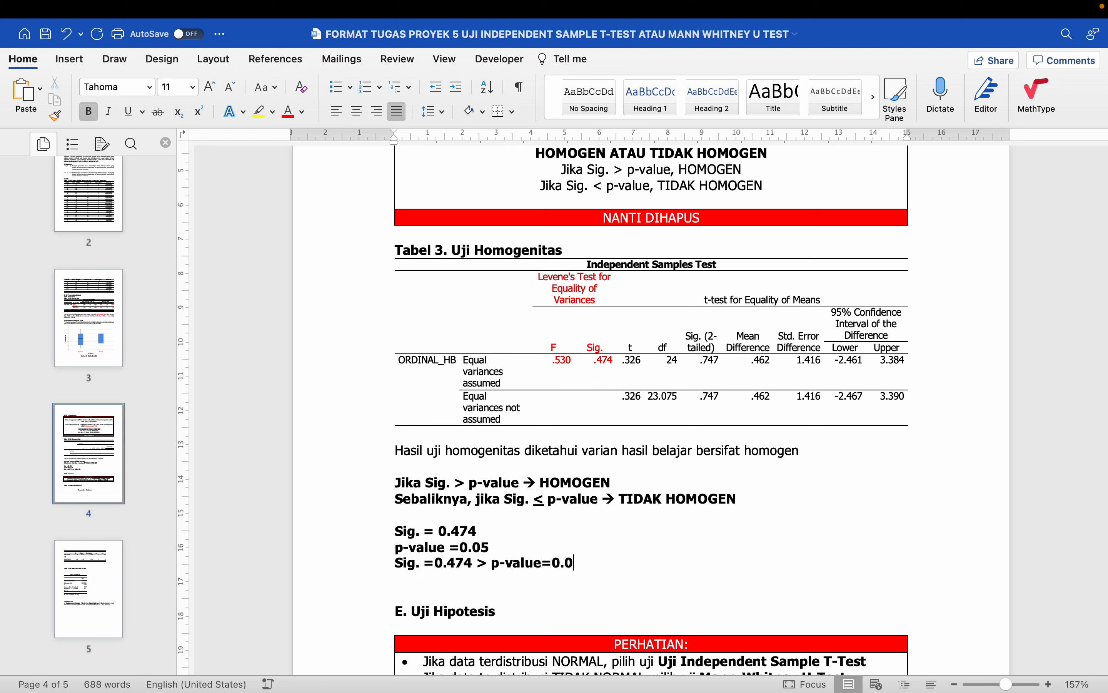
{"action": "type", "text": "5 --> HOMOGE"}
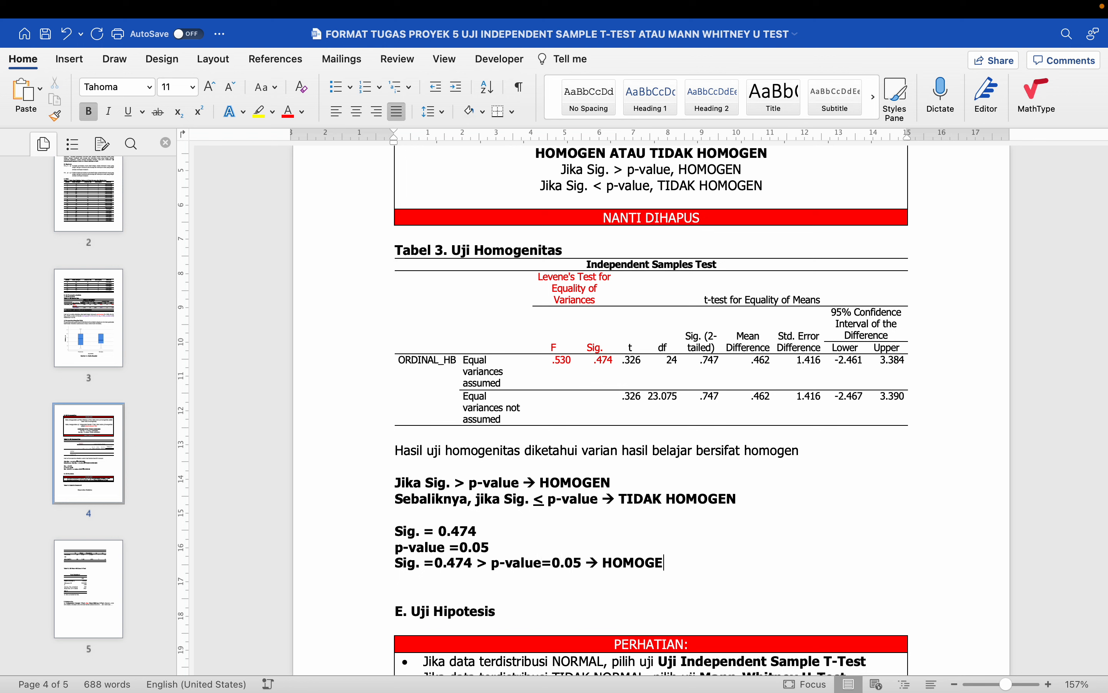
{"action": "type", "text": "N"}
- Begin an F note by typing '(F=' right after 'homogen' in the Hasil sentence
{"action": "left_click", "coordinate": [376, 490]}
{"action": "left_click", "coordinate": [822, 444]}
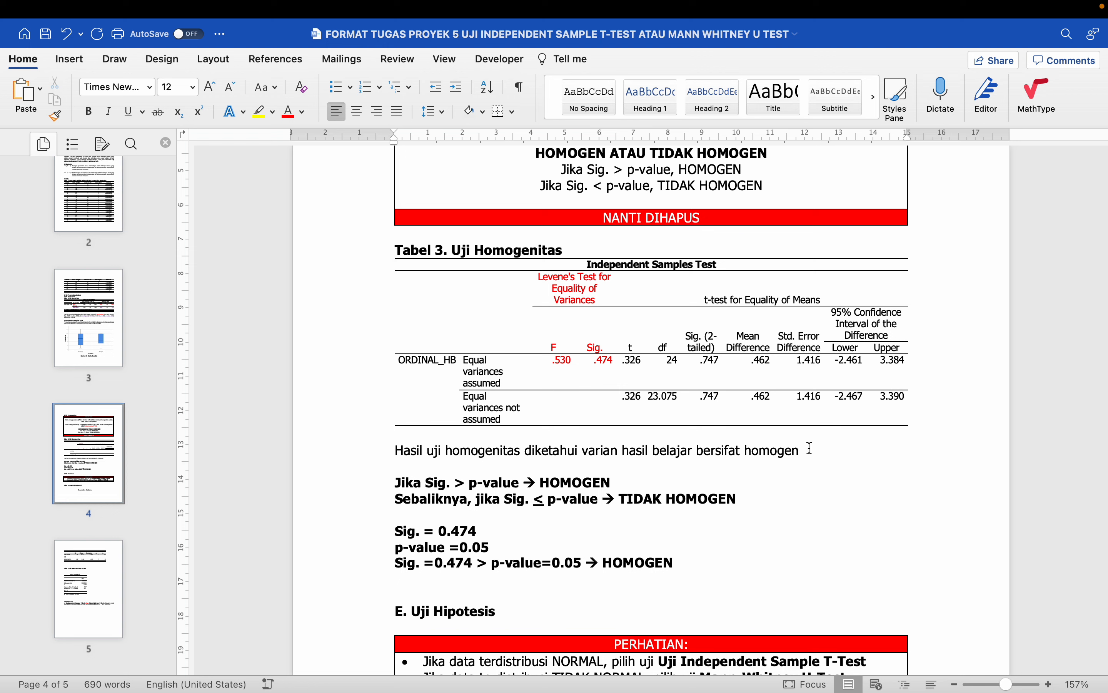
{"action": "left_click", "coordinate": [810, 448]}
{"action": "type", "text": "(F="}
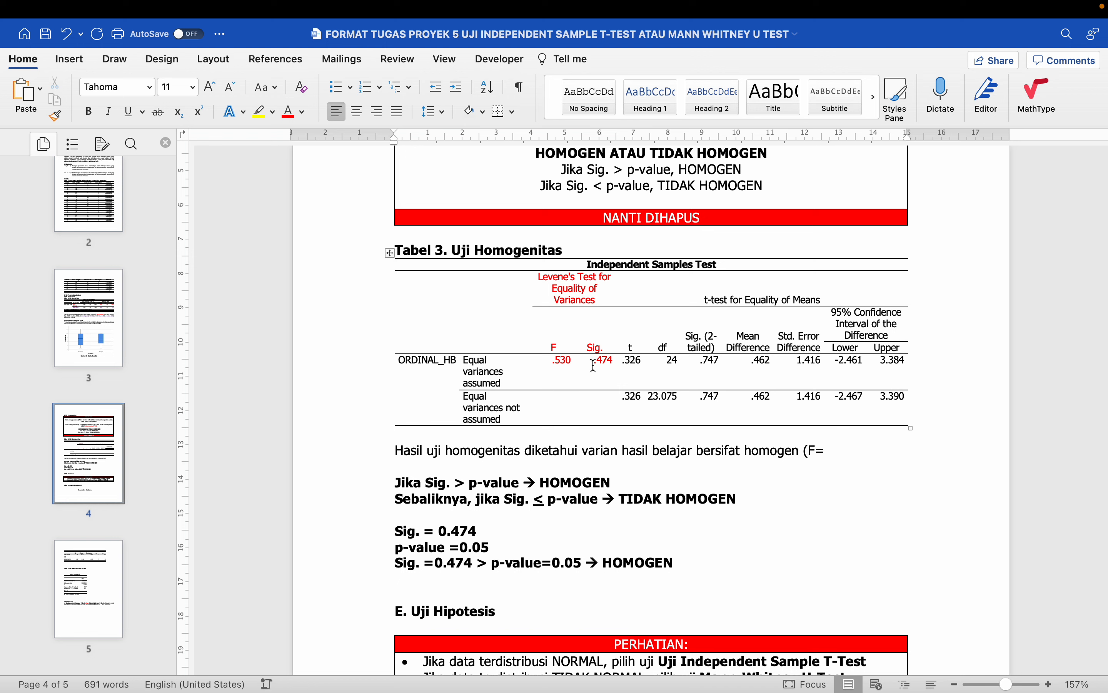
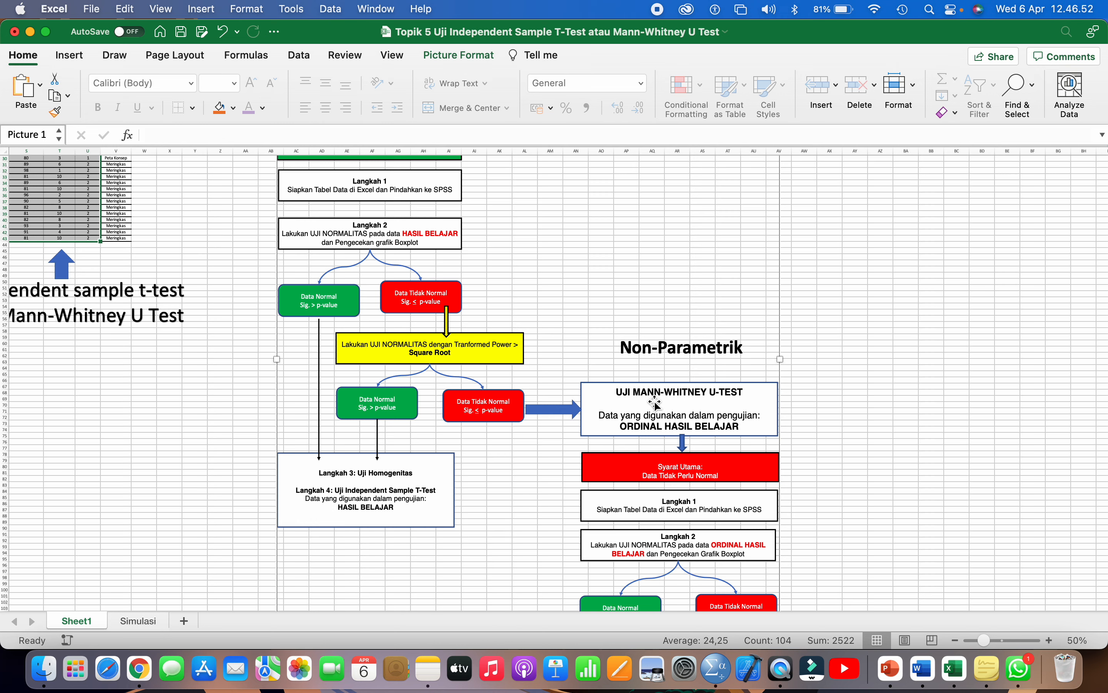
- Leave the Excel flowchart and bring the Word report forward at Tabel 4's Descriptive Statistics table
{"action": "scroll", "coordinate": [655, 404], "scroll_direction": "up", "scroll_amount": 2}
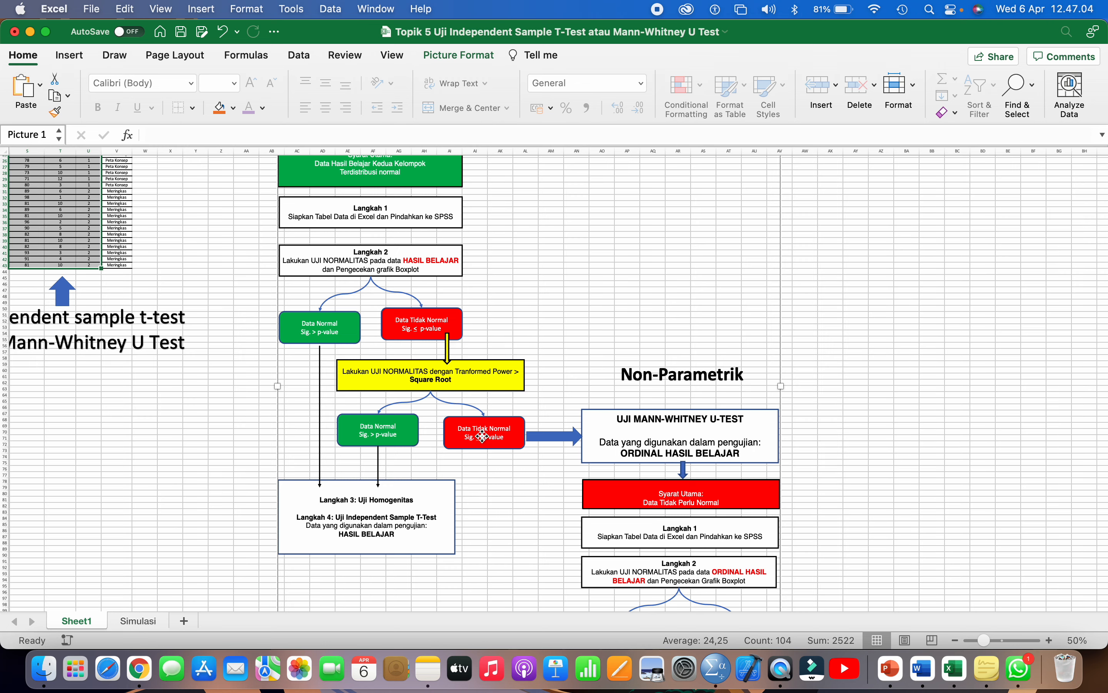
{"action": "key", "text": "super+Tab"}
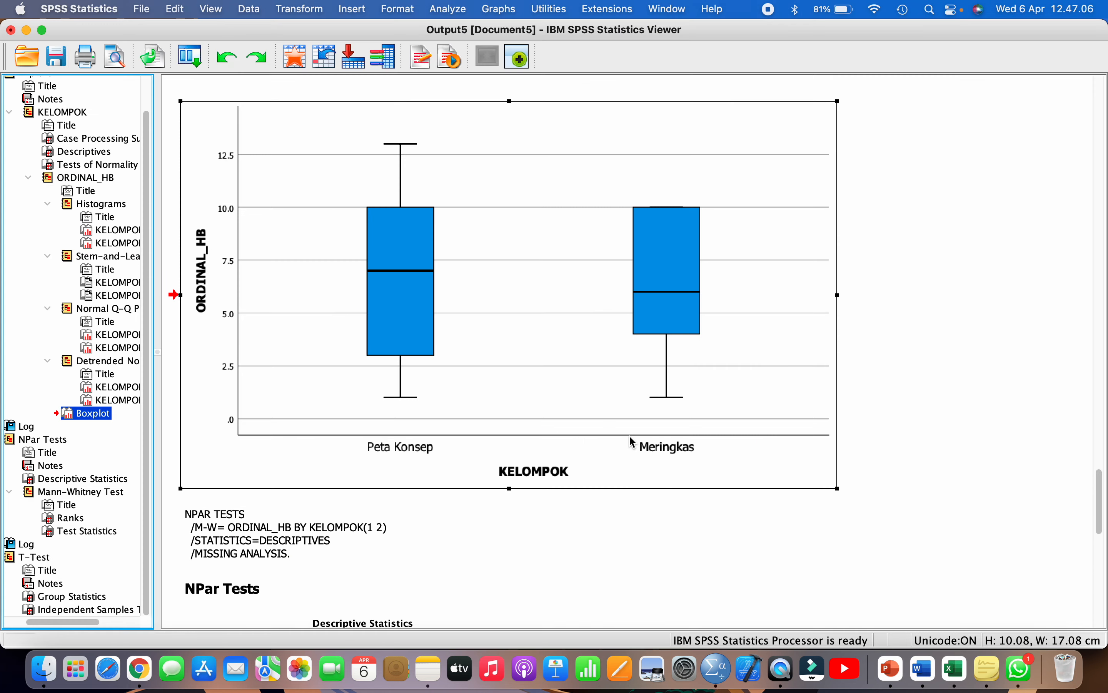
{"action": "left_click", "coordinate": [925, 679]}
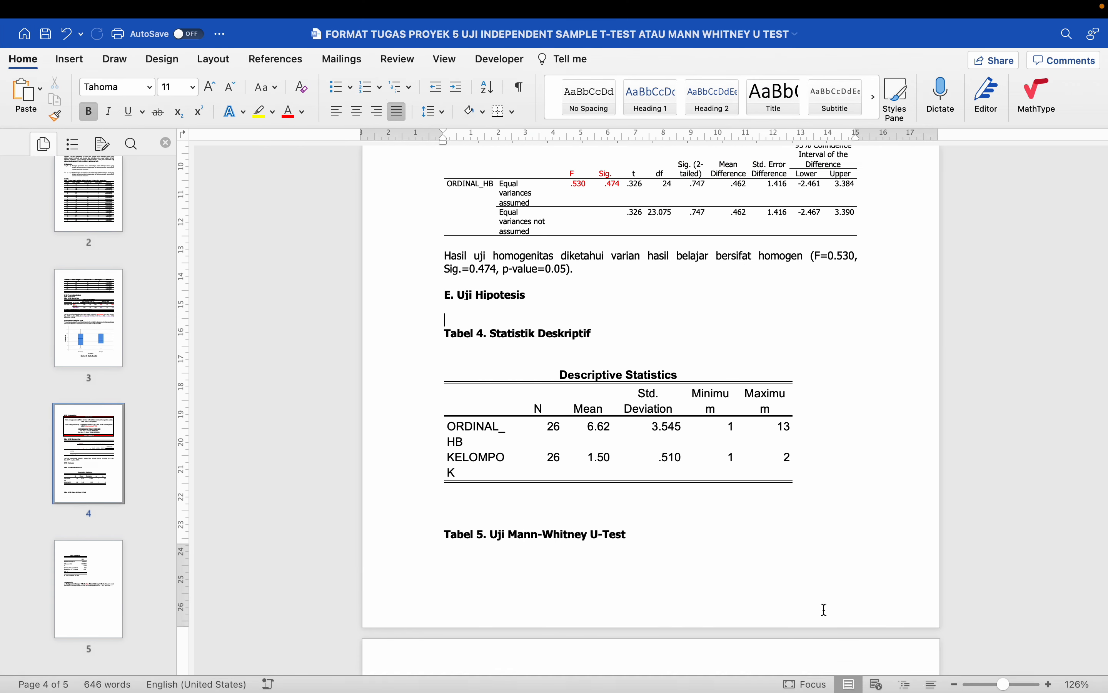
- Delete the blank lines before Tabel 4 and above its table, then single-space the Descriptive Statistics table
{"action": "scroll", "coordinate": [690, 513], "scroll_direction": "up", "scroll_amount": 1}
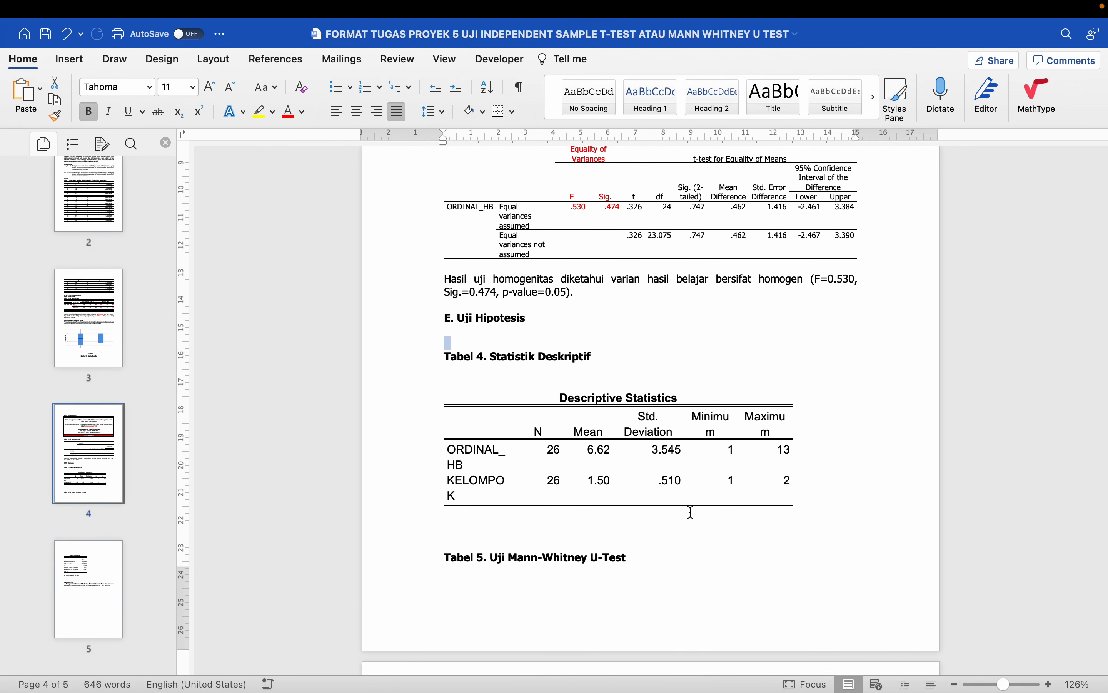
{"action": "key", "text": "BackSpace"}
{"action": "key", "text": "Delete"}
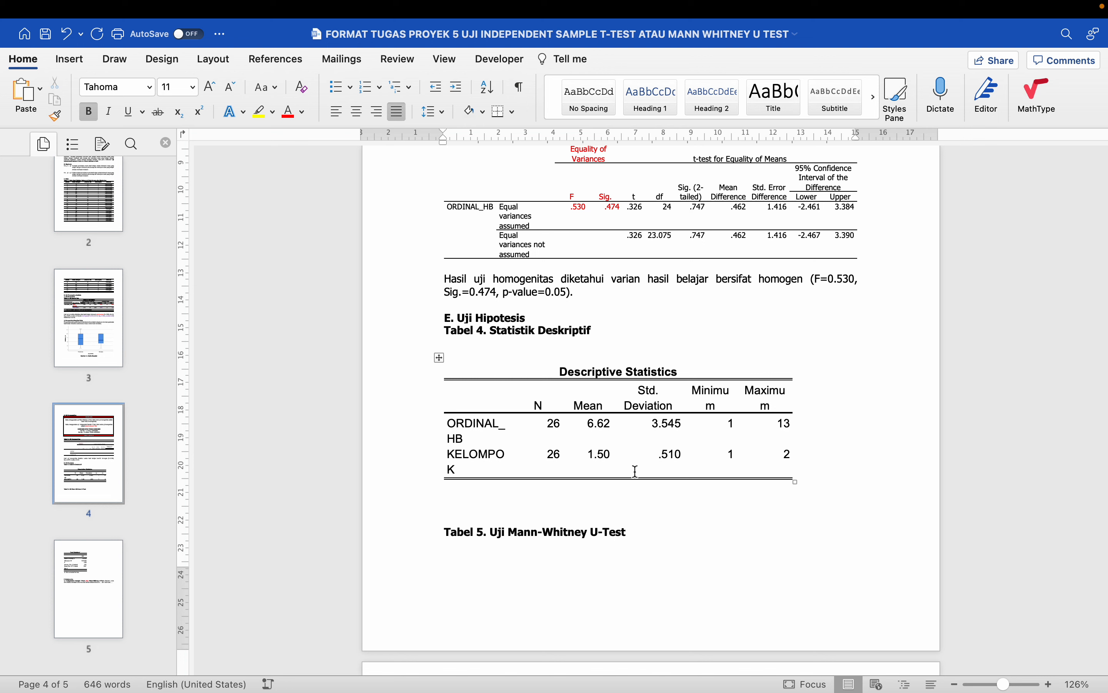
{"action": "left_click", "coordinate": [537, 370]}
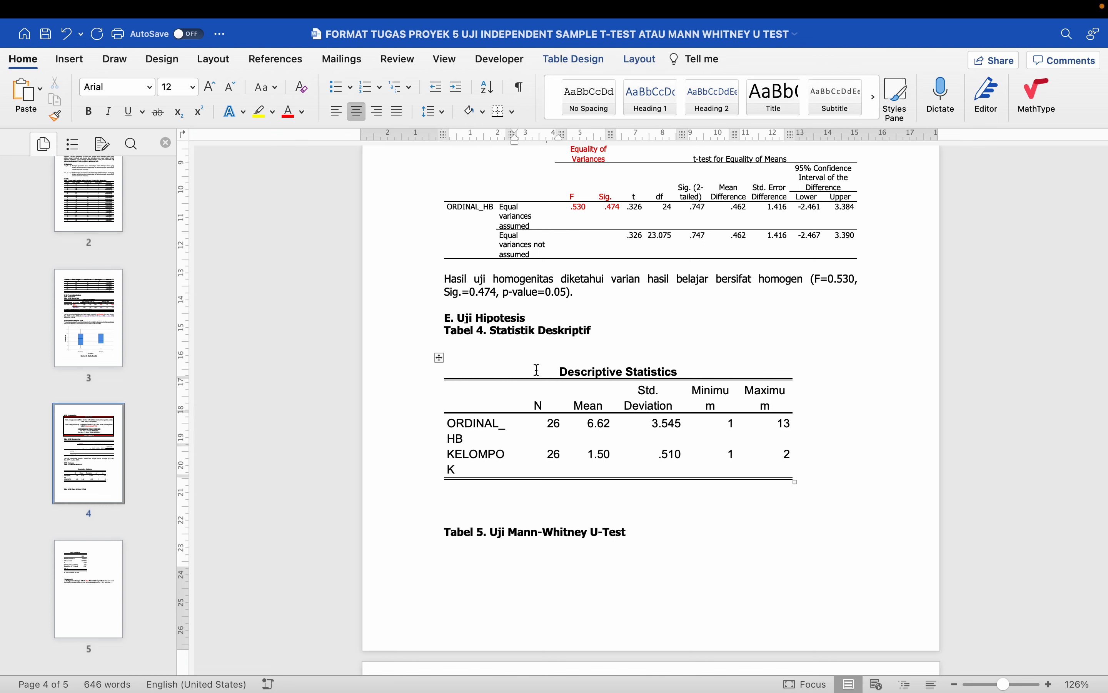
{"action": "key", "text": "Up"}
{"action": "key", "text": "Down"}
{"action": "key", "text": "Up"}
{"action": "key", "text": "Up"}
{"action": "key", "text": "Left"}
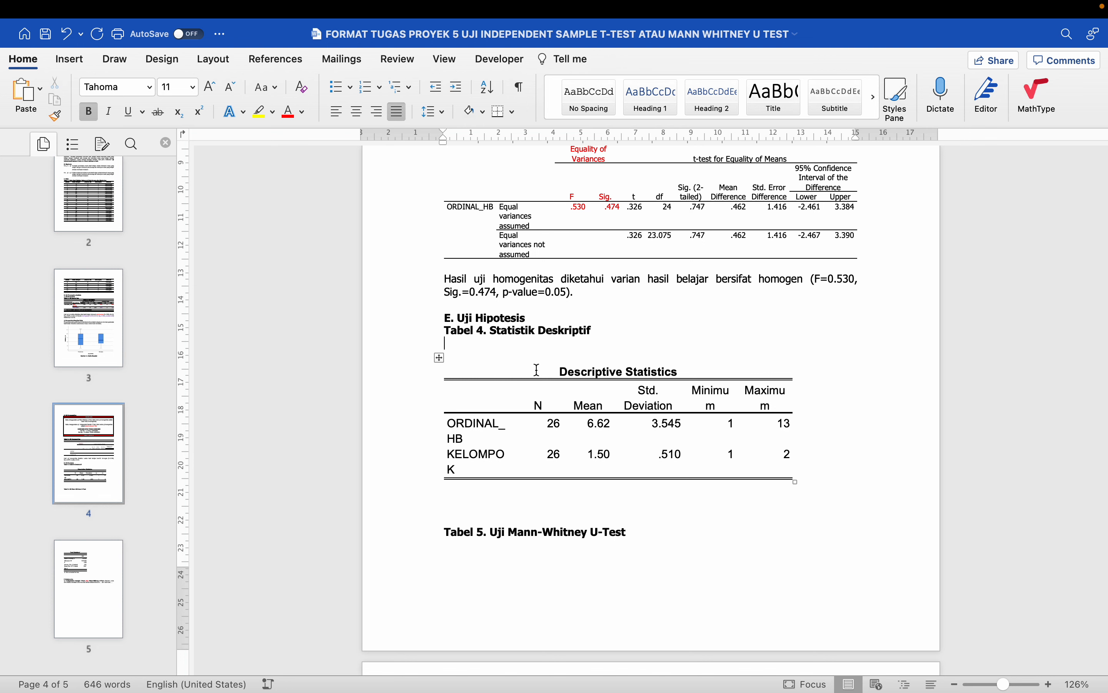
{"action": "key", "text": "Delete"}
{"action": "key", "text": "Delete"}
{"action": "key", "text": "Left"}
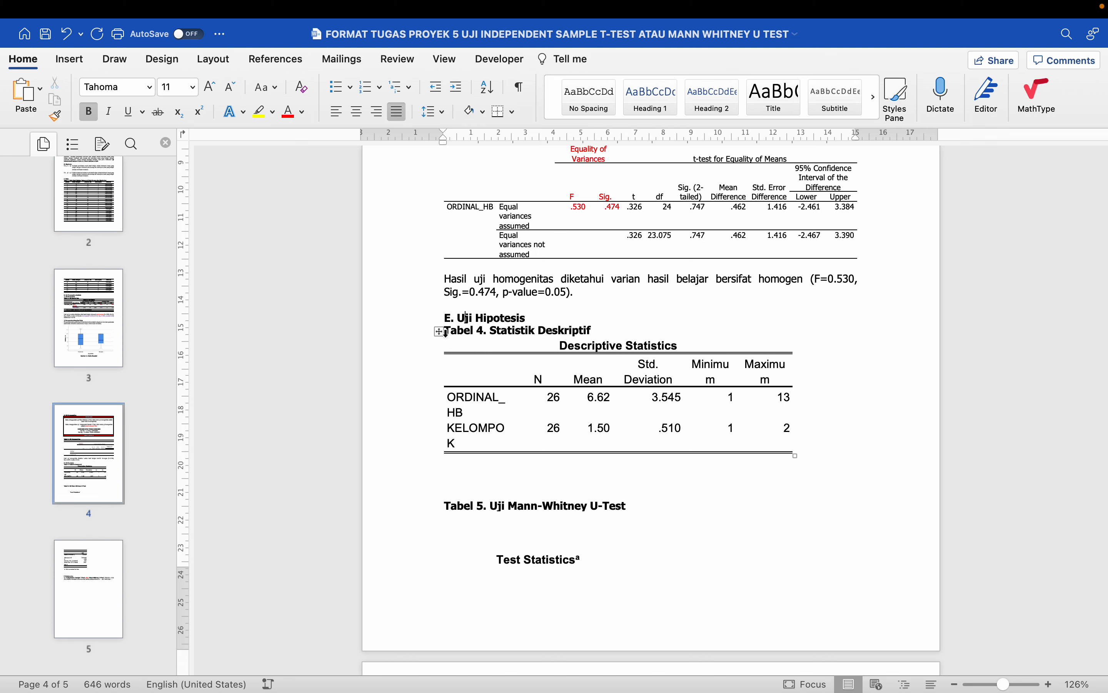
{"action": "left_click", "coordinate": [439, 332]}
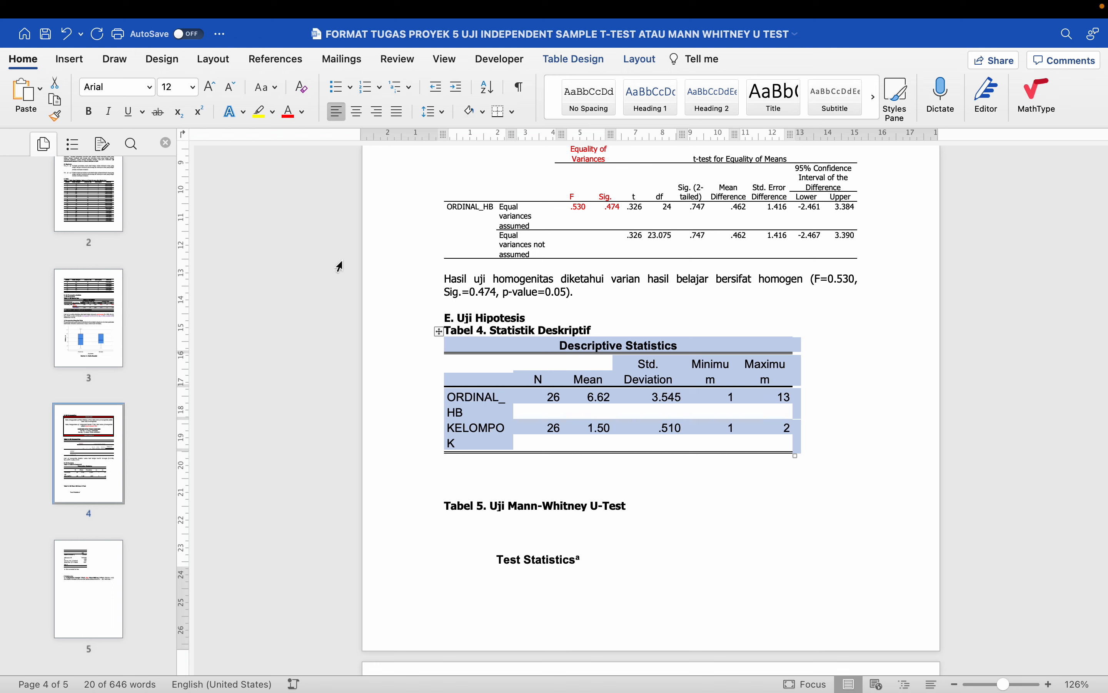
{"action": "key", "text": "super+1"}
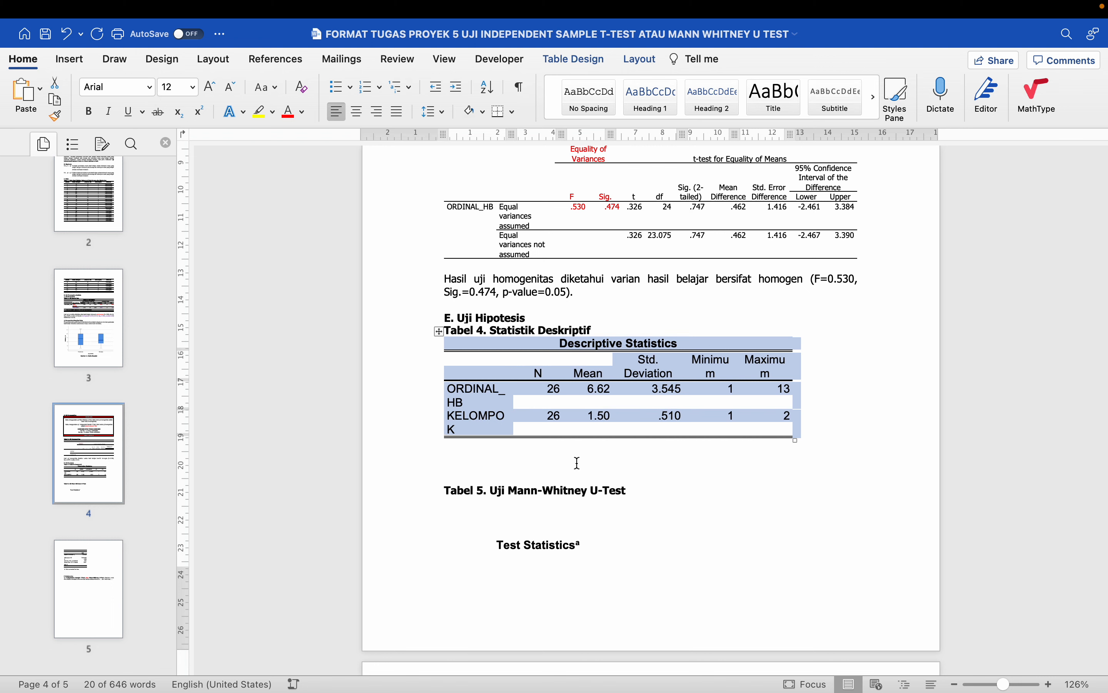
- Set the Descriptive Statistics table text to Tahoma 11
{"action": "left_click", "coordinate": [149, 87]}
{"action": "left_click", "coordinate": [146, 222]}
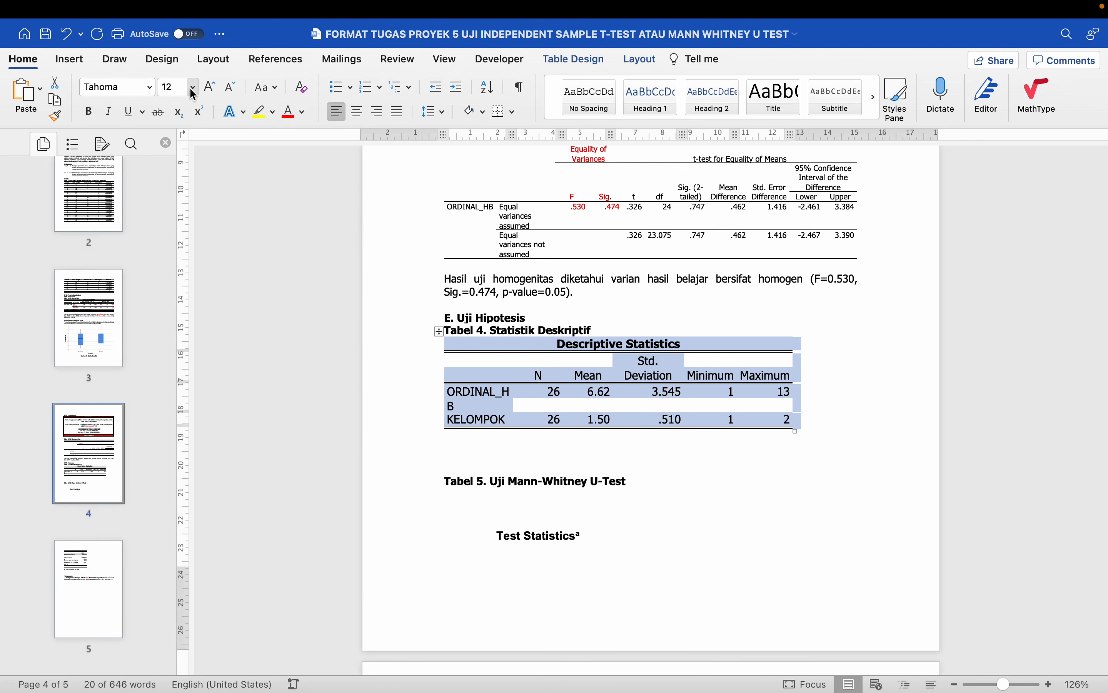
{"action": "left_click", "coordinate": [193, 87]}
{"action": "left_click", "coordinate": [183, 243]}
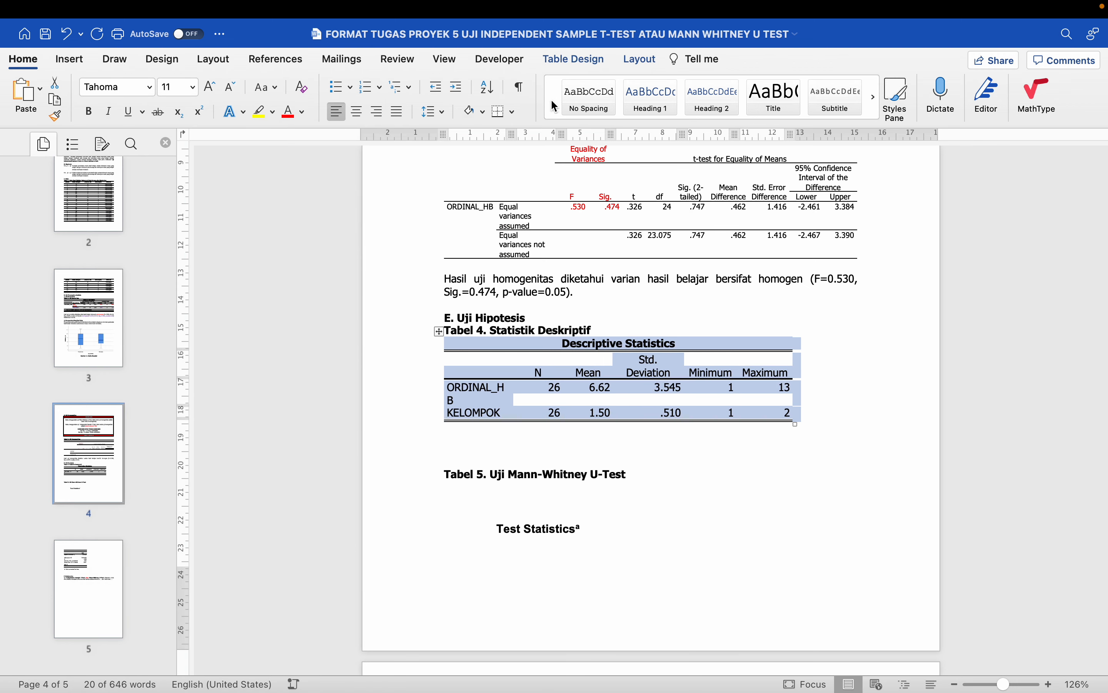
- Replace the table borders with only top, bottom and inside horizontal lines
{"action": "left_click", "coordinate": [578, 63]}
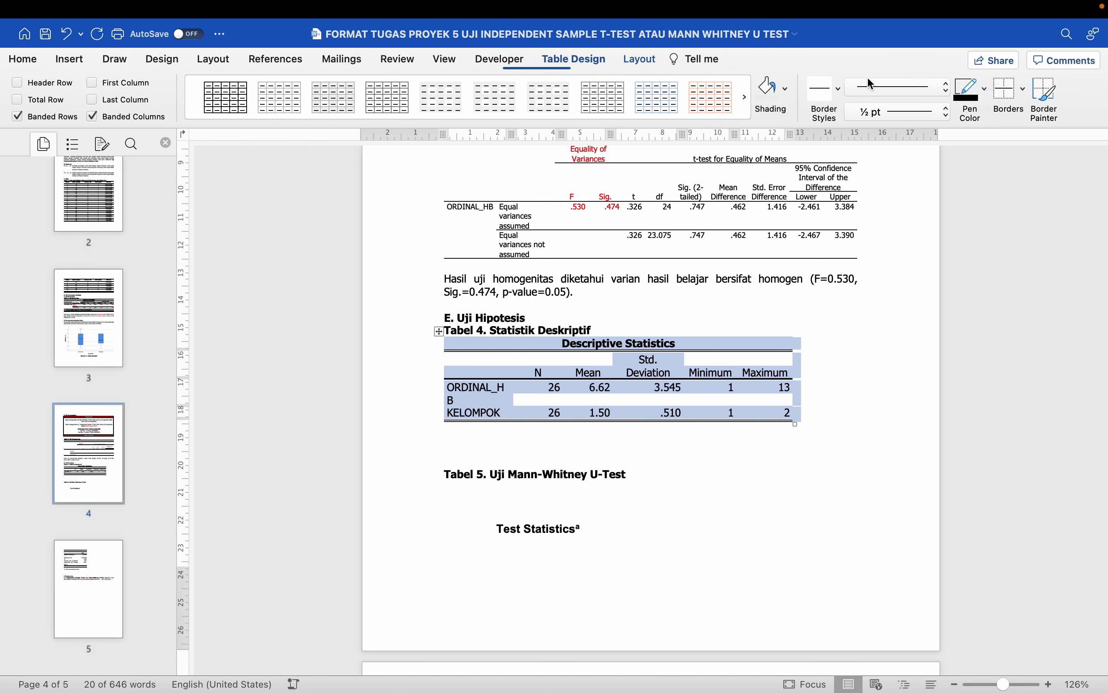
{"action": "left_click", "coordinate": [1025, 89]}
{"action": "left_click", "coordinate": [1021, 192]}
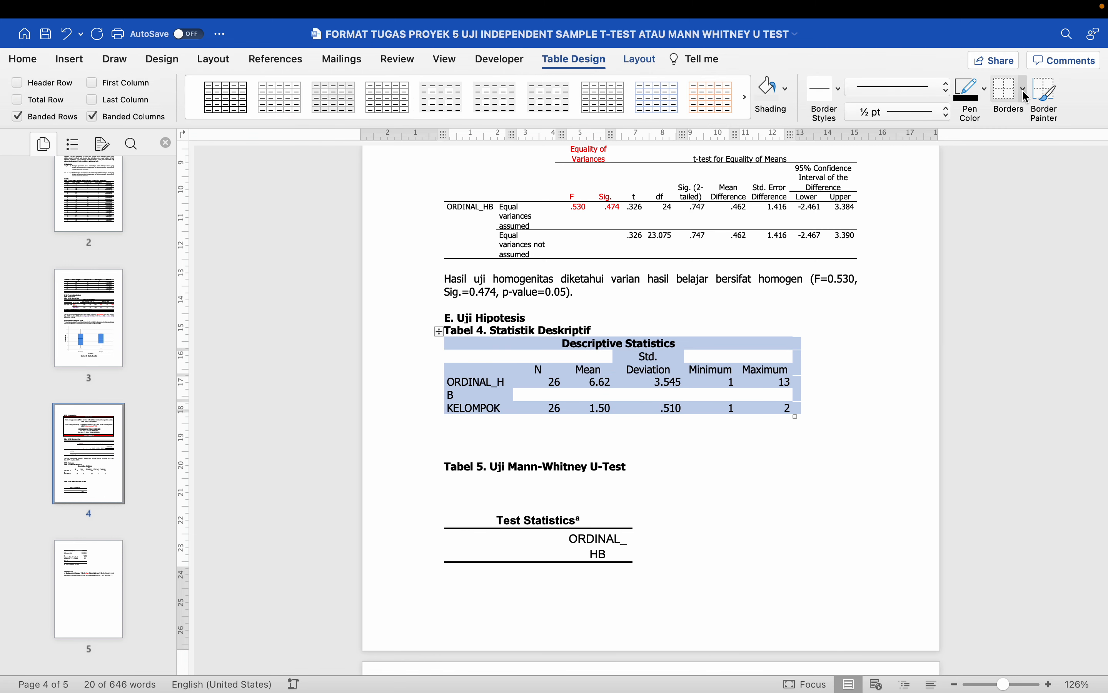
{"action": "left_click", "coordinate": [1025, 89]}
{"action": "left_click", "coordinate": [1027, 115]}
{"action": "left_click", "coordinate": [1024, 91]}
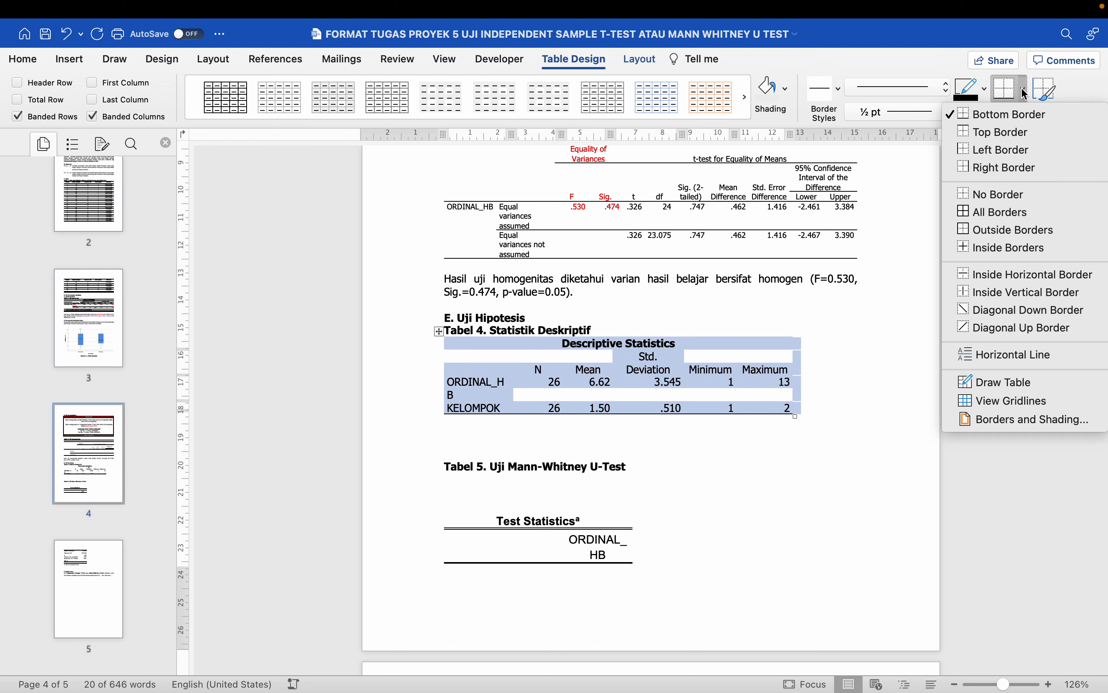
{"action": "left_click", "coordinate": [1022, 132]}
{"action": "left_click", "coordinate": [1025, 91]}
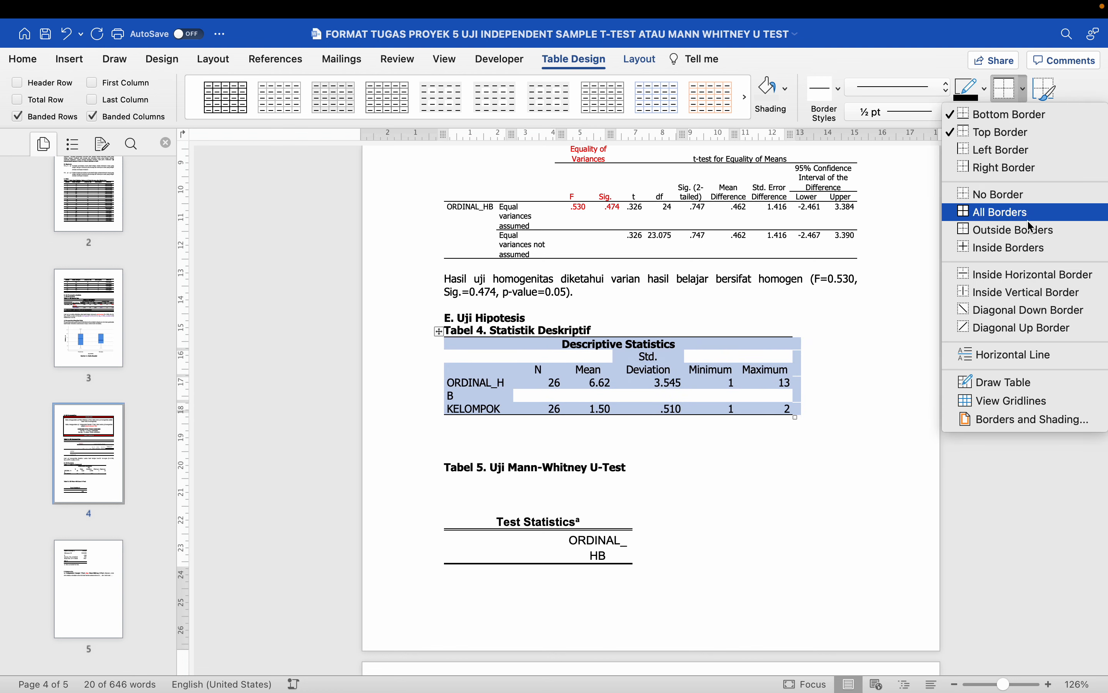
{"action": "left_click", "coordinate": [1032, 275]}
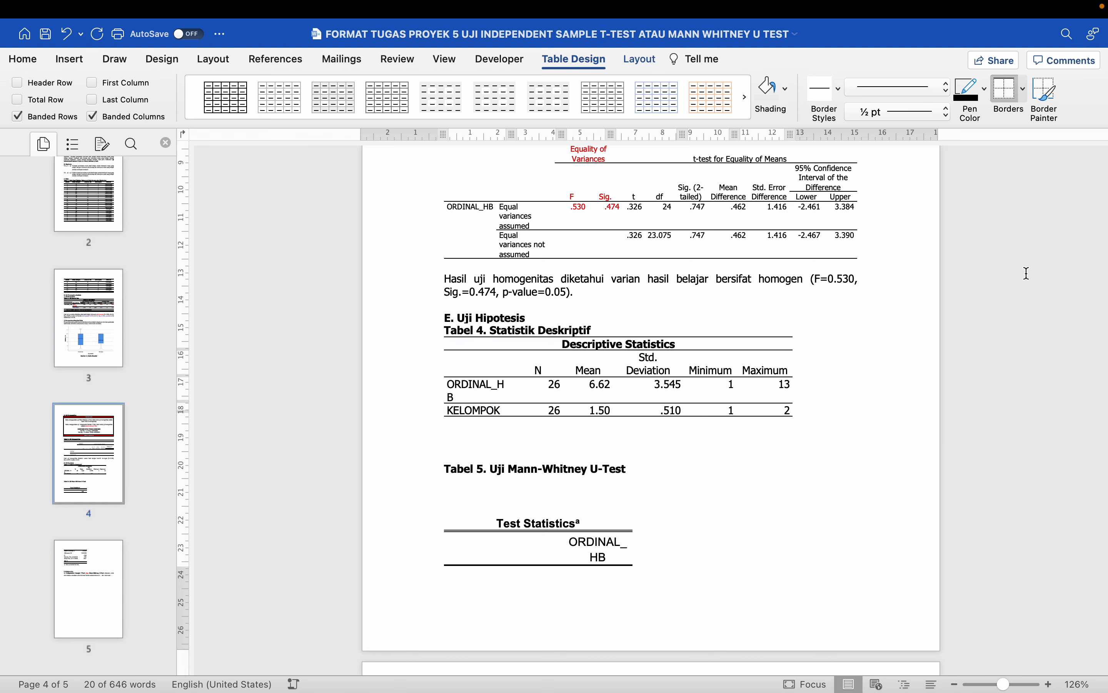
{"action": "left_click", "coordinate": [1026, 92]}
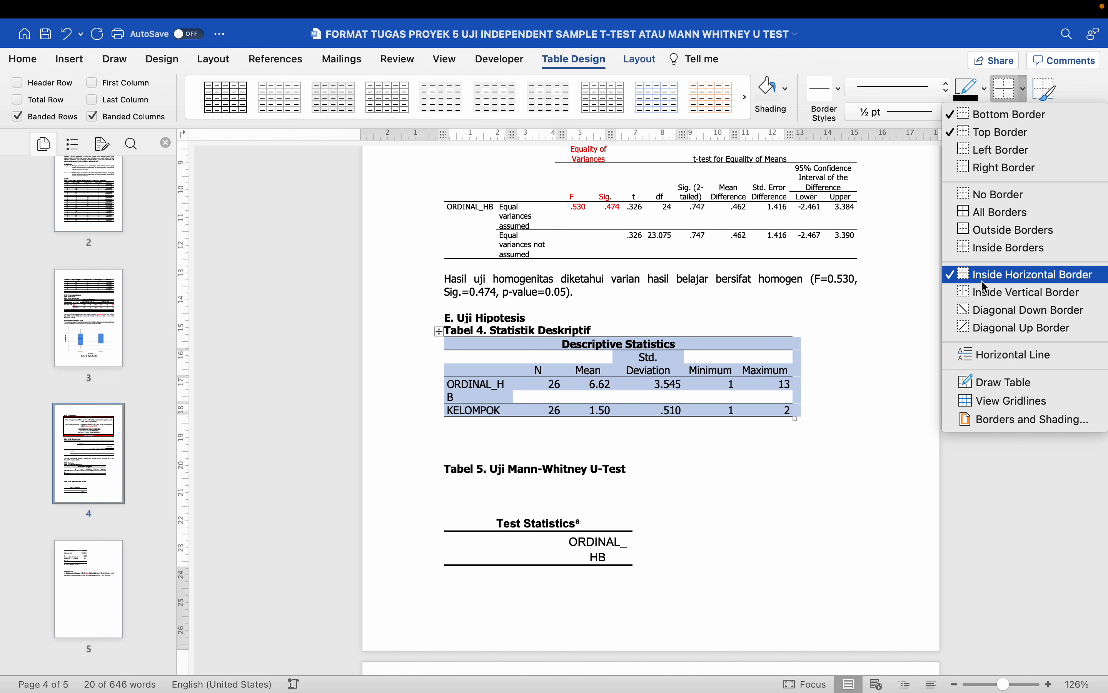
{"action": "left_click", "coordinate": [734, 370]}
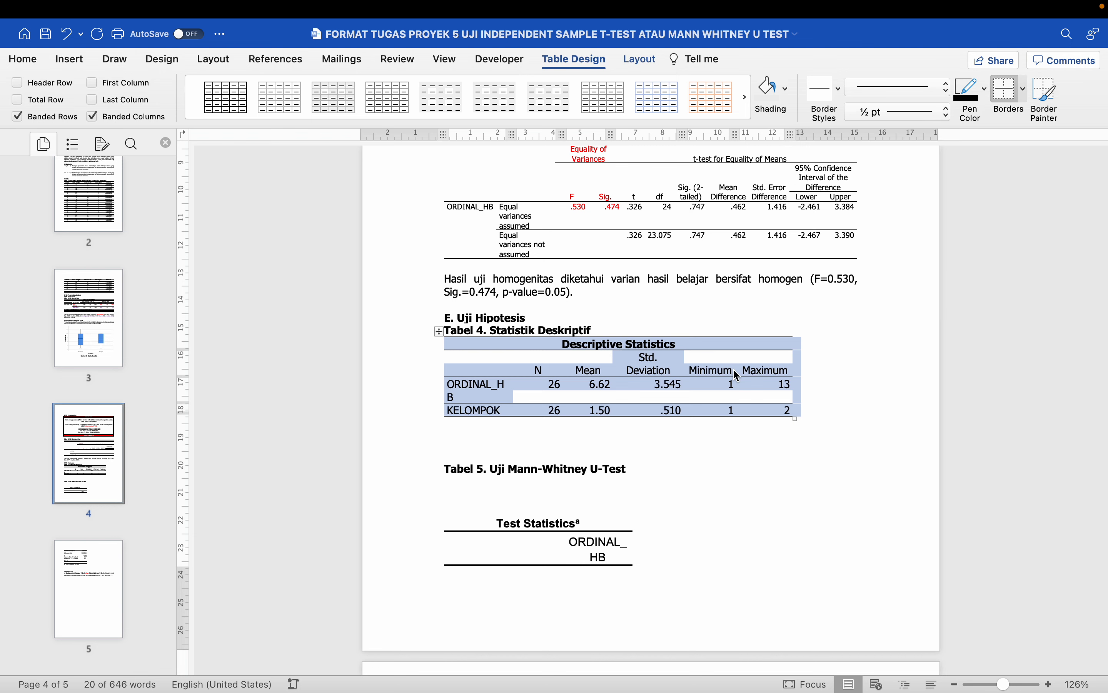
- AutoFit the table to the full window width
{"action": "left_click", "coordinate": [641, 60]}
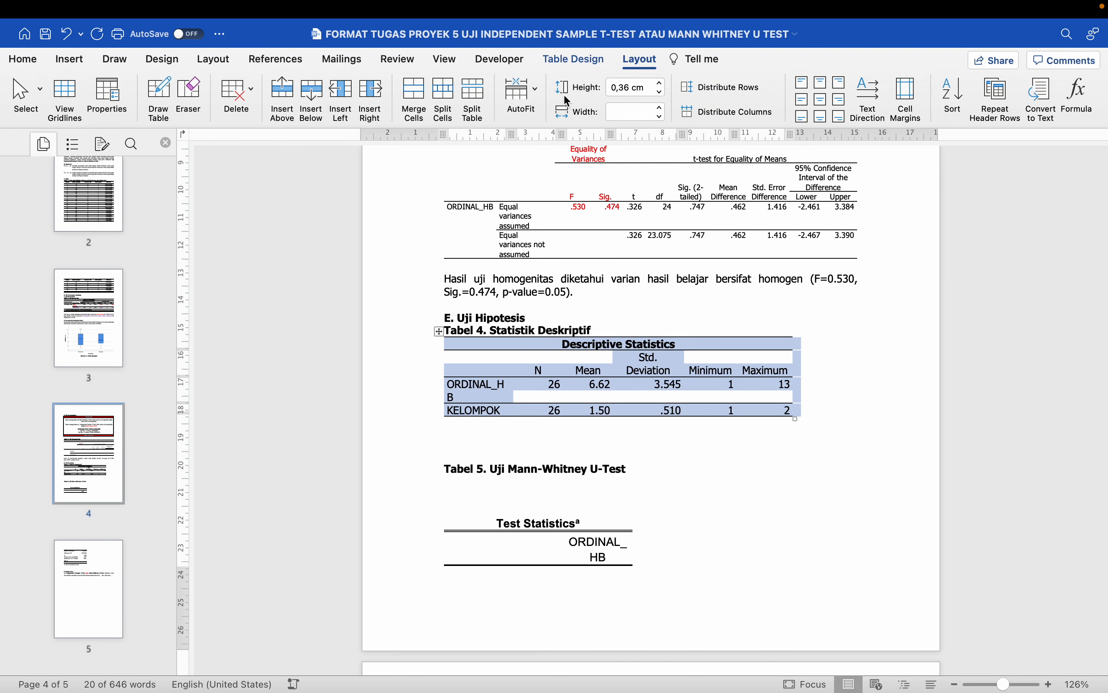
{"action": "left_click", "coordinate": [525, 102]}
{"action": "left_click", "coordinate": [540, 114]}
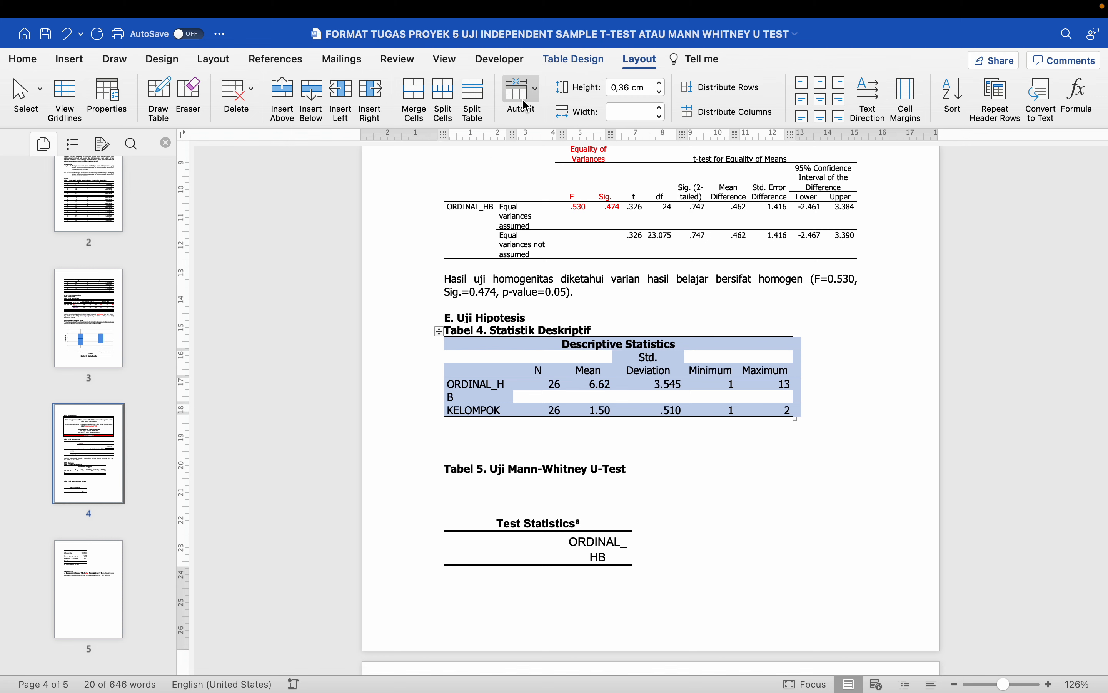
{"action": "left_click", "coordinate": [525, 94]}
{"action": "left_click", "coordinate": [548, 135]}
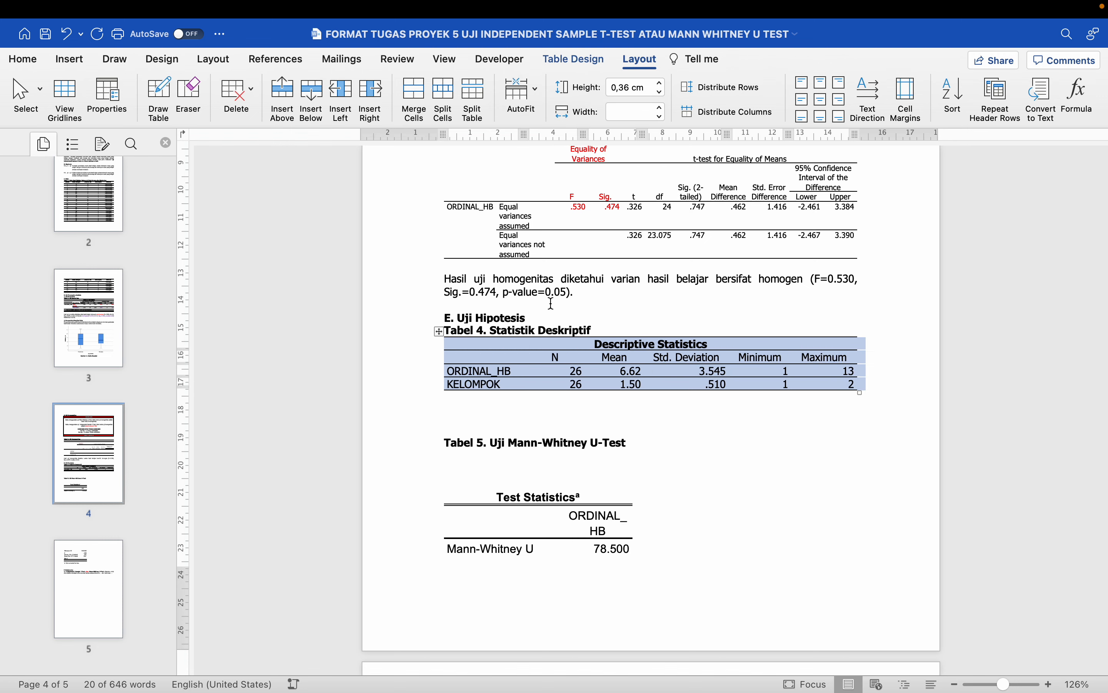
{"action": "left_click", "coordinate": [562, 408]}
- Colour the N, Mean and Std. Deviation headers and ORDINAL_HB values (26, 6.62, 3.545) red
{"action": "scroll", "coordinate": [562, 408], "scroll_direction": "down", "scroll_amount": 1}
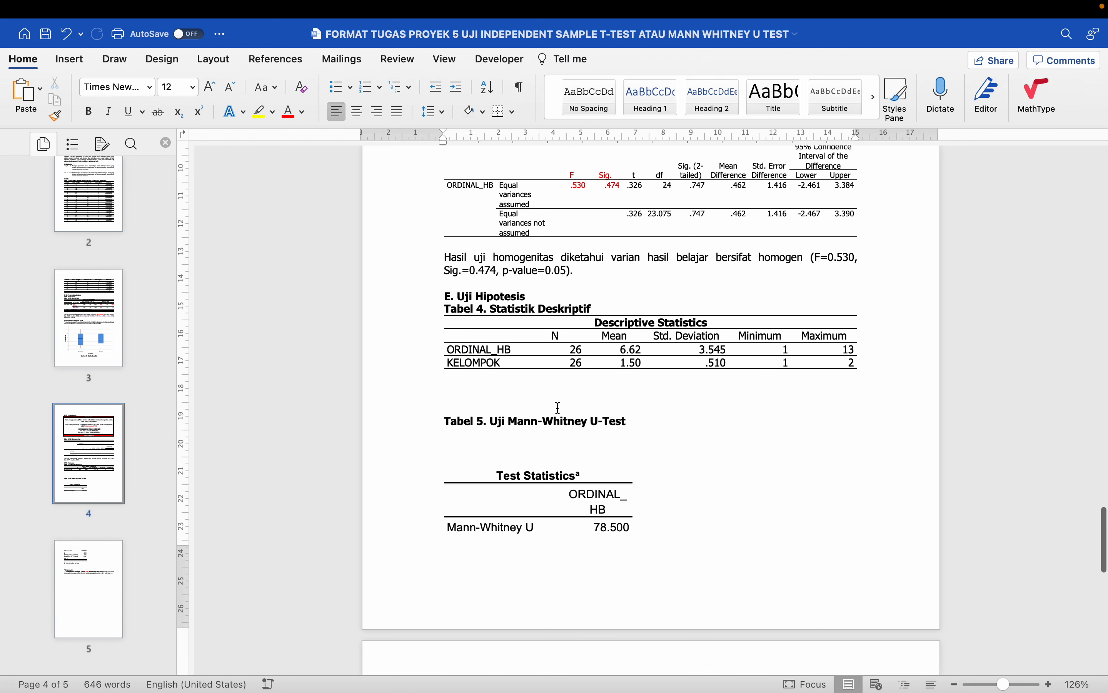
{"action": "left_click", "coordinate": [554, 334]}
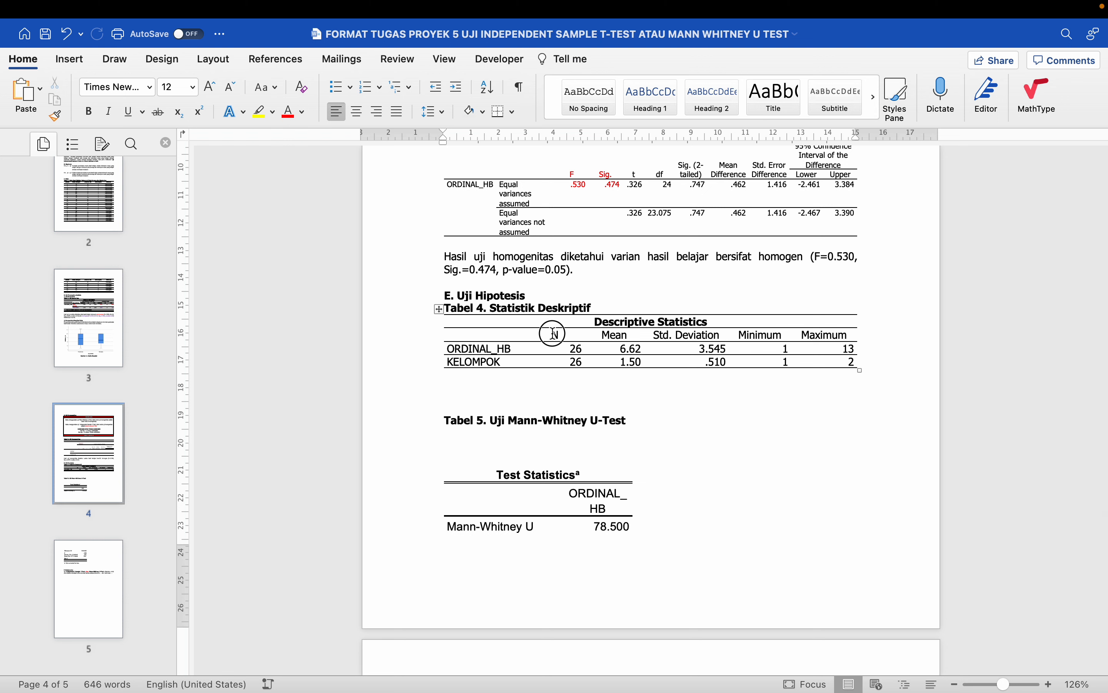
{"action": "left_click_drag", "start_coordinate": [554, 334], "coordinate": [715, 349]}
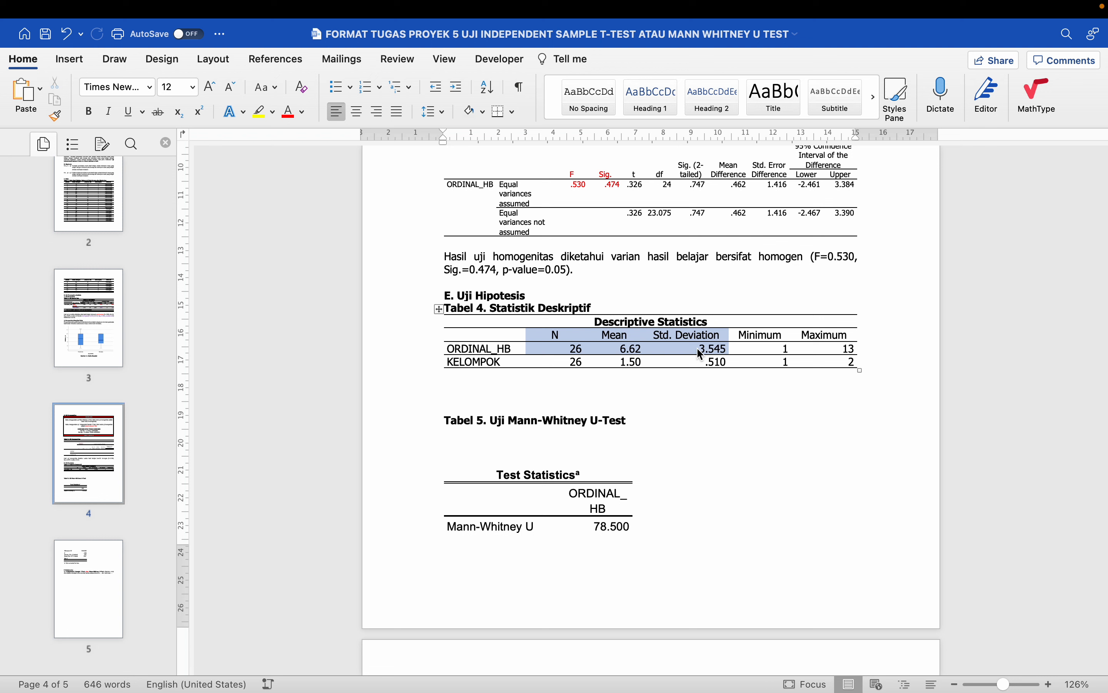
{"action": "left_click", "coordinate": [288, 113]}
{"action": "left_click", "coordinate": [468, 388]}
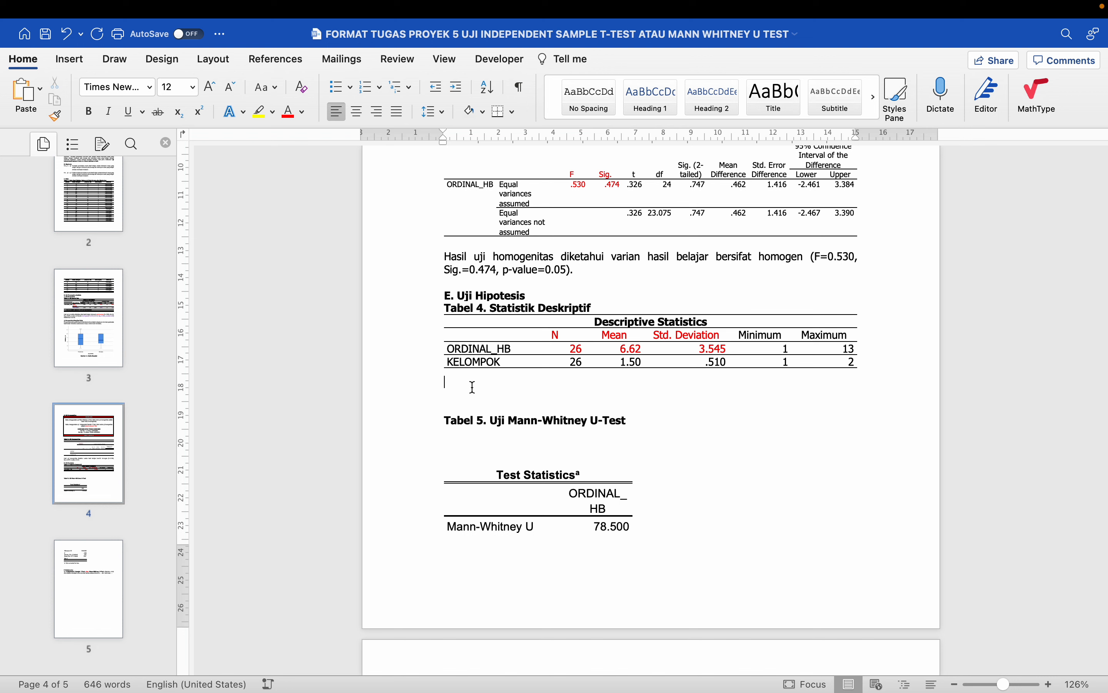
- Give the empty line under Tabel 4 the Normal paragraph style
{"action": "type", "text": "Di"}
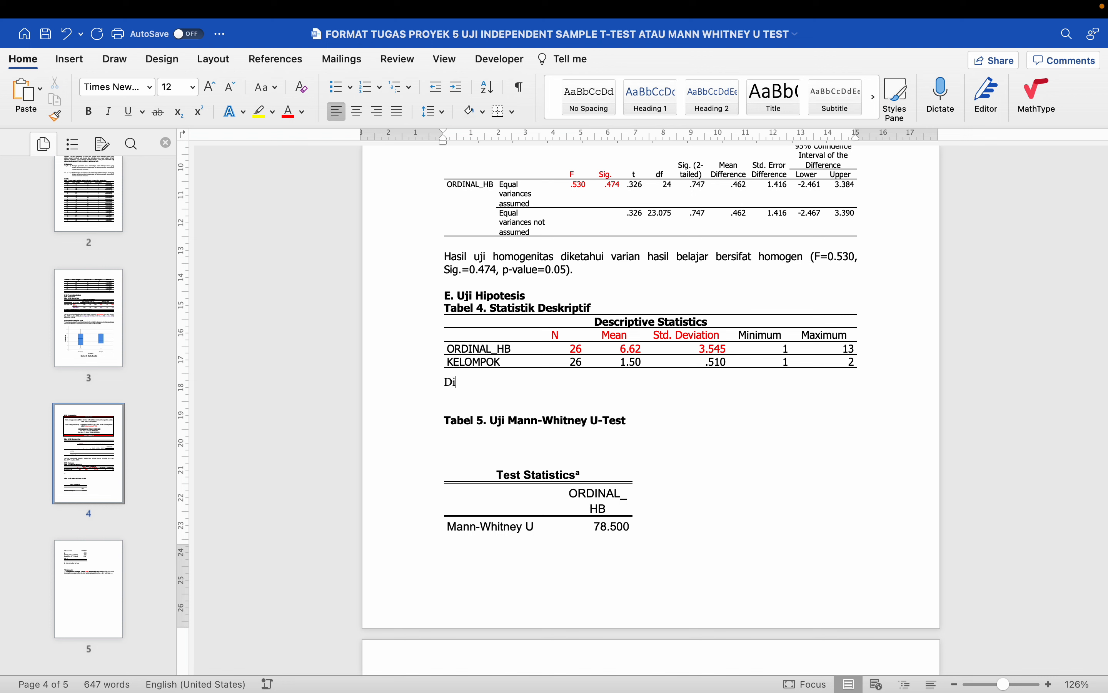
{"action": "key", "text": "BackSpace"}
{"action": "key", "text": "BackSpace"}
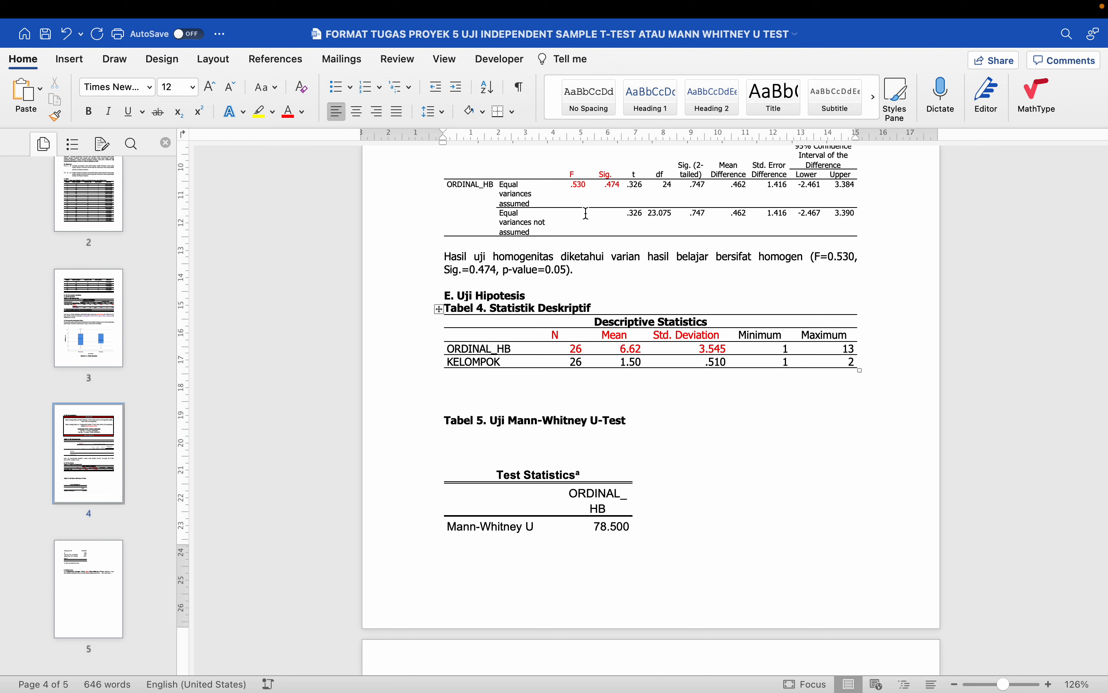
{"action": "left_click", "coordinate": [874, 110]}
{"action": "left_click", "coordinate": [874, 112]}
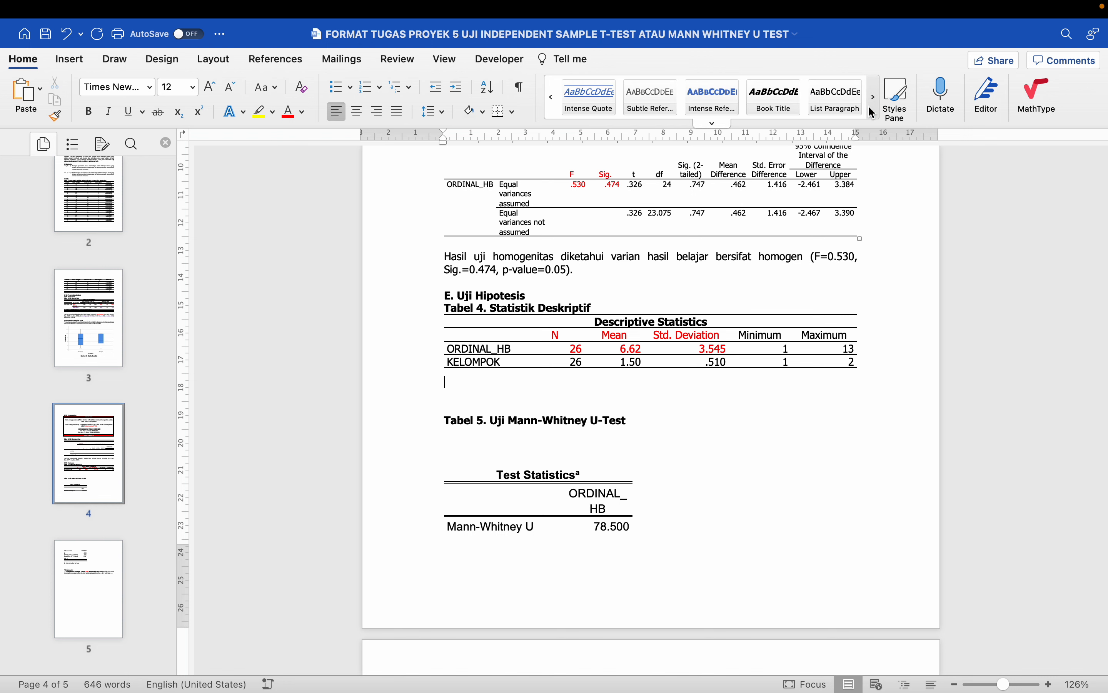
{"action": "left_click", "coordinate": [874, 112]}
{"action": "left_click", "coordinate": [841, 106]}
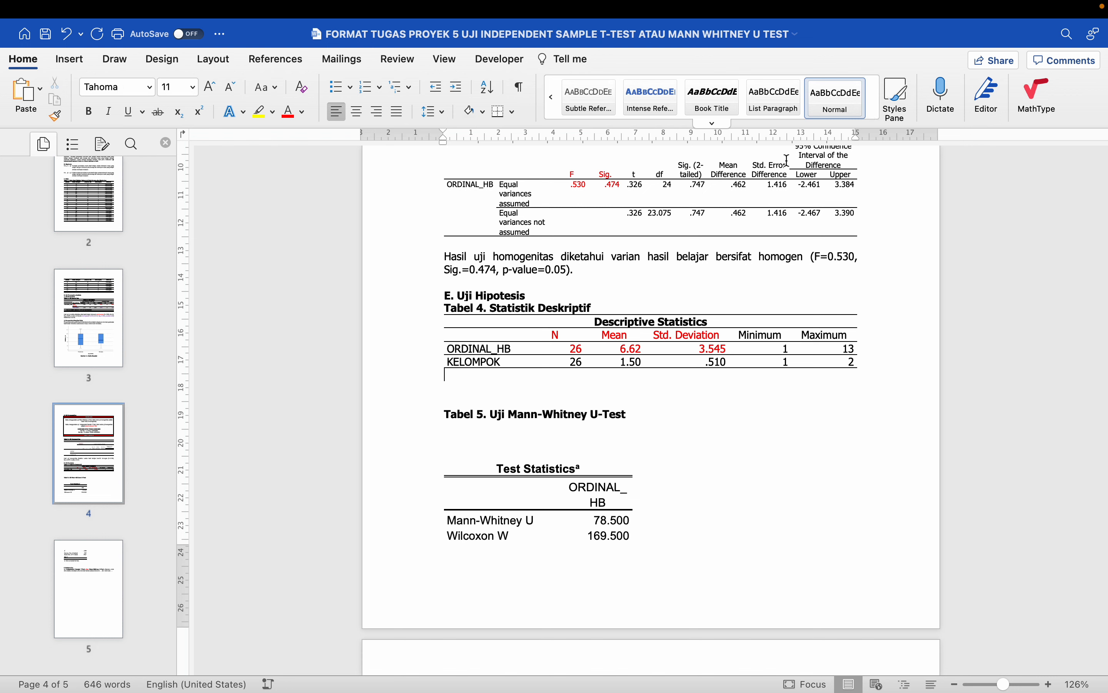
- Type 'Diketahui bahwa peringkat hasil belajar kedua kelompok (M=6.62, SD=3.545).' under the table
{"action": "type", "text": "Diketa"}
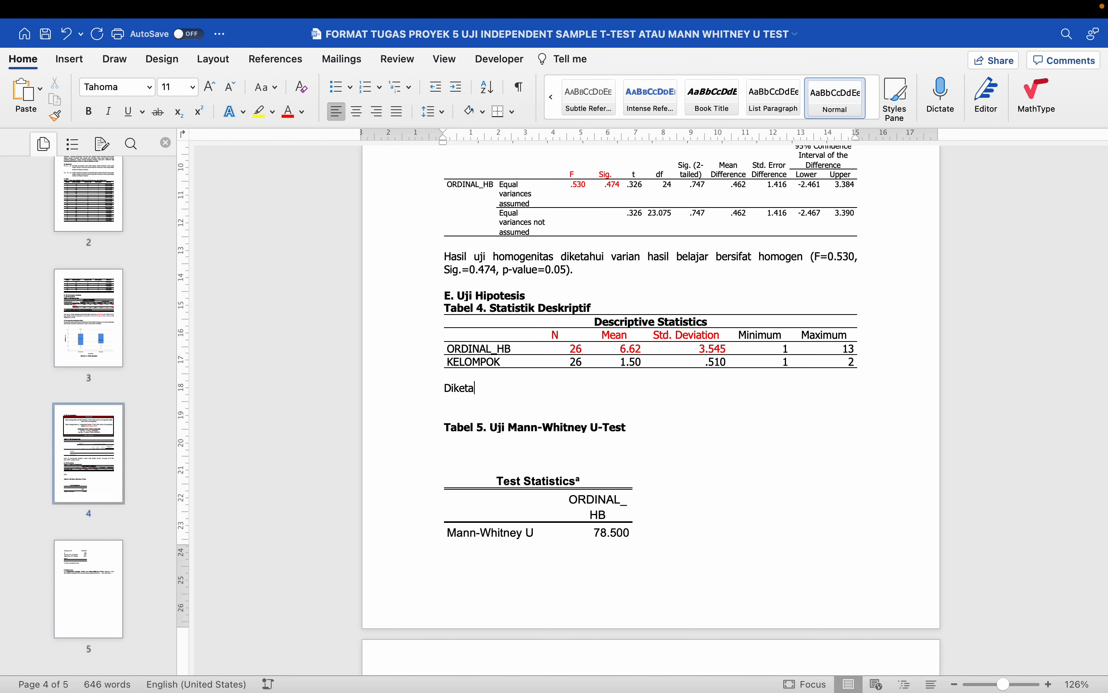
{"action": "type", "text": "hui bahwa"}
{"action": "type", "text": "ta-rata hasi"}
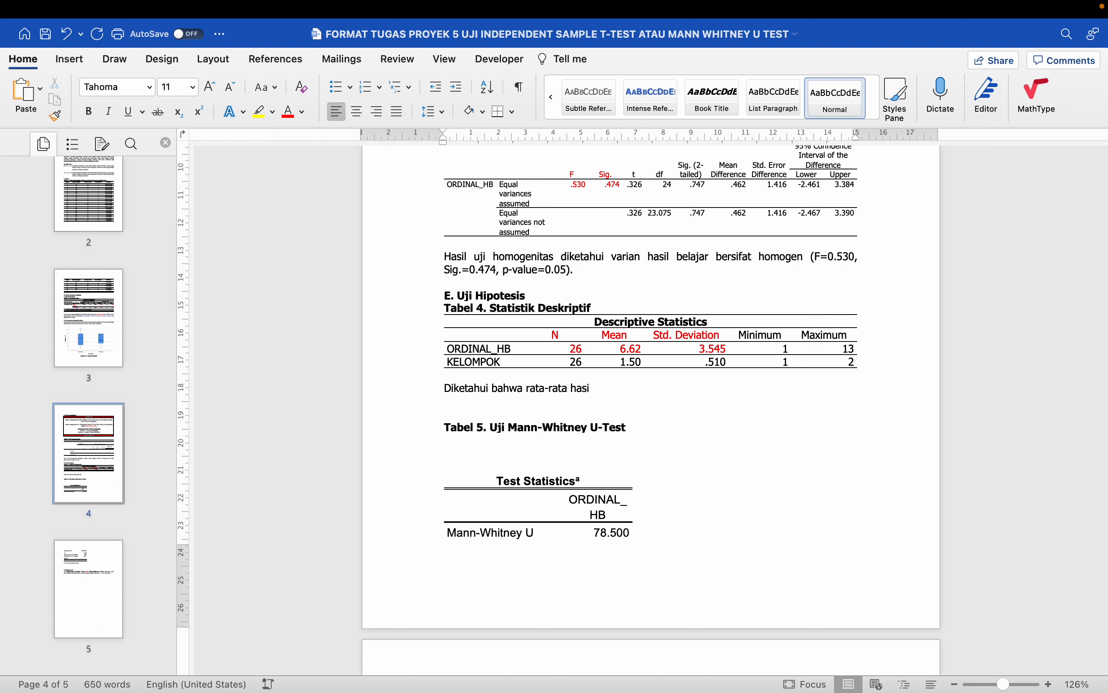
{"action": "key", "text": "BackSpace"}
{"action": "key", "text": "BackSpace"}
{"action": "key", "text": "BackSpace"}
{"action": "key", "text": "BackSpace"}
{"action": "key", "text": "BackSpace"}
{"action": "key", "text": "BackSpace"}
{"action": "key", "text": "BackSpace"}
{"action": "key", "text": "BackSpace"}
{"action": "key", "text": "BackSpace"}
{"action": "key", "text": "BackSpace"}
{"action": "key", "text": "BackSpace"}
{"action": "type", "text": "peringakt"}
{"action": "key", "text": "BackSpace"}
{"action": "key", "text": "BackSpace"}
{"action": "type", "text": "kat hasil belar"}
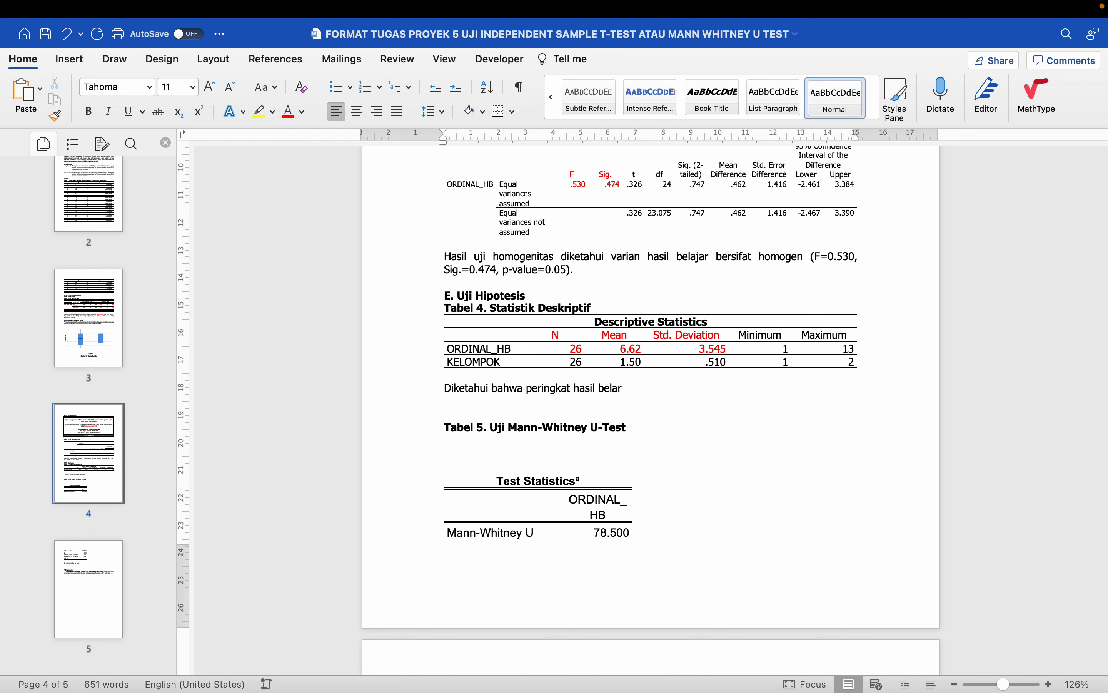
{"action": "key", "text": "BackSpace"}
{"action": "type", "text": "jar ked"}
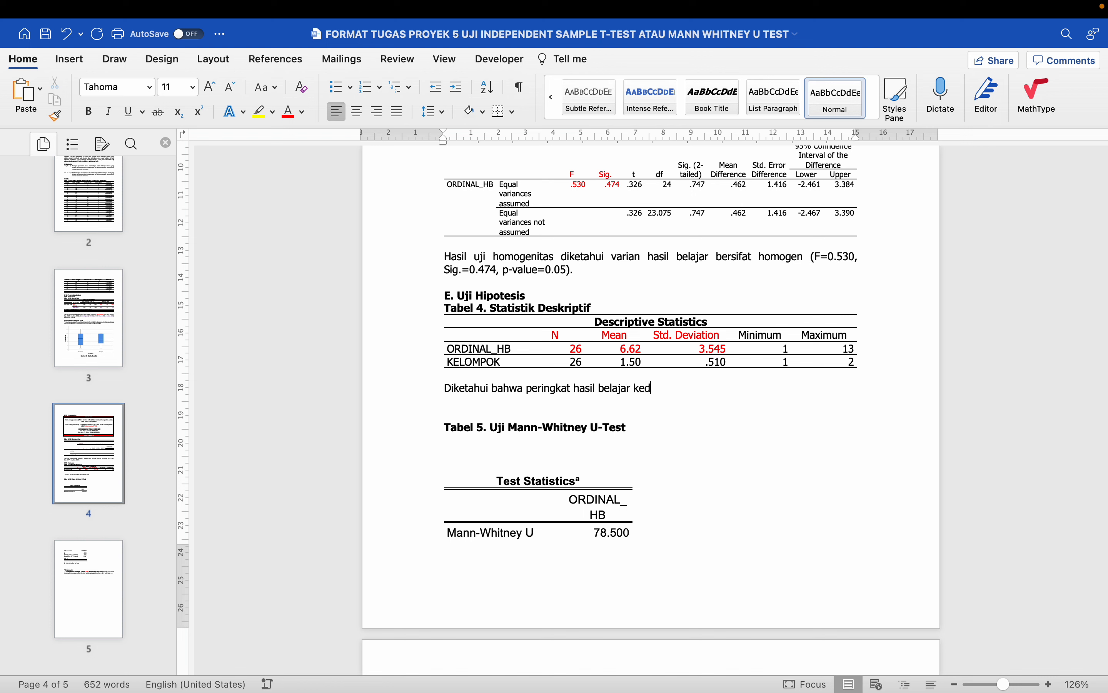
{"action": "type", "text": "ua kelompok (M="}
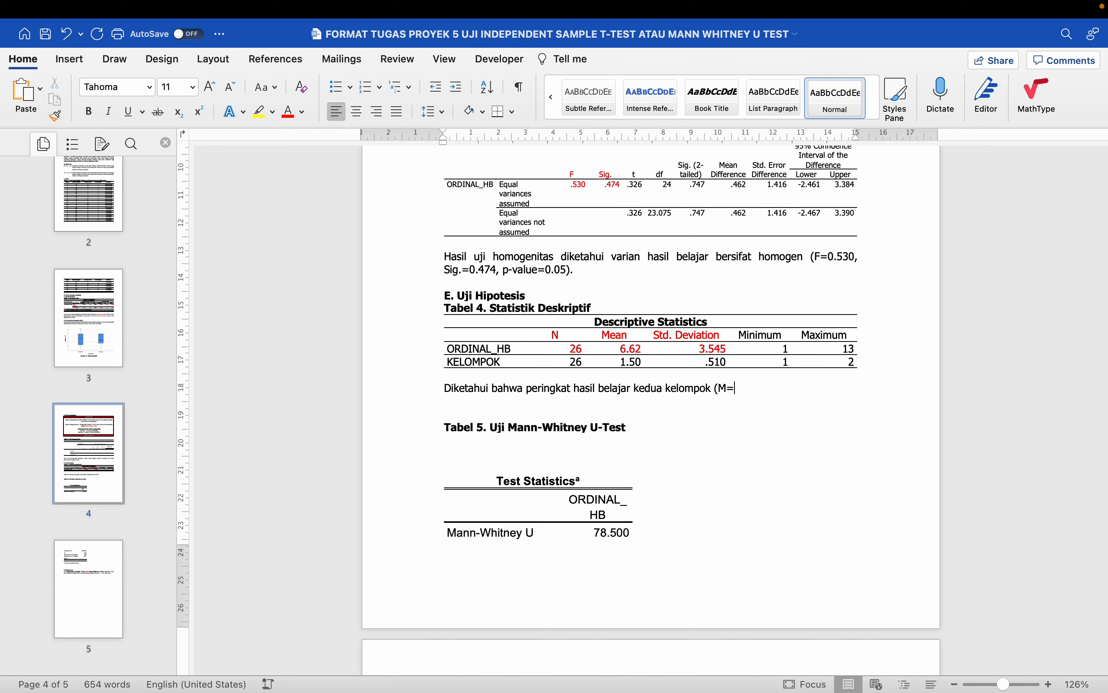
{"action": "type", "text": "6.62, SD=0"}
{"action": "scroll", "coordinate": [625, 398], "scroll_direction": "down", "scroll_amount": 2}
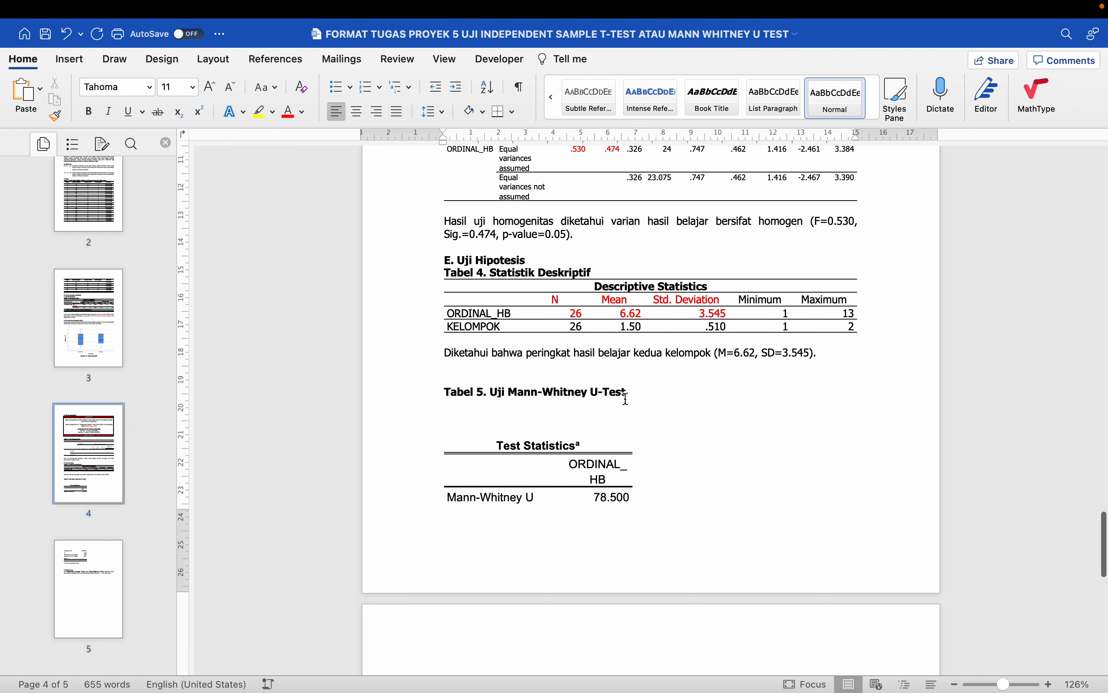
- Remove a blank line, insert 'perbedaan' before 'peringkat', and justify the summary sentence
{"action": "left_click", "coordinate": [600, 415]}
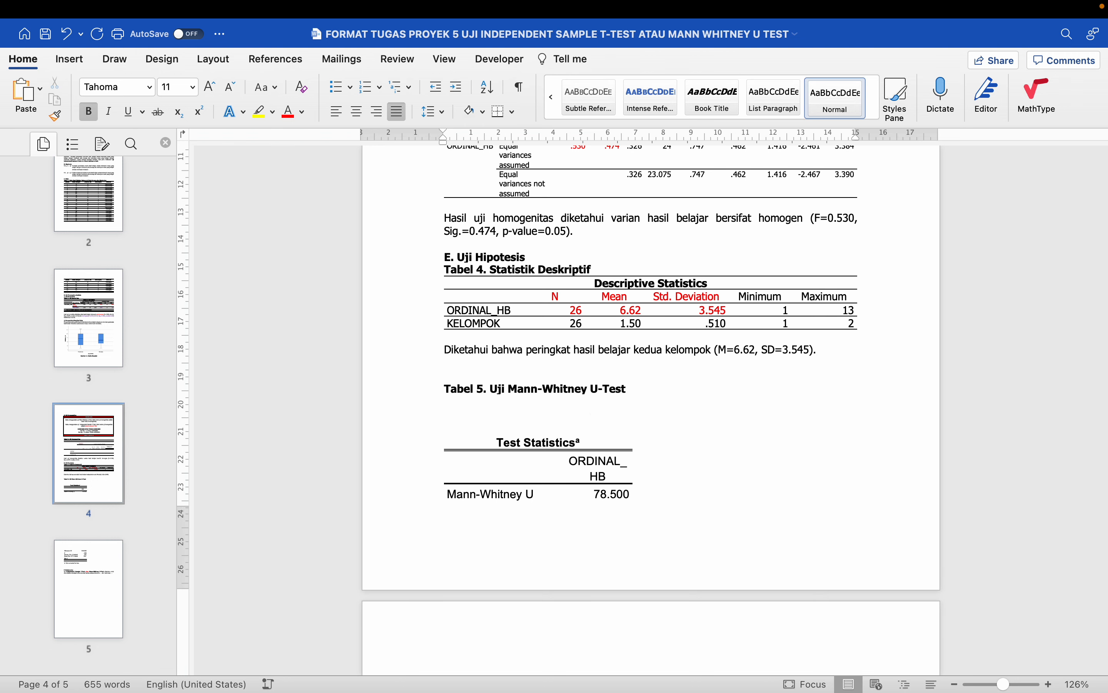
{"action": "key", "text": "BackSpace"}
{"action": "key", "text": "BackSpace"}
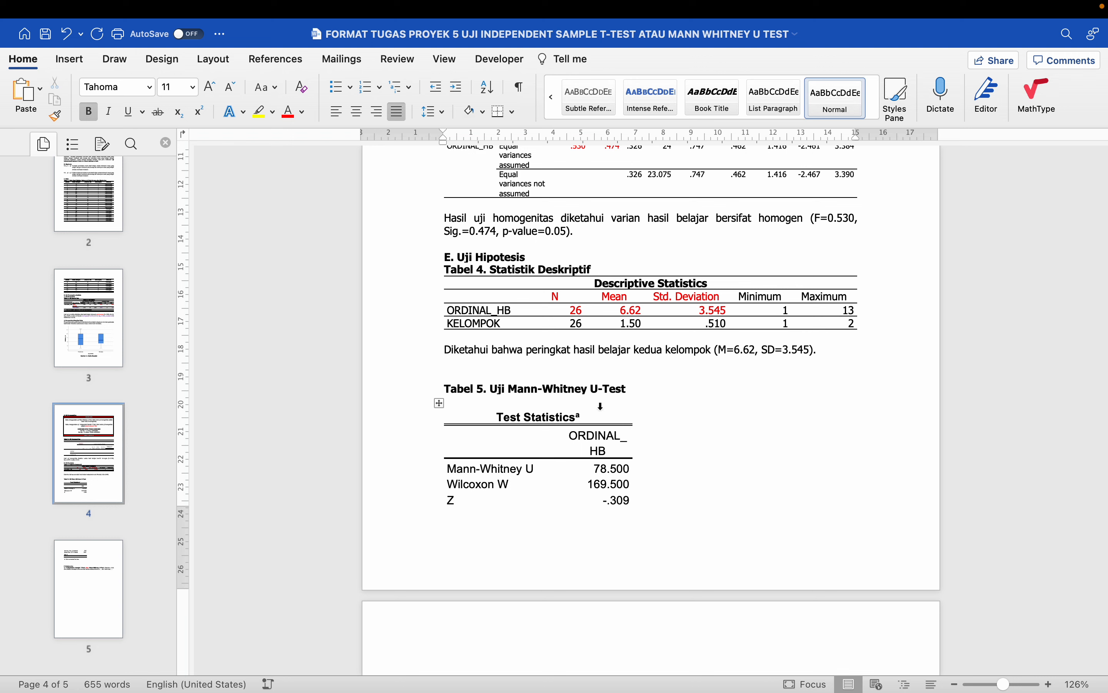
{"action": "left_click", "coordinate": [529, 351]}
{"action": "type", "text": "perbedaan"}
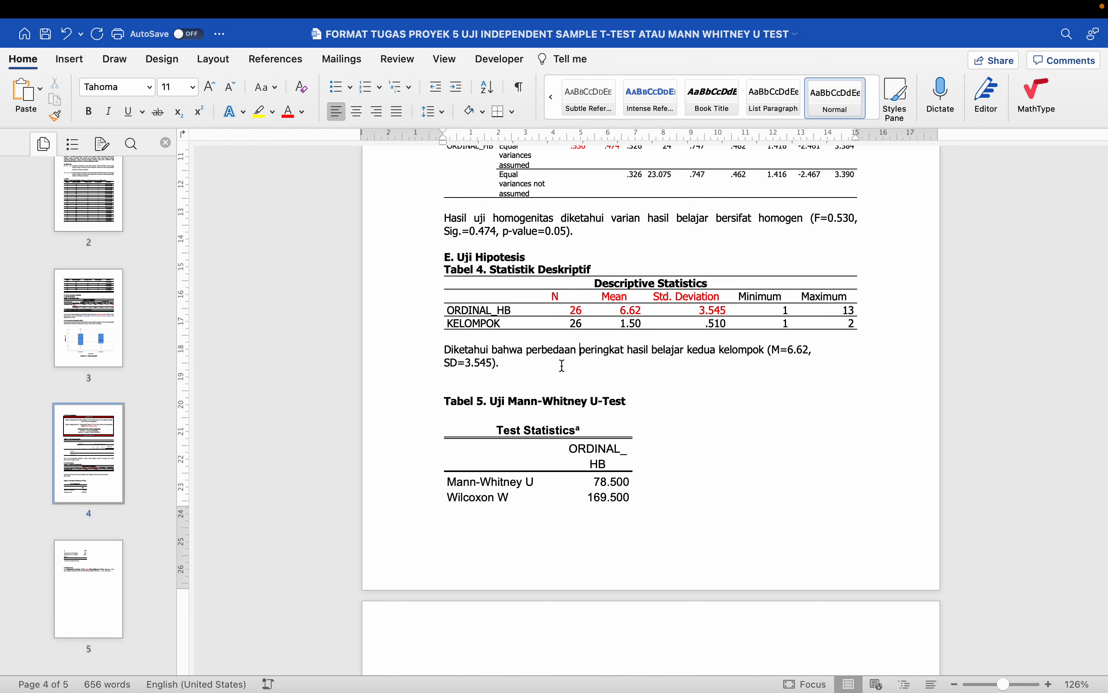
{"action": "key", "text": "super+j"}
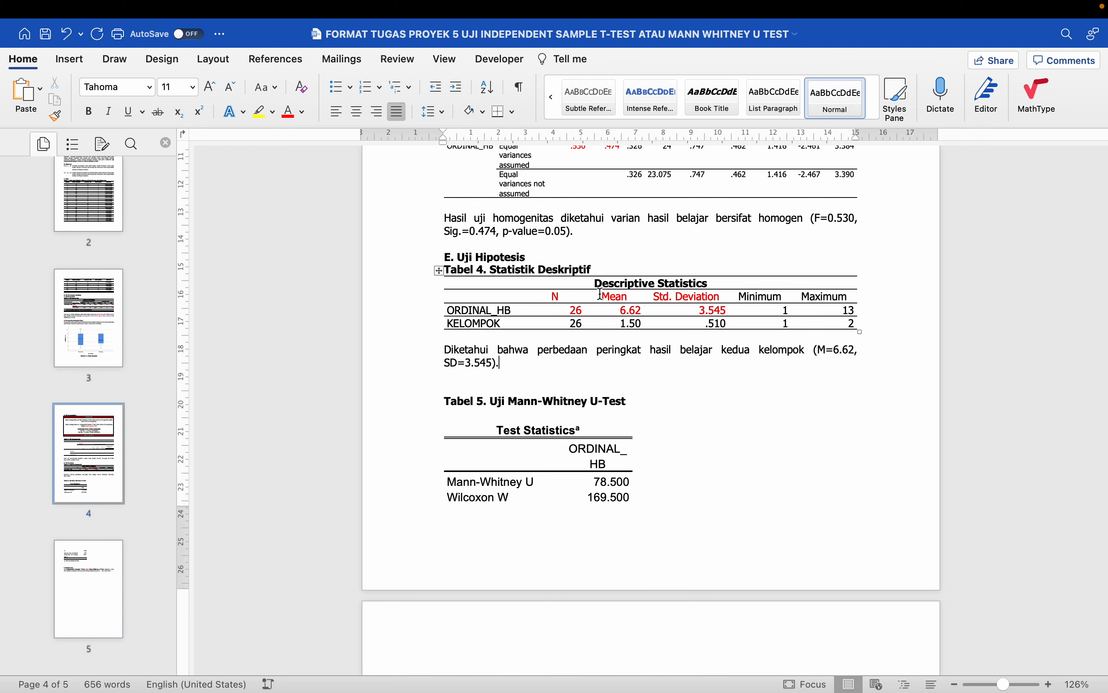
- Delete the blank line between the Tabel 5 heading and the Test Statistics table
{"action": "left_click_drag", "start_coordinate": [604, 293], "coordinate": [635, 317]}
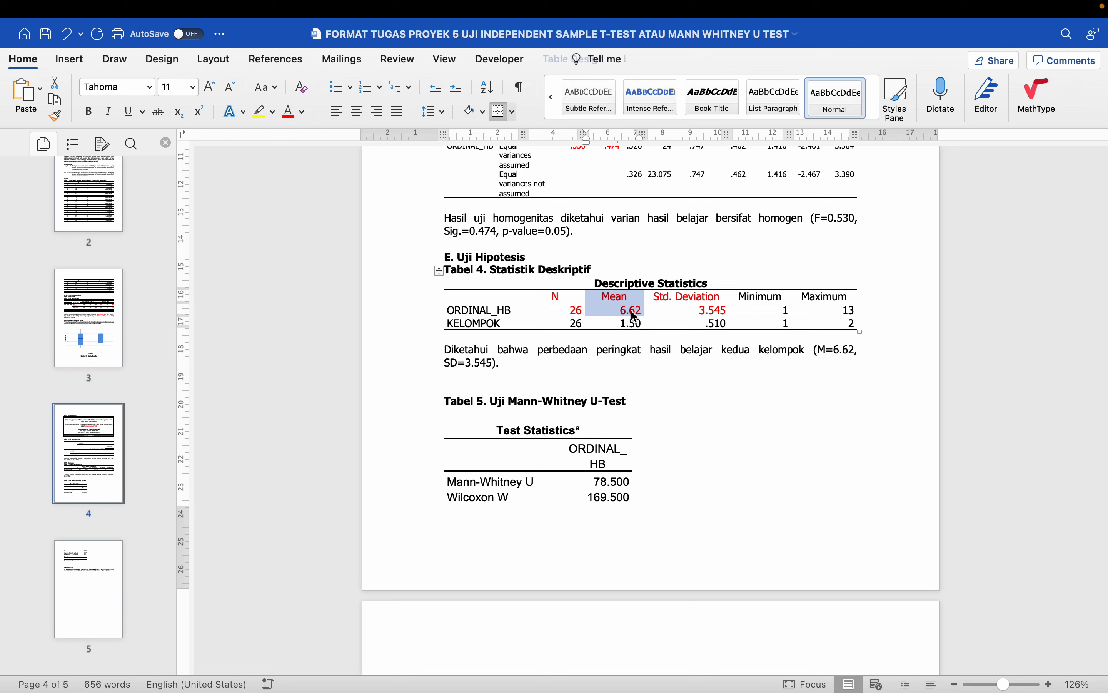
{"action": "left_click", "coordinate": [566, 379]}
{"action": "scroll", "coordinate": [566, 379], "scroll_direction": "down", "scroll_amount": 2}
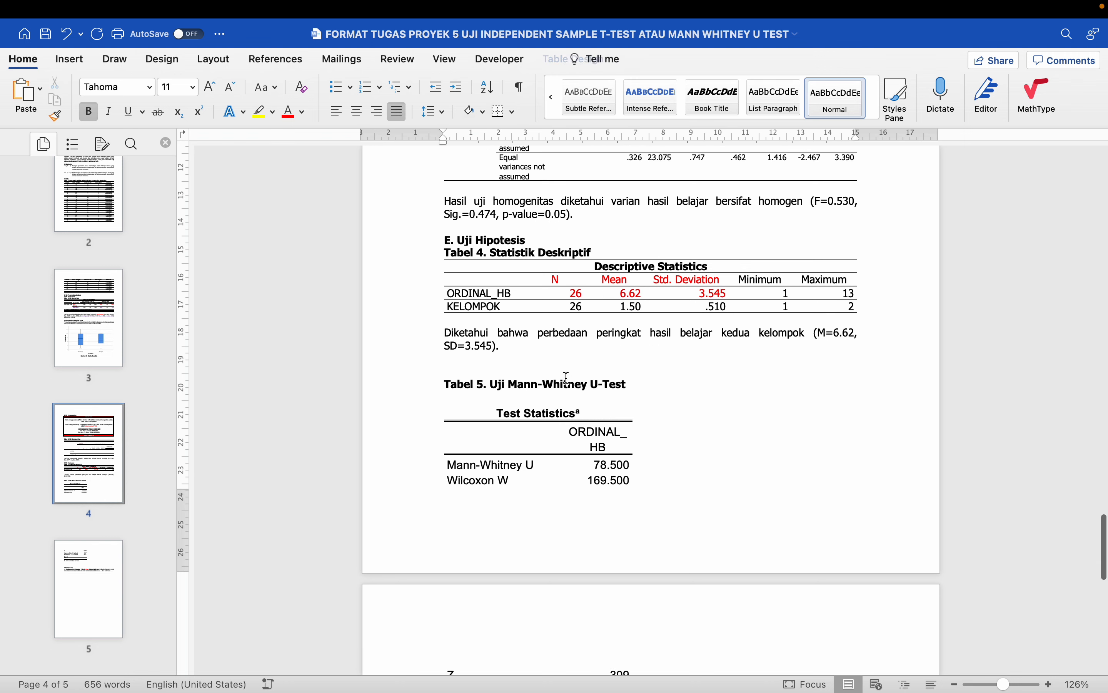
{"action": "scroll", "coordinate": [494, 372], "scroll_direction": "down", "scroll_amount": 1}
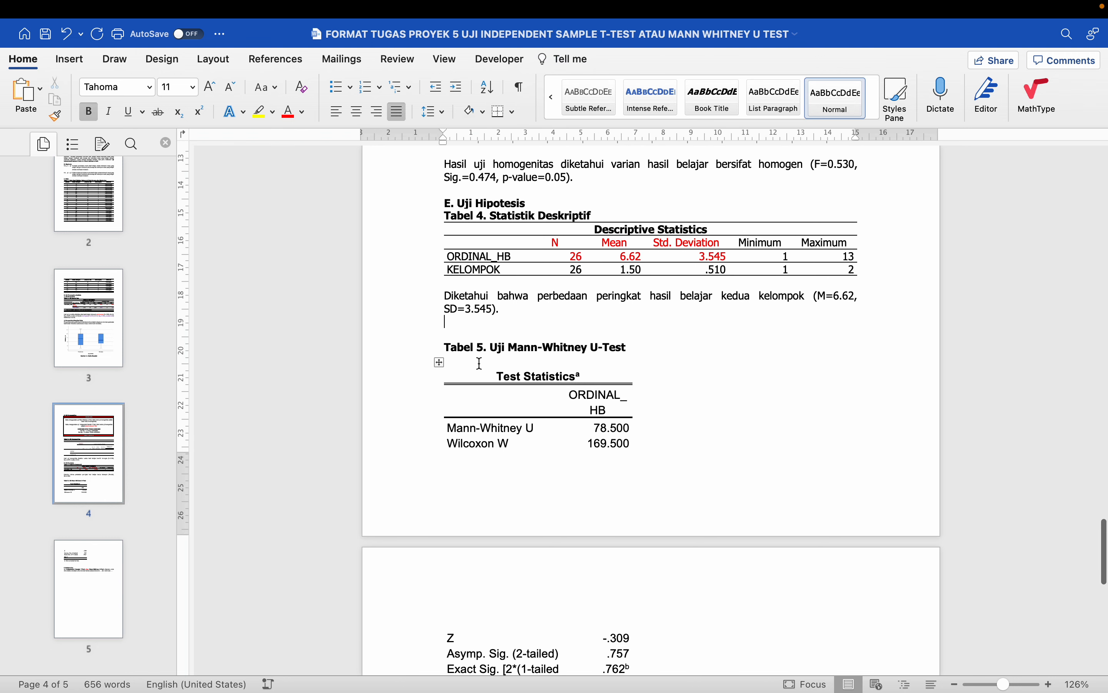
{"action": "left_click", "coordinate": [439, 364]}
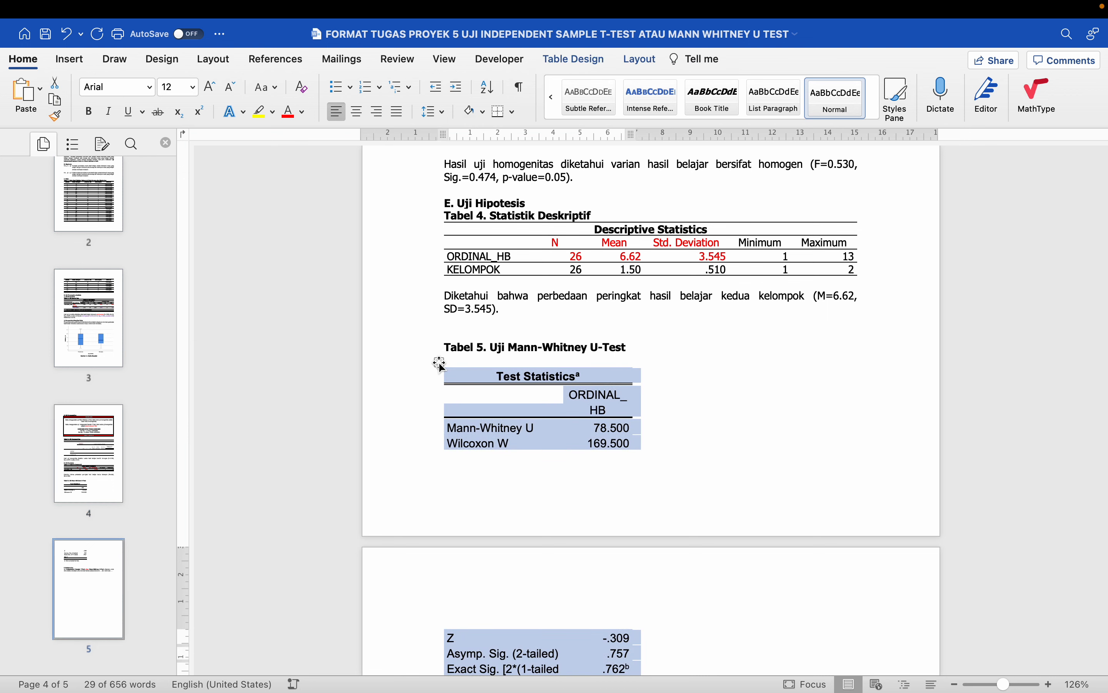
{"action": "left_click", "coordinate": [472, 350]}
{"action": "key", "text": "Down"}
{"action": "key", "text": "BackSpace"}
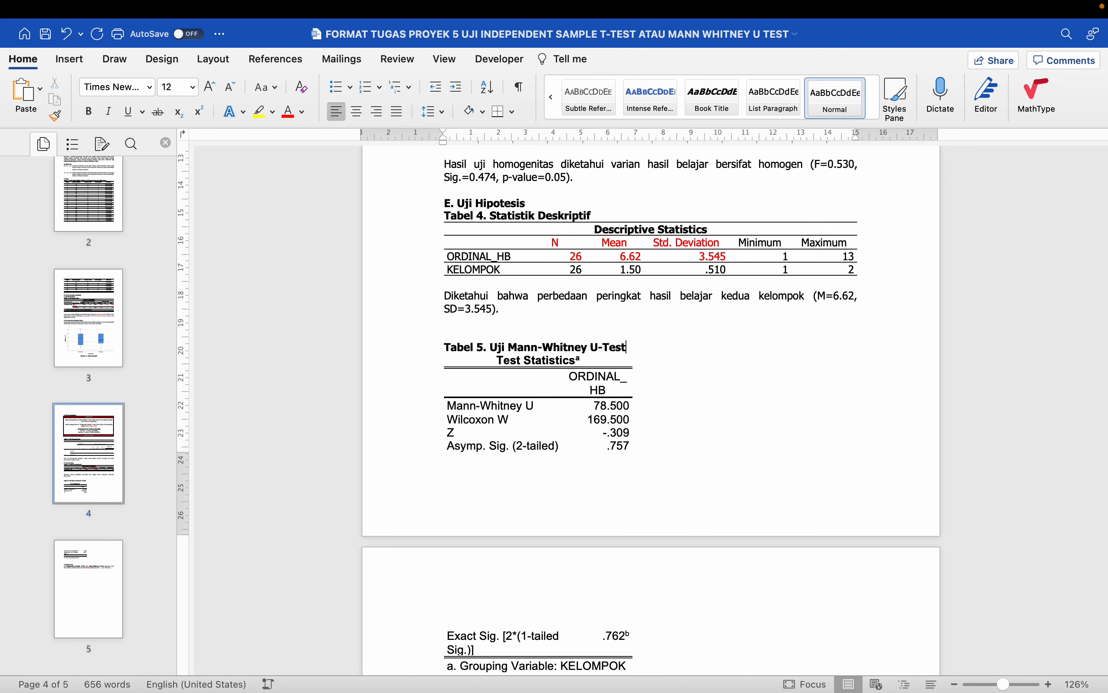
{"action": "scroll", "coordinate": [472, 351], "scroll_direction": "down", "scroll_amount": 2}
{"action": "scroll", "coordinate": [472, 351], "scroll_direction": "down", "scroll_amount": 3}
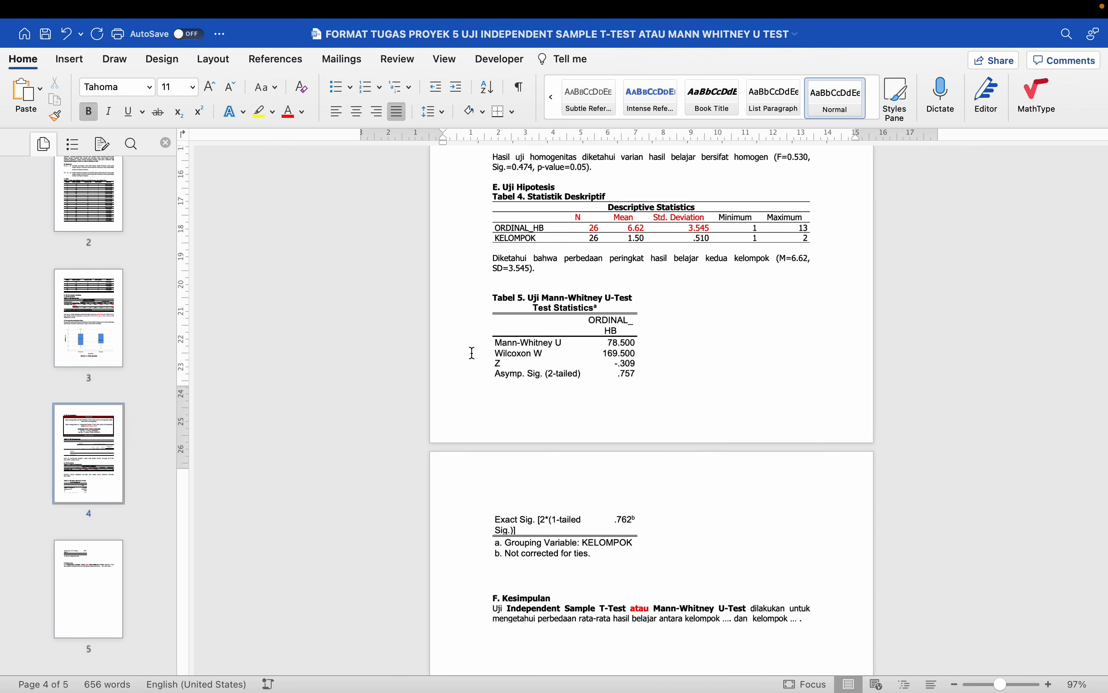
- Insert blank lines to push the Tabel 5 heading onto page 5
{"action": "left_click", "coordinate": [512, 309]}
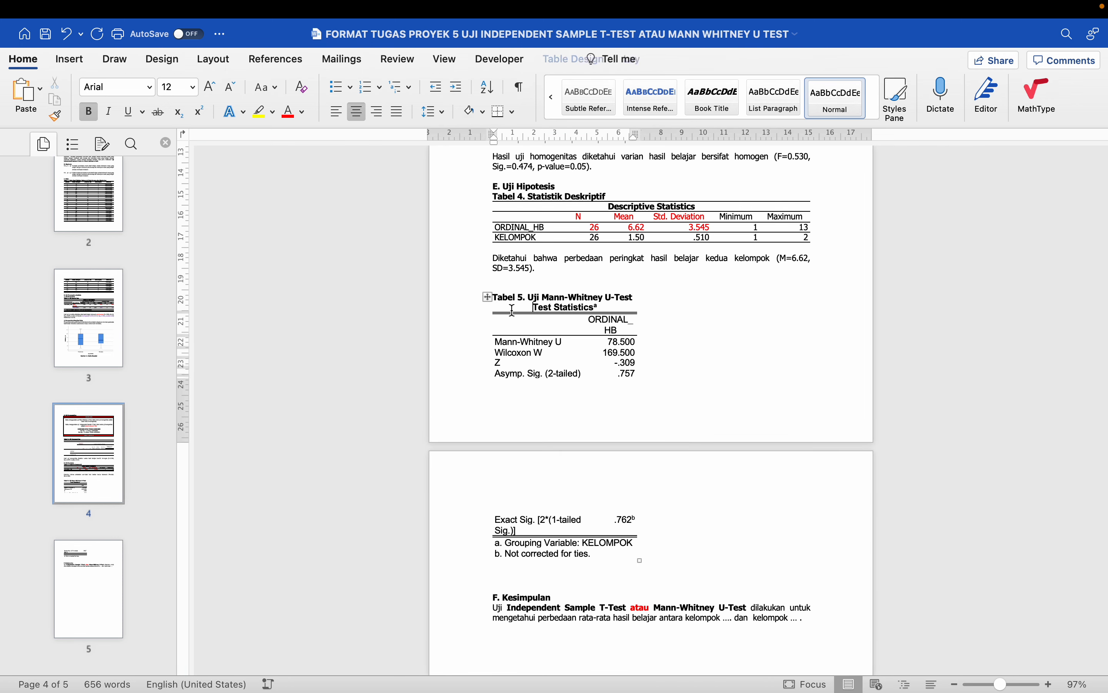
{"action": "left_click", "coordinate": [513, 283]}
{"action": "key", "text": "Return"}
{"action": "key", "text": "Return"}
{"action": "key", "text": "Return"}
{"action": "key", "text": "Return"}
{"action": "key", "text": "Return"}
{"action": "key", "text": "Return"}
{"action": "key", "text": "Return"}
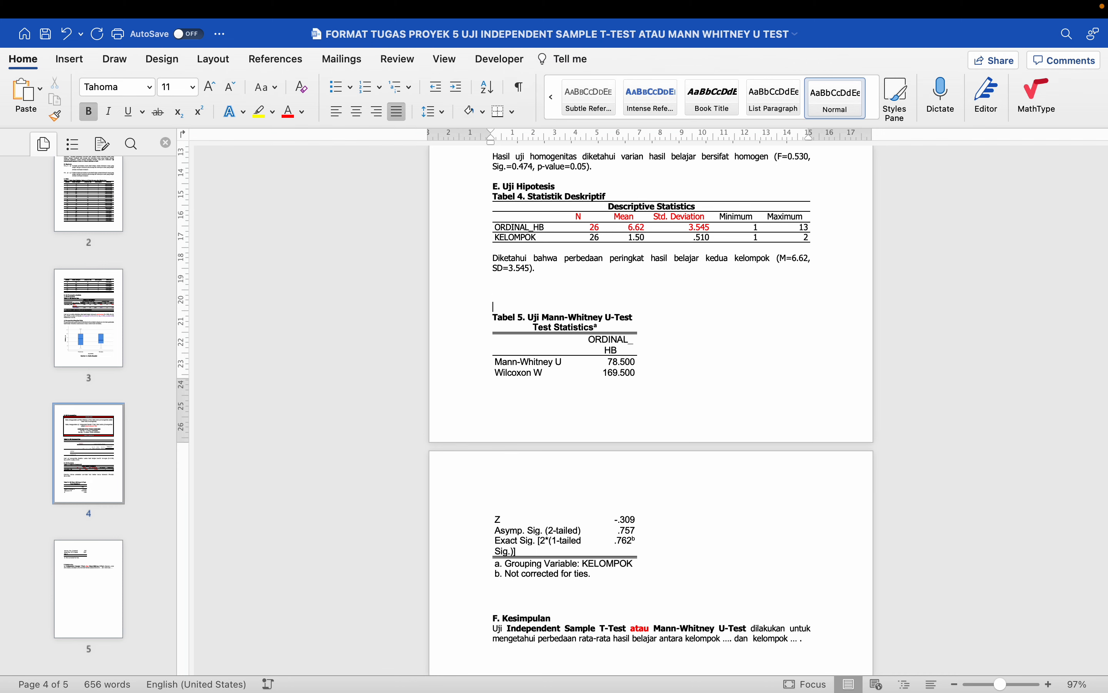
{"action": "key", "text": "Return"}
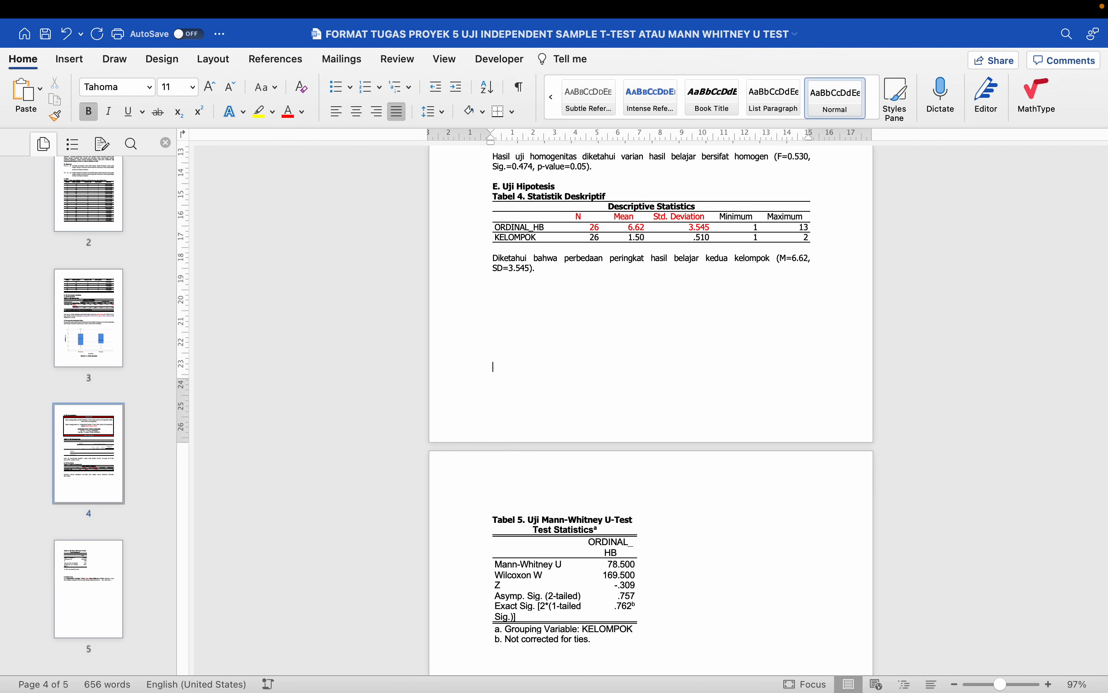
{"action": "scroll", "coordinate": [518, 276], "scroll_direction": "down", "scroll_amount": 5}
{"action": "scroll", "coordinate": [516, 276], "scroll_direction": "up", "scroll_amount": 4}
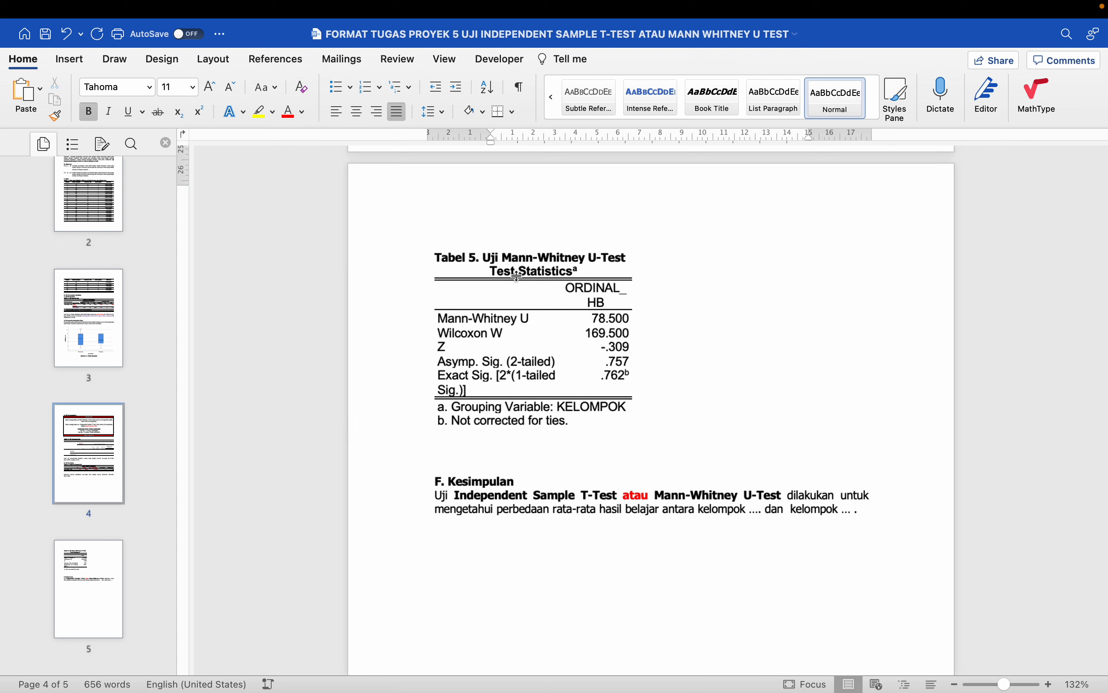
{"action": "scroll", "coordinate": [515, 284], "scroll_direction": "up", "scroll_amount": 12}
{"action": "scroll", "coordinate": [513, 326], "scroll_direction": "down", "scroll_amount": 12}
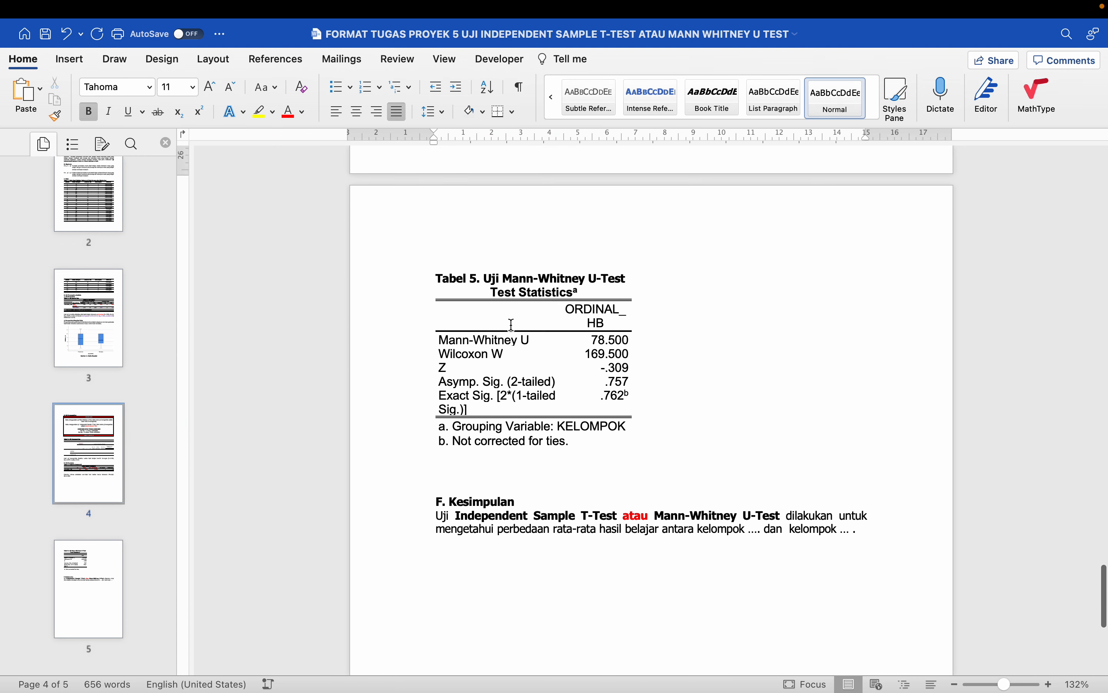
- Set the Test Statistics table text to Tahoma 11
{"action": "left_click", "coordinate": [483, 302]}
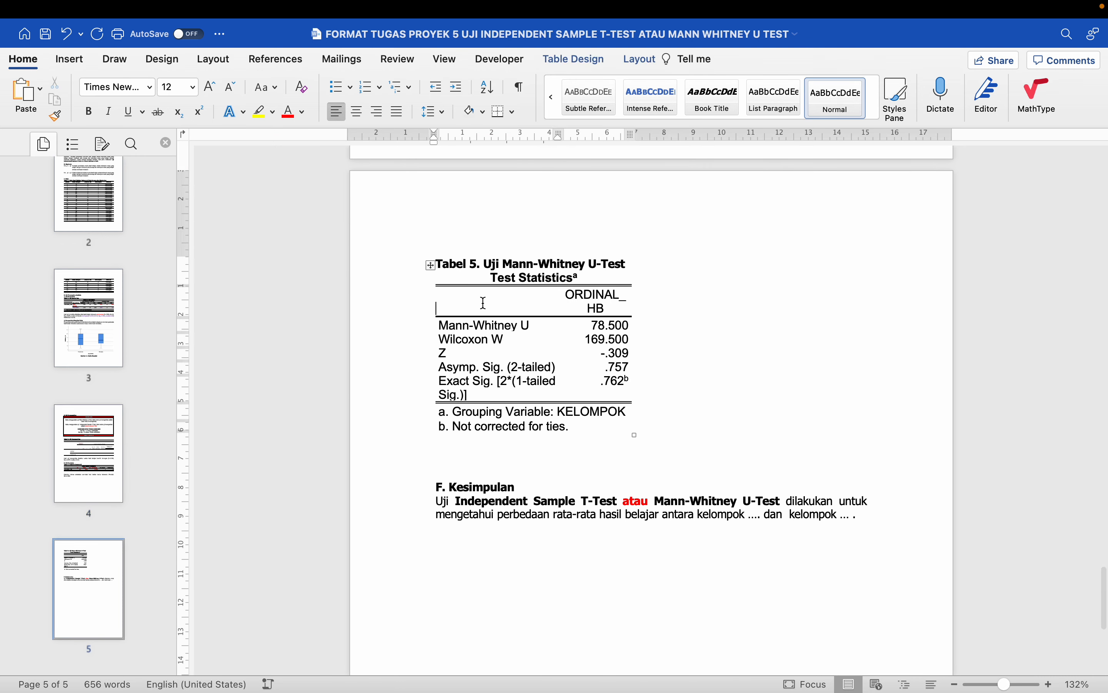
{"action": "left_click", "coordinate": [432, 265]}
{"action": "left_click", "coordinate": [149, 87]}
{"action": "left_click", "coordinate": [115, 193]}
{"action": "left_click", "coordinate": [192, 87]}
{"action": "left_click", "coordinate": [176, 178]}
- Strip the Test Statistics table borders and add only inside horizontal lines
{"action": "left_click", "coordinate": [606, 59]}
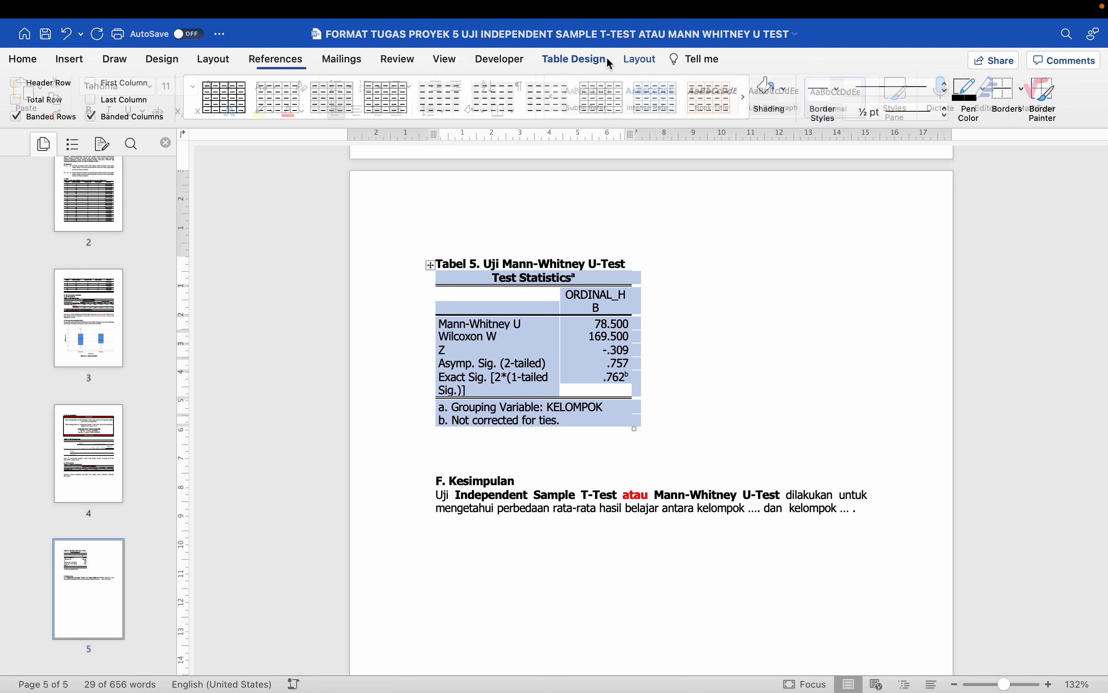
{"action": "left_click", "coordinate": [1024, 90]}
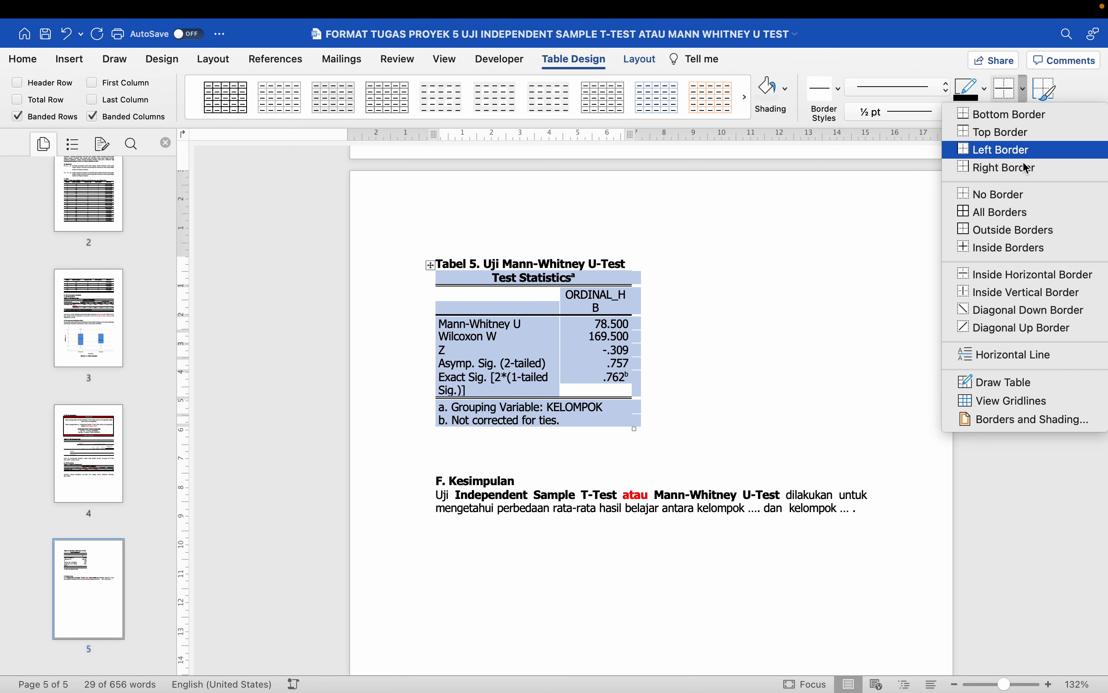
{"action": "left_click", "coordinate": [1017, 194]}
{"action": "left_click", "coordinate": [1020, 120]}
{"action": "left_click", "coordinate": [1014, 272]}
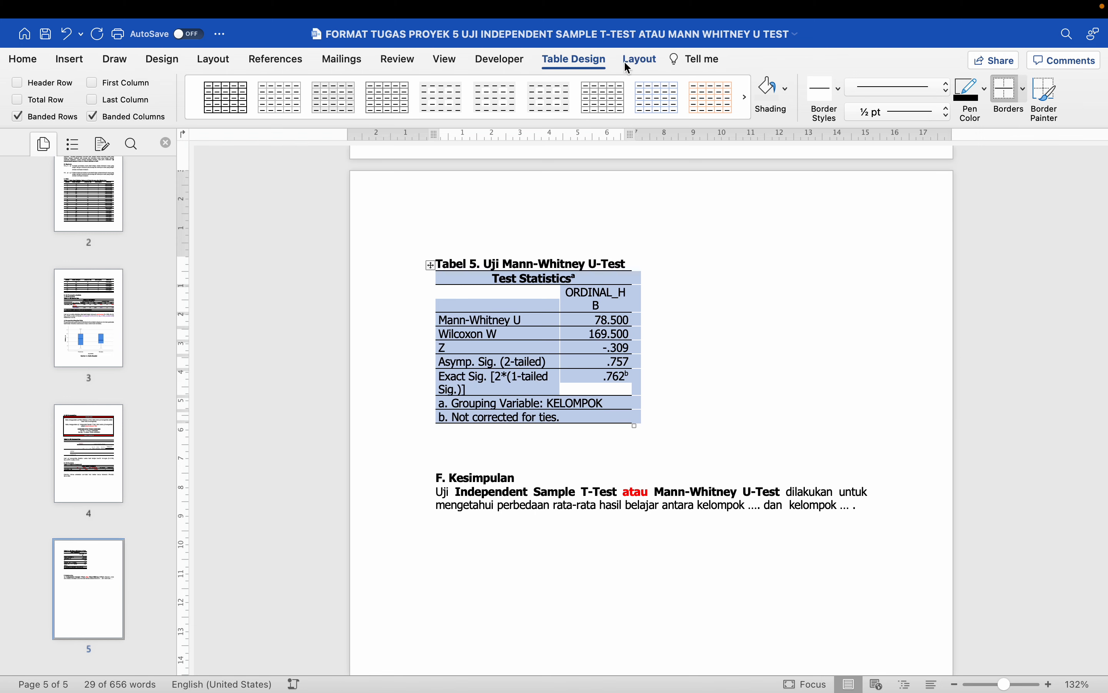
- AutoFit the table to its contents, then to the full window width
{"action": "left_click", "coordinate": [640, 59]}
{"action": "left_click", "coordinate": [525, 91]}
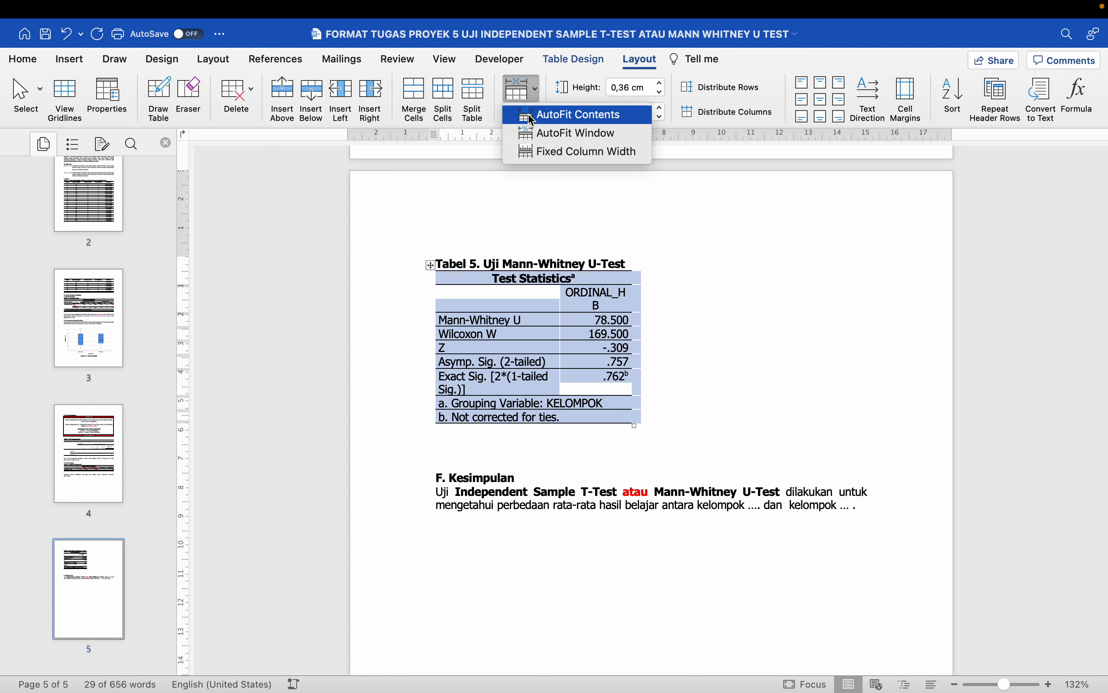
{"action": "left_click", "coordinate": [528, 113]}
{"action": "left_click", "coordinate": [520, 94]}
{"action": "left_click", "coordinate": [543, 133]}
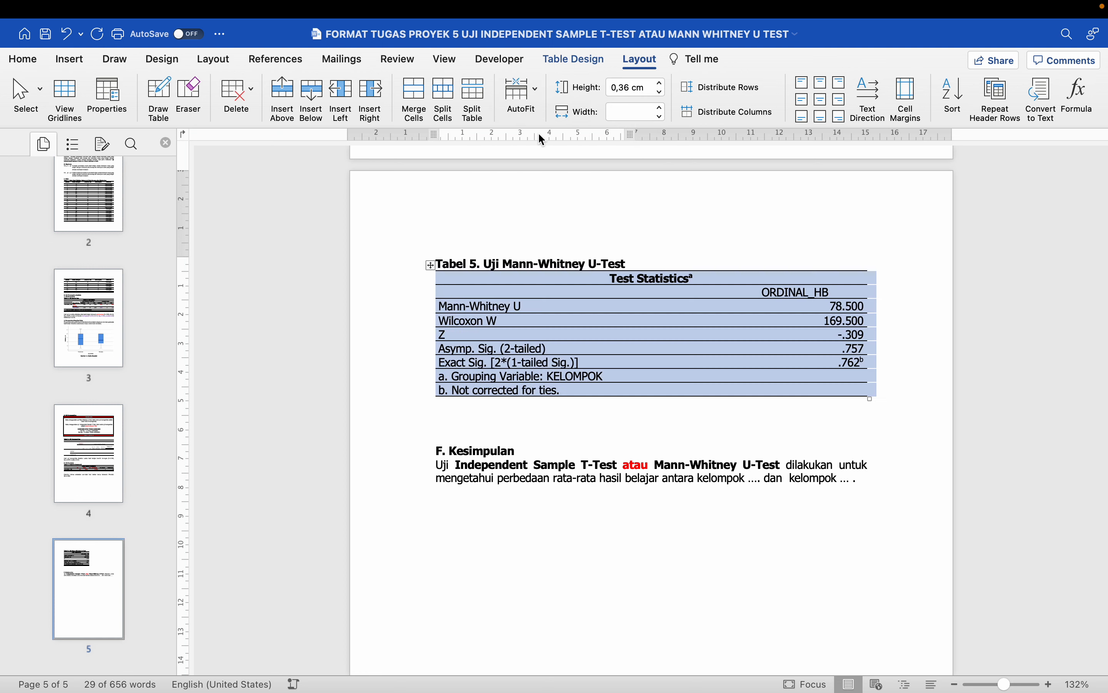
{"action": "left_click", "coordinate": [513, 381]}
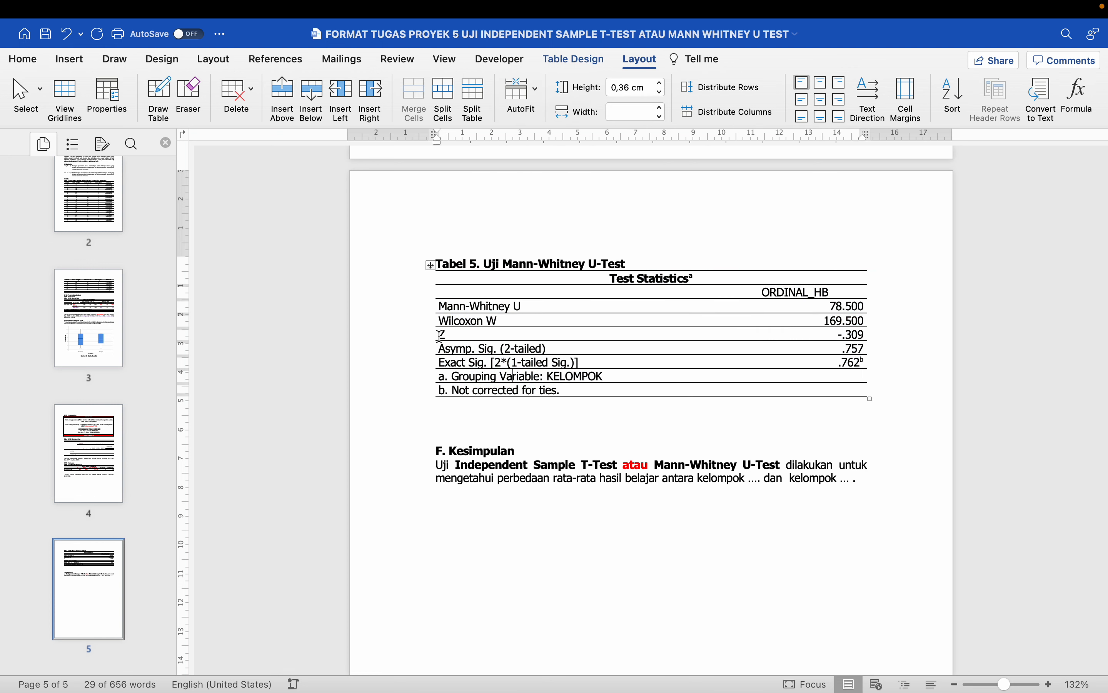
{"action": "left_click_drag", "start_coordinate": [429, 333], "coordinate": [429, 348]}
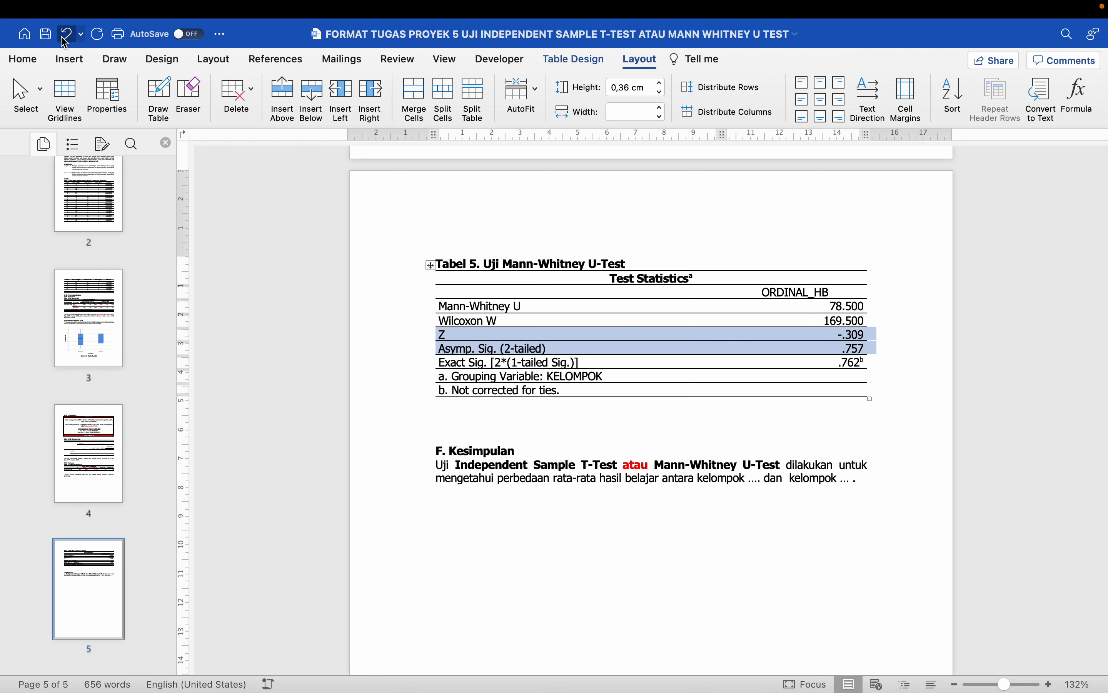
- Colour the Z and Asymp. Sig. rows red and add a blank line below the table
{"action": "left_click", "coordinate": [35, 57]}
{"action": "left_click", "coordinate": [293, 117]}
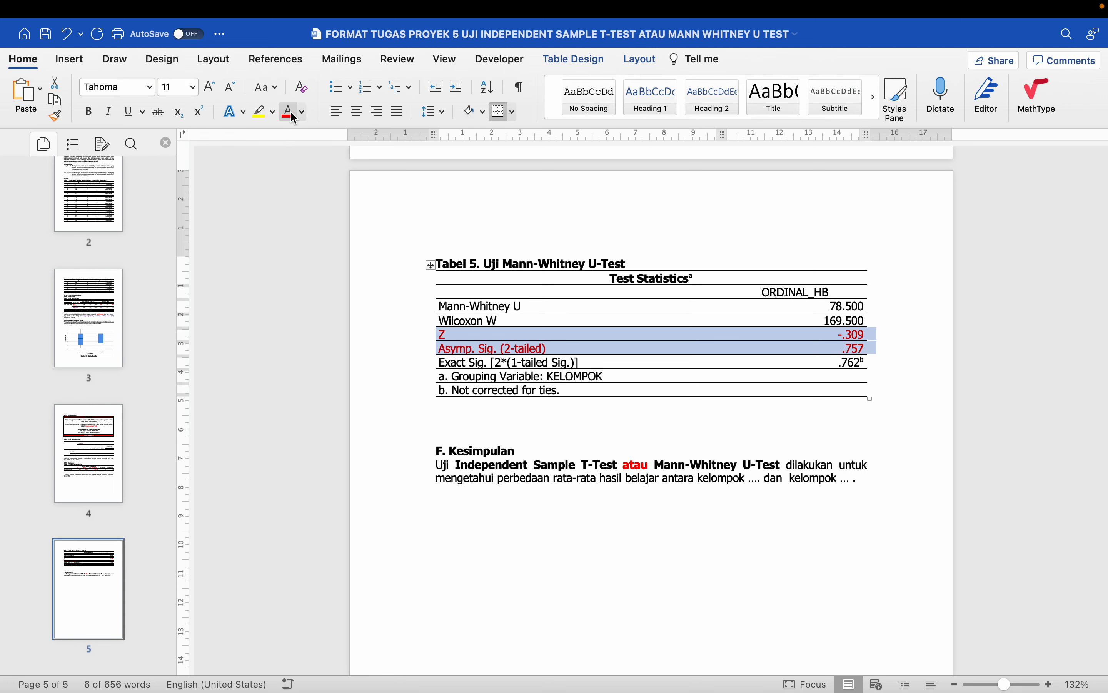
{"action": "scroll", "coordinate": [593, 389], "scroll_direction": "up", "scroll_amount": 3}
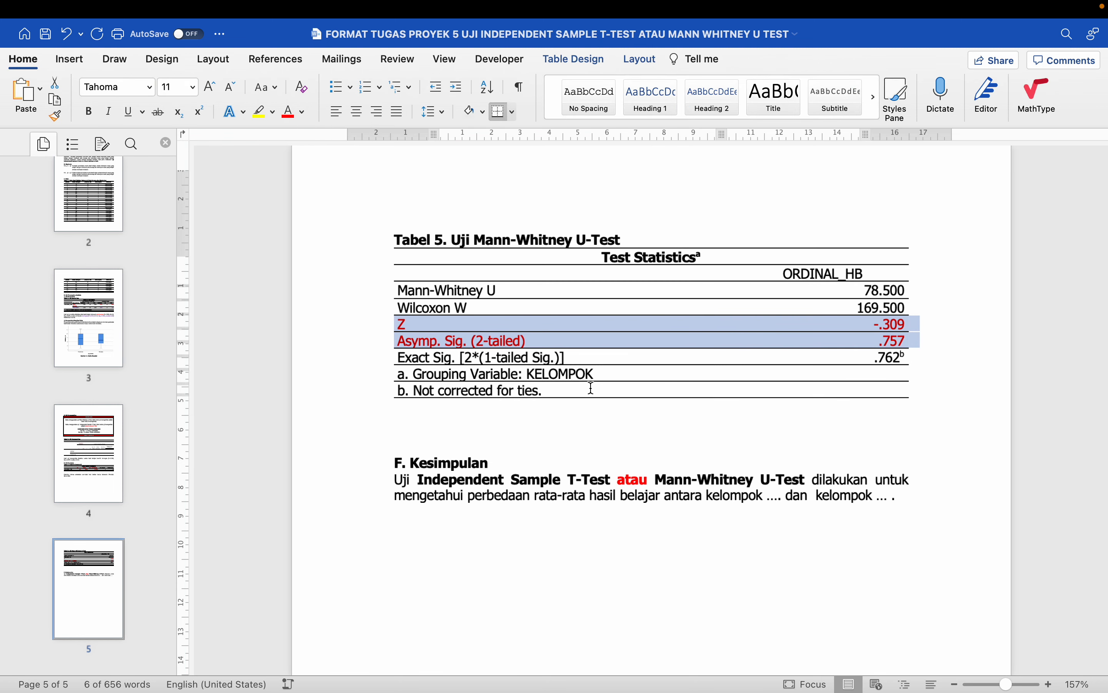
{"action": "left_click", "coordinate": [544, 408]}
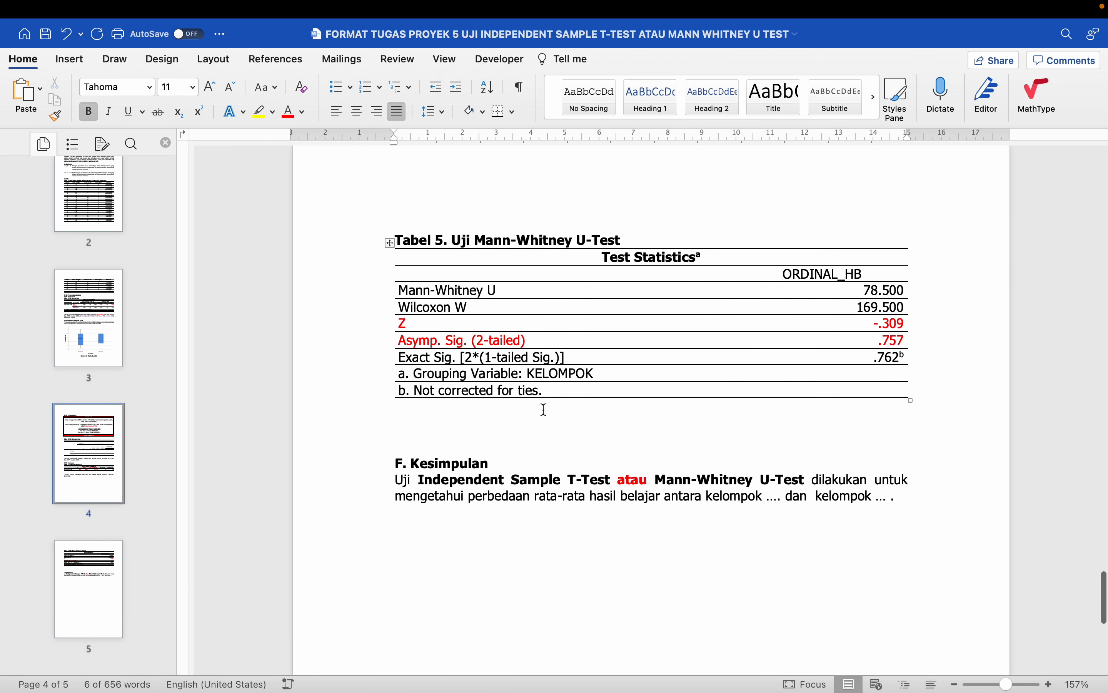
{"action": "left_click", "coordinate": [496, 404]}
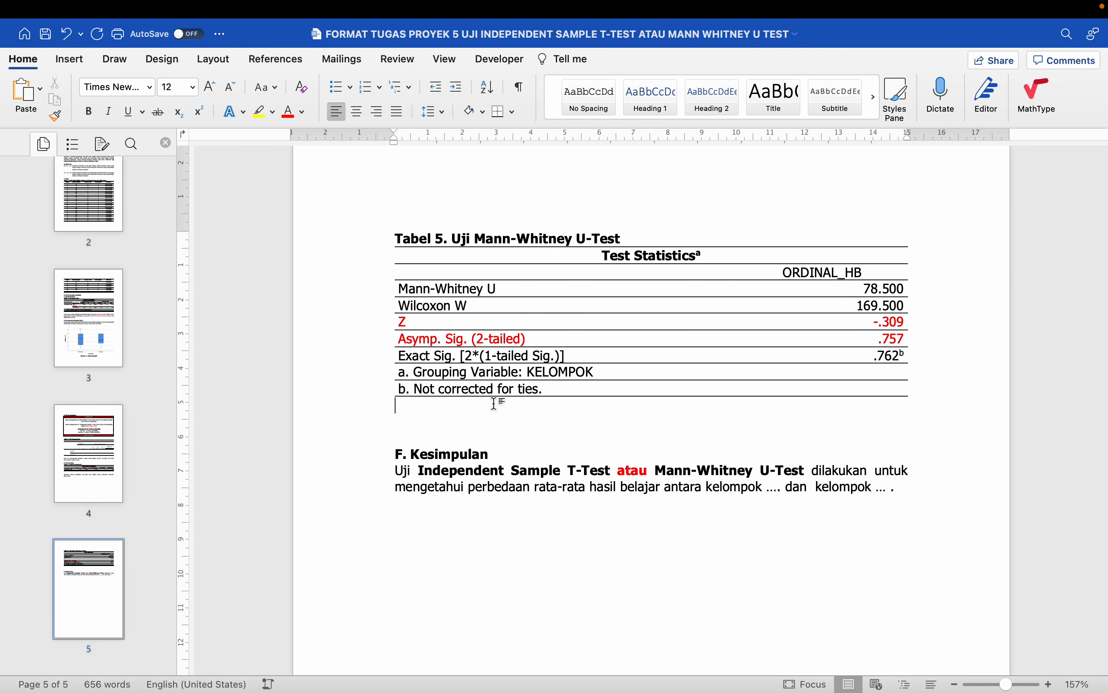
{"action": "key", "text": "Return"}
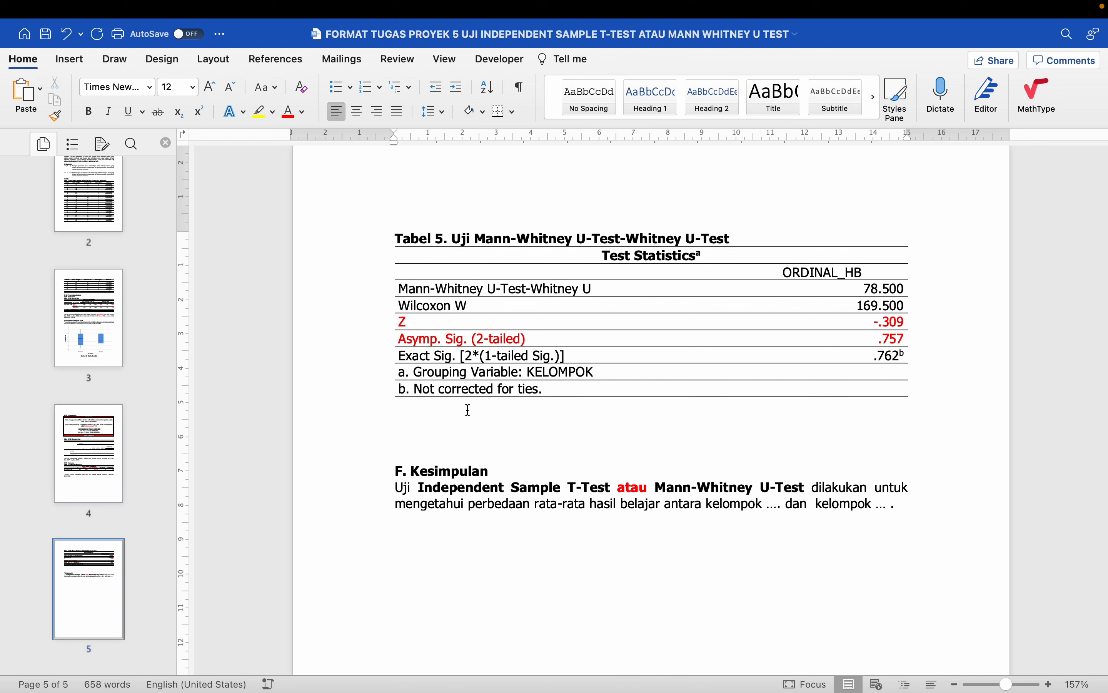
- Delete the duplicated '-Whitney U-Test' words from the end of the Tabel 5 title
{"action": "left_click", "coordinate": [716, 238]}
{"action": "left_click_drag", "start_coordinate": [717, 237], "coordinate": [628, 238]}
{"action": "key", "text": "BackSpace"}
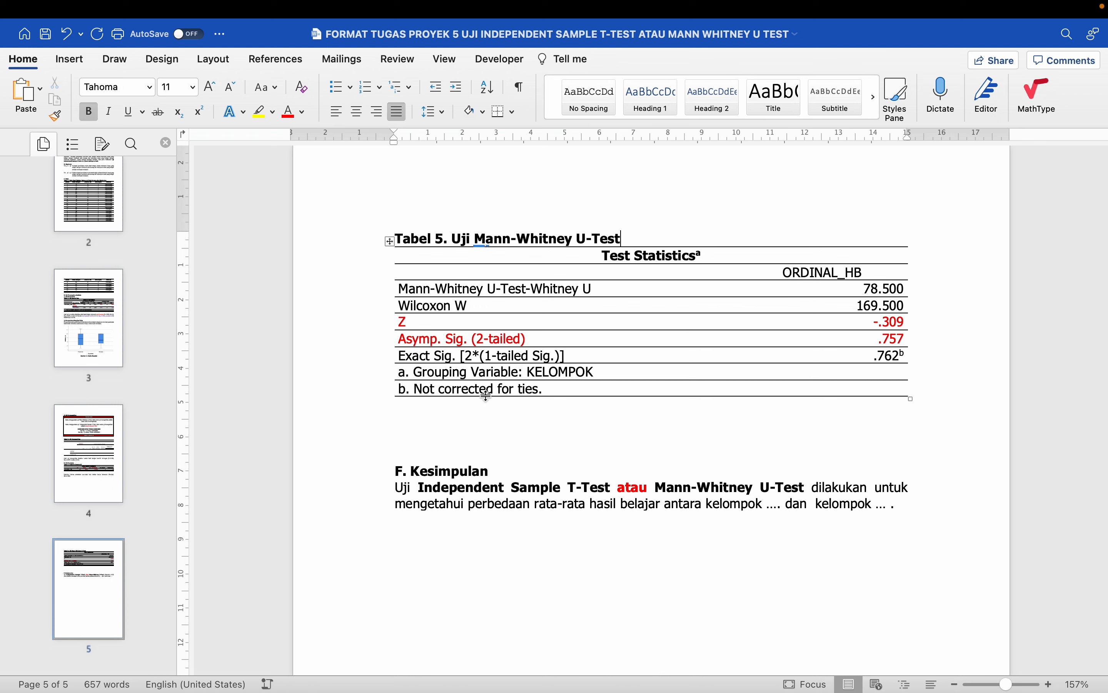
{"action": "left_click", "coordinate": [463, 425]}
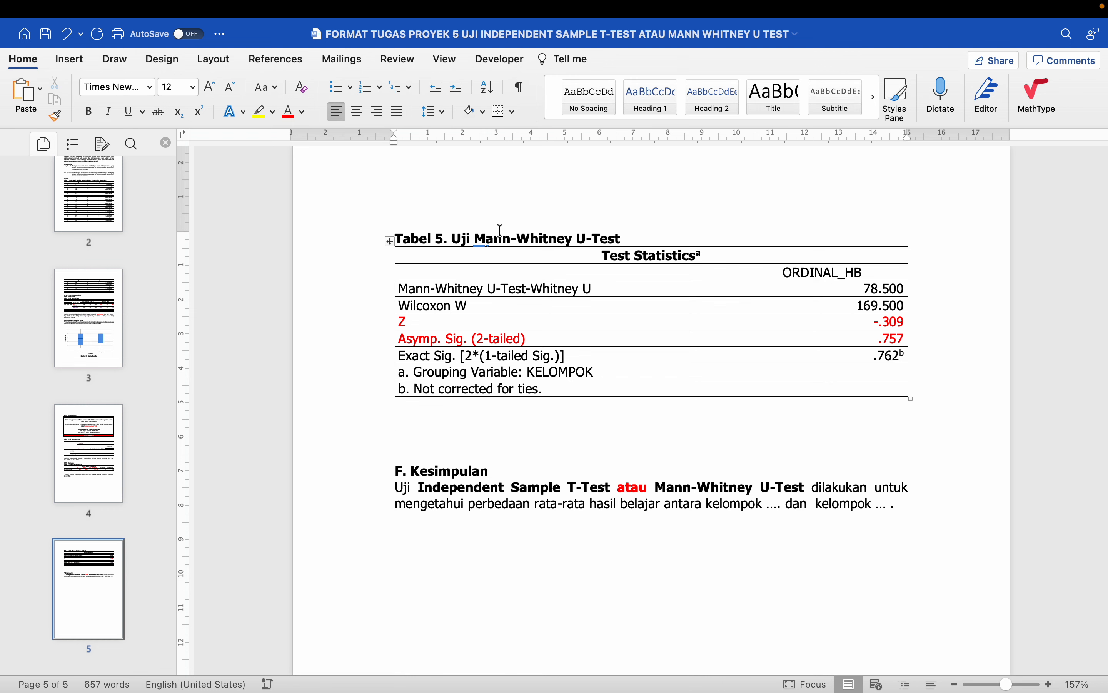
{"action": "scroll", "coordinate": [564, 239], "scroll_direction": "down", "scroll_amount": 1}
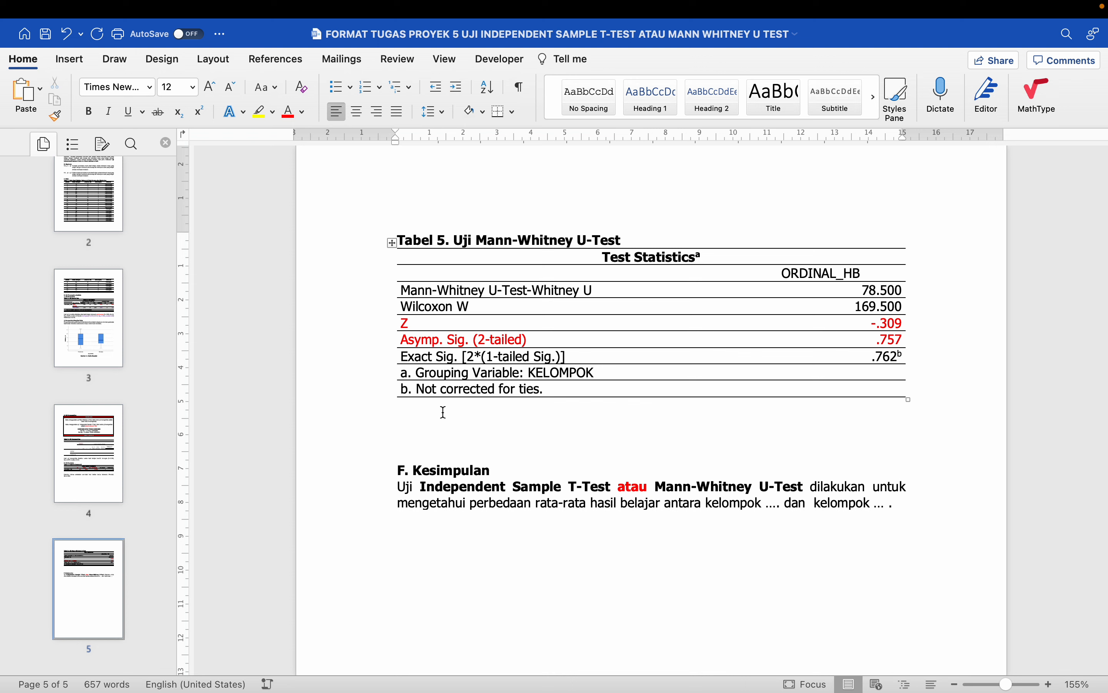
- Start a Normal-style paragraph under Tabel 5 reading 'Hasil uji mann-whitney u-test diketahui bahwa'
{"action": "key", "text": "Return"}
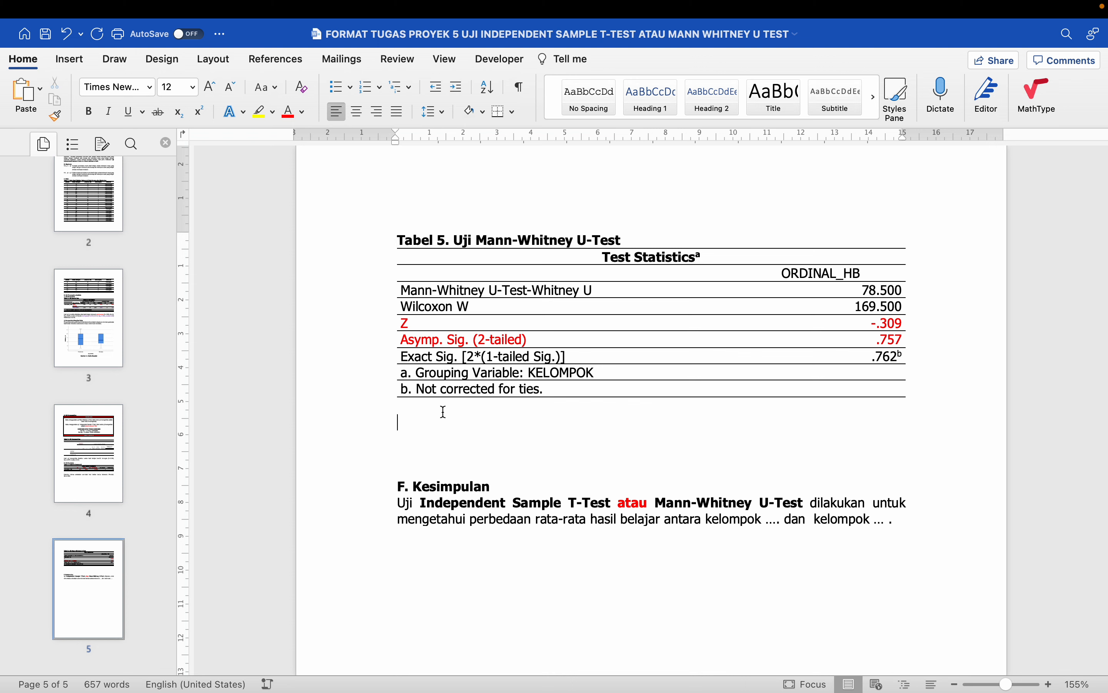
{"action": "type", "text": "Hasi"}
{"action": "left_click", "coordinate": [874, 98]}
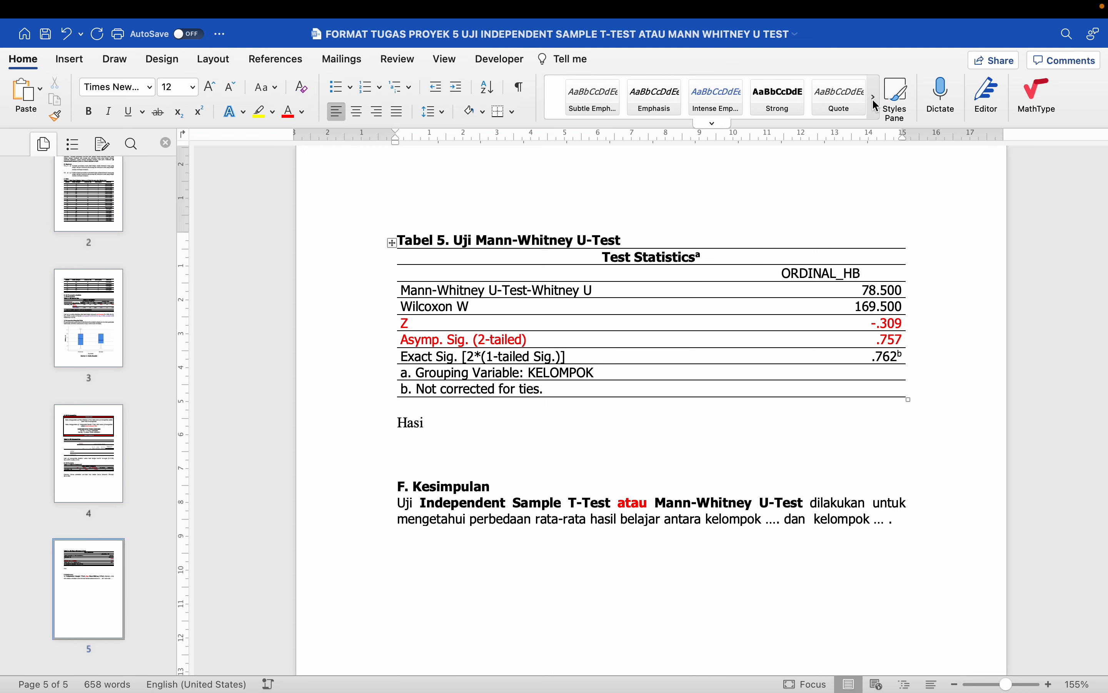
{"action": "left_click", "coordinate": [874, 99]}
{"action": "left_click", "coordinate": [874, 99]}
{"action": "left_click", "coordinate": [822, 102]}
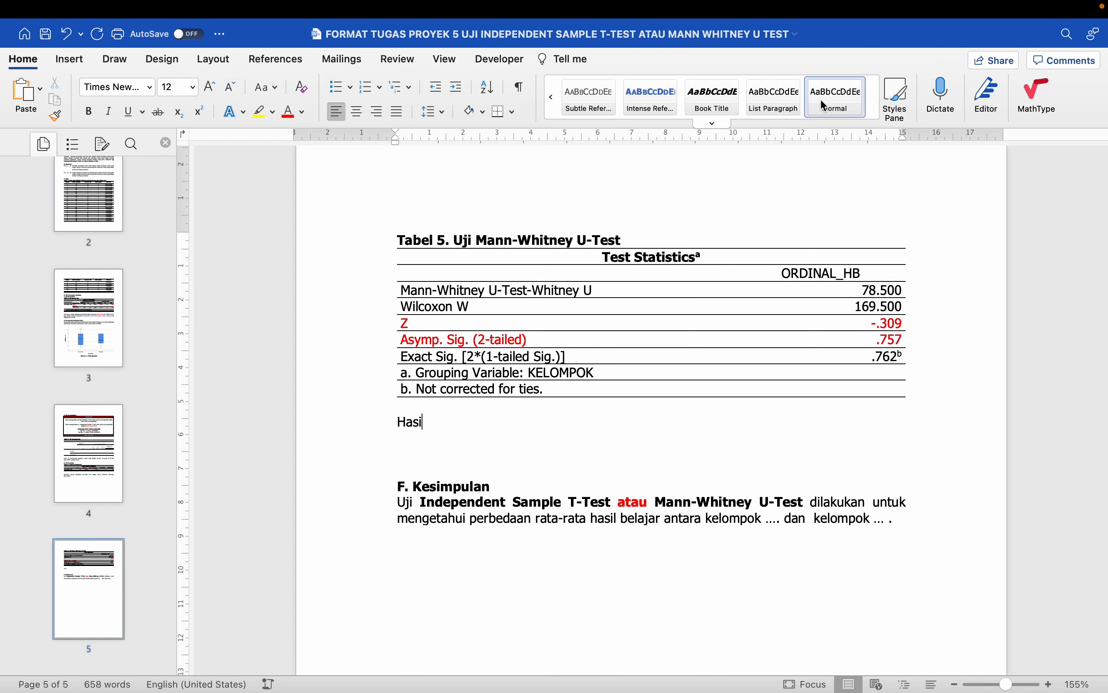
{"action": "type", "text": "l"}
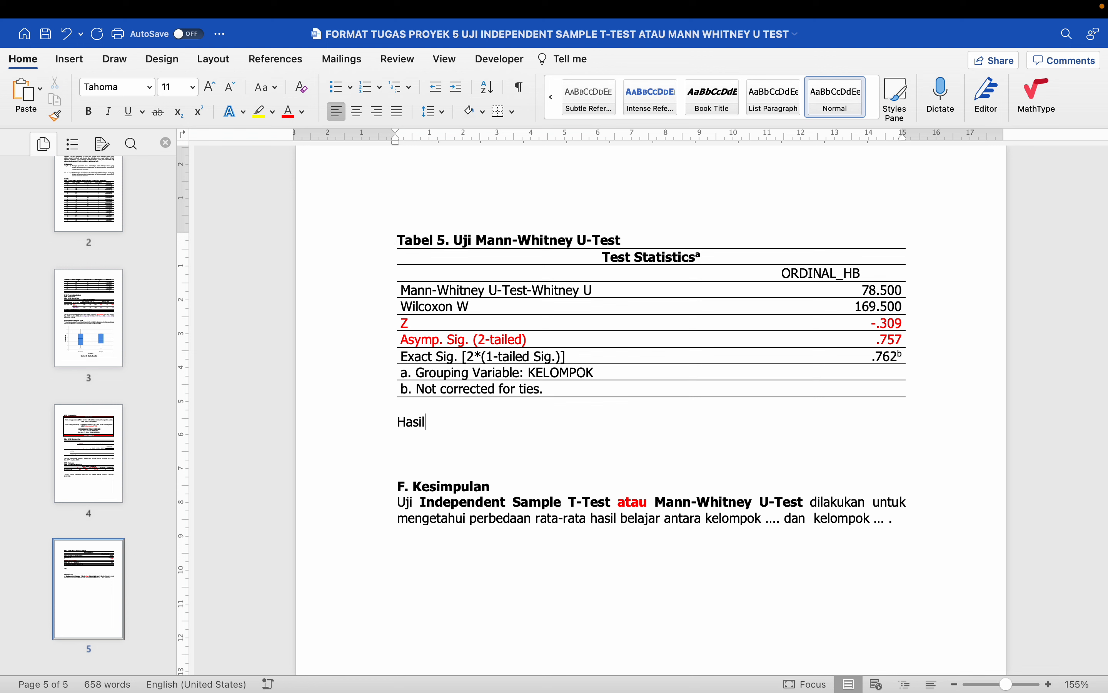
{"action": "type", "text": " uji normal"}
{"action": "key", "text": "BackSpace"}
{"action": "key", "text": "BackSpace"}
{"action": "key", "text": "BackSpace"}
{"action": "key", "text": "BackSpace"}
{"action": "key", "text": "BackSpace"}
{"action": "type", "text": "mann-whitney u-te"}
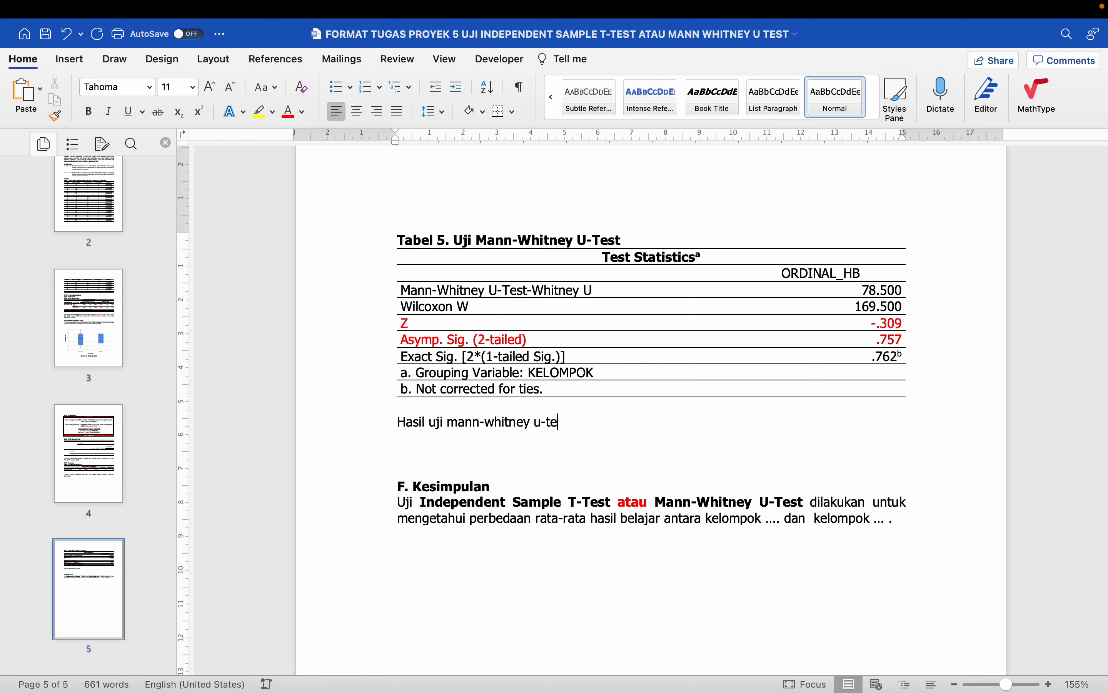
{"action": "type", "text": "st diketahui bhawa"}
{"action": "key", "text": "BackSpace"}
{"action": "key", "text": "BackSpace"}
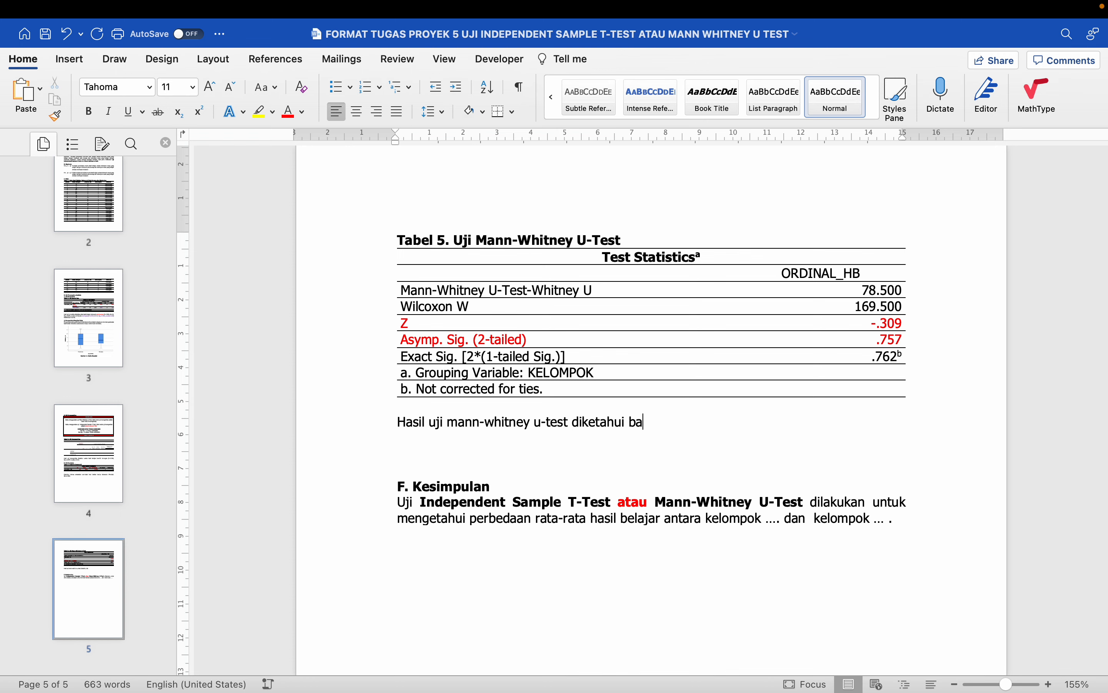
{"action": "type", "text": "hwa"}
- Copy the page 4 group-difference sentence and paste it after 'bahwa', ending '(M=6.62, SD=3.545)'
{"action": "scroll", "coordinate": [544, 326], "scroll_direction": "up", "scroll_amount": 10}
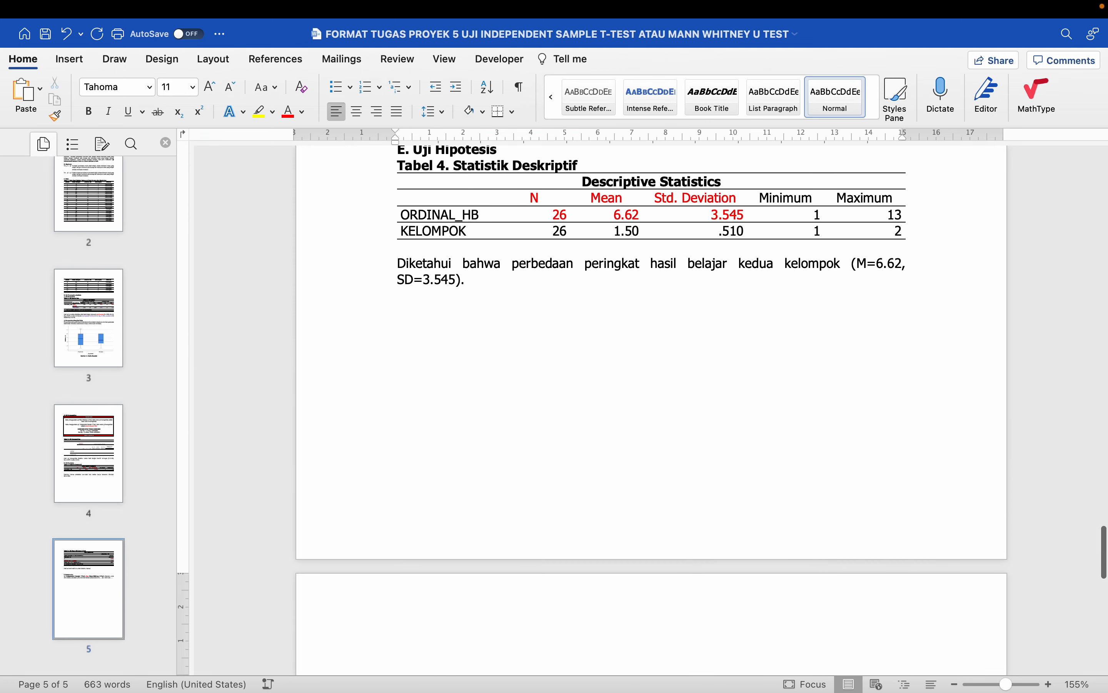
{"action": "left_click_drag", "start_coordinate": [507, 317], "coordinate": [526, 298]}
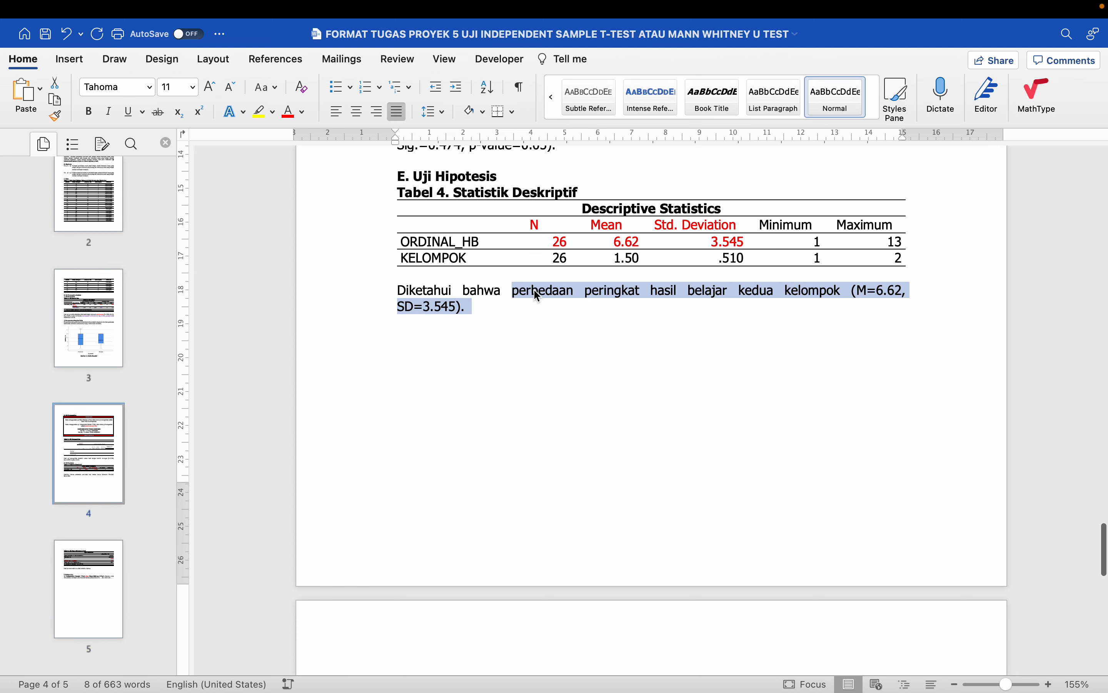
{"action": "right_click", "coordinate": [534, 288]}
{"action": "left_click", "coordinate": [558, 320]}
{"action": "scroll", "coordinate": [561, 316], "scroll_direction": "down", "scroll_amount": 12}
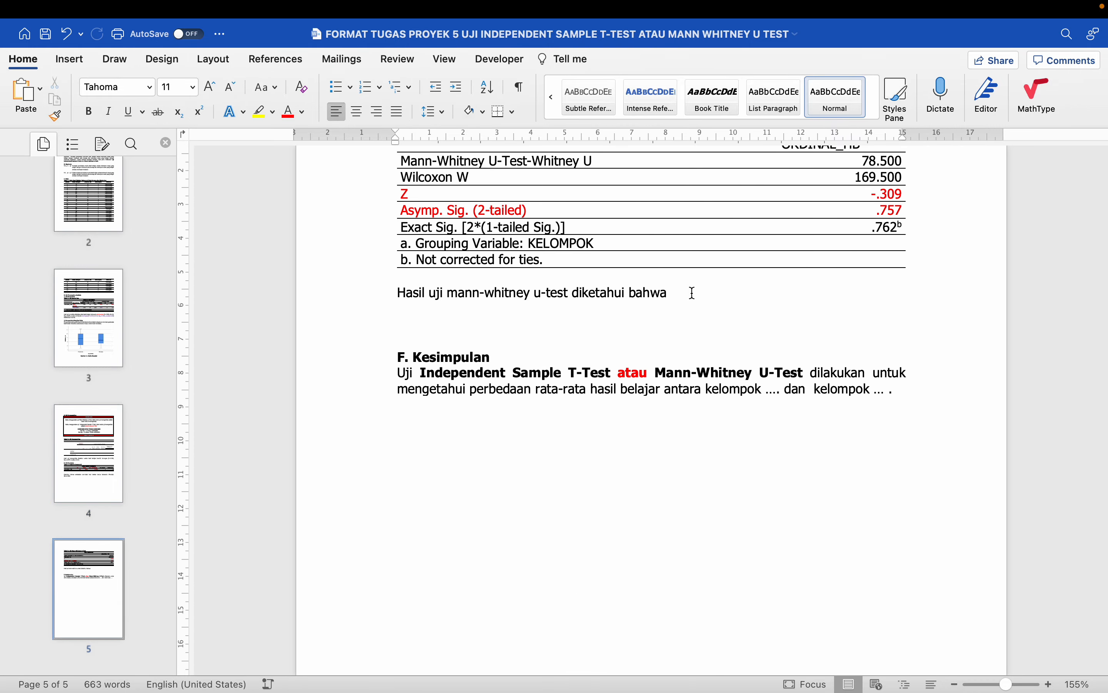
{"action": "key", "text": "super+v"}
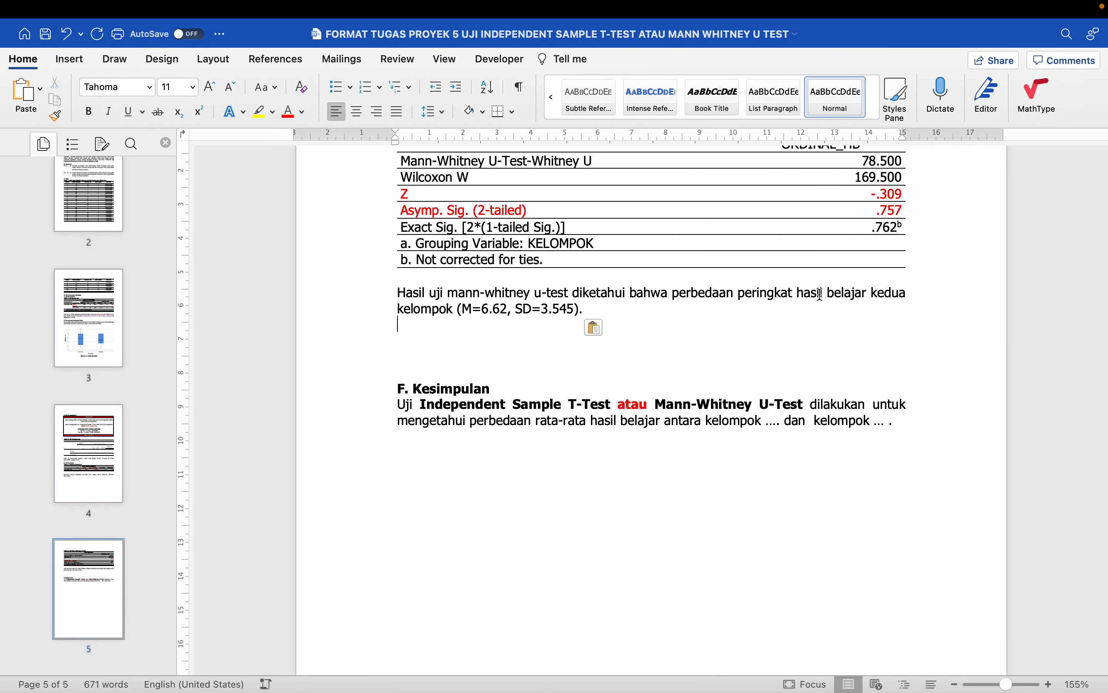
{"action": "scroll", "coordinate": [631, 329], "scroll_direction": "up", "scroll_amount": 2}
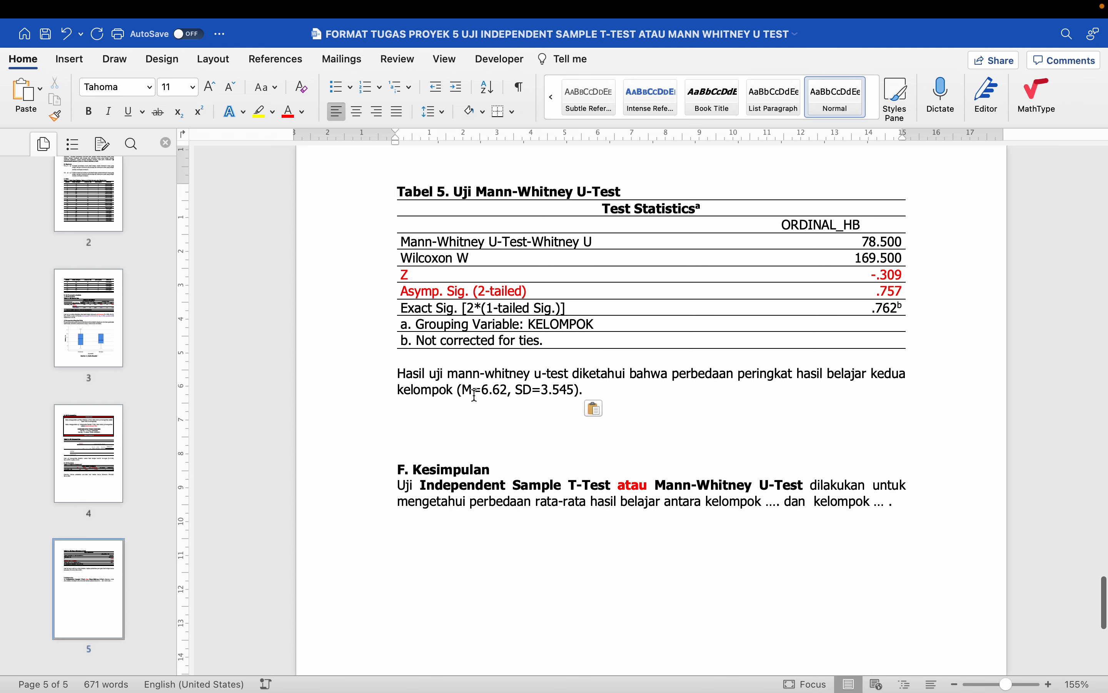
{"action": "key", "text": "BackSpace"}
{"action": "key", "text": "BackSpace"}
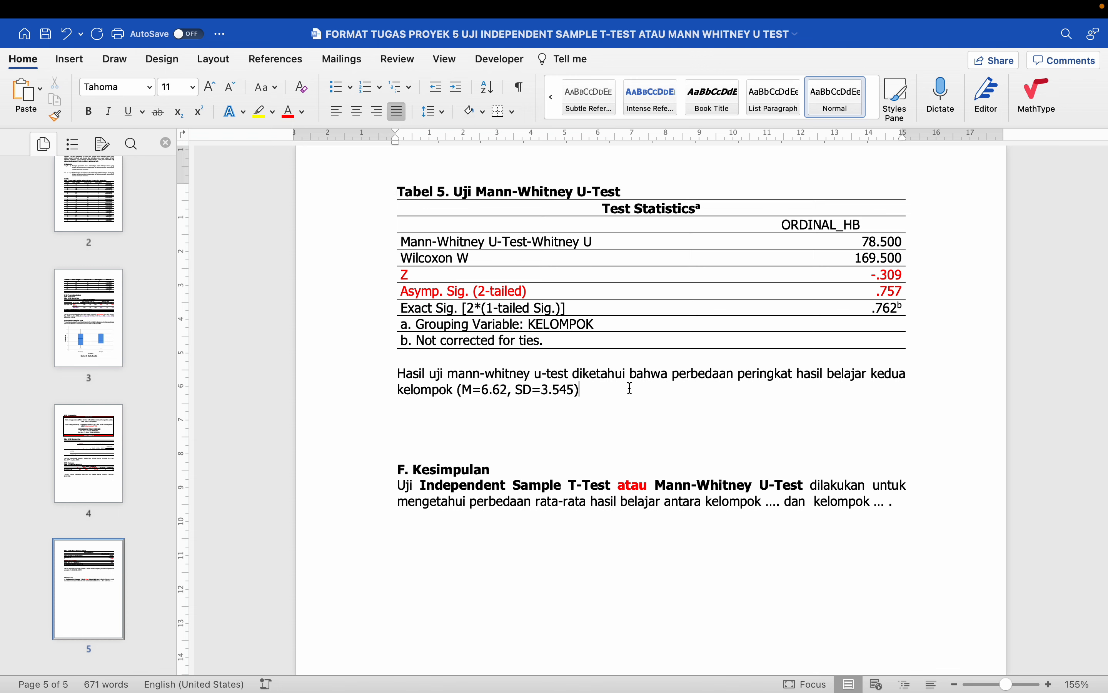
{"action": "key", "text": "Return"}
{"action": "key", "text": "Return"}
- Type the SIGNIFIKAN and TIDAK SIGNIFKAN labels on separate lines below the result sentence
{"action": "type", "text": "SIGNIFI"}
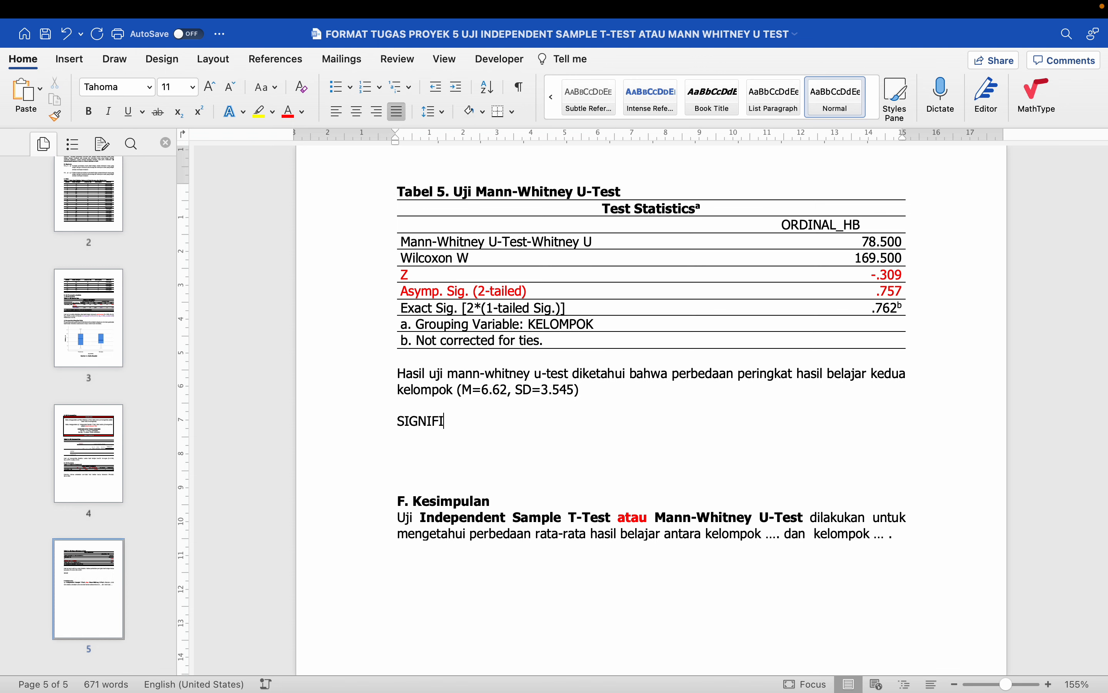
{"action": "type", "text": "KAN"}
{"action": "key", "text": "Return"}
{"action": "type", "text": "TIDAK S"}
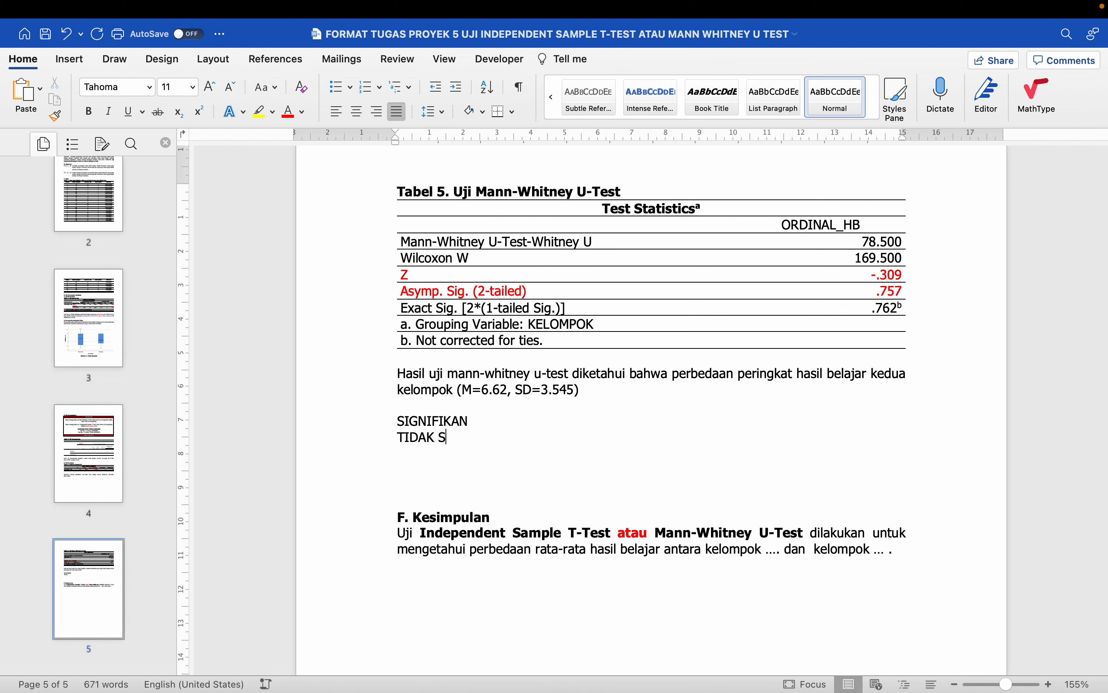
{"action": "type", "text": "IGNIFKAN"}
{"action": "left_click", "coordinate": [614, 390]}
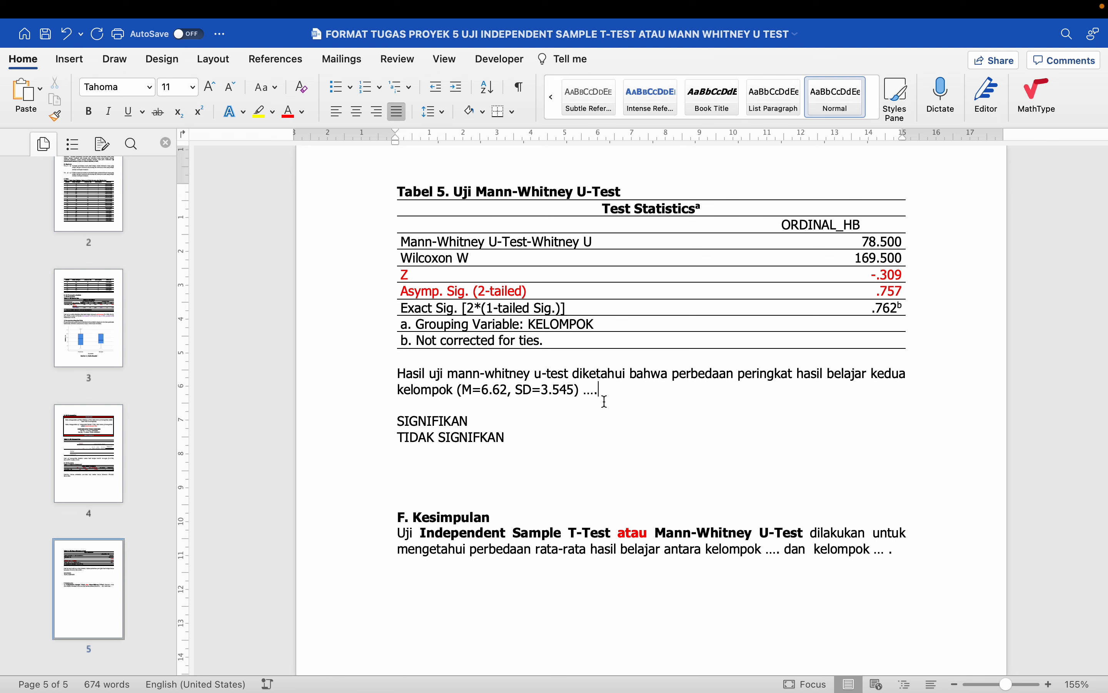
{"action": "left_click", "coordinate": [539, 292]}
{"action": "left_click", "coordinate": [442, 426]}
{"action": "type", "text": "Jika SIGNIFIKAN"}
{"action": "key", "text": "shift+Home"}
{"action": "key", "text": "BackSpace"}
- Add the rules 'Jika Sig. < p-value → SIGNIFIKAN' and 'Jika Sig. ≥ p-value -> TIDAK SIGNIFIKAN', using an underlined '>' for ≥
{"action": "key", "text": "Return"}
{"action": "type", "text": "Ji"}
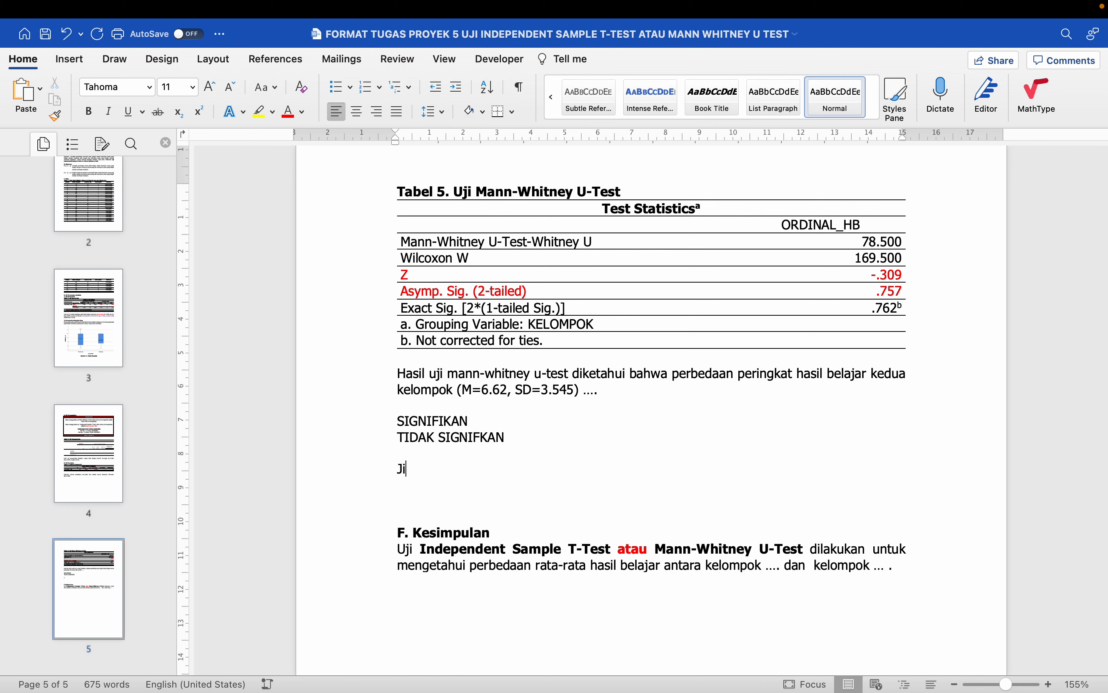
{"action": "type", "text": "ka Sig. < p-value → SIGNIFIKAN"}
{"action": "key", "text": "Return"}
{"action": "type", "text": "Jika Sig. >"}
{"action": "key", "text": "shift+Left"}
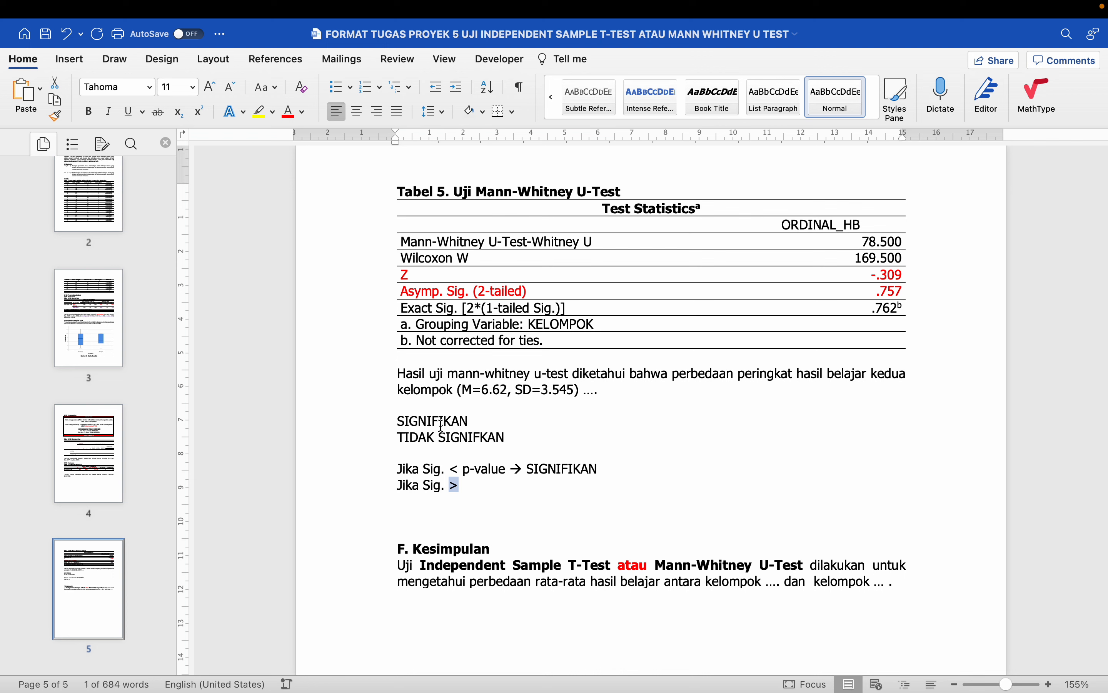
{"action": "key", "text": "cmd+u"}
{"action": "key", "text": "Right"}
{"action": "key", "text": "super+u"}
{"action": "type", "text": "p-a"}
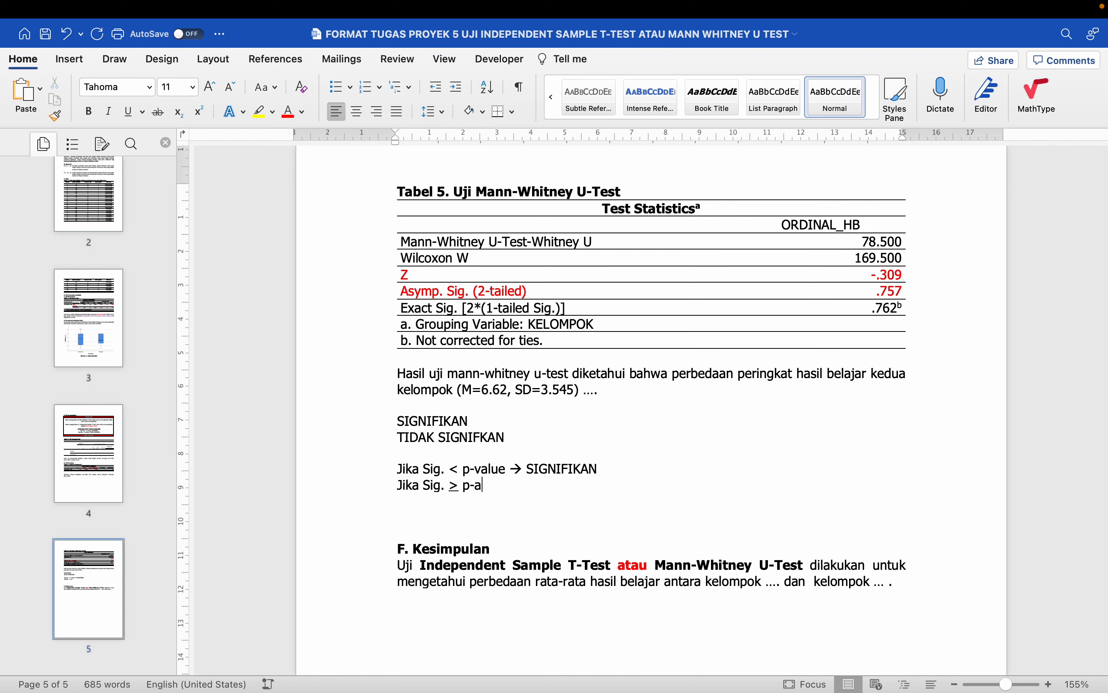
{"action": "key", "text": "BackSpace"}
{"action": "type", "text": "value -> TIDAK SIGNIFIKAN"}
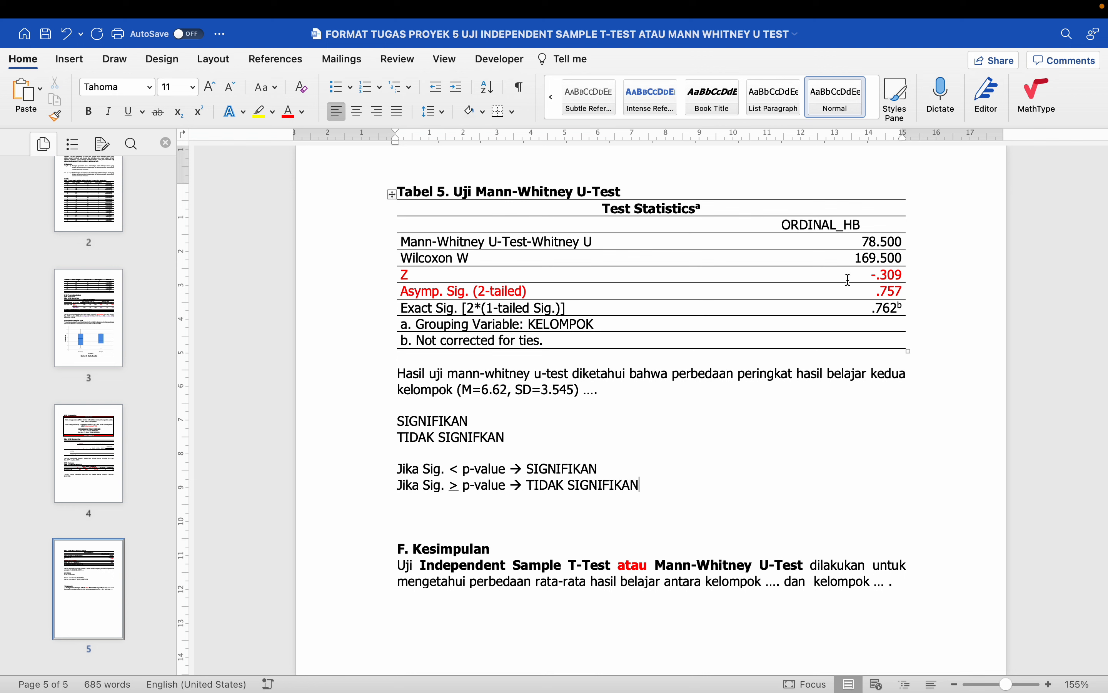
- Replace the dots after 'SD=3.545)' with 'tidak signifikan (Z=-0.309, Sig.=0.757, p-value=0.05)'
{"action": "left_click_drag", "start_coordinate": [481, 291], "coordinate": [928, 298]}
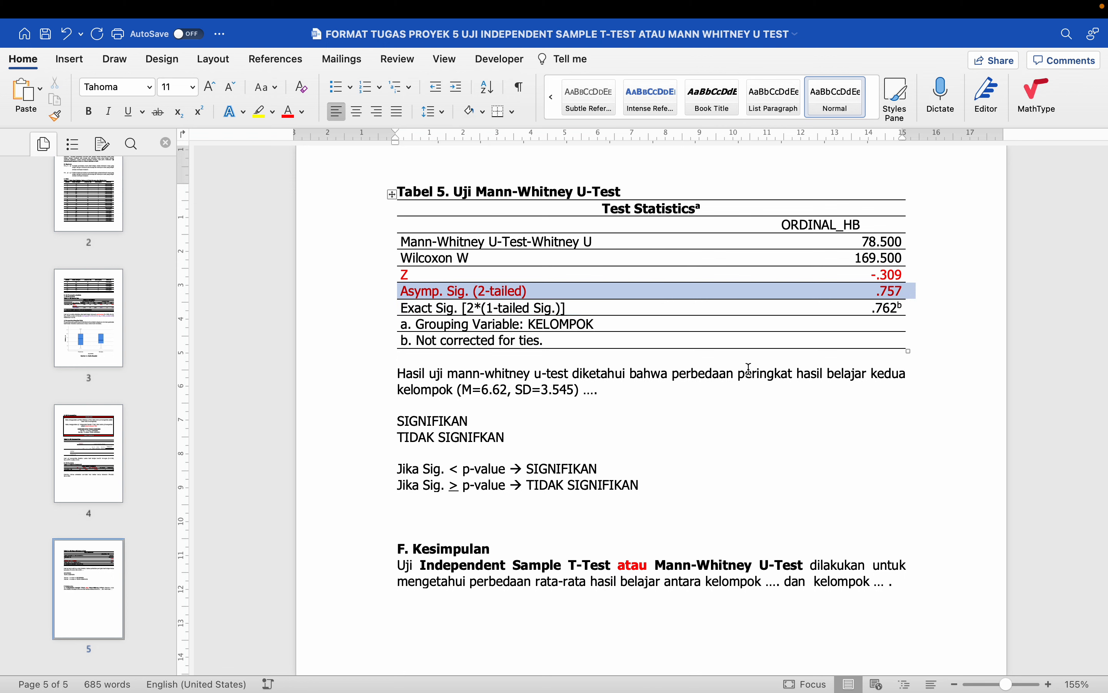
{"action": "left_click", "coordinate": [458, 487]}
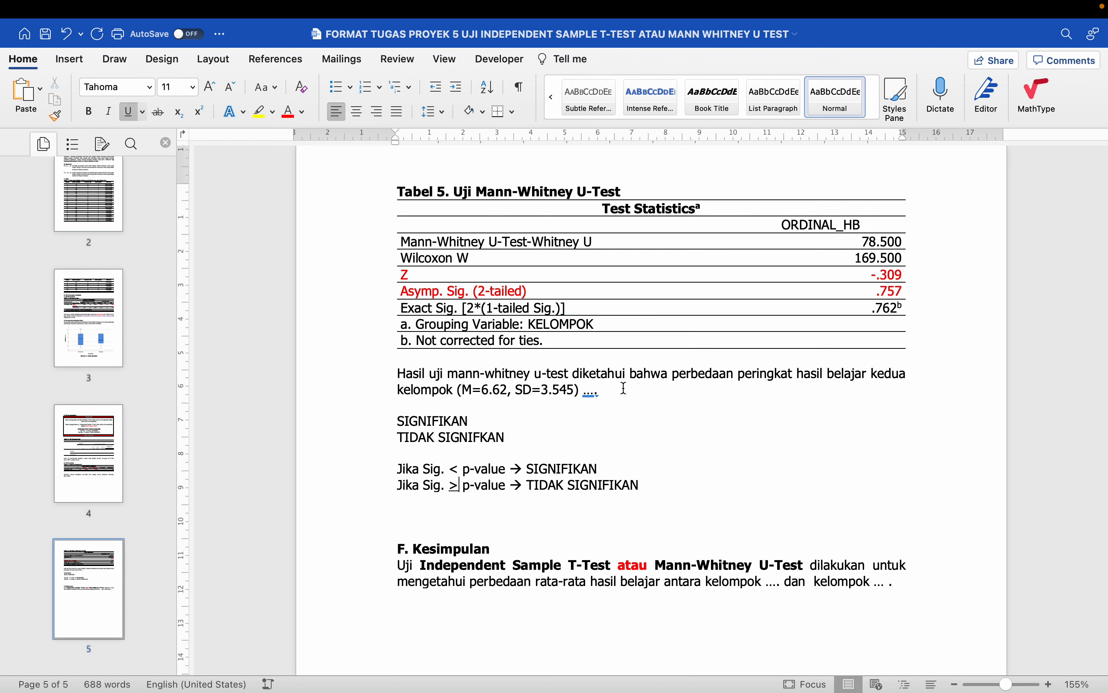
{"action": "left_click", "coordinate": [599, 390]}
{"action": "key", "text": "BackSpace"}
{"action": "key", "text": "BackSpace"}
{"action": "key", "text": "BackSpace"}
{"action": "key", "text": "BackSpace"}
{"action": "type", "text": "tidak"}
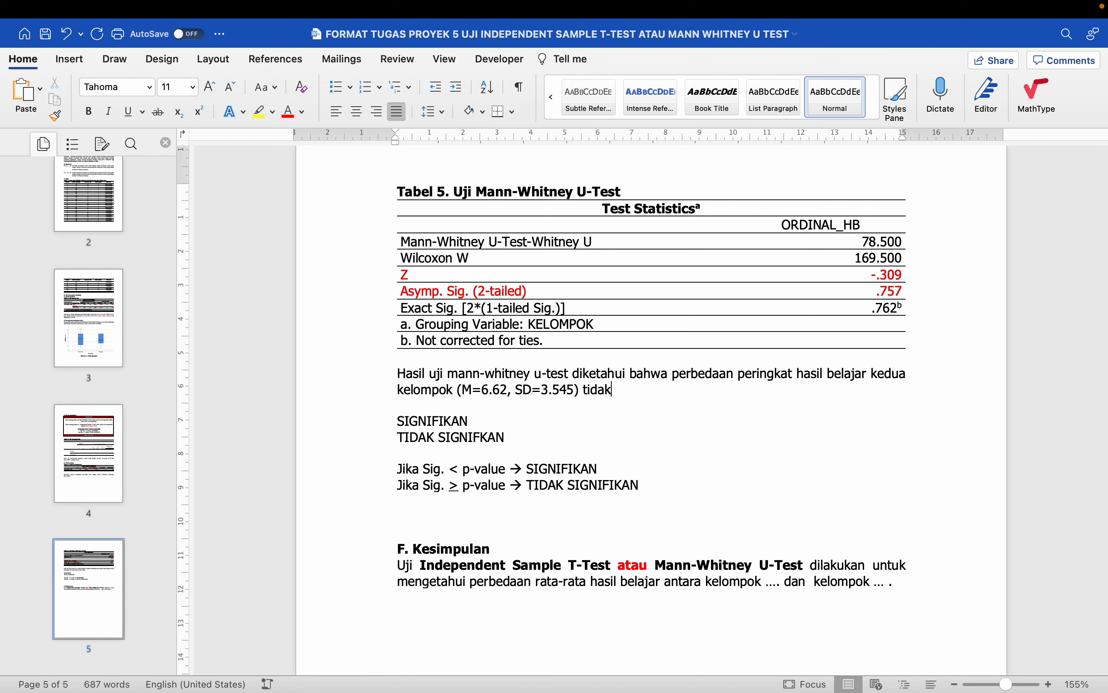
{"action": "type", "text": " signifikan"}
{"action": "key", "text": "BackSpace"}
{"action": "key", "text": "BackSpace"}
{"action": "key", "text": "BackSpace"}
{"action": "key", "text": "BackSpace"}
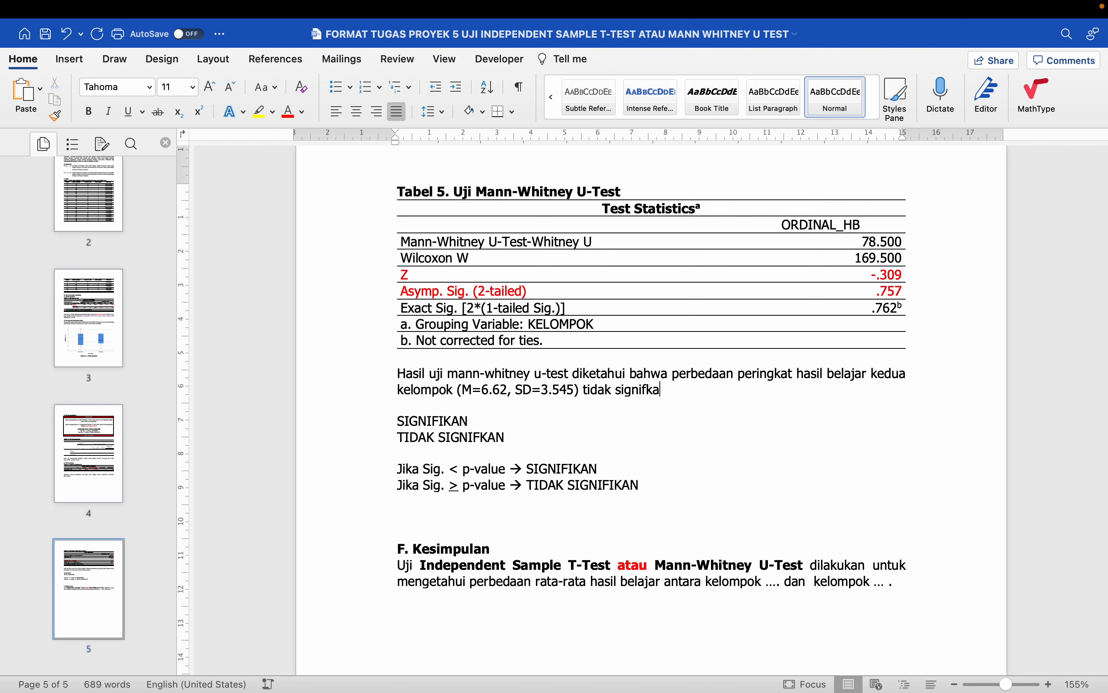
{"action": "type", "text": "ikan (Z=-0.309, Sig.=0"}
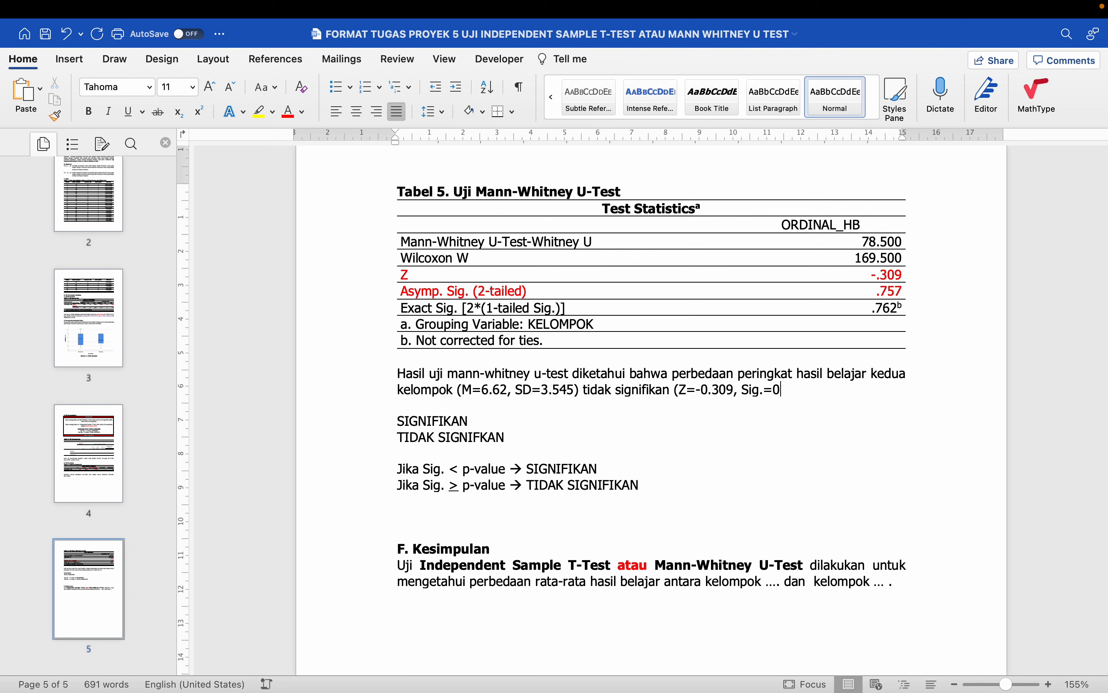
{"action": "type", "text": ".757, p-value"}
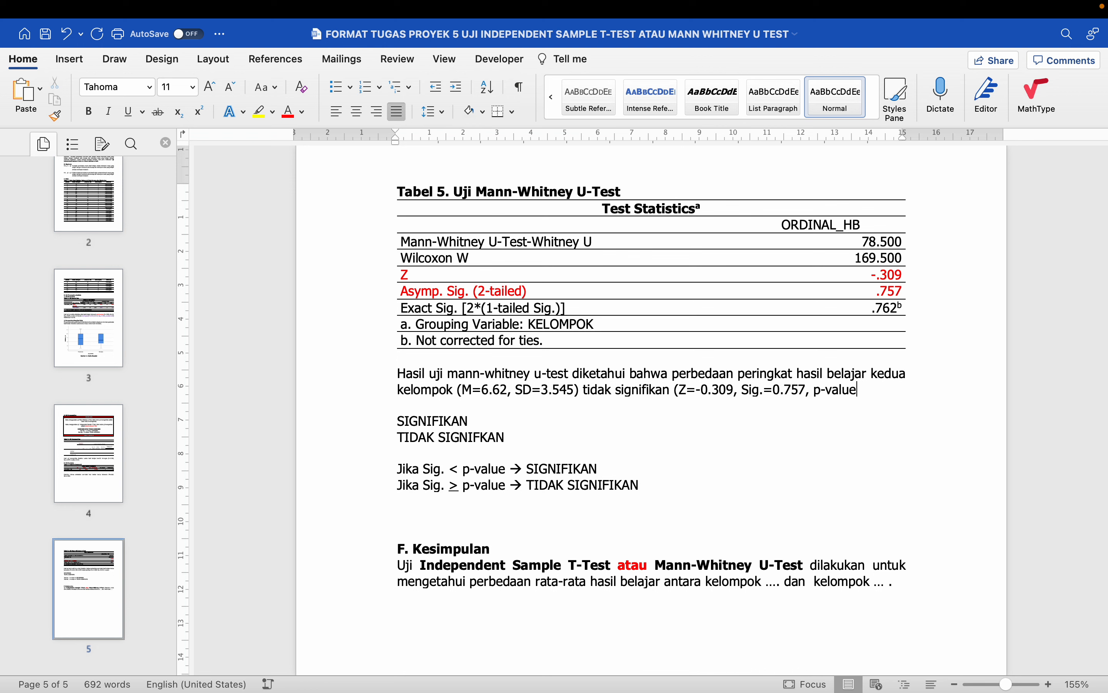
{"action": "type", "text": "=0.05)."}
{"action": "scroll", "coordinate": [547, 455], "scroll_direction": "down", "scroll_amount": 1}
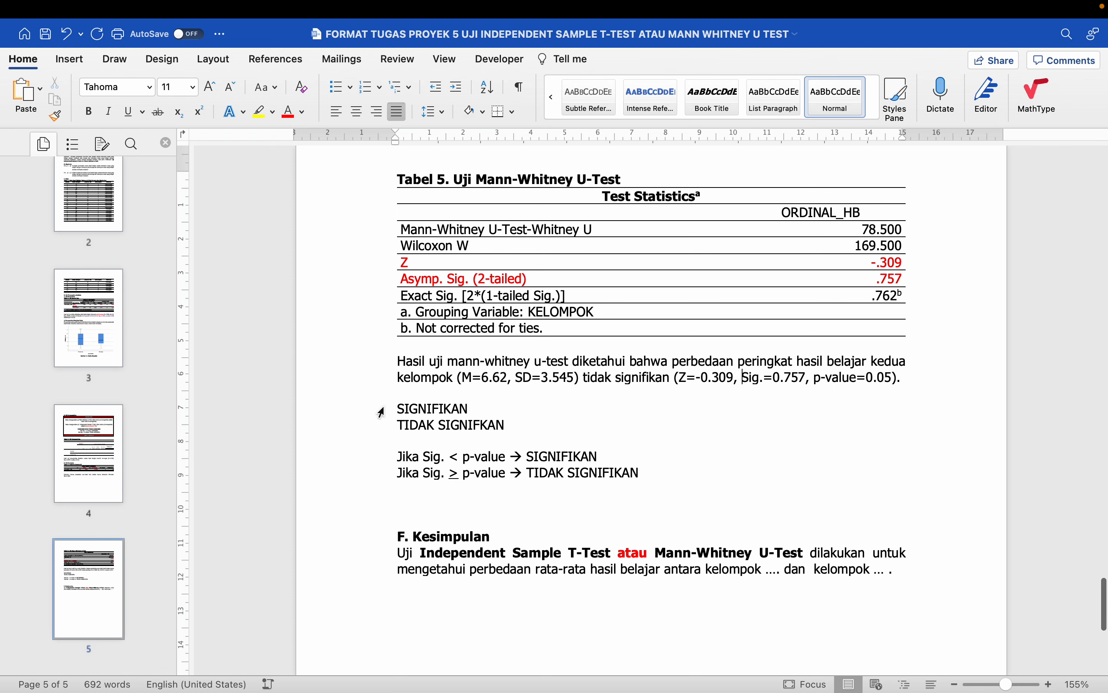
- Add scratch notes 'Sig.=0.757', 'p-value=0.05' and 'Sig. > p-value --> TIDAK SIGNIFKAN' on new lines
{"action": "left_click", "coordinate": [365, 412]}
{"action": "left_click", "coordinate": [366, 427]}
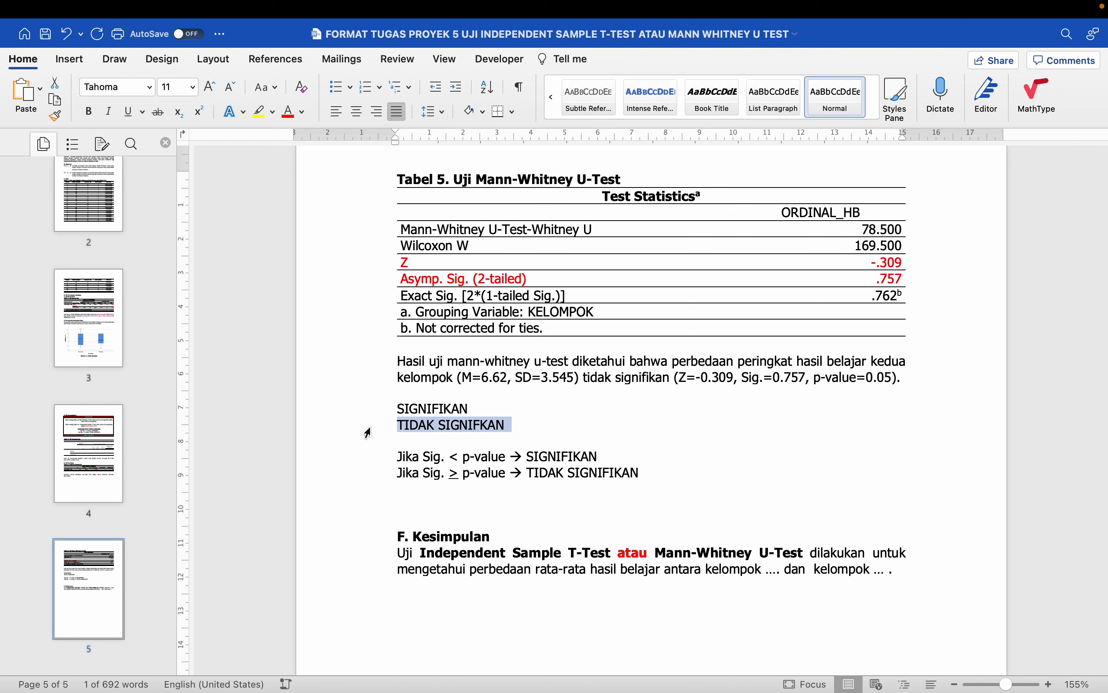
{"action": "left_click", "coordinate": [378, 465]}
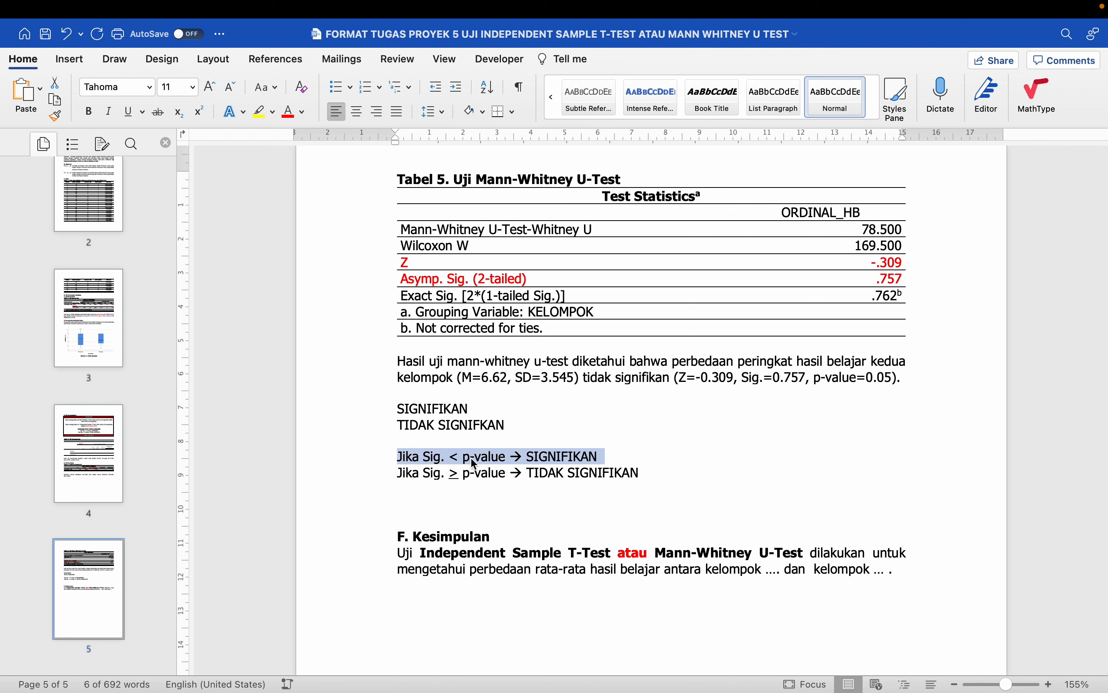
{"action": "left_click", "coordinate": [451, 475]}
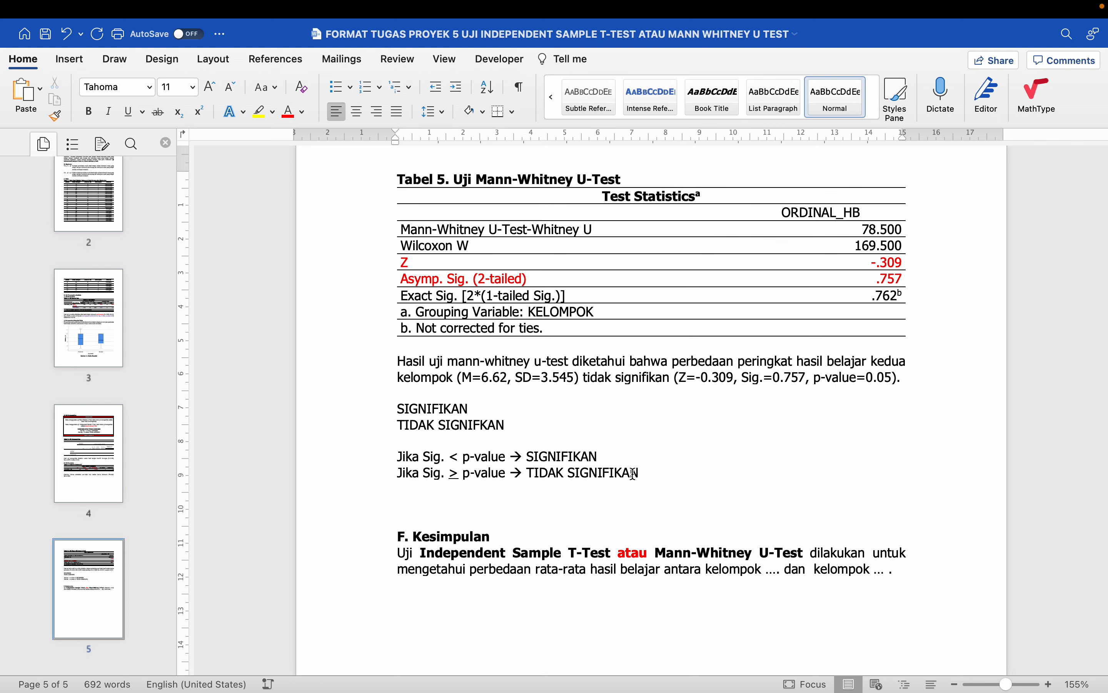
{"action": "key", "text": "Return"}
{"action": "key", "text": "Return"}
{"action": "type", "text": "Sig."}
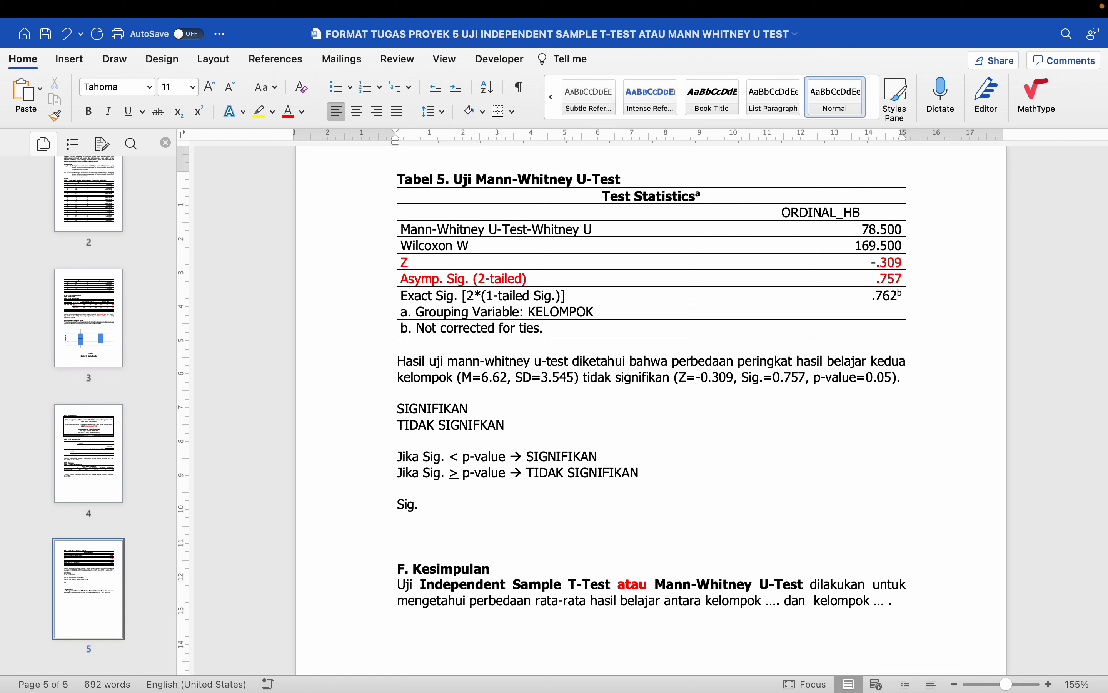
{"action": "type", "text": "=0.757"}
{"action": "key", "text": "Return"}
{"action": "type", "text": "p-va"}
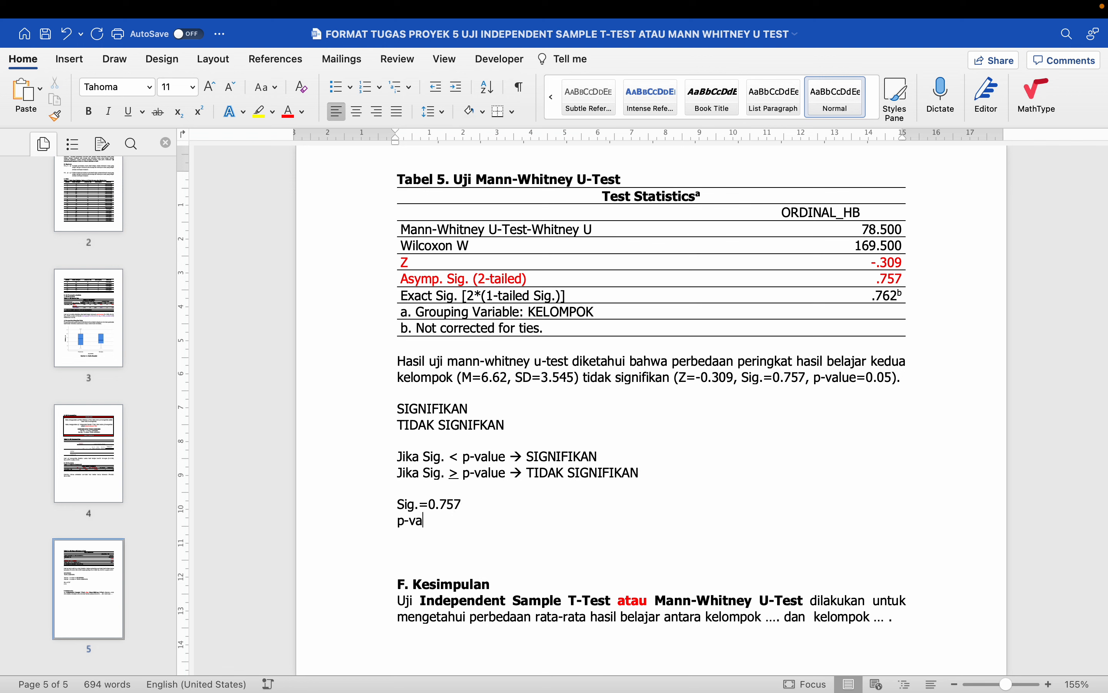
{"action": "type", "text": "lue=0.05"}
{"action": "key", "text": "Return"}
{"action": "type", "text": "S"}
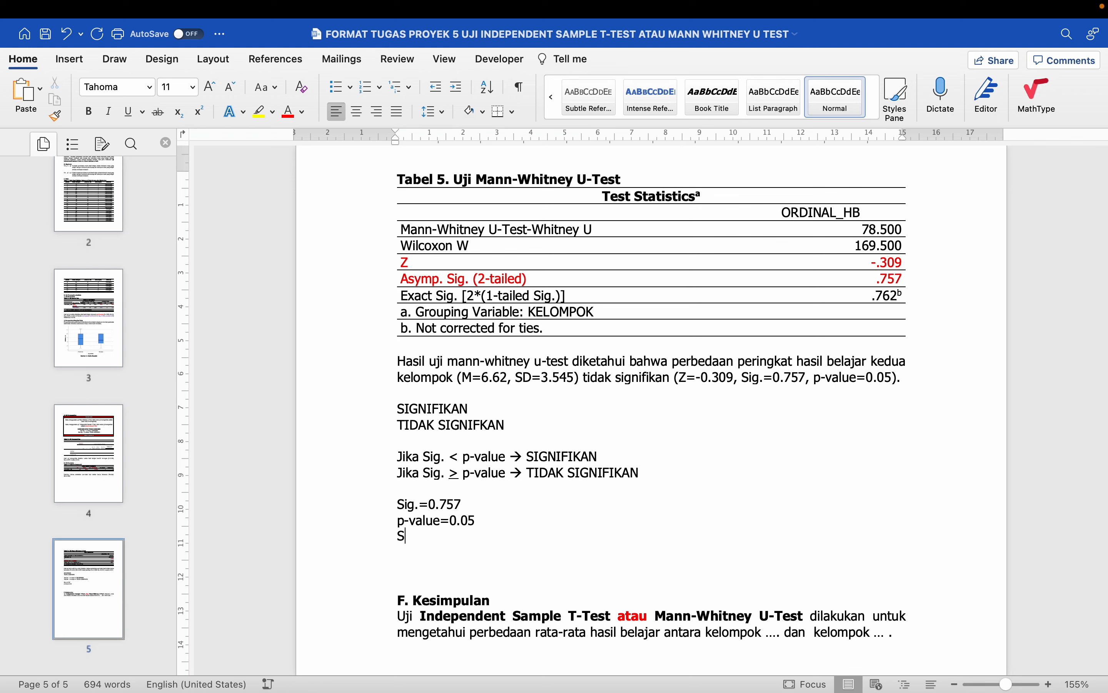
{"action": "type", "text": "ig. > p-value -->"}
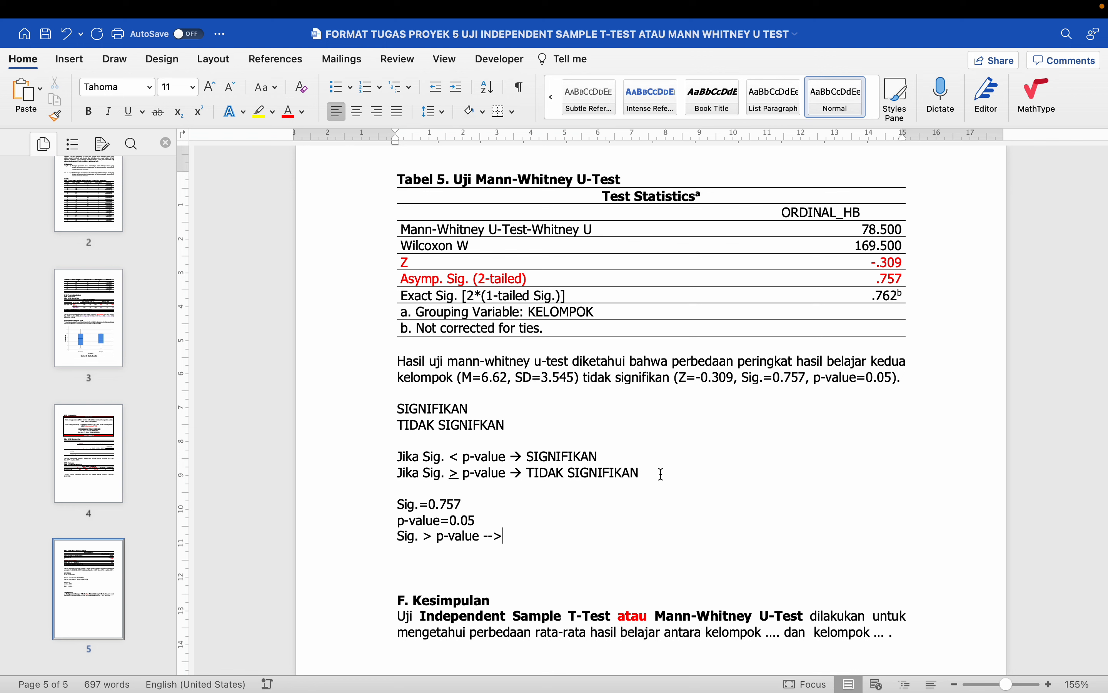
{"action": "key", "text": "BackSpace"}
{"action": "key", "text": "BackSpace"}
{"action": "key", "text": "BackSpace"}
{"action": "type", "text": "→ TIDAK "}
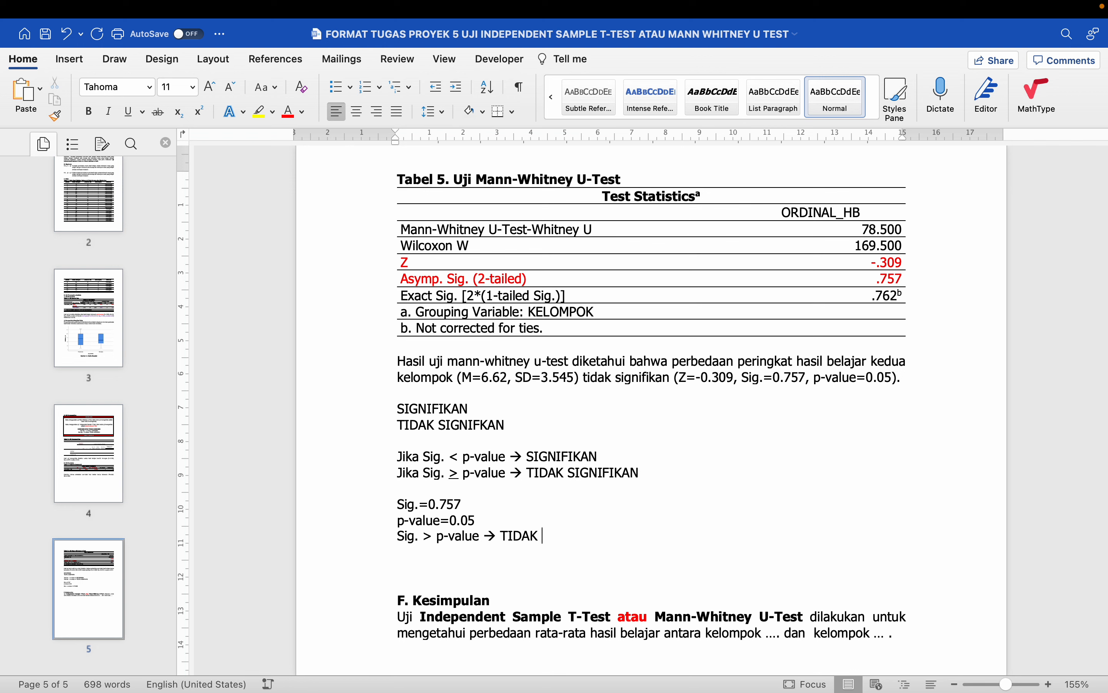
{"action": "type", "text": "SIGNIFKAN"}
- Delete the whole scratch significance block and the blank line above F. Kesimpulan
{"action": "left_click_drag", "start_coordinate": [398, 409], "coordinate": [605, 568]}
{"action": "key", "text": "BackSpace"}
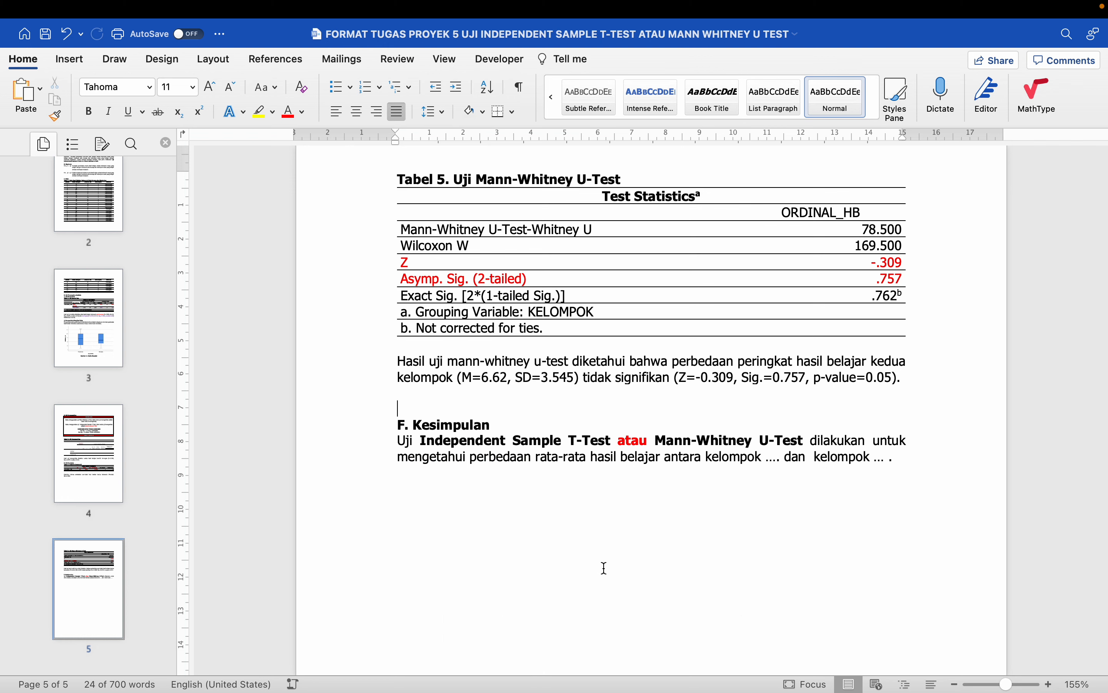
{"action": "key", "text": "Delete"}
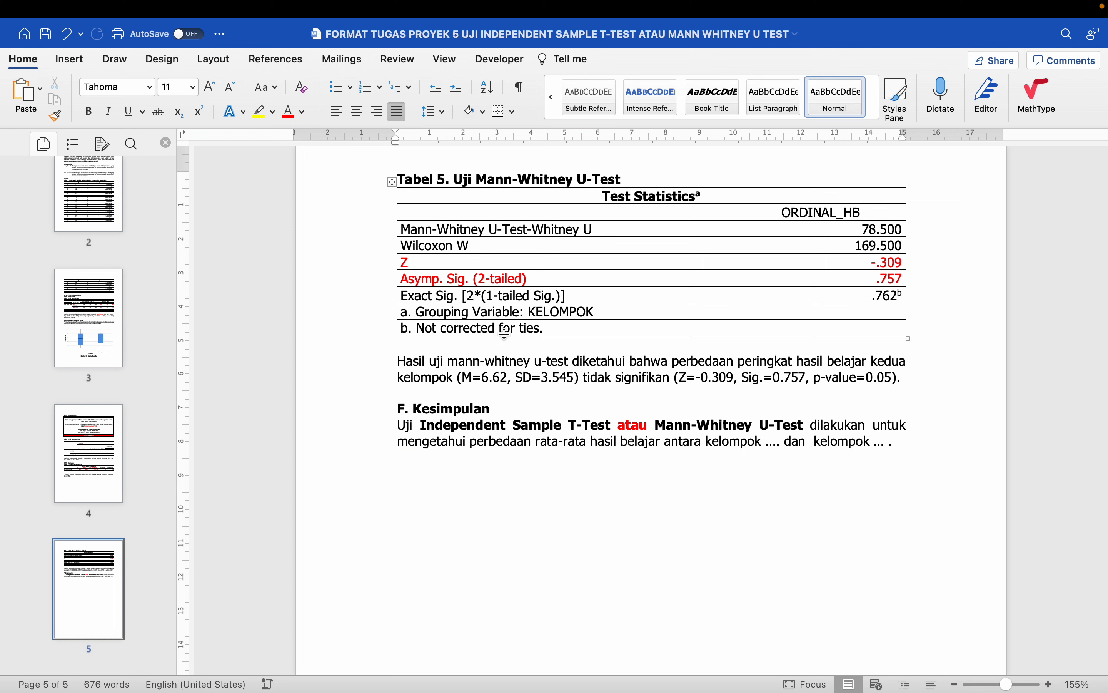
{"action": "left_click_drag", "start_coordinate": [457, 180], "coordinate": [636, 181]}
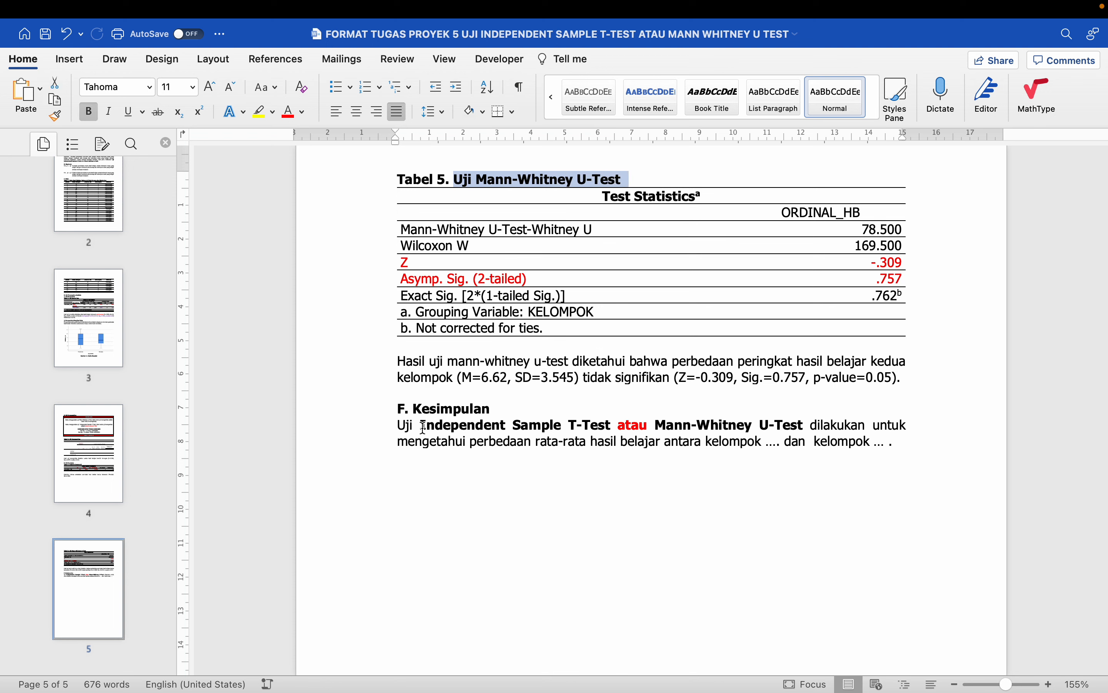
- Delete 'Independent Sample T-Test atau' from the conclusion and lowercase the test name to 'mann-whitney u-test'
{"action": "left_click_drag", "start_coordinate": [421, 425], "coordinate": [644, 429]}
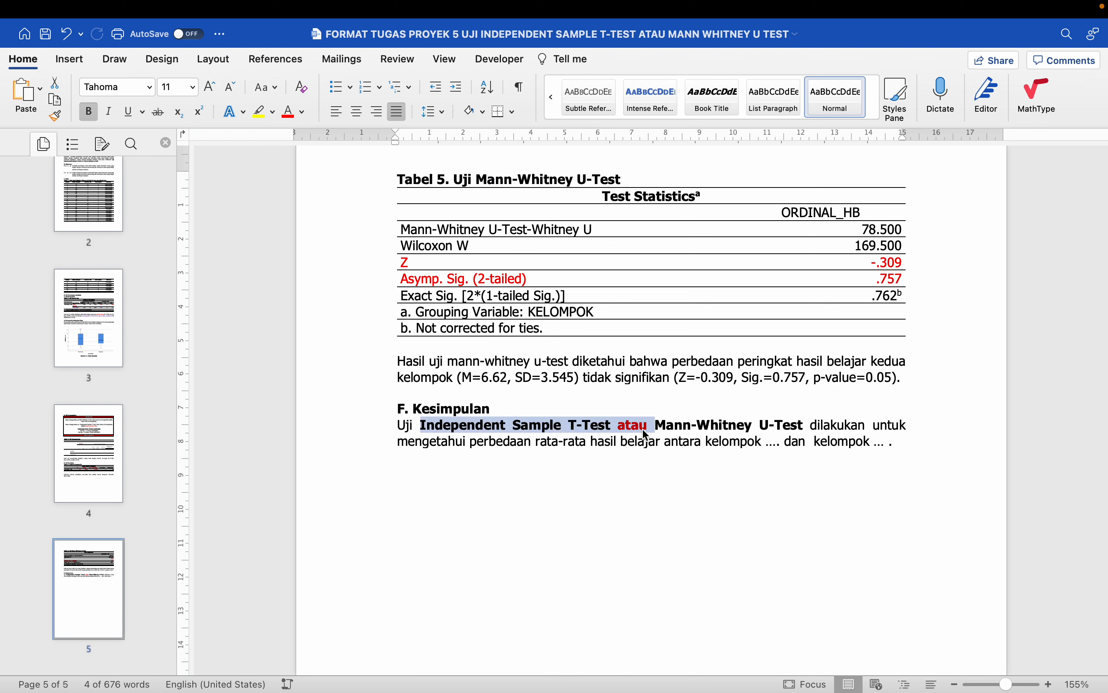
{"action": "key", "text": "BackSpace"}
{"action": "key", "text": "shift+Right"}
{"action": "type", "text": "mann-"}
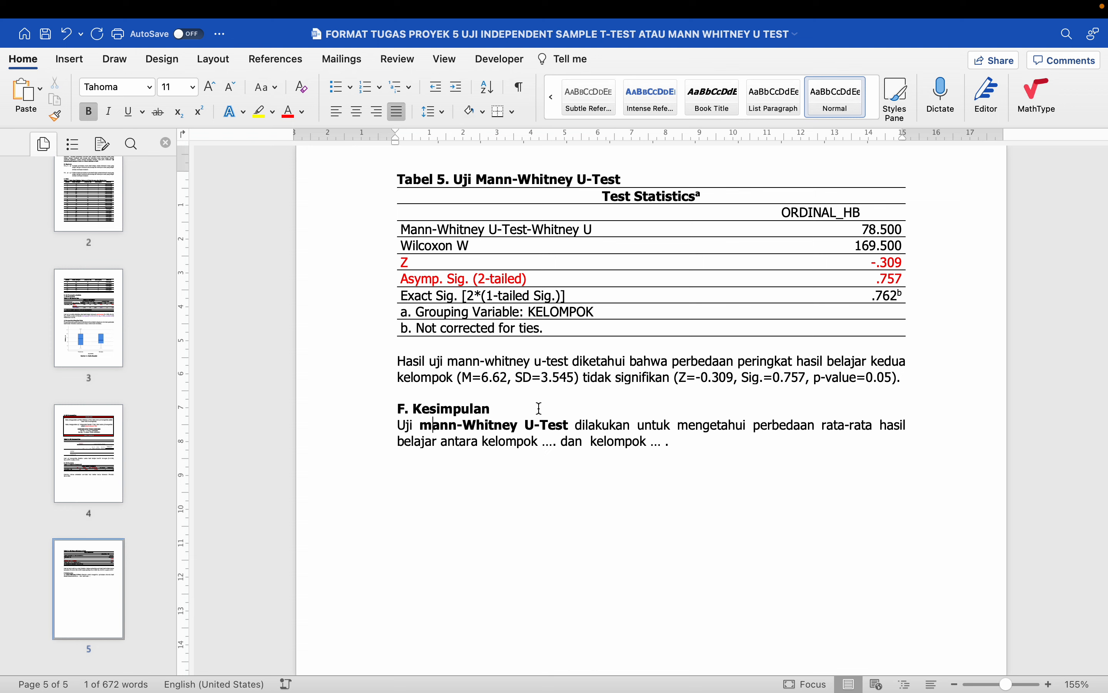
{"action": "type", "text": "w"}
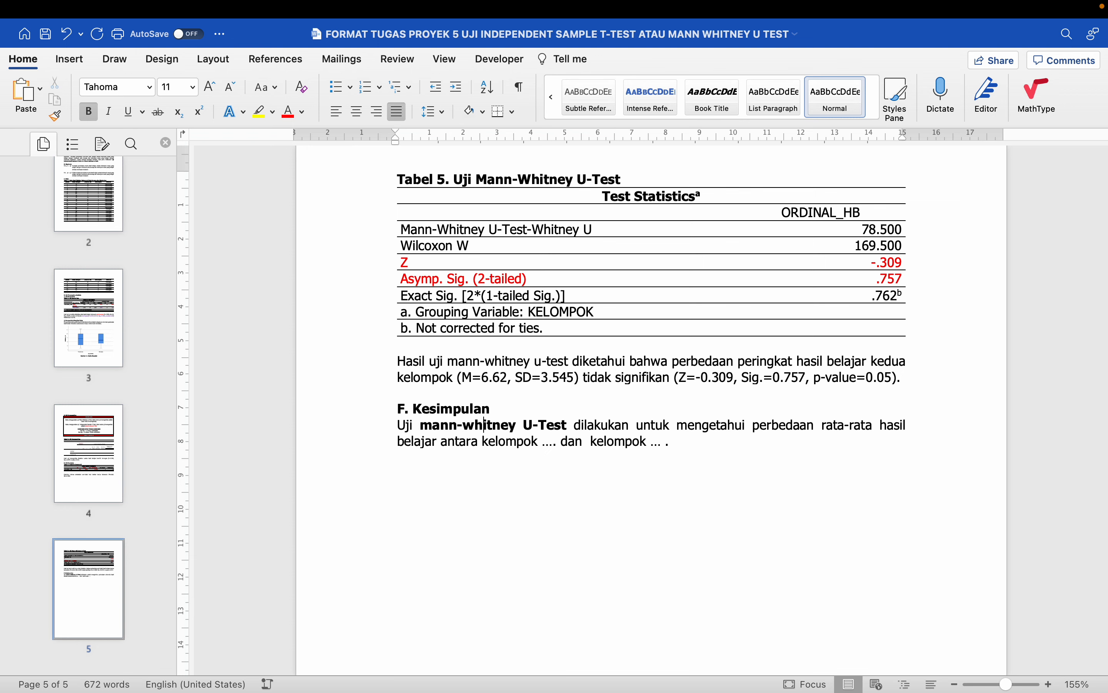
{"action": "key", "text": "shift+Right"}
{"action": "type", "text": "u"}
{"action": "key", "text": "shift+Right"}
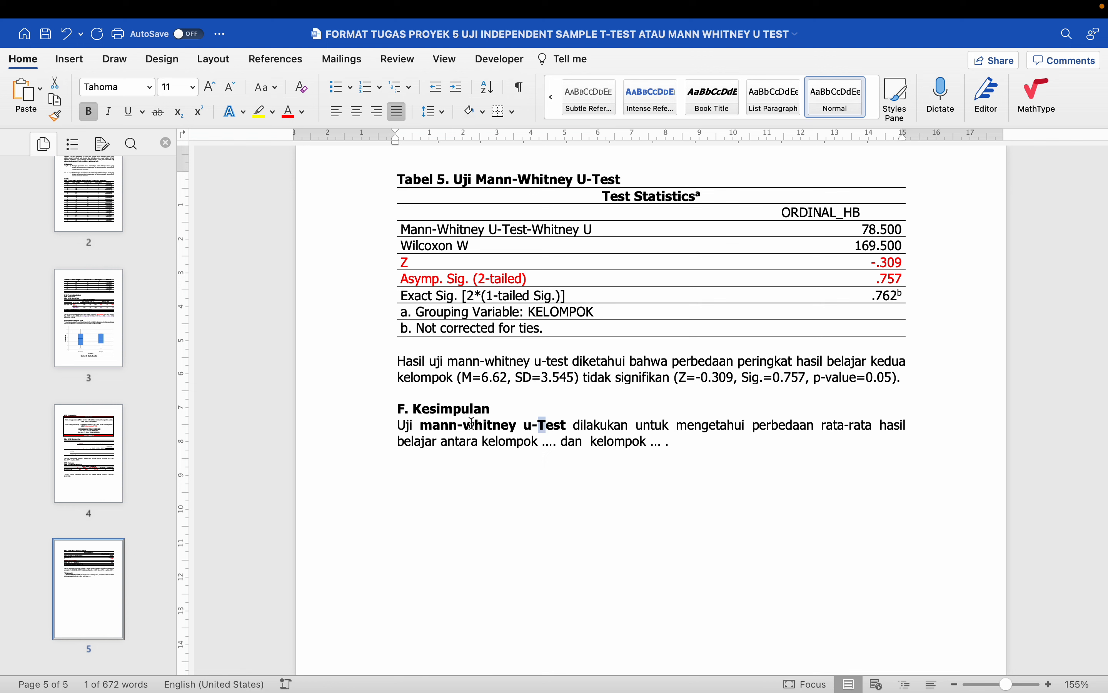
{"action": "type", "text": "t"}
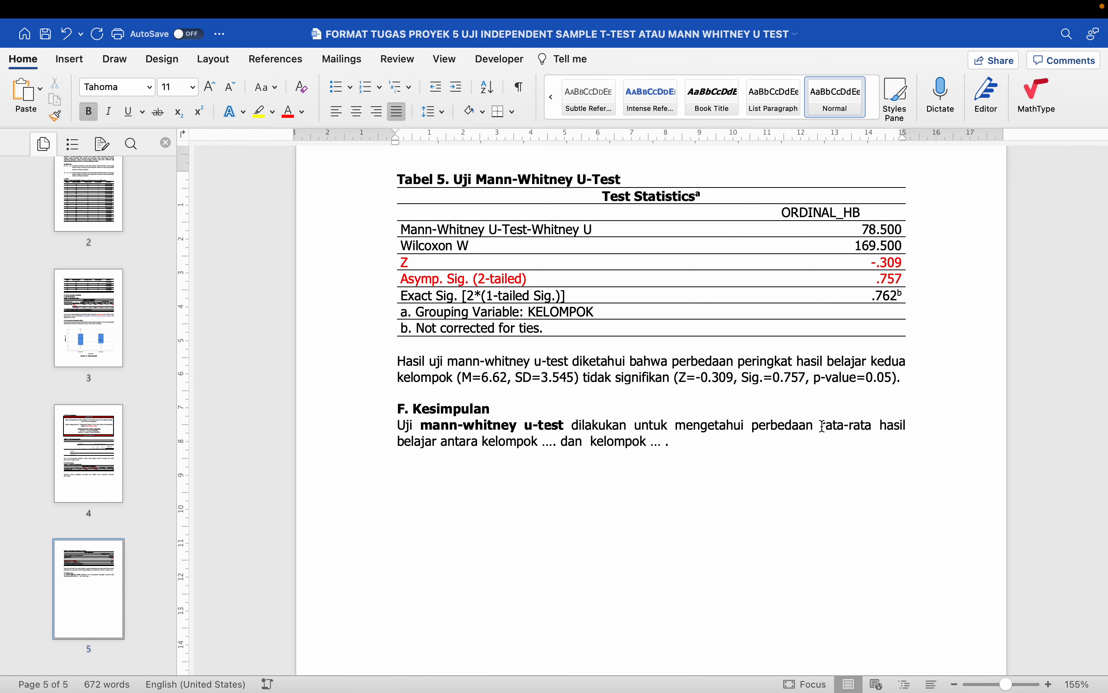
- Replace 'rata-rata' with 'peringkat' and fill the group placeholders with 'peta konsep' and 'meringkas.'
{"action": "left_click_drag", "start_coordinate": [820, 426], "coordinate": [872, 426]}
{"action": "type", "text": "peringkat"}
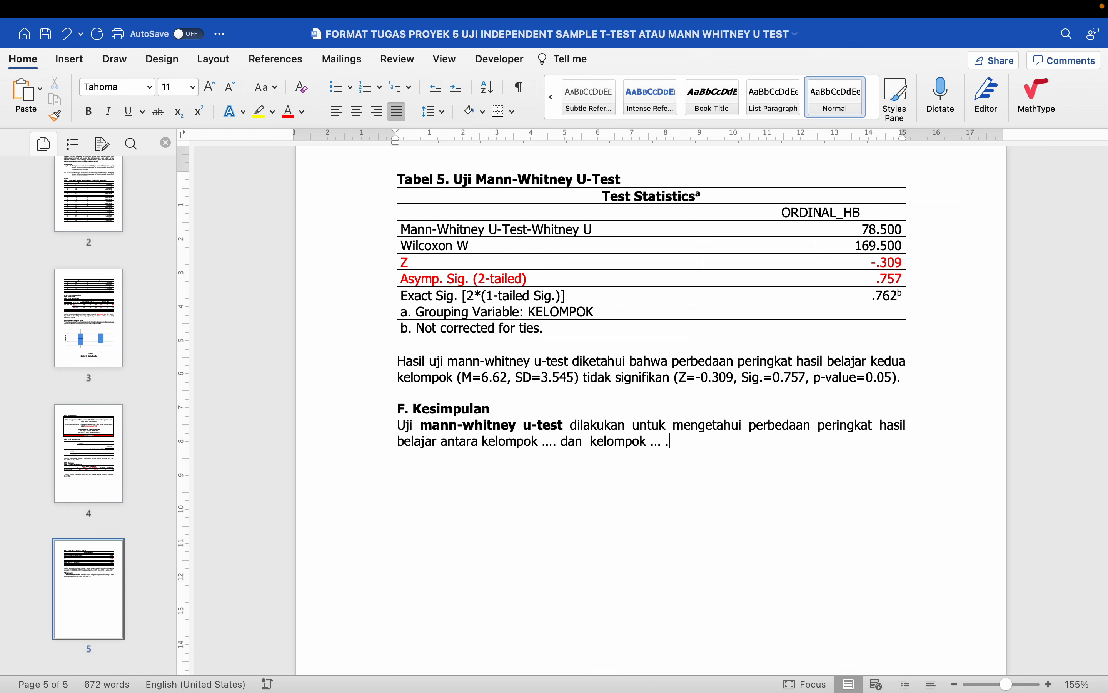
{"action": "double_click", "coordinate": [550, 442]}
{"action": "type", "text": "pe"}
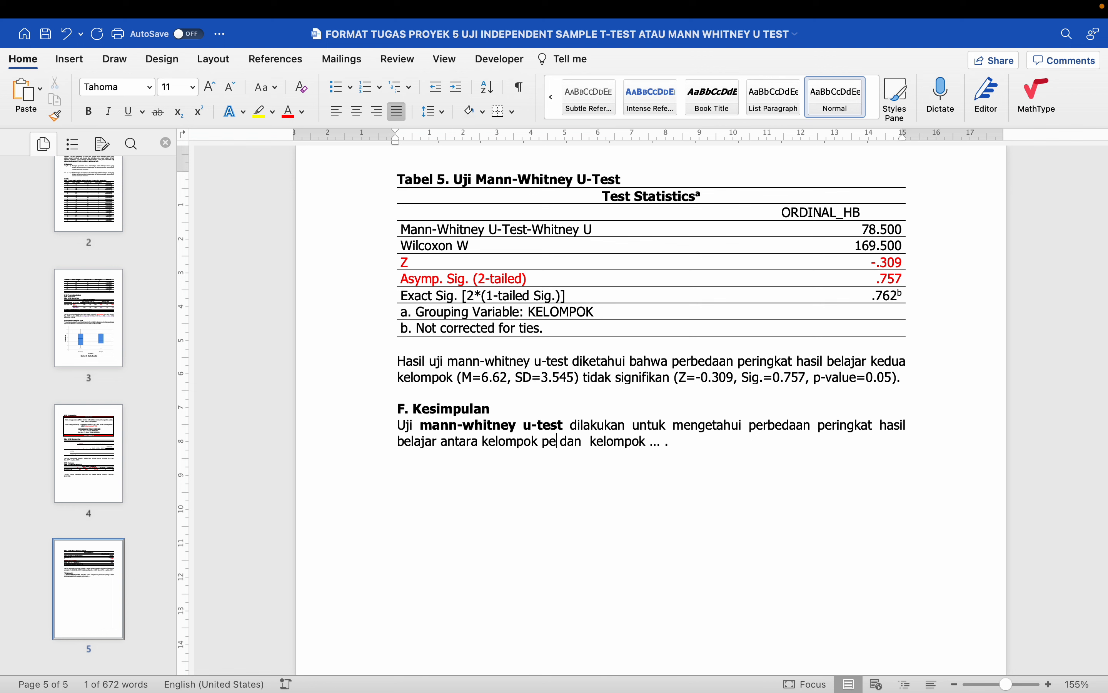
{"action": "type", "text": "ta konsep"}
{"action": "key", "text": "End"}
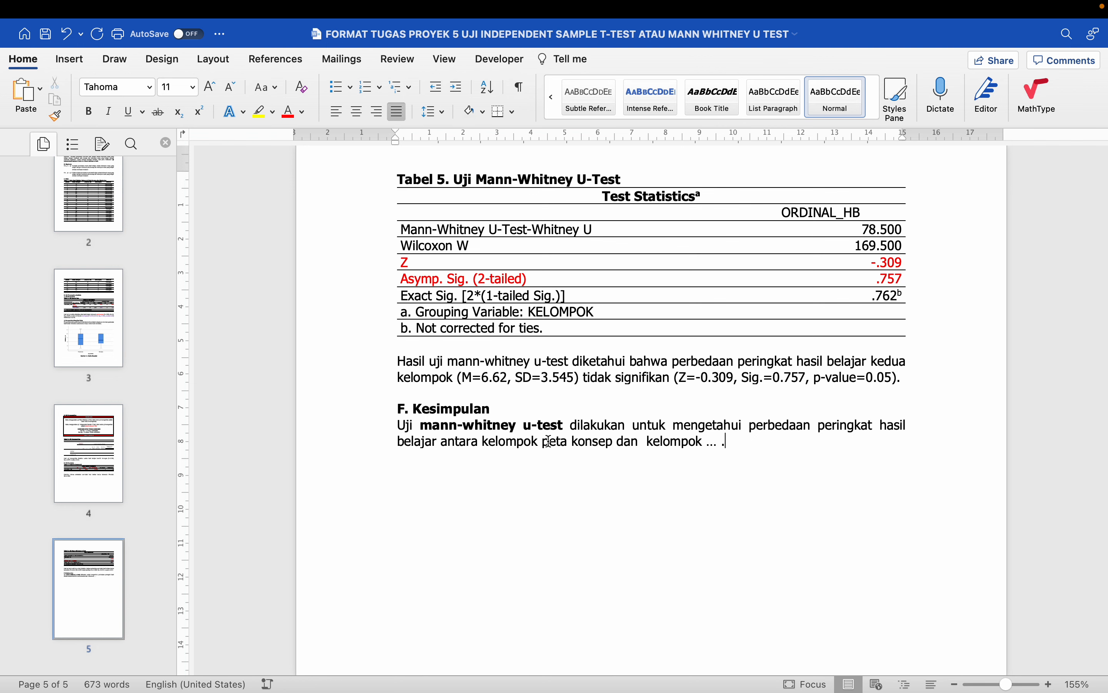
{"action": "key", "text": "BackSpace"}
{"action": "key", "text": "BackSpace"}
{"action": "key", "text": "BackSpace"}
{"action": "type", "text": "meringkas."}
{"action": "left_click", "coordinate": [646, 441]}
{"action": "key", "text": "BackSpace"}
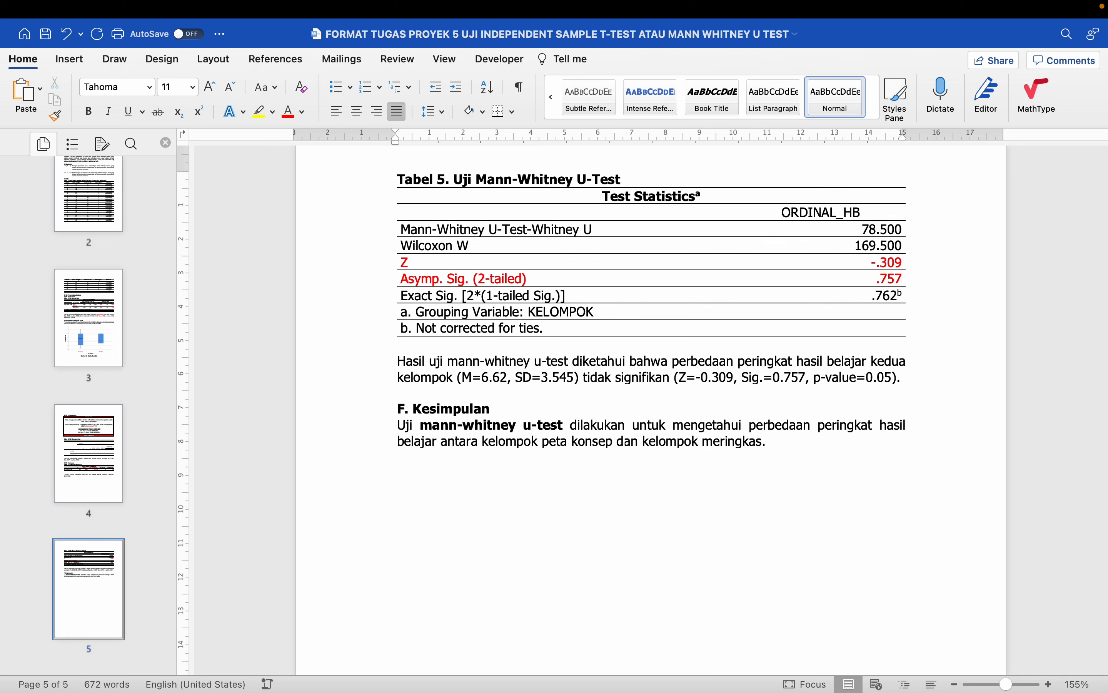
- Delete the red PERHATIAN instruction table from the homogeneity section
{"action": "scroll", "coordinate": [670, 493], "scroll_direction": "down", "scroll_amount": 3}
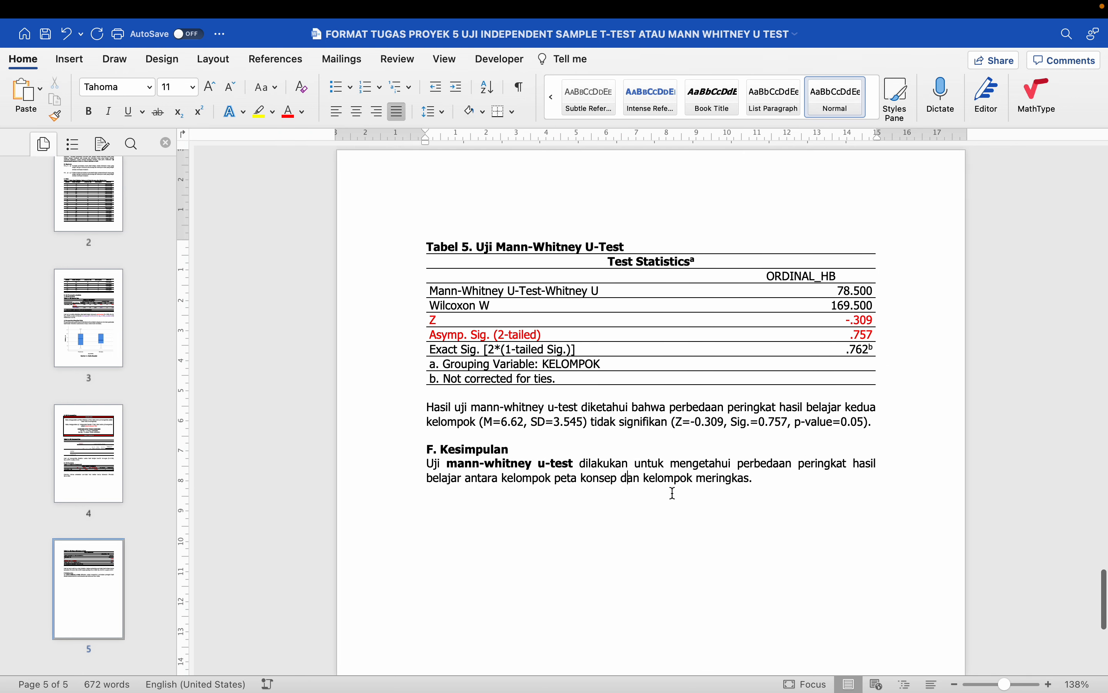
{"action": "scroll", "coordinate": [673, 494], "scroll_direction": "down", "scroll_amount": 3}
{"action": "scroll", "coordinate": [673, 493], "scroll_direction": "up", "scroll_amount": 4}
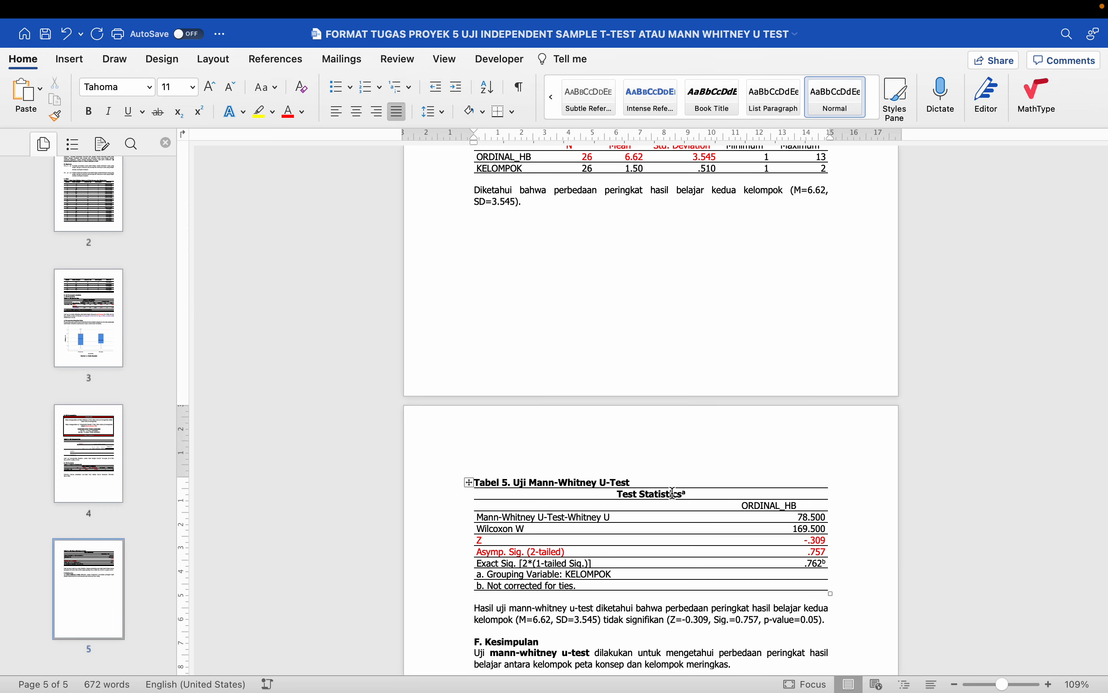
{"action": "scroll", "coordinate": [673, 493], "scroll_direction": "up", "scroll_amount": 15}
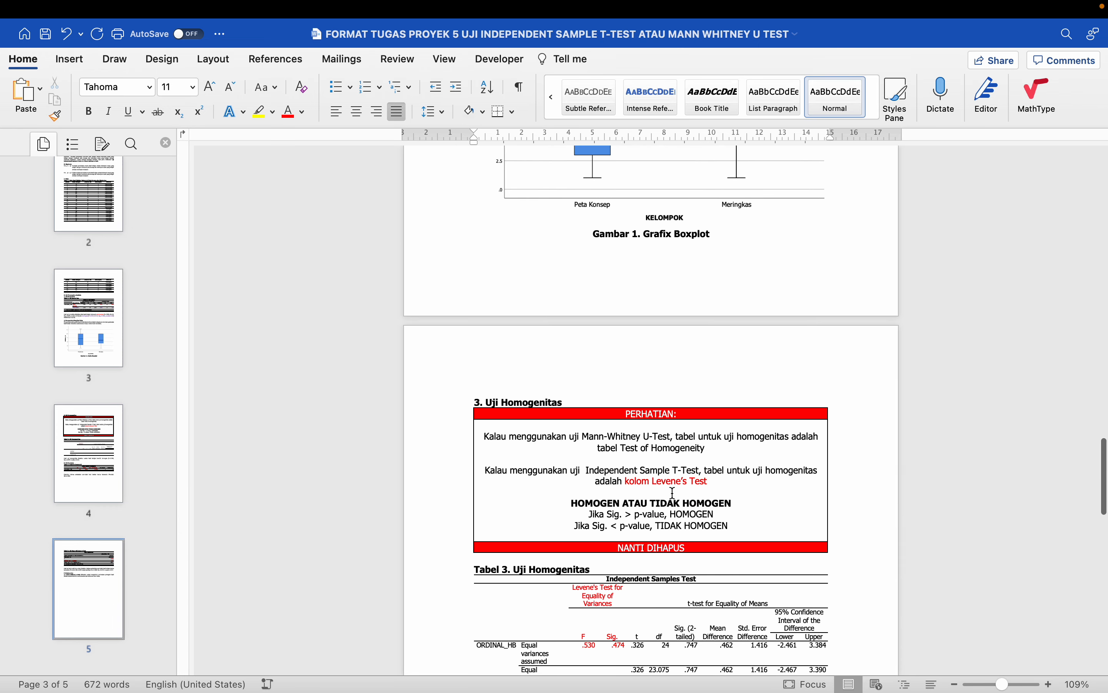
{"action": "scroll", "coordinate": [673, 492], "scroll_direction": "down", "scroll_amount": 1}
{"action": "left_click", "coordinate": [470, 379]}
{"action": "key", "text": "BackSpace"}
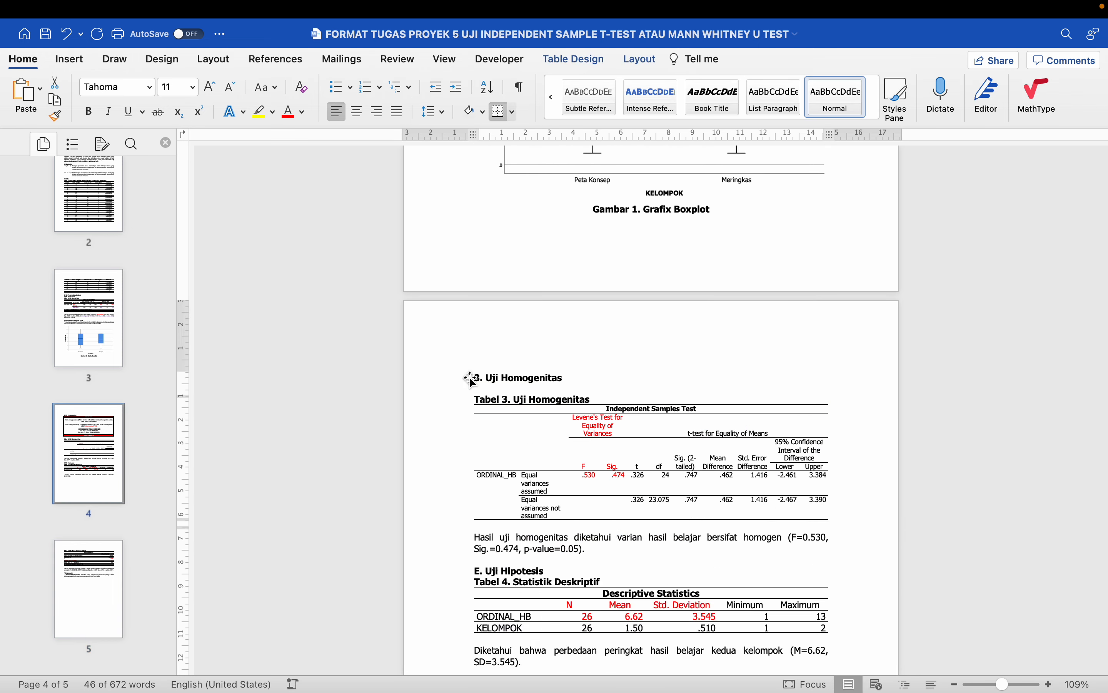
{"action": "key", "text": "BackSpace"}
- Select the normality, homogeneity, descriptive statistics and Mann-Whitney result paragraphs together
{"action": "scroll", "coordinate": [470, 379], "scroll_direction": "up", "scroll_amount": 10}
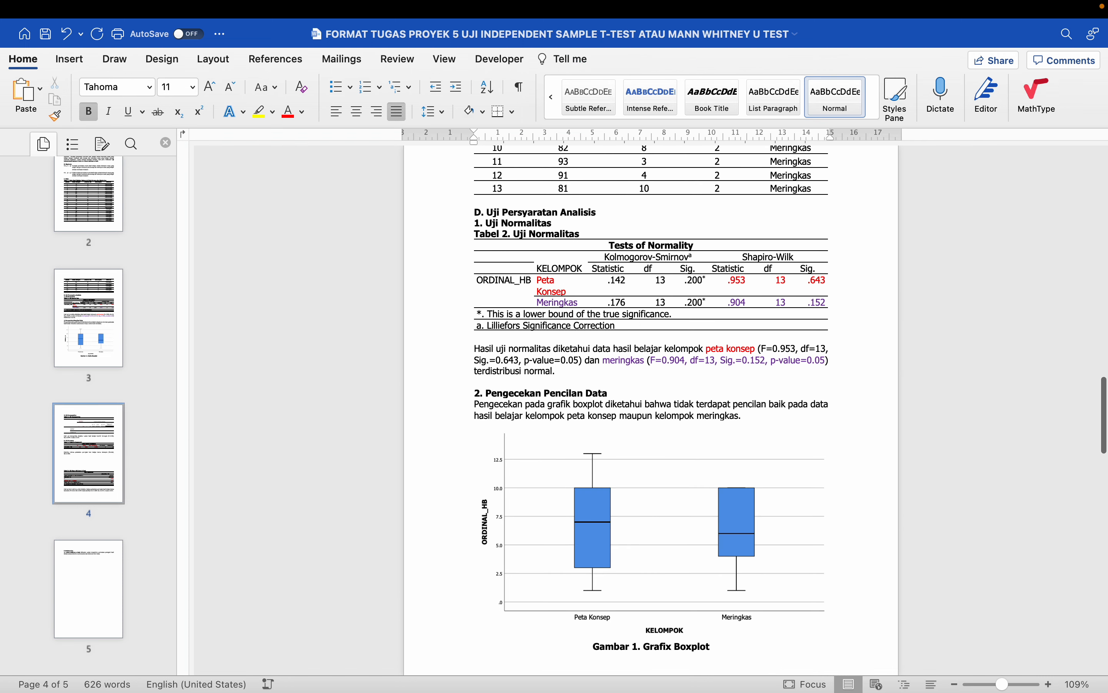
{"action": "scroll", "coordinate": [485, 374], "scroll_direction": "up", "scroll_amount": 20}
{"action": "scroll", "coordinate": [485, 374], "scroll_direction": "down", "scroll_amount": 5}
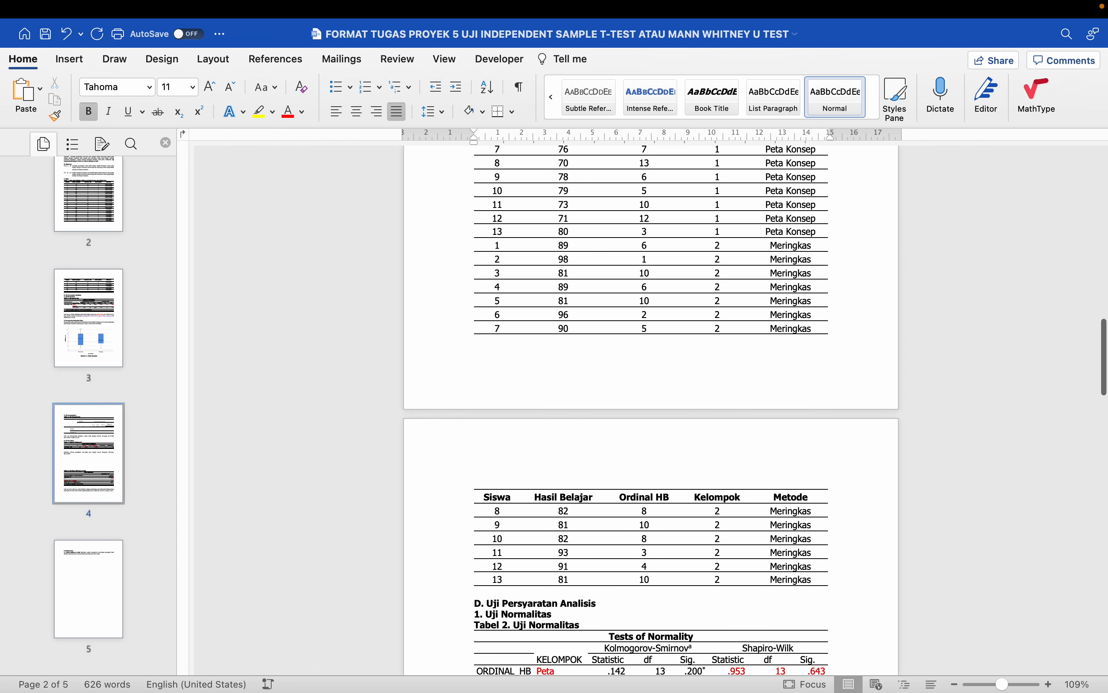
{"action": "scroll", "coordinate": [467, 303], "scroll_direction": "down", "scroll_amount": 10}
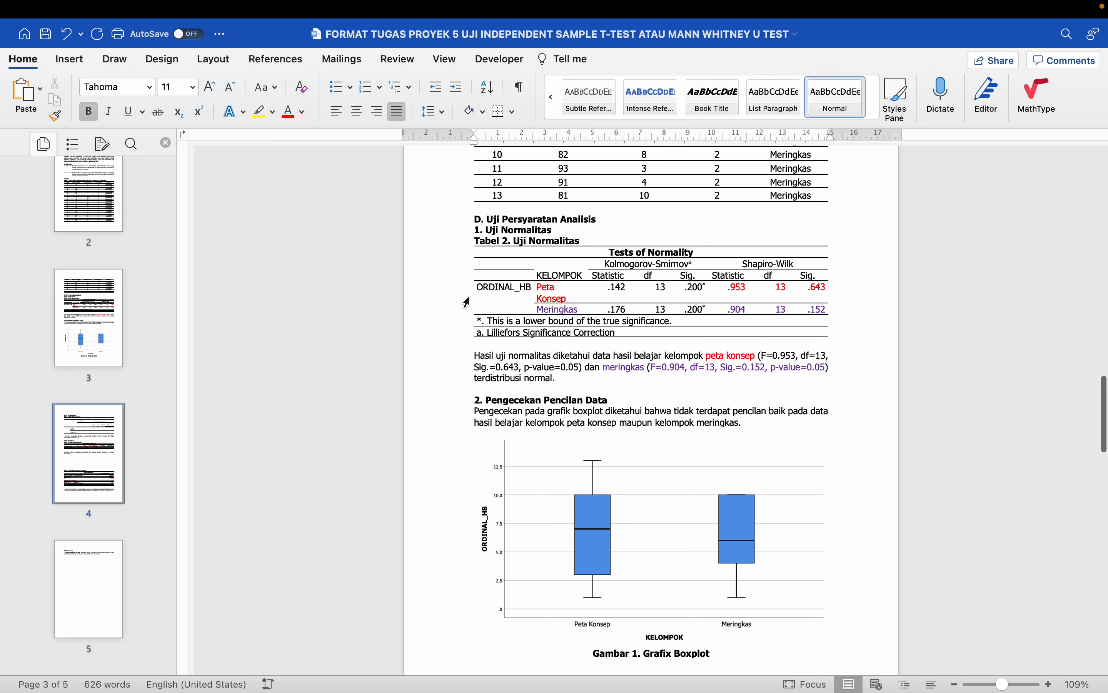
{"action": "left_click_drag", "start_coordinate": [453, 355], "coordinate": [453, 375]}
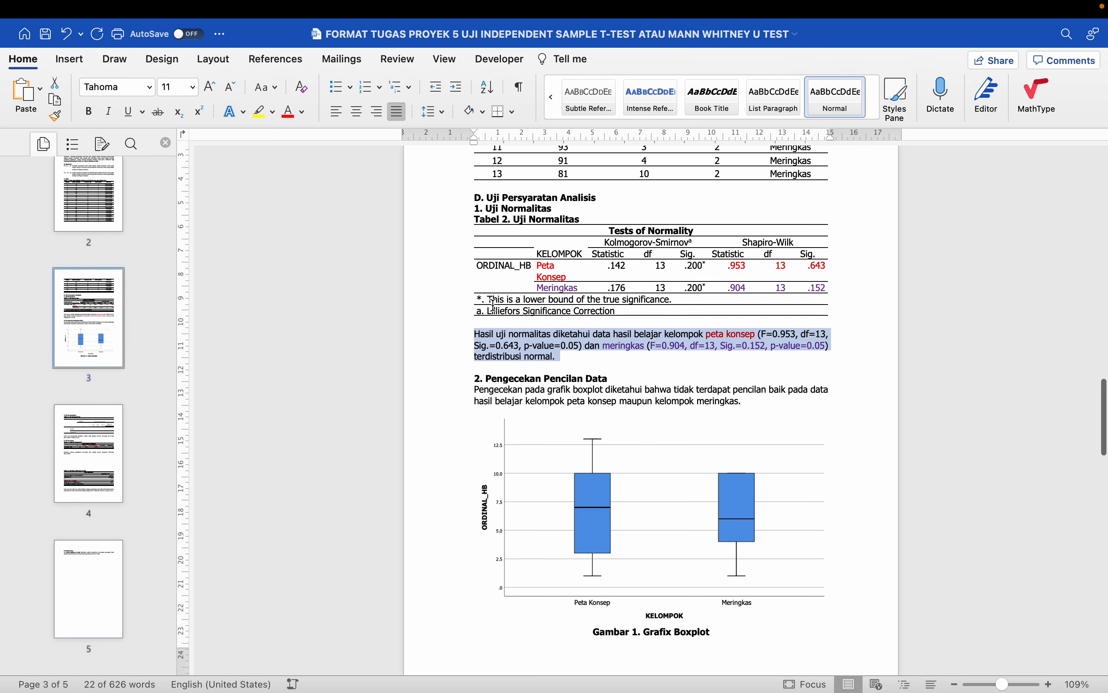
{"action": "scroll", "coordinate": [498, 249], "scroll_direction": "down", "scroll_amount": 2}
{"action": "left_click_drag", "start_coordinate": [452, 347], "coordinate": [453, 349]}
{"action": "scroll", "coordinate": [519, 448], "scroll_direction": "down", "scroll_amount": 8}
{"action": "scroll", "coordinate": [519, 447], "scroll_direction": "down", "scroll_amount": 2}
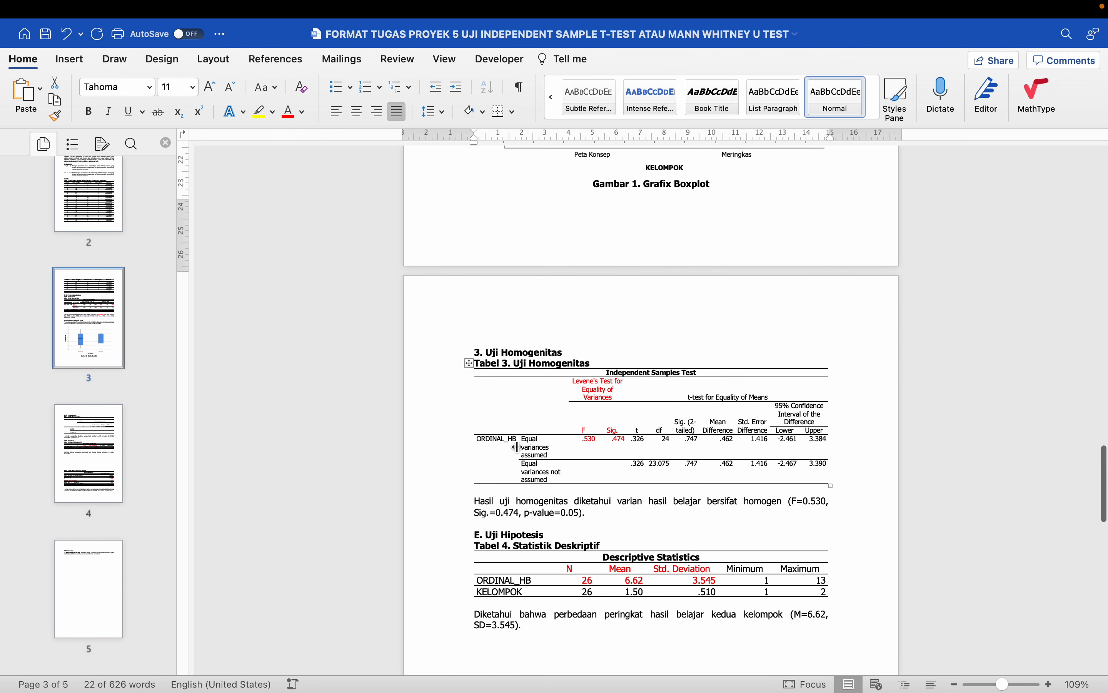
{"action": "scroll", "coordinate": [518, 447], "scroll_direction": "down", "scroll_amount": 3}
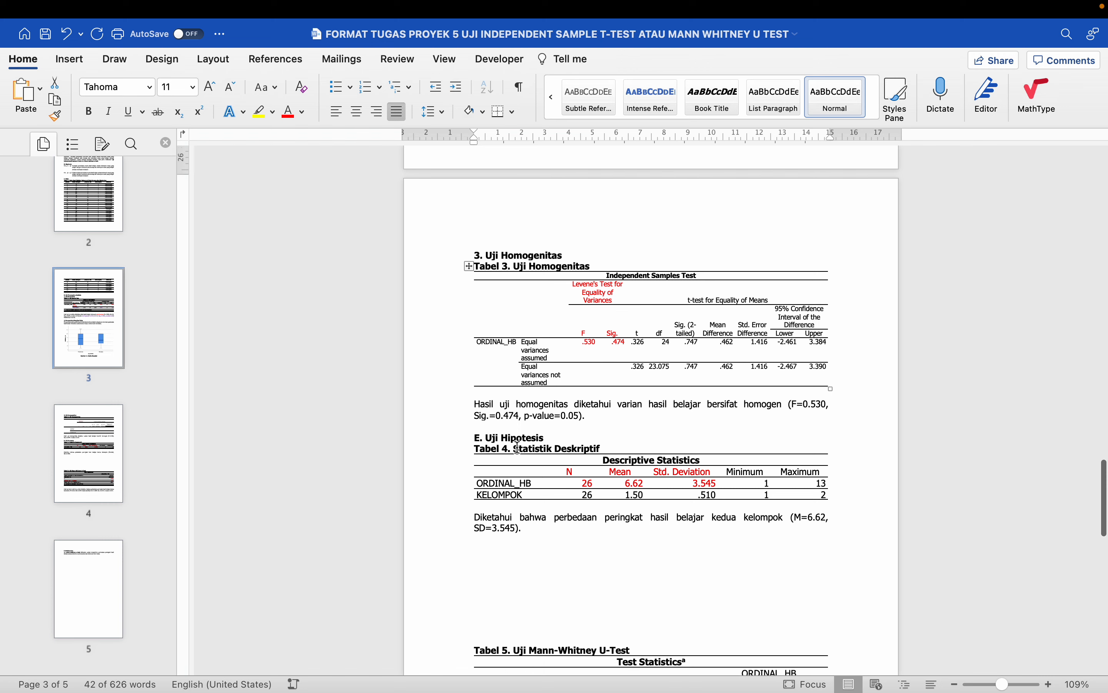
{"action": "left_click", "coordinate": [452, 407]}
{"action": "mouse_move", "coordinate": [453, 404]}
{"action": "left_mouse_down"}
{"action": "mouse_move", "coordinate": [453, 423]}
{"action": "mouse_move", "coordinate": [458, 409]}
{"action": "left_mouse_up"}
{"action": "scroll", "coordinate": [453, 403], "scroll_direction": "down", "scroll_amount": 1}
{"action": "scroll", "coordinate": [452, 409], "scroll_direction": "down", "scroll_amount": 4}
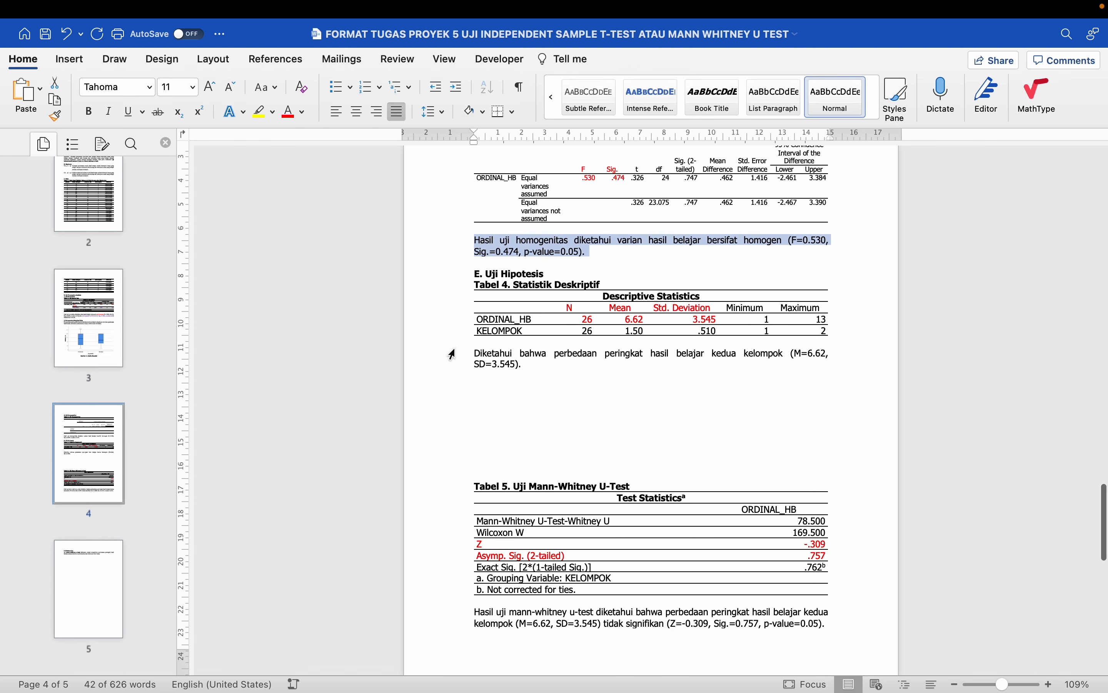
{"action": "left_click", "coordinate": [457, 364], "text": "super"}
{"action": "scroll", "coordinate": [454, 371], "scroll_direction": "down", "scroll_amount": 7}
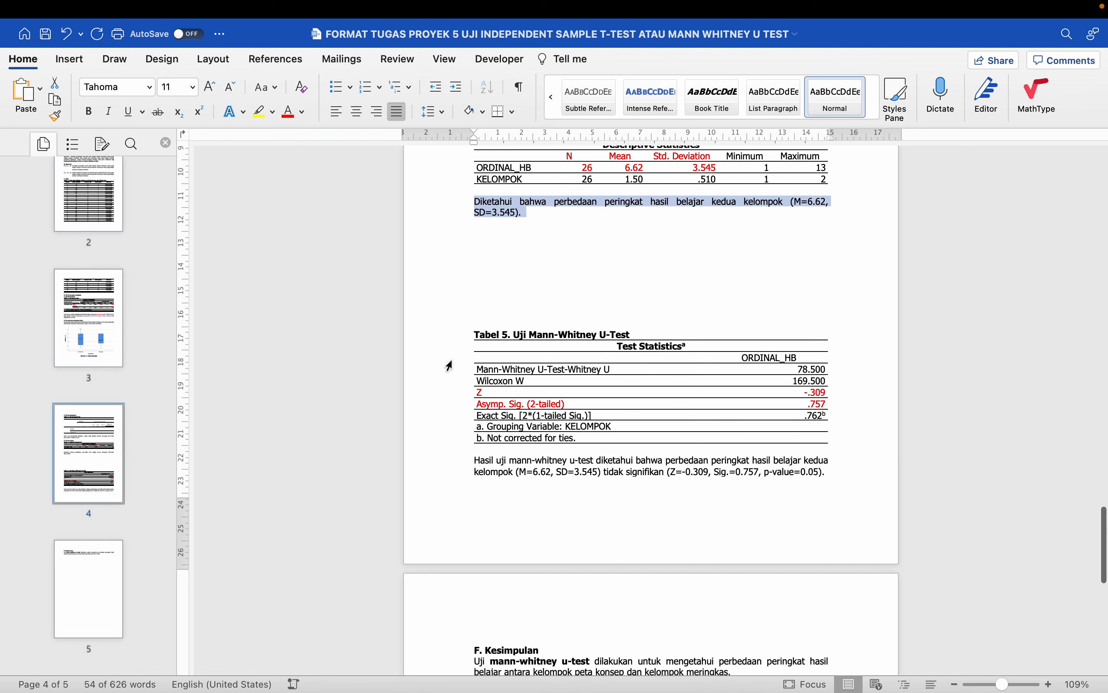
{"action": "left_click", "coordinate": [451, 387], "text": "super"}
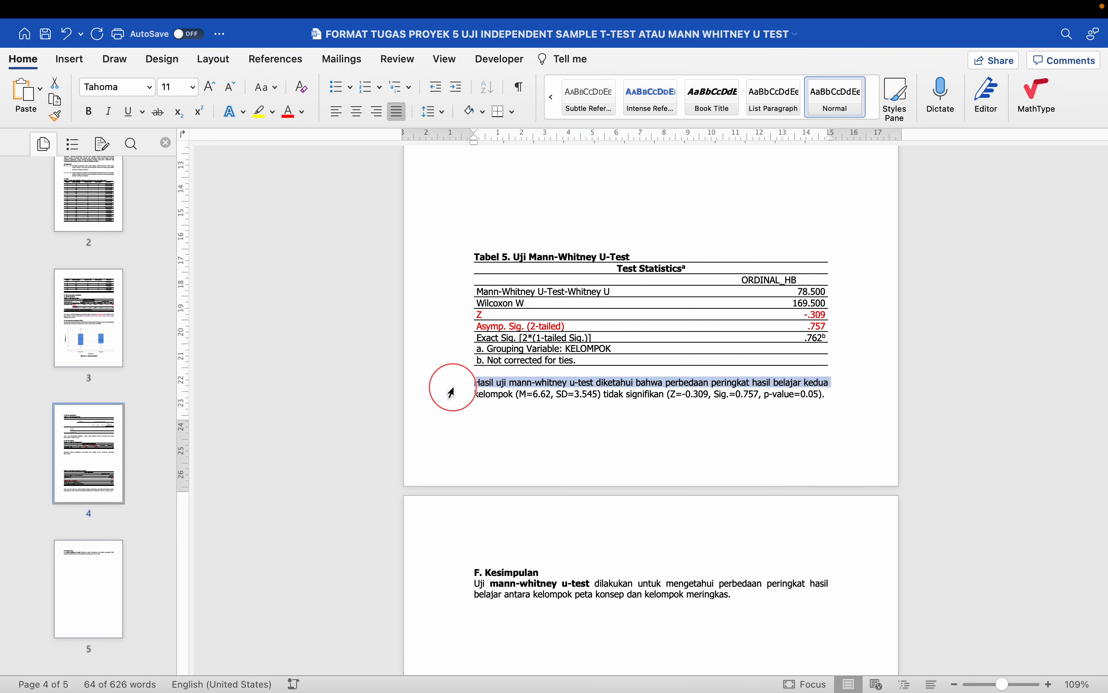
- Paste the result paragraphs into the conclusion, join them into one Kesimpulan paragraph, and save
{"action": "key", "text": "super+c"}
{"action": "scroll", "coordinate": [450, 399], "scroll_direction": "down", "scroll_amount": 4}
{"action": "left_click", "coordinate": [733, 454]}
{"action": "key", "text": "super+v"}
{"action": "left_click", "coordinate": [463, 498]}
{"action": "key", "text": "Left"}
{"action": "key", "text": "BackSpace"}
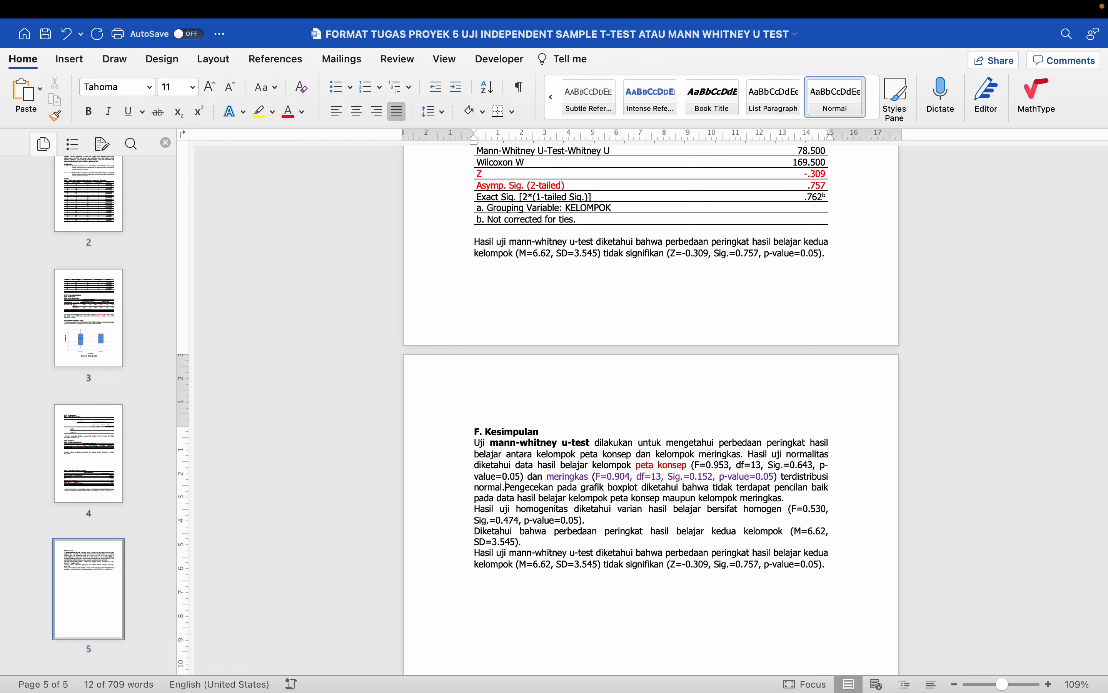
{"action": "left_click", "coordinate": [465, 507]}
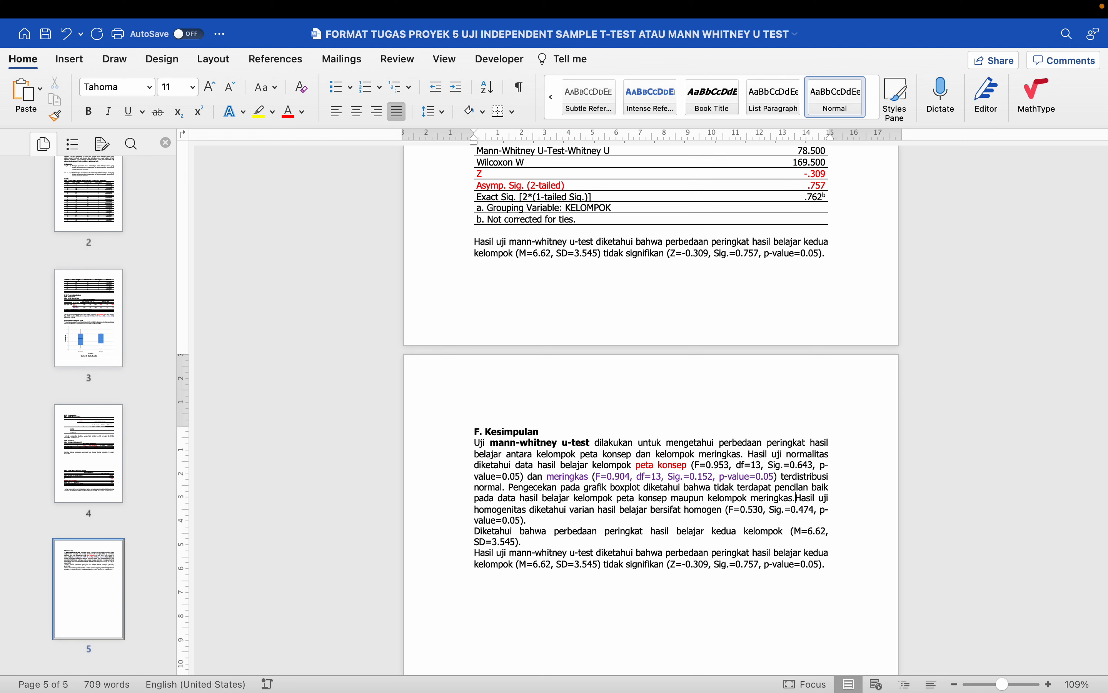
{"action": "key", "text": "BackSpace"}
{"action": "key", "text": "super+Left"}
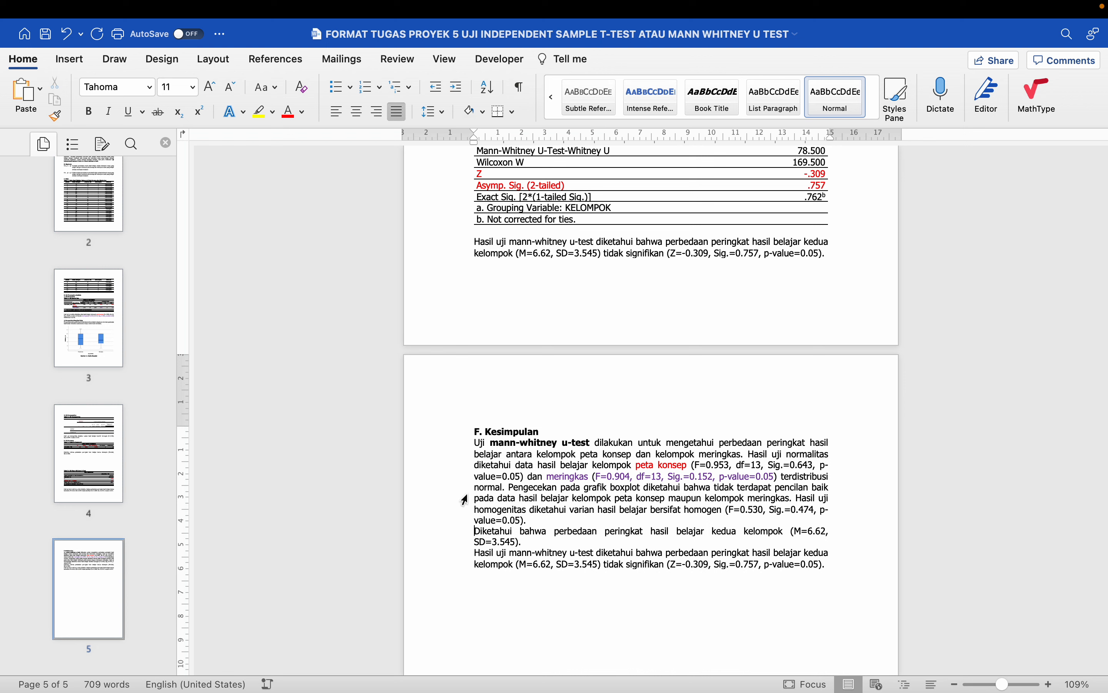
{"action": "key", "text": "BackSpace"}
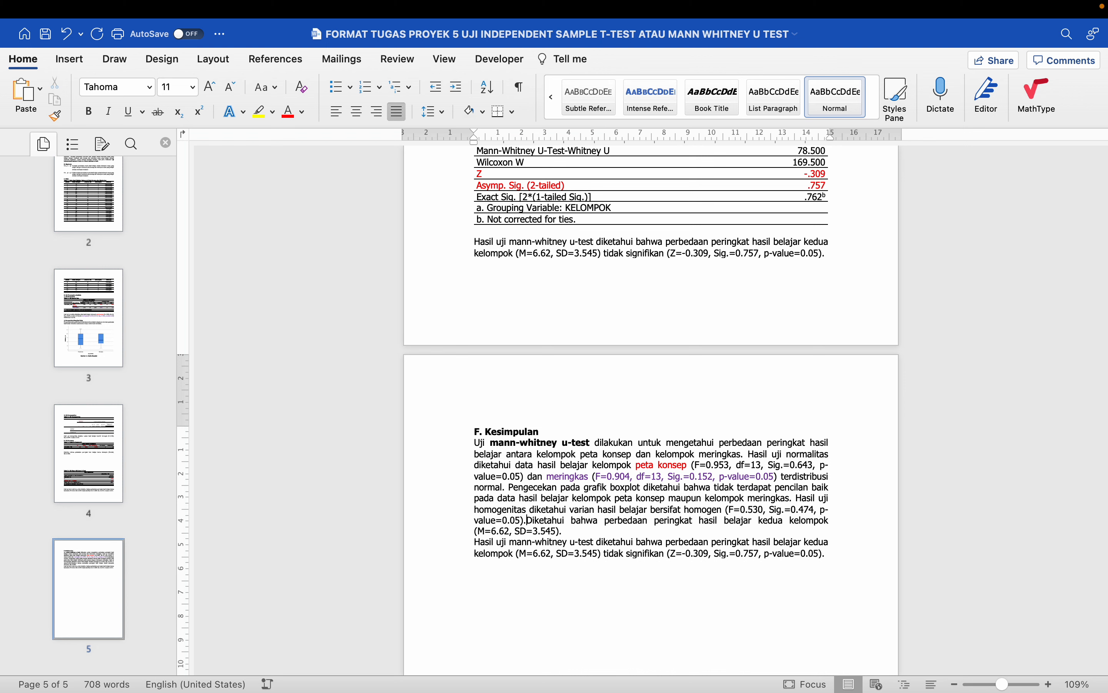
{"action": "key", "text": "super+Left"}
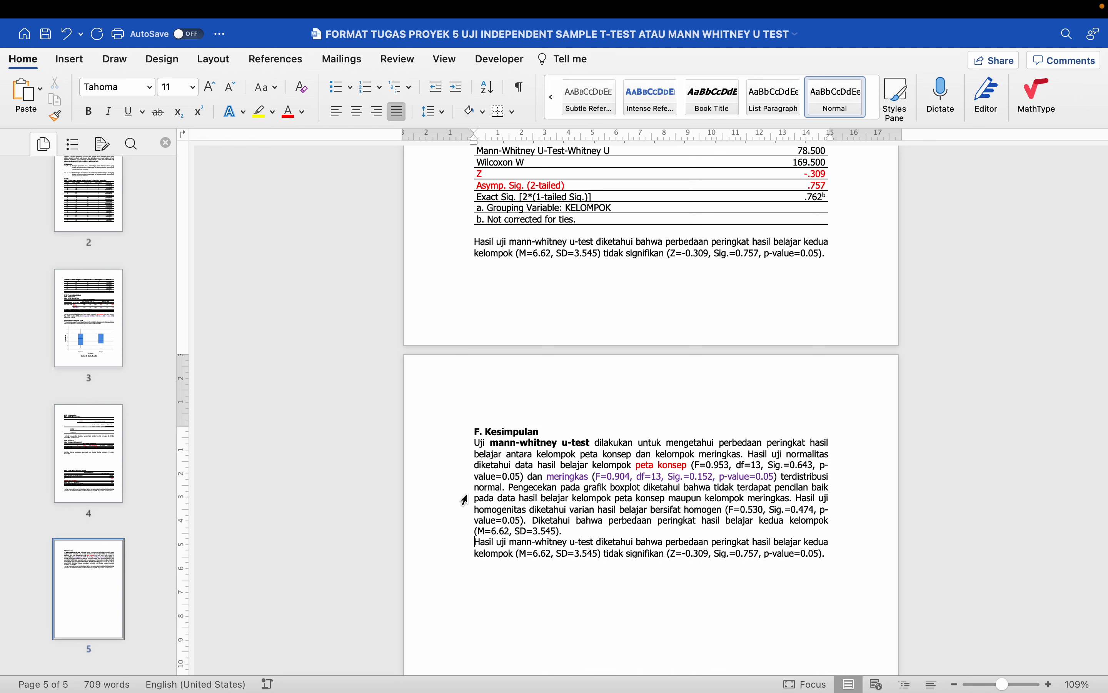
{"action": "key", "text": "BackSpace"}
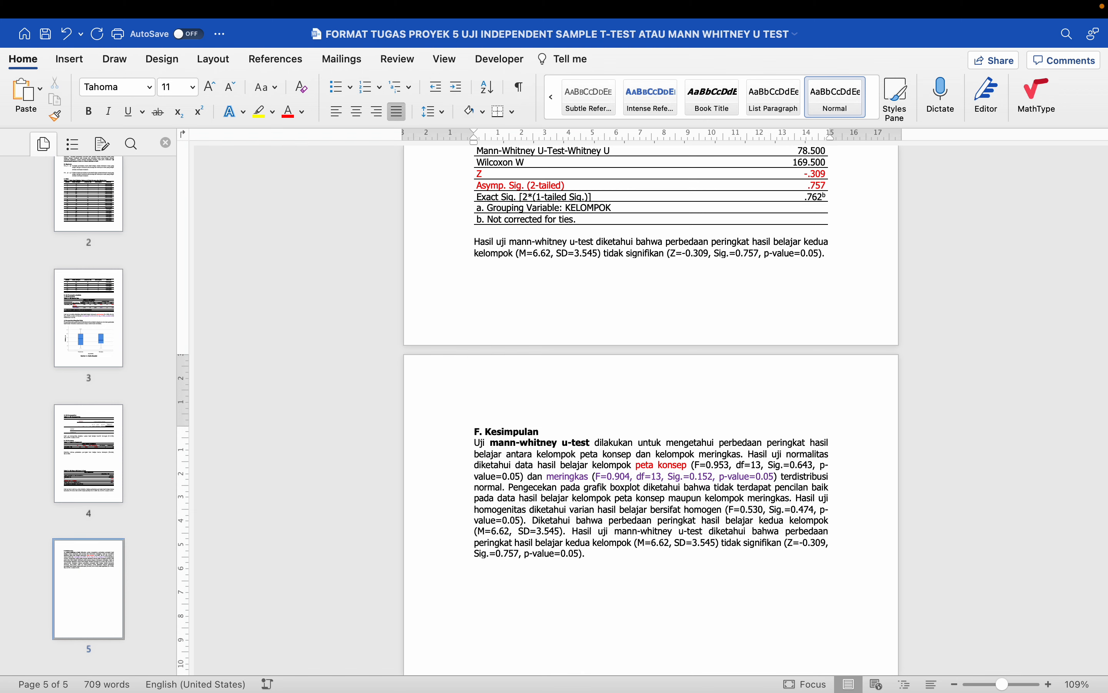
{"action": "key", "text": "super+s"}
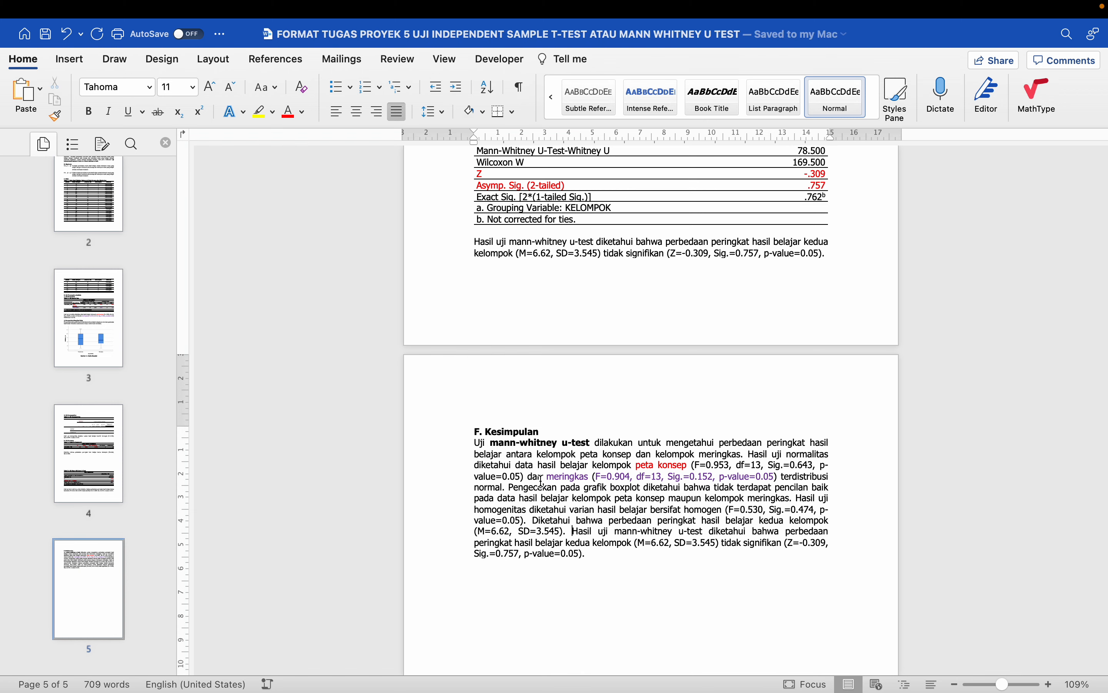
- Delete the blank lines between 'SD=3.545).' and Tabel 5
{"action": "scroll", "coordinate": [500, 498], "scroll_direction": "down", "scroll_amount": 2}
{"action": "scroll", "coordinate": [542, 481], "scroll_direction": "up", "scroll_amount": 10}
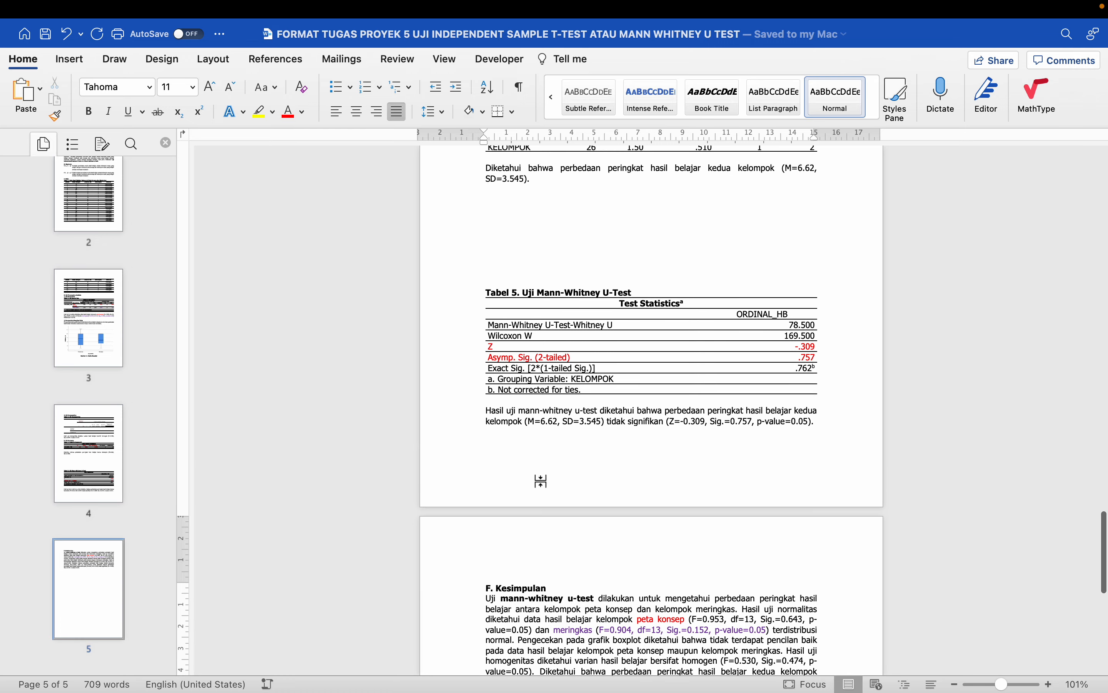
{"action": "scroll", "coordinate": [542, 481], "scroll_direction": "down", "scroll_amount": 2}
{"action": "scroll", "coordinate": [531, 366], "scroll_direction": "down", "scroll_amount": 5}
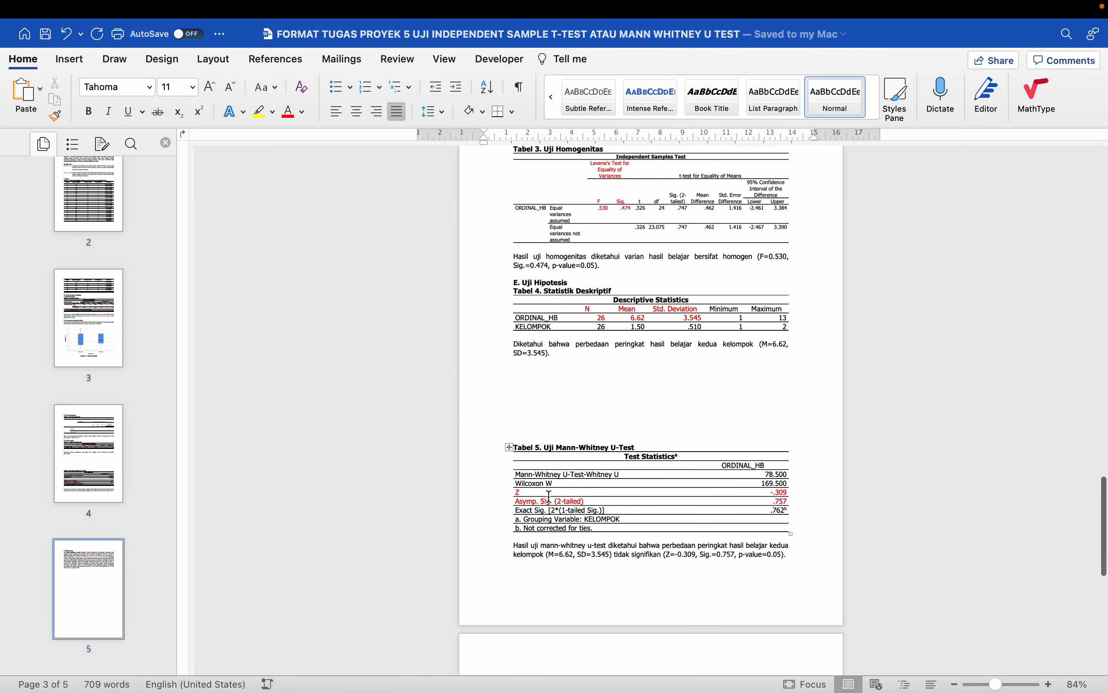
{"action": "left_click", "coordinate": [530, 352]}
{"action": "left_click_drag", "start_coordinate": [529, 351], "coordinate": [537, 423]}
{"action": "key", "text": "BackSpace"}
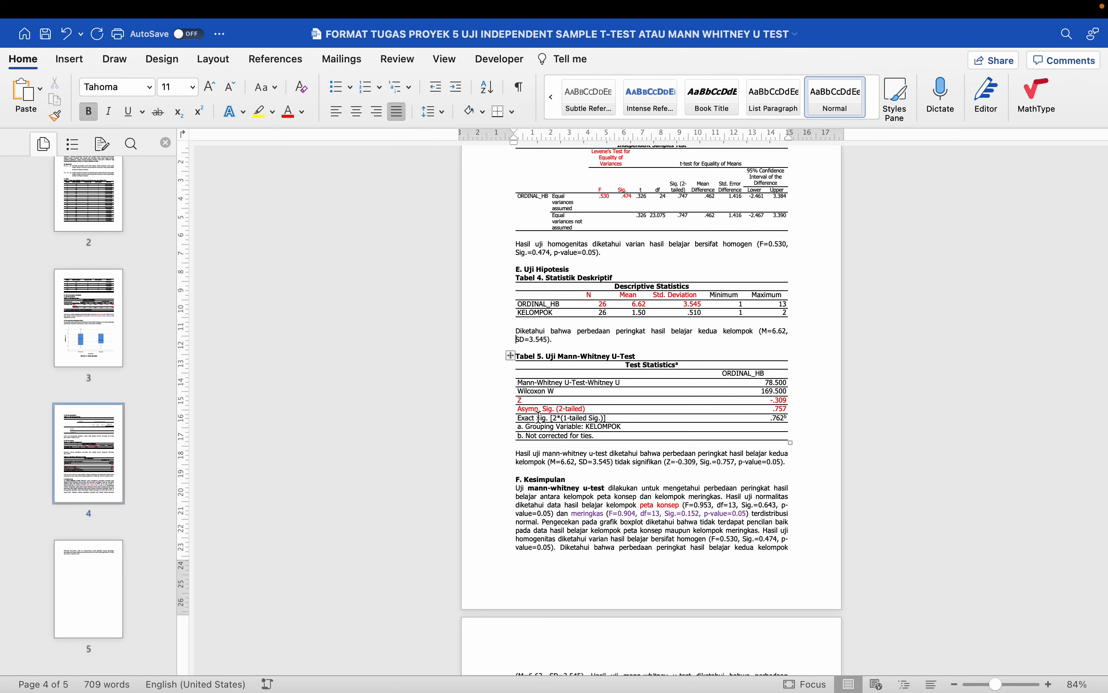
- Remove the extra words from the report title to shorten it
{"action": "scroll", "coordinate": [539, 418], "scroll_direction": "up", "scroll_amount": 20}
{"action": "left_click_drag", "start_coordinate": [566, 596], "coordinate": [699, 596]}
{"action": "key", "text": "BackSpace"}
{"action": "scroll", "coordinate": [538, 418], "scroll_direction": "down", "scroll_amount": 20}
{"action": "left_click", "coordinate": [436, 281]}
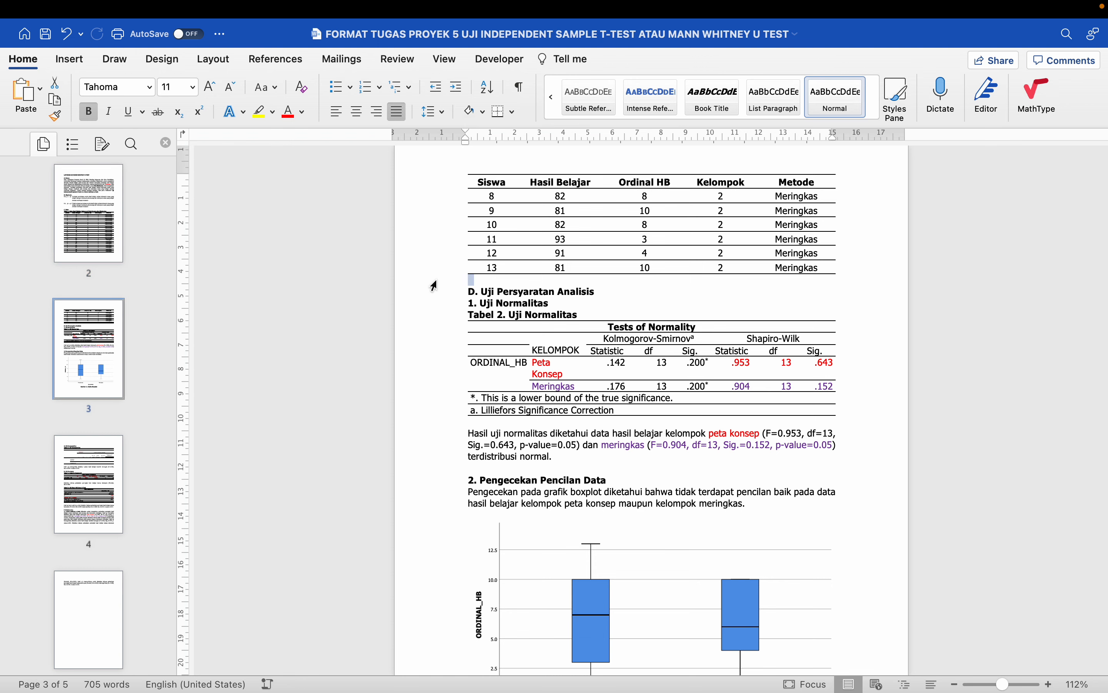
{"action": "scroll", "coordinate": [436, 281], "scroll_direction": "down", "scroll_amount": 3}
{"action": "left_click", "coordinate": [439, 362]}
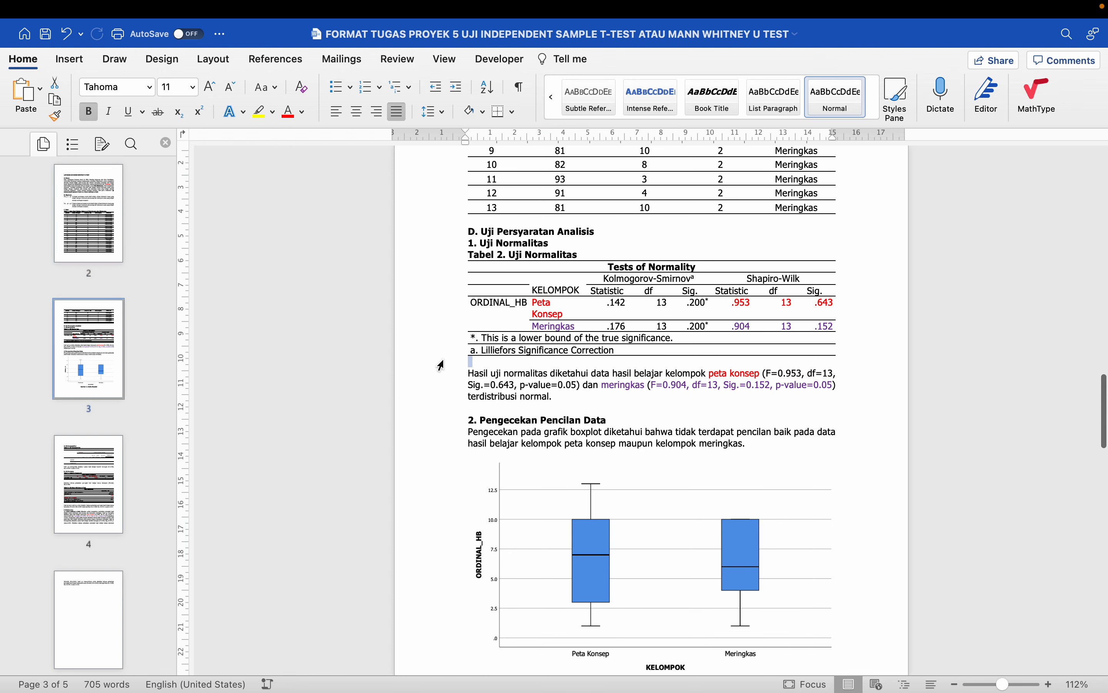
{"action": "scroll", "coordinate": [441, 360], "scroll_direction": "down", "scroll_amount": 3}
{"action": "left_click", "coordinate": [439, 344]}
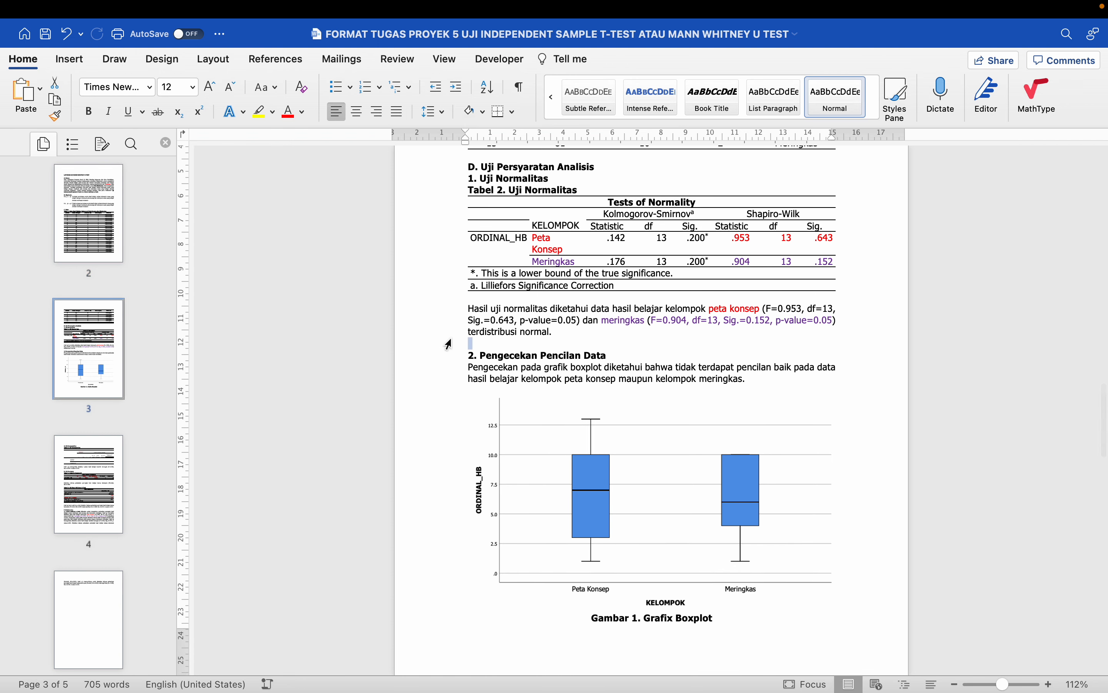
{"action": "scroll", "coordinate": [441, 349], "scroll_direction": "down", "scroll_amount": 7}
{"action": "left_click", "coordinate": [436, 243]}
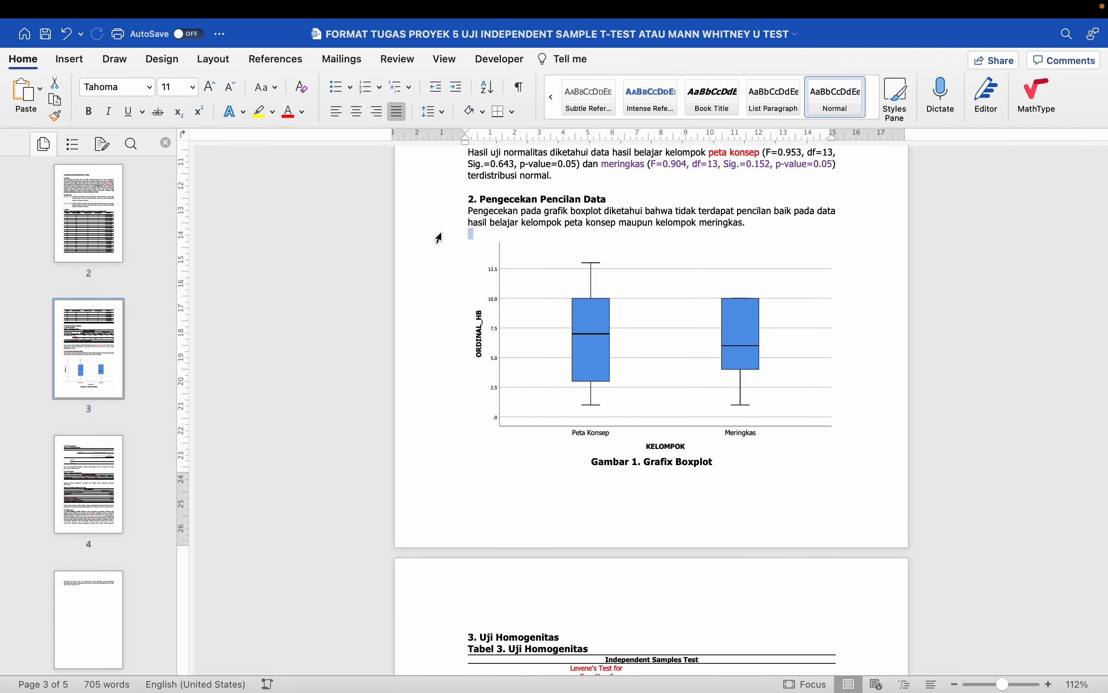
{"action": "scroll", "coordinate": [438, 240], "scroll_direction": "down", "scroll_amount": 11}
{"action": "scroll", "coordinate": [439, 238], "scroll_direction": "down", "scroll_amount": 4}
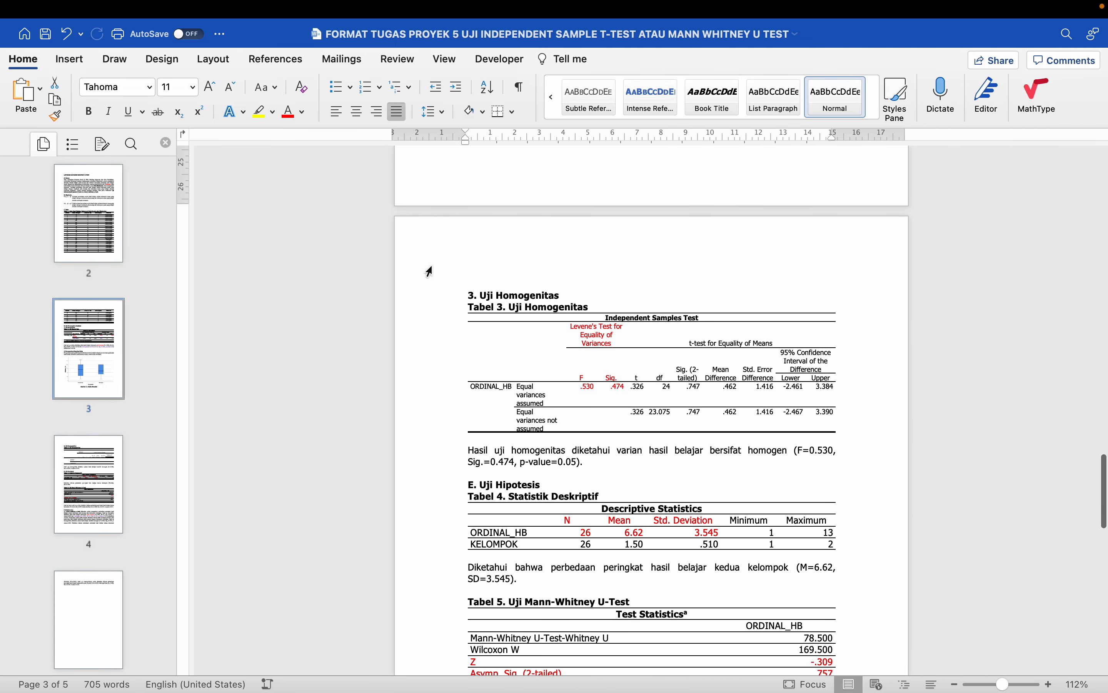
{"action": "scroll", "coordinate": [431, 275], "scroll_direction": "down", "scroll_amount": 5}
{"action": "left_click", "coordinate": [449, 328]}
{"action": "scroll", "coordinate": [448, 329], "scroll_direction": "down", "scroll_amount": 3}
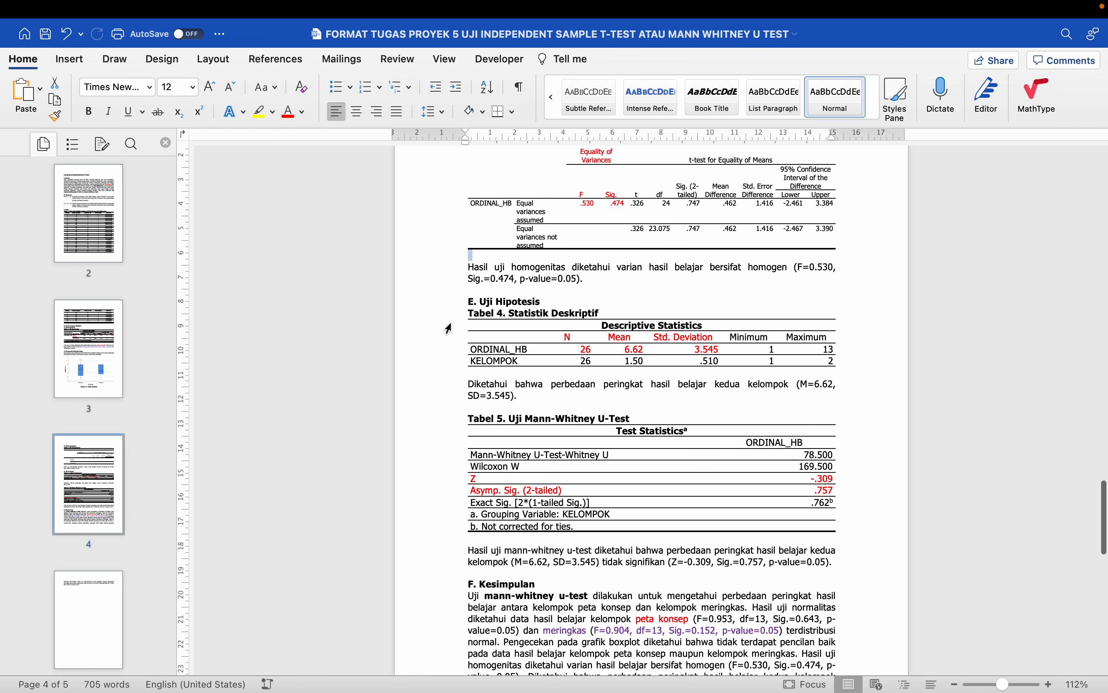
{"action": "left_click", "coordinate": [451, 261]}
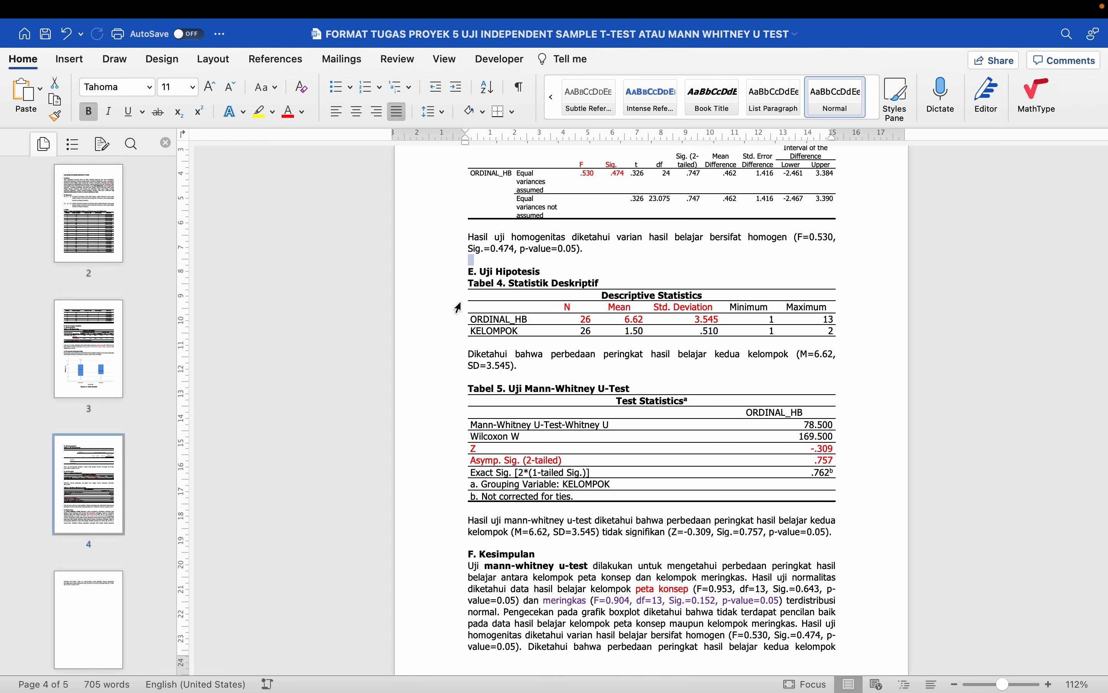
{"action": "left_click", "coordinate": [451, 350]}
{"action": "scroll", "coordinate": [451, 352], "scroll_direction": "down", "scroll_amount": 1}
{"action": "left_click", "coordinate": [449, 334]}
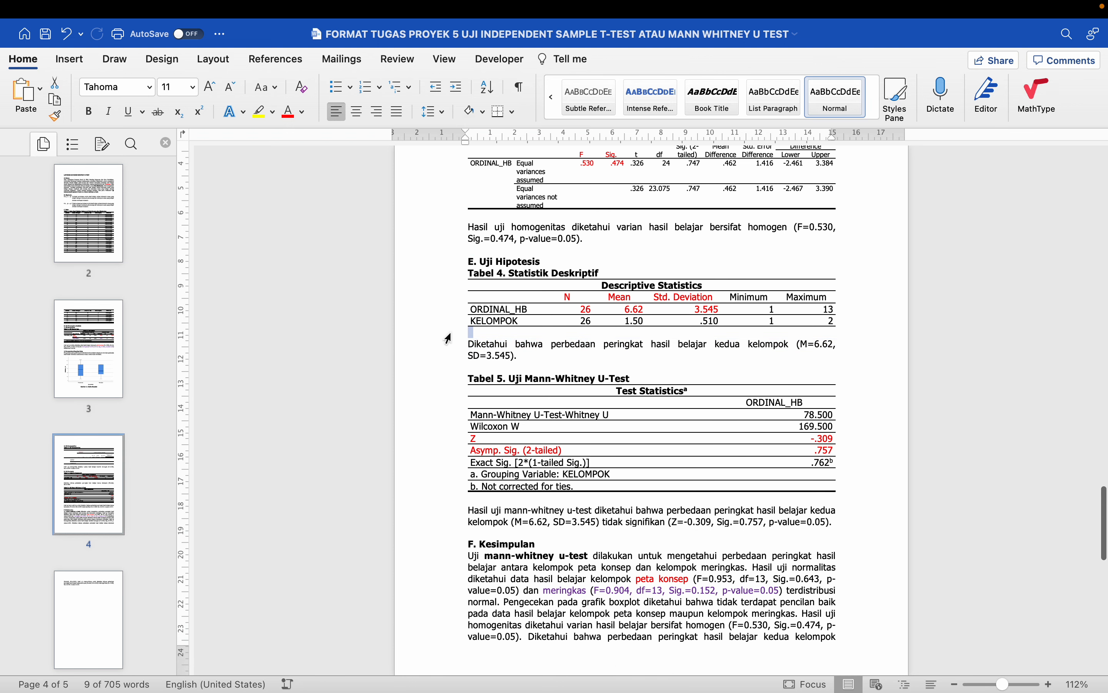
{"action": "scroll", "coordinate": [449, 339], "scroll_direction": "down", "scroll_amount": 1}
{"action": "left_click", "coordinate": [448, 327]}
{"action": "scroll", "coordinate": [451, 348], "scroll_direction": "down", "scroll_amount": 2}
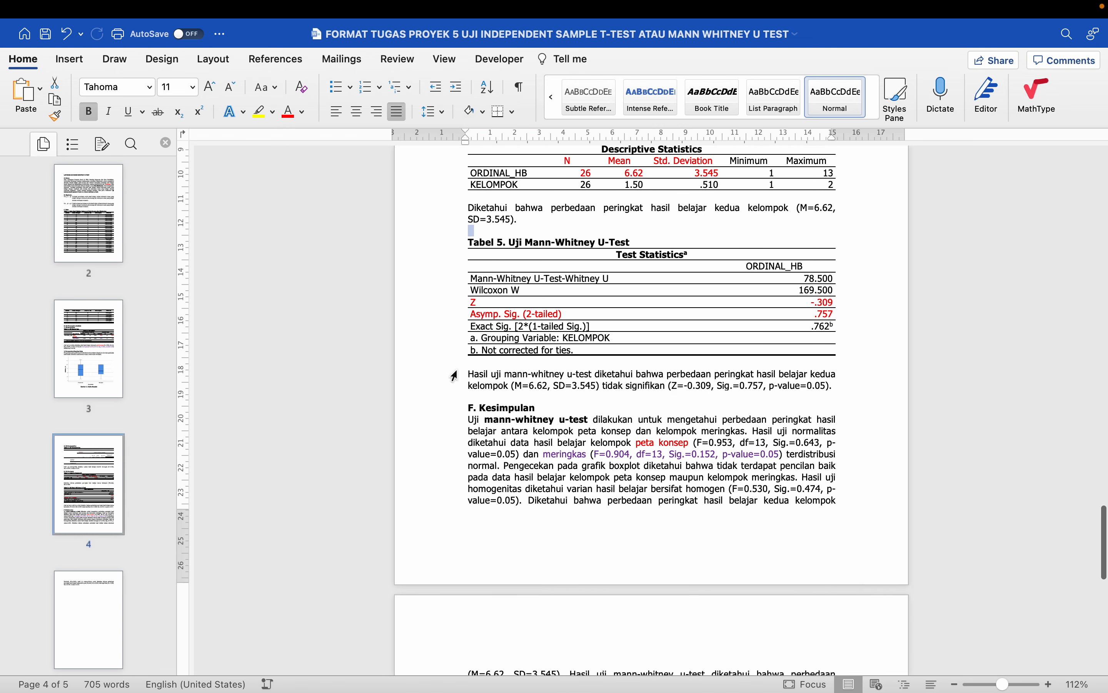
{"action": "left_click", "coordinate": [455, 375]}
{"action": "left_click", "coordinate": [455, 362]}
{"action": "scroll", "coordinate": [455, 365], "scroll_direction": "down", "scroll_amount": 2}
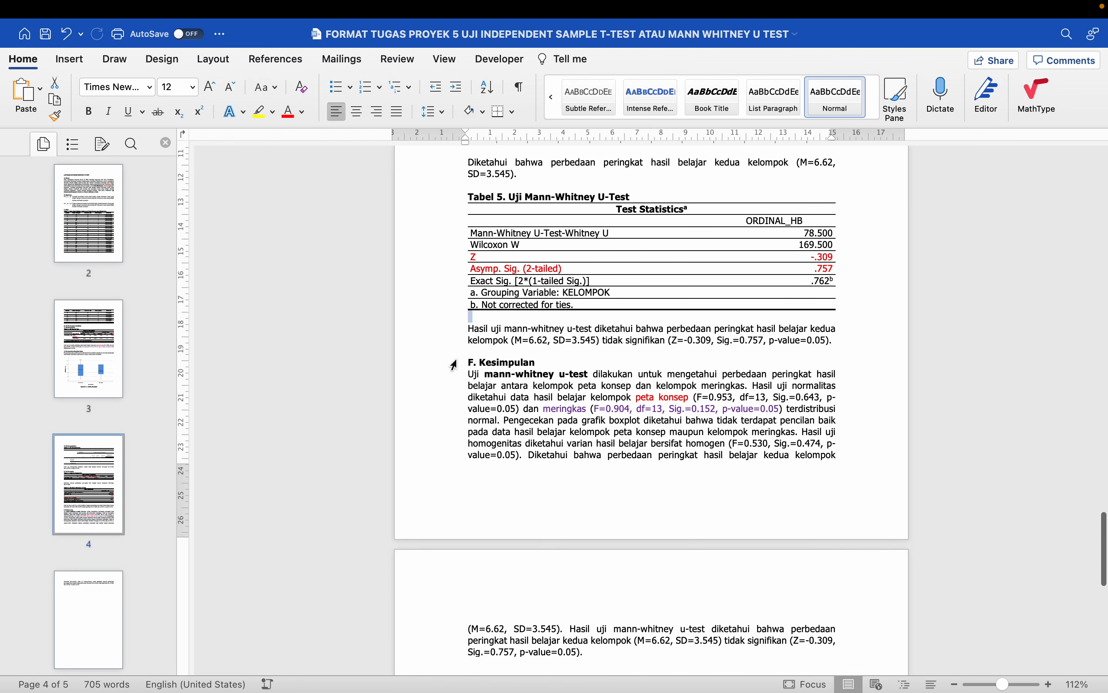
{"action": "left_click", "coordinate": [453, 330]}
{"action": "scroll", "coordinate": [455, 337], "scroll_direction": "up", "scroll_amount": 3}
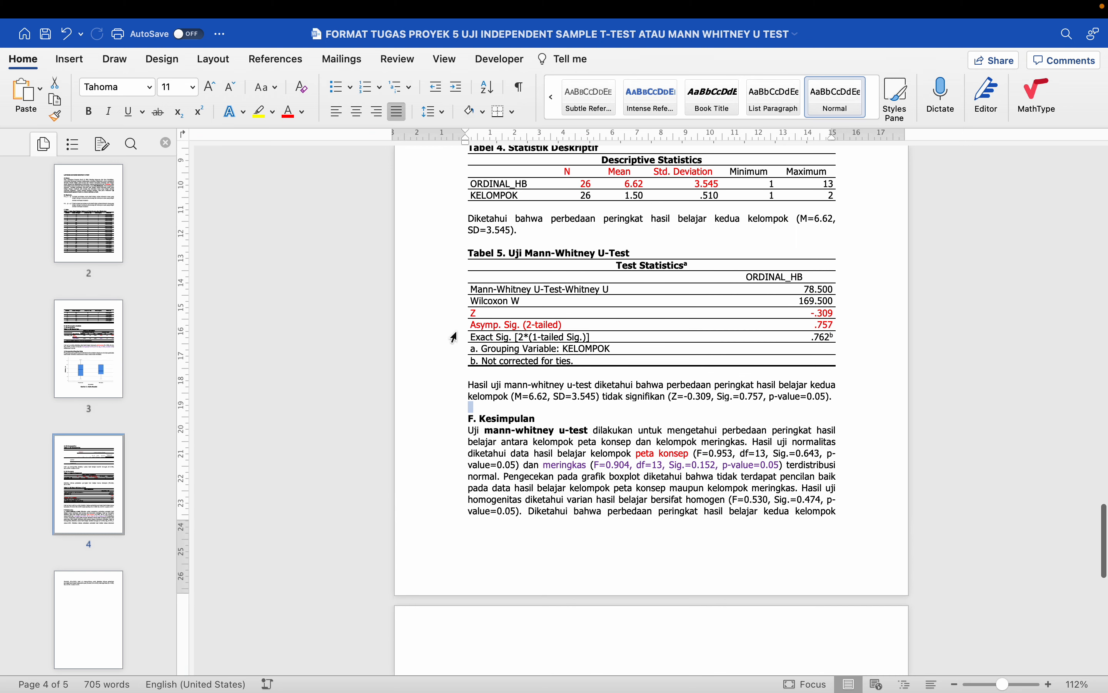
{"action": "scroll", "coordinate": [455, 338], "scroll_direction": "up", "scroll_amount": 15}
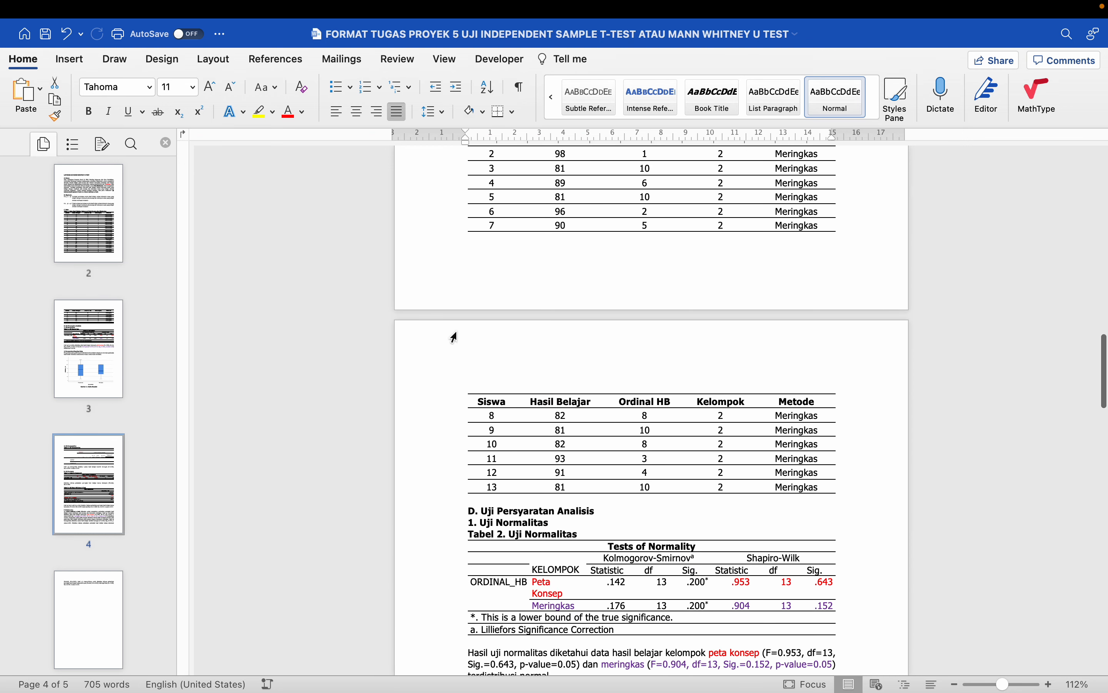
{"action": "scroll", "coordinate": [455, 338], "scroll_direction": "up", "scroll_amount": 15}
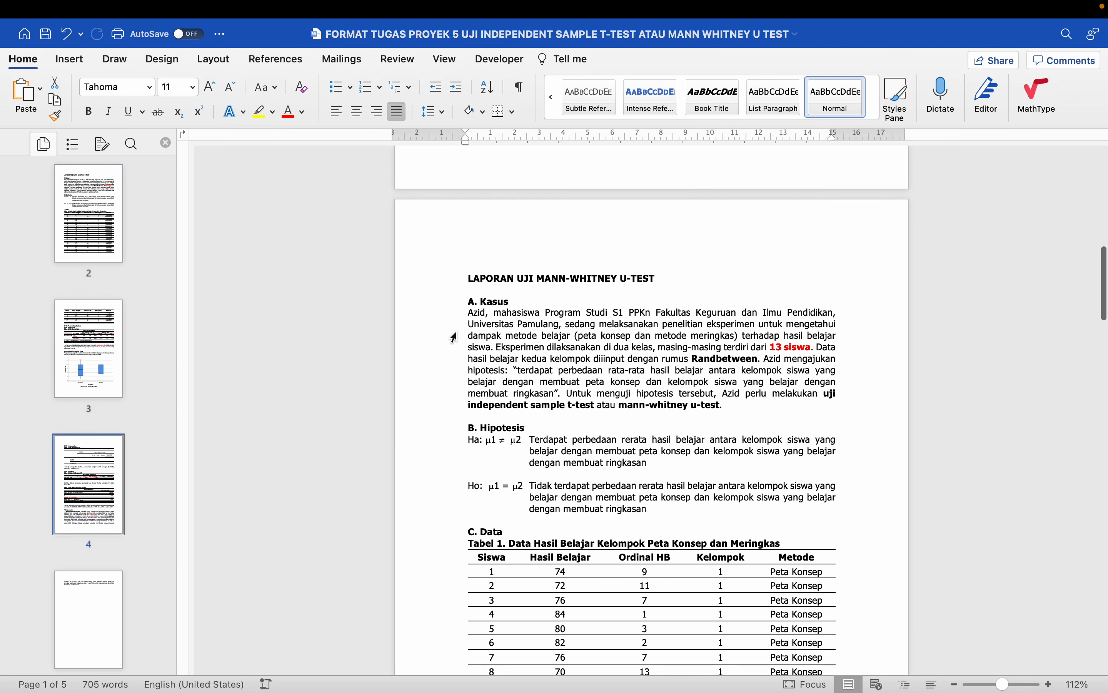
{"action": "scroll", "coordinate": [453, 337], "scroll_direction": "down", "scroll_amount": 1}
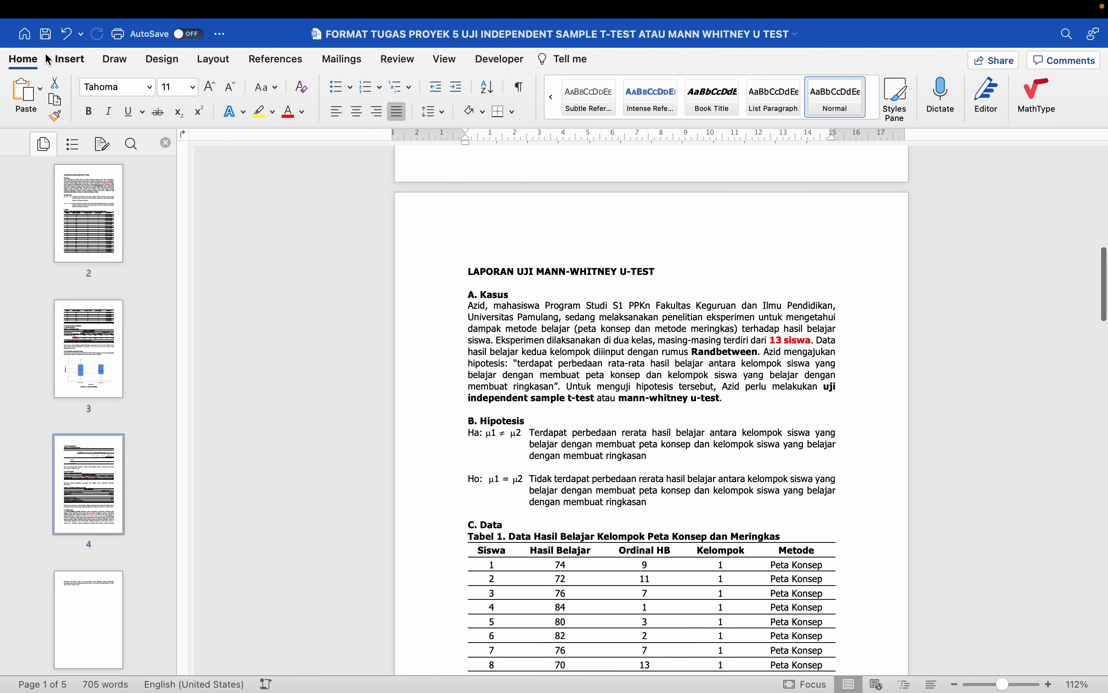
- Save the report and scroll through it down to the F. Kesimpulan paragraph on page 5
{"action": "left_click", "coordinate": [46, 35]}
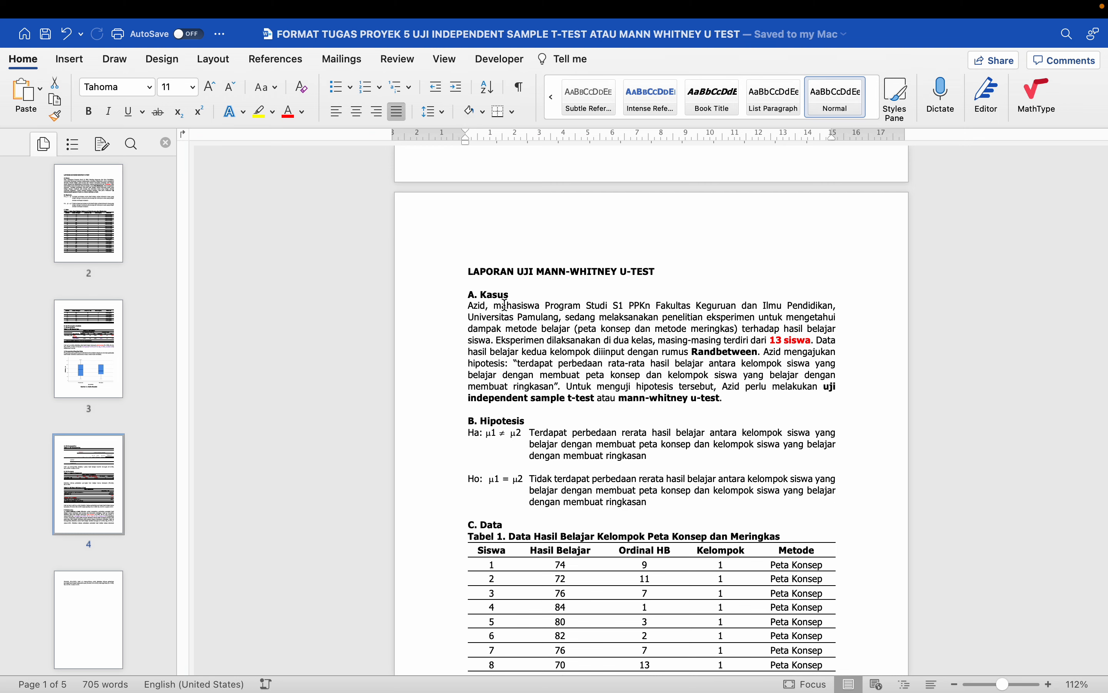
{"action": "scroll", "coordinate": [574, 321], "scroll_direction": "down", "scroll_amount": 10}
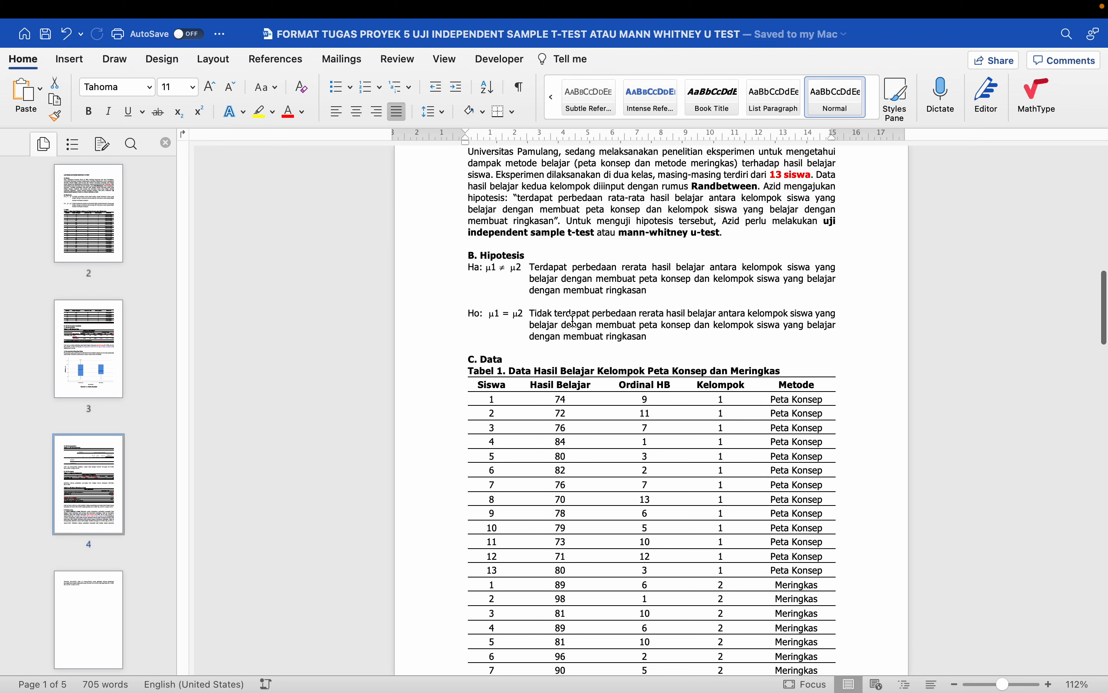
{"action": "scroll", "coordinate": [573, 321], "scroll_direction": "down", "scroll_amount": 4}
{"action": "scroll", "coordinate": [576, 322], "scroll_direction": "down", "scroll_amount": 7}
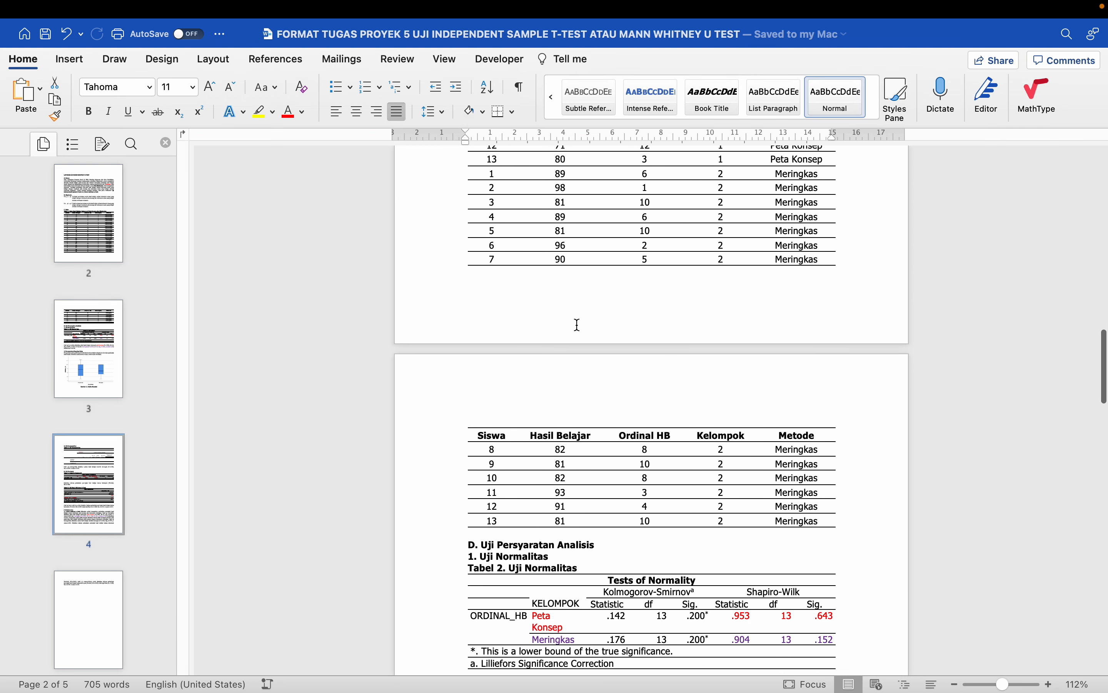
{"action": "scroll", "coordinate": [578, 324], "scroll_direction": "down", "scroll_amount": 5}
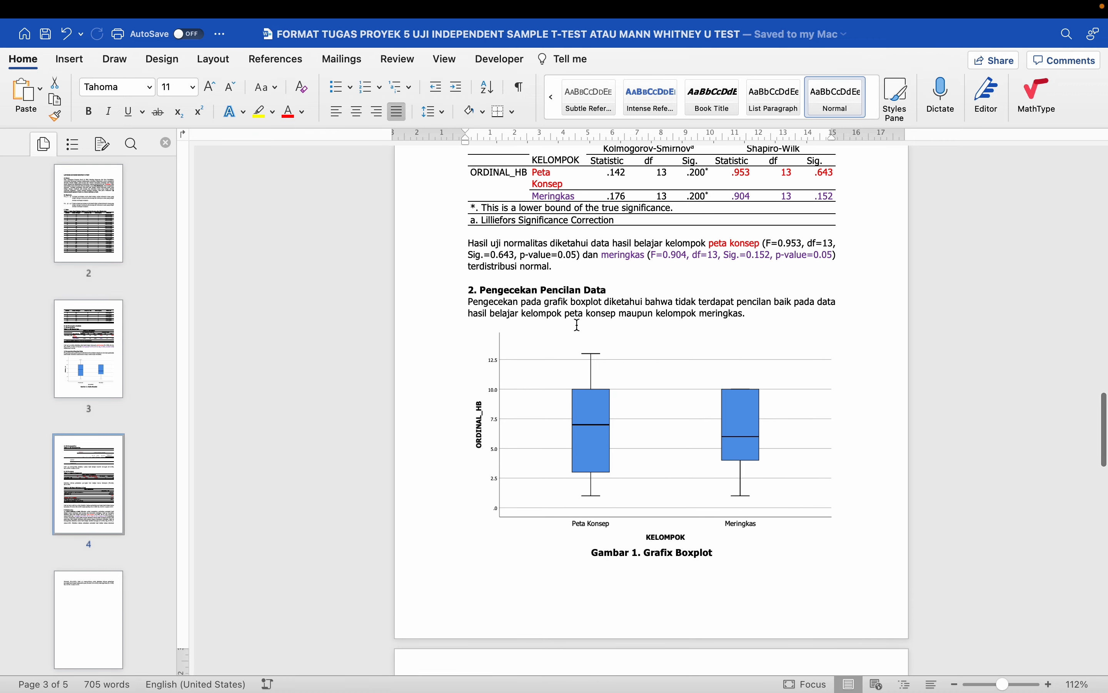
{"action": "scroll", "coordinate": [578, 324], "scroll_direction": "down", "scroll_amount": 10}
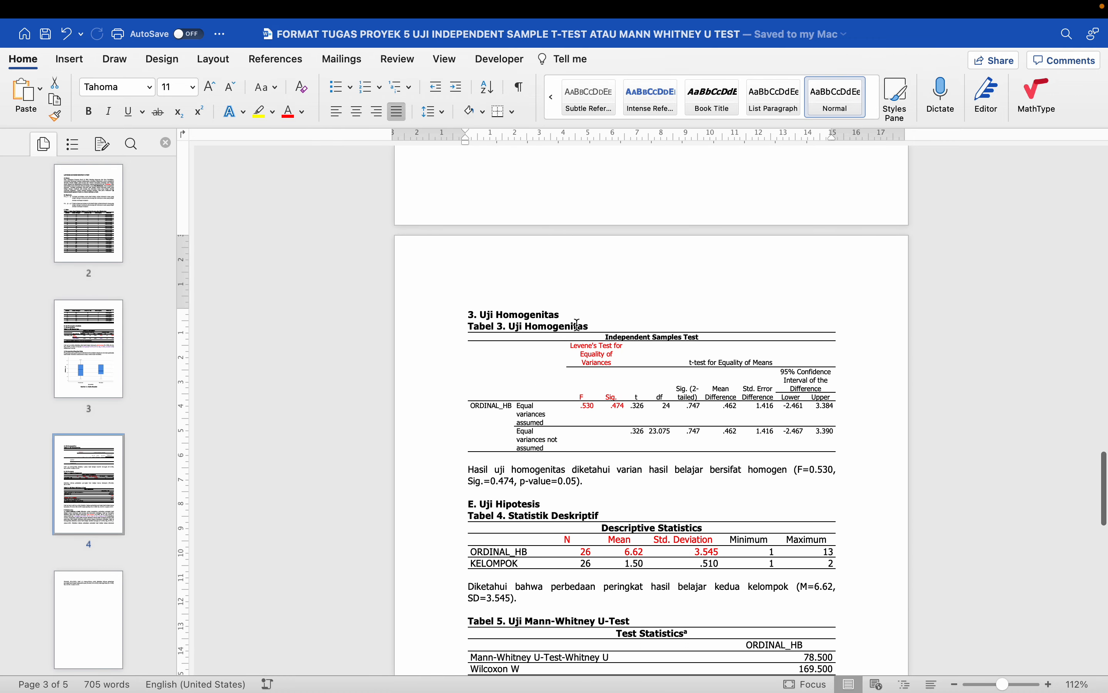
{"action": "scroll", "coordinate": [570, 352], "scroll_direction": "down", "scroll_amount": 3}
{"action": "scroll", "coordinate": [573, 352], "scroll_direction": "down", "scroll_amount": 4}
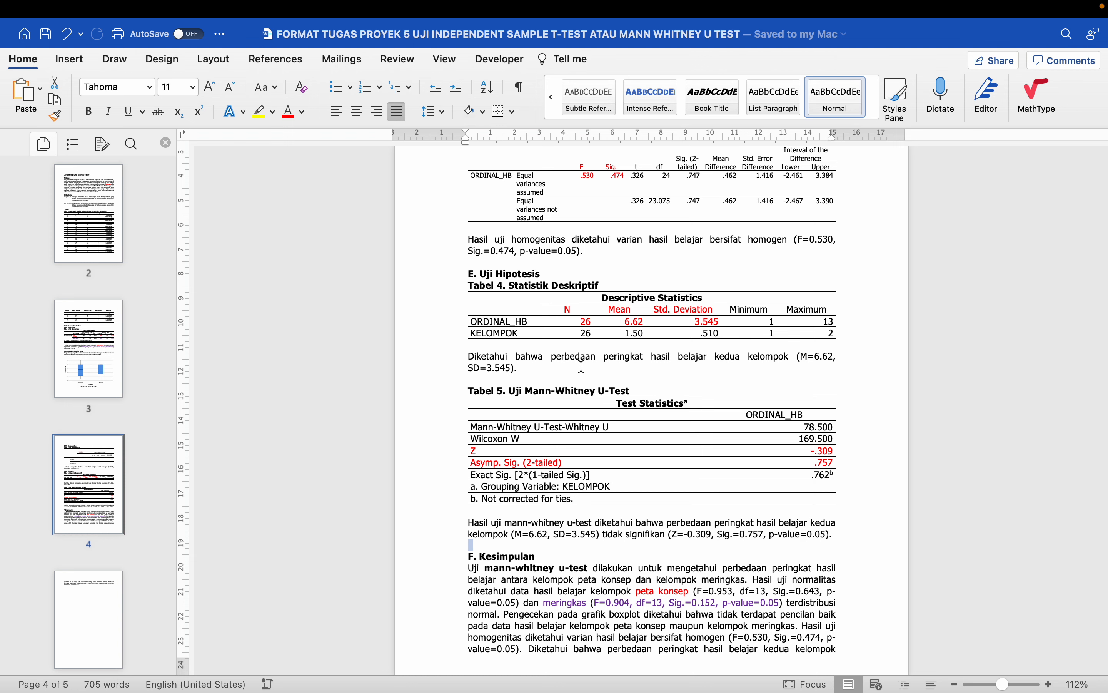
{"action": "scroll", "coordinate": [580, 394], "scroll_direction": "down", "scroll_amount": 10}
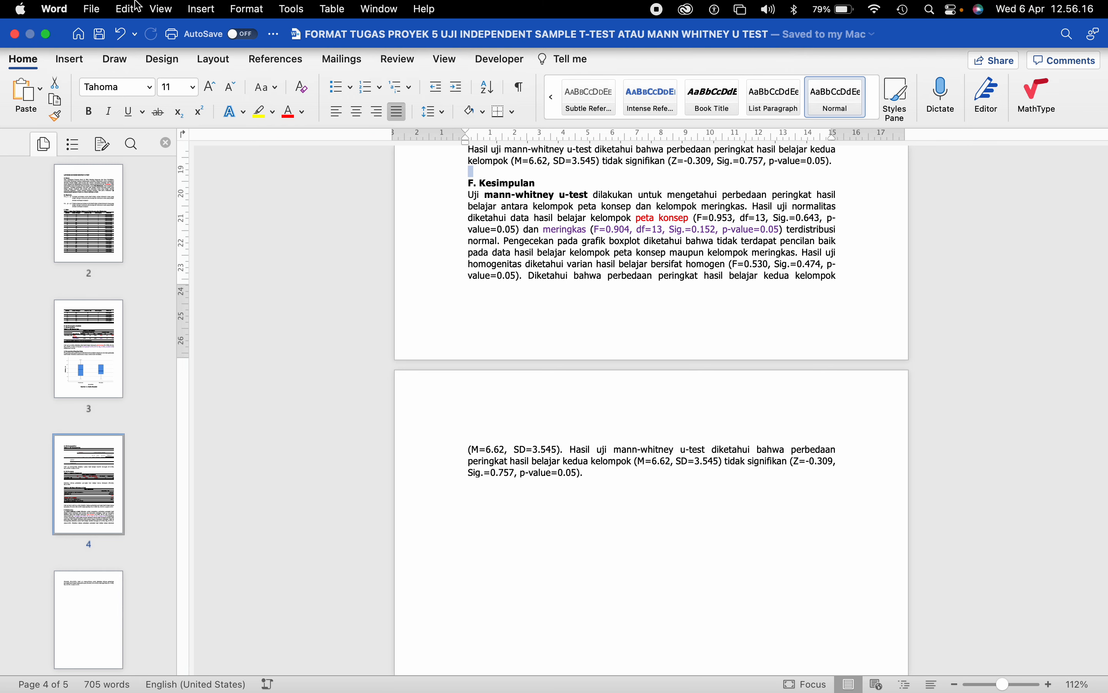
- Save a copy named with the student's name, dropping FORMAT and 'INDEPENDENT SAMPLE T-TEST ATAU' from the file name
{"action": "left_click", "coordinate": [91, 9]}
{"action": "left_click", "coordinate": [110, 143]}
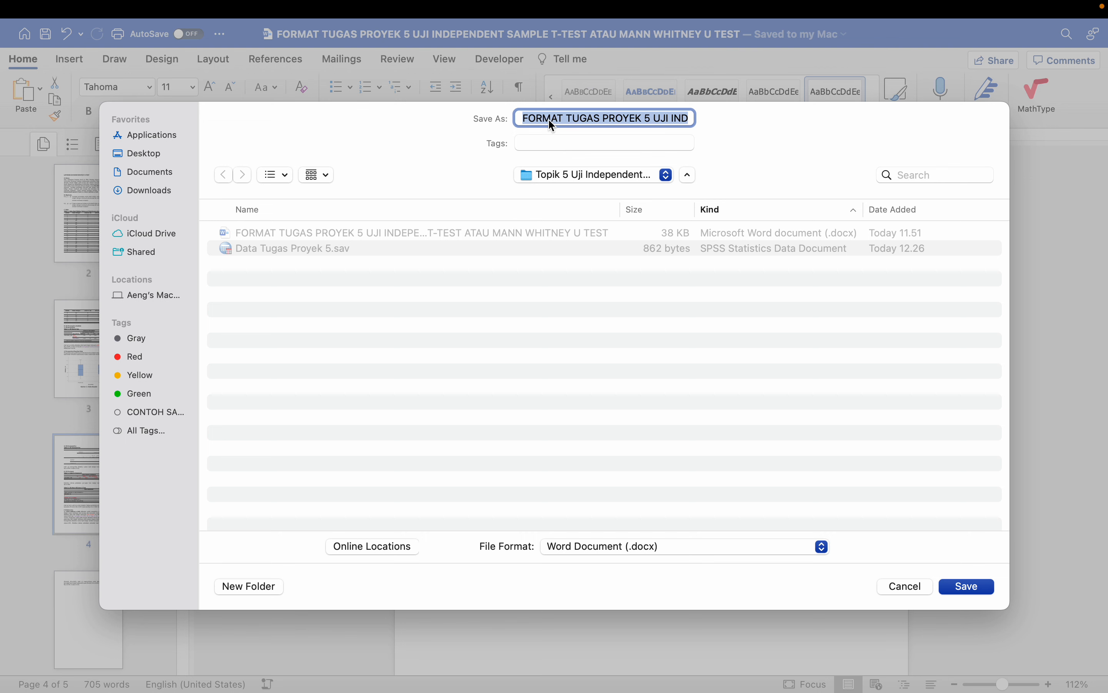
{"action": "double_click", "coordinate": [549, 119]}
{"action": "key", "text": "BackSpace"}
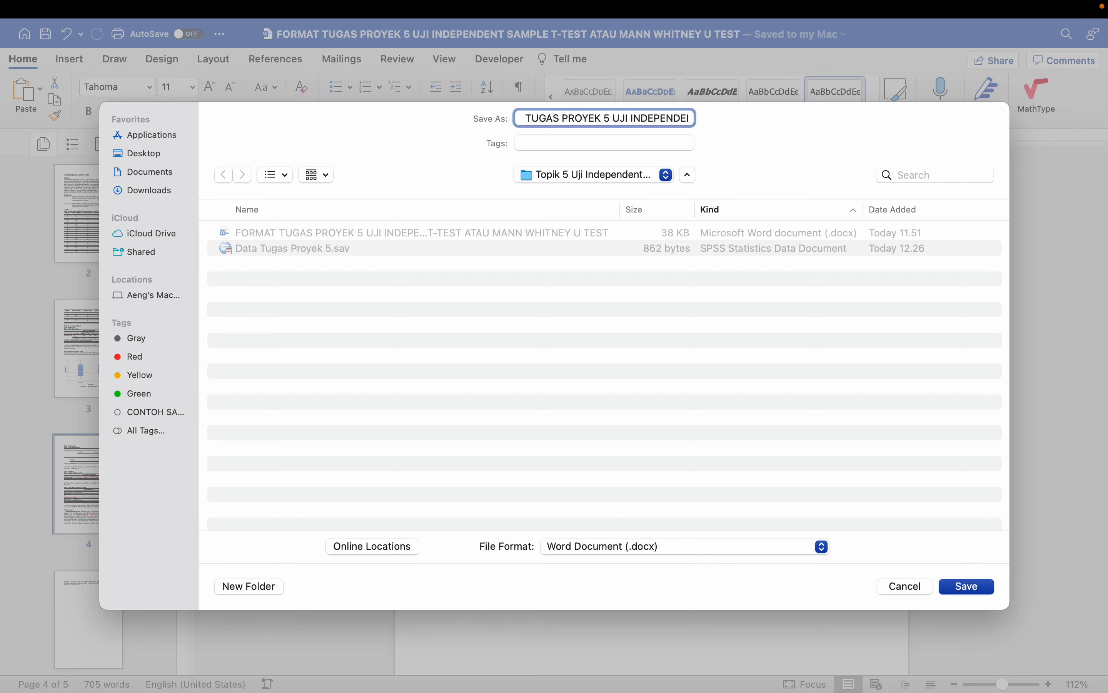
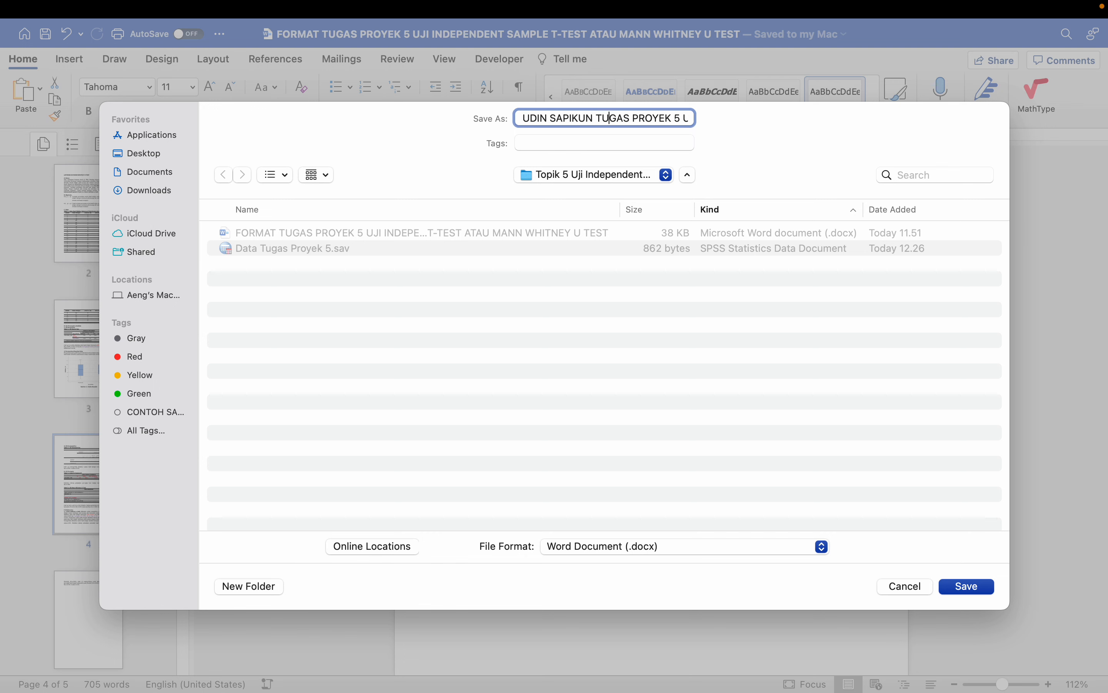
{"action": "key", "text": "Right"}
{"action": "key", "text": "Right"}
{"action": "key", "text": "Right"}
{"action": "key", "text": "Right"}
{"action": "key", "text": "Right"}
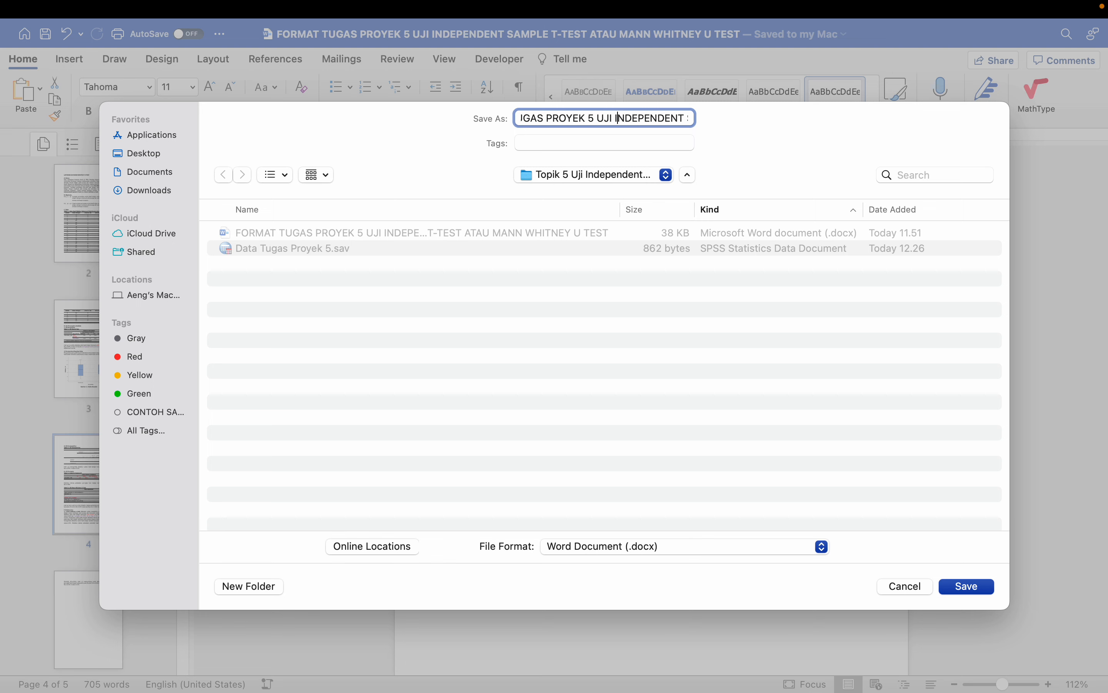
{"action": "key", "text": "shift+Right"}
{"action": "key", "text": "shift+Right"}
{"action": "key", "text": "shift+Right"}
{"action": "key", "text": "shift+Right"}
{"action": "key", "text": "shift+Right"}
{"action": "key", "text": "shift+Right"}
{"action": "key", "text": "shift+Right"}
{"action": "key", "text": "shift+Right"}
{"action": "key", "text": "shift+Right"}
{"action": "key", "text": "shift+Right"}
{"action": "key", "text": "shift+Right"}
{"action": "key", "text": "shift+Right"}
{"action": "key", "text": "shift+Right"}
{"action": "key", "text": "shift+Right"}
{"action": "key", "text": "shift+Right"}
{"action": "key", "text": "shift+Right"}
{"action": "key", "text": "shift+Right"}
{"action": "key", "text": "shift+Right"}
{"action": "key", "text": "shift+Right"}
{"action": "key", "text": "shift+Right"}
{"action": "key", "text": "shift+Right"}
{"action": "key", "text": "shift+Right"}
{"action": "key", "text": "shift+Right"}
{"action": "key", "text": "shift+Right"}
{"action": "key", "text": "shift+Right"}
{"action": "key", "text": "shift+Right"}
{"action": "key", "text": "shift+Right"}
{"action": "key", "text": "shift+Right"}
{"action": "key", "text": "shift+Right"}
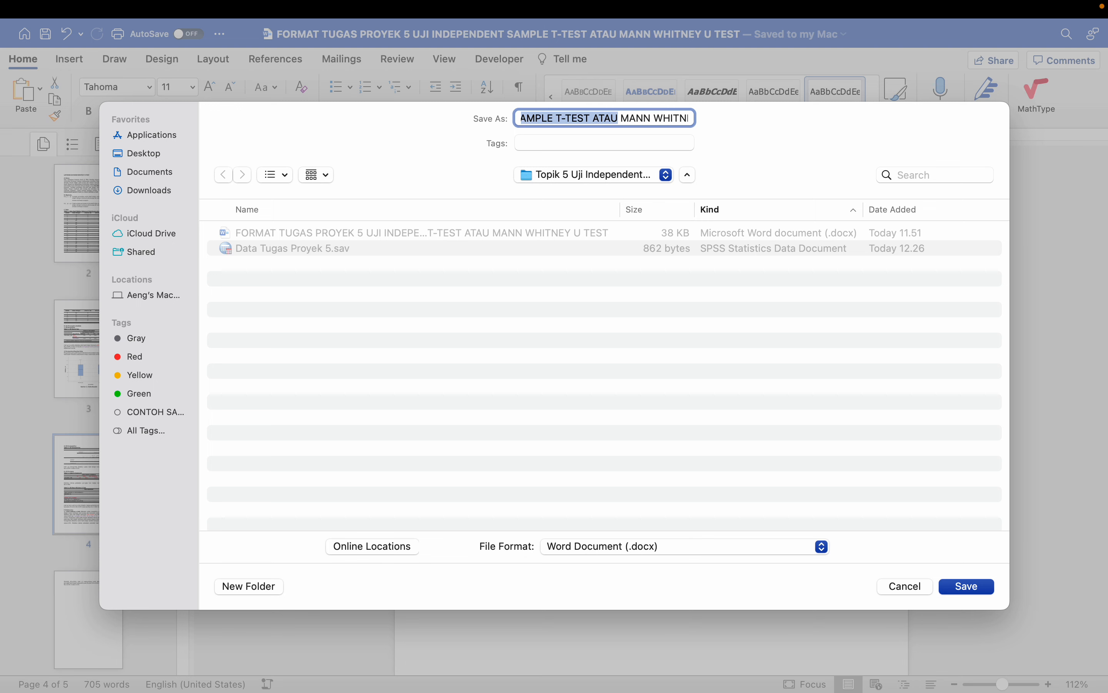
{"action": "key", "text": "BackSpace"}
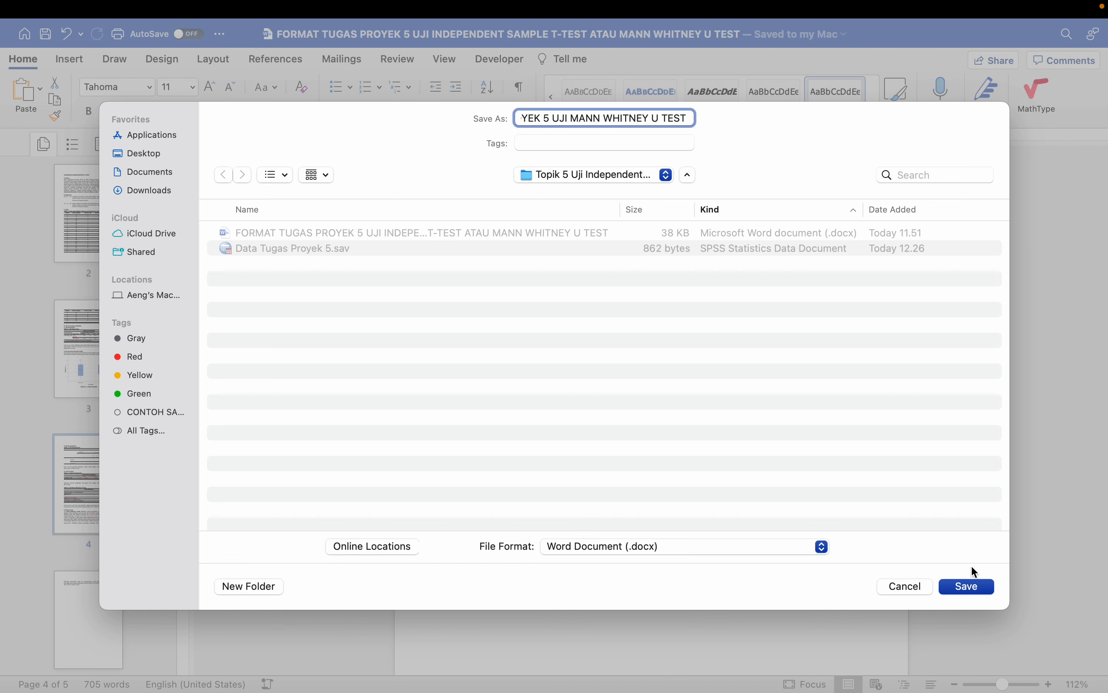
{"action": "left_click", "coordinate": [974, 586]}
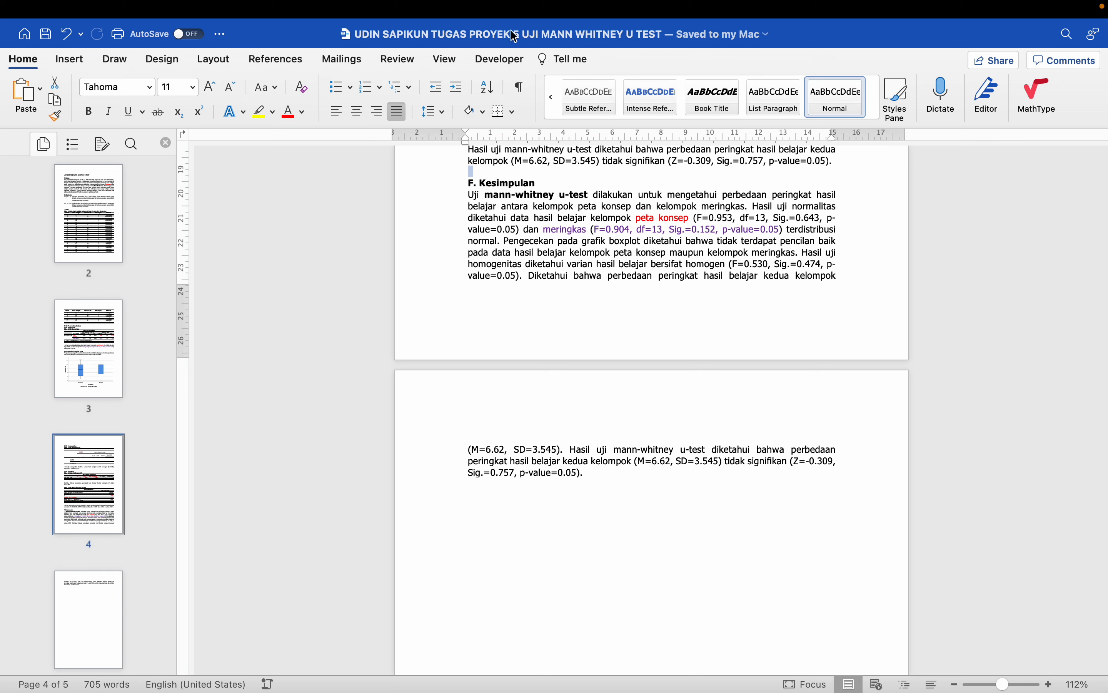
{"action": "mouse_move", "coordinate": [69, 4]}
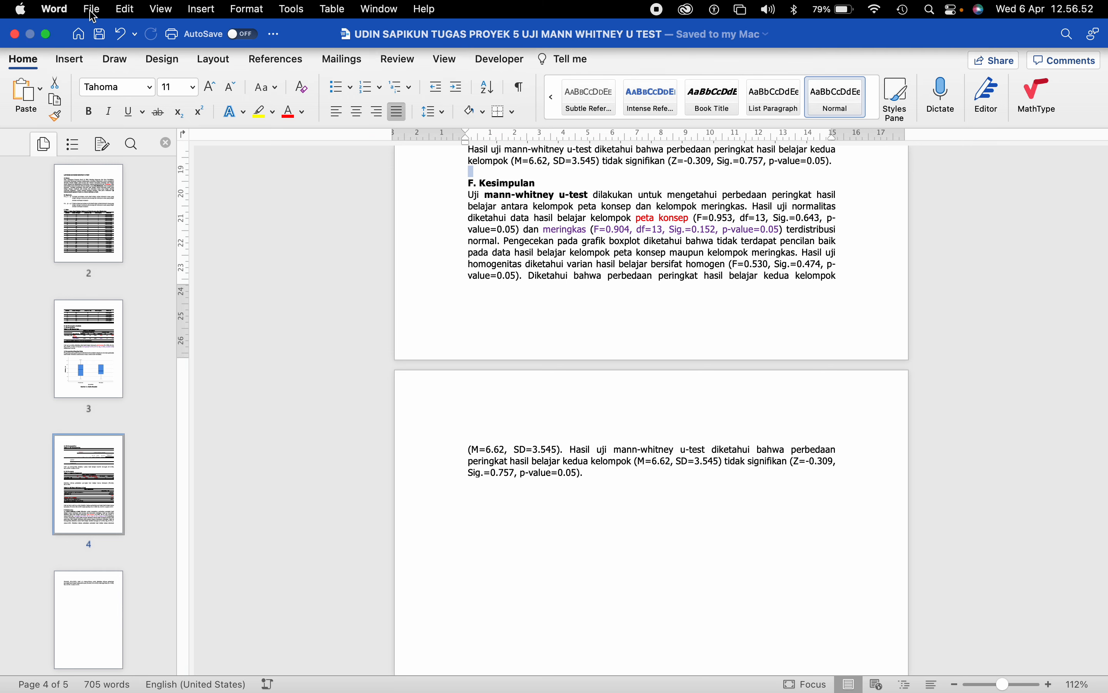
- Export the report as a PDF with the same name in the Topik 5 folder
{"action": "left_click", "coordinate": [94, 14]}
{"action": "left_click", "coordinate": [137, 146]}
{"action": "left_click", "coordinate": [651, 548]}
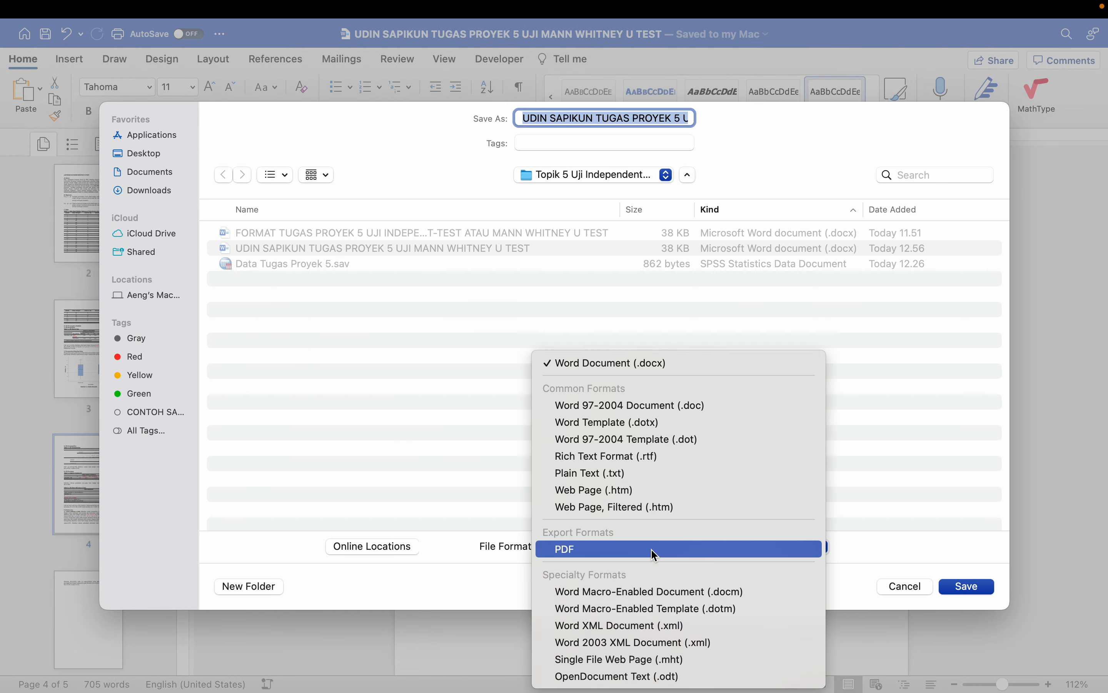
{"action": "left_click", "coordinate": [627, 549]}
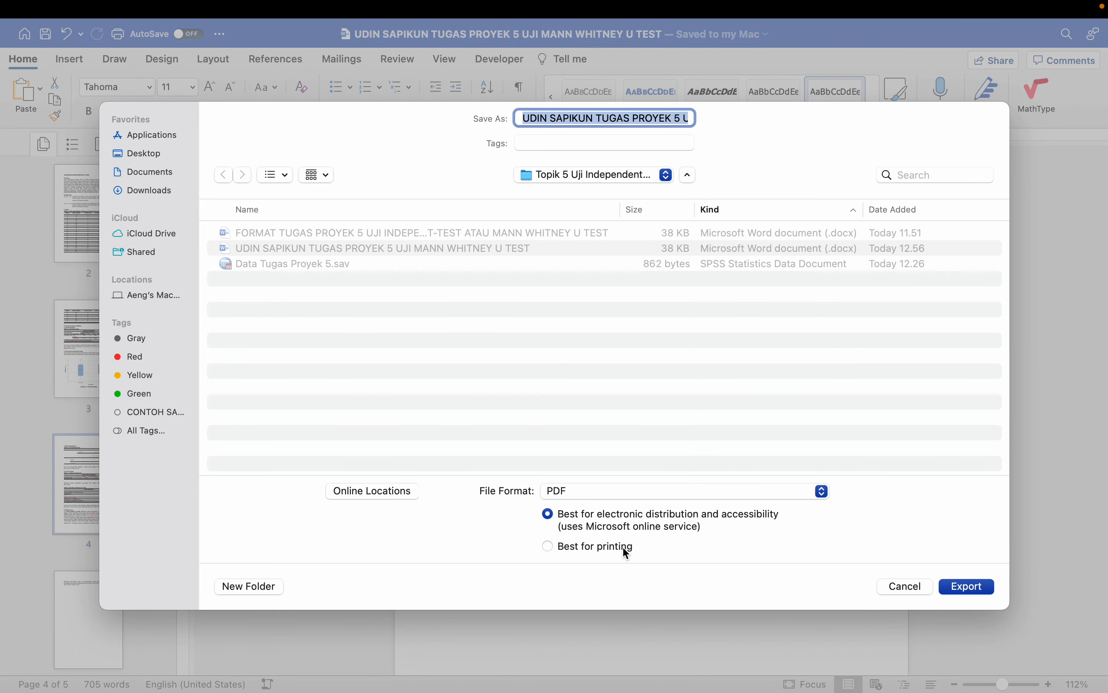
{"action": "left_click", "coordinate": [960, 589]}
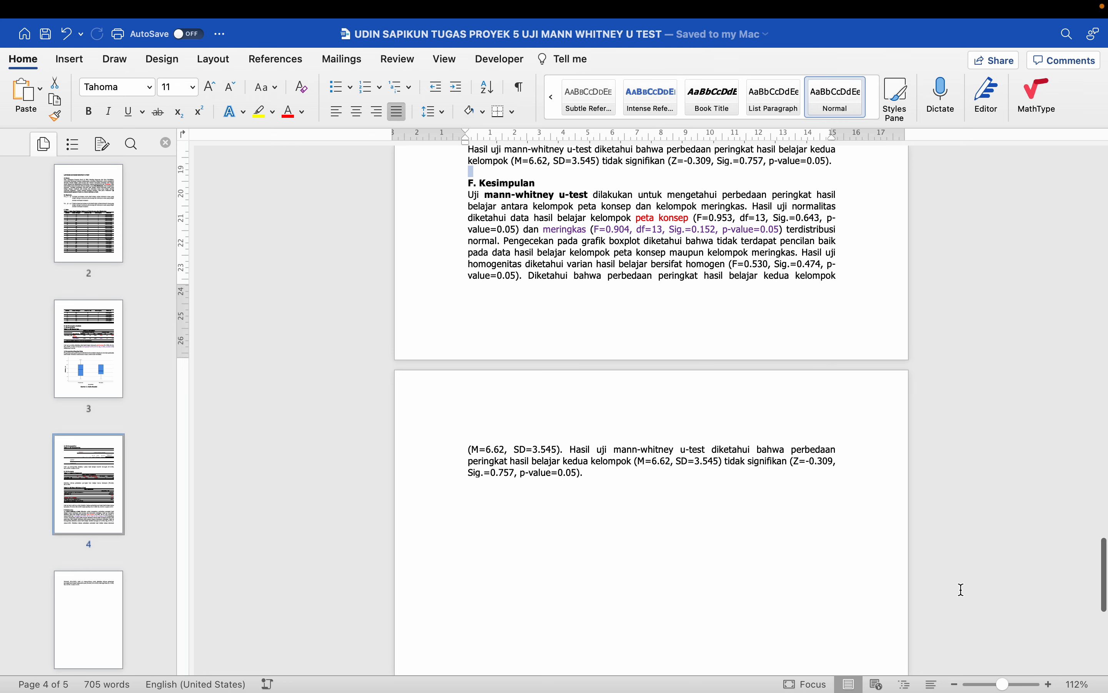
- Leave full-screen Word and open a new Chrome window from the Dock
{"action": "scroll", "coordinate": [961, 590], "scroll_direction": "down", "scroll_amount": 1}
{"action": "key", "text": "ctrl+Left"}
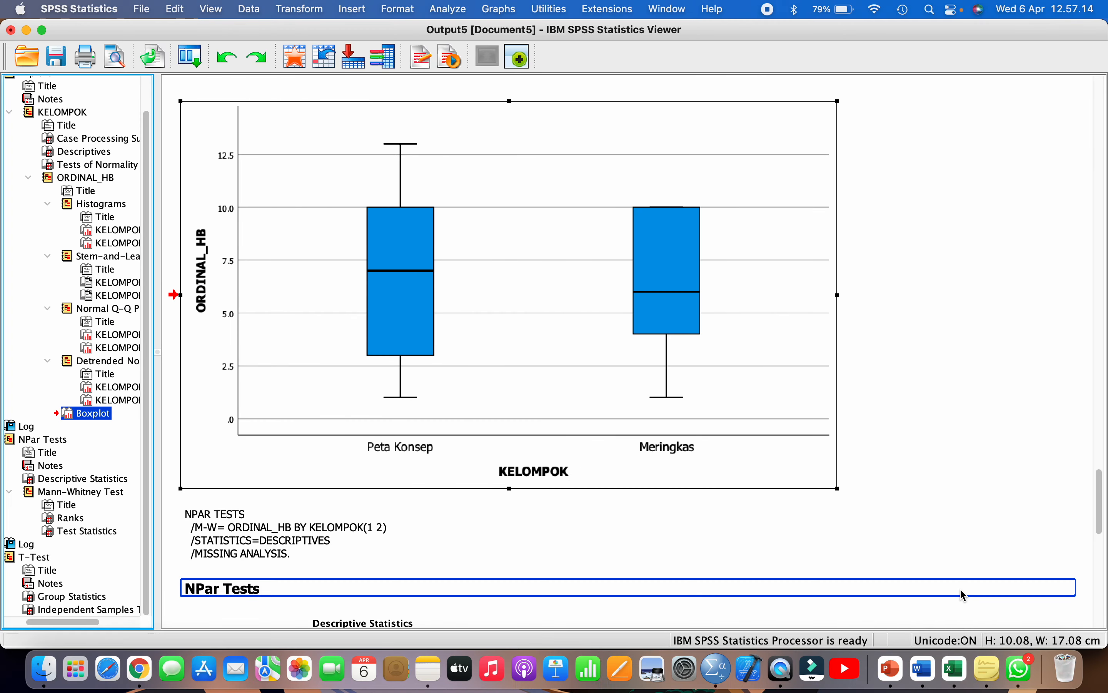
{"action": "right_click", "coordinate": [142, 676]}
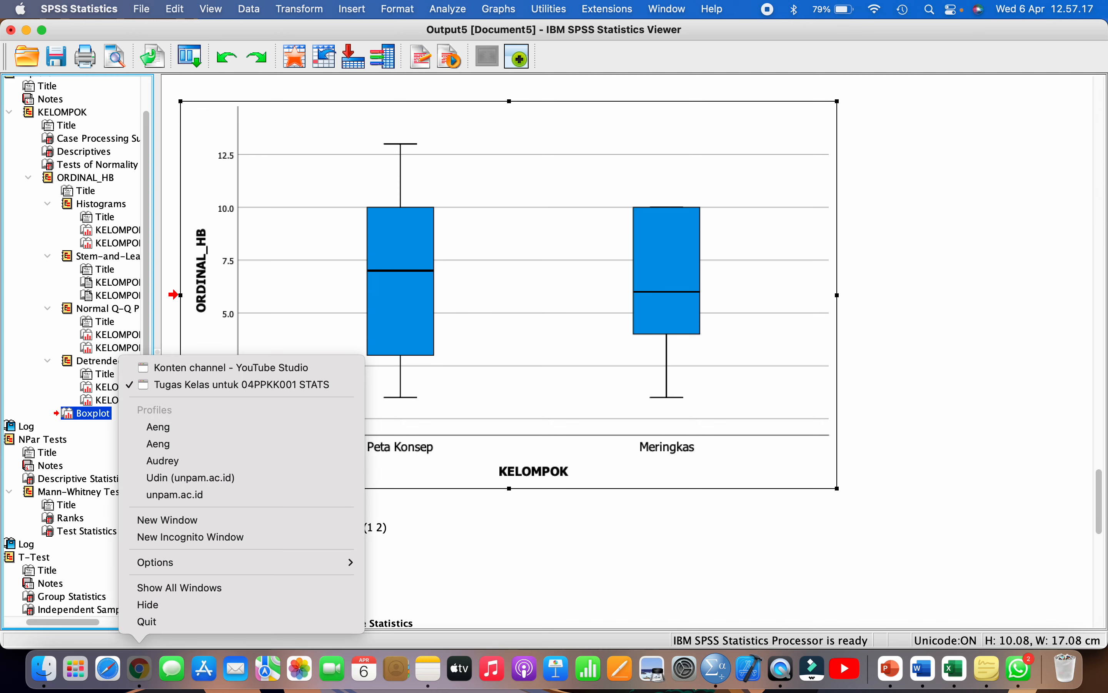
{"action": "left_click", "coordinate": [198, 519]}
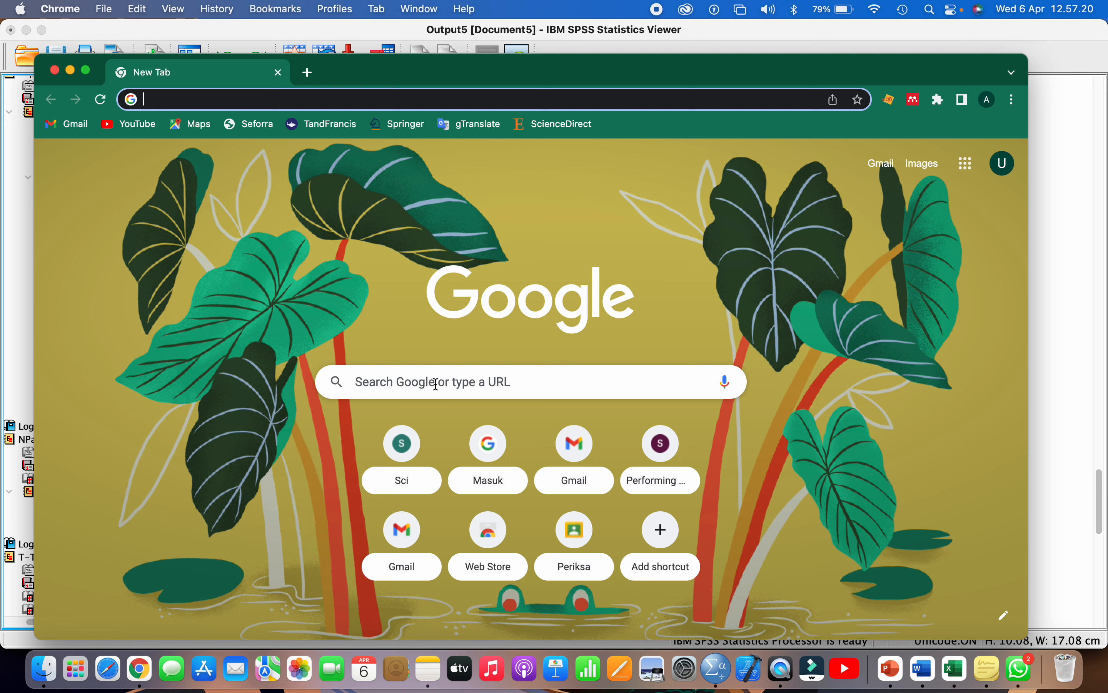
- Search Google for 'convert word to pdf'
{"action": "left_click", "coordinate": [436, 383]}
{"action": "type", "text": "convert"}
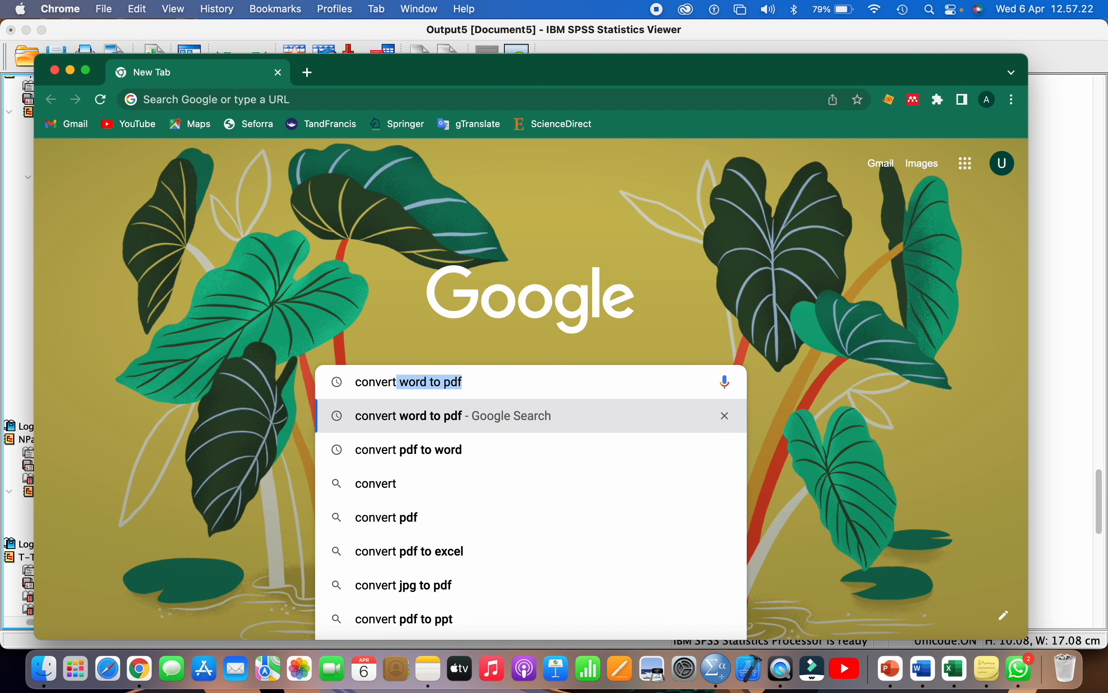
{"action": "key", "text": "BackSpace"}
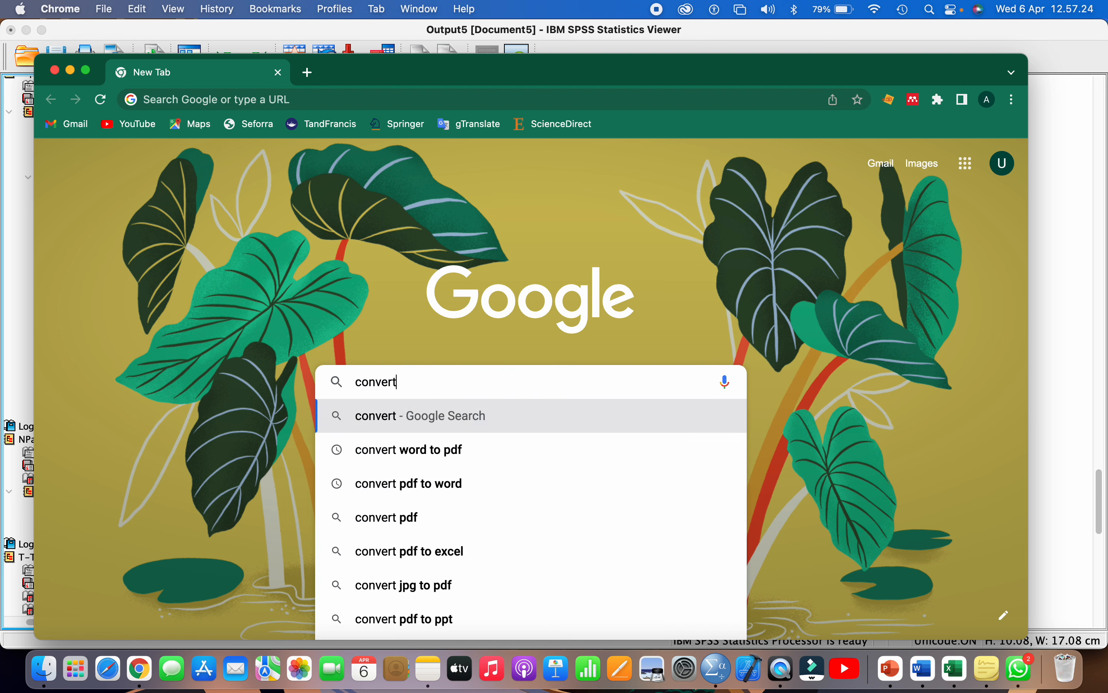
{"action": "type", "text": "wor"}
{"action": "key", "text": "Return"}
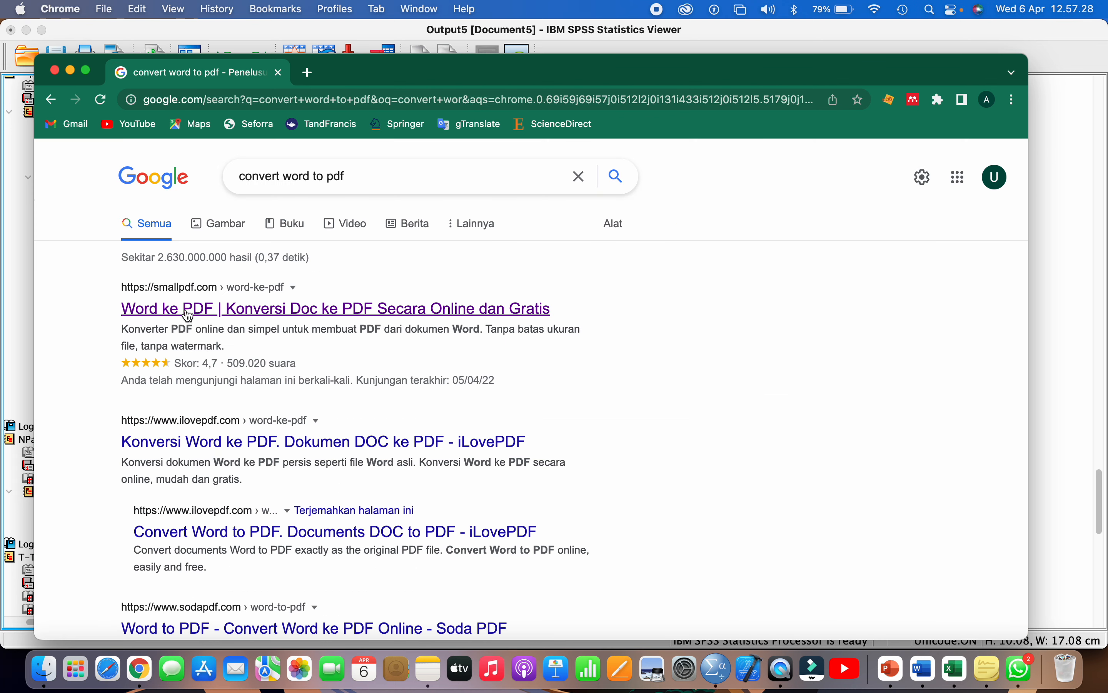
- Upload the Mann Whitney report .docx from the Topik 5 folder to Smallpdf's Word to PDF converter
{"action": "left_click", "coordinate": [201, 310]}
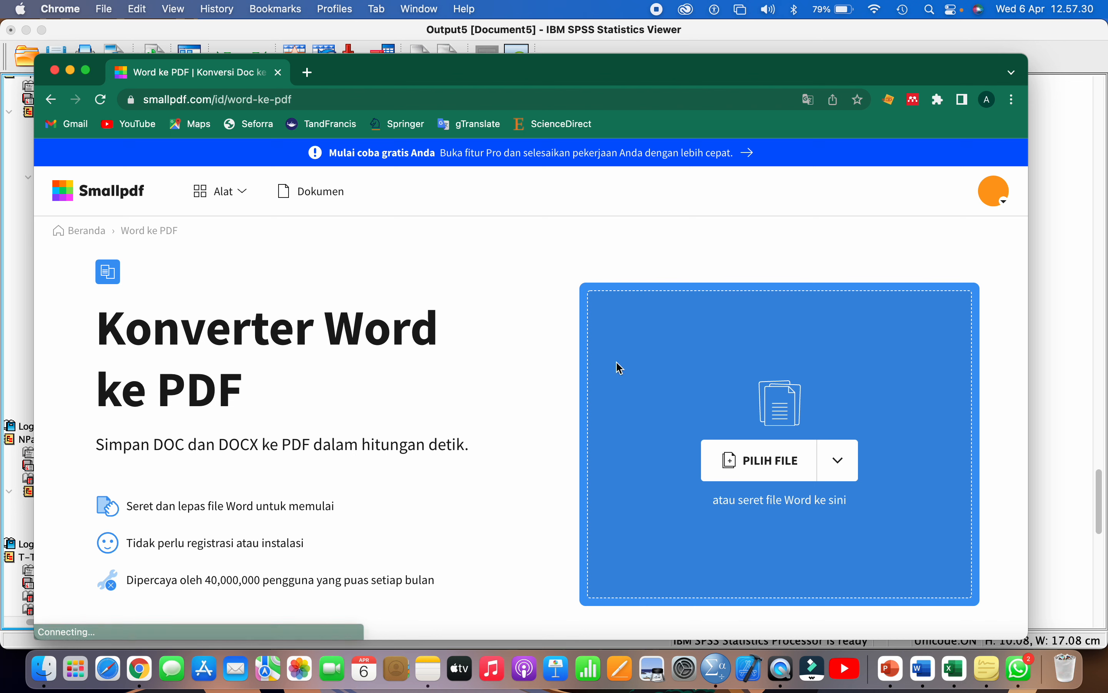
{"action": "left_click", "coordinate": [765, 462]}
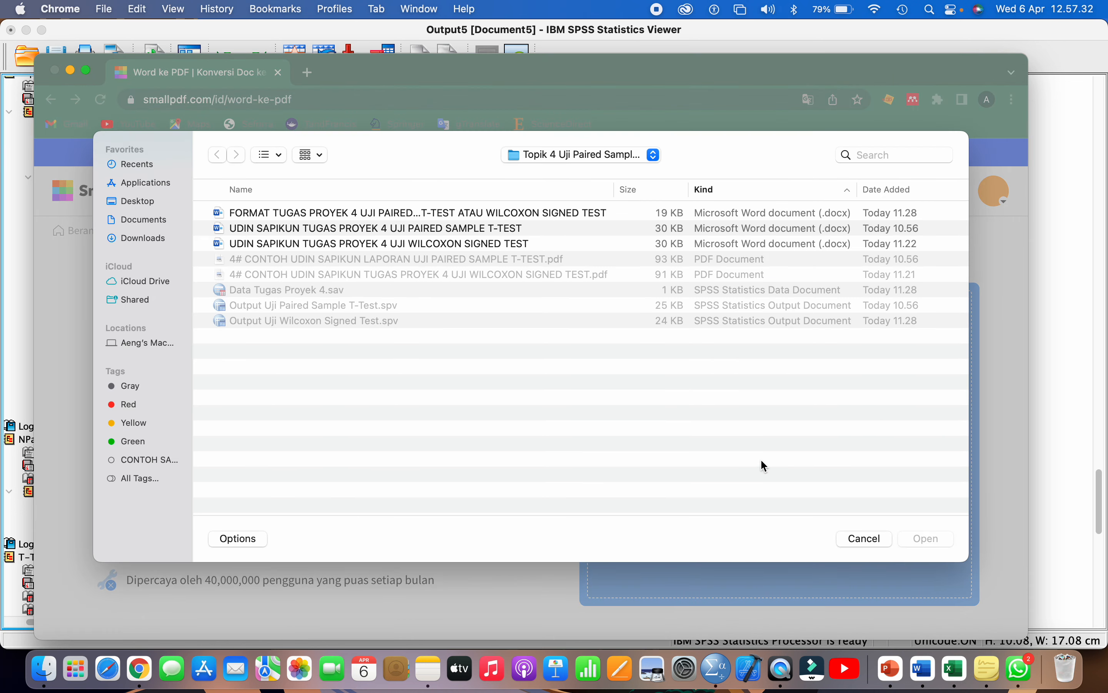
{"action": "left_click", "coordinate": [532, 154]}
{"action": "left_click", "coordinate": [550, 174]}
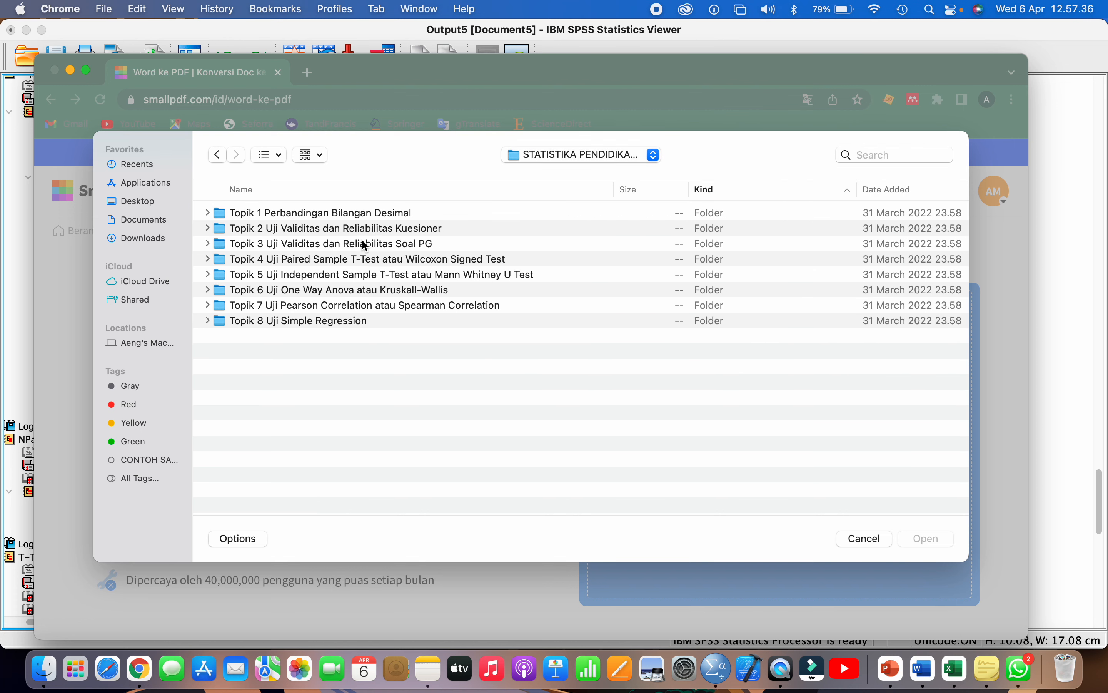
{"action": "double_click", "coordinate": [348, 274]}
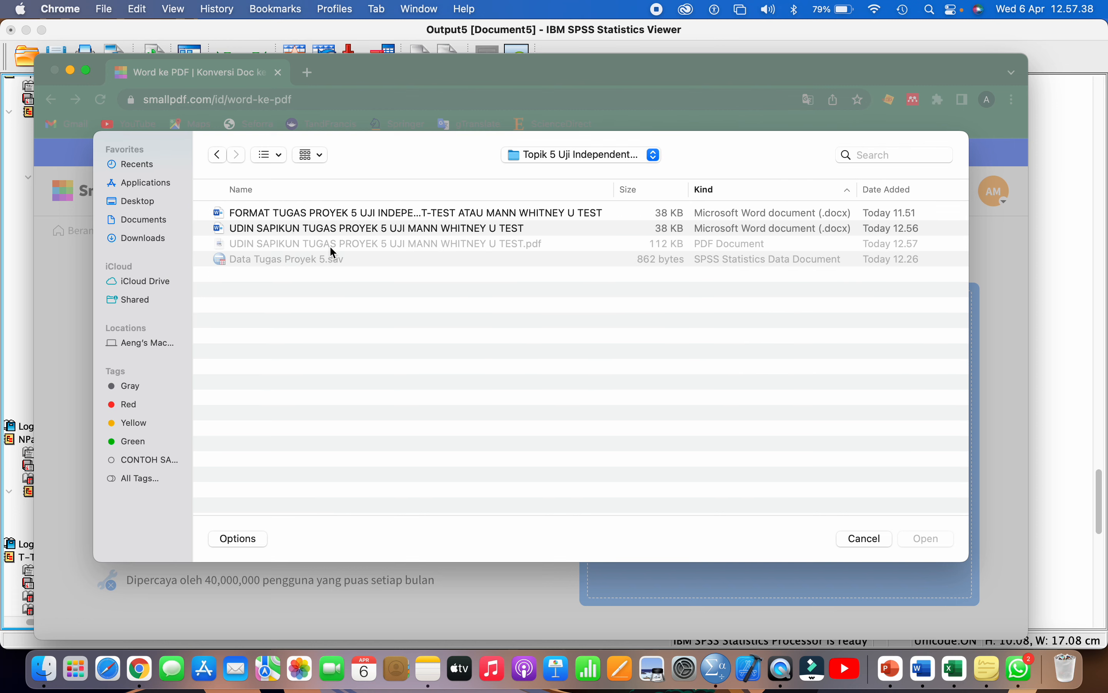
{"action": "left_click", "coordinate": [331, 235]}
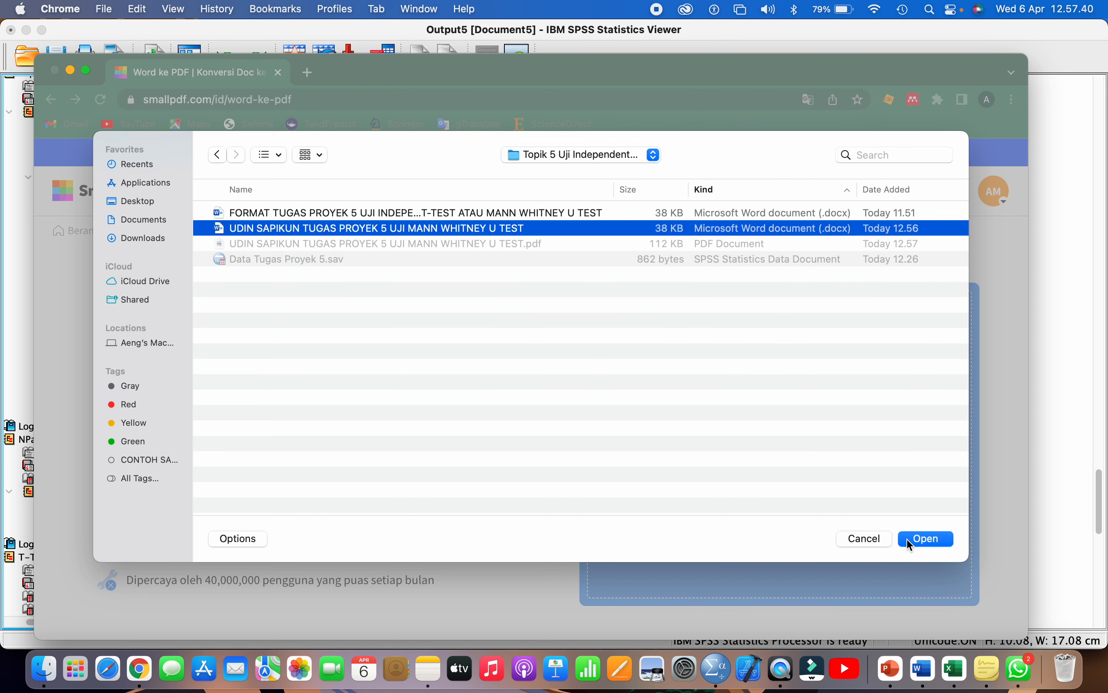
{"action": "left_click", "coordinate": [922, 543]}
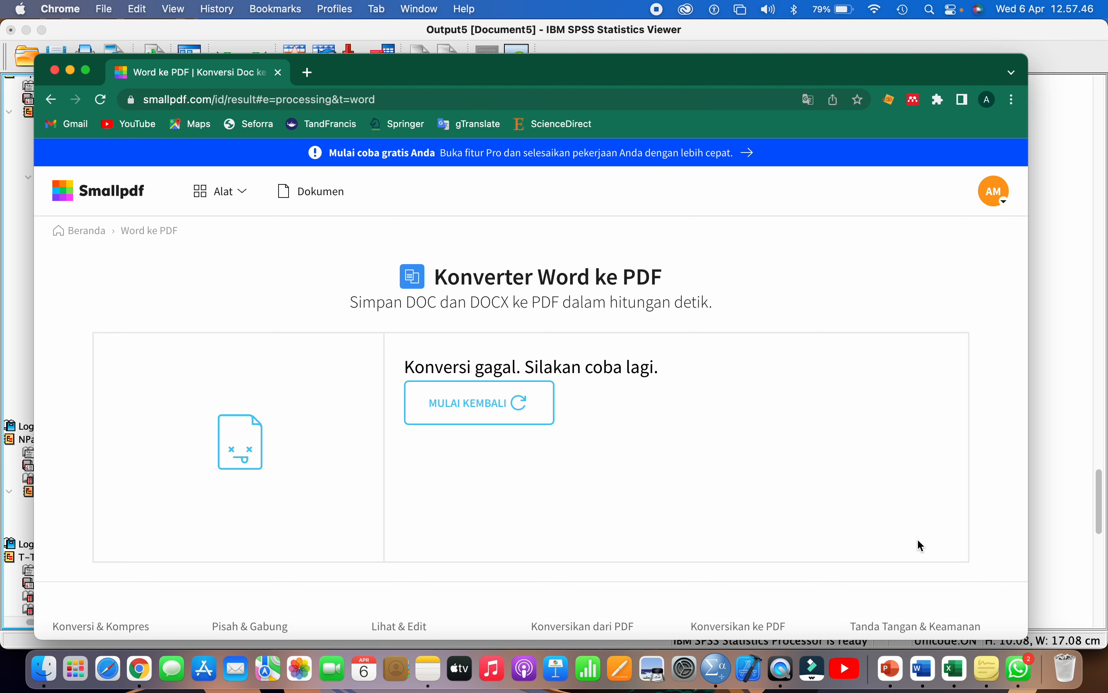
- Retry the failed conversion with the same .docx and save the 5-page PDF to the computer
{"action": "left_click", "coordinate": [513, 404]}
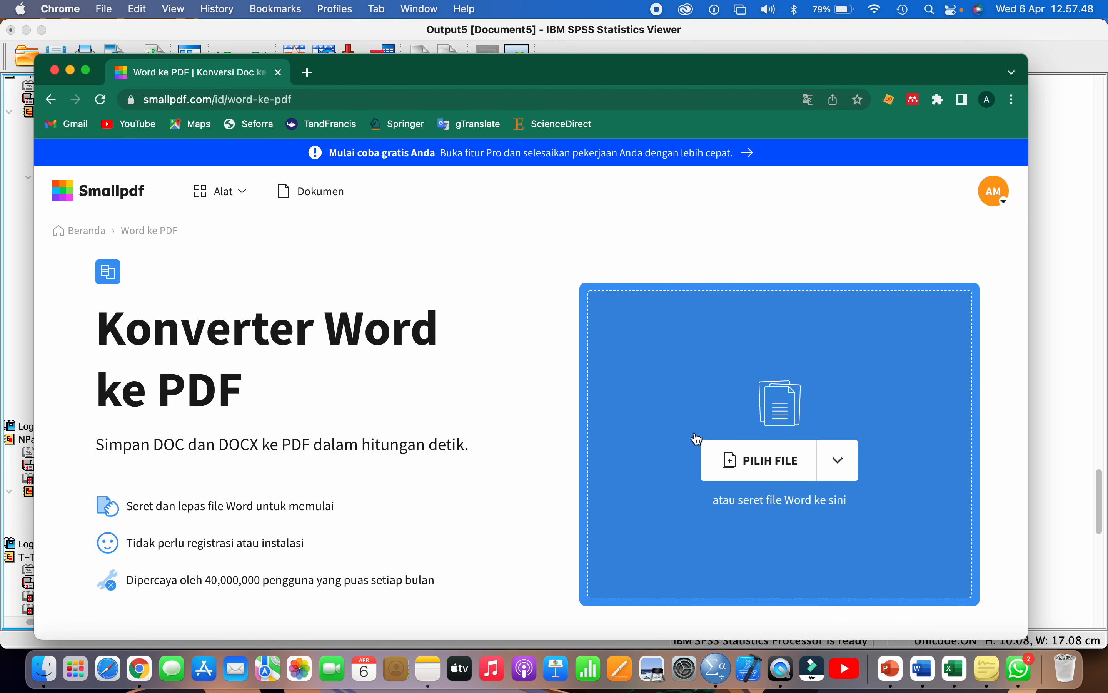
{"action": "left_click", "coordinate": [778, 472]}
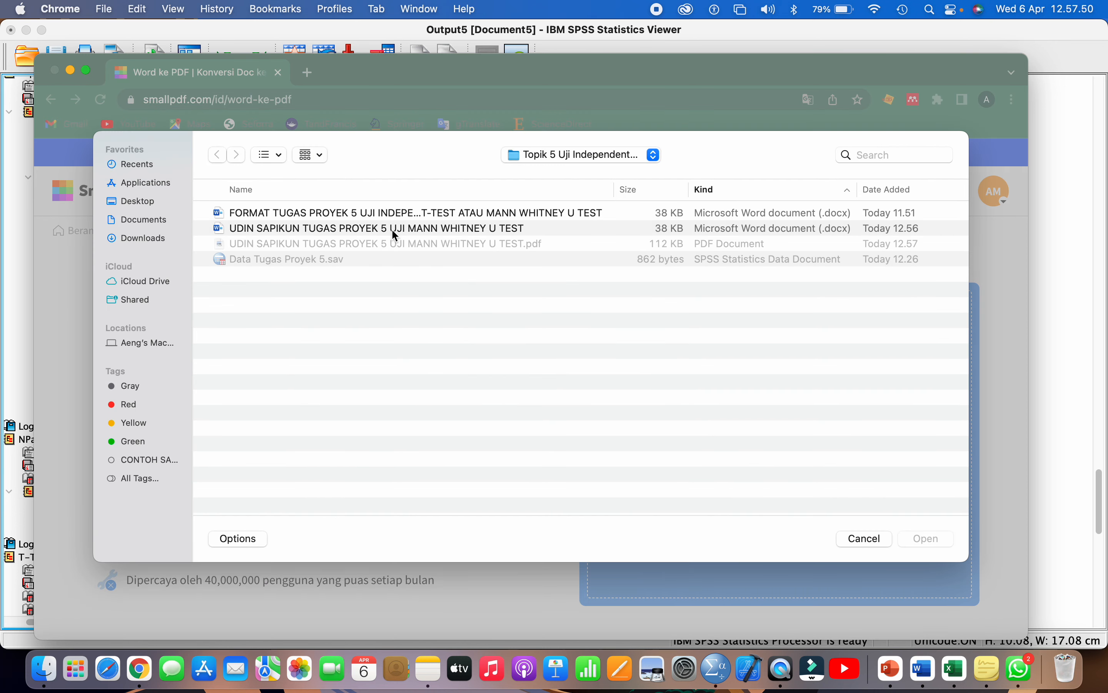
{"action": "double_click", "coordinate": [394, 229]}
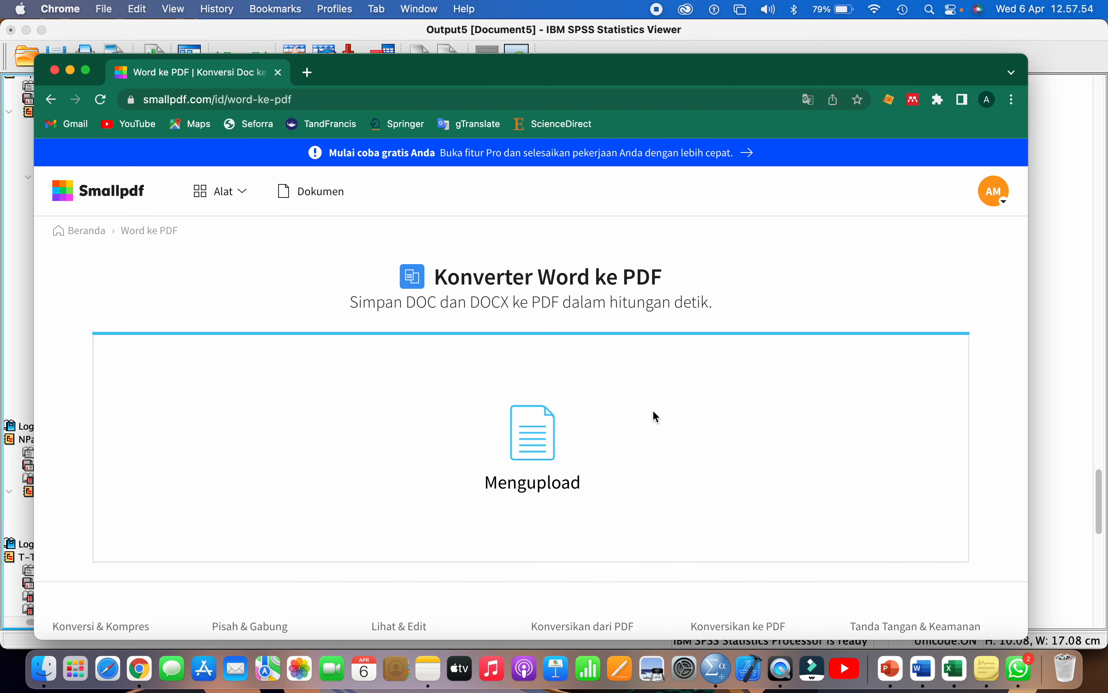
{"action": "left_click", "coordinate": [854, 347]}
{"action": "left_click", "coordinate": [804, 385]}
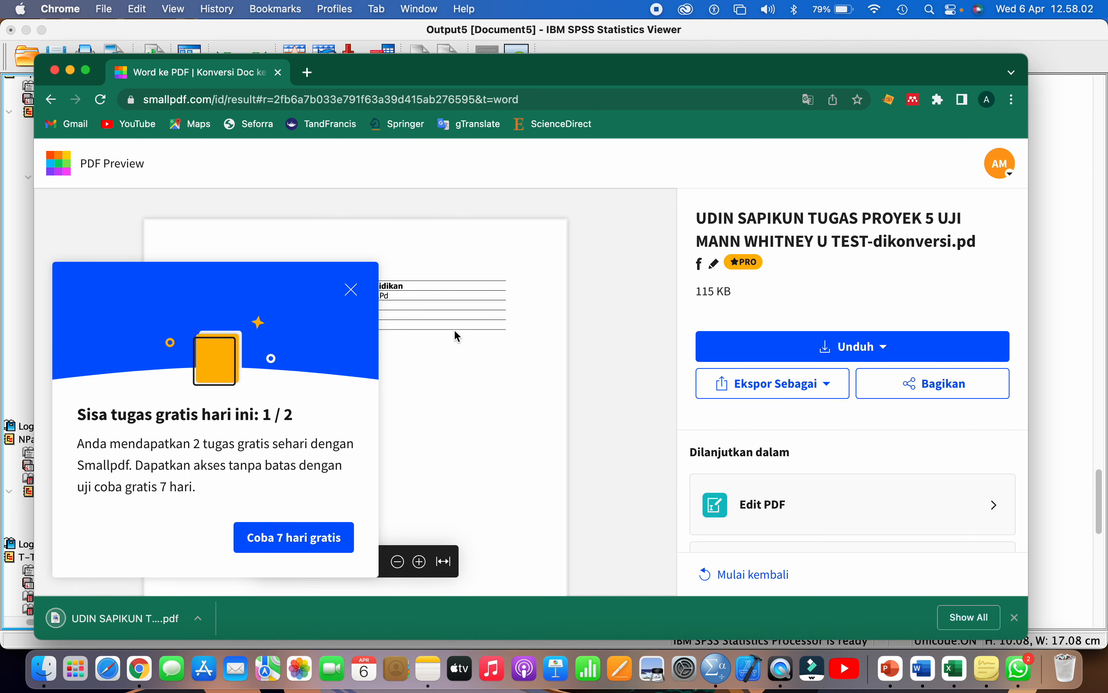
{"action": "left_click", "coordinate": [352, 289]}
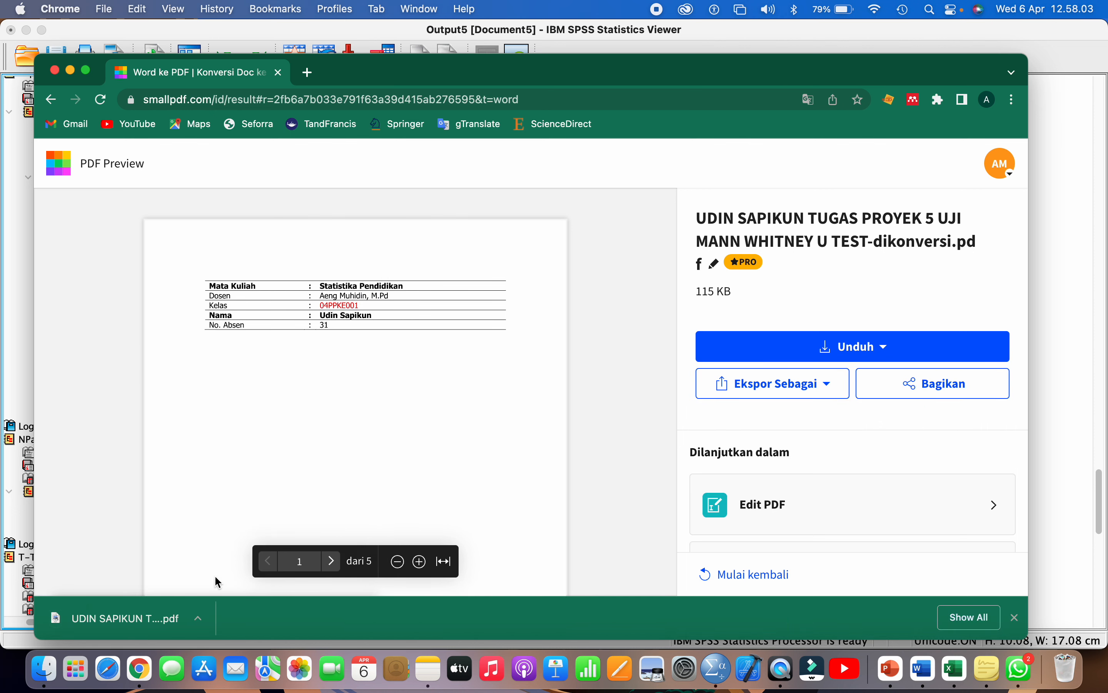
{"action": "left_click", "coordinate": [204, 622]}
- Rename the downloaded PDF in Finder without its '-dikonversi' suffix, then close the Downloads window
{"action": "left_click", "coordinate": [229, 605]}
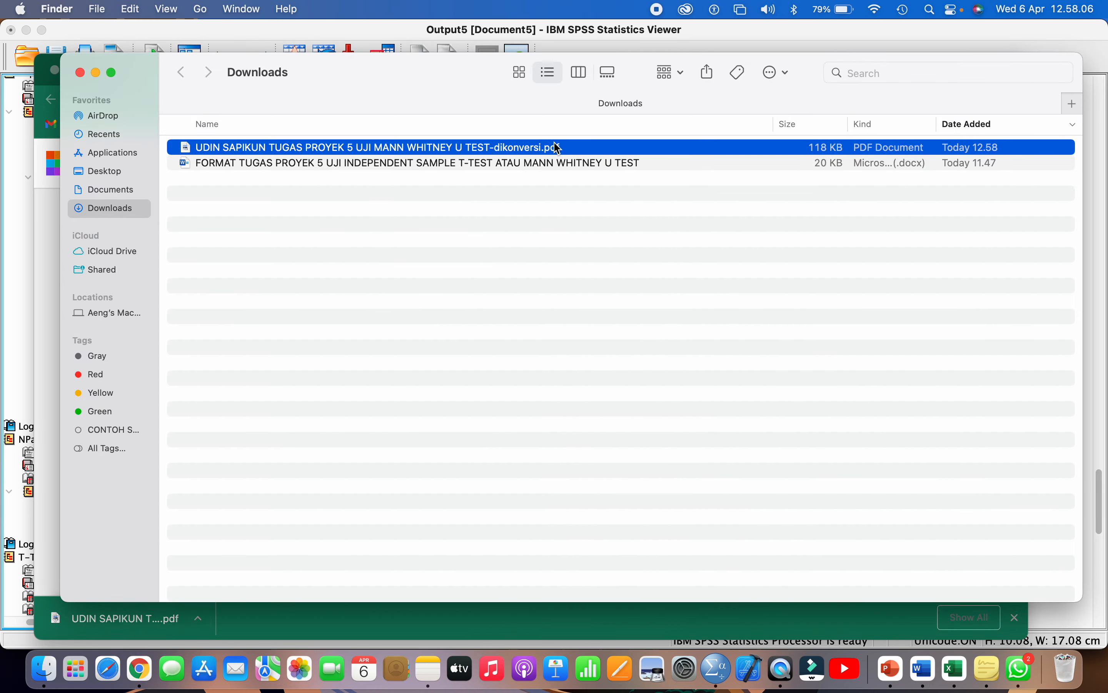
{"action": "right_click", "coordinate": [514, 147]}
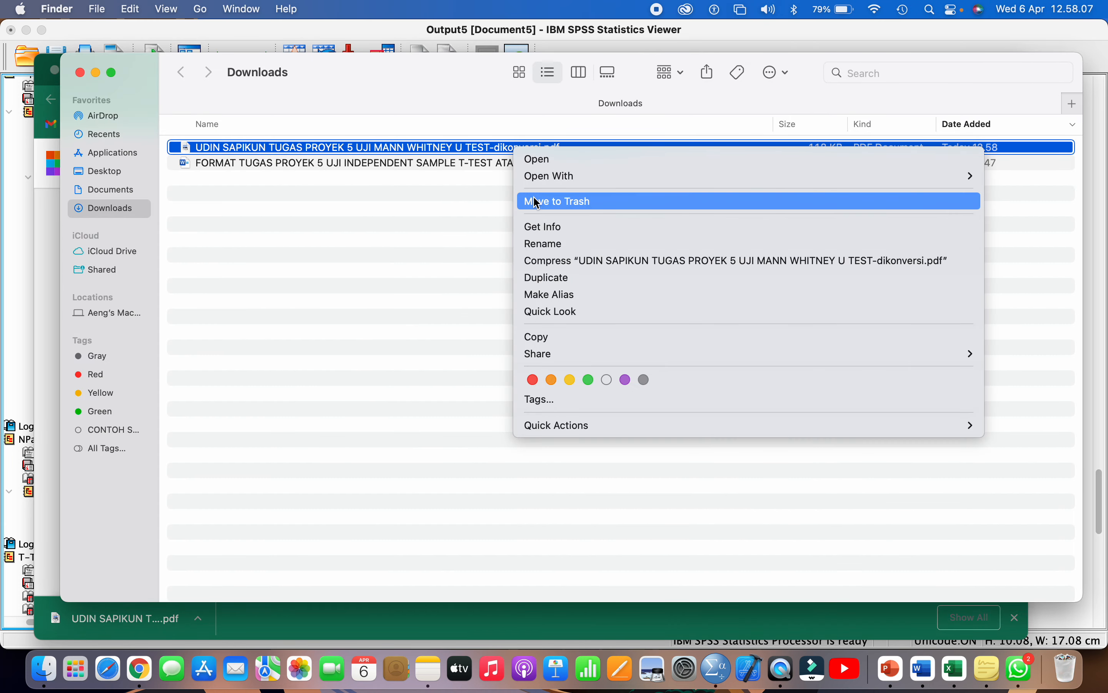
{"action": "left_click", "coordinate": [554, 250]}
{"action": "key", "text": "Right"}
{"action": "key", "text": "BackSpace"}
{"action": "key", "text": "BackSpace"}
{"action": "key", "text": "BackSpace"}
{"action": "key", "text": "BackSpace"}
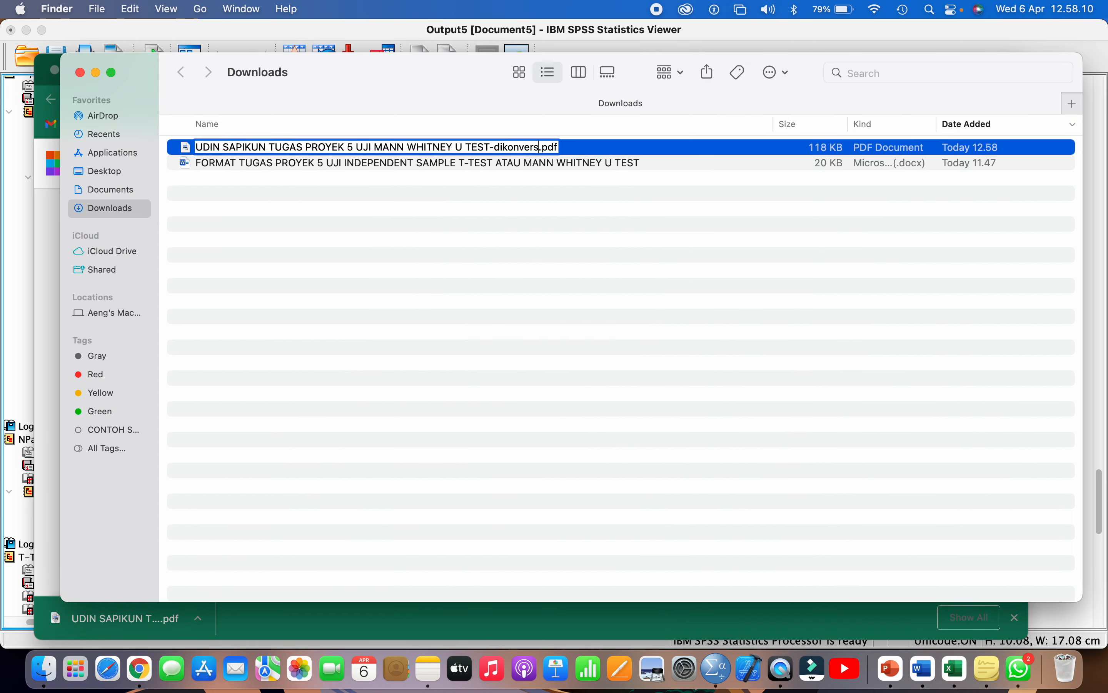
{"action": "key", "text": "BackSpace"}
{"action": "key", "text": "BackSpace"}
{"action": "key", "text": "BackSpace"}
{"action": "key", "text": "BackSpace"}
{"action": "key", "text": "BackSpace"}
{"action": "key", "text": "BackSpace"}
{"action": "key", "text": "BackSpace"}
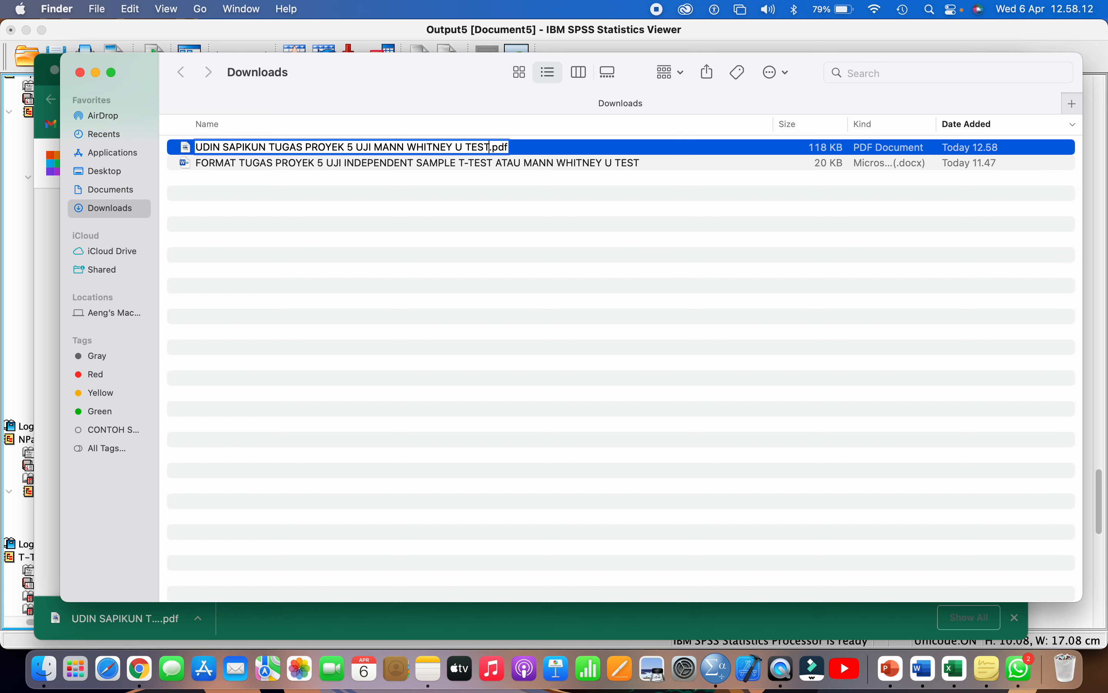
{"action": "key", "text": "Return"}
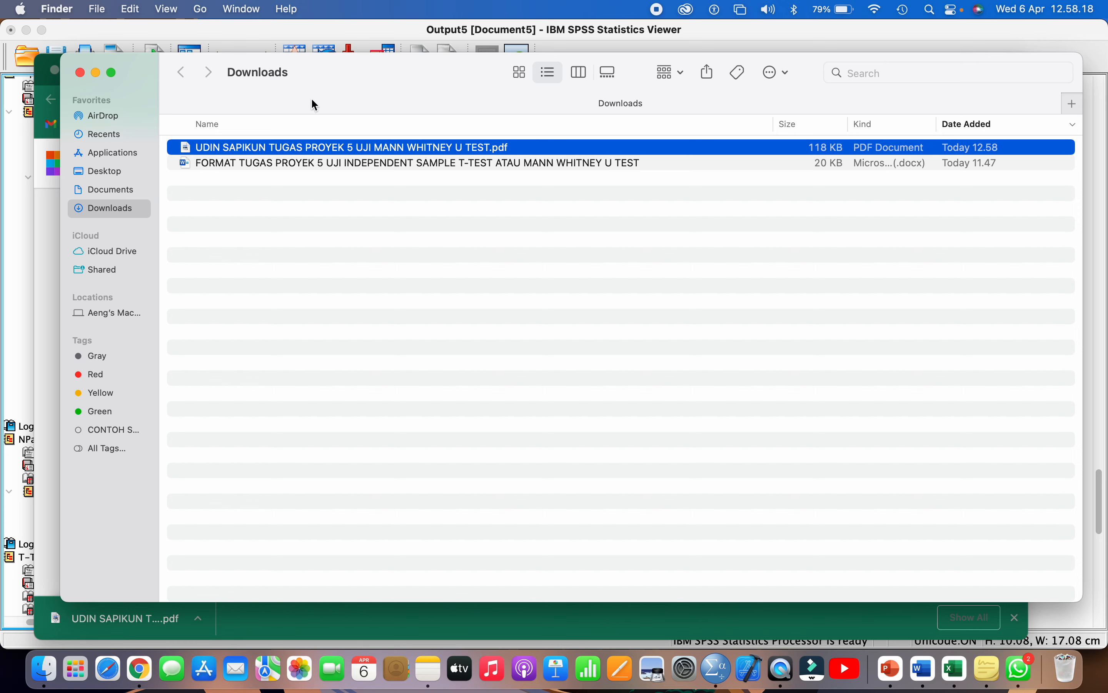
{"action": "left_click", "coordinate": [80, 73]}
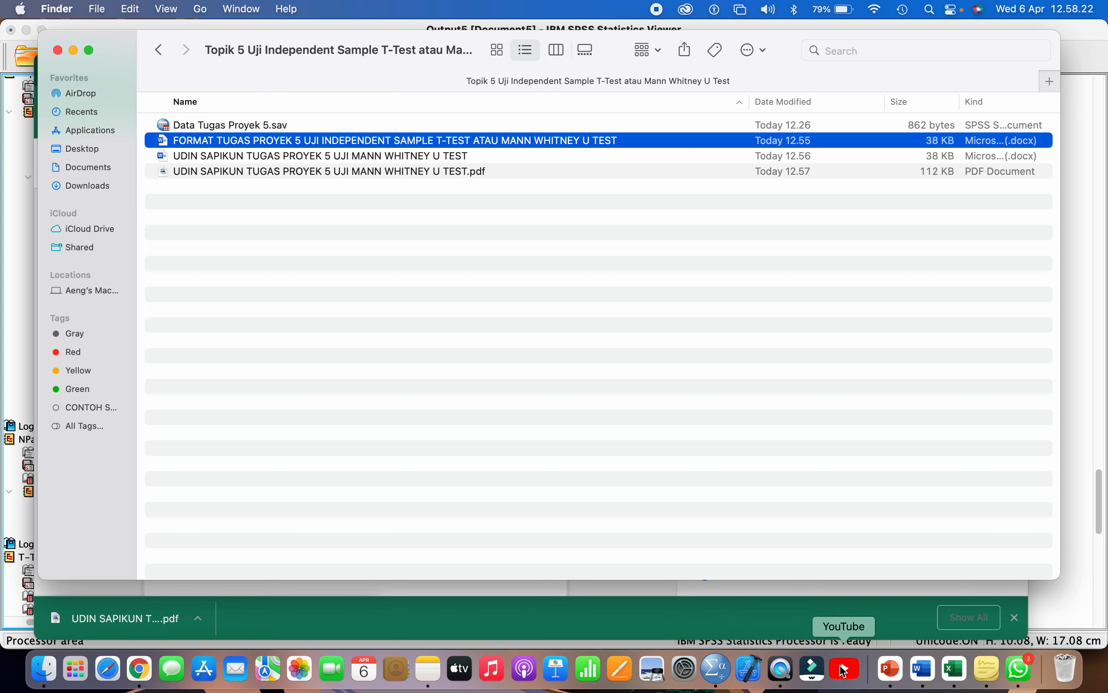
{"action": "left_click", "coordinate": [923, 670]}
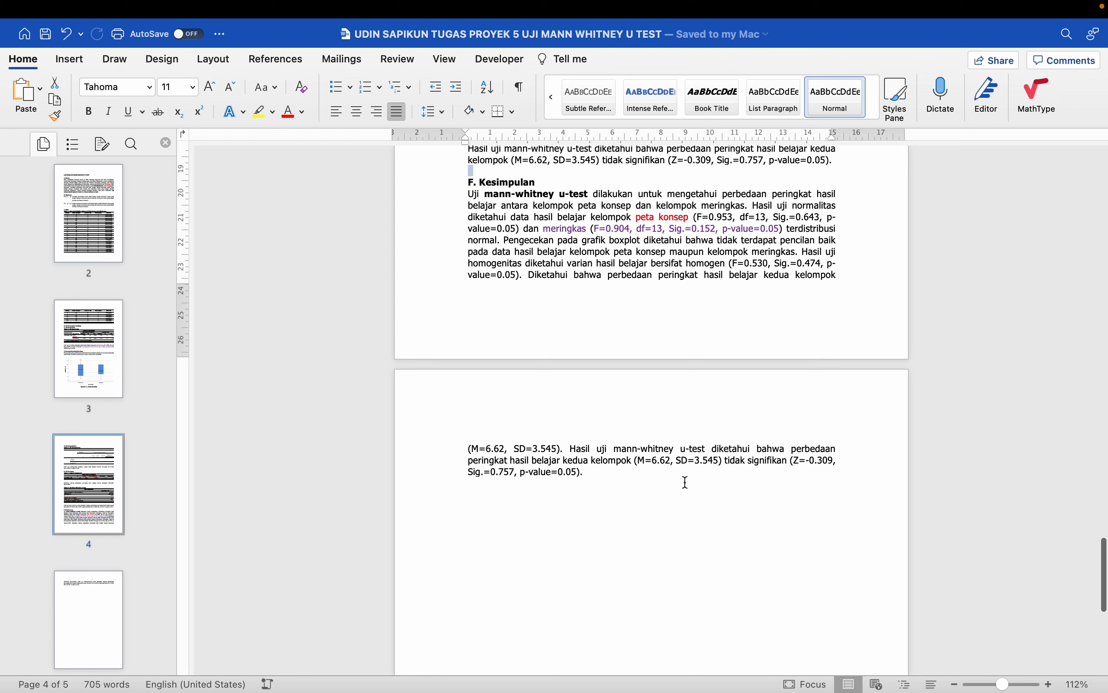
- Close the Word report, the project Finder window, and the Smallpdf tab in Chrome
{"action": "scroll", "coordinate": [686, 482], "scroll_direction": "up", "scroll_amount": 1}
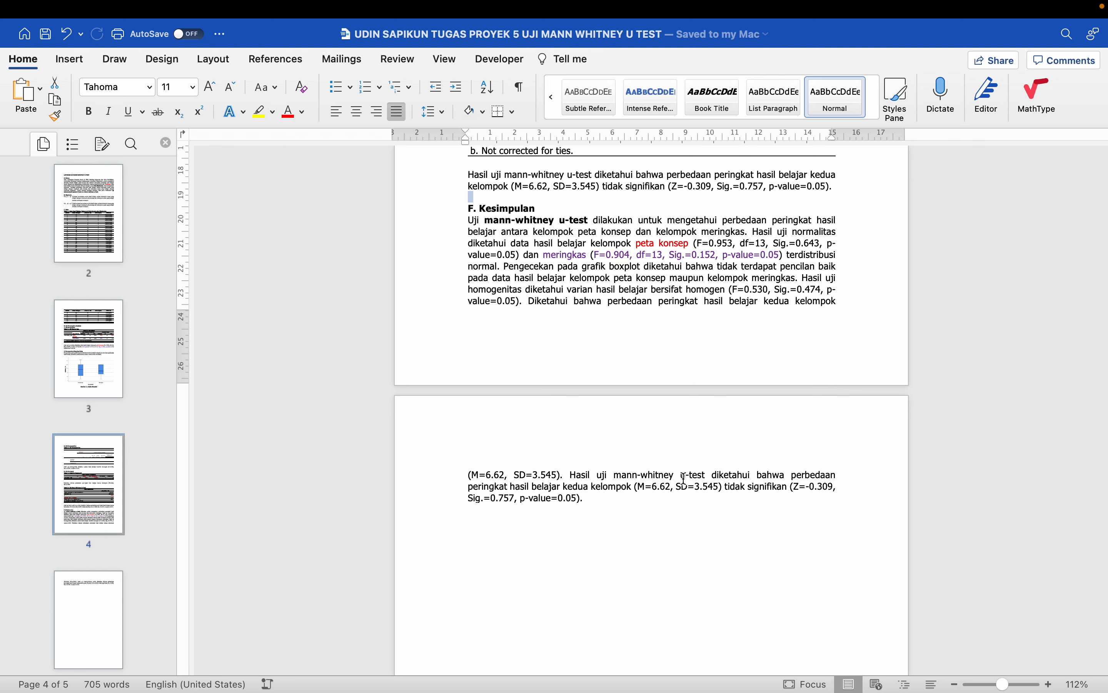
{"action": "mouse_move", "coordinate": [229, 15]}
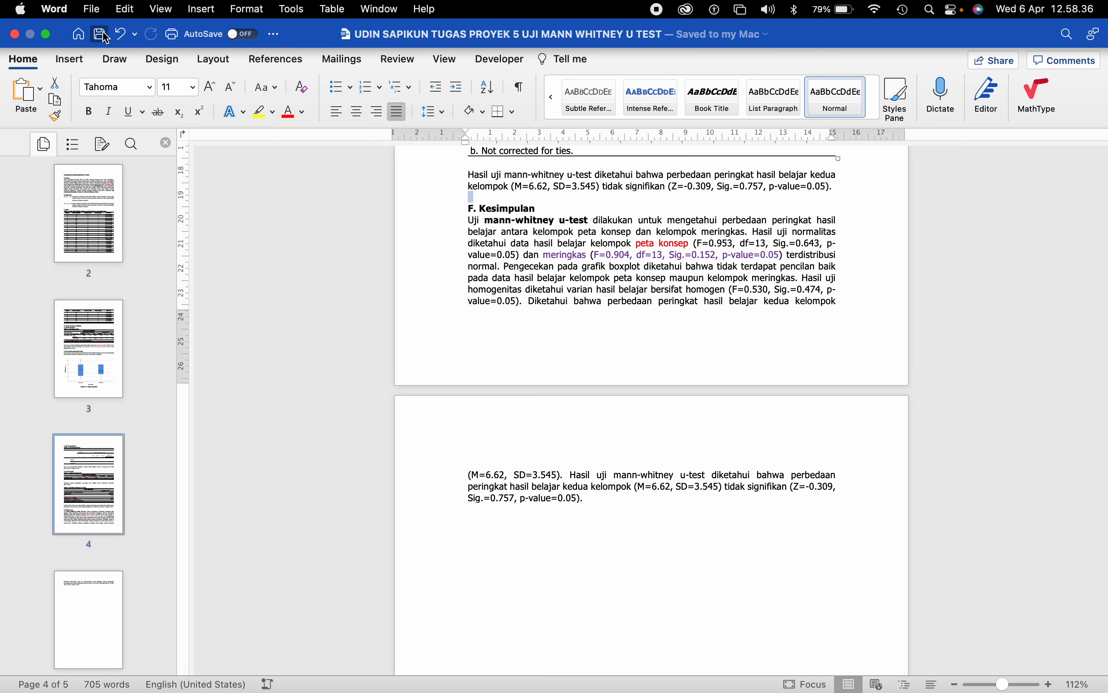
{"action": "left_click", "coordinate": [15, 35]}
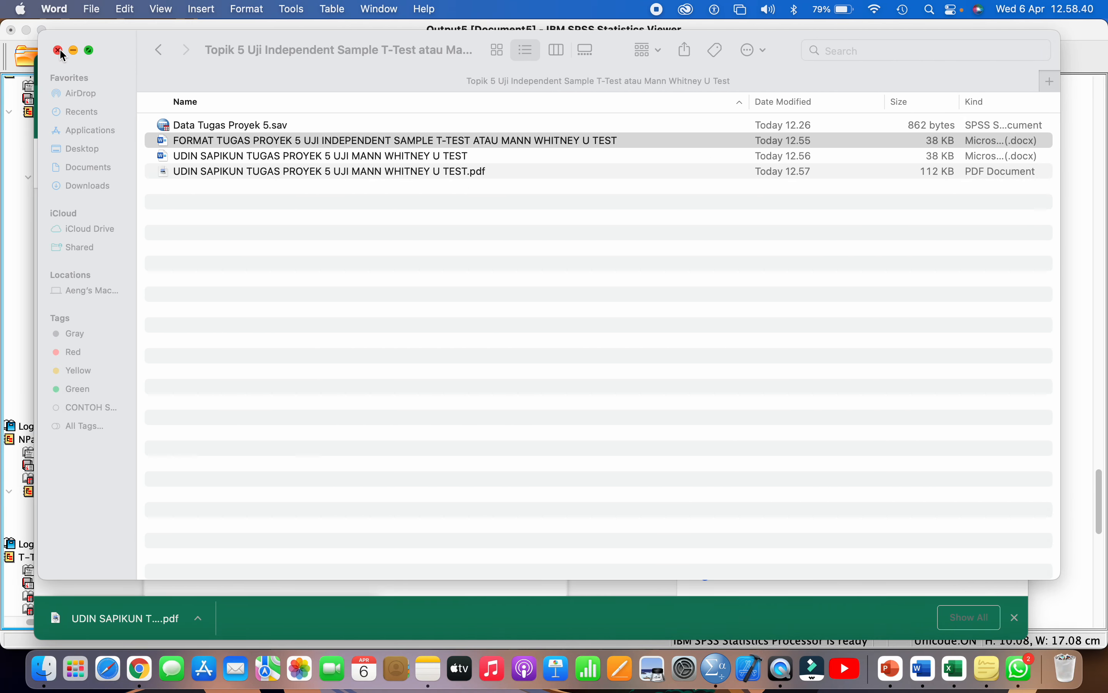
{"action": "left_click", "coordinate": [59, 49]}
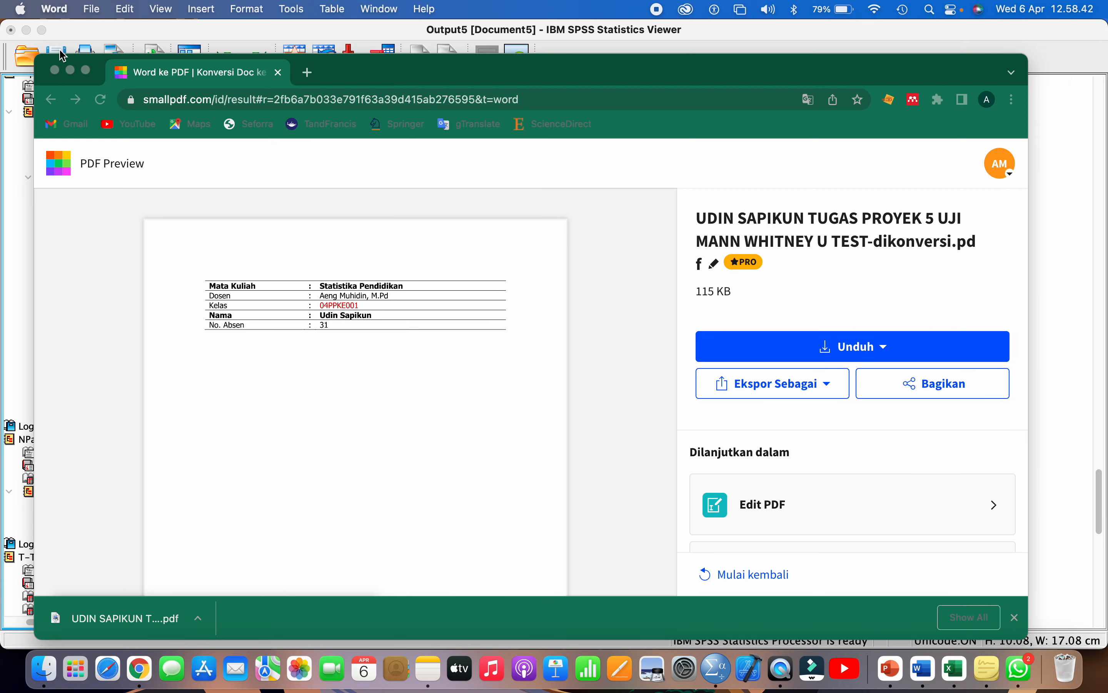
{"action": "left_click", "coordinate": [279, 74]}
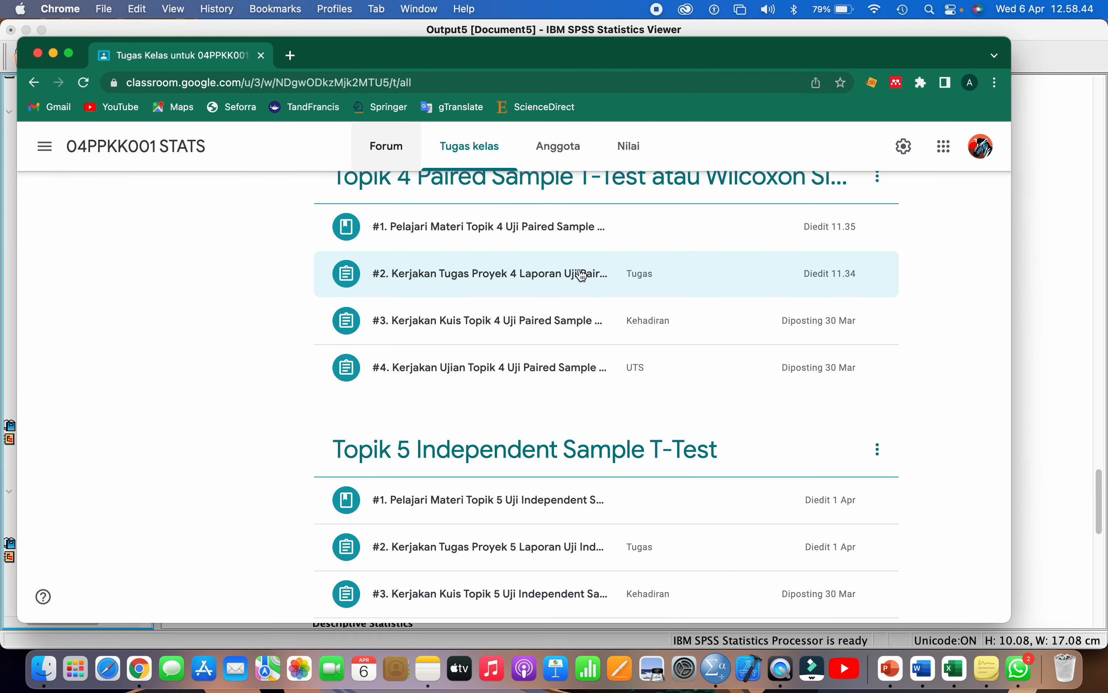
- Bring Excel forward and go to the Simulasi sheet's simulation tables
{"action": "left_click", "coordinate": [956, 670]}
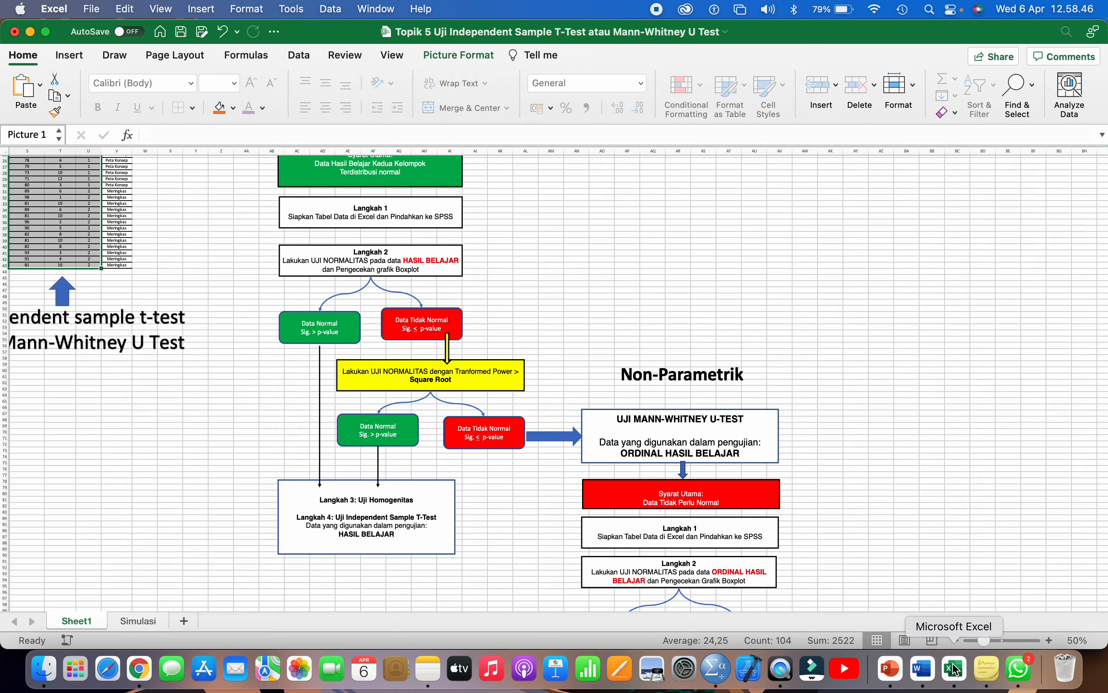
{"action": "scroll", "coordinate": [694, 480], "scroll_direction": "up", "scroll_amount": 3}
{"action": "scroll", "coordinate": [694, 480], "scroll_direction": "down", "scroll_amount": 5}
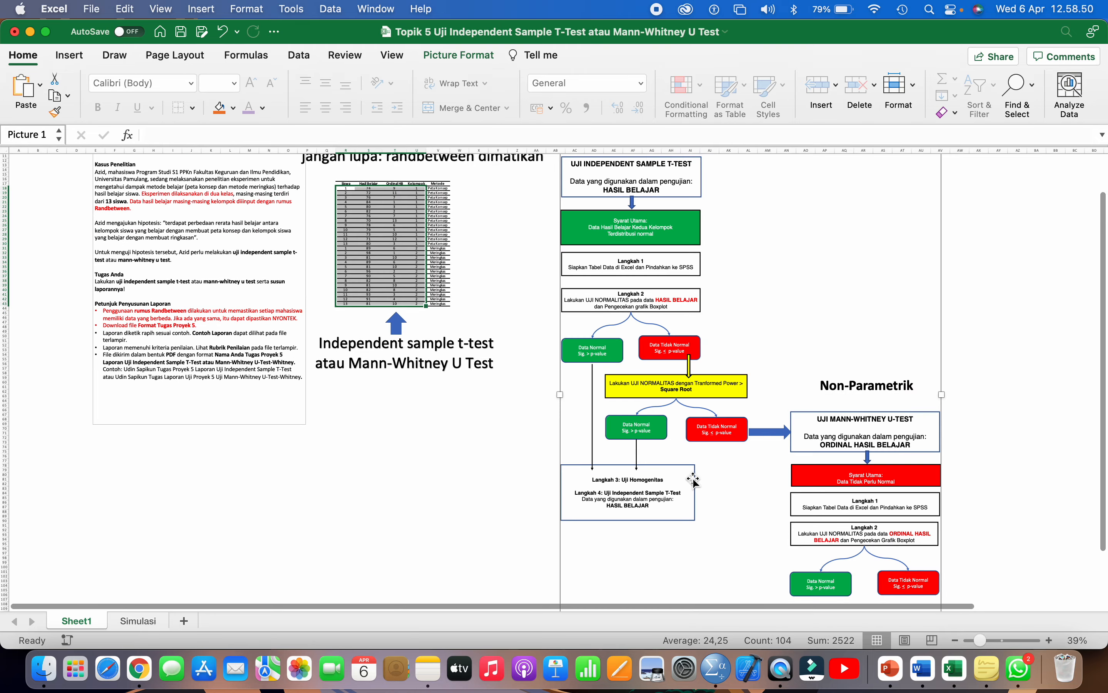
{"action": "left_click", "coordinate": [130, 620]}
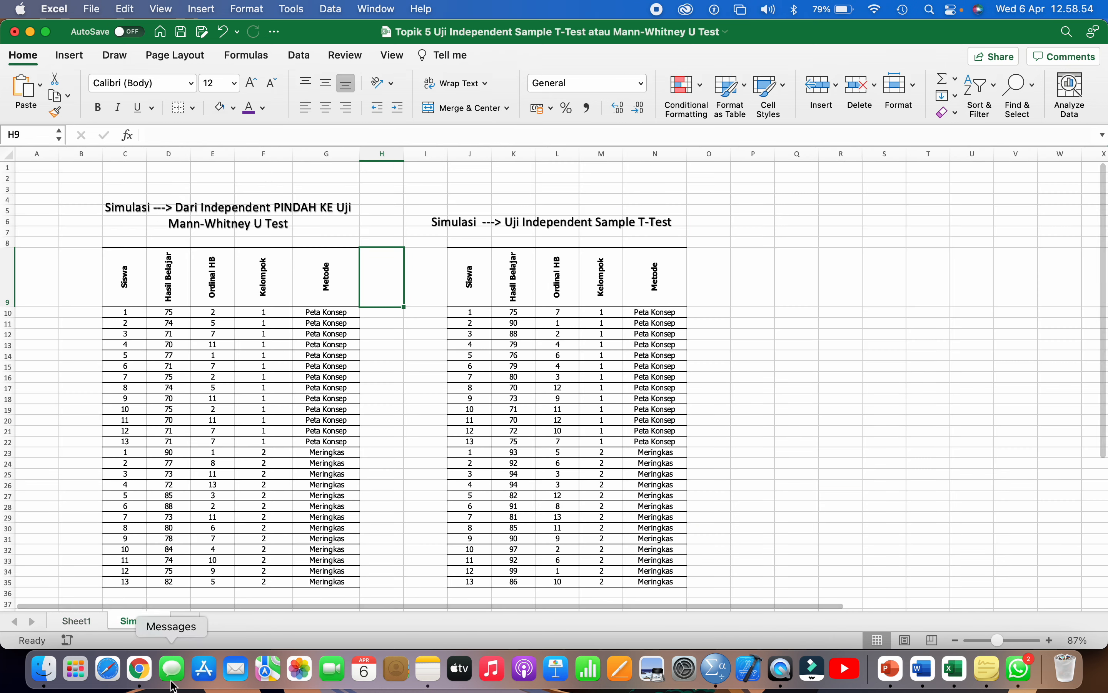
{"action": "left_click", "coordinate": [292, 450]}
{"action": "scroll", "coordinate": [291, 451], "scroll_direction": "down", "scroll_amount": 3}
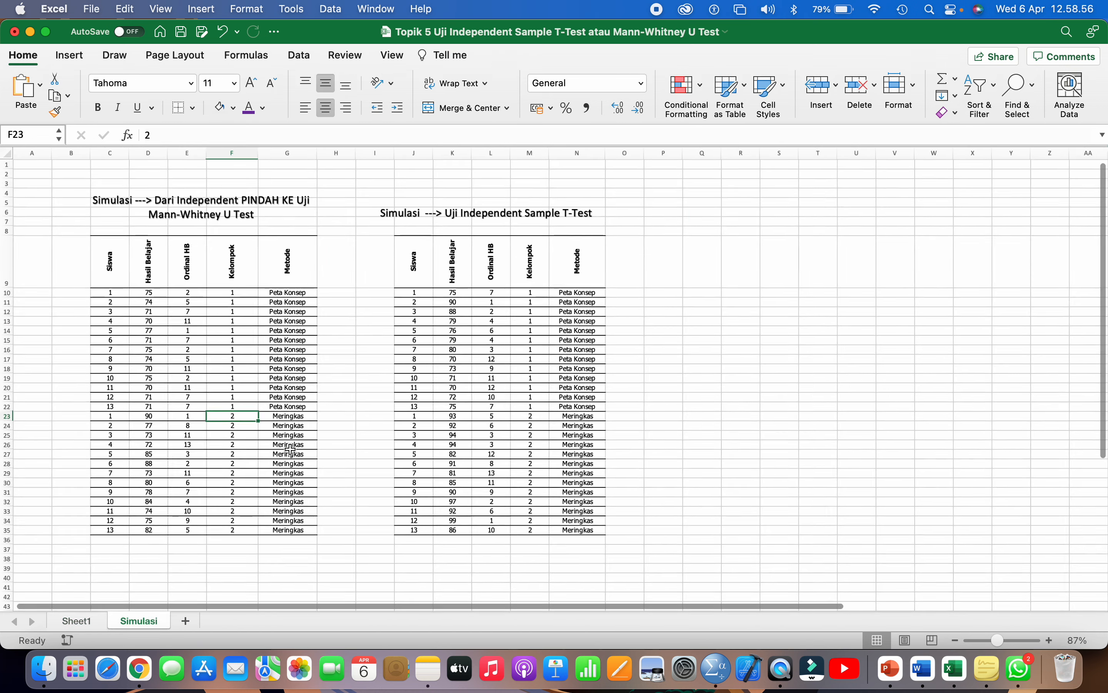
{"action": "left_click", "coordinate": [437, 317]}
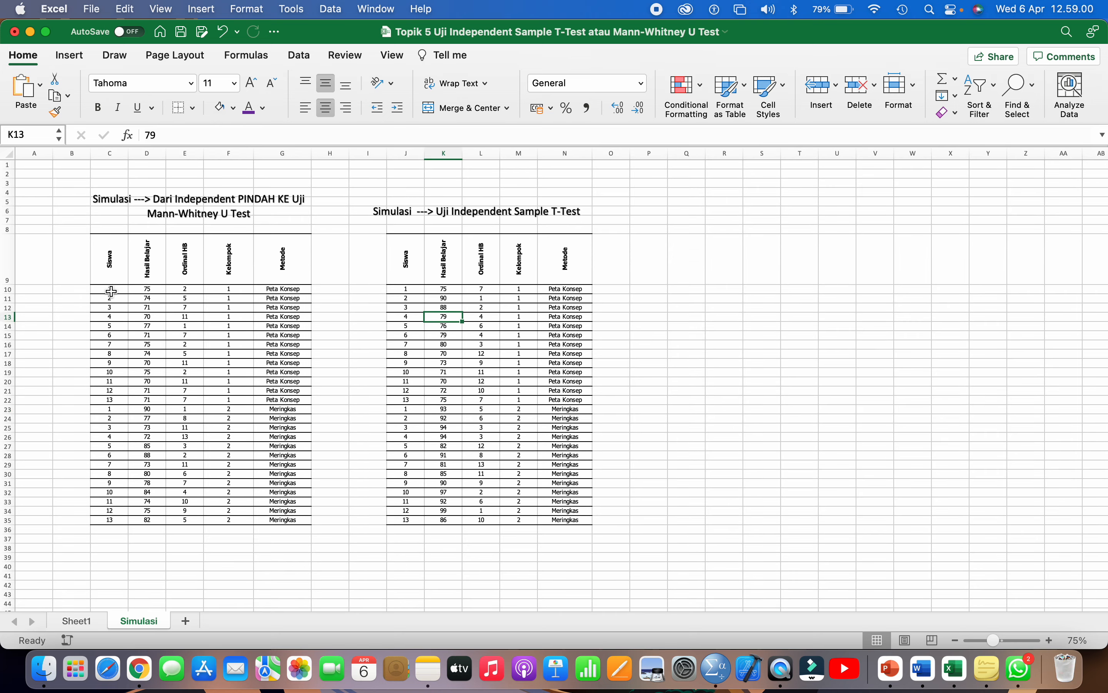
{"action": "left_click_drag", "start_coordinate": [111, 289], "coordinate": [297, 511]}
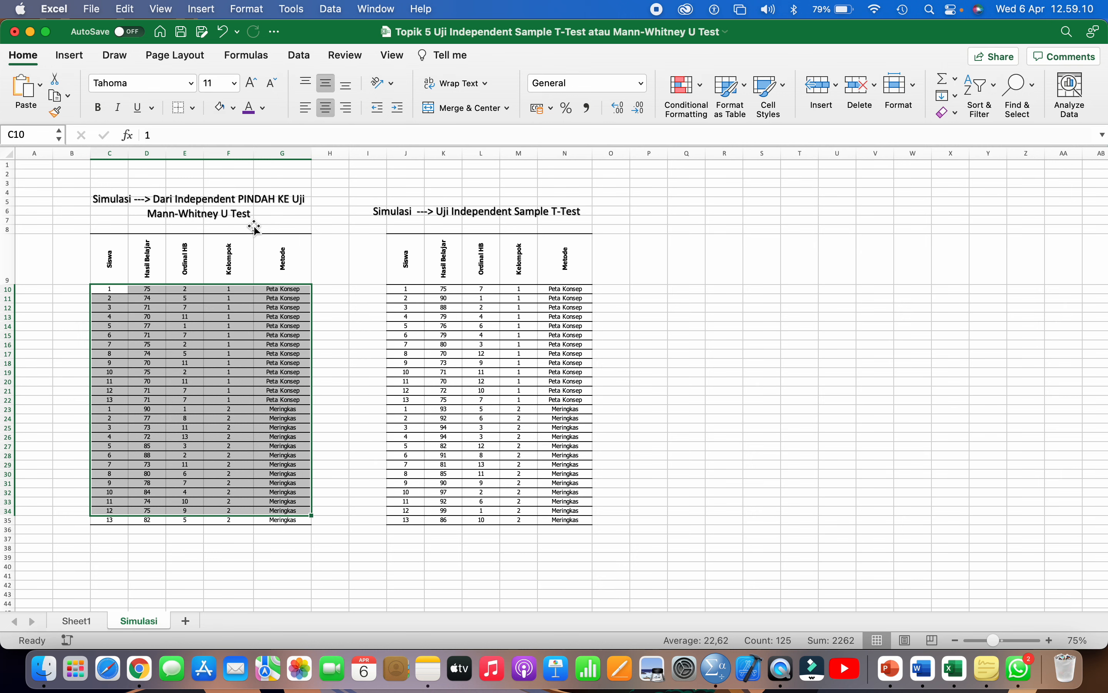
- Copy the Siswa to Kelompok values in J10:M35 of the T-Test simulation table
{"action": "left_click", "coordinate": [471, 280]}
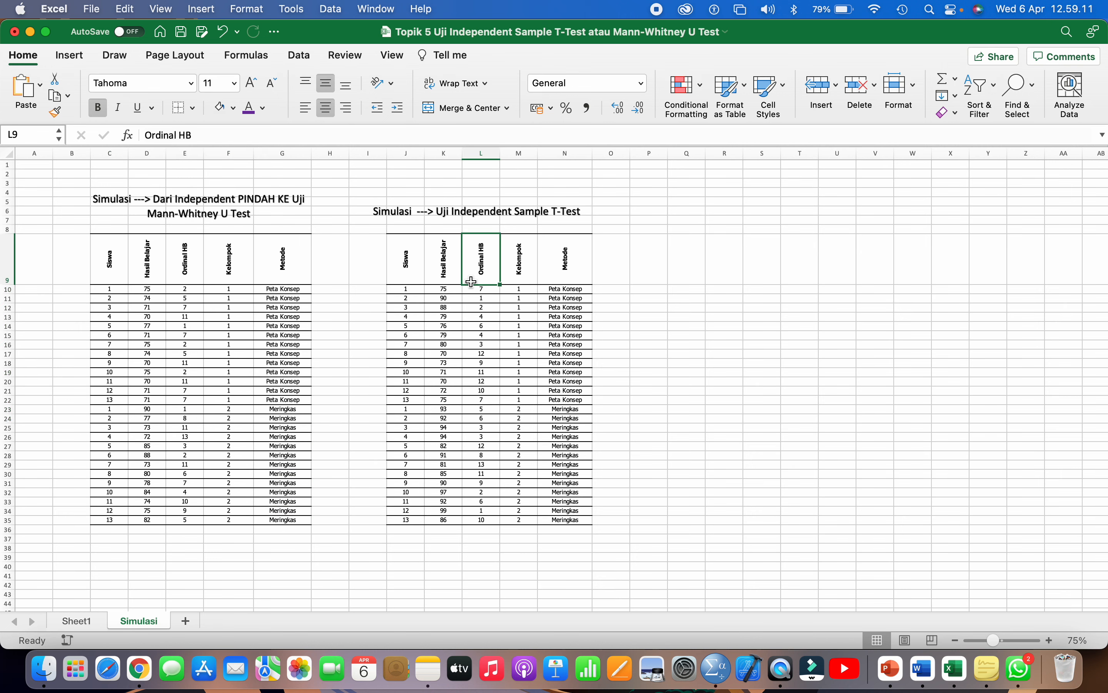
{"action": "left_click", "coordinate": [403, 289]}
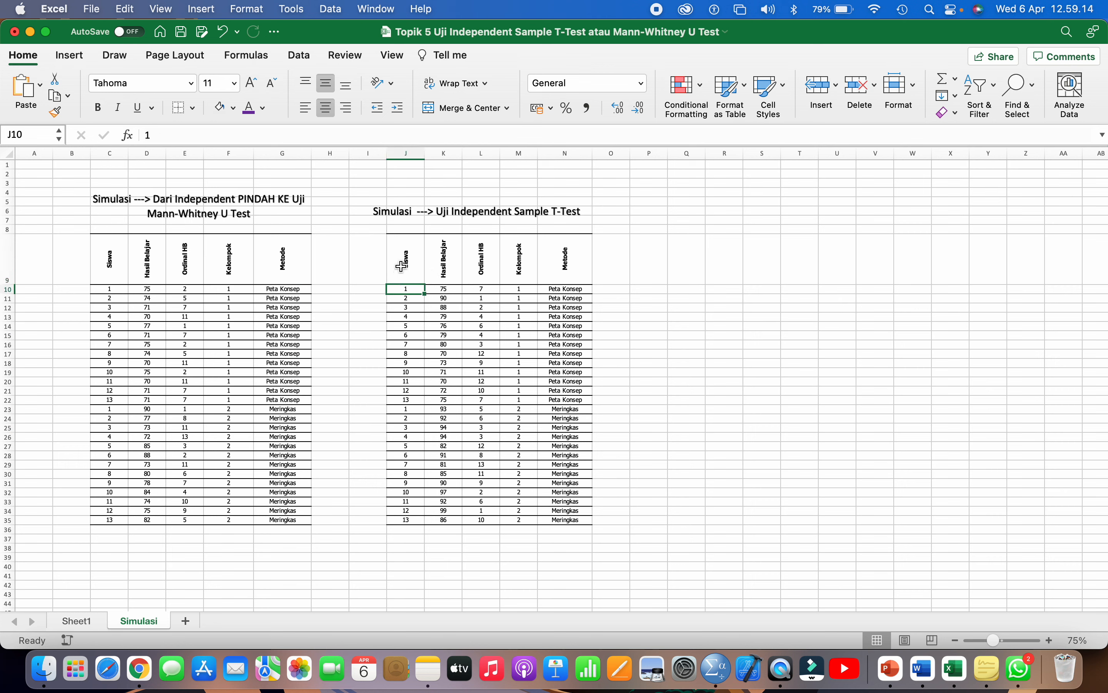
{"action": "left_click_drag", "start_coordinate": [402, 290], "coordinate": [525, 523]}
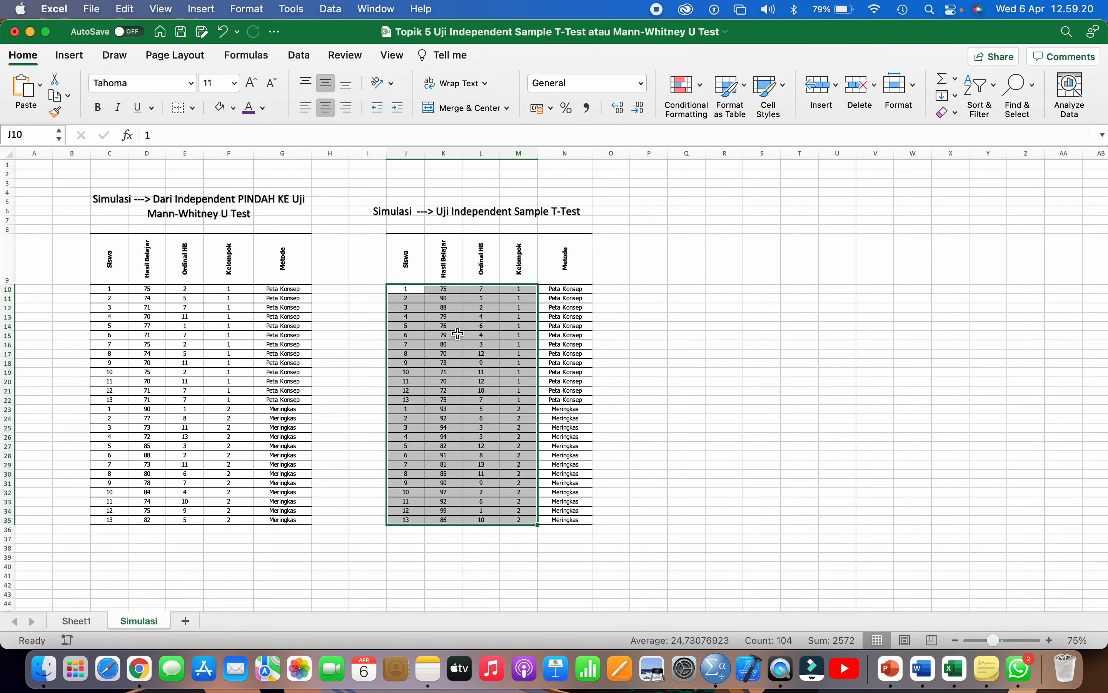
{"action": "right_click", "coordinate": [458, 331]}
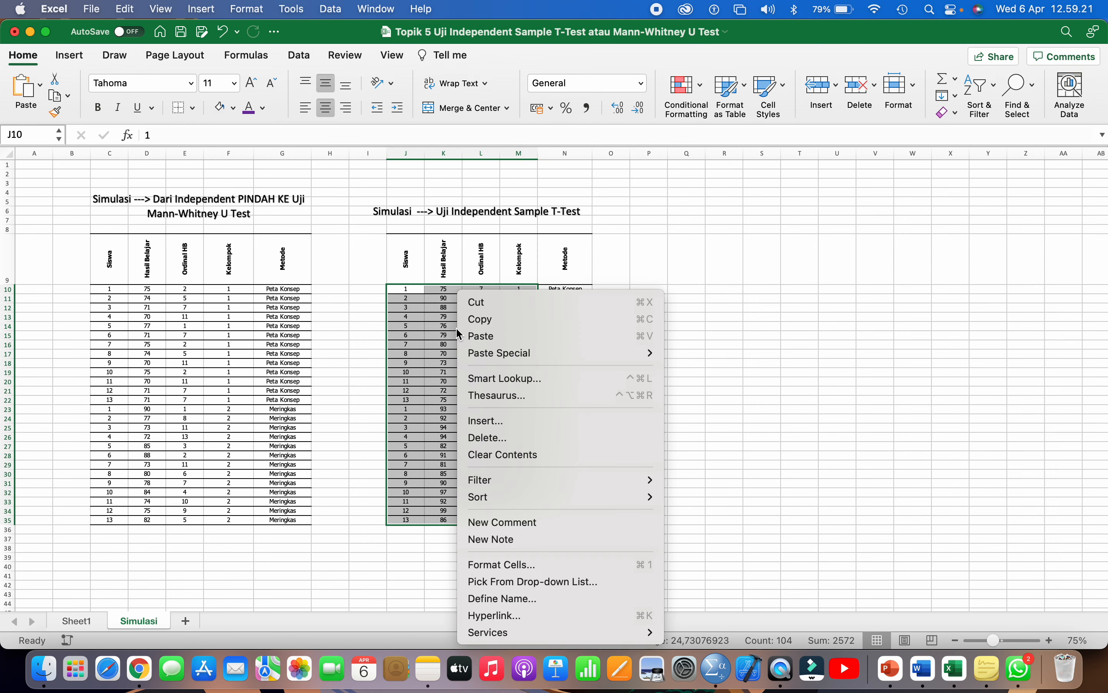
{"action": "left_click", "coordinate": [479, 319]}
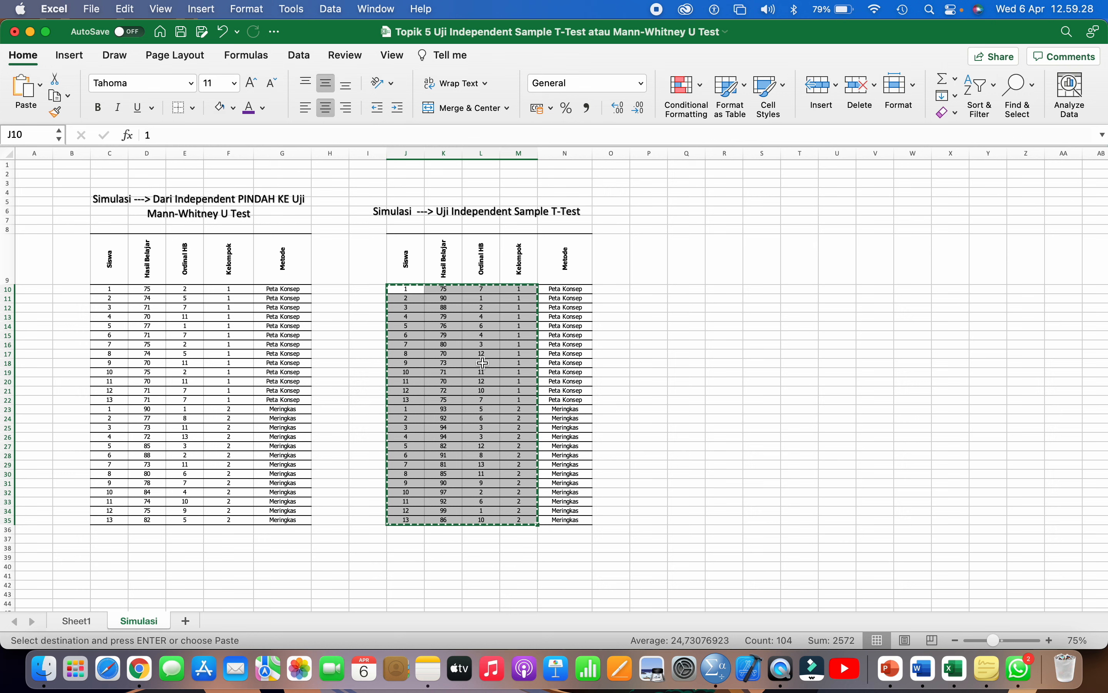
{"action": "right_click", "coordinate": [479, 346]}
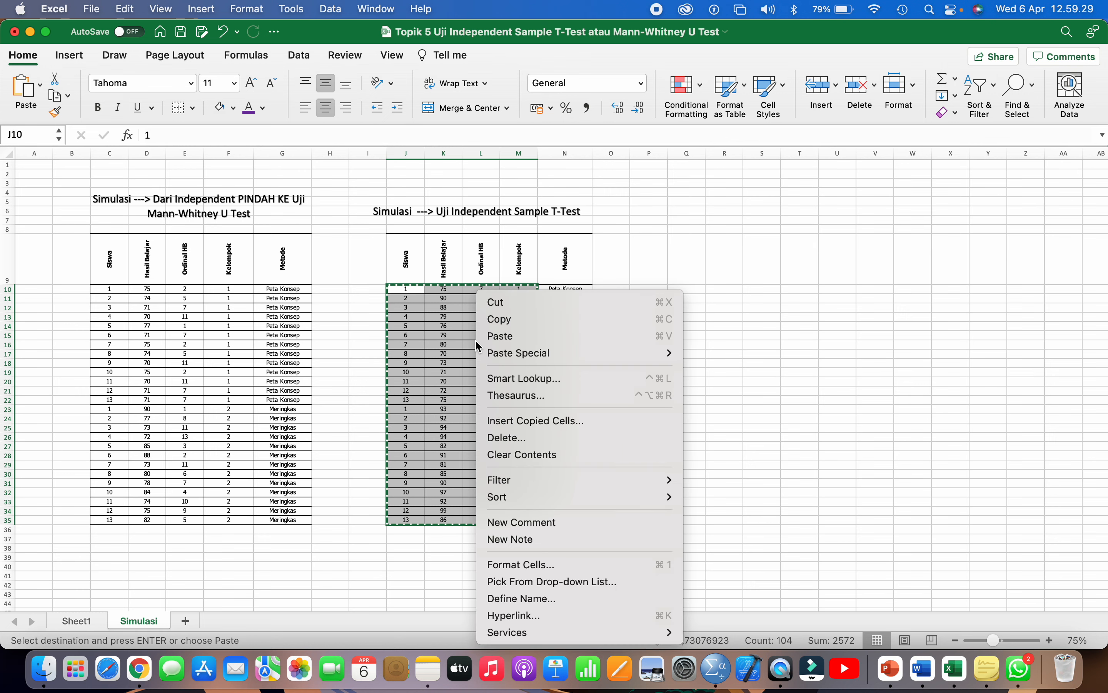
{"action": "left_click", "coordinate": [499, 320]}
{"action": "left_click", "coordinate": [718, 673]}
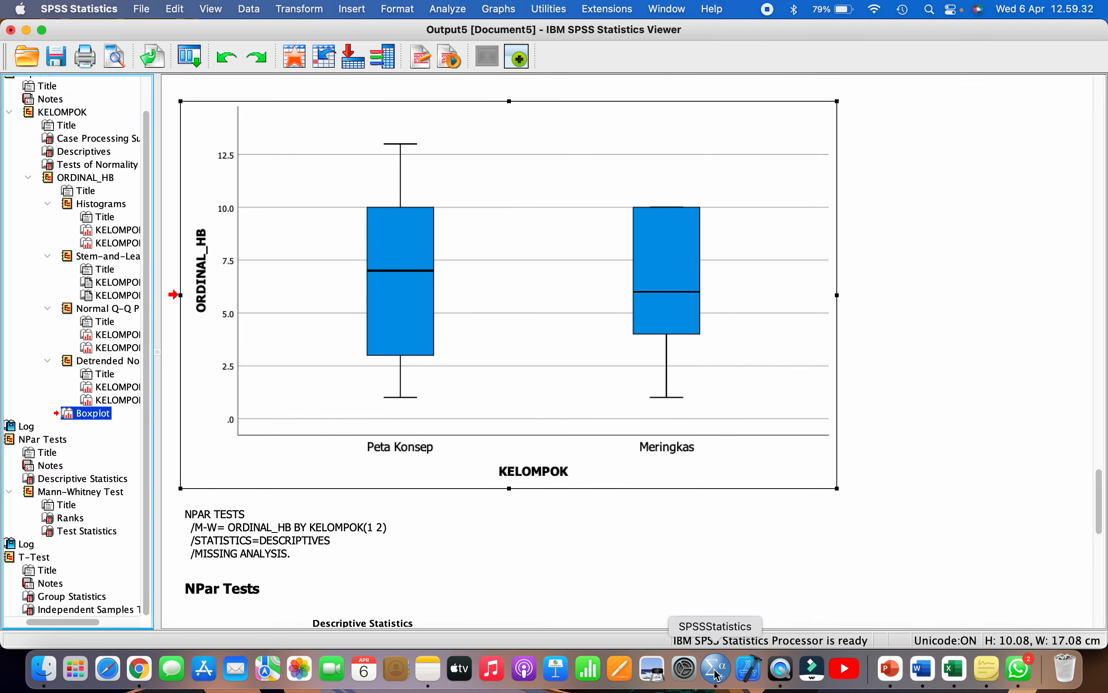
- Save the output as 'Output Uji Mann-Whitney U Test' in the Topik 5 folder and close its window
{"action": "left_click", "coordinate": [56, 58]}
{"action": "key", "text": "BackSpace"}
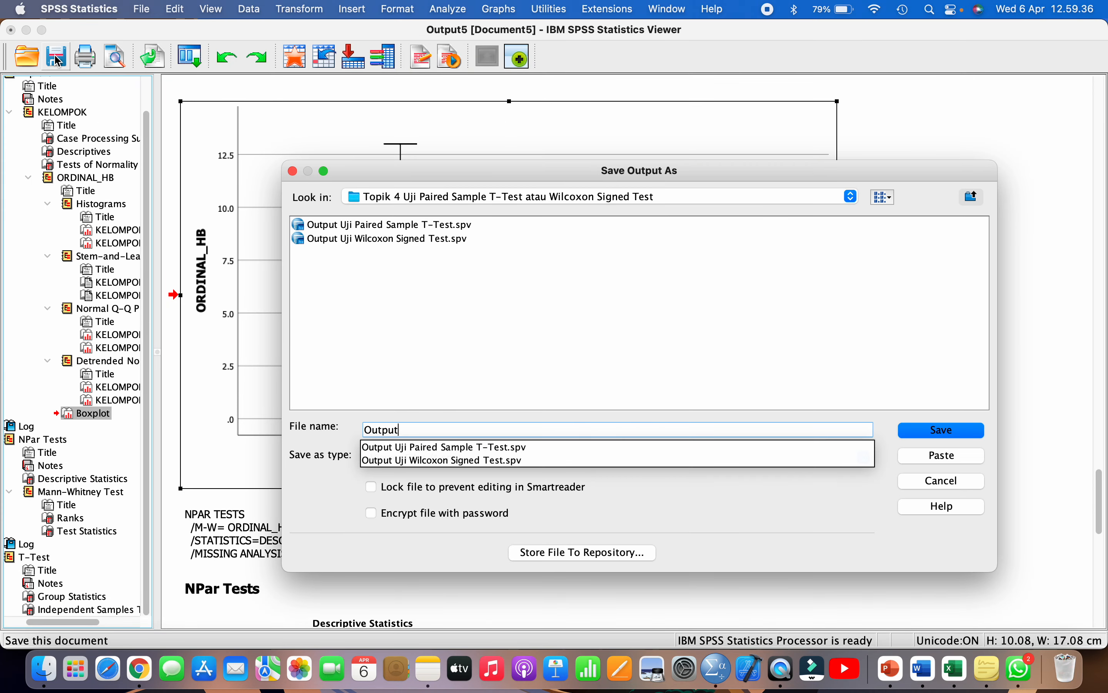
{"action": "type", "text": "Uji Mann-Whitney U"}
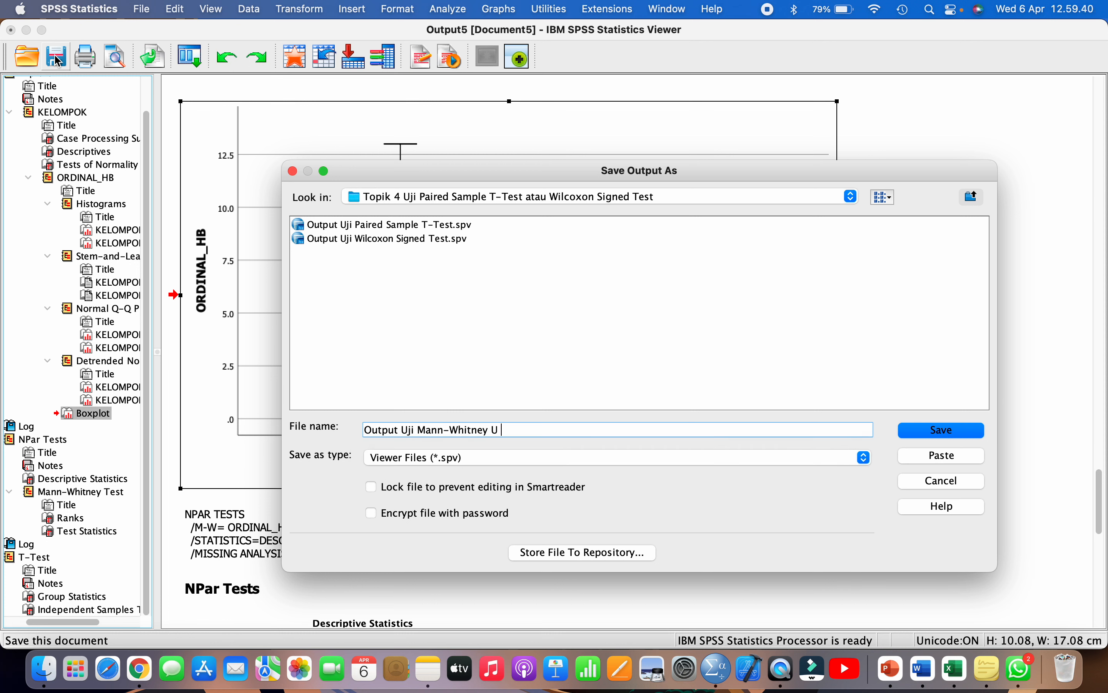
{"action": "type", "text": " Test"}
{"action": "left_click", "coordinate": [374, 200]}
{"action": "left_click", "coordinate": [392, 182]}
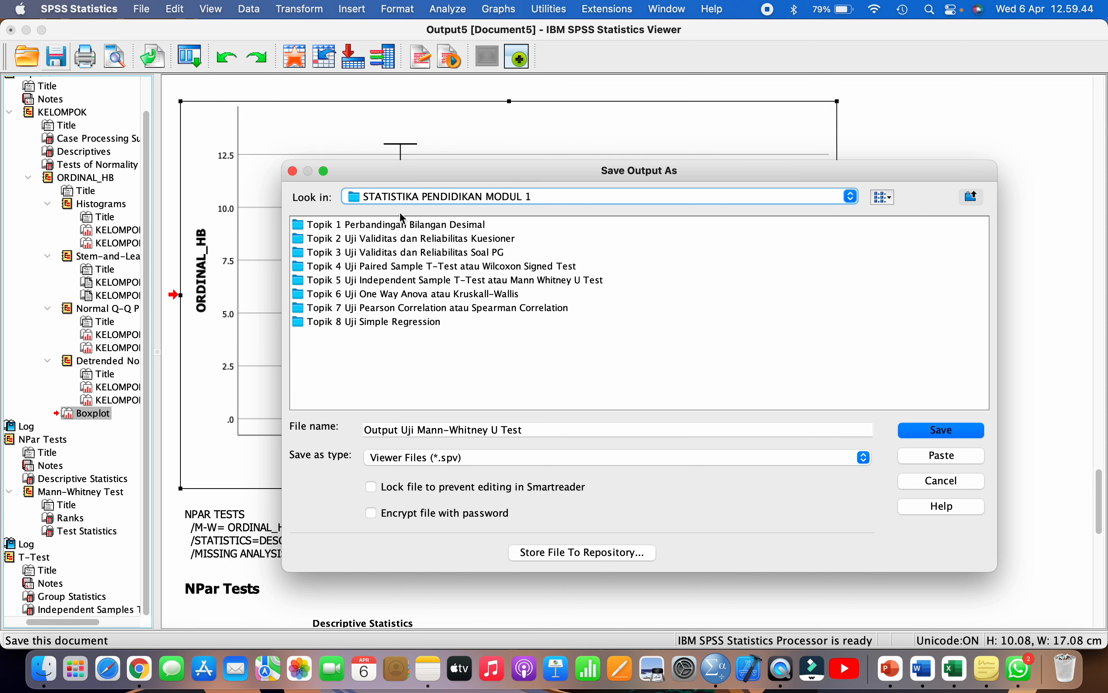
{"action": "double_click", "coordinate": [401, 284]}
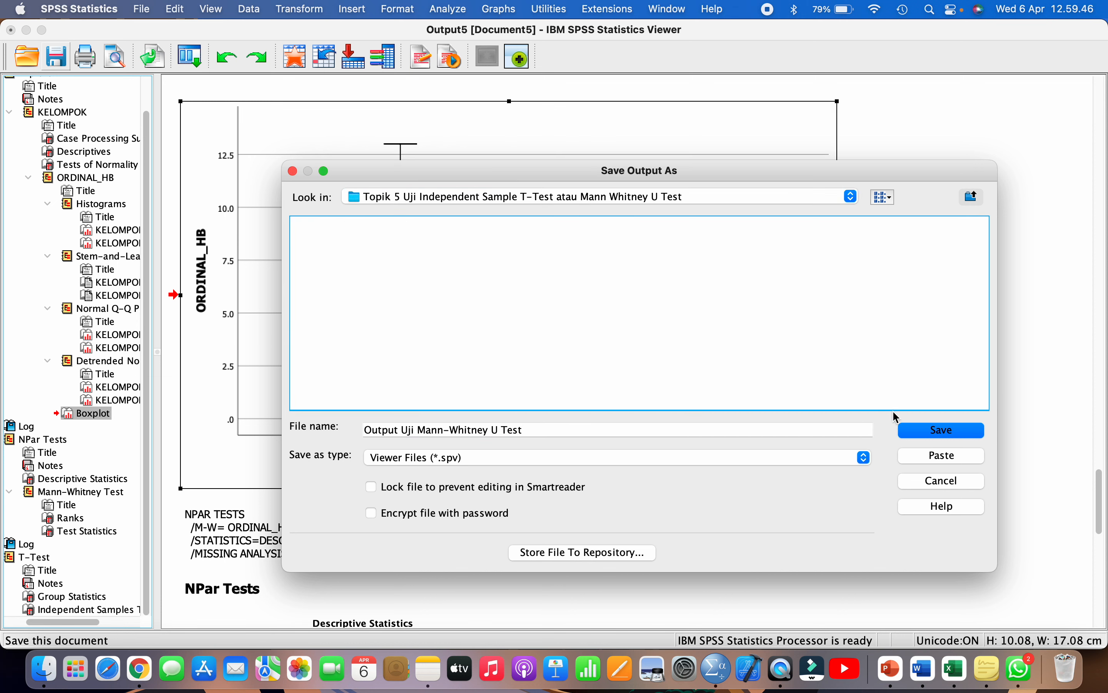
{"action": "left_click", "coordinate": [926, 436]}
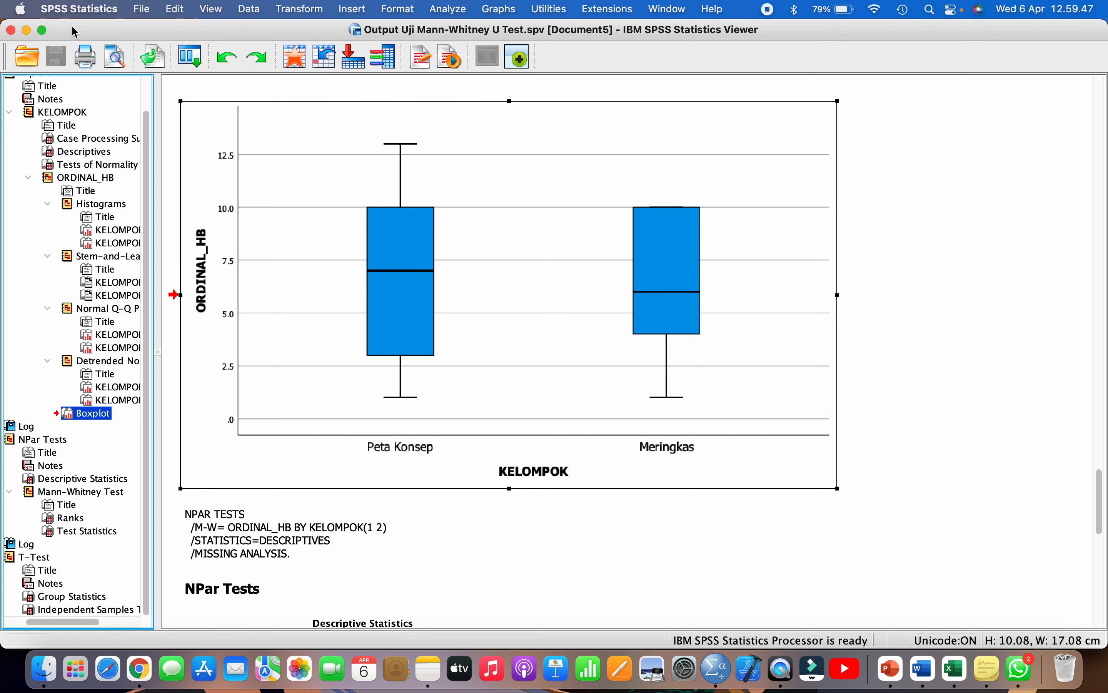
{"action": "left_click", "coordinate": [10, 31]}
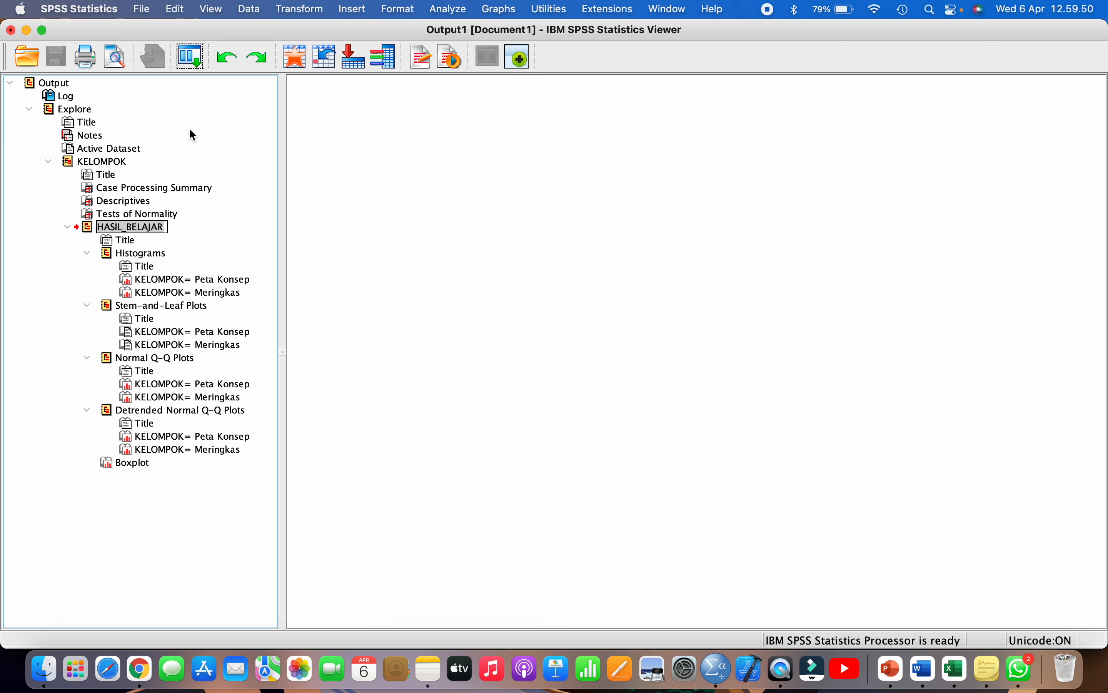
- Close Output1 and paste the copied Excel data into the Data Editor starting at SISWA row 1
{"action": "left_click", "coordinate": [11, 31]}
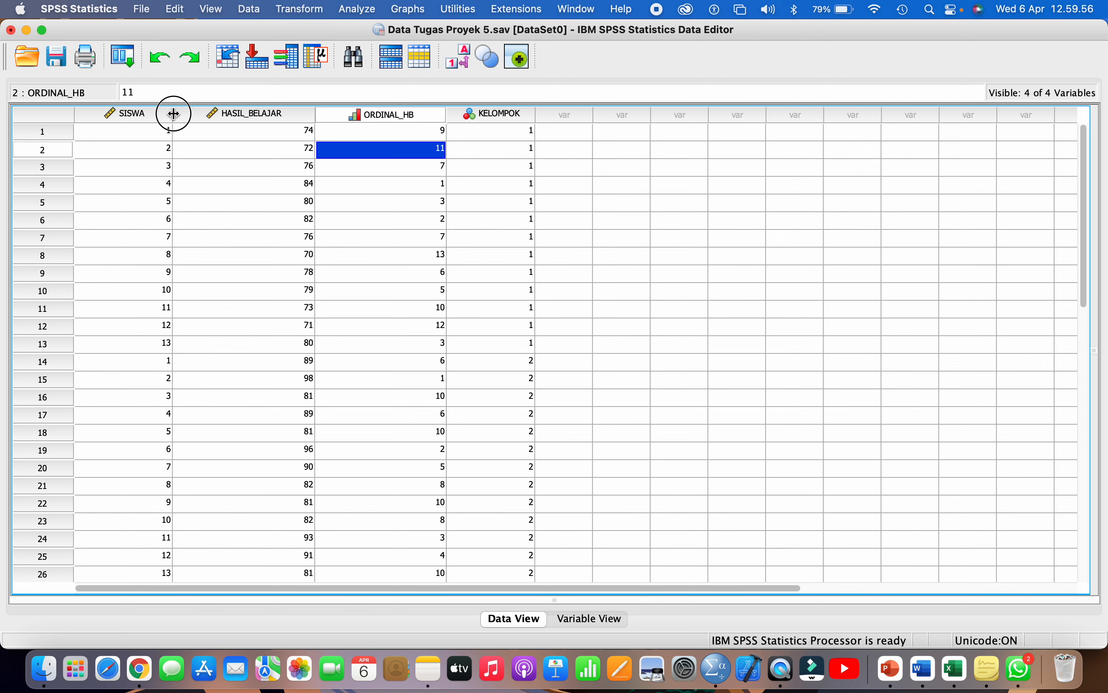
{"action": "left_click", "coordinate": [157, 133]}
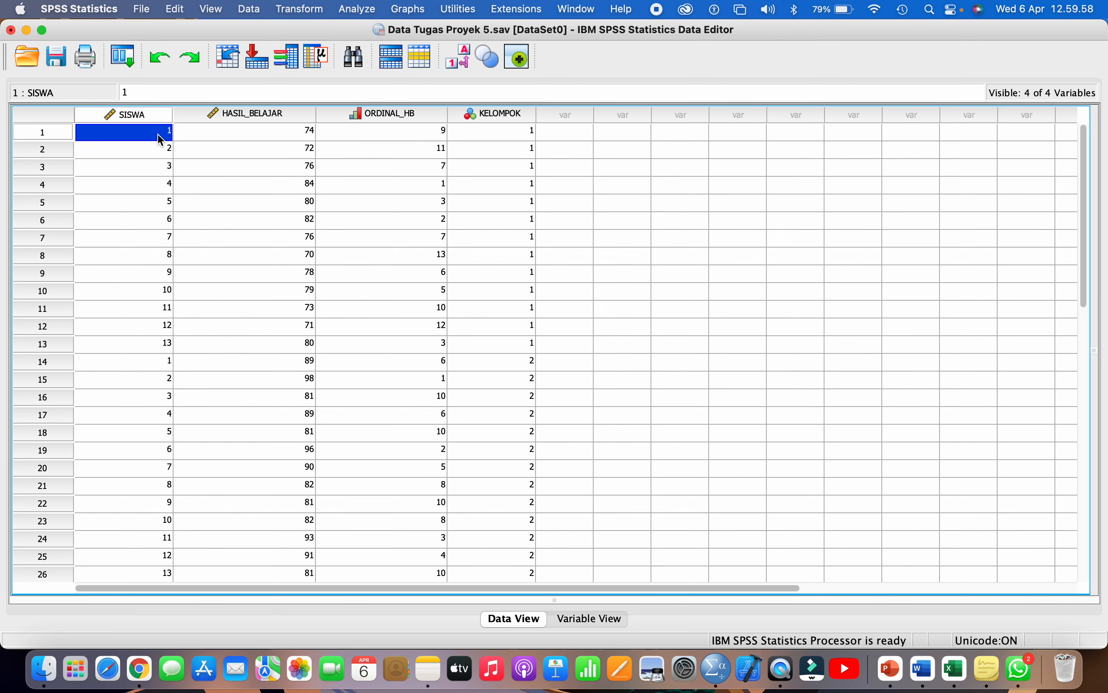
{"action": "left_click", "coordinate": [176, 10]}
{"action": "left_click", "coordinate": [208, 137]}
{"action": "left_click", "coordinate": [956, 666]}
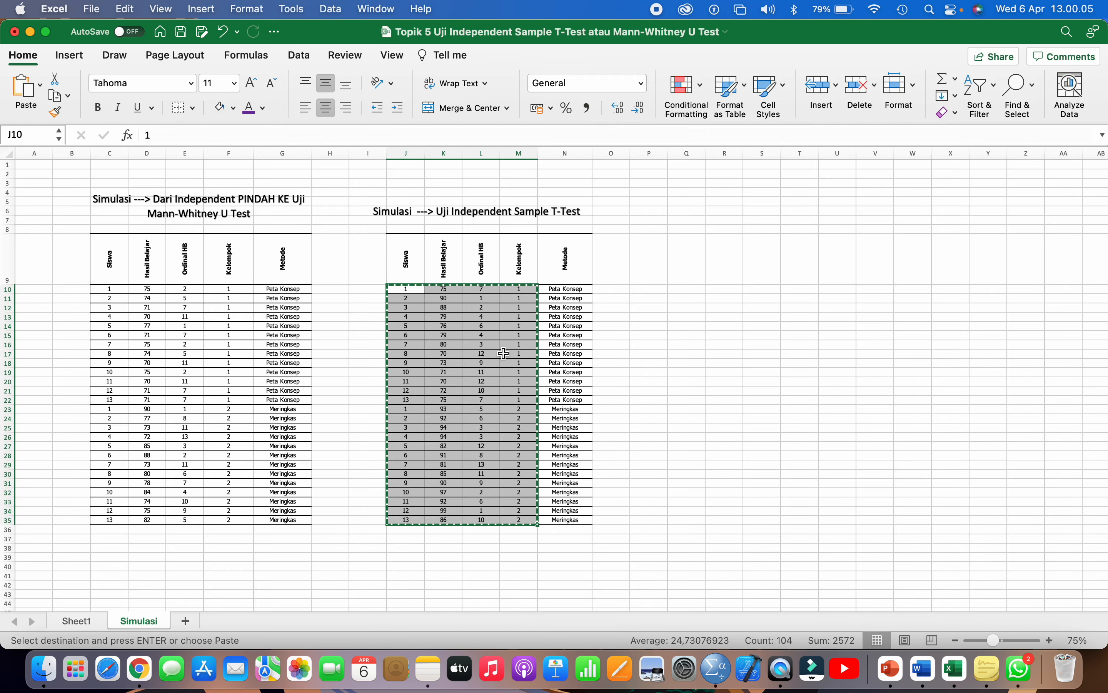
{"action": "key", "text": "super+Tab"}
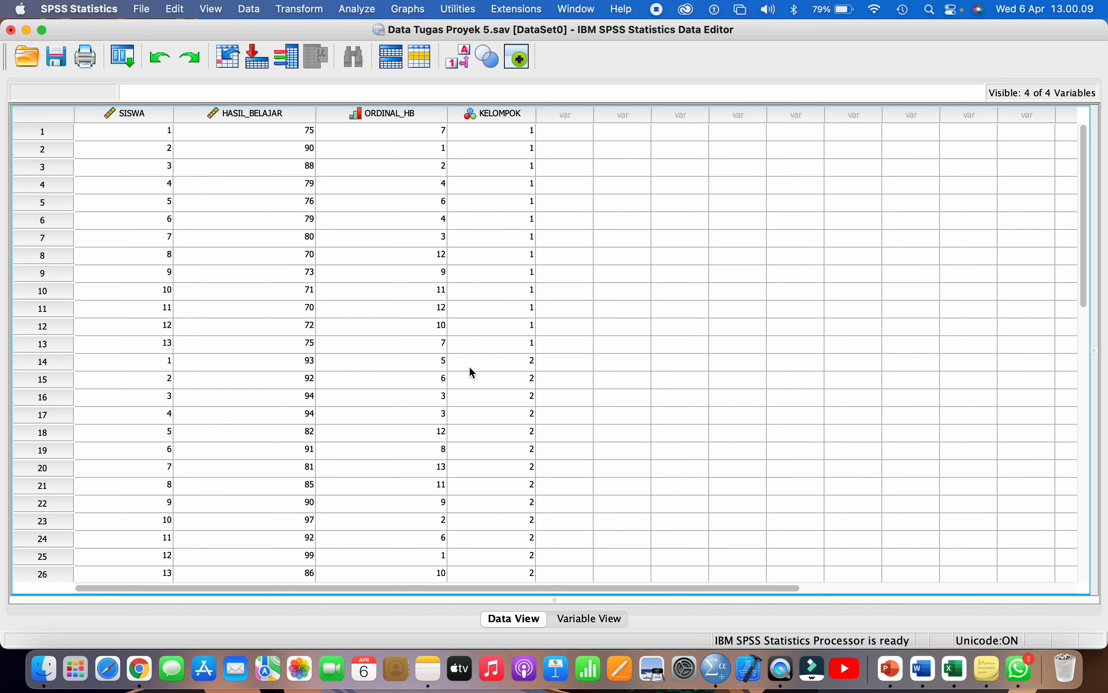
{"action": "scroll", "coordinate": [627, 495], "scroll_direction": "down", "scroll_amount": 1}
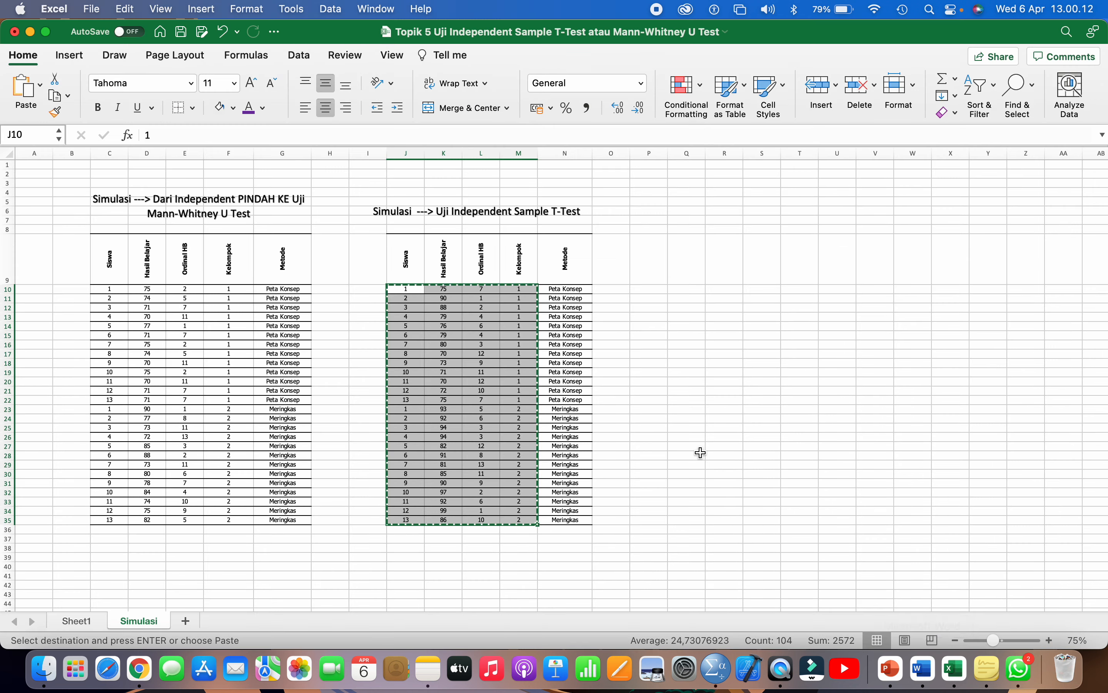
- Show Sheet1 scrolled to the Tugas Proyek 5 instructions and test-selection flowchart
{"action": "left_click", "coordinate": [77, 621]}
{"action": "scroll", "coordinate": [422, 471], "scroll_direction": "down", "scroll_amount": 5}
{"action": "scroll", "coordinate": [422, 471], "scroll_direction": "up", "scroll_amount": 5}
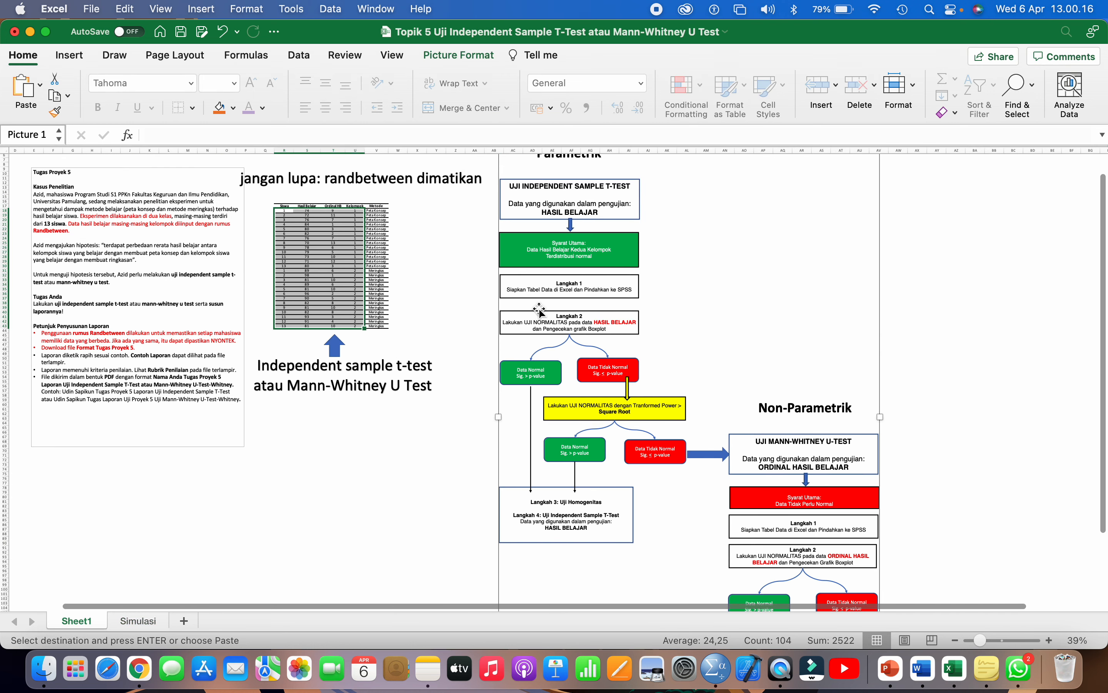
{"action": "scroll", "coordinate": [558, 302], "scroll_direction": "up", "scroll_amount": 1}
{"action": "scroll", "coordinate": [559, 303], "scroll_direction": "right", "scroll_amount": 2}
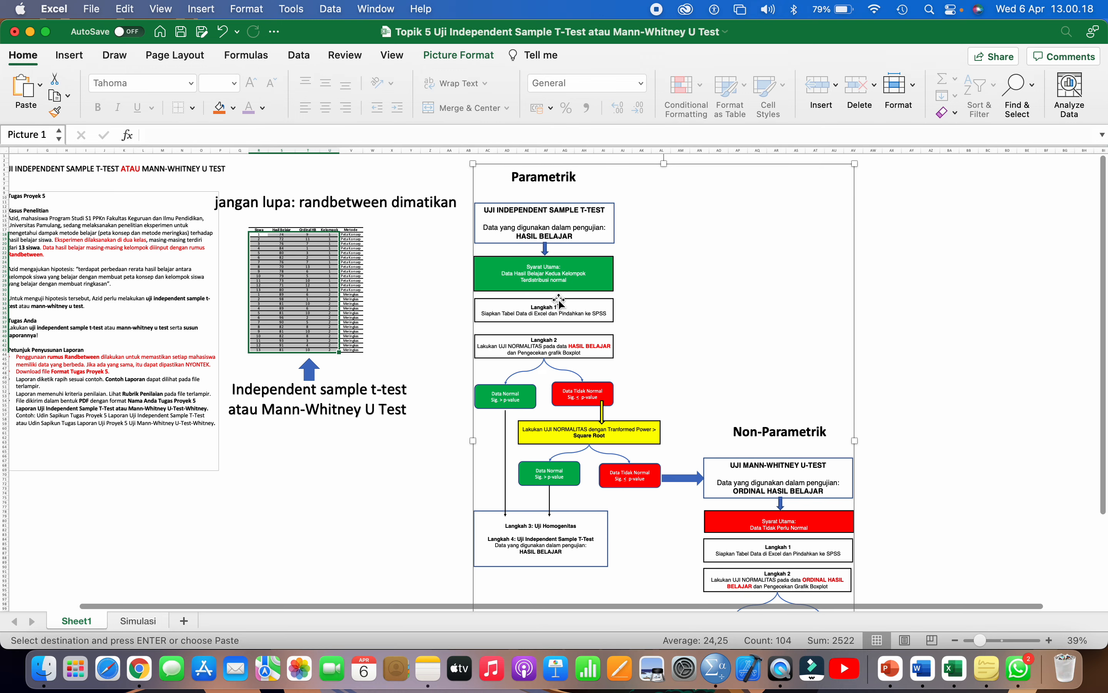
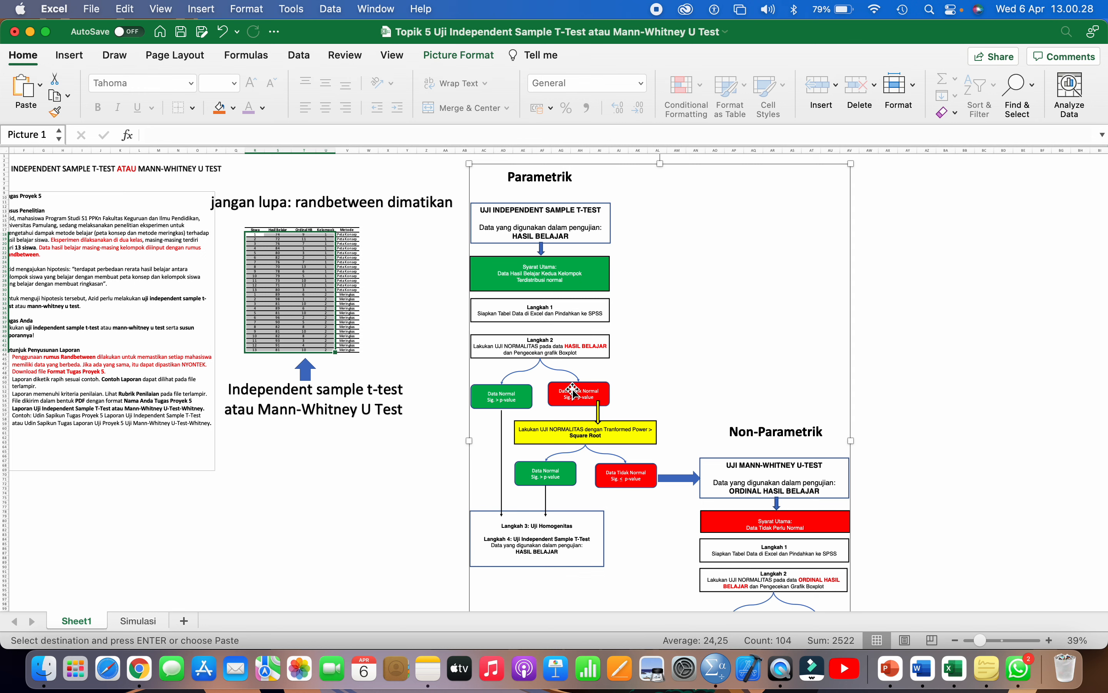
- Scroll Sheet1, then switch to the Simulasi sheet with the two 26-student simulation tables
{"action": "scroll", "coordinate": [572, 392], "scroll_direction": "down", "scroll_amount": 2}
{"action": "scroll", "coordinate": [573, 392], "scroll_direction": "right", "scroll_amount": 1}
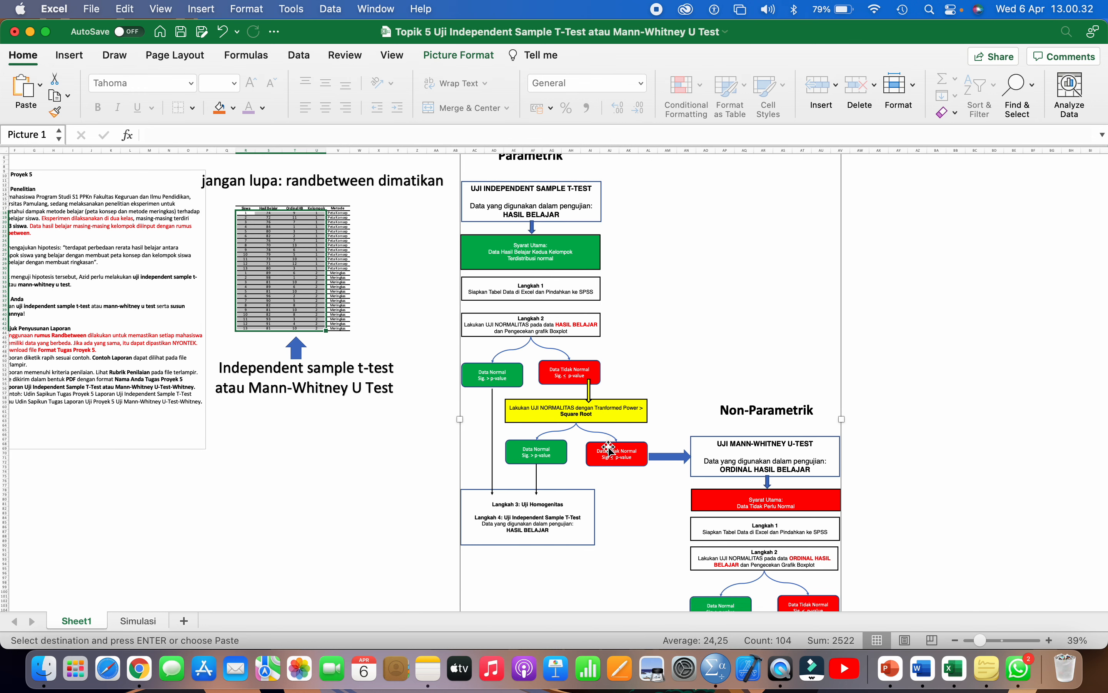
{"action": "scroll", "coordinate": [397, 587], "scroll_direction": "down", "scroll_amount": 2}
{"action": "scroll", "coordinate": [397, 587], "scroll_direction": "right", "scroll_amount": 1}
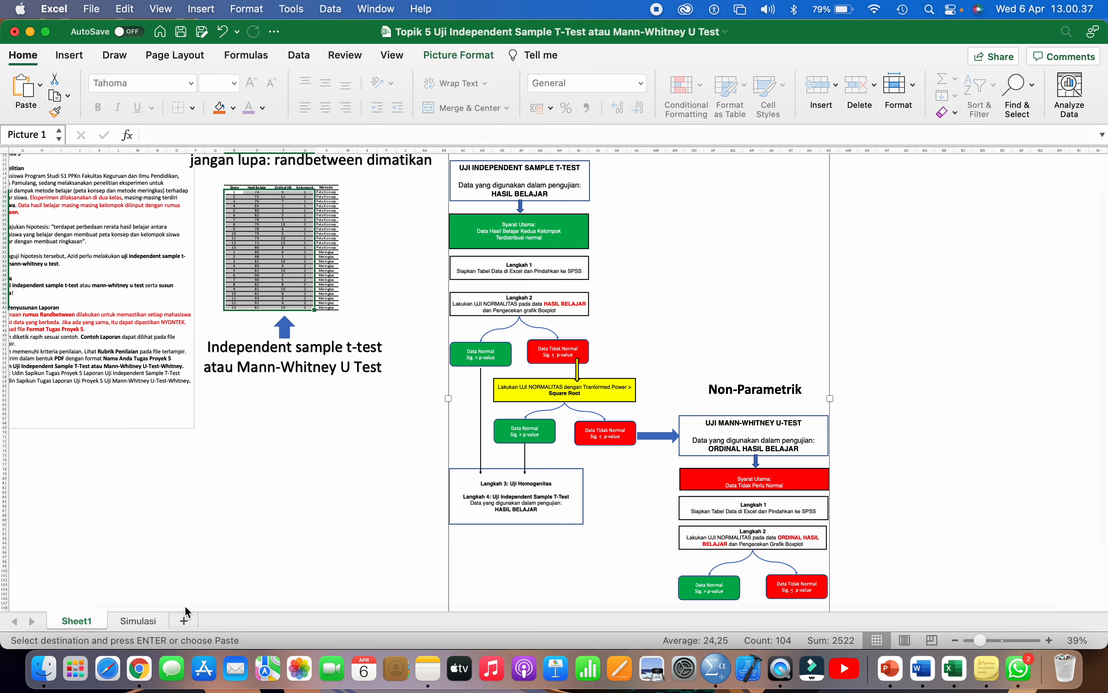
{"action": "left_click", "coordinate": [132, 621]}
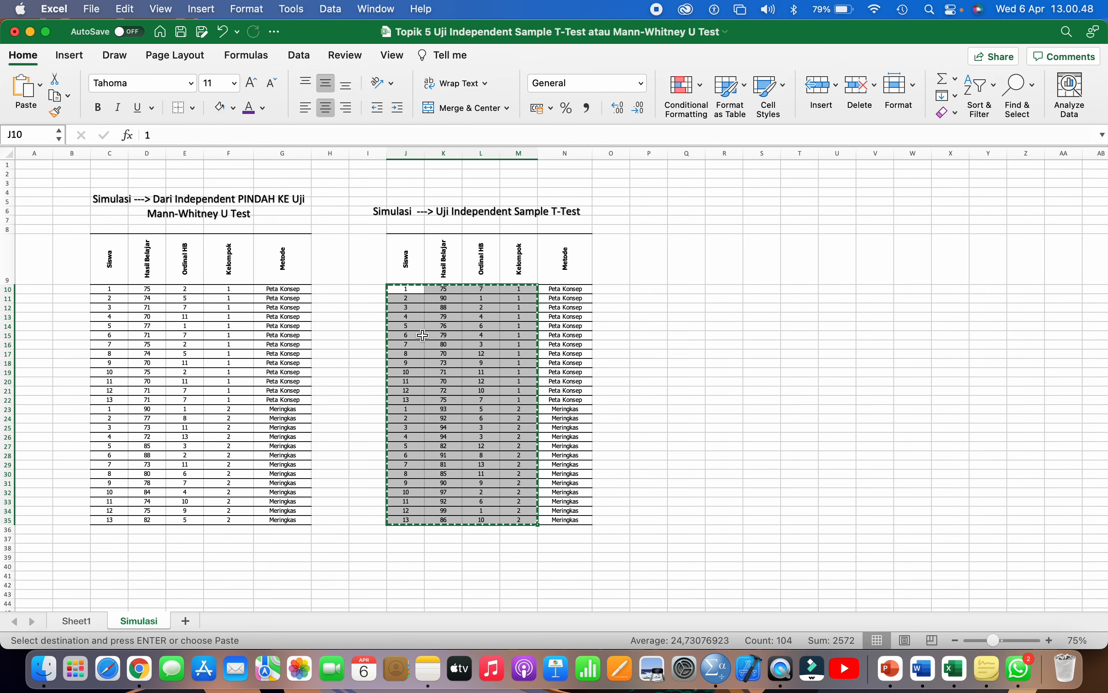
- Save Data Tugas Proyek 5.sav in SPSS, discard the output log unsaved, and return to Excel
{"action": "left_click", "coordinate": [717, 669]}
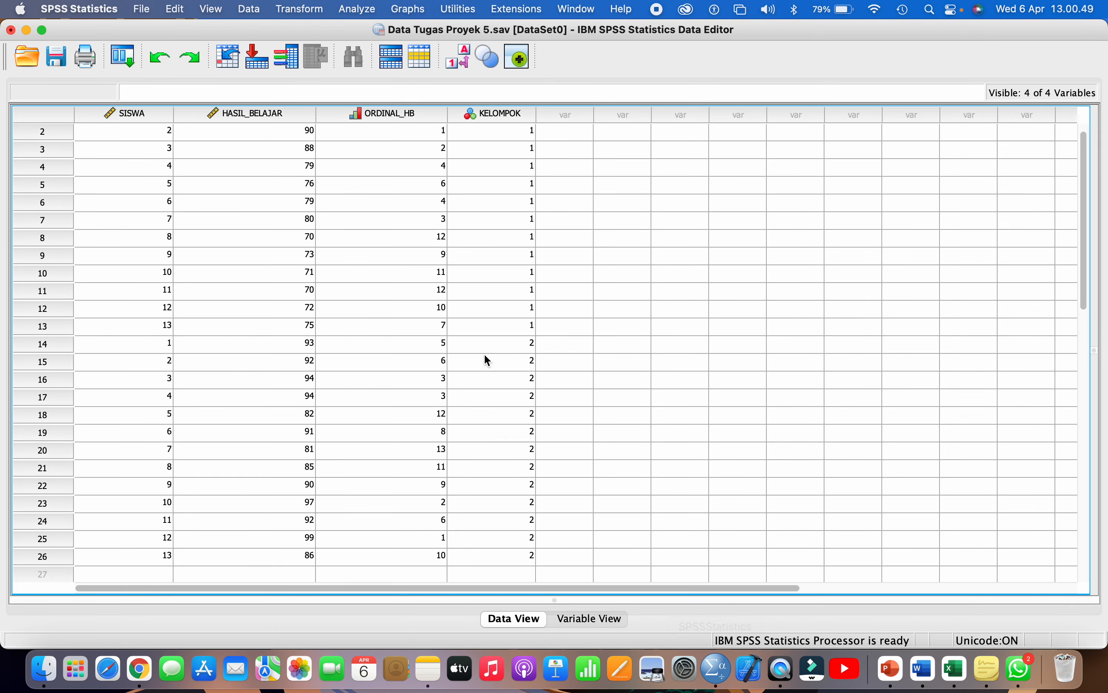
{"action": "left_click", "coordinate": [61, 63]}
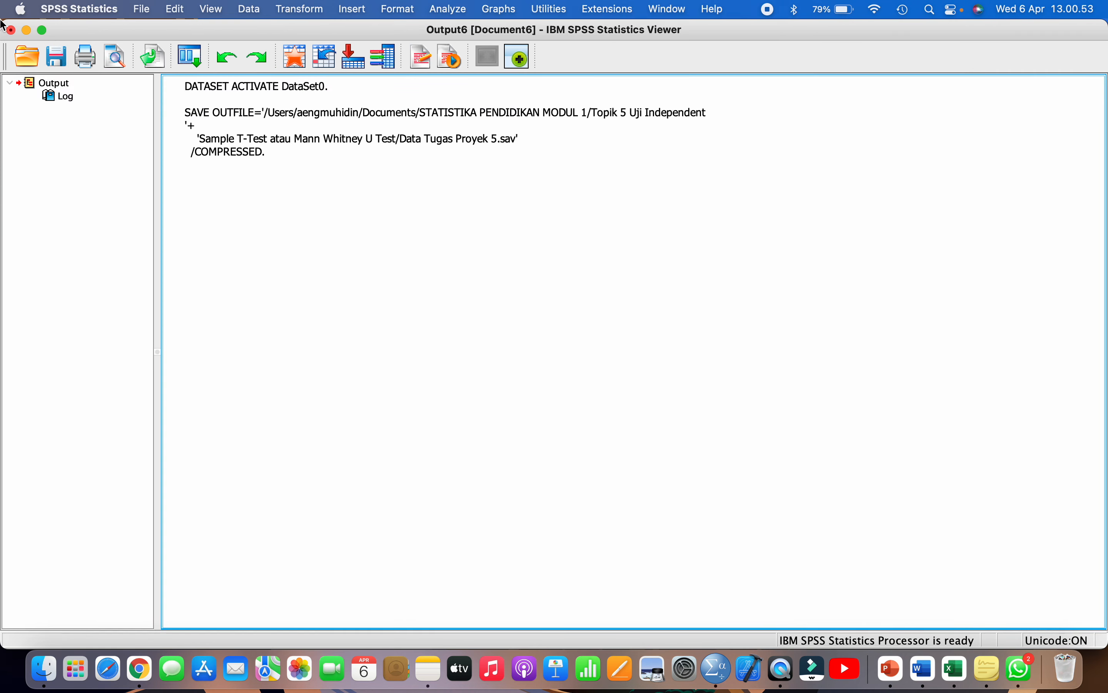
{"action": "left_click", "coordinate": [11, 31]}
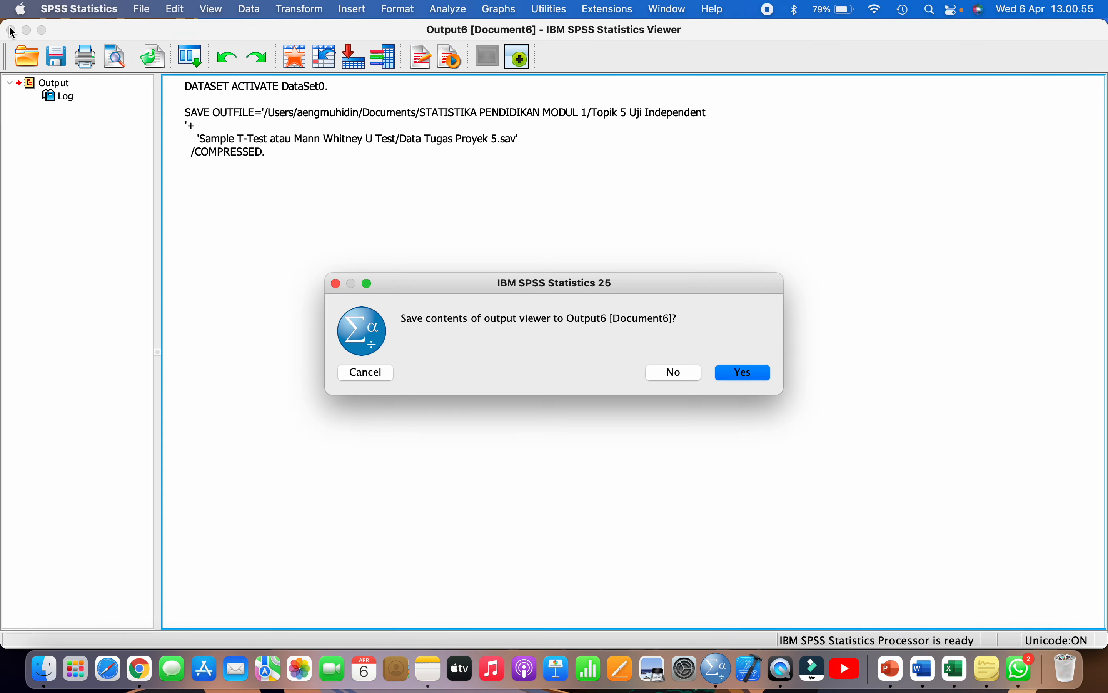
{"action": "left_click", "coordinate": [664, 378]}
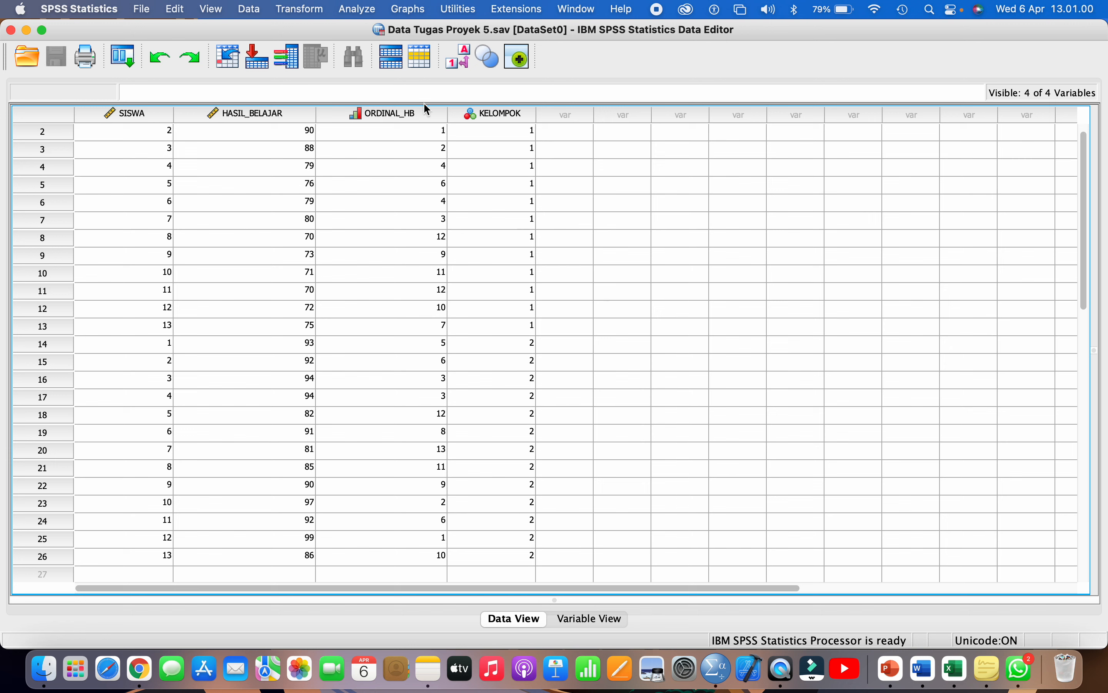
{"action": "left_click", "coordinate": [362, 15]}
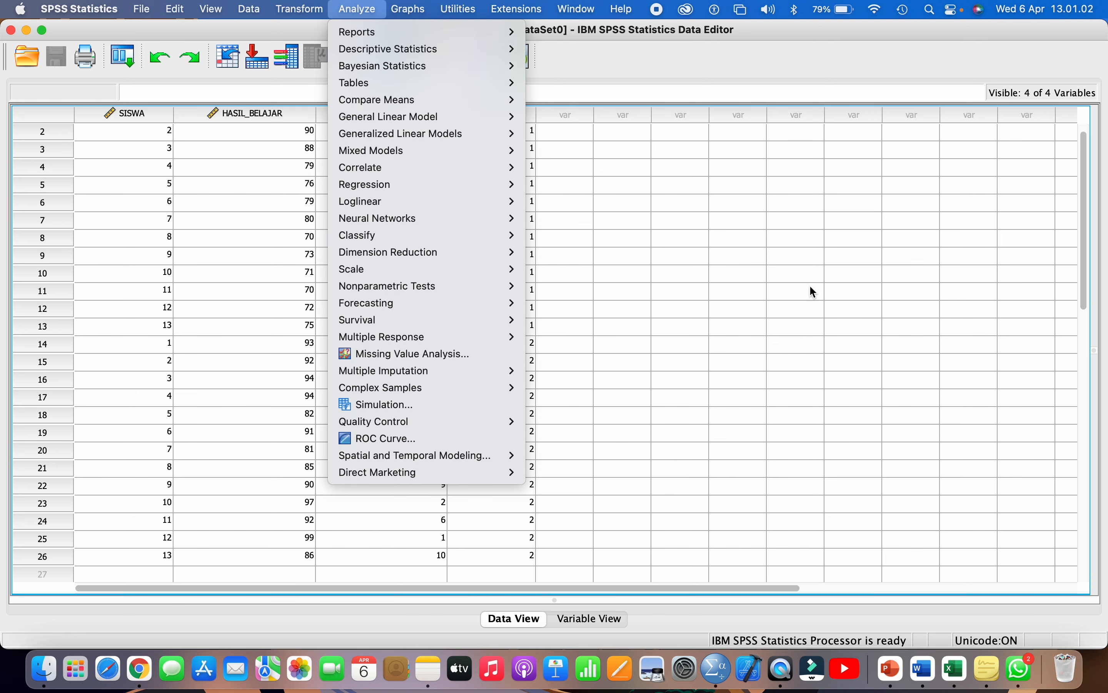
{"action": "left_click", "coordinate": [968, 663]}
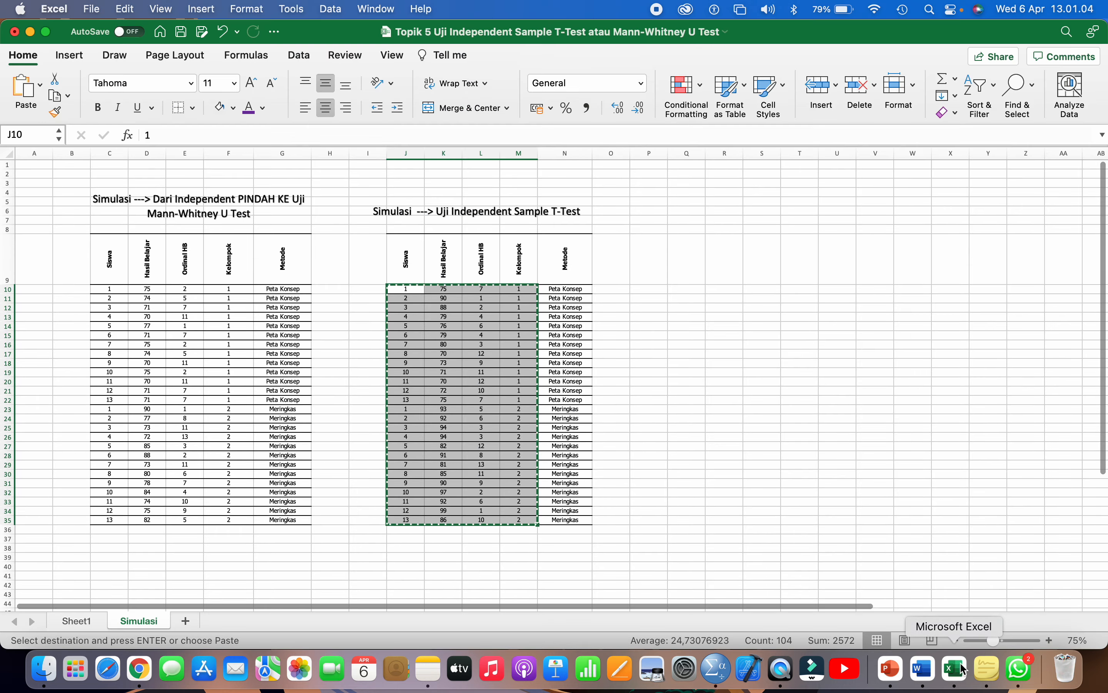
- Review the Sheet1 flowchart and the Classroom page, then bring SPSS's data editor forward
{"action": "left_click", "coordinate": [798, 473]}
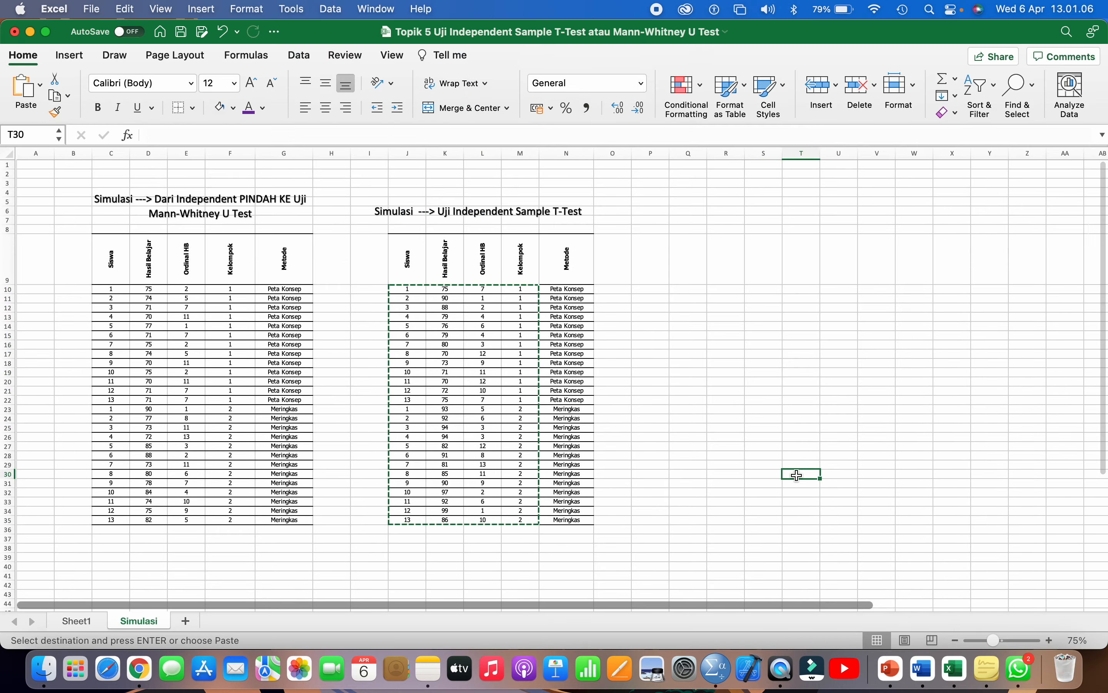
{"action": "left_click", "coordinate": [89, 621]}
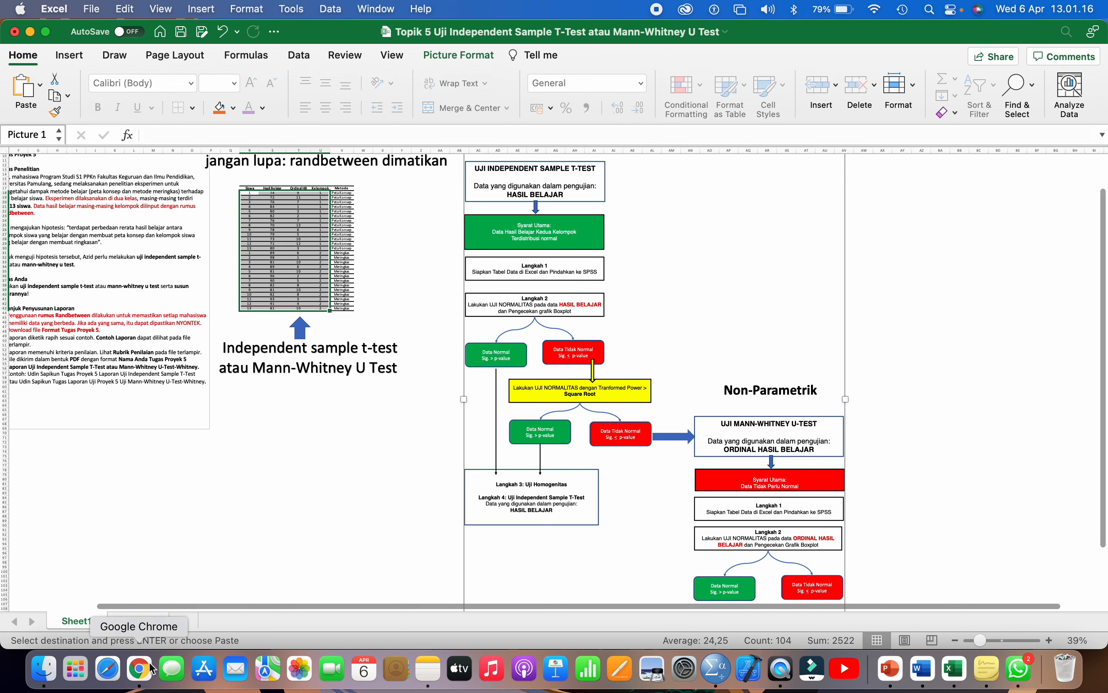
{"action": "left_click", "coordinate": [140, 669]}
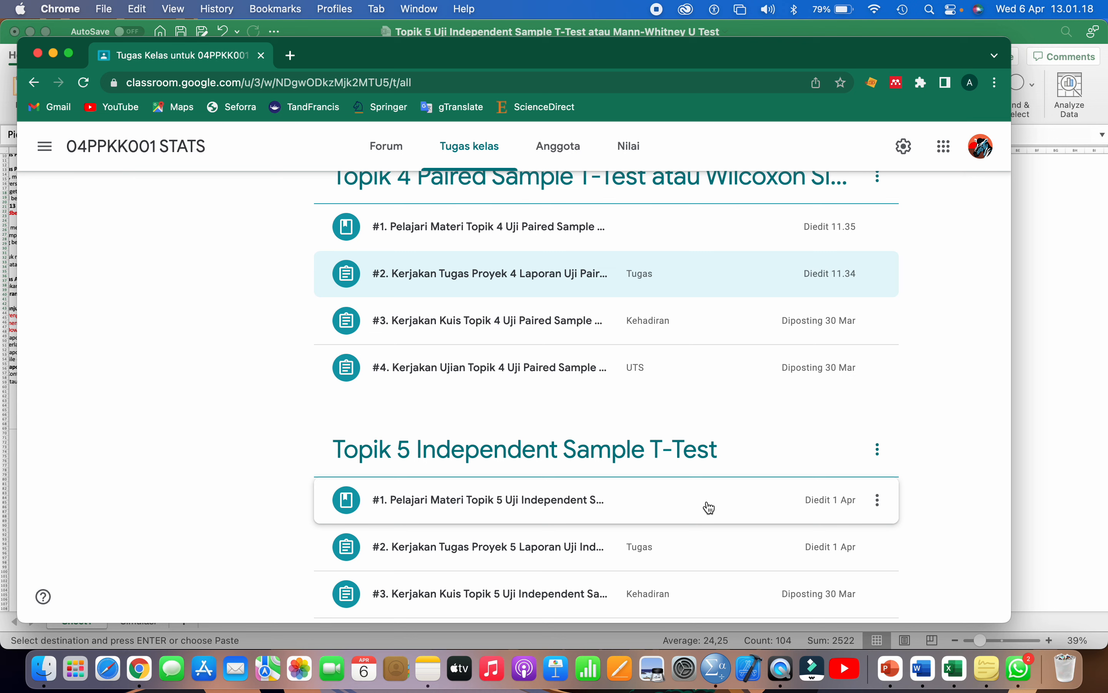
{"action": "left_click", "coordinate": [956, 673]}
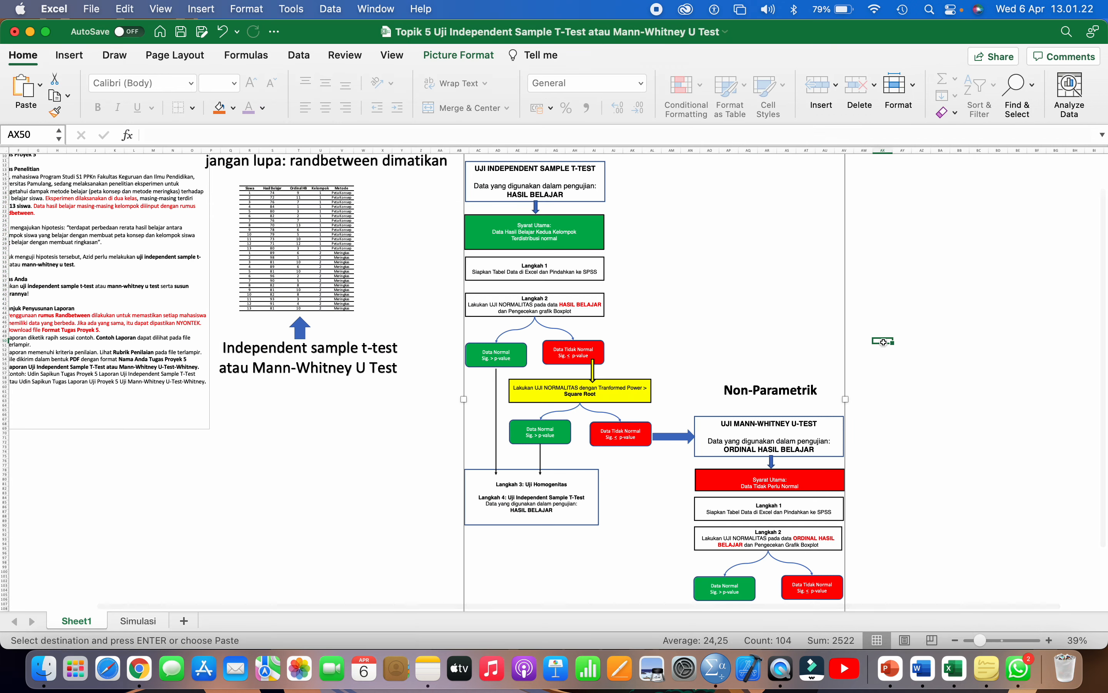
{"action": "left_click", "coordinate": [883, 341]}
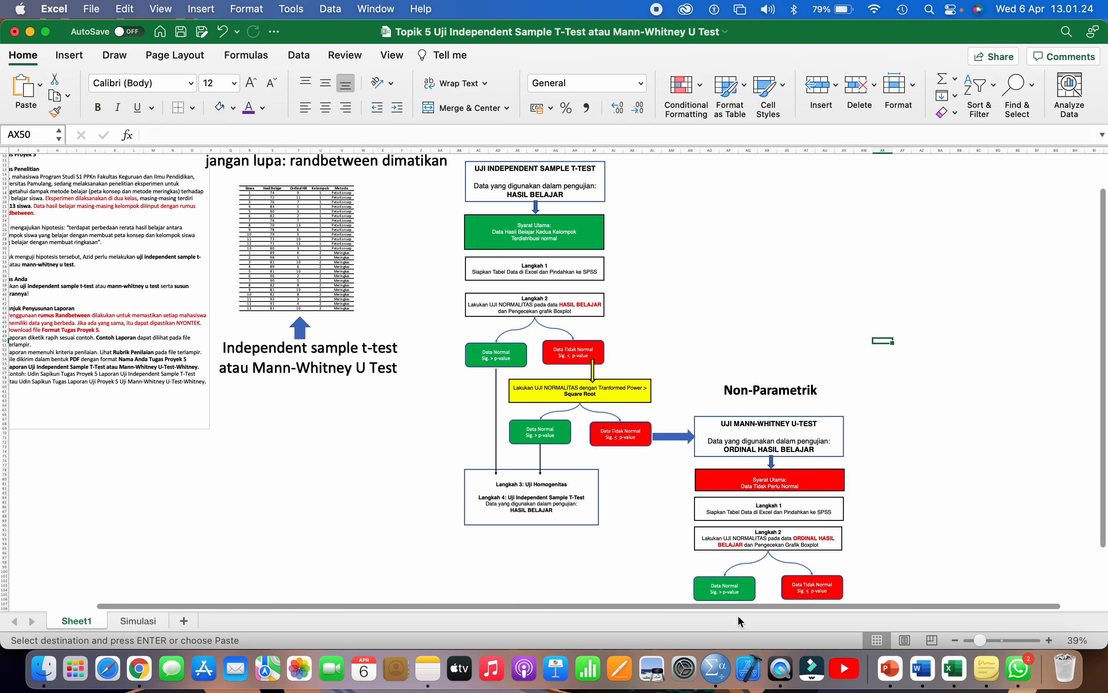
{"action": "left_click", "coordinate": [716, 669]}
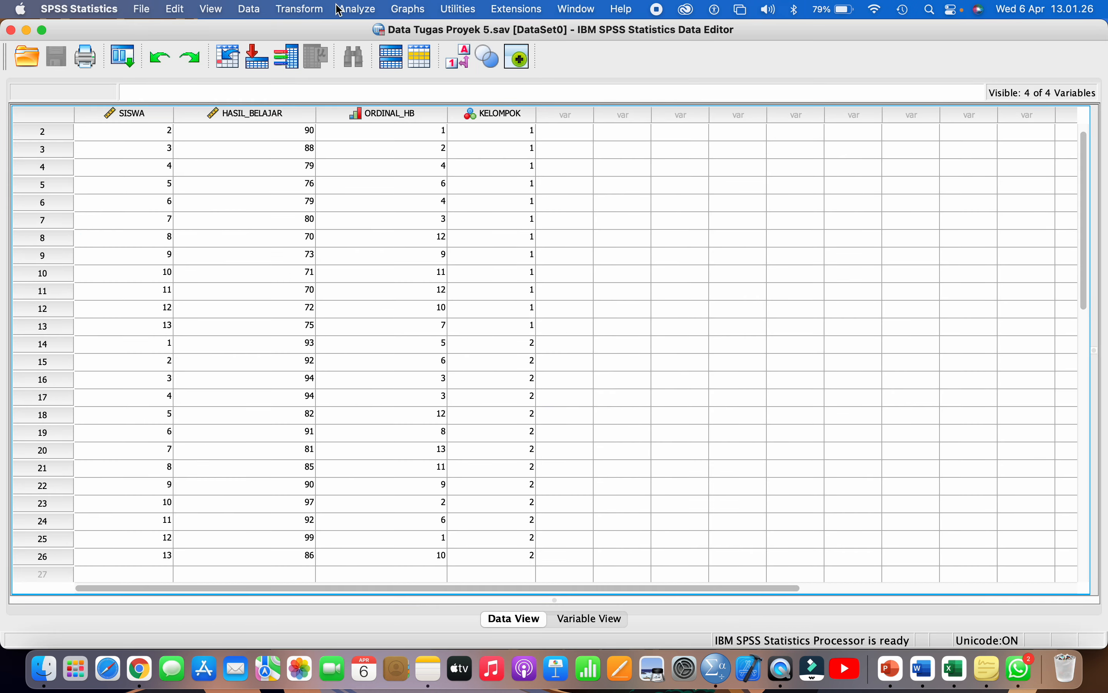
- Open Analyze > Descriptive Statistics > Explore and reset the previous variable assignments
{"action": "left_click", "coordinate": [357, 10]}
{"action": "mouse_move", "coordinate": [426, 49]}
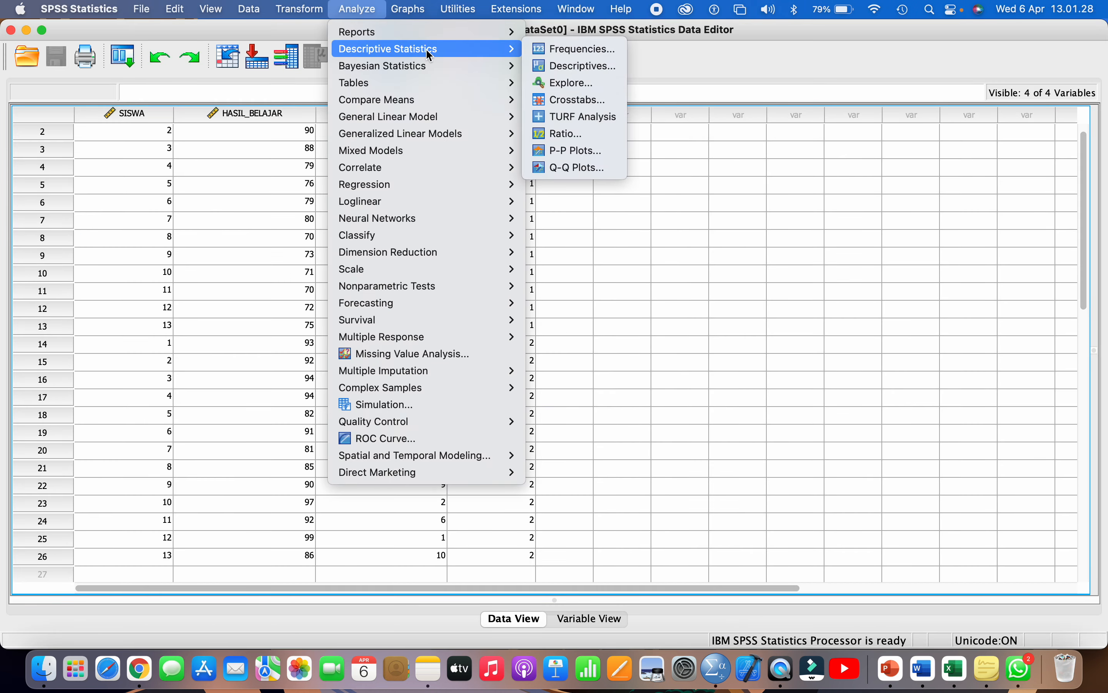
{"action": "left_click", "coordinate": [548, 82]}
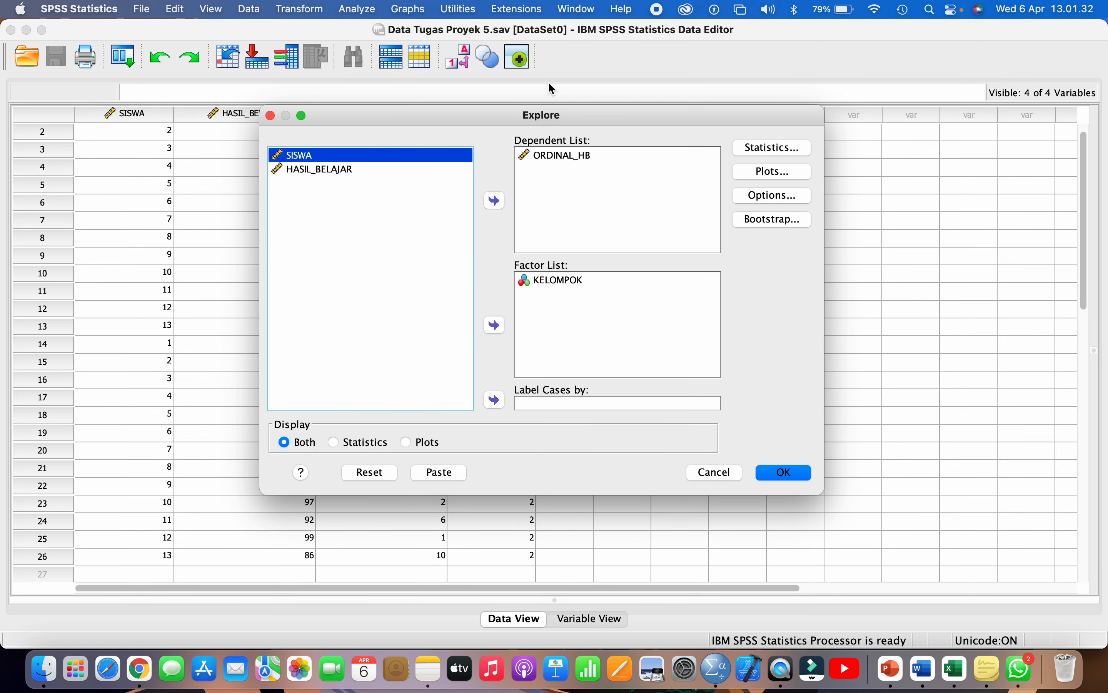
{"action": "left_click_drag", "start_coordinate": [541, 115], "coordinate": [465, 107]}
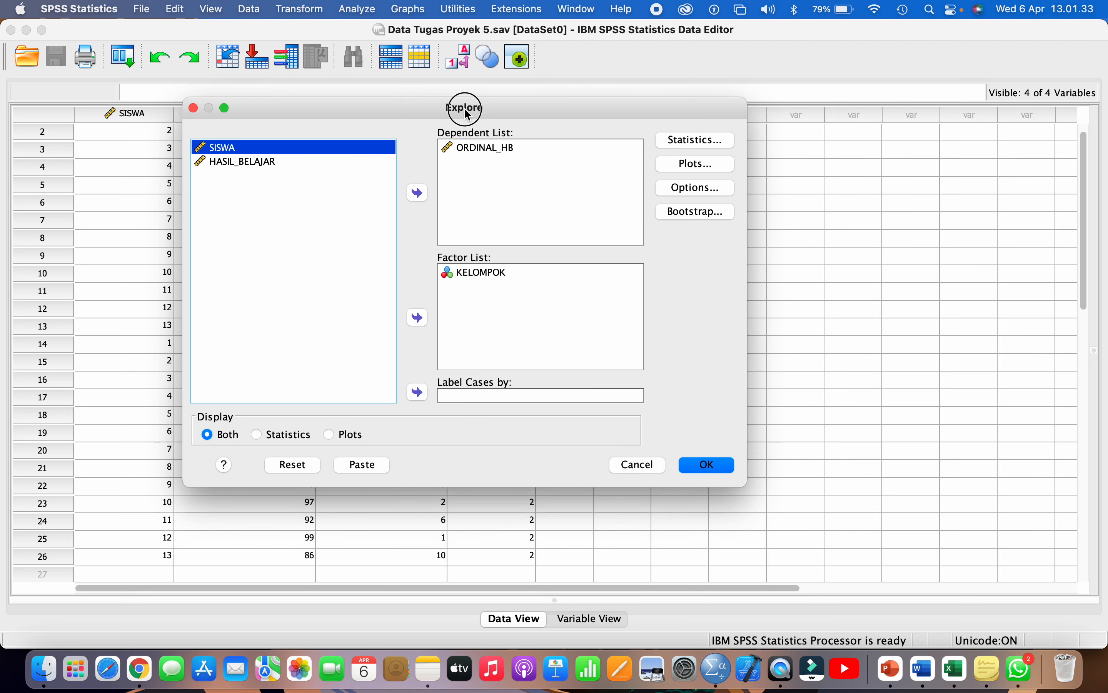
{"action": "left_click", "coordinate": [463, 148]}
{"action": "left_click", "coordinate": [426, 190]}
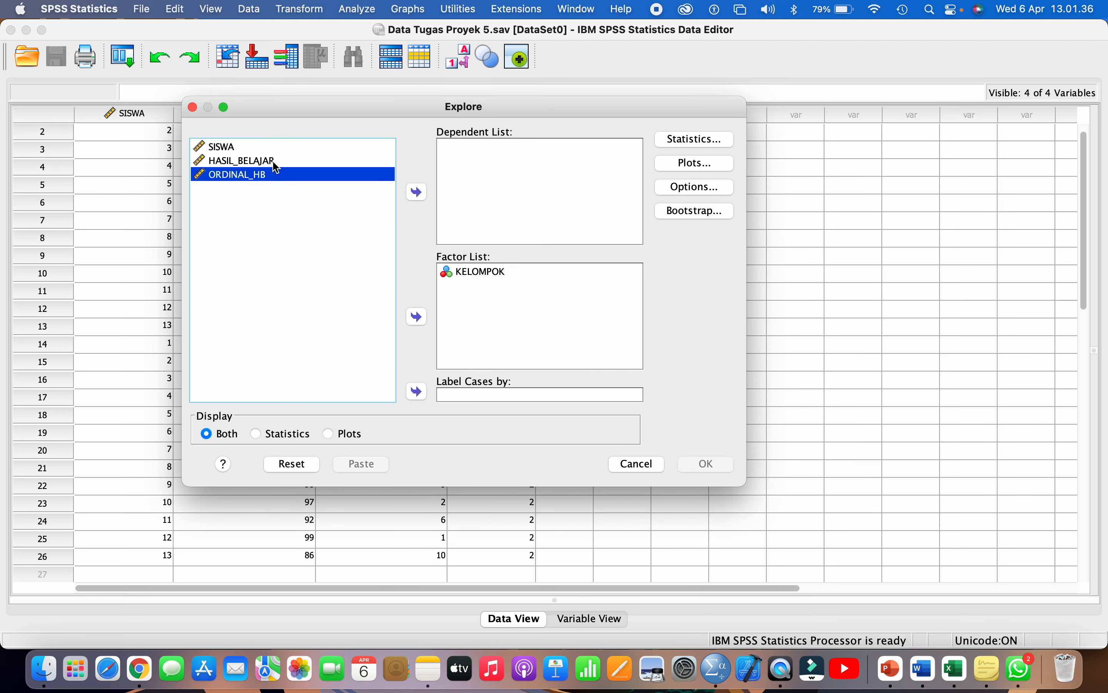
{"action": "left_click", "coordinate": [272, 163]}
{"action": "left_click", "coordinate": [420, 193]}
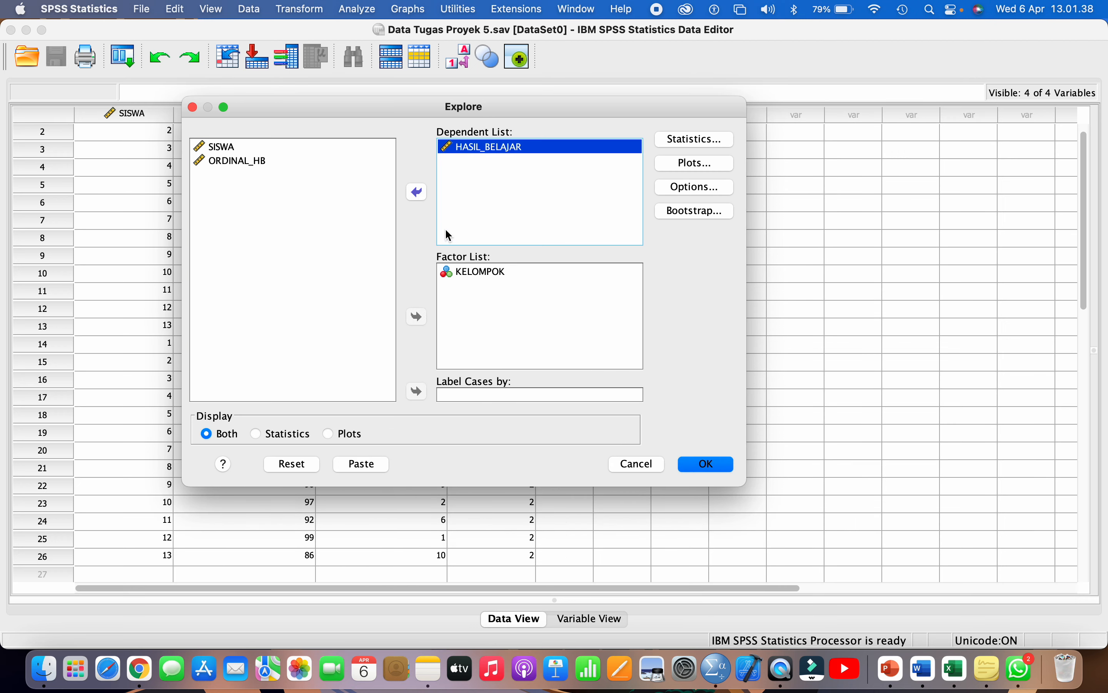
{"action": "left_click", "coordinate": [479, 271]}
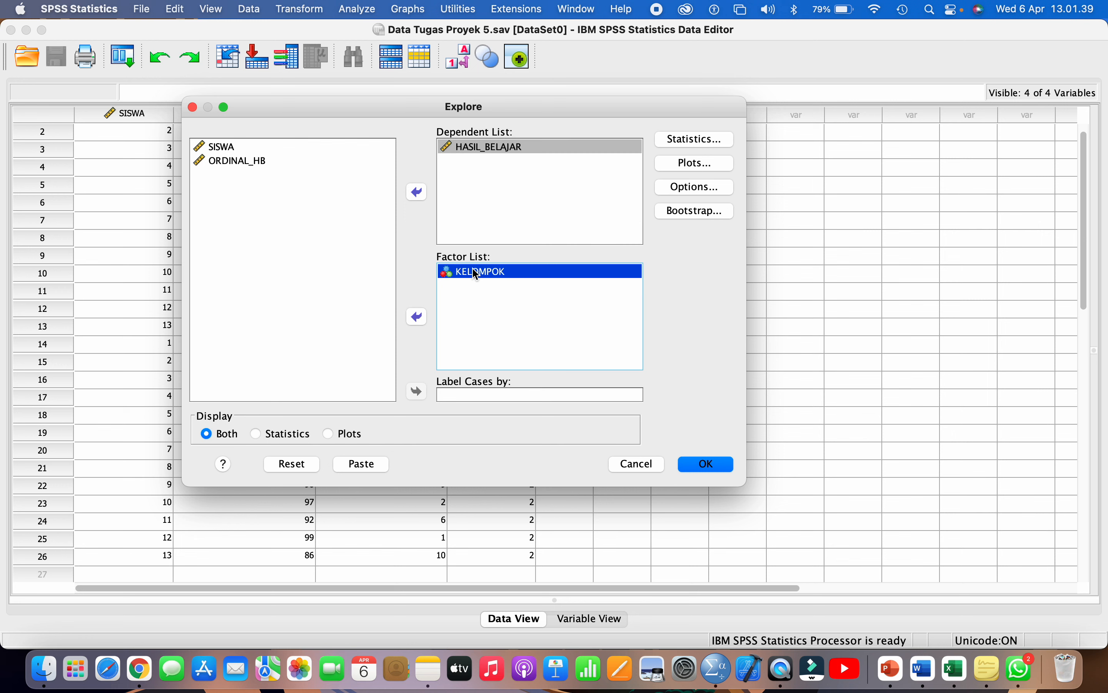
{"action": "left_click", "coordinate": [301, 463]}
- Put HASIL_BELAJAR in the Dependent List and KELOMPOK in the Factor List
{"action": "left_click", "coordinate": [280, 161]}
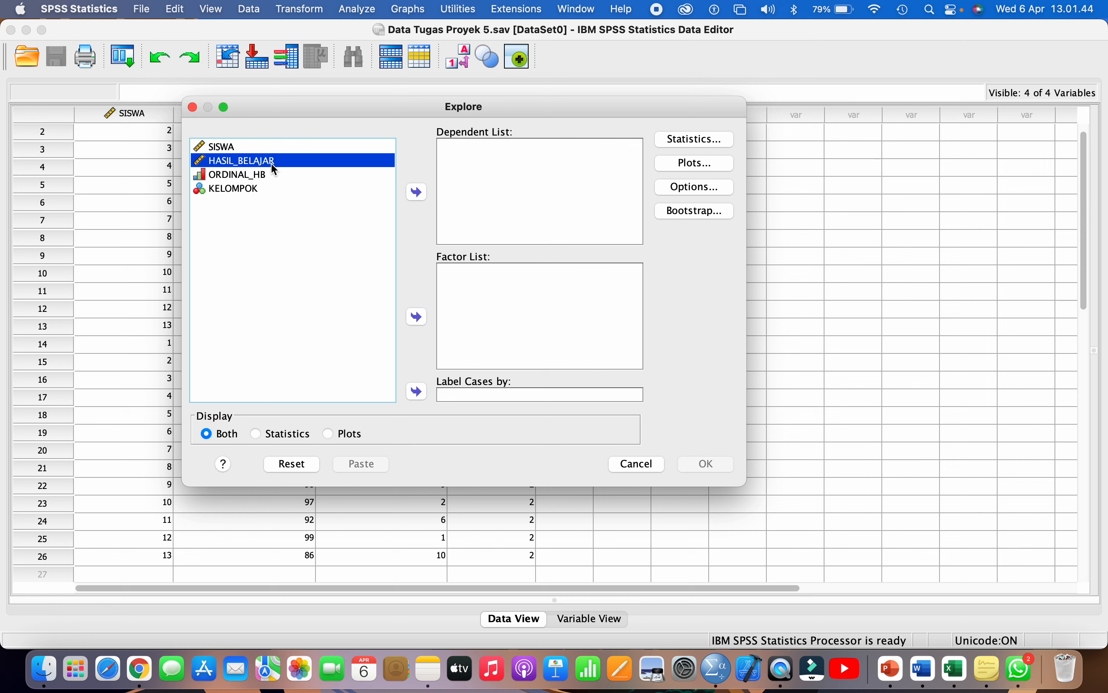
{"action": "left_click_drag", "start_coordinate": [280, 170], "coordinate": [489, 161]}
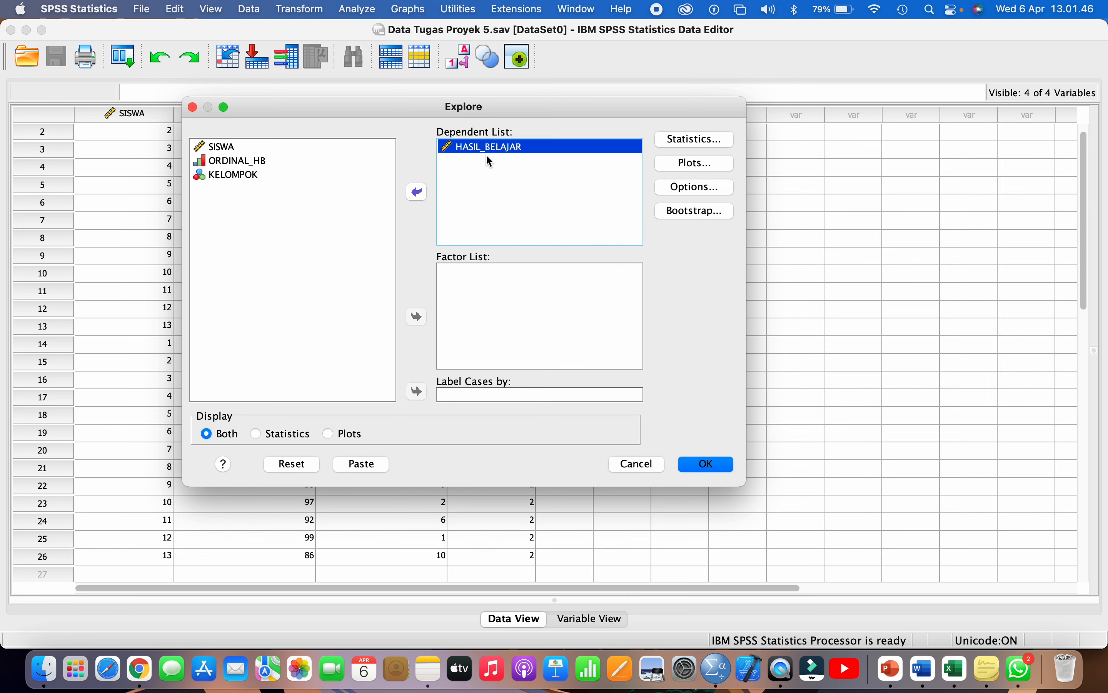
{"action": "left_click", "coordinate": [243, 175]}
{"action": "left_click_drag", "start_coordinate": [234, 174], "coordinate": [458, 278]}
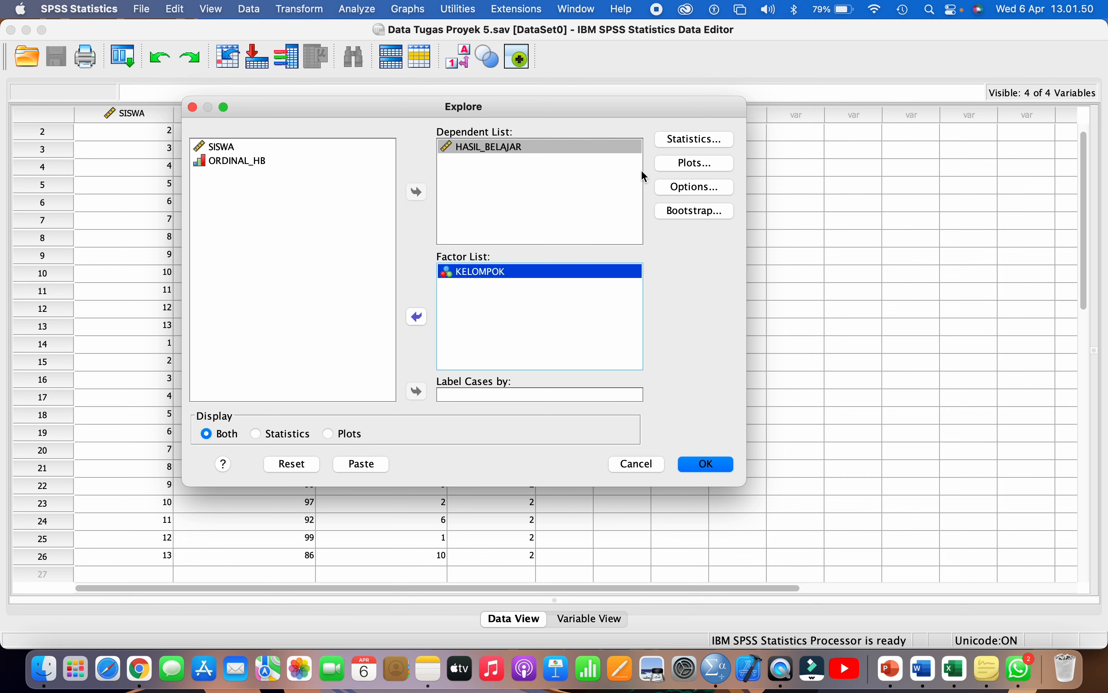
- Add histograms and normality plots with tests, then run Explore
{"action": "left_click", "coordinate": [672, 171]}
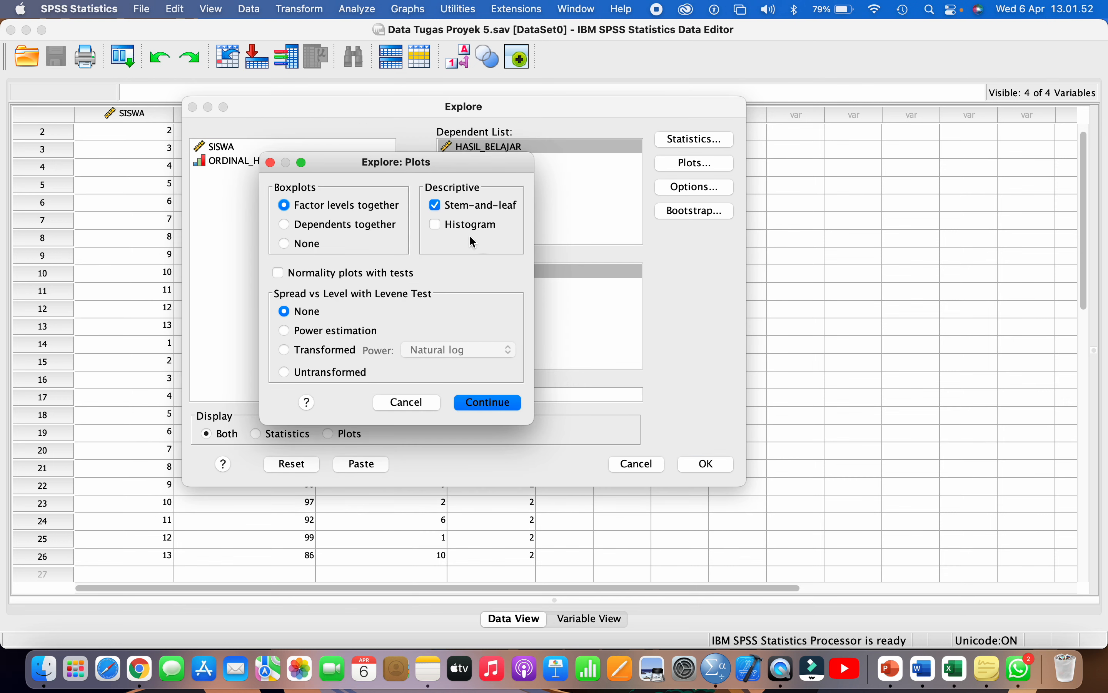
{"action": "left_click", "coordinate": [460, 226]}
{"action": "left_click", "coordinate": [385, 275]}
{"action": "left_click", "coordinate": [484, 398]}
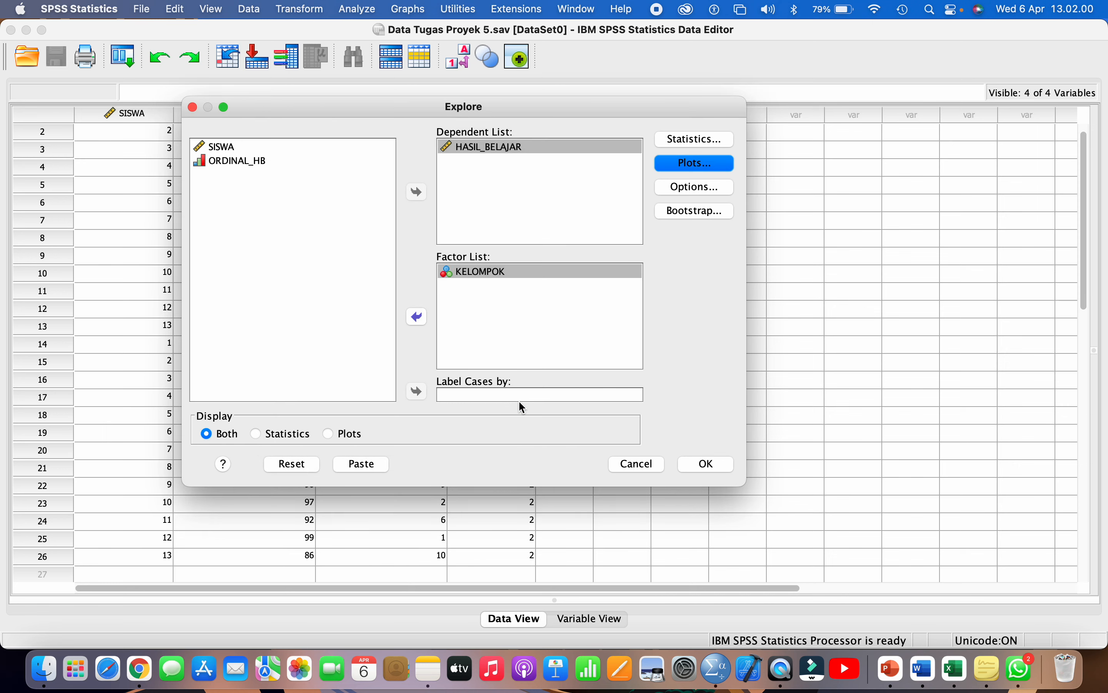
{"action": "left_click", "coordinate": [699, 471]}
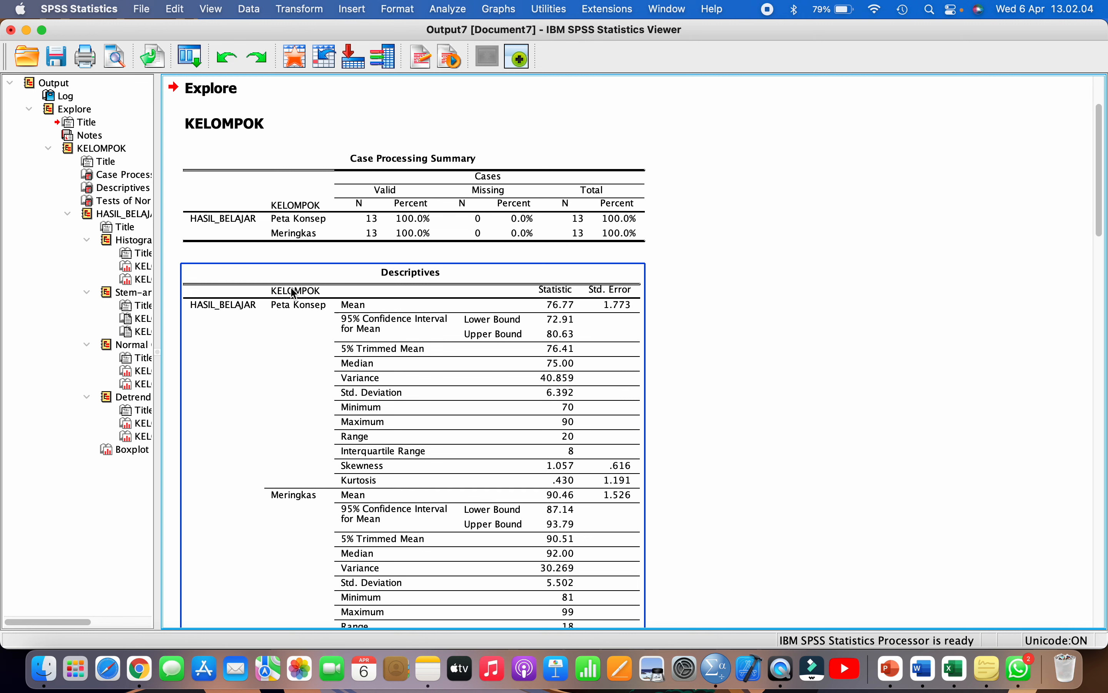
- Inspect the Tests of Normality table: Shapiro-Wilk Sig. .073 and .564
{"action": "left_click_drag", "start_coordinate": [158, 259], "coordinate": [255, 264]}
{"action": "left_click", "coordinate": [150, 204]}
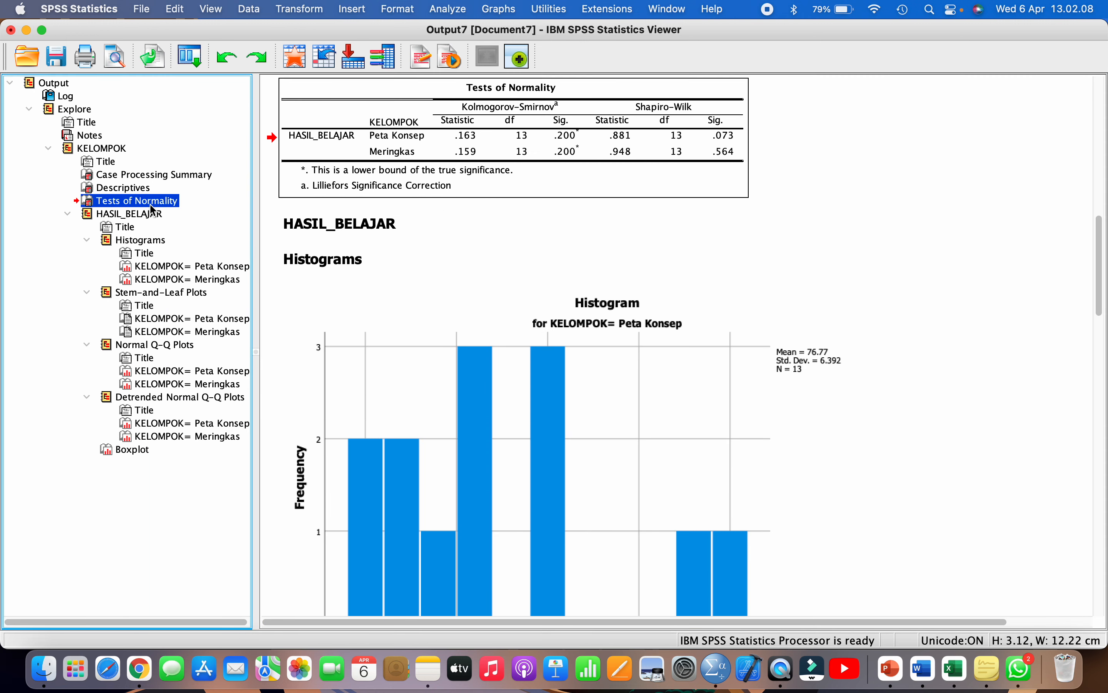
{"action": "double_click", "coordinate": [719, 135]}
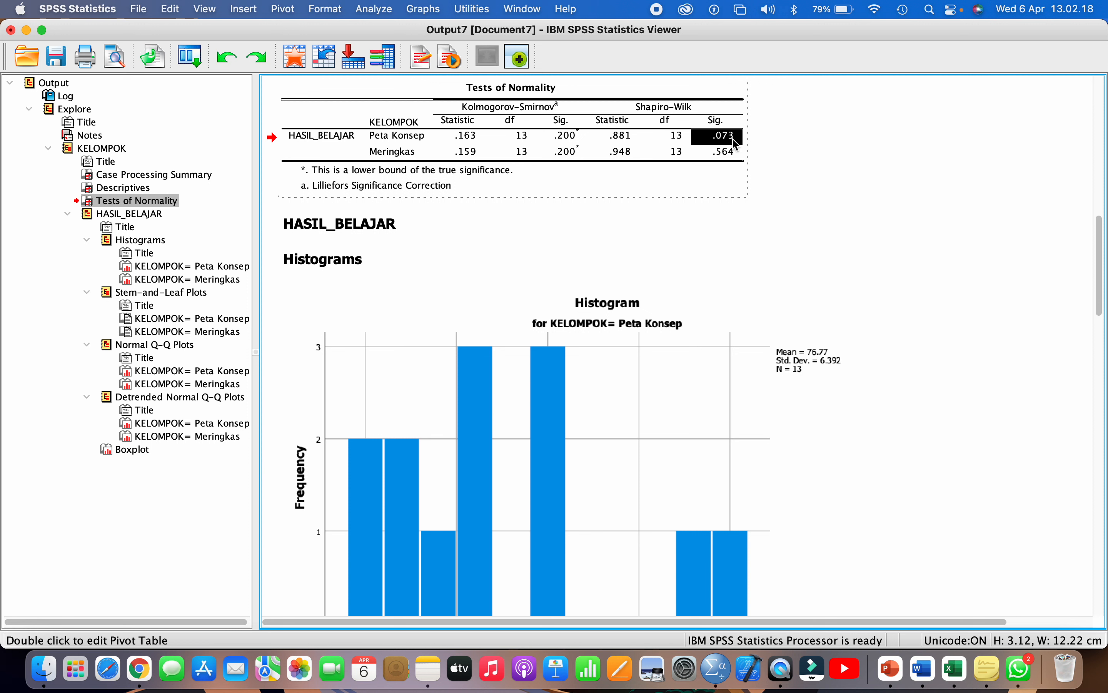
{"action": "left_click", "coordinate": [713, 153]}
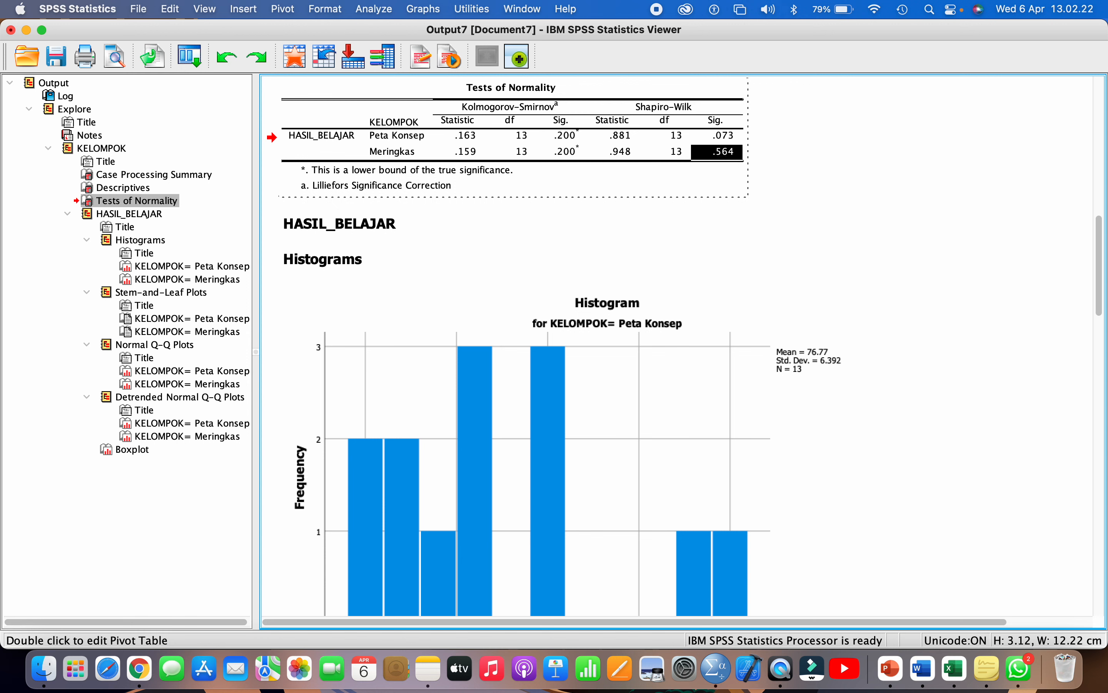
{"action": "left_click", "coordinate": [801, 158]}
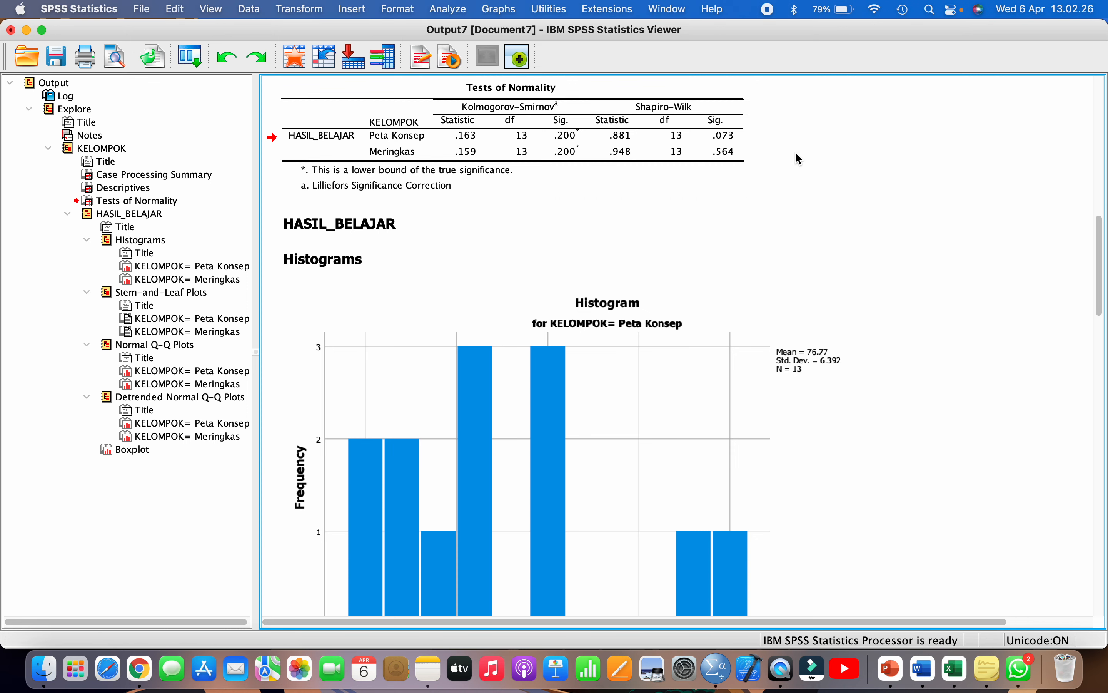
{"action": "left_click", "coordinate": [948, 668]}
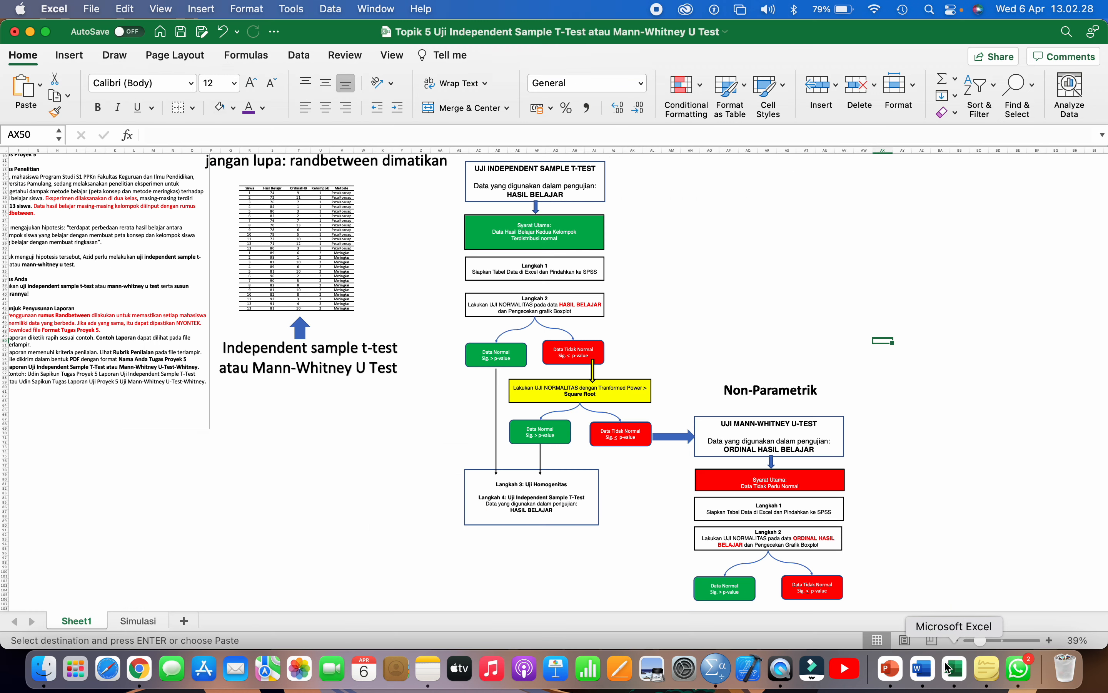
- Scroll through the Excel testing flowchart, then return to the SPSS histogram output
{"action": "left_click", "coordinate": [543, 307]}
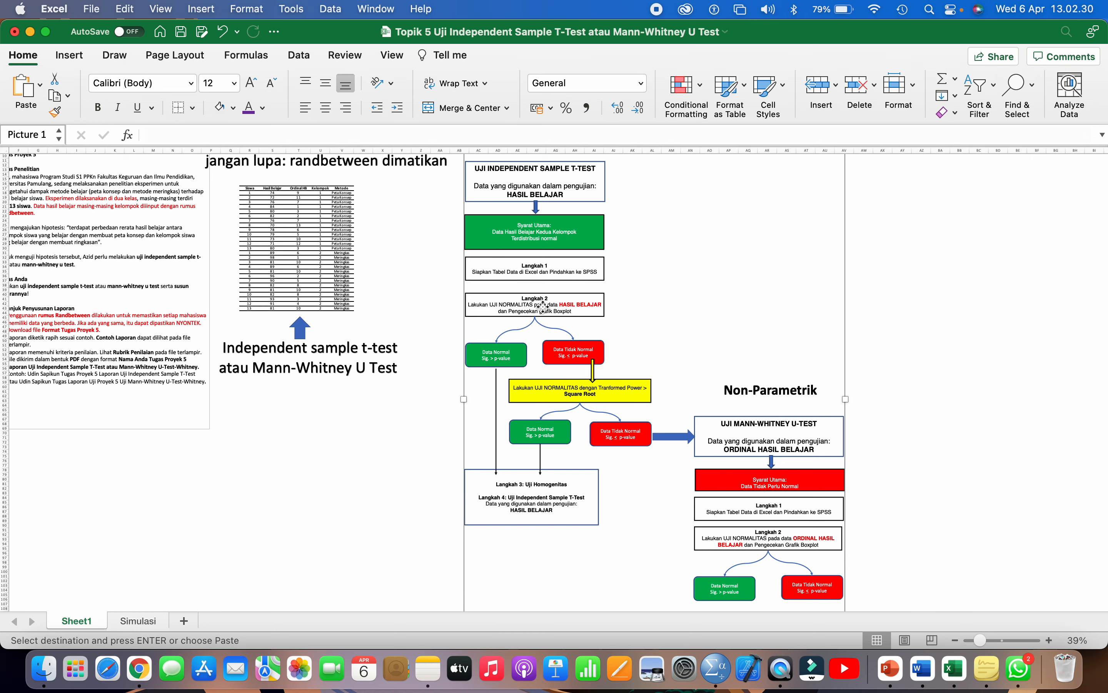
{"action": "scroll", "coordinate": [543, 306], "scroll_direction": "up", "scroll_amount": 5}
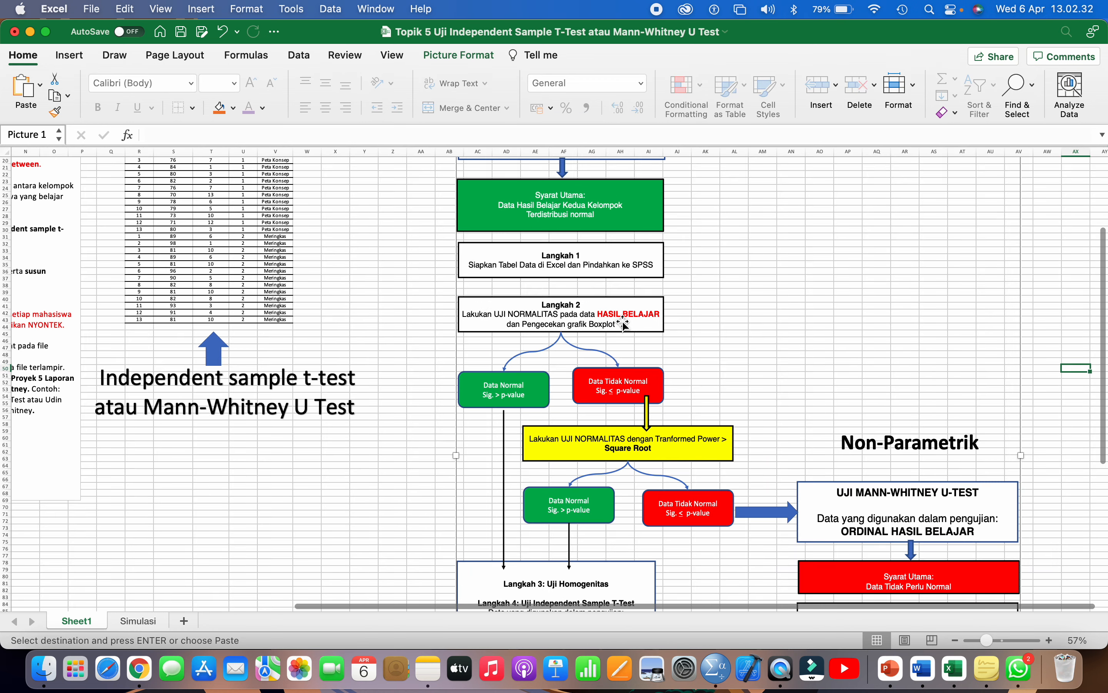
{"action": "scroll", "coordinate": [559, 331], "scroll_direction": "down", "scroll_amount": 2}
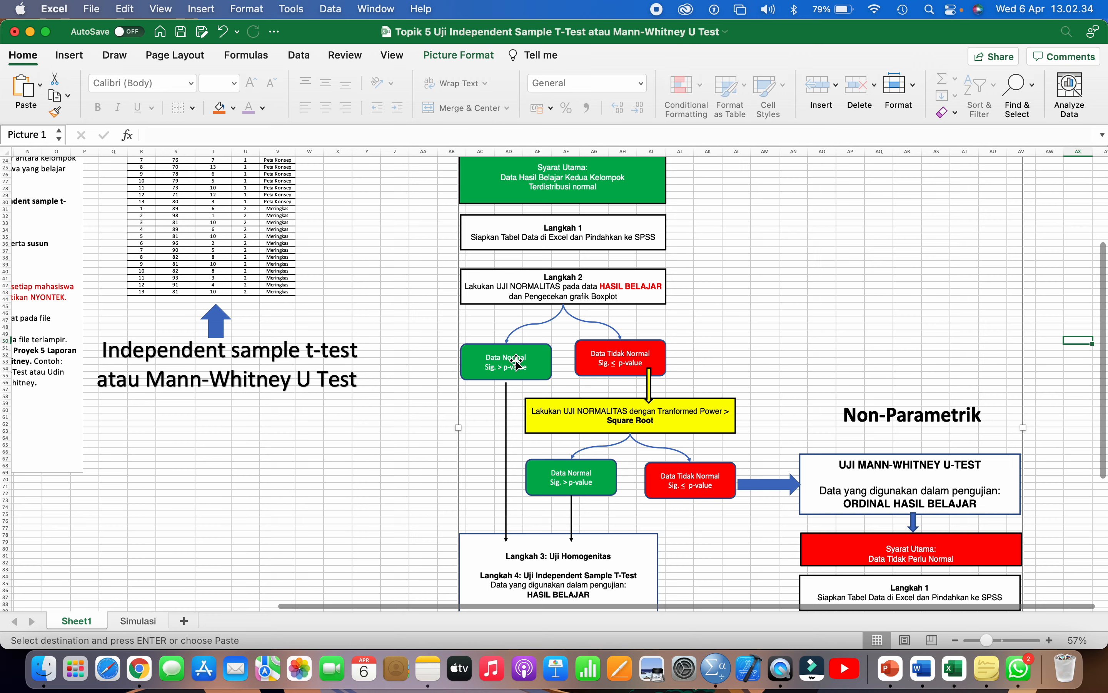
{"action": "scroll", "coordinate": [517, 361], "scroll_direction": "down", "scroll_amount": 3}
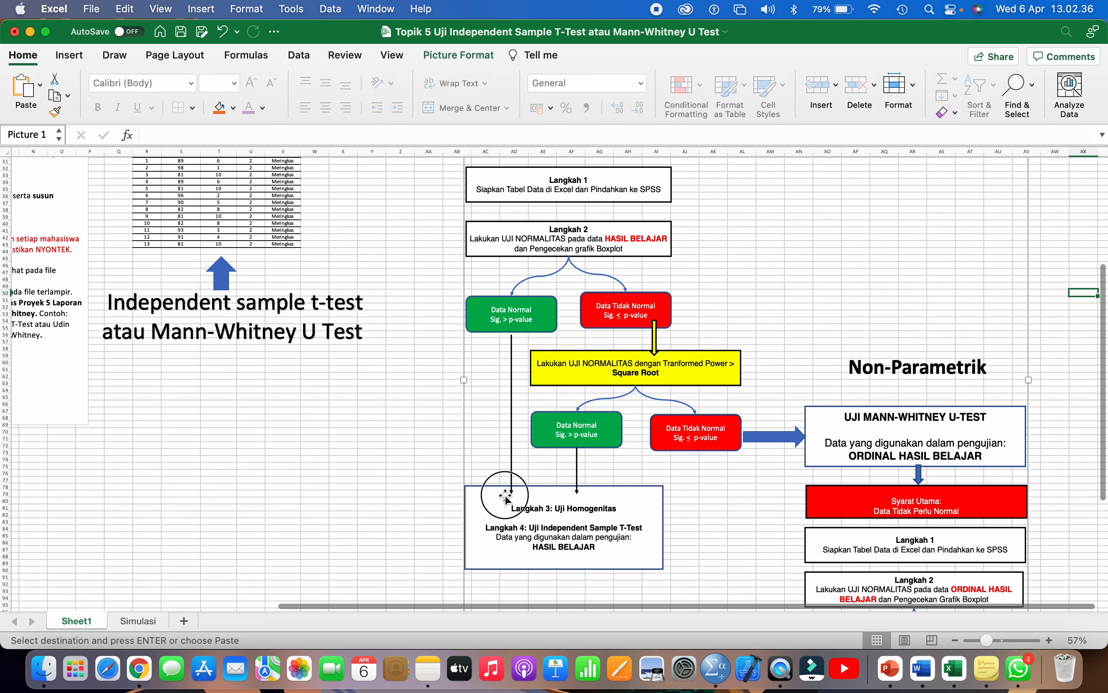
{"action": "scroll", "coordinate": [506, 497], "scroll_direction": "down", "scroll_amount": 2}
{"action": "scroll", "coordinate": [506, 497], "scroll_direction": "down", "scroll_amount": 1}
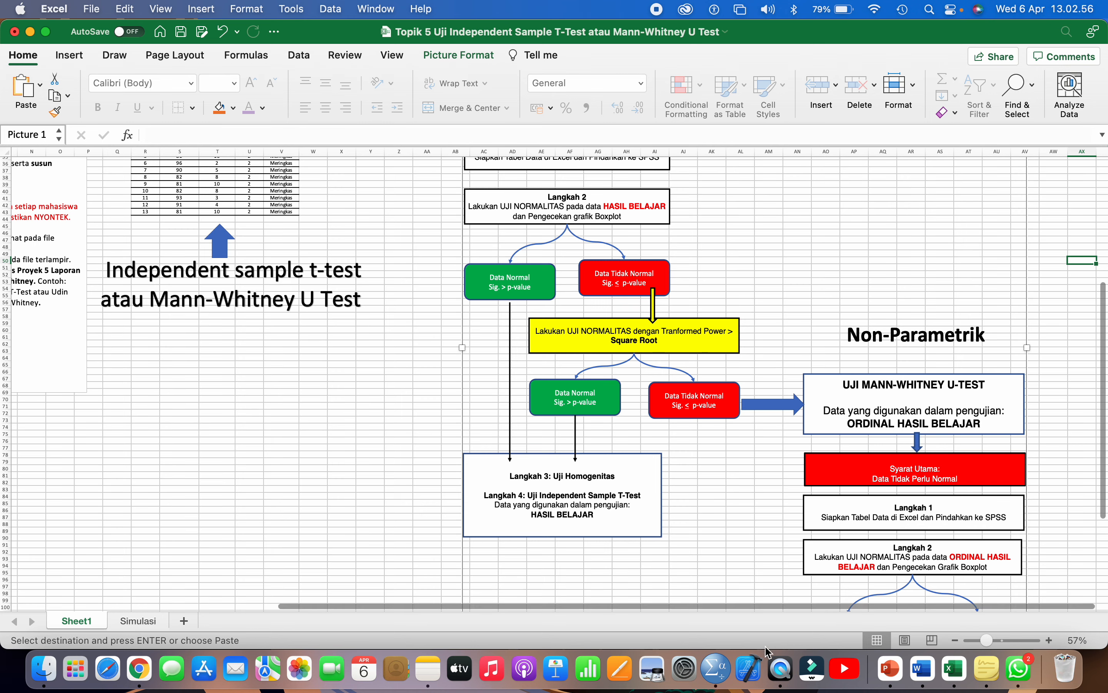
{"action": "left_click", "coordinate": [717, 672]}
{"action": "left_click", "coordinate": [624, 428]}
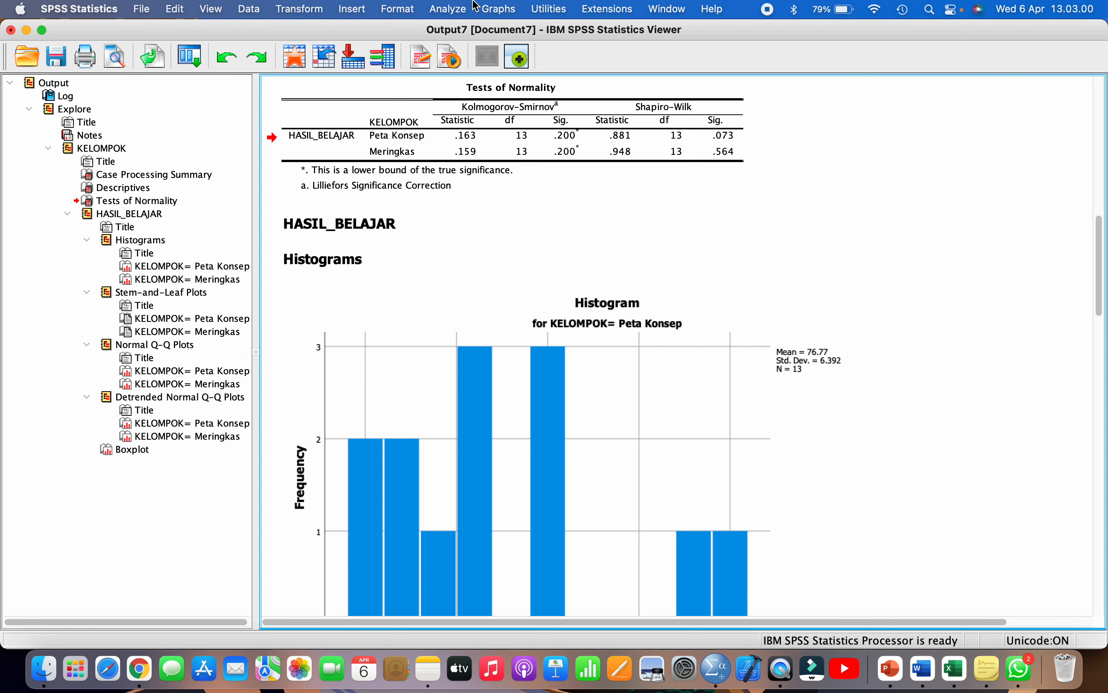
- Start an Independent-Samples T Test, recheck the Excel flowchart, and cancel the dialog
{"action": "left_click", "coordinate": [451, 10]}
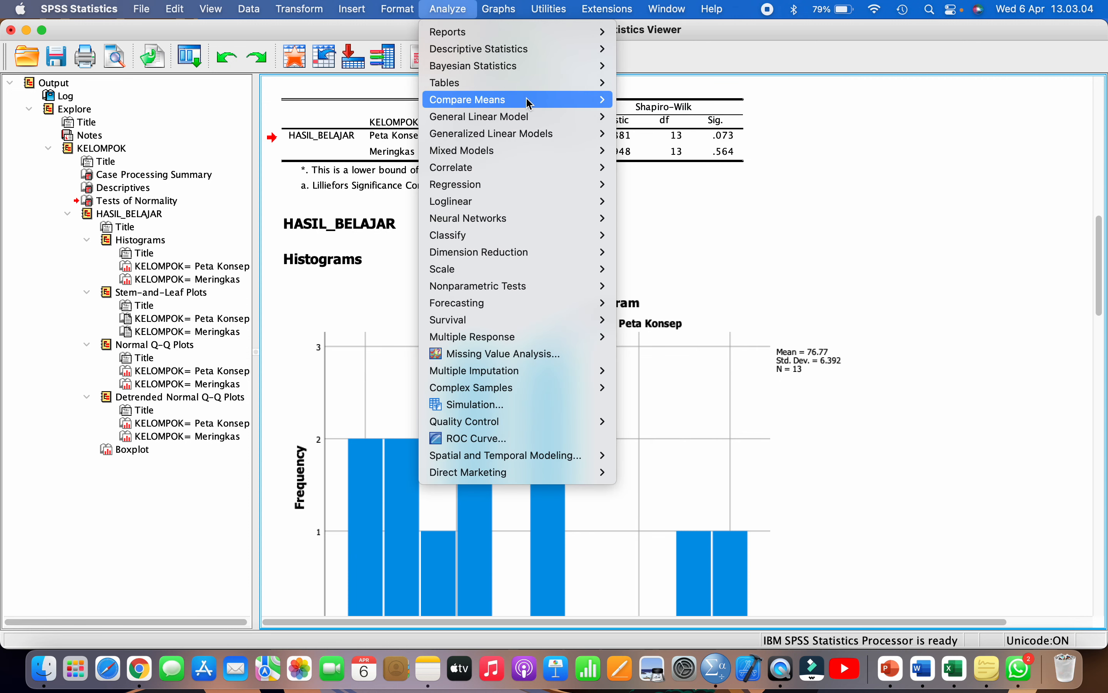
{"action": "mouse_move", "coordinate": [529, 101]}
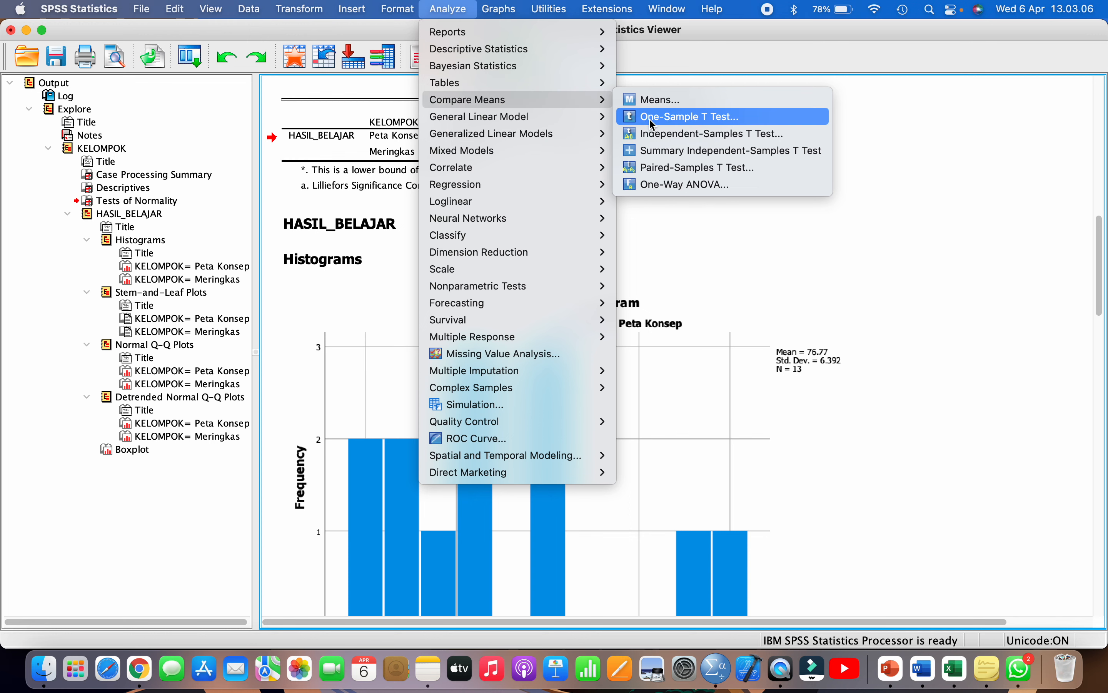
{"action": "left_click", "coordinate": [662, 137]}
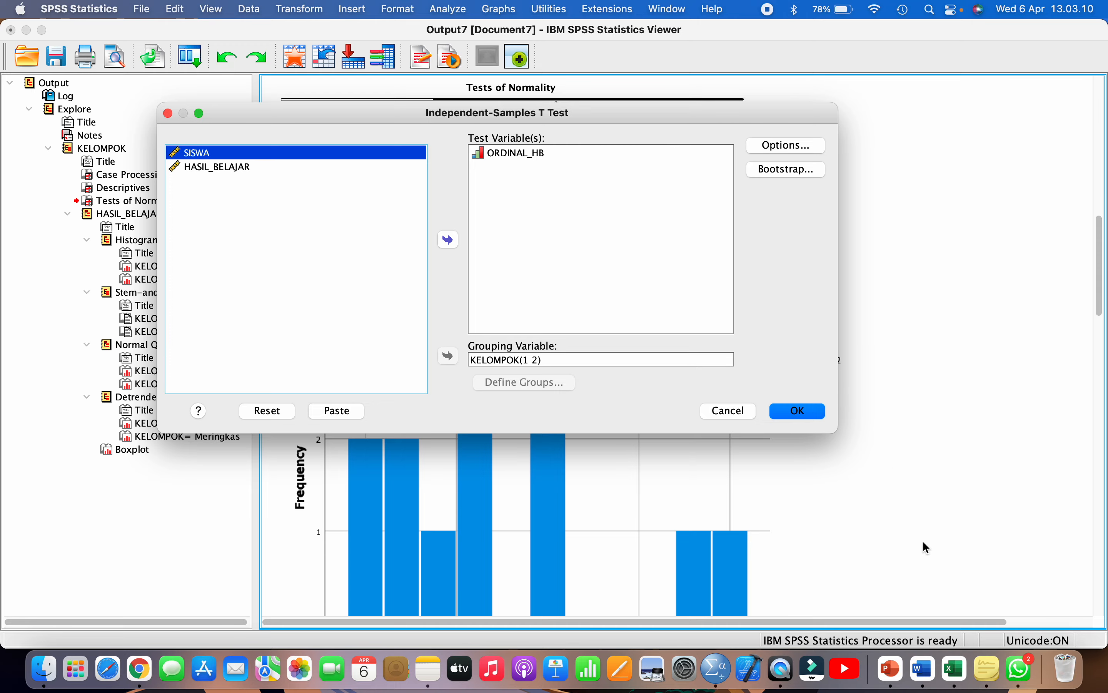
{"action": "left_click", "coordinate": [955, 669]}
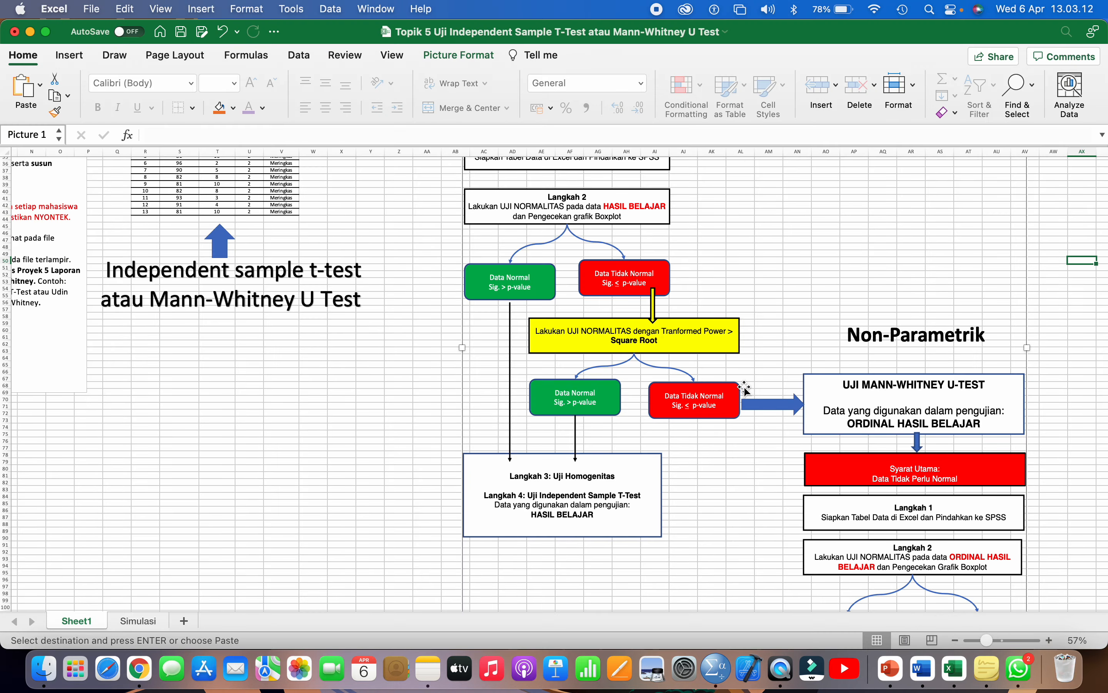
{"action": "scroll", "coordinate": [744, 389], "scroll_direction": "up", "scroll_amount": 10}
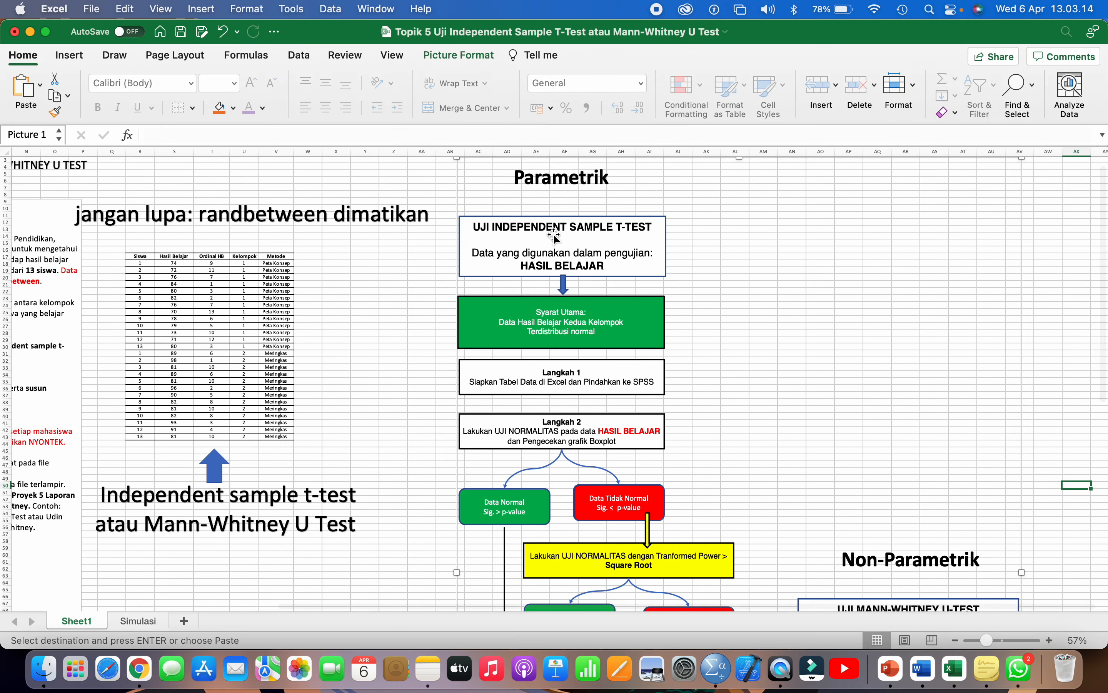
{"action": "scroll", "coordinate": [545, 220], "scroll_direction": "up", "scroll_amount": 1}
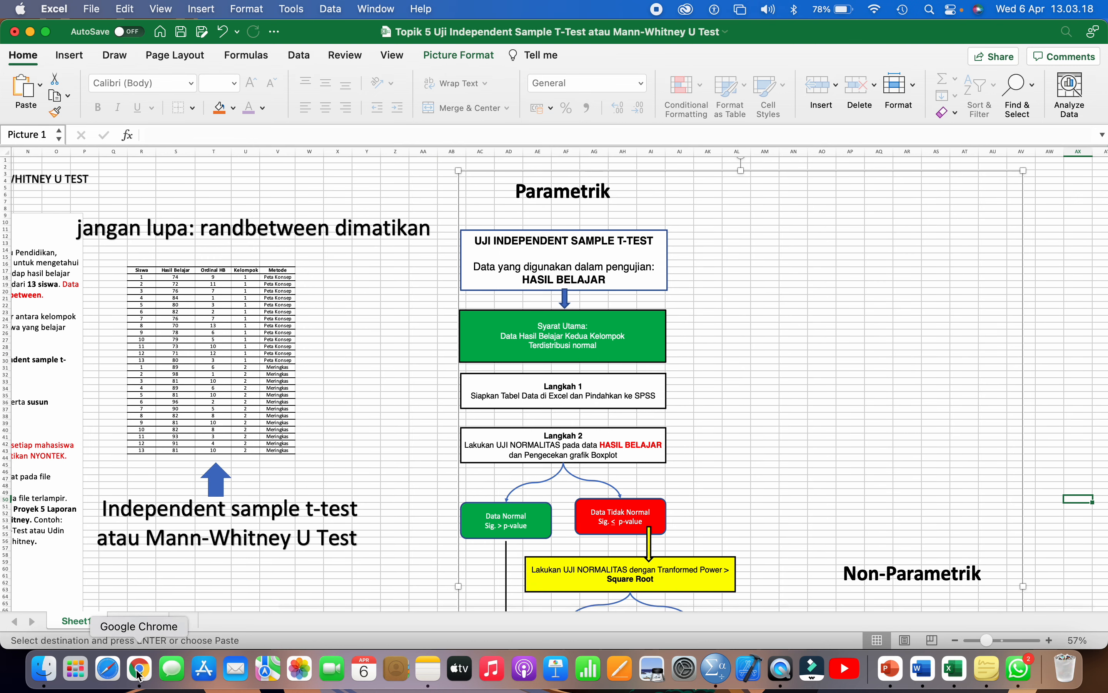
{"action": "left_click", "coordinate": [717, 669]}
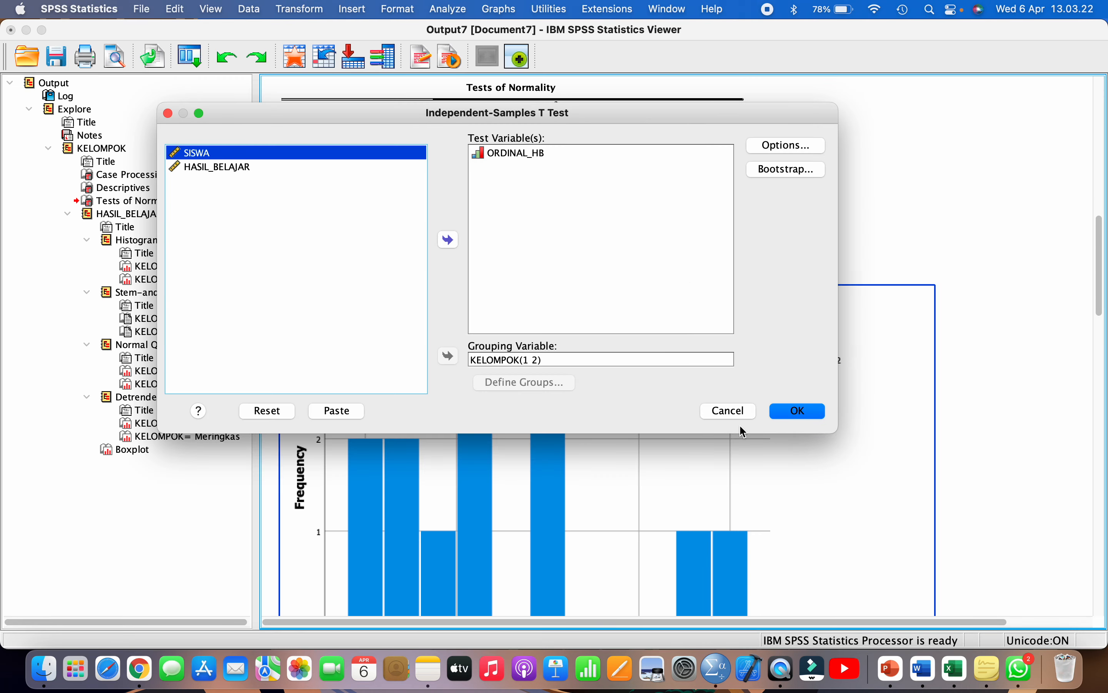
{"action": "left_click", "coordinate": [724, 410]}
- Reopen the t-test dialog, reset it, and set HASIL_BELAJAR as test variable, KELOMPOK as grouping
{"action": "left_click", "coordinate": [445, 10]}
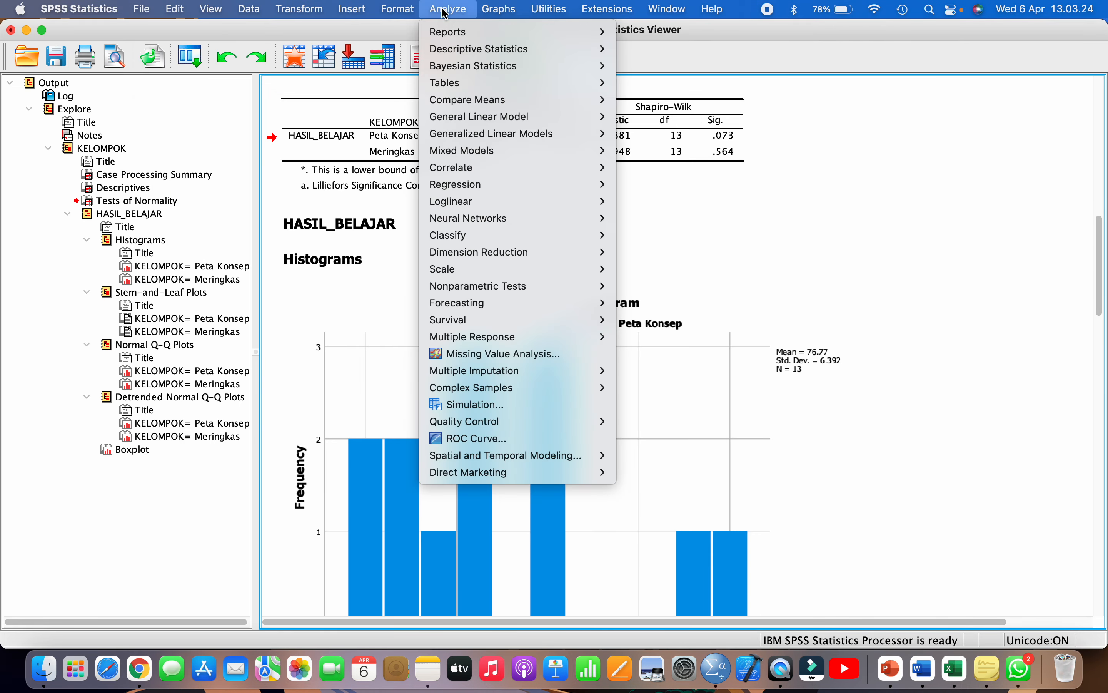
{"action": "mouse_move", "coordinate": [549, 100]}
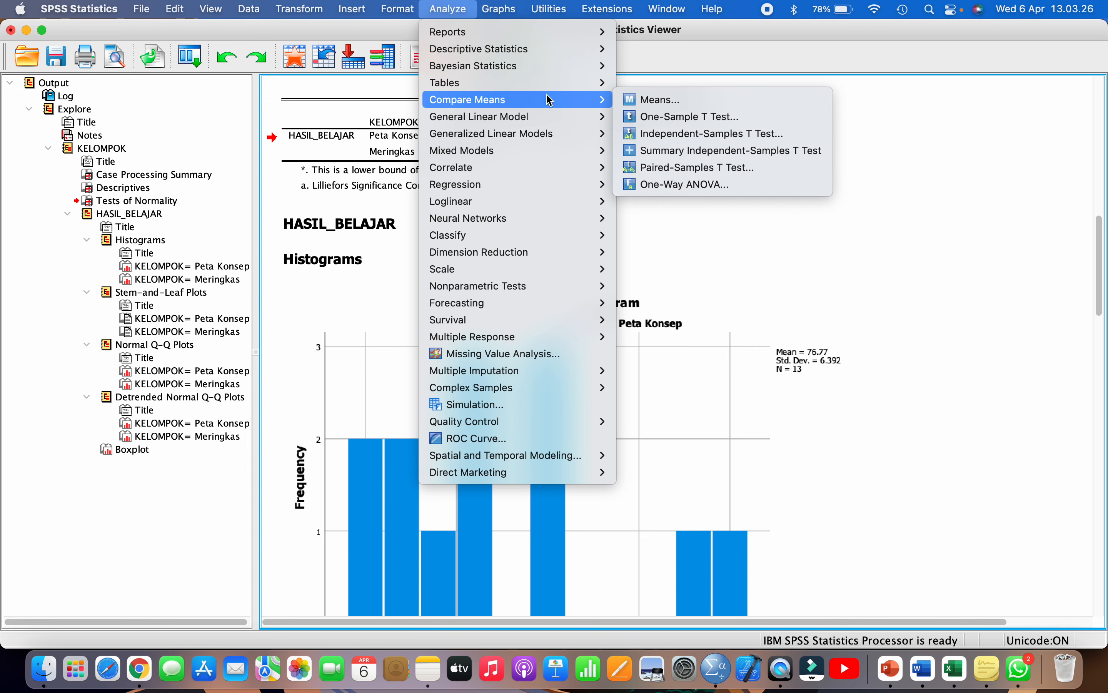
{"action": "left_click", "coordinate": [673, 133]}
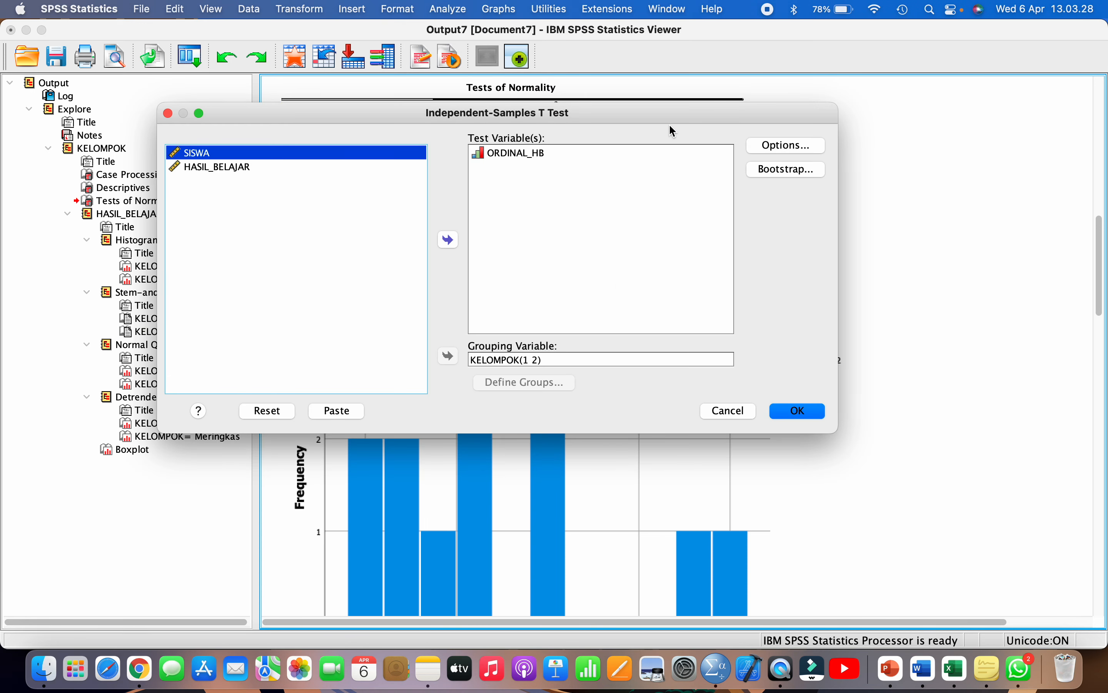
{"action": "left_click", "coordinate": [277, 417]}
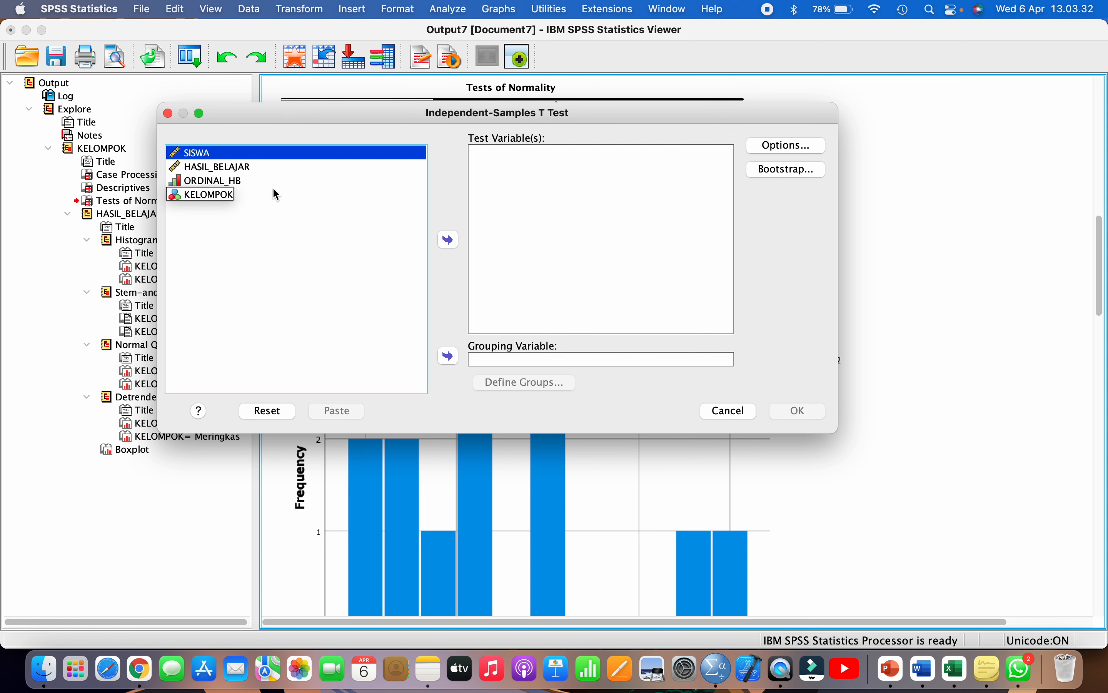
{"action": "left_click", "coordinate": [215, 168]}
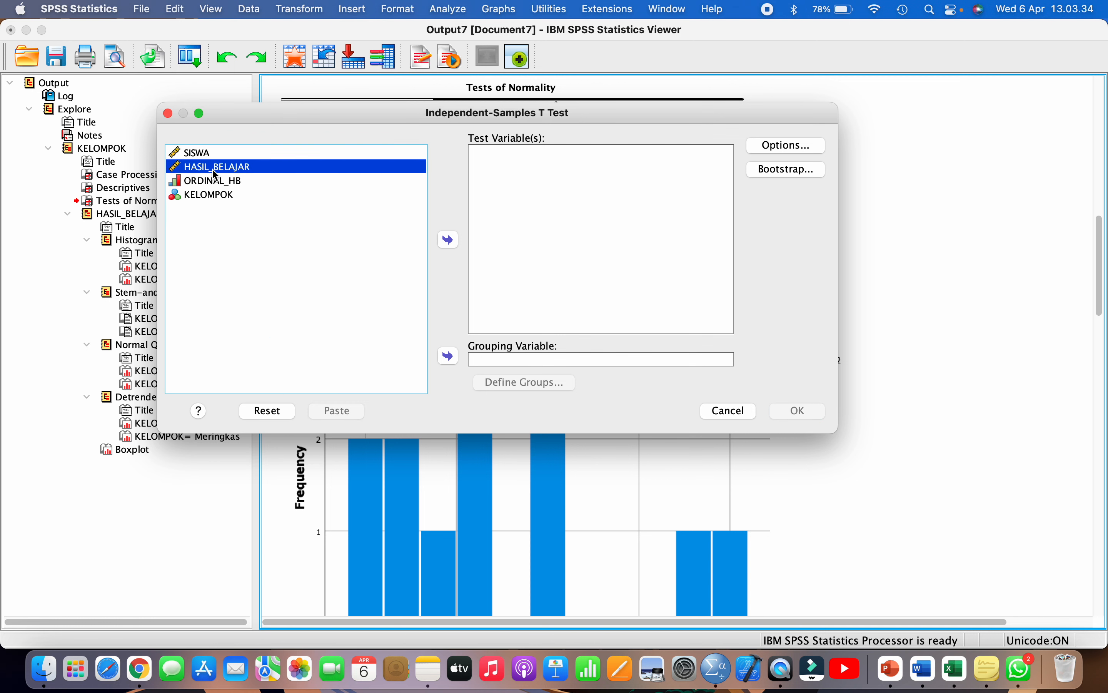
{"action": "left_click", "coordinate": [452, 242]}
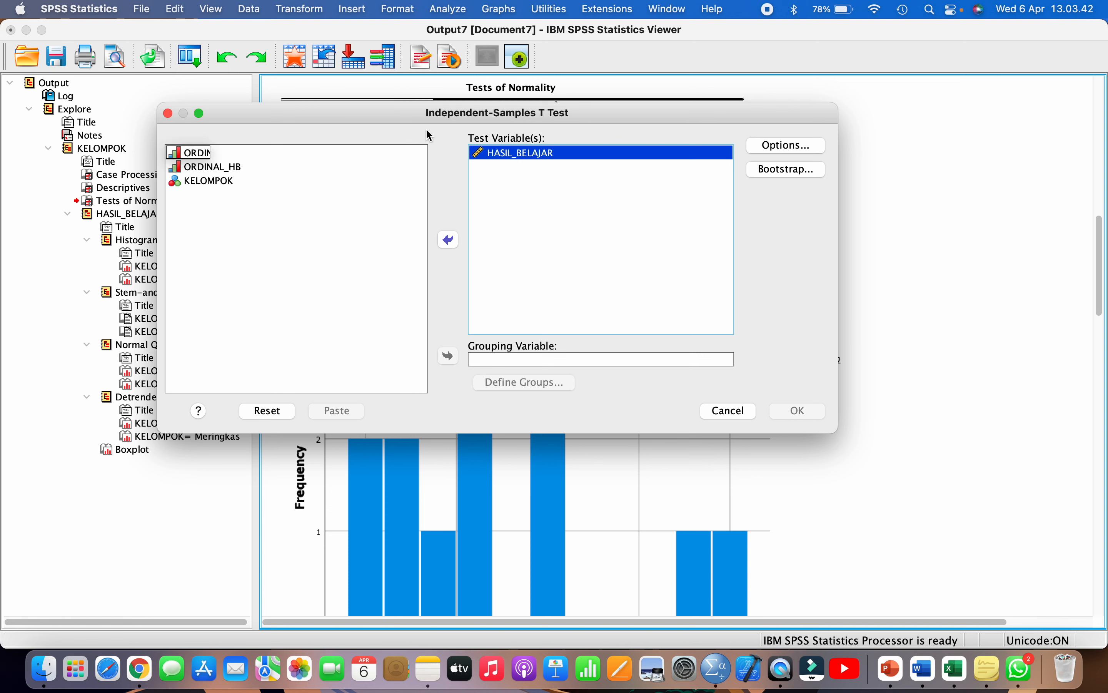
{"action": "left_click", "coordinate": [517, 157]}
{"action": "left_click", "coordinate": [281, 180]}
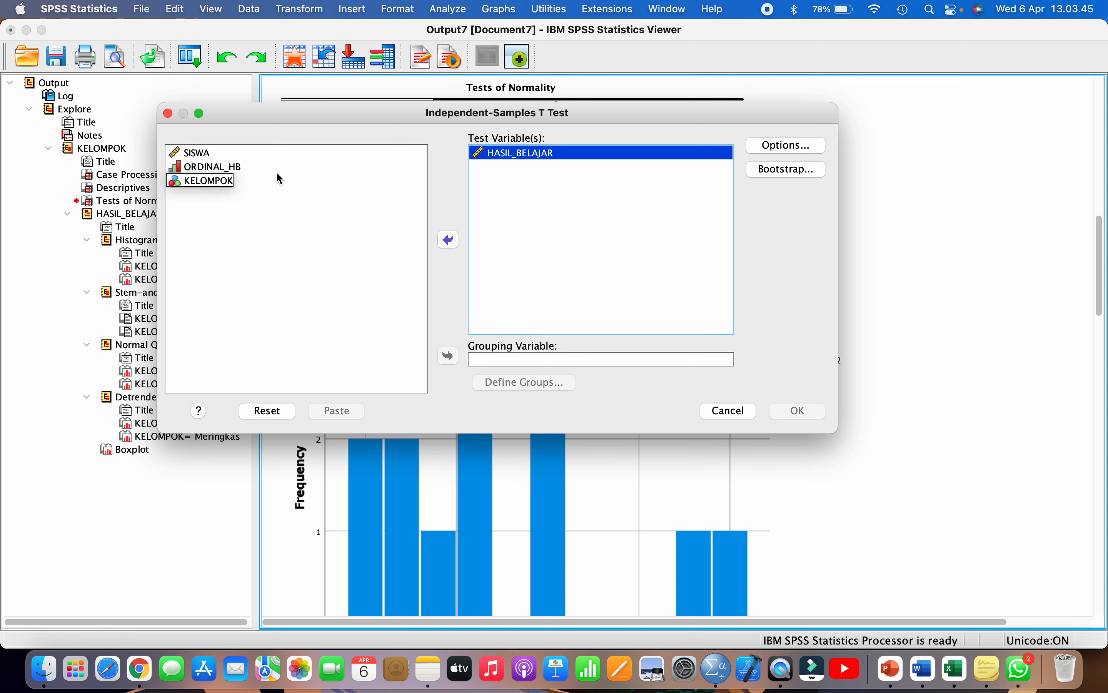
{"action": "left_click", "coordinate": [198, 182]}
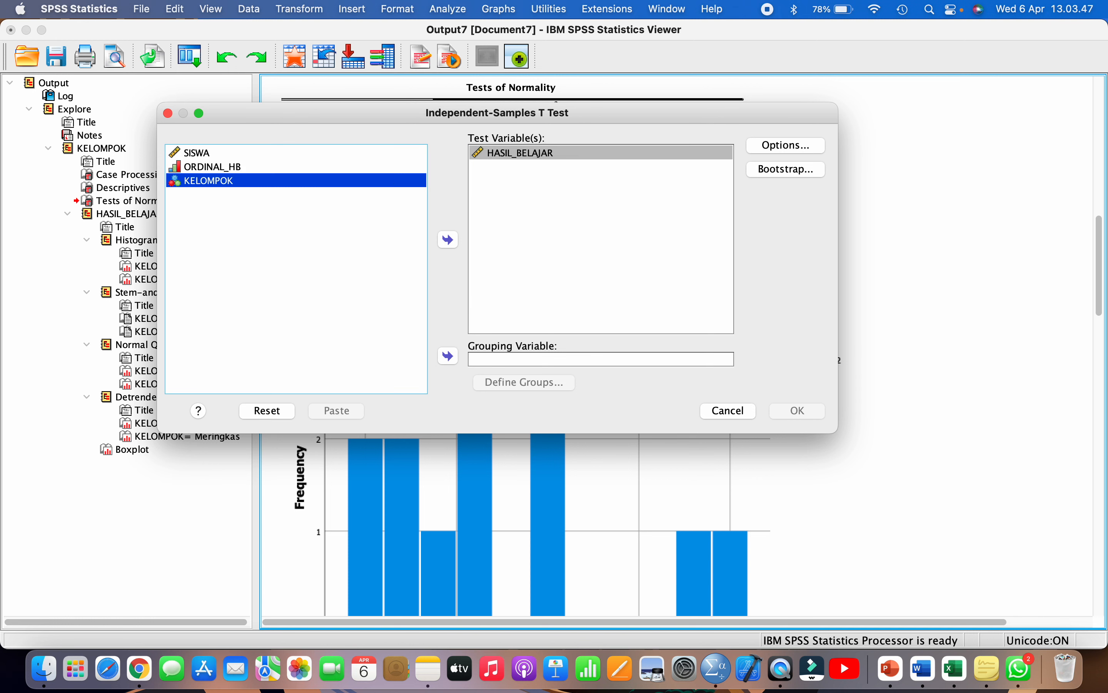
{"action": "left_click", "coordinate": [448, 356]}
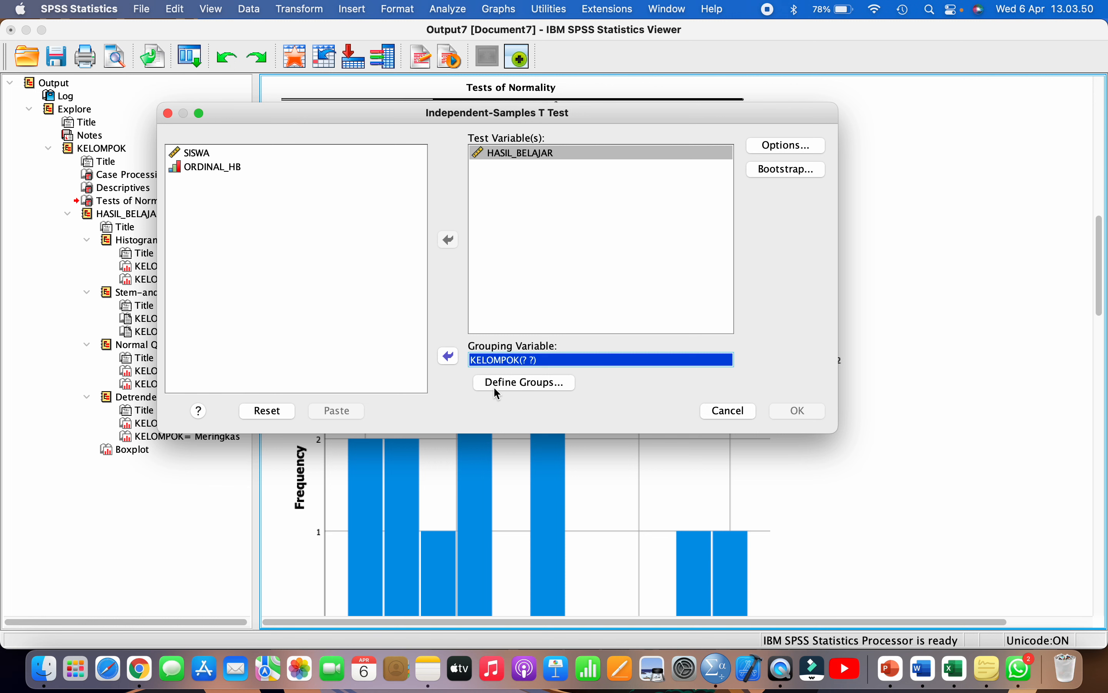
- Define the KELOMPOK groups as 1 and 2
{"action": "left_click", "coordinate": [516, 385]}
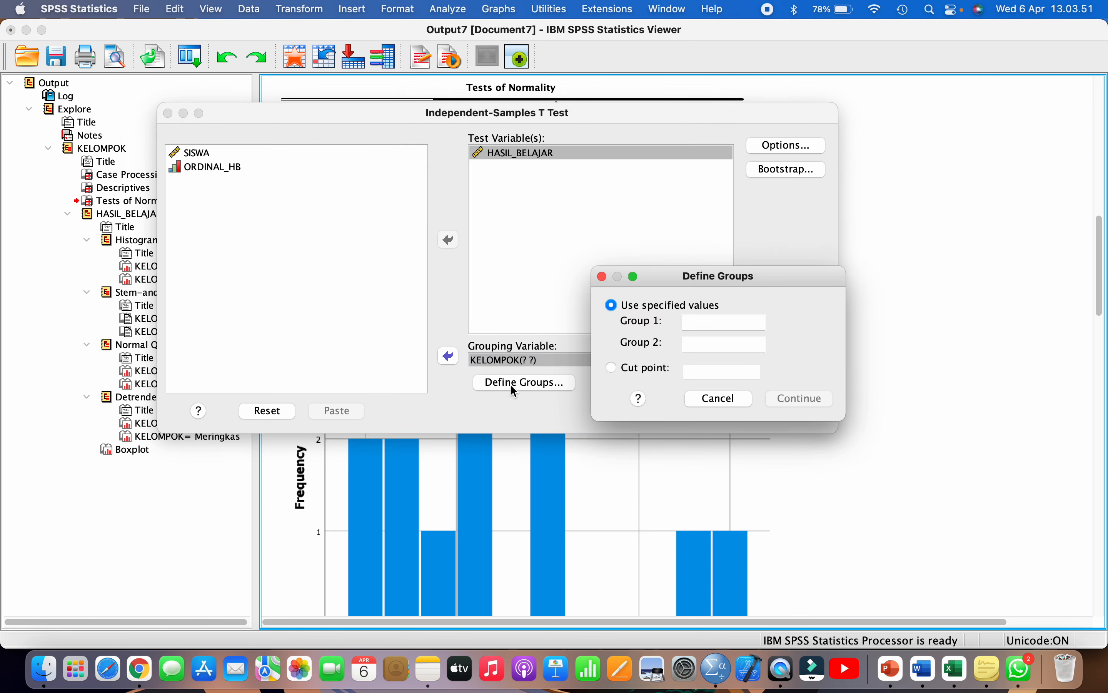
{"action": "left_click", "coordinate": [701, 321]}
{"action": "type", "text": "1"}
{"action": "left_click", "coordinate": [699, 346]}
{"action": "type", "text": "2"}
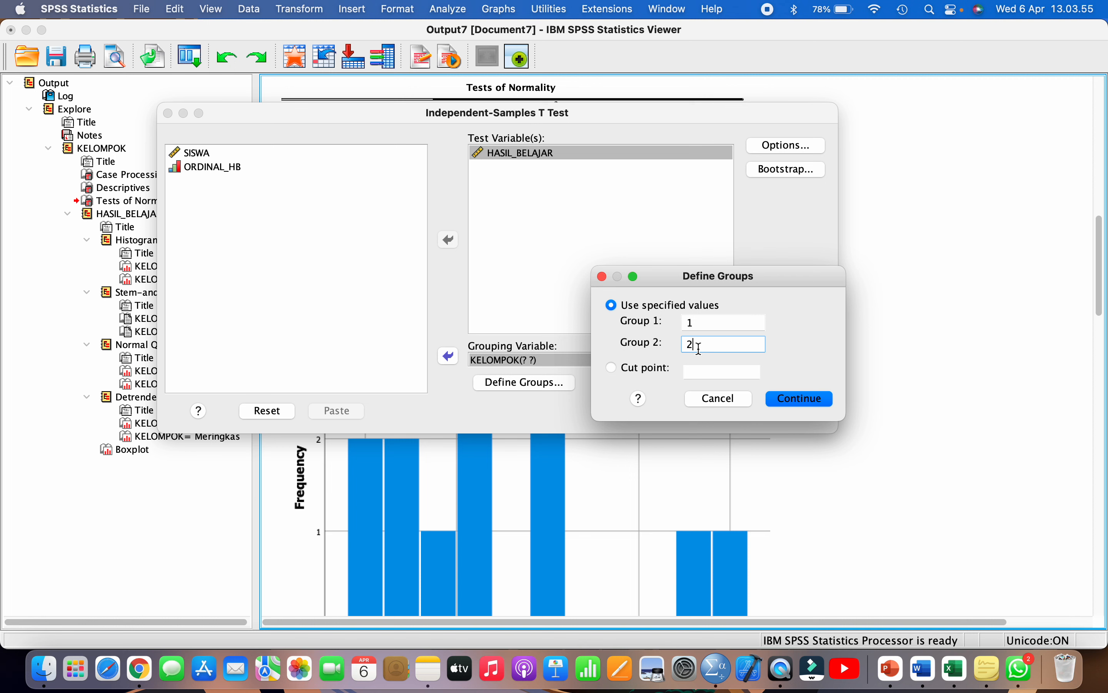
{"action": "left_click", "coordinate": [790, 402]}
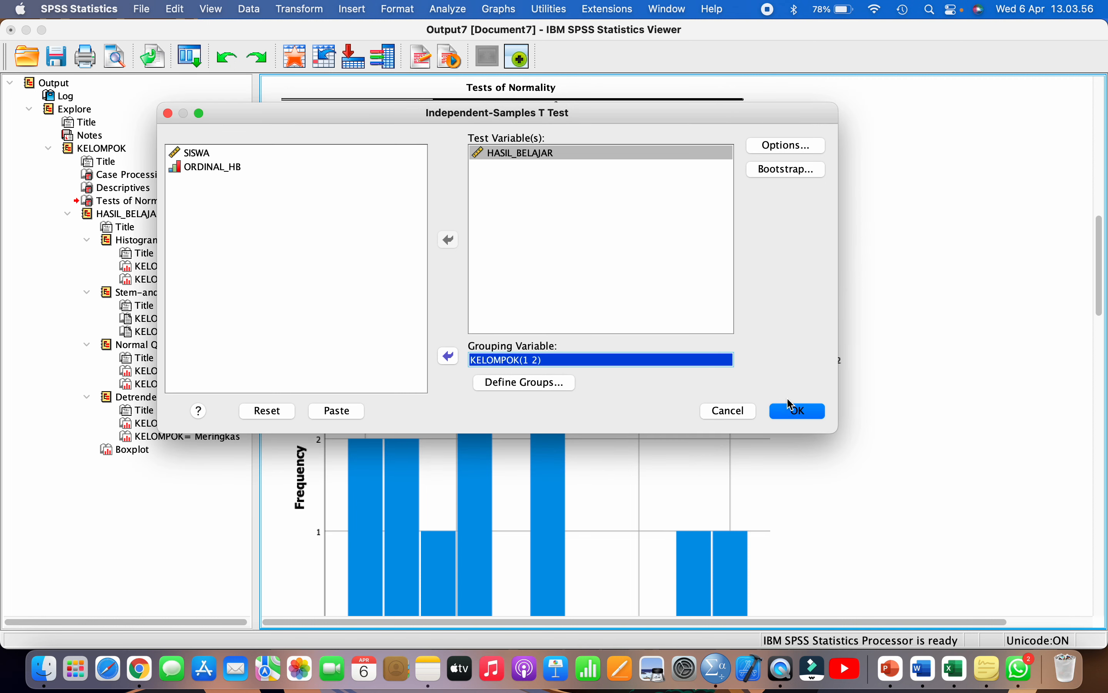
- Run the t-test at 95% confidence (t = −5.854, df 24, Sig. .000) and select Group Statistics
{"action": "left_click", "coordinate": [764, 154]}
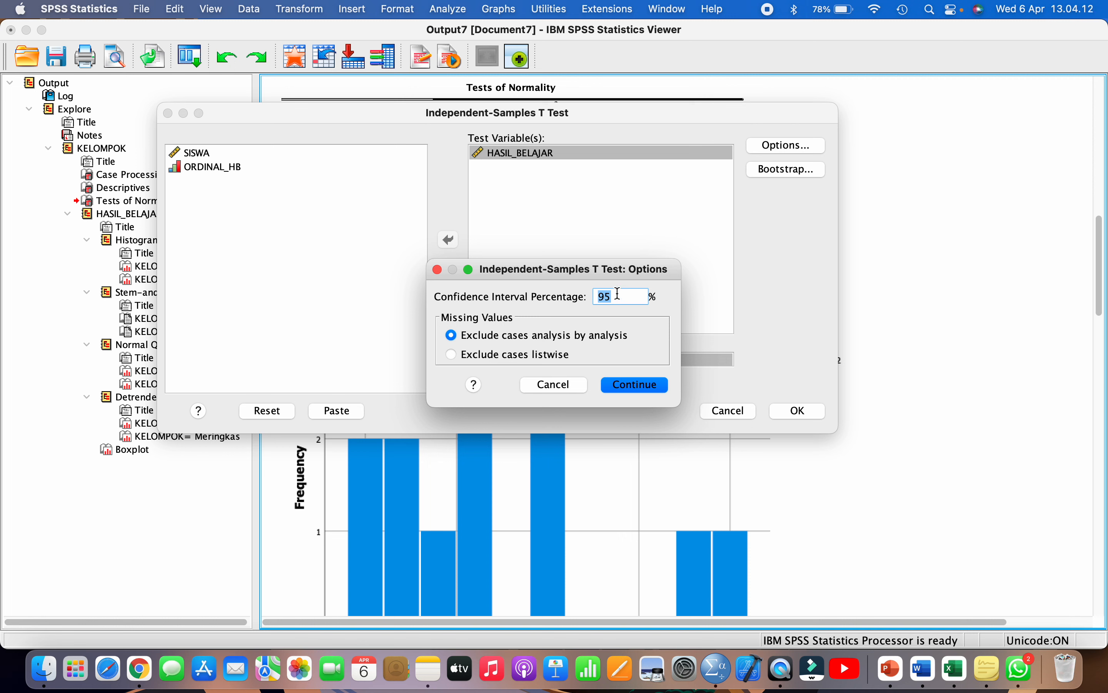
{"action": "left_click", "coordinate": [618, 293]}
{"action": "left_click", "coordinate": [626, 386]}
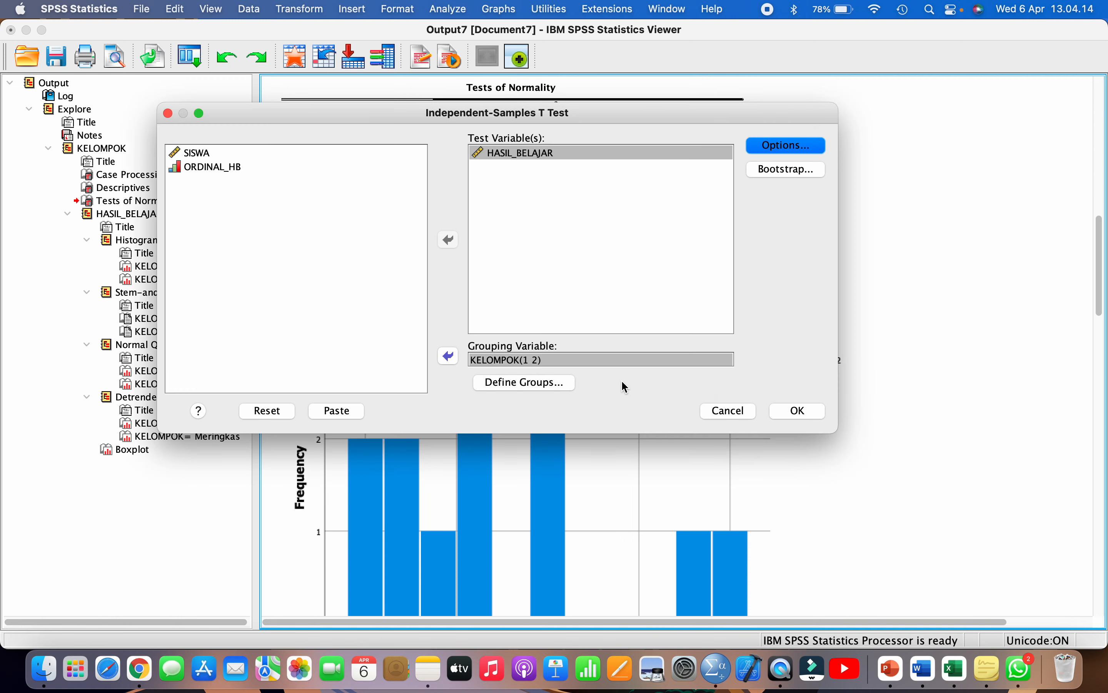
{"action": "left_click", "coordinate": [800, 412]}
{"action": "left_click", "coordinate": [106, 531]}
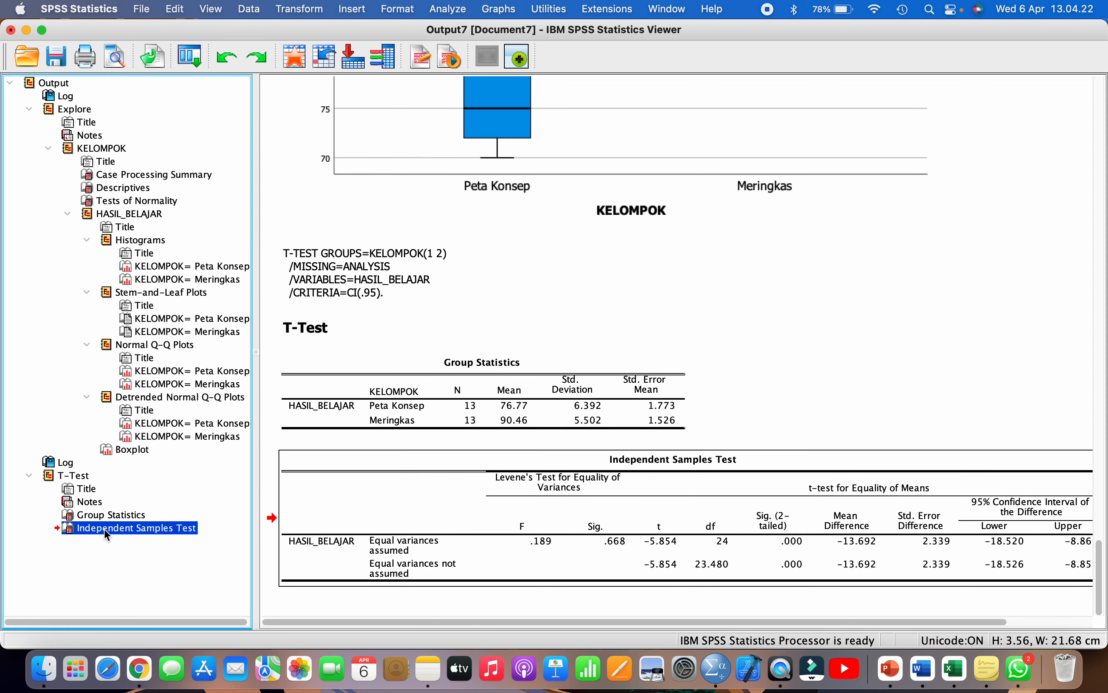
{"action": "left_click", "coordinate": [387, 362]}
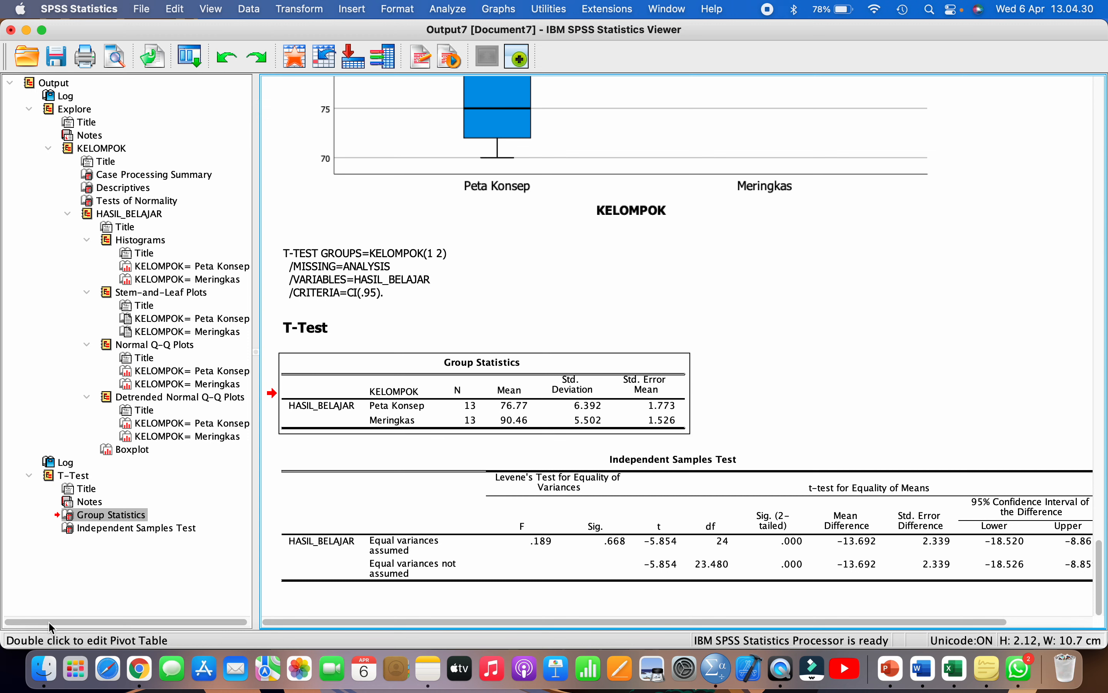
{"action": "left_click", "coordinate": [43, 669]}
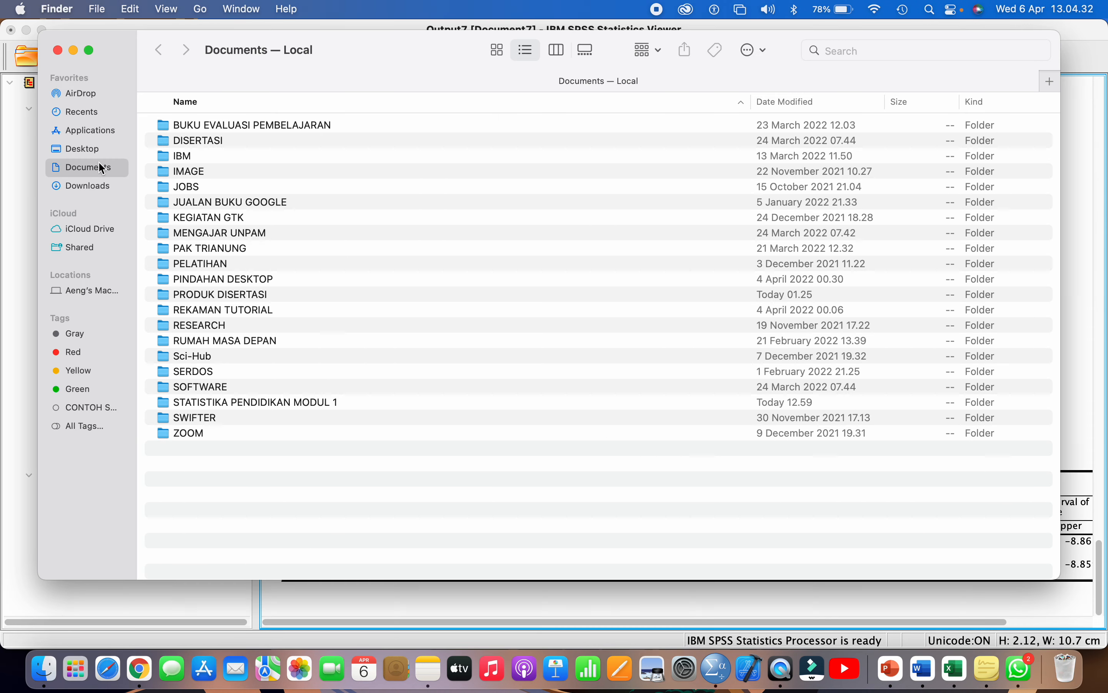
- Copy the FORMAT TUGAS report template from Downloads
{"action": "left_click", "coordinate": [98, 187]}
{"action": "left_click", "coordinate": [214, 144]}
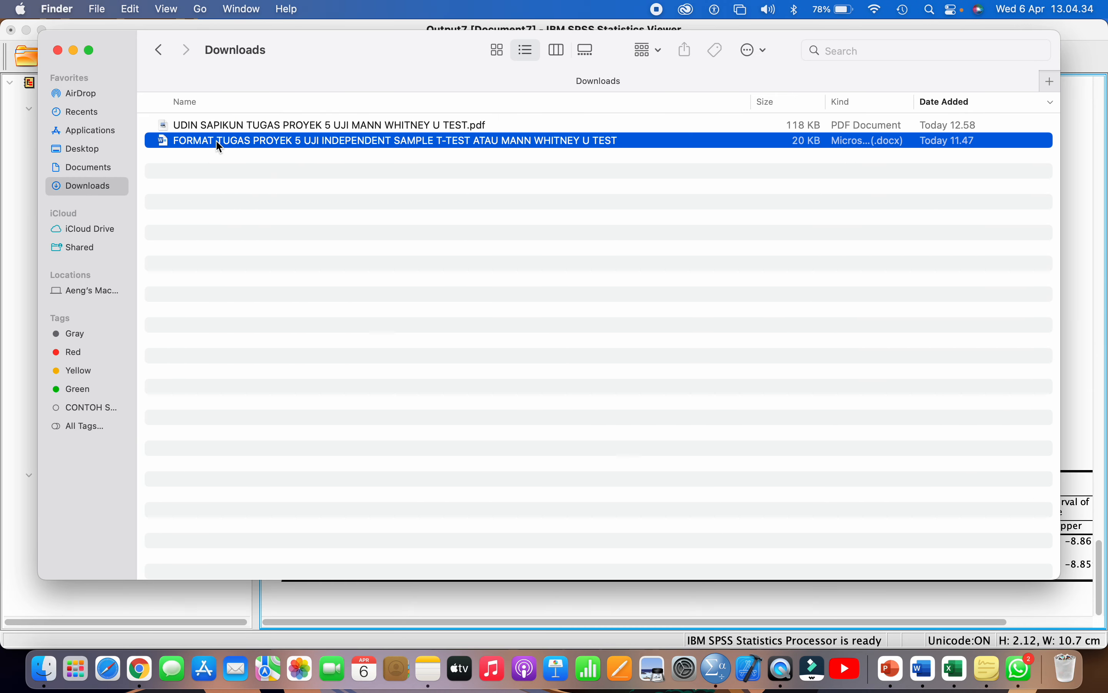
{"action": "key", "text": "super+c"}
- Move the template into the Topik 5 folder, replacing the existing copy, and open it in Word
{"action": "left_click", "coordinate": [101, 172]}
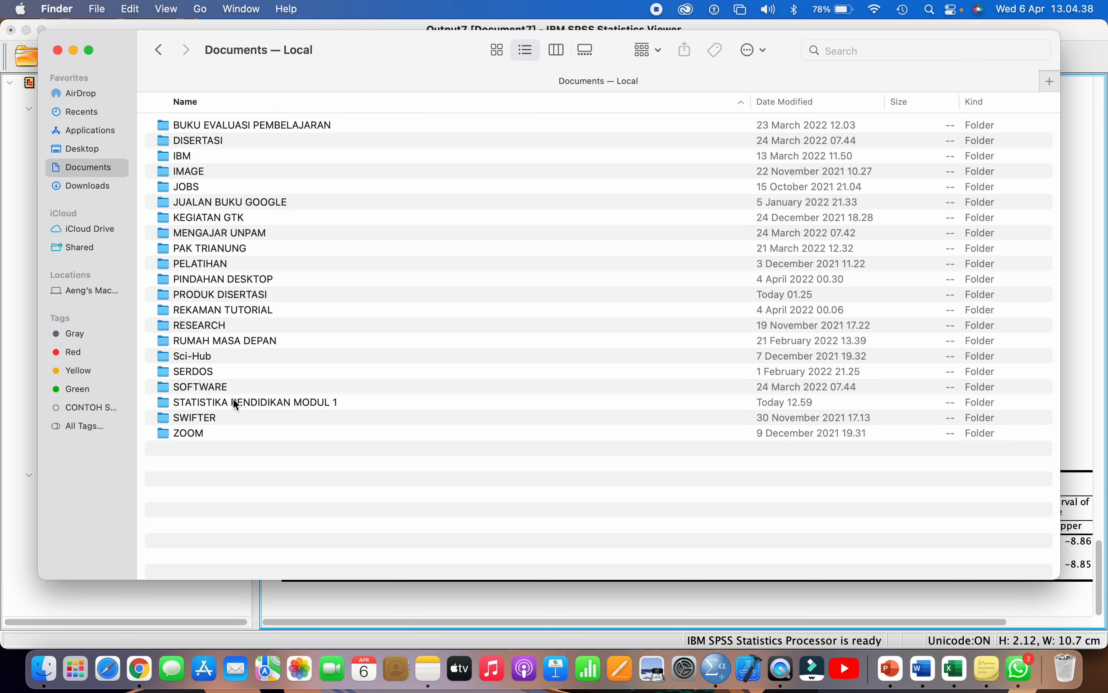
{"action": "double_click", "coordinate": [234, 402]}
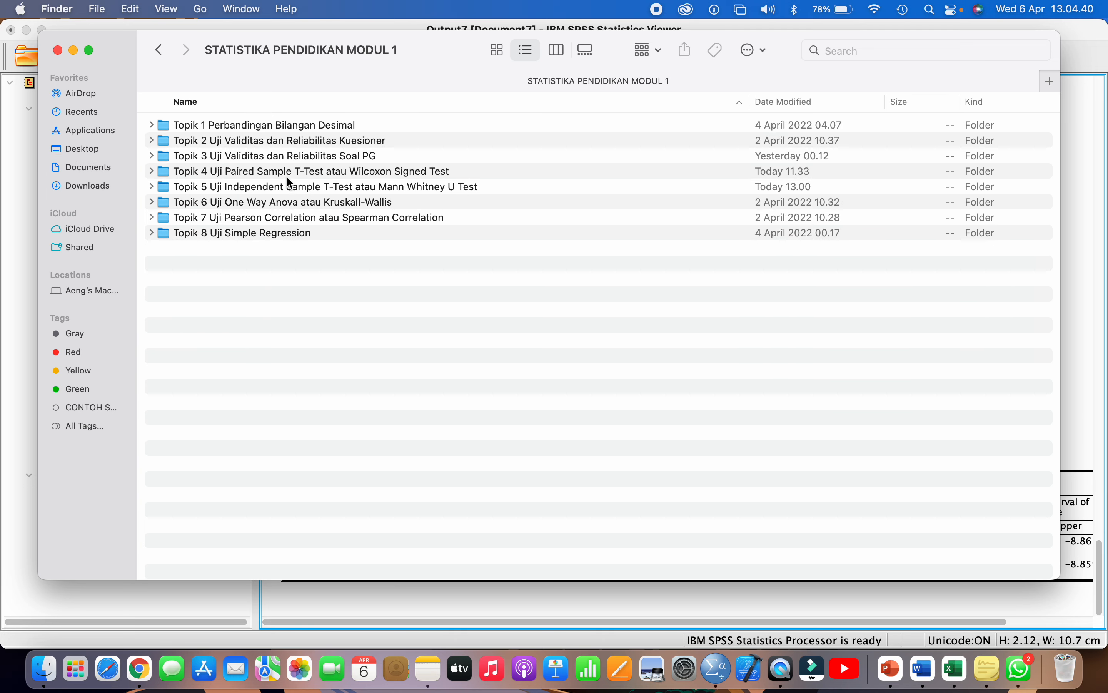
{"action": "double_click", "coordinate": [285, 185]}
{"action": "key", "text": "super+alt+v"}
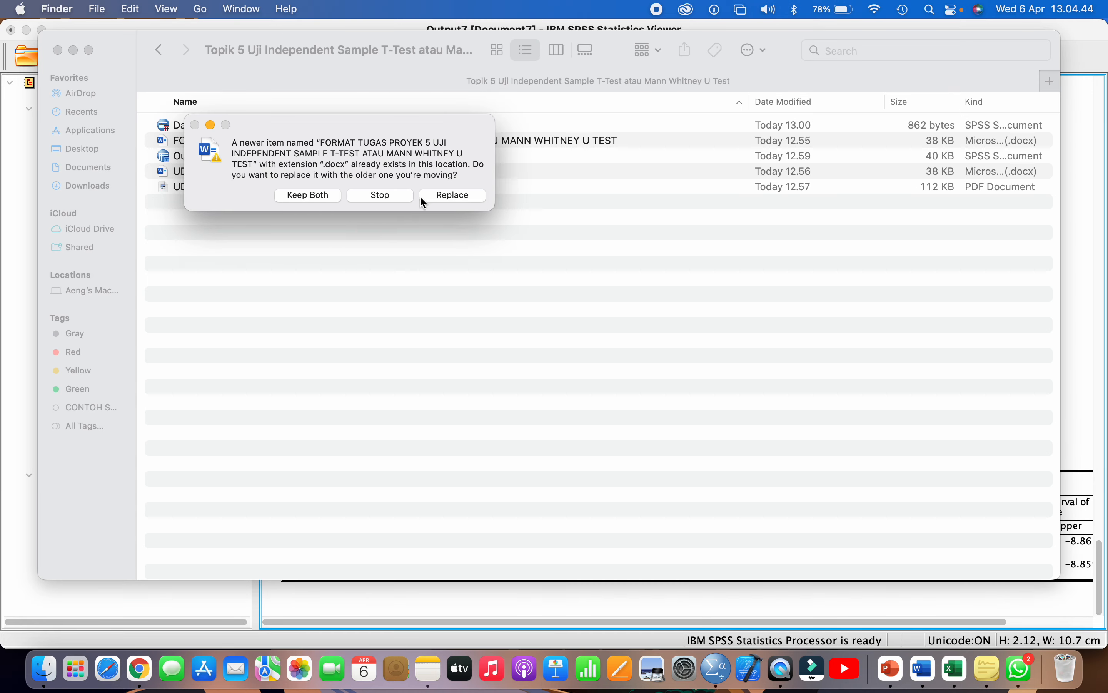
{"action": "left_click", "coordinate": [438, 198]}
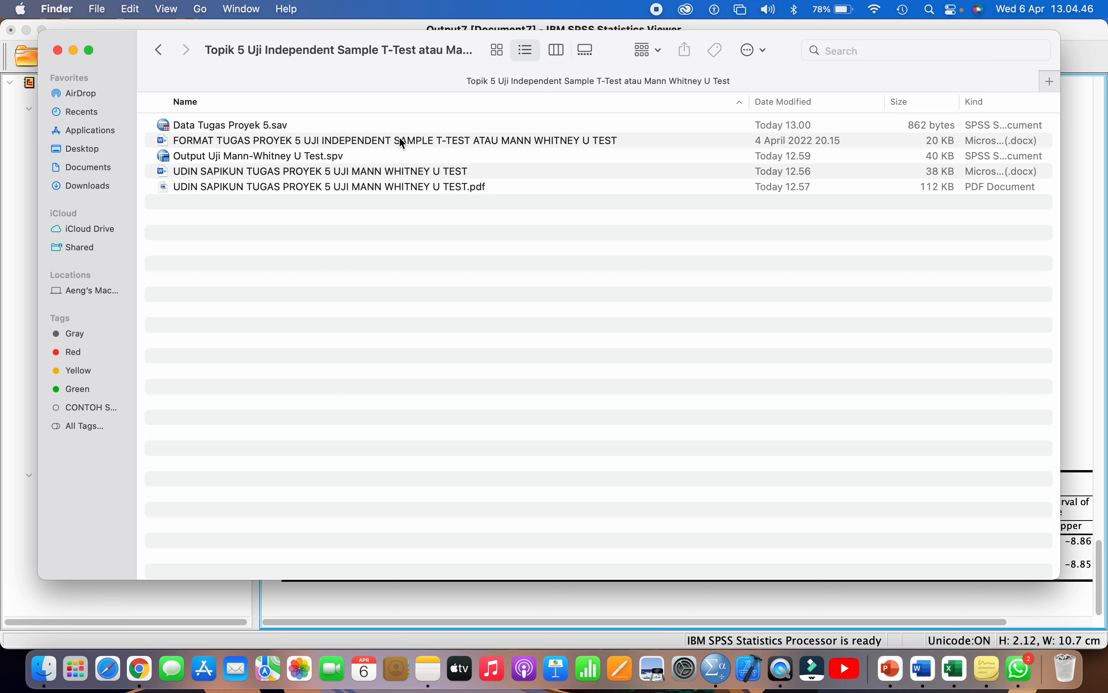
{"action": "double_click", "coordinate": [400, 140]}
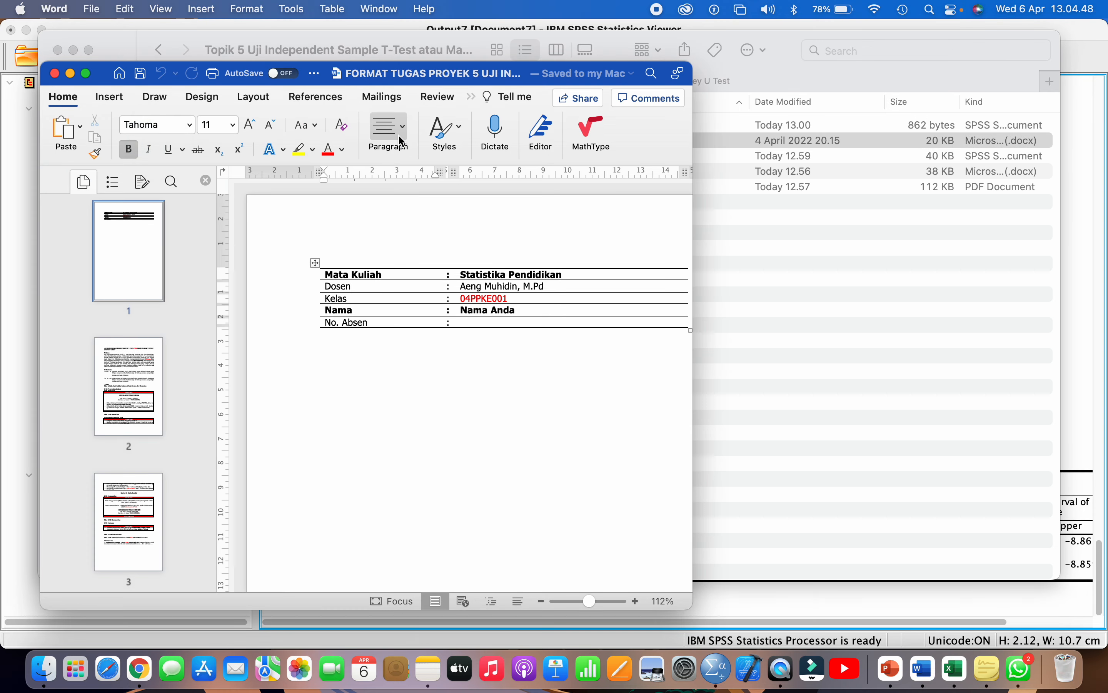
- Replace 'Nama Anda' with the student's name and enter the roll number in No. Absen
{"action": "triple_click", "coordinate": [535, 309]}
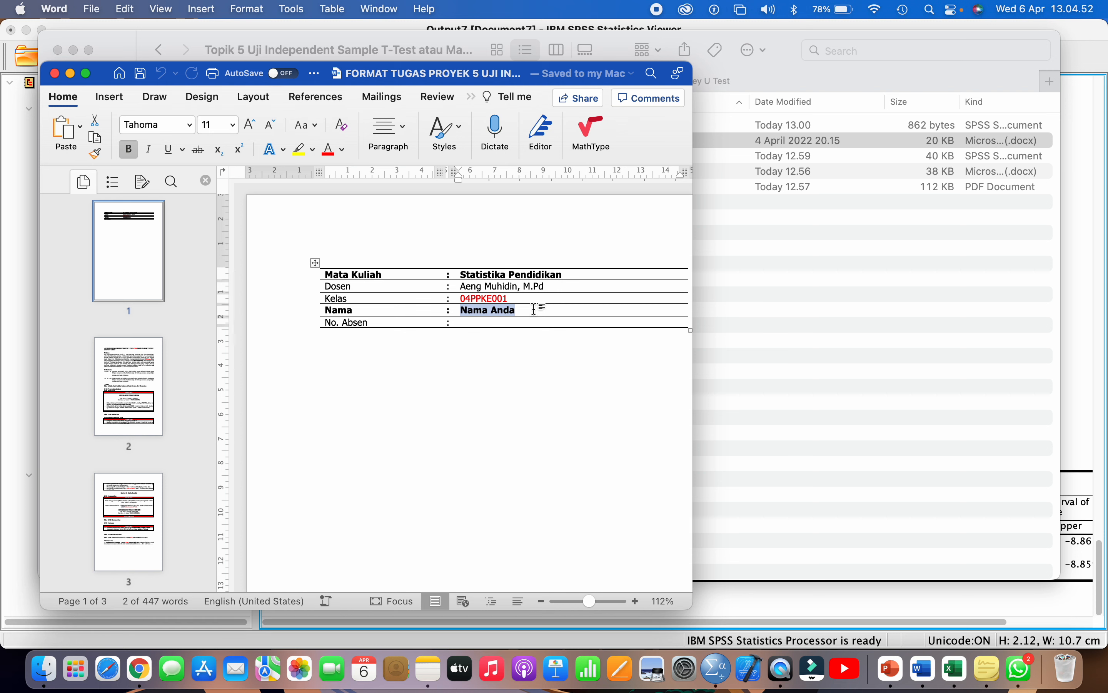
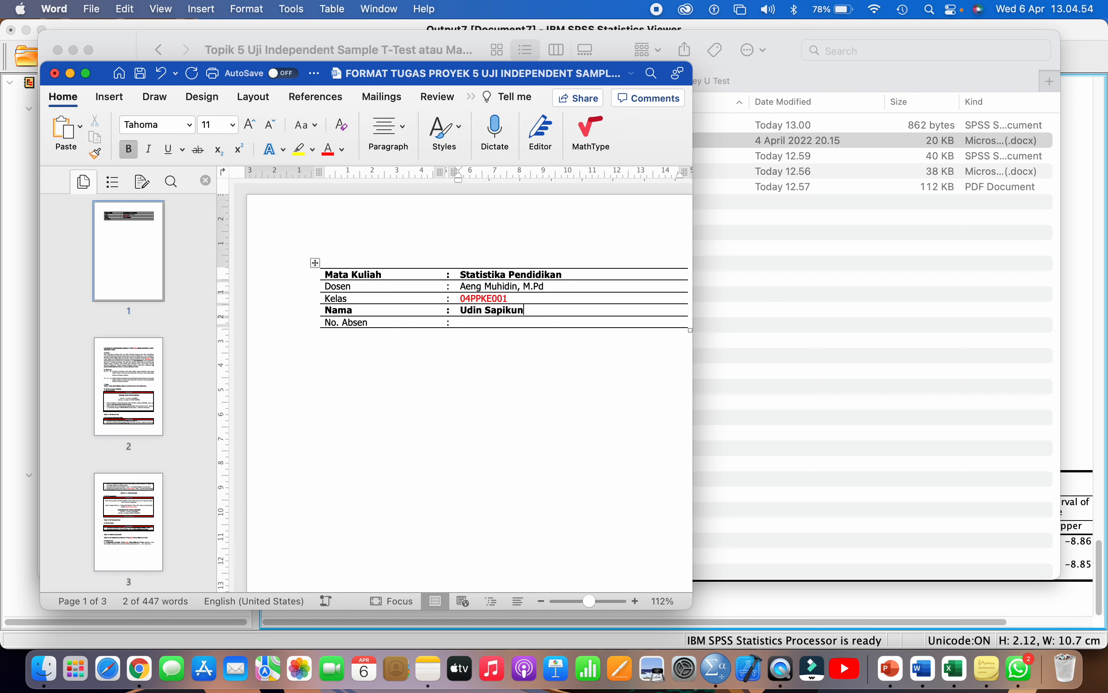
{"action": "key", "text": "Up"}
{"action": "key", "text": "shift+super+Left"}
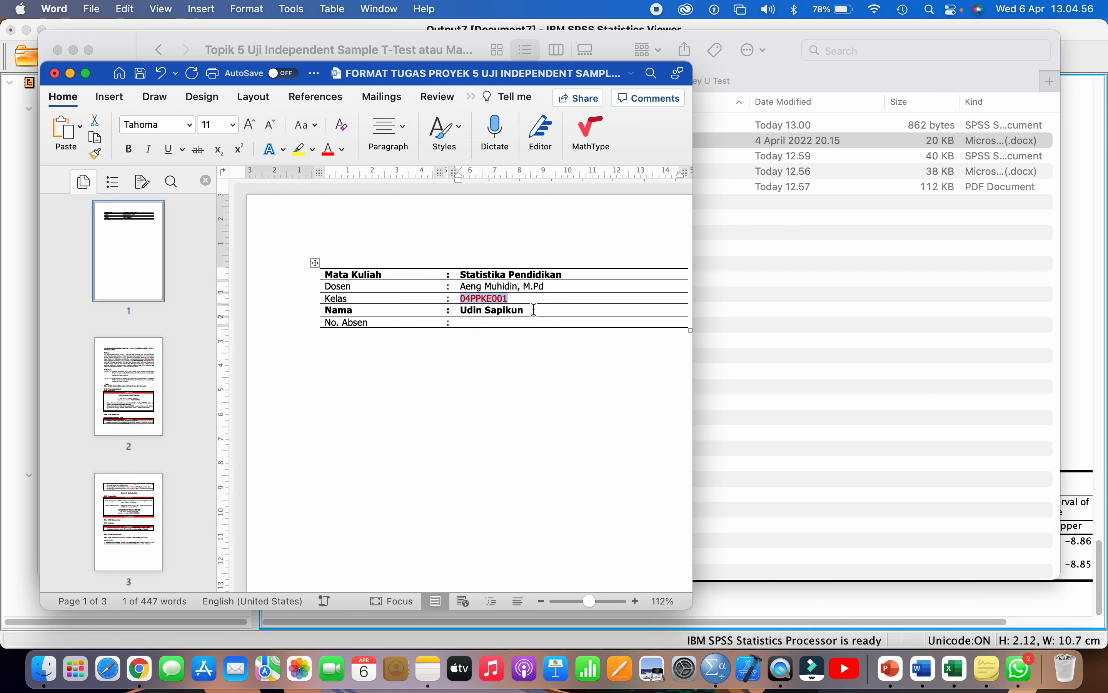
{"action": "key", "text": "Down"}
{"action": "key", "text": "Down"}
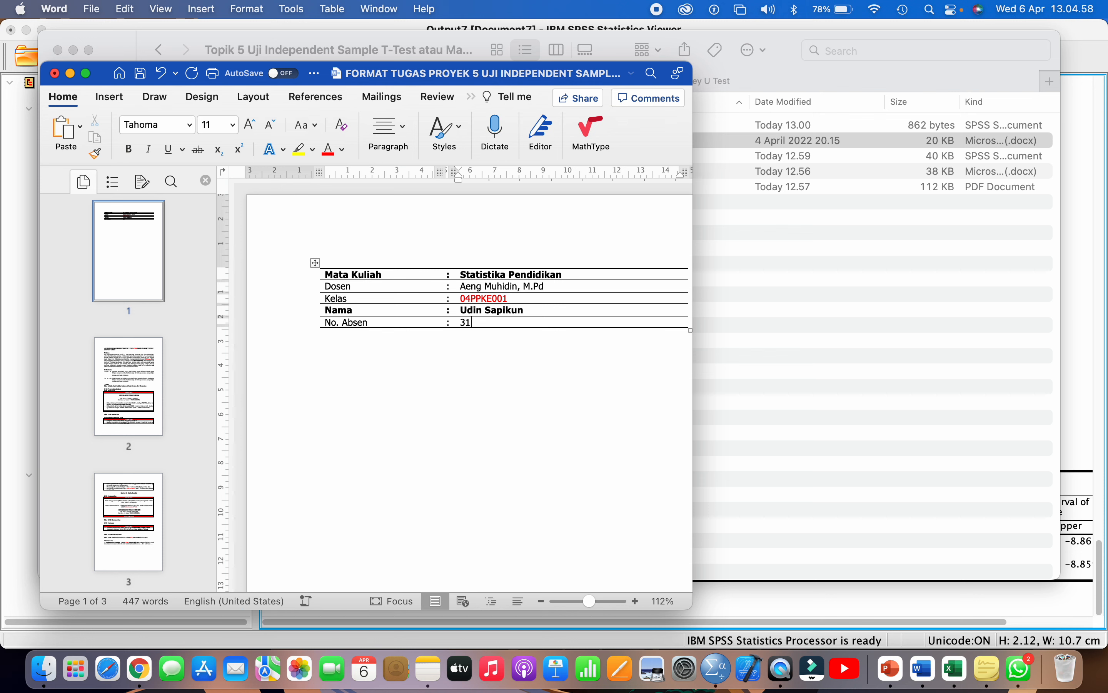
{"action": "key", "text": "Down"}
{"action": "scroll", "coordinate": [531, 309], "scroll_direction": "down", "scroll_amount": 3}
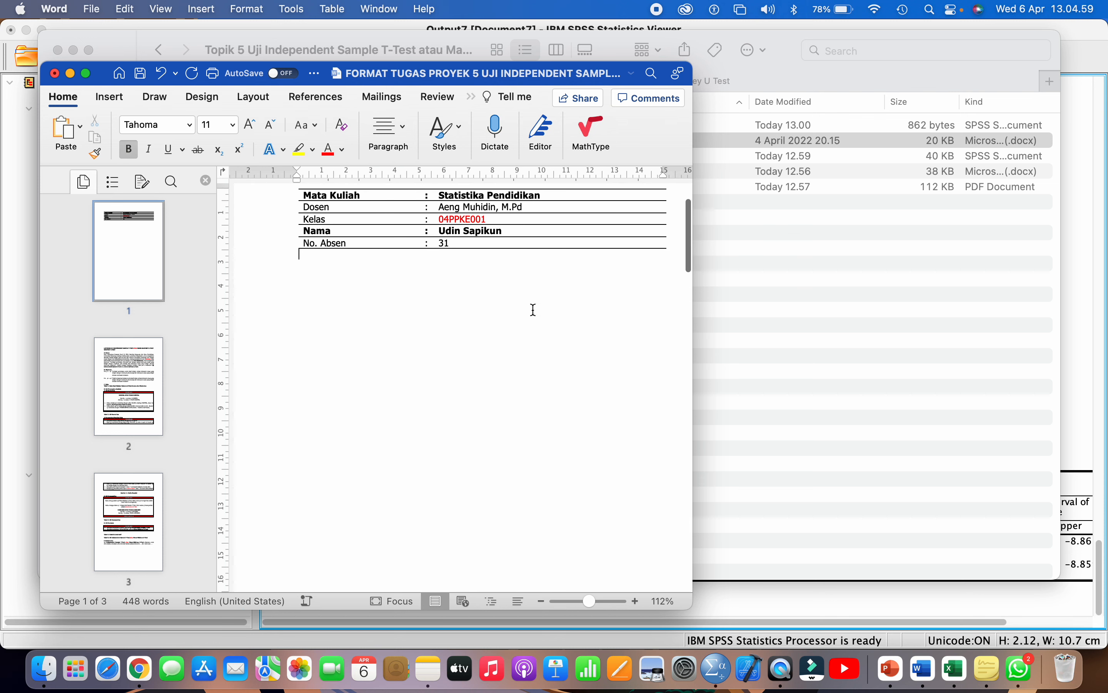
{"action": "left_click", "coordinate": [504, 231]}
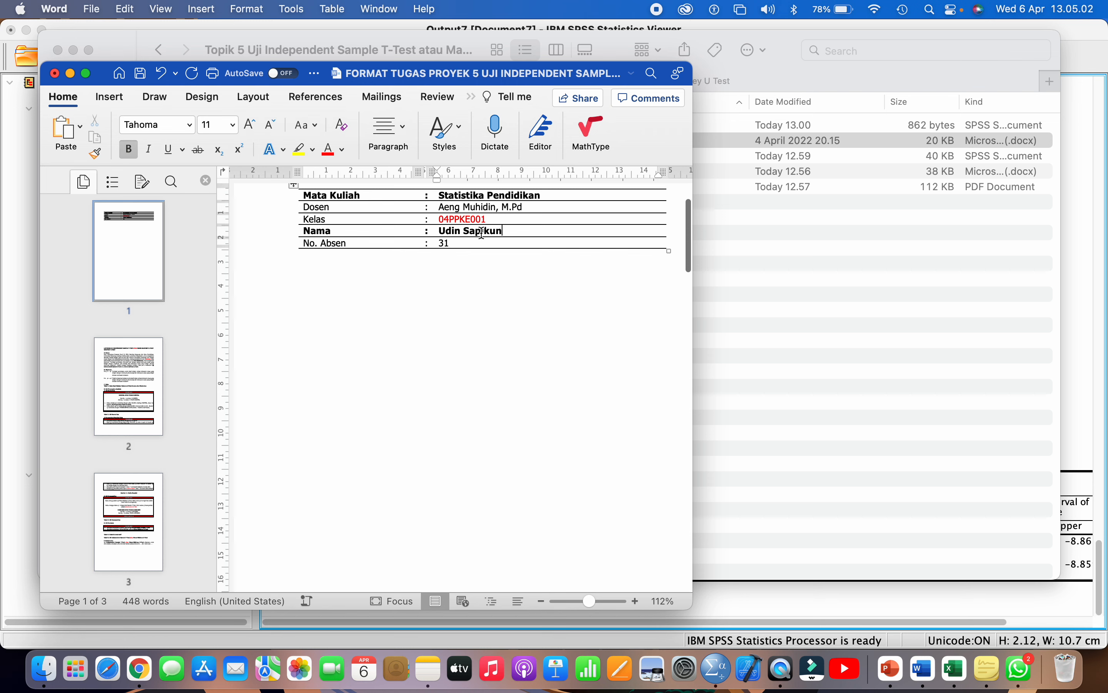
{"action": "left_click", "coordinate": [463, 243]}
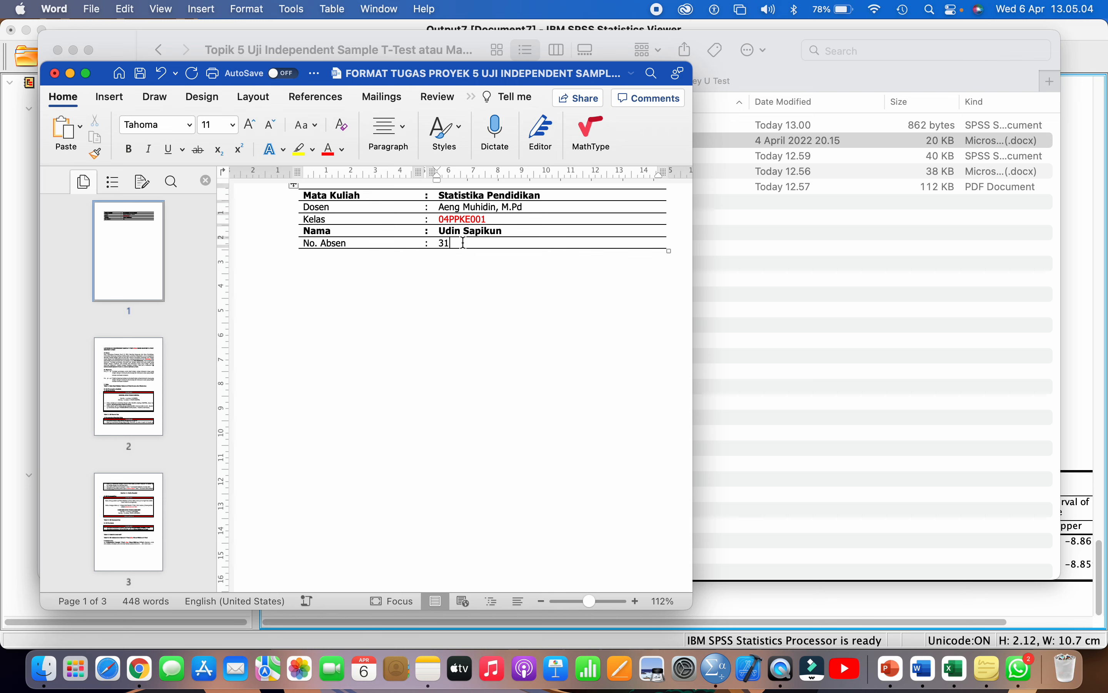
- Delete the Mann-Whitney wording so the title reads LAPORAN UJI INDEPENDENT SAMPLE T-TEST
{"action": "scroll", "coordinate": [464, 243], "scroll_direction": "down", "scroll_amount": 15}
{"action": "scroll", "coordinate": [463, 243], "scroll_direction": "down", "scroll_amount": 5}
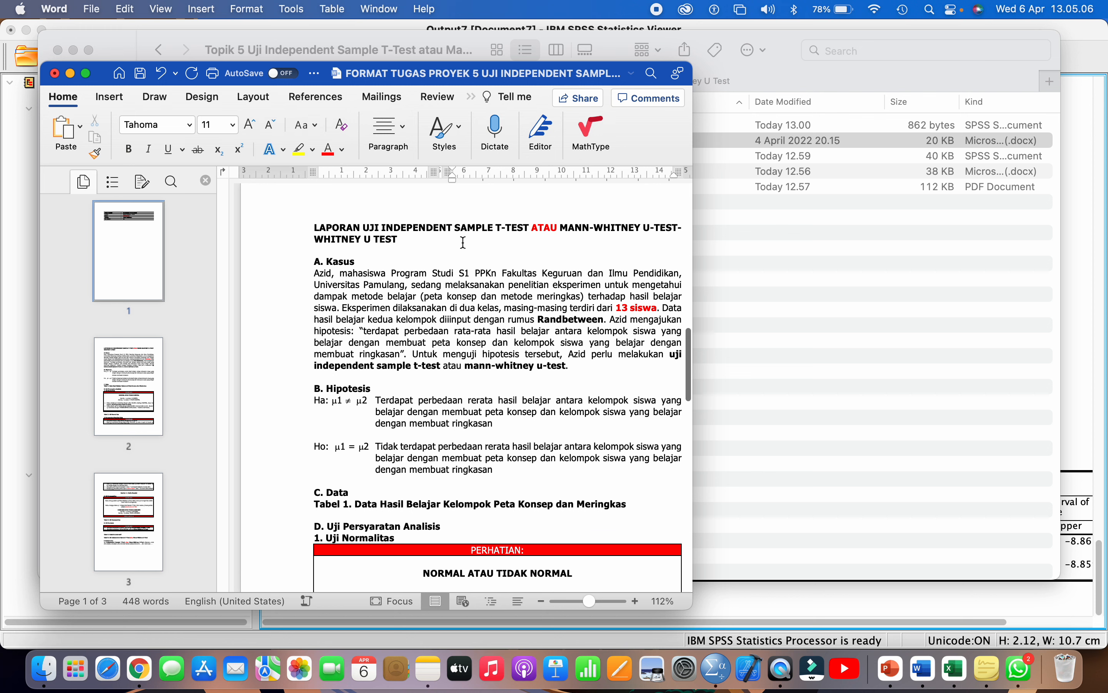
{"action": "left_click_drag", "start_coordinate": [449, 239], "coordinate": [533, 226]}
{"action": "key", "text": "BackSpace"}
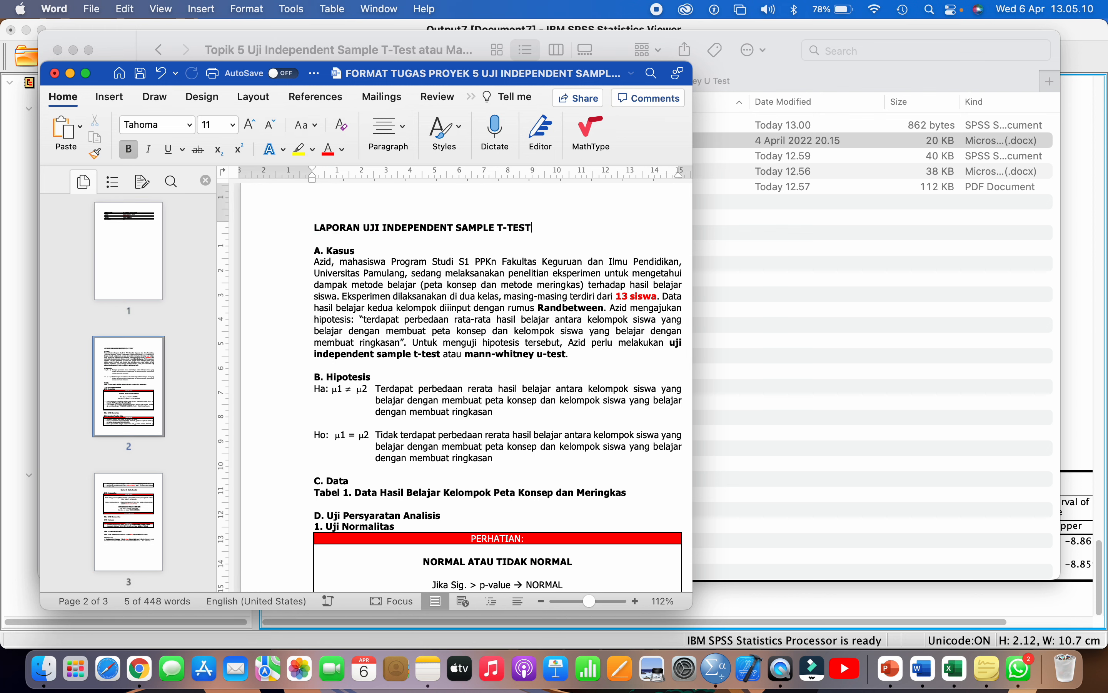
{"action": "scroll", "coordinate": [385, 239], "scroll_direction": "down", "scroll_amount": 1}
{"action": "scroll", "coordinate": [385, 238], "scroll_direction": "down", "scroll_amount": 10}
- Copy the Independent Sample T-Test table J9:N35 from Excel's Simulasi sheet for the Word report
{"action": "left_click", "coordinate": [955, 668]}
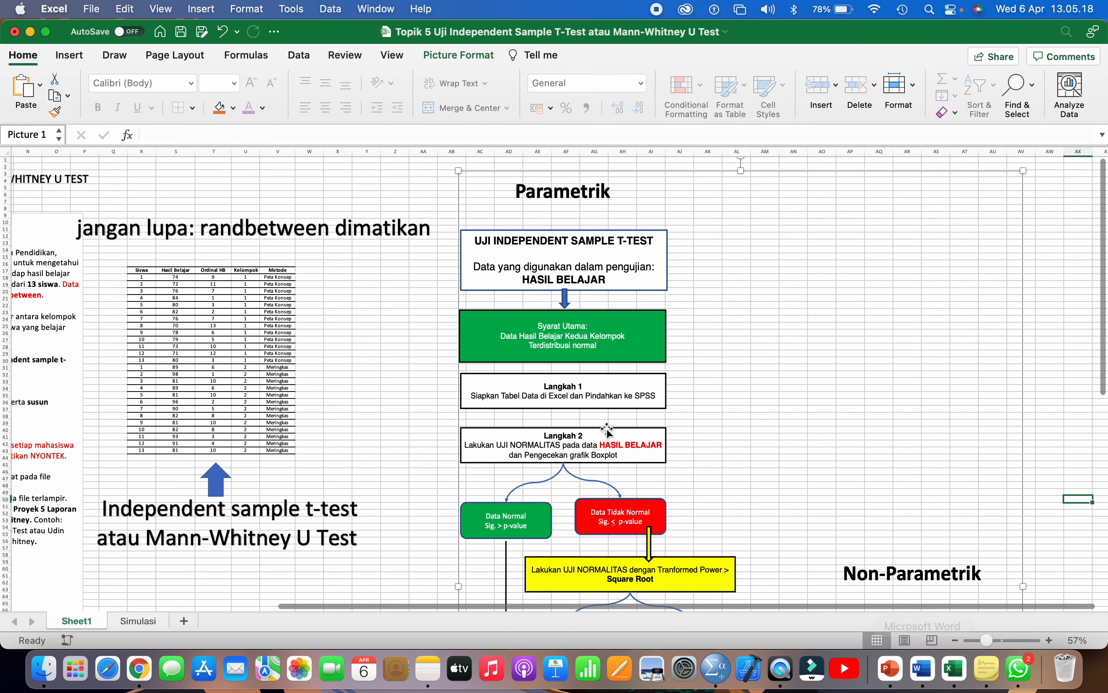
{"action": "left_click", "coordinate": [139, 621]}
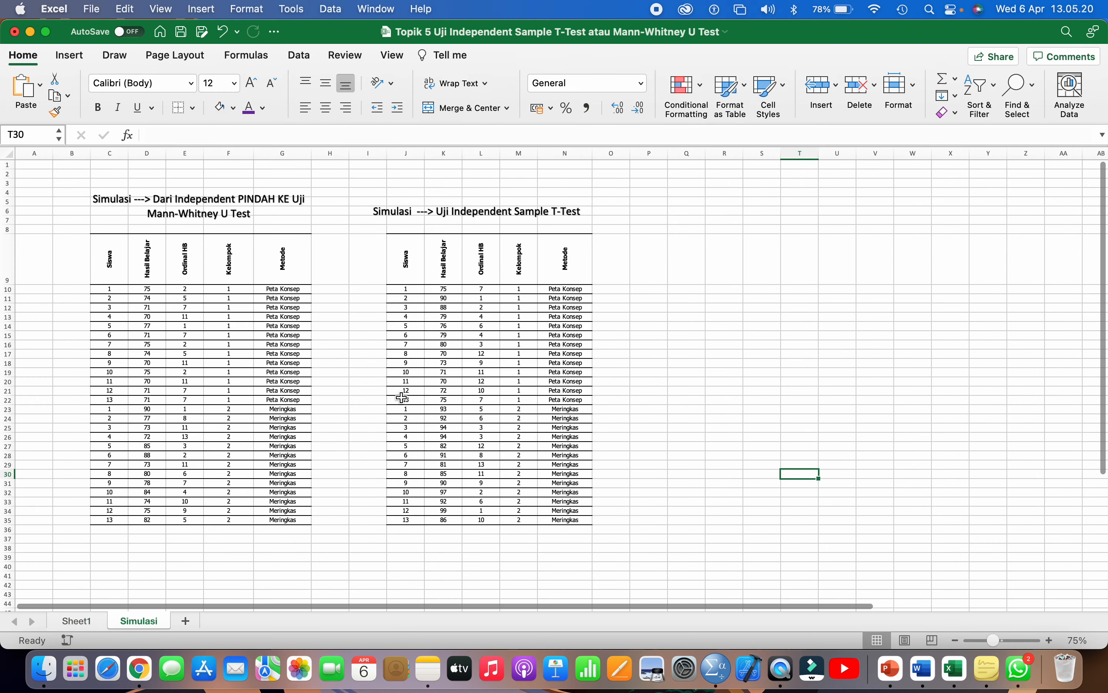
{"action": "left_click_drag", "start_coordinate": [404, 268], "coordinate": [574, 519]}
{"action": "left_click", "coordinate": [120, 9]}
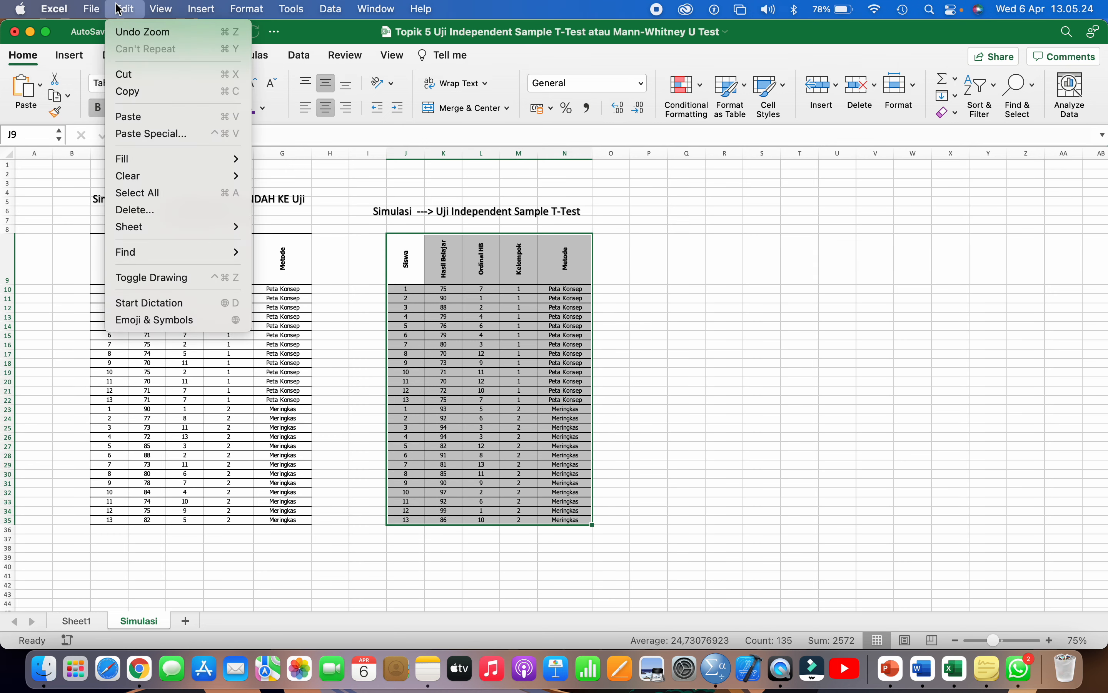
{"action": "left_click", "coordinate": [131, 91]}
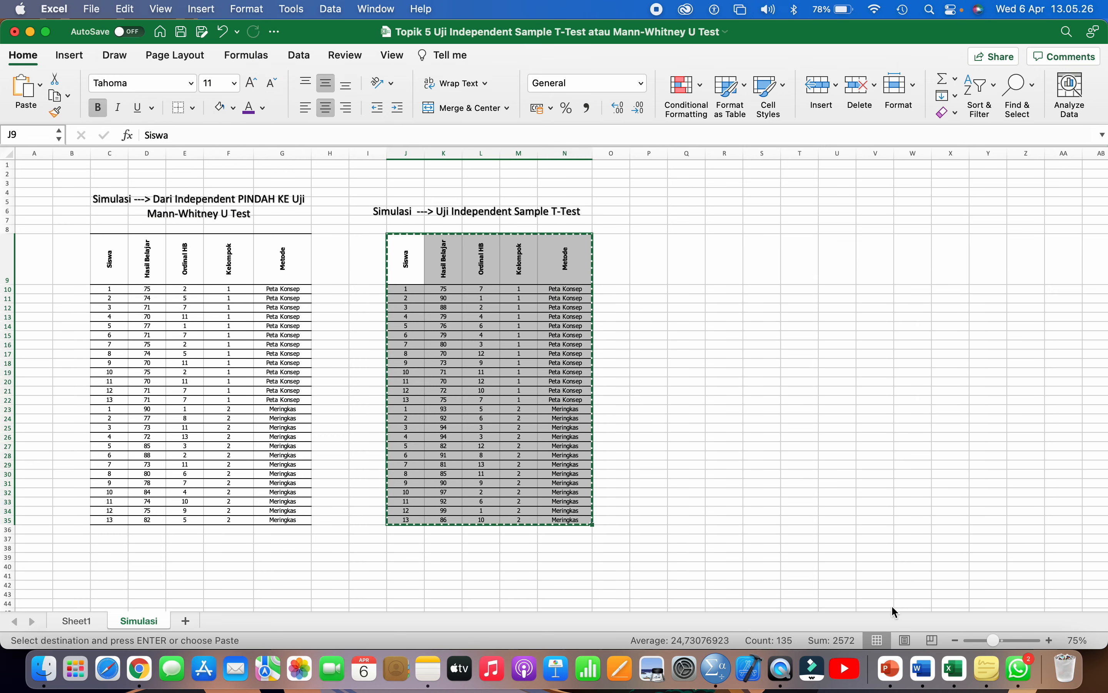
{"action": "left_click", "coordinate": [923, 669]}
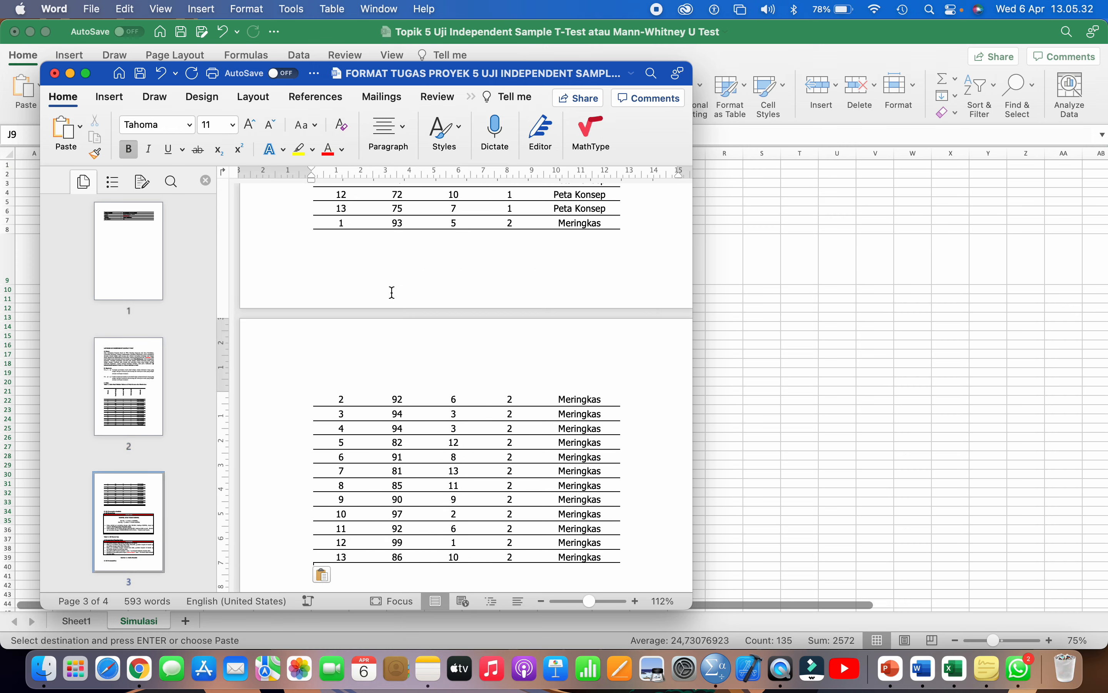
- Delete the blank line above the pasted table and maximize the Word window
{"action": "scroll", "coordinate": [391, 290], "scroll_direction": "up", "scroll_amount": 10}
{"action": "left_click", "coordinate": [352, 373]}
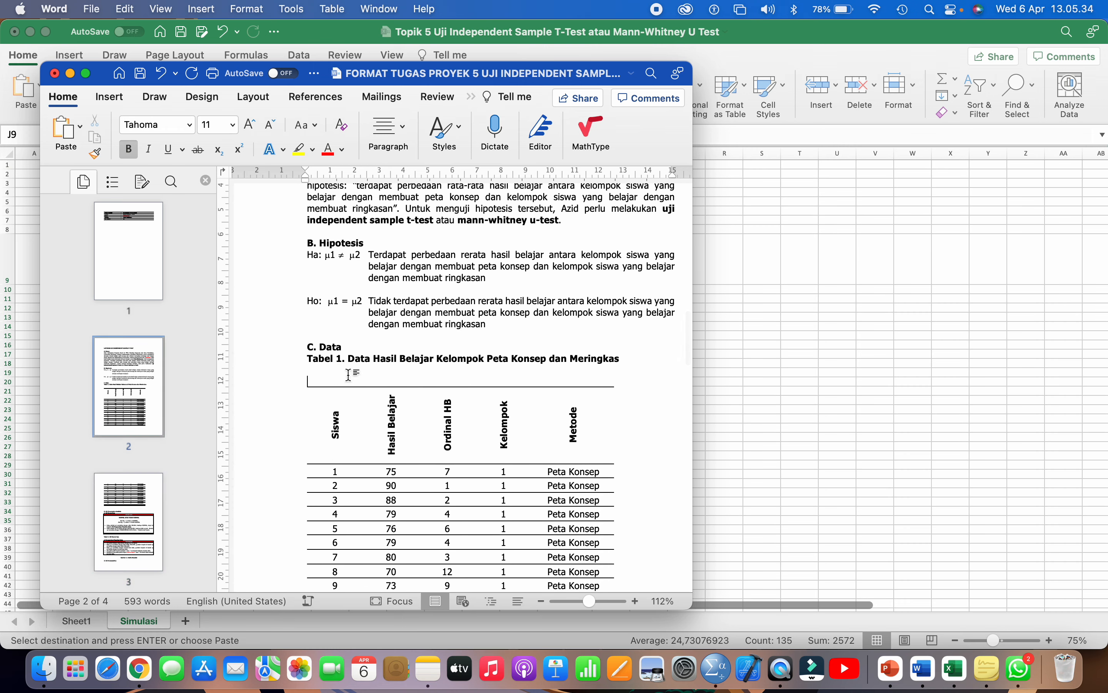
{"action": "key", "text": "BackSpace"}
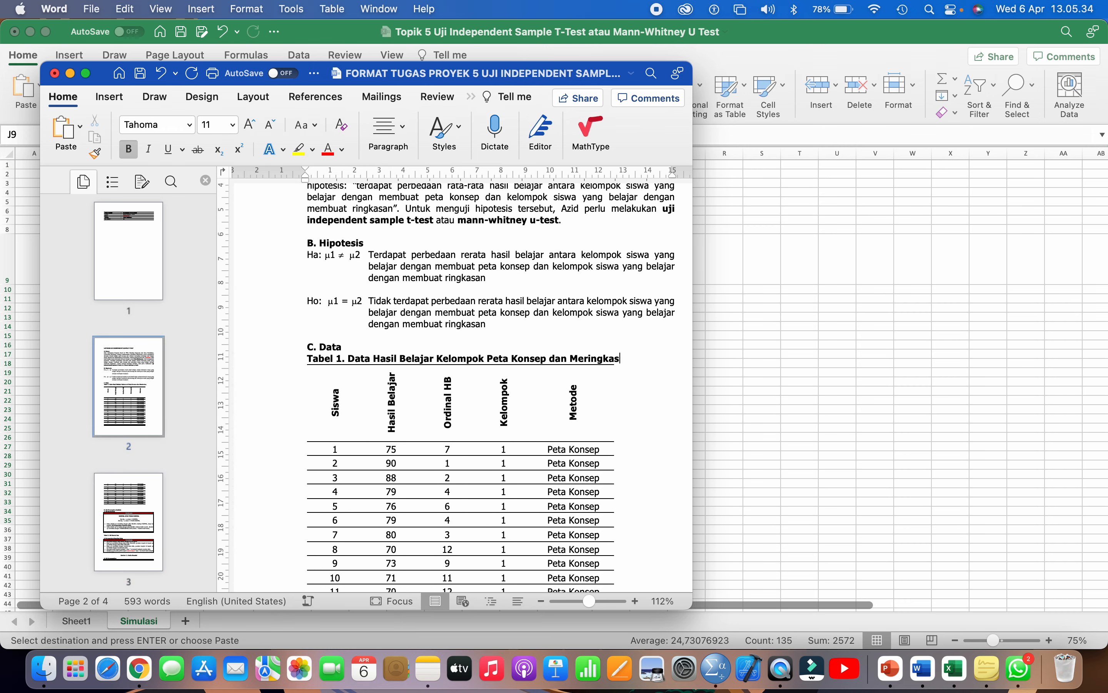
{"action": "left_click", "coordinate": [86, 73]}
- AutoFit the pasted Tabel 1 data table to the full window width
{"action": "mouse_move", "coordinate": [487, 340]}
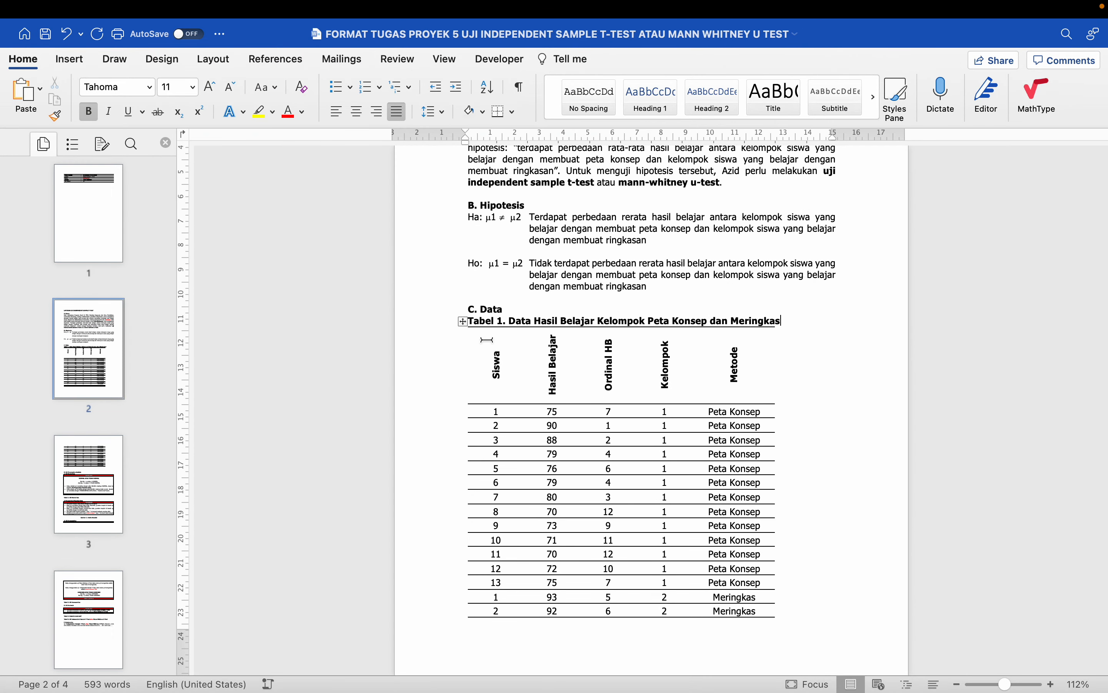
{"action": "left_click", "coordinate": [462, 324]}
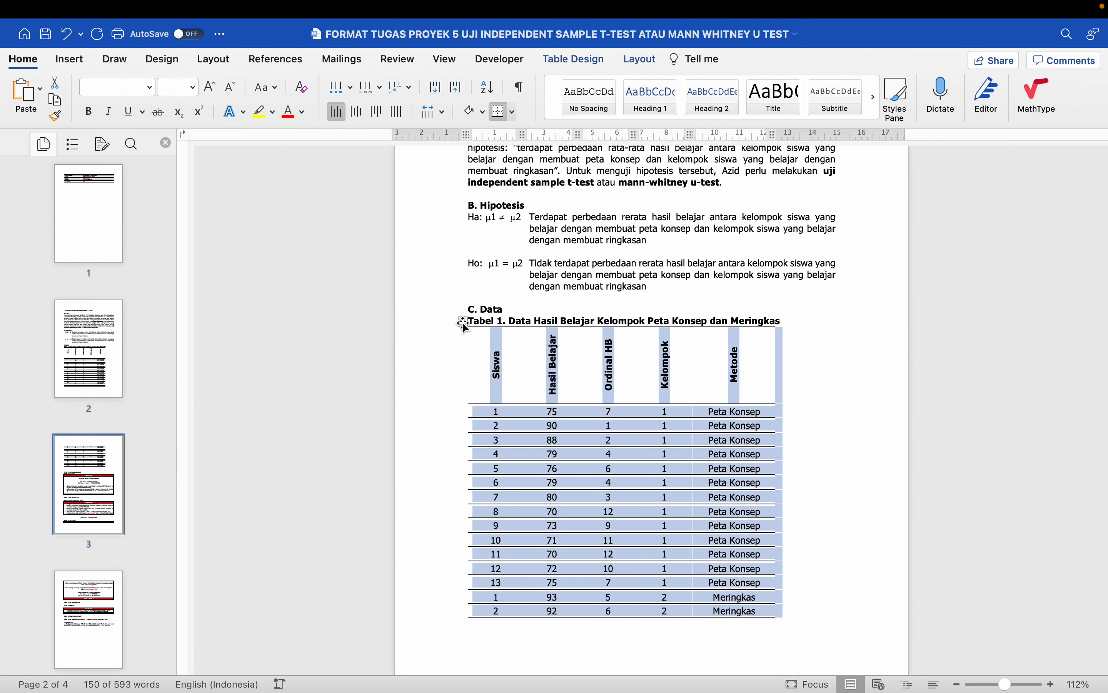
{"action": "left_click", "coordinate": [639, 59]}
{"action": "left_click", "coordinate": [521, 93]}
{"action": "left_click", "coordinate": [550, 139]}
{"action": "left_click", "coordinate": [520, 94]}
{"action": "left_click", "coordinate": [549, 160]}
{"action": "left_click", "coordinate": [552, 455]}
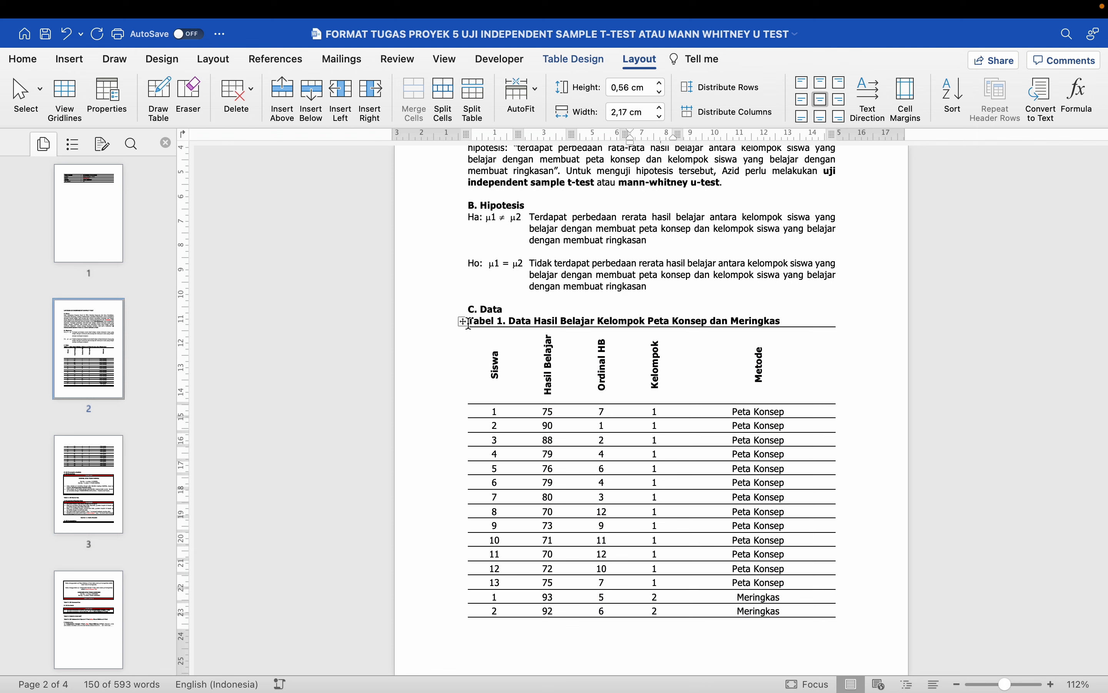
- Refit the table to its contents, then stretch it back to full page width
{"action": "left_click", "coordinate": [463, 322]}
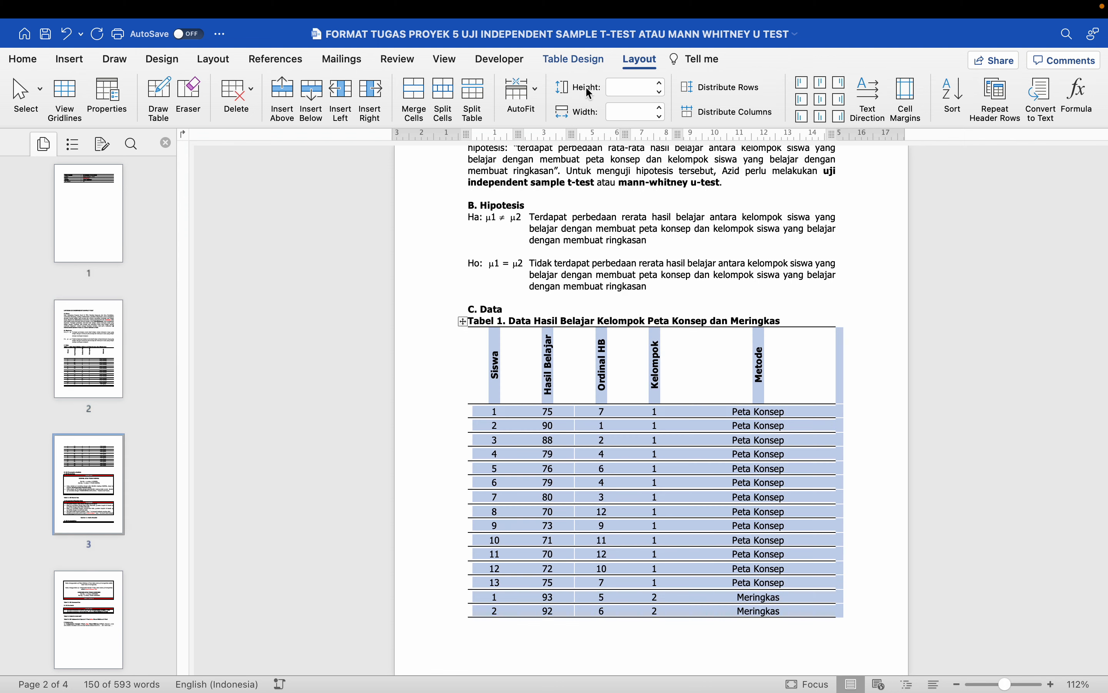
{"action": "left_click", "coordinate": [529, 97]}
{"action": "left_click", "coordinate": [548, 114]}
{"action": "left_click", "coordinate": [523, 94]}
{"action": "left_click", "coordinate": [549, 133]}
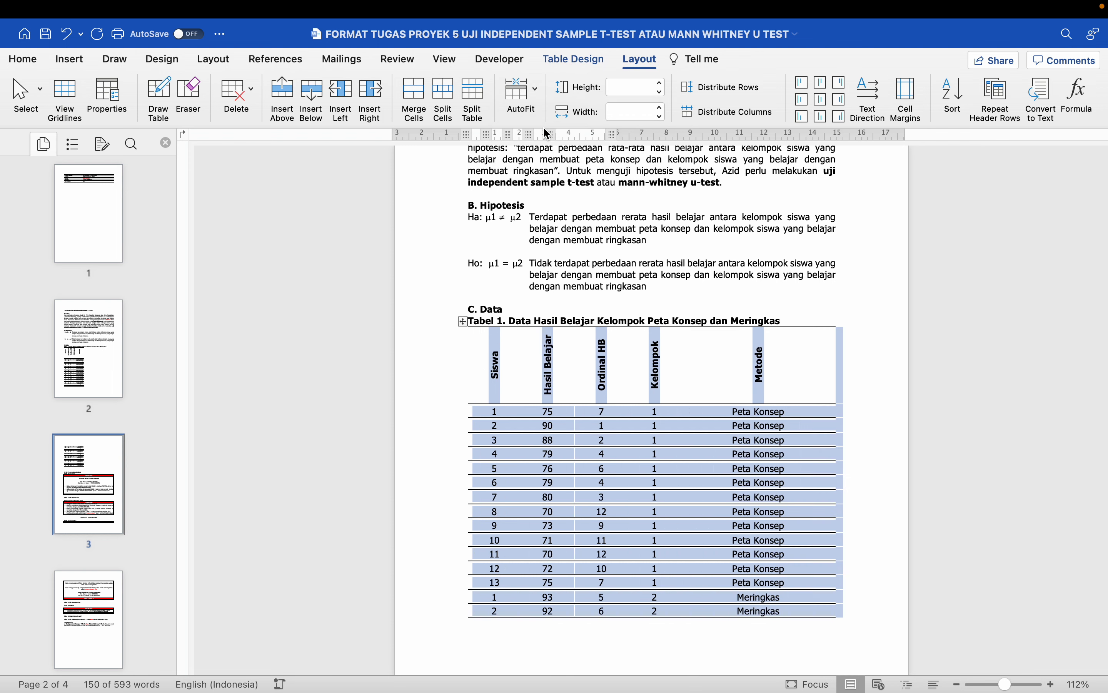
{"action": "left_click", "coordinate": [572, 354]}
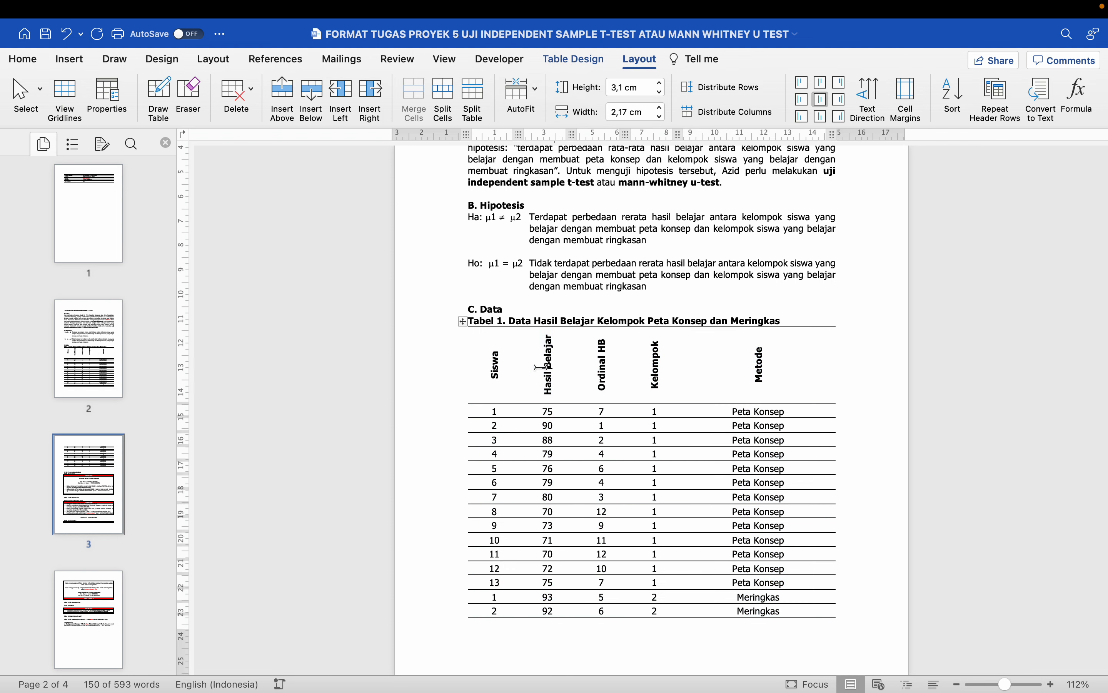
- Change the header row's text direction so the column labels run horizontally
{"action": "left_click", "coordinate": [453, 372]}
{"action": "left_click", "coordinate": [880, 99]}
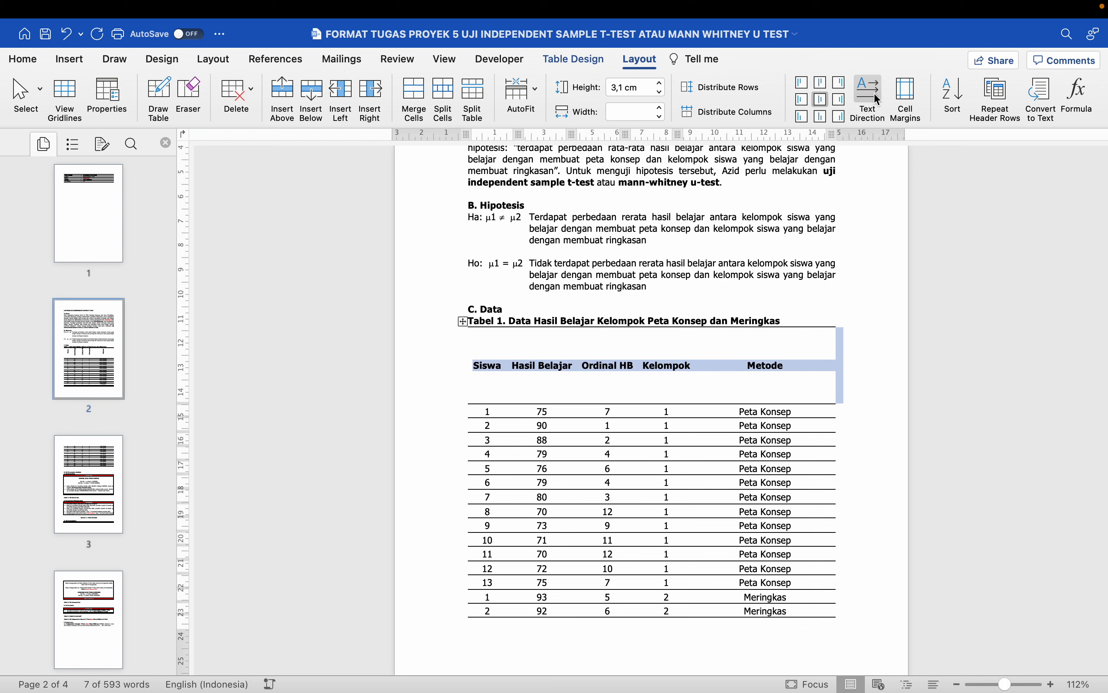
{"action": "left_click", "coordinate": [769, 360]}
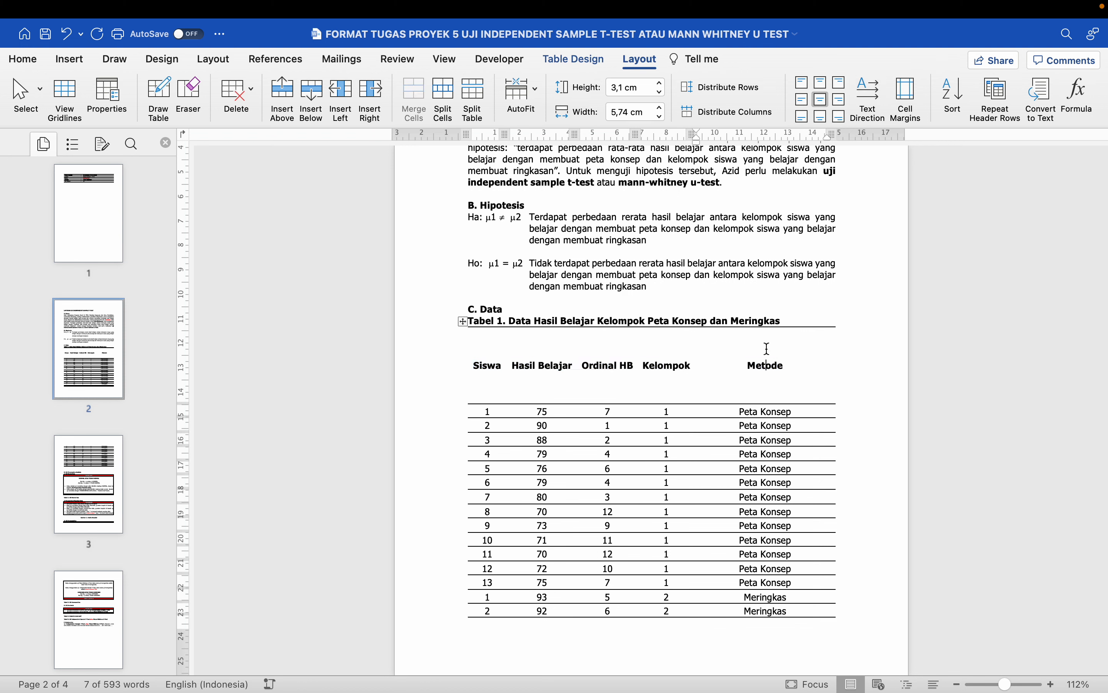
- Reapply AutoFit Contents and AutoFit Window so the columns span the page
{"action": "left_click", "coordinate": [462, 322]}
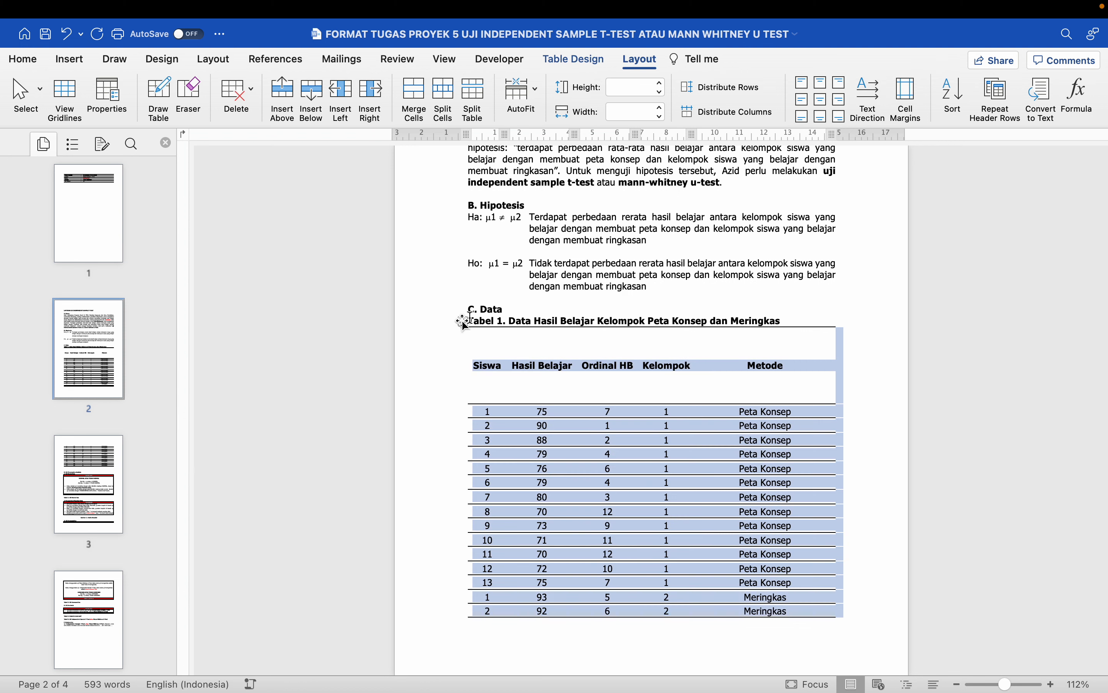
{"action": "left_click", "coordinate": [525, 94]}
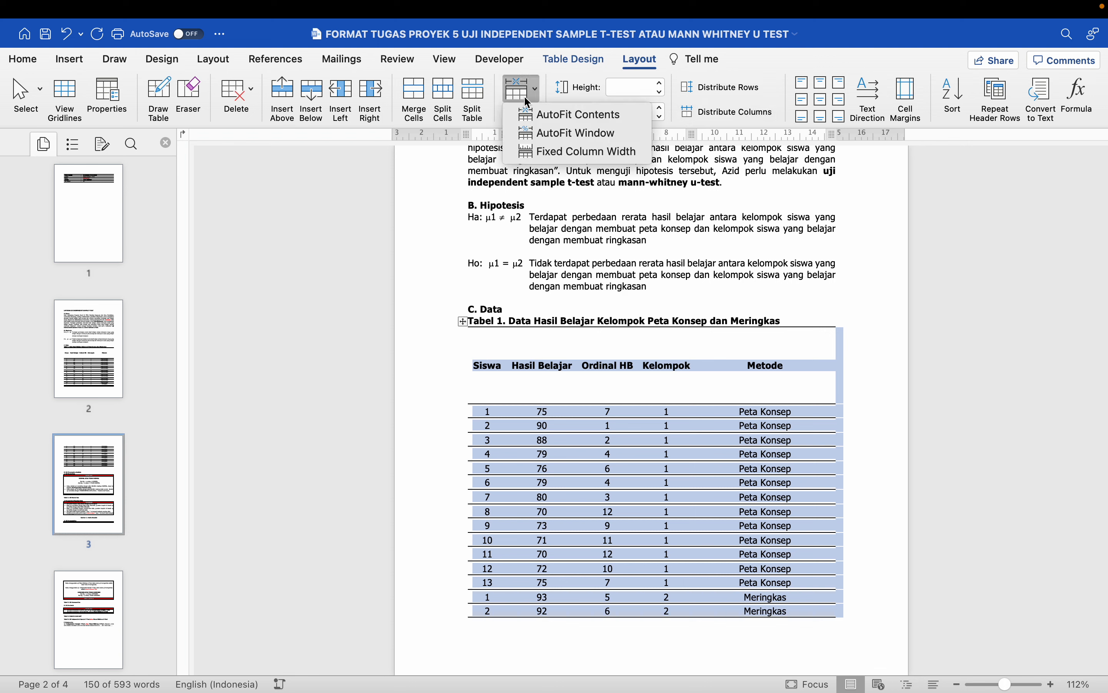
{"action": "left_click", "coordinate": [527, 113]}
{"action": "left_click", "coordinate": [524, 94]}
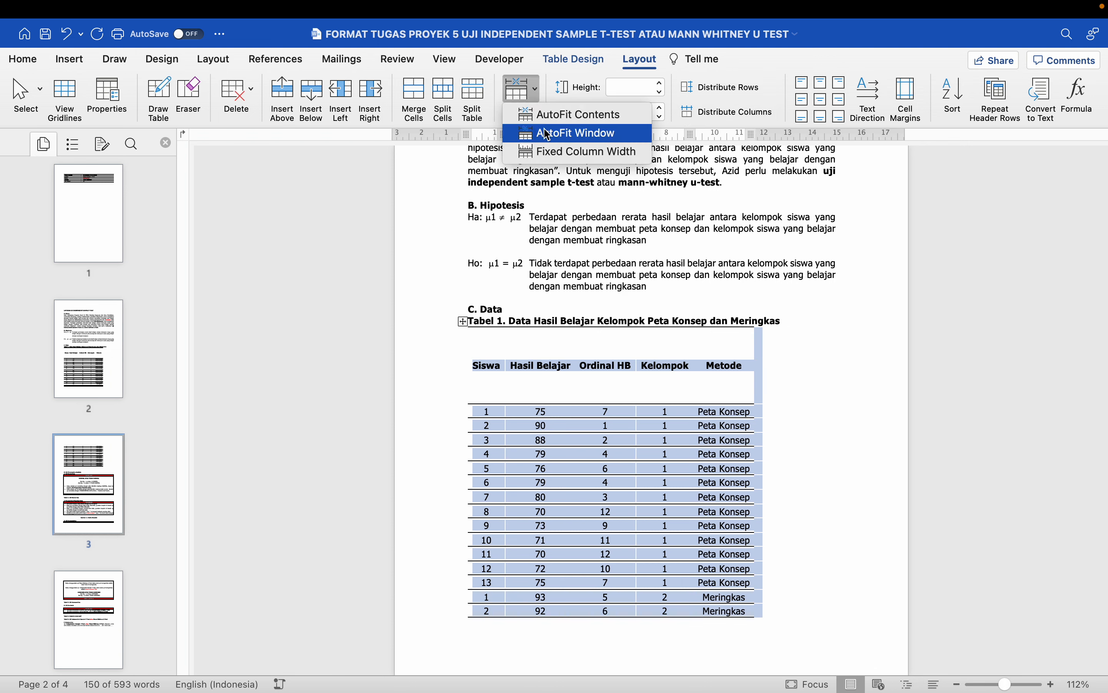
{"action": "left_click", "coordinate": [566, 129]}
{"action": "left_click", "coordinate": [620, 366]}
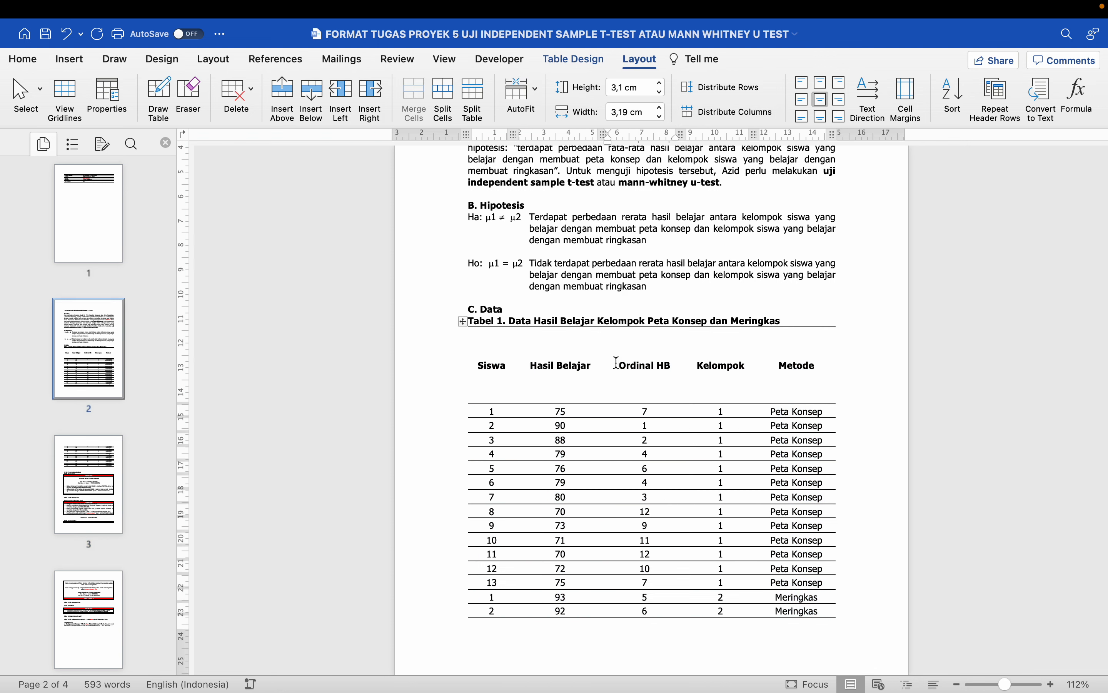
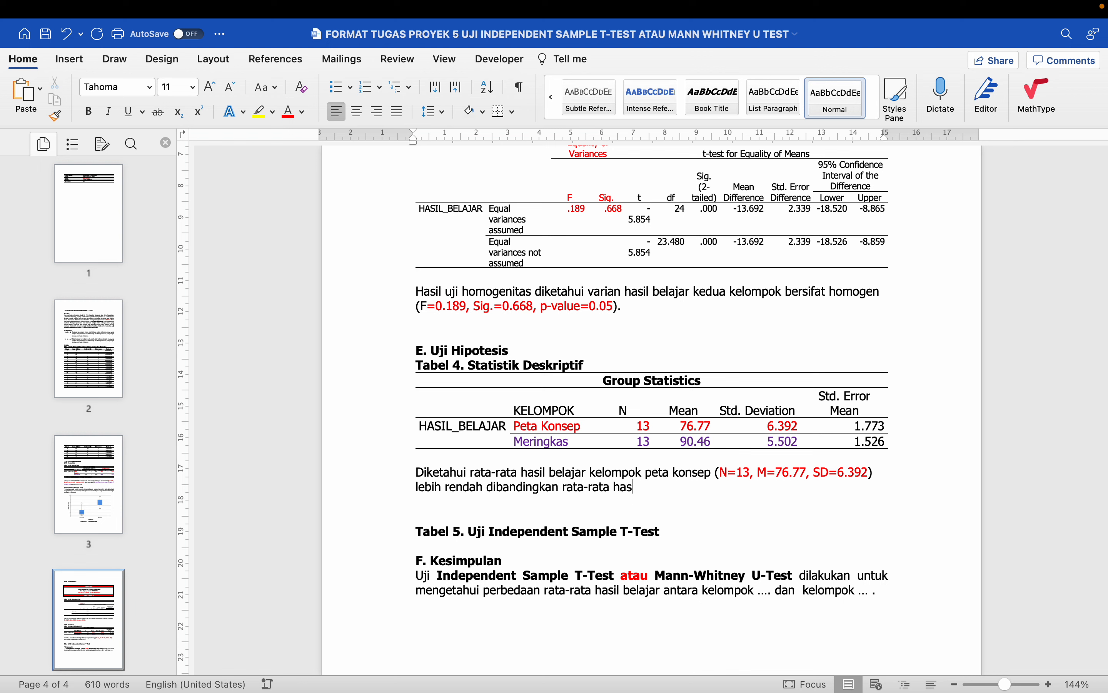
- Complete the Tabel 4 interpretation with meringkas (N=13, M=90.46, SD=5.502) and justify the paragraph
{"action": "type", "text": "il belajar kelompok "}
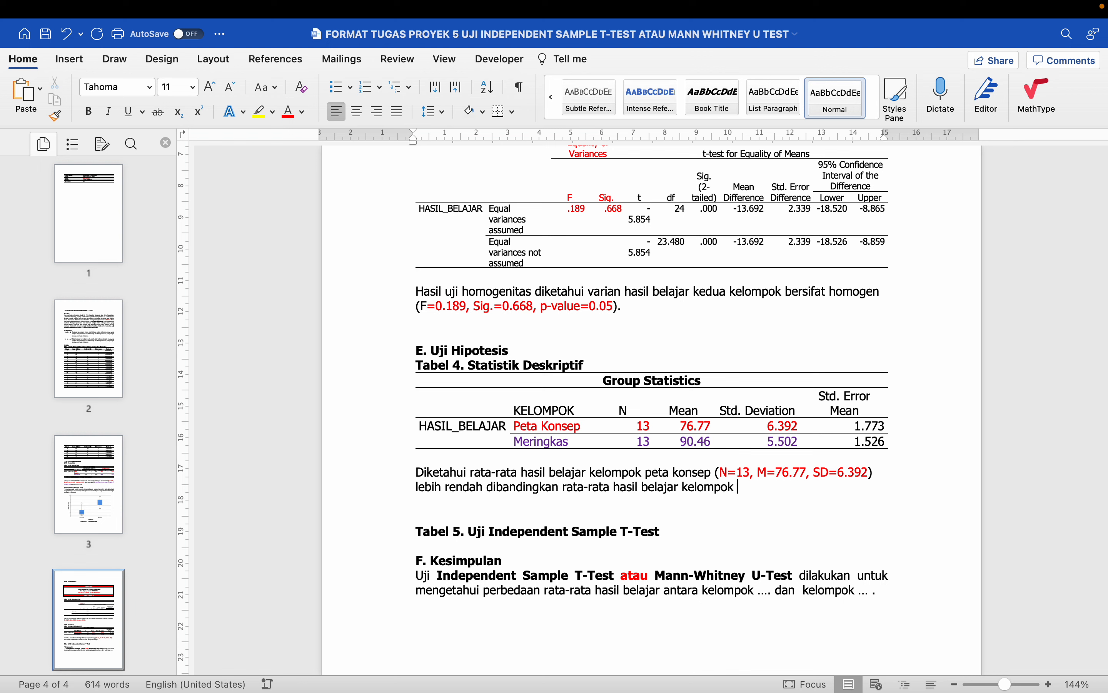
{"action": "type", "text": "meringkas (N=13, M=90."}
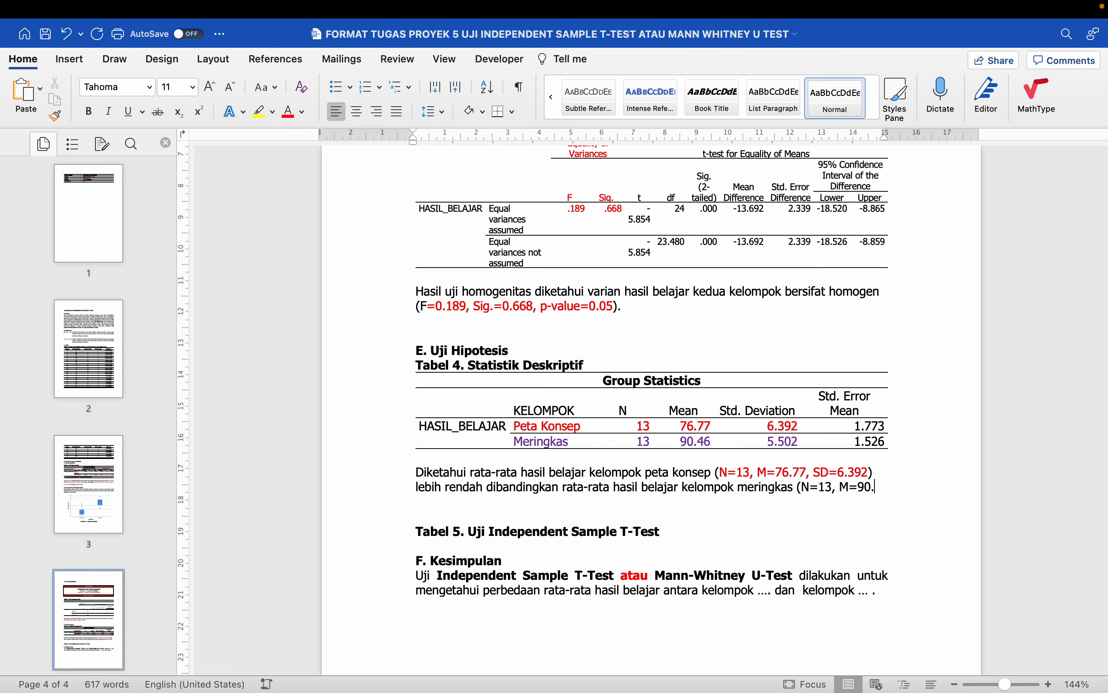
{"action": "type", "text": "46, SD=5."}
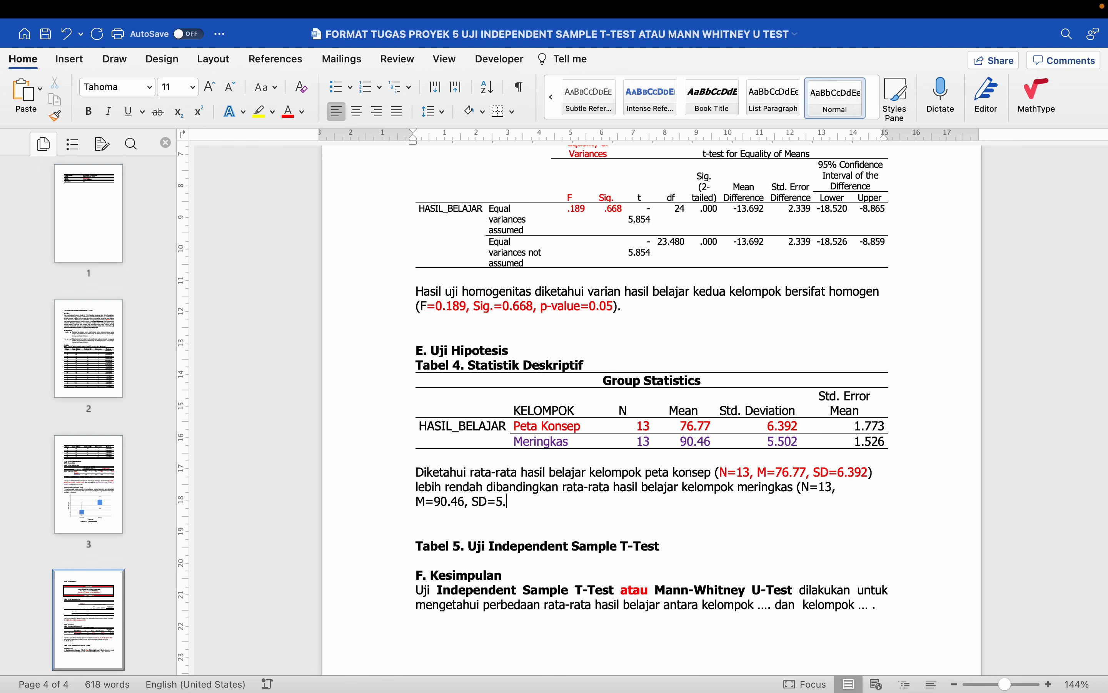
{"action": "type", "text": ")."}
{"action": "key", "text": "super+j"}
- Delete the empty line above the Tabel 5 heading
{"action": "left_click_drag", "start_coordinate": [416, 472], "coordinate": [441, 486]}
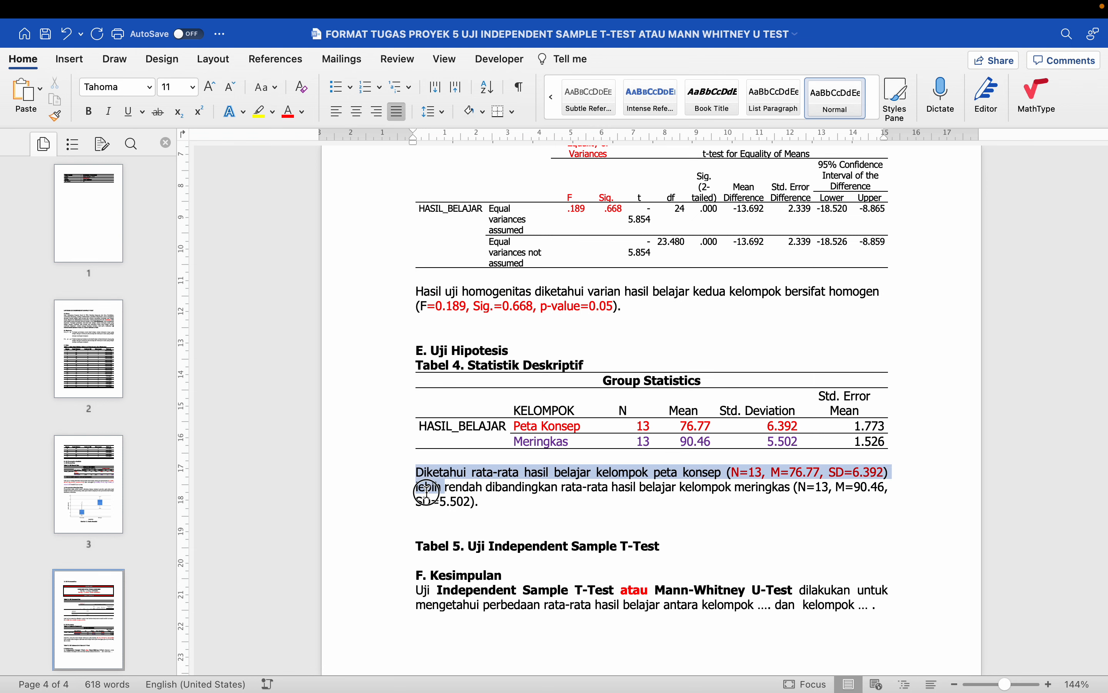
{"action": "scroll", "coordinate": [855, 482], "scroll_direction": "down", "scroll_amount": 3}
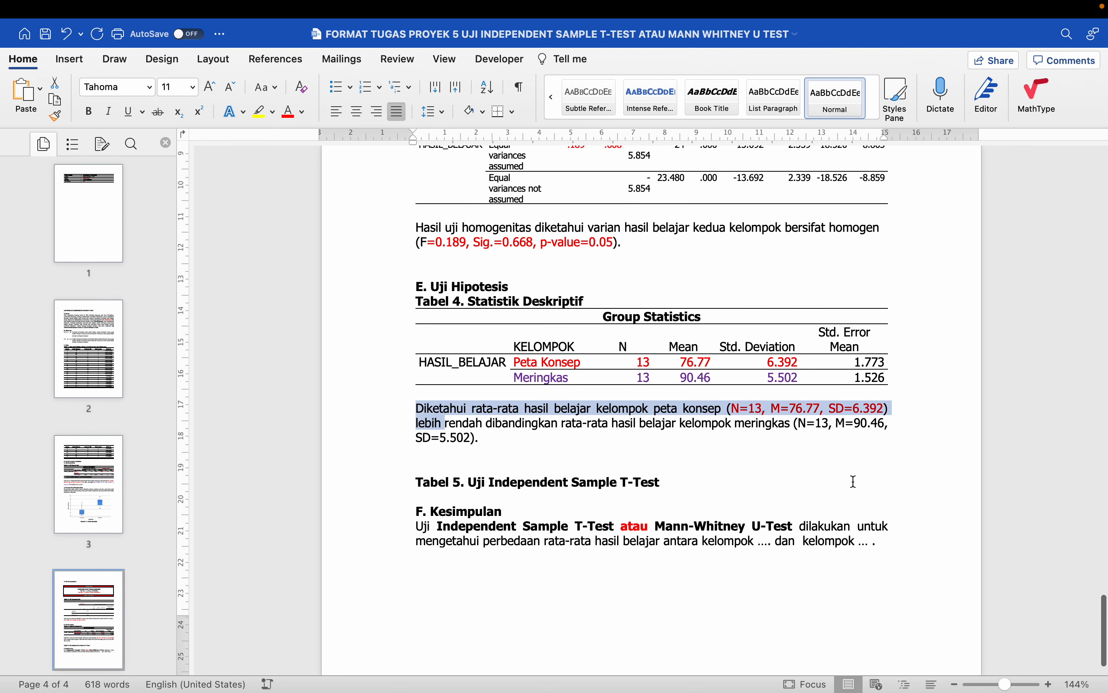
{"action": "left_click", "coordinate": [554, 462]}
{"action": "key", "text": "Delete"}
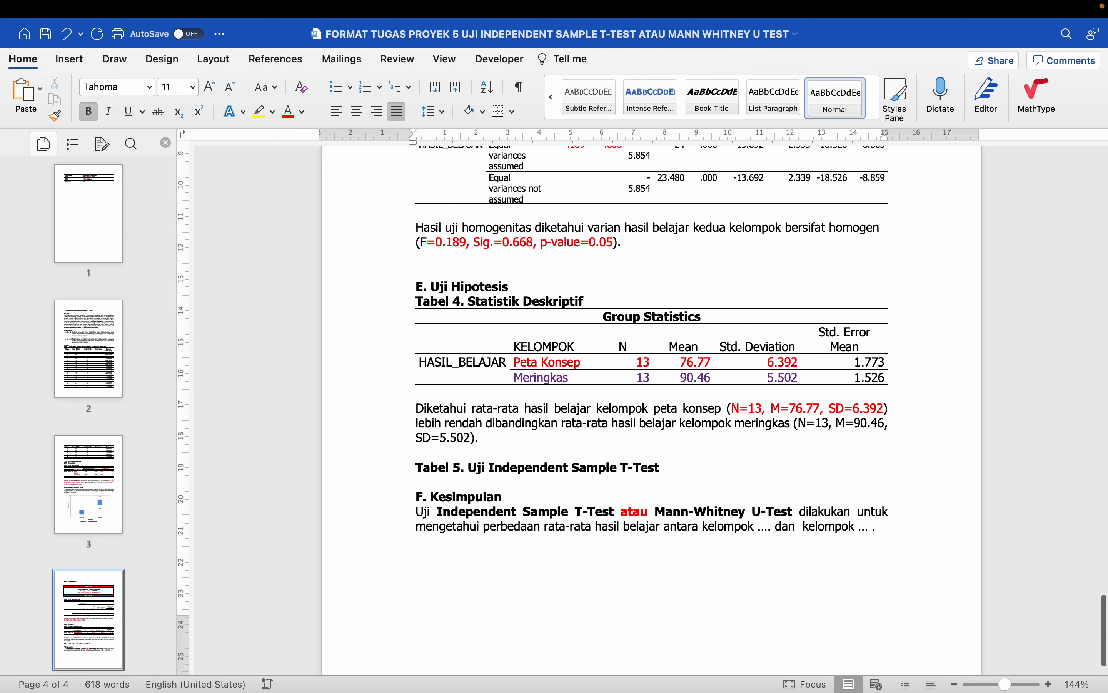
{"action": "scroll", "coordinate": [412, 238], "scroll_direction": "up", "scroll_amount": 8}
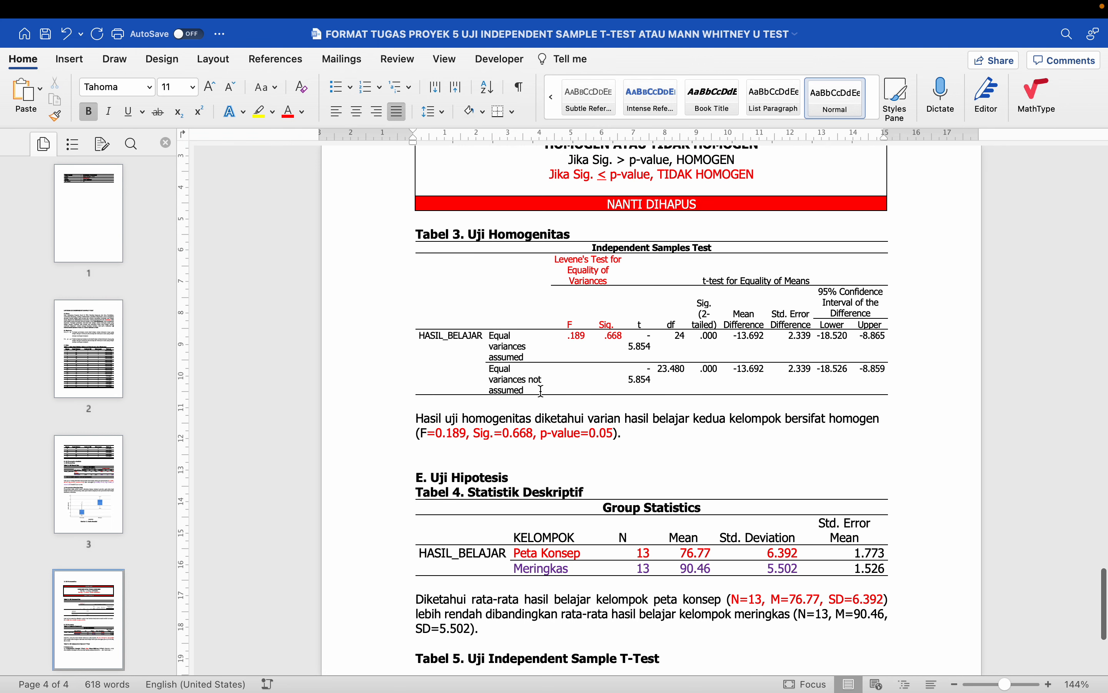
- Copy the Tabel 3 Independent Samples Test table and paste it under the Tabel 5 heading
{"action": "left_click", "coordinate": [412, 238]}
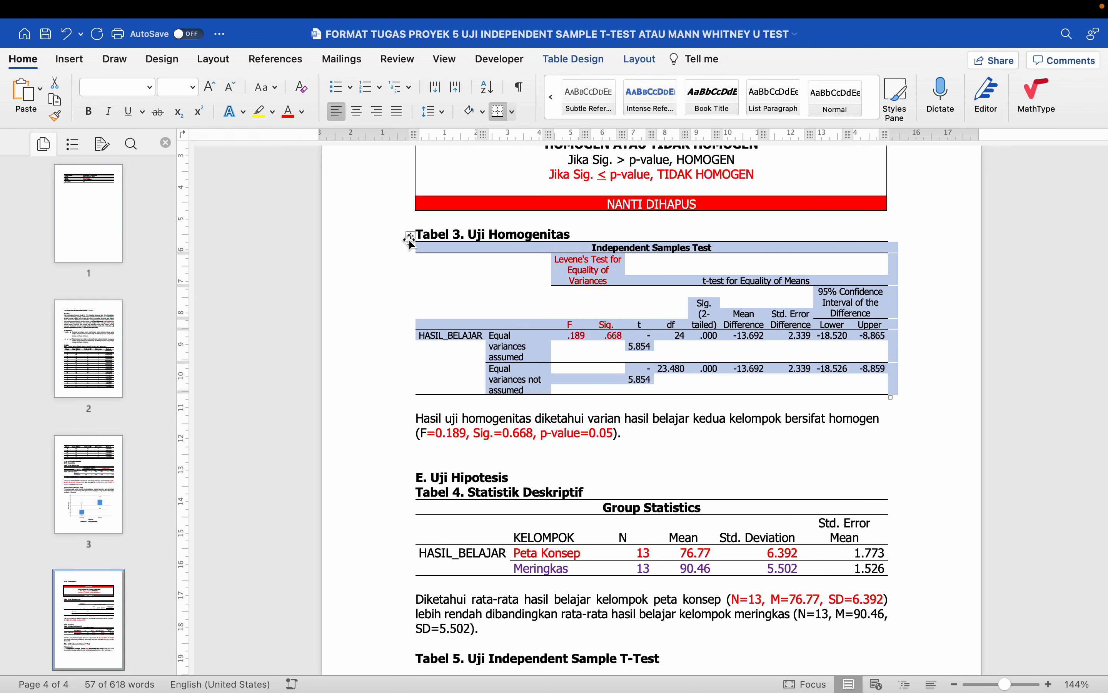
{"action": "right_click", "coordinate": [411, 238]}
{"action": "left_click", "coordinate": [428, 262]}
{"action": "scroll", "coordinate": [431, 270], "scroll_direction": "down", "scroll_amount": 6}
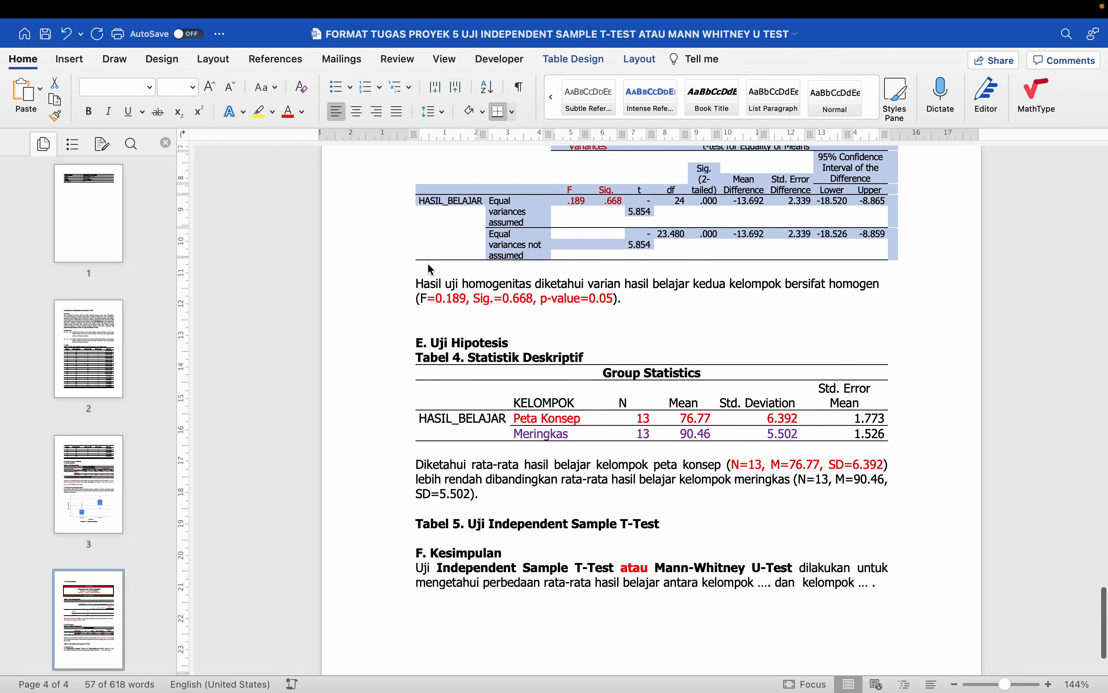
{"action": "scroll", "coordinate": [431, 269], "scroll_direction": "down", "scroll_amount": 5}
{"action": "left_click", "coordinate": [443, 431]}
{"action": "key", "text": "Return"}
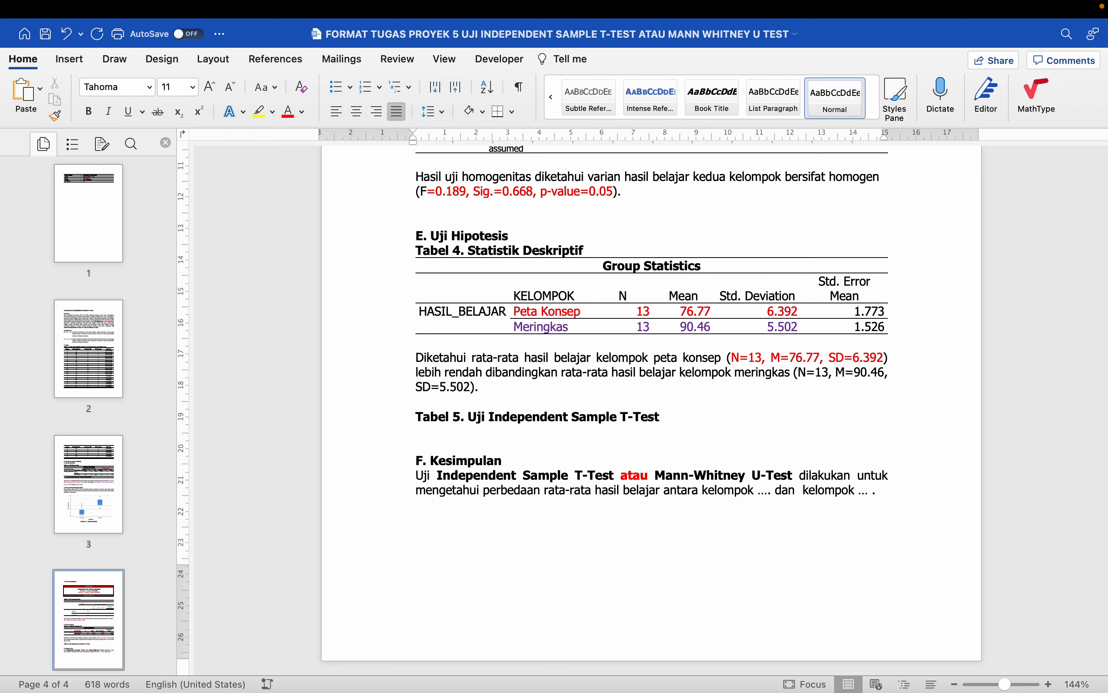
{"action": "key", "text": "super+v"}
- In the pasted table, make the Levene's Test cells black and the t, df, Sig. (2-tailed) values red
{"action": "left_click", "coordinate": [564, 304]}
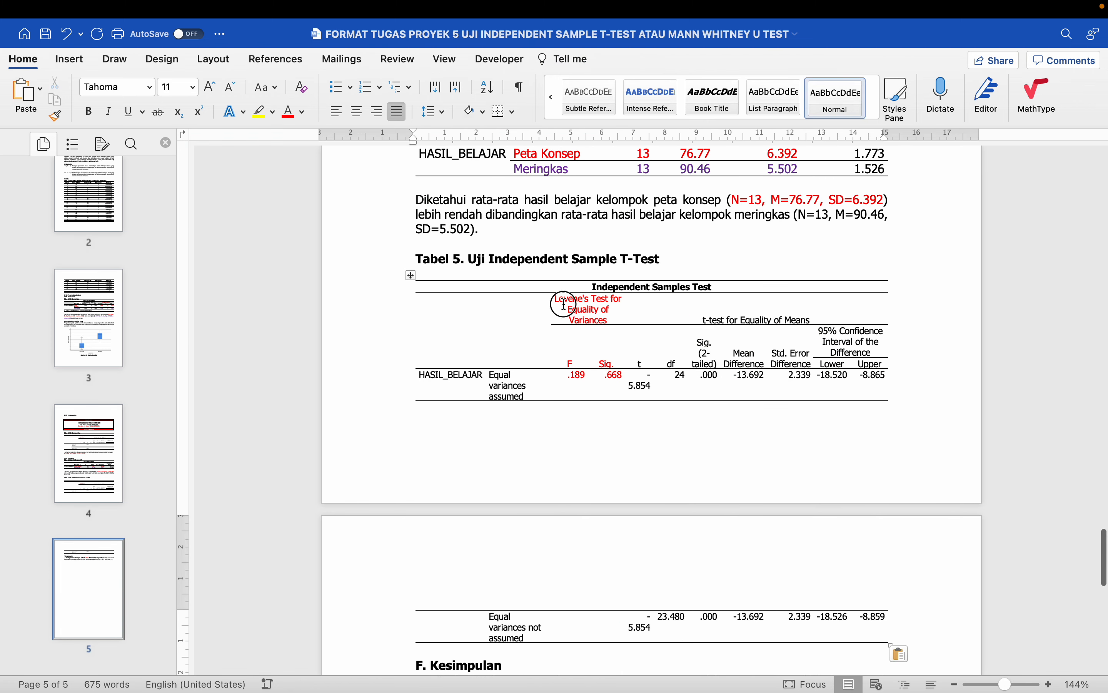
{"action": "left_click_drag", "start_coordinate": [563, 304], "coordinate": [614, 378]}
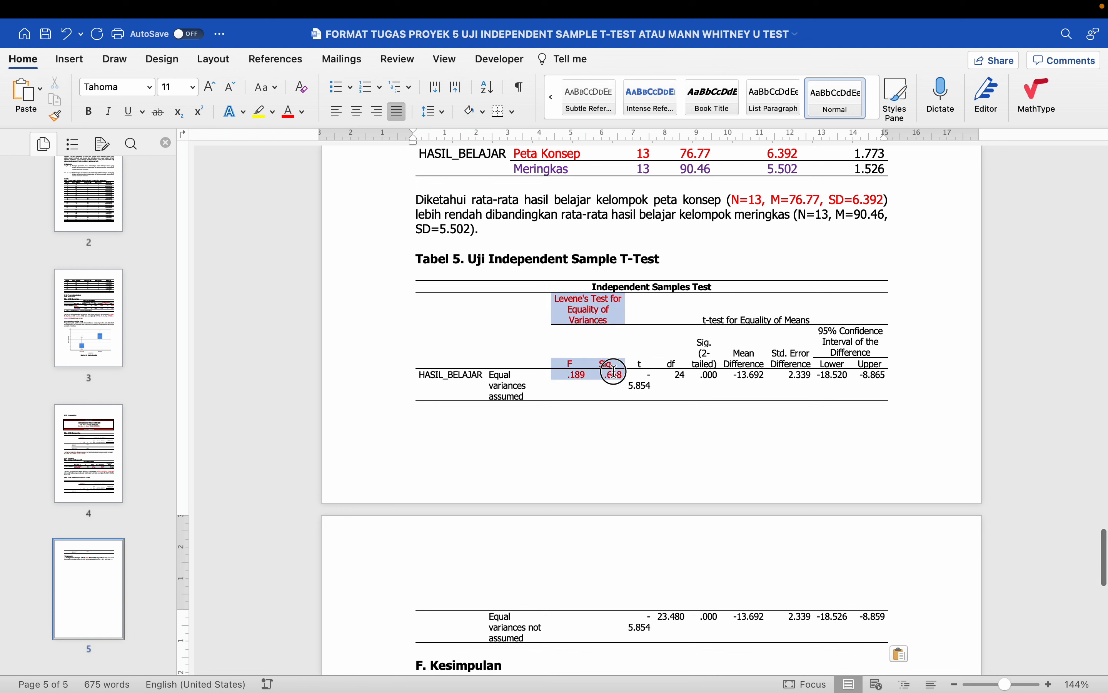
{"action": "left_click", "coordinate": [305, 116]}
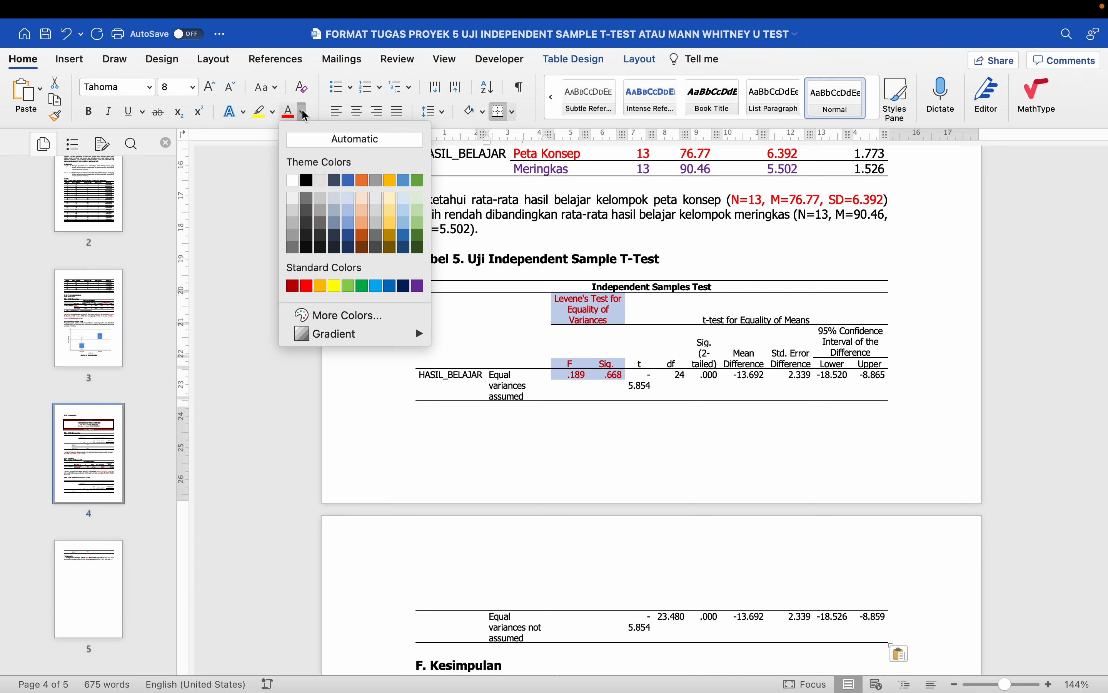
{"action": "left_click", "coordinate": [307, 181]}
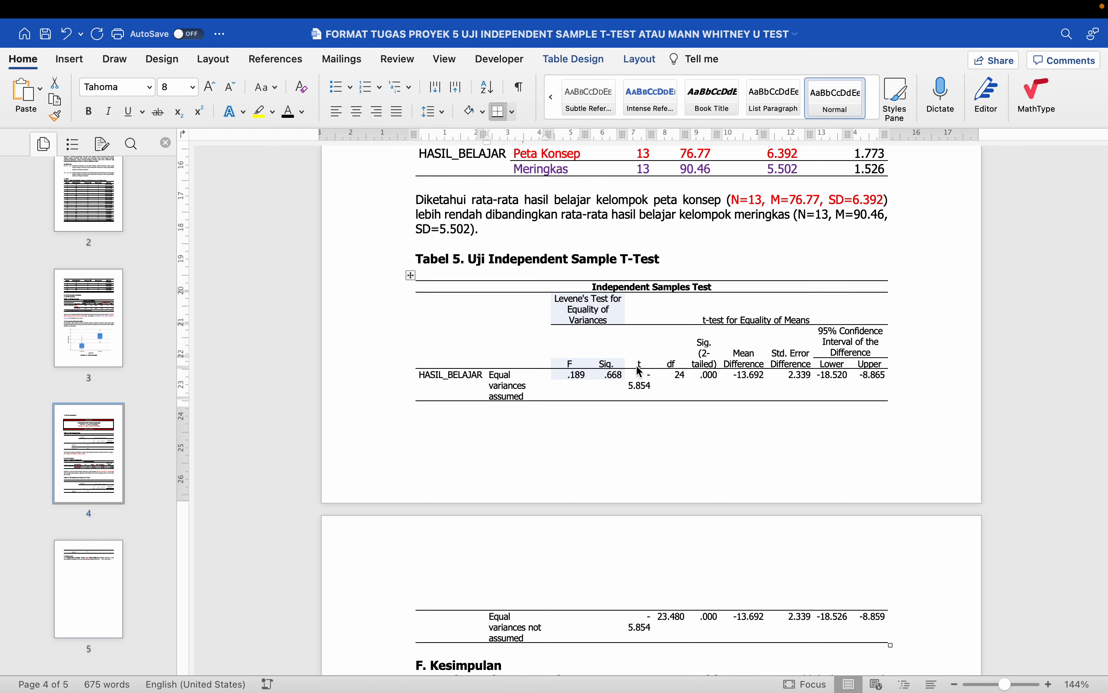
{"action": "left_click_drag", "start_coordinate": [640, 373], "coordinate": [713, 379]}
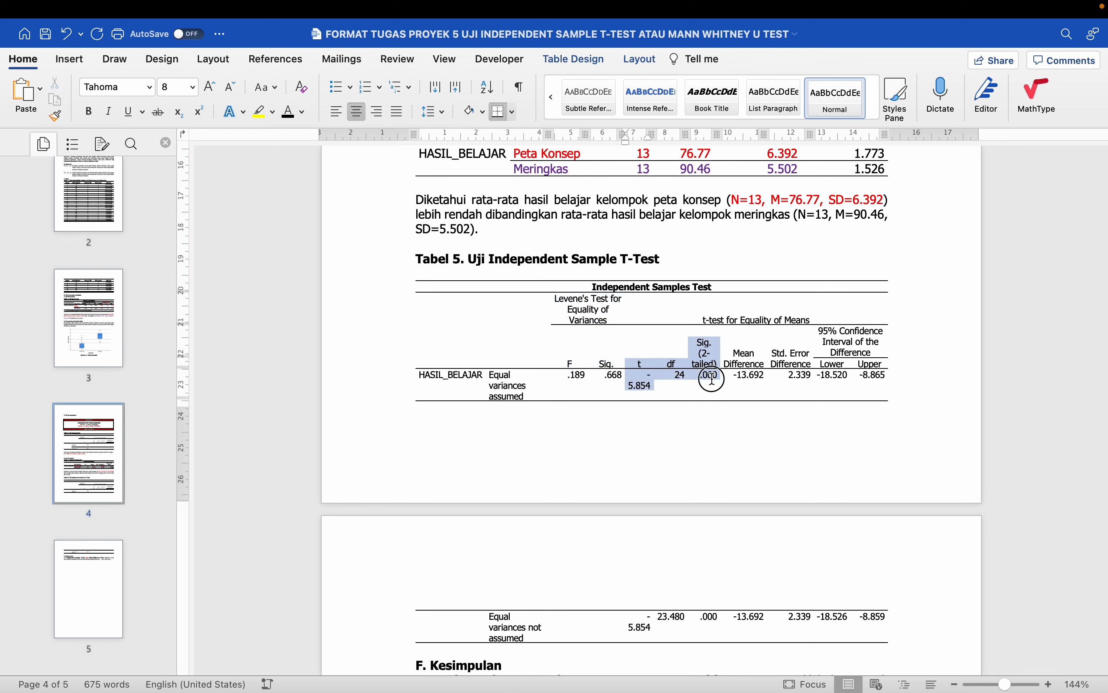
{"action": "left_click", "coordinate": [302, 111]}
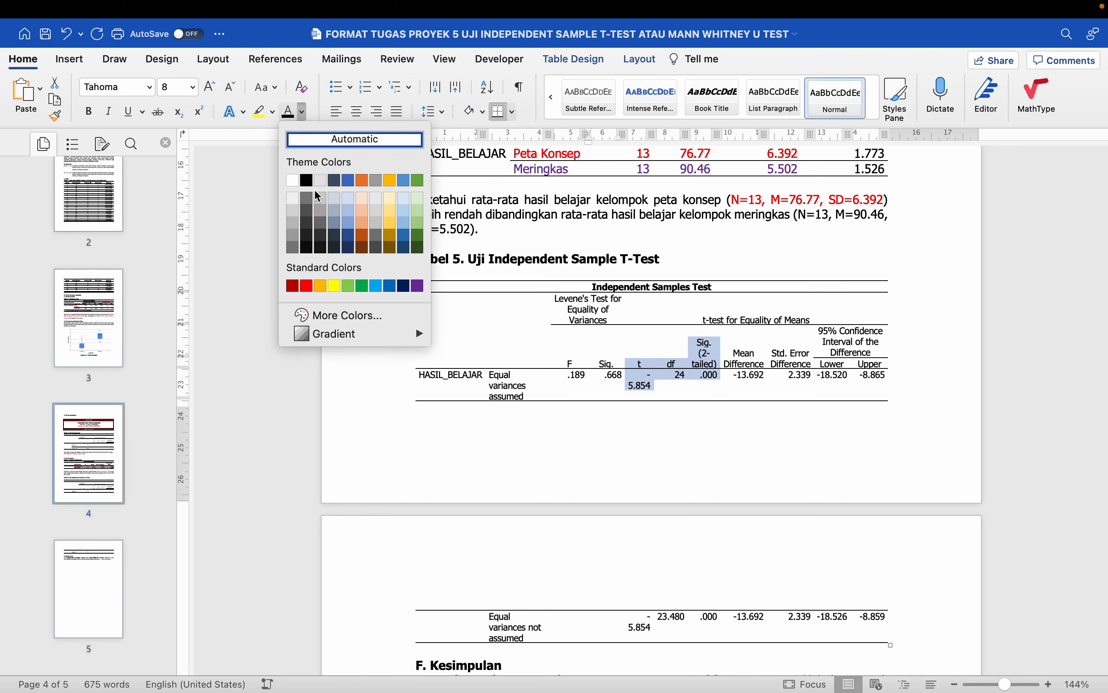
{"action": "left_click", "coordinate": [307, 286]}
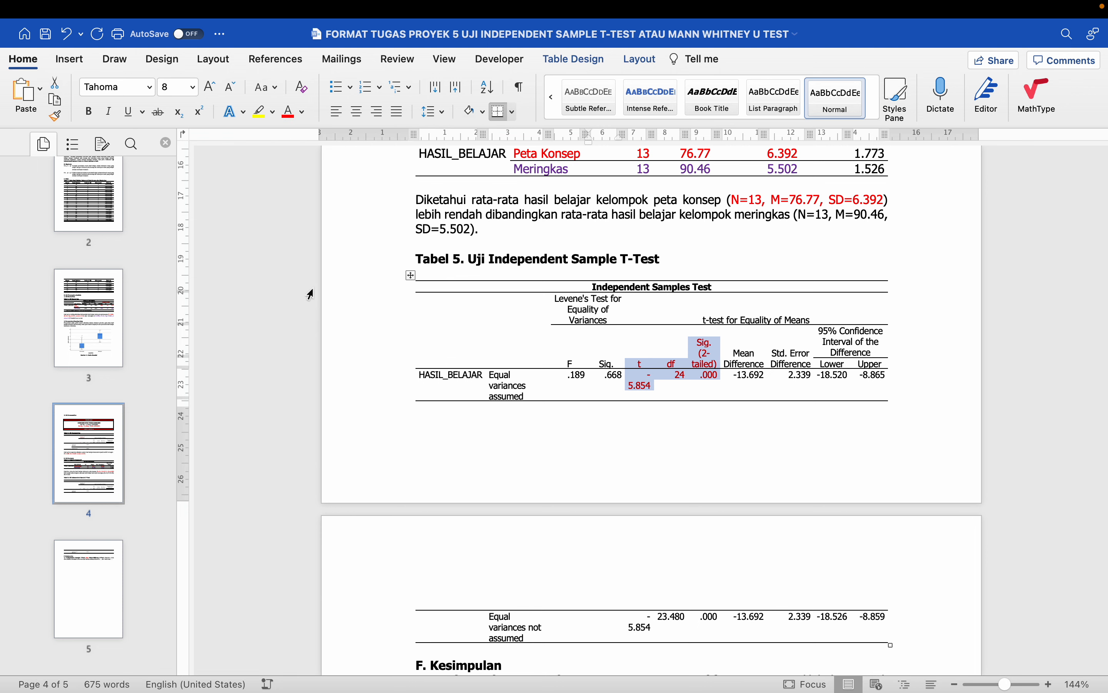
- Remove the blank line above the table and push Tabel 5 onto the next page
{"action": "left_click", "coordinate": [448, 273]}
{"action": "key", "text": "BackSpace"}
{"action": "left_click", "coordinate": [411, 261]}
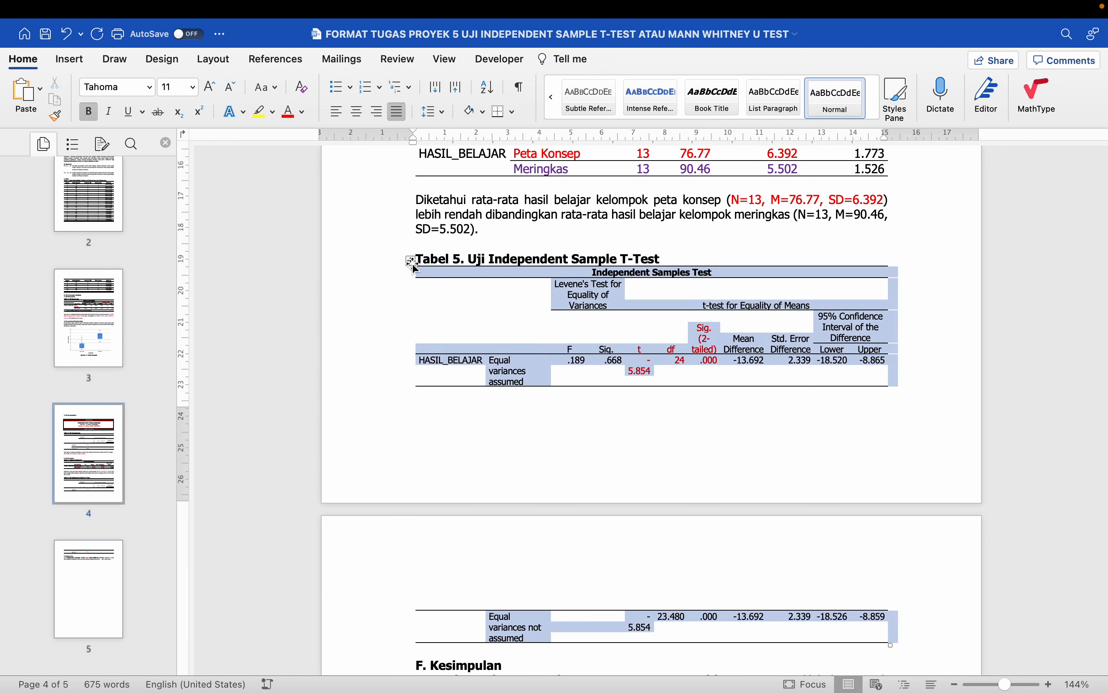
{"action": "left_click", "coordinate": [440, 246]}
{"action": "key", "text": "Return"}
{"action": "key", "text": "Return"}
{"action": "key", "text": "Return"}
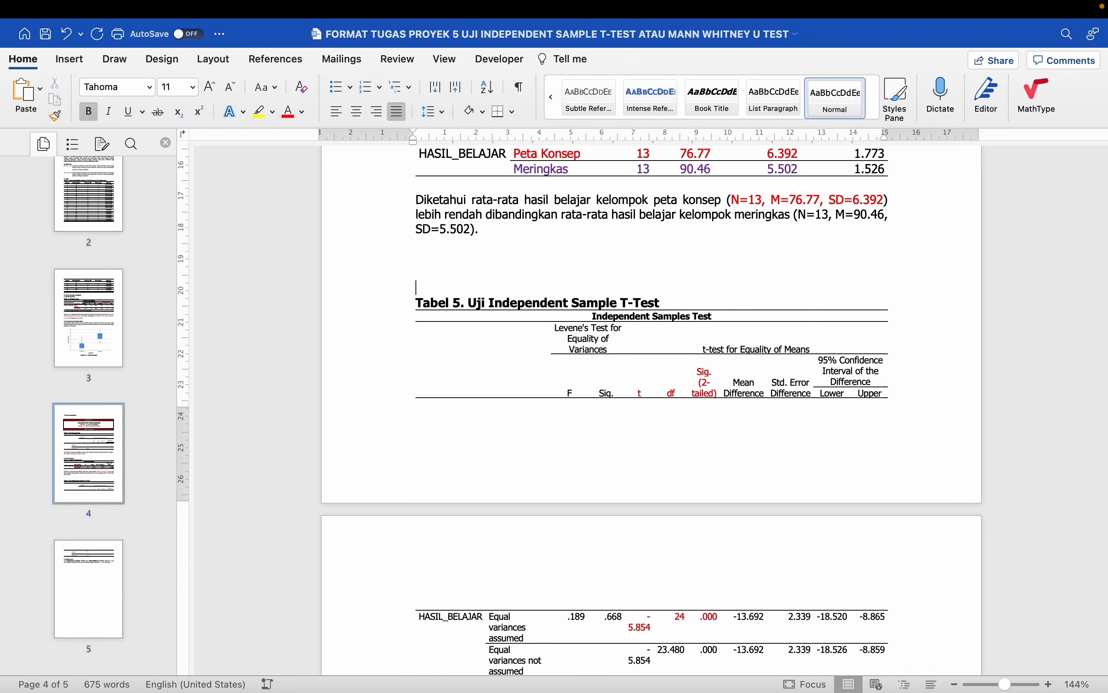
{"action": "key", "text": "Return"}
{"action": "key", "text": "Return"}
{"action": "key", "text": "Return"}
{"action": "key", "text": "Return"}
{"action": "key", "text": "Return"}
{"action": "key", "text": "Return"}
{"action": "key", "text": "Return"}
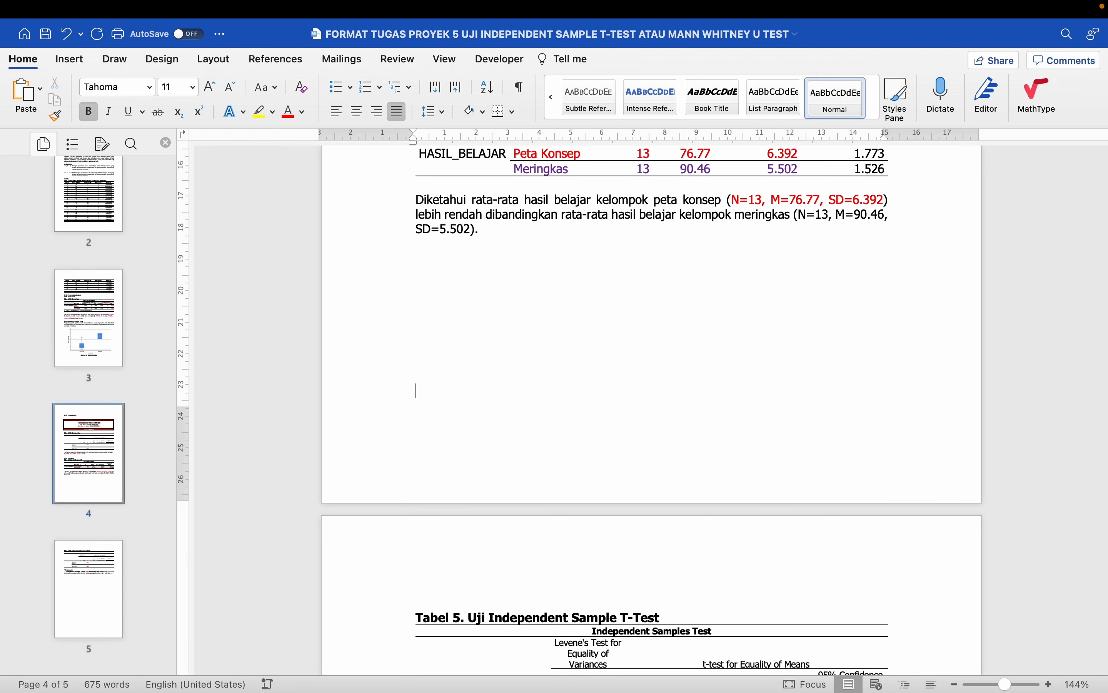
{"action": "scroll", "coordinate": [468, 281], "scroll_direction": "down", "scroll_amount": 7}
{"action": "scroll", "coordinate": [468, 280], "scroll_direction": "down", "scroll_amount": 3}
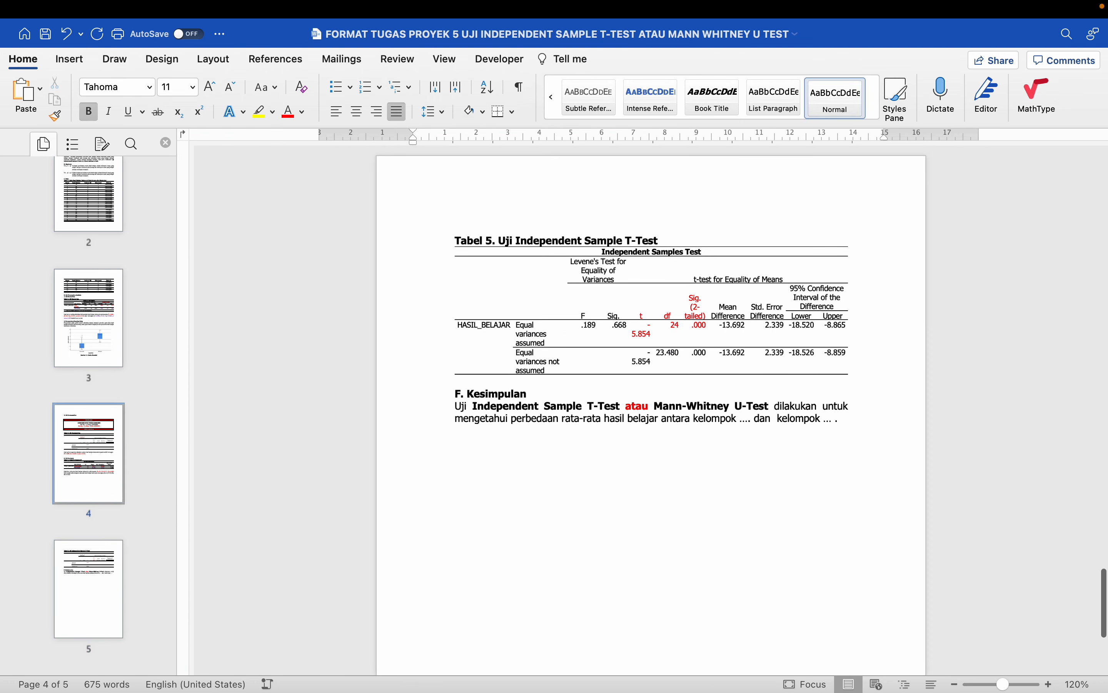
- Add a blank line between the Tabel 5 table and F. Kesimpulan
{"action": "left_click", "coordinate": [487, 372]}
{"action": "key", "text": "Return"}
{"action": "key", "text": "Return"}
{"action": "scroll", "coordinate": [486, 372], "scroll_direction": "up", "scroll_amount": 5}
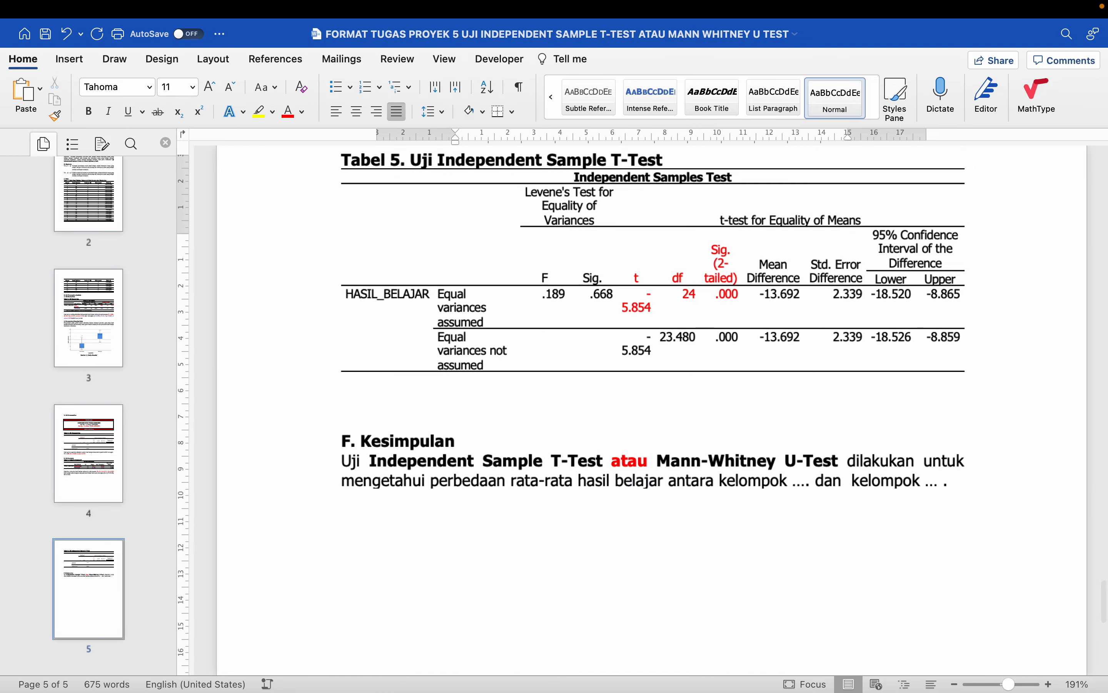
{"action": "scroll", "coordinate": [486, 372], "scroll_direction": "down", "scroll_amount": 5}
{"action": "scroll", "coordinate": [487, 372], "scroll_direction": "up", "scroll_amount": 9}
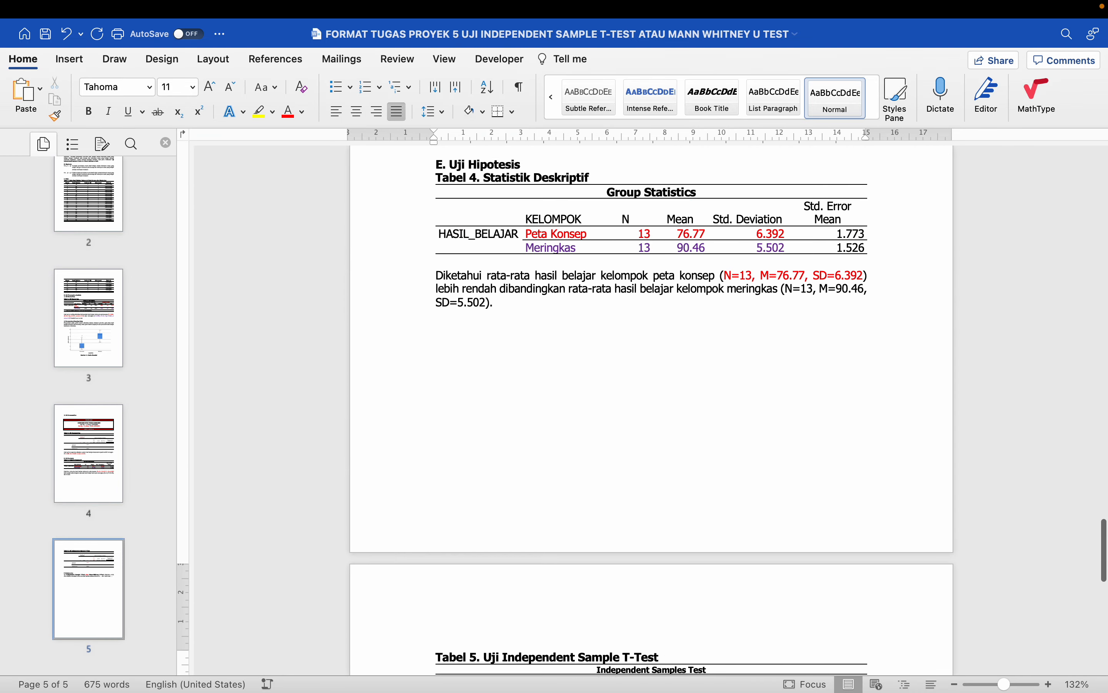
{"action": "scroll", "coordinate": [653, 410], "scroll_direction": "up", "scroll_amount": 5}
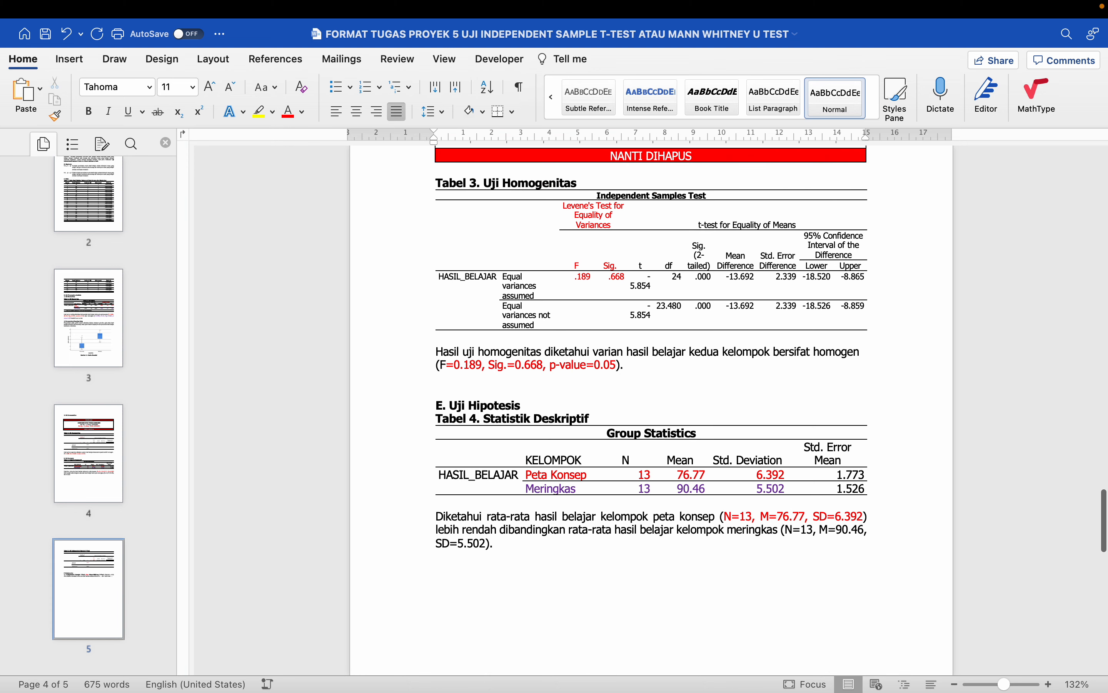
- Colour the 'Equal variances assumed' row label in the Tabel 5 table red
{"action": "left_click_drag", "start_coordinate": [503, 279], "coordinate": [551, 286]}
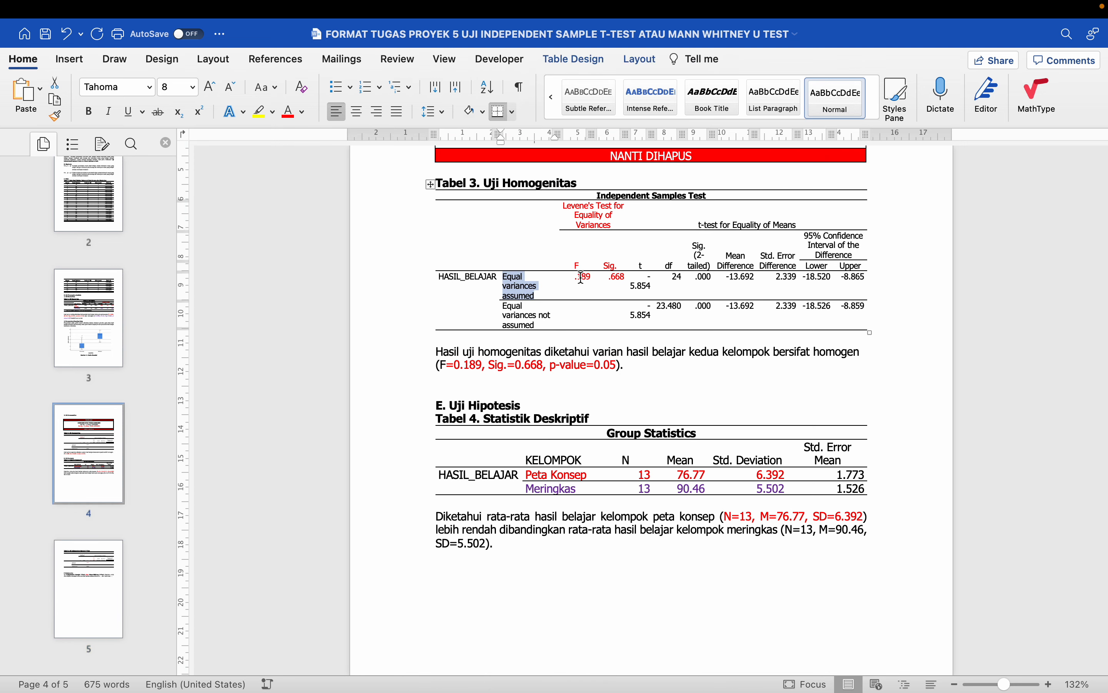
{"action": "left_click", "coordinate": [538, 294]}
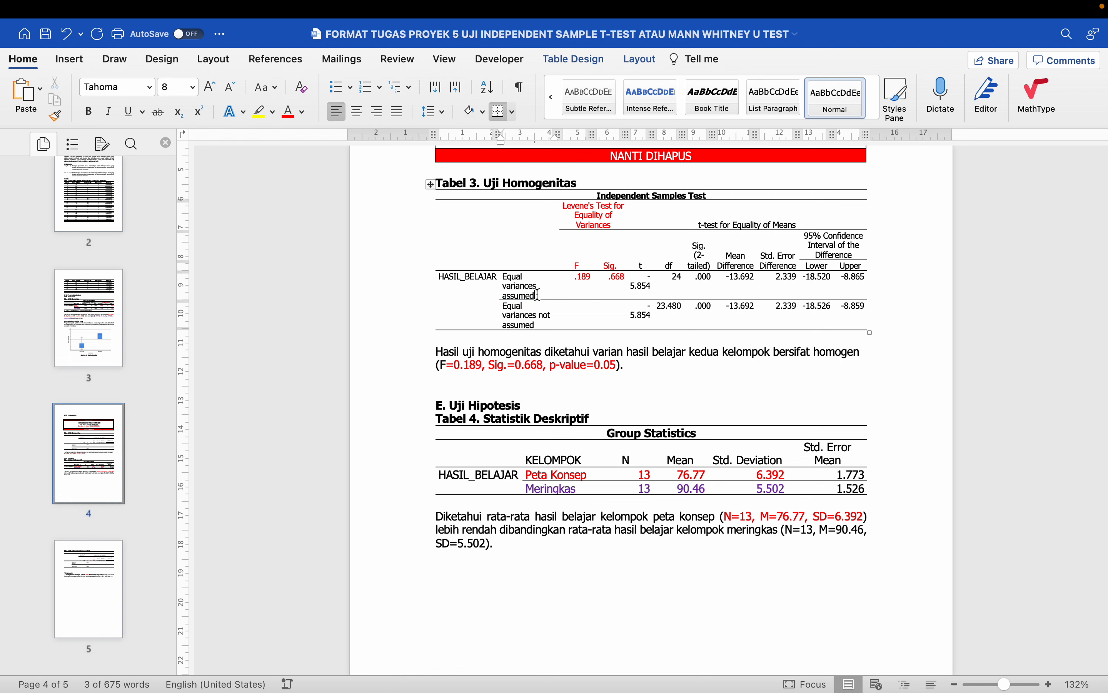
{"action": "triple_click", "coordinate": [538, 295]}
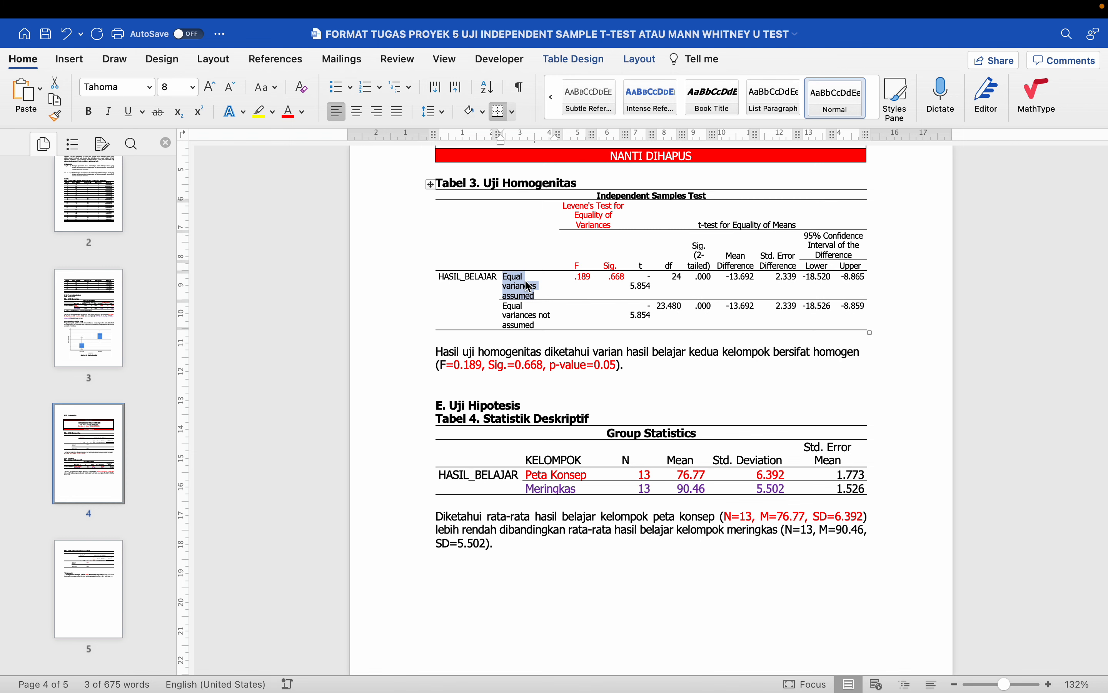
{"action": "scroll", "coordinate": [525, 281], "scroll_direction": "down", "scroll_amount": 8}
{"action": "scroll", "coordinate": [527, 281], "scroll_direction": "down", "scroll_amount": 7}
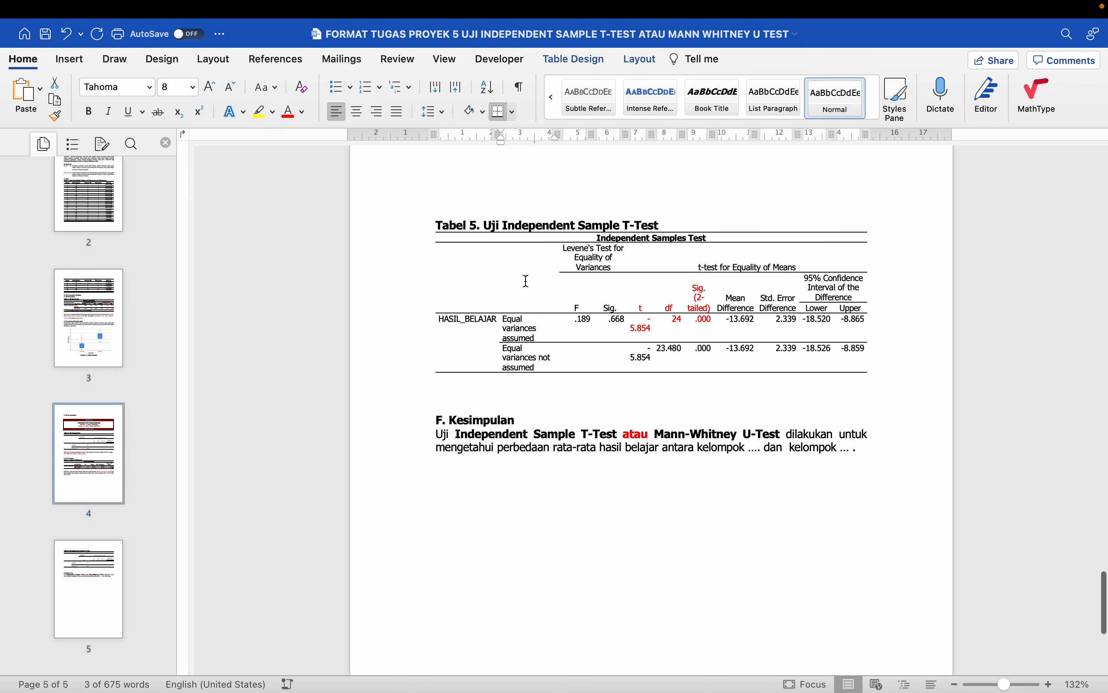
{"action": "scroll", "coordinate": [554, 332], "scroll_direction": "up", "scroll_amount": 1}
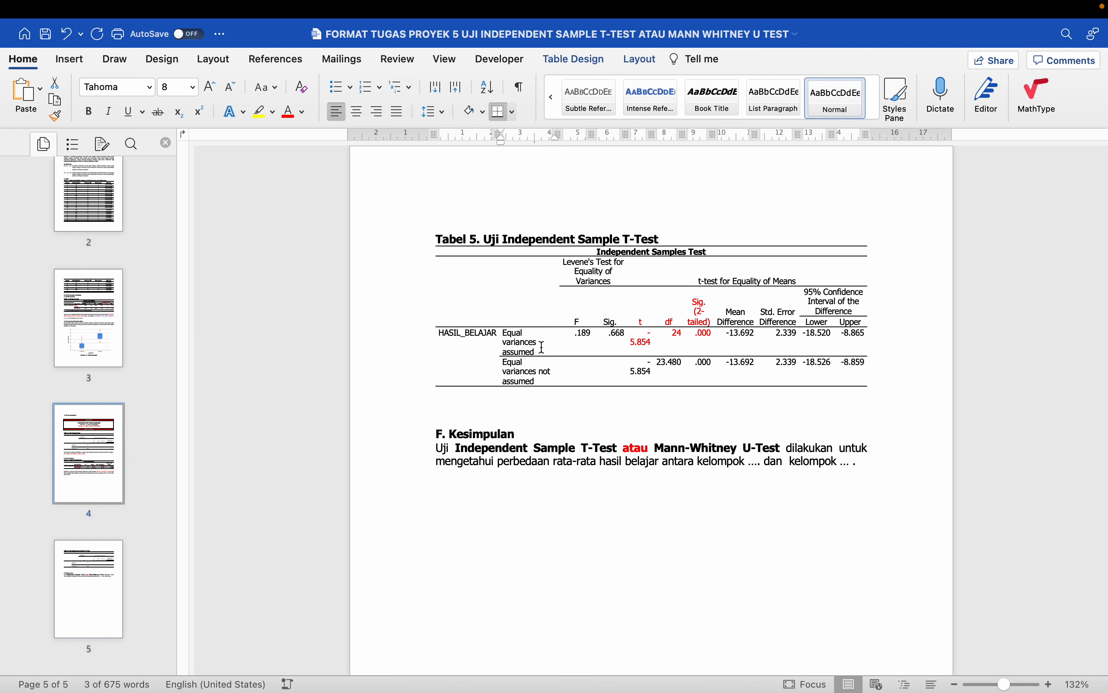
{"action": "left_click_drag", "start_coordinate": [543, 348], "coordinate": [503, 329]}
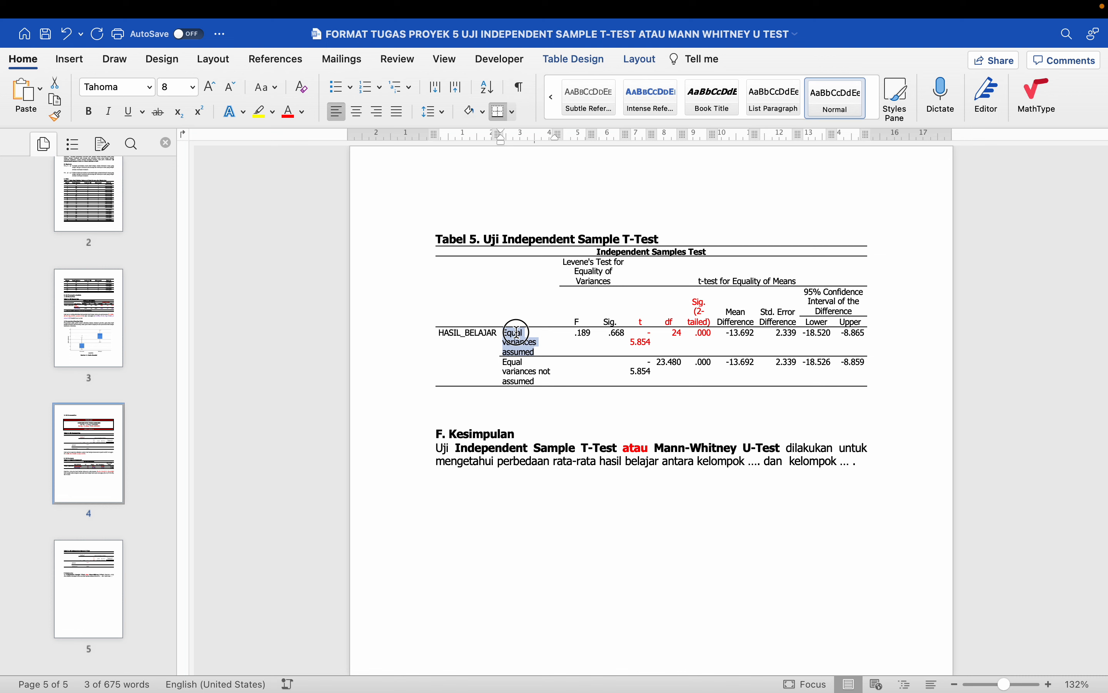
{"action": "left_click", "coordinate": [292, 120]}
- Add another blank line directly below the Tabel 5 table
{"action": "left_click_drag", "start_coordinate": [641, 322], "coordinate": [702, 337]}
{"action": "left_click", "coordinate": [676, 366]}
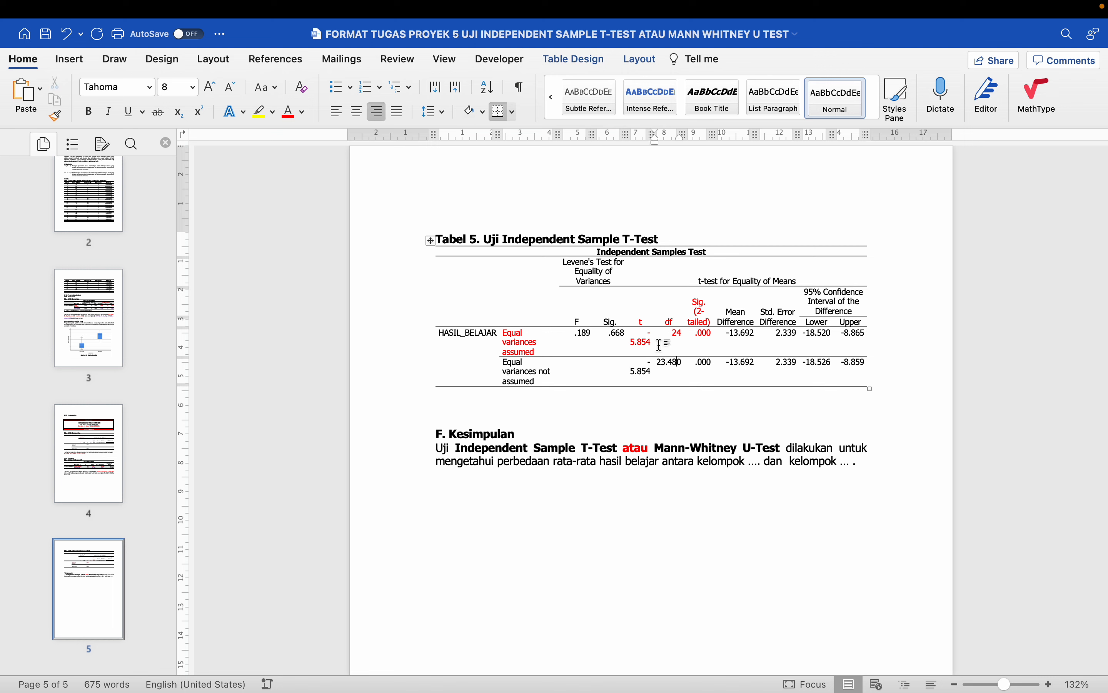
{"action": "left_click", "coordinate": [667, 303]}
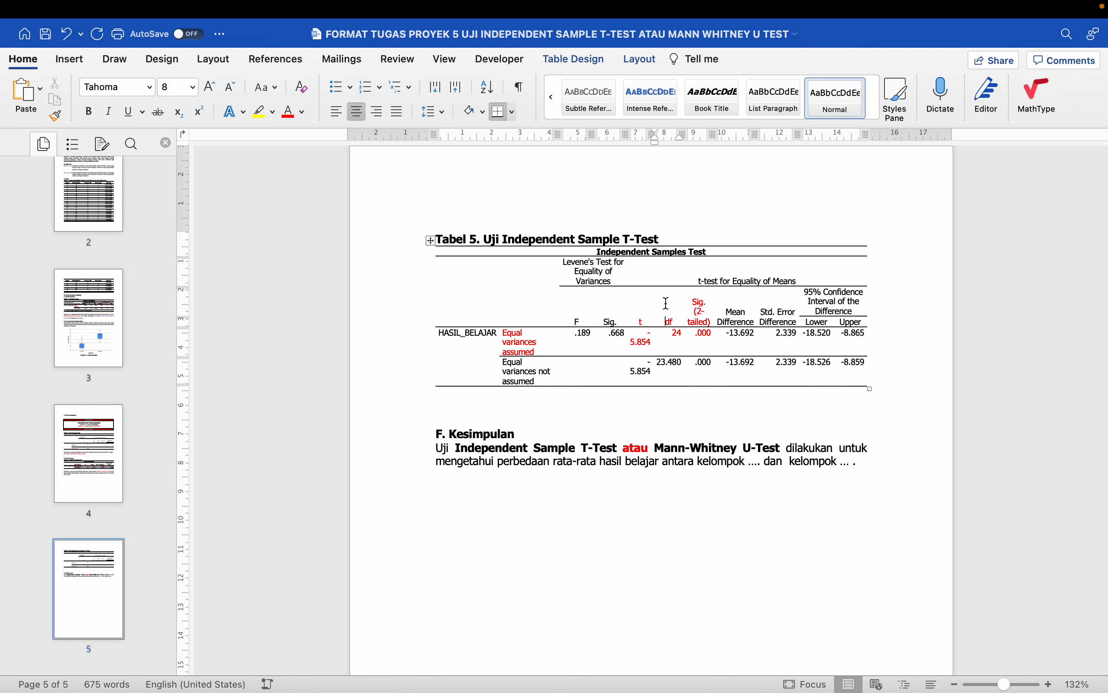
{"action": "left_click", "coordinate": [585, 395]}
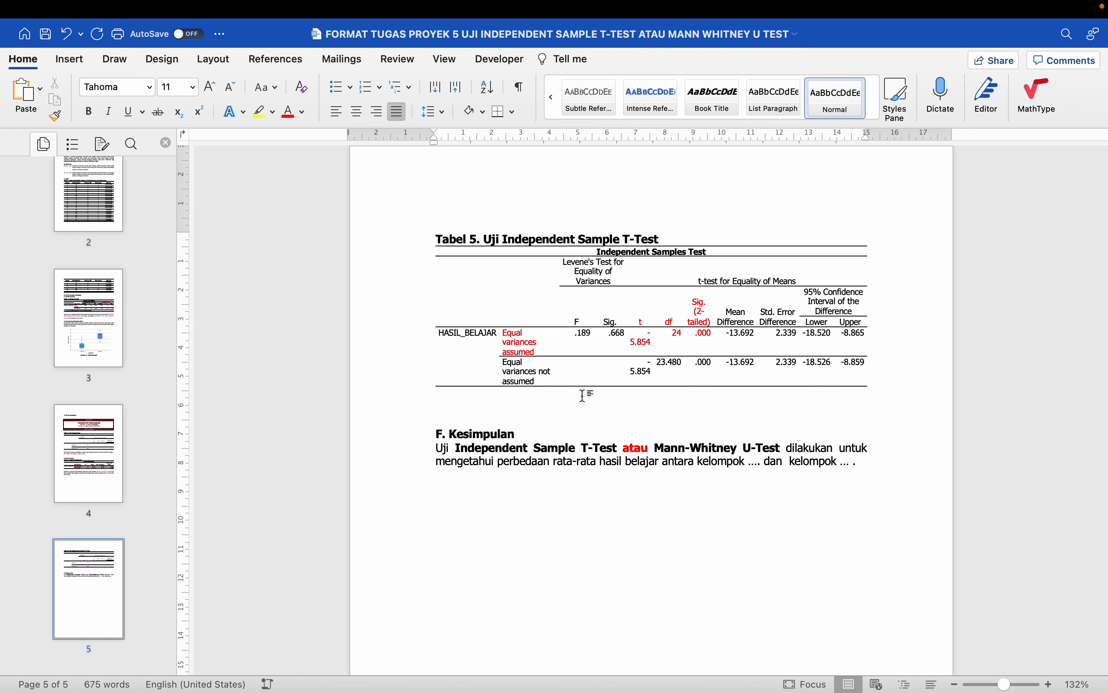
{"action": "key", "text": "Return"}
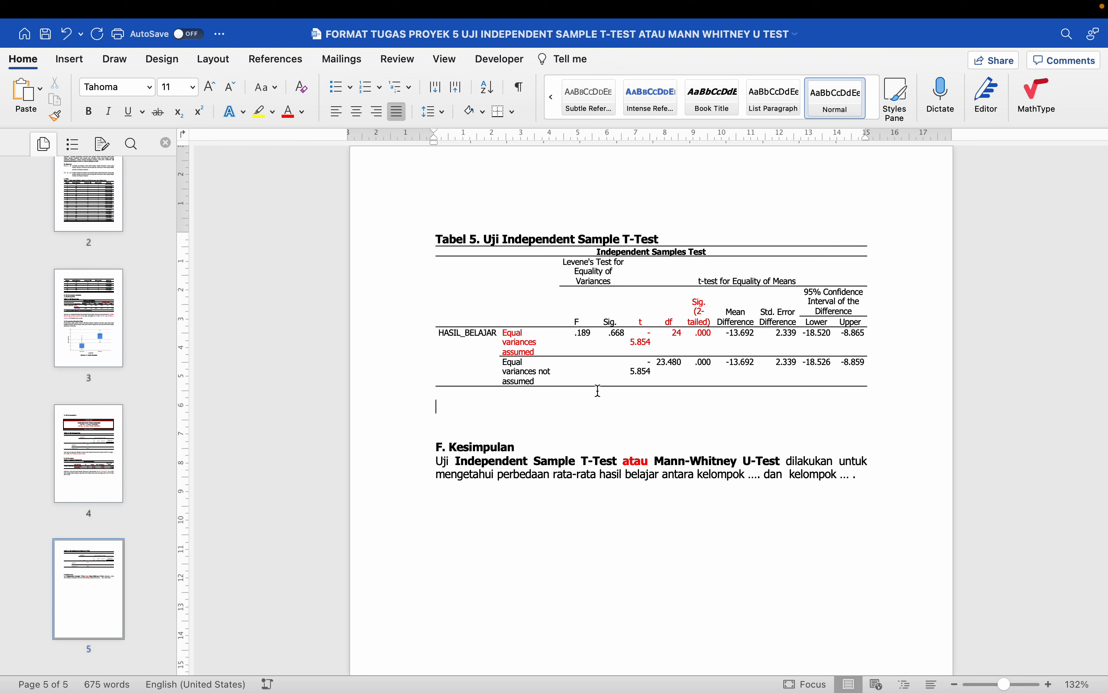
- Review the Sig. (2-tailed) values and Tabel 3's Levene Sig., then return below the table
{"action": "left_click_drag", "start_coordinate": [696, 308], "coordinate": [705, 338]}
{"action": "scroll", "coordinate": [705, 337], "scroll_direction": "up", "scroll_amount": 10}
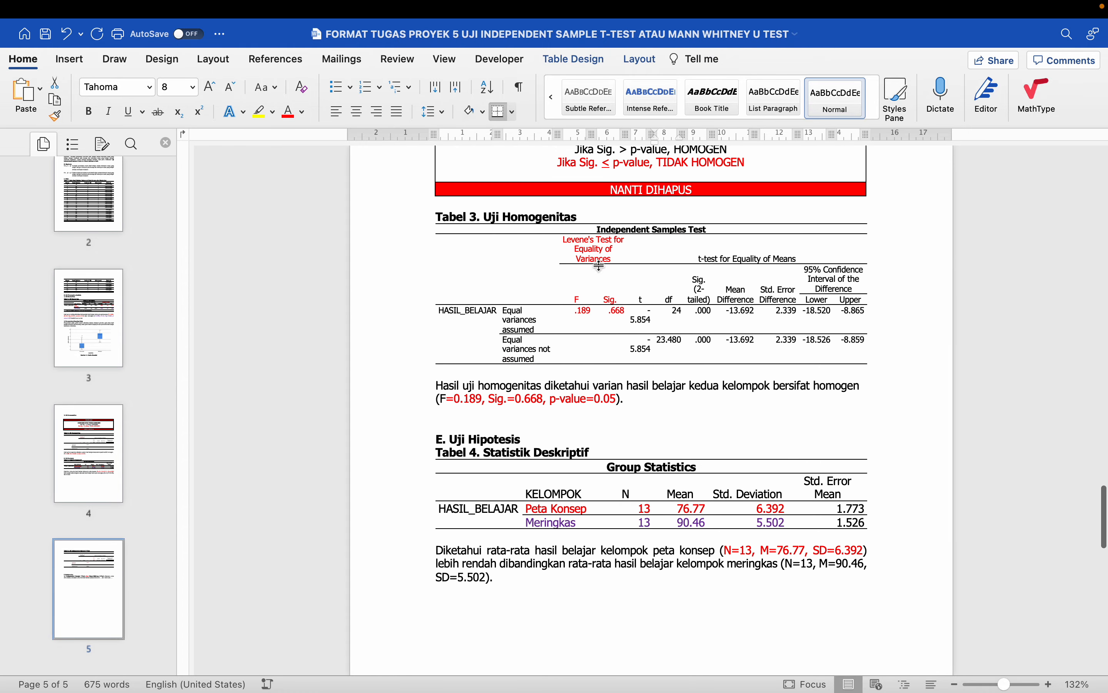
{"action": "left_click_drag", "start_coordinate": [596, 253], "coordinate": [600, 284]}
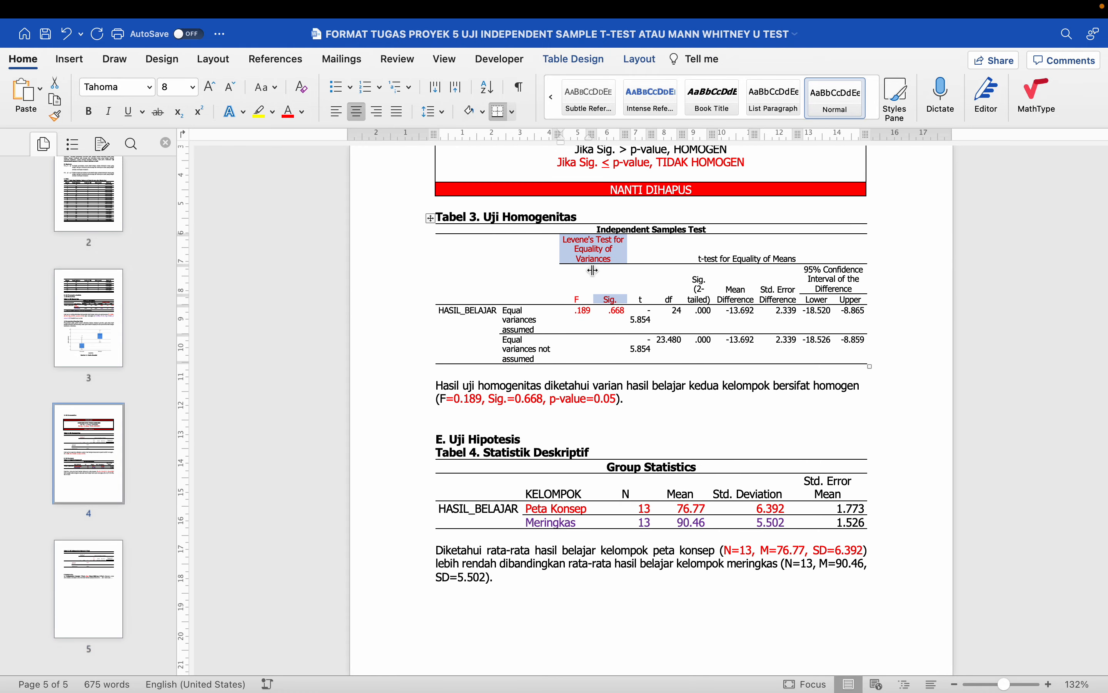
{"action": "scroll", "coordinate": [593, 271], "scroll_direction": "down", "scroll_amount": 15}
{"action": "scroll", "coordinate": [591, 272], "scroll_direction": "up", "scroll_amount": 2}
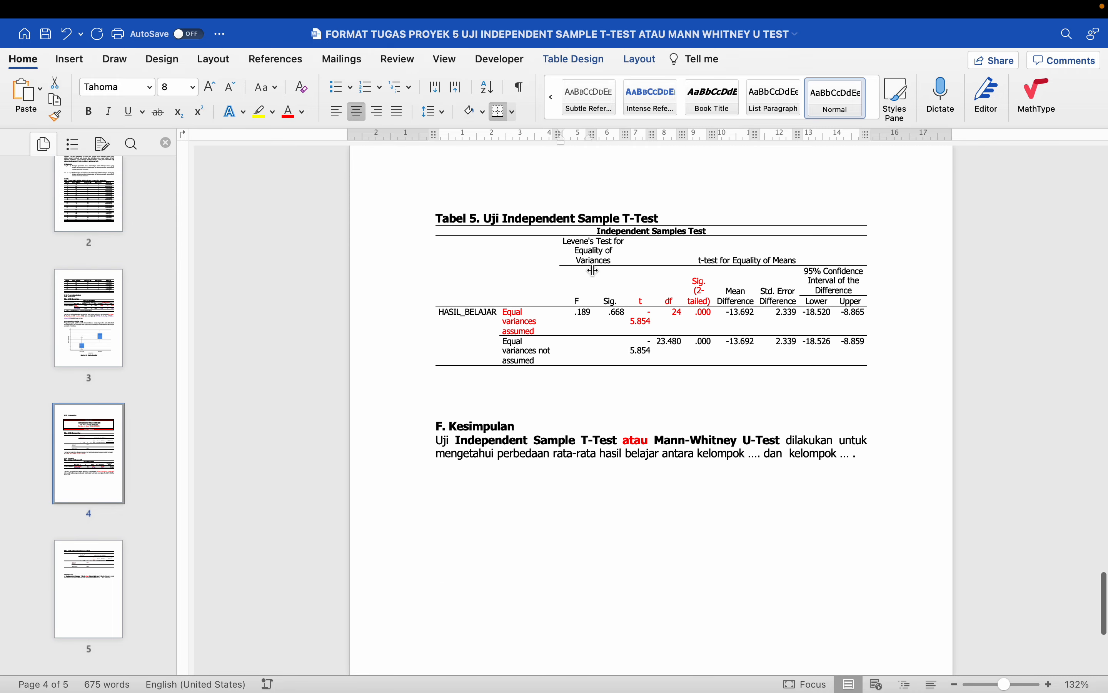
{"action": "left_click_drag", "start_coordinate": [703, 303], "coordinate": [711, 366]}
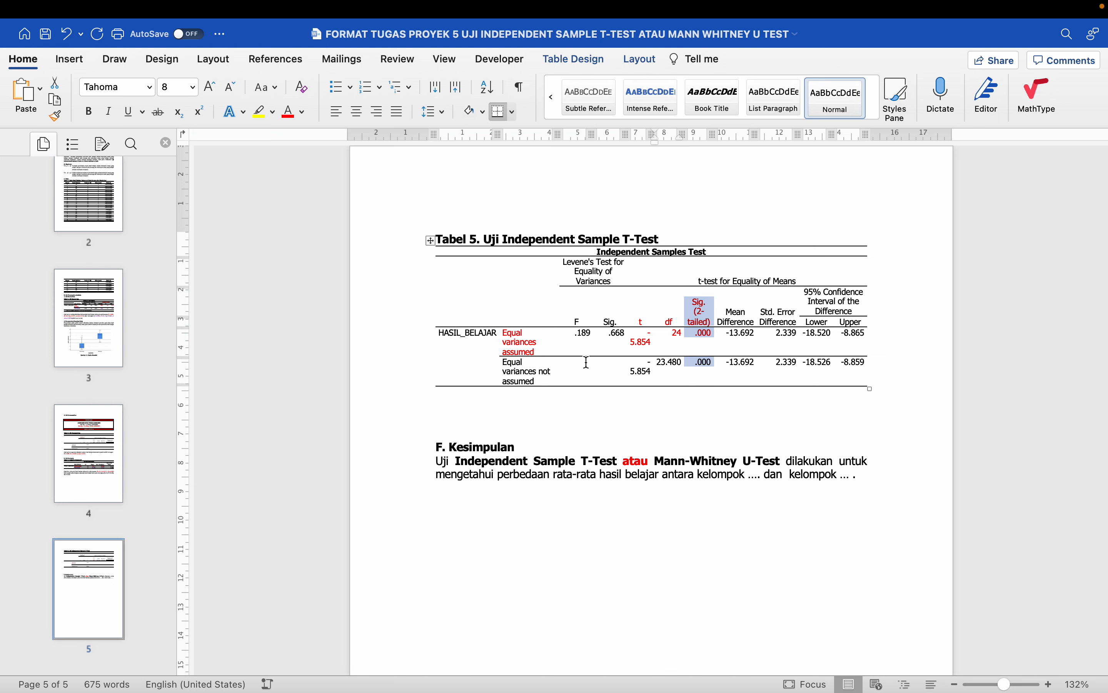
{"action": "left_click", "coordinate": [498, 400]}
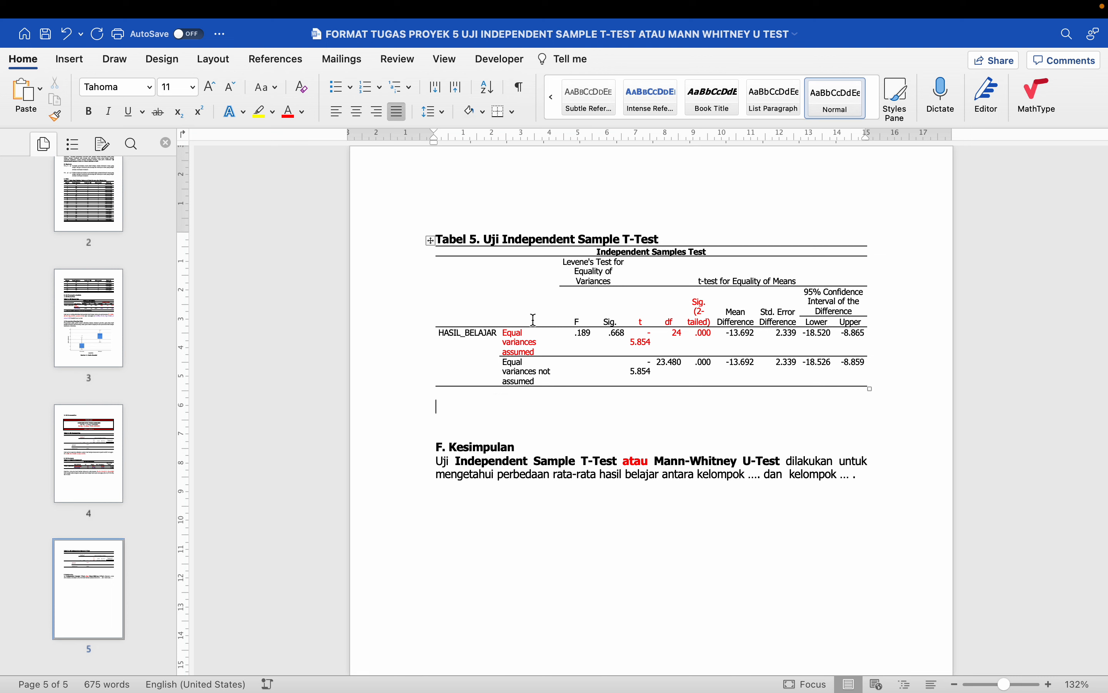
- Start the sentence 'Hasil uji independent sample t-test diketahui perbedaan' below Tabel 5
{"action": "type", "text": "Hasil uji independent sample t-test diketah"}
{"action": "scroll", "coordinate": [531, 322], "scroll_direction": "up", "scroll_amount": 5}
{"action": "type", "text": "l uji"}
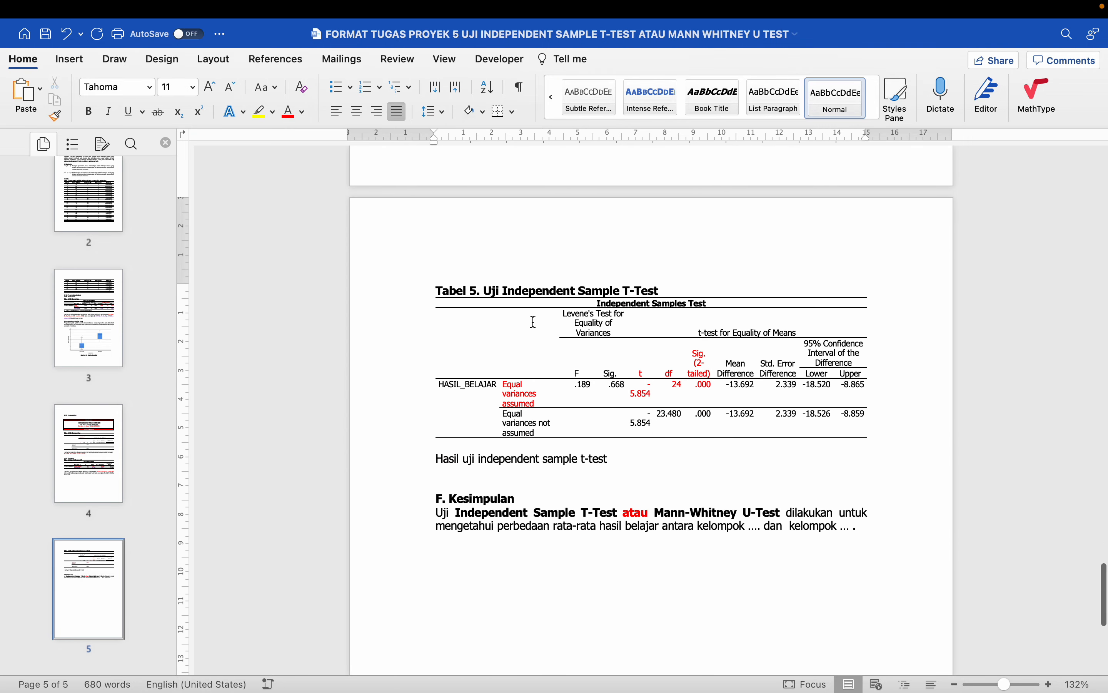
{"action": "type", "text": "ui"}
{"action": "scroll", "coordinate": [525, 328], "scroll_direction": "up", "scroll_amount": 10}
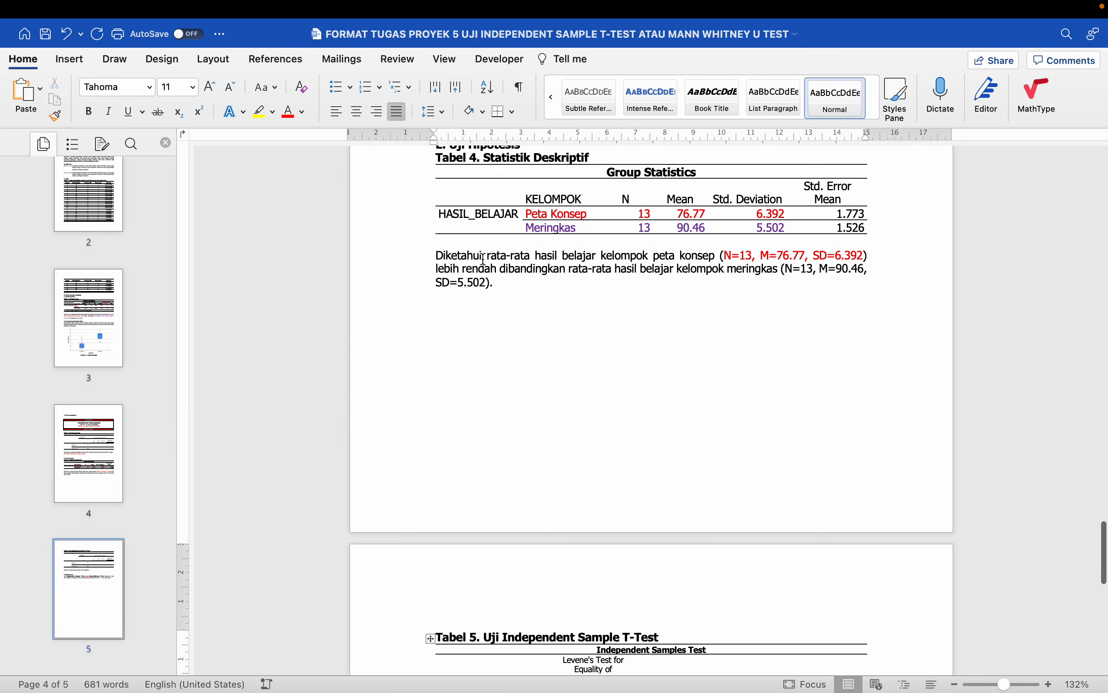
{"action": "type", "text": "perbedaan"}
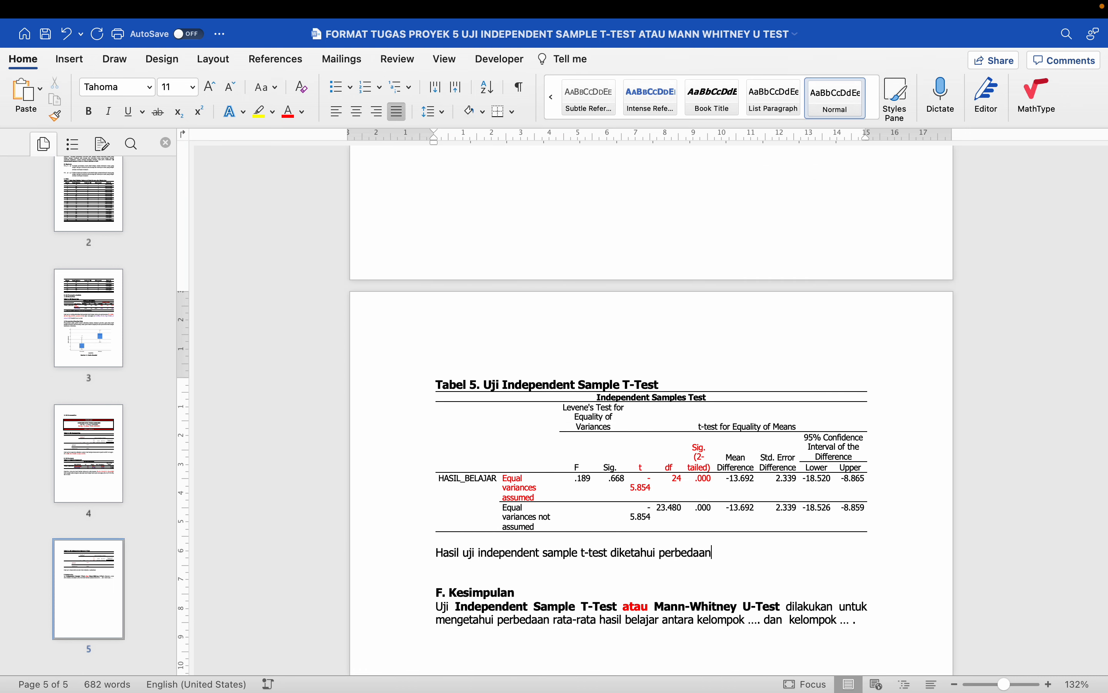
{"action": "scroll", "coordinate": [746, 440], "scroll_direction": "down", "scroll_amount": 4}
{"action": "scroll", "coordinate": [746, 440], "scroll_direction": "up", "scroll_amount": 5}
{"action": "scroll", "coordinate": [748, 440], "scroll_direction": "down", "scroll_amount": 5}
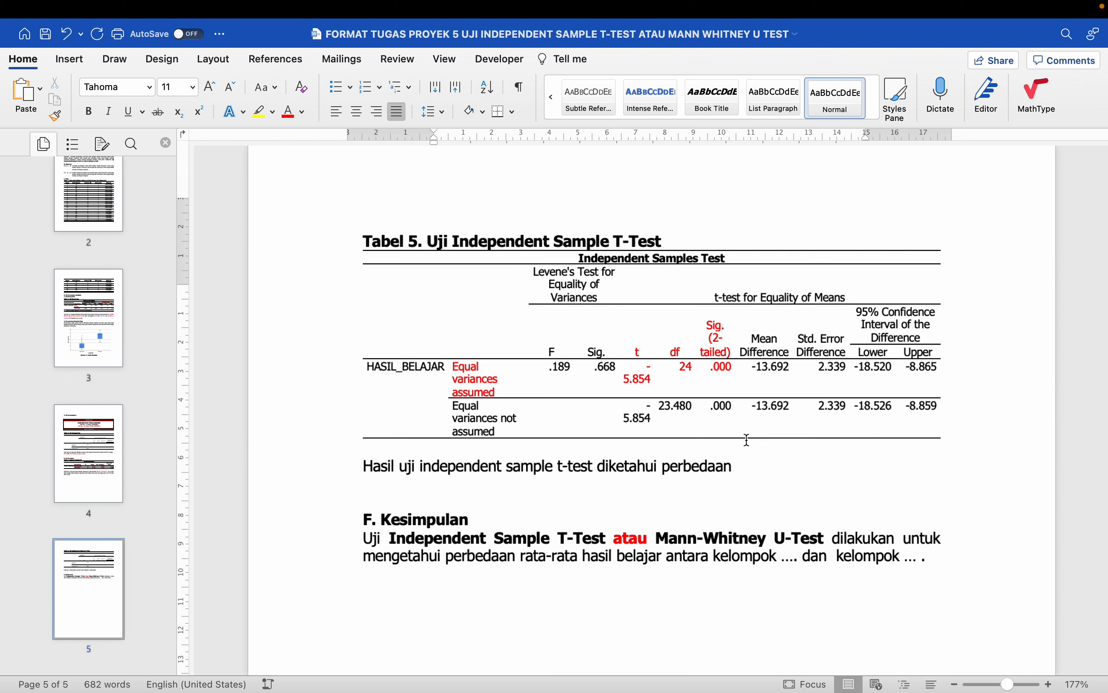
{"action": "scroll", "coordinate": [752, 453], "scroll_direction": "up", "scroll_amount": 5}
{"action": "scroll", "coordinate": [753, 463], "scroll_direction": "up", "scroll_amount": 5}
{"action": "scroll", "coordinate": [754, 464], "scroll_direction": "down", "scroll_amount": 10}
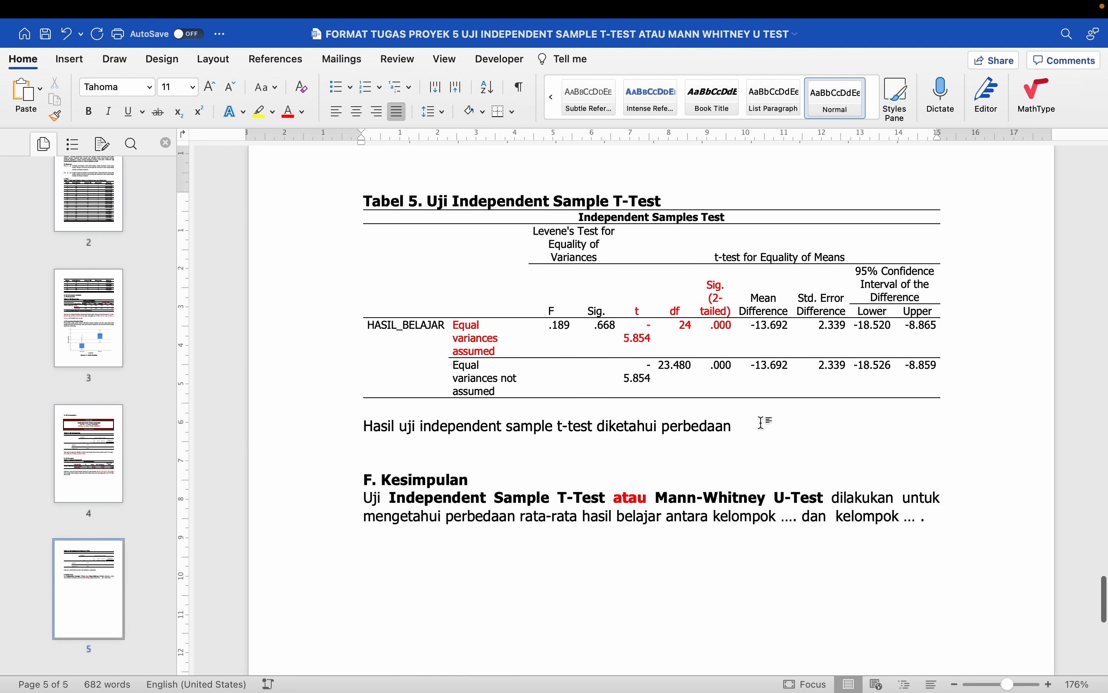
- Continue the sentence with 'rata-rata (MD=-', referring to the Mean Difference cells
{"action": "left_click_drag", "start_coordinate": [762, 301], "coordinate": [771, 324]}
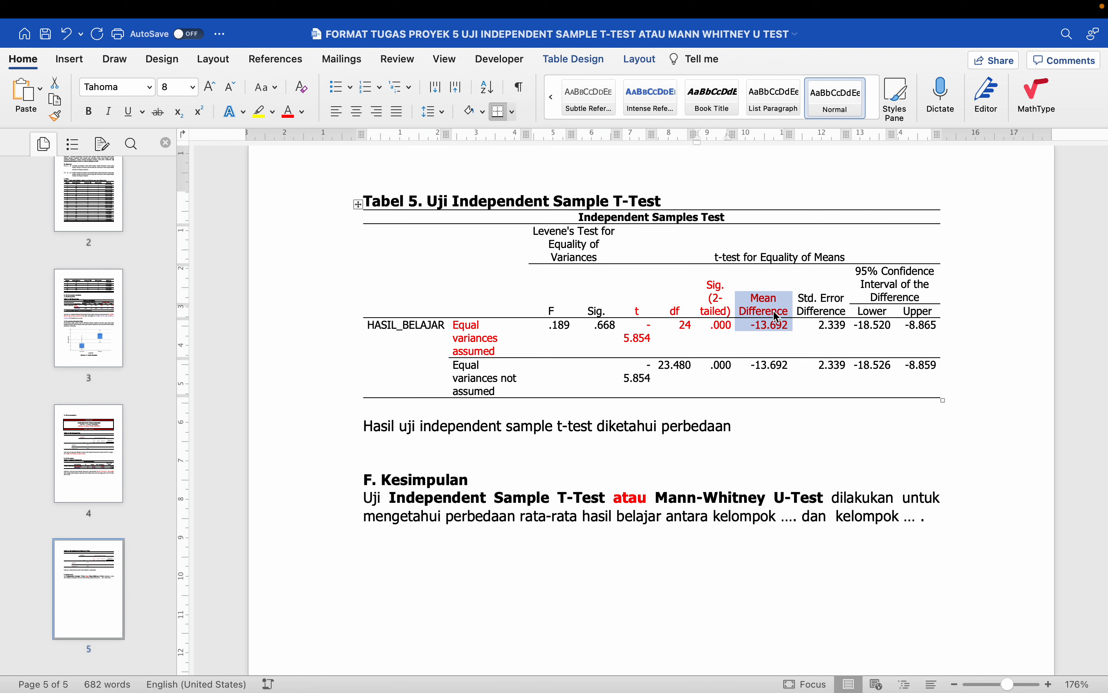
{"action": "left_click", "coordinate": [740, 421]}
{"action": "type", "text": "r"}
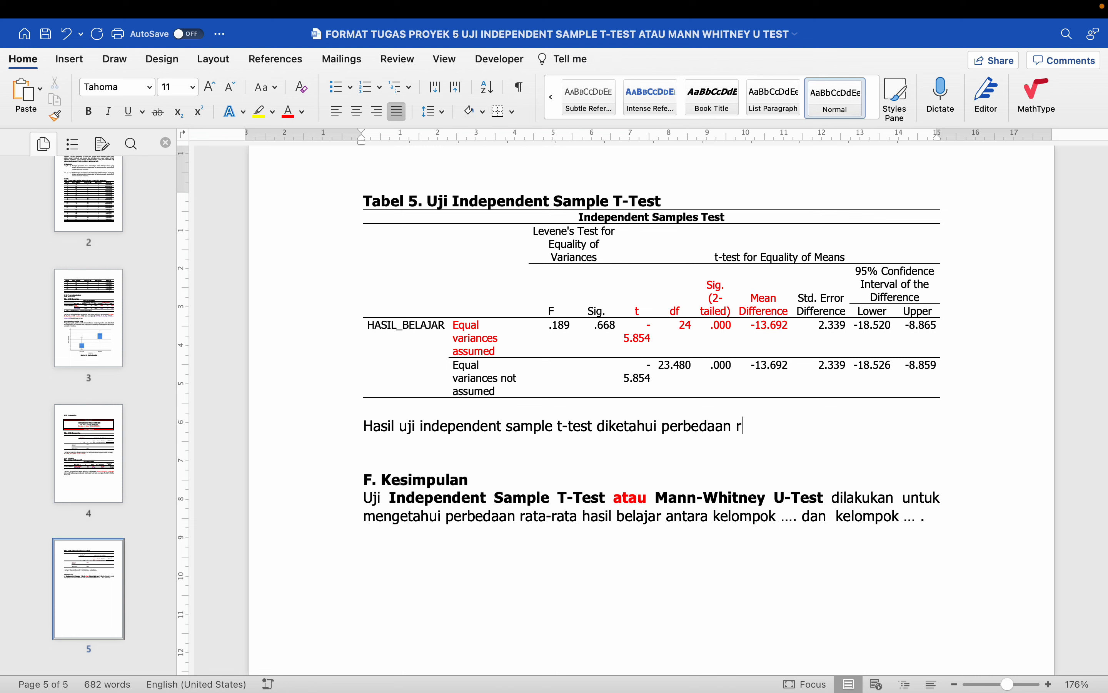
{"action": "type", "text": "ata-rata (MD="}
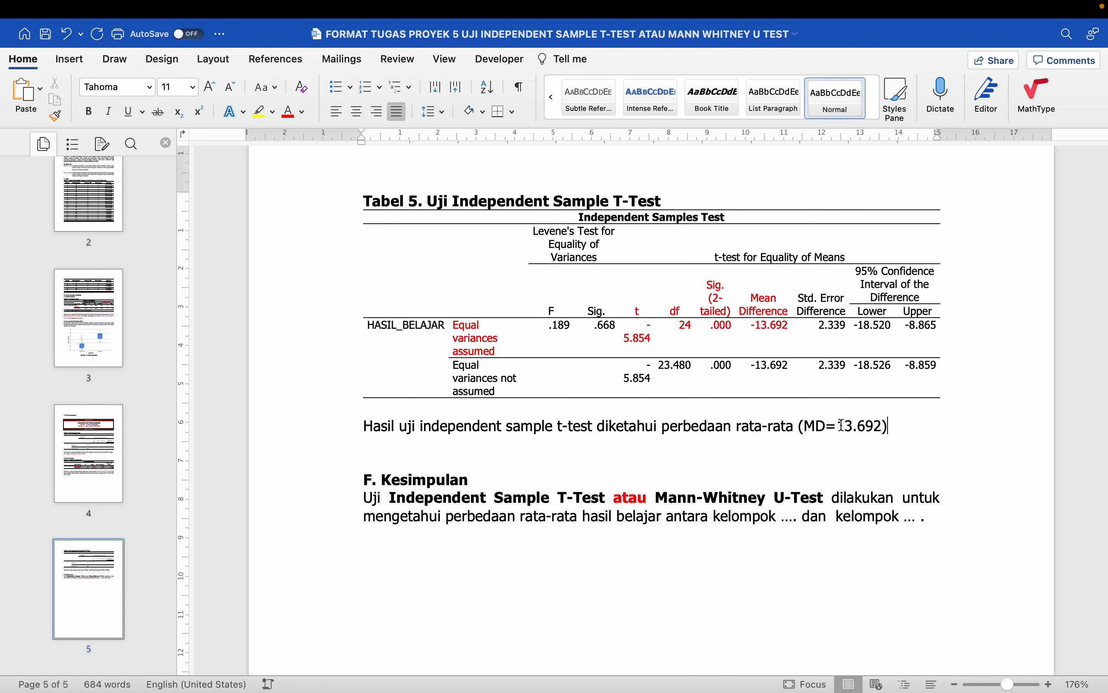
{"action": "type", "text": "-"}
- Check the Peta Konsep mean 76.77 in Tabel 4
{"action": "scroll", "coordinate": [719, 349], "scroll_direction": "up", "scroll_amount": 15}
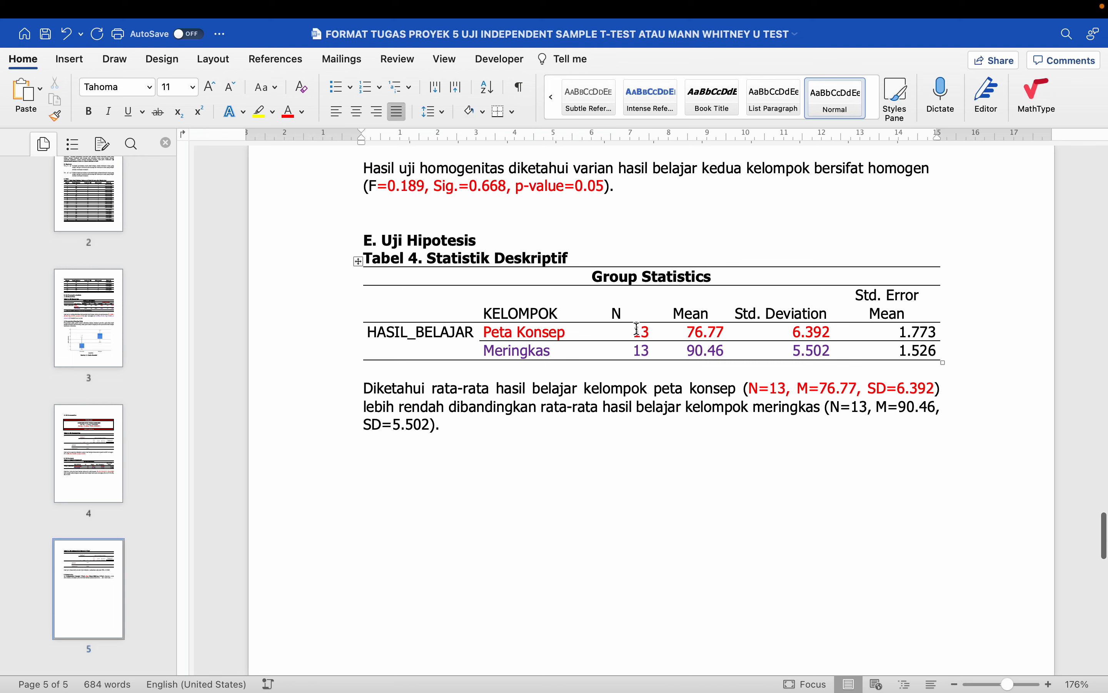
{"action": "left_click", "coordinate": [644, 336]}
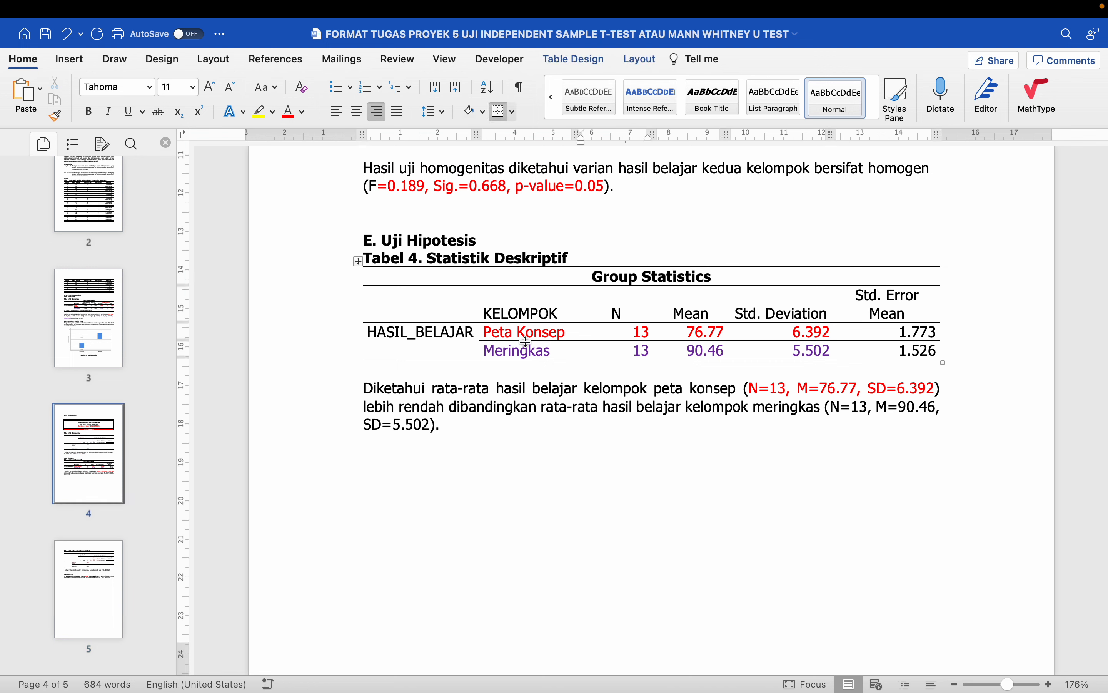
{"action": "left_click_drag", "start_coordinate": [692, 335], "coordinate": [718, 333]}
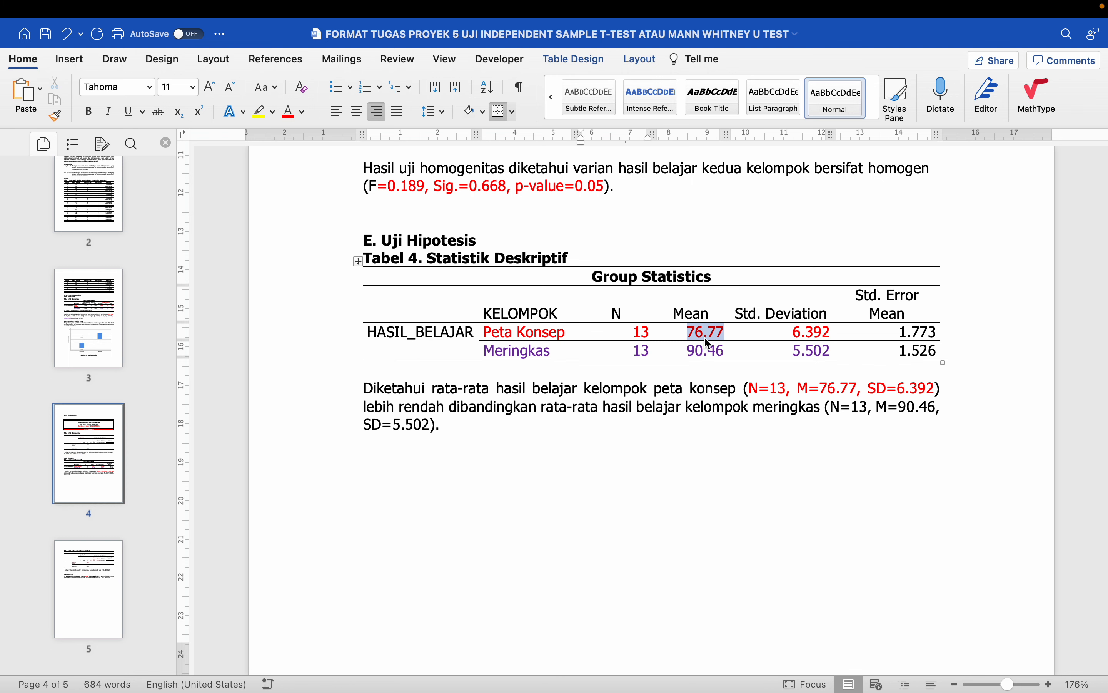
{"action": "left_click", "coordinate": [694, 350]}
{"action": "scroll", "coordinate": [701, 349], "scroll_direction": "down", "scroll_amount": 2}
{"action": "scroll", "coordinate": [699, 349], "scroll_direction": "down", "scroll_amount": 2}
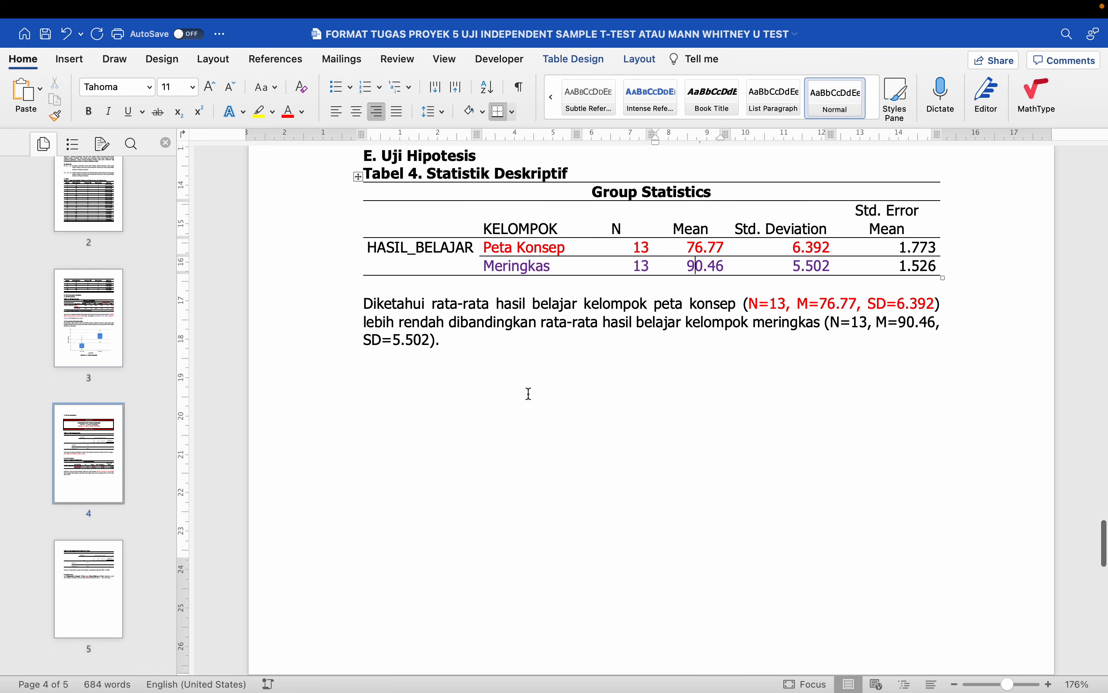
- Type the lines 'Peta konsep = 1', 'Meringkas = 3', '1- 3 = -2' under Tabel 4, then delete them
{"action": "left_click", "coordinate": [530, 394]}
{"action": "type", "text": "Pe"}
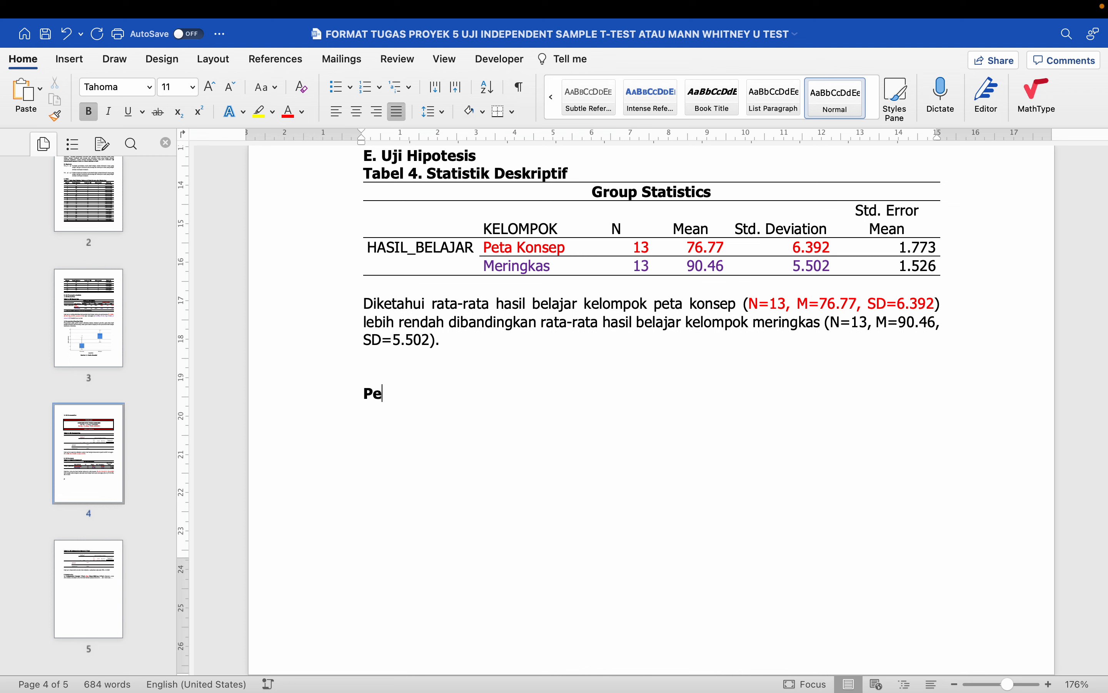
{"action": "type", "text": "ta konsep = 1"}
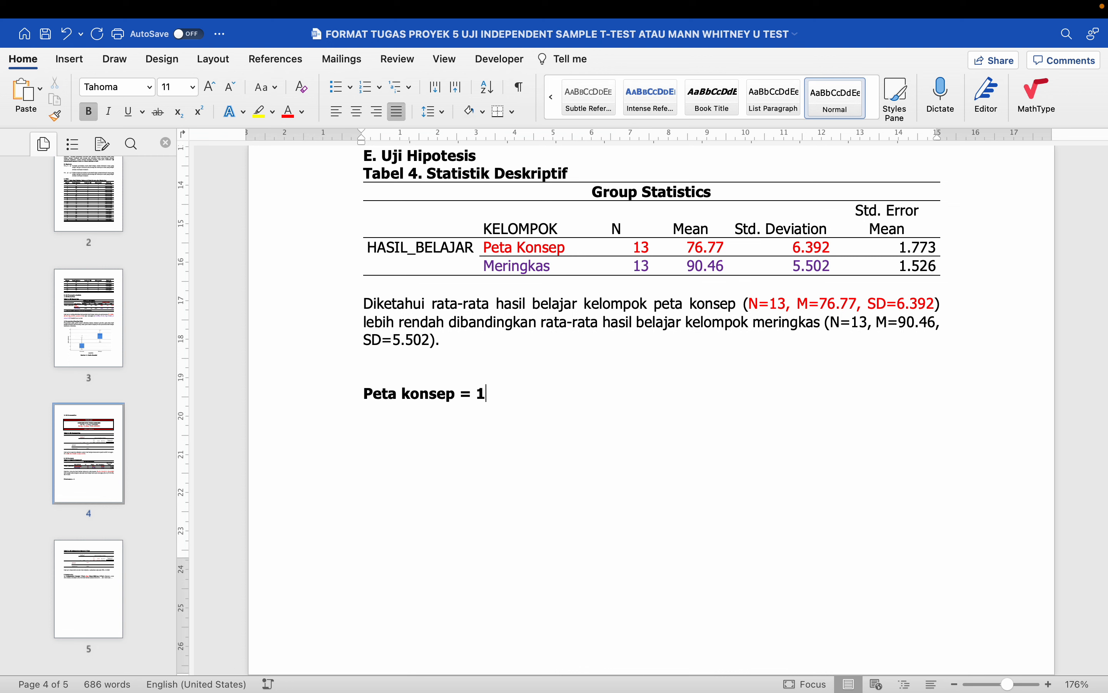
{"action": "key", "text": "Return"}
{"action": "type", "text": "Mering"}
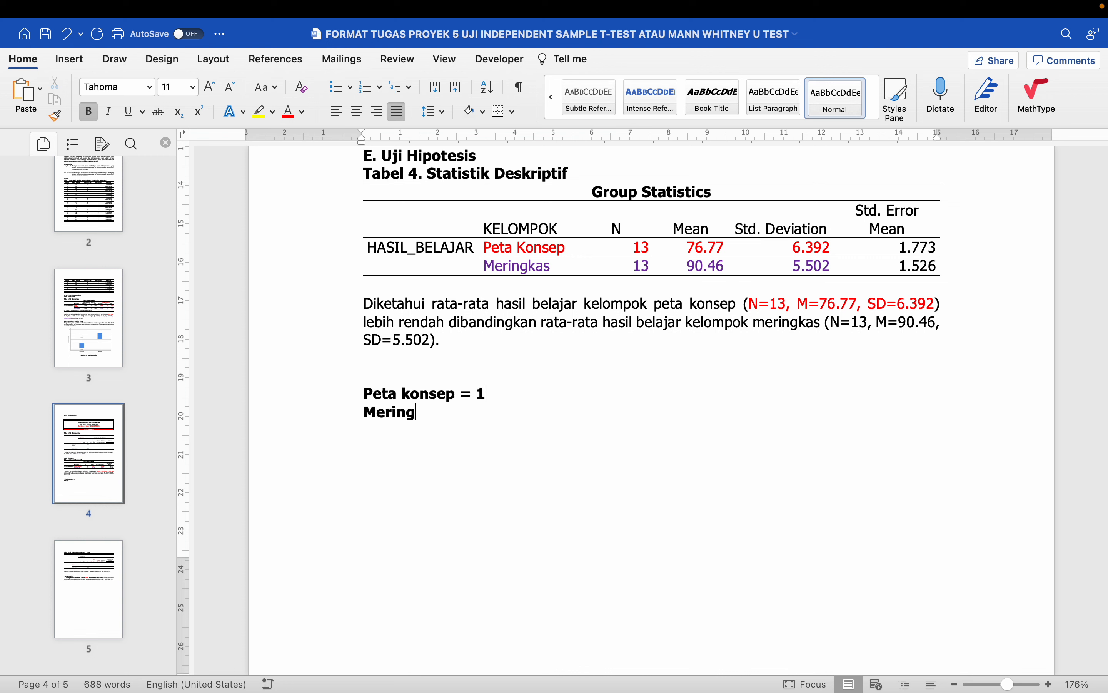
{"action": "type", "text": "kas = 3"}
{"action": "key", "text": "Return"}
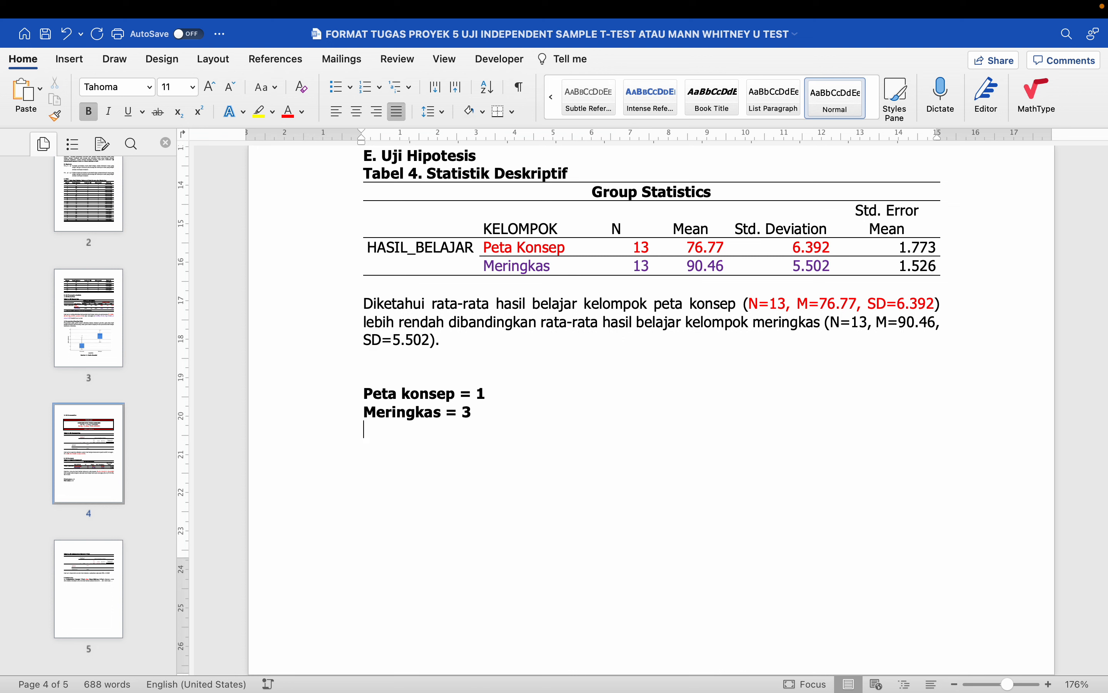
{"action": "type", "text": "Pete"}
{"action": "type", "text": " konsep "}
{"action": "type", "text": "- meringk"}
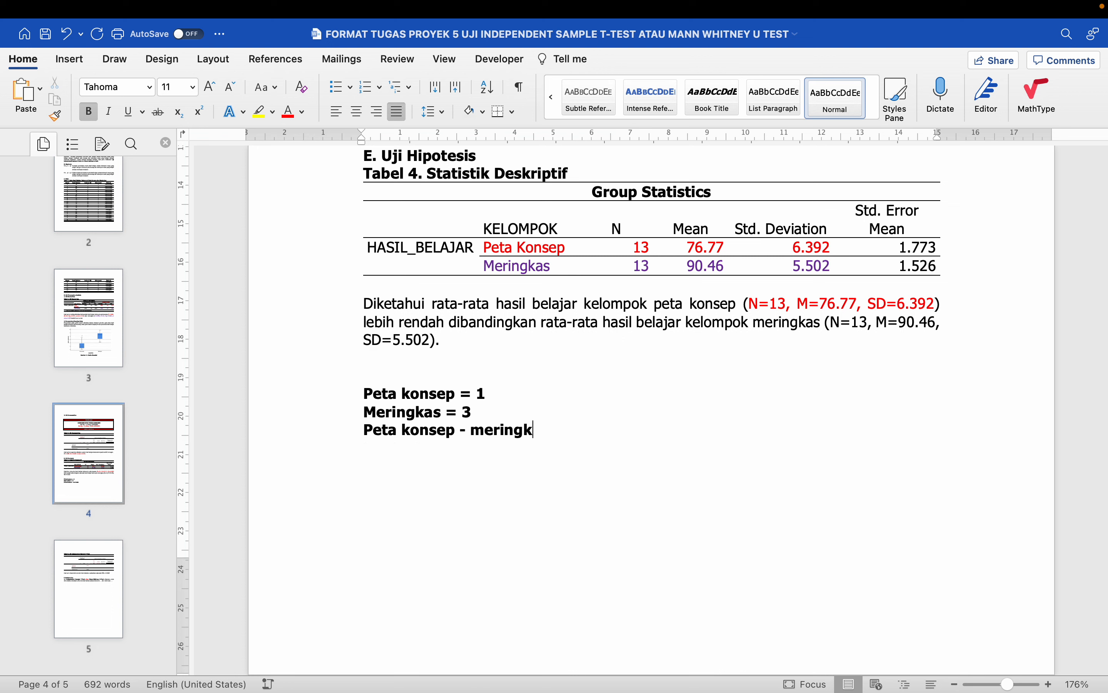
{"action": "type", "text": "as = 1- "}
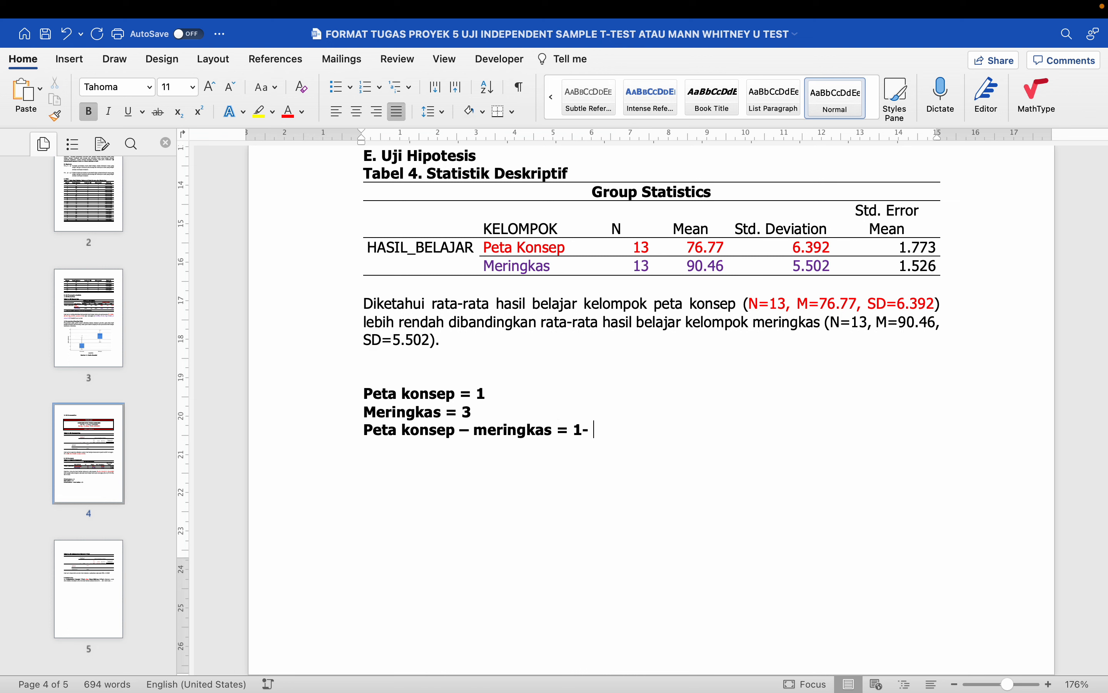
{"action": "type", "text": "3 = -2"}
{"action": "left_click_drag", "start_coordinate": [362, 393], "coordinate": [655, 436]}
{"action": "key", "text": "BackSpace"}
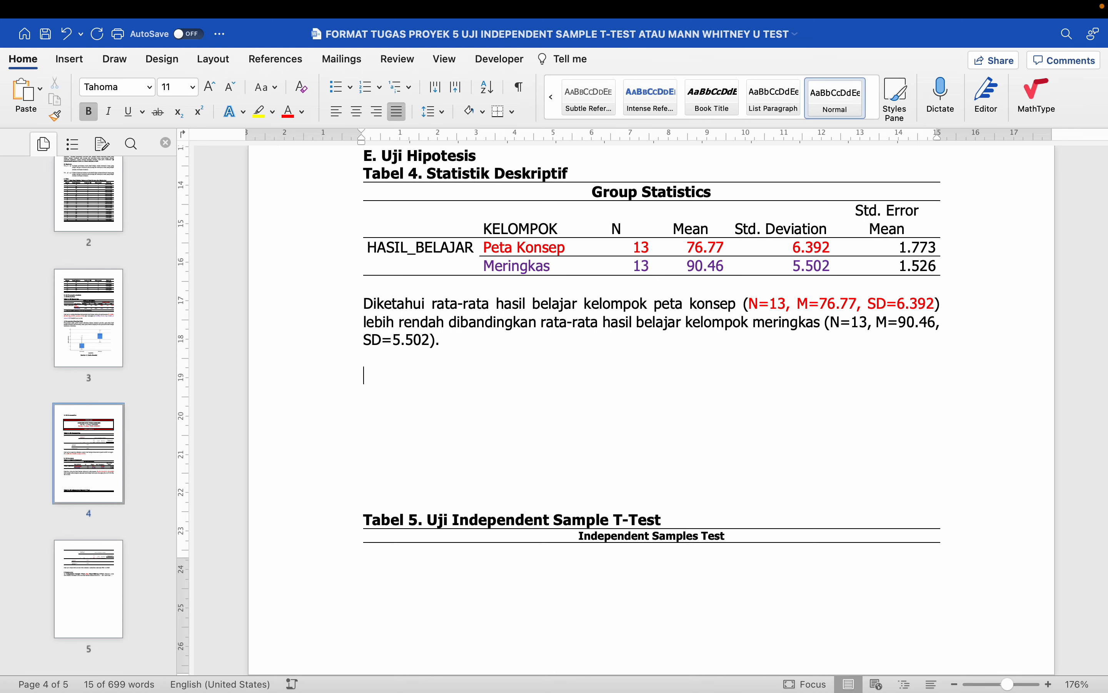
- Clear leftover blank lines and push the Tabel 5 heading and its table onto page 5
{"action": "scroll", "coordinate": [651, 430], "scroll_direction": "down", "scroll_amount": 5}
{"action": "scroll", "coordinate": [651, 431], "scroll_direction": "down", "scroll_amount": 4}
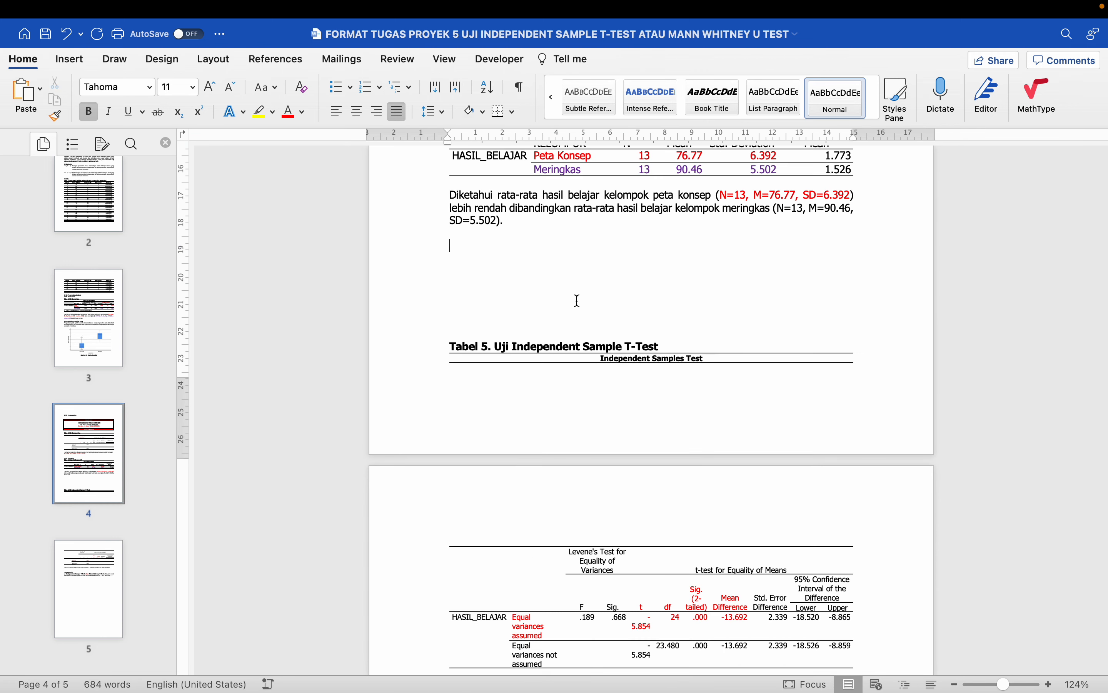
{"action": "left_click_drag", "start_coordinate": [463, 250], "coordinate": [484, 344]}
{"action": "key", "text": "BackSpace"}
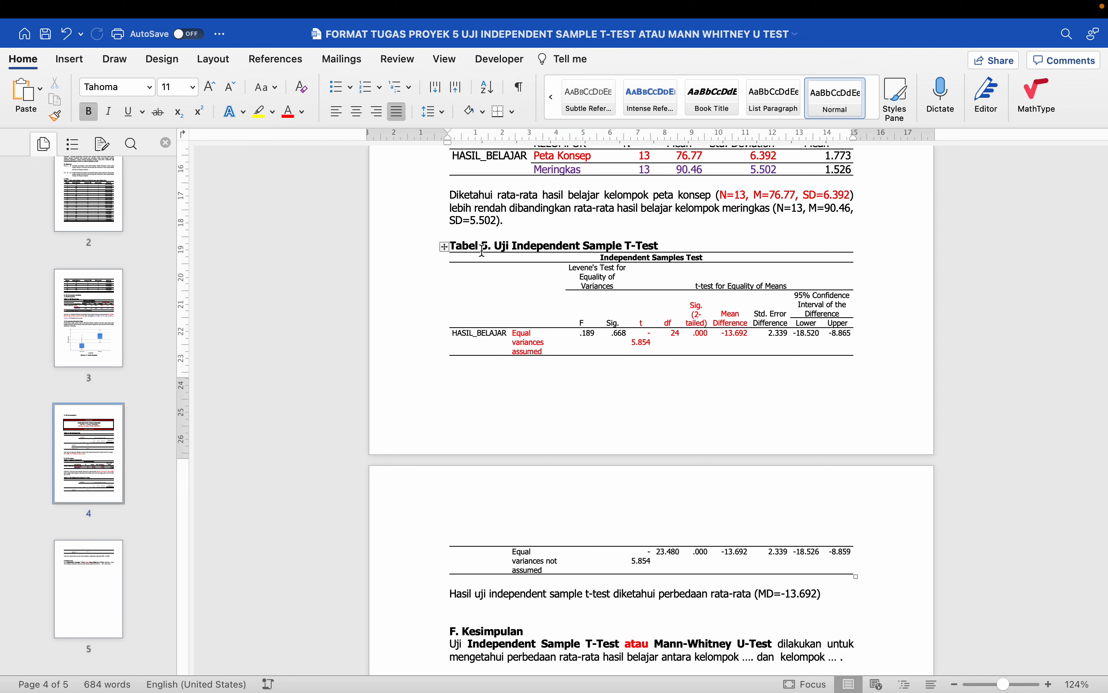
{"action": "key", "text": "Return"}
{"action": "key", "text": "Return"}
{"action": "key", "text": "Return"}
{"action": "key", "text": "Return"}
{"action": "key", "text": "Return"}
{"action": "key", "text": "Return"}
{"action": "key", "text": "Return"}
{"action": "key", "text": "Return"}
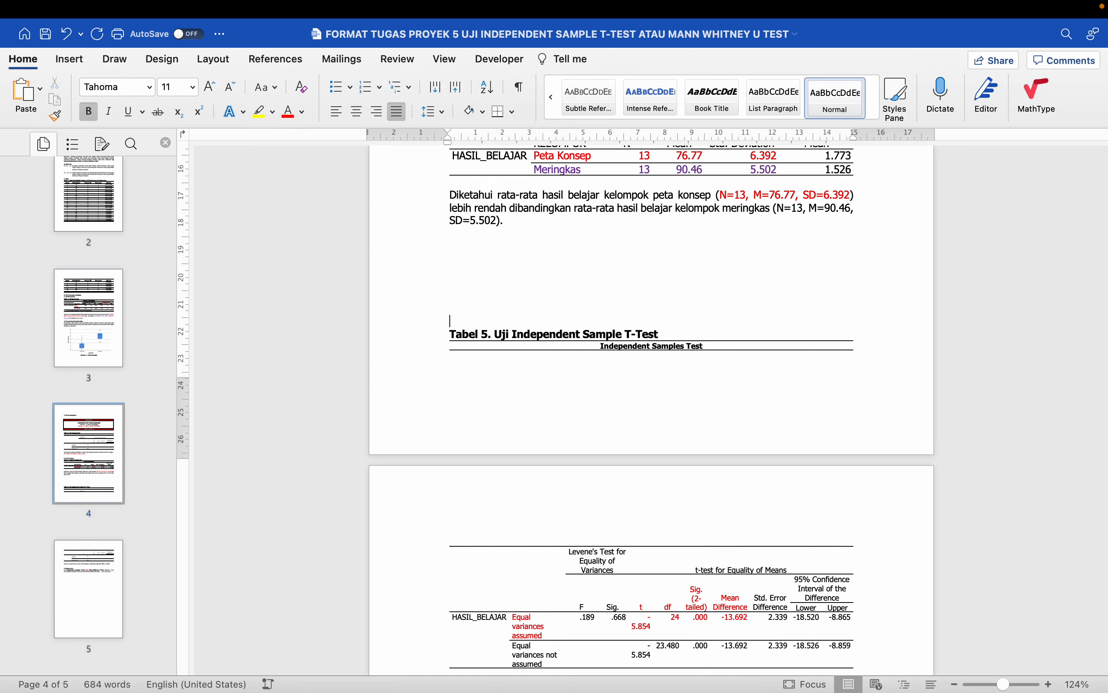
{"action": "key", "text": "Return"}
{"action": "scroll", "coordinate": [483, 234], "scroll_direction": "down", "scroll_amount": 4}
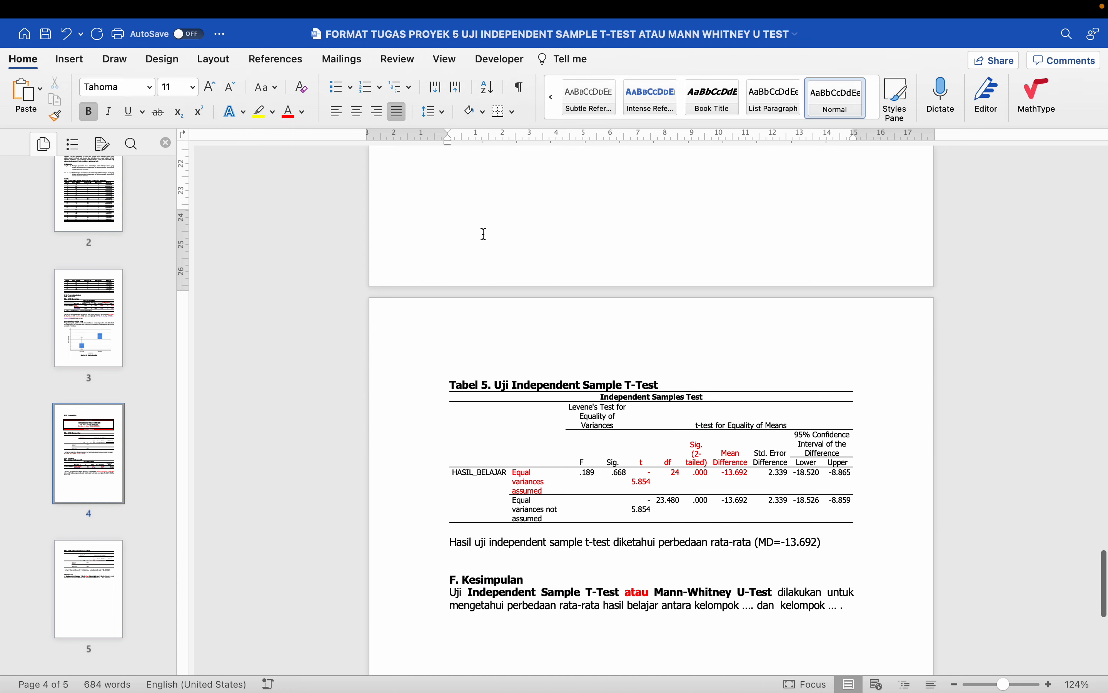
{"action": "scroll", "coordinate": [484, 234], "scroll_direction": "up", "scroll_amount": 5}
{"action": "scroll", "coordinate": [485, 234], "scroll_direction": "down", "scroll_amount": 3}
{"action": "scroll", "coordinate": [726, 317], "scroll_direction": "up", "scroll_amount": 10}
{"action": "scroll", "coordinate": [725, 318], "scroll_direction": "down", "scroll_amount": 6}
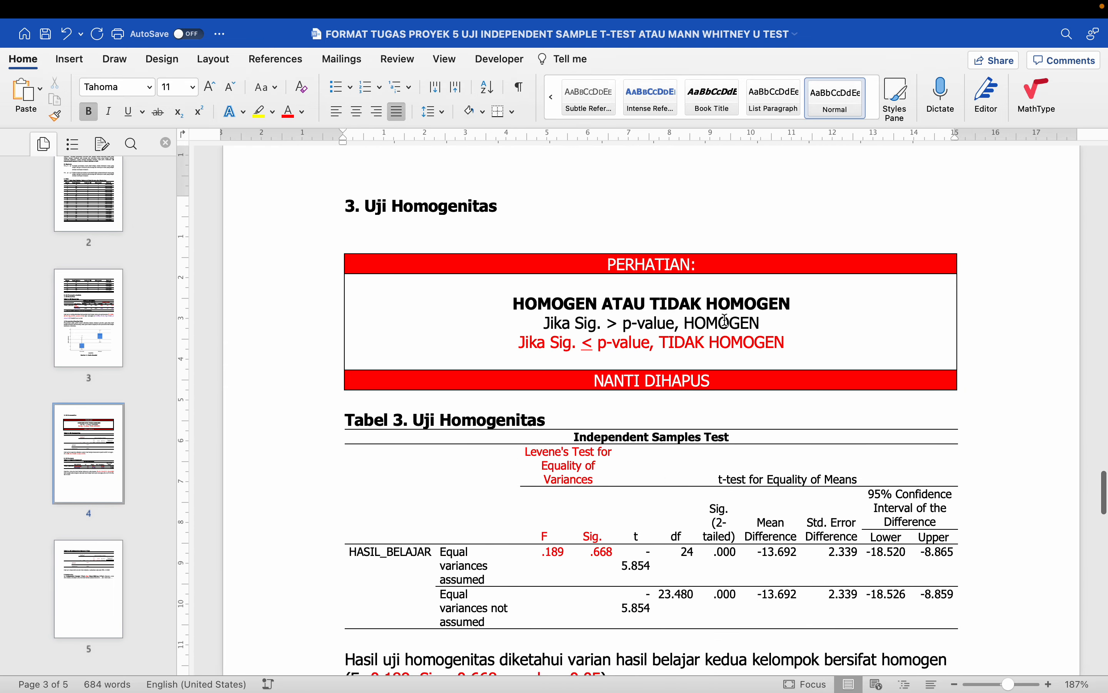
{"action": "scroll", "coordinate": [725, 318], "scroll_direction": "up", "scroll_amount": 2}
{"action": "scroll", "coordinate": [724, 321], "scroll_direction": "down", "scroll_amount": 4}
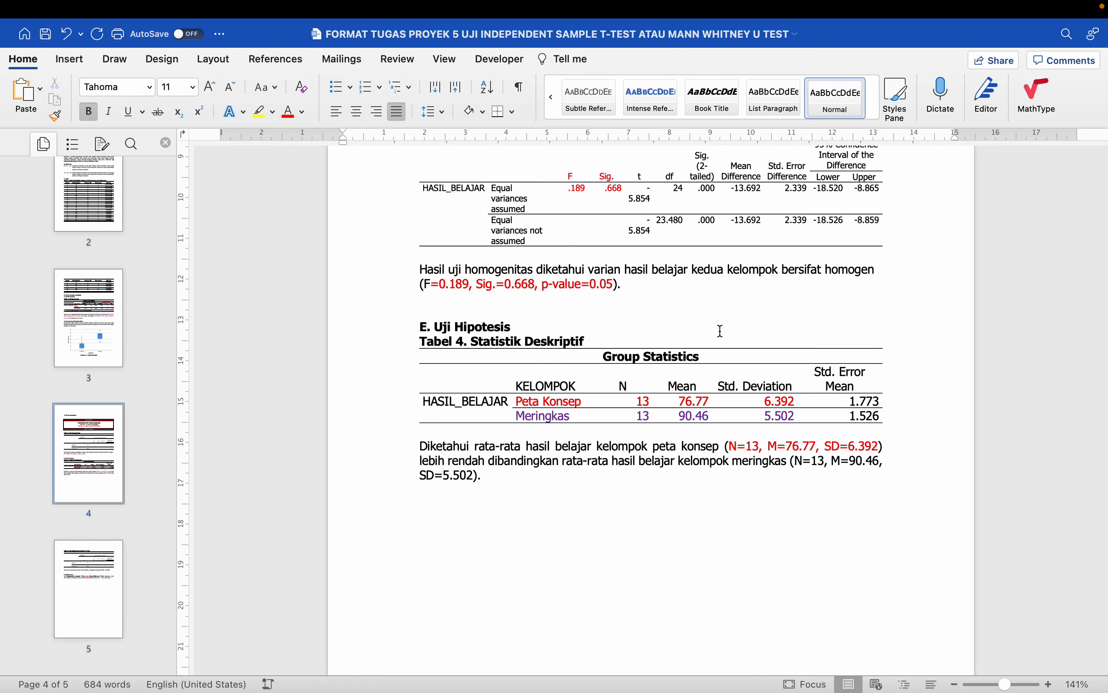
{"action": "scroll", "coordinate": [707, 359], "scroll_direction": "down", "scroll_amount": 10}
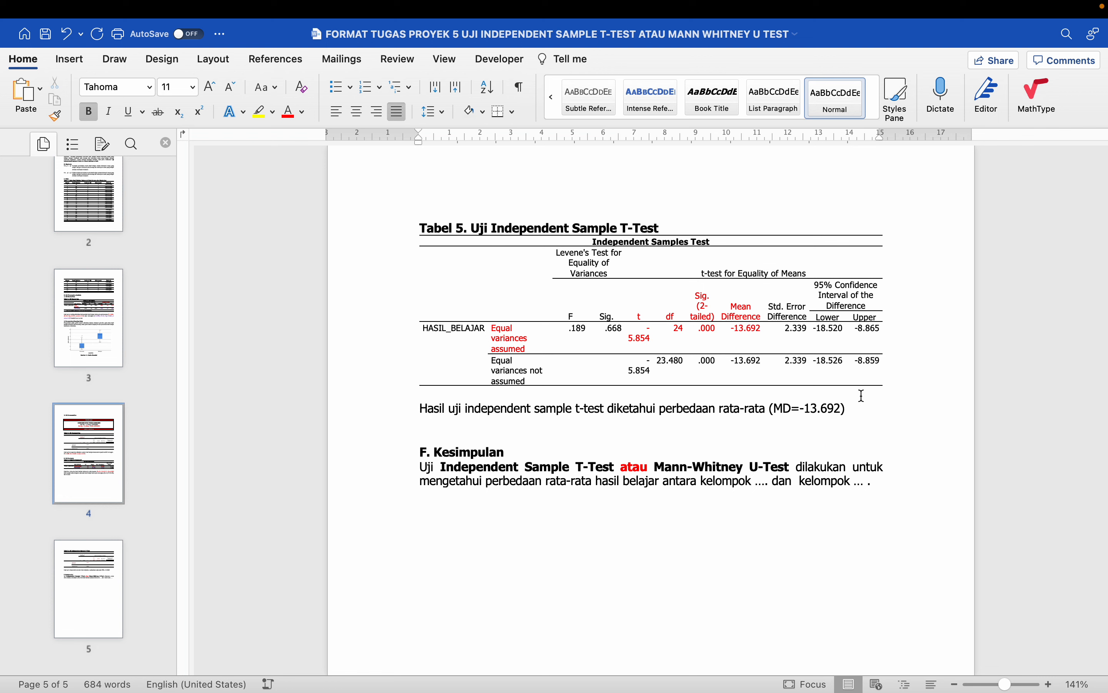
{"action": "left_click", "coordinate": [862, 409]}
- Add 'antara' and paste the Tabel 4 comparison: peta konsep (M=76.77) lower than meringkas (M=90.46)
{"action": "type", "text": "antara"}
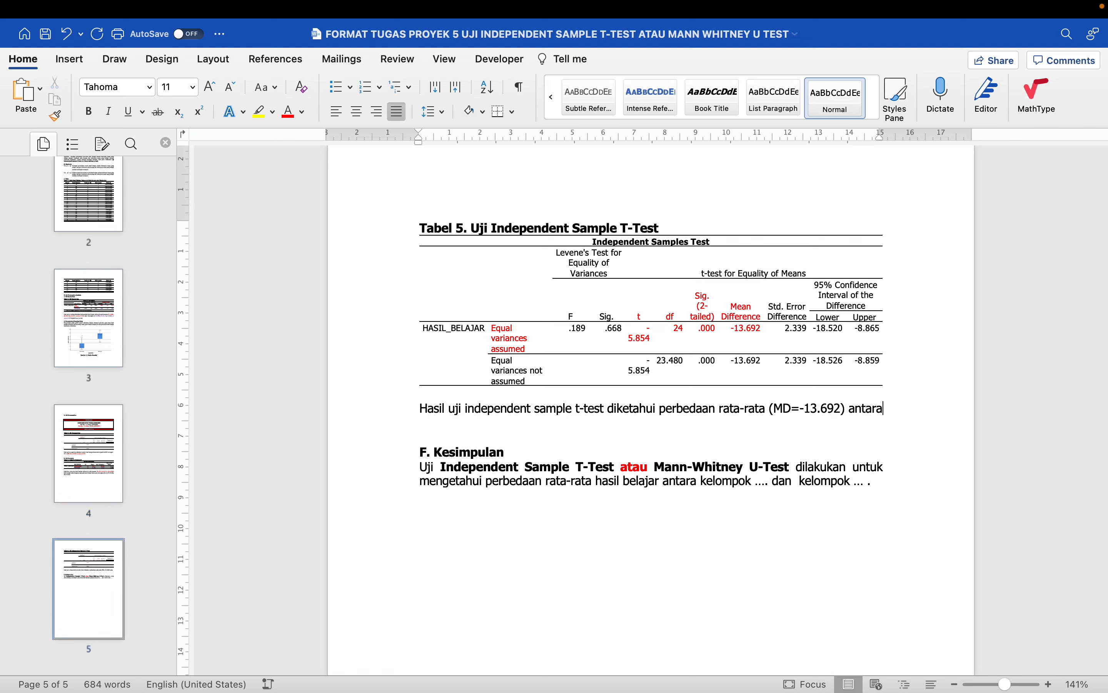
{"action": "scroll", "coordinate": [684, 457], "scroll_direction": "up", "scroll_amount": 8}
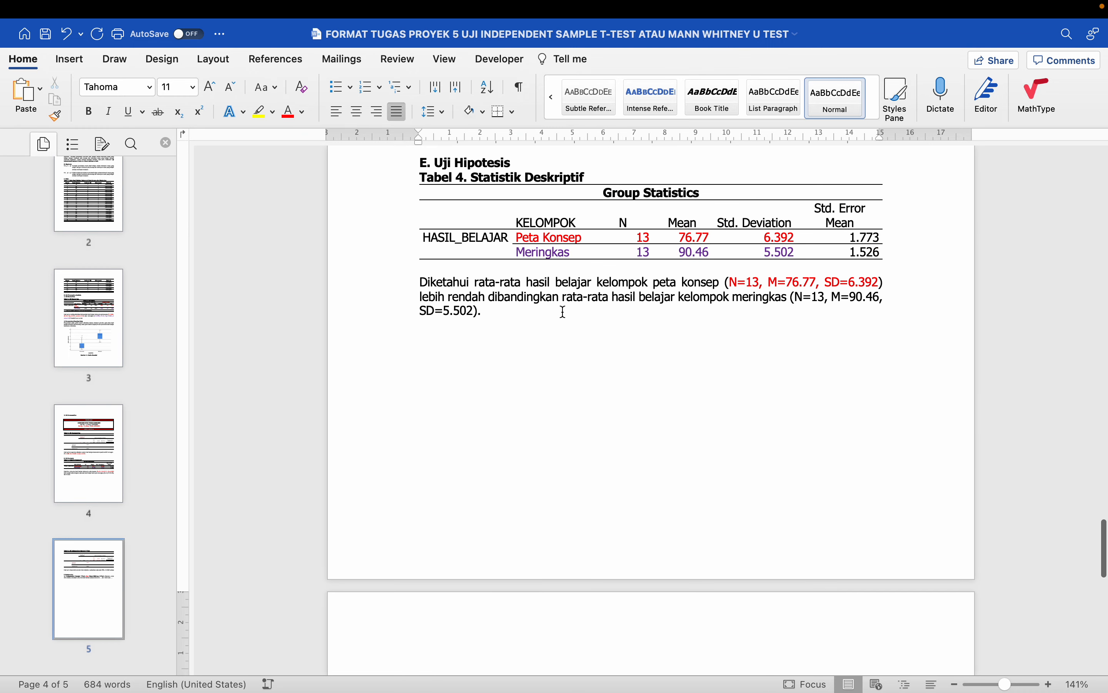
{"action": "left_click_drag", "start_coordinate": [477, 280], "coordinate": [500, 313]}
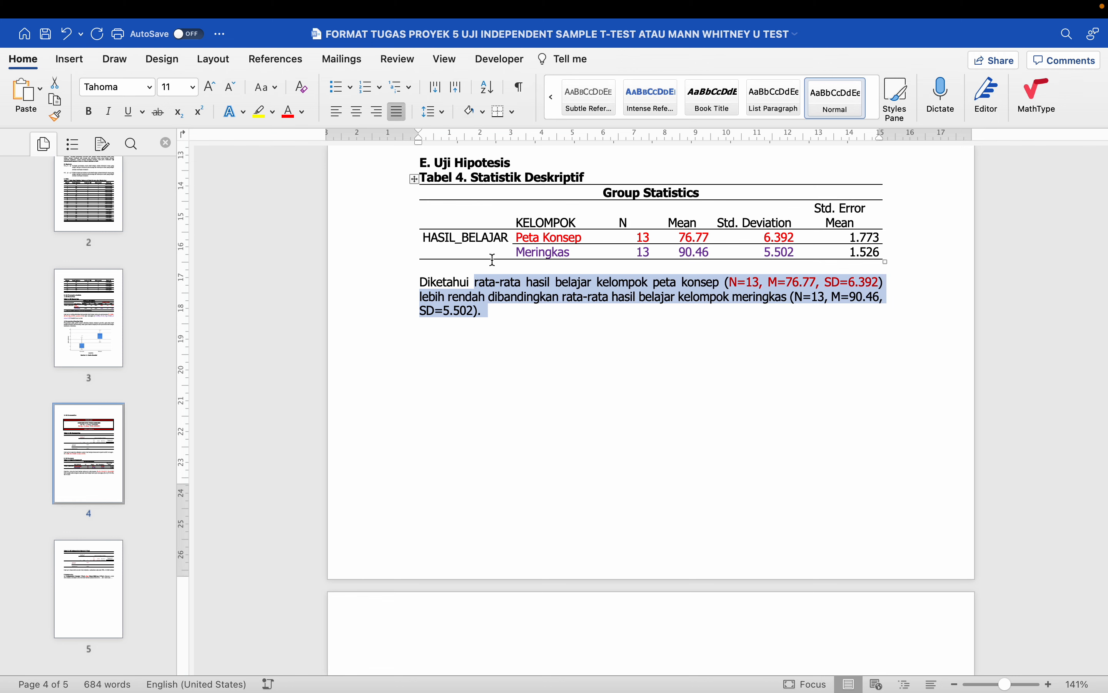
{"action": "right_click", "coordinate": [510, 299]}
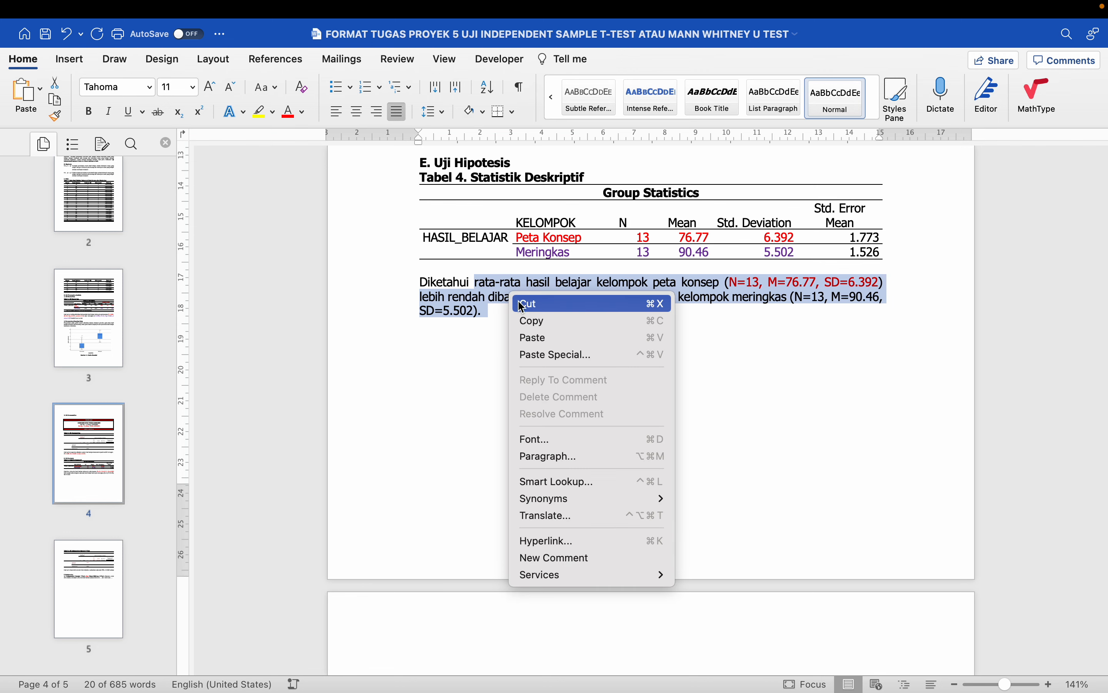
{"action": "left_click", "coordinate": [535, 318]}
{"action": "scroll", "coordinate": [535, 318], "scroll_direction": "down", "scroll_amount": 15}
{"action": "scroll", "coordinate": [601, 317], "scroll_direction": "up", "scroll_amount": 3}
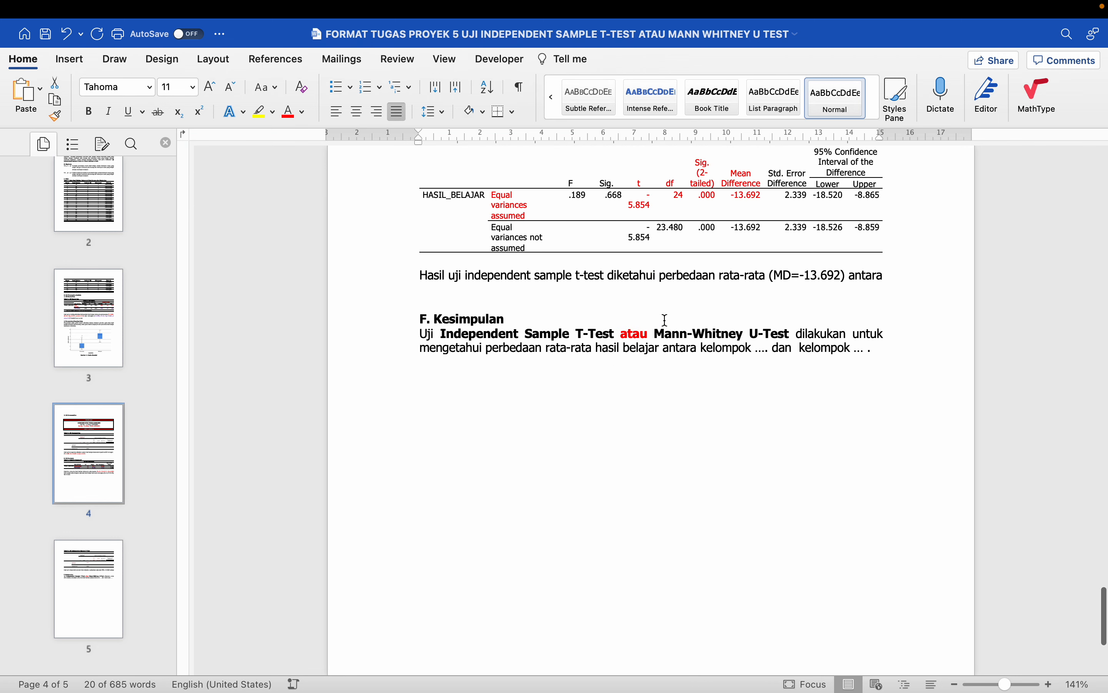
{"action": "left_click", "coordinate": [901, 275]}
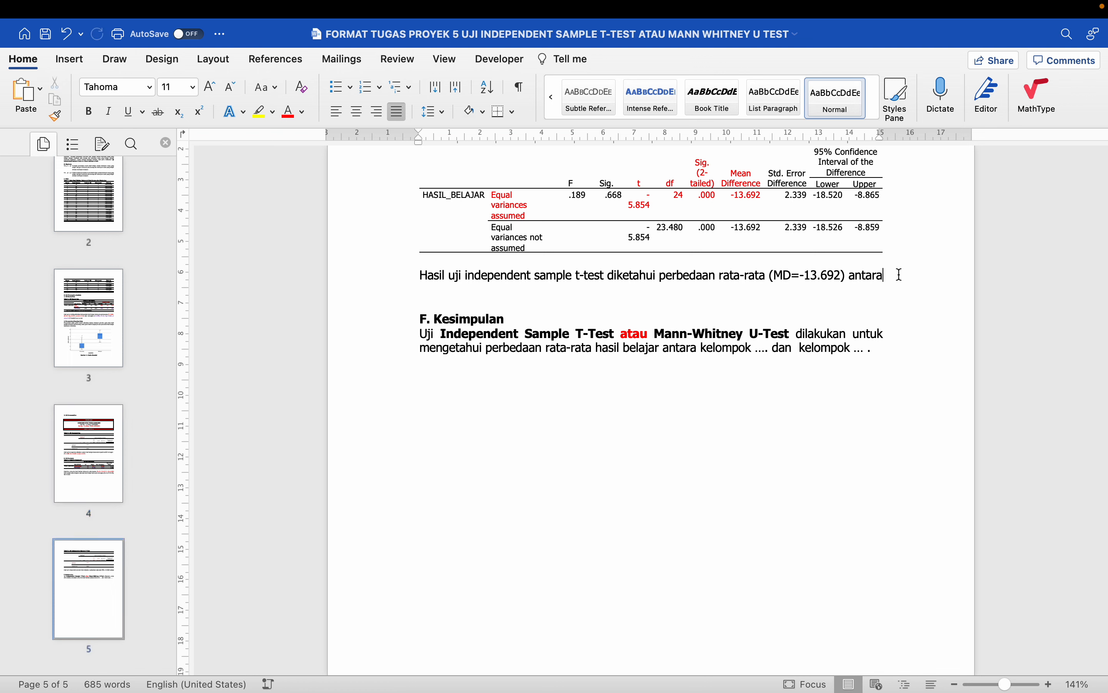
{"action": "key", "text": "super+v"}
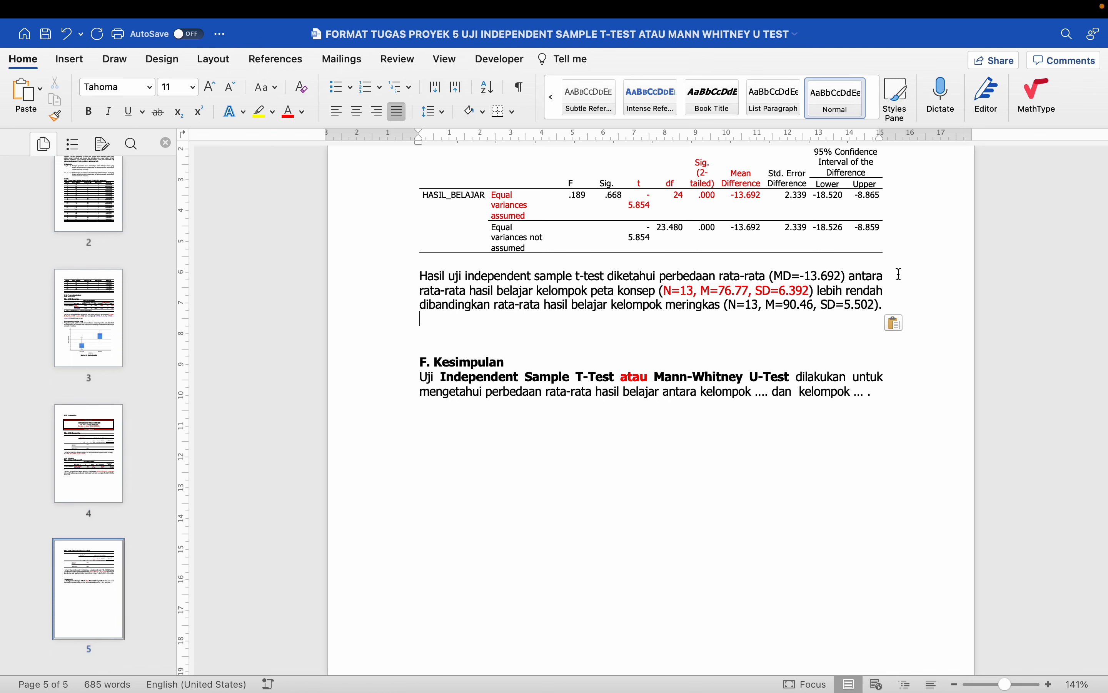
{"action": "key", "text": "BackSpace"}
{"action": "scroll", "coordinate": [889, 301], "scroll_direction": "up", "scroll_amount": 3}
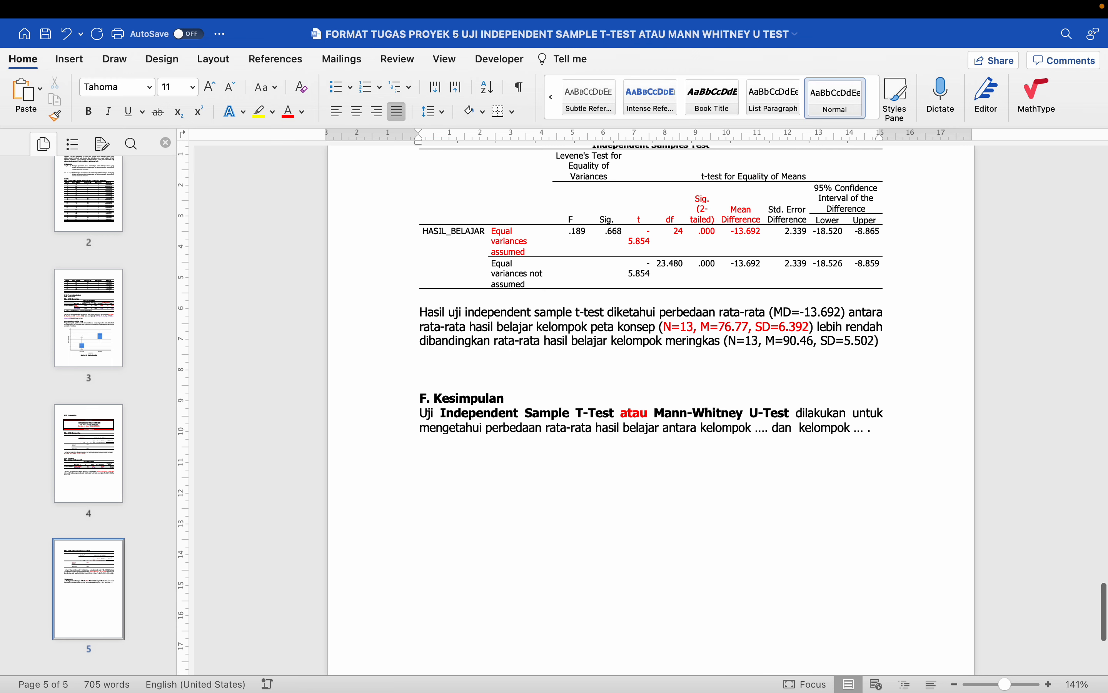
- End the sentence with 'bersifat .....' and add lines SIGNIFIKAN and TIDAK SIGNIFIKAN below
{"action": "type", "text": "bes"}
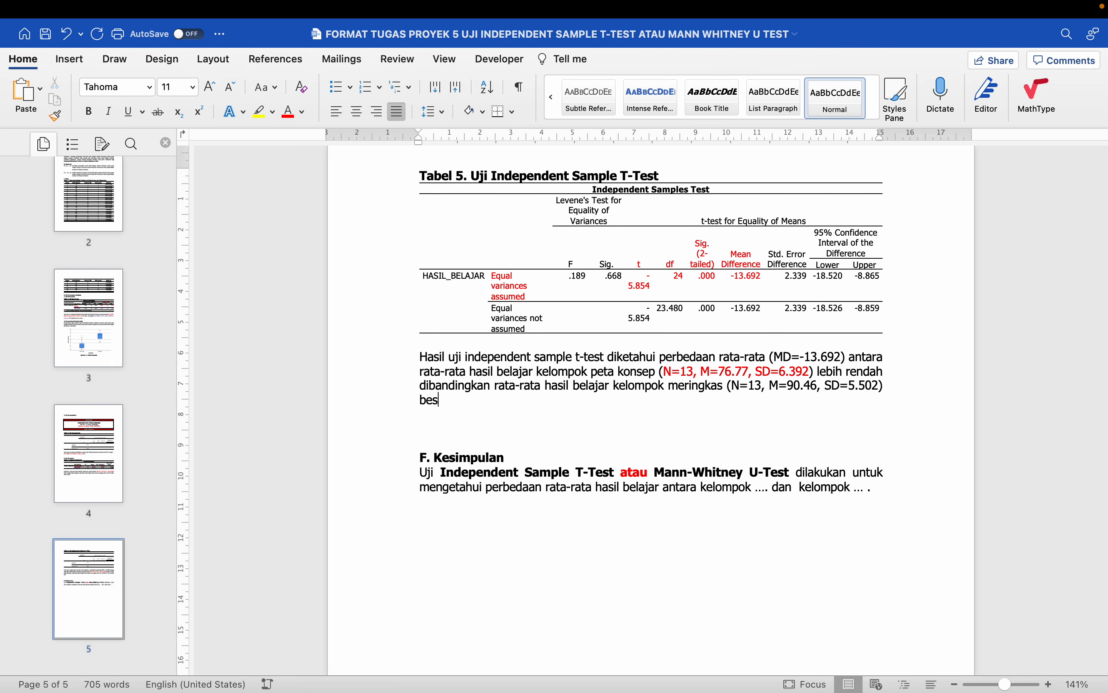
{"action": "type", "text": "sifat ....."}
{"action": "key", "text": "Return"}
{"action": "key", "text": "Return"}
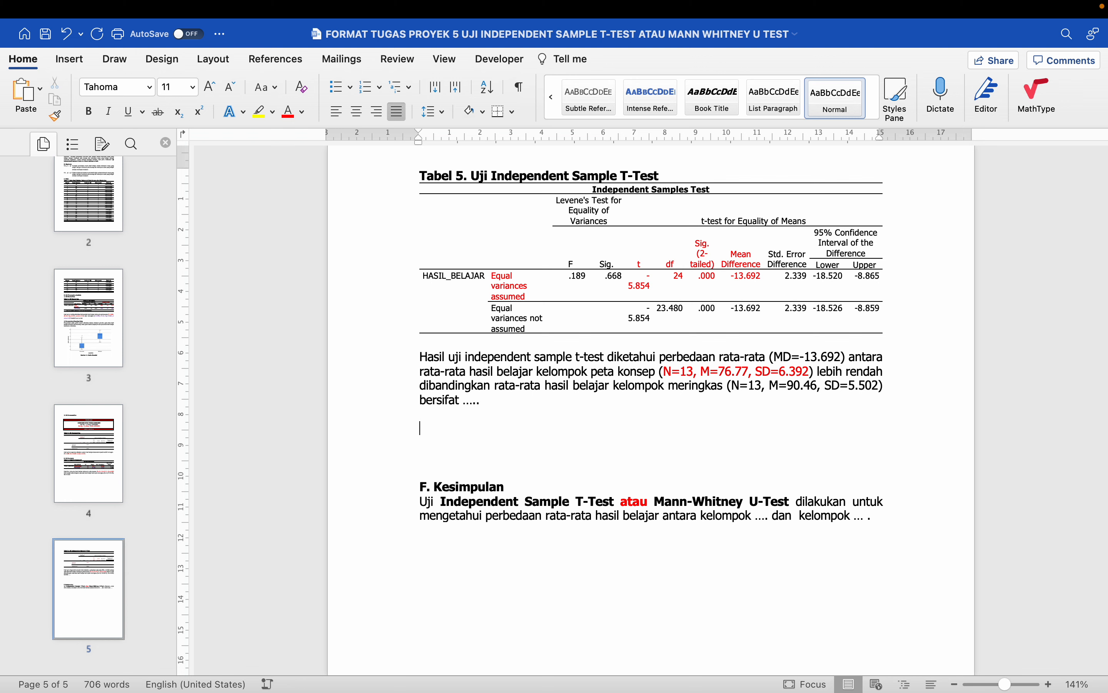
{"action": "type", "text": "SIGNIFIKAN"}
{"action": "key", "text": "Return"}
{"action": "type", "text": "I"}
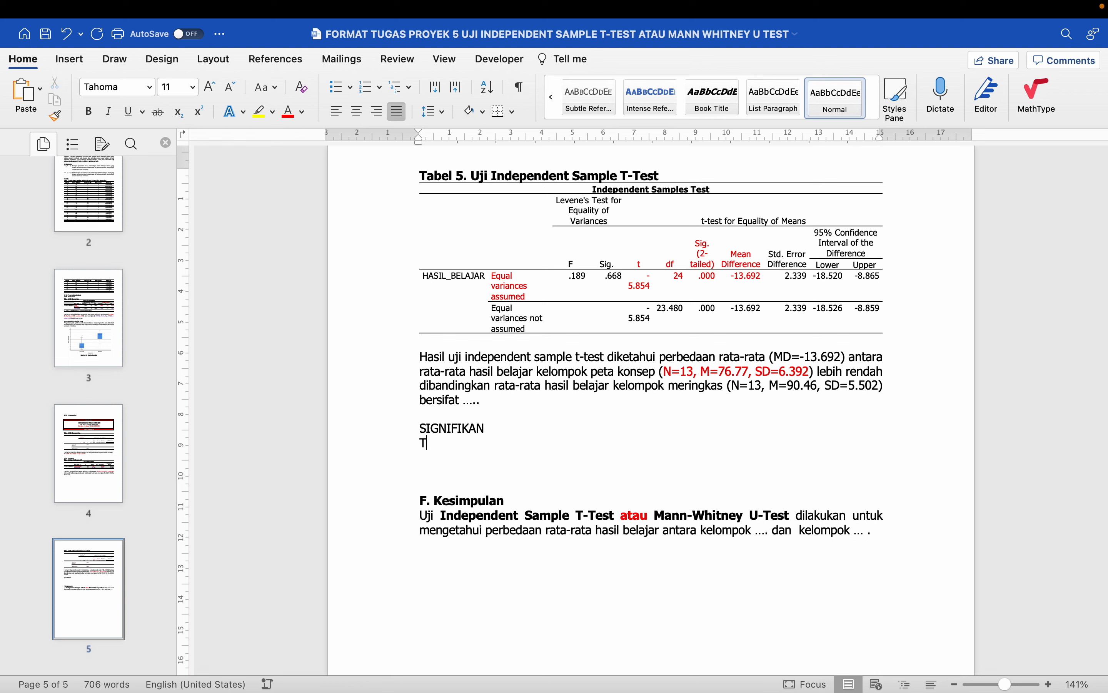
{"action": "type", "text": "IDAK SIGNIFIKAN"}
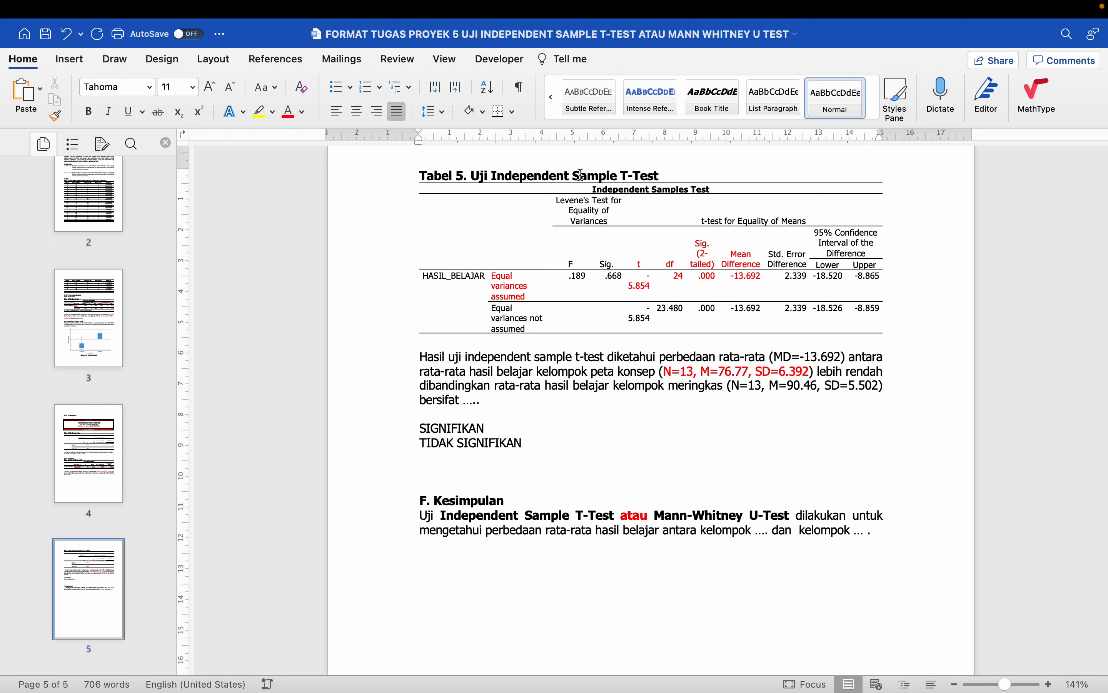
- Prefix the lines with 'Jika Sig. < p-value →' and 'Jika Sig. > p-value →'
{"action": "left_click_drag", "start_coordinate": [580, 174], "coordinate": [747, 276]}
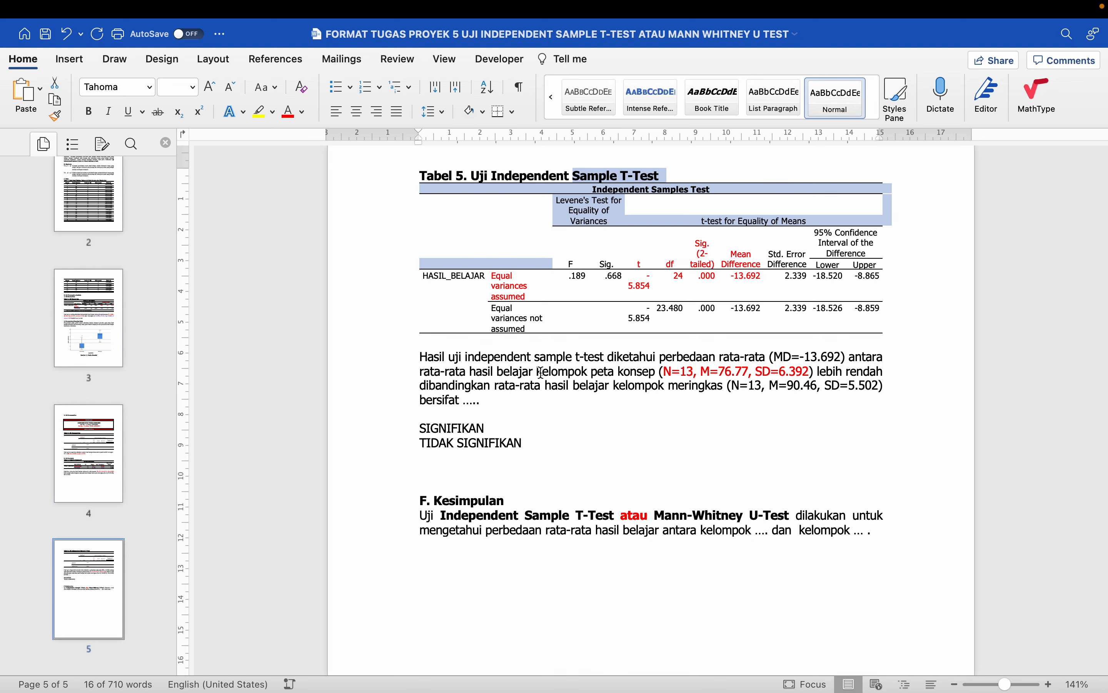
{"action": "left_click", "coordinate": [696, 268]}
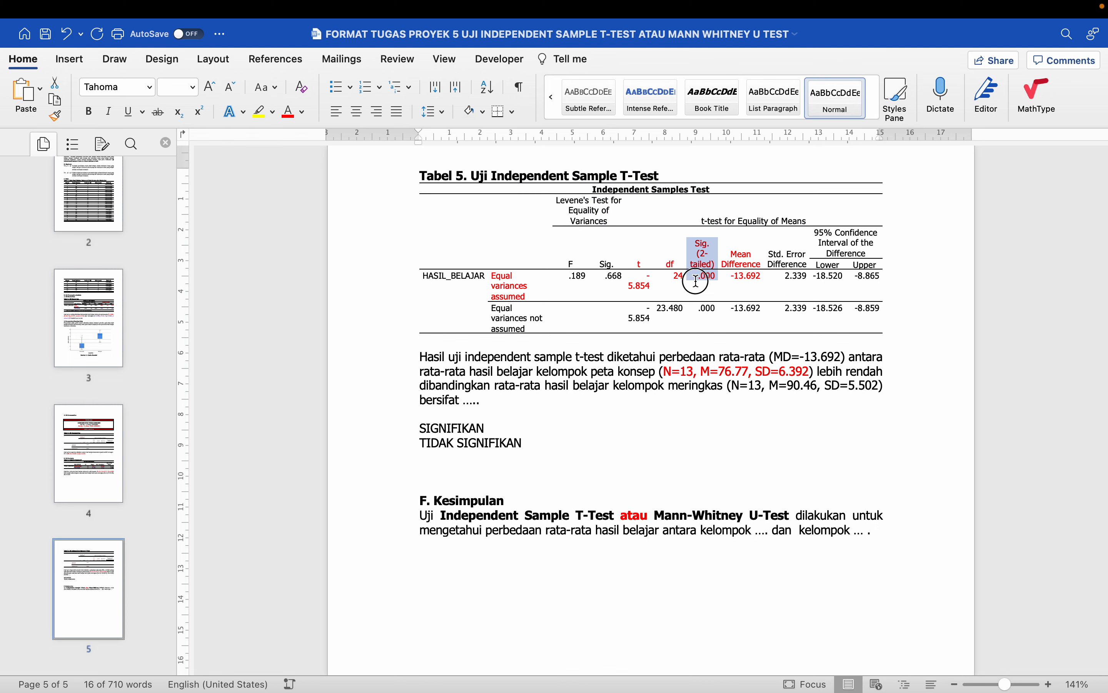
{"action": "left_click", "coordinate": [420, 427]}
{"action": "type", "text": "Jika Sig. "}
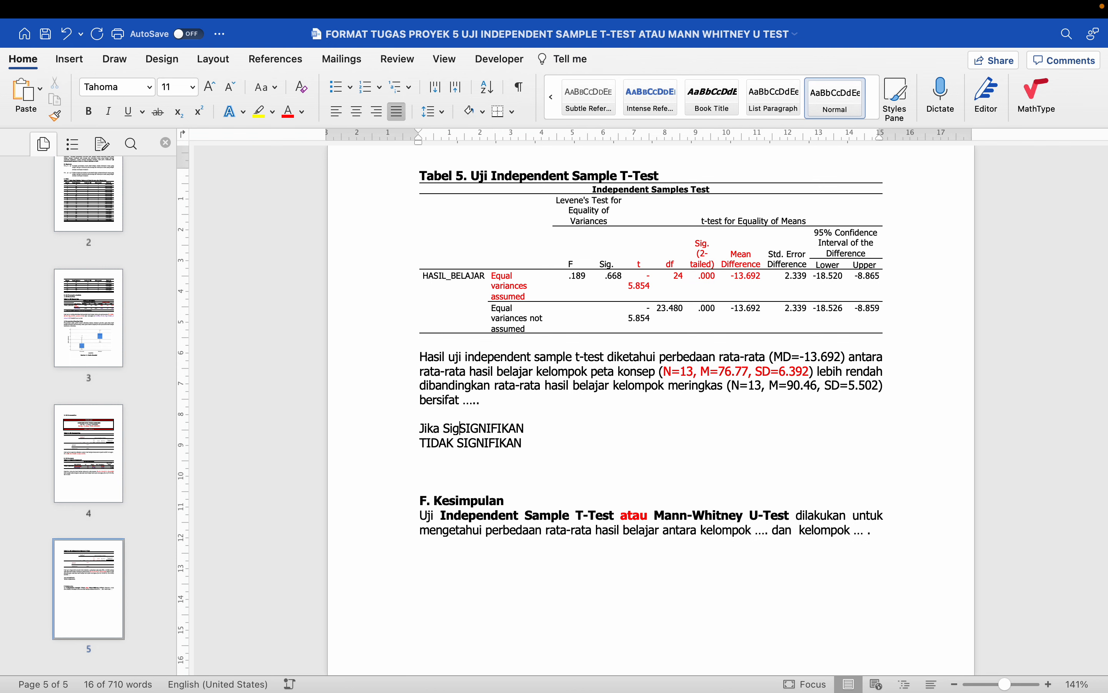
{"action": "type", "text": "< p-va"}
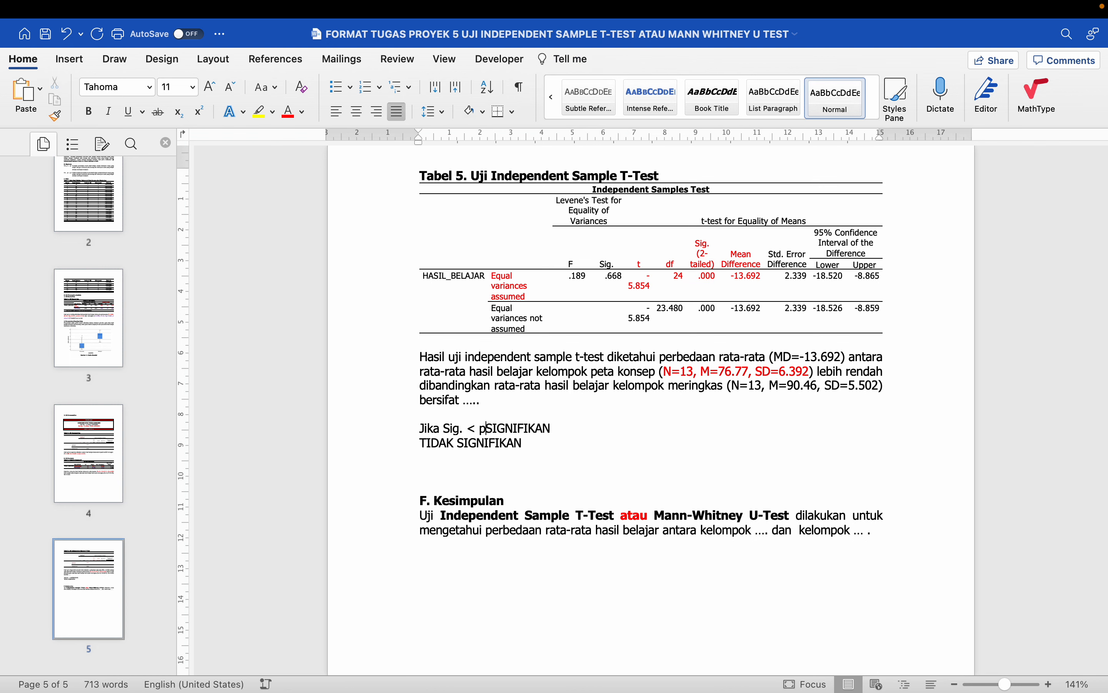
{"action": "type", "text": "lue -->"}
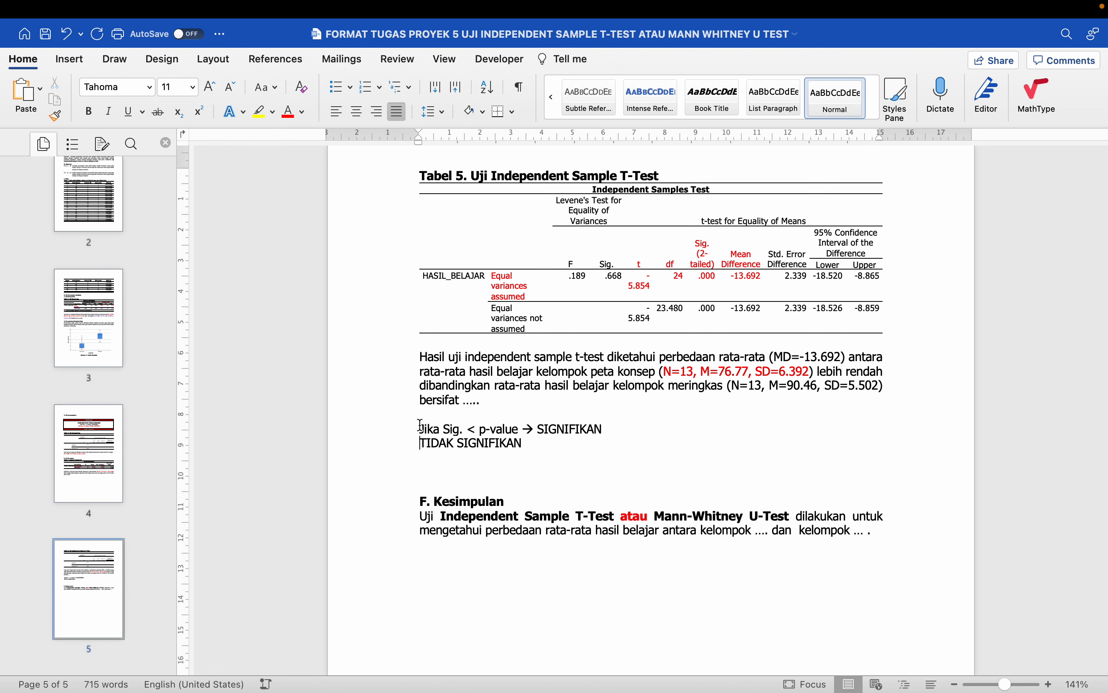
{"action": "type", "text": " Jika Sig. "}
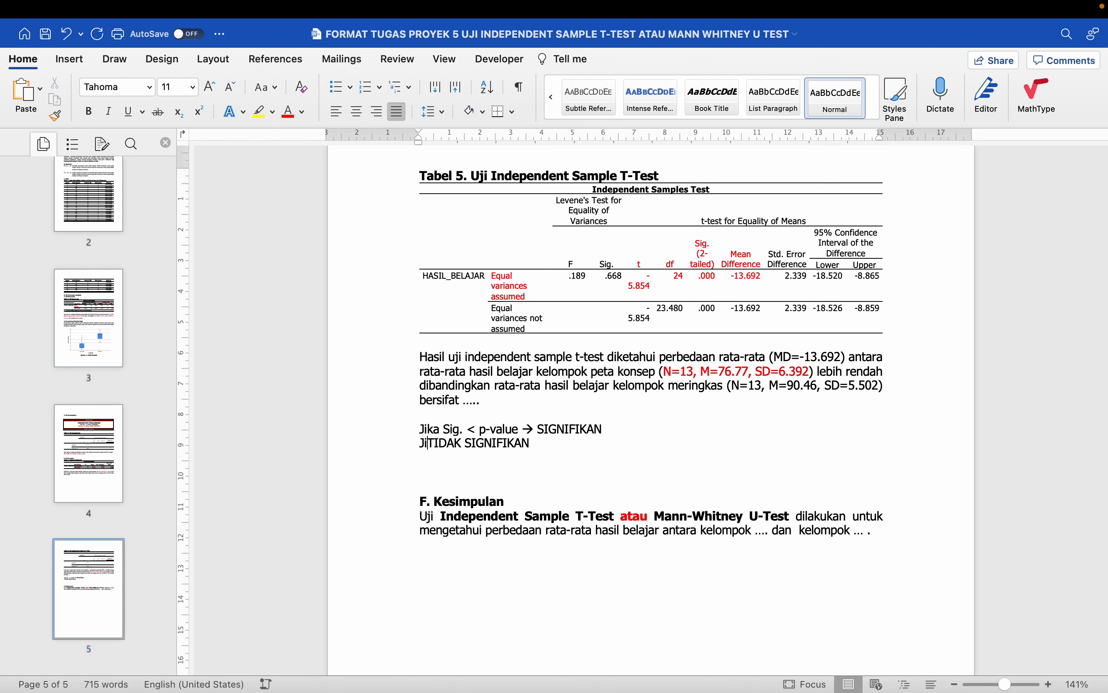
{"action": "type", "text": "> p-"}
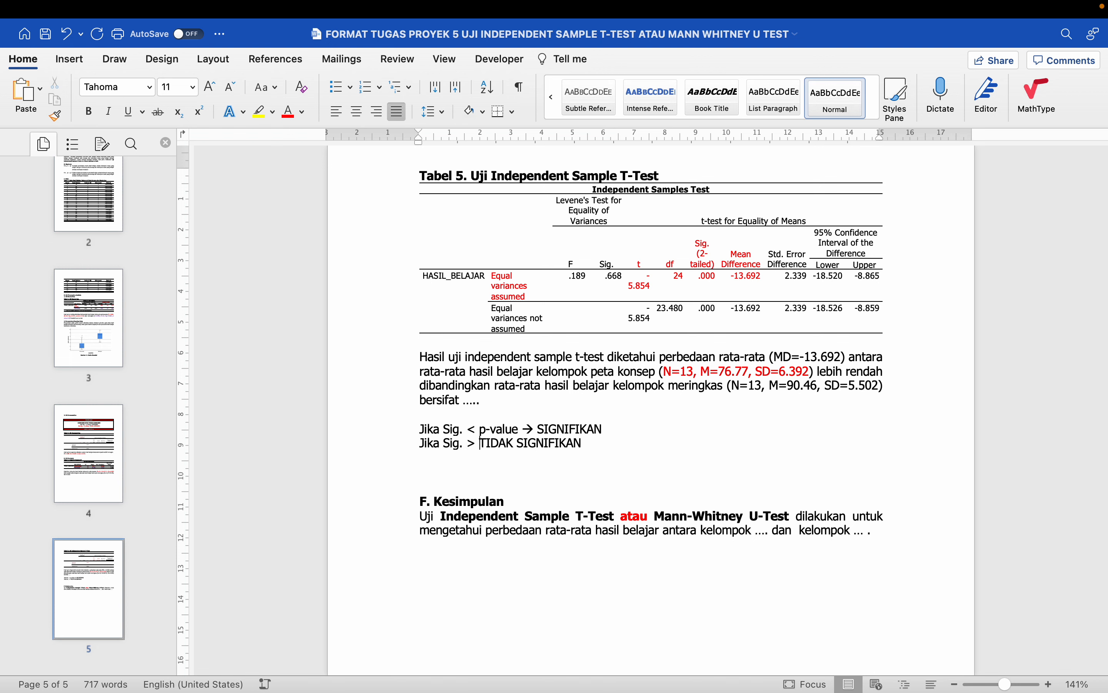
{"action": "type", "text": "value →"}
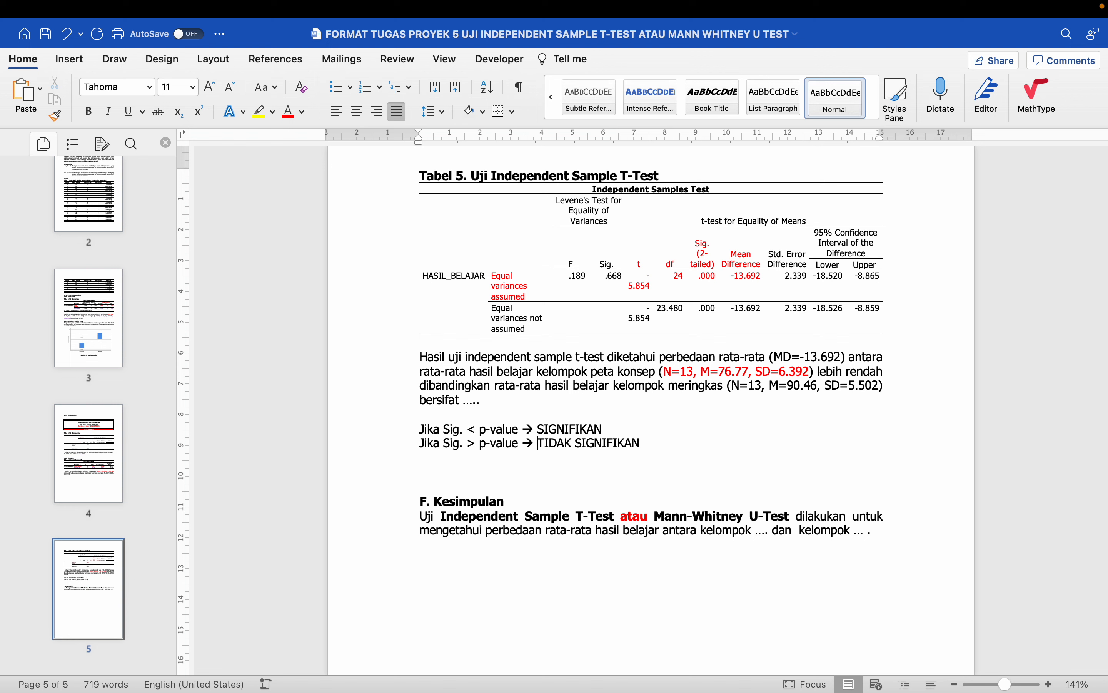
{"action": "key", "text": "End"}
{"action": "key", "text": "Return"}
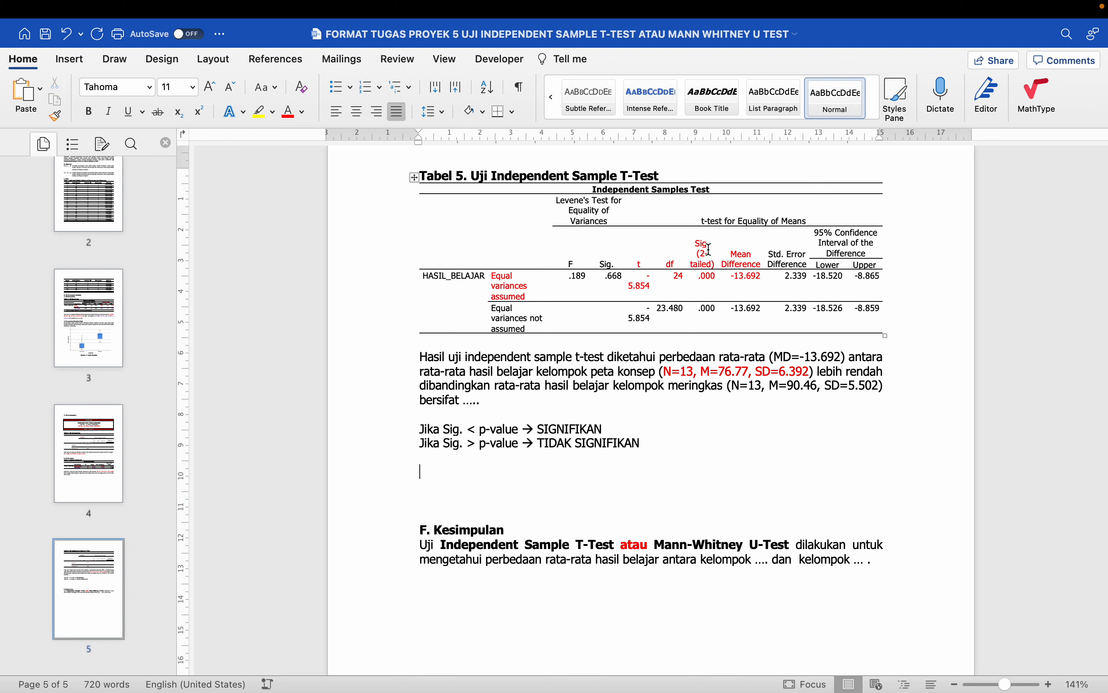
- Below the rules, note Sig. = 0.000 and p-value = 0.05 on separate lines
{"action": "left_click_drag", "start_coordinate": [708, 250], "coordinate": [710, 289]}
{"action": "left_click", "coordinate": [482, 468]}
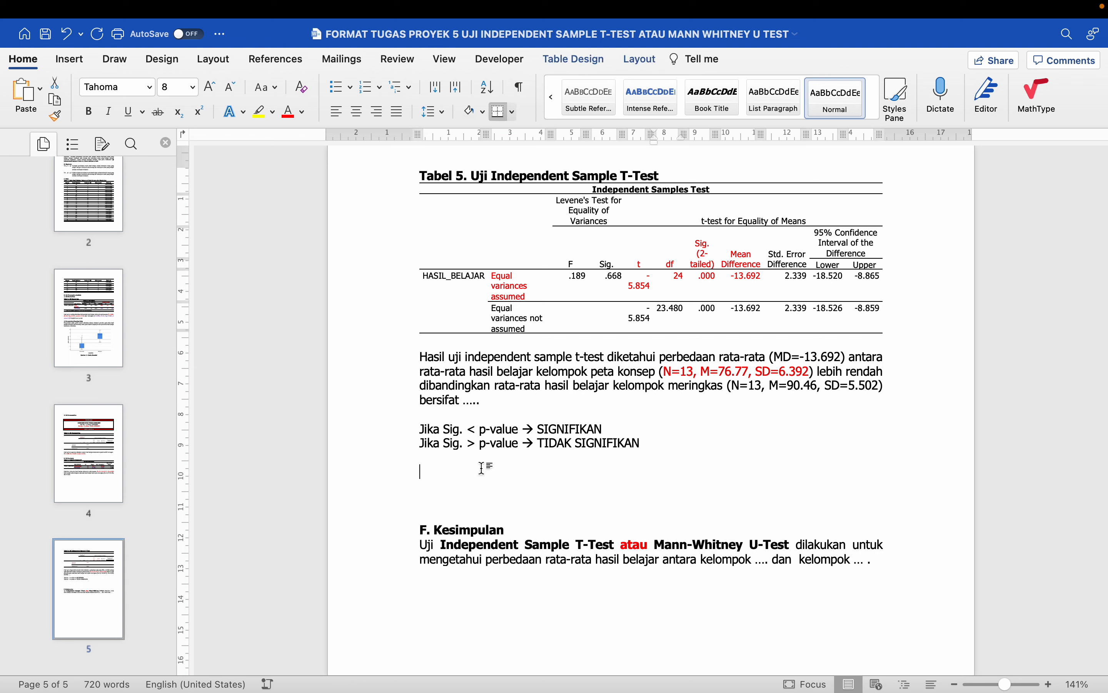
{"action": "type", "text": "Sig. = 0.000"}
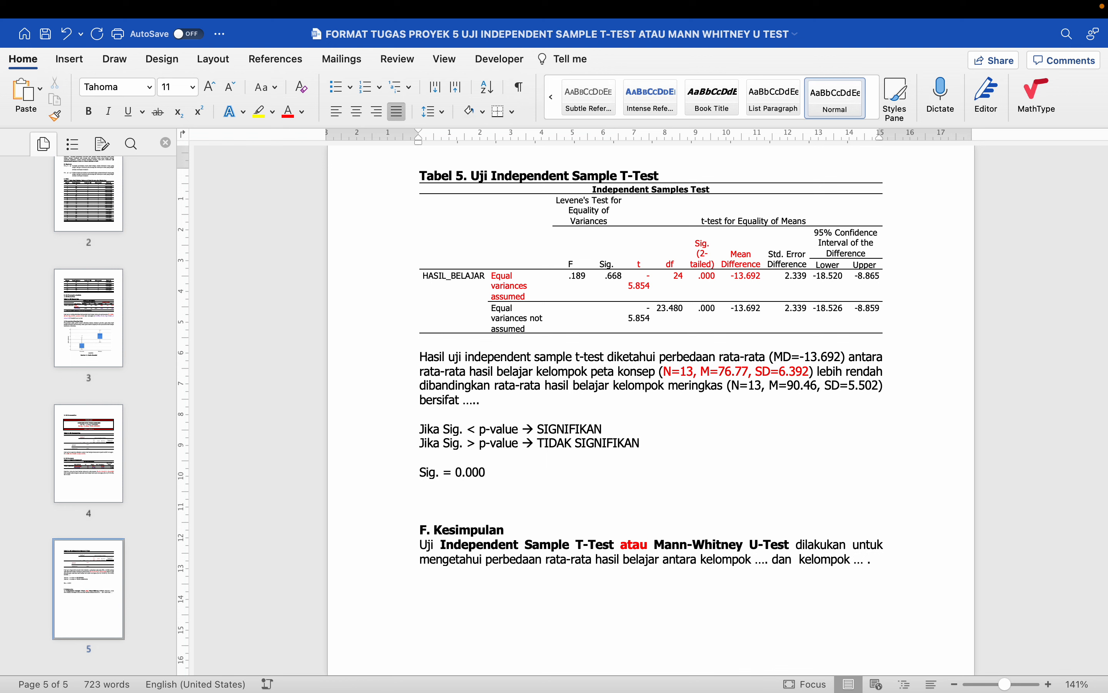
{"action": "key", "text": "Return"}
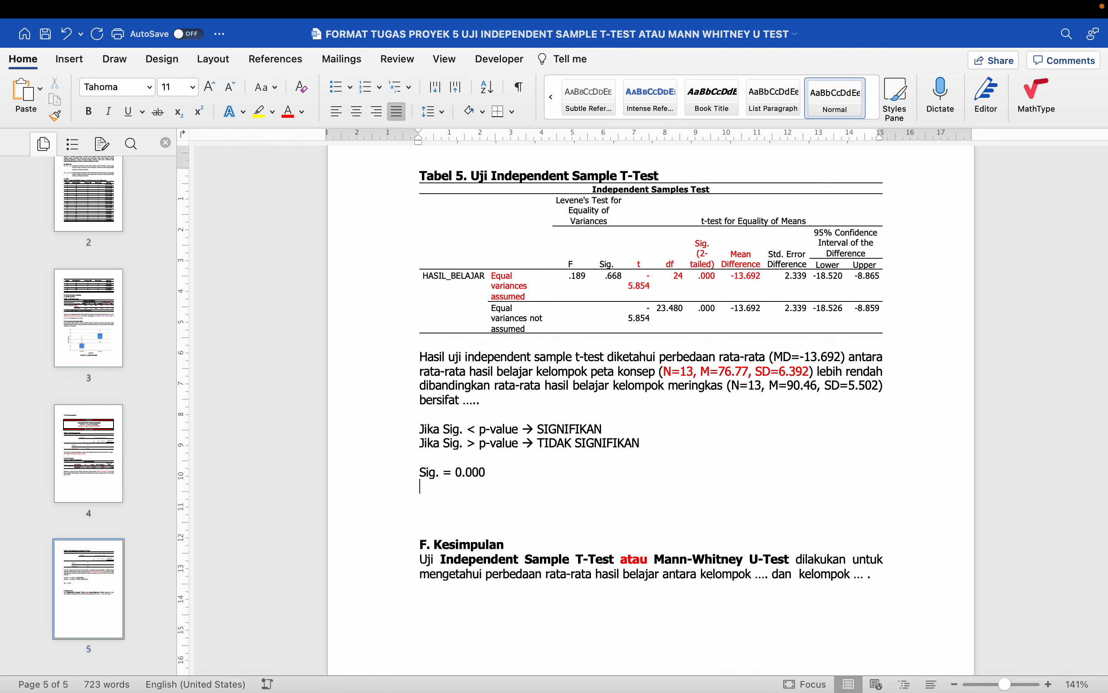
{"action": "type", "text": "p-cal"}
{"action": "key", "text": "BackSpace"}
{"action": "key", "text": "BackSpace"}
{"action": "key", "text": "BackSpace"}
{"action": "type", "text": "va"}
{"action": "key", "text": "Return"}
{"action": "key", "text": "Return"}
- Add 'Sig. < p-value → Signifikan' and replace '.....' after bersifat with 'signifikan'
{"action": "type", "text": "Siog."}
{"action": "key", "text": "BackSpace"}
{"action": "key", "text": "BackSpace"}
{"action": "type", "text": "g."}
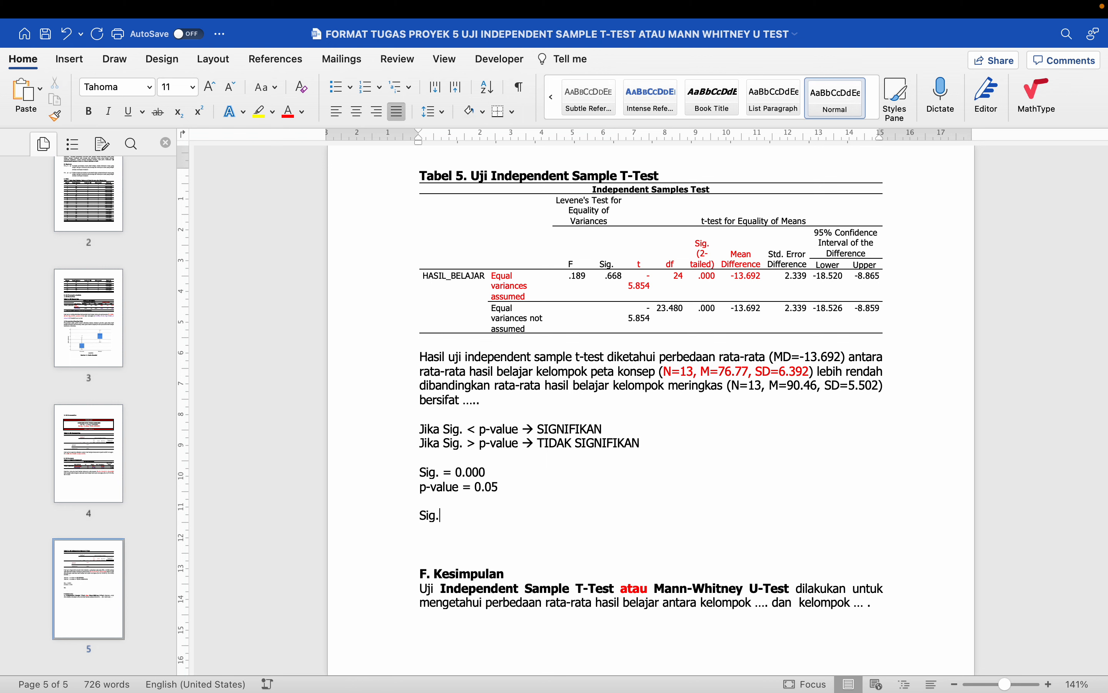
{"action": "type", "text": " < p-valu"}
{"action": "type", "text": "e --> Signifikan"}
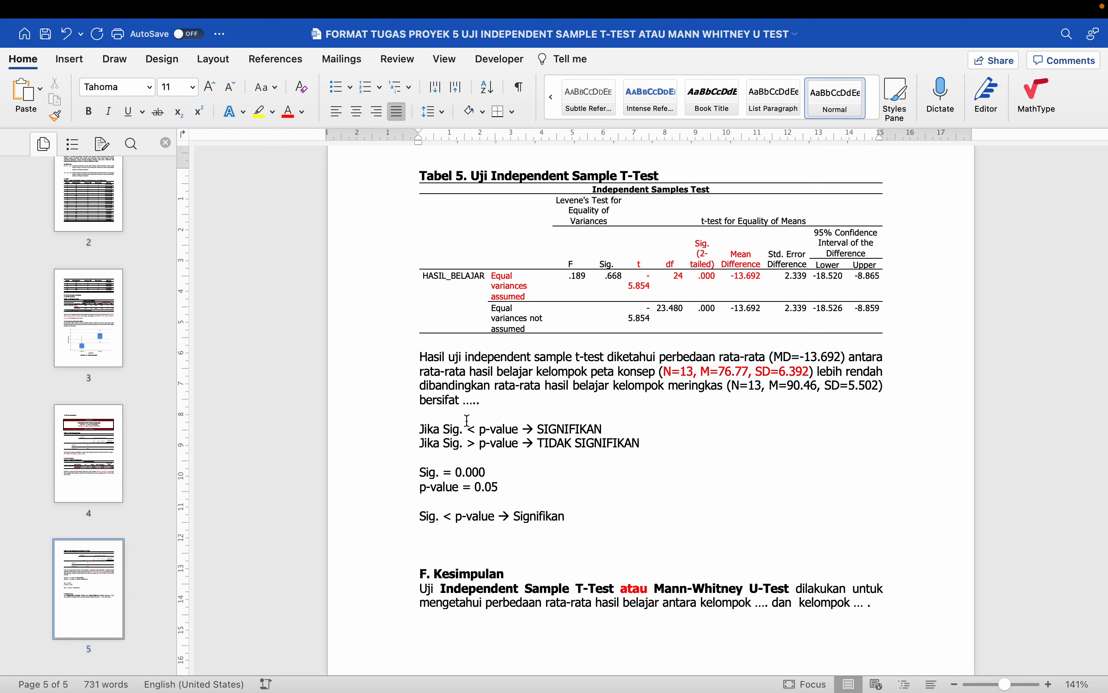
{"action": "key", "text": "BackSpace"}
{"action": "key", "text": "BackSpace"}
{"action": "key", "text": "BackSpace"}
{"action": "key", "text": "BackSpace"}
{"action": "key", "text": "BackSpace"}
{"action": "type", "text": "s"}
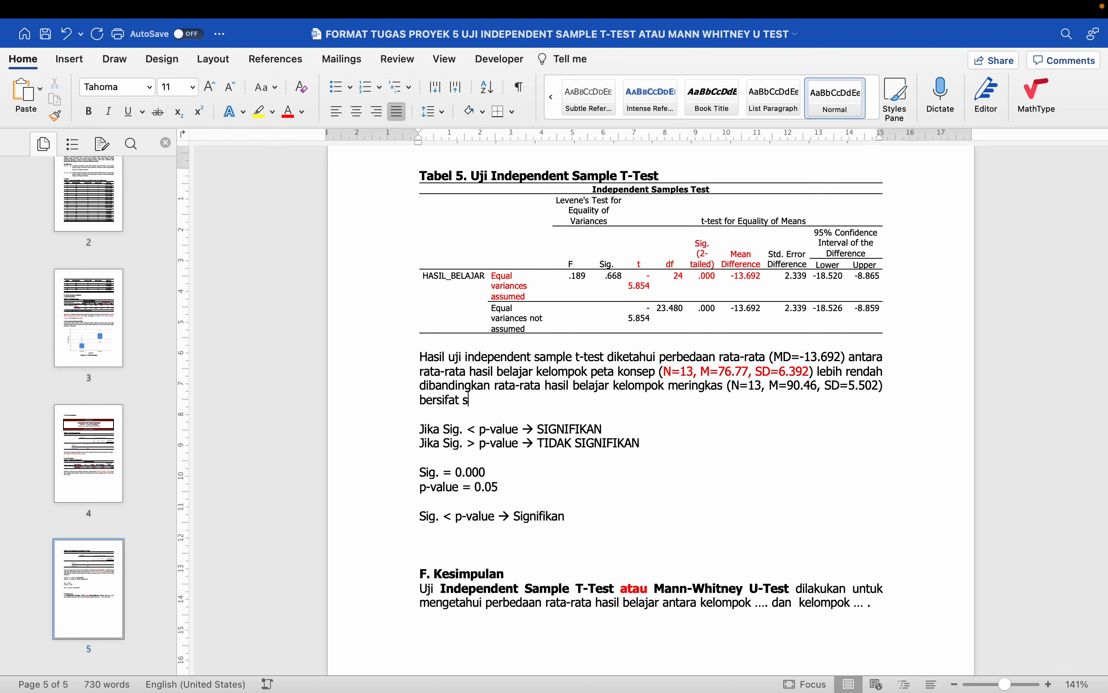
{"action": "type", "text": "ignifikan"}
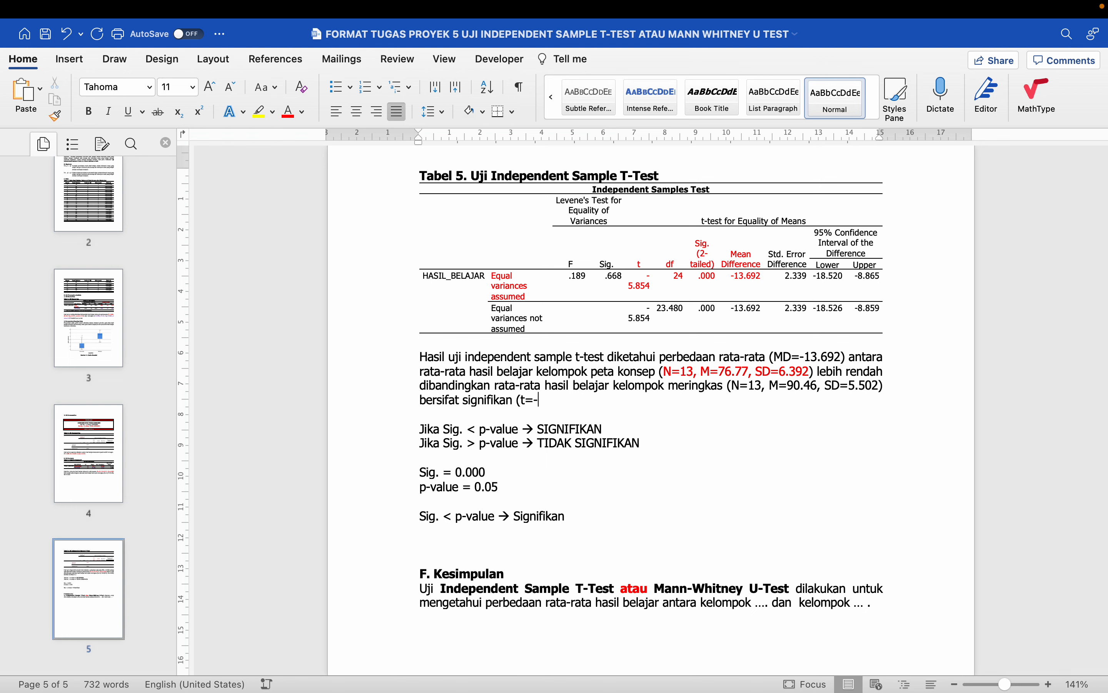
- Set the whole Tabel 5 table to 6,5 pt text and AutoFit its columns to contents
{"action": "left_click", "coordinate": [641, 284]}
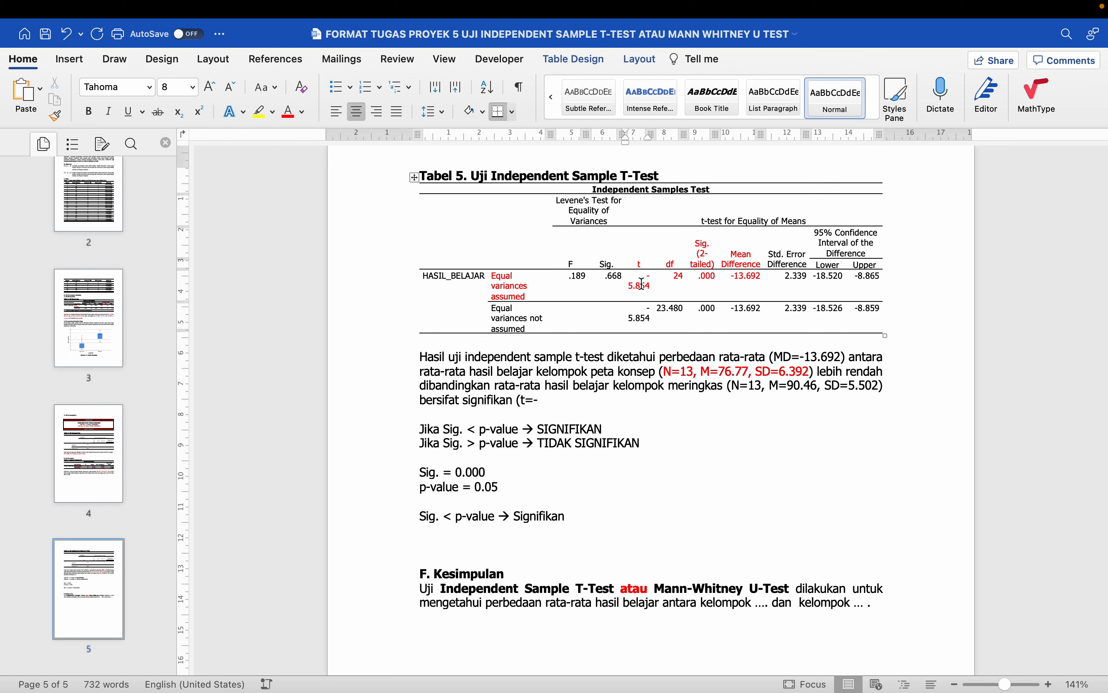
{"action": "left_click", "coordinate": [414, 177]}
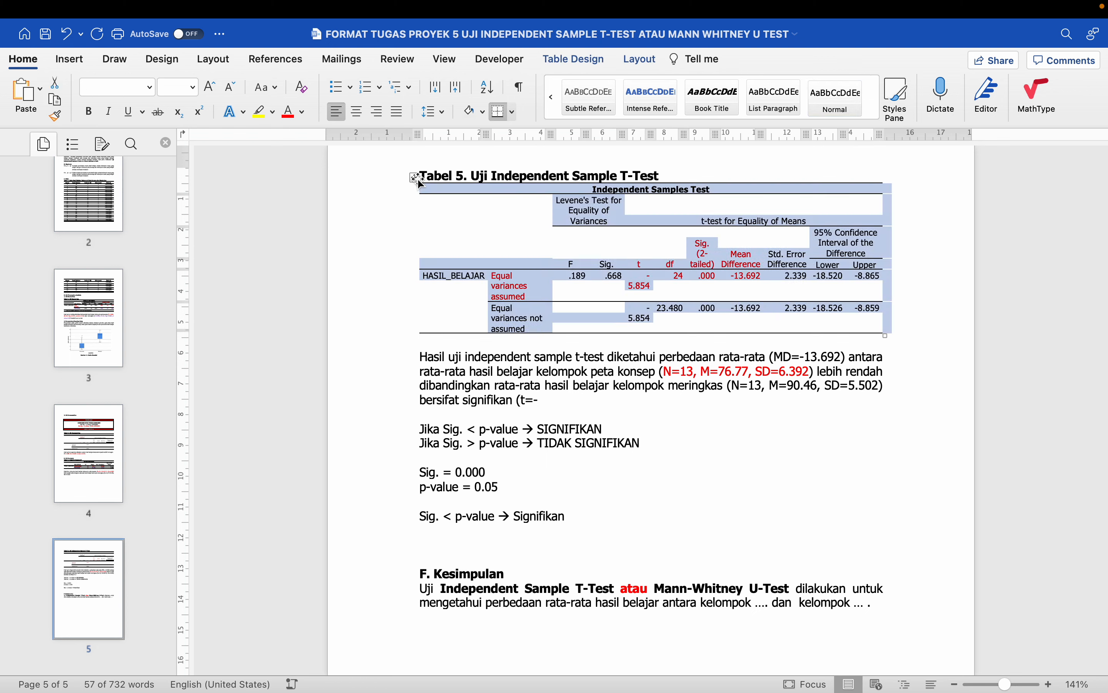
{"action": "left_click", "coordinate": [193, 87]}
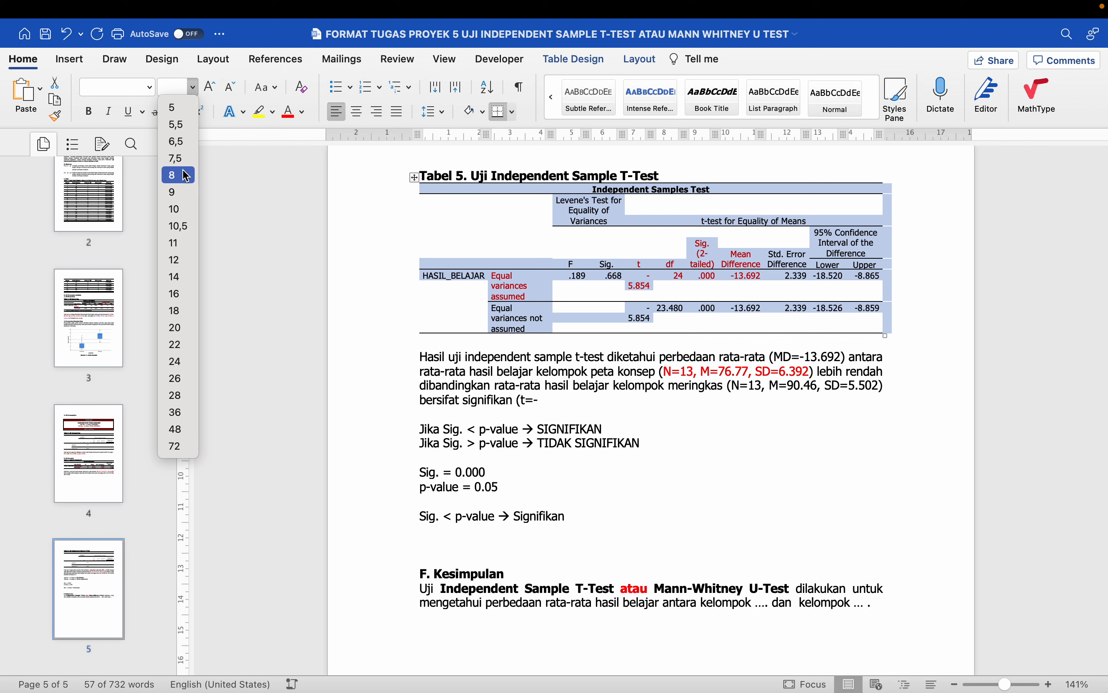
{"action": "left_click", "coordinate": [178, 159]}
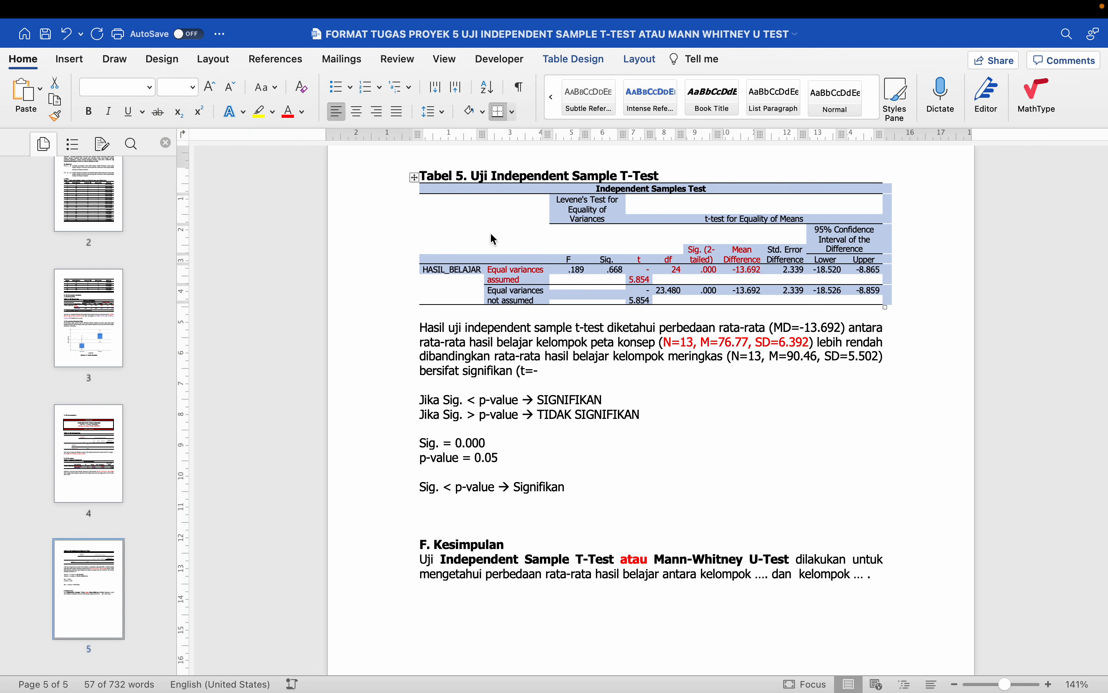
{"action": "left_click", "coordinate": [637, 59]}
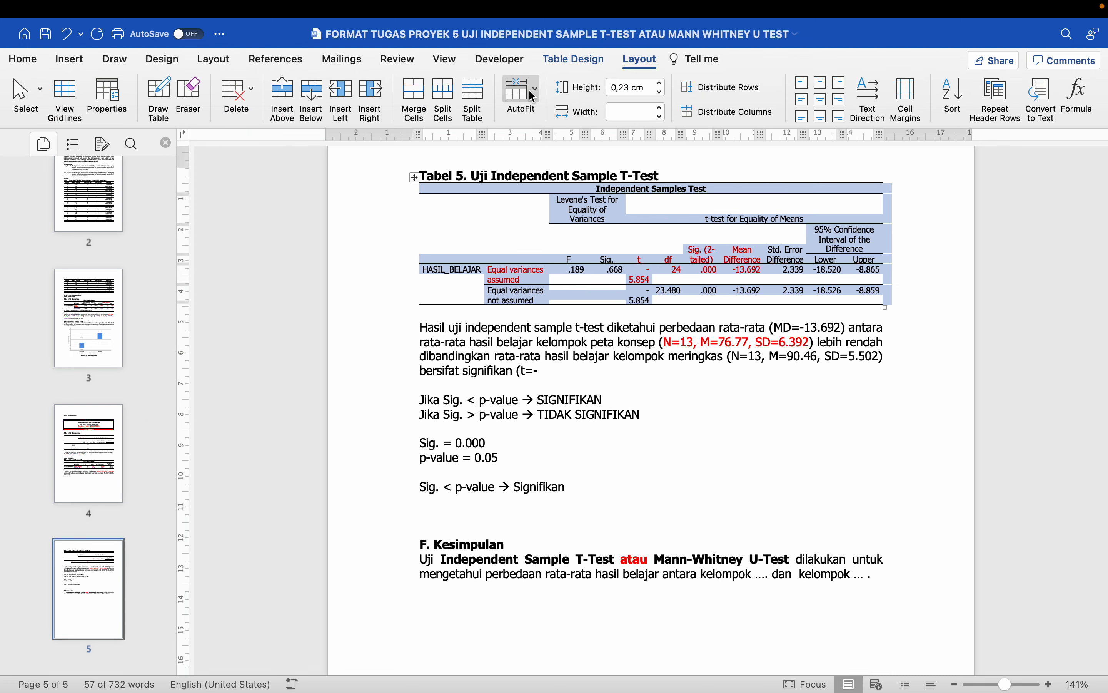
{"action": "left_click", "coordinate": [523, 92]}
{"action": "left_click", "coordinate": [541, 118]}
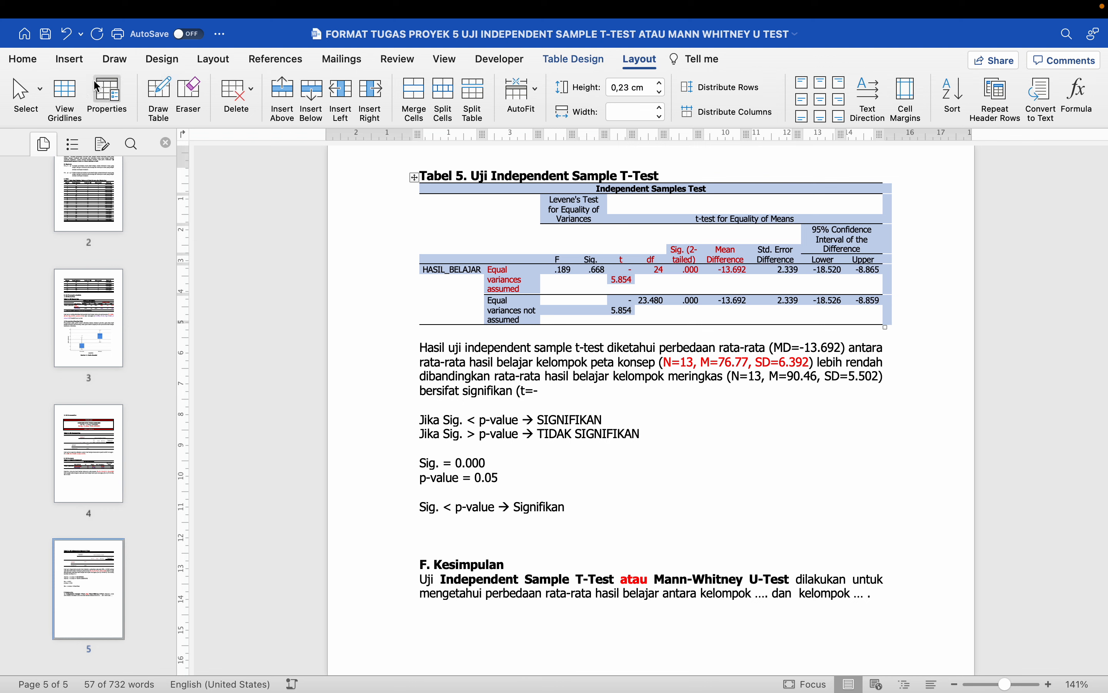
{"action": "left_click", "coordinate": [23, 59]}
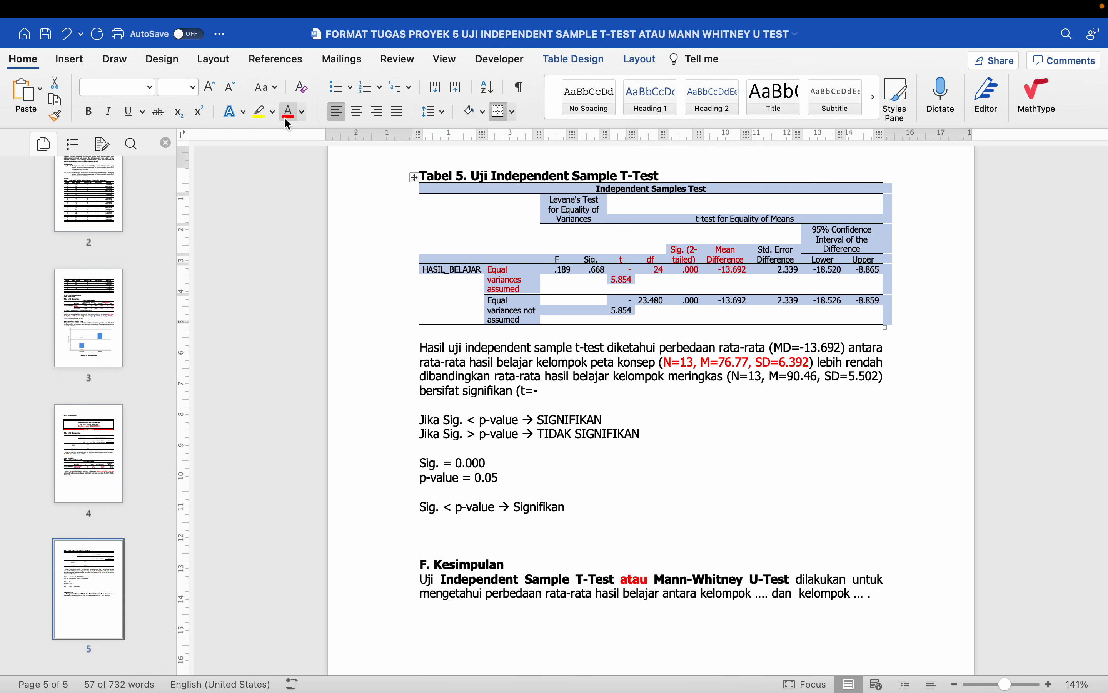
{"action": "left_click", "coordinate": [192, 87]}
{"action": "left_click", "coordinate": [188, 147]}
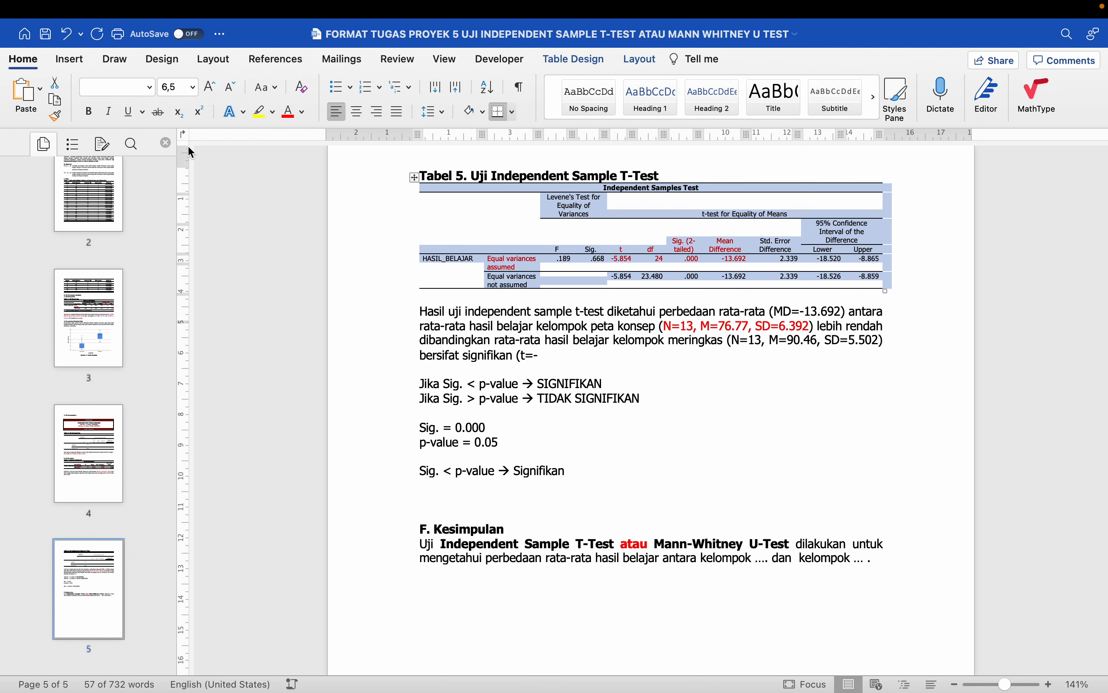
- Shrink the whole Tabel 3 table's text to 6,5 pt
{"action": "scroll", "coordinate": [527, 293], "scroll_direction": "up", "scroll_amount": 5}
{"action": "scroll", "coordinate": [523, 293], "scroll_direction": "down", "scroll_amount": 3}
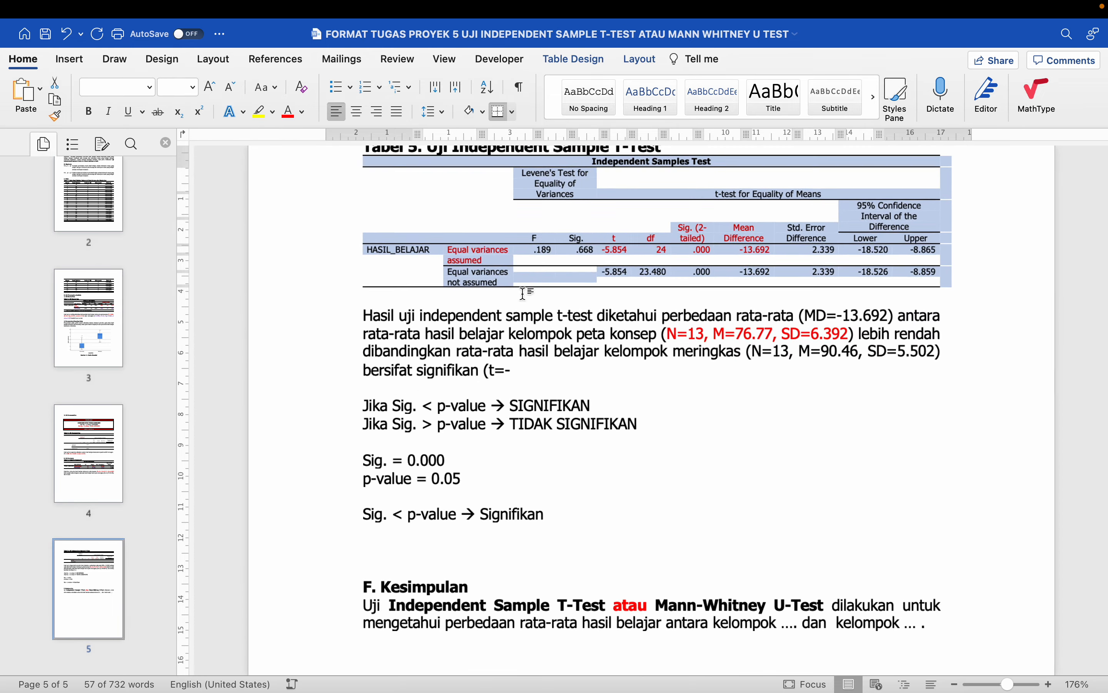
{"action": "scroll", "coordinate": [571, 283], "scroll_direction": "up", "scroll_amount": 7}
{"action": "left_click", "coordinate": [586, 278]}
{"action": "scroll", "coordinate": [604, 395], "scroll_direction": "down", "scroll_amount": 1}
{"action": "scroll", "coordinate": [605, 394], "scroll_direction": "down", "scroll_amount": 2}
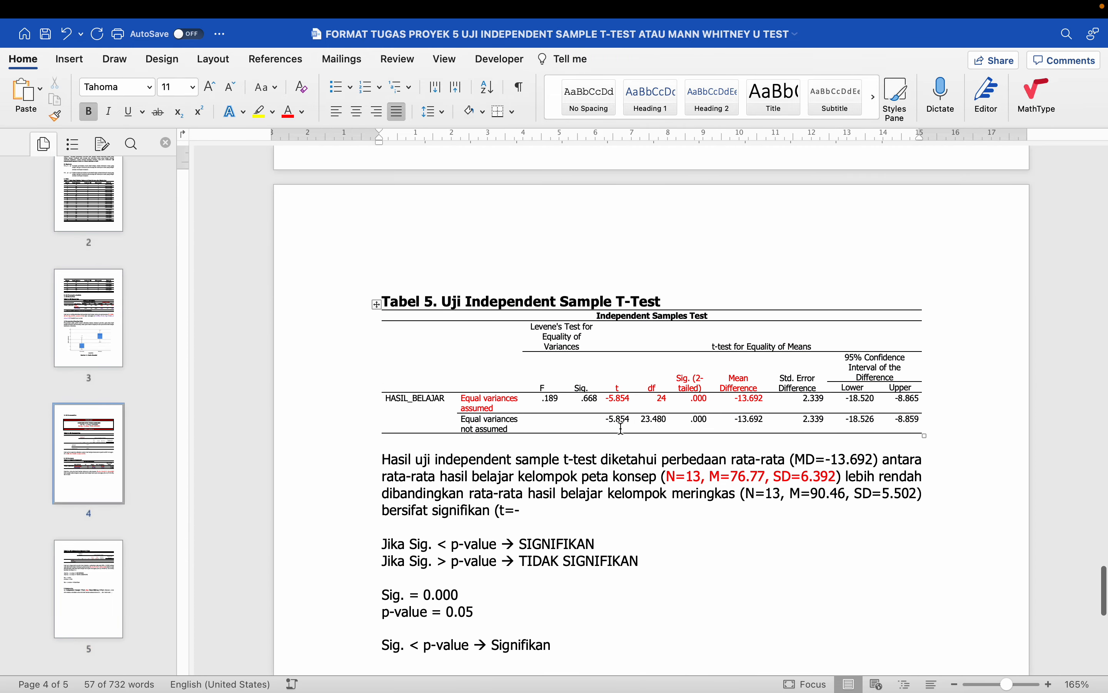
{"action": "scroll", "coordinate": [614, 412], "scroll_direction": "up", "scroll_amount": 10}
{"action": "scroll", "coordinate": [624, 427], "scroll_direction": "up", "scroll_amount": 2}
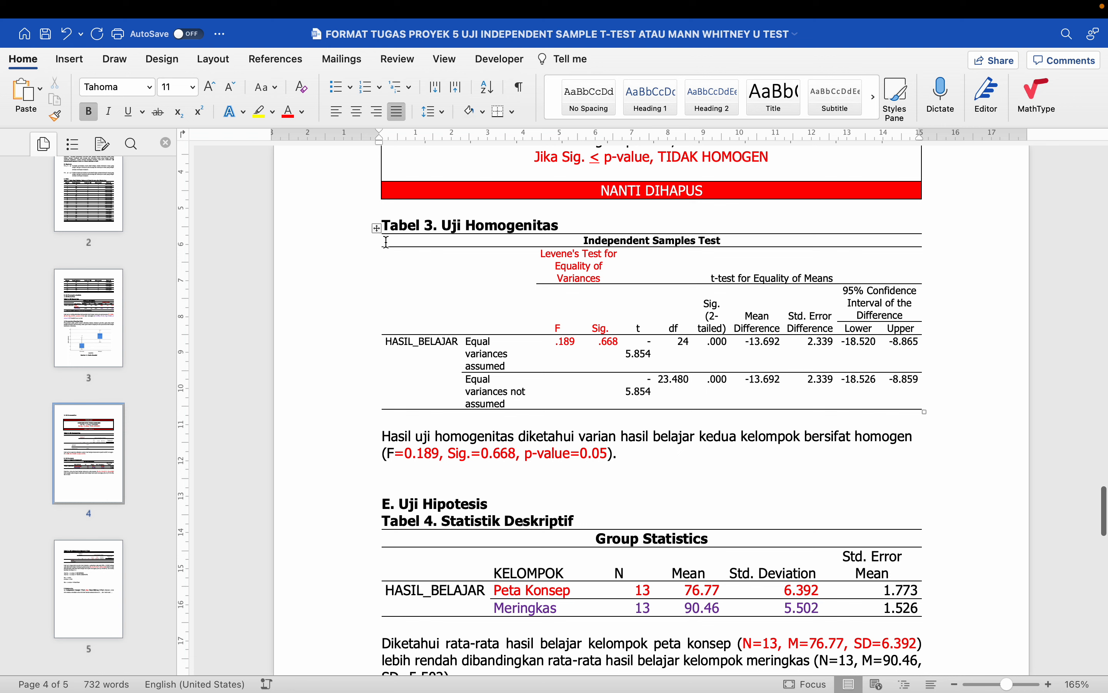
{"action": "left_click", "coordinate": [377, 229]}
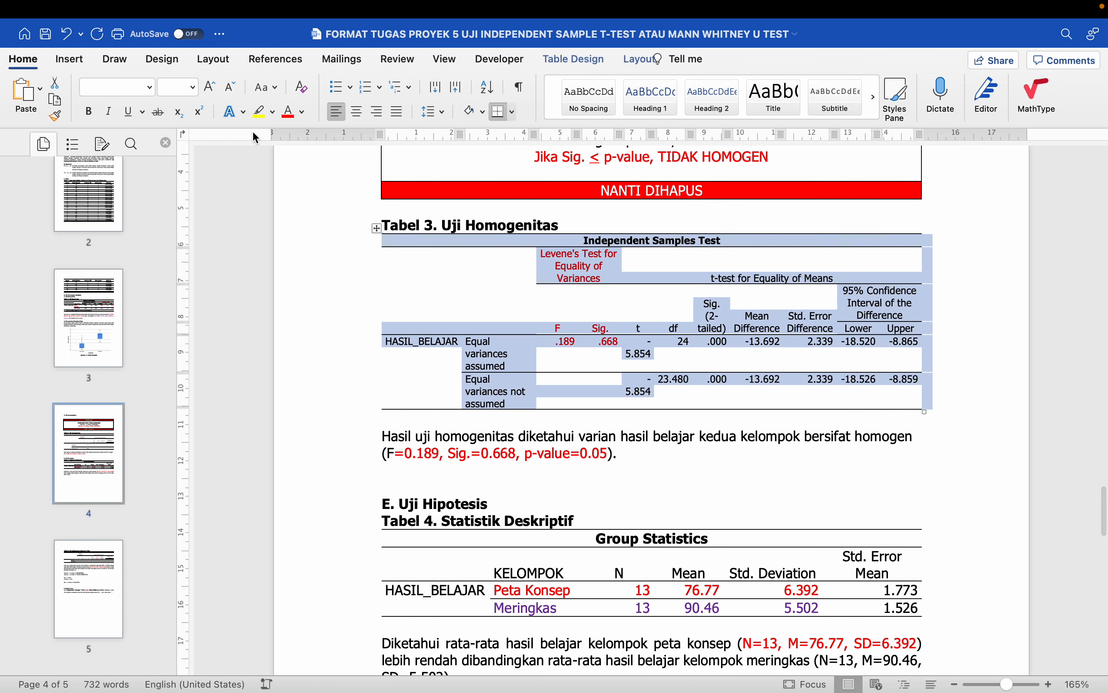
{"action": "left_click", "coordinate": [191, 89]}
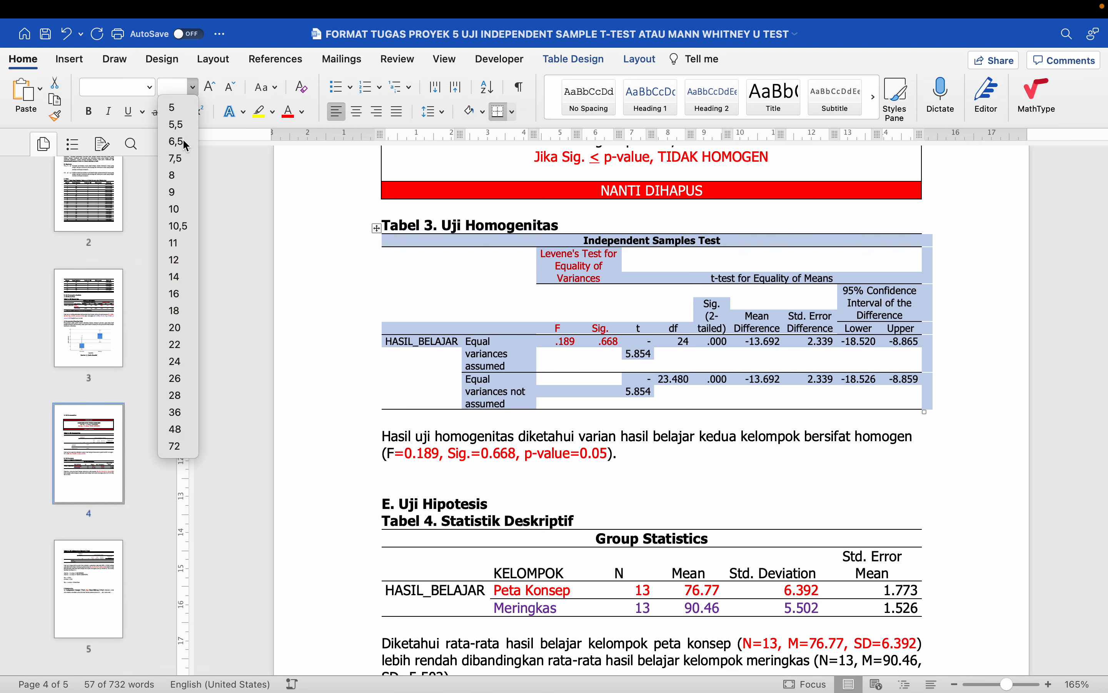
{"action": "left_click", "coordinate": [185, 146]}
- Select the t and df values in Tabel 3
{"action": "left_click", "coordinate": [627, 318]}
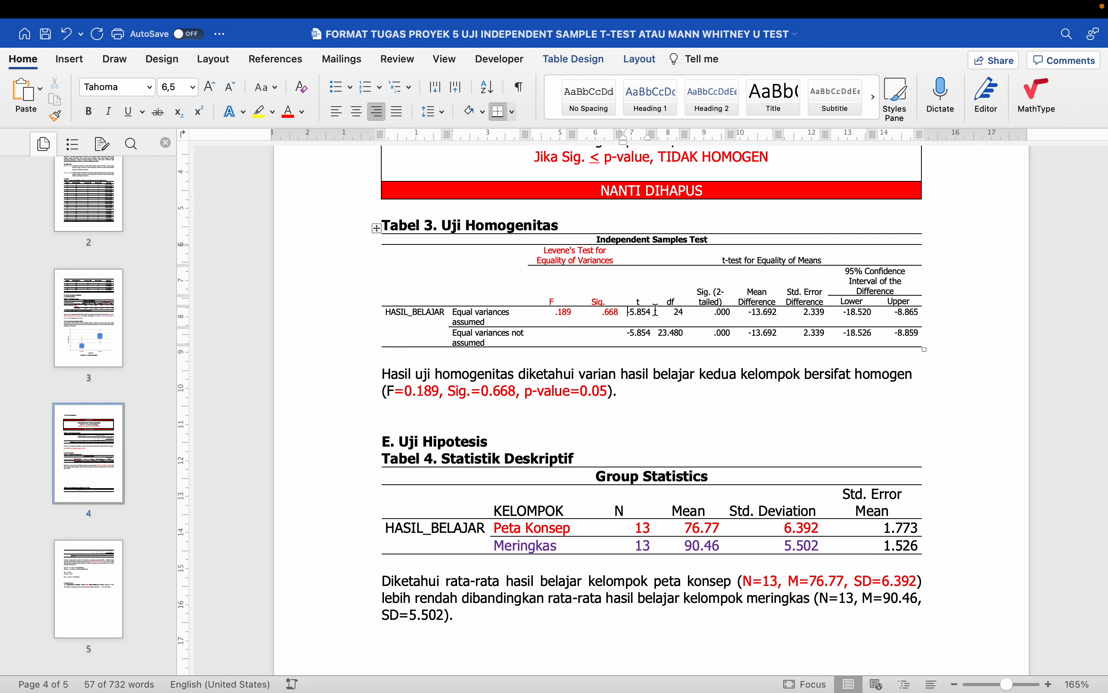
{"action": "left_click_drag", "start_coordinate": [628, 315], "coordinate": [687, 313]}
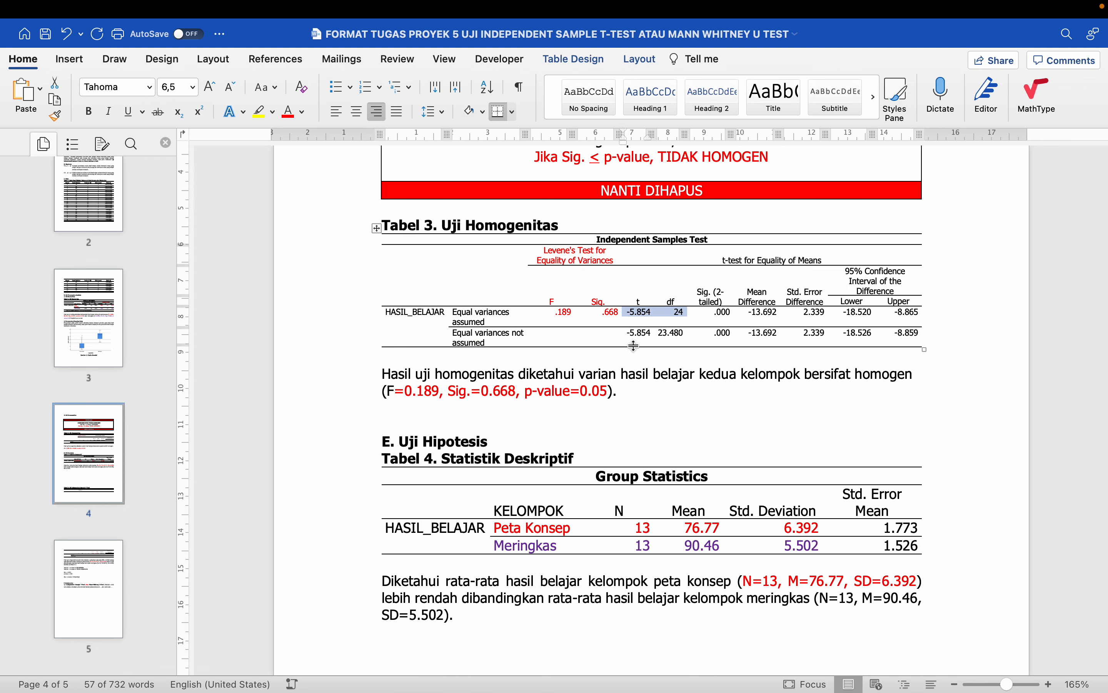
{"action": "scroll", "coordinate": [634, 346], "scroll_direction": "down", "scroll_amount": 15}
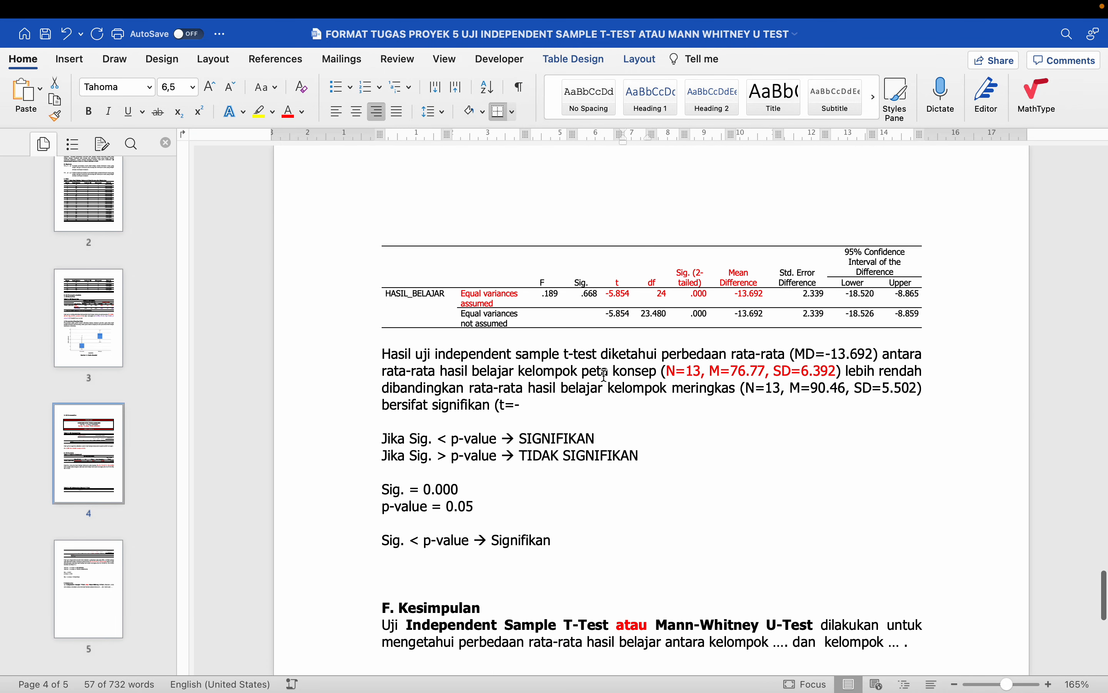
- Complete '(t=-' with red '5.854, df=24, Sig.=0.000, p-value=0.05)' and delete the Sig. comparison lines
{"action": "left_click", "coordinate": [578, 405]}
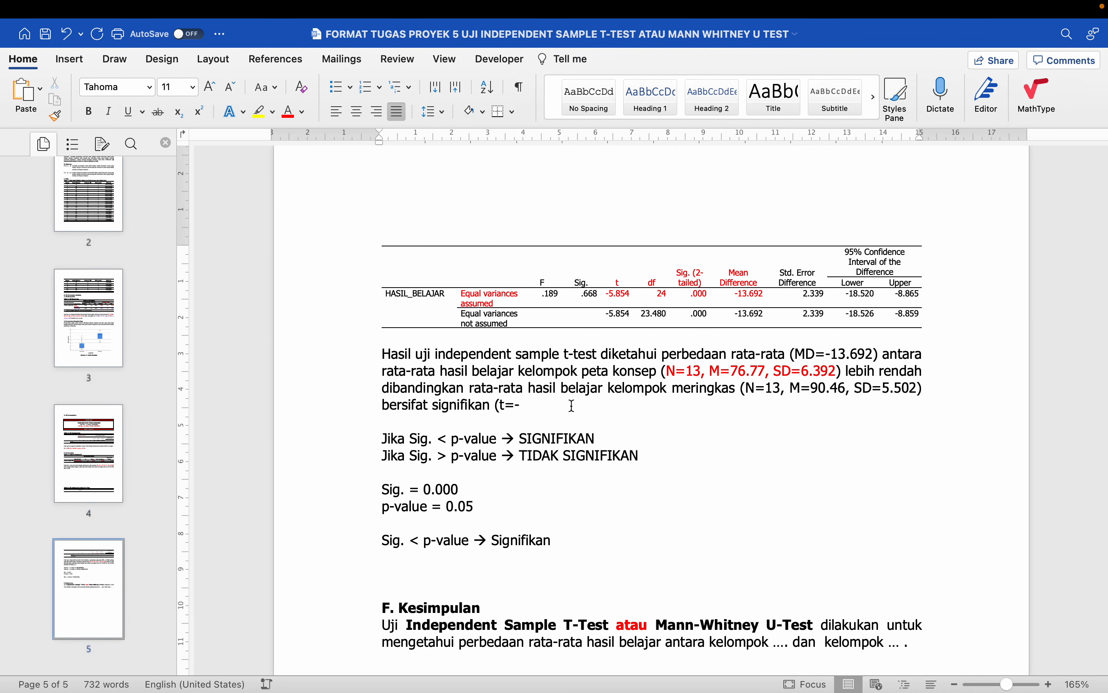
{"action": "type", "text": "5.854, df=24"}
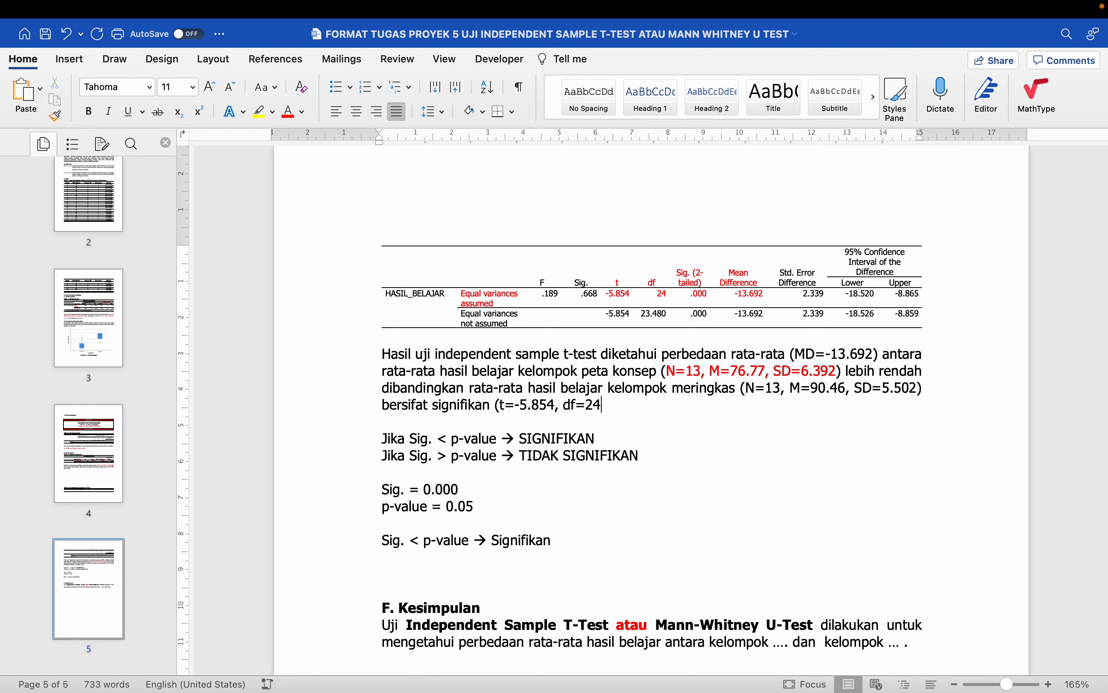
{"action": "type", "text": ", Sig.=0.000, p"}
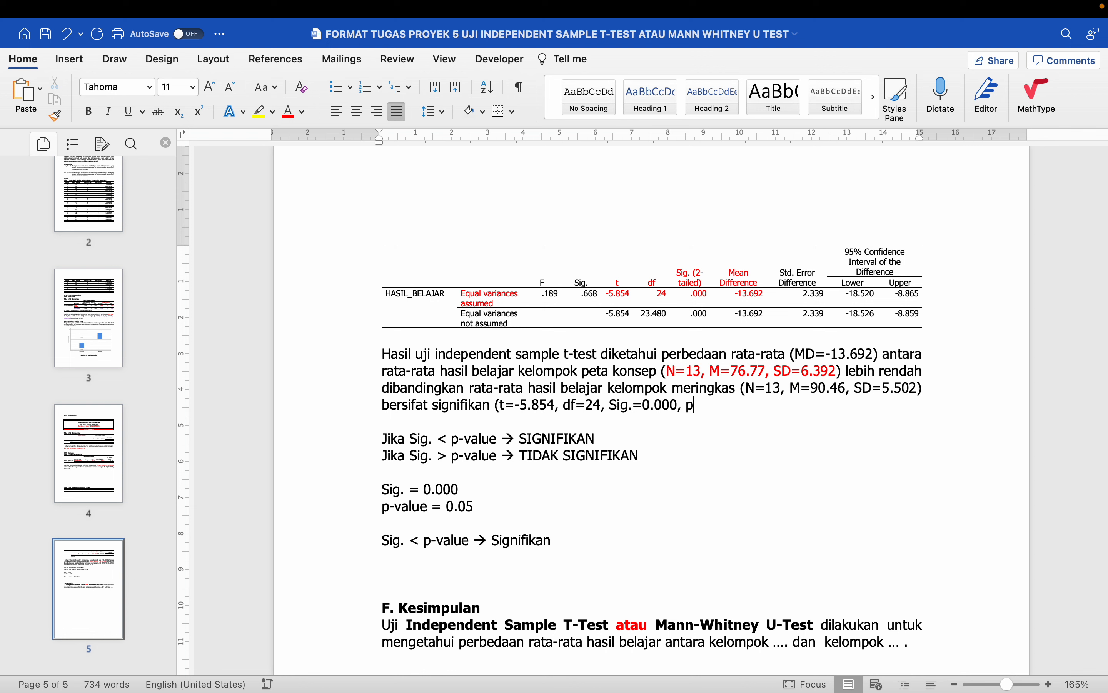
{"action": "type", "text": "-value=0.05)."}
{"action": "left_click_drag", "start_coordinate": [501, 405], "coordinate": [769, 404]}
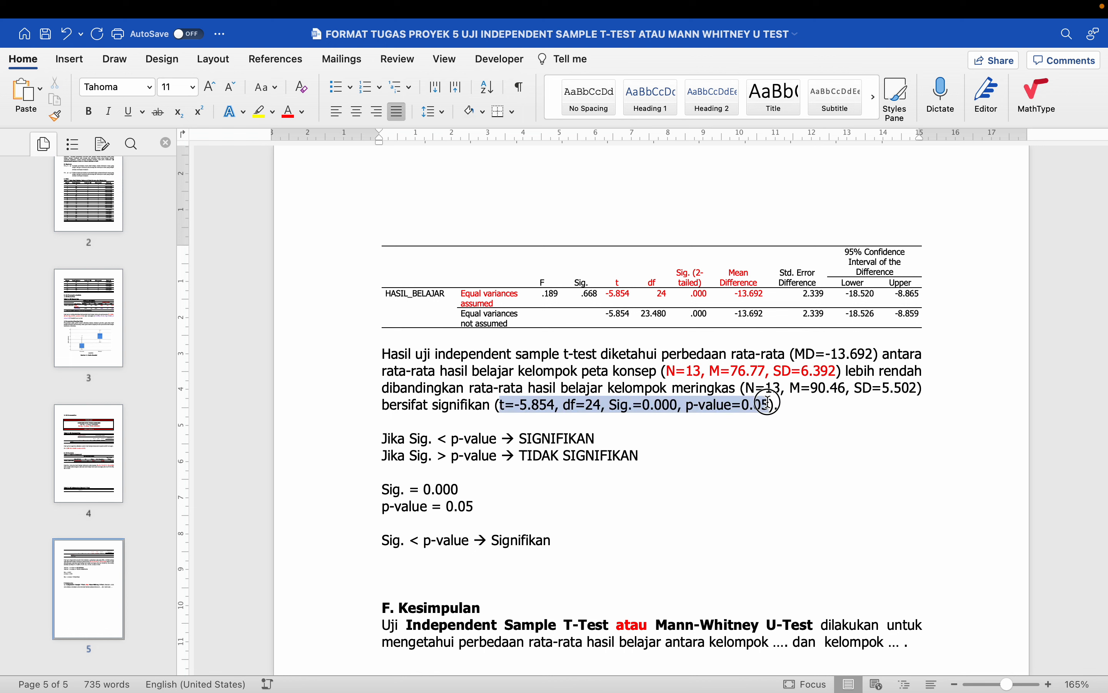
{"action": "left_click", "coordinate": [288, 111]}
{"action": "left_click_drag", "start_coordinate": [377, 439], "coordinate": [544, 559]}
{"action": "key", "text": "BackSpace"}
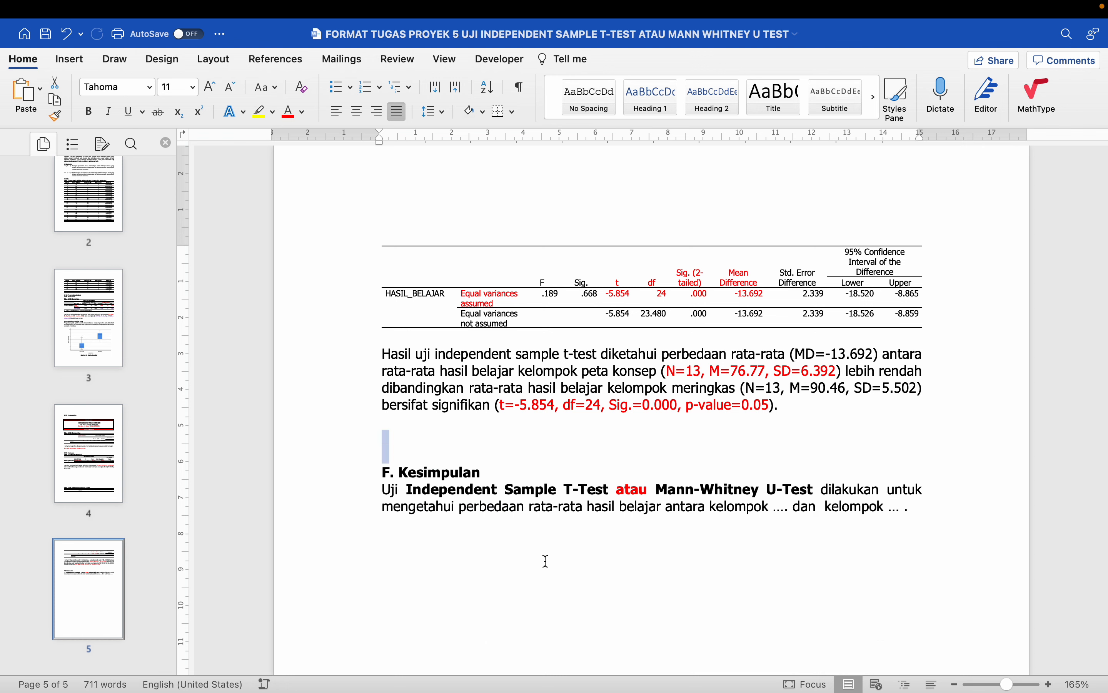
- Lowercase 'independent sample t-test' in the Kesimpulan sentence and delete 'atau Mann-Whitney U-Test'
{"action": "key", "text": "BackSpace"}
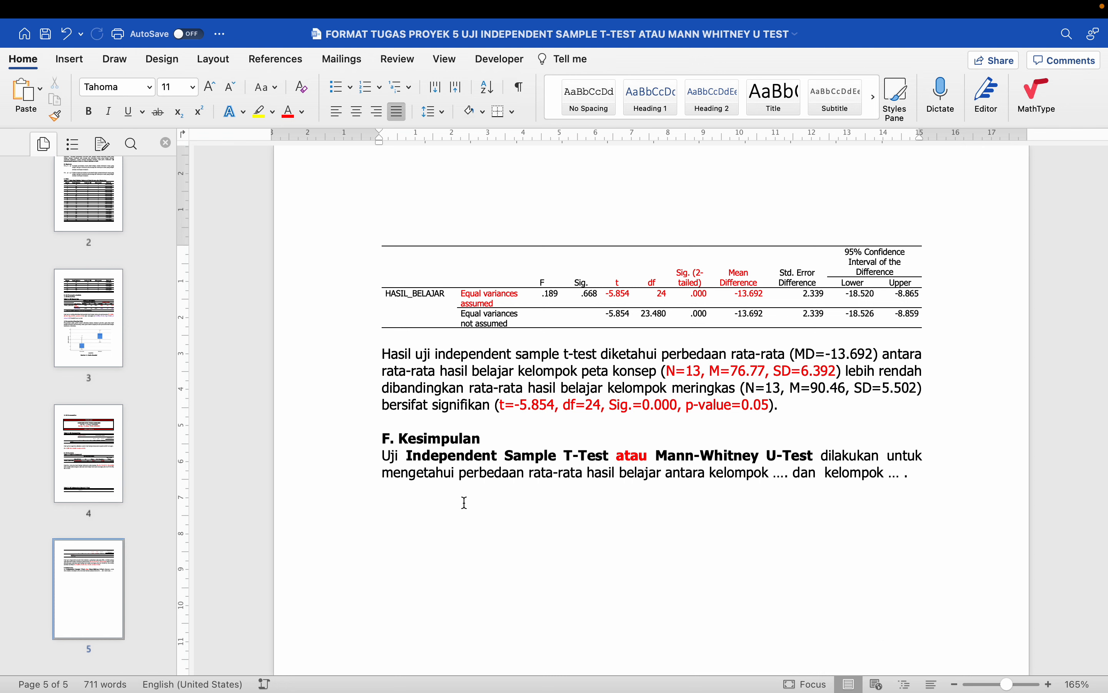
{"action": "left_click", "coordinate": [411, 456]}
{"action": "key", "text": "BackSpace"}
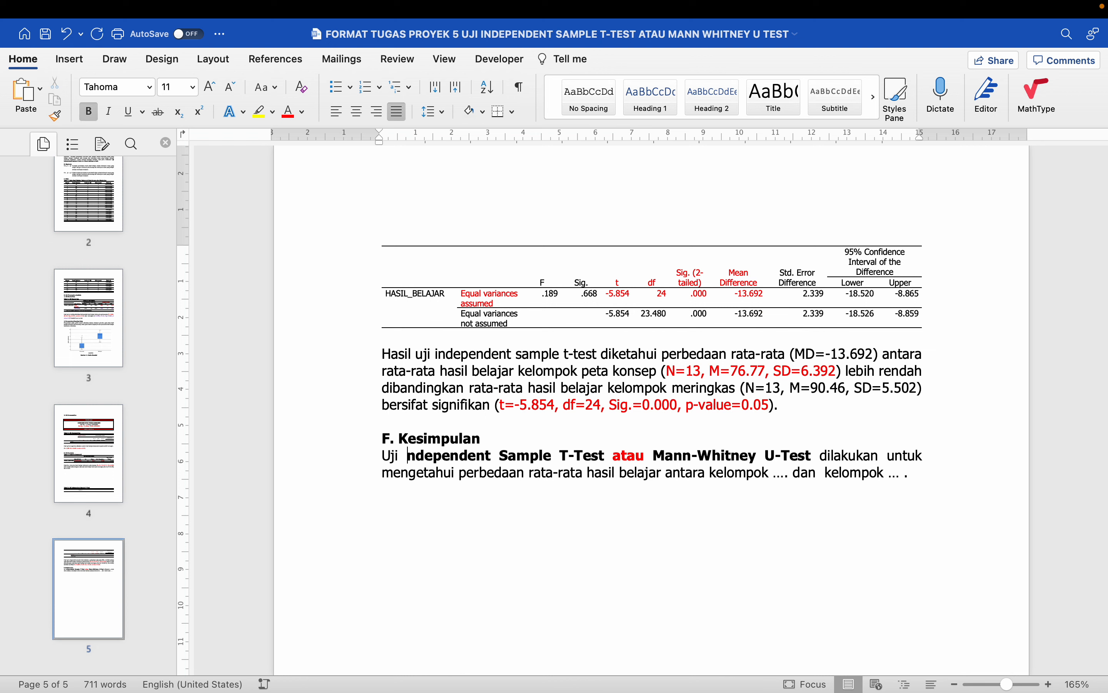
{"action": "type", "text": "i"}
{"action": "key", "text": "BackSpace"}
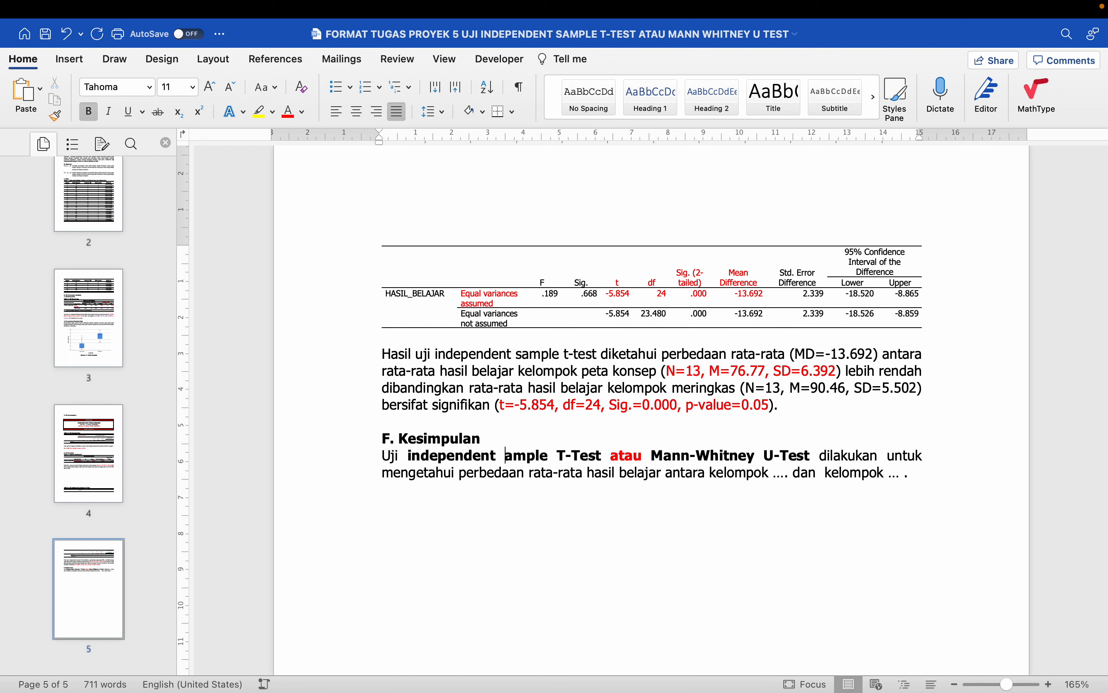
{"action": "type", "text": "s"}
{"action": "left_click", "coordinate": [573, 457]}
{"action": "key", "text": "BackSpace"}
{"action": "type", "text": "t"}
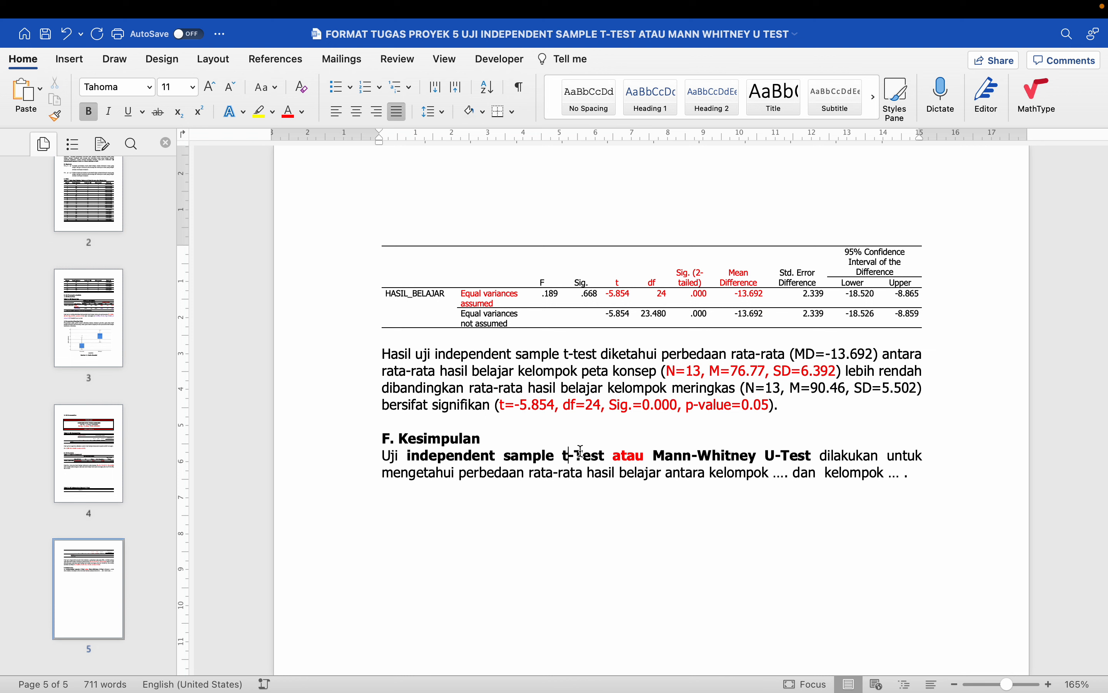
{"action": "key", "text": "BackSpace"}
{"action": "type", "text": "t"}
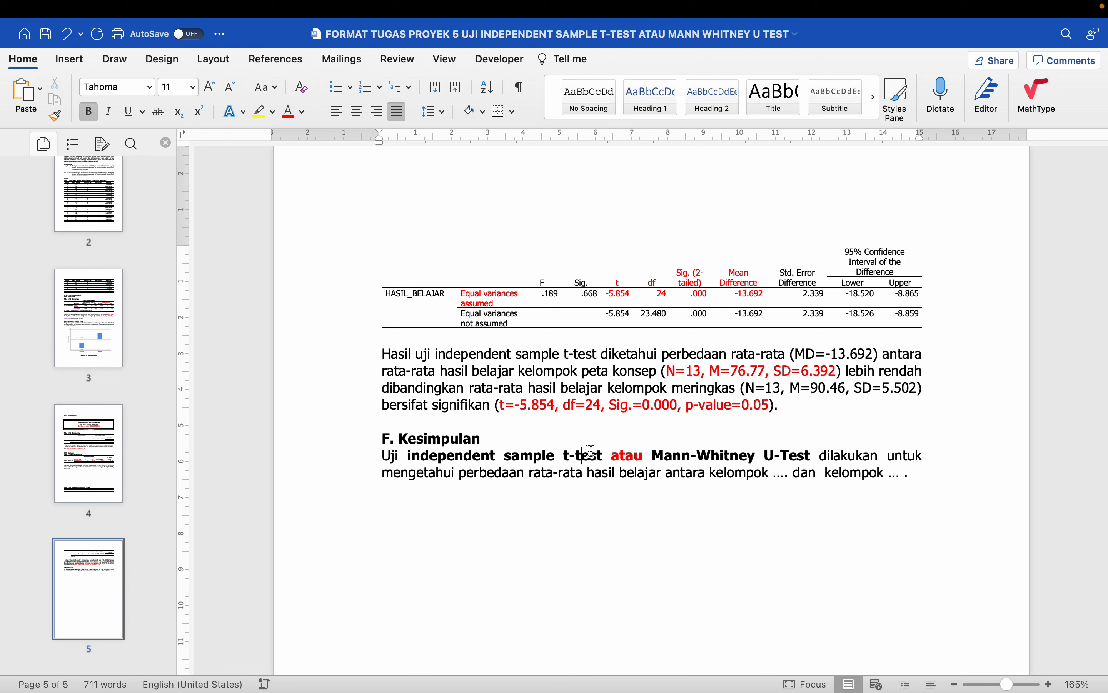
{"action": "left_click_drag", "start_coordinate": [613, 455], "coordinate": [813, 455]}
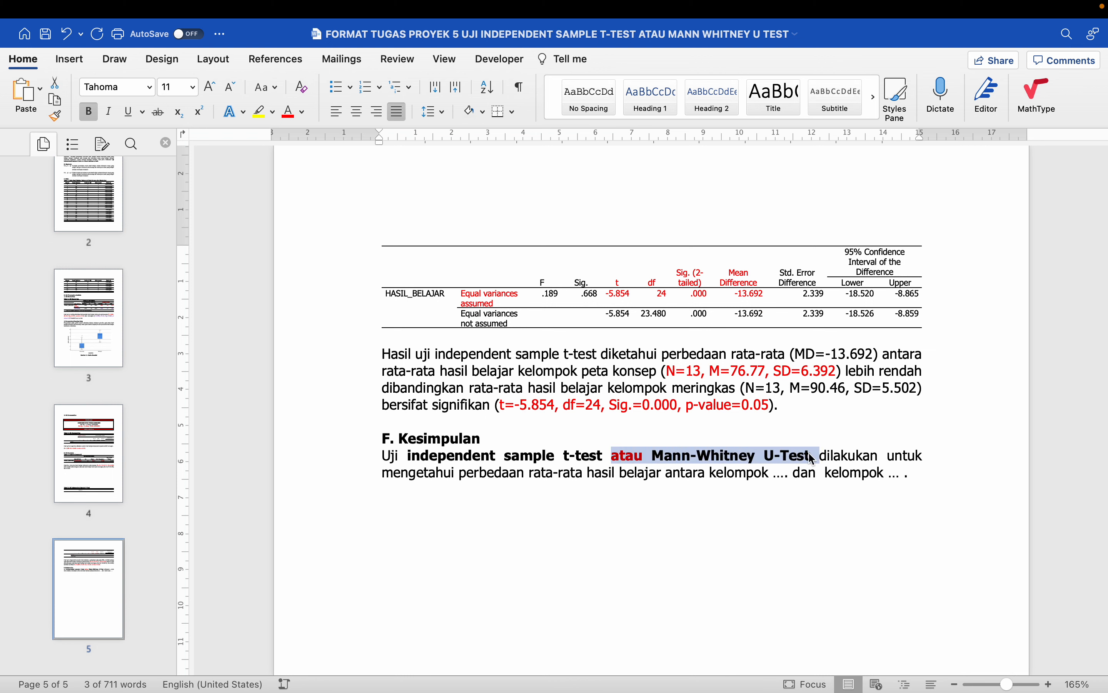
{"action": "key", "text": "BackSpace"}
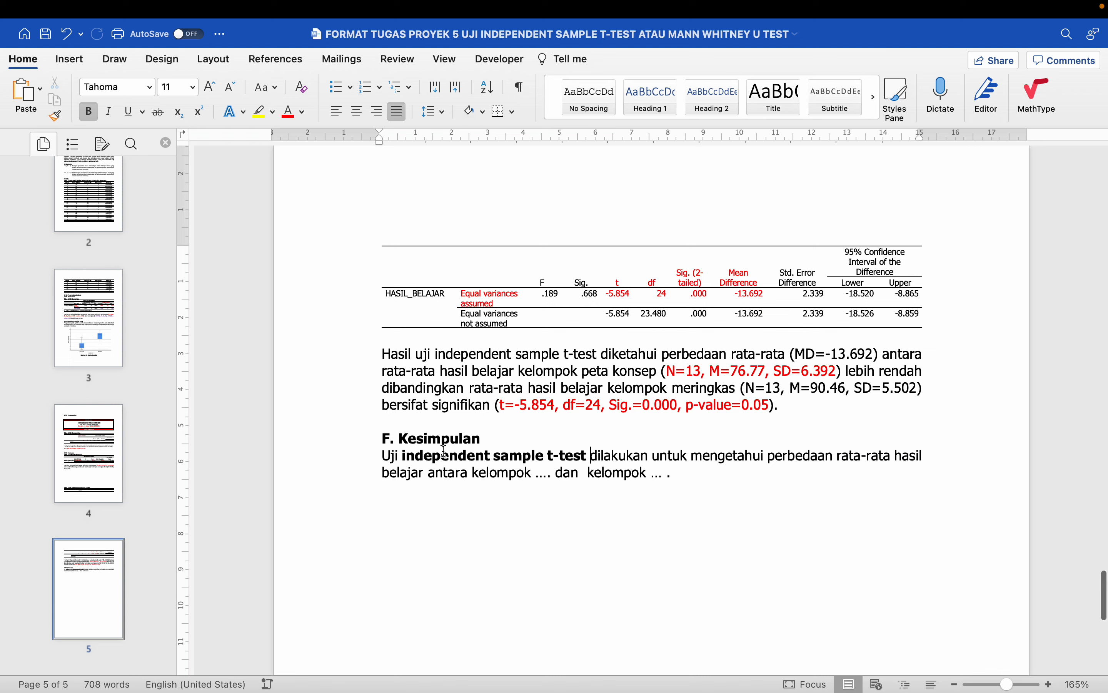
- Replace the two '…' placeholders with 'peta konsep' and 'meringkas'
{"action": "double_click", "coordinate": [541, 471]}
{"action": "type", "text": "peta kons"}
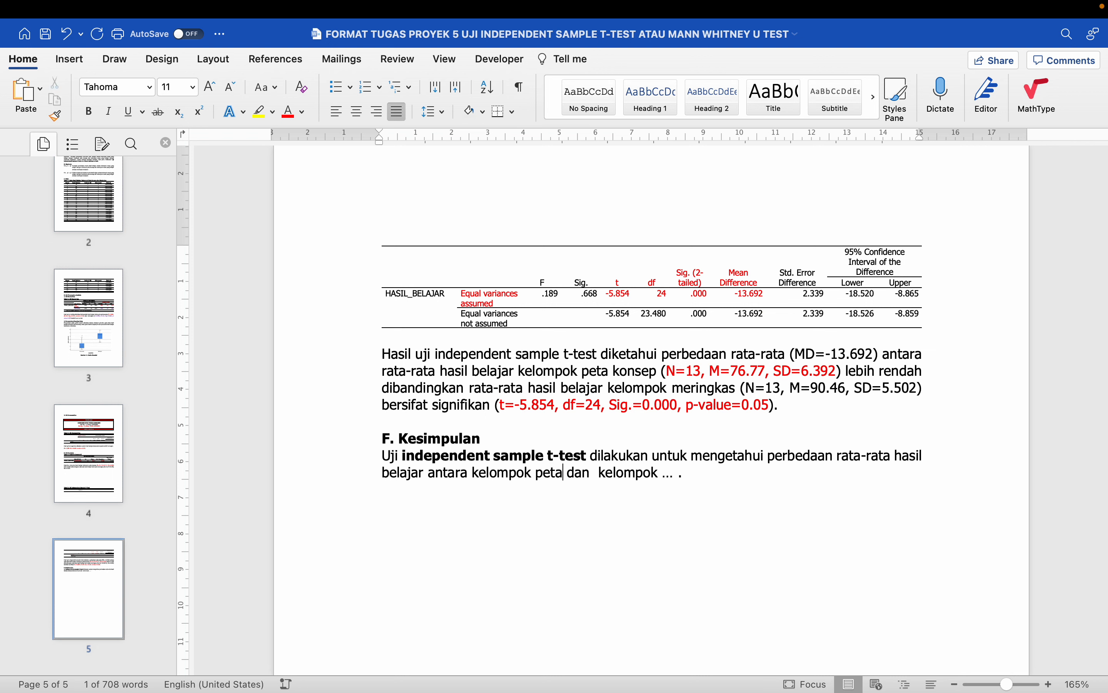
{"action": "type", "text": "ep"}
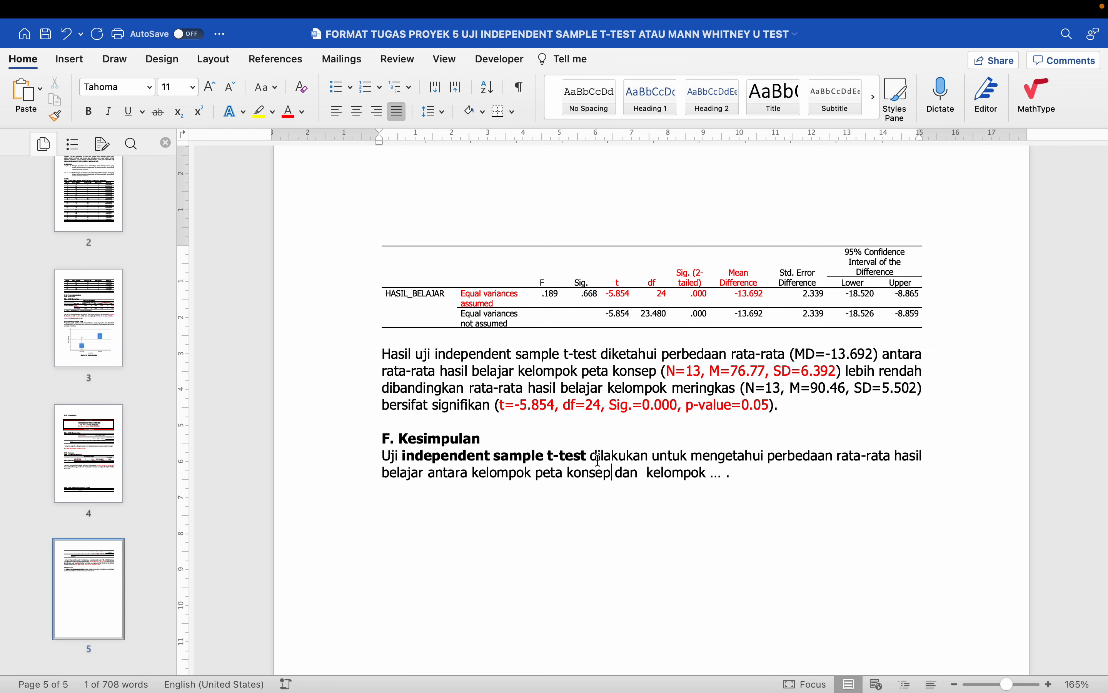
{"action": "double_click", "coordinate": [716, 472]}
{"action": "type", "text": "meringkas"}
- Delete the empty lines above Tabel 5 so the table moves up
{"action": "scroll", "coordinate": [719, 474], "scroll_direction": "down", "scroll_amount": 3}
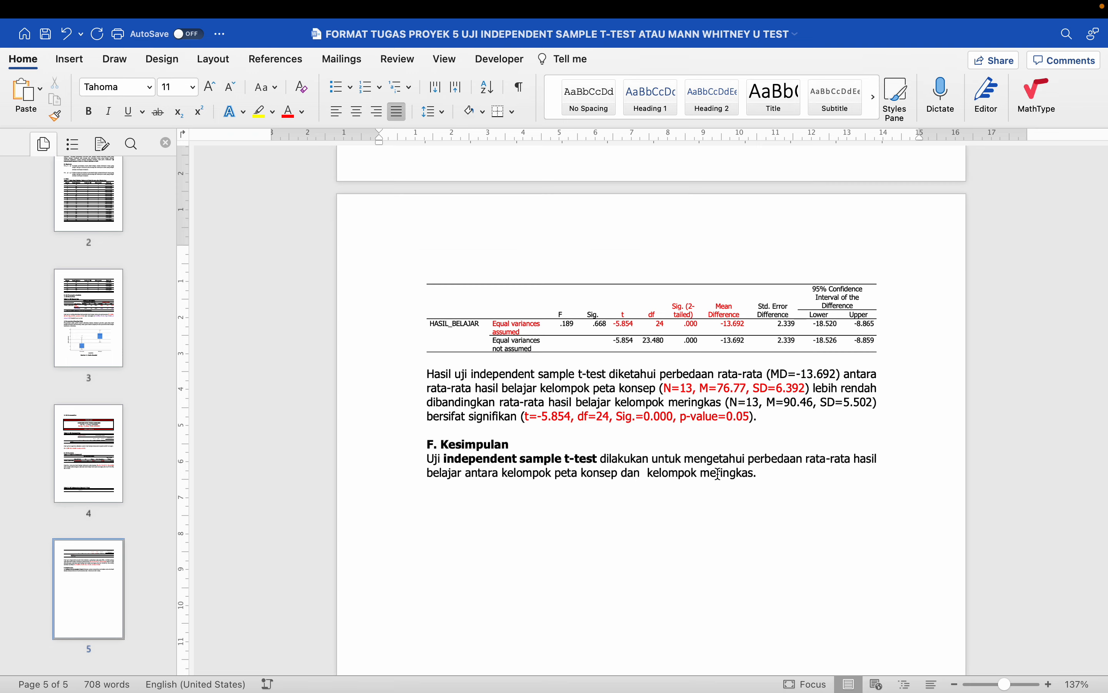
{"action": "scroll", "coordinate": [719, 474], "scroll_direction": "up", "scroll_amount": 10}
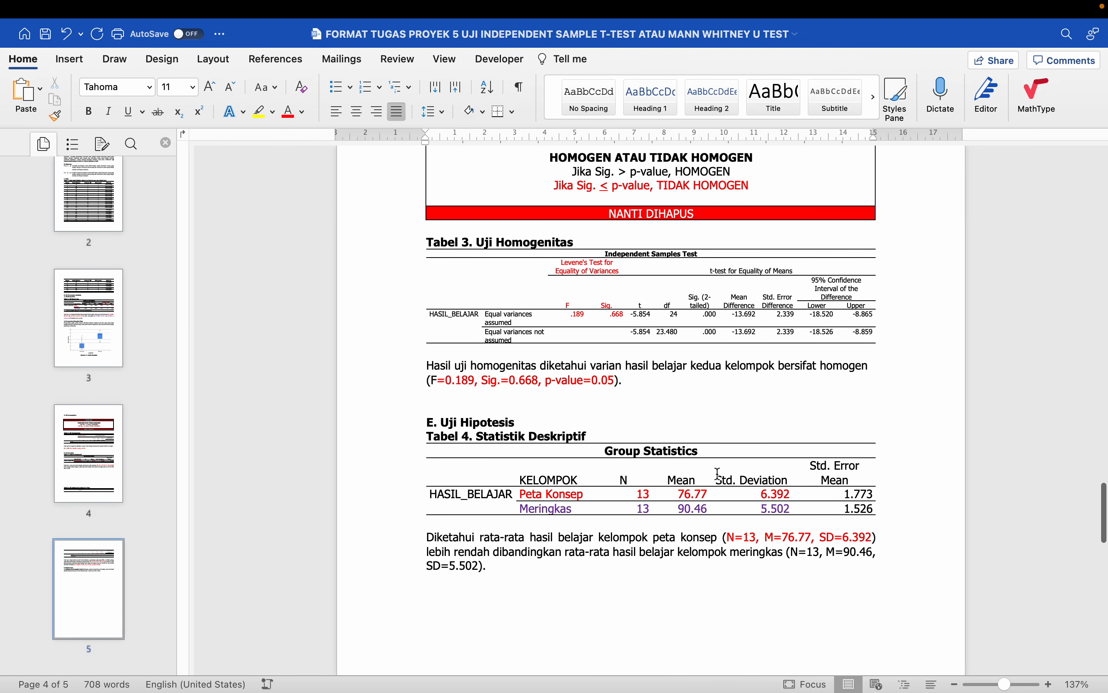
{"action": "scroll", "coordinate": [718, 474], "scroll_direction": "down", "scroll_amount": 3}
{"action": "left_click", "coordinate": [717, 475]}
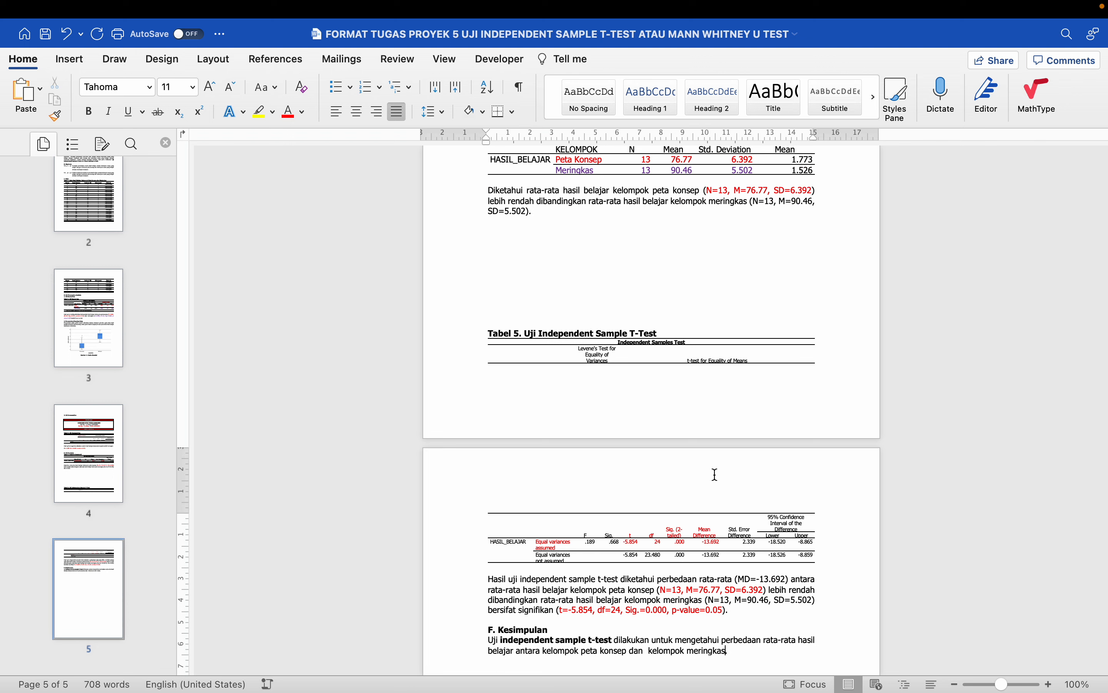
{"action": "left_click_drag", "start_coordinate": [511, 231], "coordinate": [521, 293]}
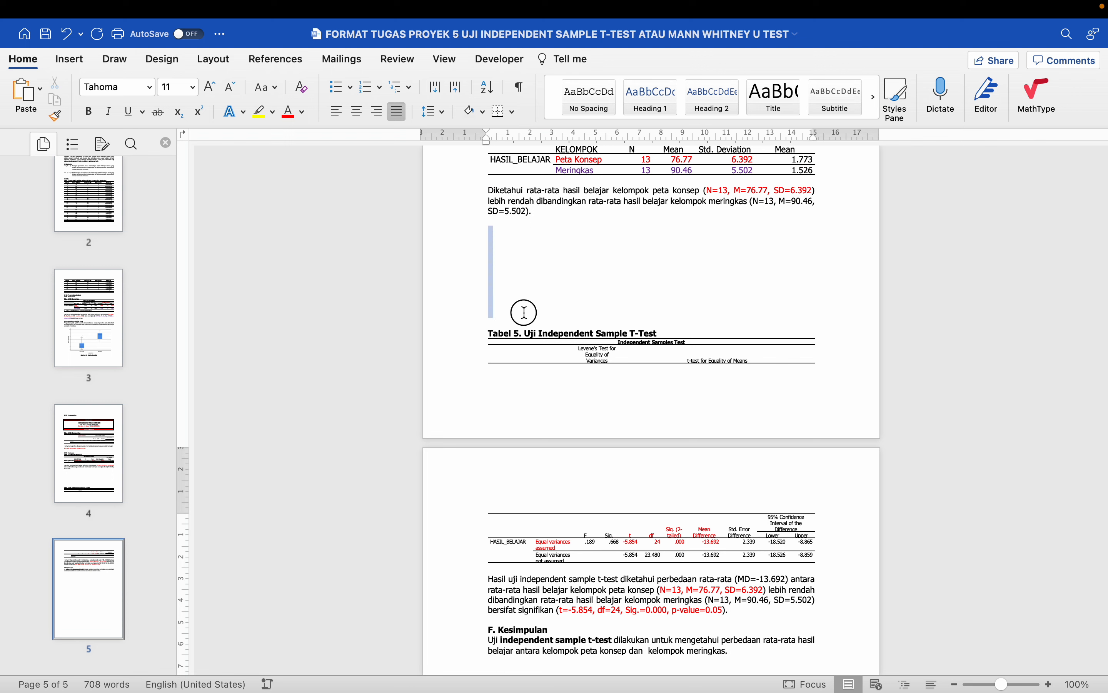
{"action": "key", "text": "BackSpace"}
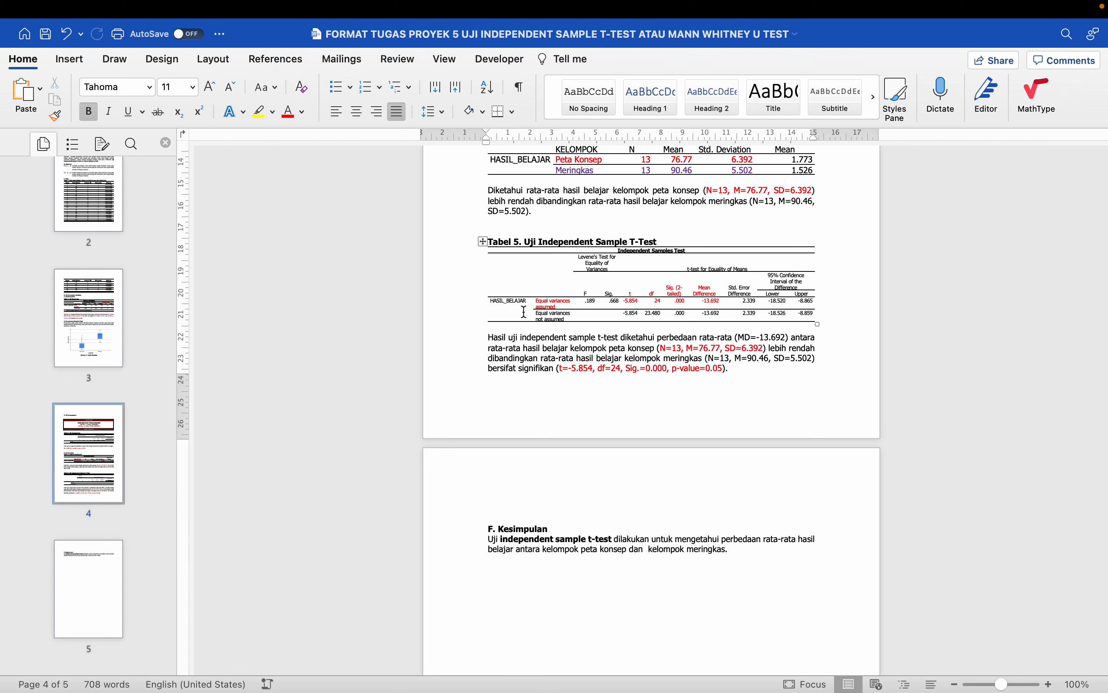
{"action": "key", "text": "BackSpace"}
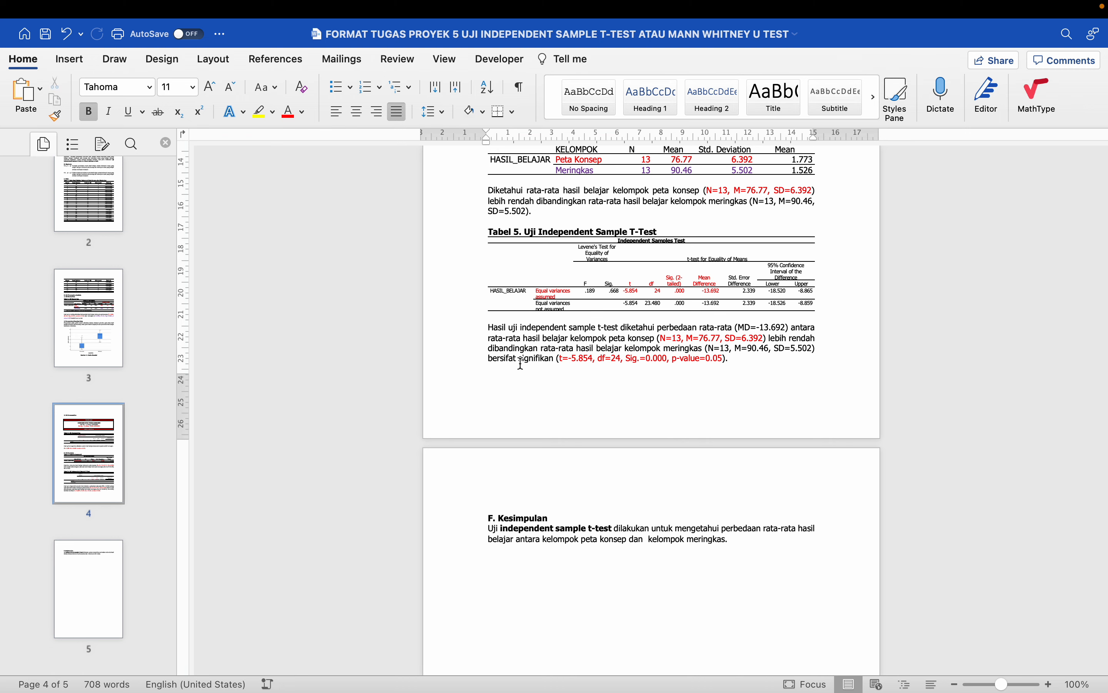
- Delete the red PERHATIAN instruction box
{"action": "scroll", "coordinate": [519, 446], "scroll_direction": "up", "scroll_amount": 10}
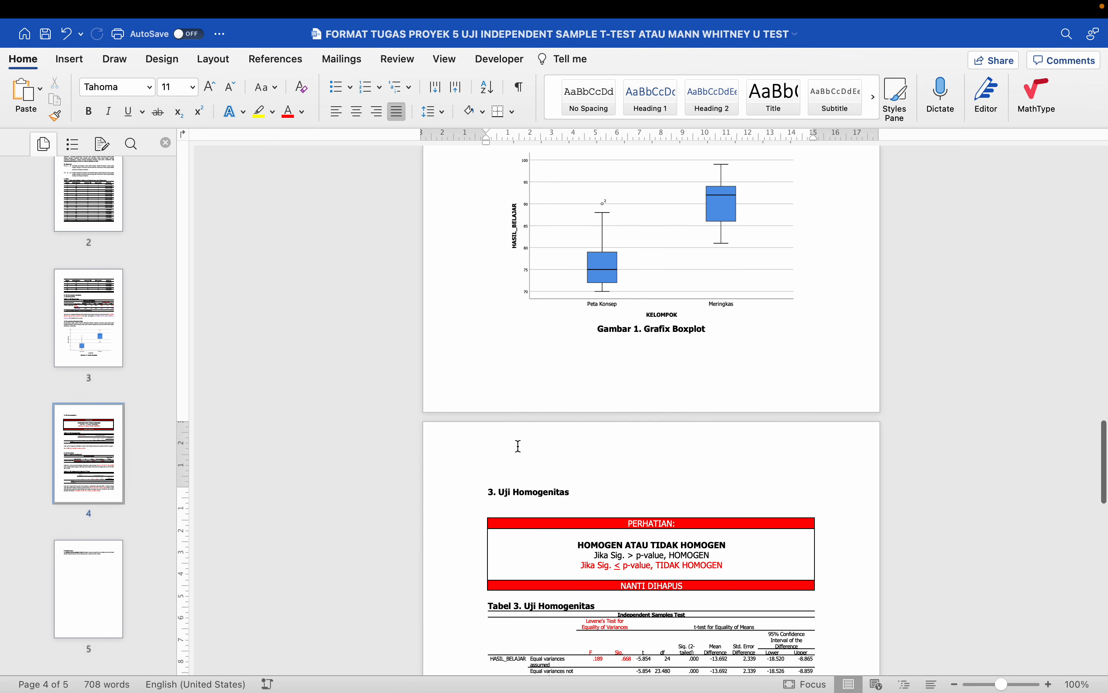
{"action": "scroll", "coordinate": [519, 446], "scroll_direction": "down", "scroll_amount": 3}
{"action": "left_click_drag", "start_coordinate": [503, 385], "coordinate": [509, 468]}
{"action": "key", "text": "BackSpace"}
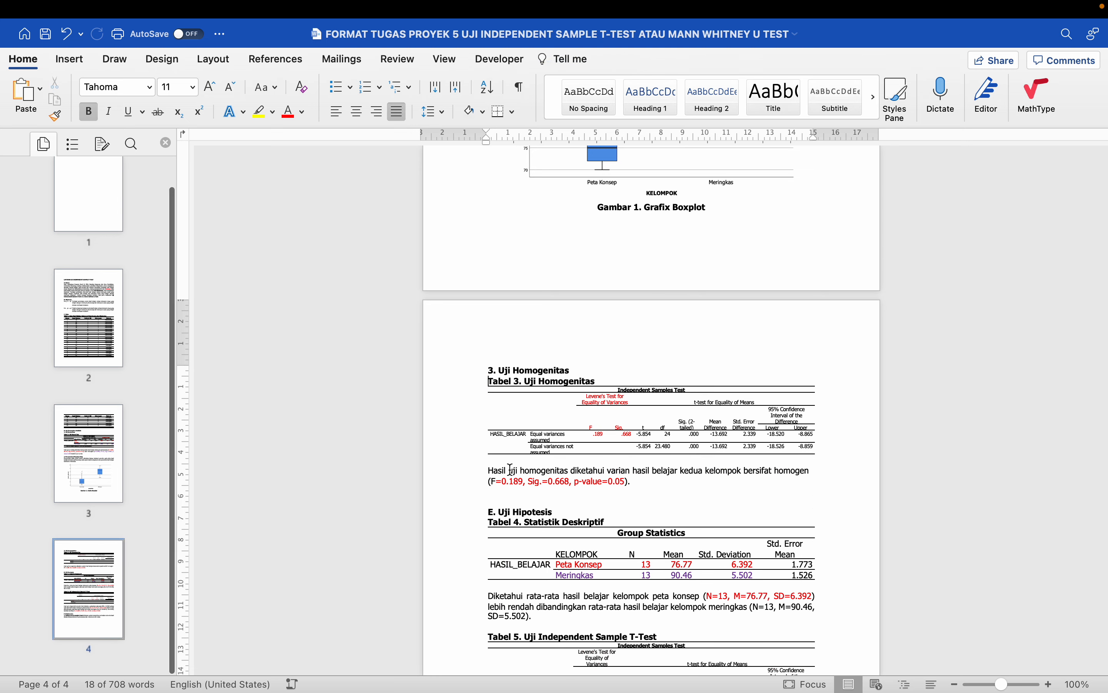
{"action": "scroll", "coordinate": [509, 467], "scroll_direction": "up", "scroll_amount": 20}
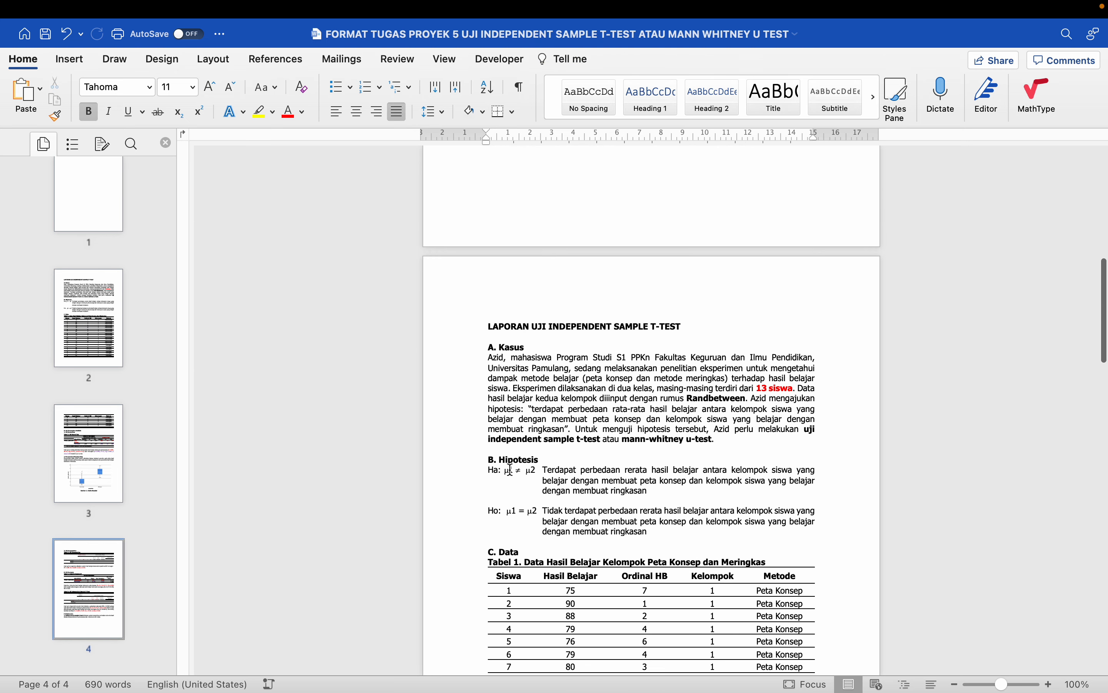
{"action": "scroll", "coordinate": [510, 469], "scroll_direction": "up", "scroll_amount": 2}
- Remove the empty paragraph above E. Uji Hipotesis
{"action": "key", "text": "super+a"}
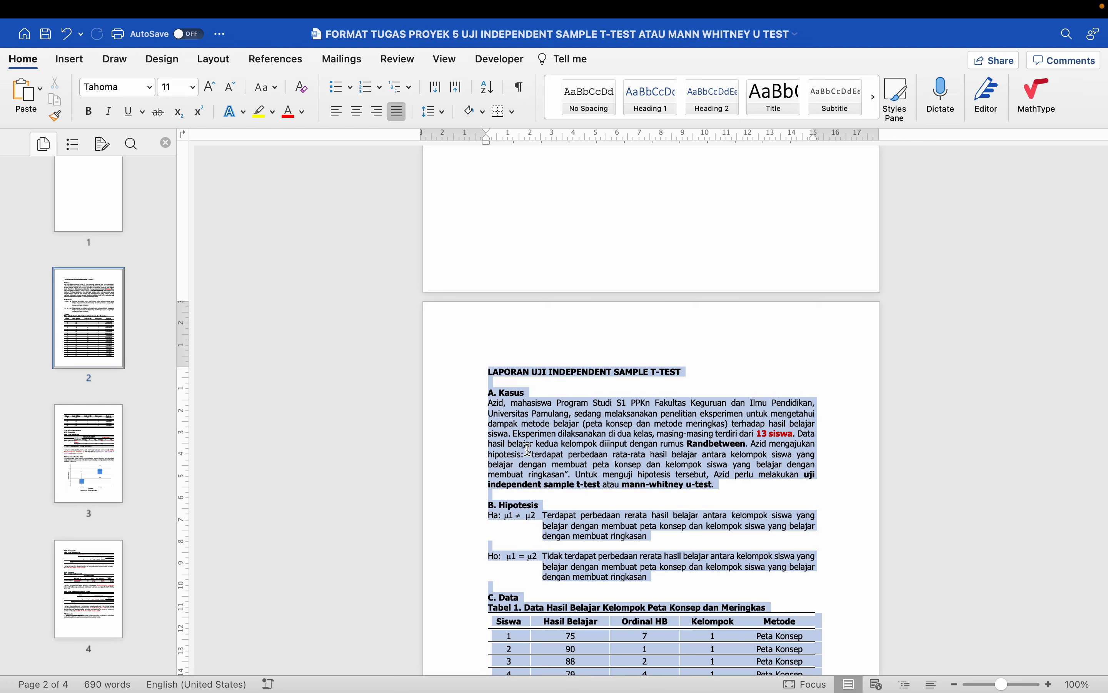
{"action": "left_click", "coordinate": [536, 452]}
{"action": "scroll", "coordinate": [534, 449], "scroll_direction": "down", "scroll_amount": 10}
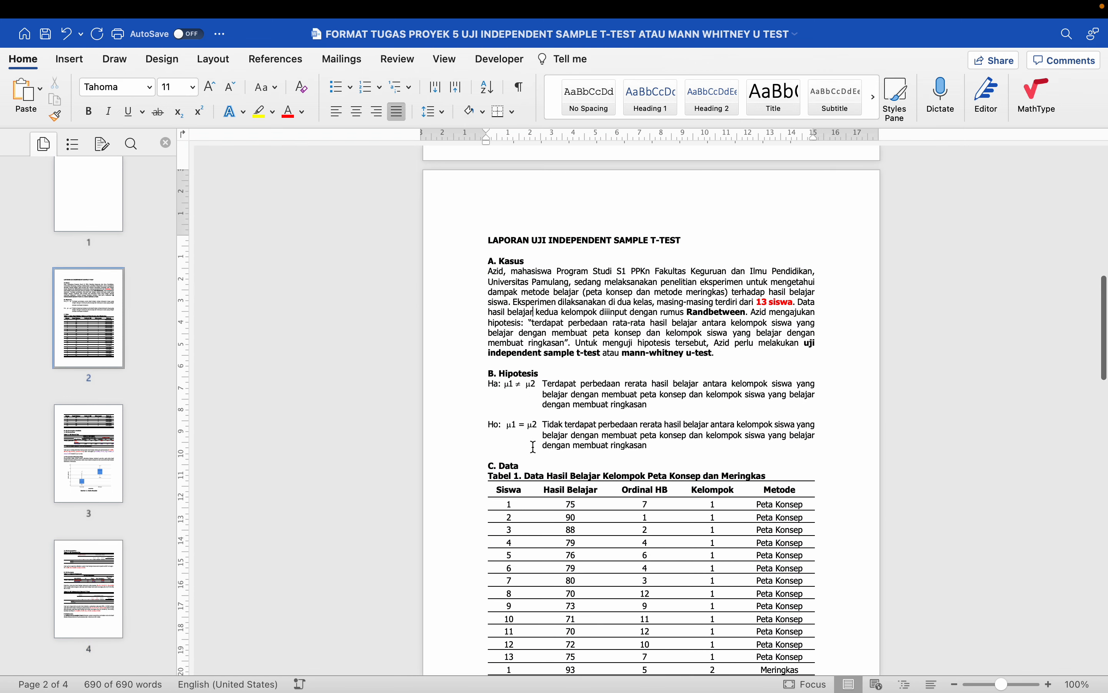
{"action": "scroll", "coordinate": [535, 446], "scroll_direction": "down", "scroll_amount": 13}
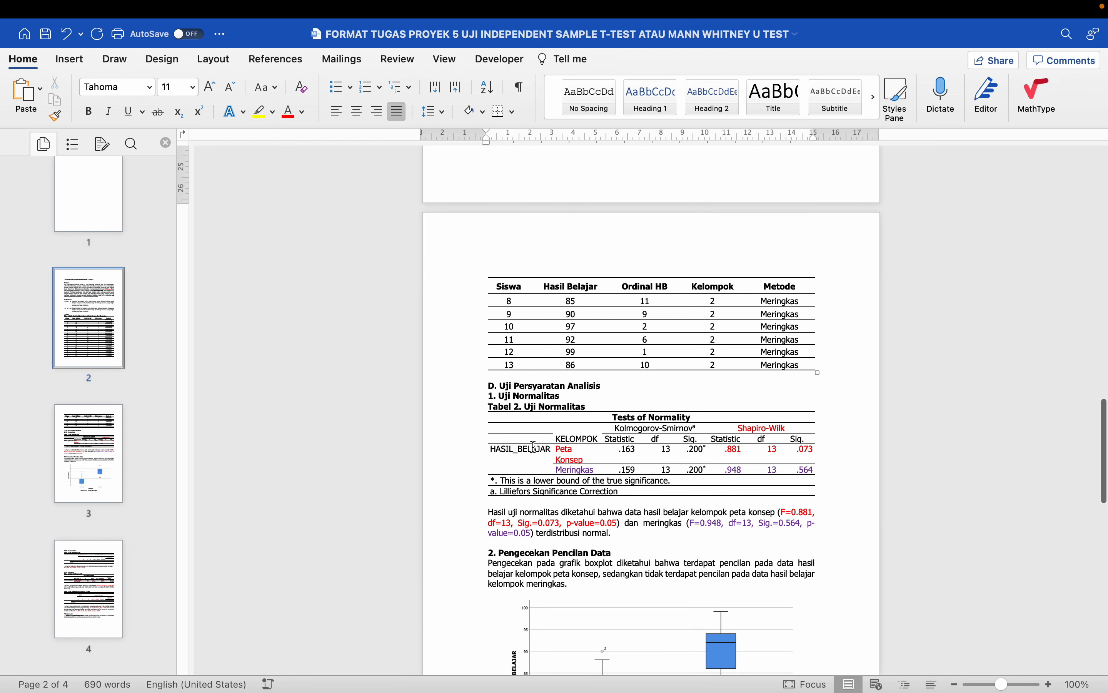
{"action": "scroll", "coordinate": [535, 449], "scroll_direction": "down", "scroll_amount": 9}
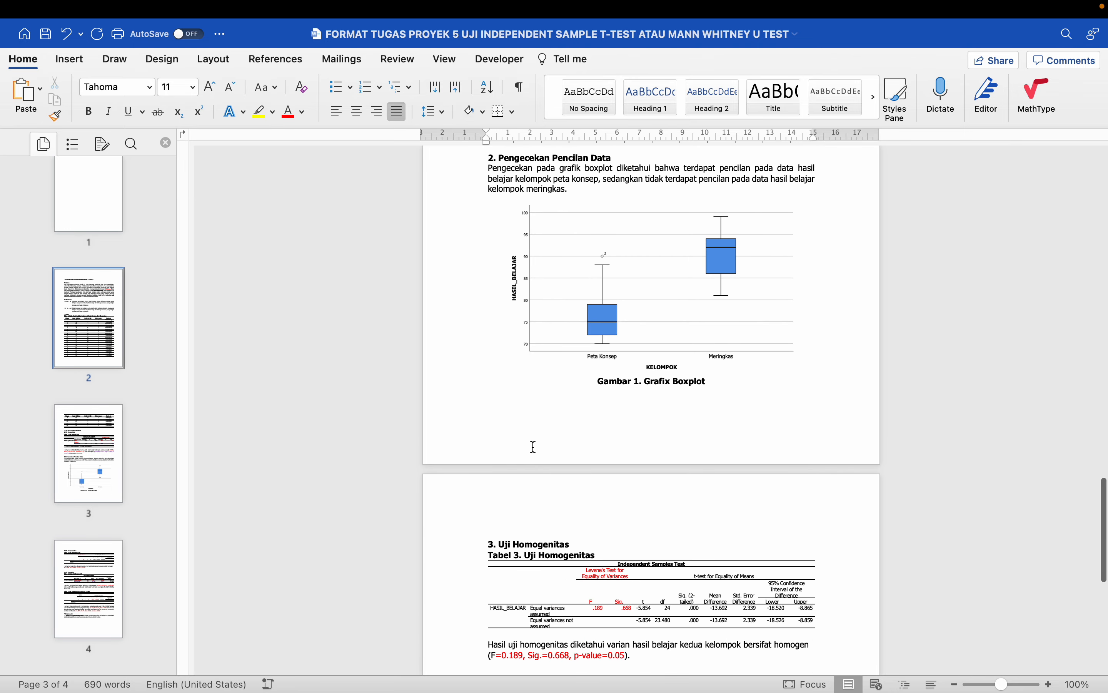
{"action": "scroll", "coordinate": [534, 447], "scroll_direction": "down", "scroll_amount": 5}
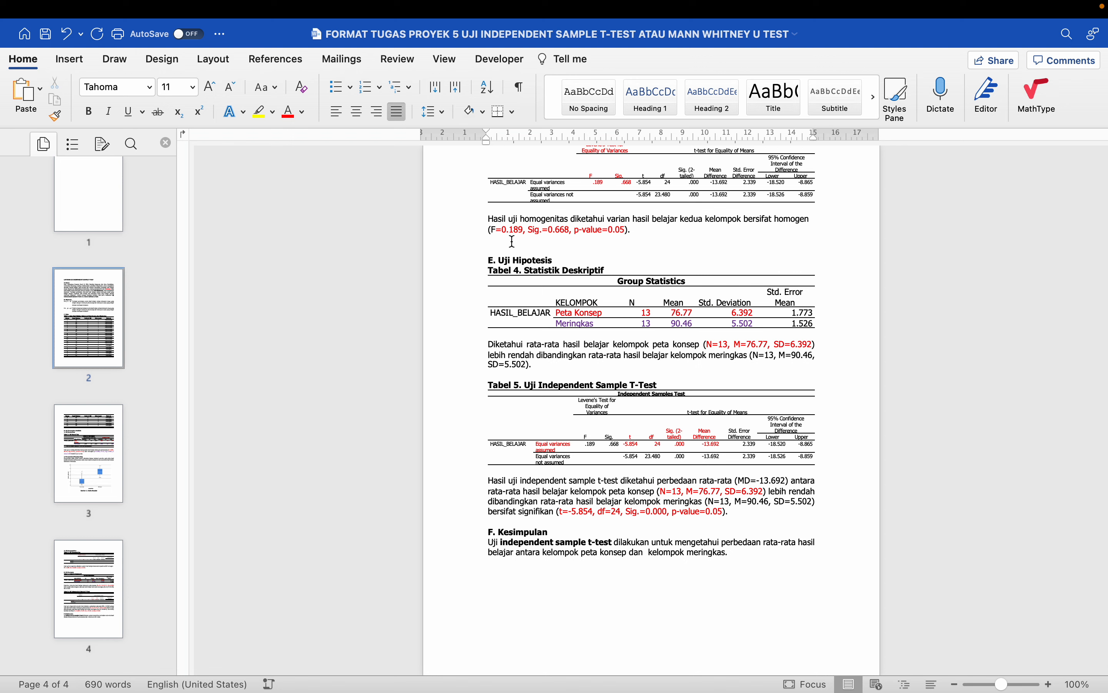
{"action": "left_click", "coordinate": [493, 249]}
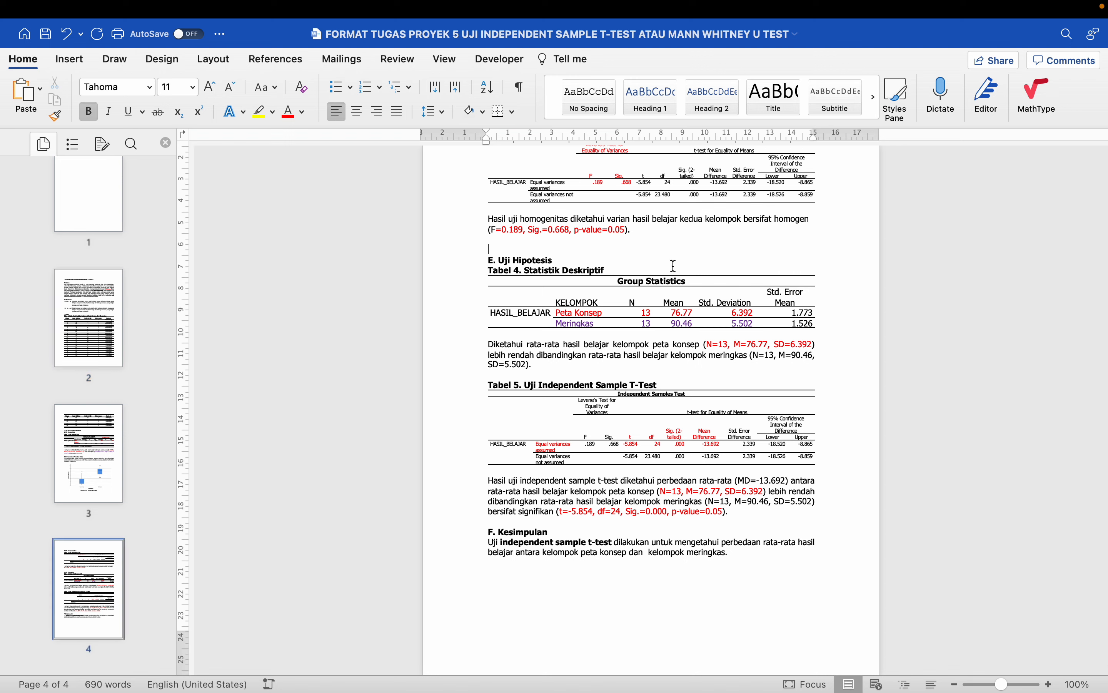
{"action": "key", "text": "shift+Right"}
{"action": "key", "text": "Delete"}
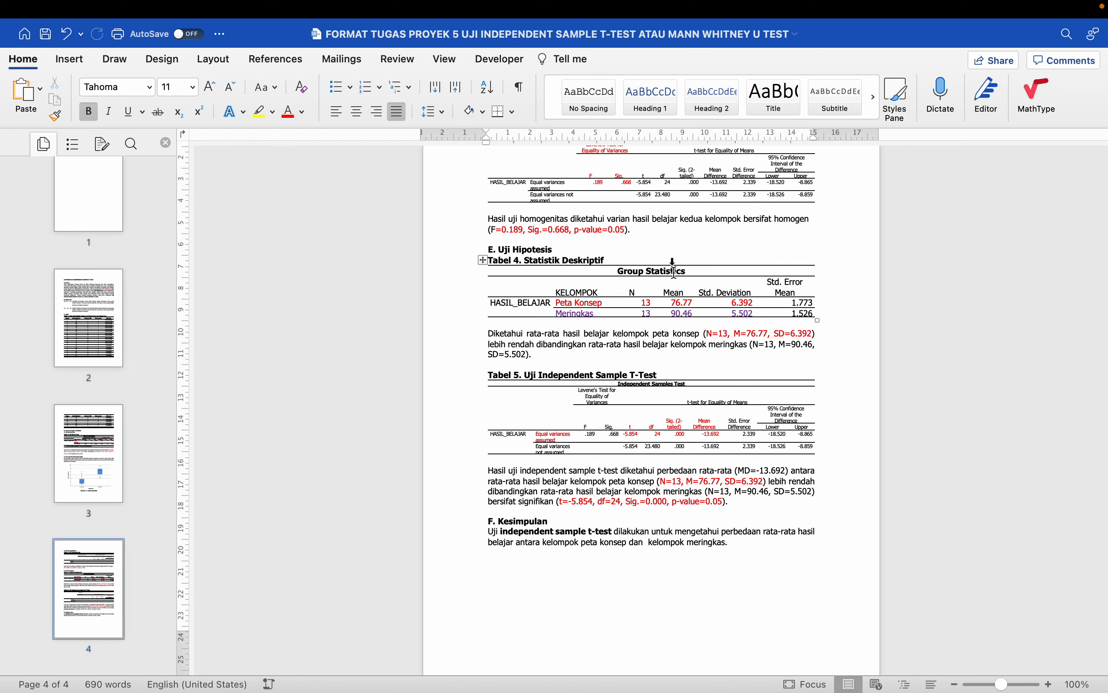
{"action": "left_click", "coordinate": [591, 373]}
{"action": "scroll", "coordinate": [588, 369], "scroll_direction": "down", "scroll_amount": 2}
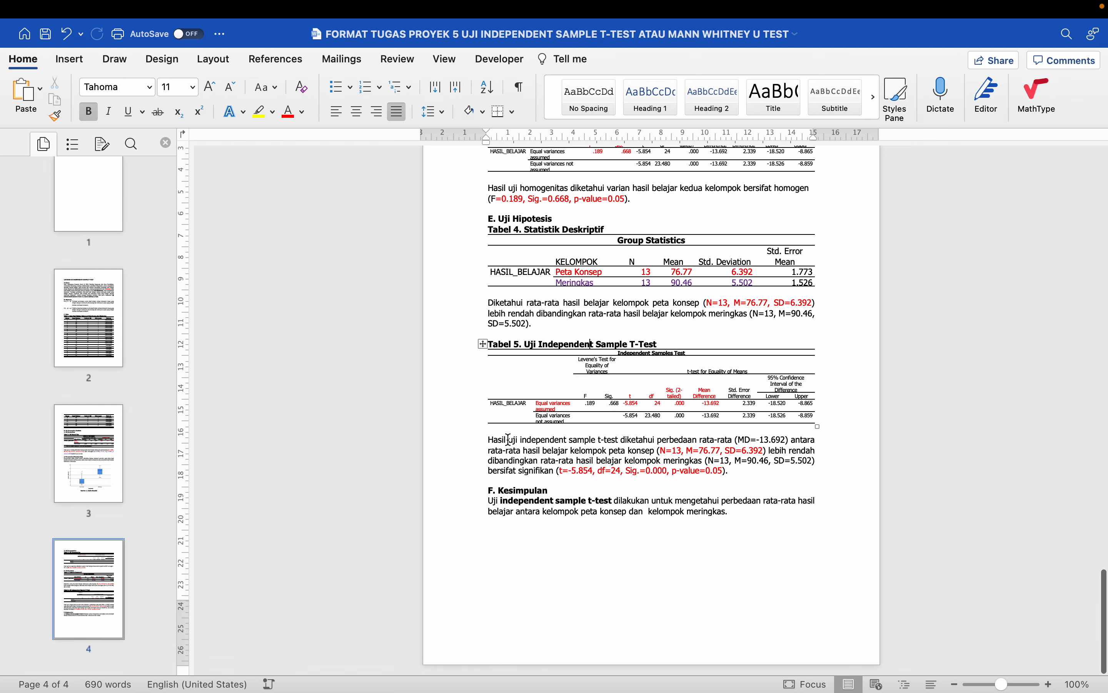
{"action": "scroll", "coordinate": [511, 458], "scroll_direction": "up", "scroll_amount": 10}
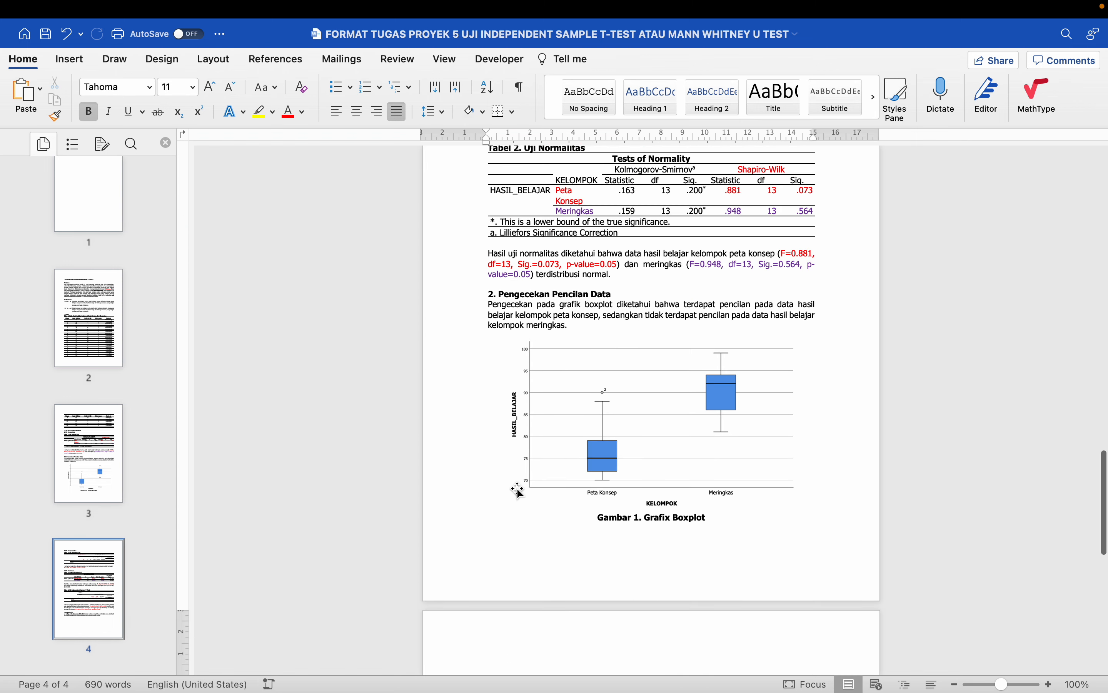
- Multi-select the normality, Pengecekan outlier and later result paragraphs for copying
{"action": "scroll", "coordinate": [518, 490], "scroll_direction": "up", "scroll_amount": 3}
{"action": "left_click", "coordinate": [473, 349]}
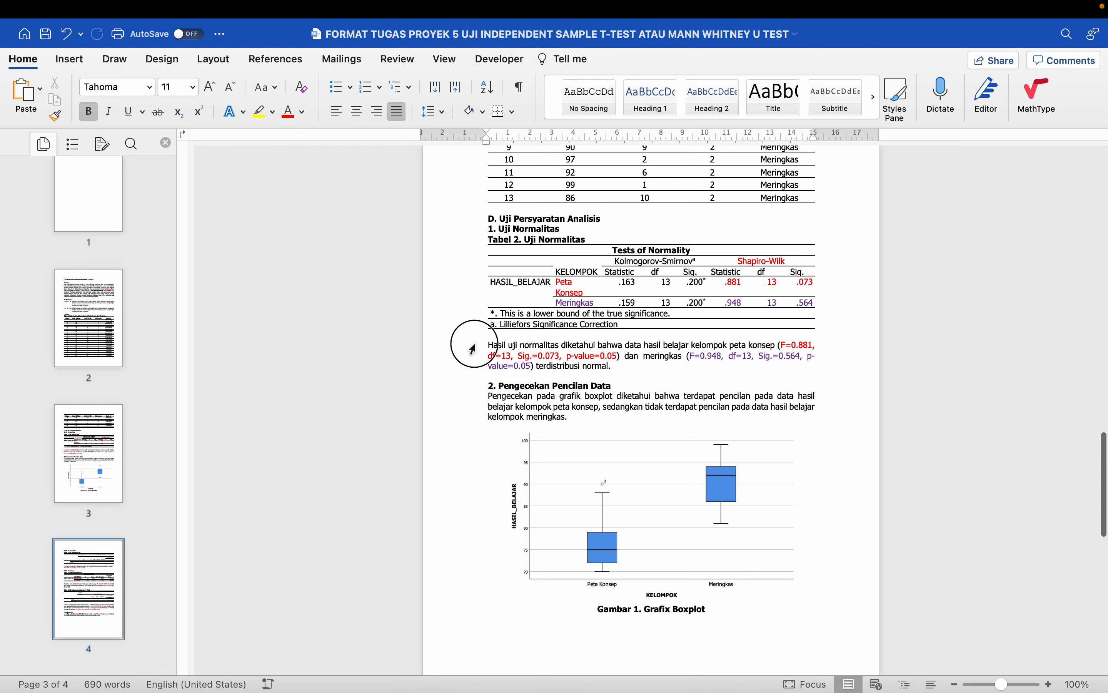
{"action": "double_click", "coordinate": [473, 349]}
{"action": "scroll", "coordinate": [476, 330], "scroll_direction": "down", "scroll_amount": 4}
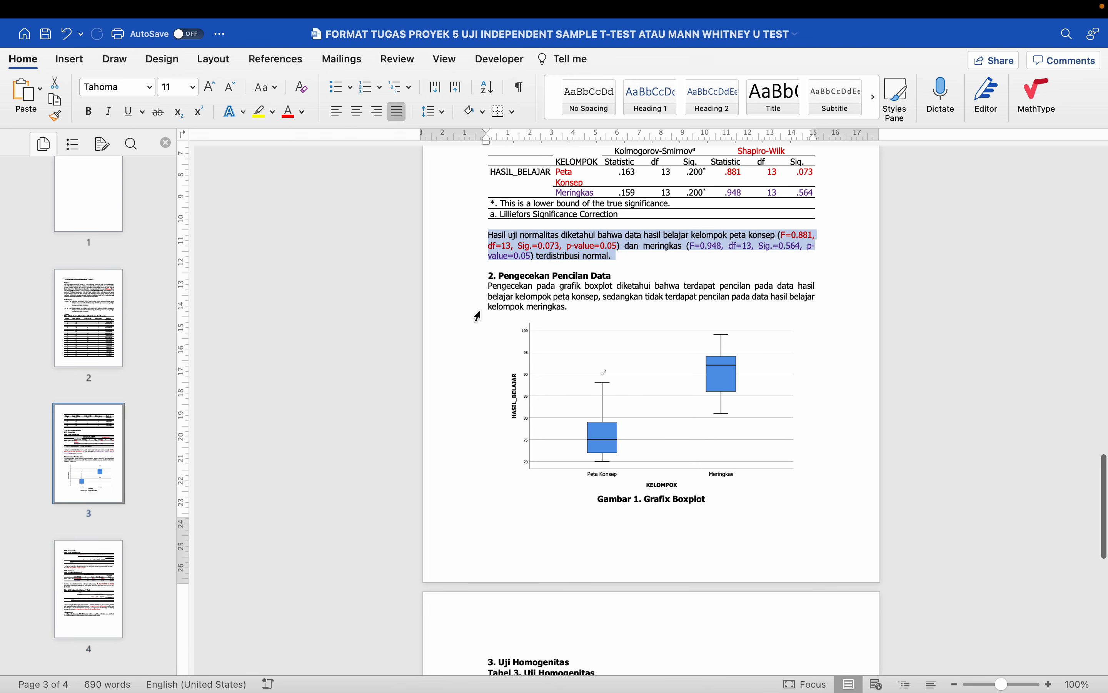
{"action": "left_click_drag", "start_coordinate": [471, 286], "coordinate": [482, 364]}
{"action": "scroll", "coordinate": [475, 315], "scroll_direction": "down", "scroll_amount": 14}
{"action": "scroll", "coordinate": [484, 369], "scroll_direction": "down", "scroll_amount": 2}
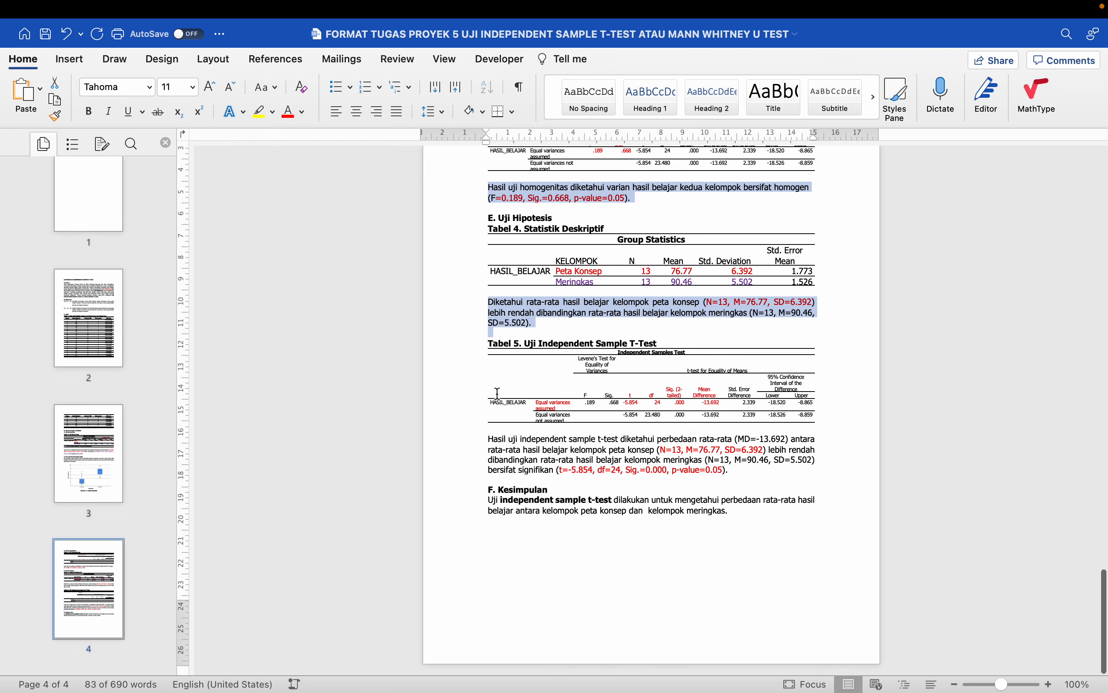
{"action": "left_click_drag", "start_coordinate": [475, 447], "coordinate": [477, 478]}
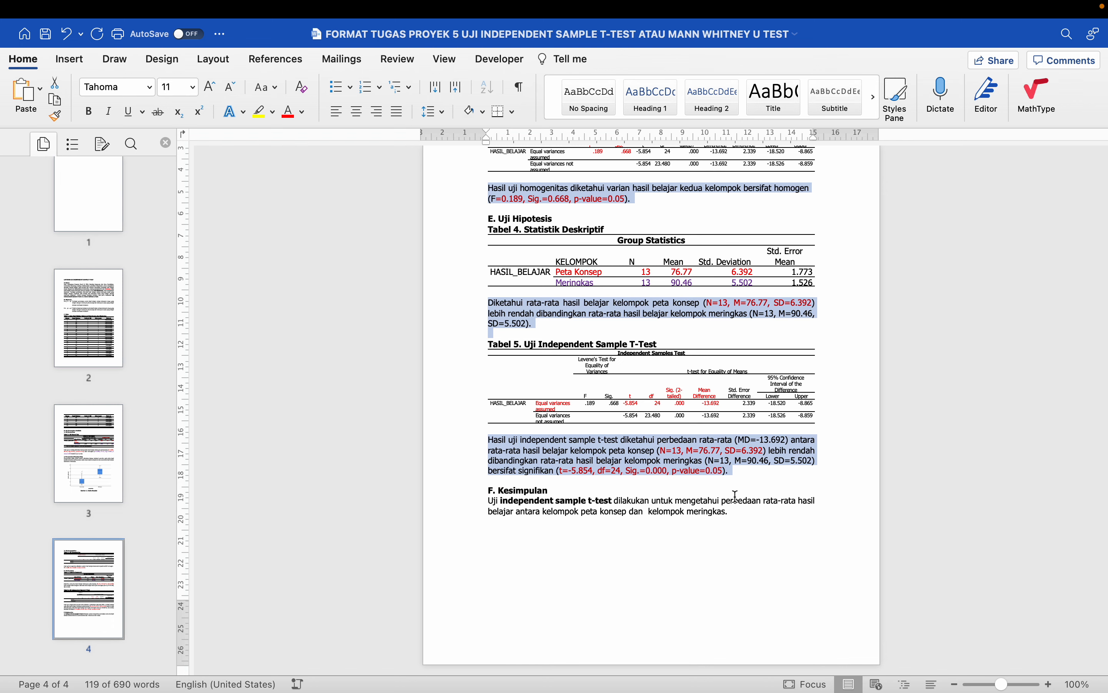
{"action": "left_click", "coordinate": [745, 516]}
- Paste the result paragraphs under Kesimpulan and merge the normality, Pengecekan and homogeneity paragraphs into it
{"action": "key", "text": "Return"}
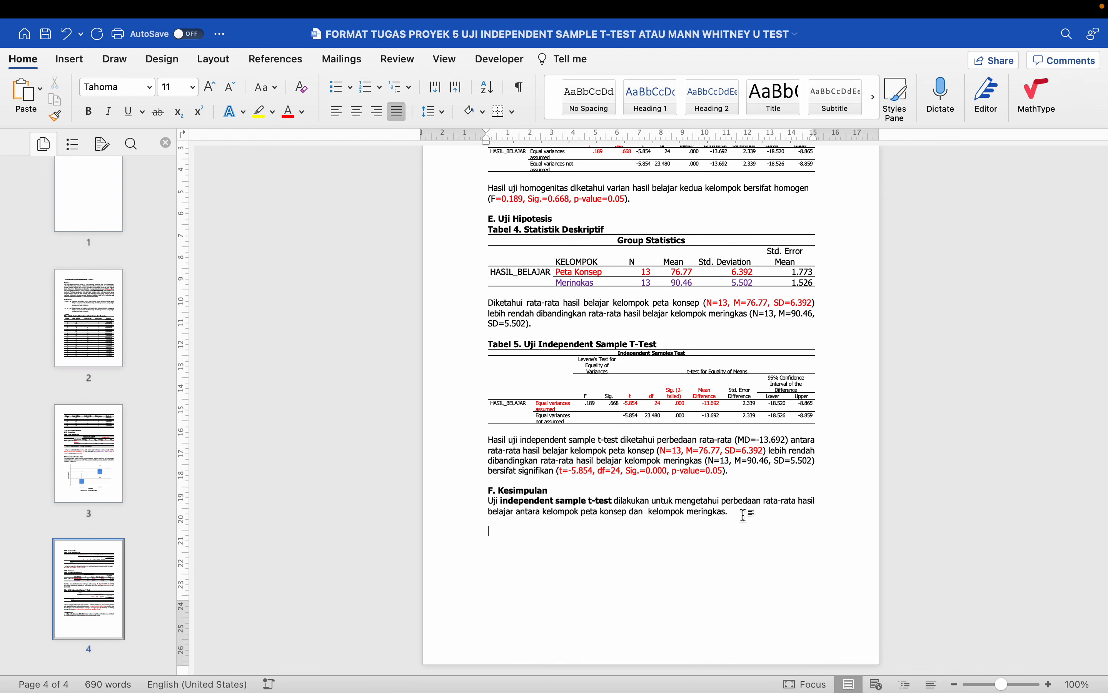
{"action": "key", "text": "ctrl+v"}
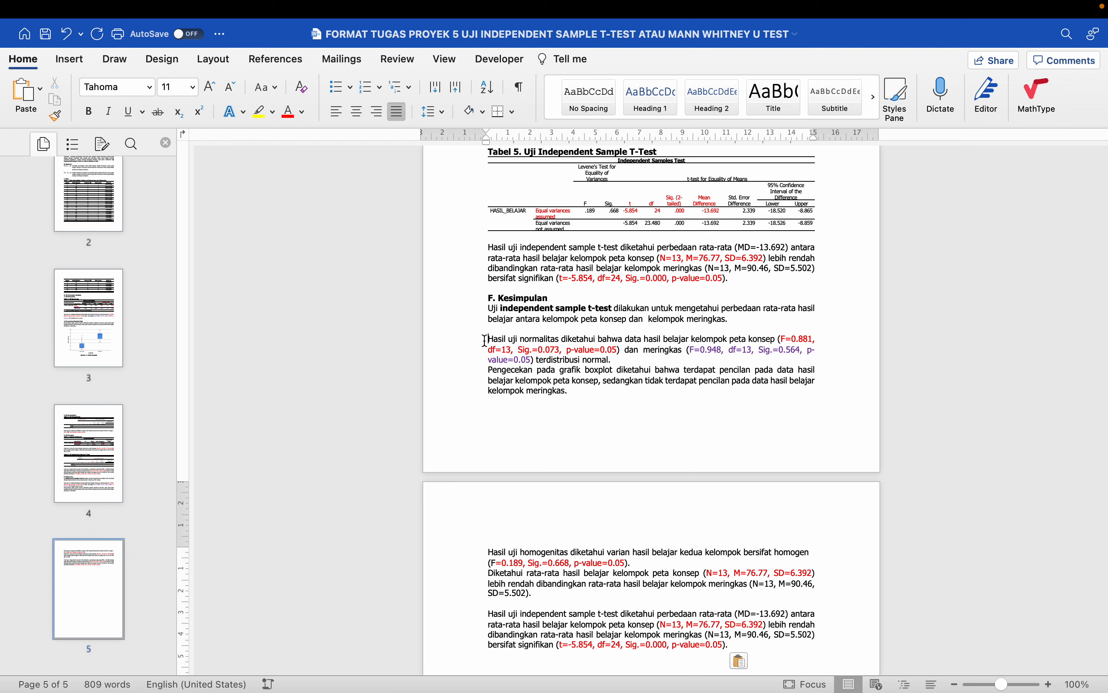
{"action": "left_click", "coordinate": [487, 339]}
{"action": "key", "text": "BackSpace"}
{"action": "key", "text": "BackSpace"}
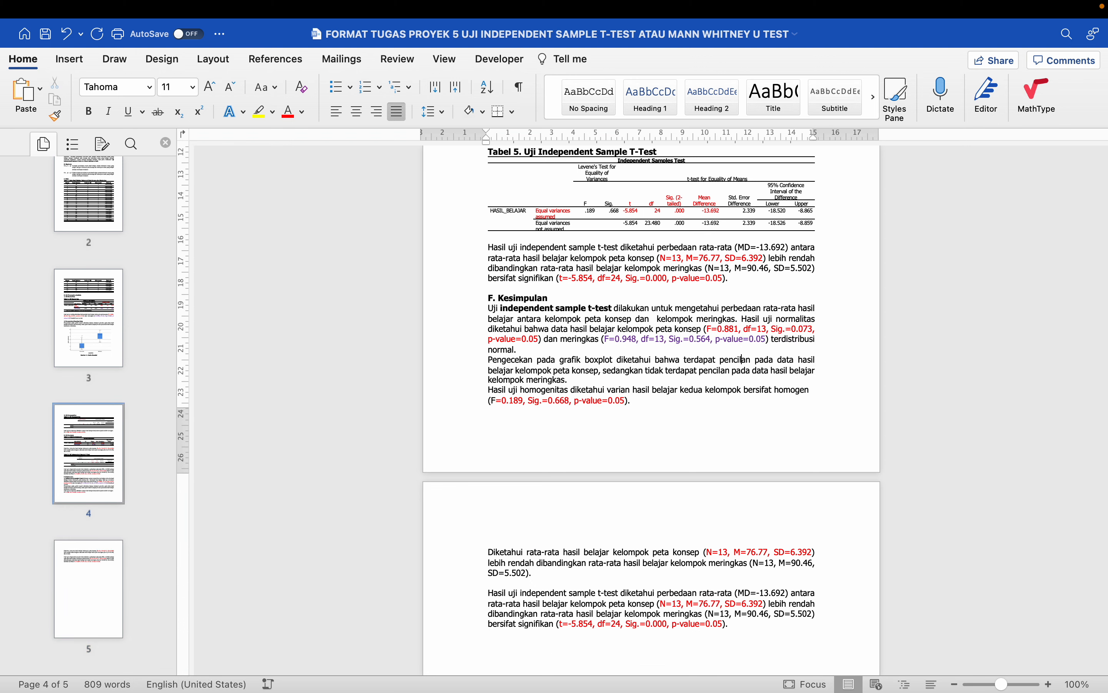
{"action": "key", "text": "BackSpace"}
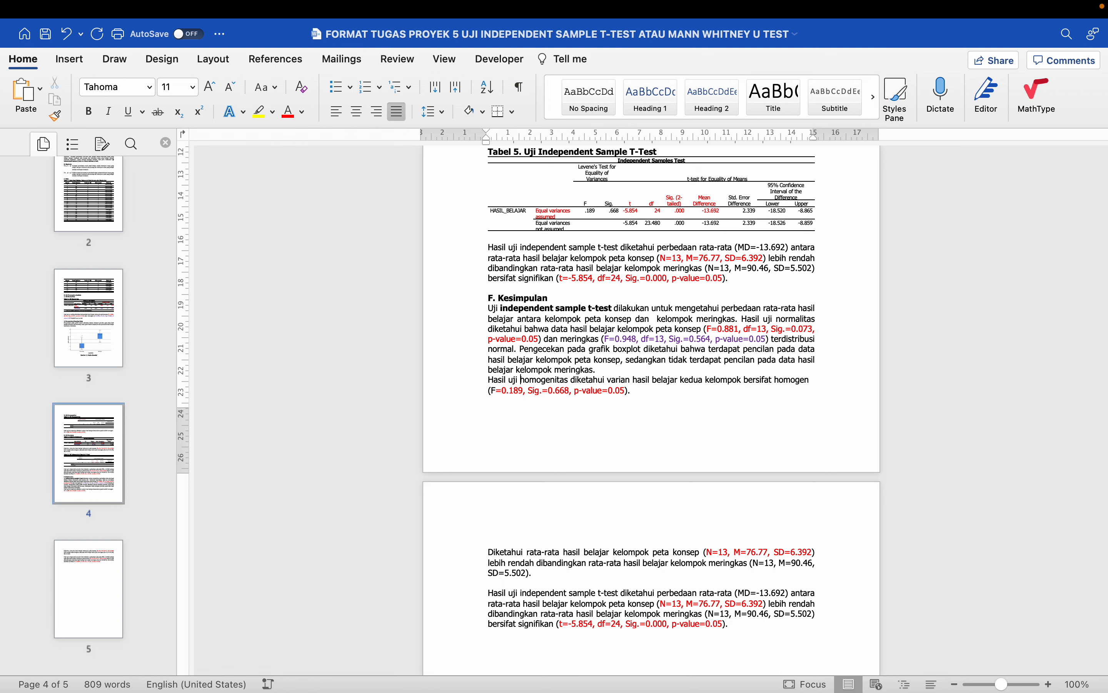
{"action": "key", "text": "BackSpace"}
- Join the Diketahui mean-comparison paragraph onto the conclusion, remove leftover blank lines, and save
{"action": "left_click", "coordinate": [602, 552]}
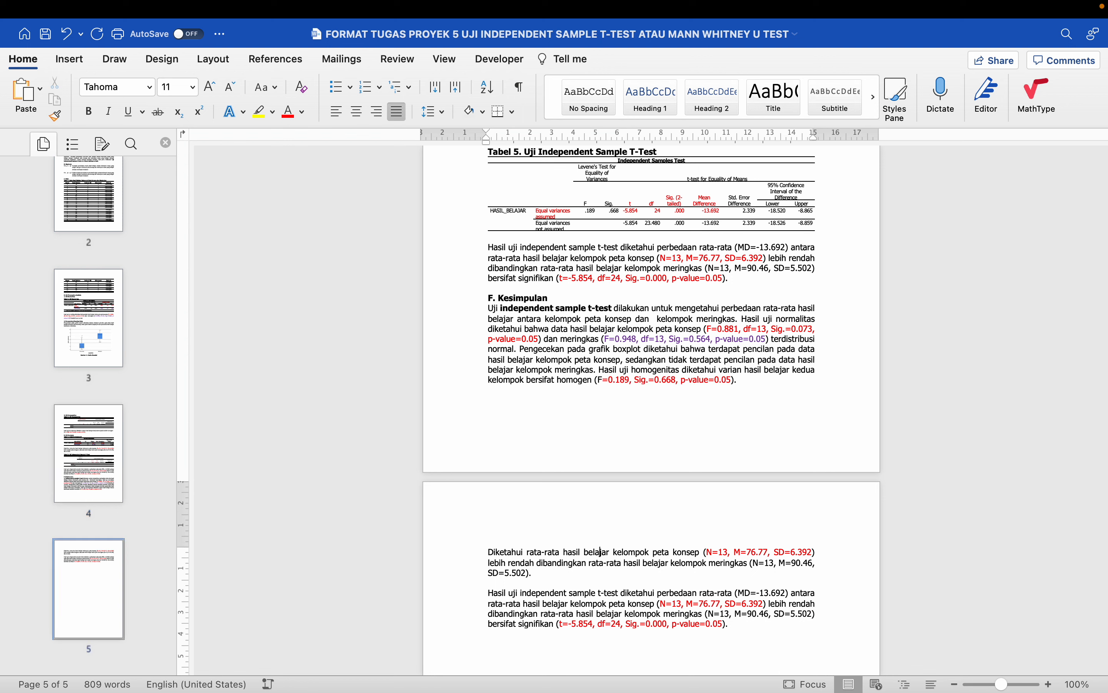
{"action": "key", "text": "BackSpace"}
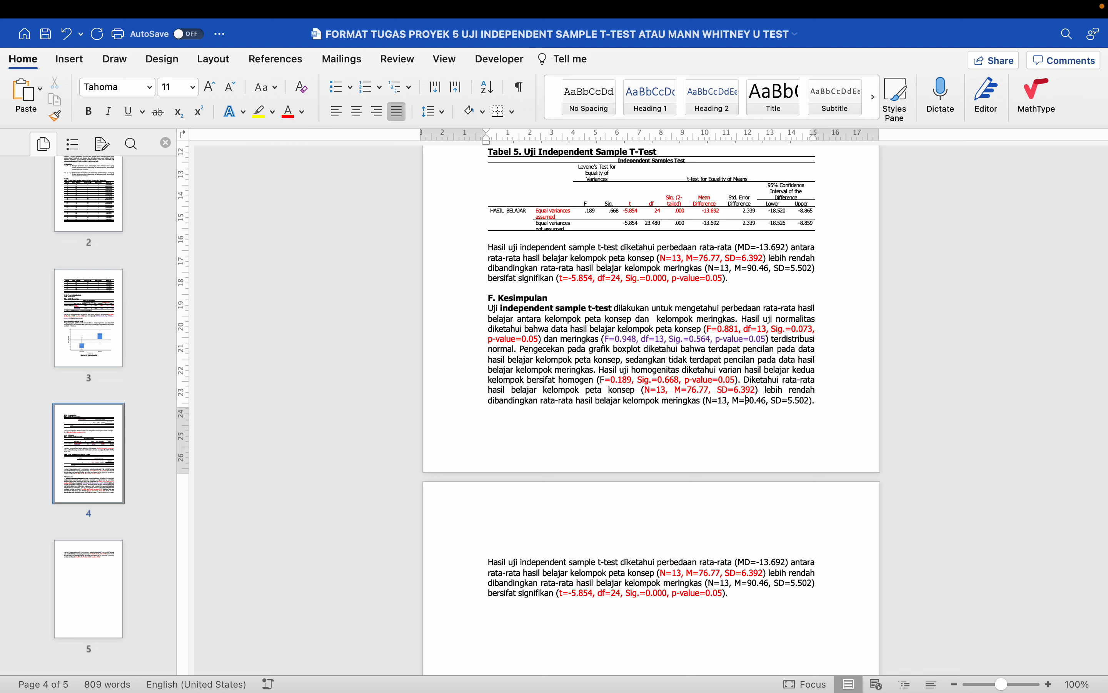
{"action": "key", "text": "Down"}
{"action": "key", "text": "Down"}
{"action": "key", "text": "Up"}
{"action": "key", "text": "shift+Down"}
{"action": "key", "text": "BackSpace"}
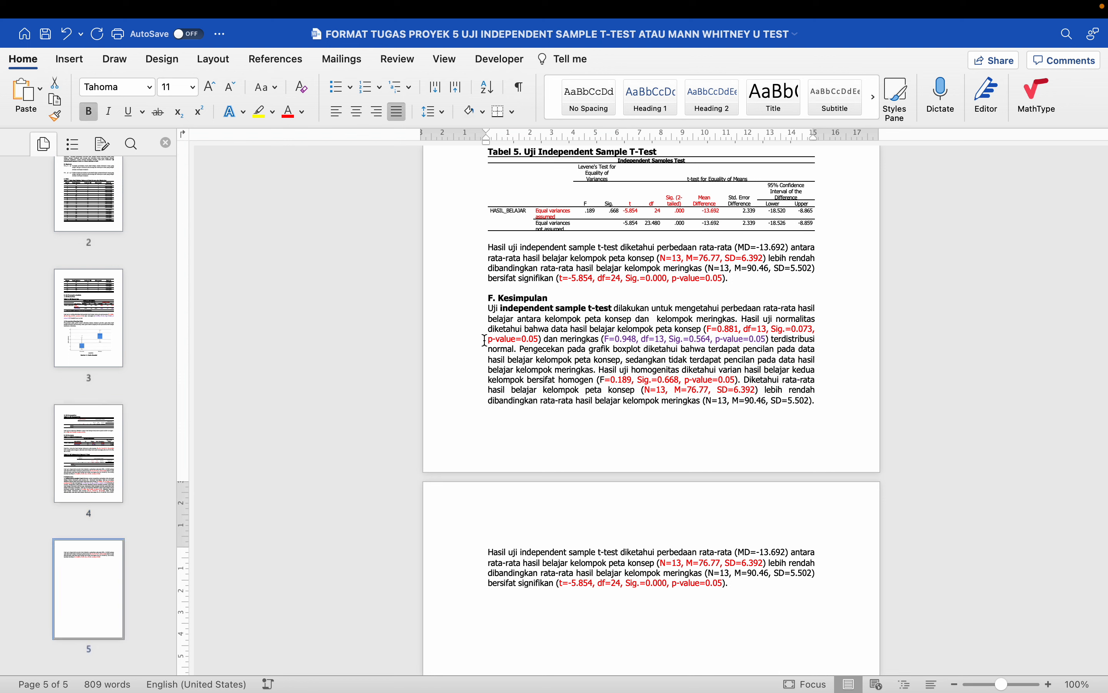
{"action": "key", "text": "BackSpace"}
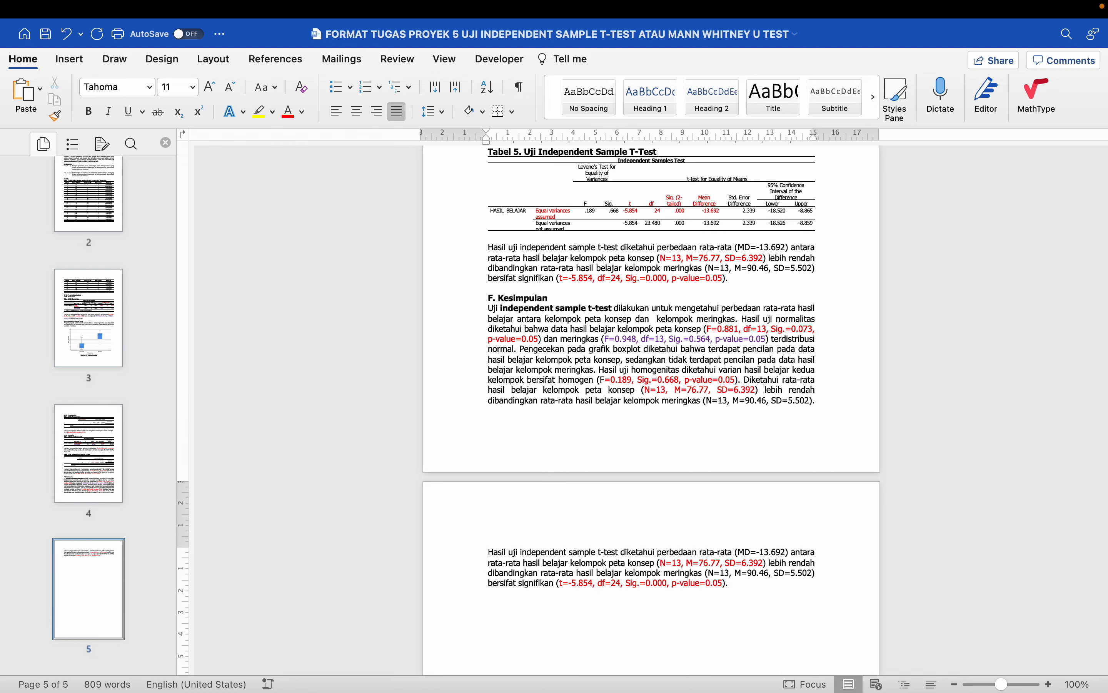
{"action": "key", "text": "super+s"}
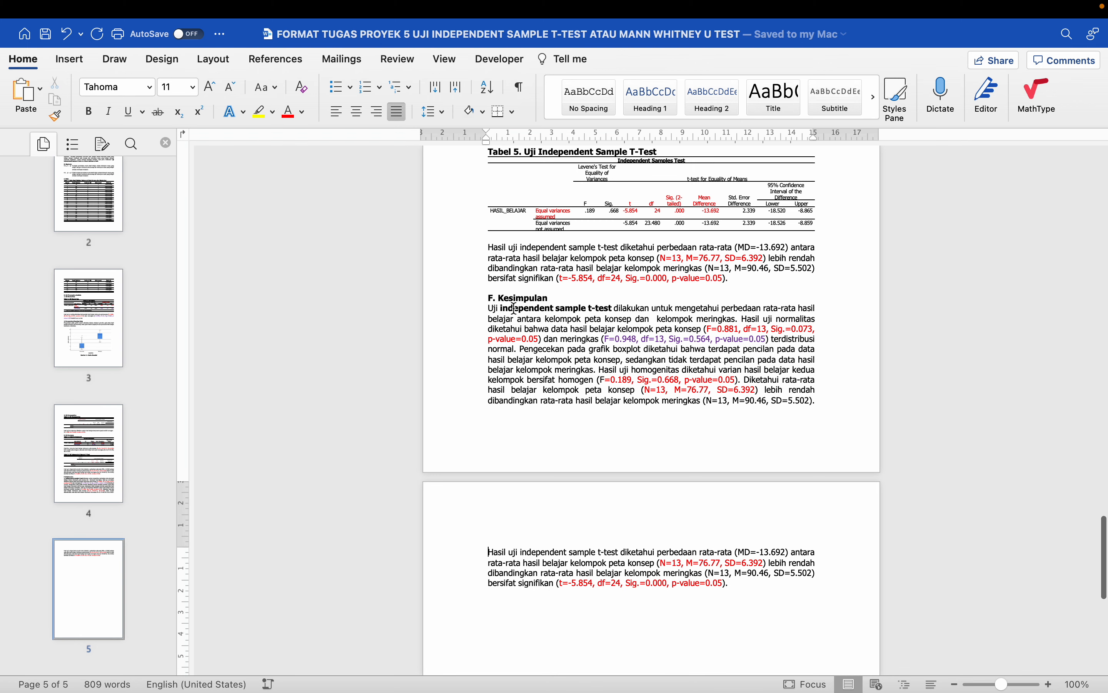
- Scroll back up to page 1 with the course information table
{"action": "scroll", "coordinate": [514, 308], "scroll_direction": "up", "scroll_amount": 1}
{"action": "scroll", "coordinate": [514, 308], "scroll_direction": "down", "scroll_amount": 2}
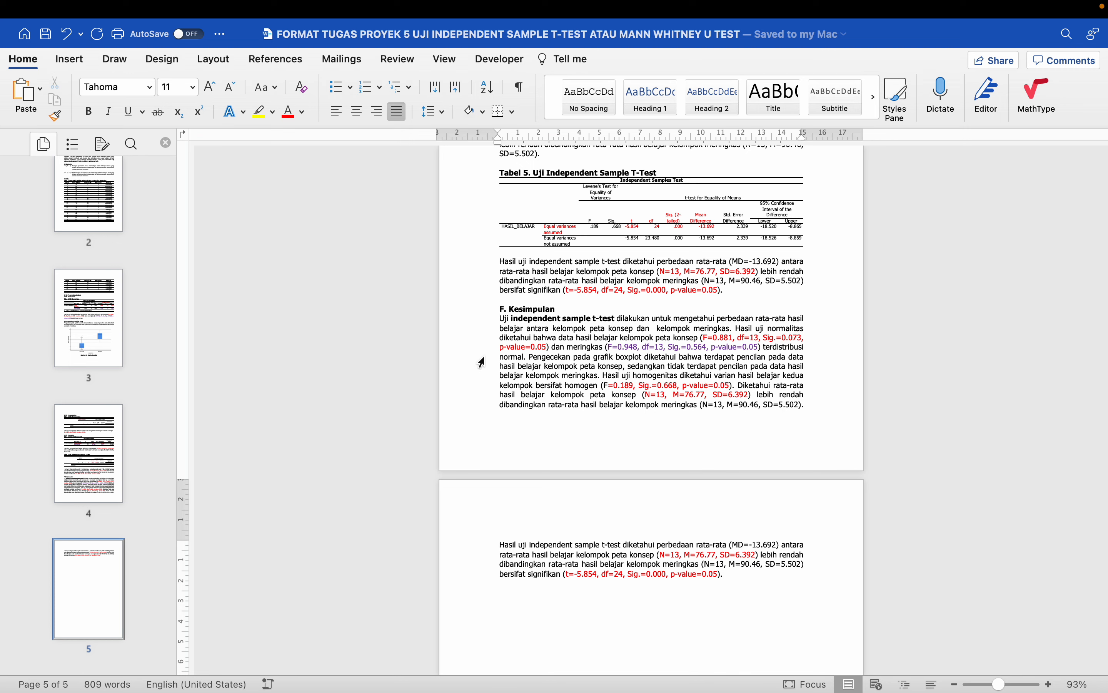
{"action": "scroll", "coordinate": [482, 362], "scroll_direction": "up", "scroll_amount": 4}
{"action": "scroll", "coordinate": [482, 362], "scroll_direction": "up", "scroll_amount": 10}
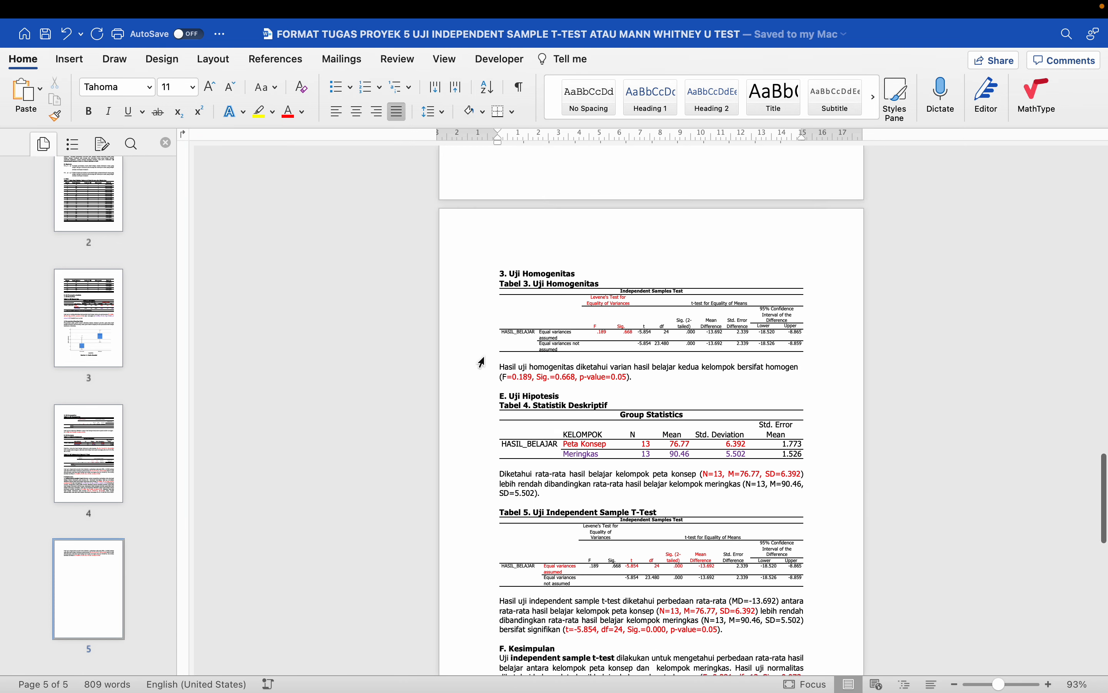
{"action": "scroll", "coordinate": [482, 362], "scroll_direction": "up", "scroll_amount": 20}
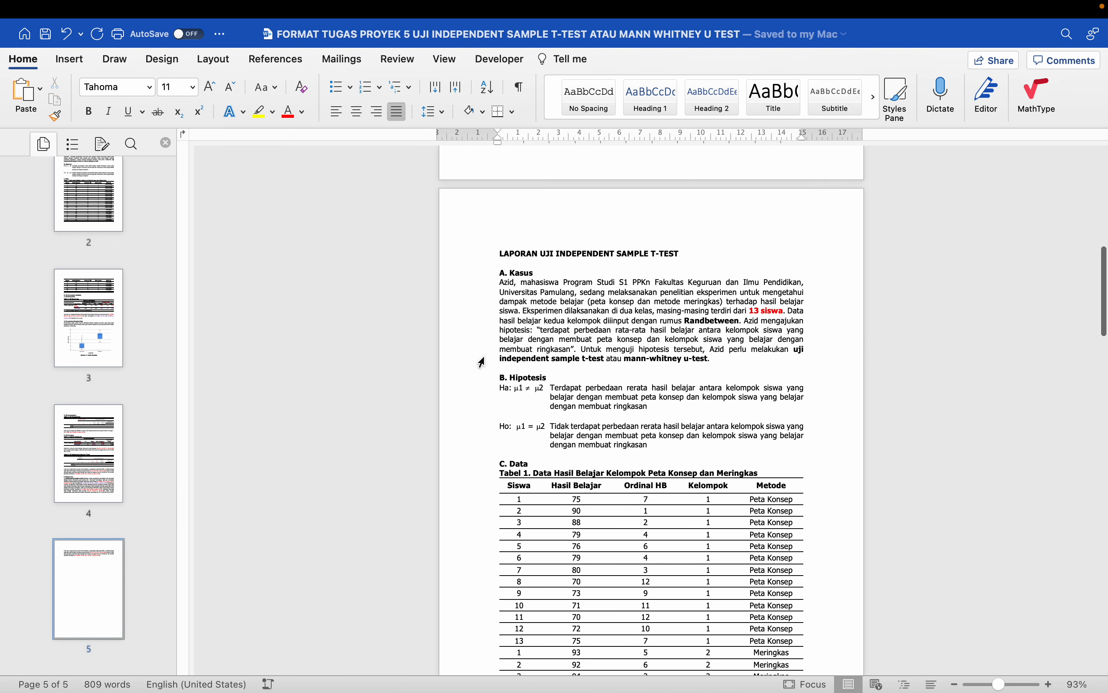
{"action": "scroll", "coordinate": [482, 362], "scroll_direction": "up", "scroll_amount": 12}
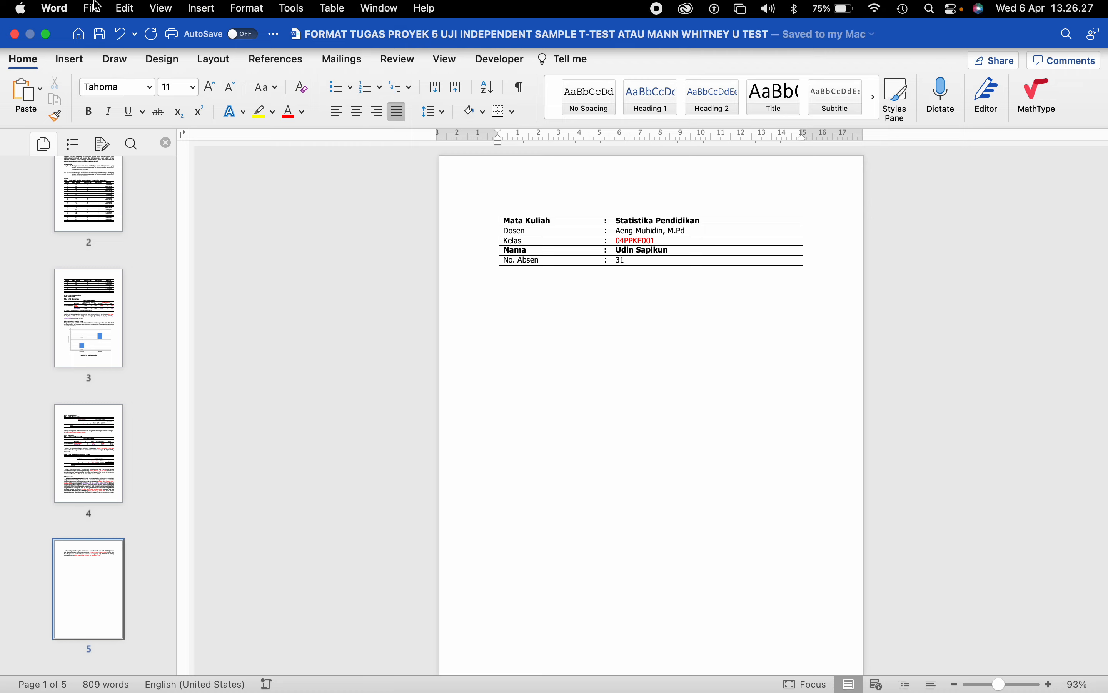
- Save a copy named with the student's name plus 'TUGAS PROYEK 5 UJI INDEPENDENT SAMPLE T-TEST'
{"action": "left_click", "coordinate": [91, 9]}
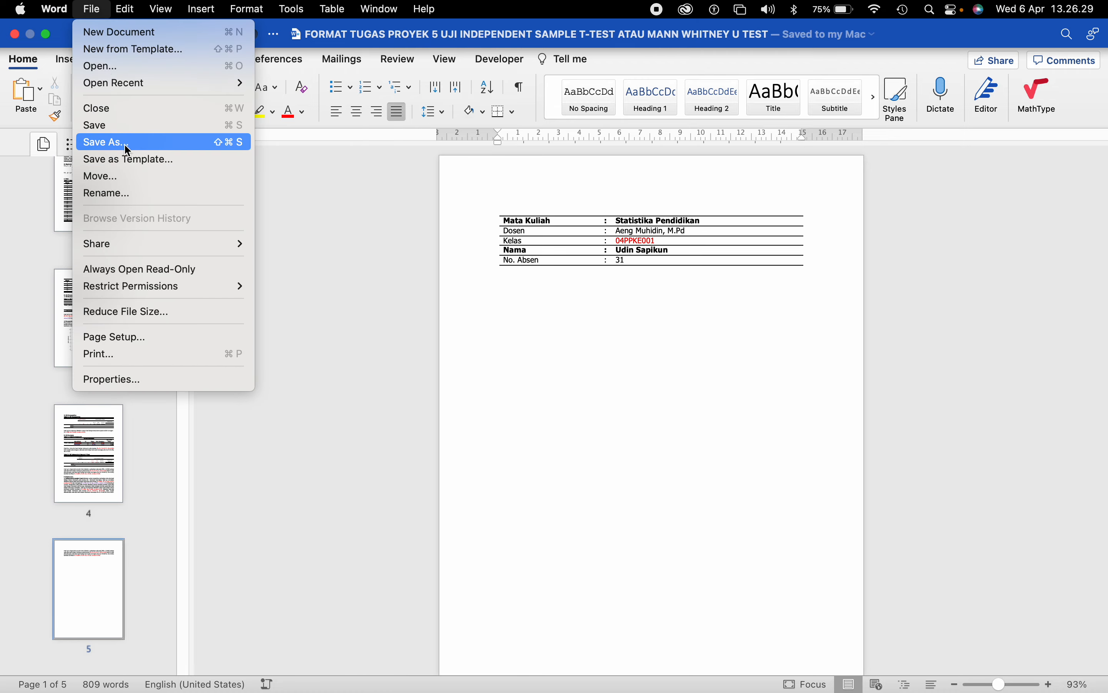
{"action": "left_click", "coordinate": [123, 143]}
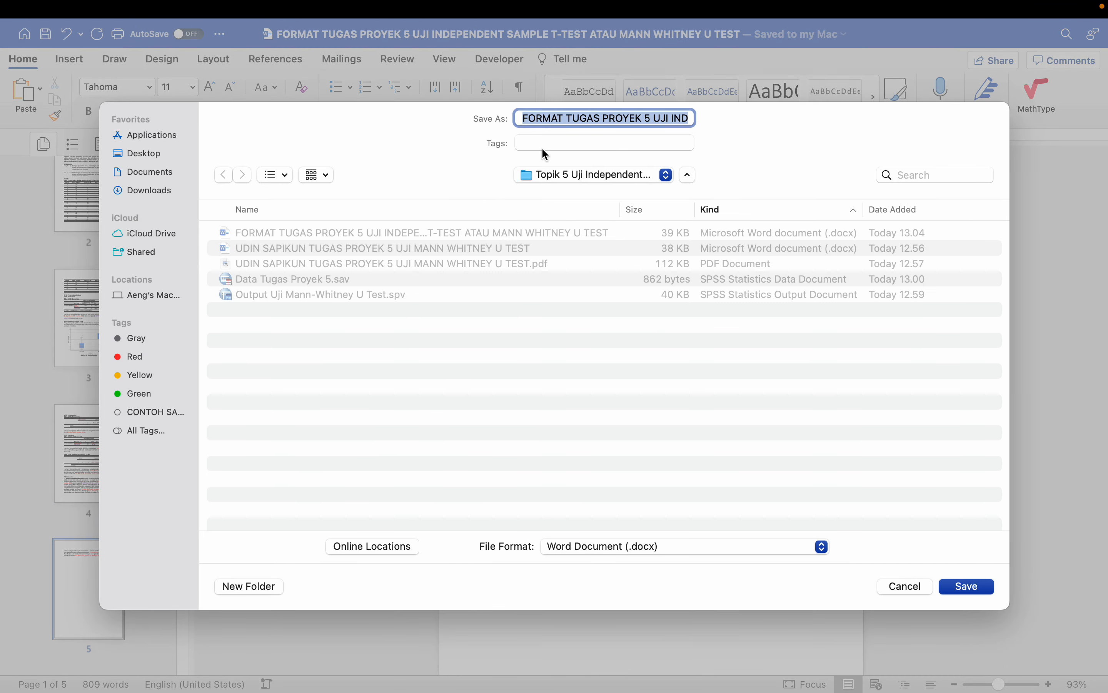
{"action": "double_click", "coordinate": [555, 118]}
{"action": "key", "text": "BackSpace"}
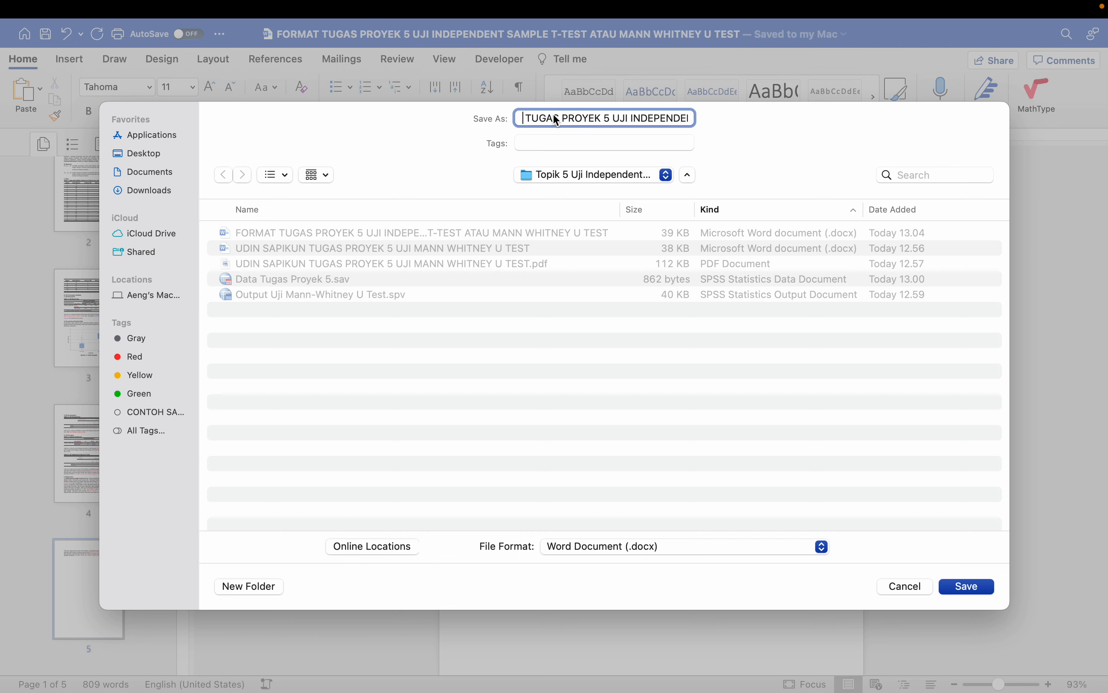
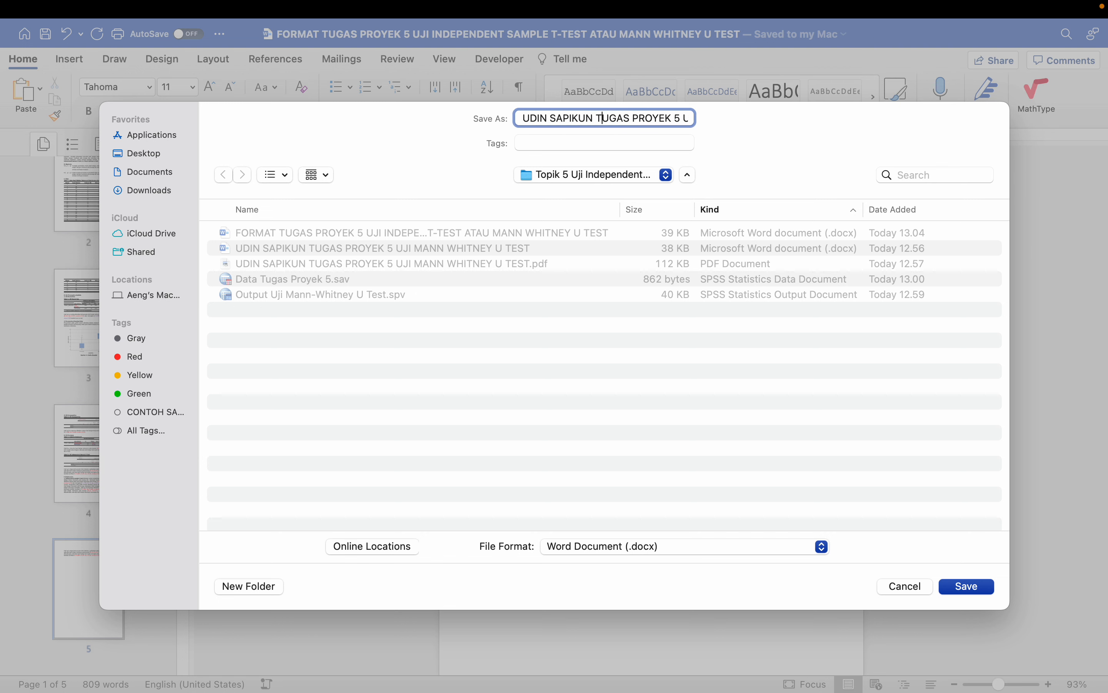
{"action": "key", "text": "Right"}
{"action": "key", "text": "Right"}
{"action": "key", "text": "Right"}
{"action": "key", "text": "Right"}
{"action": "key", "text": "Right"}
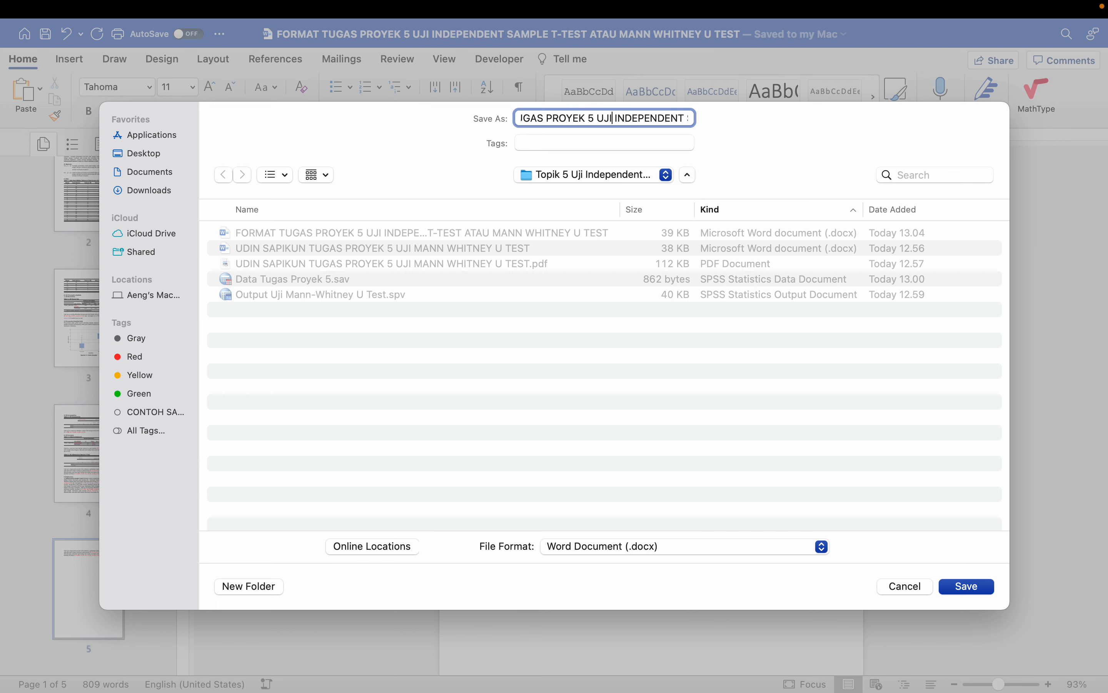
{"action": "scroll", "coordinate": [556, 120], "scroll_direction": "right", "scroll_amount": 5}
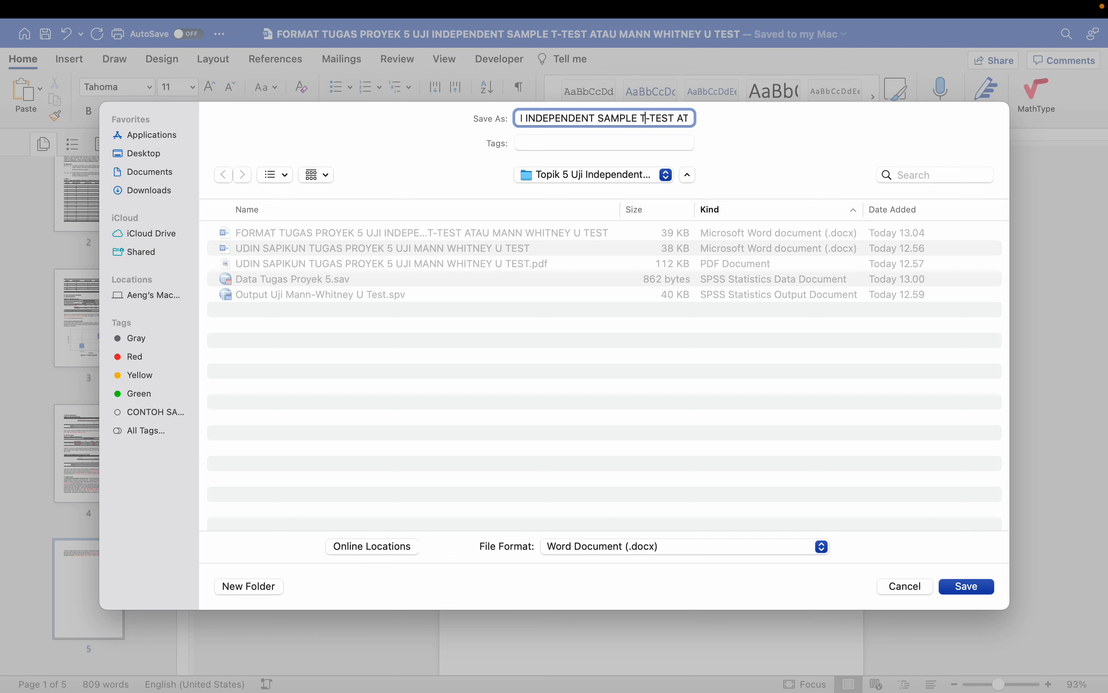
{"action": "key", "text": "super+shift+Right"}
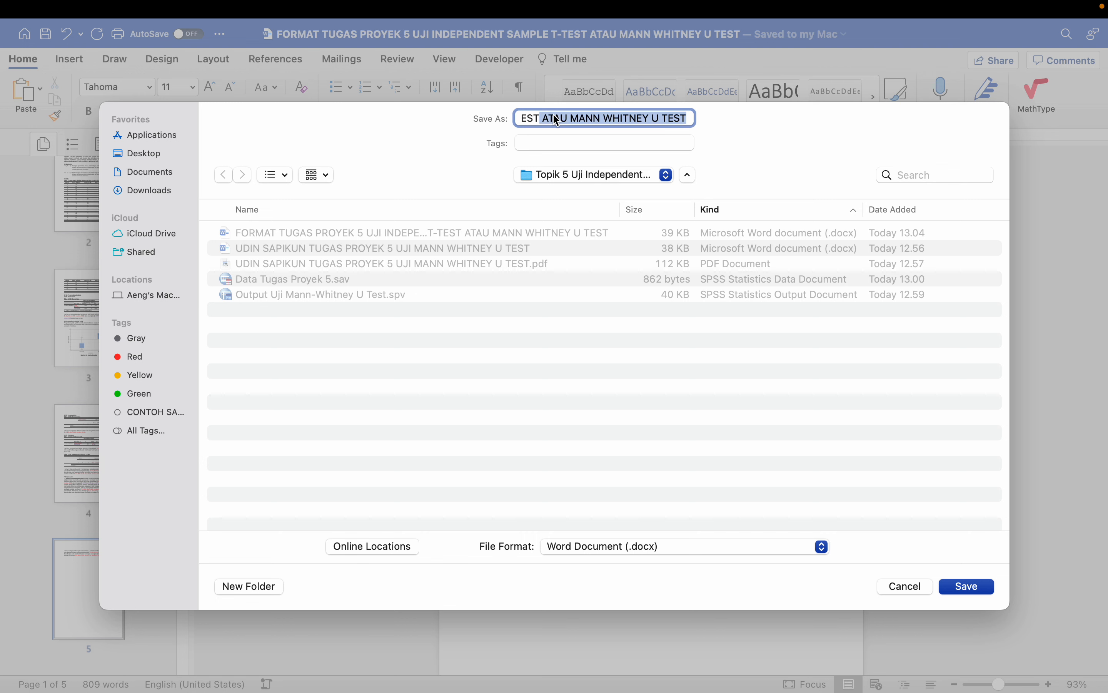
{"action": "key", "text": "BackSpace"}
{"action": "key", "text": "super+Left"}
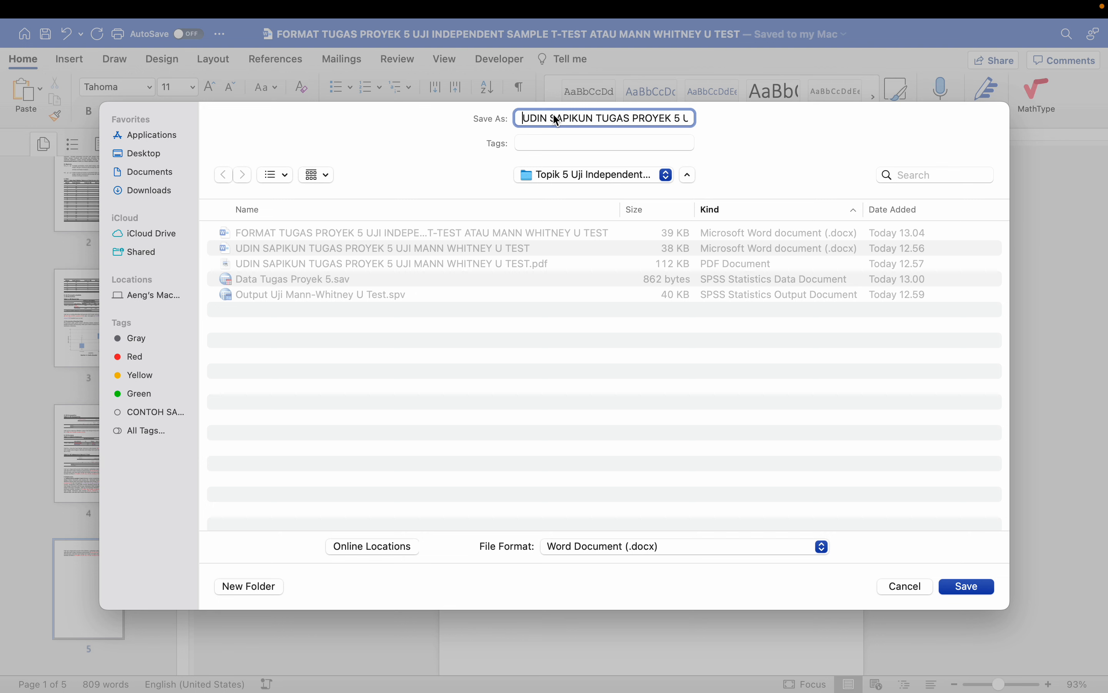
{"action": "left_click", "coordinate": [958, 588]}
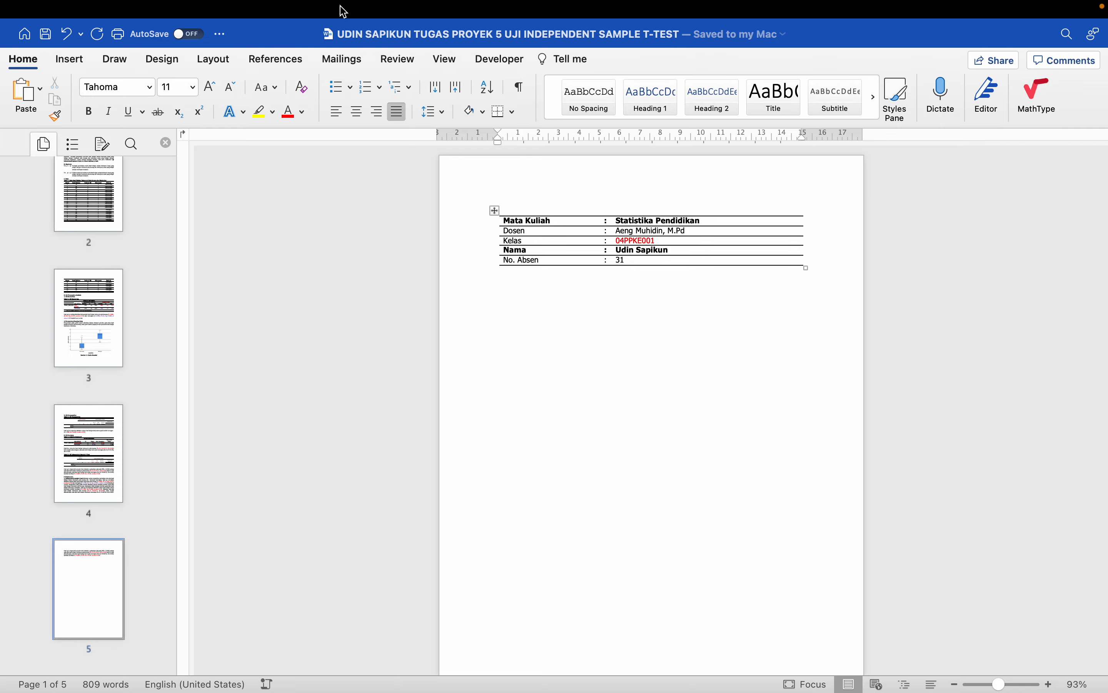
- Export the renamed report as a PDF into the current project folder
{"action": "left_click", "coordinate": [92, 9]}
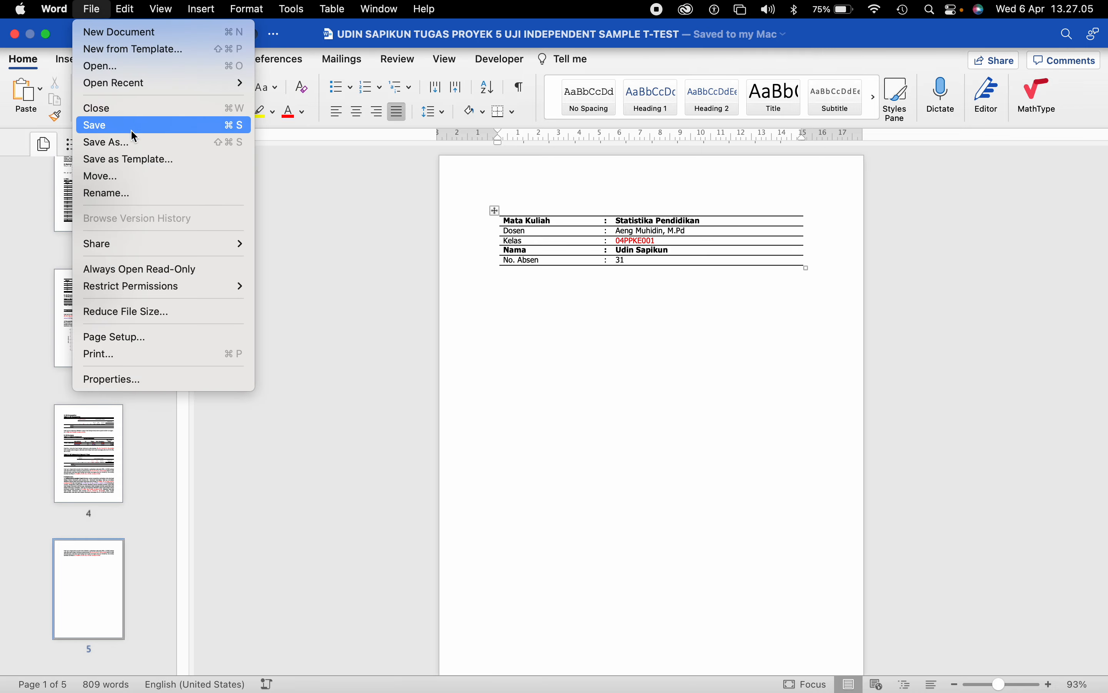
{"action": "left_click", "coordinate": [136, 143]}
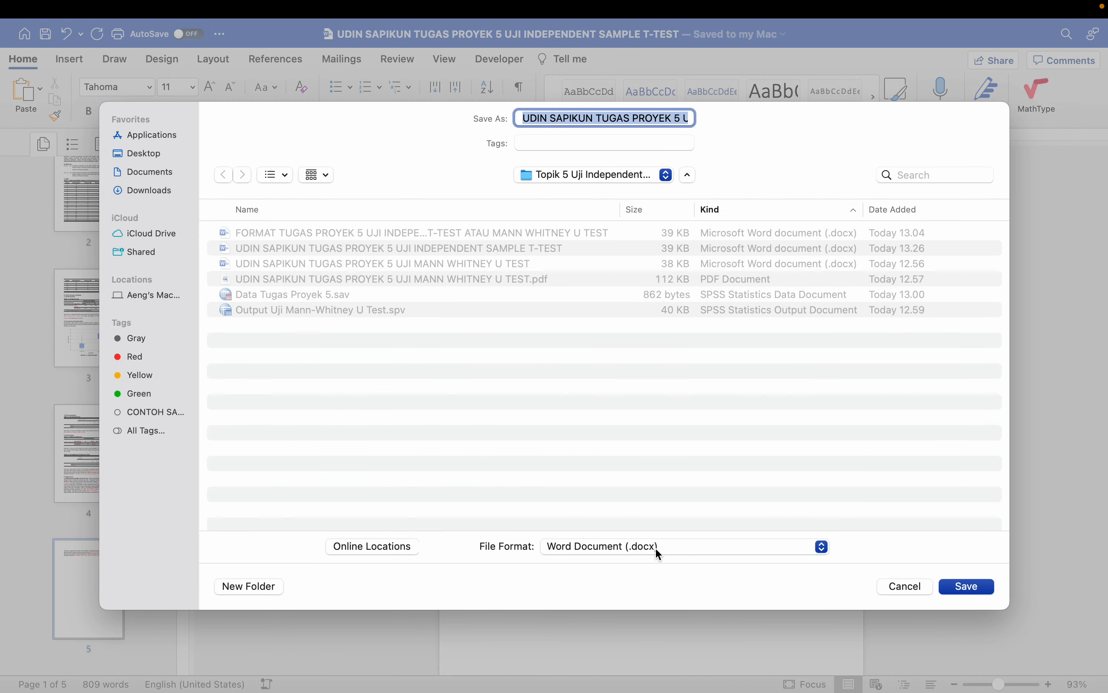
{"action": "left_click", "coordinate": [656, 549]}
{"action": "left_click", "coordinate": [633, 551]}
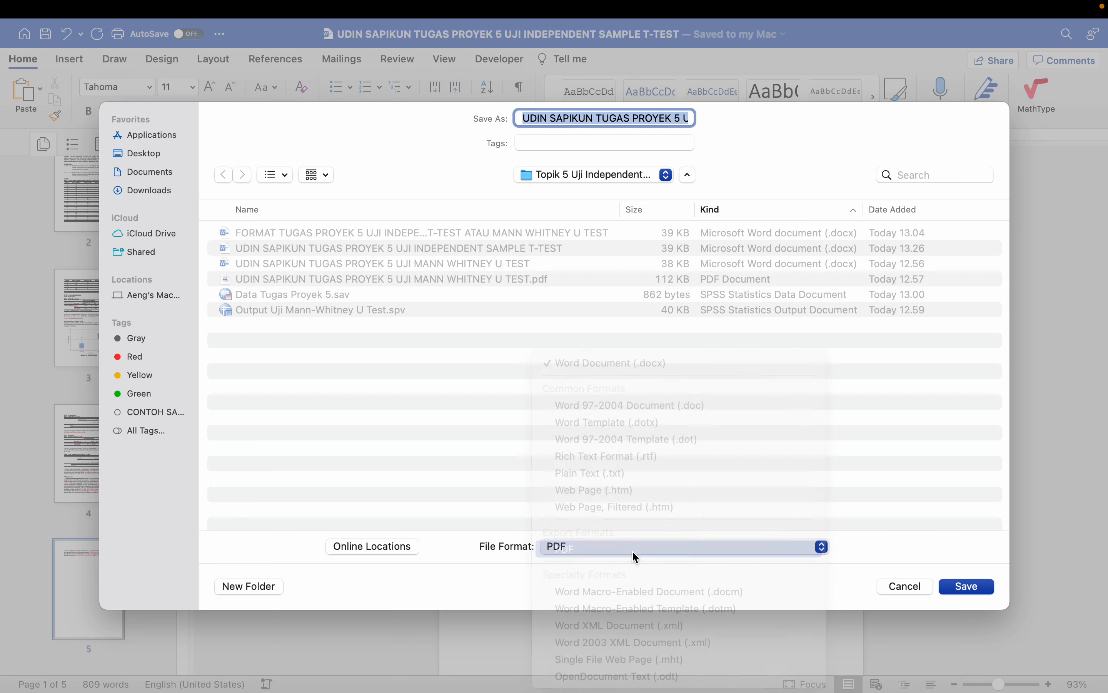
{"action": "left_click", "coordinate": [601, 178]}
{"action": "left_click", "coordinate": [599, 178]}
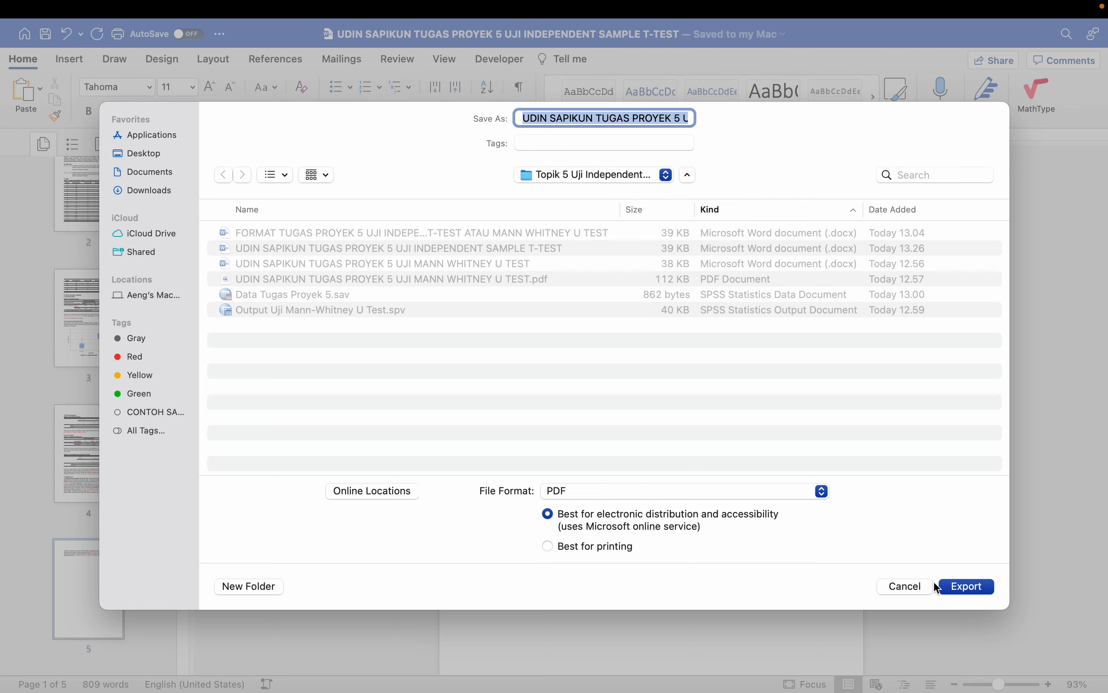
{"action": "left_click", "coordinate": [966, 587]}
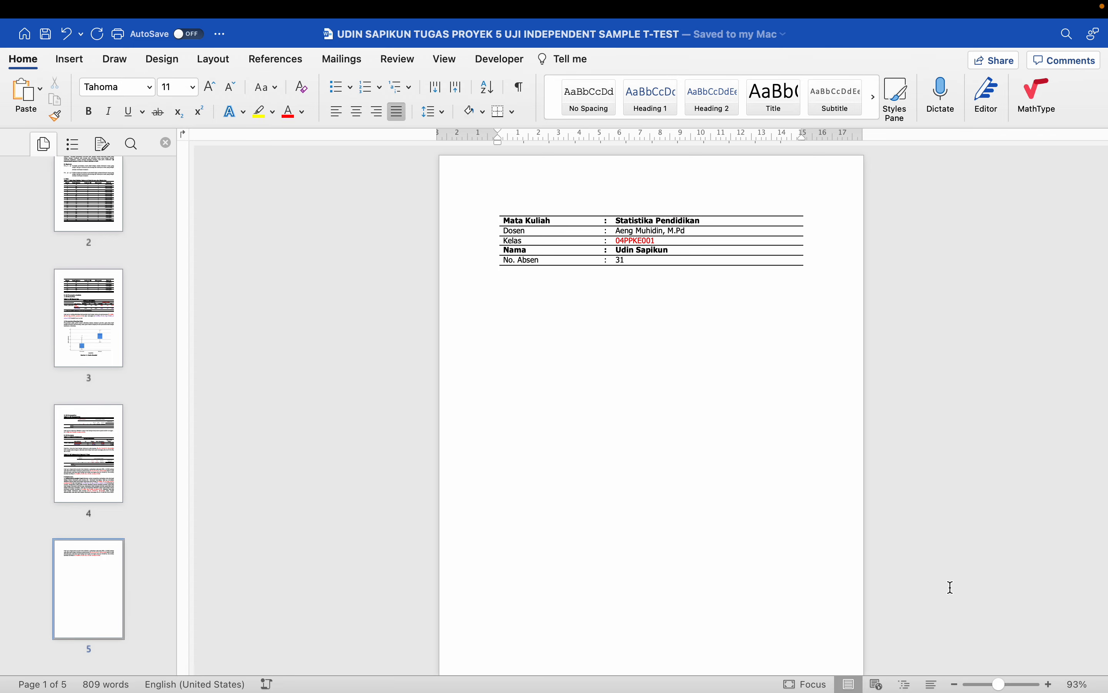
{"action": "scroll", "coordinate": [788, 477], "scroll_direction": "down", "scroll_amount": 15}
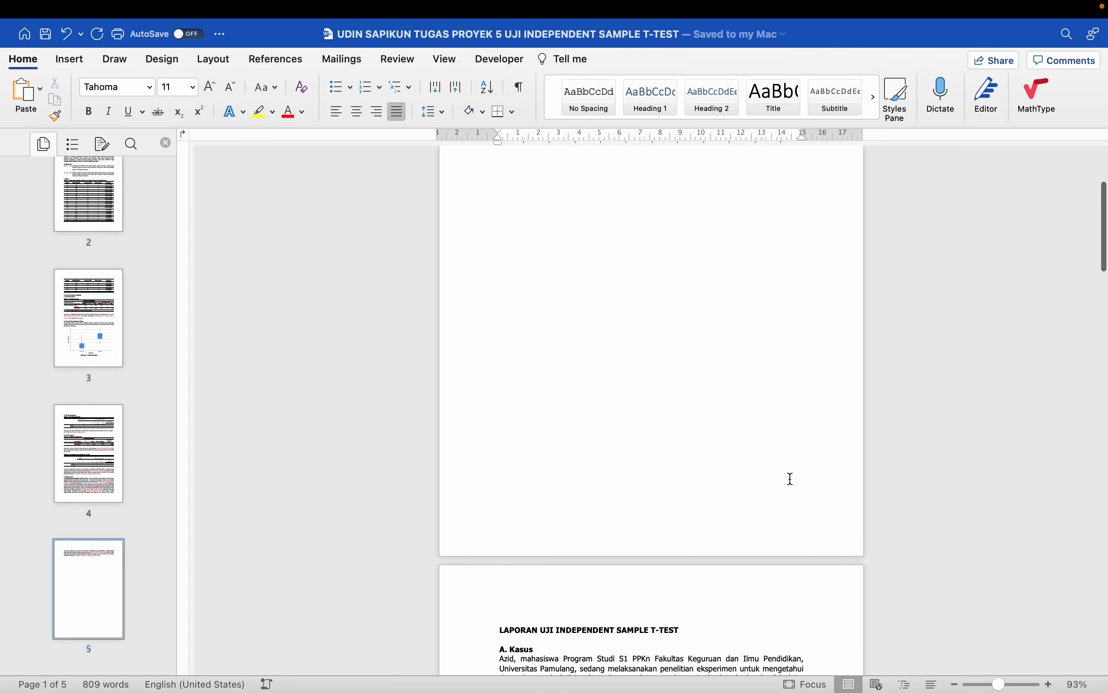
{"action": "scroll", "coordinate": [791, 478], "scroll_direction": "down", "scroll_amount": 10}
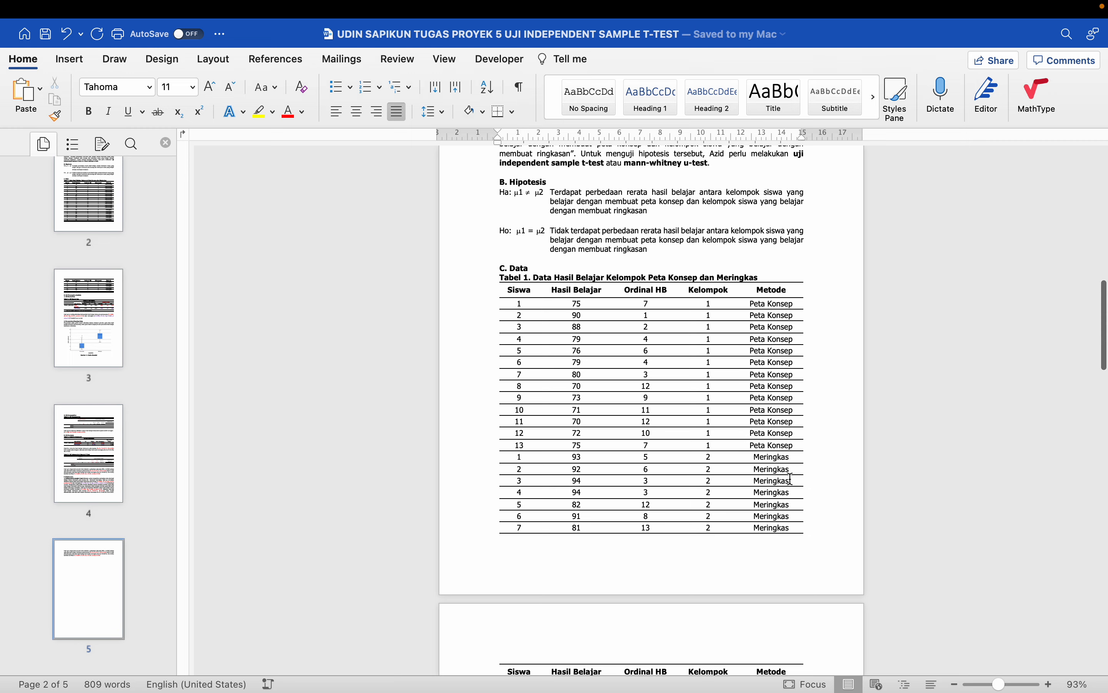
{"action": "scroll", "coordinate": [791, 478], "scroll_direction": "down", "scroll_amount": 10}
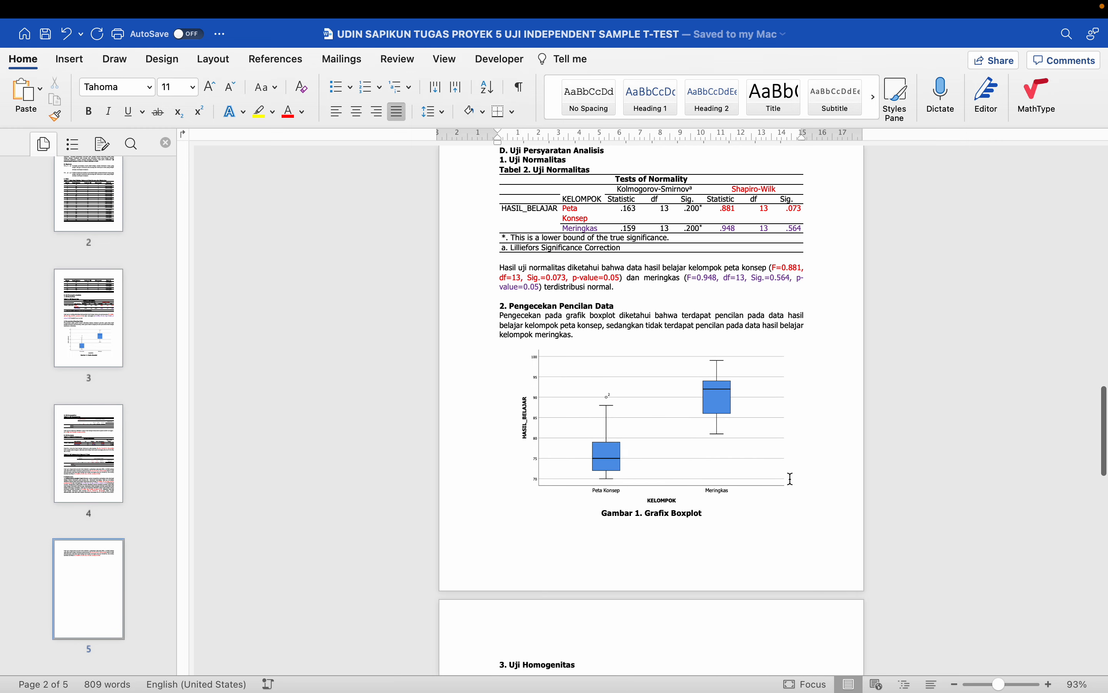
{"action": "scroll", "coordinate": [791, 477], "scroll_direction": "down", "scroll_amount": 3}
{"action": "scroll", "coordinate": [791, 478], "scroll_direction": "up", "scroll_amount": 5}
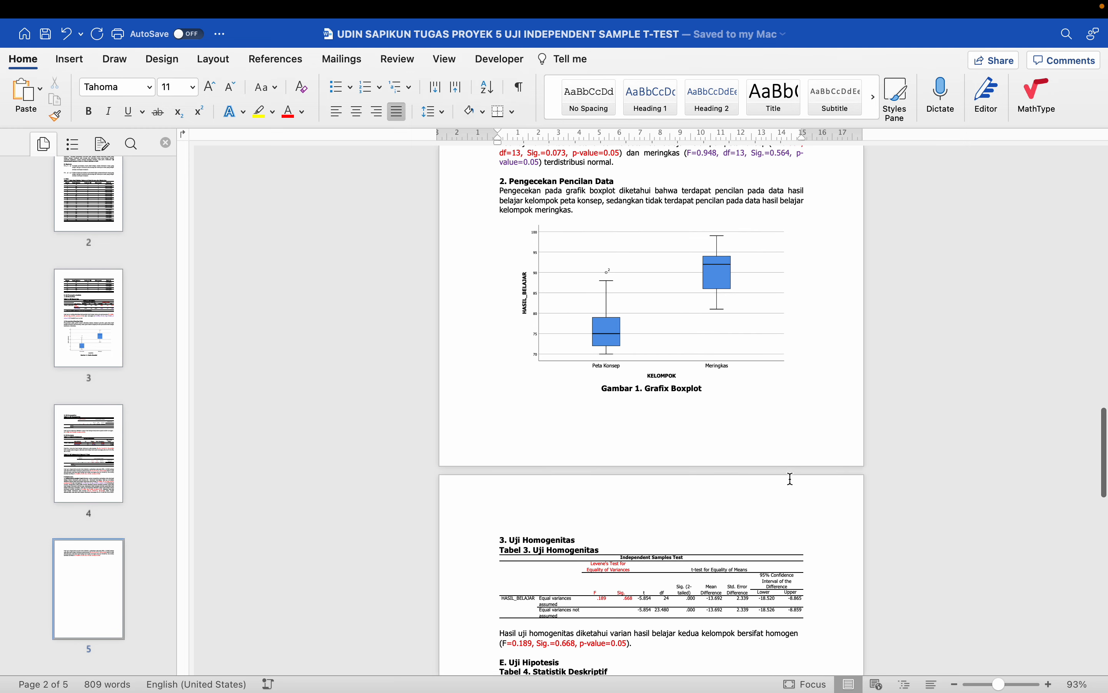
{"action": "scroll", "coordinate": [791, 478], "scroll_direction": "down", "scroll_amount": 5}
{"action": "scroll", "coordinate": [792, 475], "scroll_direction": "up", "scroll_amount": 3}
{"action": "scroll", "coordinate": [790, 476], "scroll_direction": "up", "scroll_amount": 2}
{"action": "scroll", "coordinate": [747, 459], "scroll_direction": "up", "scroll_amount": 5}
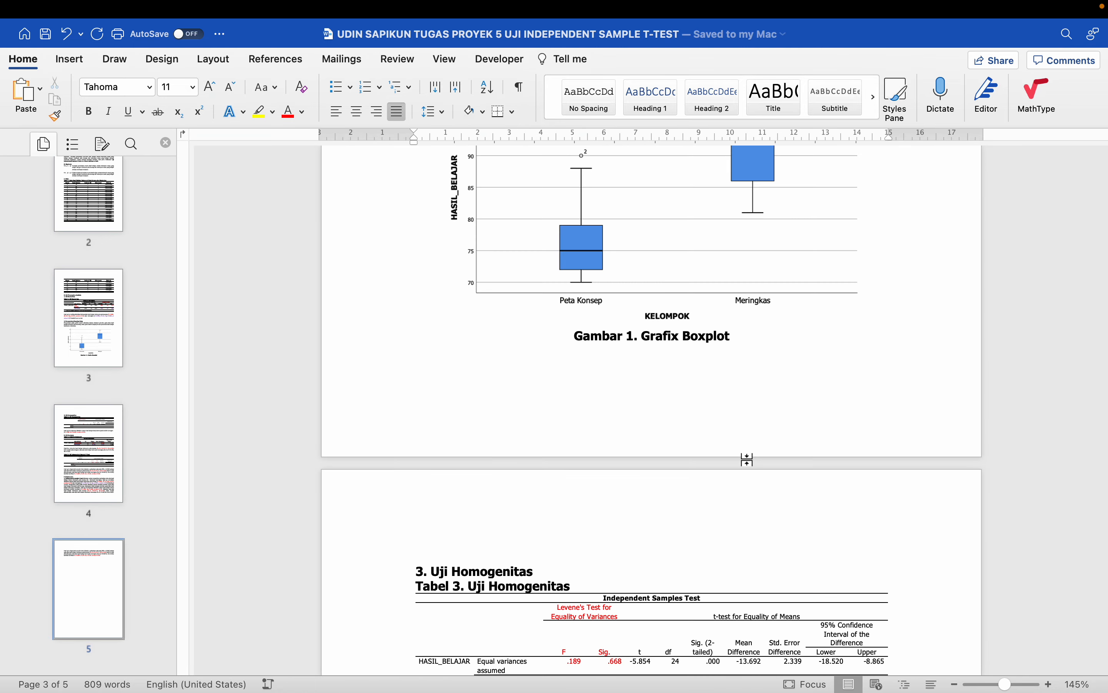
{"action": "left_click", "coordinate": [747, 459]}
{"action": "scroll", "coordinate": [747, 459], "scroll_direction": "down", "scroll_amount": 6}
{"action": "scroll", "coordinate": [748, 459], "scroll_direction": "down", "scroll_amount": 2}
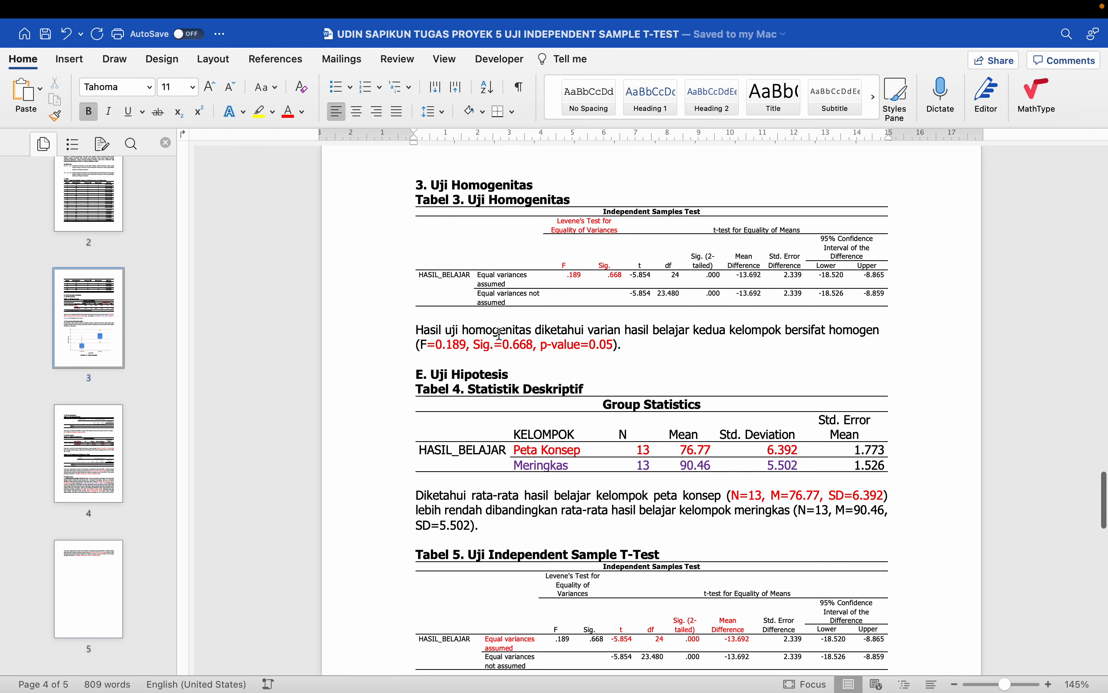
{"action": "scroll", "coordinate": [521, 348], "scroll_direction": "down", "scroll_amount": 2}
{"action": "left_click_drag", "start_coordinate": [538, 292], "coordinate": [583, 294]}
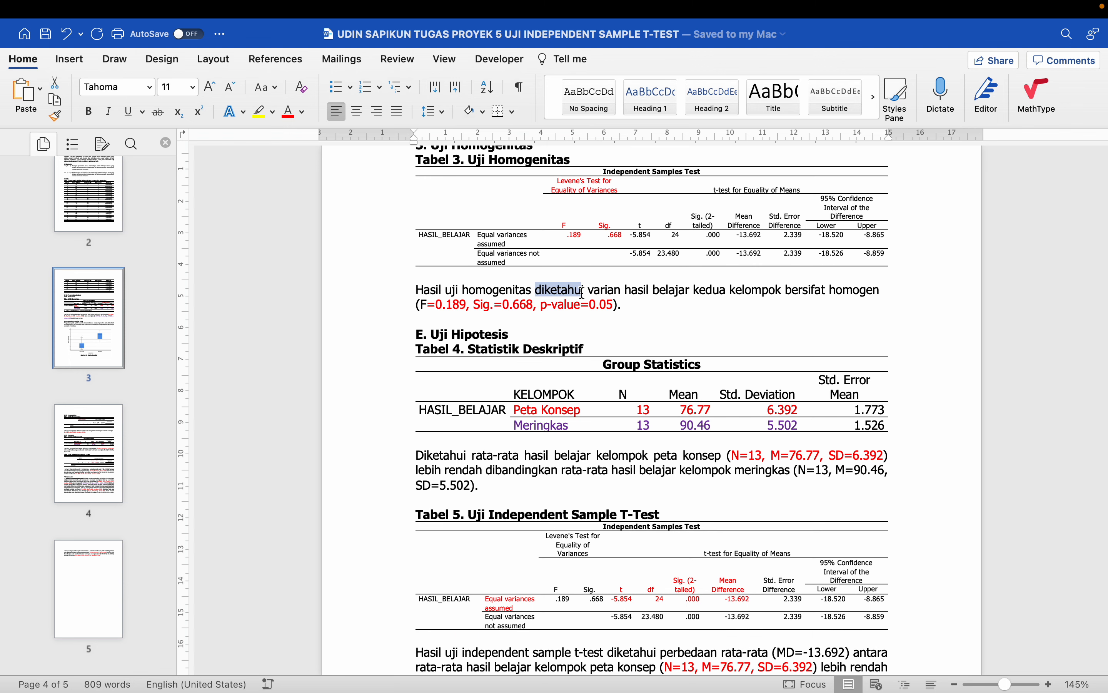
{"action": "scroll", "coordinate": [575, 351], "scroll_direction": "down", "scroll_amount": 1}
{"action": "scroll", "coordinate": [576, 351], "scroll_direction": "down", "scroll_amount": 4}
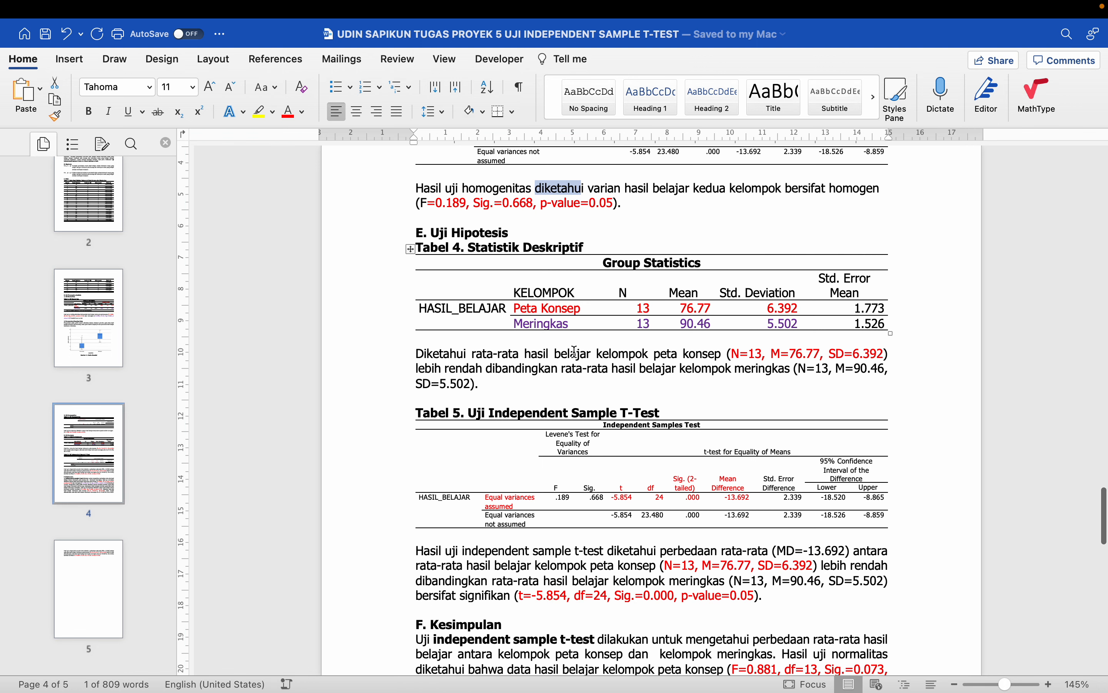
{"action": "scroll", "coordinate": [576, 351], "scroll_direction": "up", "scroll_amount": 1}
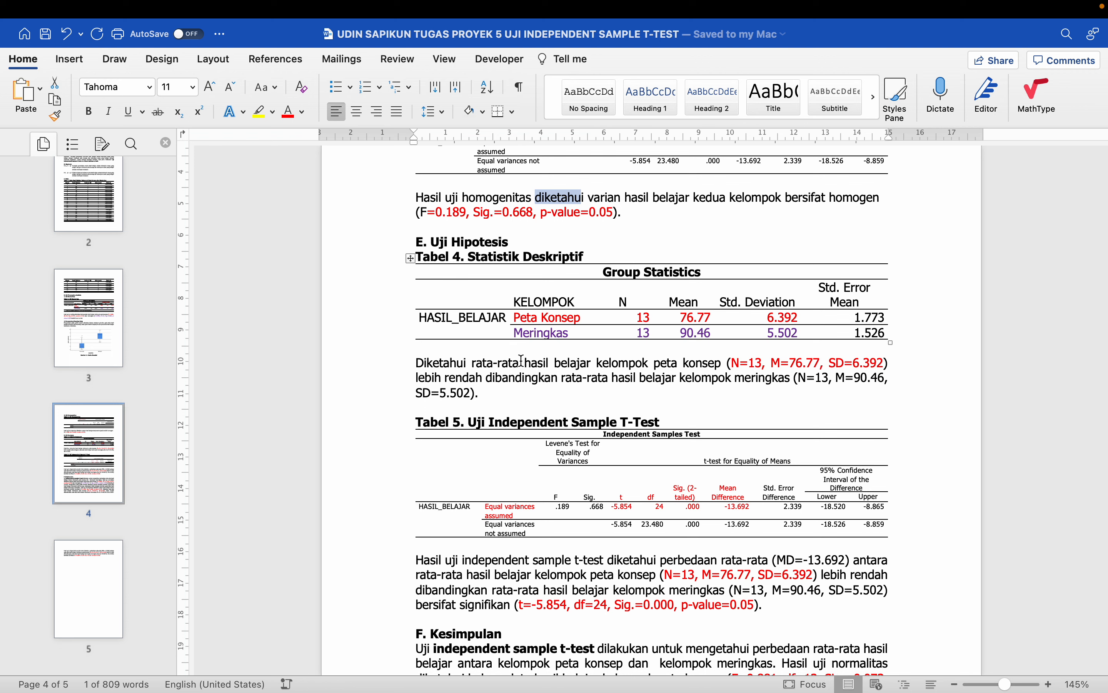
{"action": "scroll", "coordinate": [598, 332], "scroll_direction": "down", "scroll_amount": 5}
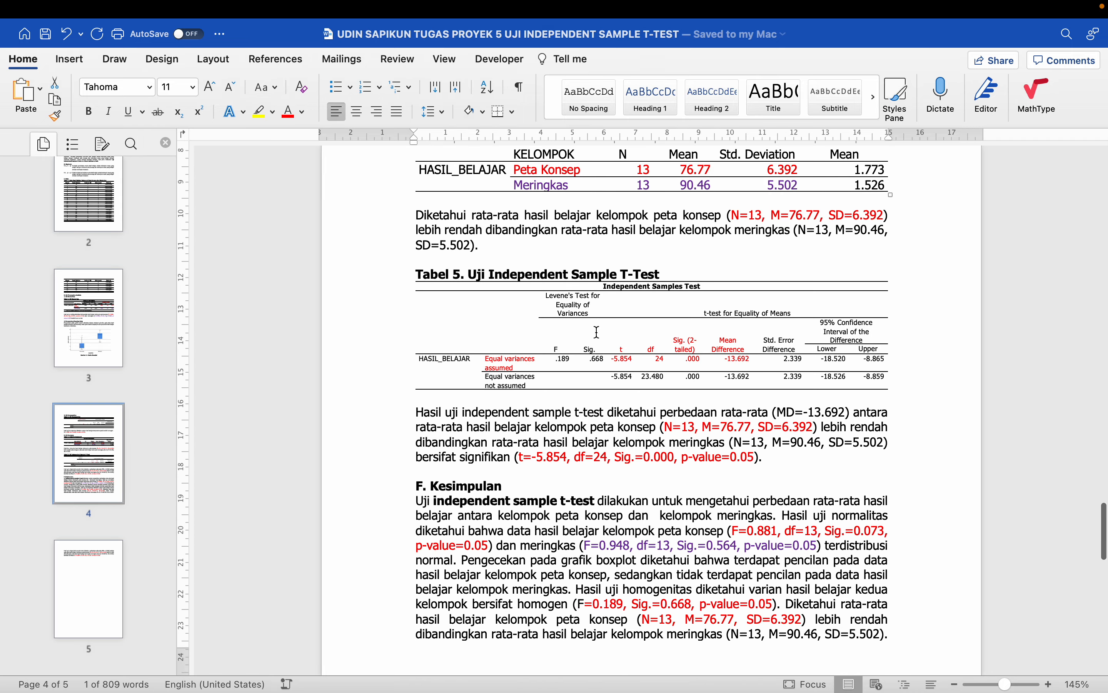
{"action": "scroll", "coordinate": [597, 332], "scroll_direction": "down", "scroll_amount": 4}
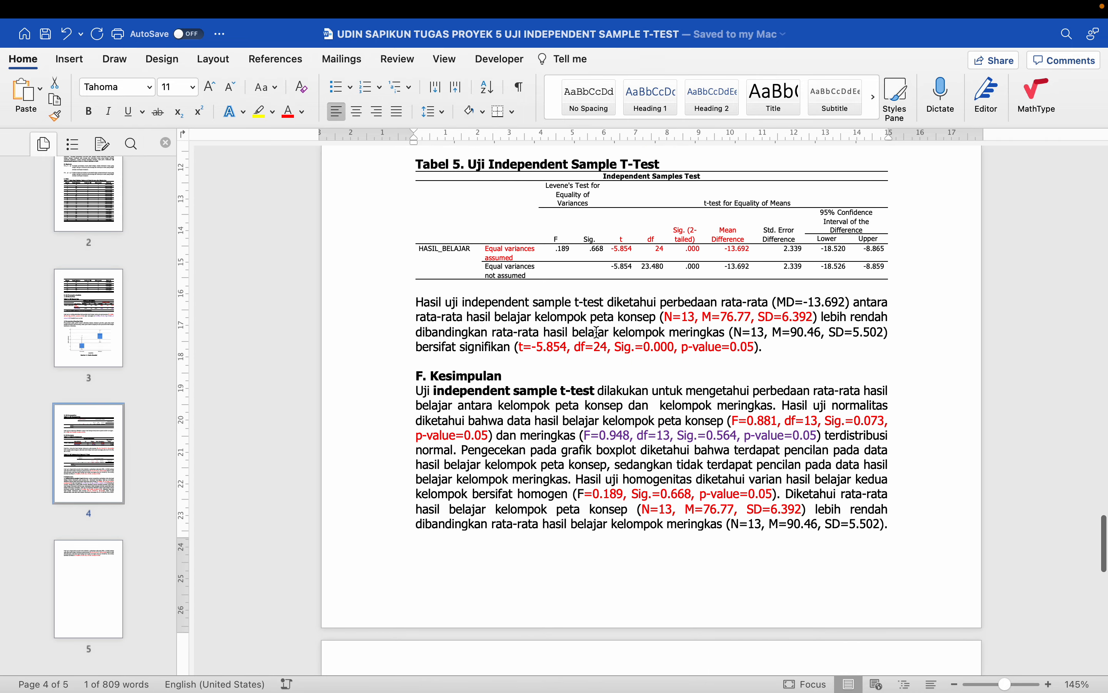
{"action": "scroll", "coordinate": [604, 356], "scroll_direction": "down", "scroll_amount": 4}
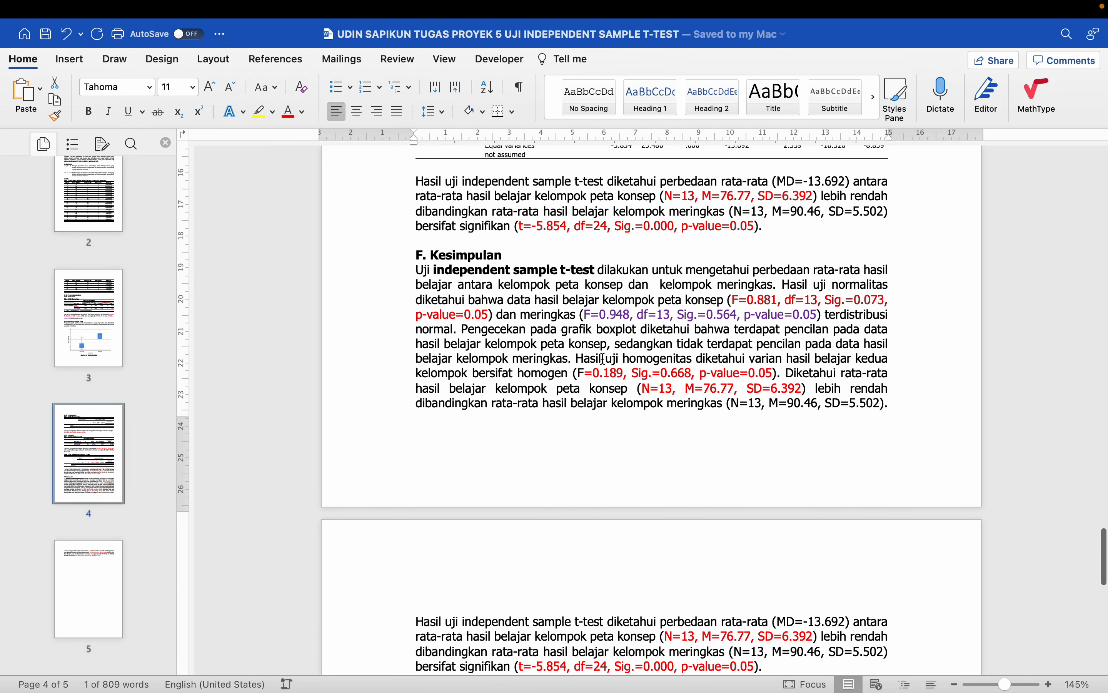
{"action": "scroll", "coordinate": [604, 359], "scroll_direction": "down", "scroll_amount": 6}
{"action": "scroll", "coordinate": [603, 359], "scroll_direction": "down", "scroll_amount": 2}
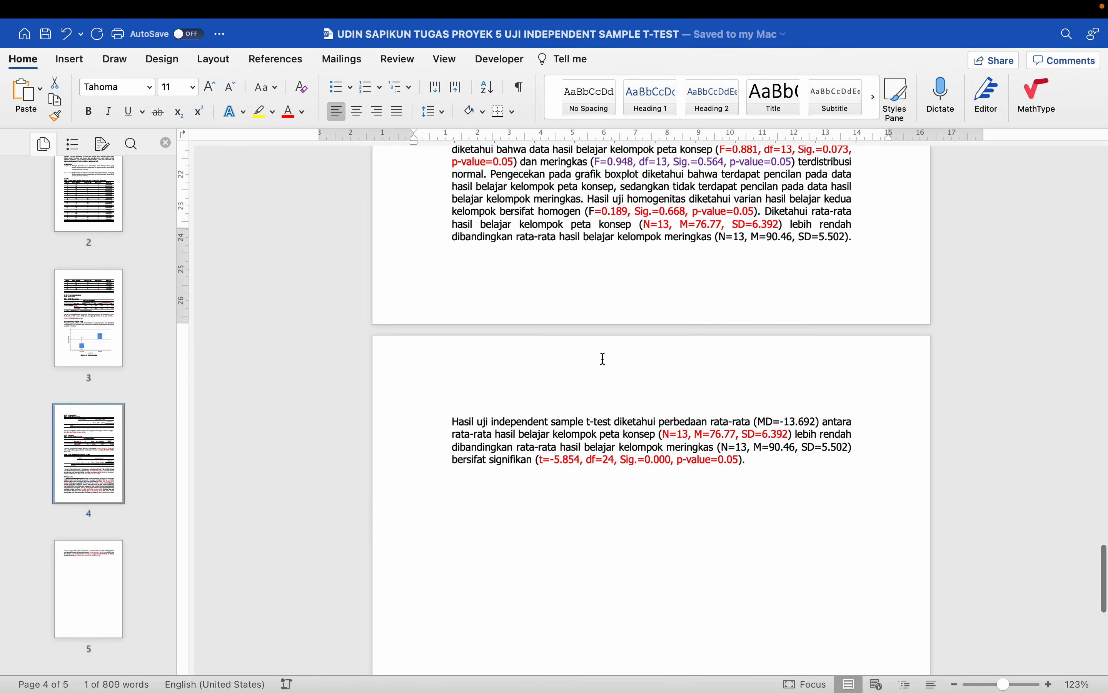
{"action": "scroll", "coordinate": [603, 358], "scroll_direction": "down", "scroll_amount": 12}
{"action": "scroll", "coordinate": [604, 358], "scroll_direction": "up", "scroll_amount": 20}
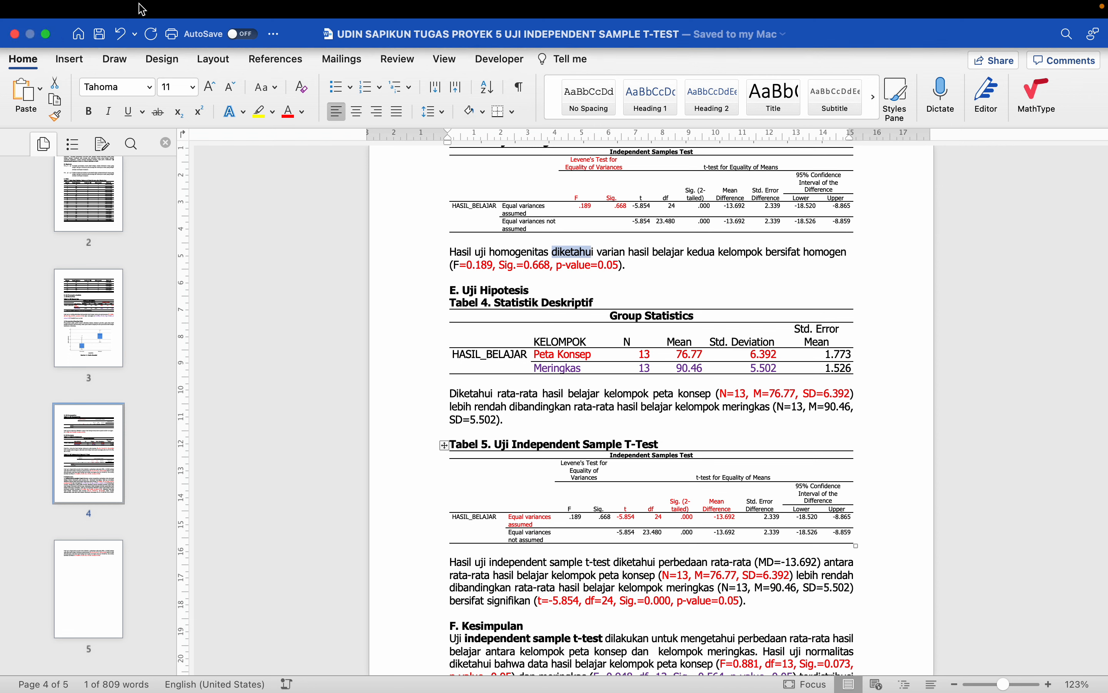
{"action": "scroll", "coordinate": [323, 279], "scroll_direction": "down", "scroll_amount": 1}
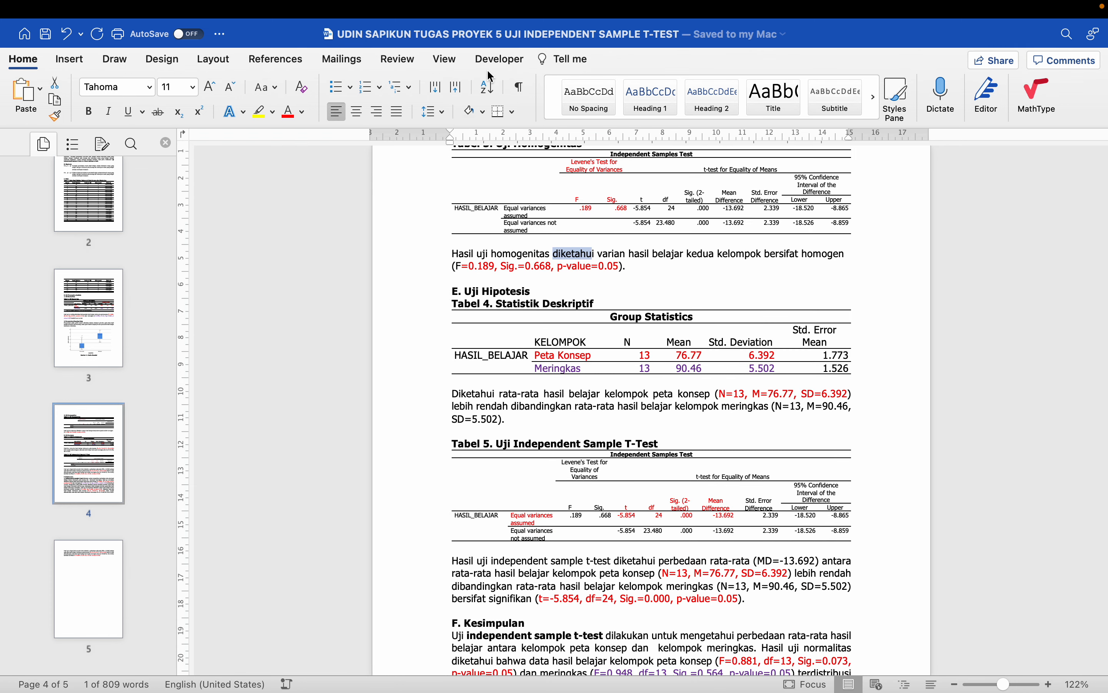
- Switch to Excel's Sheet1 and view the t-test versus Mann-Whitney U-Test flowchart
{"action": "key", "text": "super+Tab"}
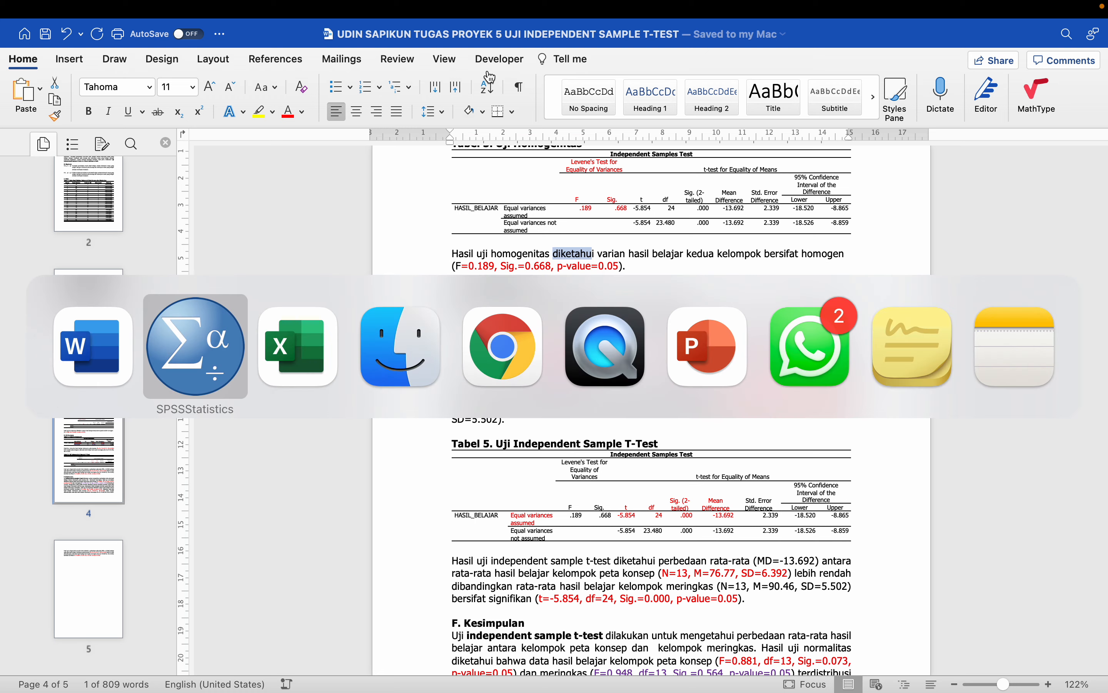
{"action": "key", "text": "super+Tab"}
{"action": "key", "text": "super+Tab"}
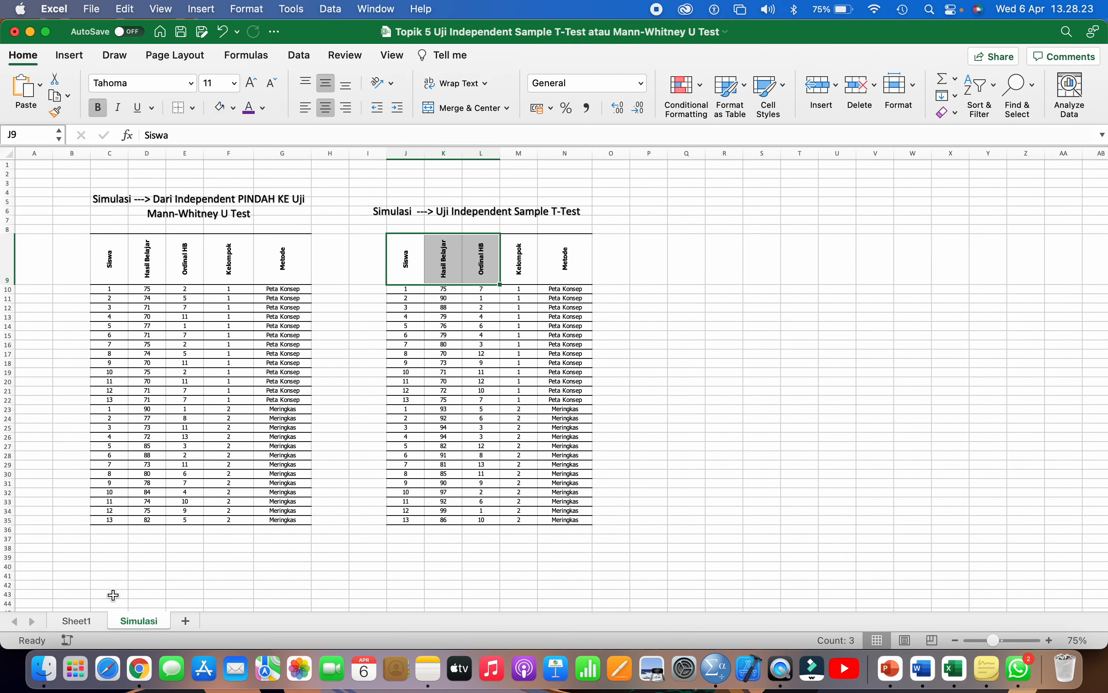
{"action": "left_click", "coordinate": [78, 621]}
{"action": "scroll", "coordinate": [219, 274], "scroll_direction": "left", "scroll_amount": 2}
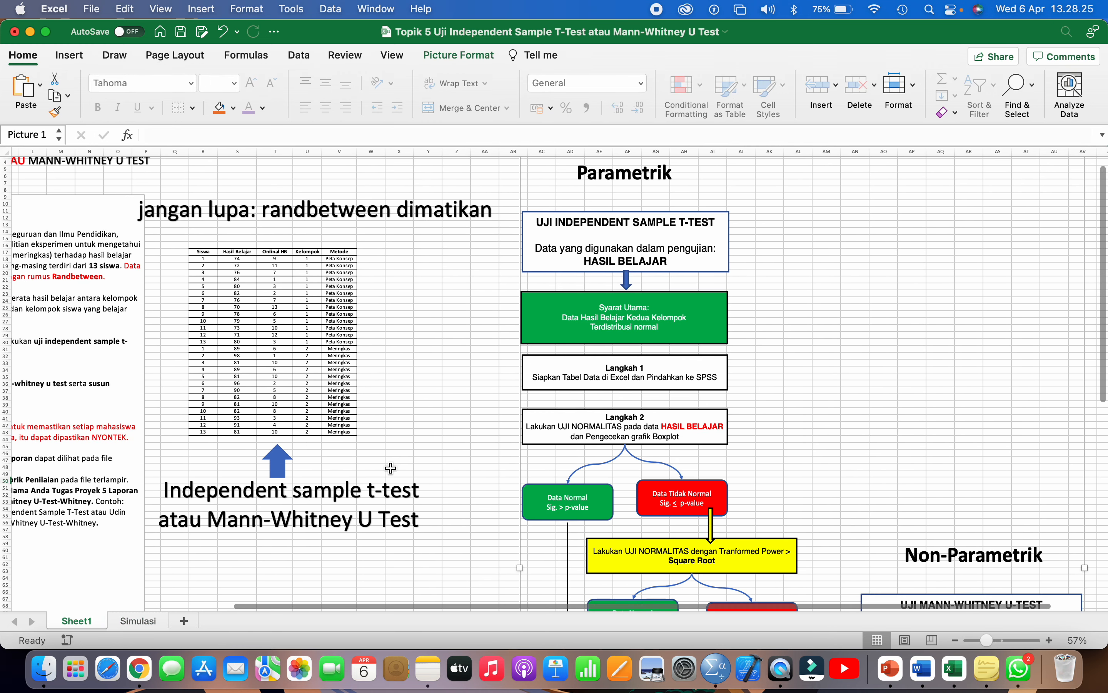
{"action": "left_click_drag", "start_coordinate": [203, 253], "coordinate": [331, 433]}
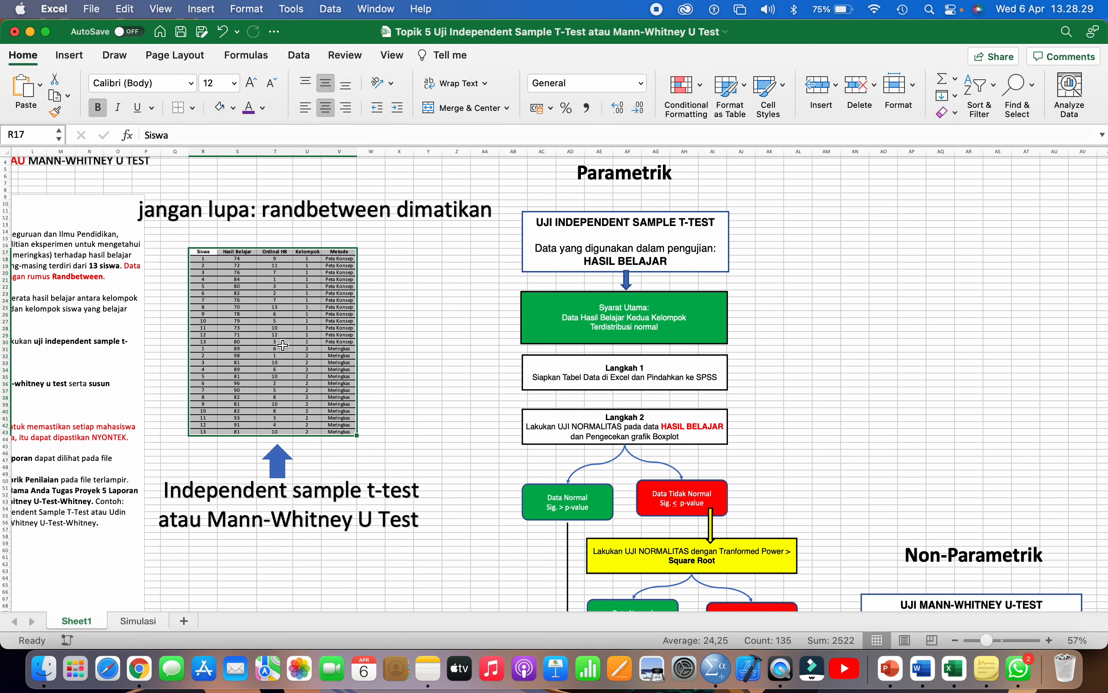
{"action": "scroll", "coordinate": [283, 346], "scroll_direction": "down", "scroll_amount": 1}
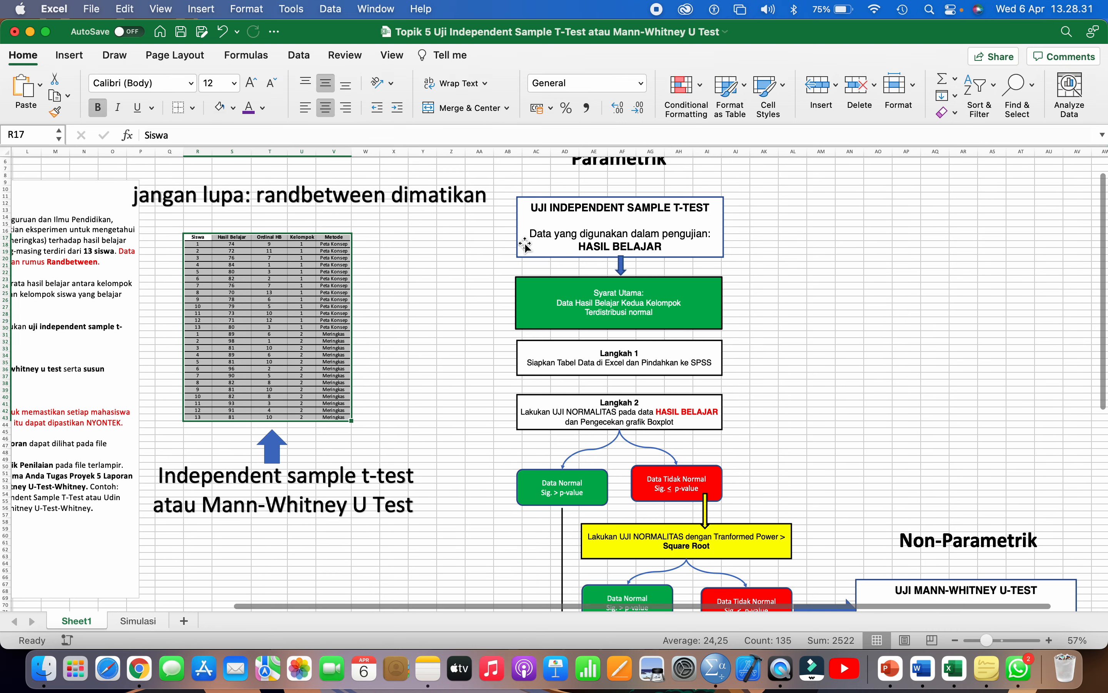
{"action": "left_click", "coordinate": [569, 211]}
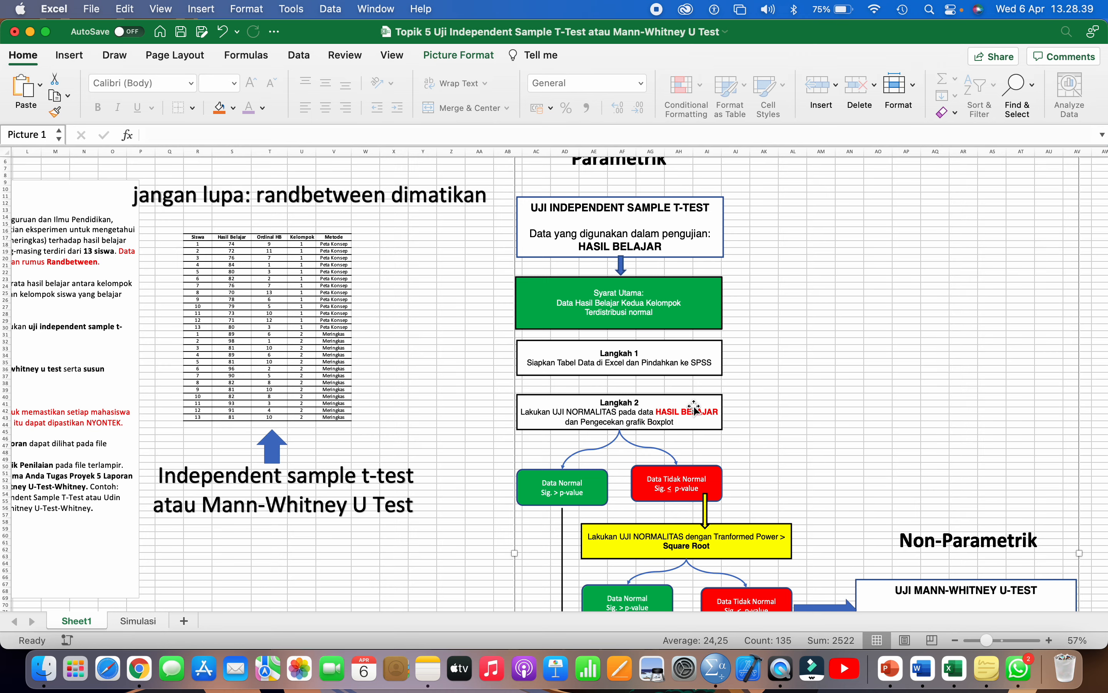
{"action": "scroll", "coordinate": [609, 437], "scroll_direction": "down", "scroll_amount": 5}
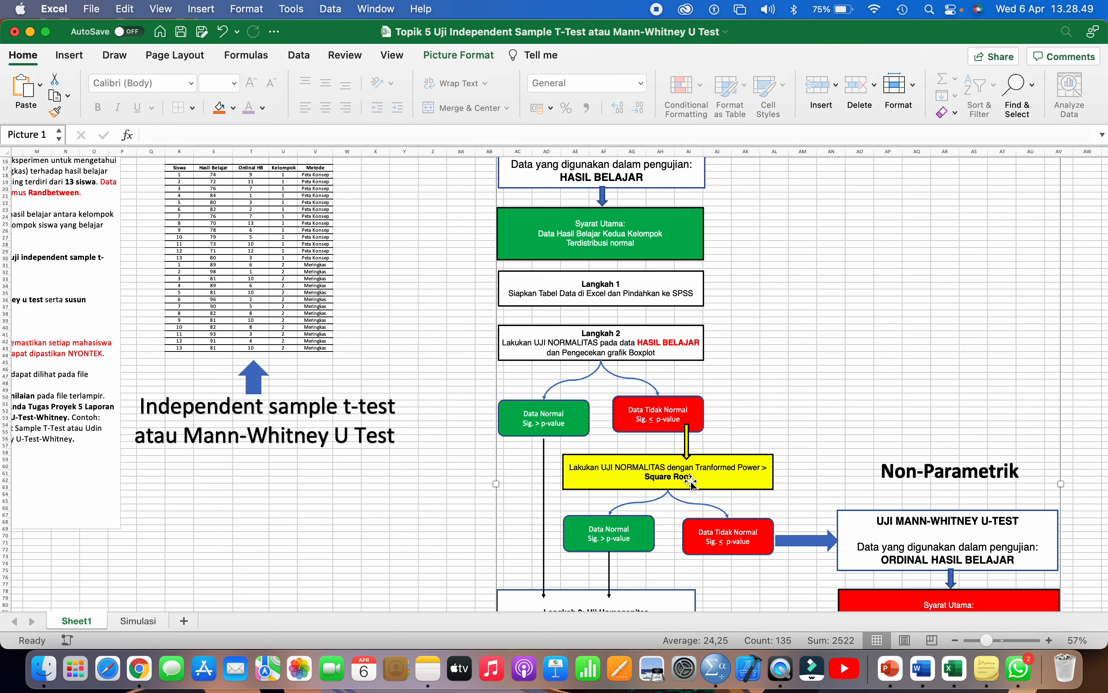
{"action": "scroll", "coordinate": [689, 481], "scroll_direction": "down", "scroll_amount": 3}
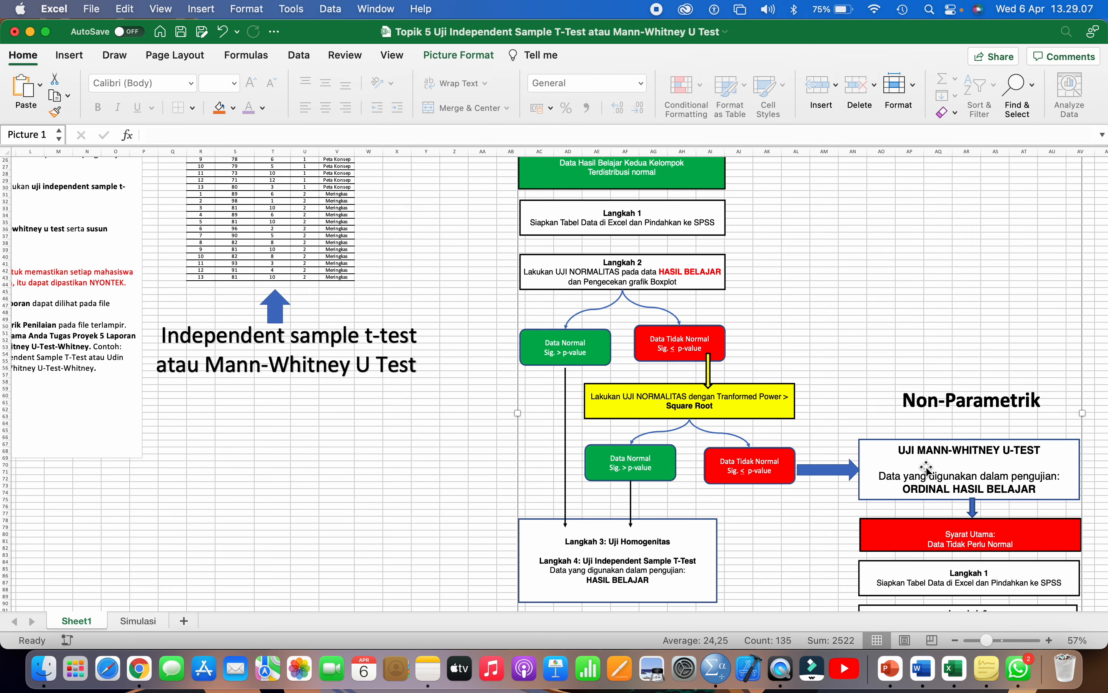
{"action": "scroll", "coordinate": [926, 469], "scroll_direction": "down", "scroll_amount": 5}
{"action": "scroll", "coordinate": [926, 469], "scroll_direction": "right", "scroll_amount": 5}
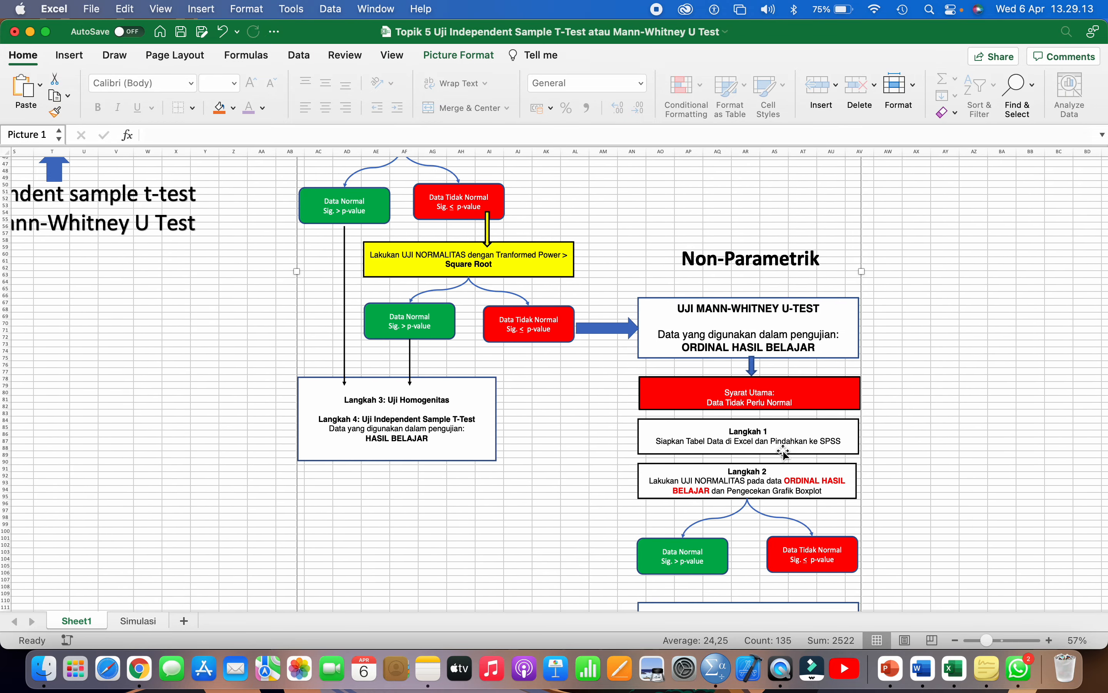
{"action": "scroll", "coordinate": [760, 479], "scroll_direction": "down", "scroll_amount": 2}
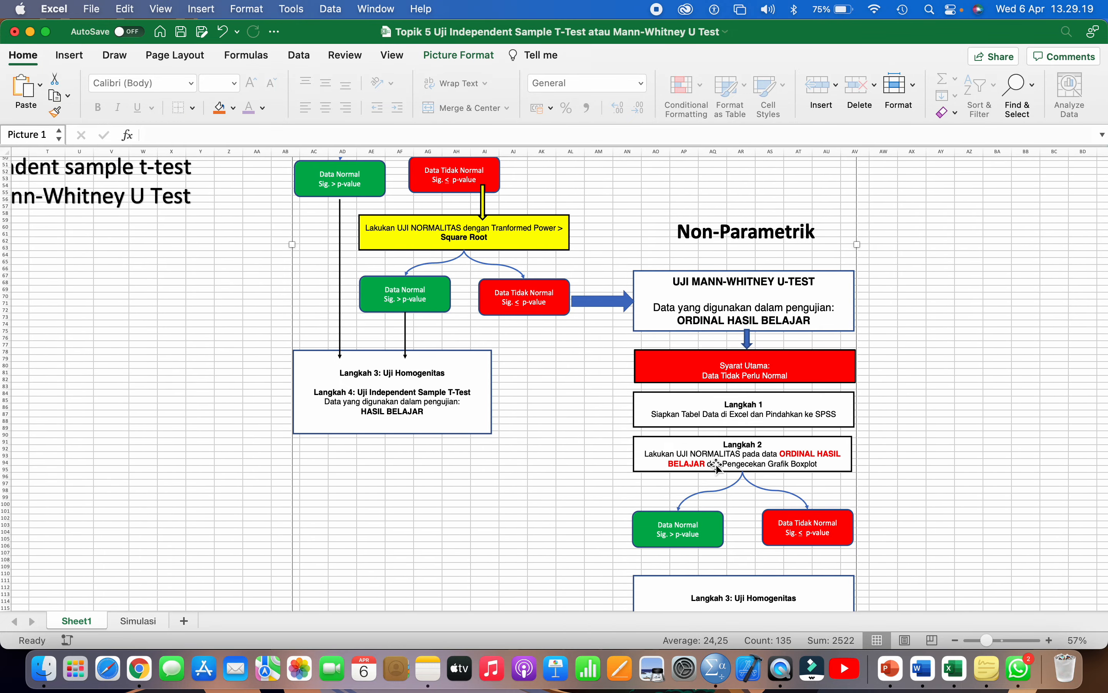
{"action": "scroll", "coordinate": [717, 468], "scroll_direction": "down", "scroll_amount": 5}
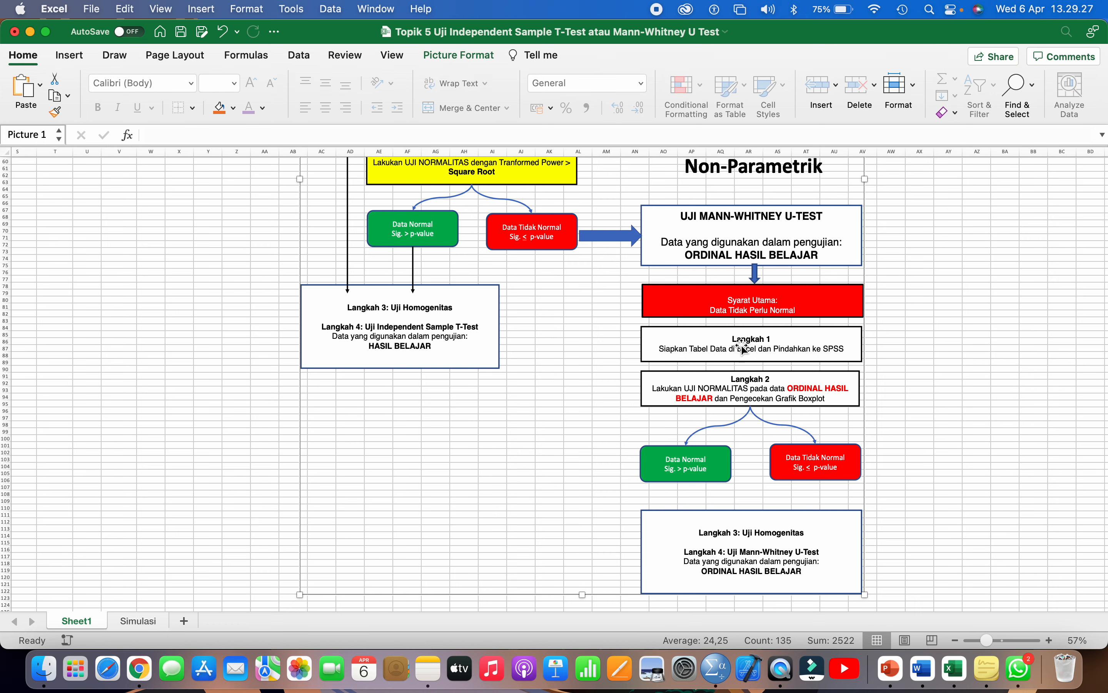
{"action": "scroll", "coordinate": [742, 344], "scroll_direction": "down", "scroll_amount": 5}
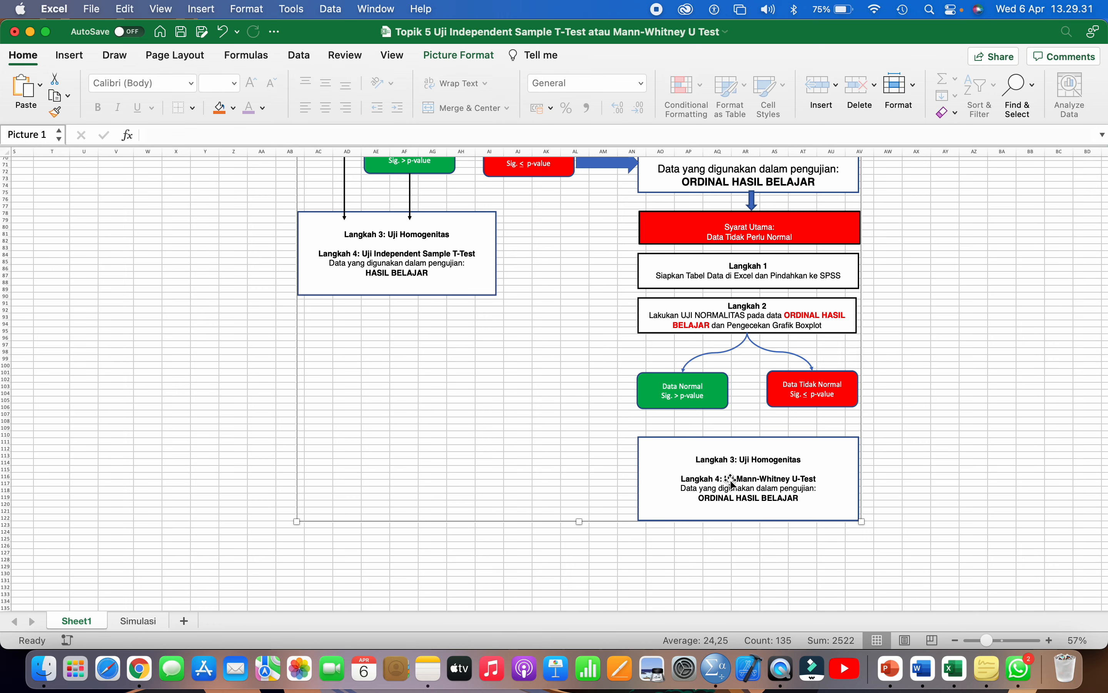
{"action": "scroll", "coordinate": [730, 485], "scroll_direction": "down", "scroll_amount": 1}
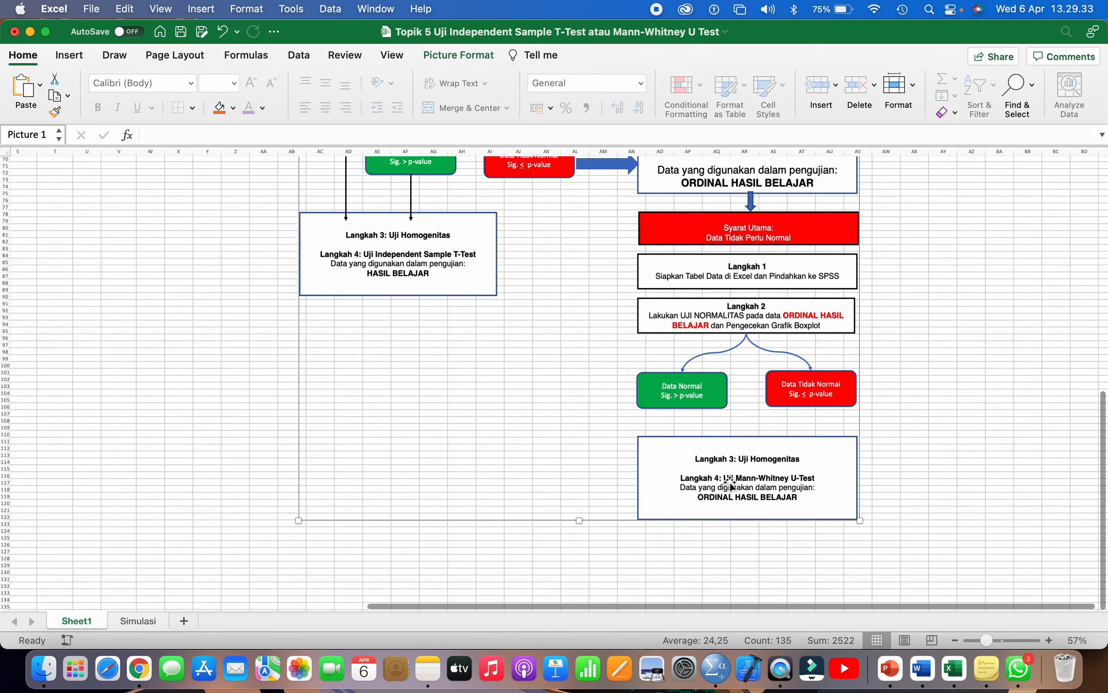
{"action": "scroll", "coordinate": [253, 568], "scroll_direction": "down", "scroll_amount": 1}
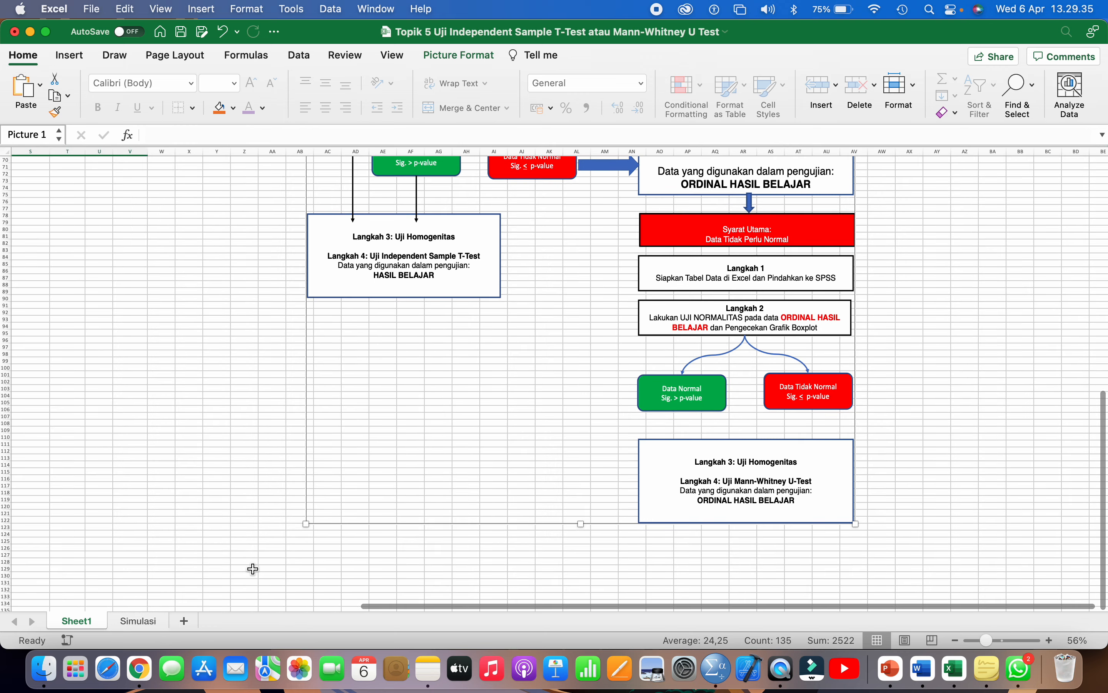
{"action": "scroll", "coordinate": [253, 569], "scroll_direction": "up", "scroll_amount": 5}
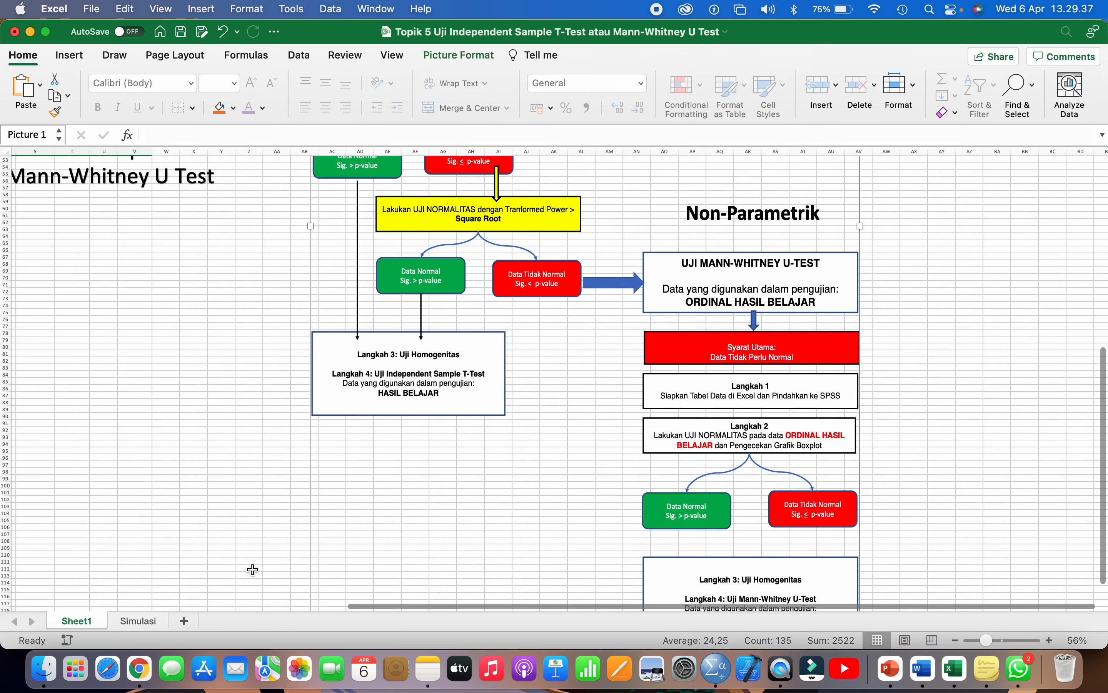
{"action": "scroll", "coordinate": [252, 569], "scroll_direction": "up", "scroll_amount": 8}
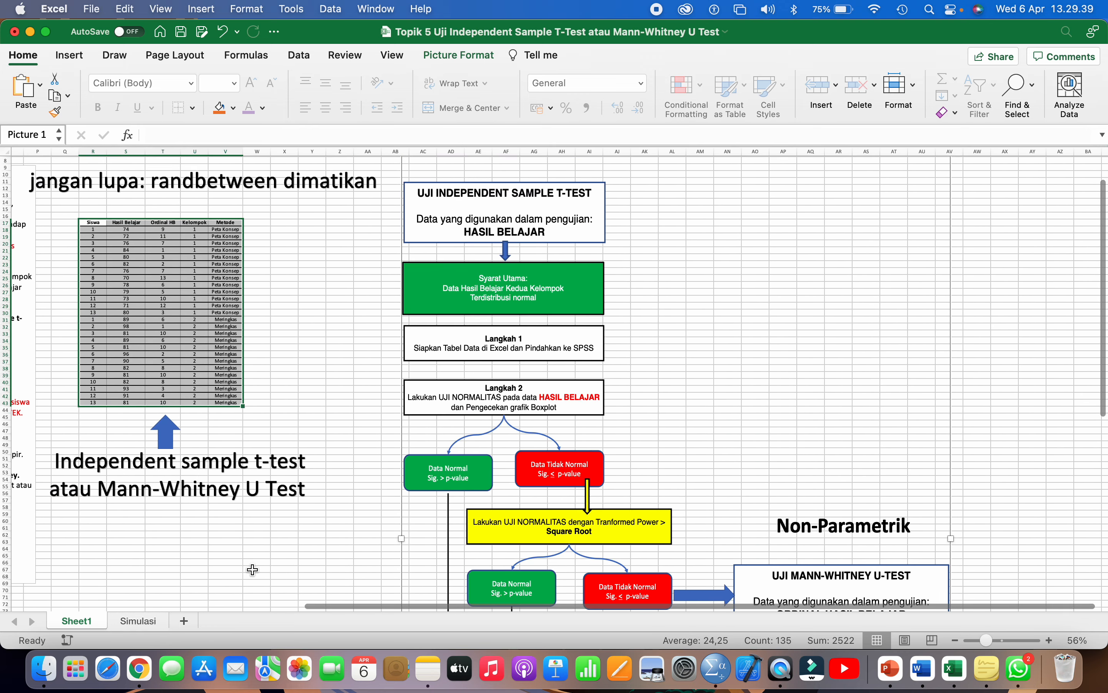
{"action": "scroll", "coordinate": [253, 570], "scroll_direction": "down", "scroll_amount": 1}
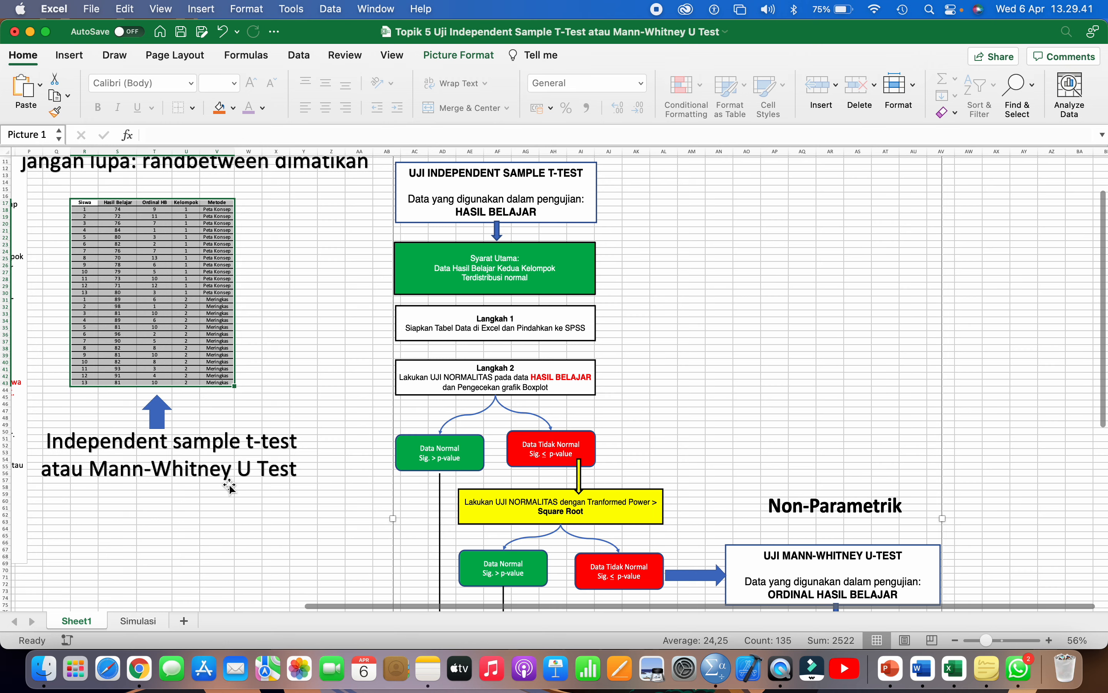
{"action": "left_click", "coordinate": [158, 251]}
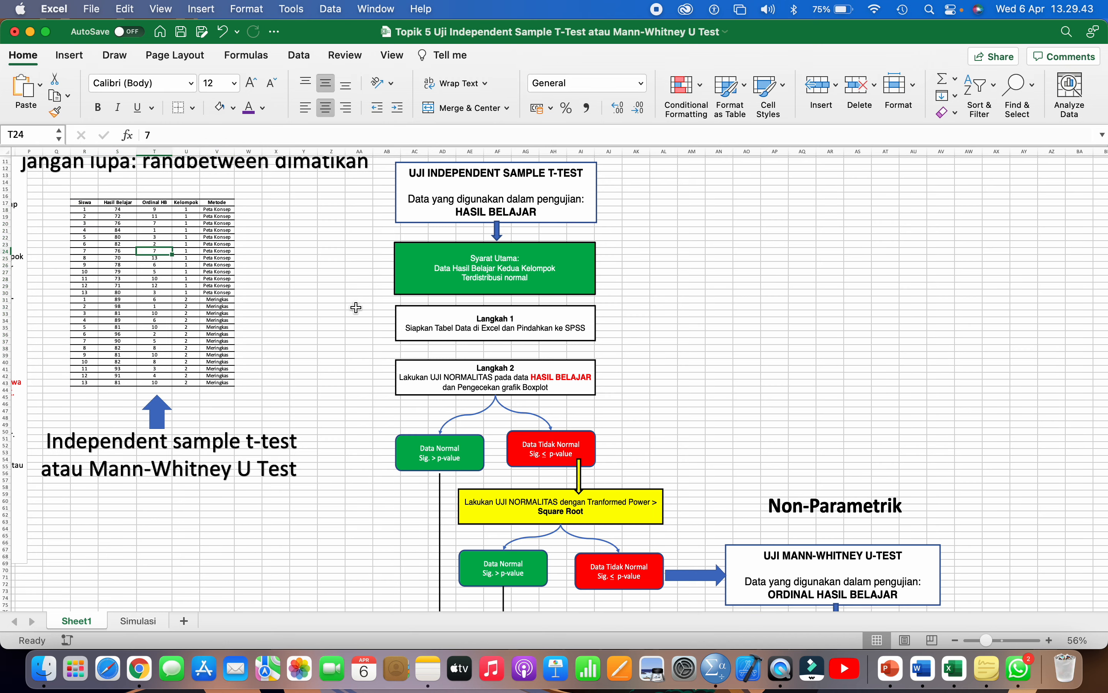
{"action": "scroll", "coordinate": [356, 308], "scroll_direction": "down", "scroll_amount": 3}
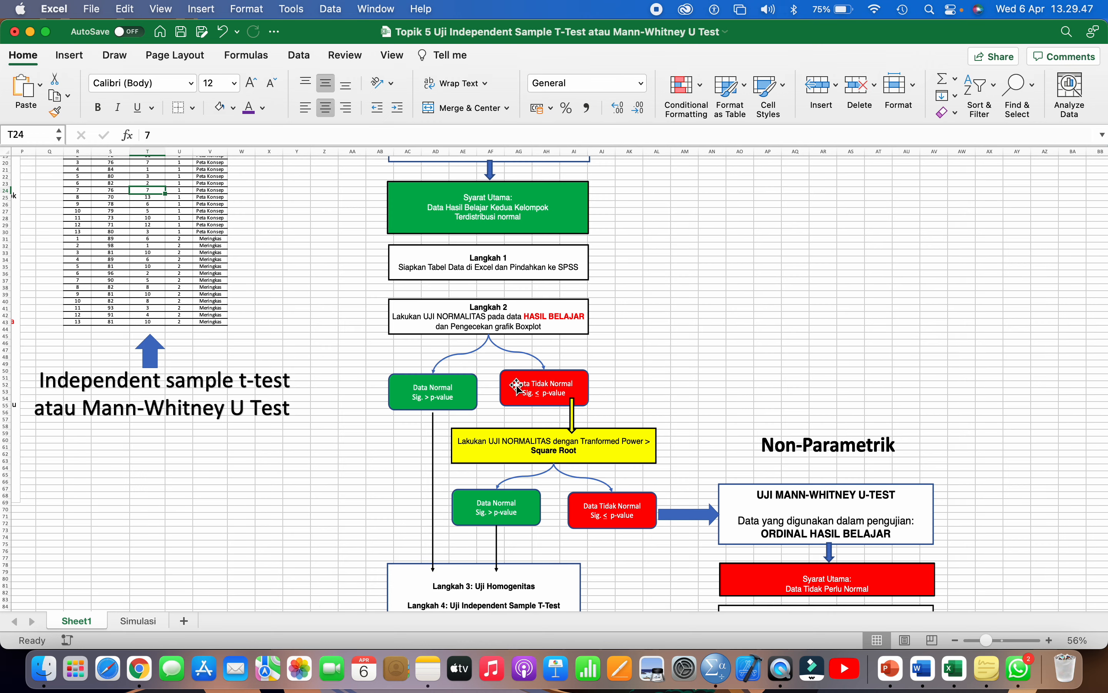
{"action": "scroll", "coordinate": [520, 389], "scroll_direction": "down", "scroll_amount": 2}
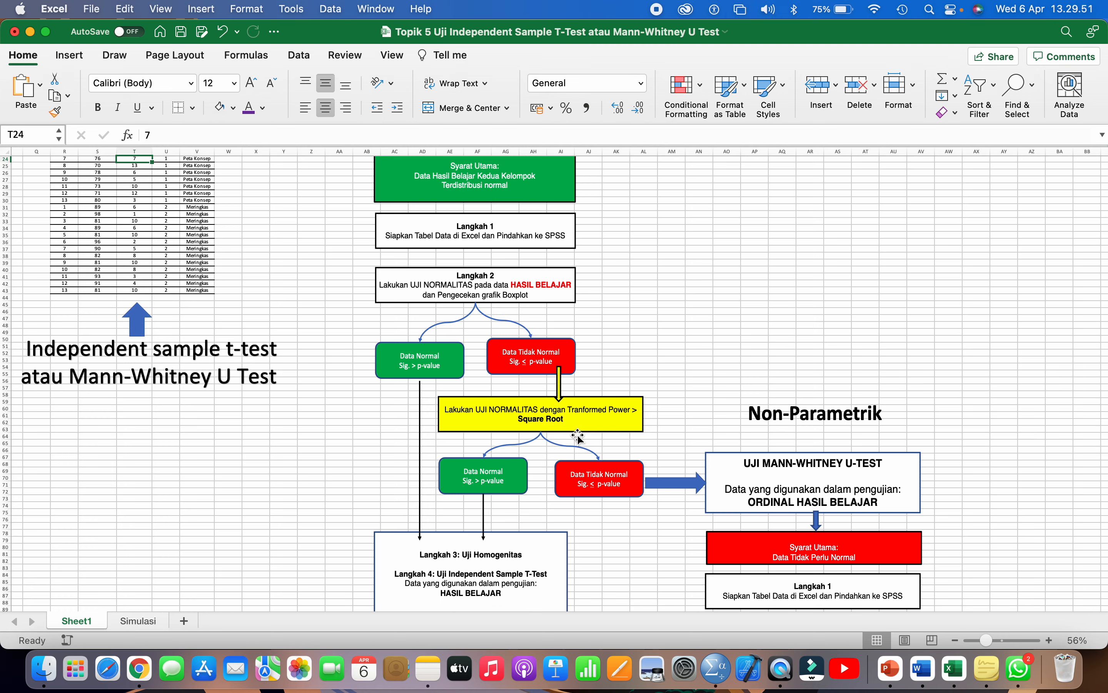
{"action": "left_click", "coordinate": [582, 462]}
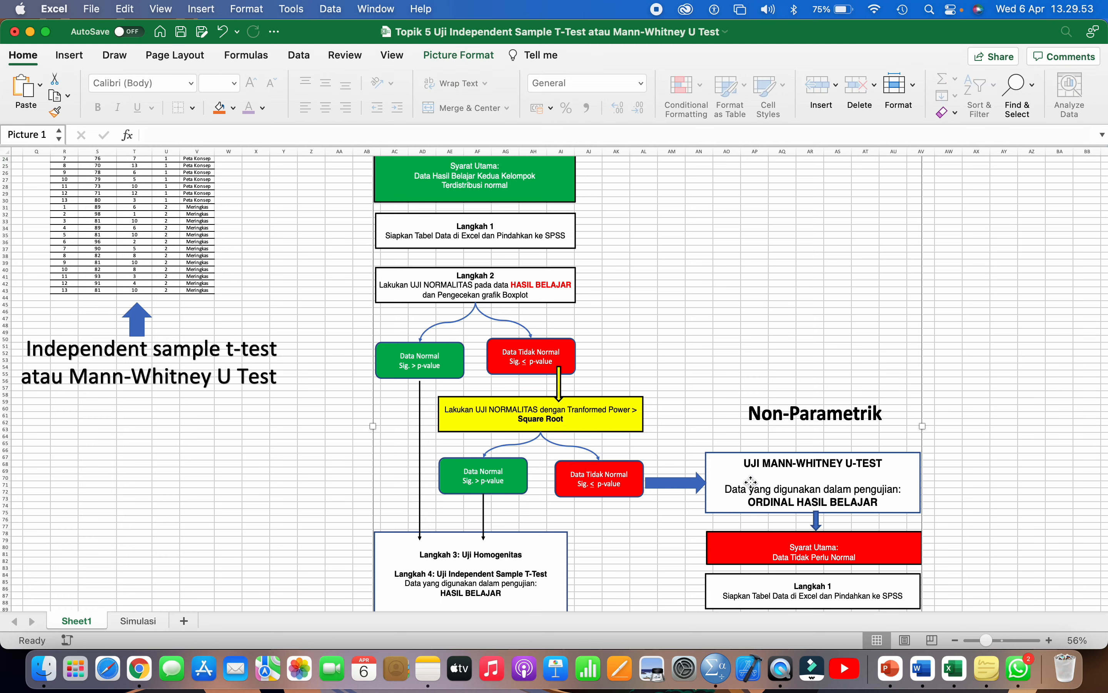
{"action": "scroll", "coordinate": [752, 481], "scroll_direction": "down", "scroll_amount": 1}
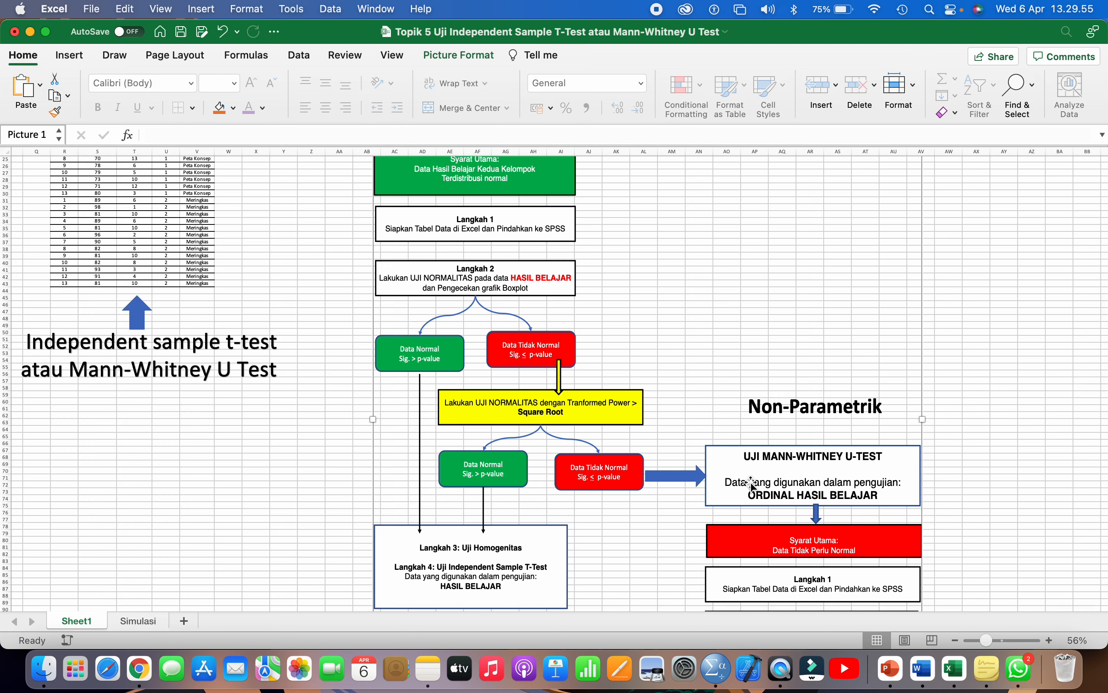
{"action": "scroll", "coordinate": [751, 483], "scroll_direction": "up", "scroll_amount": 10}
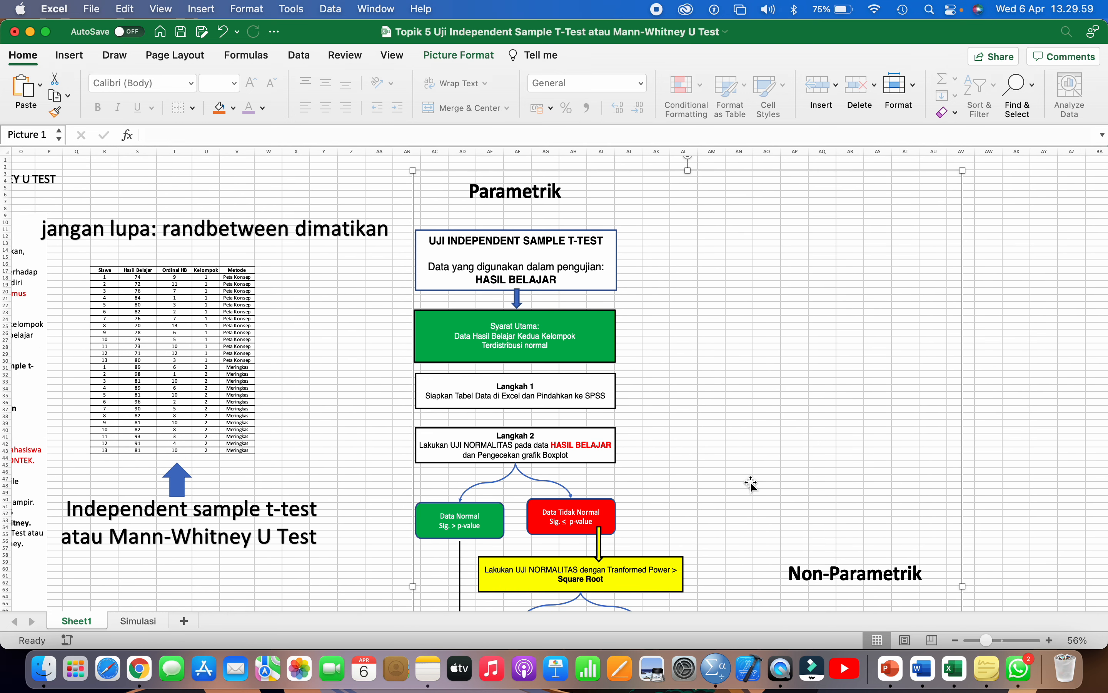
{"action": "left_click", "coordinate": [140, 621]}
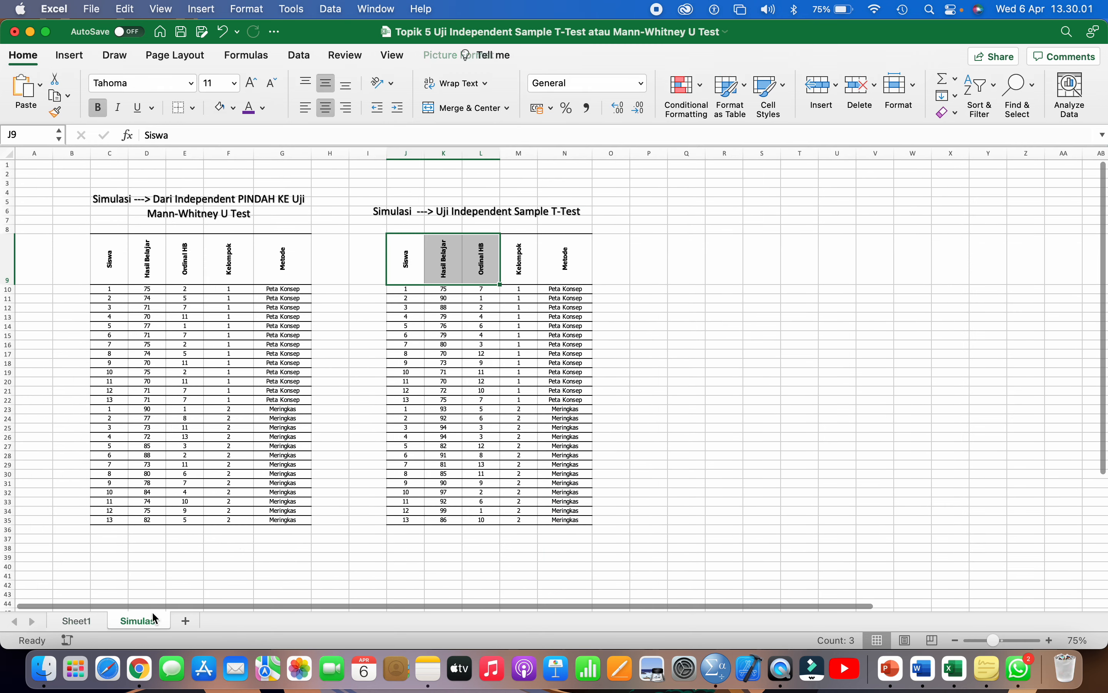
{"action": "left_click_drag", "start_coordinate": [403, 289], "coordinate": [559, 519]}
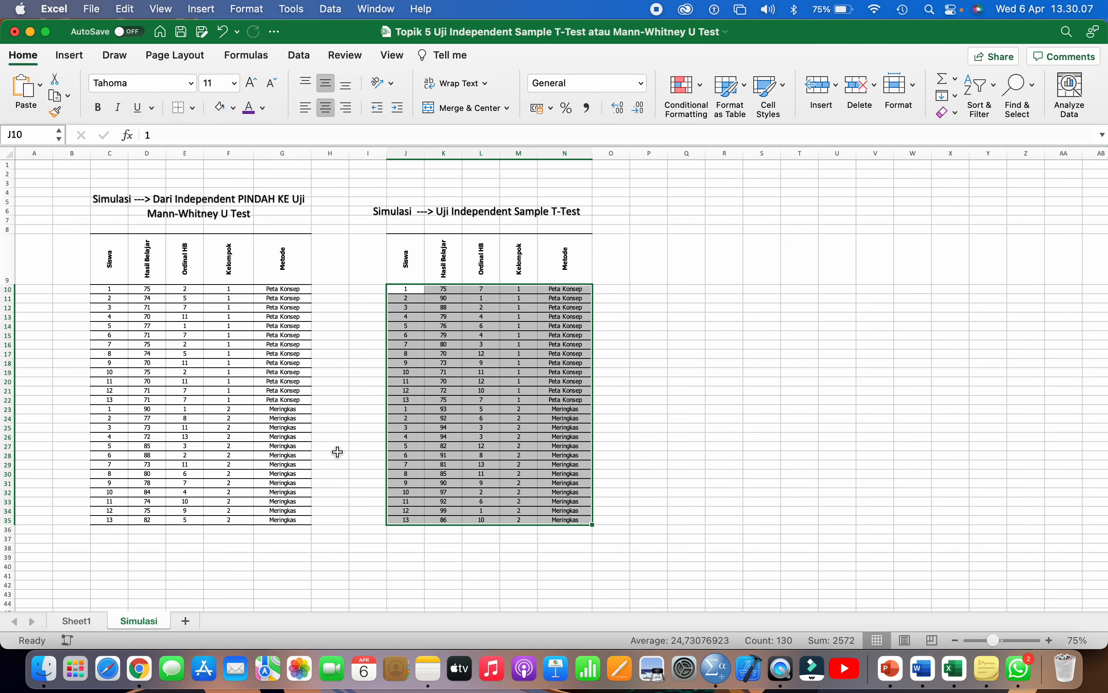
{"action": "left_click", "coordinate": [84, 620]}
{"action": "scroll", "coordinate": [471, 385], "scroll_direction": "down", "scroll_amount": 2}
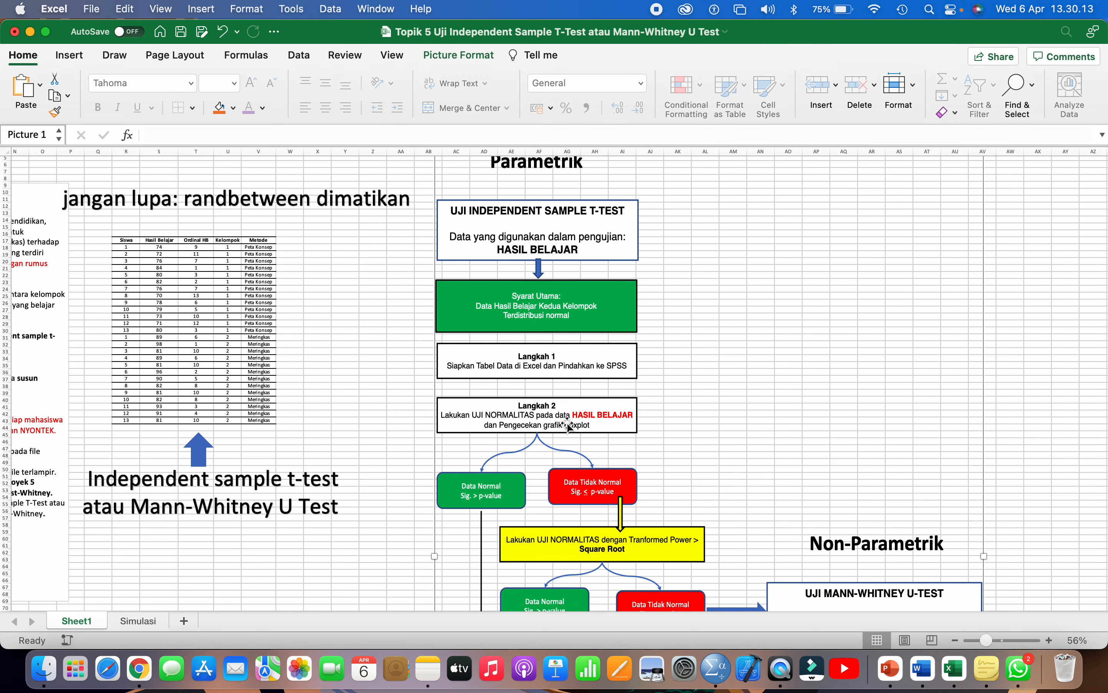
{"action": "scroll", "coordinate": [573, 425], "scroll_direction": "down", "scroll_amount": 1}
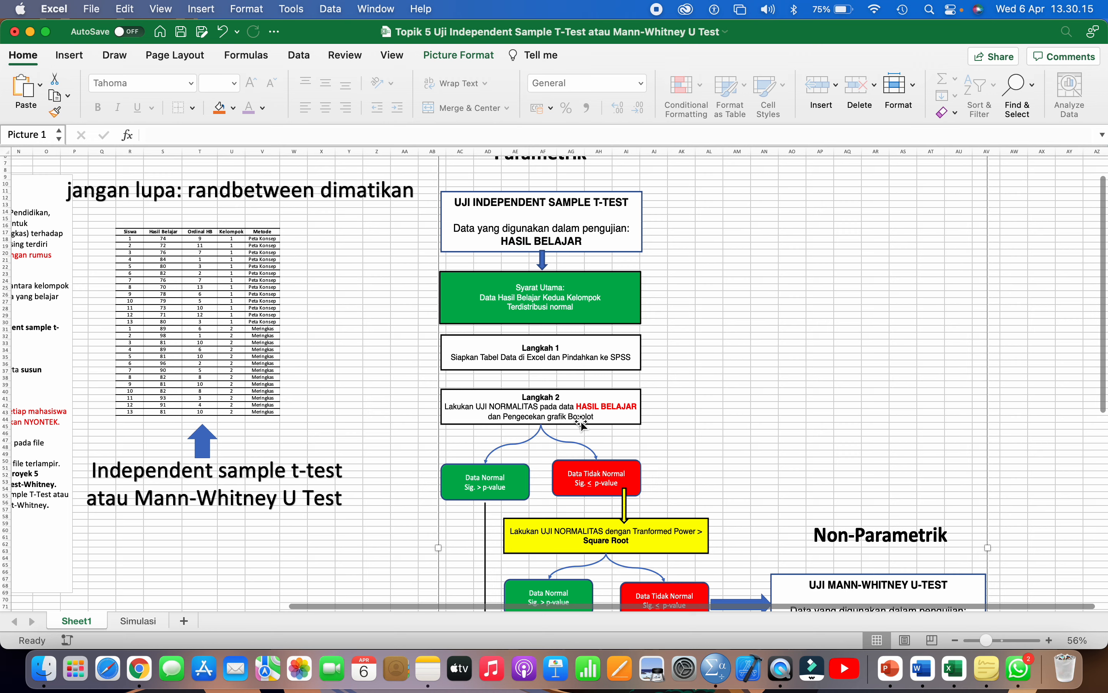
{"action": "scroll", "coordinate": [581, 424], "scroll_direction": "down", "scroll_amount": 5}
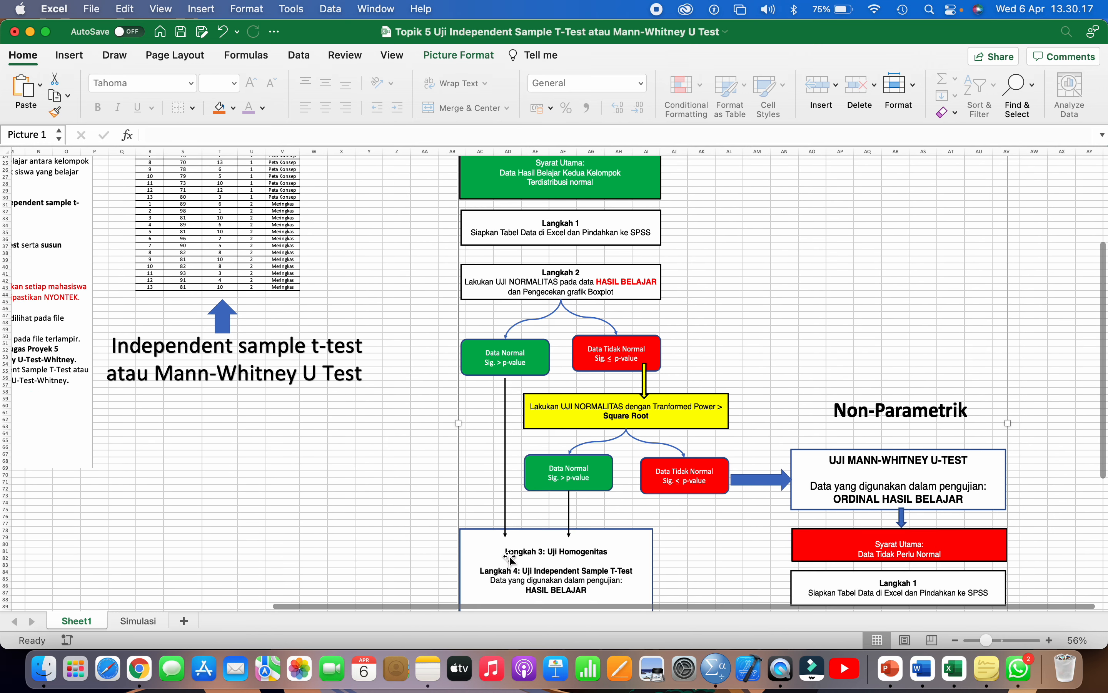
{"action": "scroll", "coordinate": [510, 556], "scroll_direction": "down", "scroll_amount": 2}
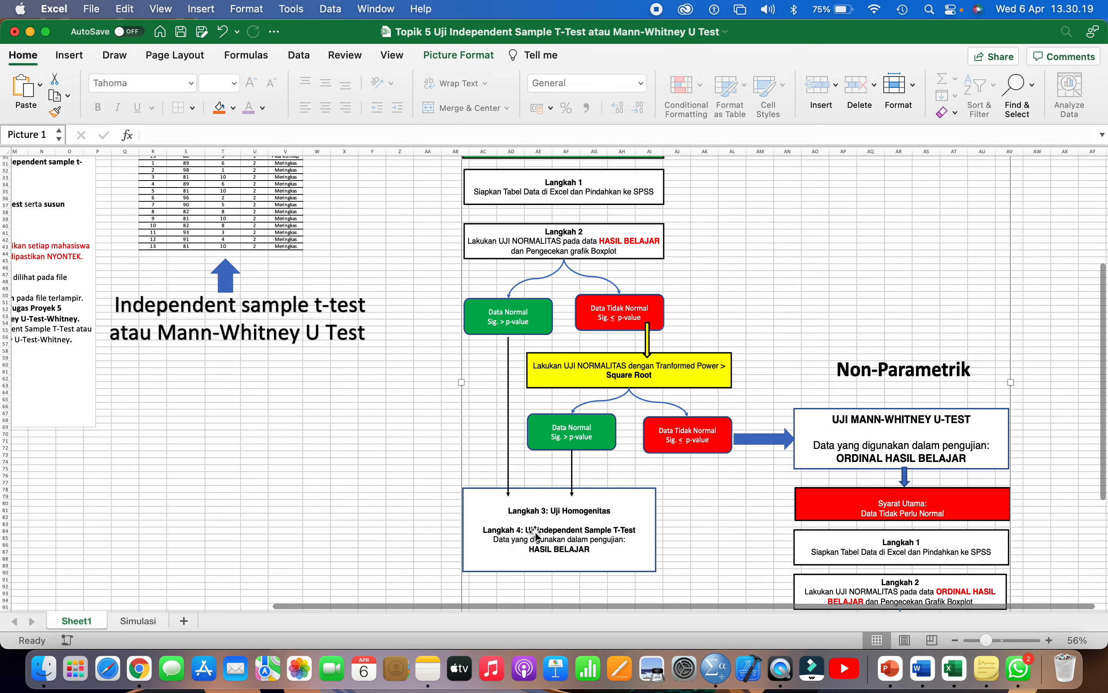
{"action": "scroll", "coordinate": [536, 533], "scroll_direction": "down", "scroll_amount": 3}
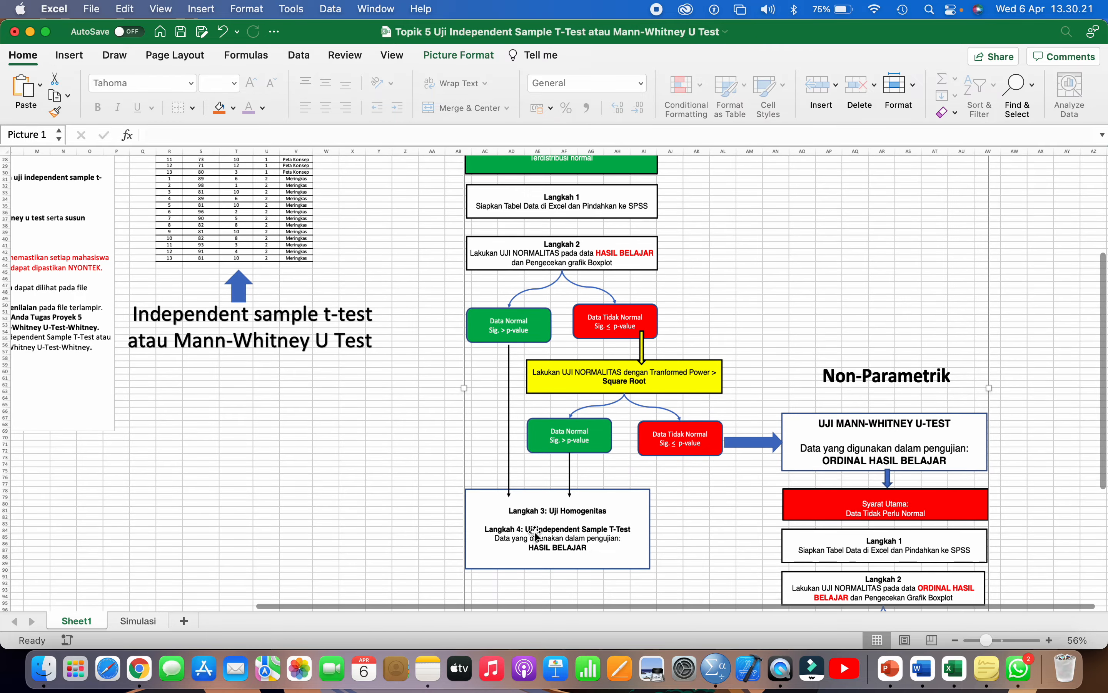
{"action": "scroll", "coordinate": [535, 534], "scroll_direction": "up", "scroll_amount": 7}
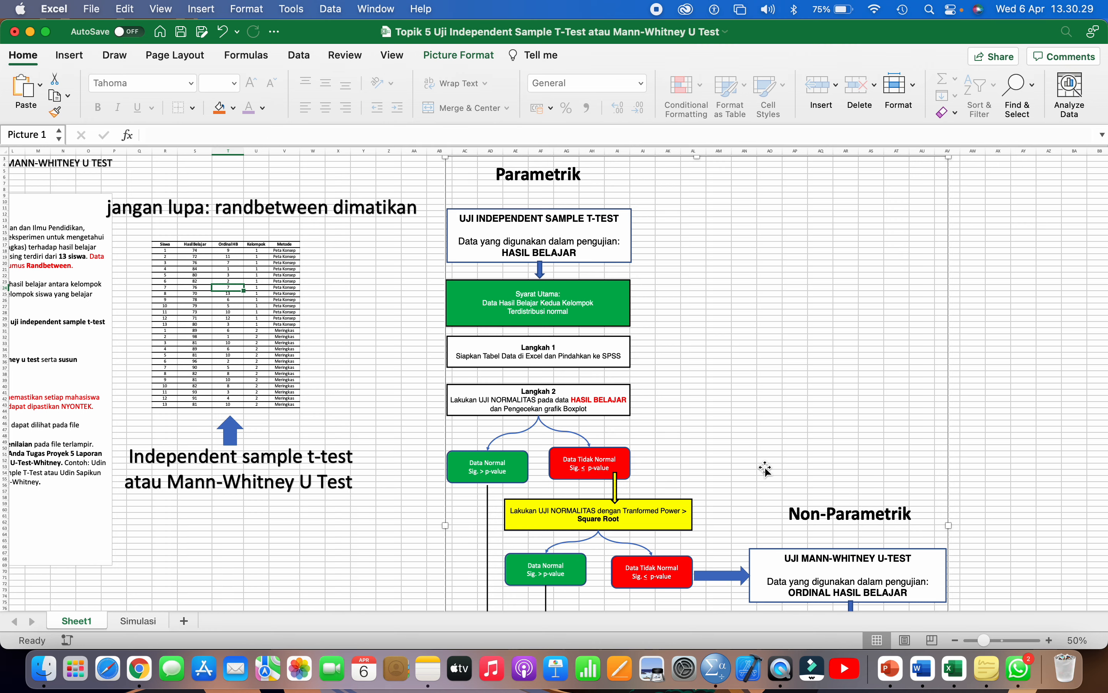
{"action": "scroll", "coordinate": [765, 469], "scroll_direction": "down", "scroll_amount": 2}
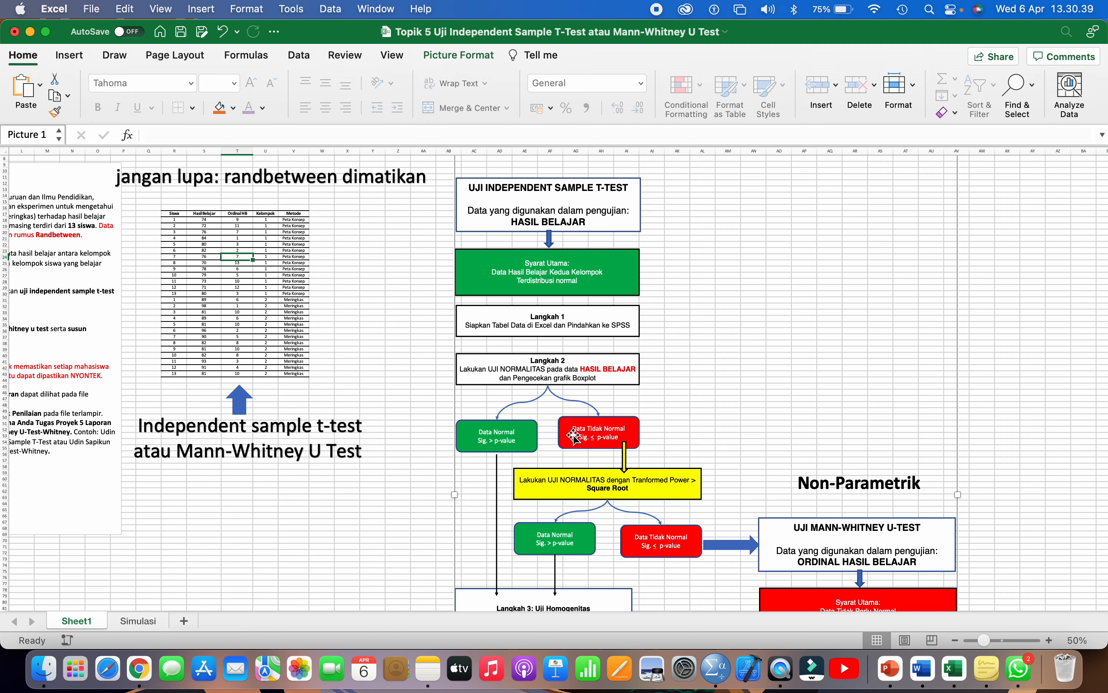
{"action": "scroll", "coordinate": [574, 437], "scroll_direction": "down", "scroll_amount": 2}
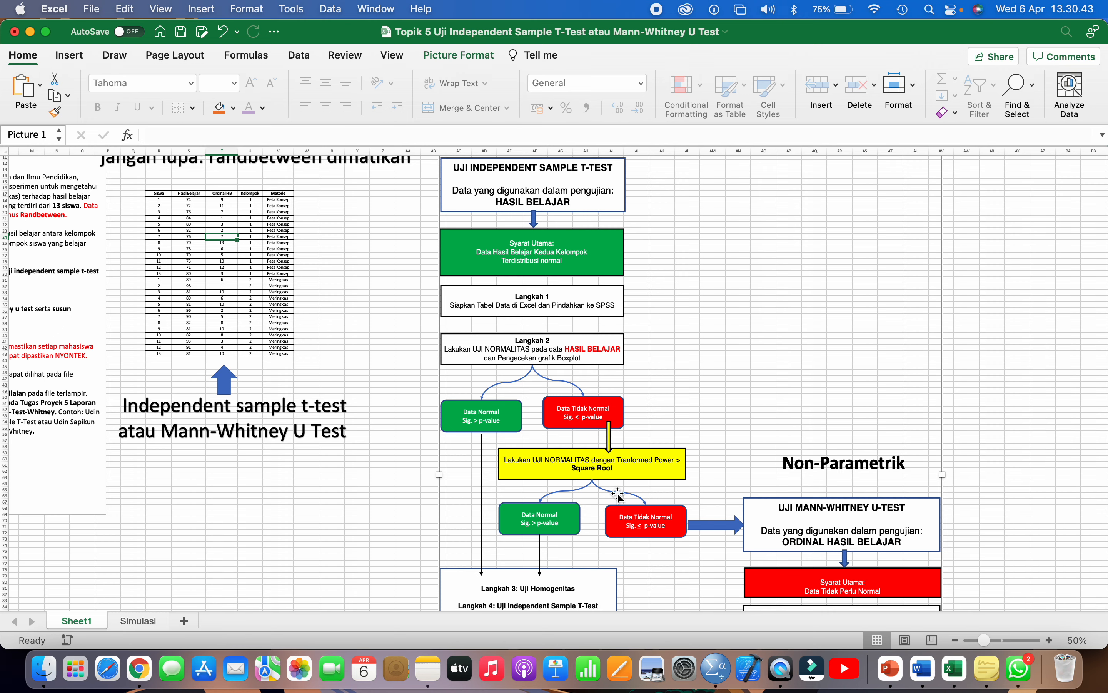
{"action": "scroll", "coordinate": [617, 495], "scroll_direction": "down", "scroll_amount": 2}
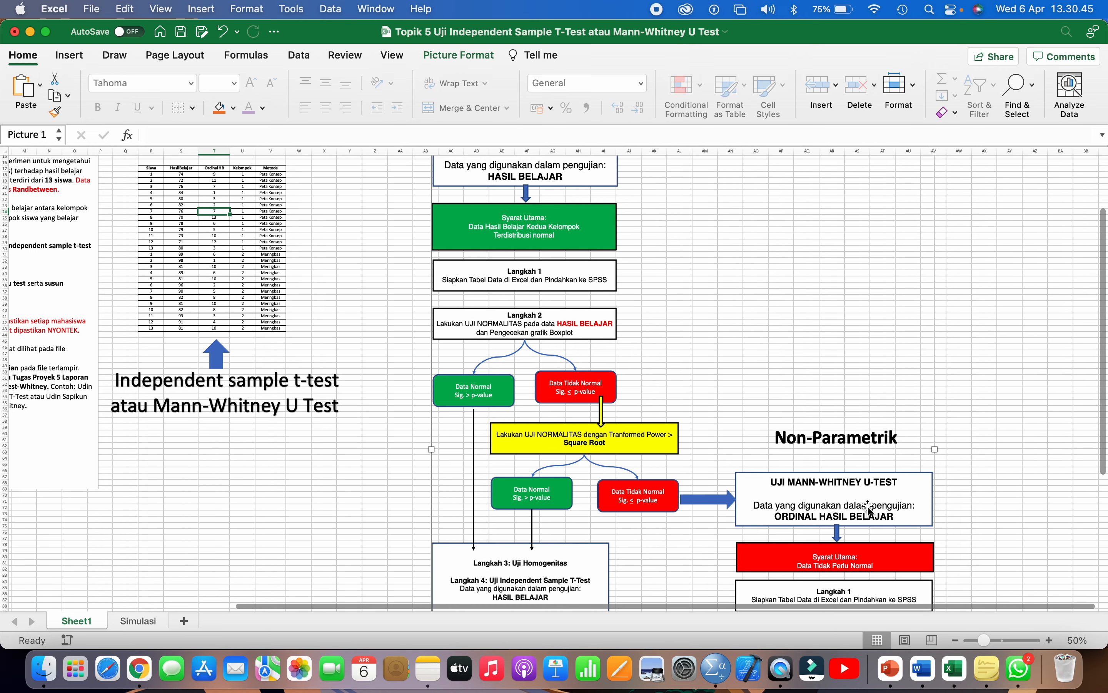
{"action": "scroll", "coordinate": [868, 507], "scroll_direction": "down", "scroll_amount": 5}
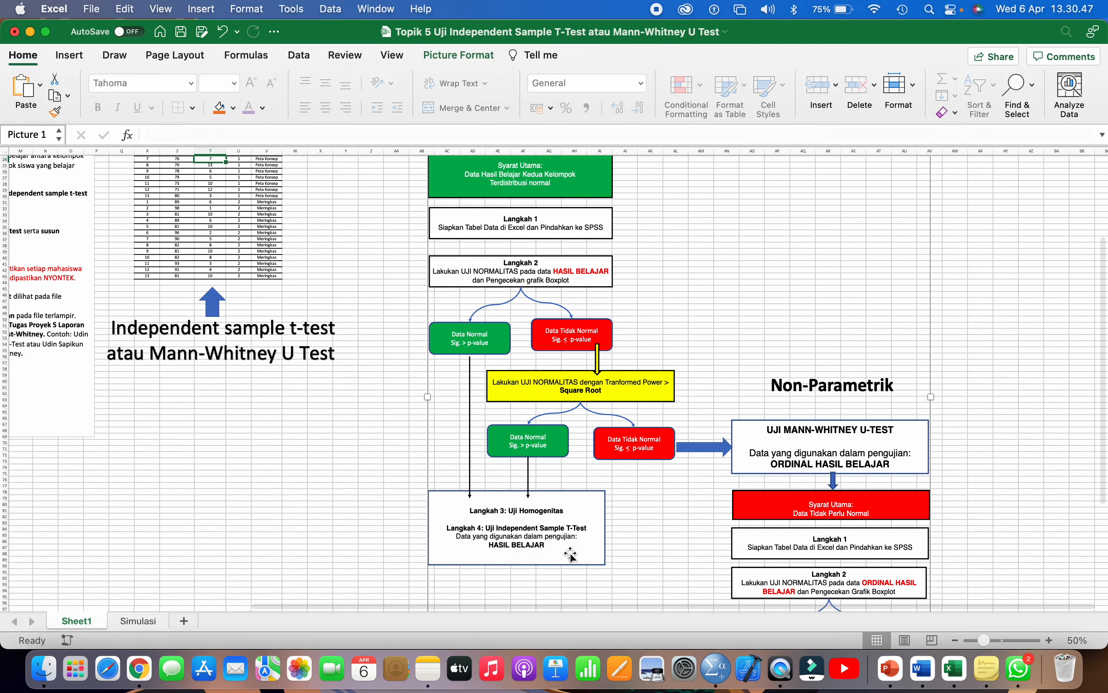
{"action": "scroll", "coordinate": [834, 481], "scroll_direction": "down", "scroll_amount": 4}
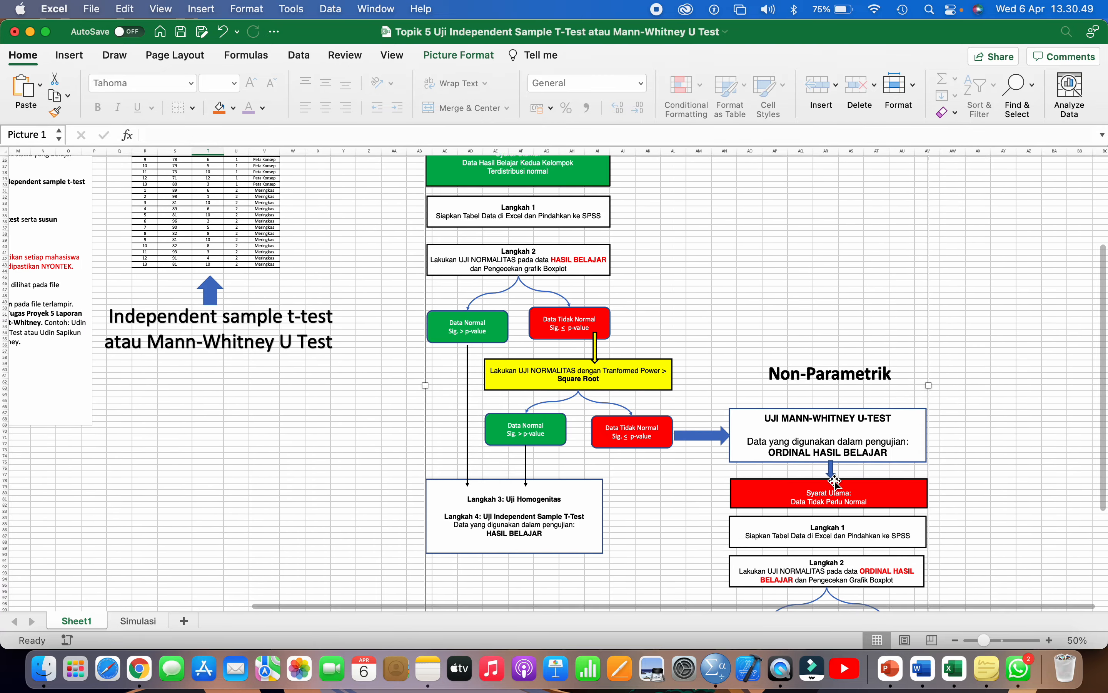
{"action": "scroll", "coordinate": [859, 484], "scroll_direction": "down", "scroll_amount": 3}
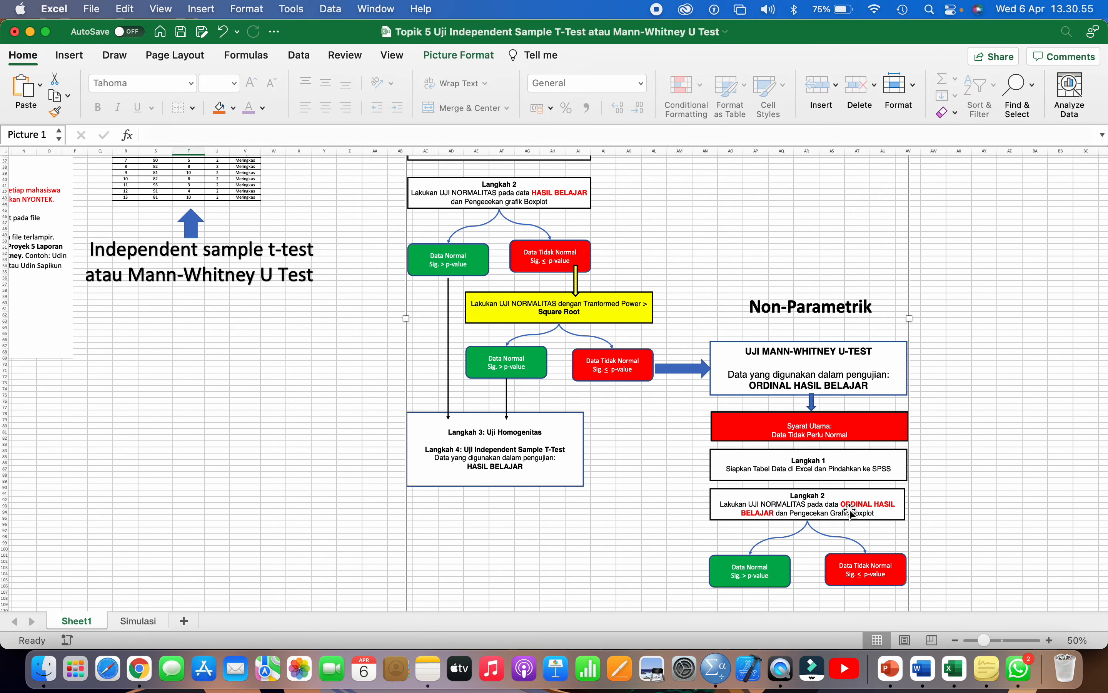
{"action": "scroll", "coordinate": [865, 511], "scroll_direction": "up", "scroll_amount": 3}
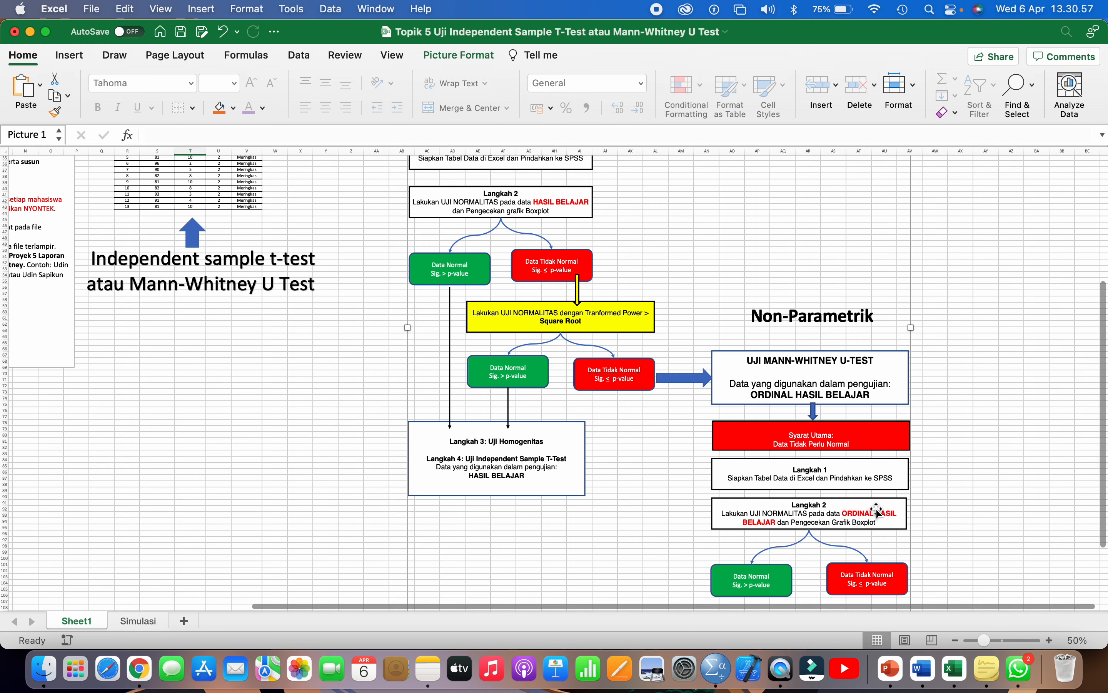
{"action": "scroll", "coordinate": [877, 511], "scroll_direction": "up", "scroll_amount": 10}
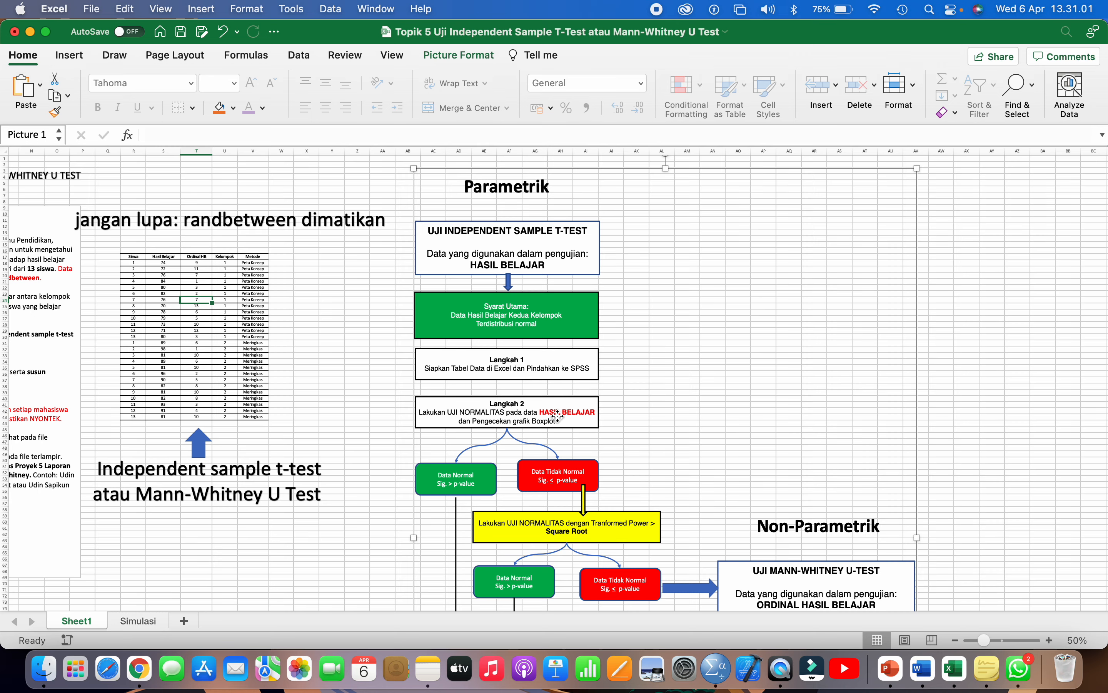
{"action": "scroll", "coordinate": [557, 415], "scroll_direction": "down", "scroll_amount": 5}
{"action": "scroll", "coordinate": [558, 415], "scroll_direction": "down", "scroll_amount": 10}
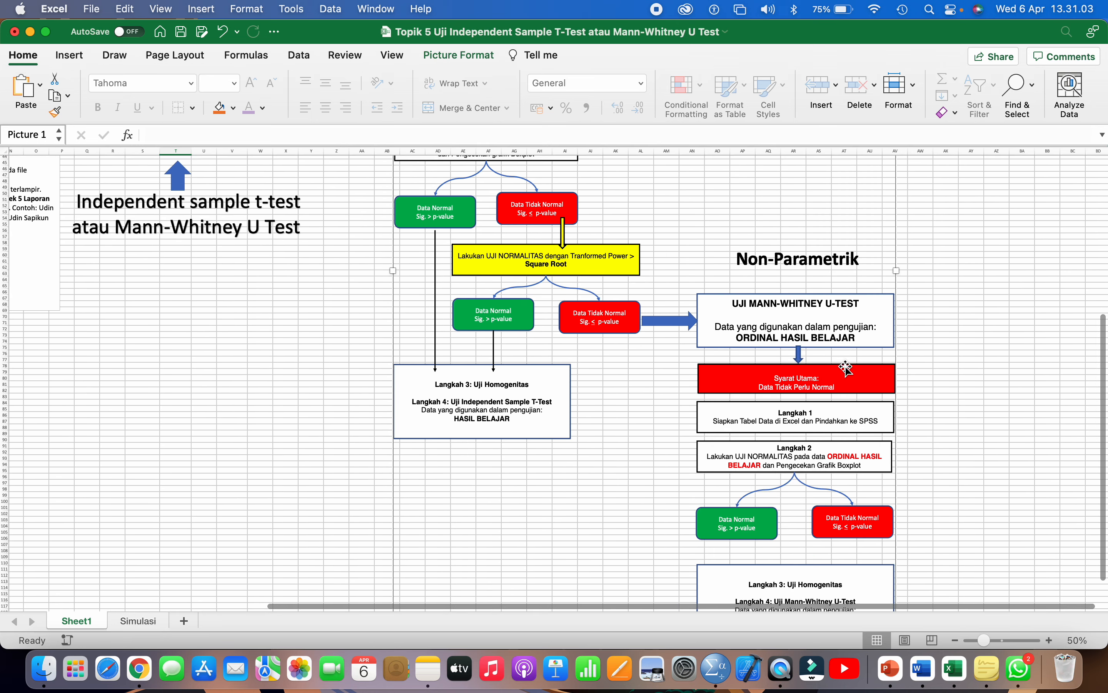
{"action": "scroll", "coordinate": [839, 464], "scroll_direction": "down", "scroll_amount": 3}
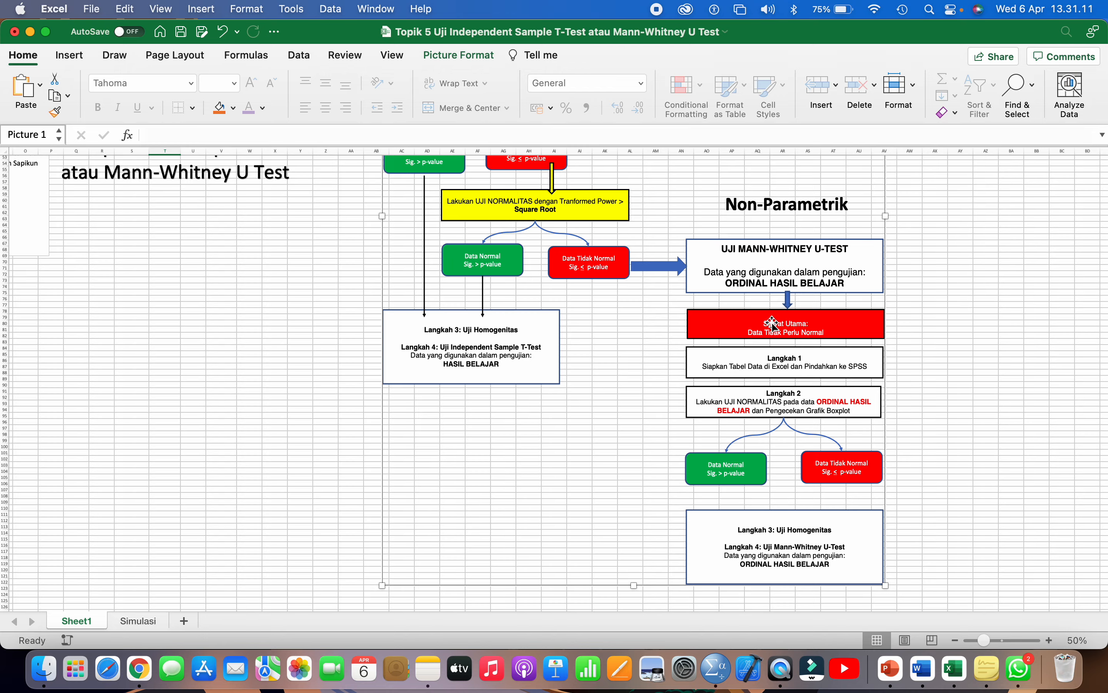
{"action": "scroll", "coordinate": [780, 320], "scroll_direction": "down", "scroll_amount": 3}
{"action": "scroll", "coordinate": [772, 323], "scroll_direction": "up", "scroll_amount": 10}
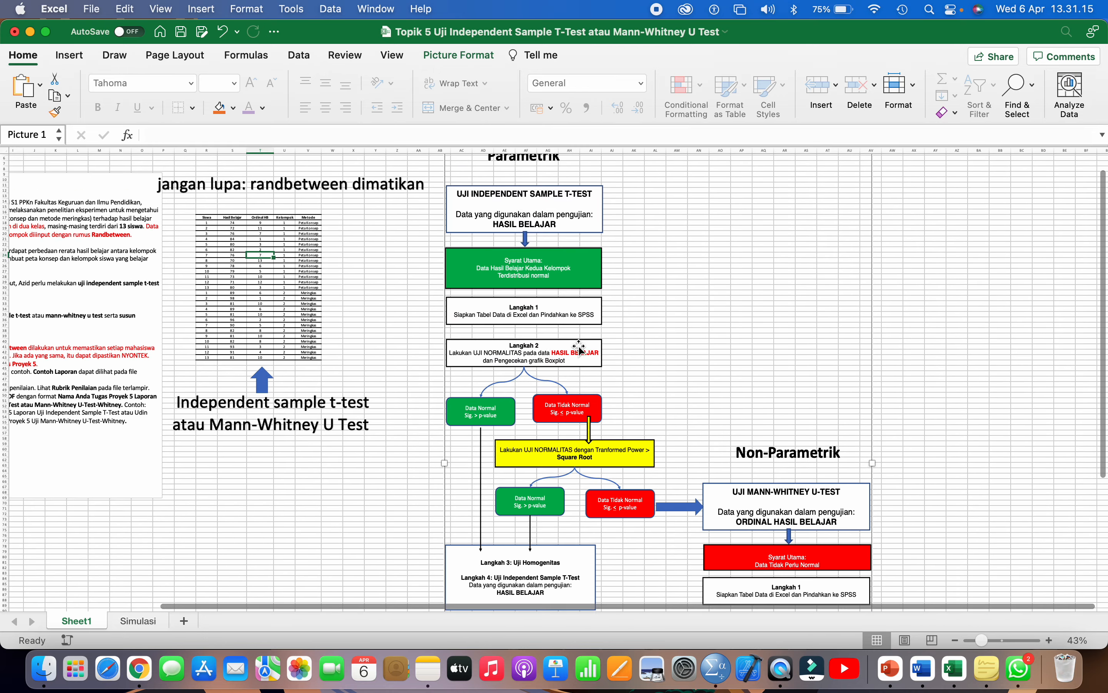
{"action": "scroll", "coordinate": [630, 366], "scroll_direction": "up", "scroll_amount": 3}
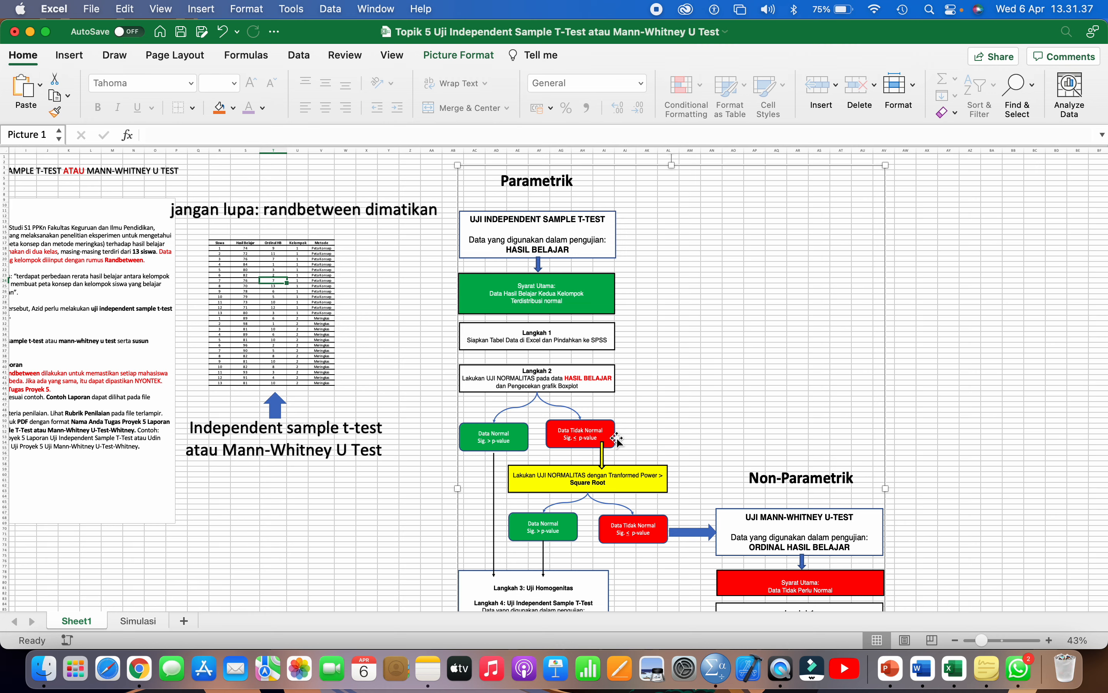
{"action": "scroll", "coordinate": [617, 440], "scroll_direction": "left", "scroll_amount": 5}
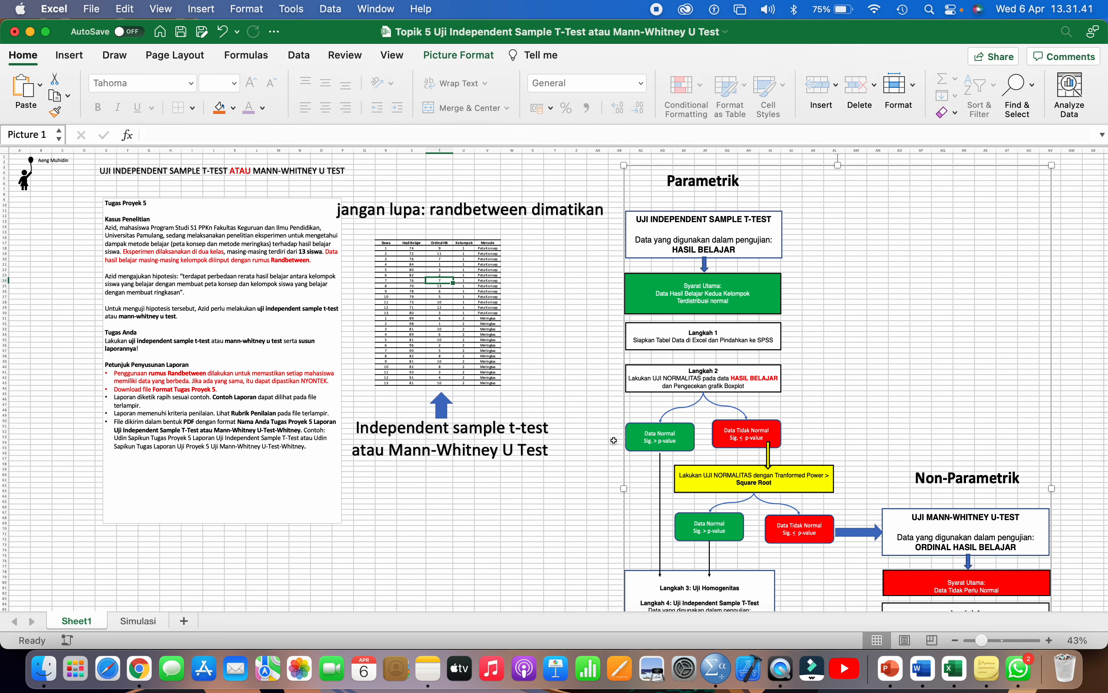
{"action": "scroll", "coordinate": [614, 440], "scroll_direction": "right", "scroll_amount": 1}
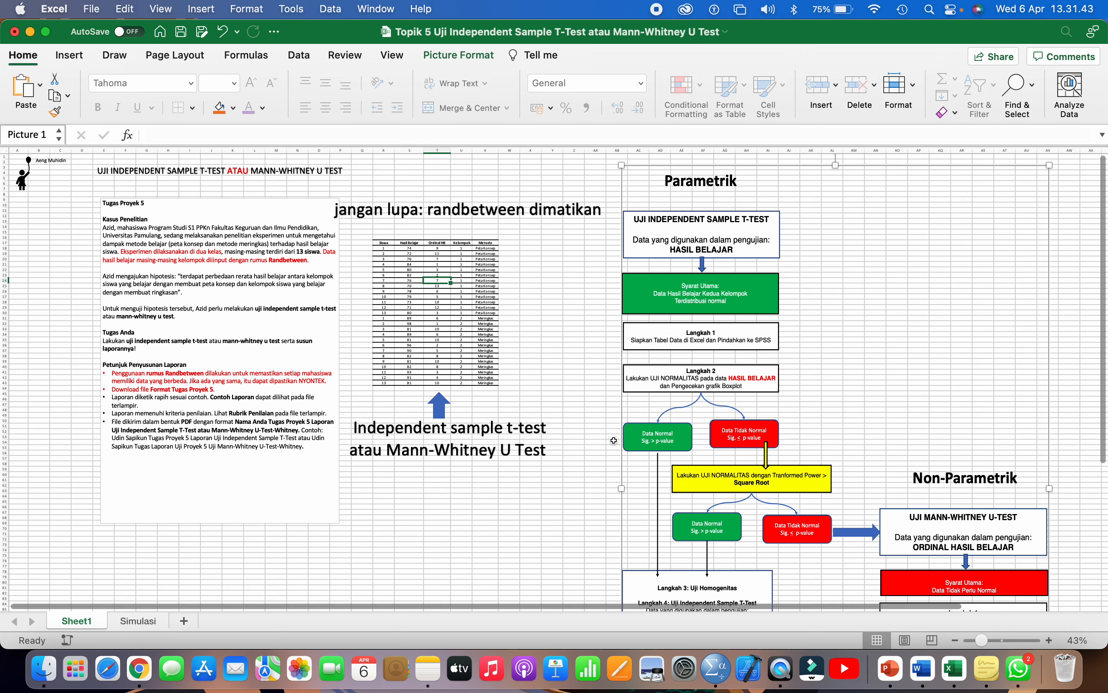
{"action": "scroll", "coordinate": [614, 441], "scroll_direction": "down", "scroll_amount": 1}
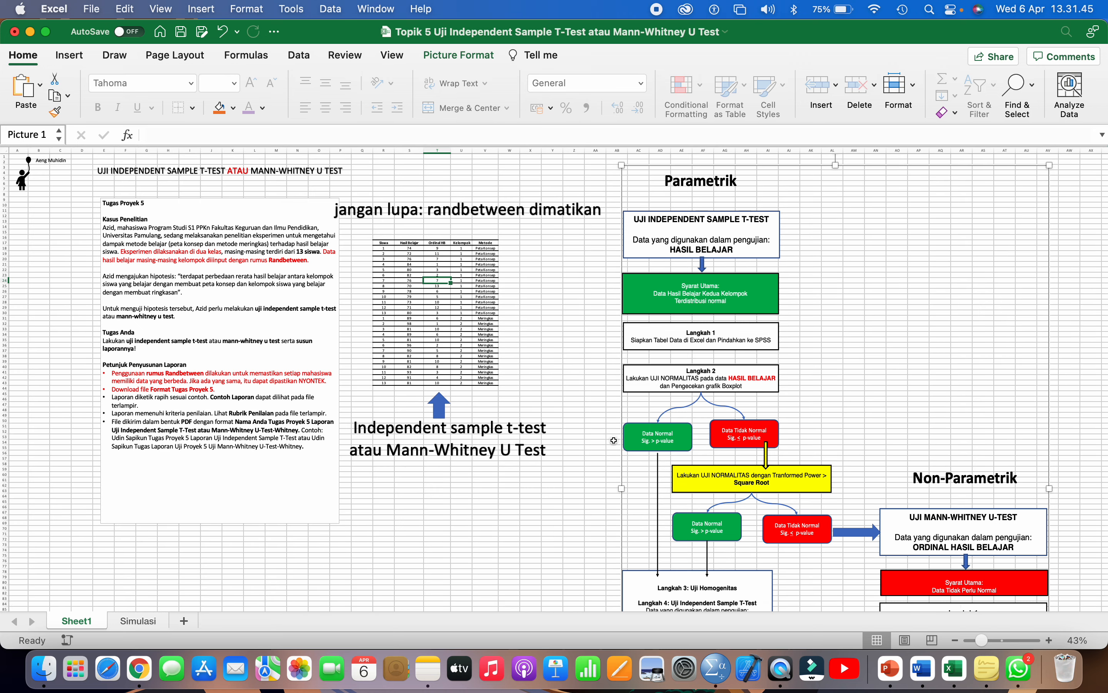